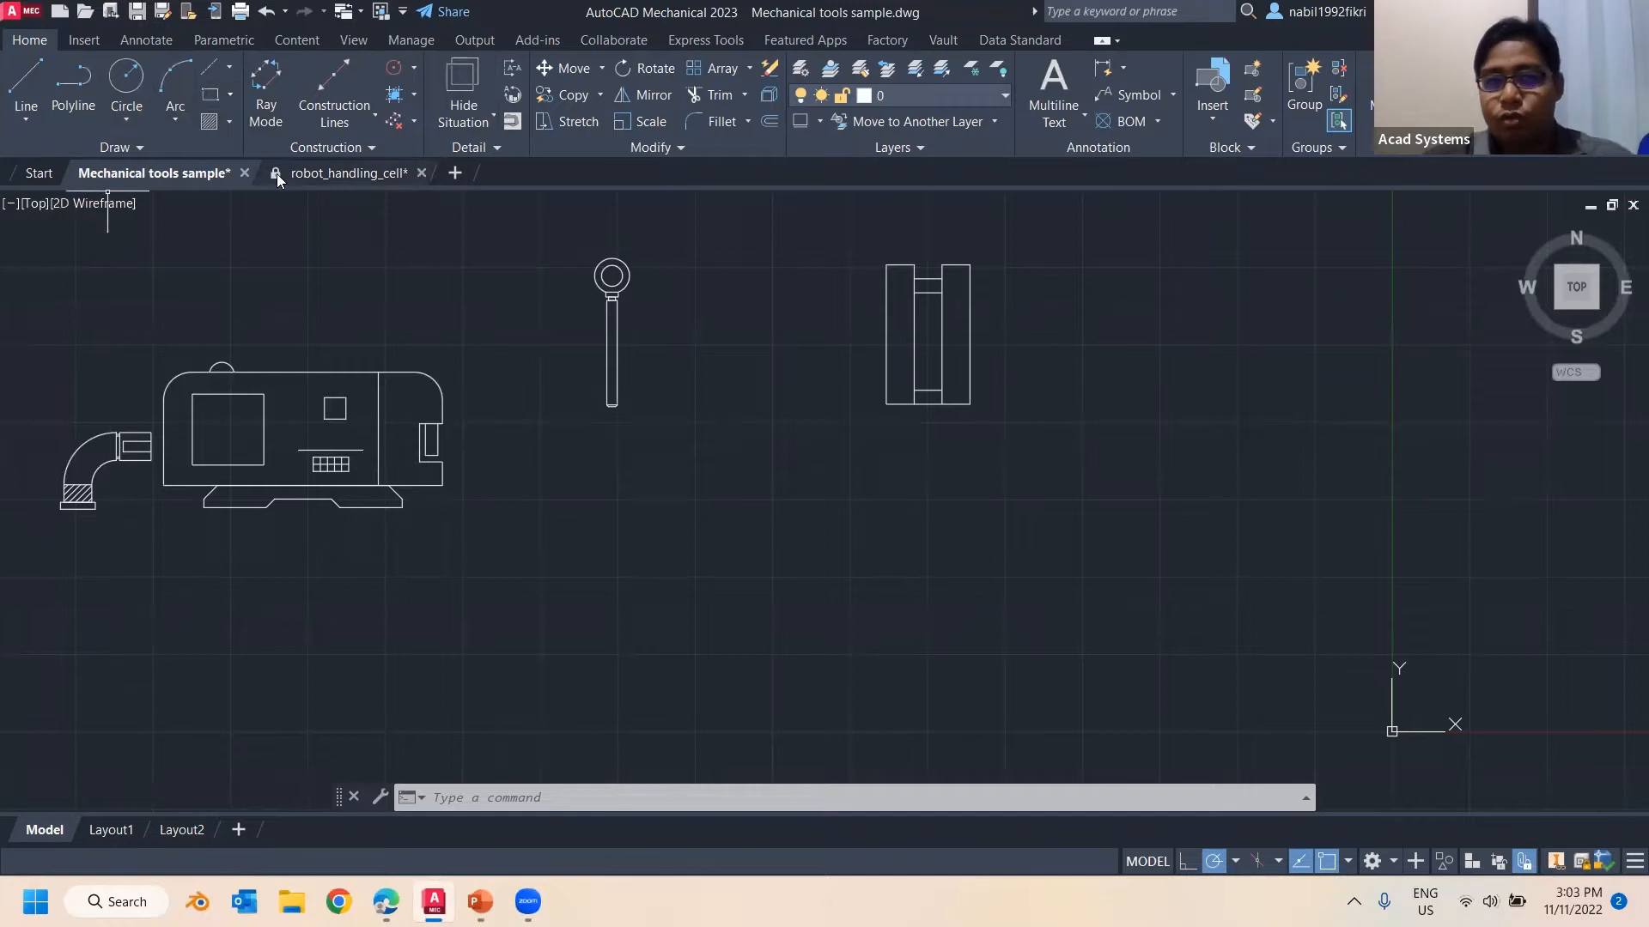
# Create a new blank drawing
pyautogui.click(34, 174)
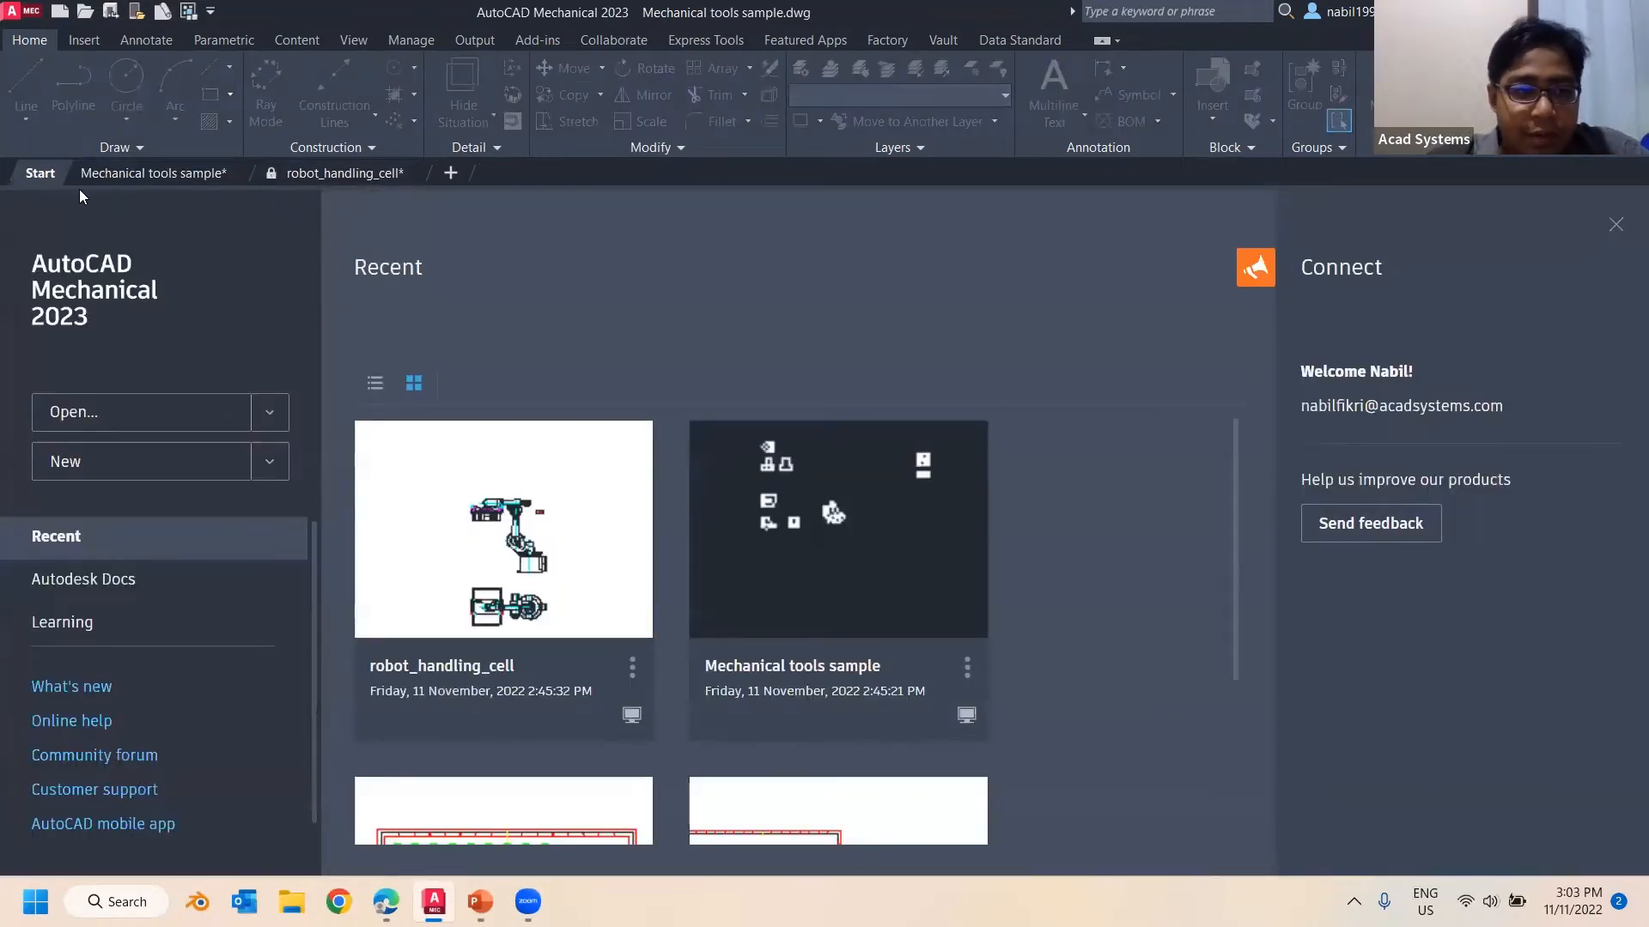
pyautogui.click(449, 180)
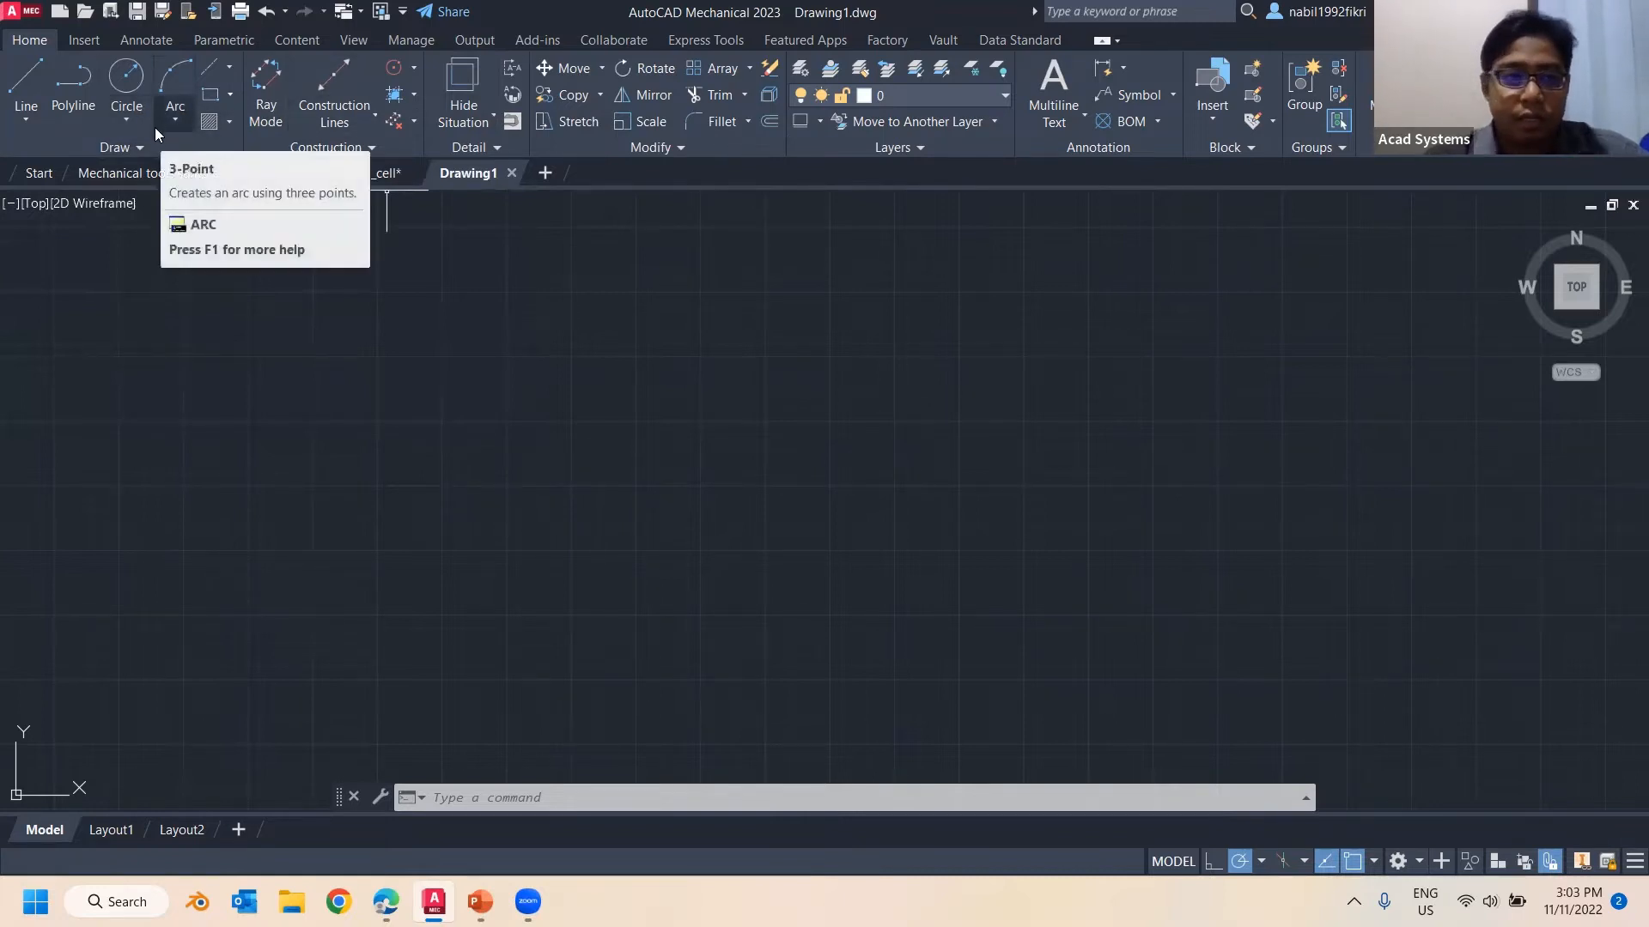
# Start a Symmetrical Line and draw its short horizontal centerline in the new drawing
pyautogui.click(37, 120)
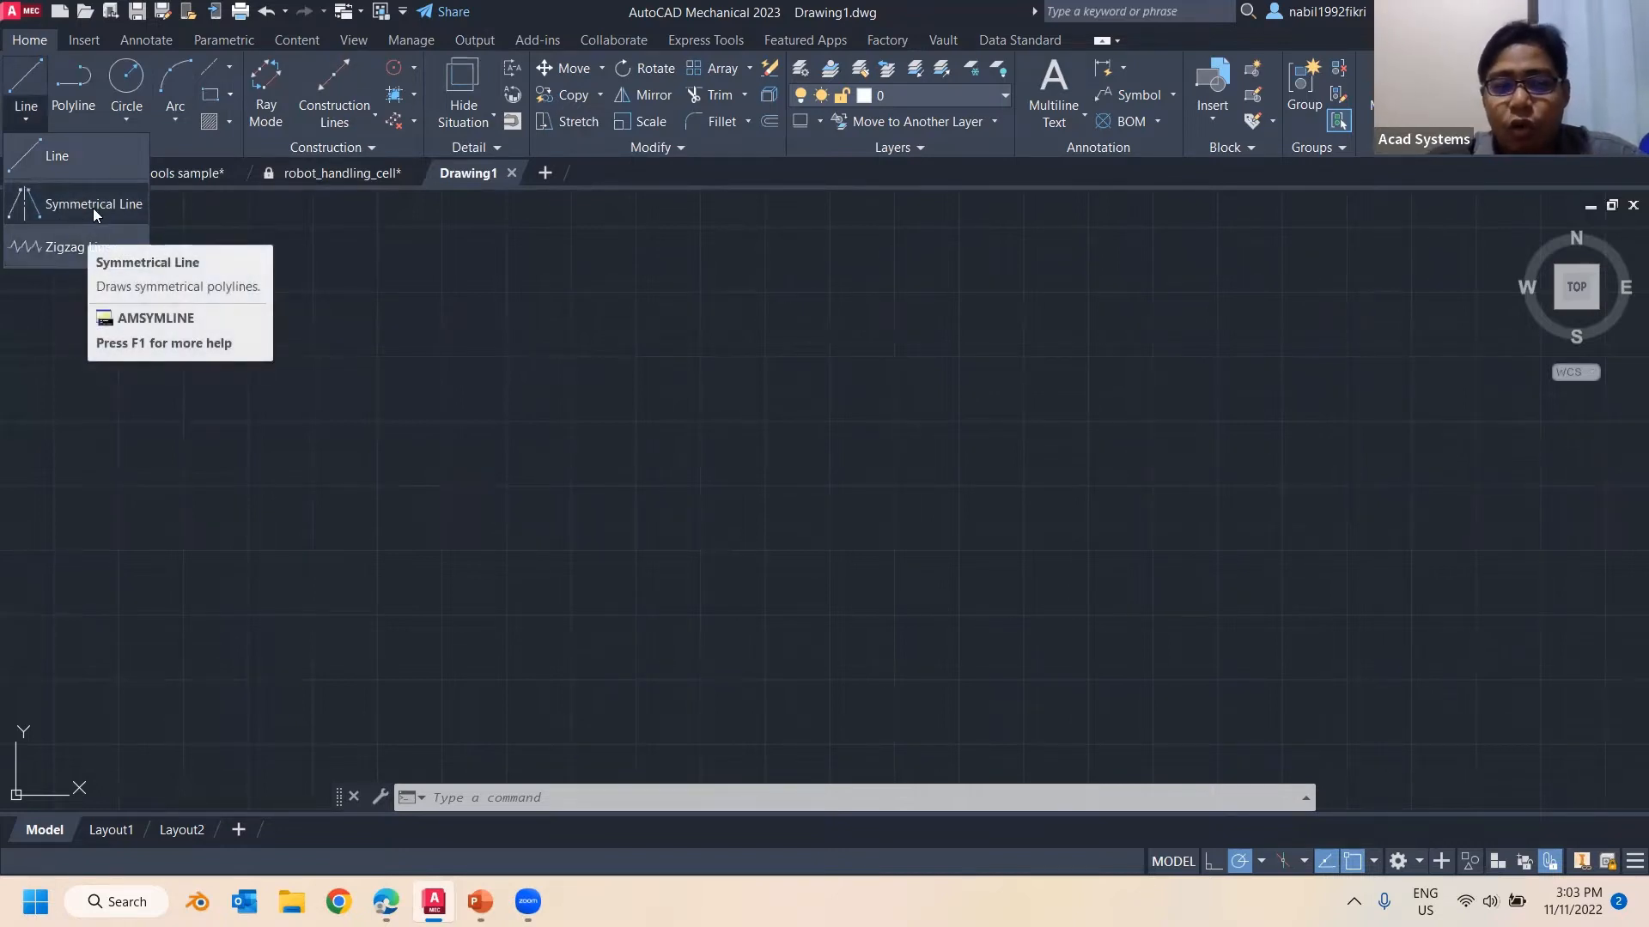
pyautogui.click(50, 212)
pyautogui.click(333, 400)
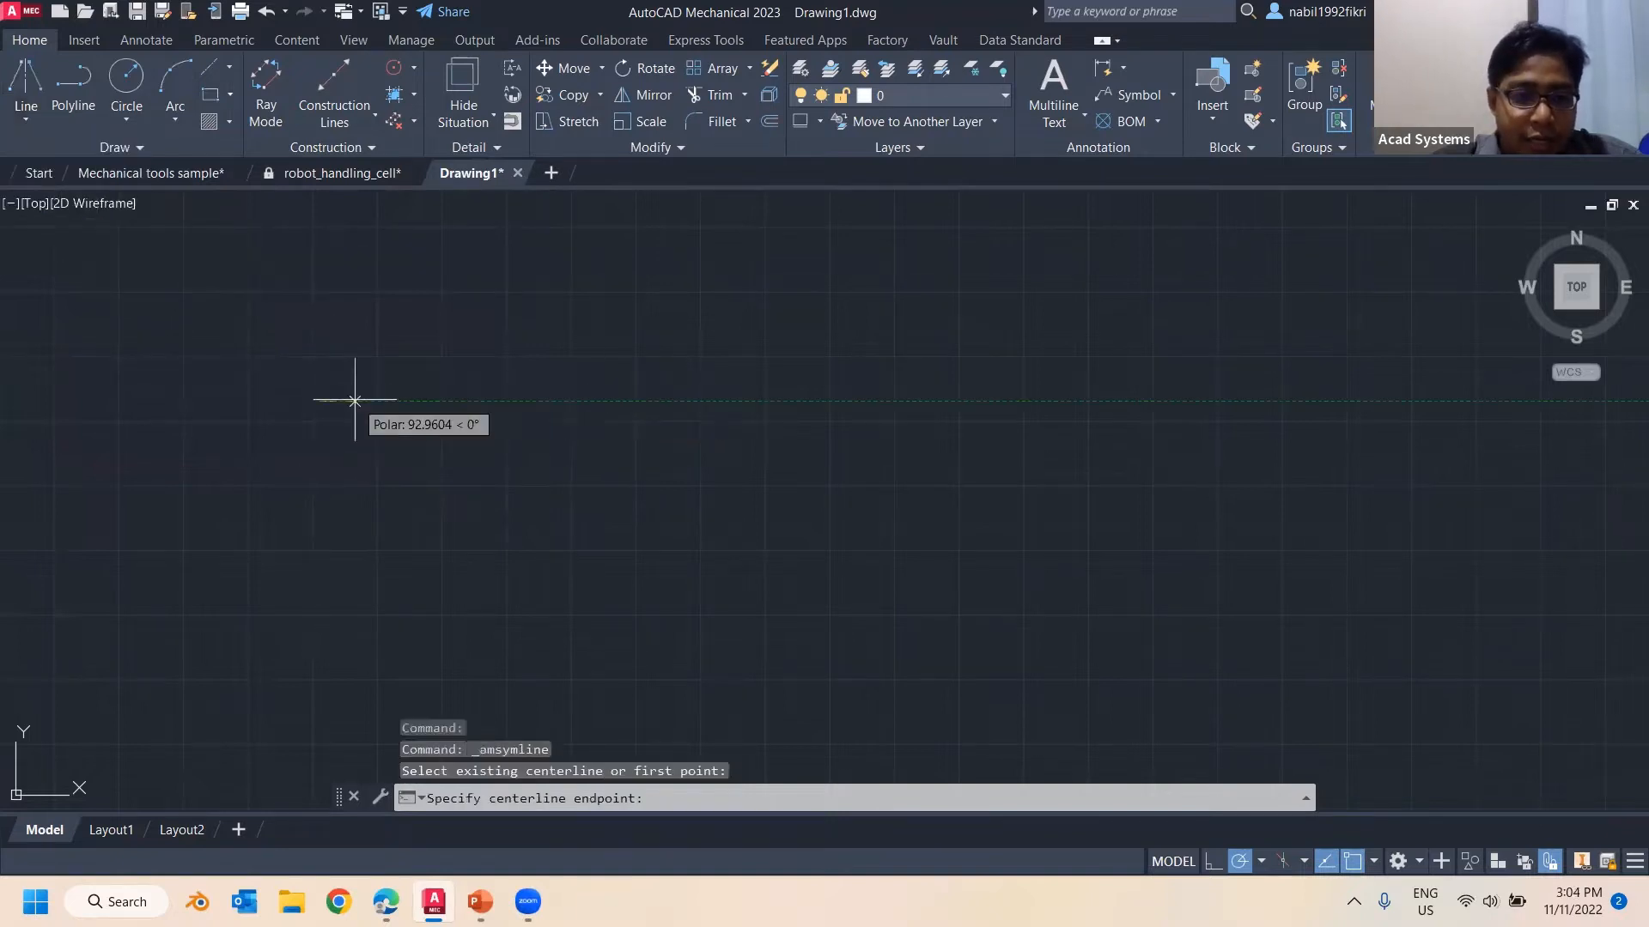
pyautogui.click(463, 399)
# Draw a stepped symmetrical contour of horizontal and slanted segments about the horizontal centerline
pyautogui.click(509, 309)
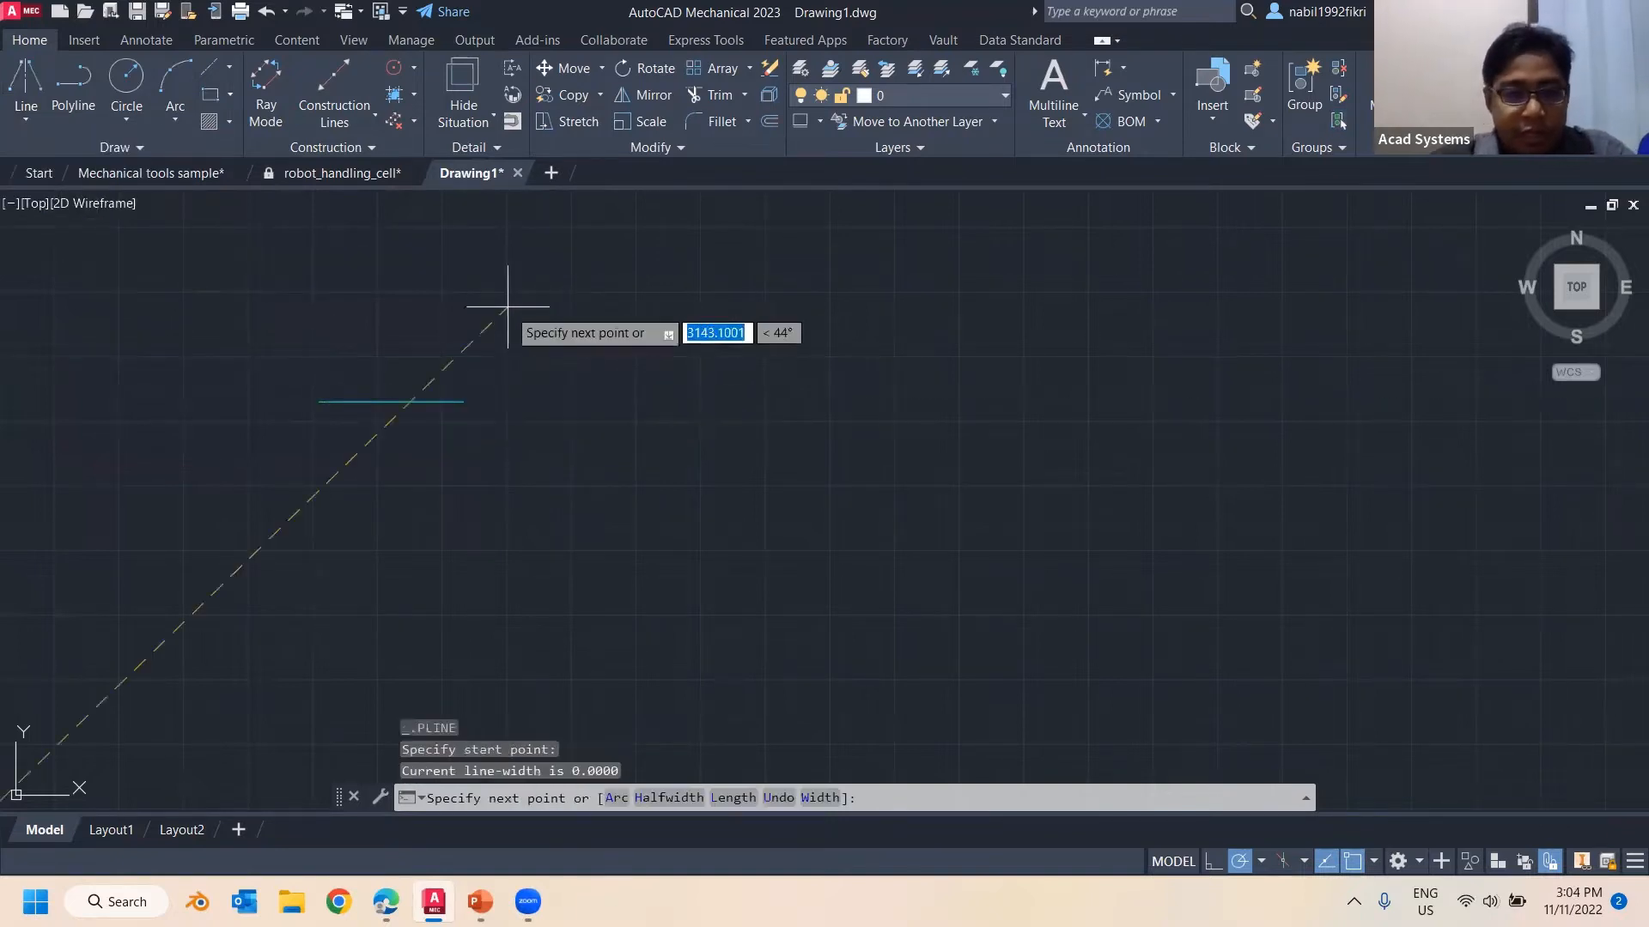
pyautogui.scroll(-1, 333, 395)
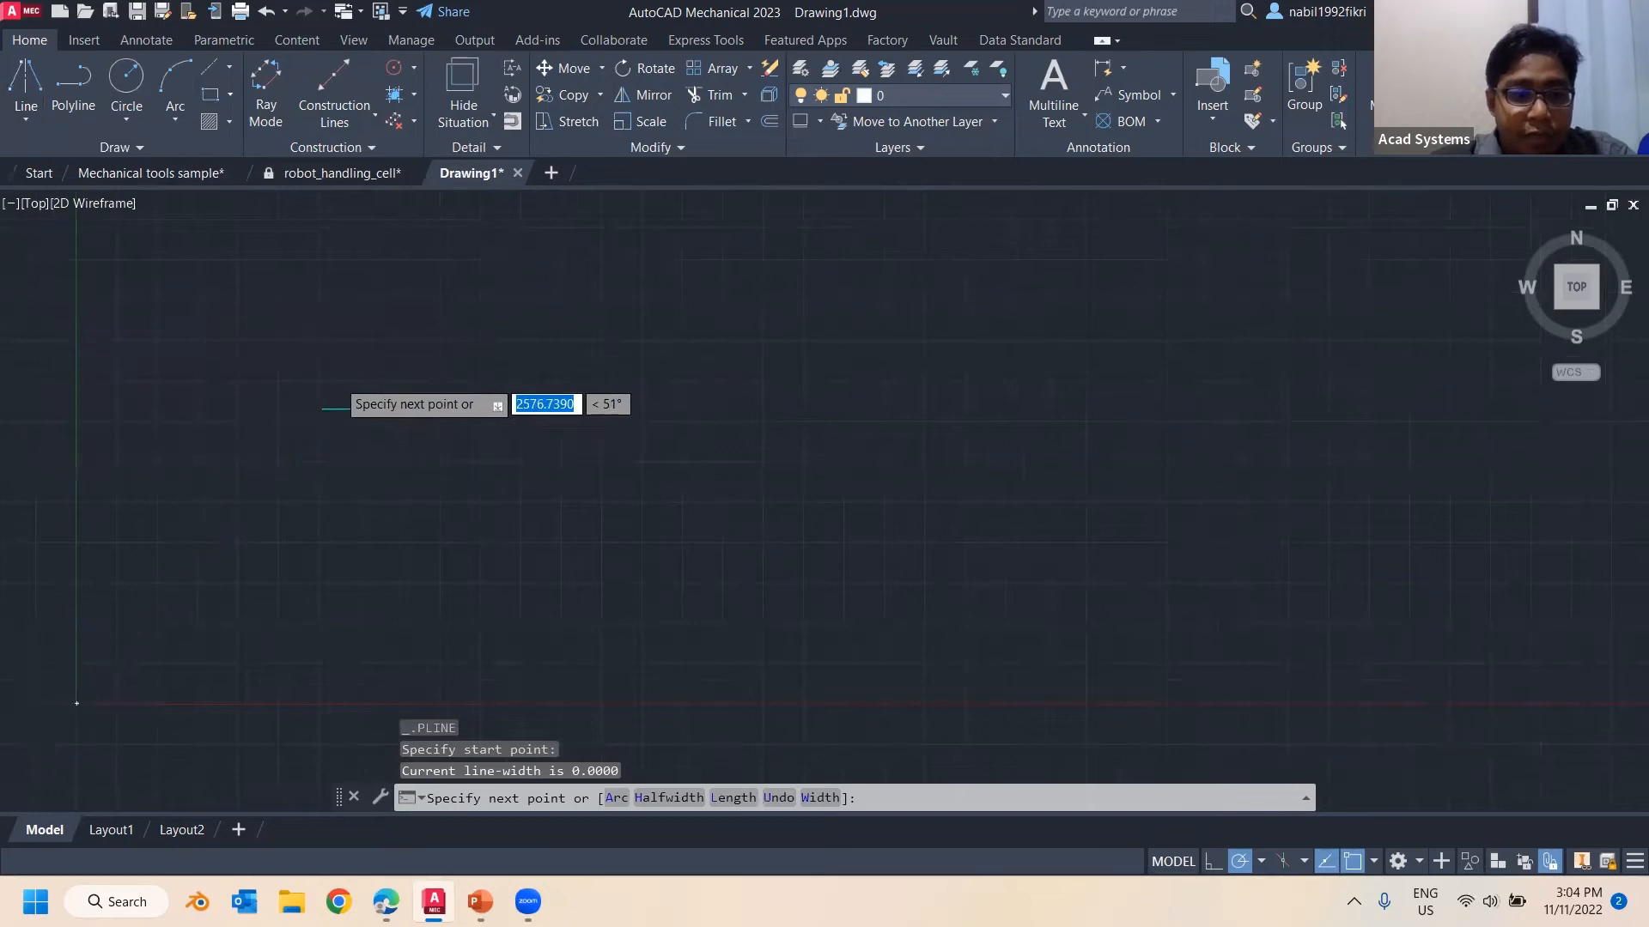
pyautogui.scroll(5, 340, 384)
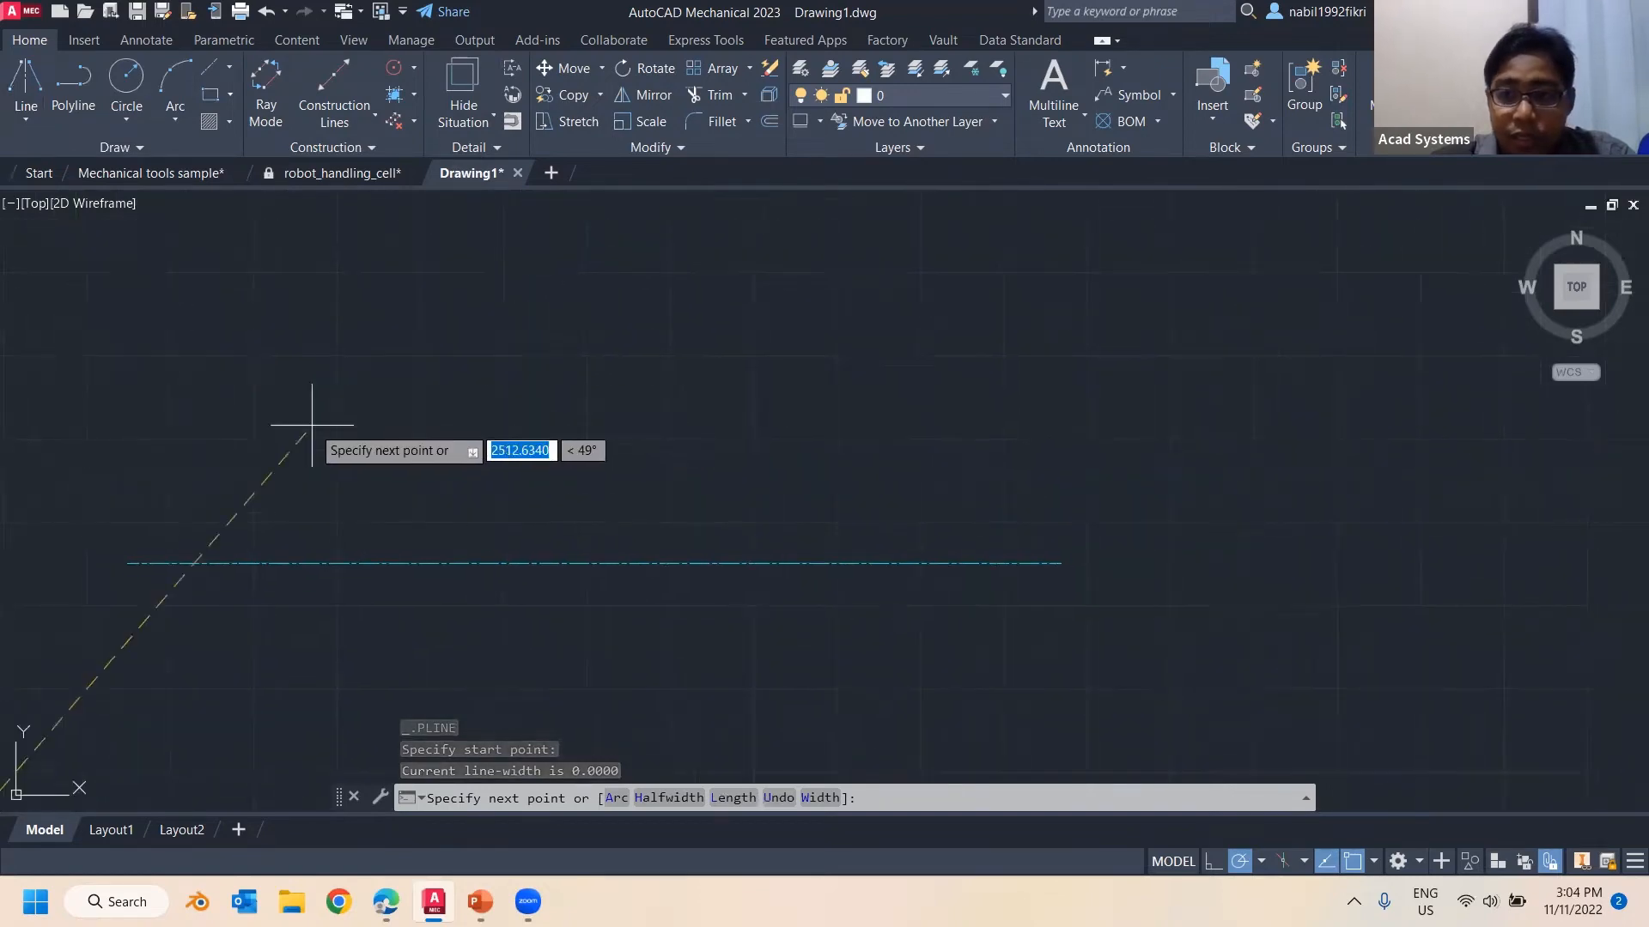
pyautogui.scroll(-2, 329, 382)
pyautogui.click(238, 398)
pyautogui.click(393, 398)
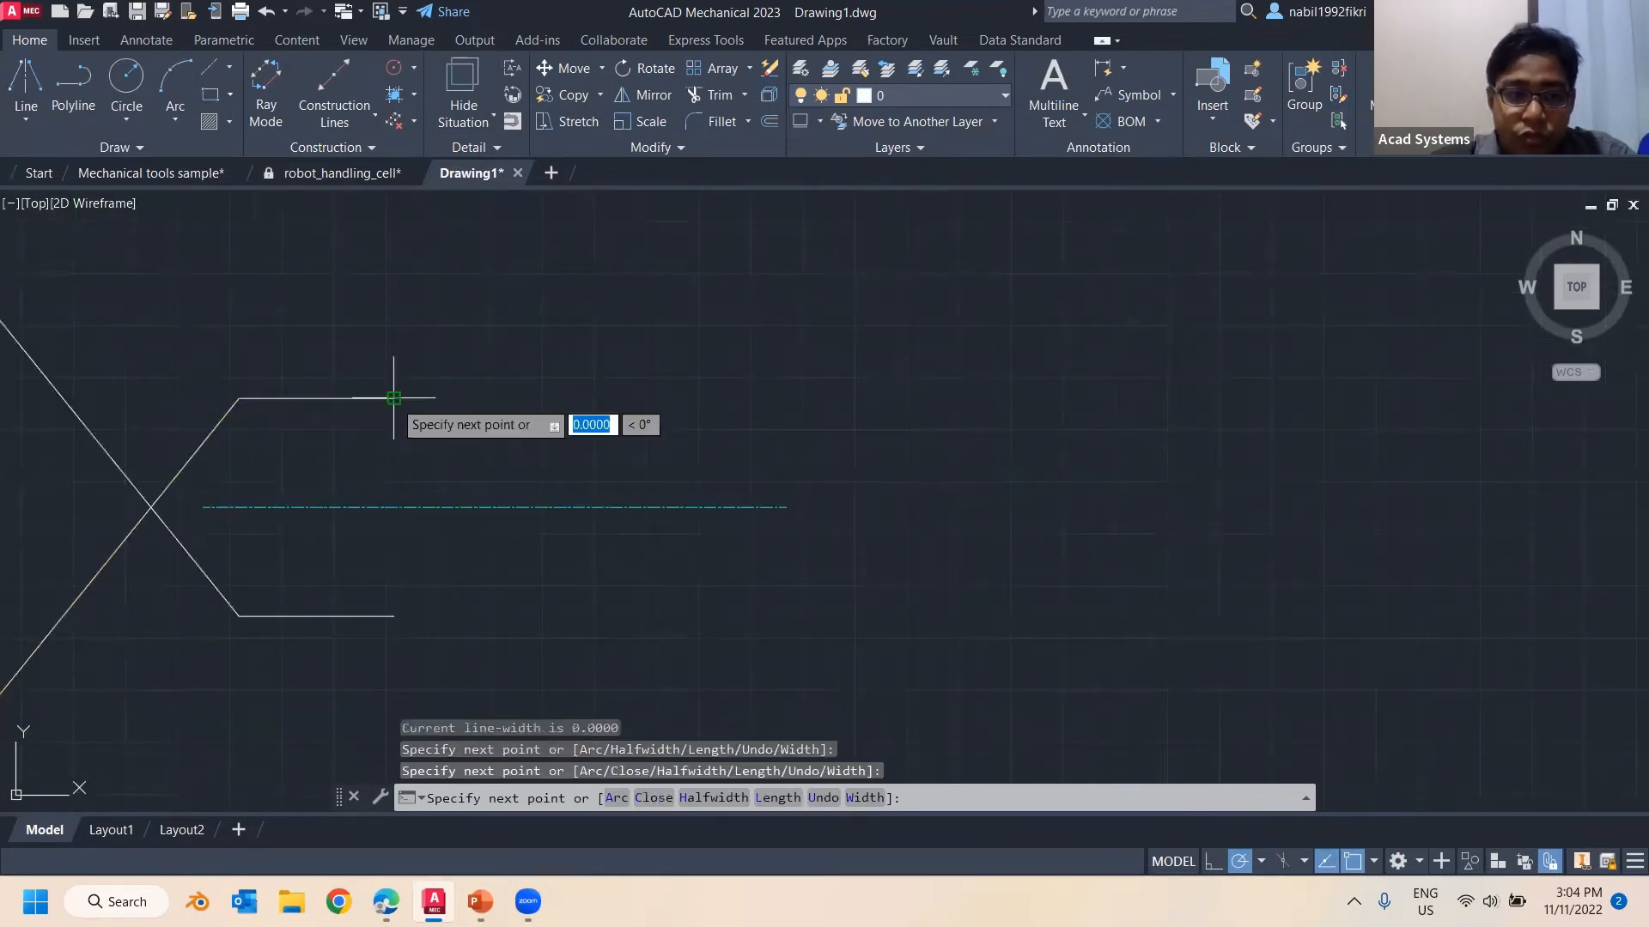
pyautogui.click(473, 272)
pyautogui.click(636, 273)
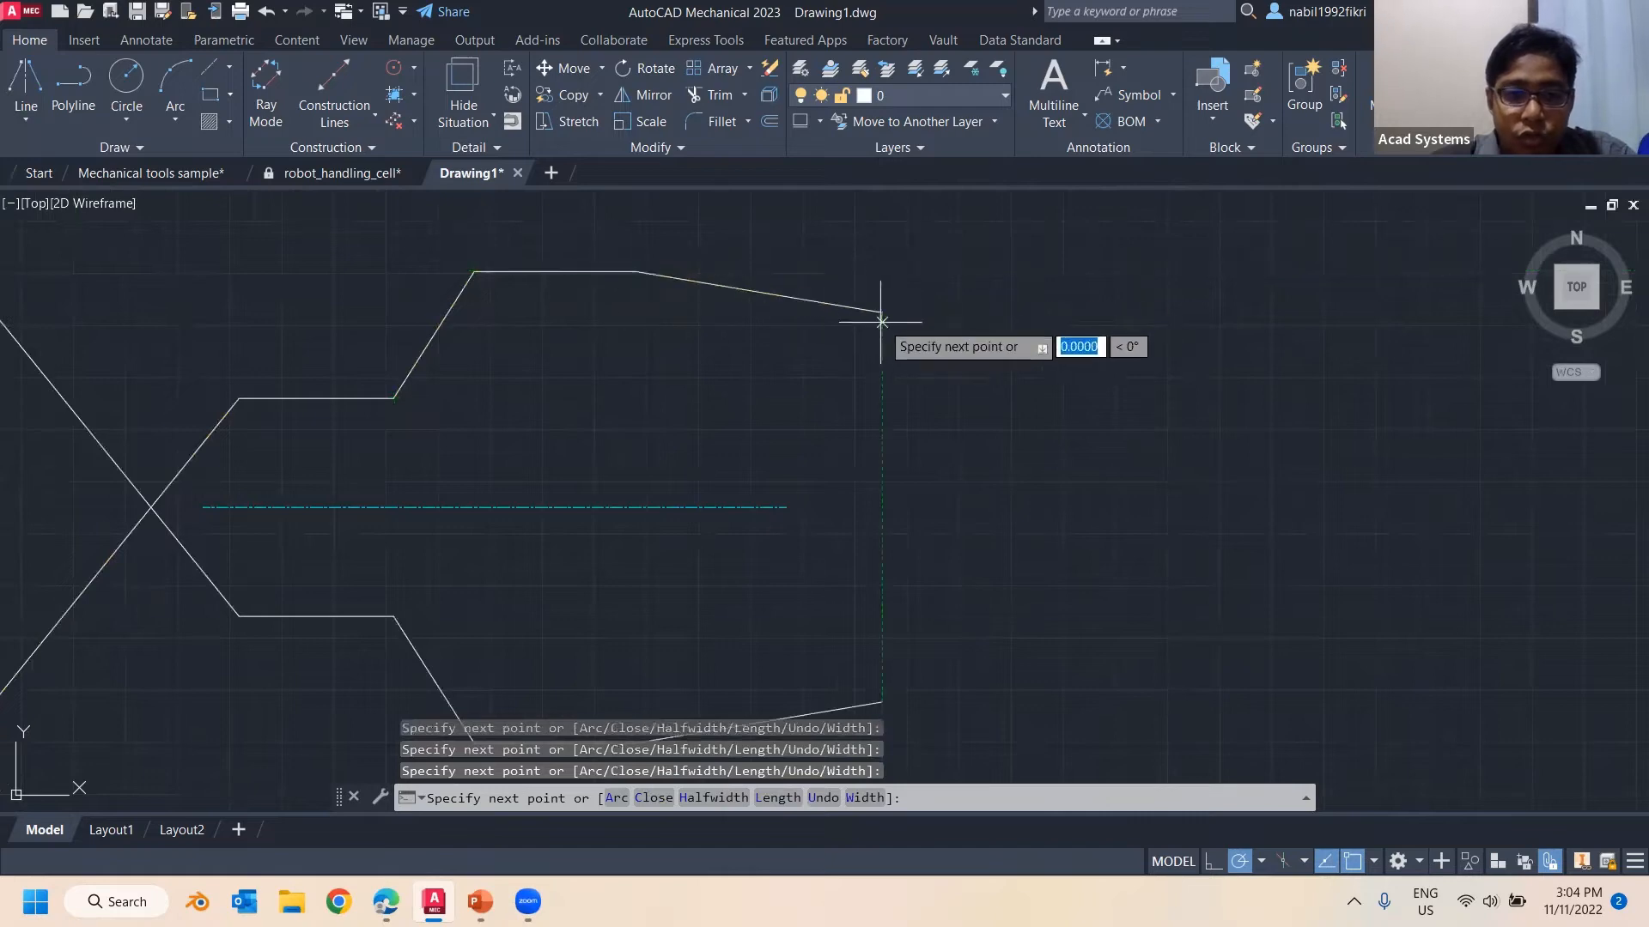
pyautogui.click(951, 398)
pyautogui.press('Return')
# Erase both mirrored polylines and the horizontal centerline from the new drawing
pyautogui.scroll(-2, 728, 462)
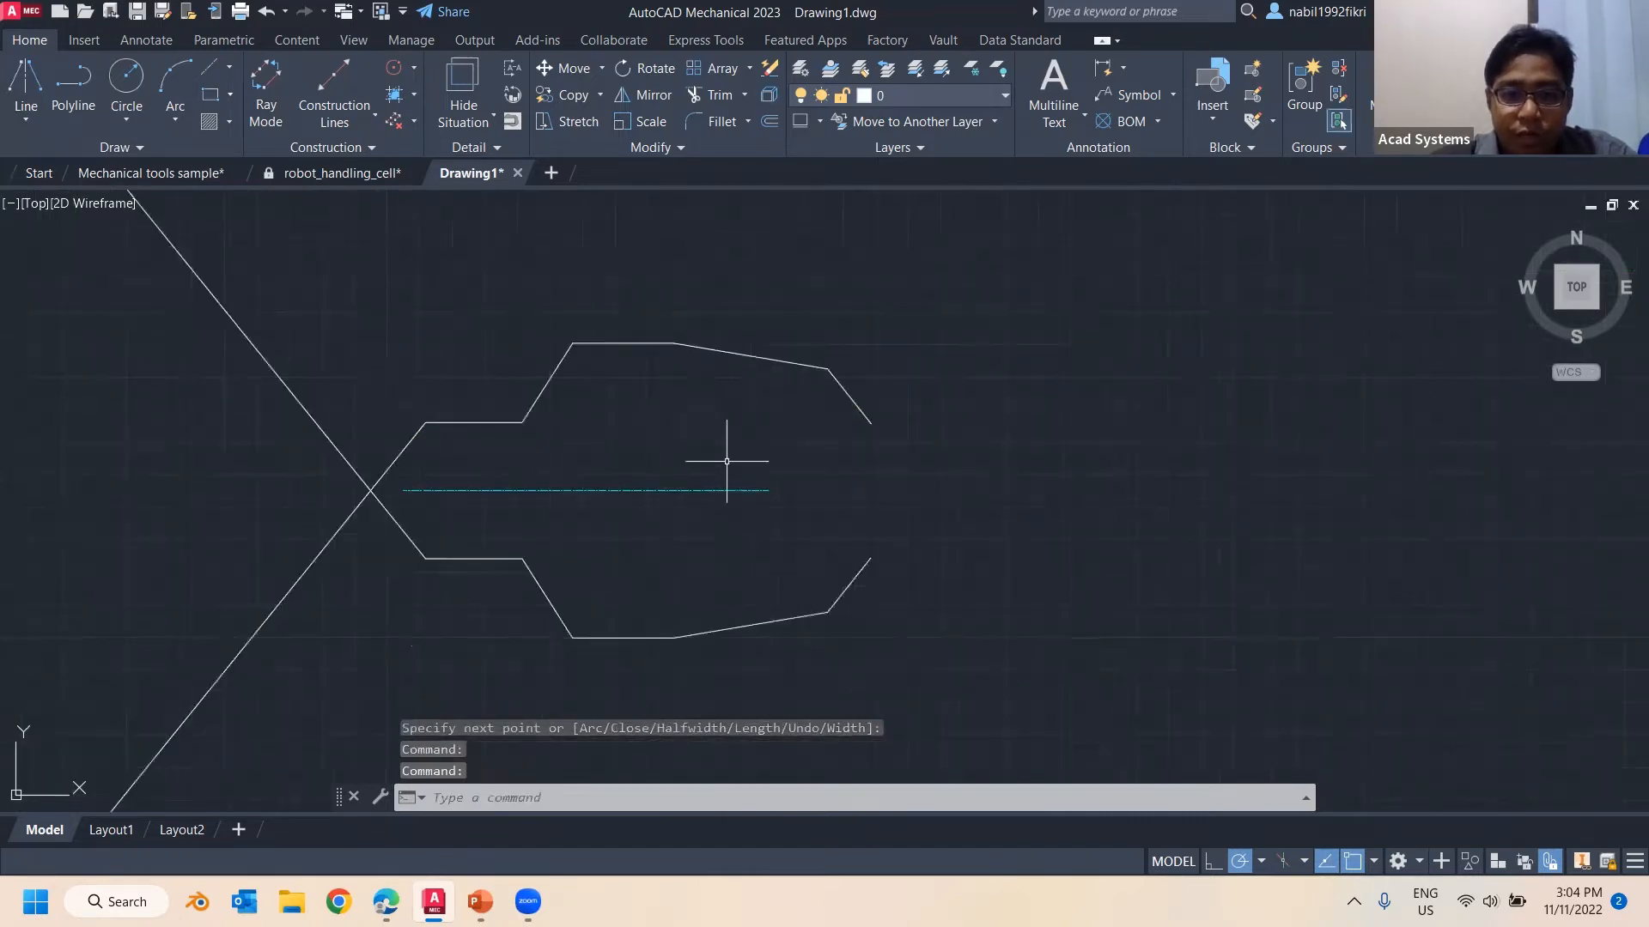
pyautogui.scroll(-3, 583, 425)
pyautogui.click(464, 512)
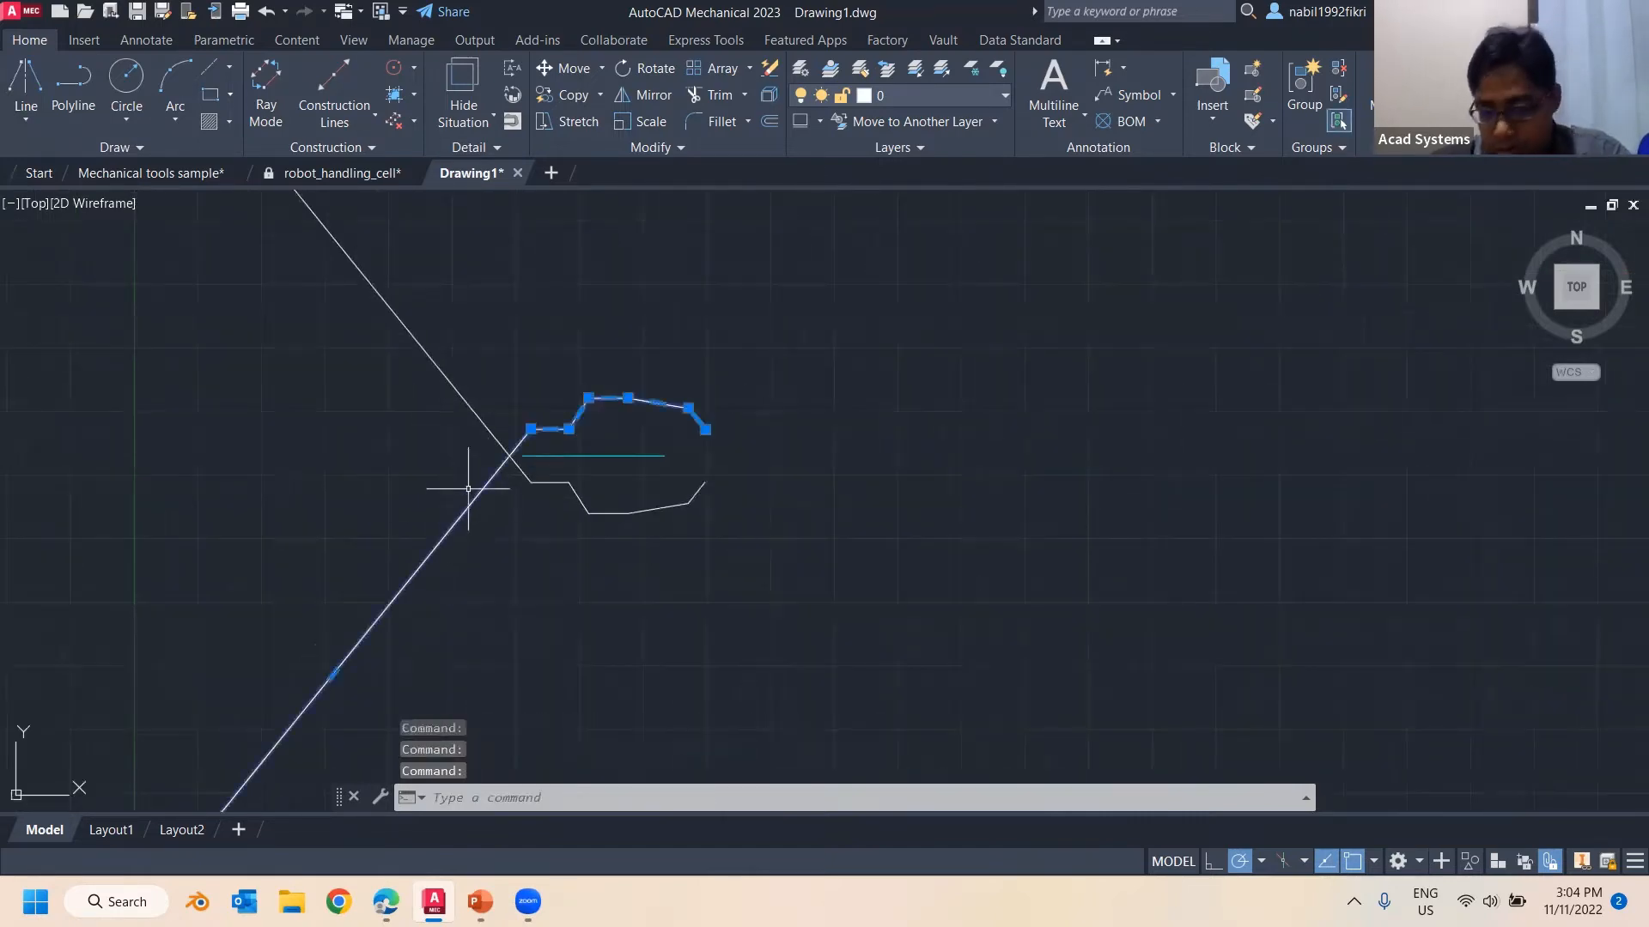
pyautogui.click(470, 405)
pyautogui.press('Delete')
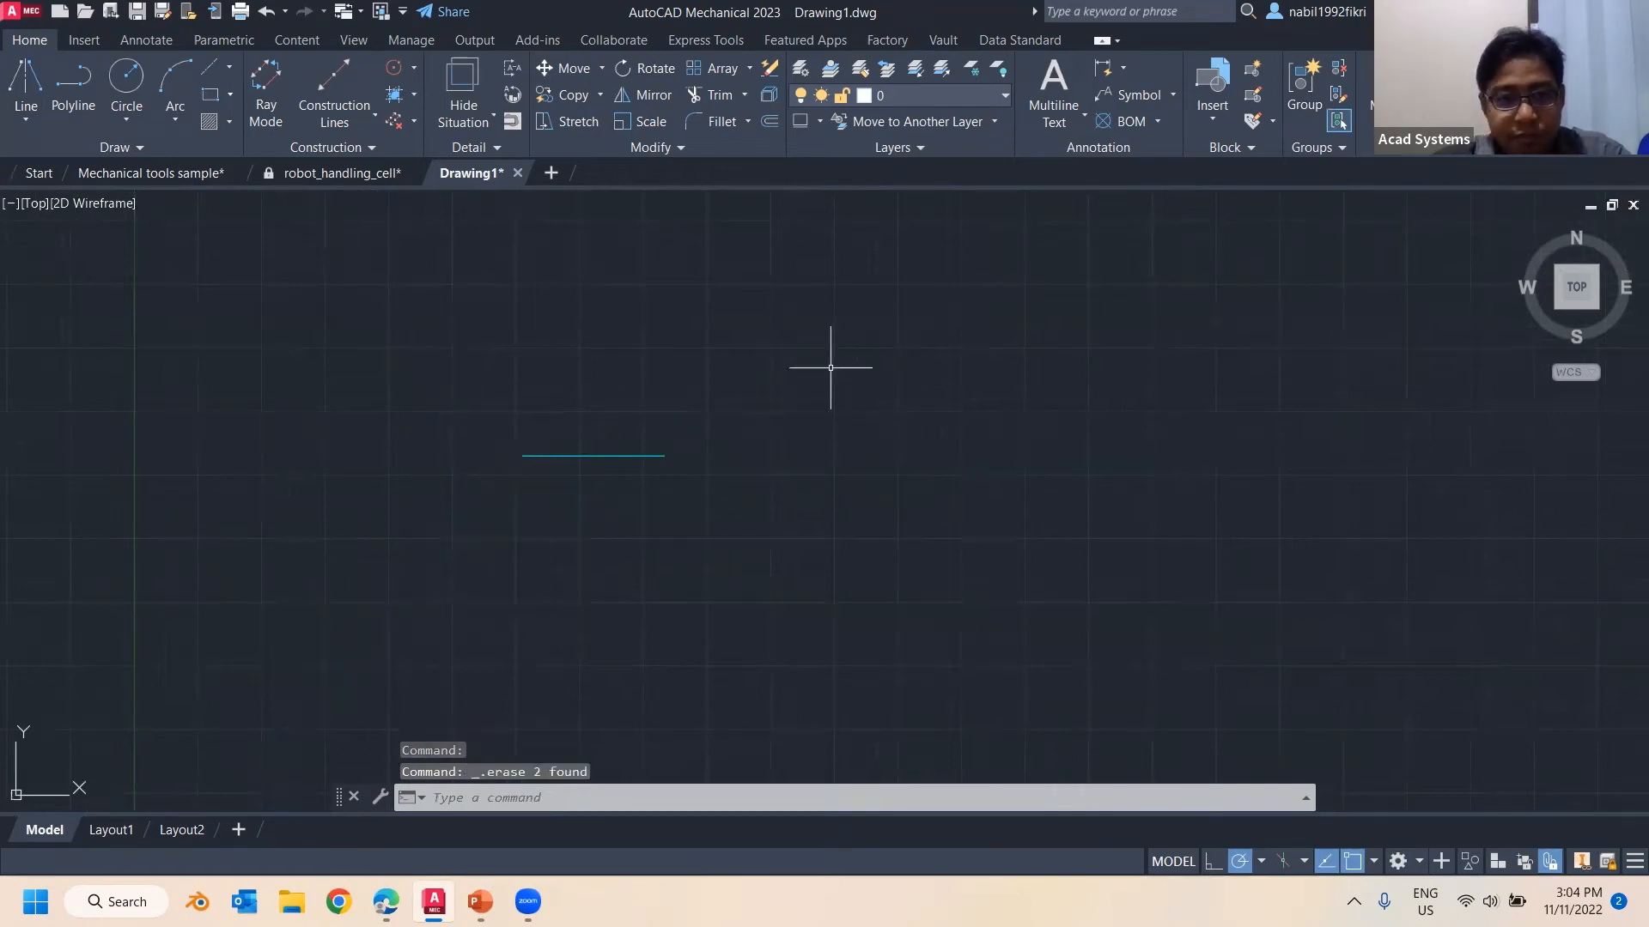
pyautogui.click(554, 470)
pyautogui.click(357, 335)
pyautogui.press('Delete')
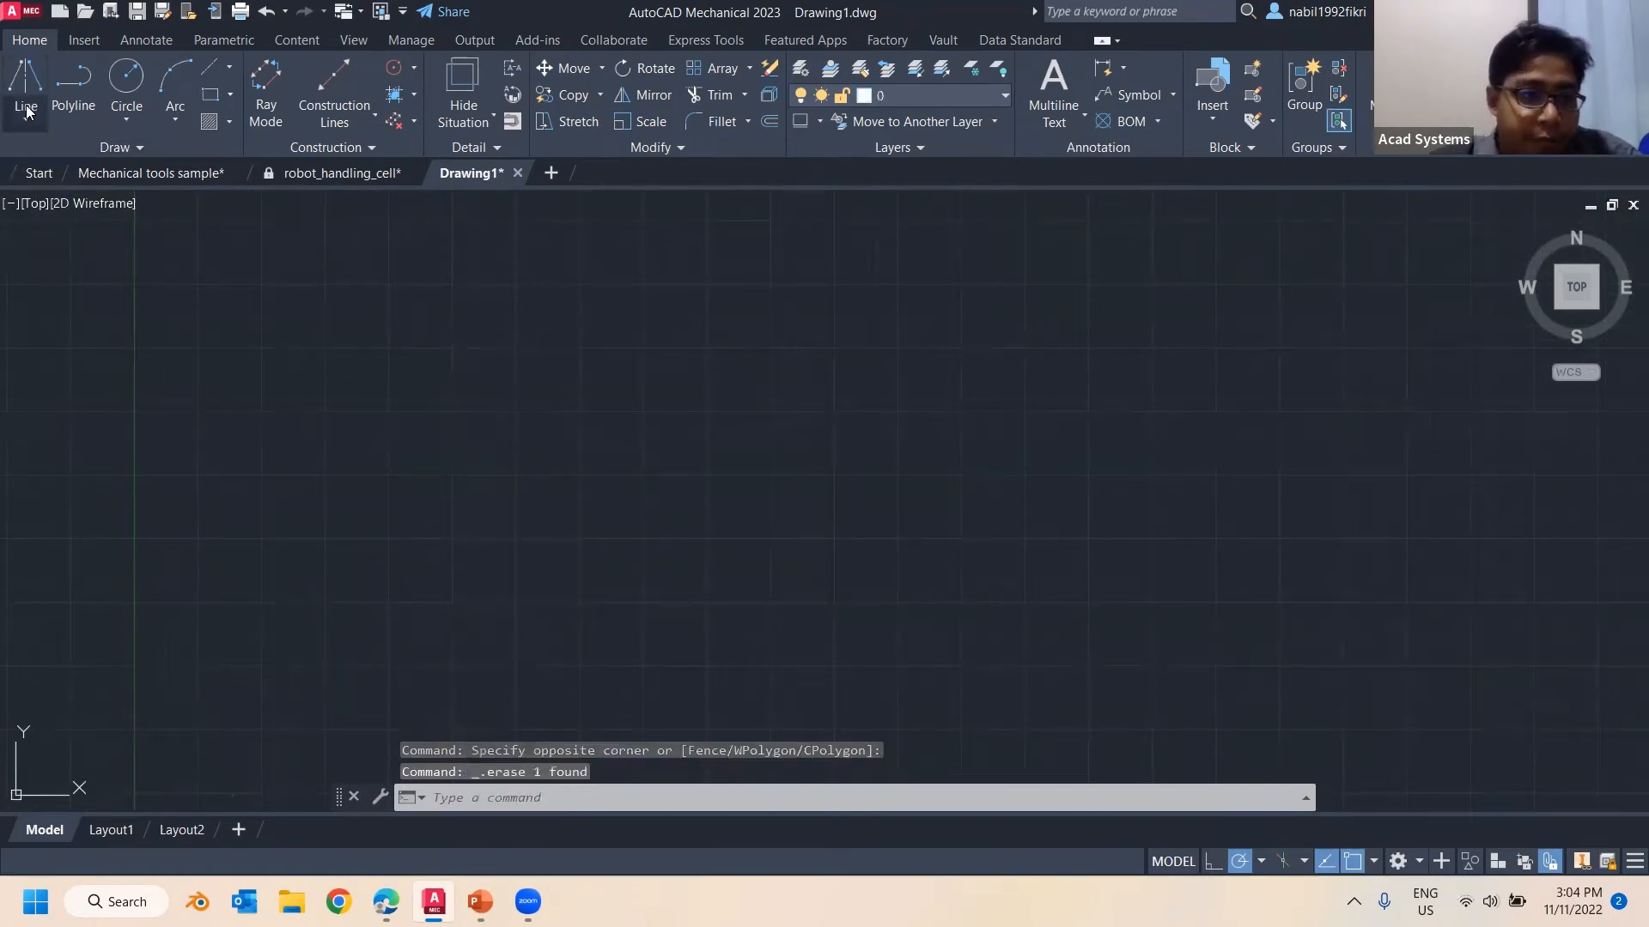
# In the Mechanical tools sample drawing, add a vertical centerline from the midpoint of the grooved part's recessed upper edge to its bottom edge
pyautogui.click(227, 66)
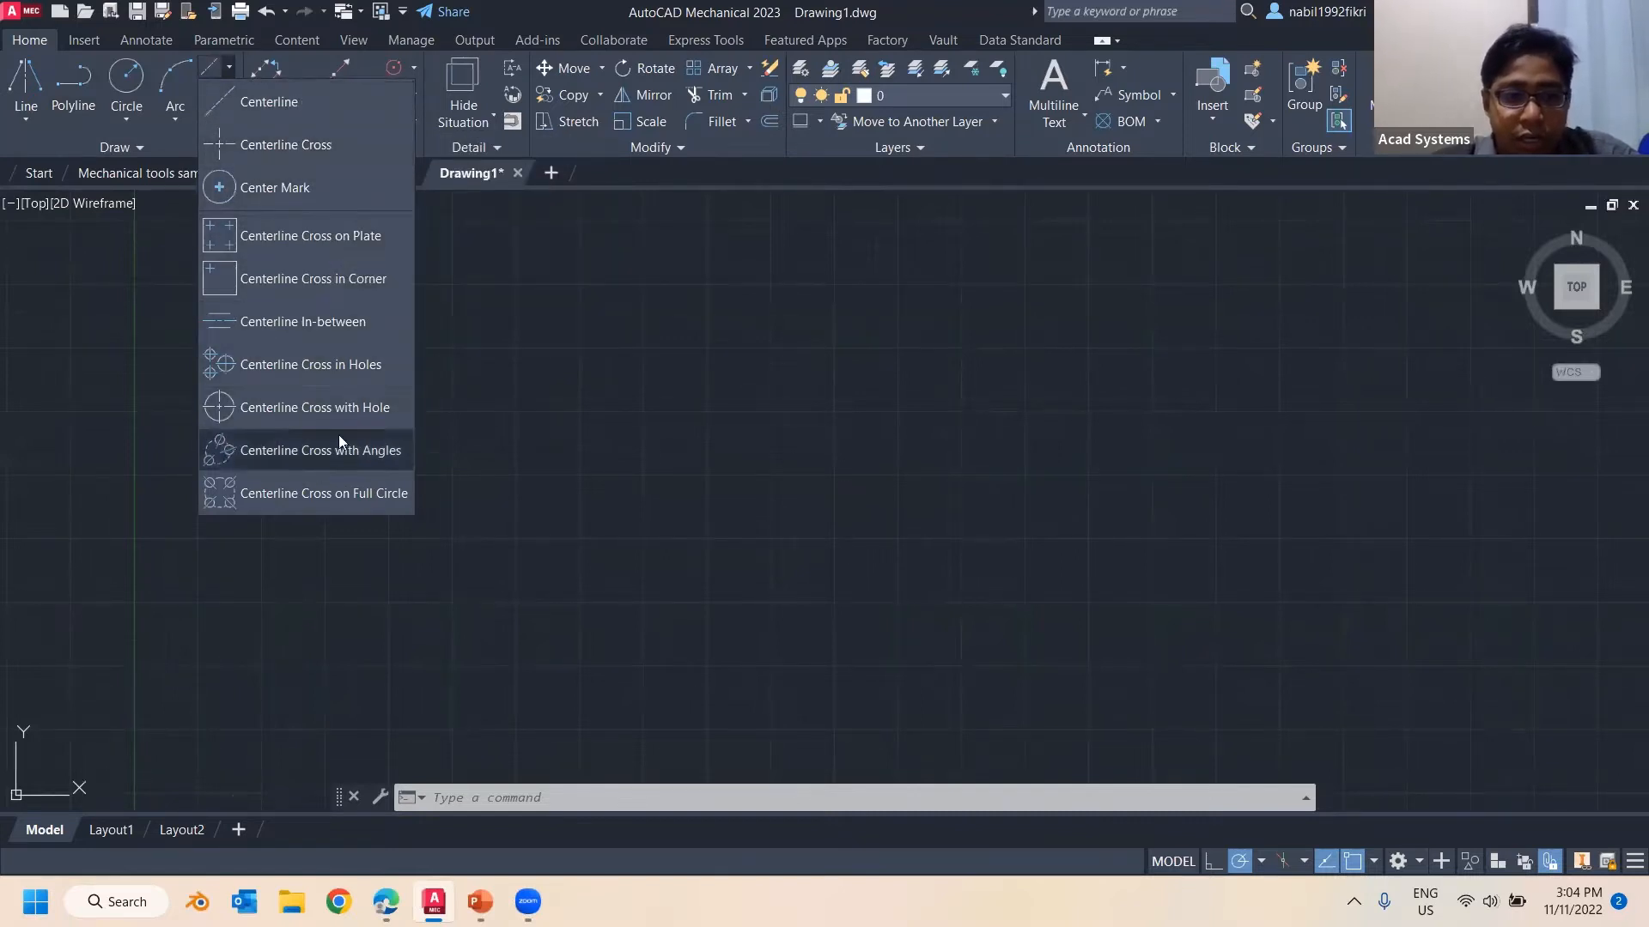
pyautogui.click(163, 172)
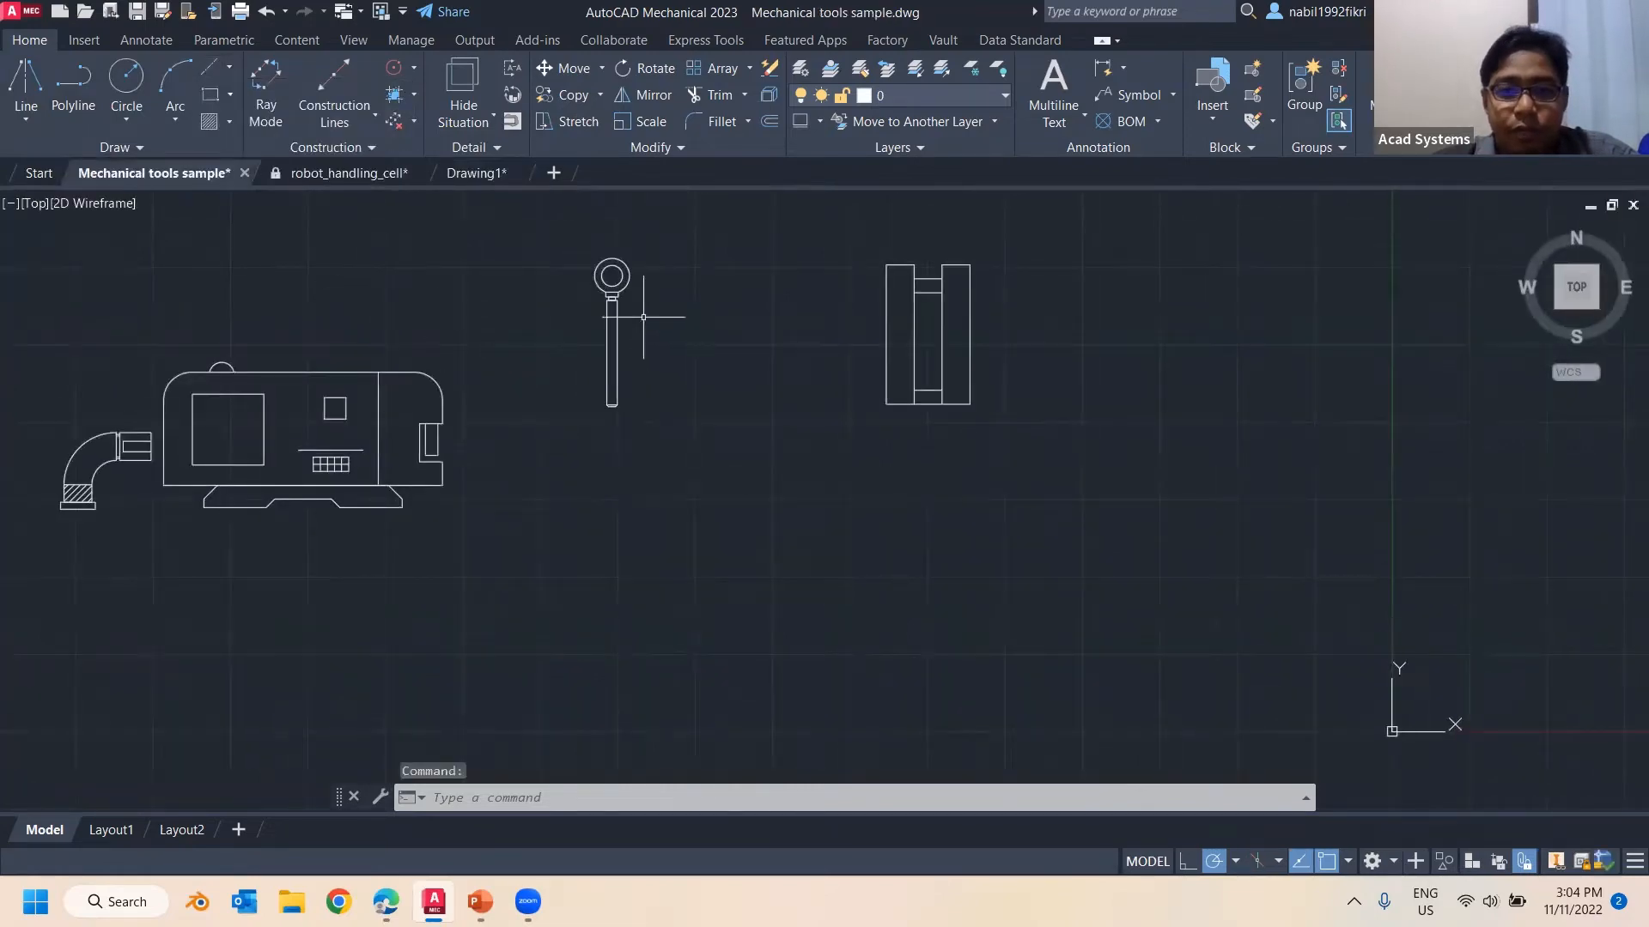
pyautogui.scroll(2, 644, 318)
pyautogui.moveTo(742, 384); pyautogui.dragTo(407, 454, button='middle')
pyautogui.moveTo(548, 458); pyautogui.dragTo(490, 461, button='middle')
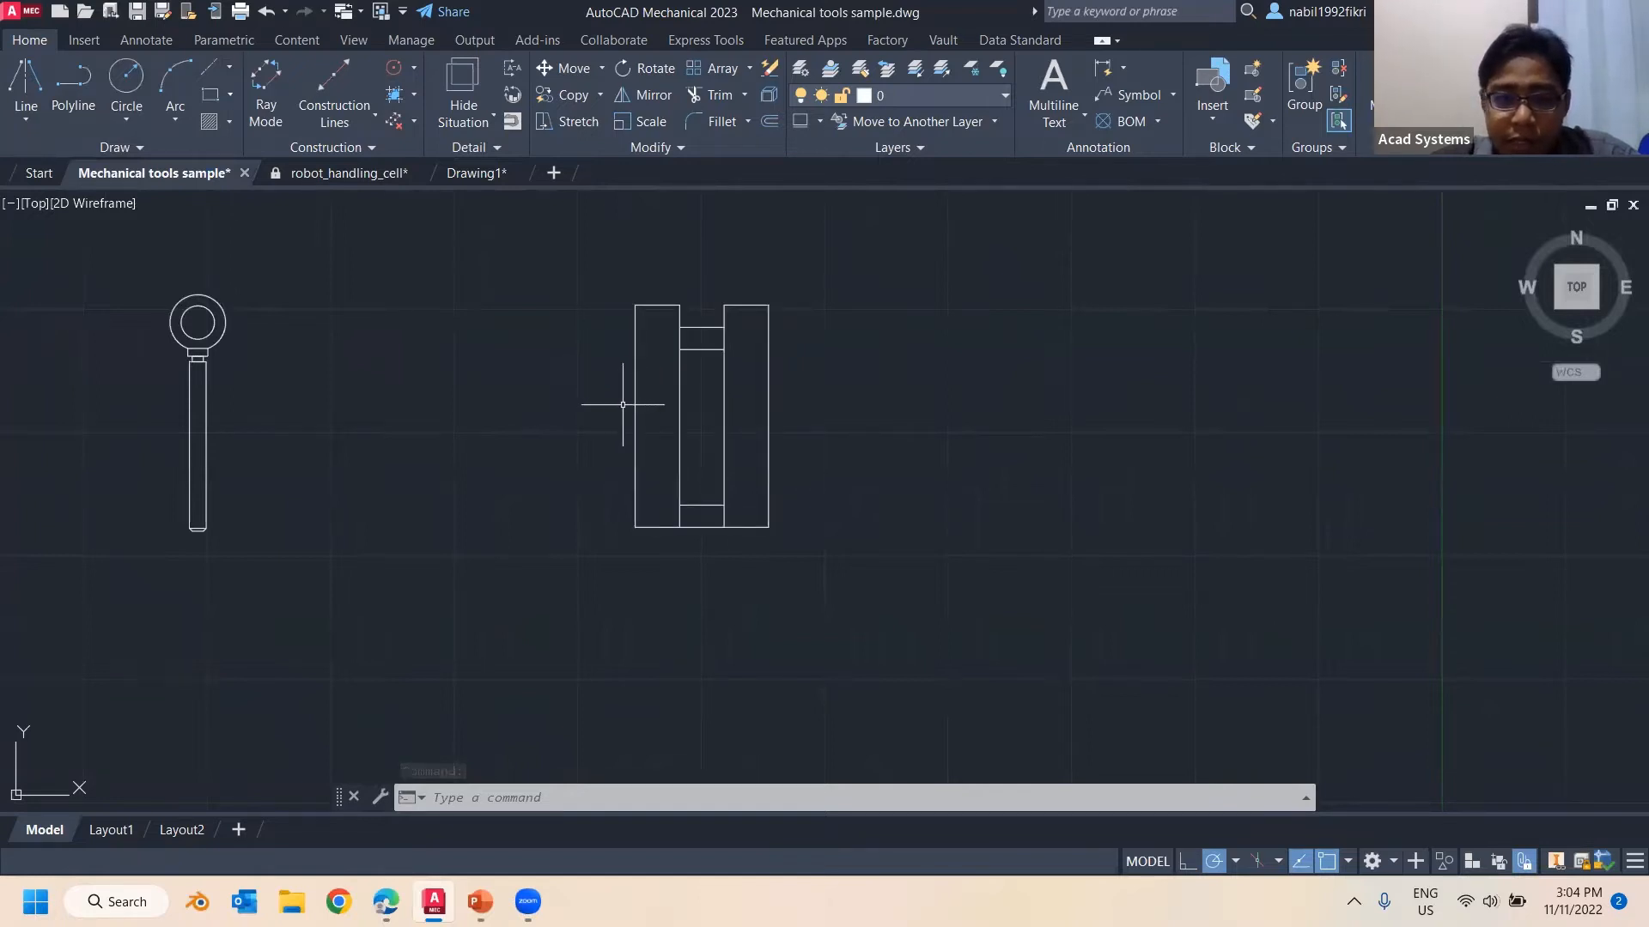
pyautogui.scroll(4, 743, 367)
pyautogui.scroll(-2, 649, 338)
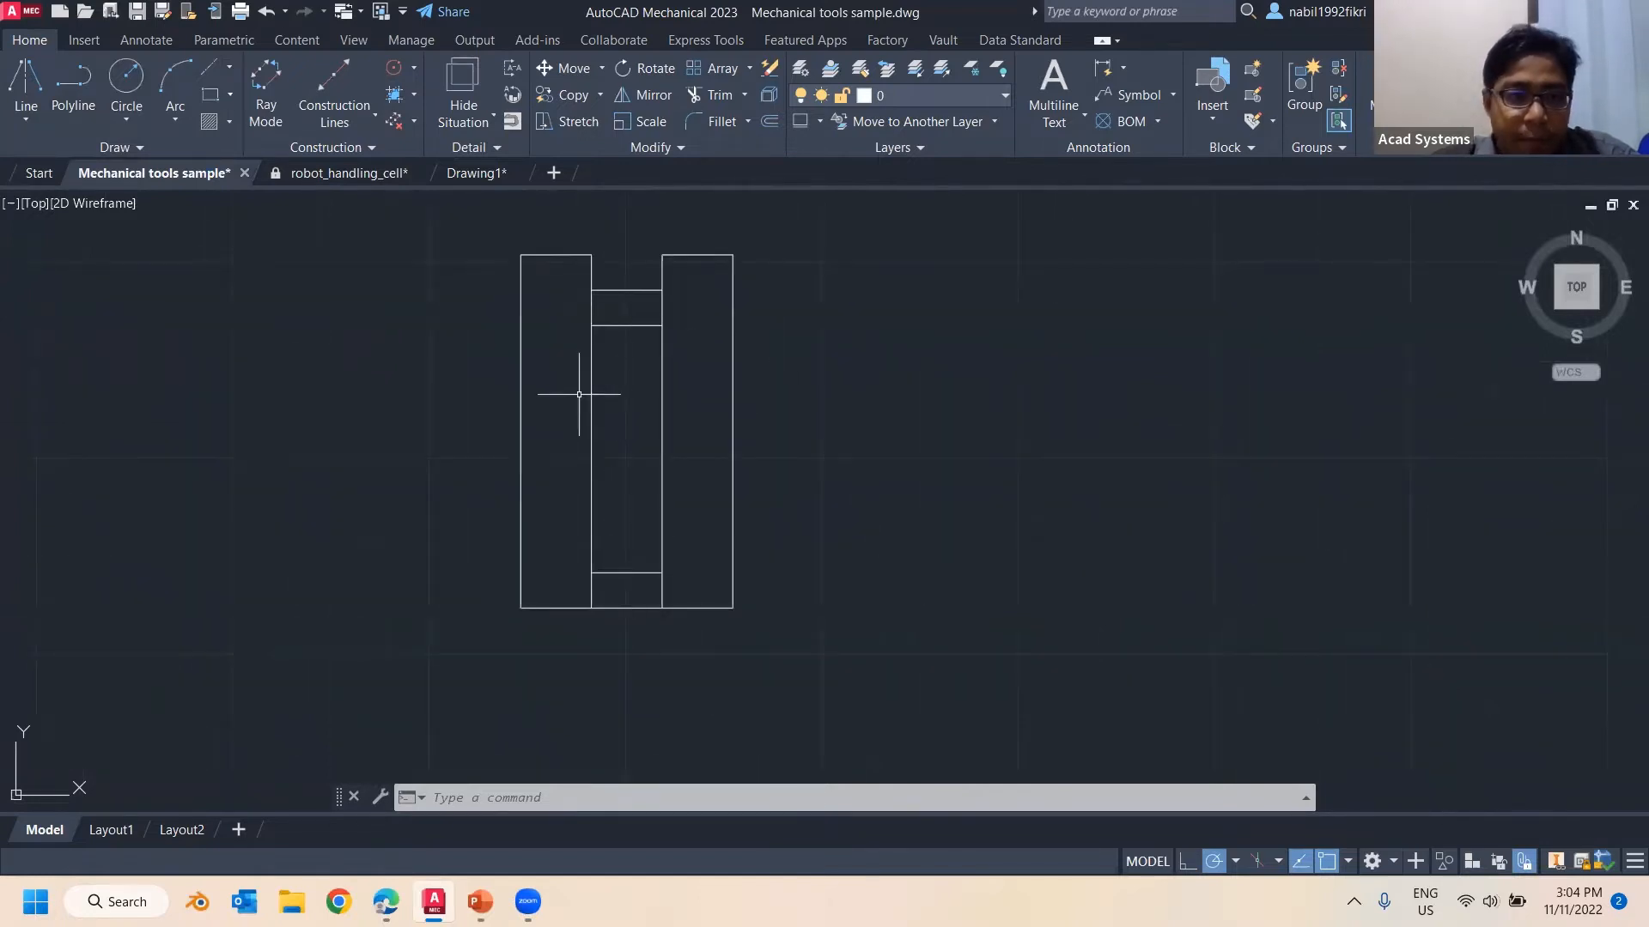
pyautogui.click(228, 69)
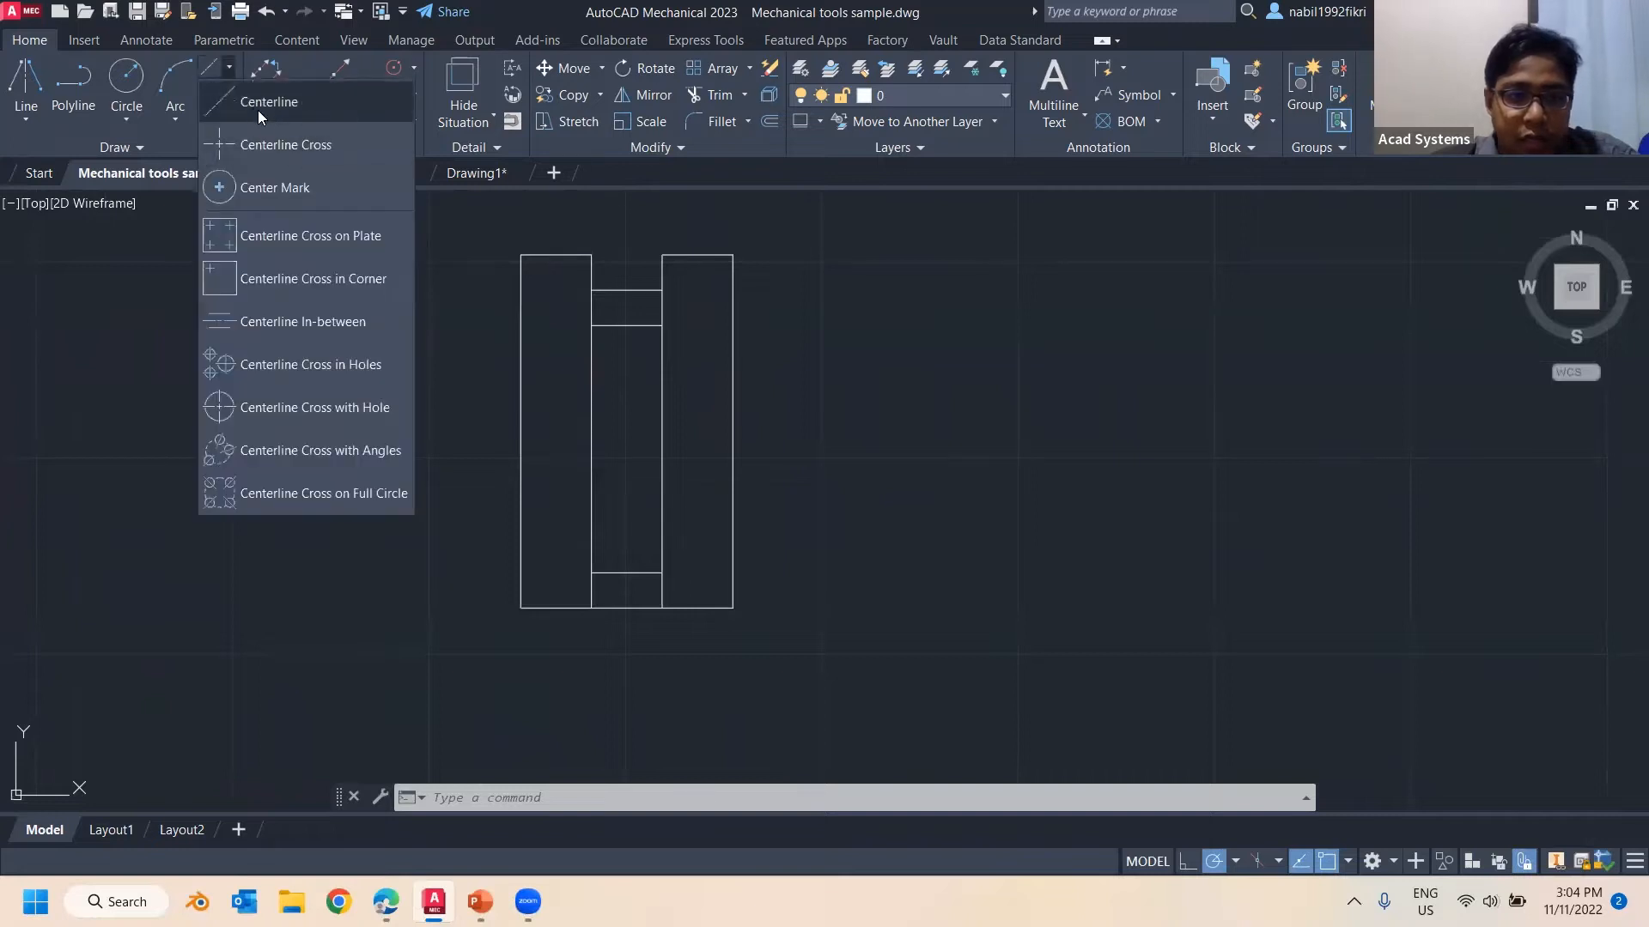
pyautogui.click(247, 109)
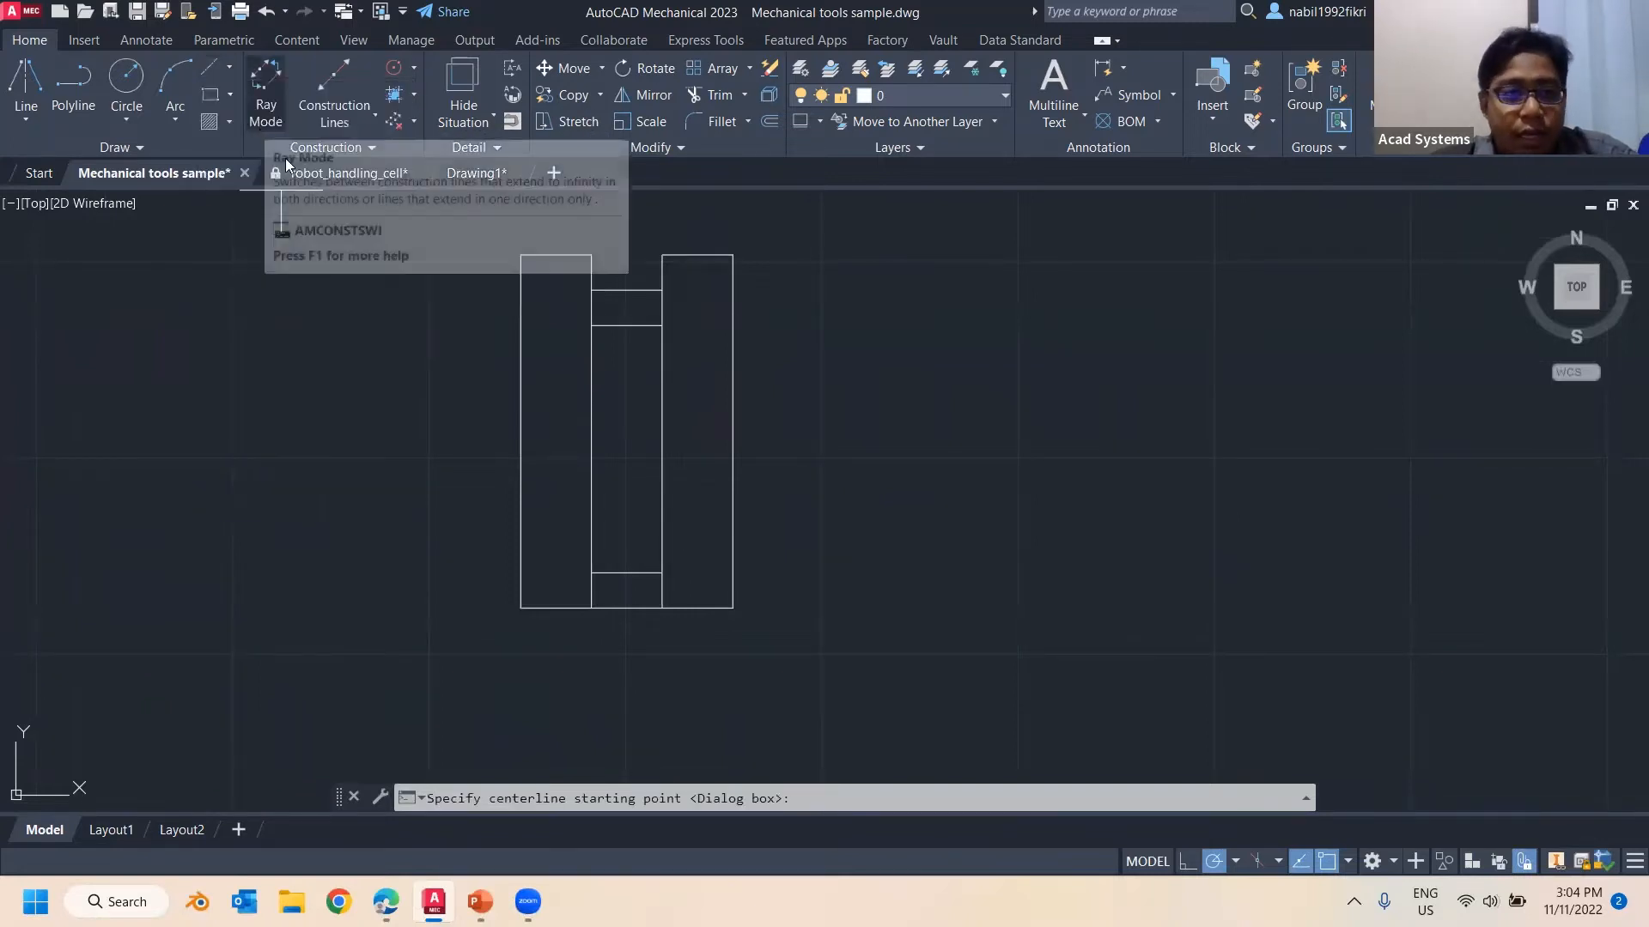
pyautogui.click(626, 291)
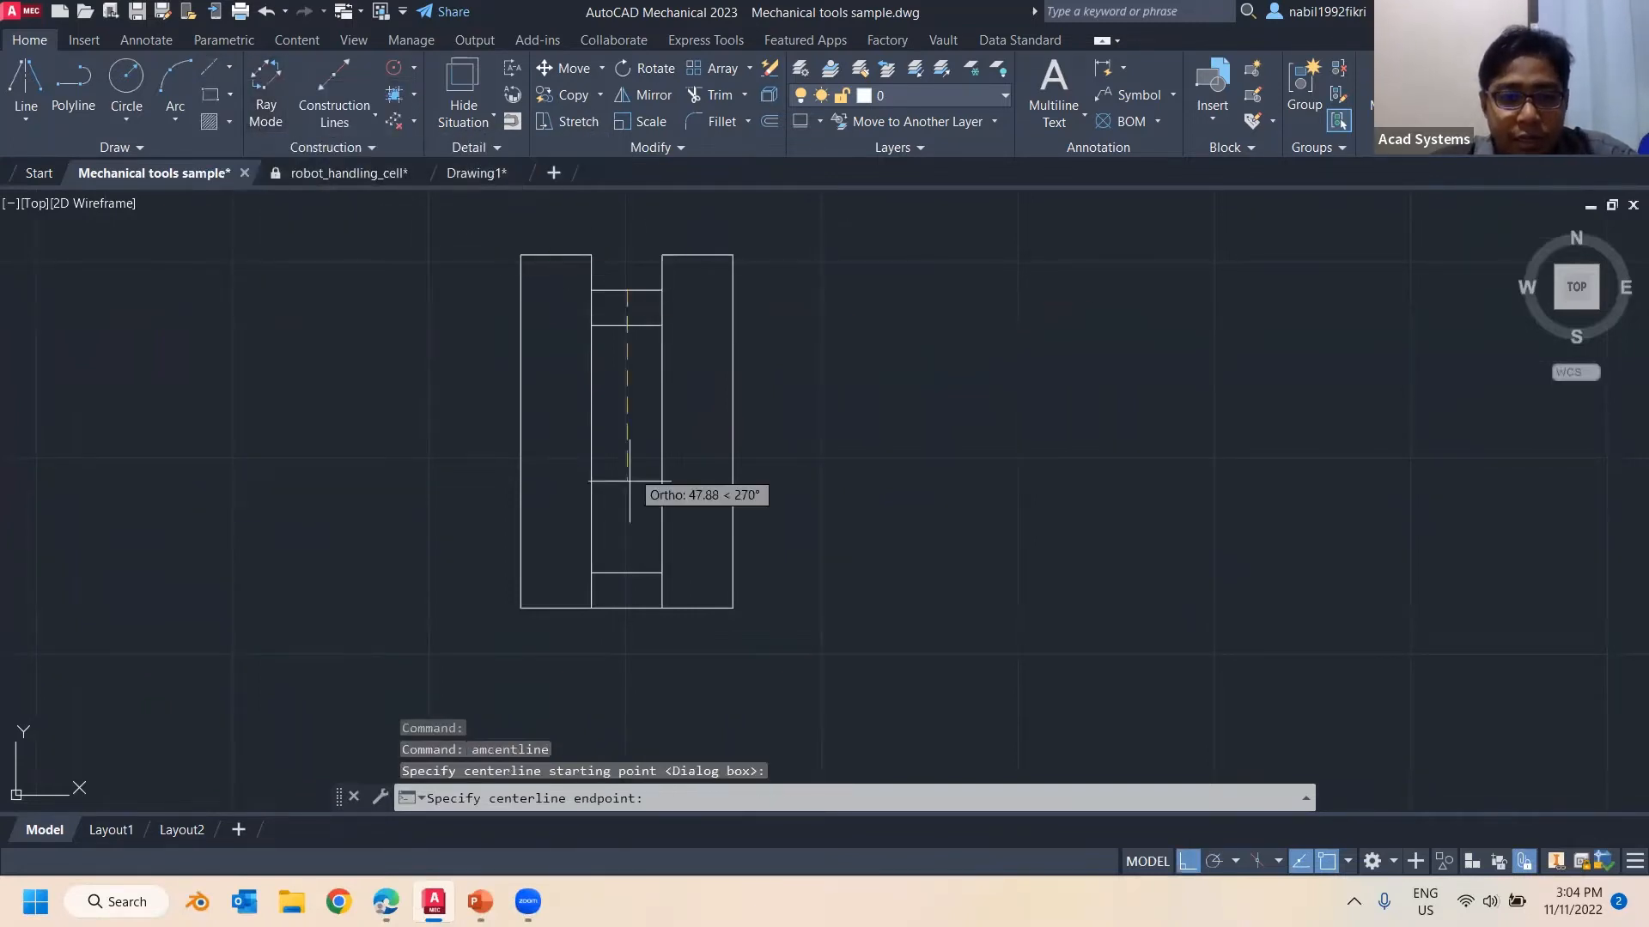
pyautogui.click(632, 609)
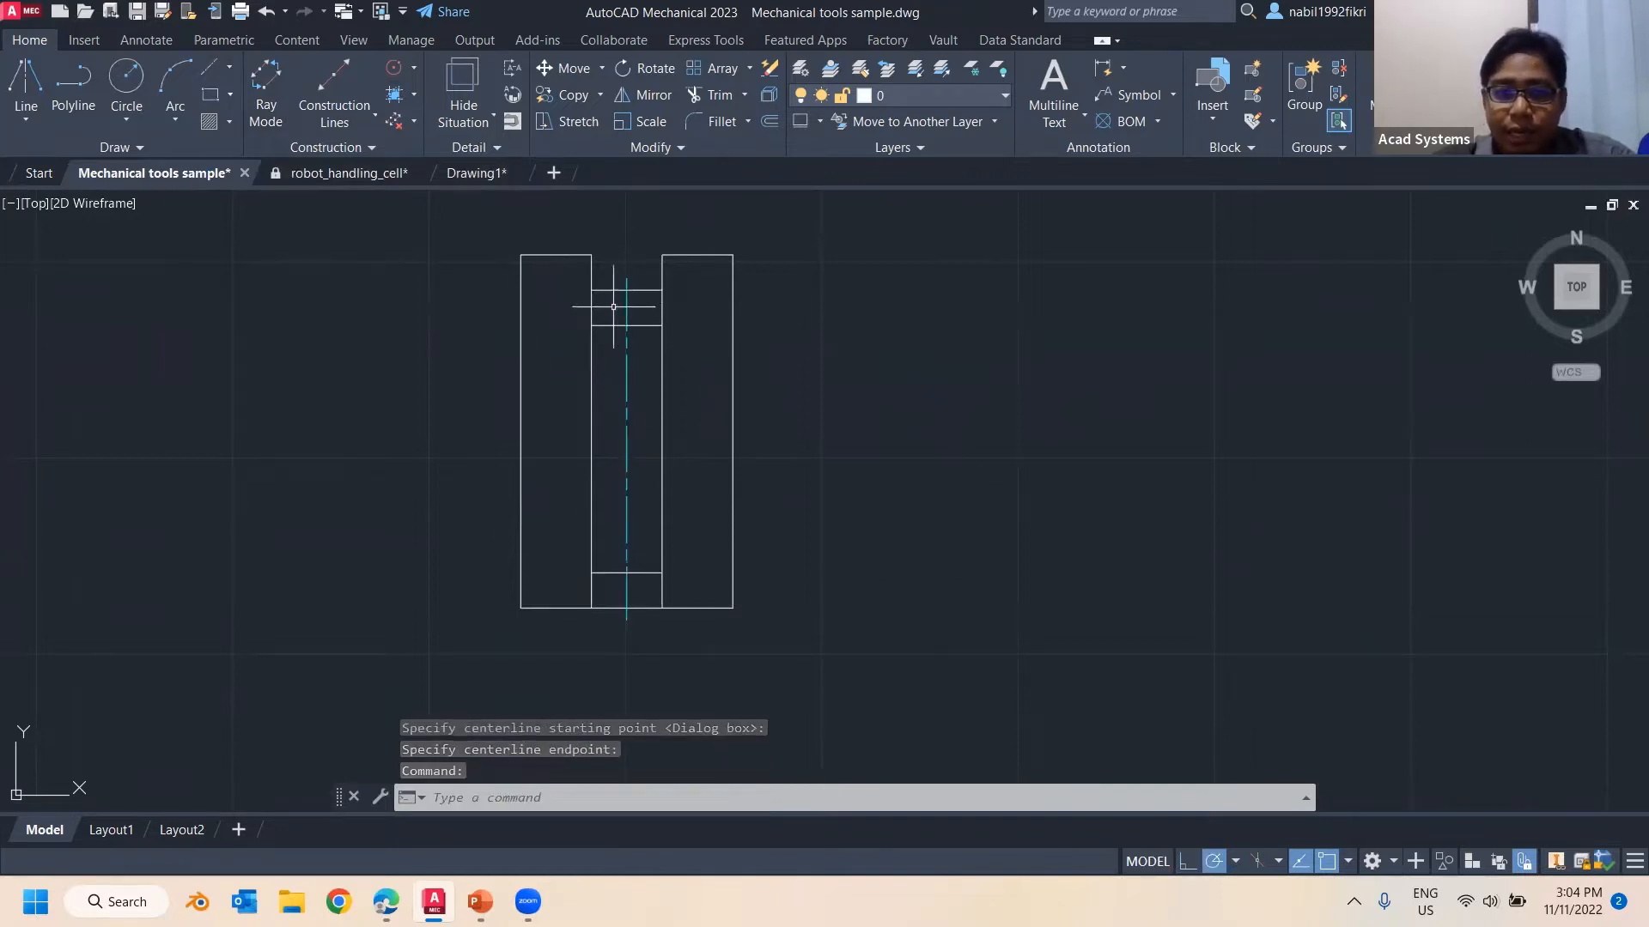
# Examine the vertical centerline's overhang at the recessed upper edge and select the centerline to check its layer
pyautogui.scroll(8, 629, 304)
pyautogui.scroll(2, 668, 289)
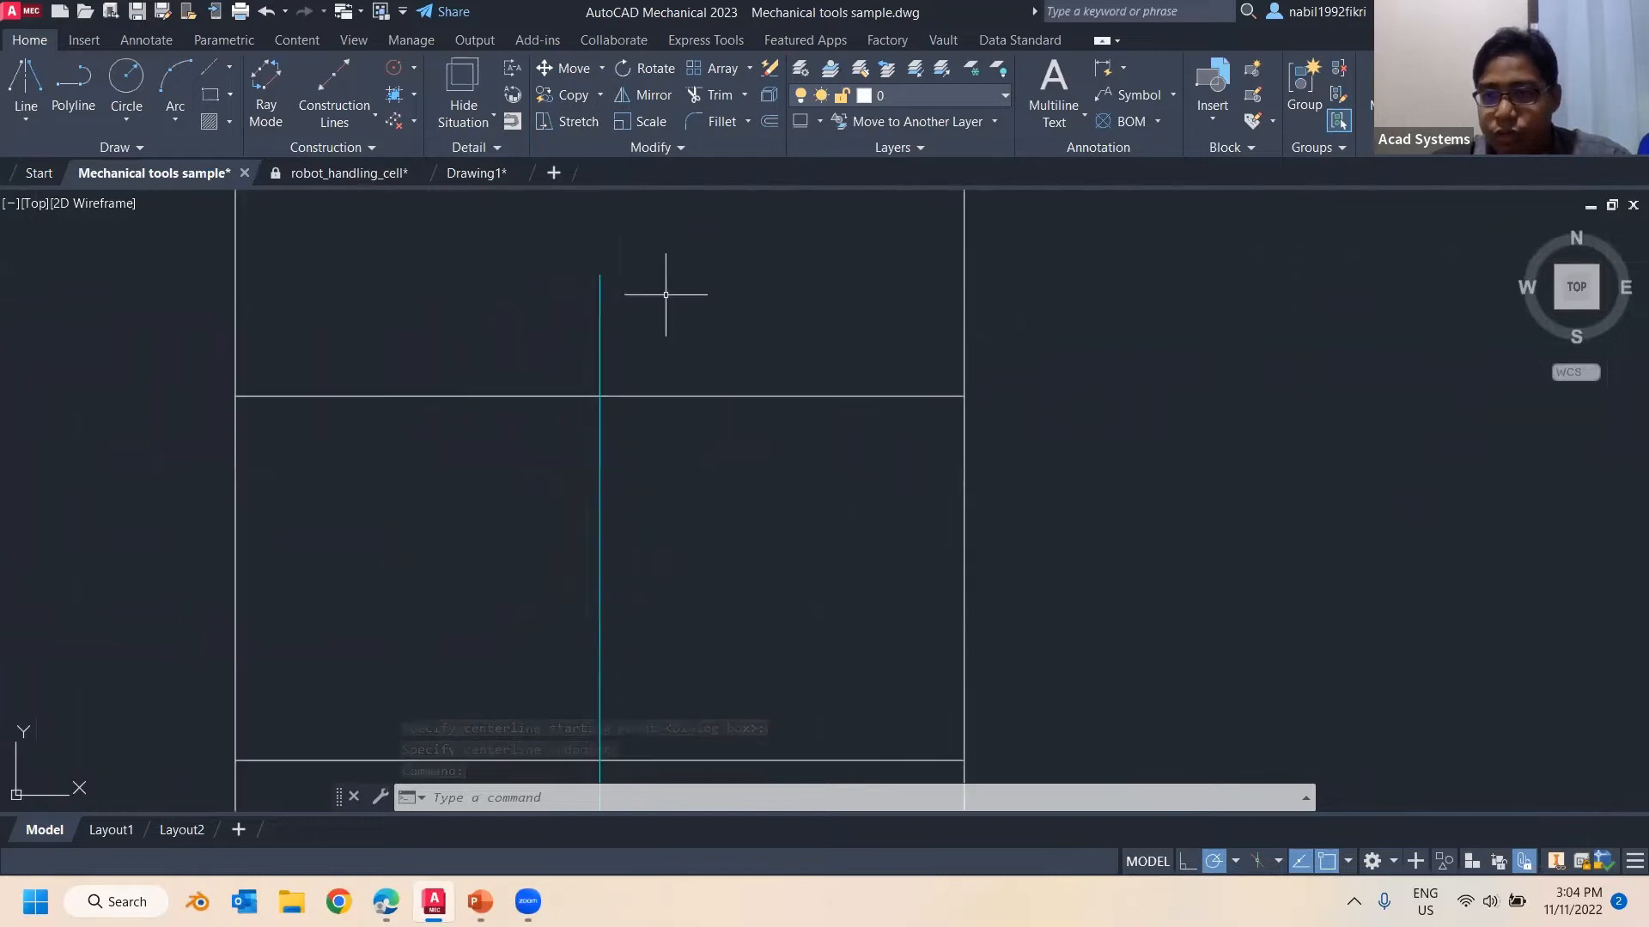
pyautogui.scroll(-6, 596, 347)
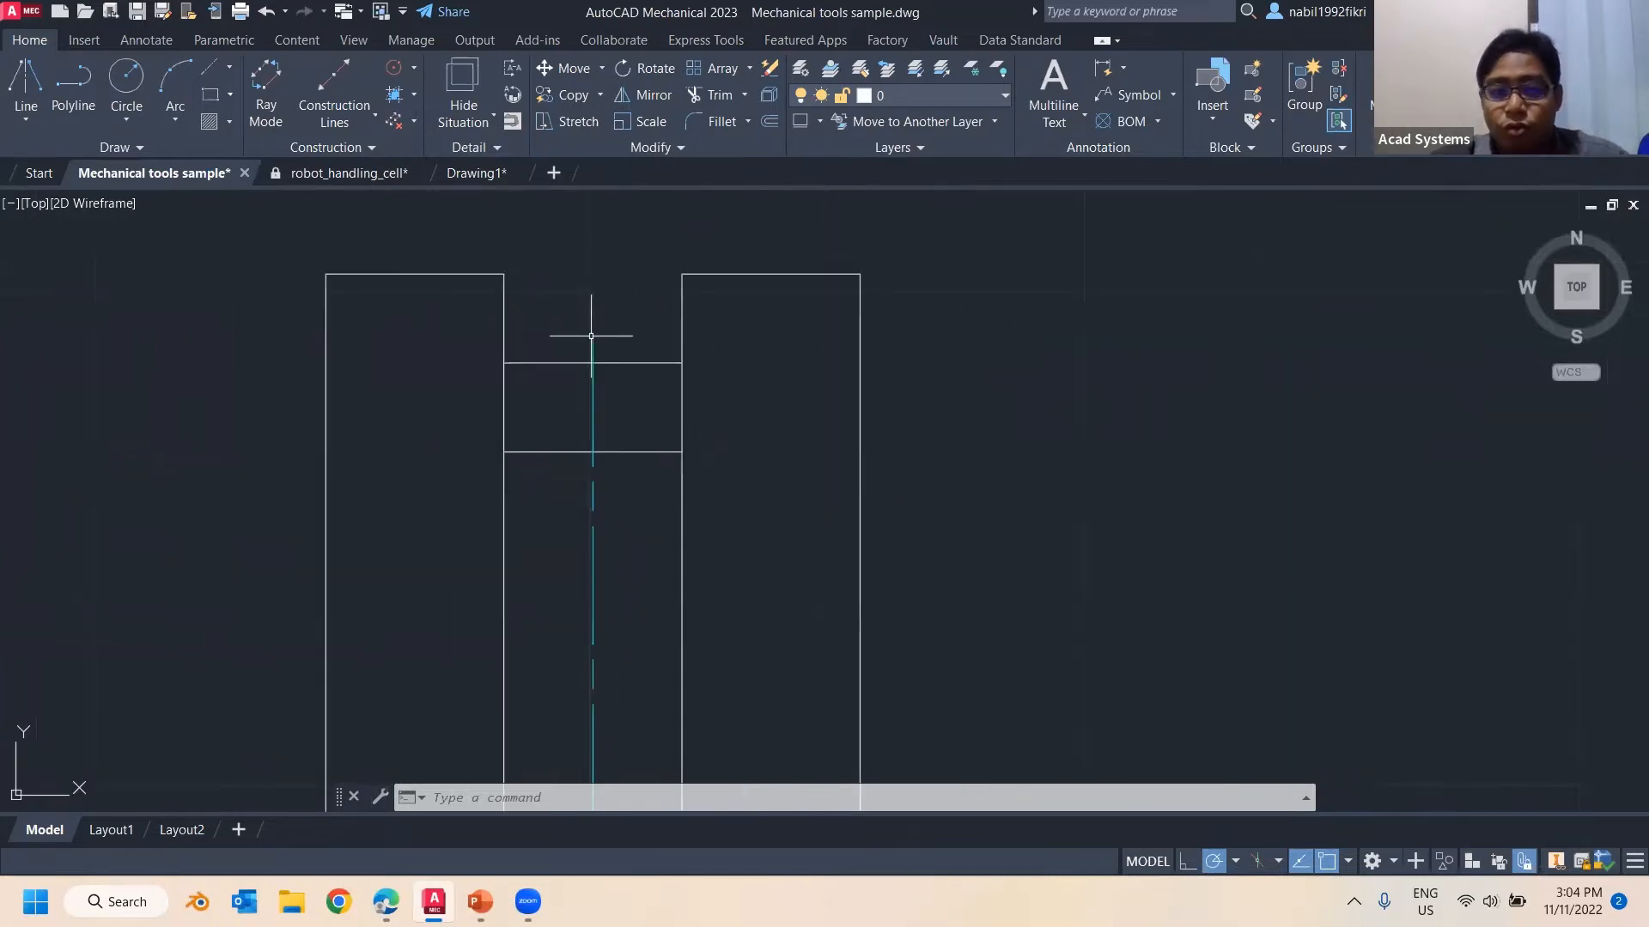
pyautogui.click(594, 341)
pyautogui.click(593, 345)
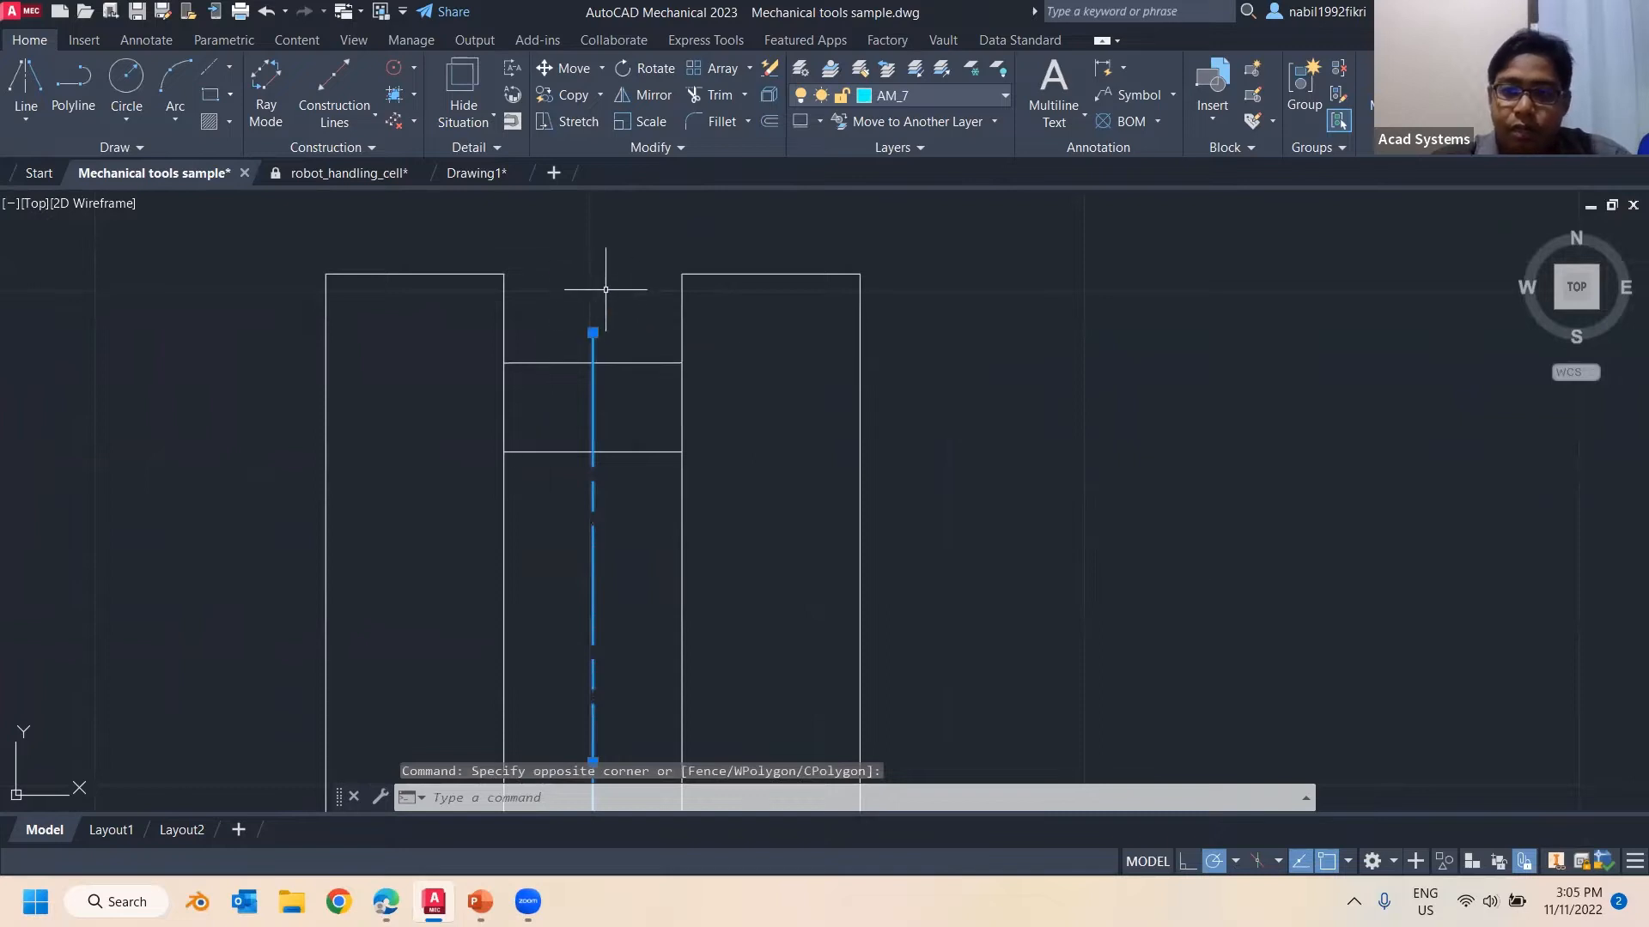
pyautogui.scroll(-4, 605, 326)
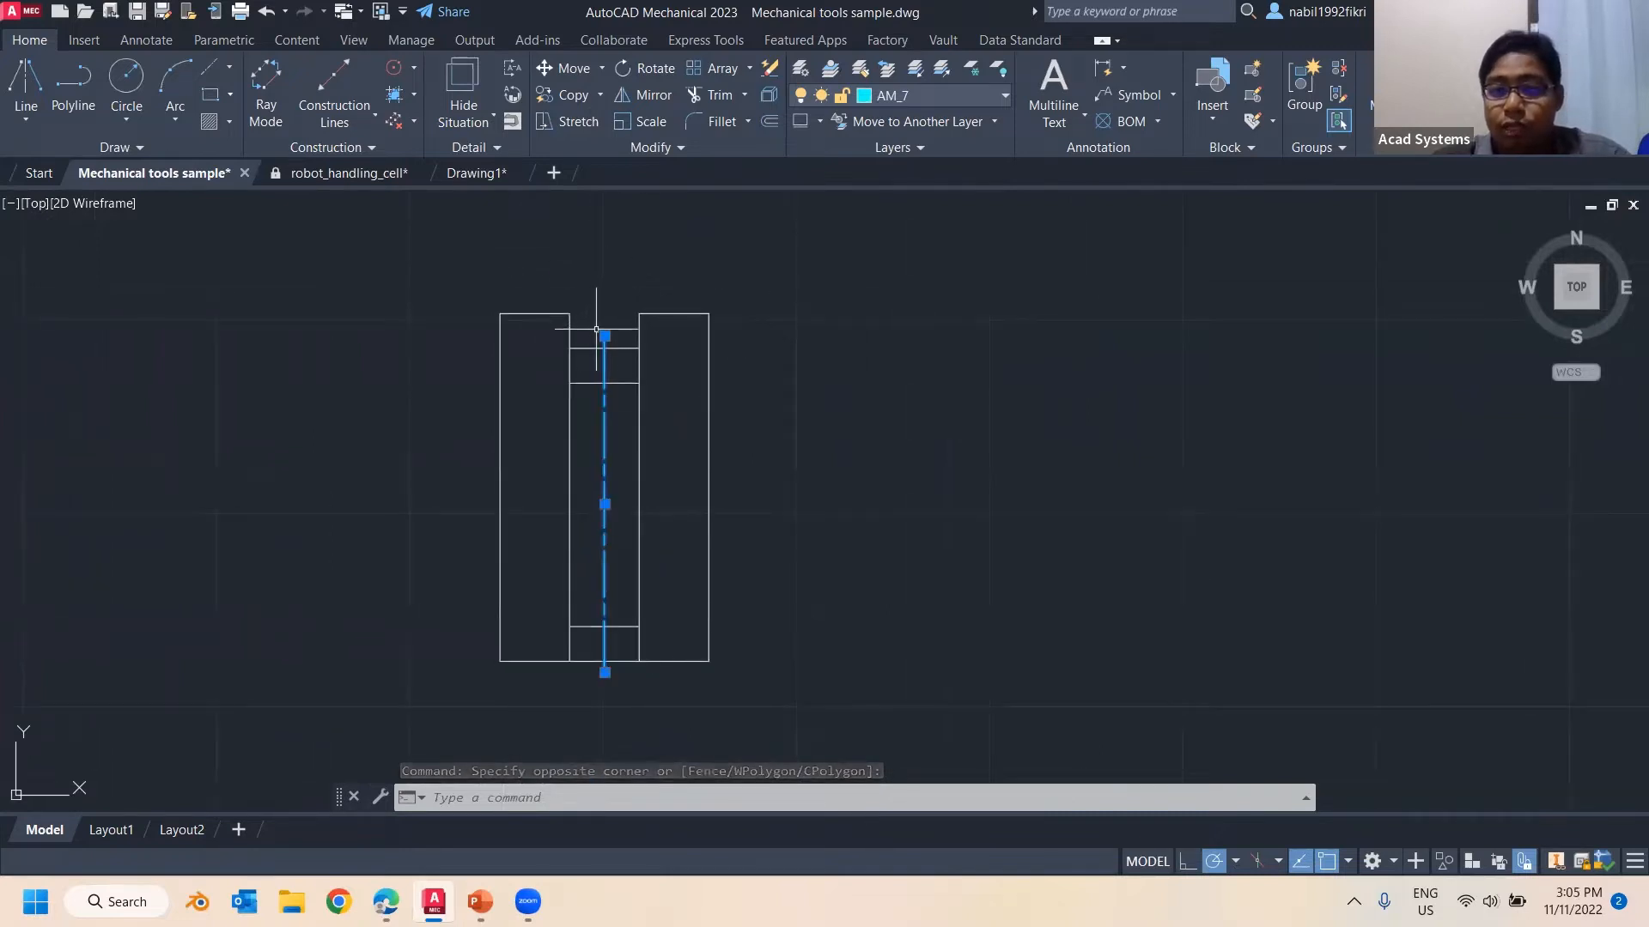
pyautogui.scroll(6, 596, 329)
pyautogui.scroll(-8, 601, 342)
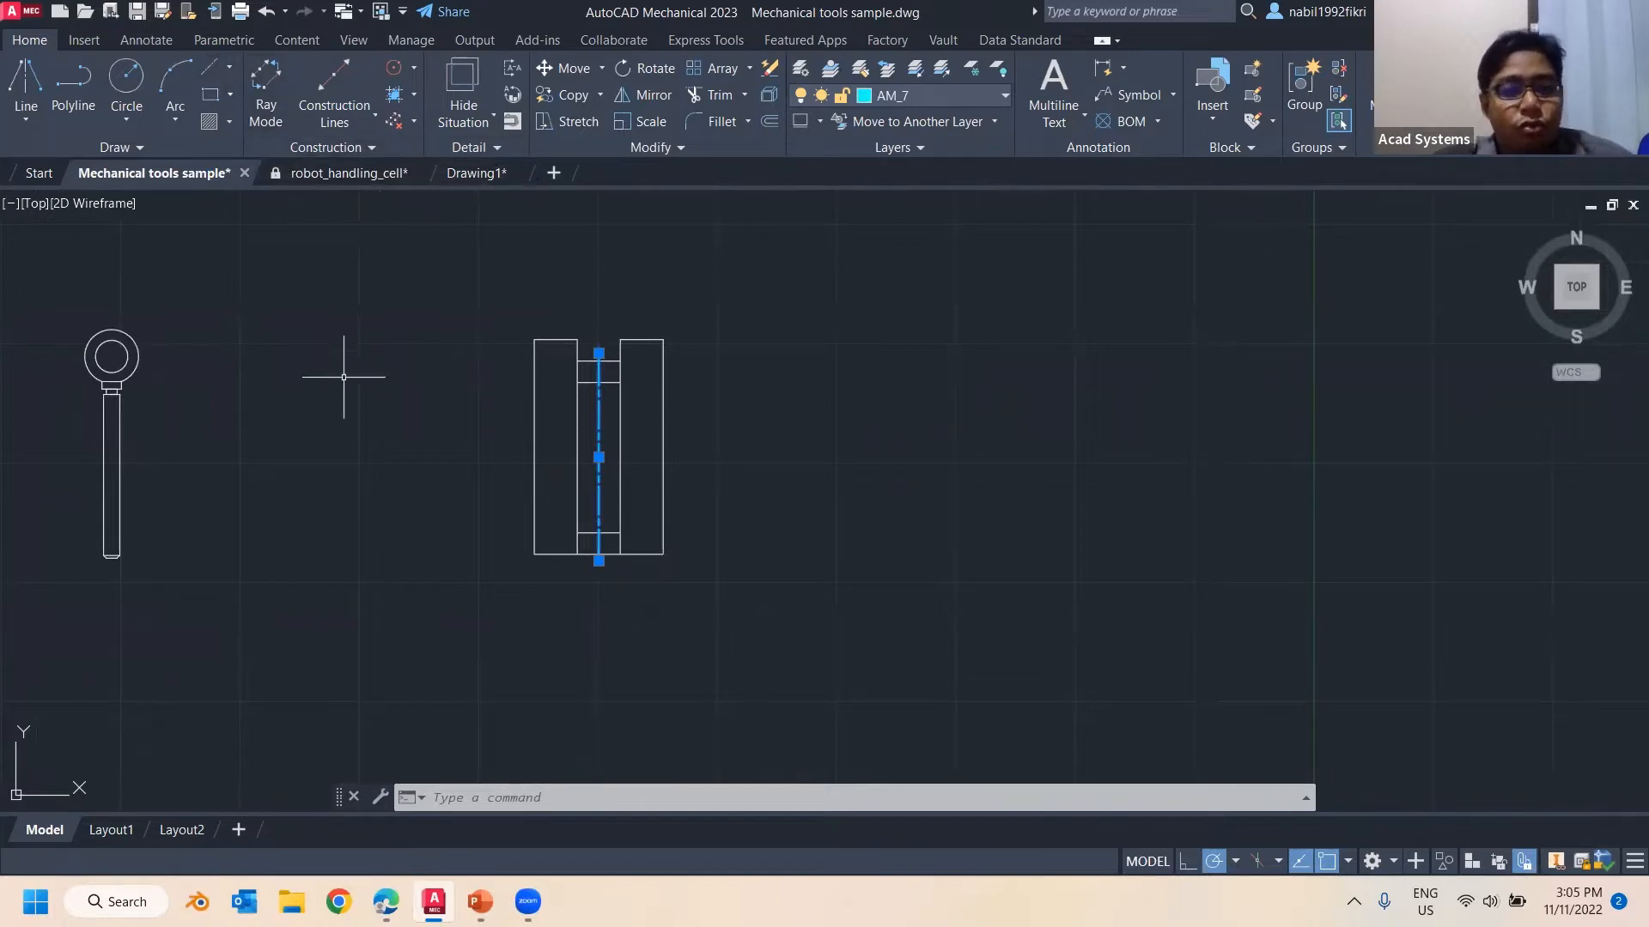
# Add a centerline cross at the center of the eye bolt's concentric circles, sized to the outer circle
pyautogui.moveTo(331, 388); pyautogui.dragTo(565, 422, button='middle')
pyautogui.moveTo(426, 413); pyautogui.dragTo(655, 387, button='middle')
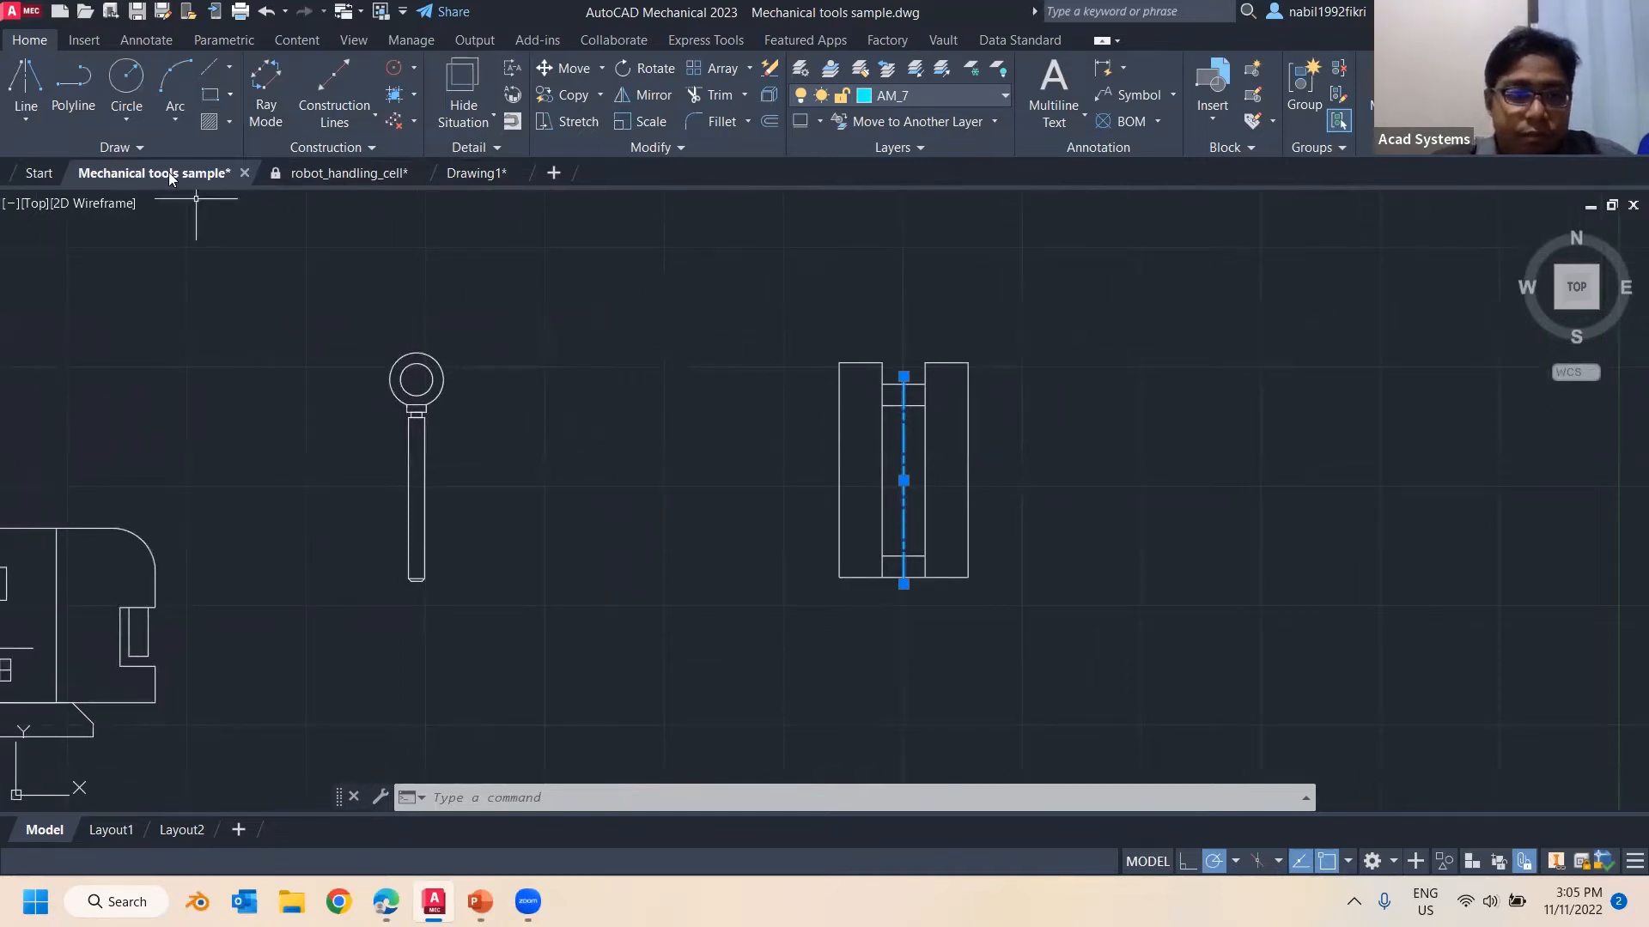
pyautogui.scroll(6, 404, 365)
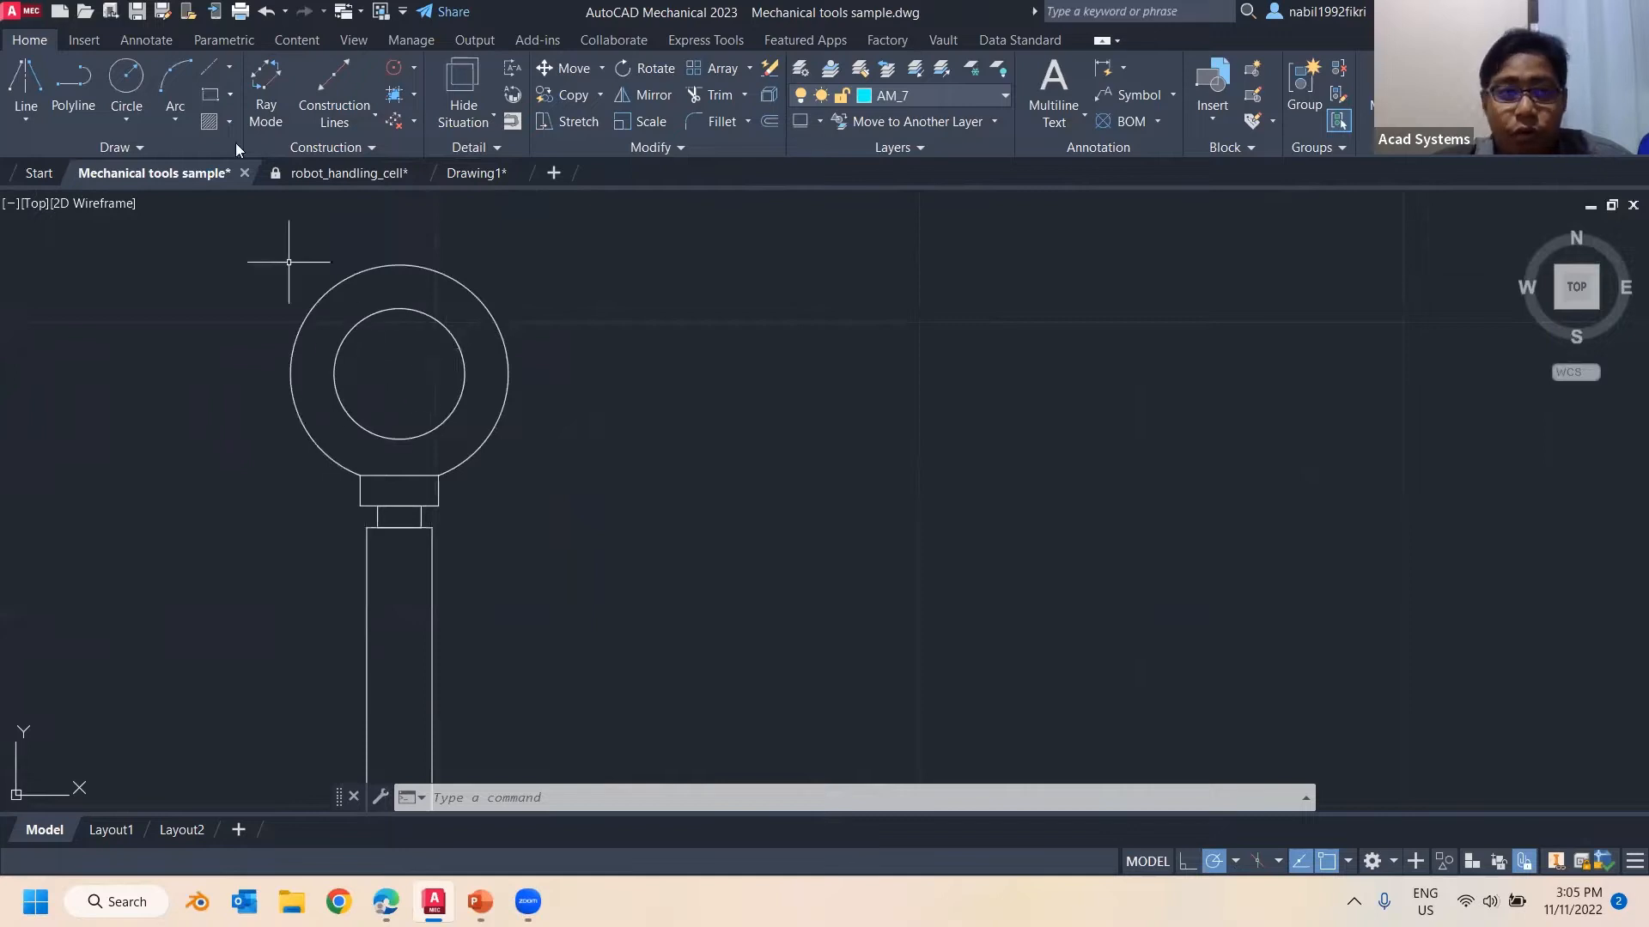
pyautogui.click(231, 67)
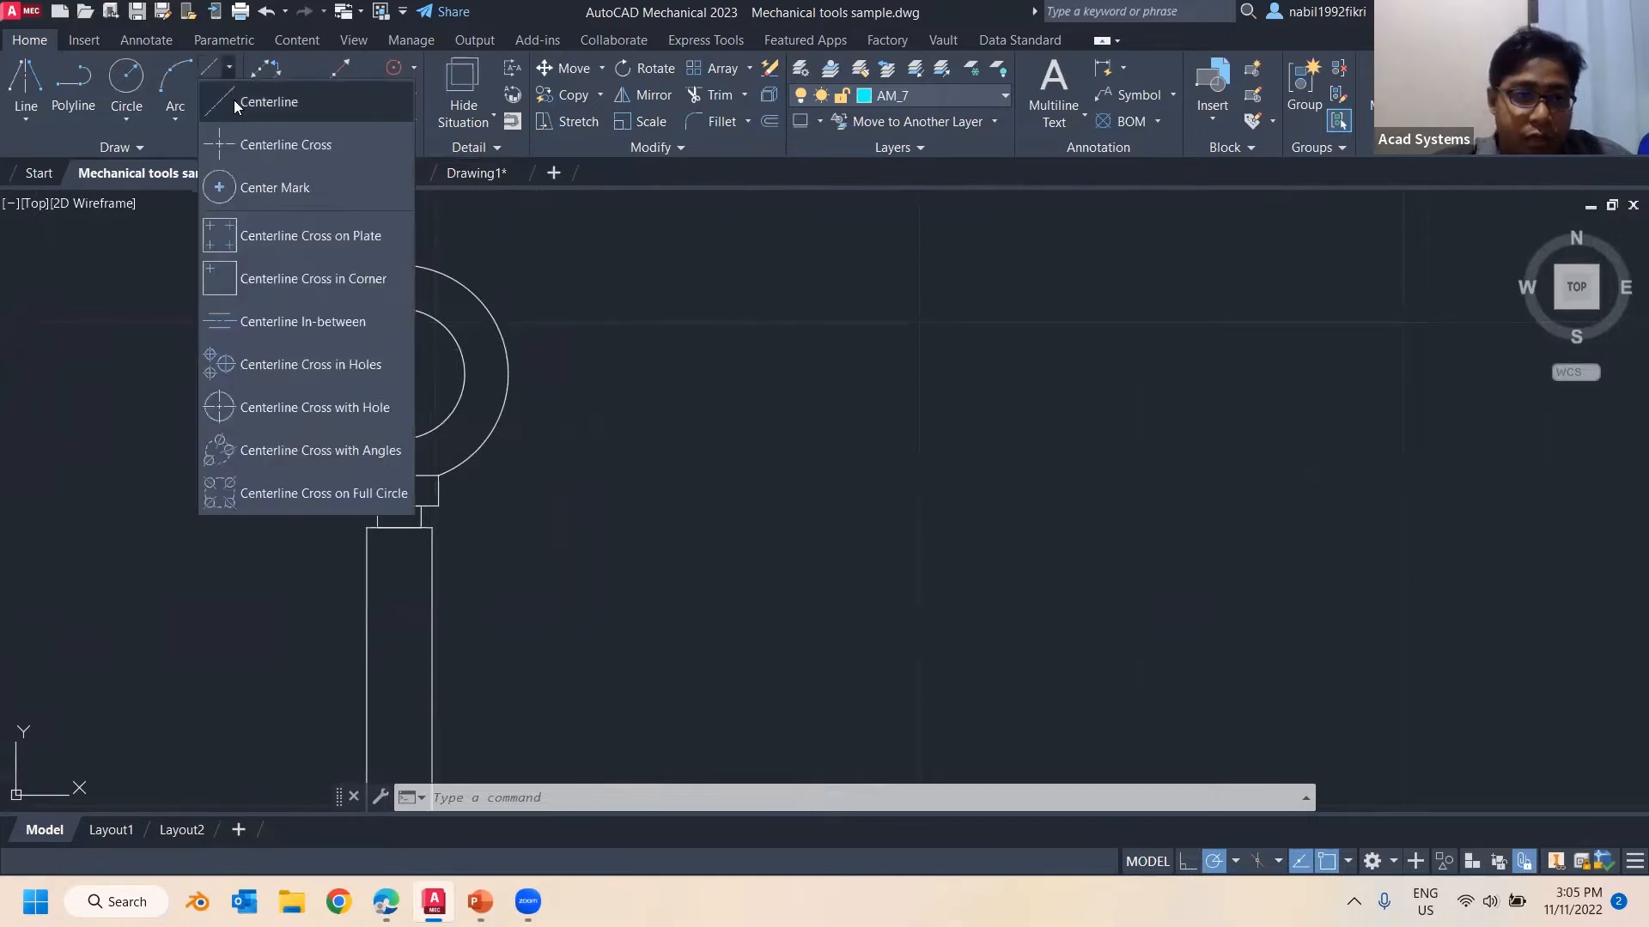
pyautogui.click(290, 153)
pyautogui.click(399, 372)
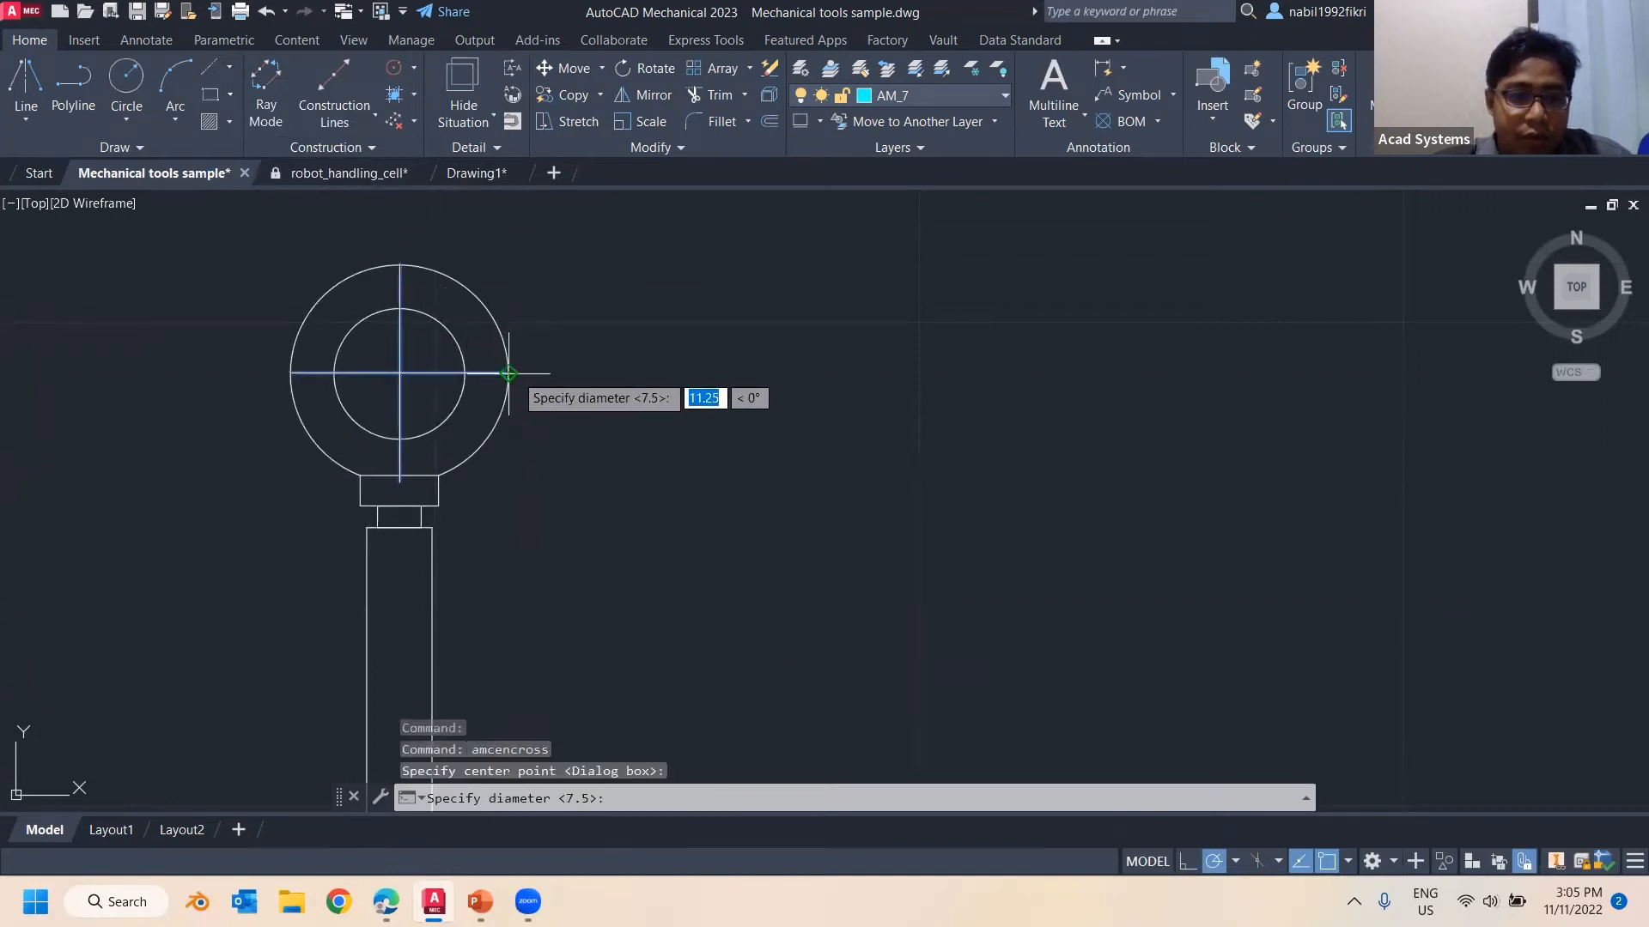
pyautogui.click(538, 374)
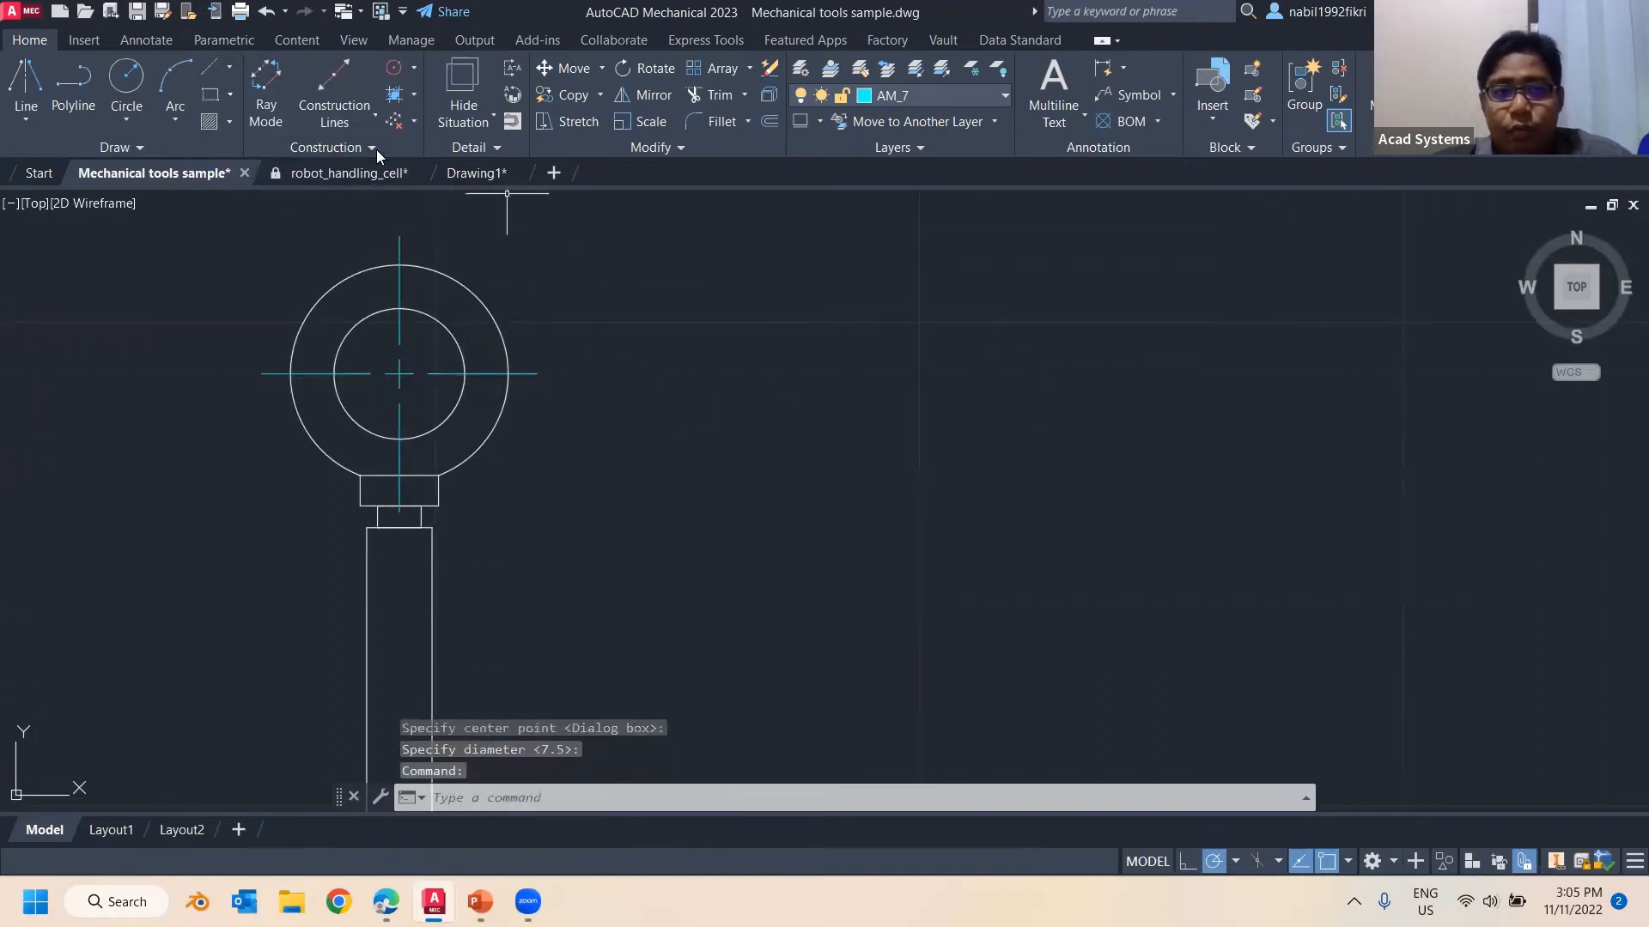
# Review the available centerline variants and deselect the grooved part's vertical centerline
pyautogui.click(230, 69)
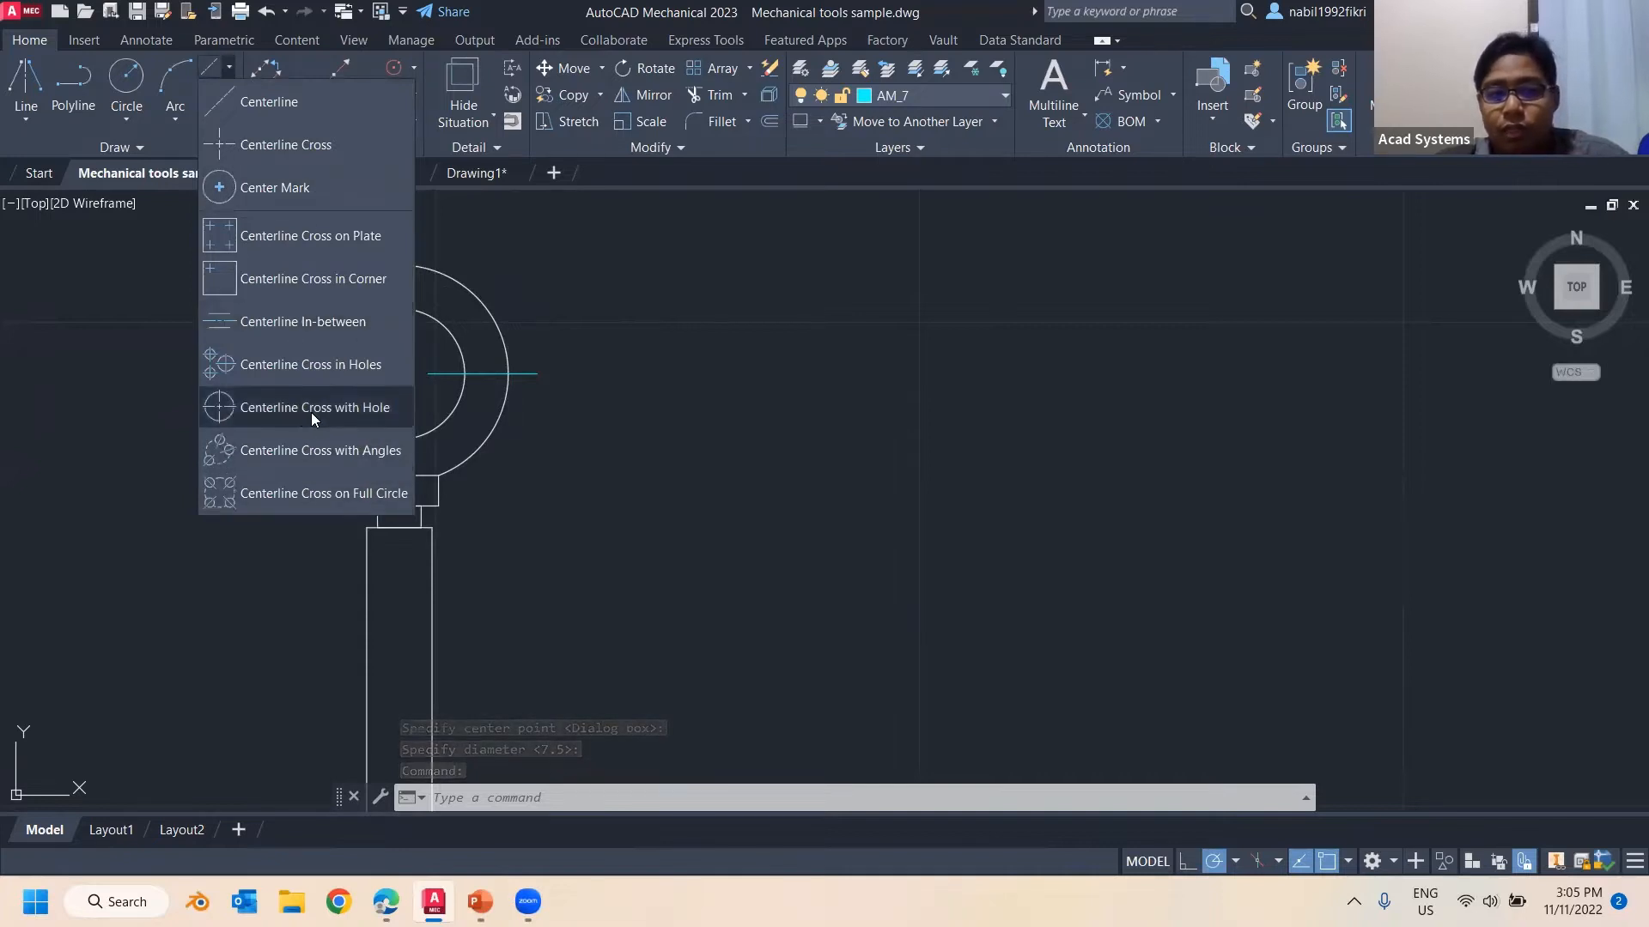
pyautogui.scroll(-4, 615, 449)
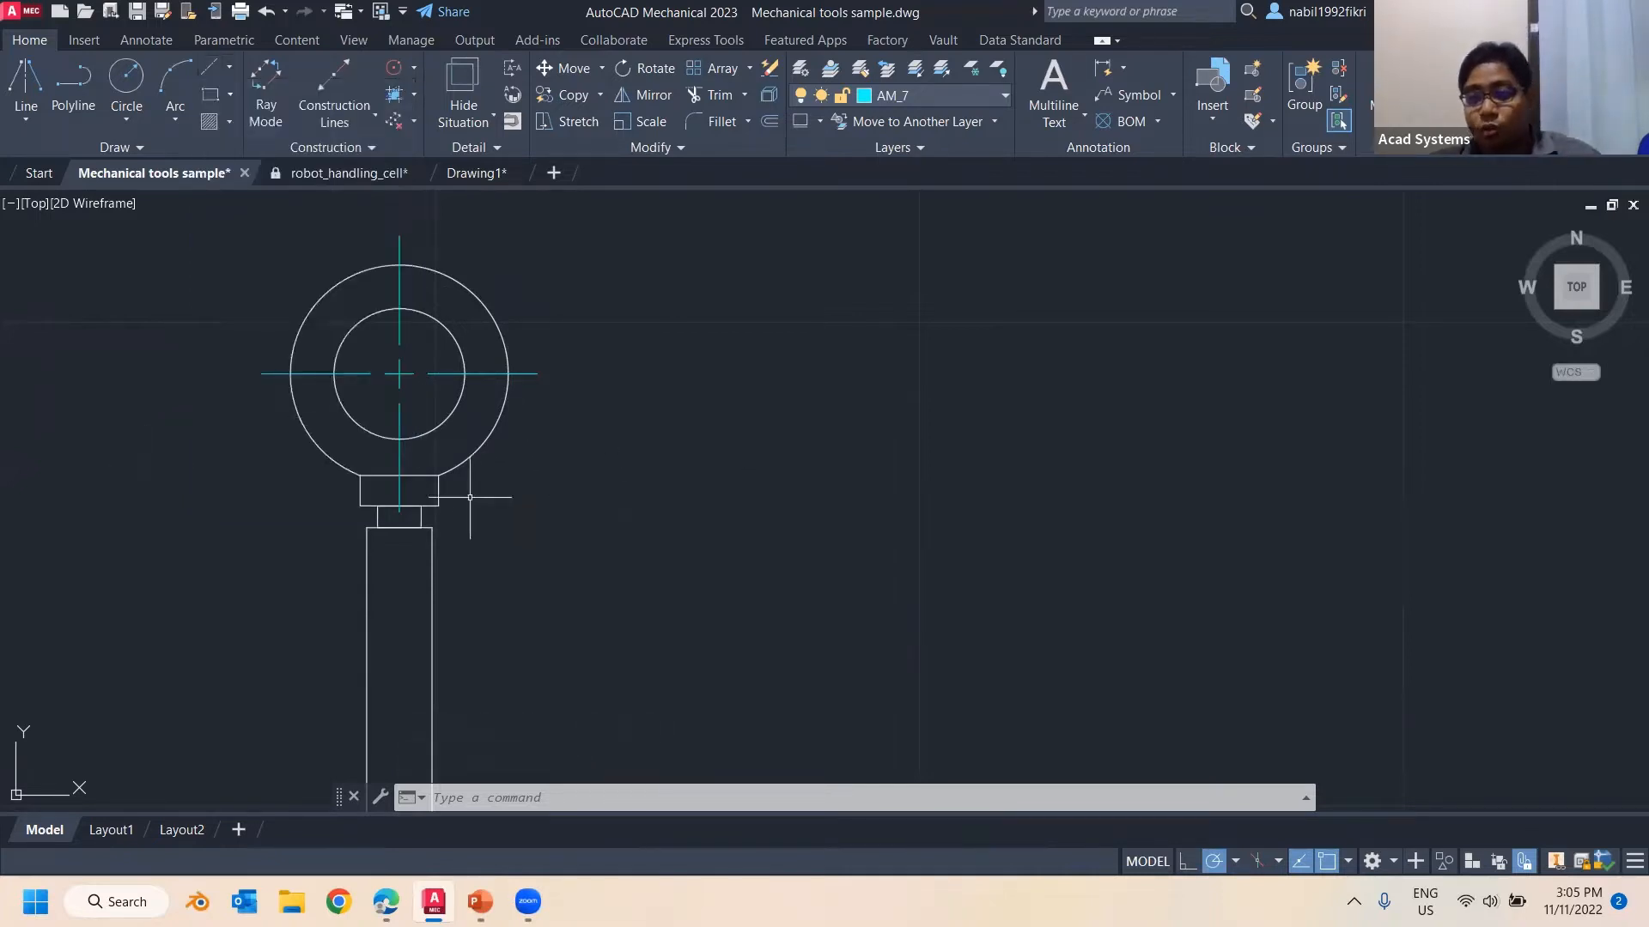
pyautogui.scroll(-2, 511, 505)
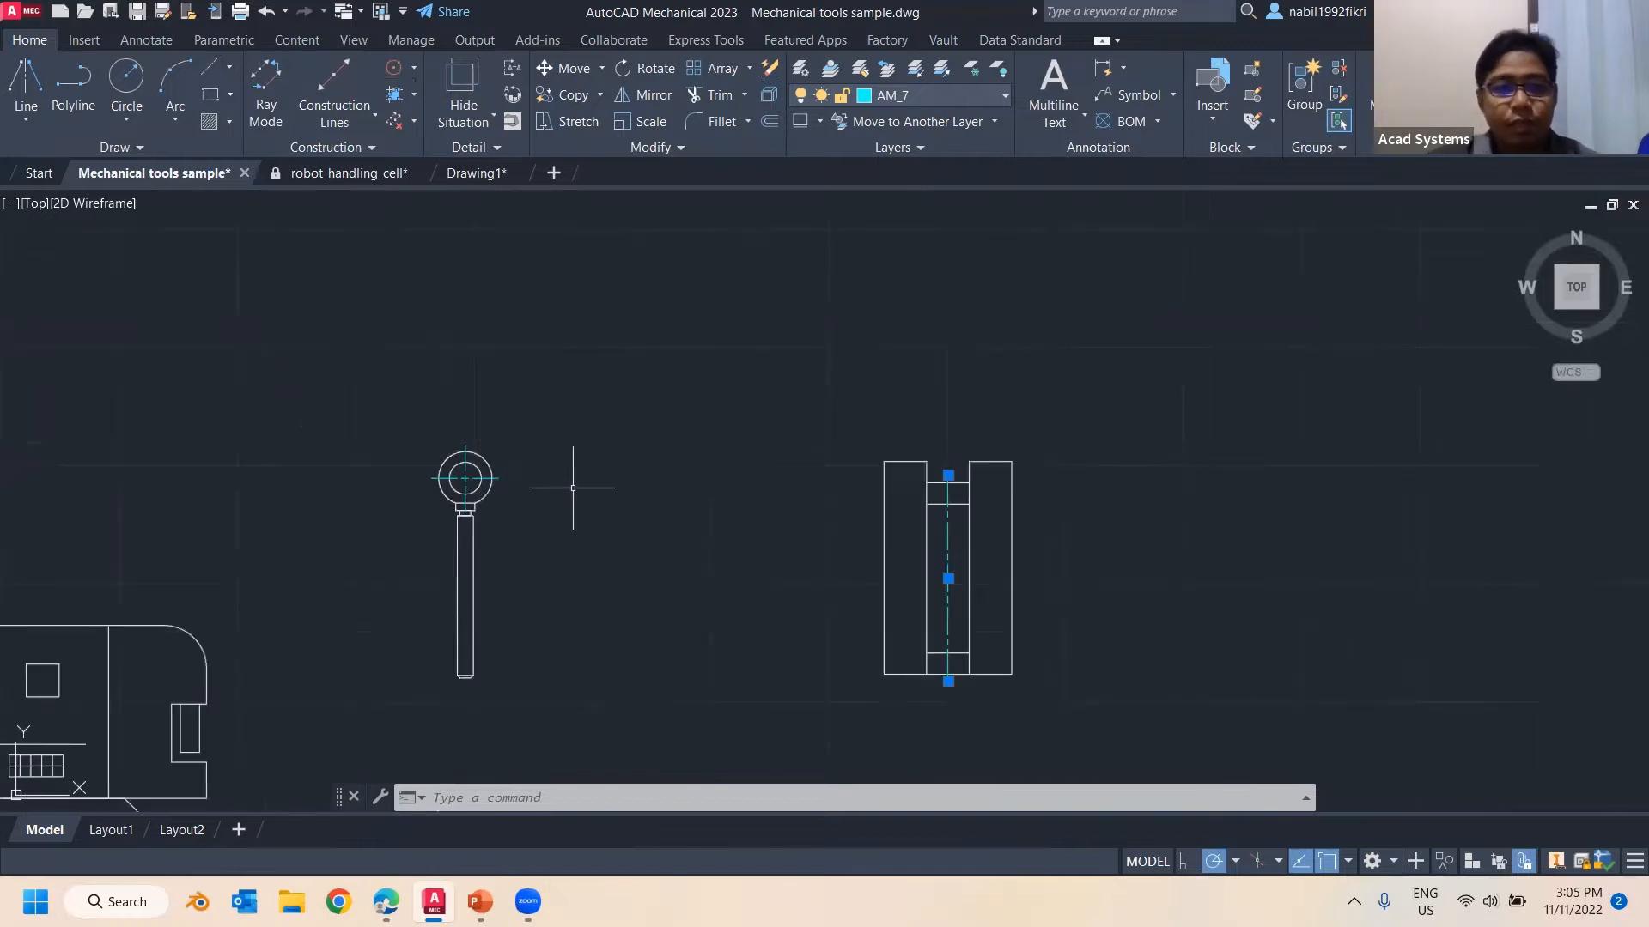
pyautogui.press('Escape')
pyautogui.press('Escape')
pyautogui.press('Escape')
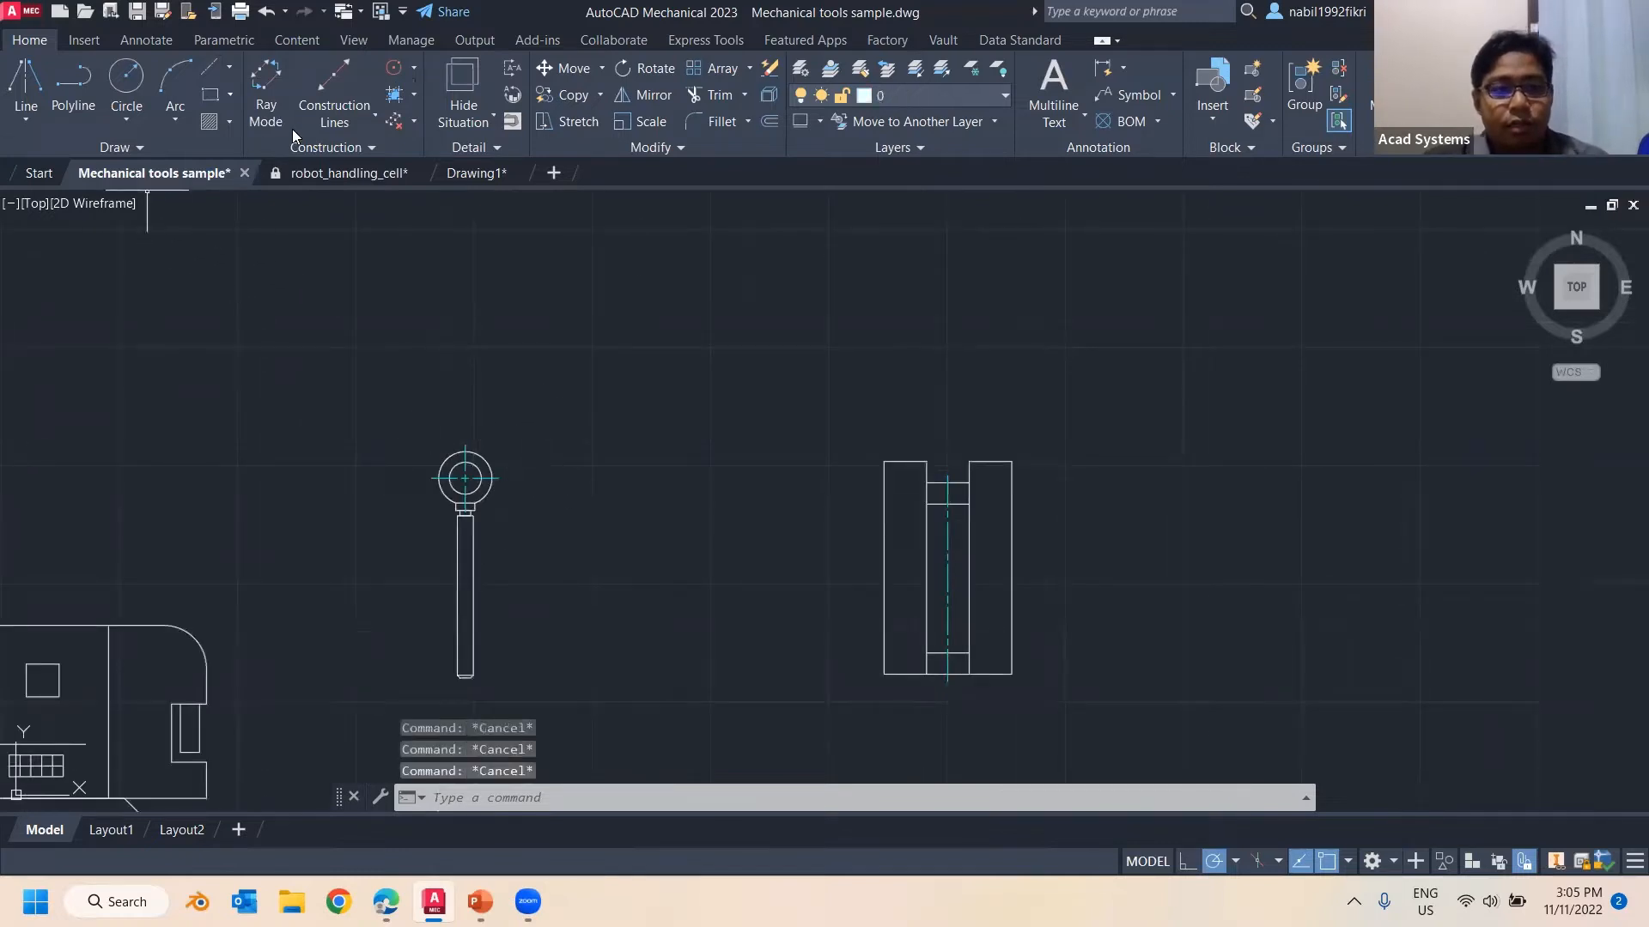
# Review the available construction line variants
pyautogui.click(343, 150)
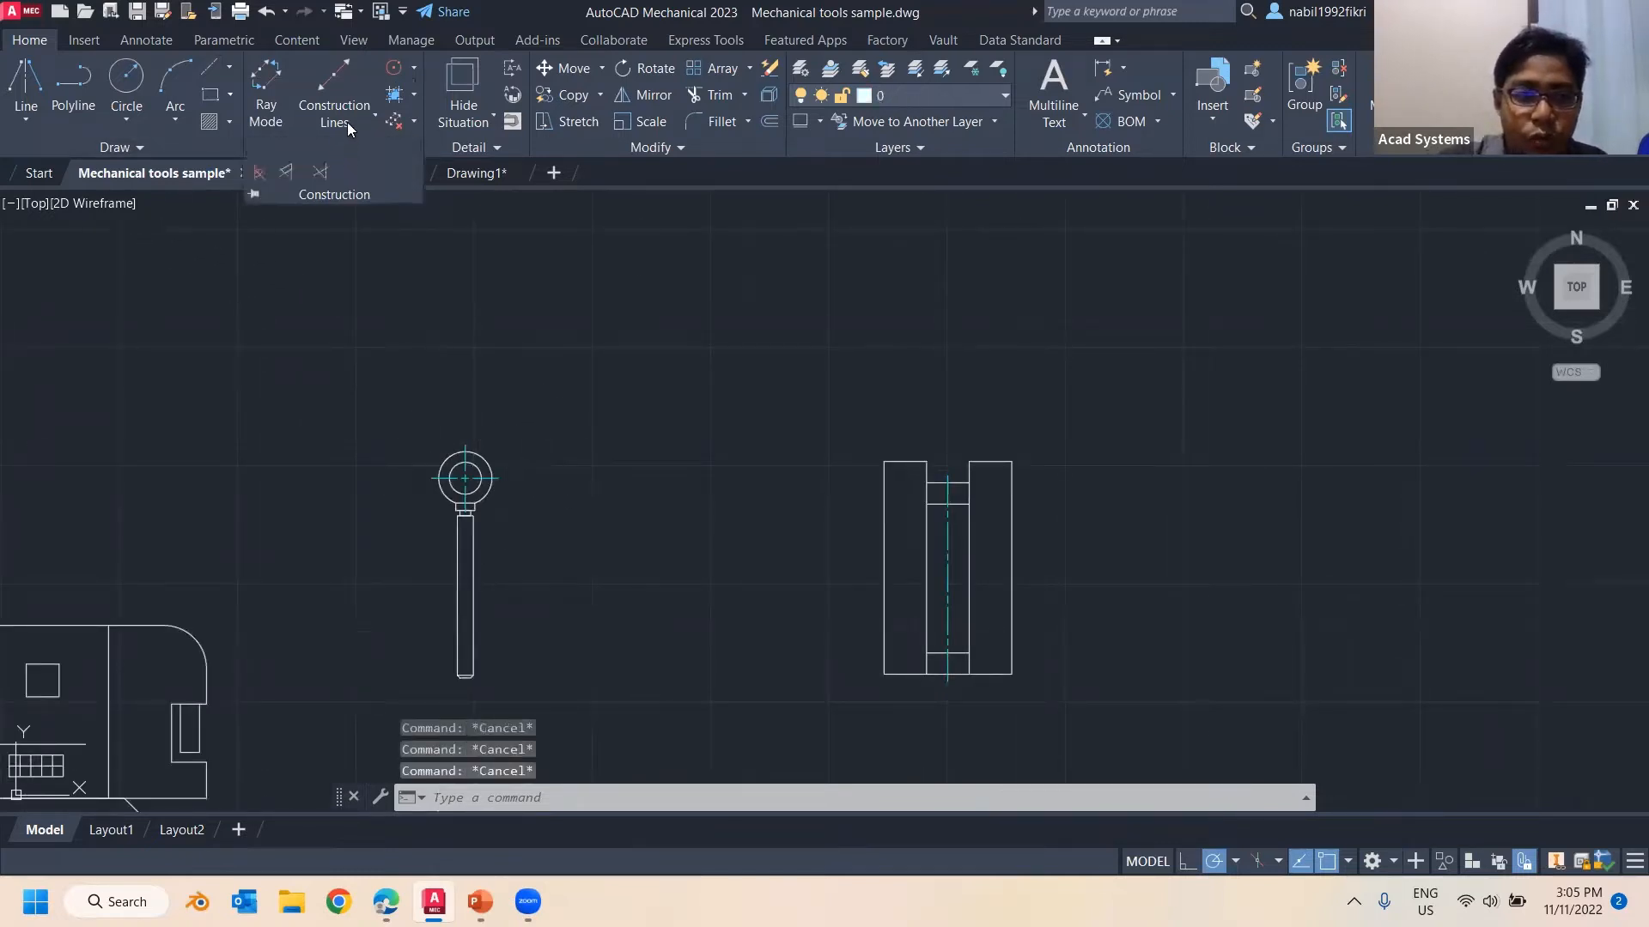
pyautogui.click(347, 122)
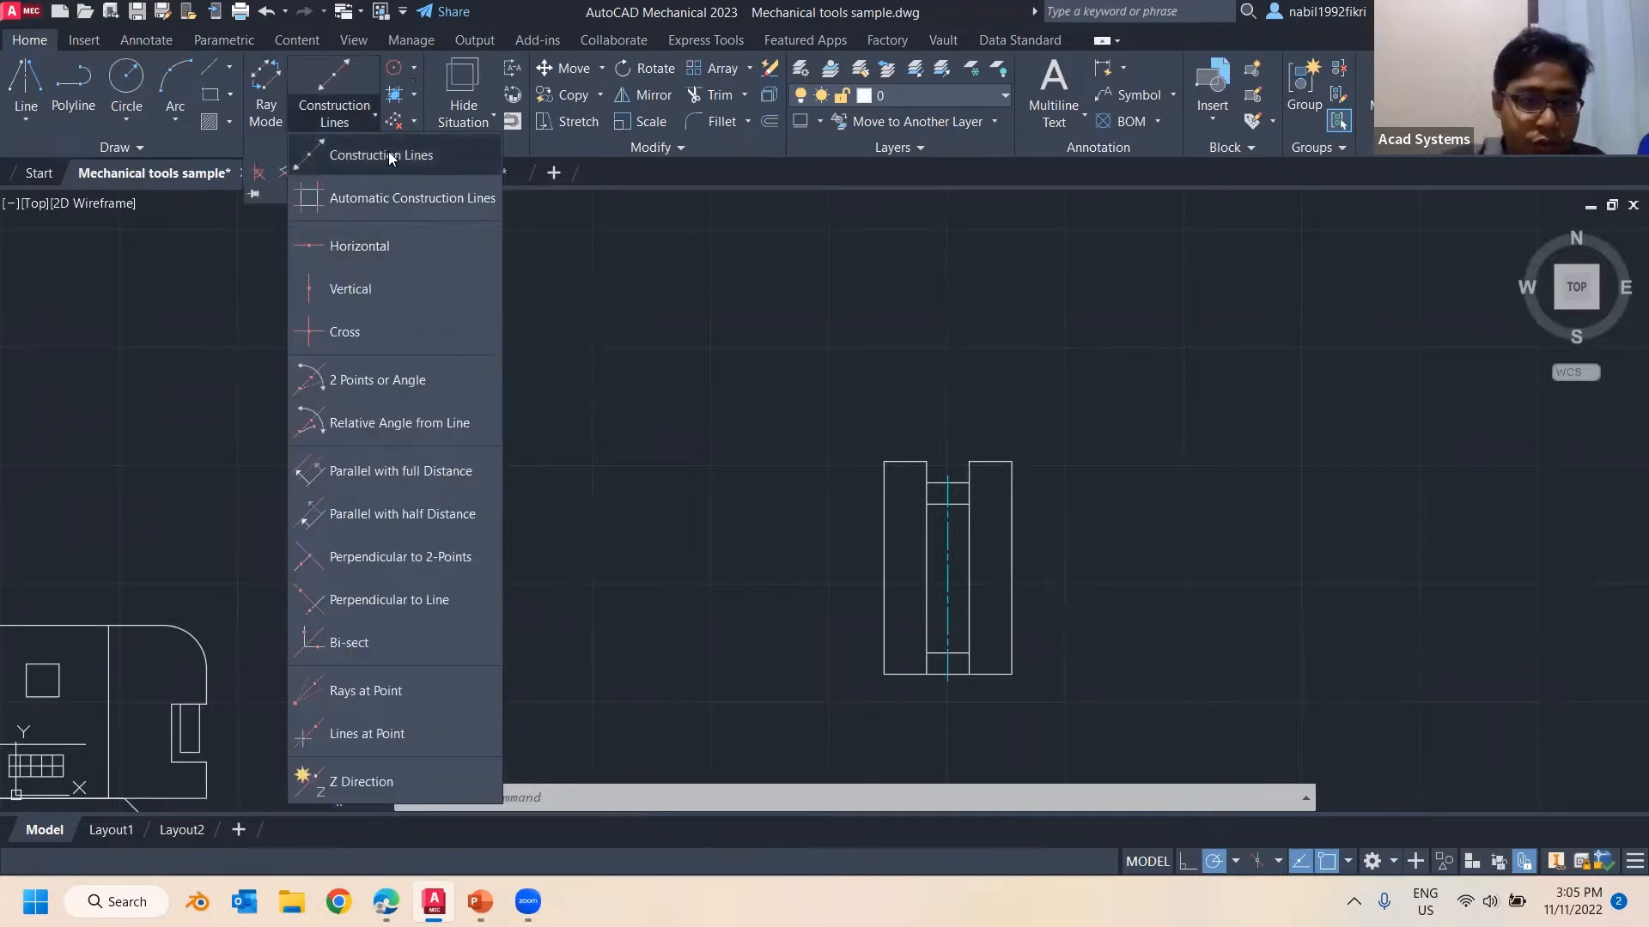
pyautogui.click(154, 151)
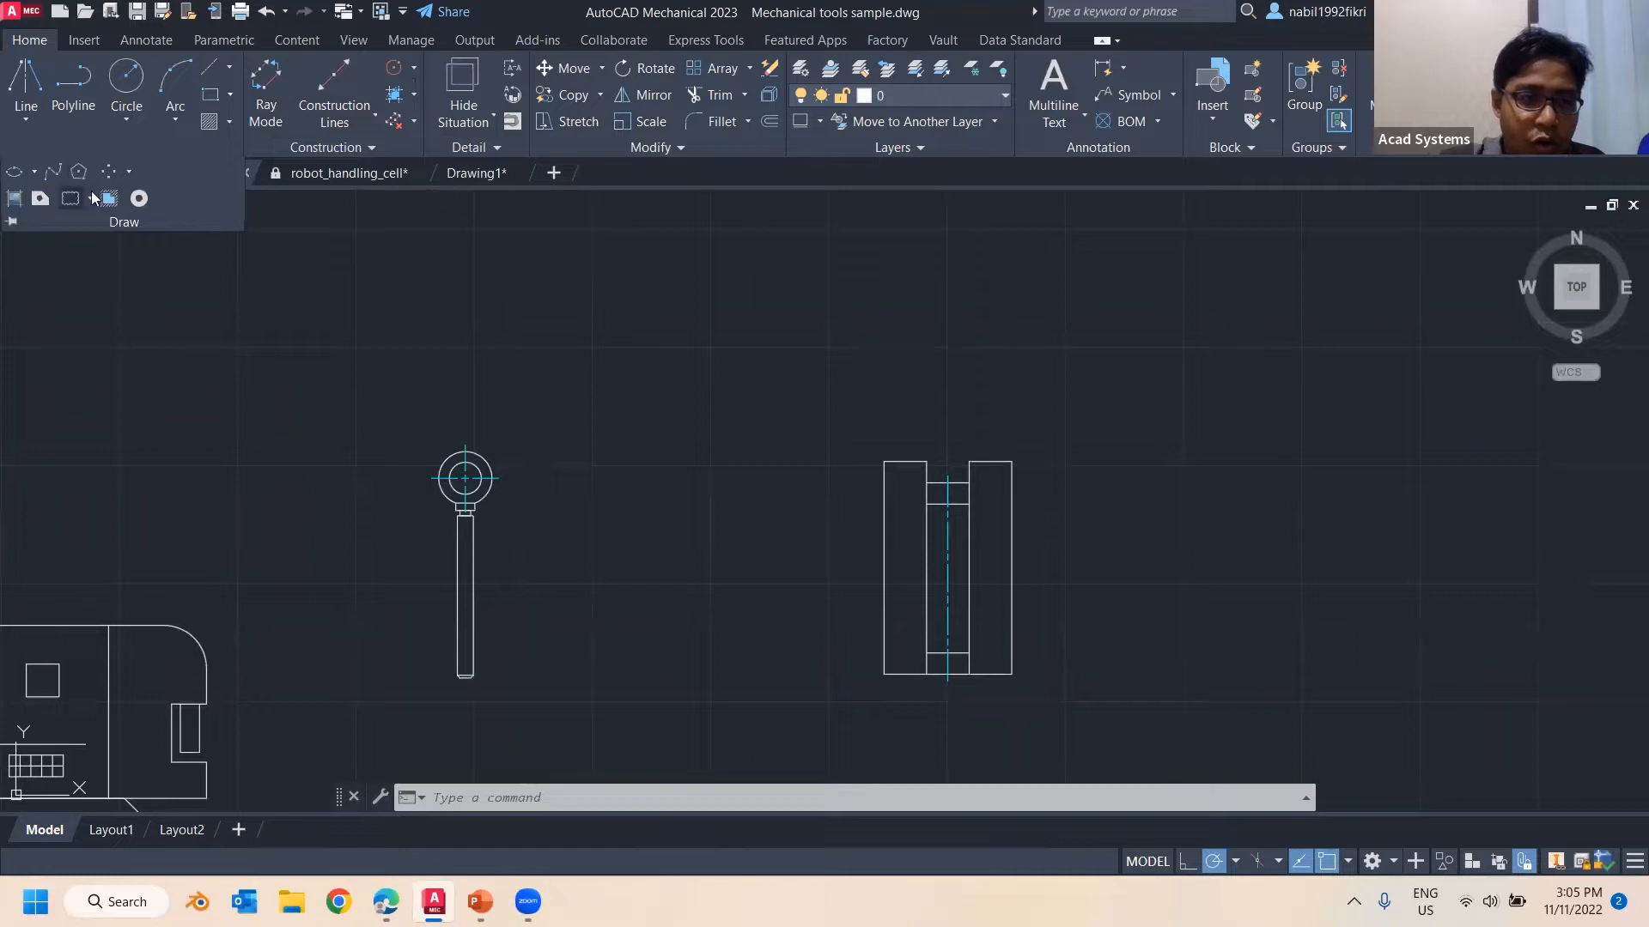
pyautogui.click(347, 122)
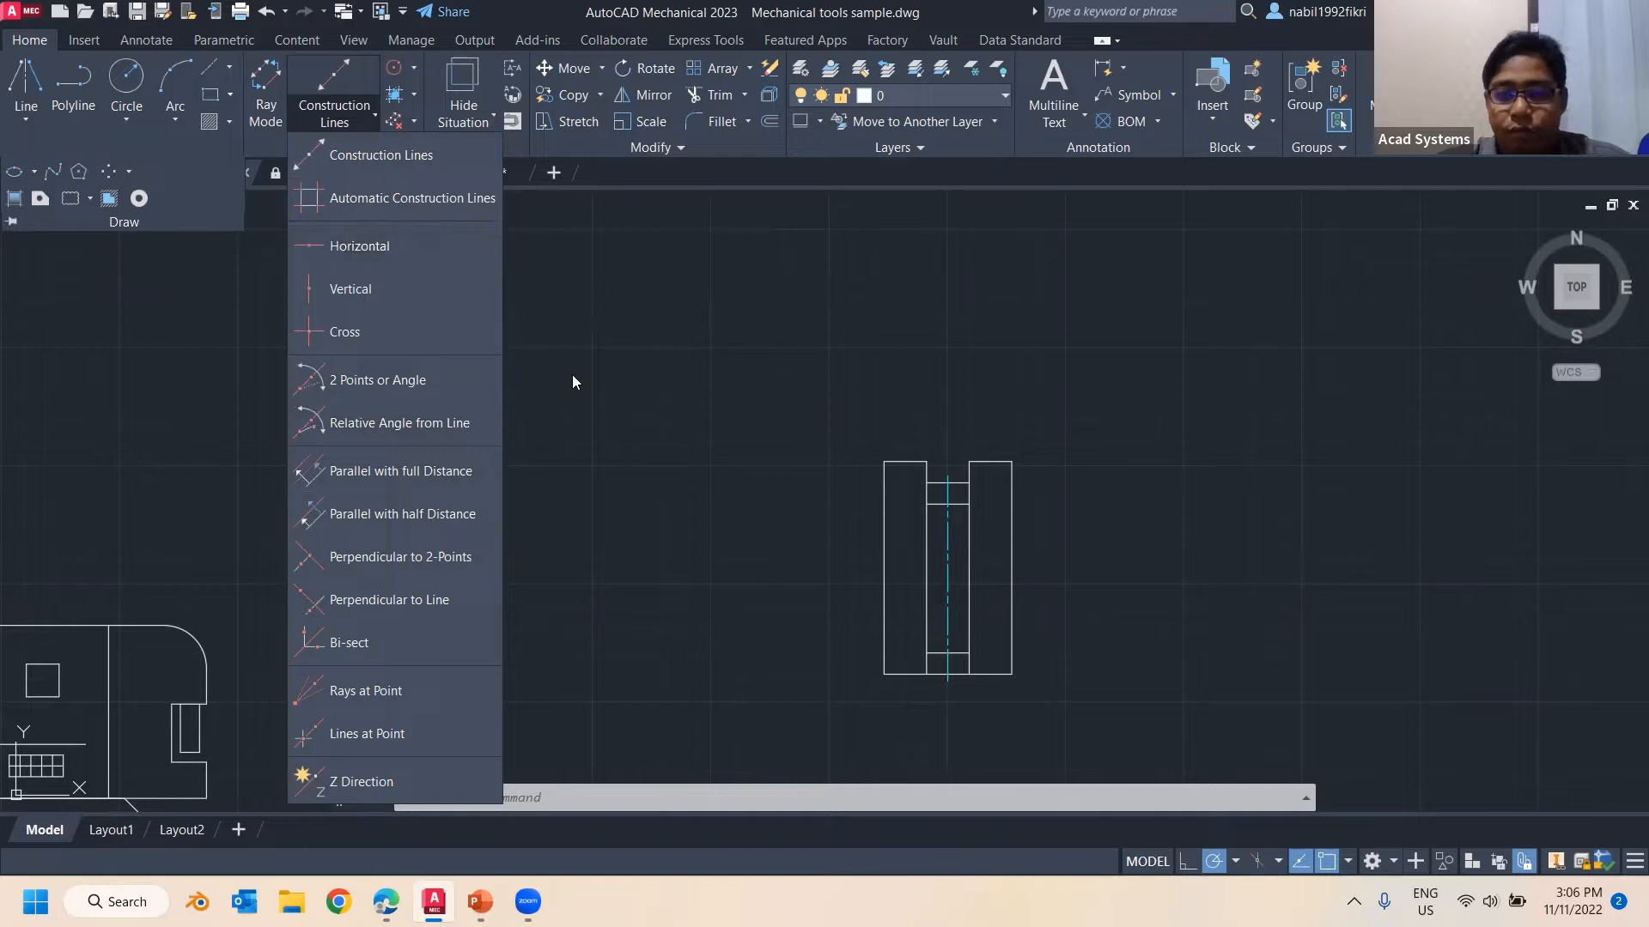
pyautogui.moveTo(428, 301)
pyautogui.mouseDown(button='middle')
pyautogui.moveTo(224, 362)
pyautogui.moveTo(238, 362)
pyautogui.mouseUp(button='middle')
pyautogui.moveTo(514, 368); pyautogui.dragTo(431, 298, button='middle')
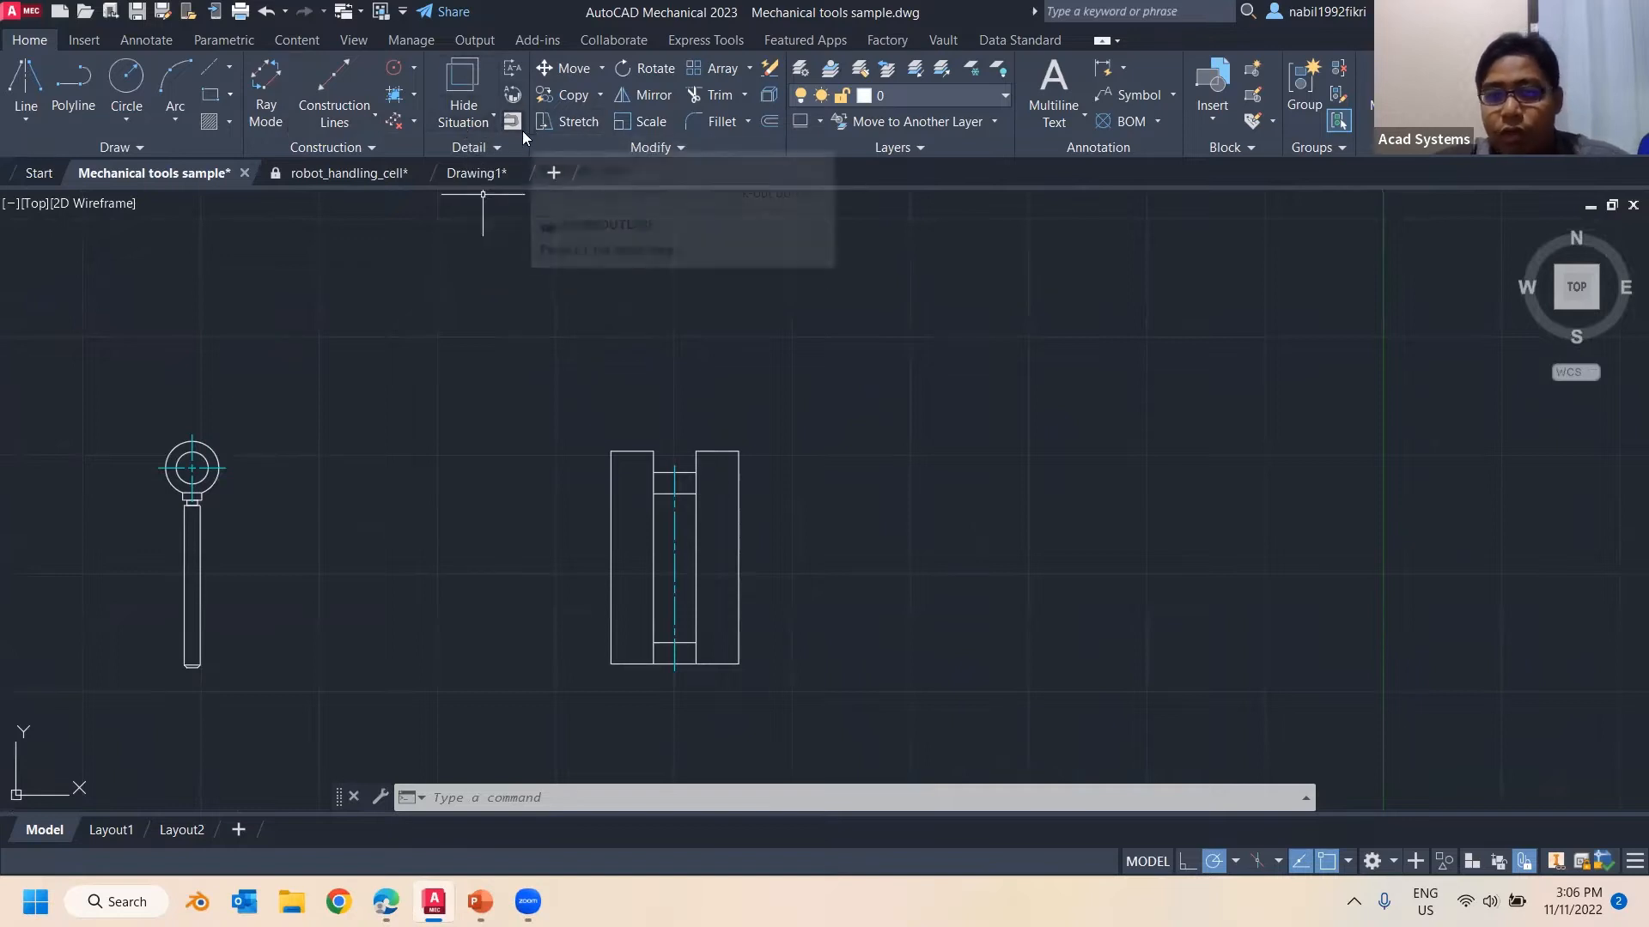
# Review the additional modify tools and the variants offered for the Move command
pyautogui.click(650, 147)
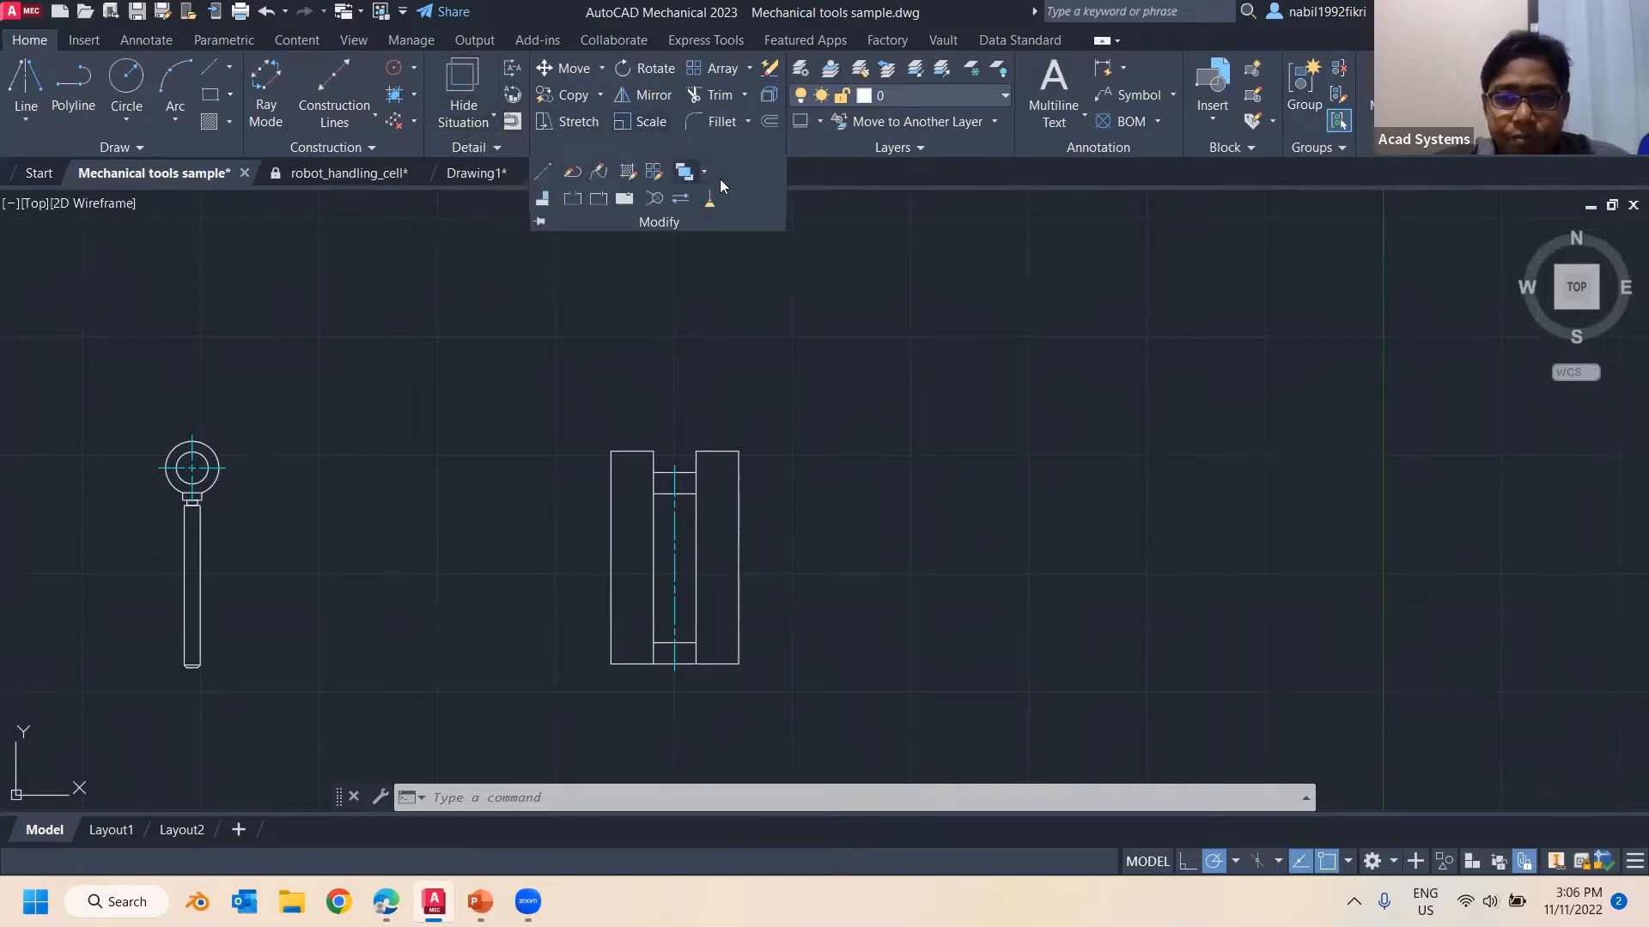
pyautogui.press('Escape')
pyautogui.press('Escape')
pyautogui.click(916, 376)
pyautogui.click(704, 281)
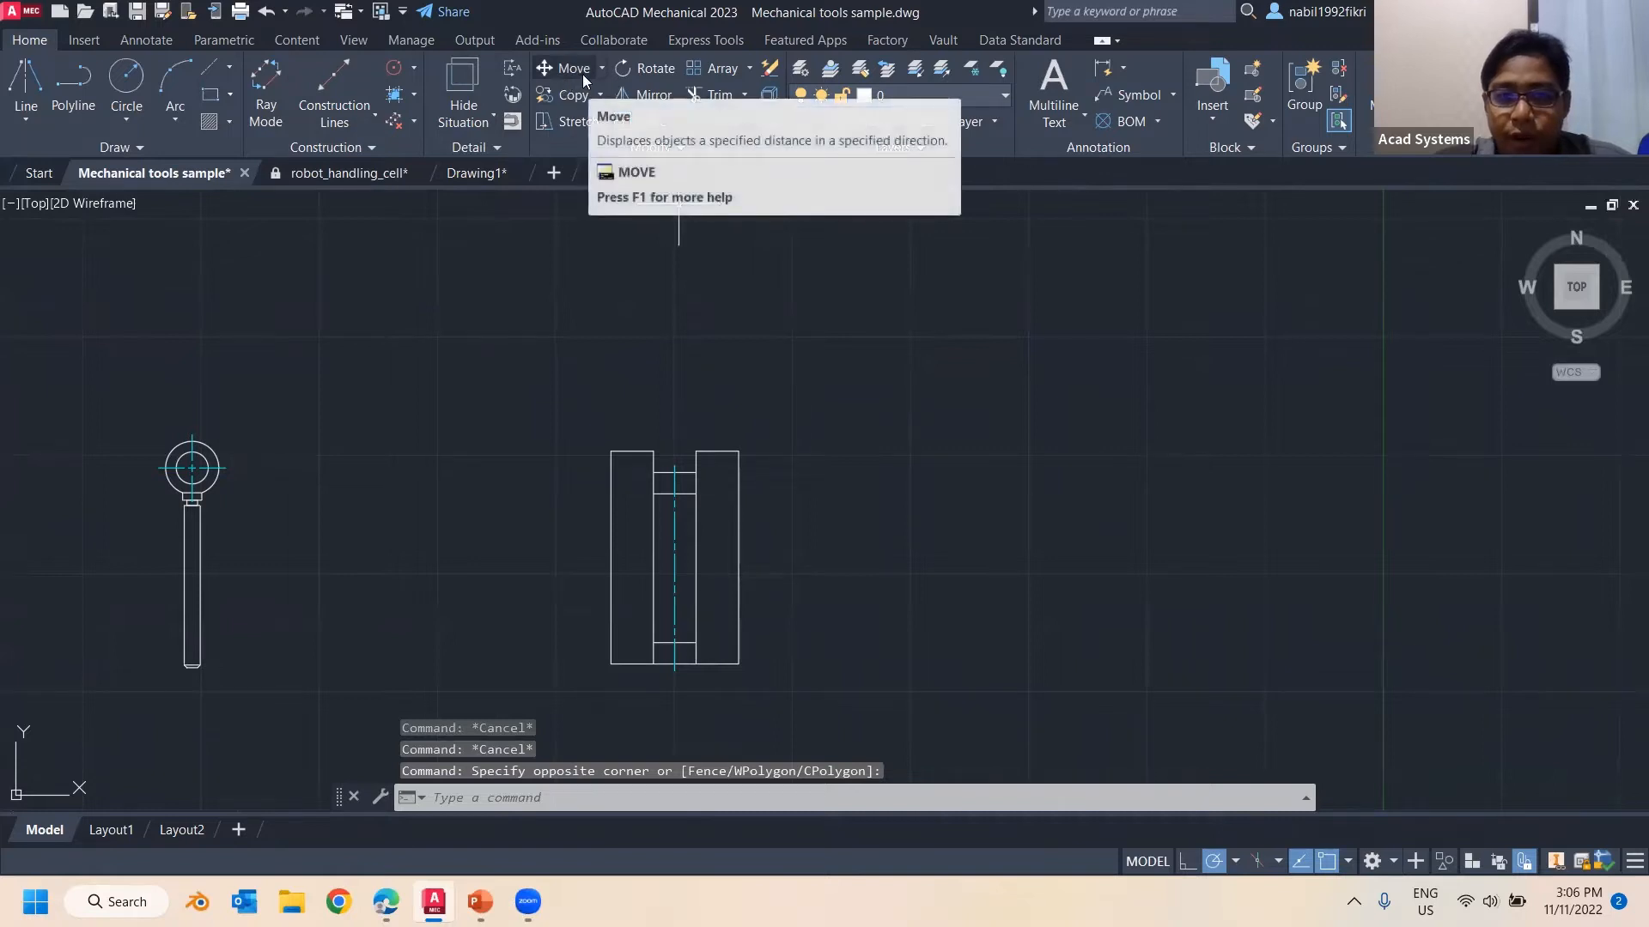
pyautogui.click(601, 70)
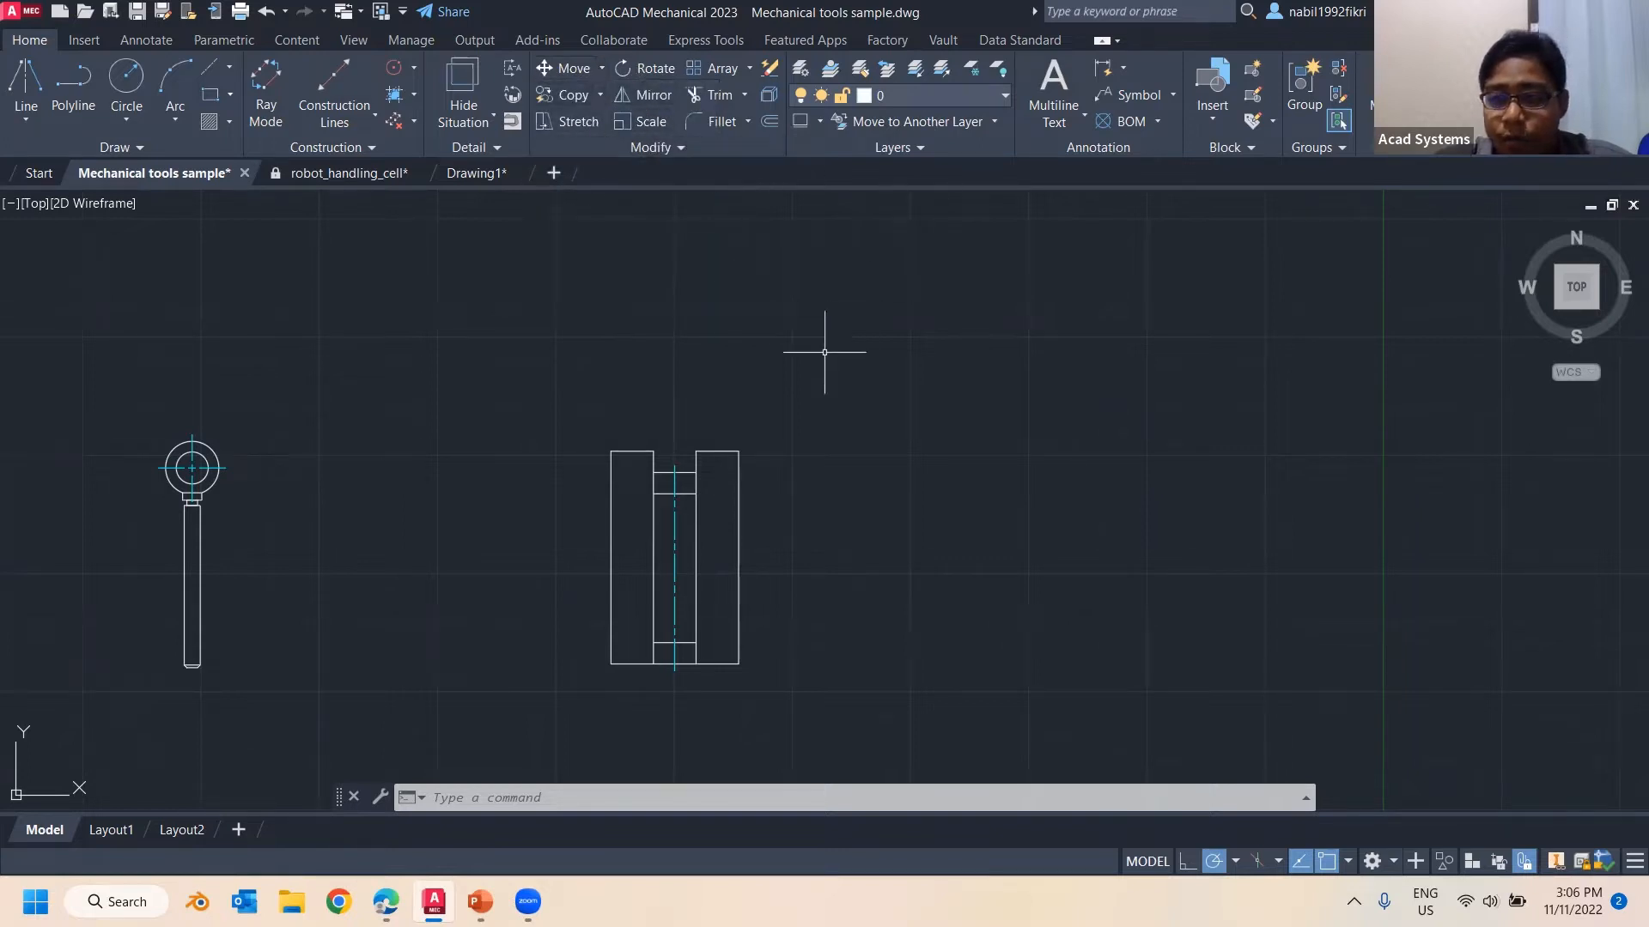
# Use Copy, Rotate then Move on the grooved part with its centerline, rotating the copy 90° about the part's bottom-right corner
pyautogui.click(601, 71)
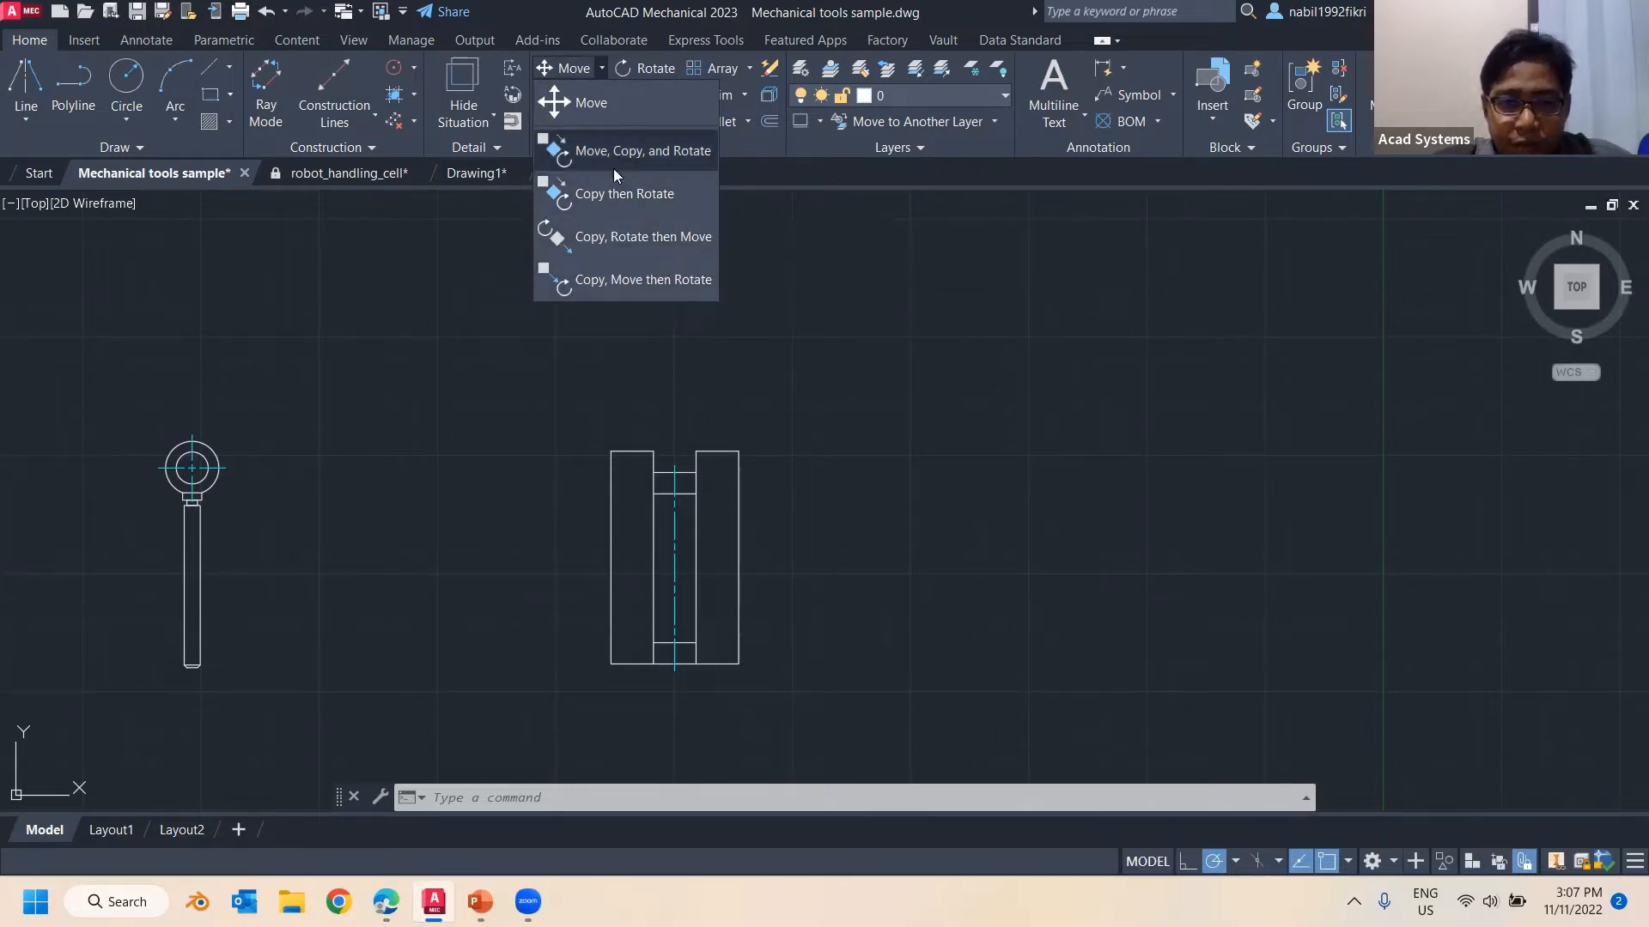
pyautogui.click(610, 237)
pyautogui.moveTo(561, 386); pyautogui.dragTo(459, 310, button='middle')
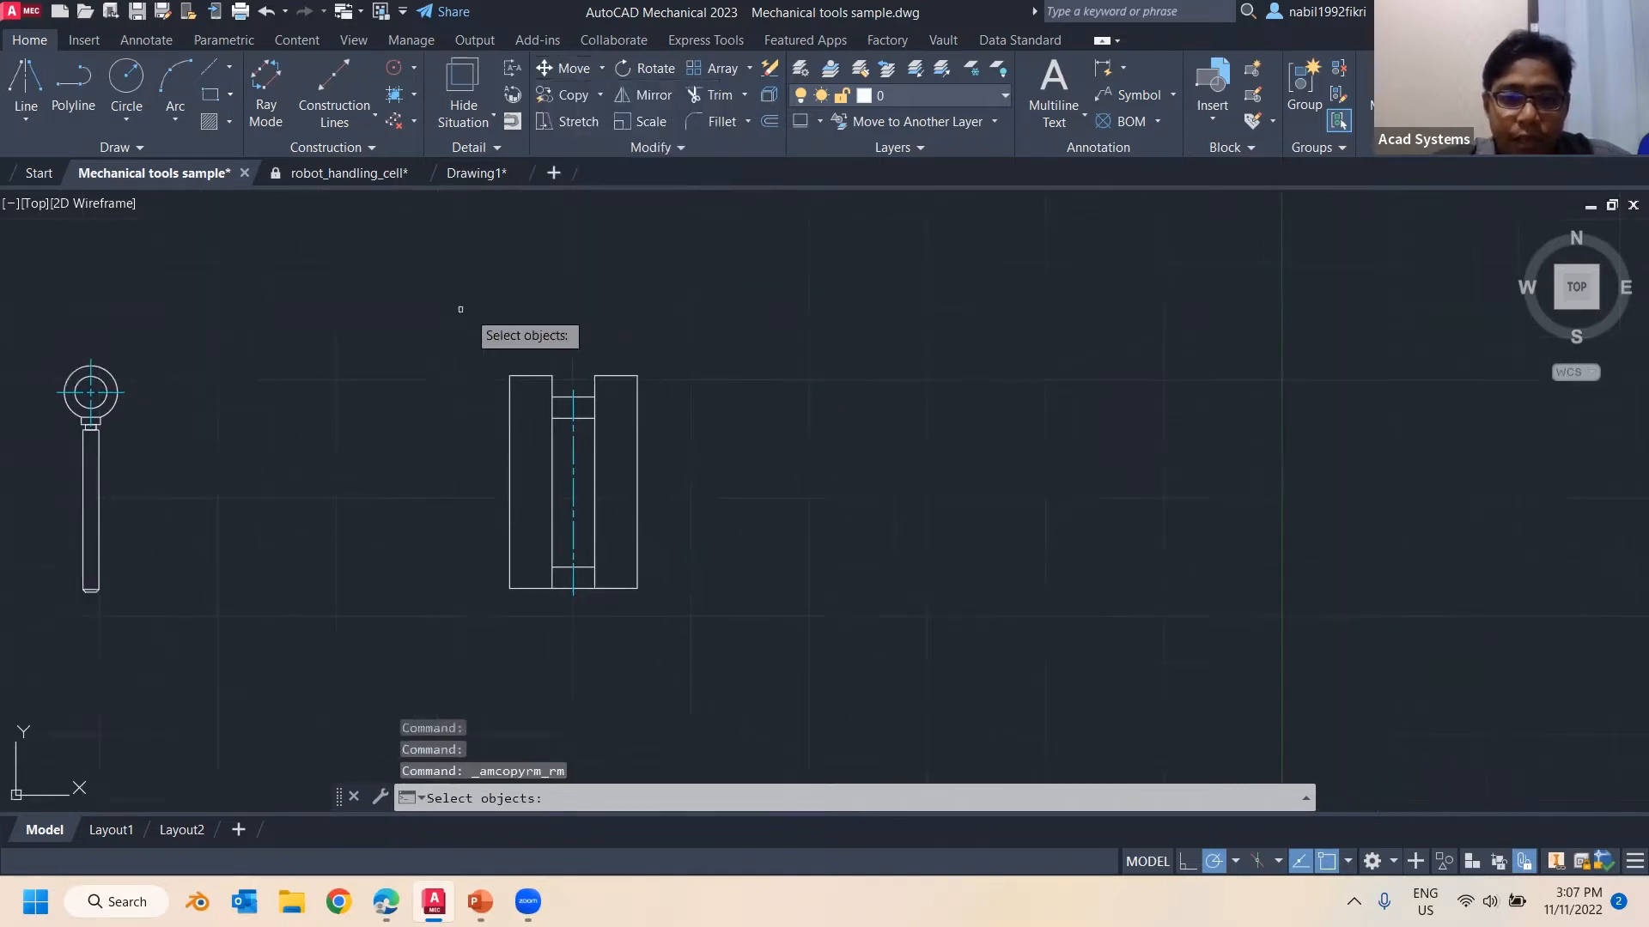
pyautogui.click(416, 310)
pyautogui.click(822, 644)
pyautogui.press('Return')
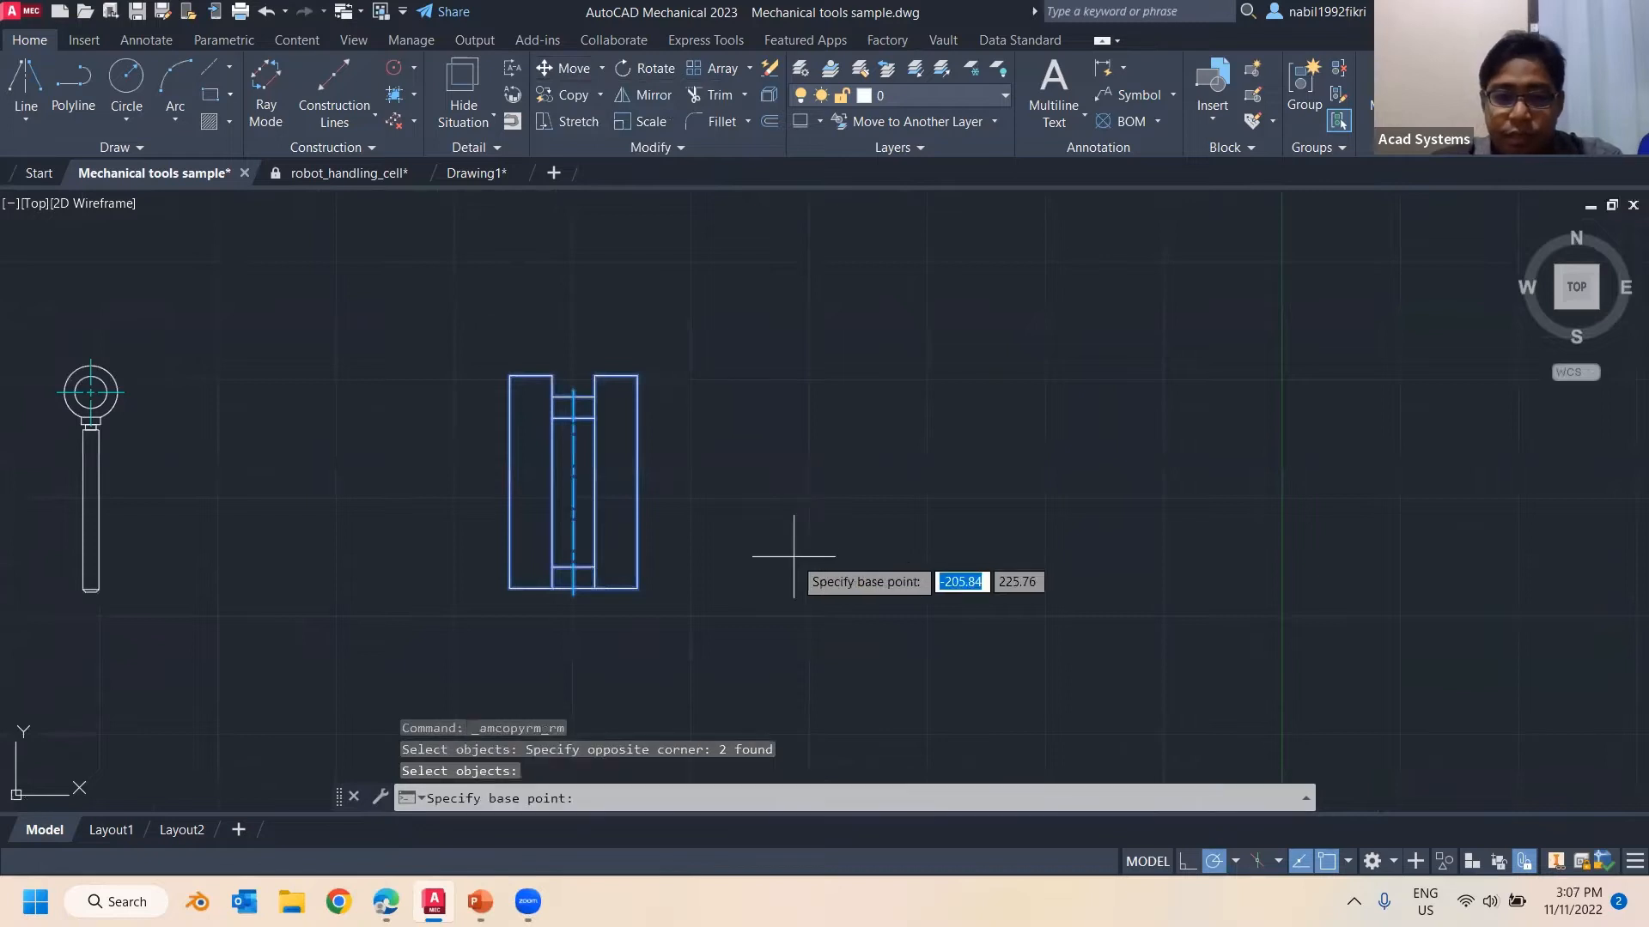
pyautogui.click(638, 588)
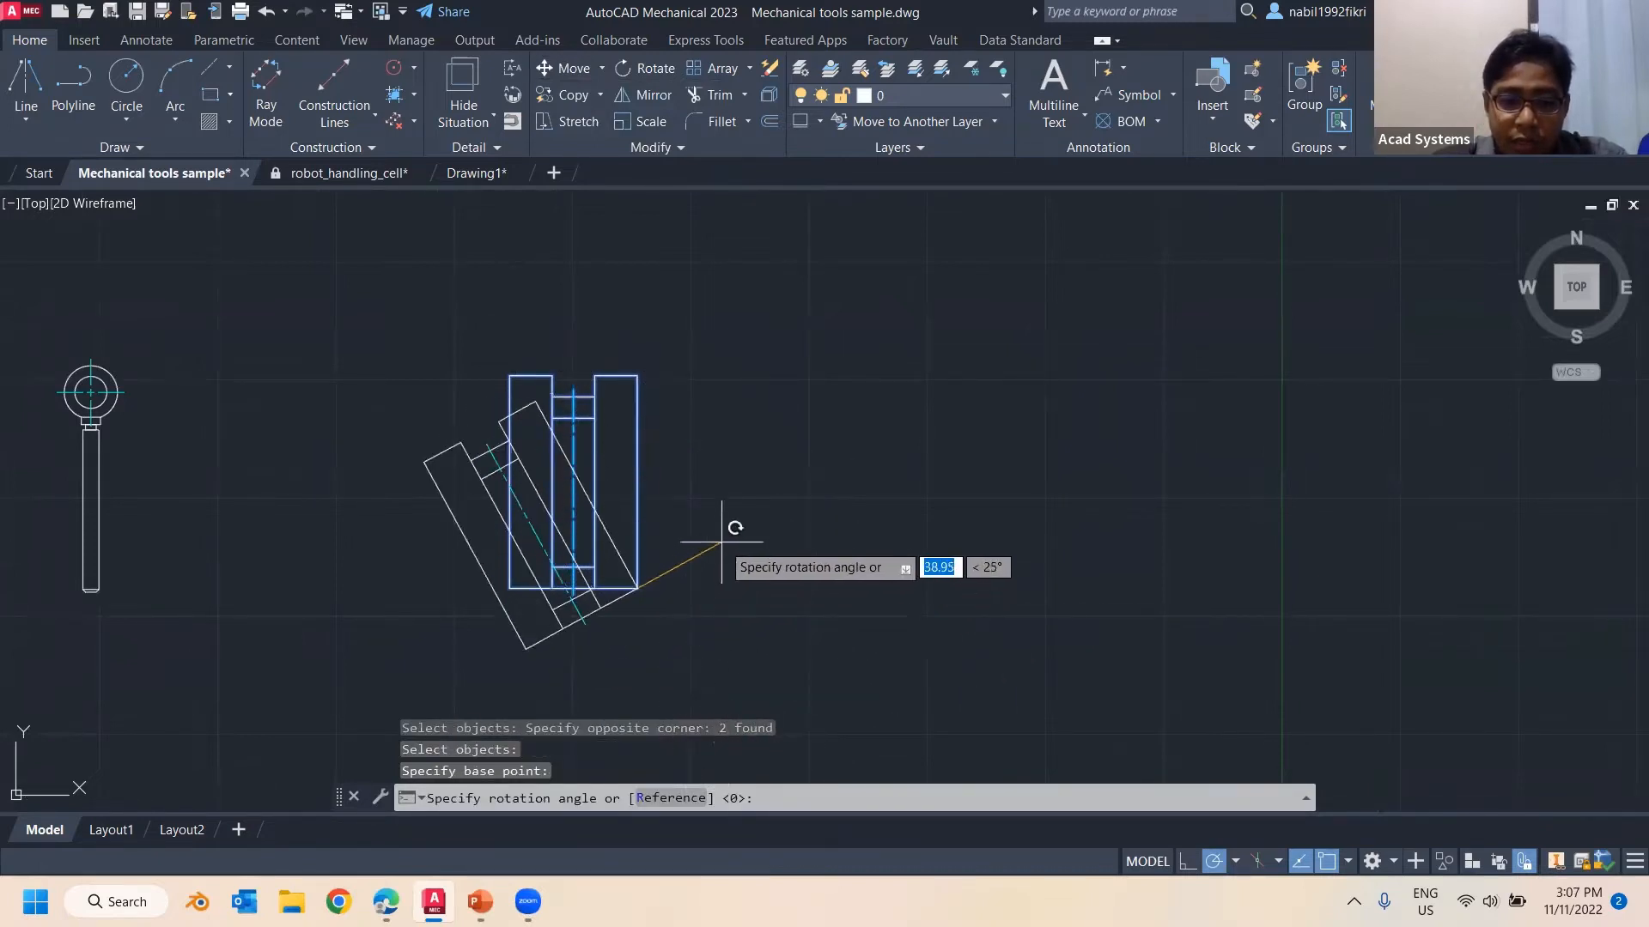
pyautogui.click(654, 408)
# Place the rotated copy about 389 units away, just left of the bracket's top and front views, and end the command
pyautogui.moveTo(1076, 475); pyautogui.dragTo(771, 299, button='middle')
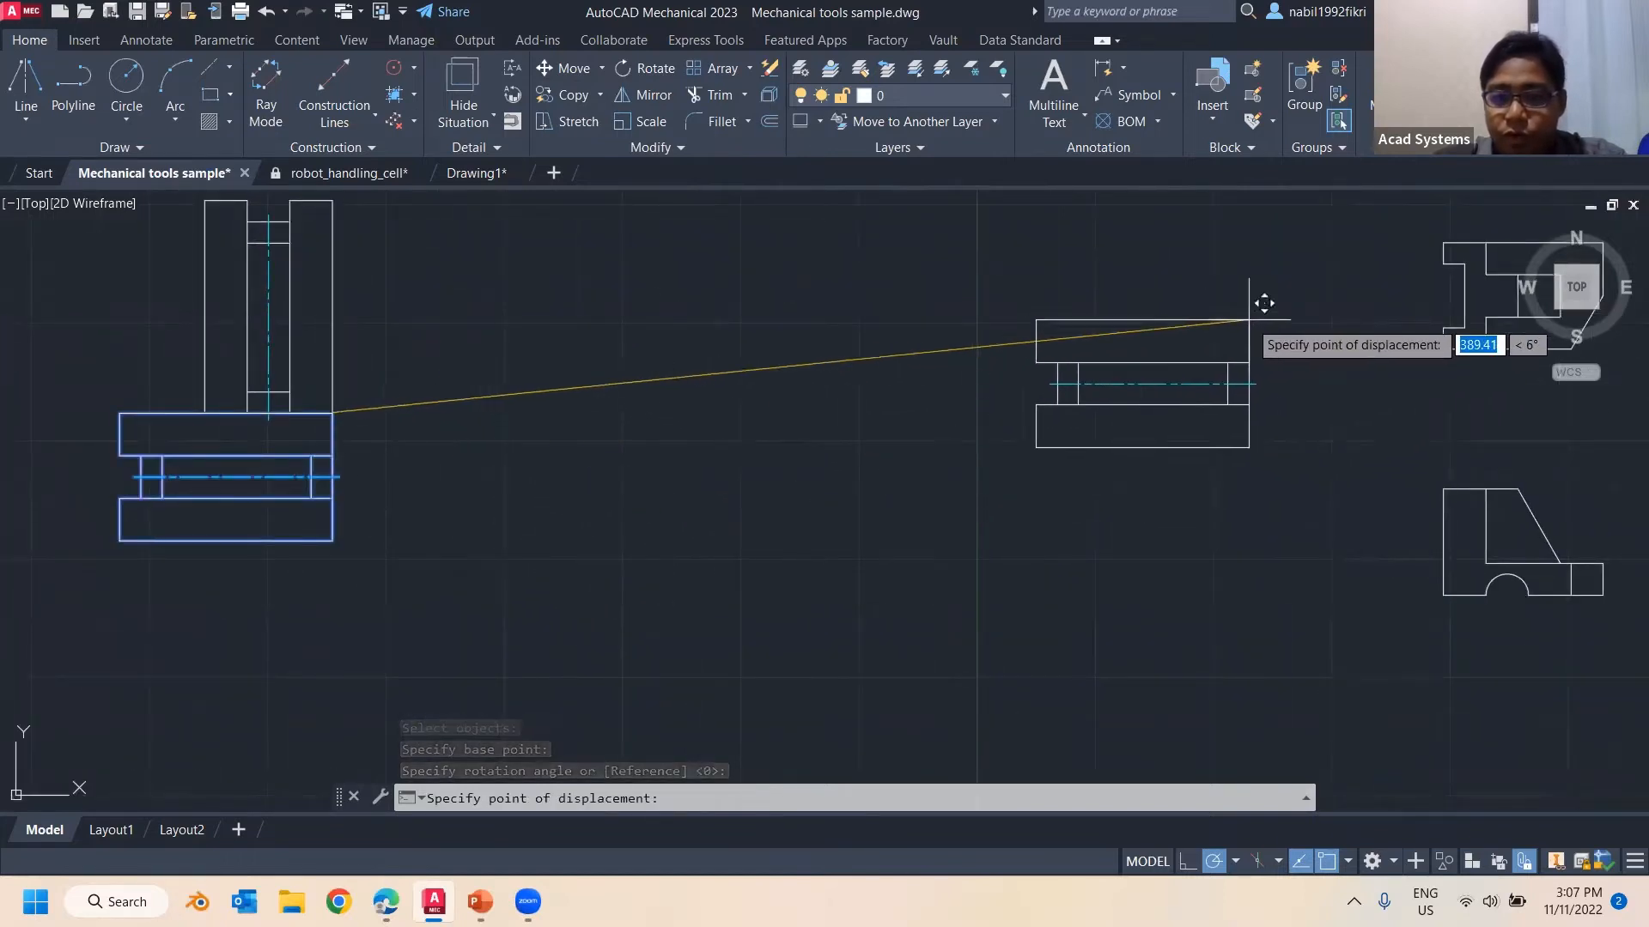
pyautogui.click(1247, 320)
pyautogui.press('Return')
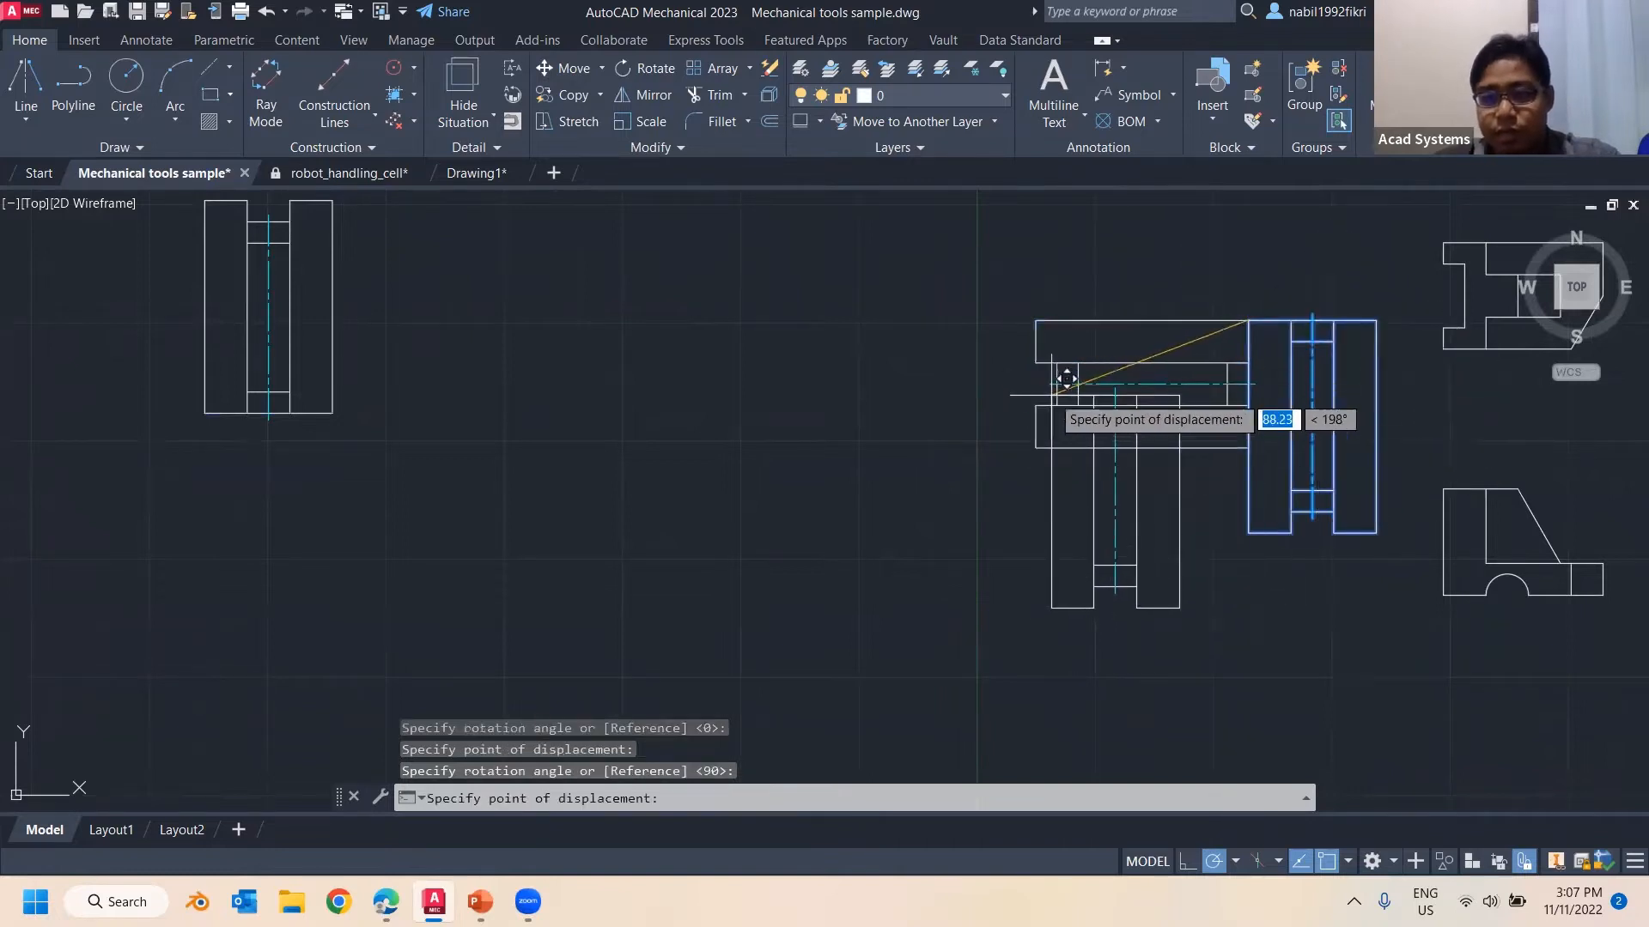
pyautogui.press('Escape')
pyautogui.scroll(-2, 604, 308)
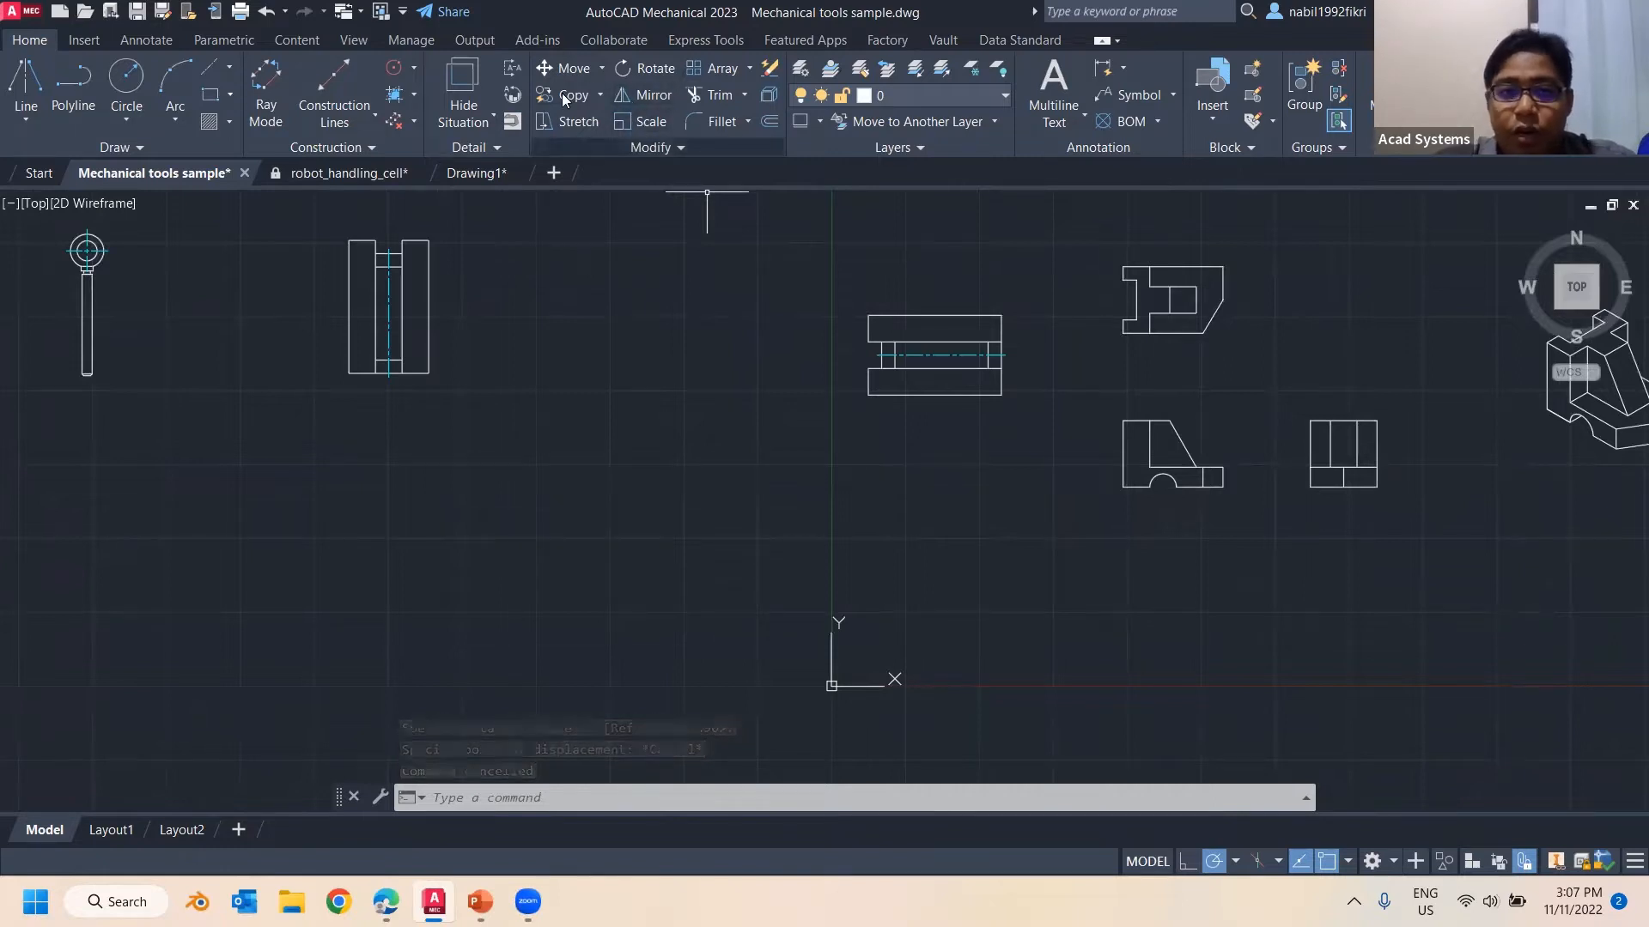
# Review the Move variants and annotation options, and examine the bracket's orthographic and isometric views
pyautogui.click(601, 70)
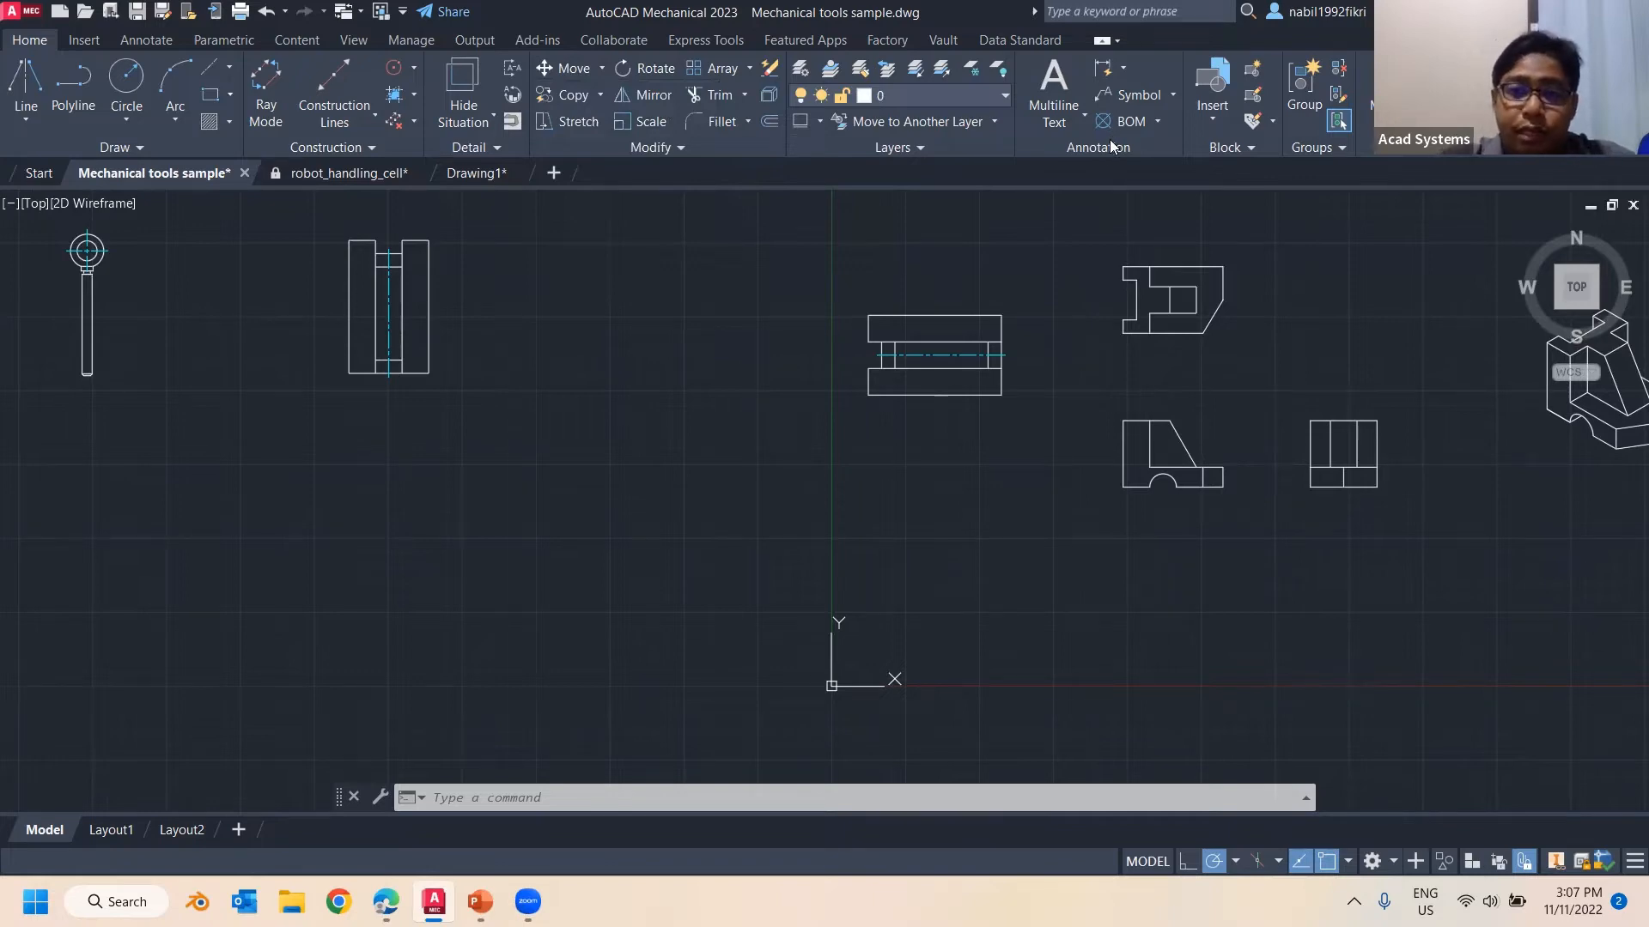
pyautogui.click(1124, 70)
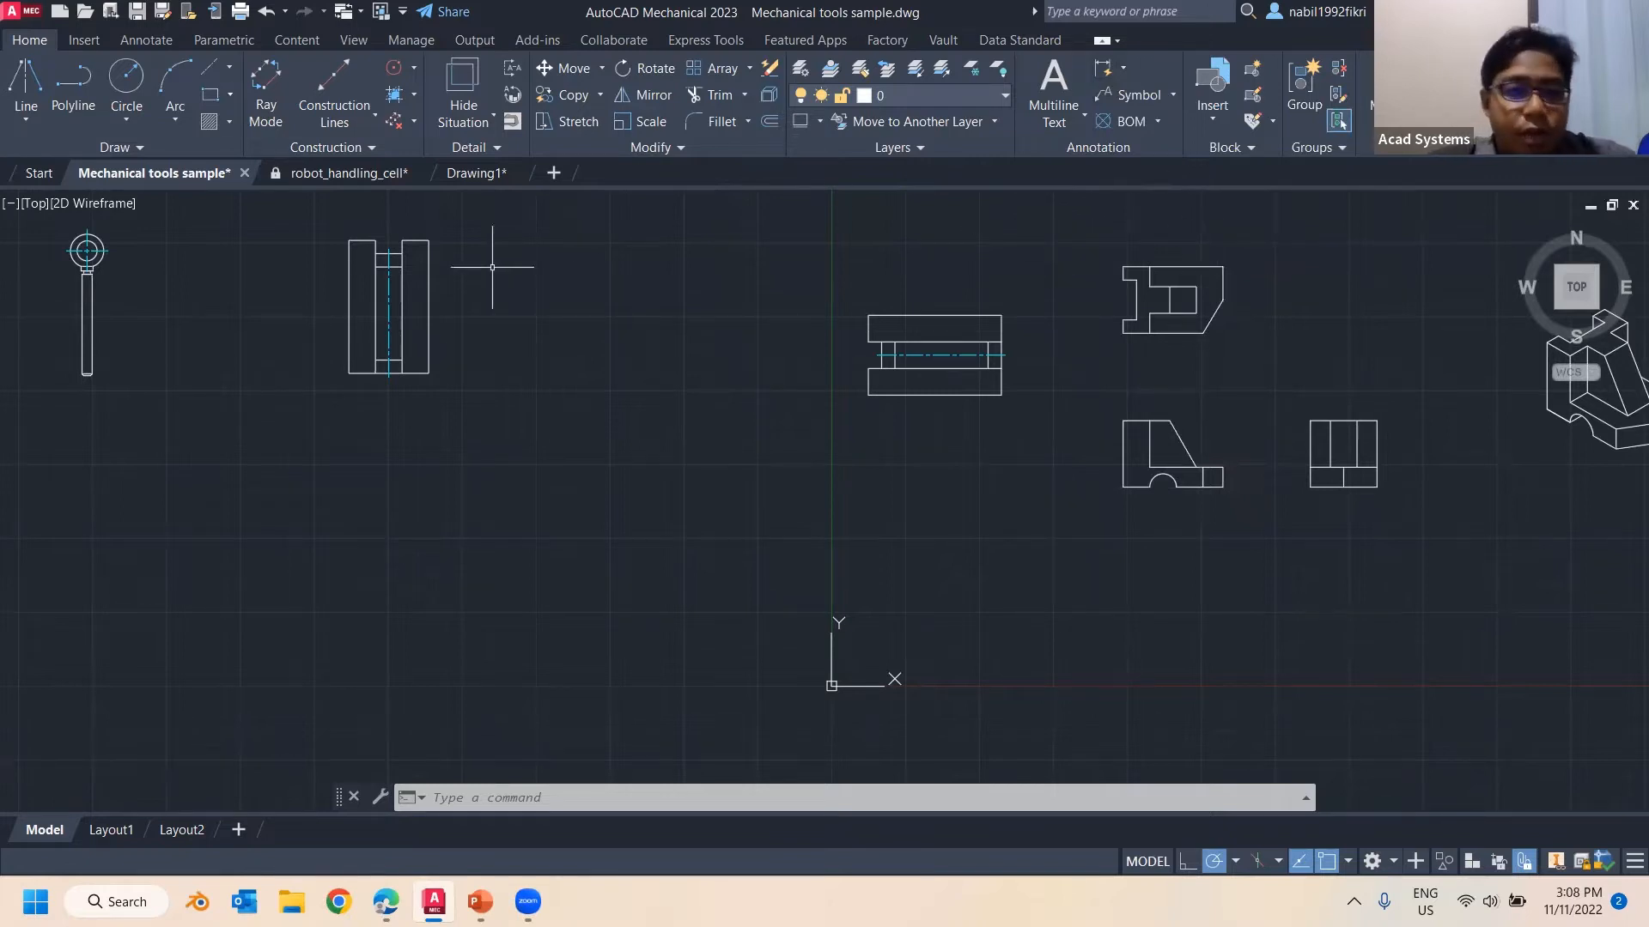
pyautogui.moveTo(441, 275); pyautogui.dragTo(467, 298, button='middle')
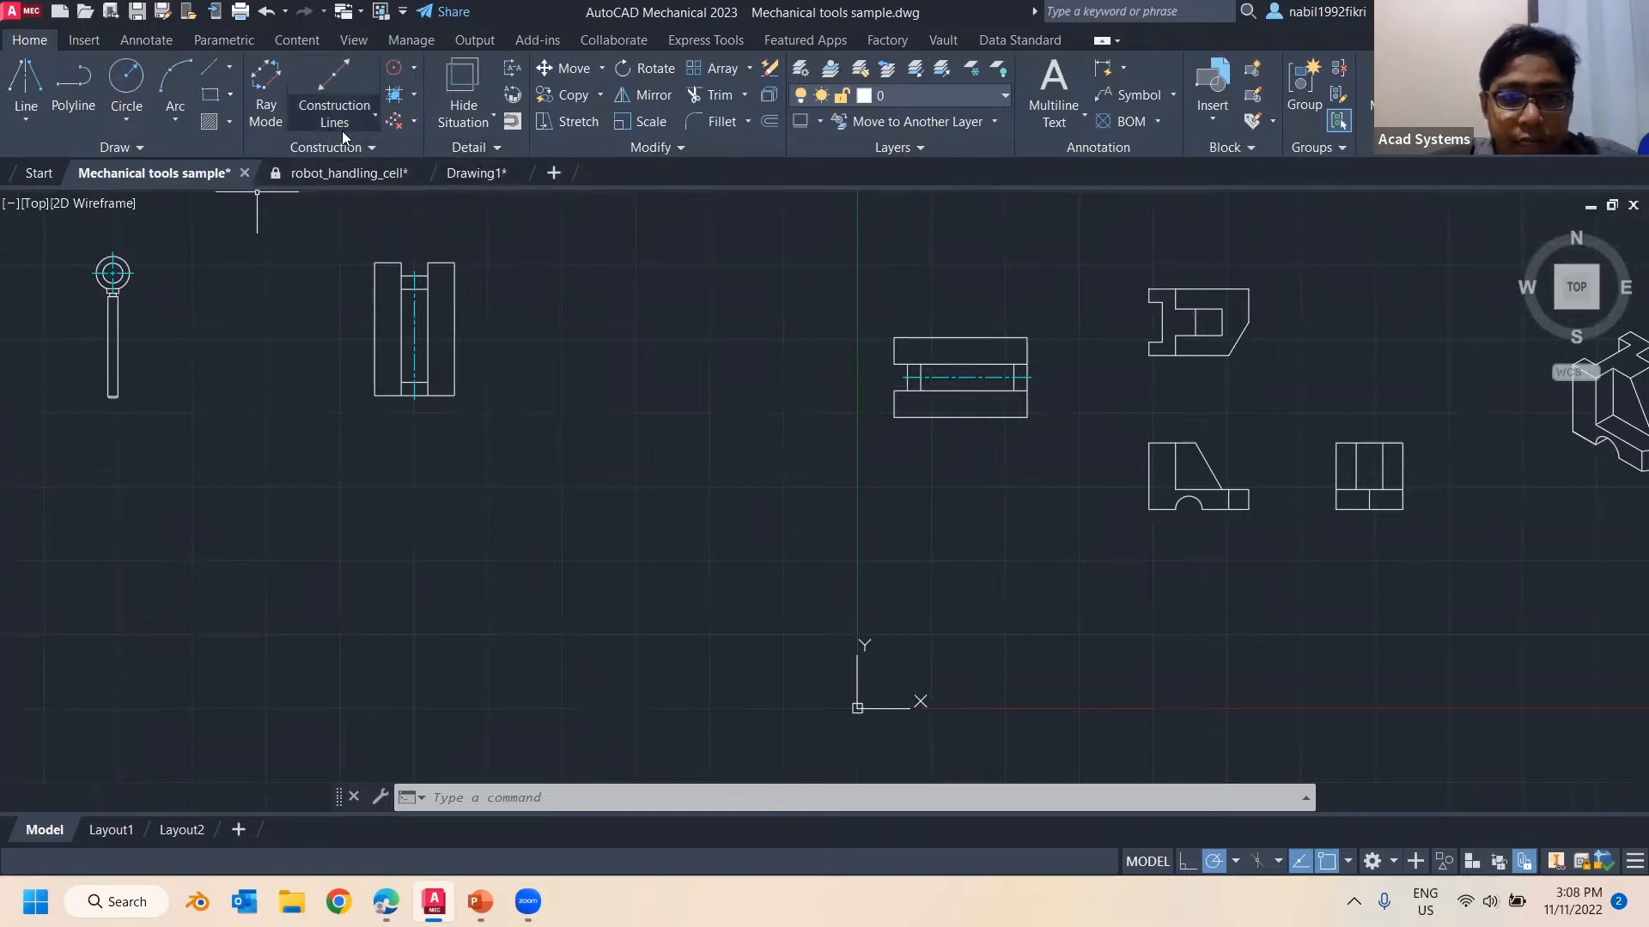
pyautogui.moveTo(795, 382); pyautogui.dragTo(453, 388, button='middle')
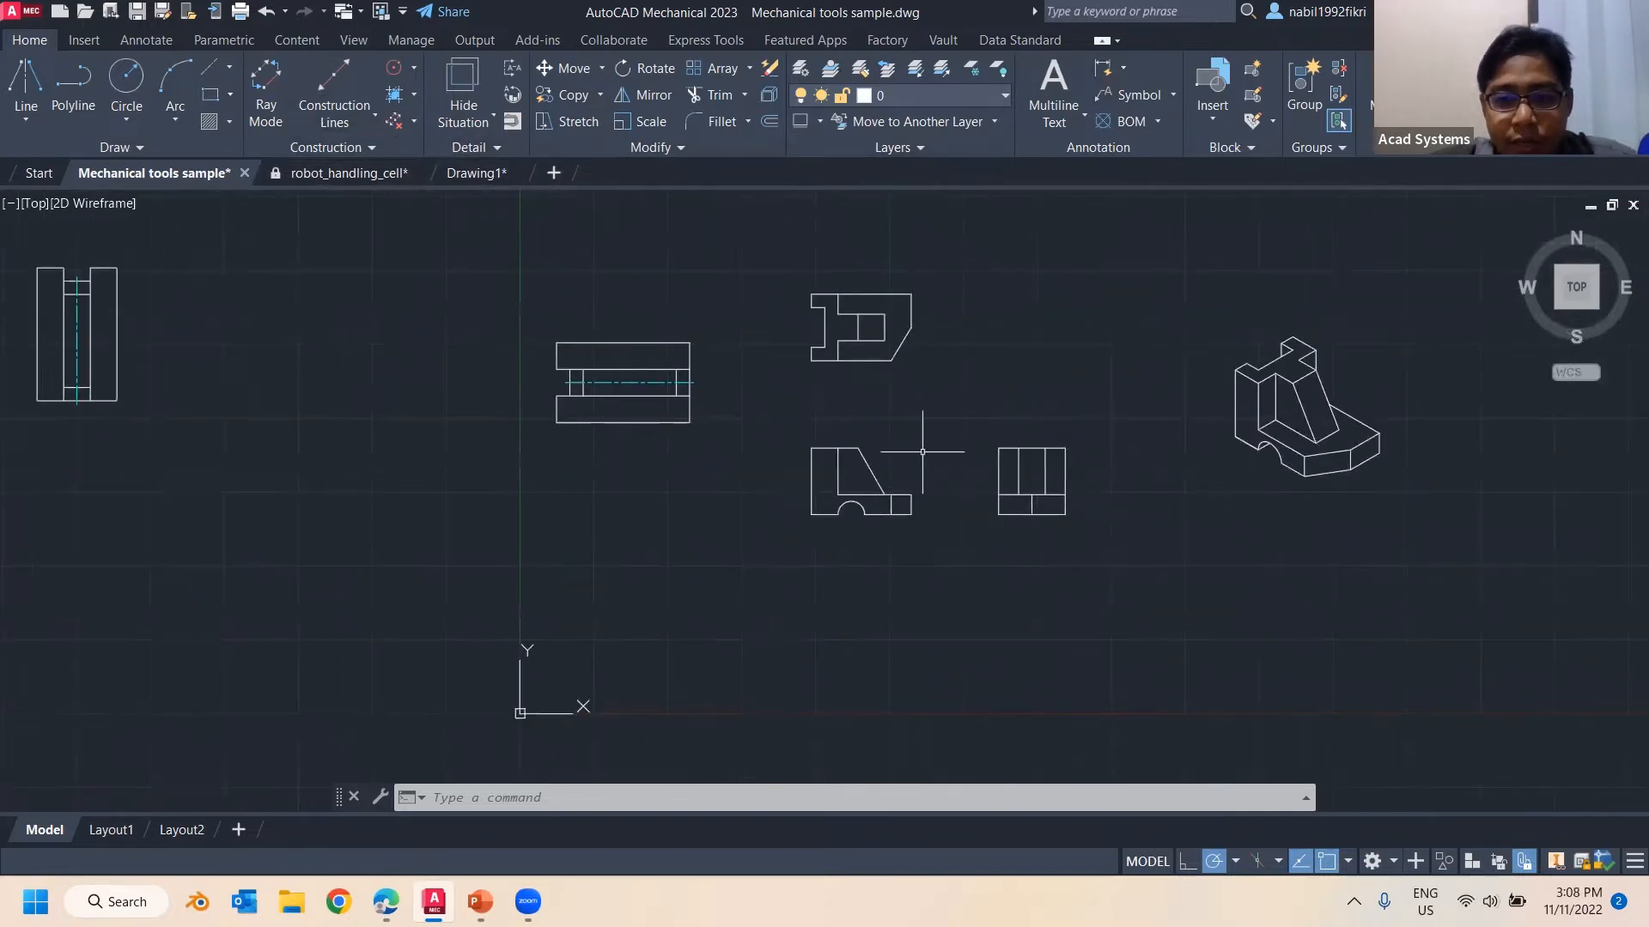
pyautogui.scroll(4, 942, 448)
pyautogui.moveTo(762, 405); pyautogui.dragTo(530, 459, button='middle')
pyautogui.scroll(-5, 589, 430)
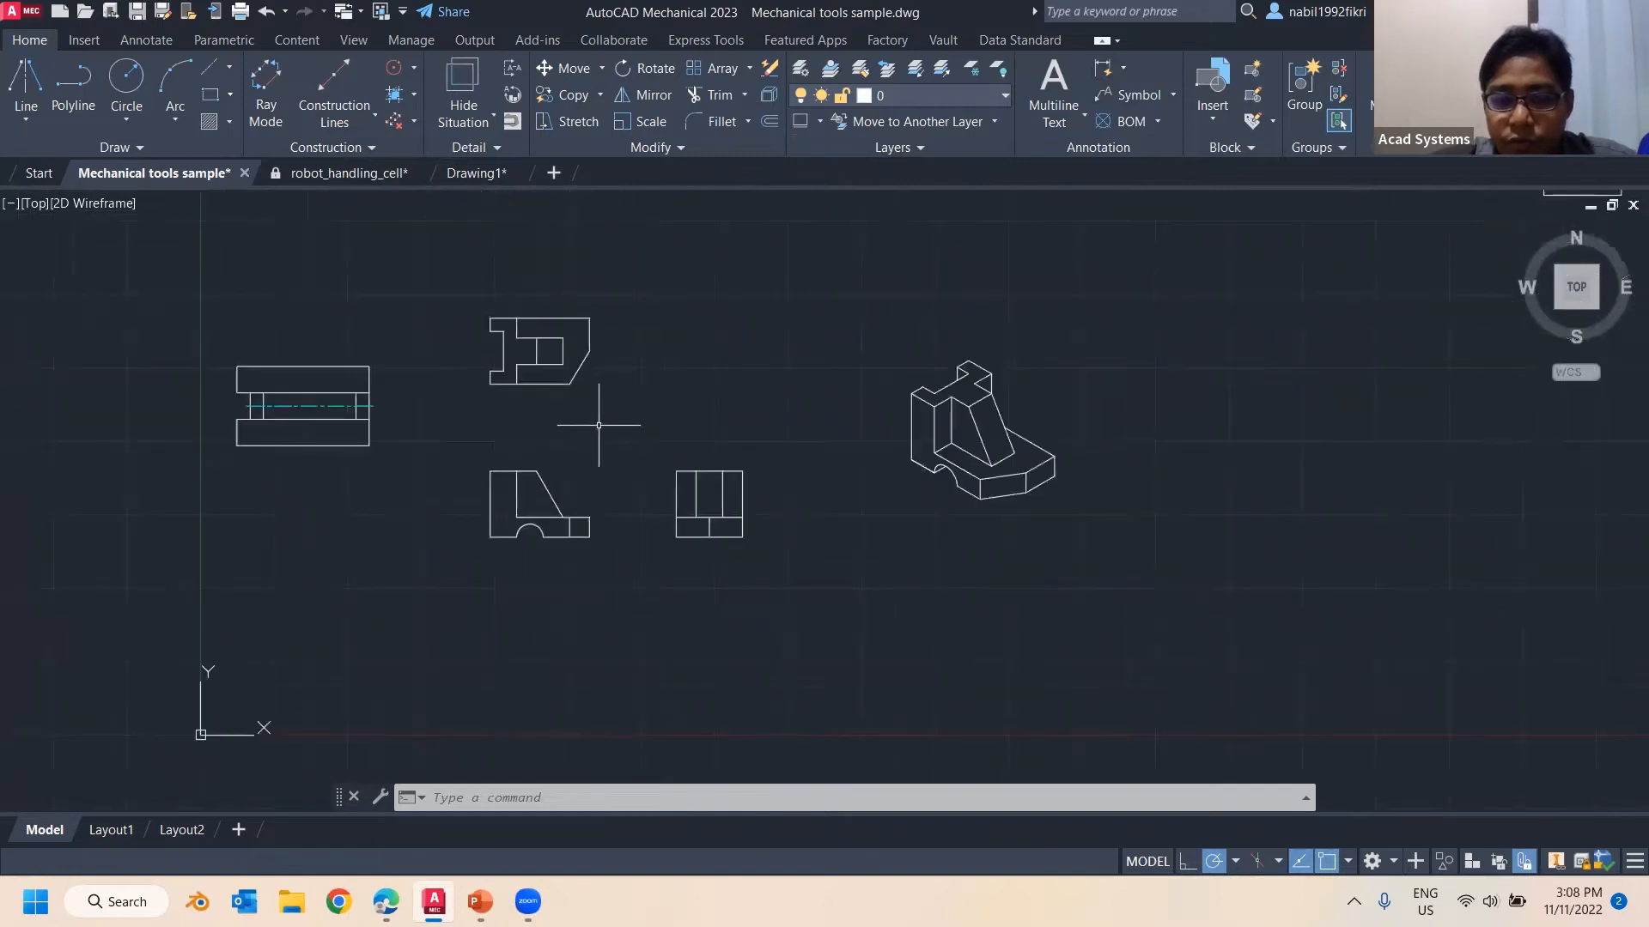
pyautogui.moveTo(669, 378); pyautogui.dragTo(705, 344, button='middle')
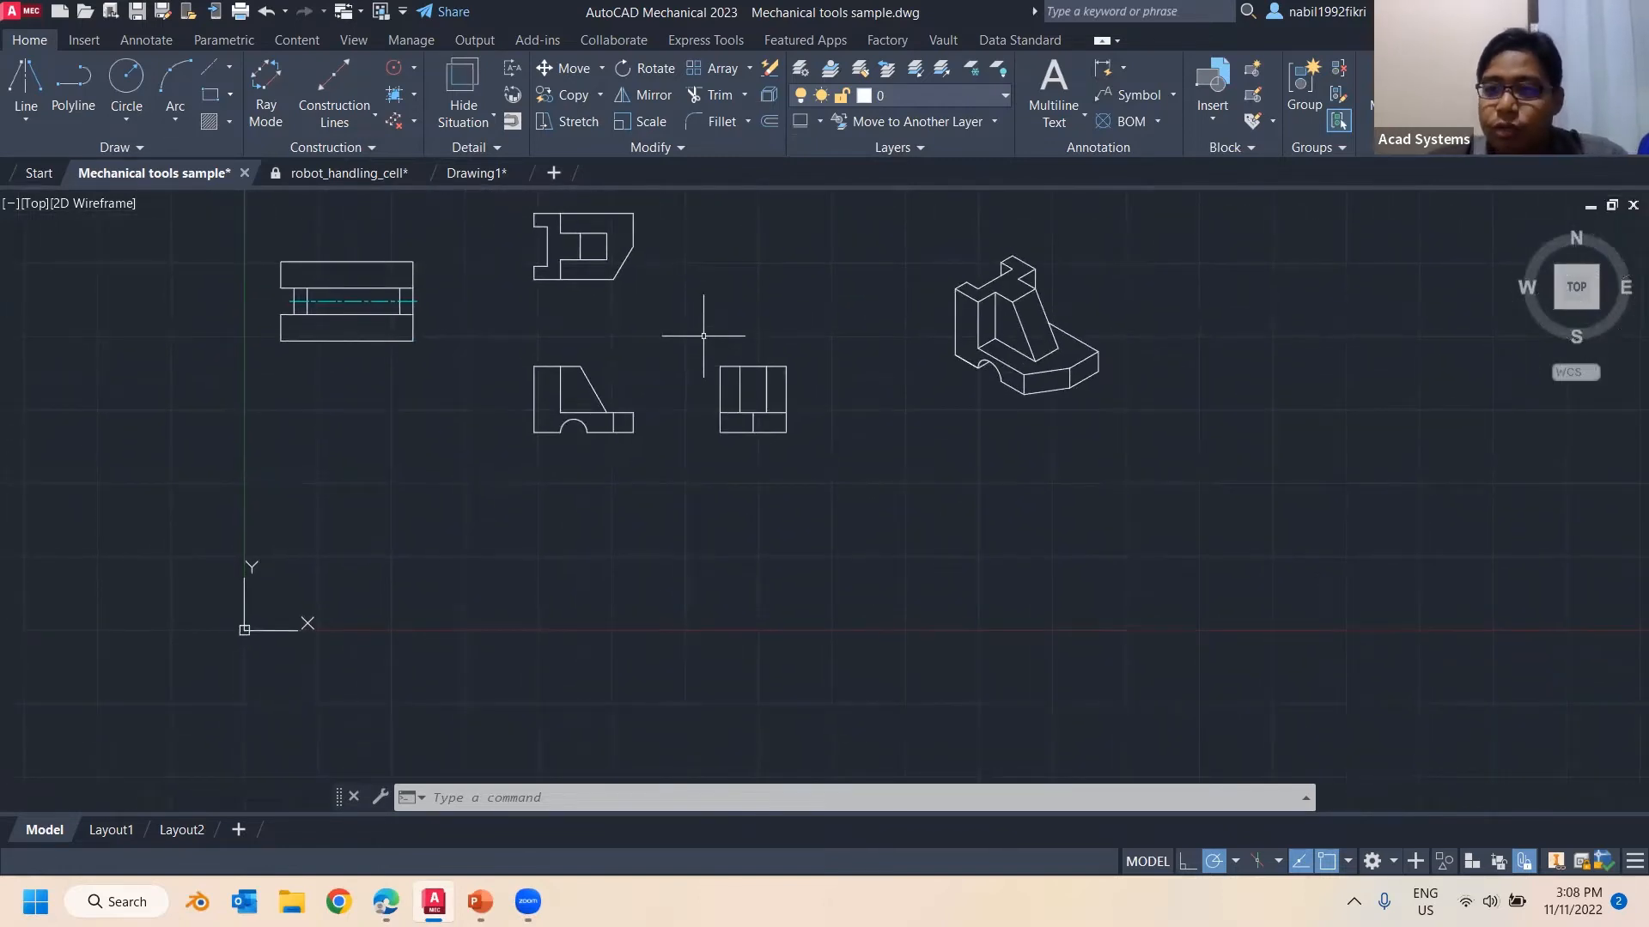
pyautogui.moveTo(598, 328); pyautogui.dragTo(643, 396, button='middle')
pyautogui.click(775, 422)
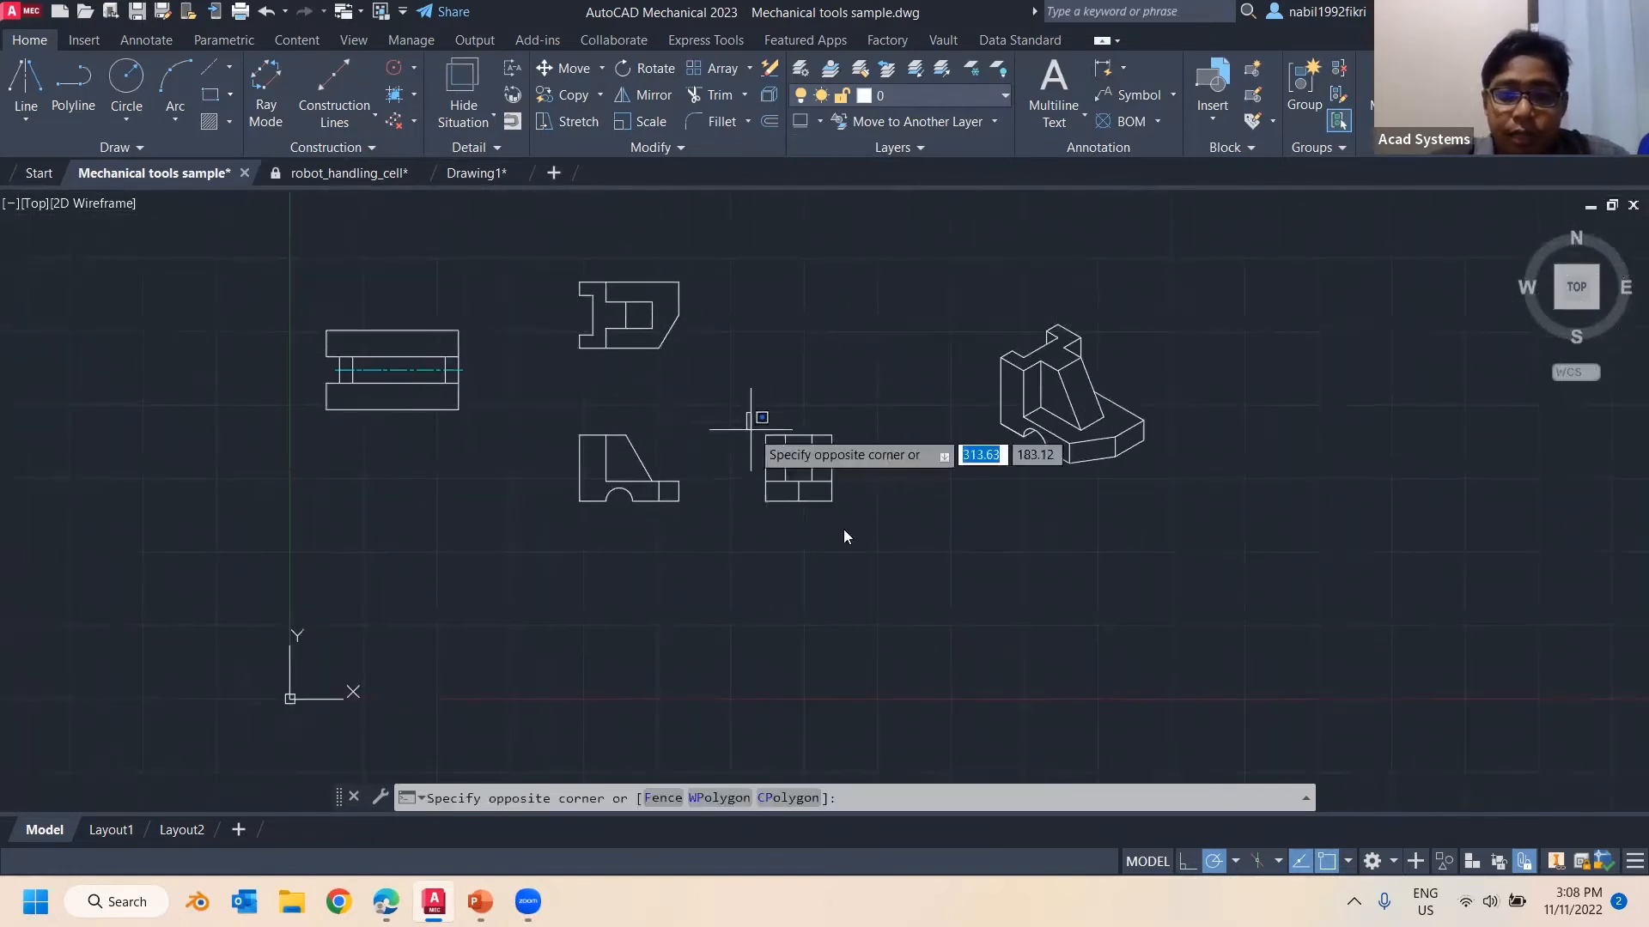
pyautogui.click(869, 539)
pyautogui.press('Escape')
# Copy the bracket's top and front views to the empty area below the original drawings
pyautogui.click(546, 265)
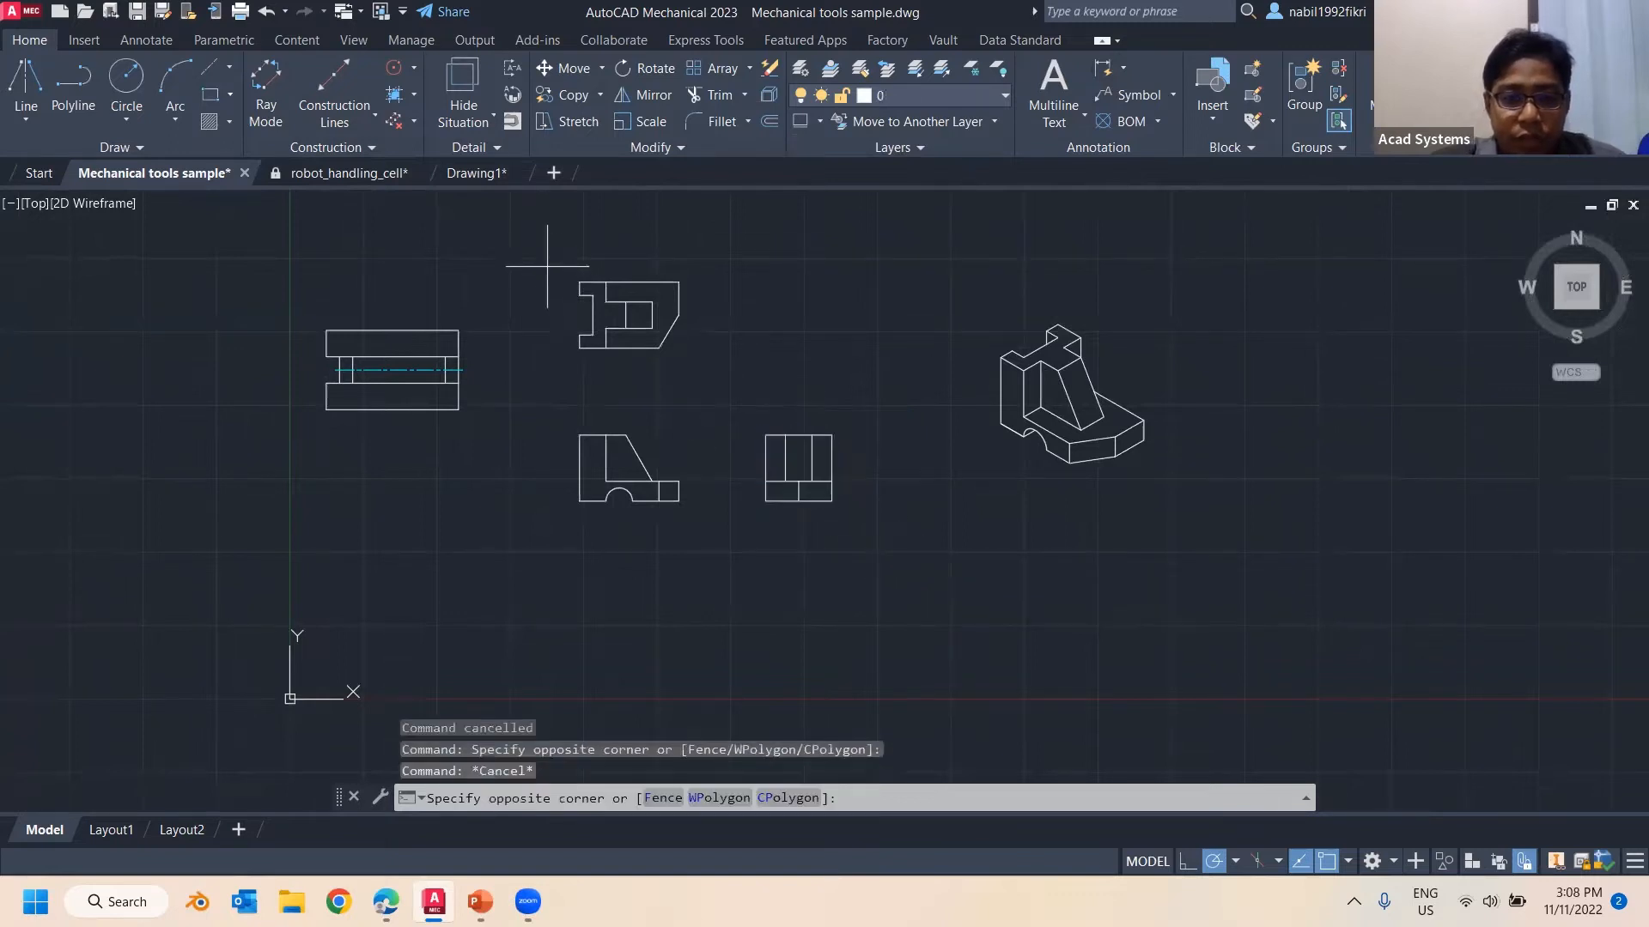
pyautogui.click(713, 573)
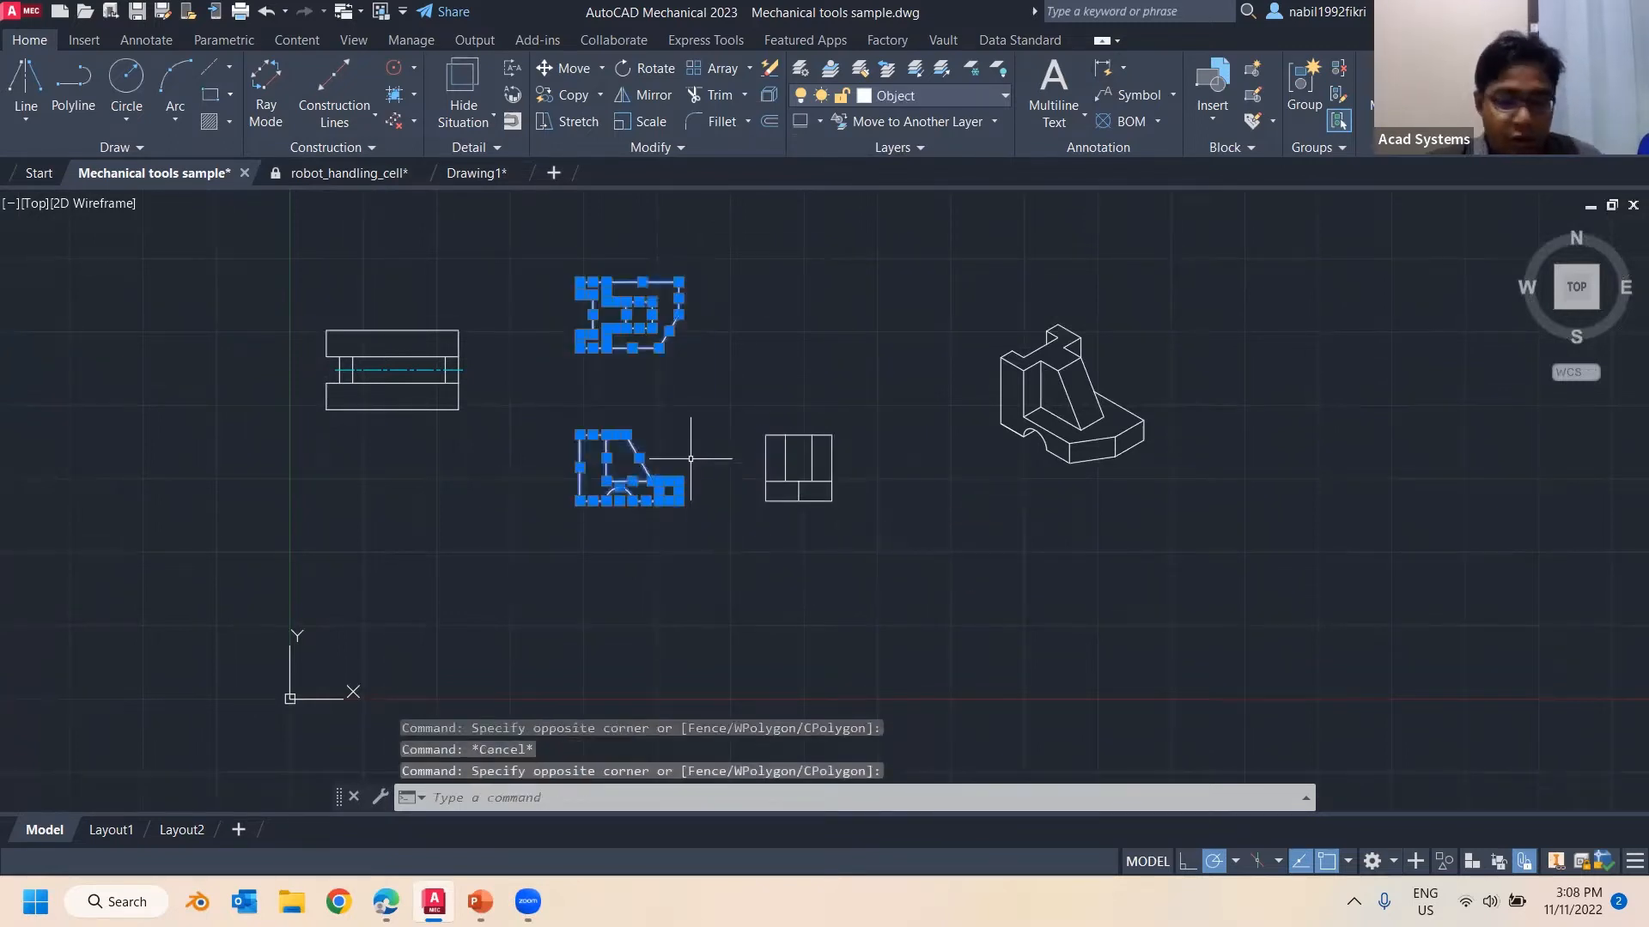
pyautogui.write('co')
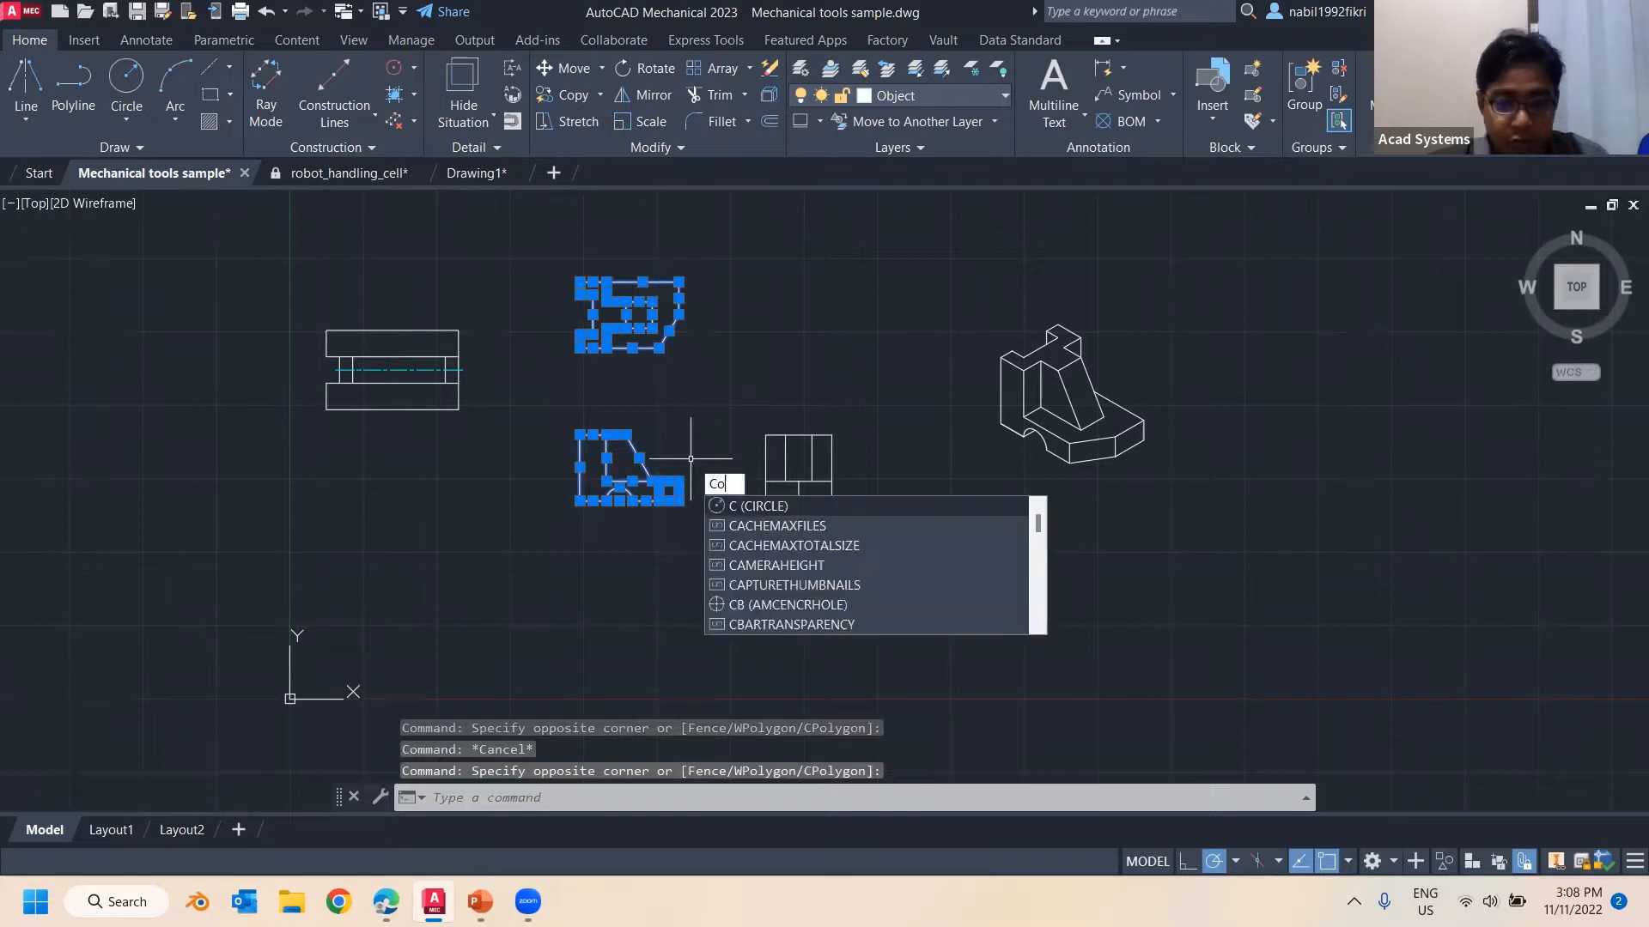
pyautogui.press('Return')
pyautogui.click(691, 563)
pyautogui.moveTo(620, 628); pyautogui.dragTo(593, 198, button='middle')
pyautogui.click(567, 647)
pyautogui.press('Escape')
pyautogui.press('Escape')
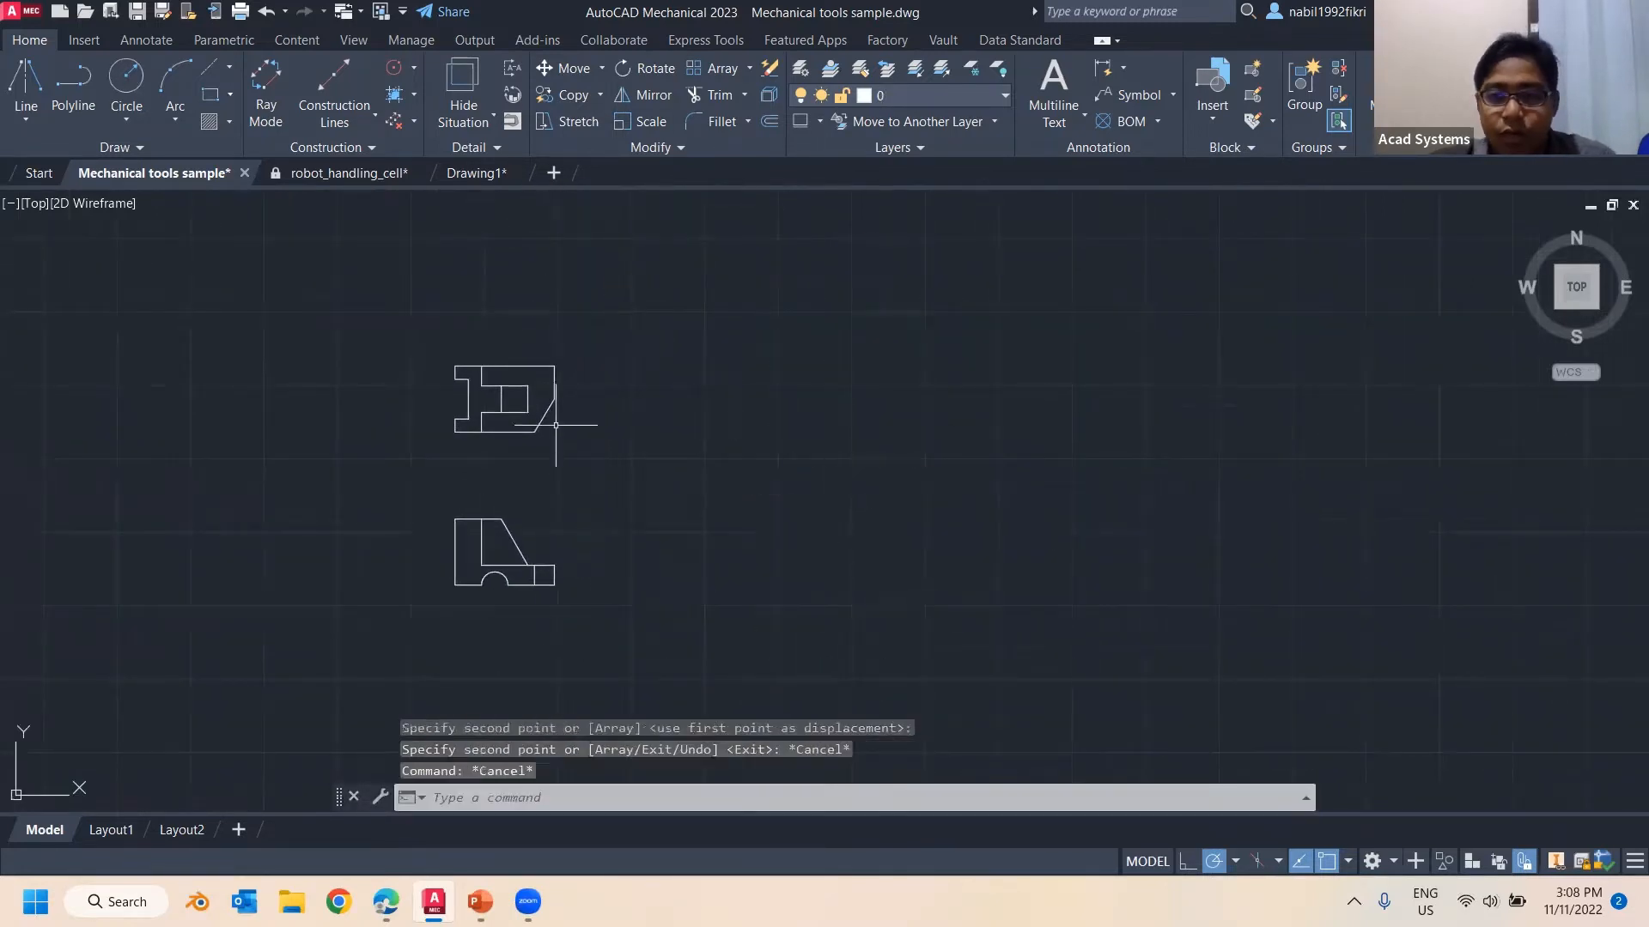
# Add horizontal construction lines through the copied top view's bottom edge and the upper end of its slanted edge
pyautogui.moveTo(662, 447); pyautogui.dragTo(661, 382, button='middle')
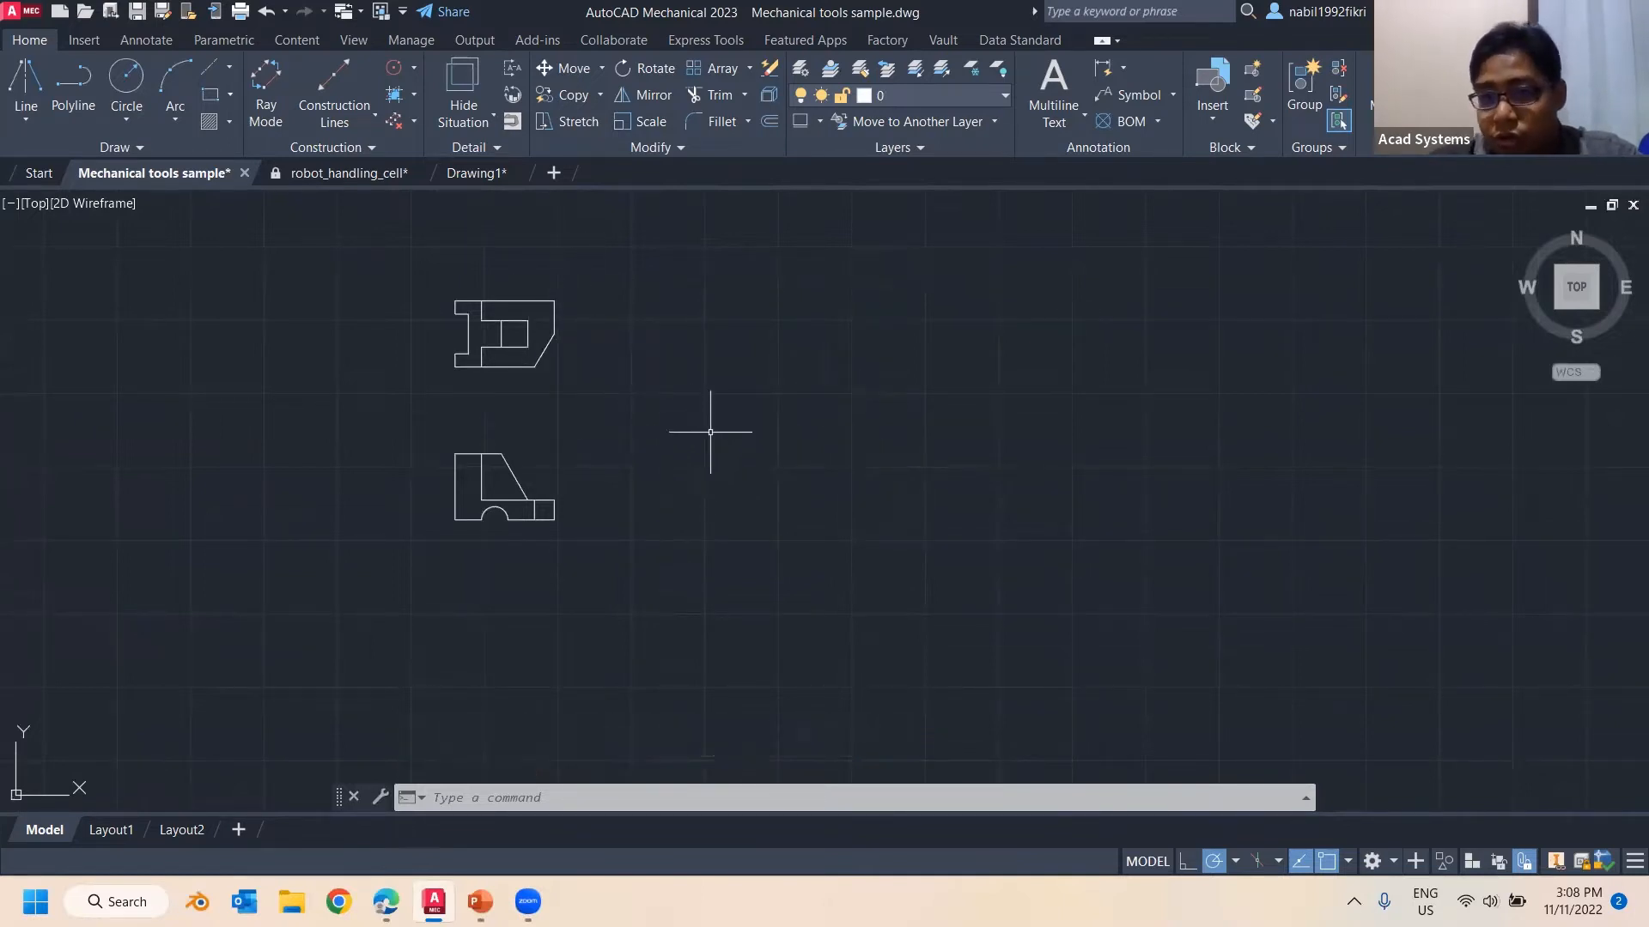
pyautogui.click(352, 129)
pyautogui.click(363, 159)
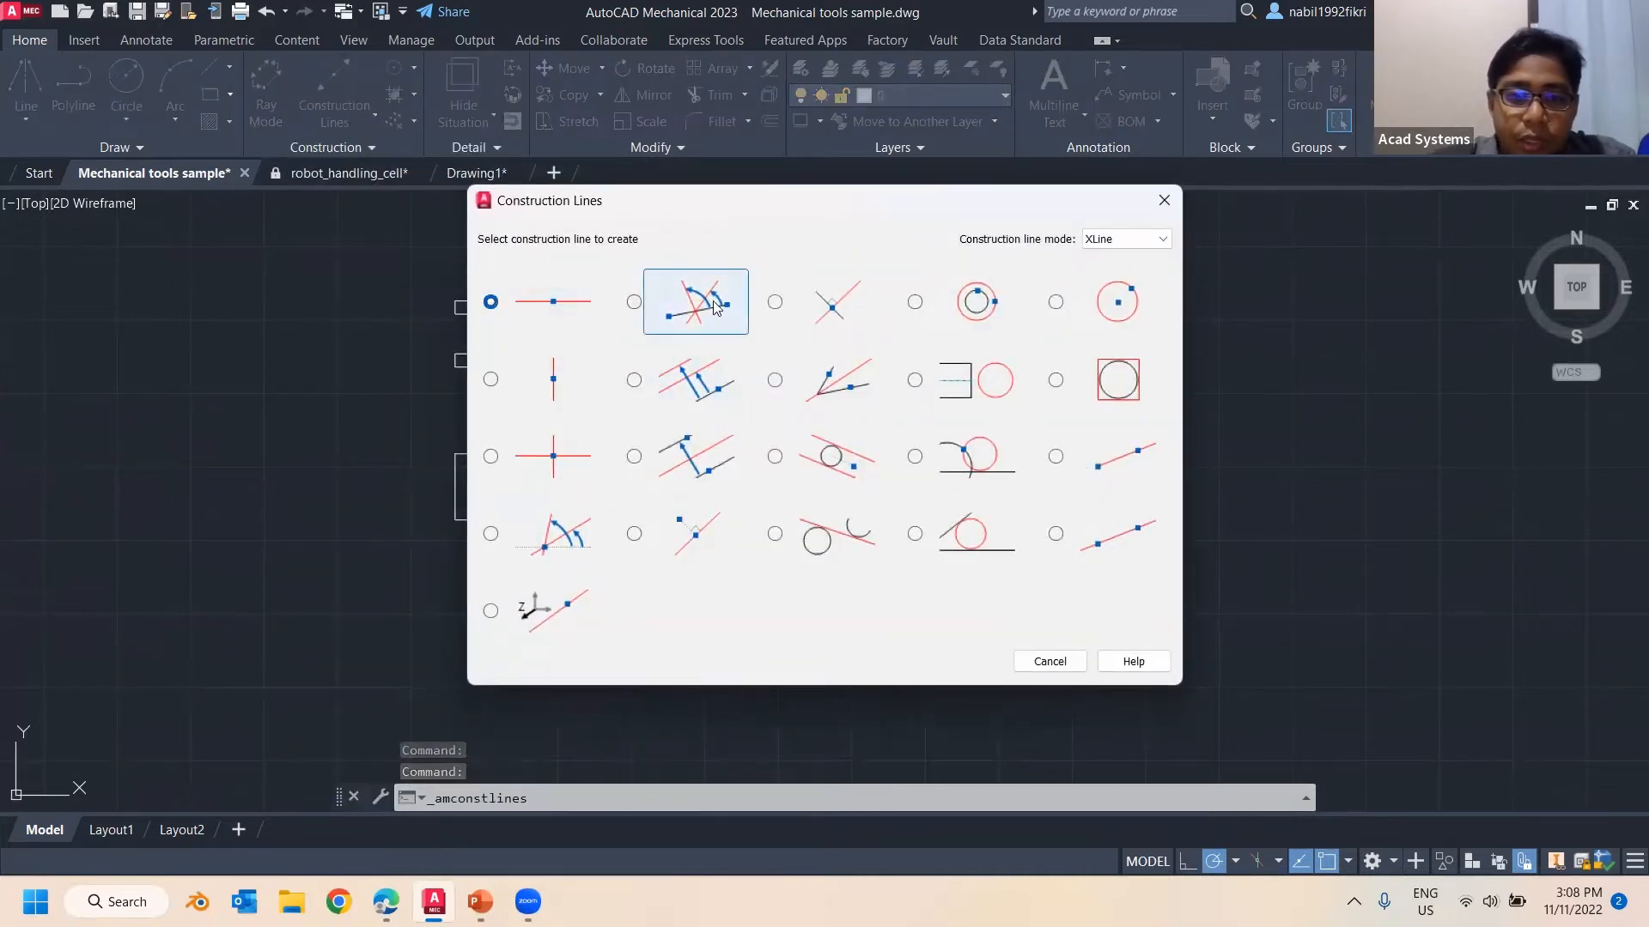
pyautogui.click(564, 316)
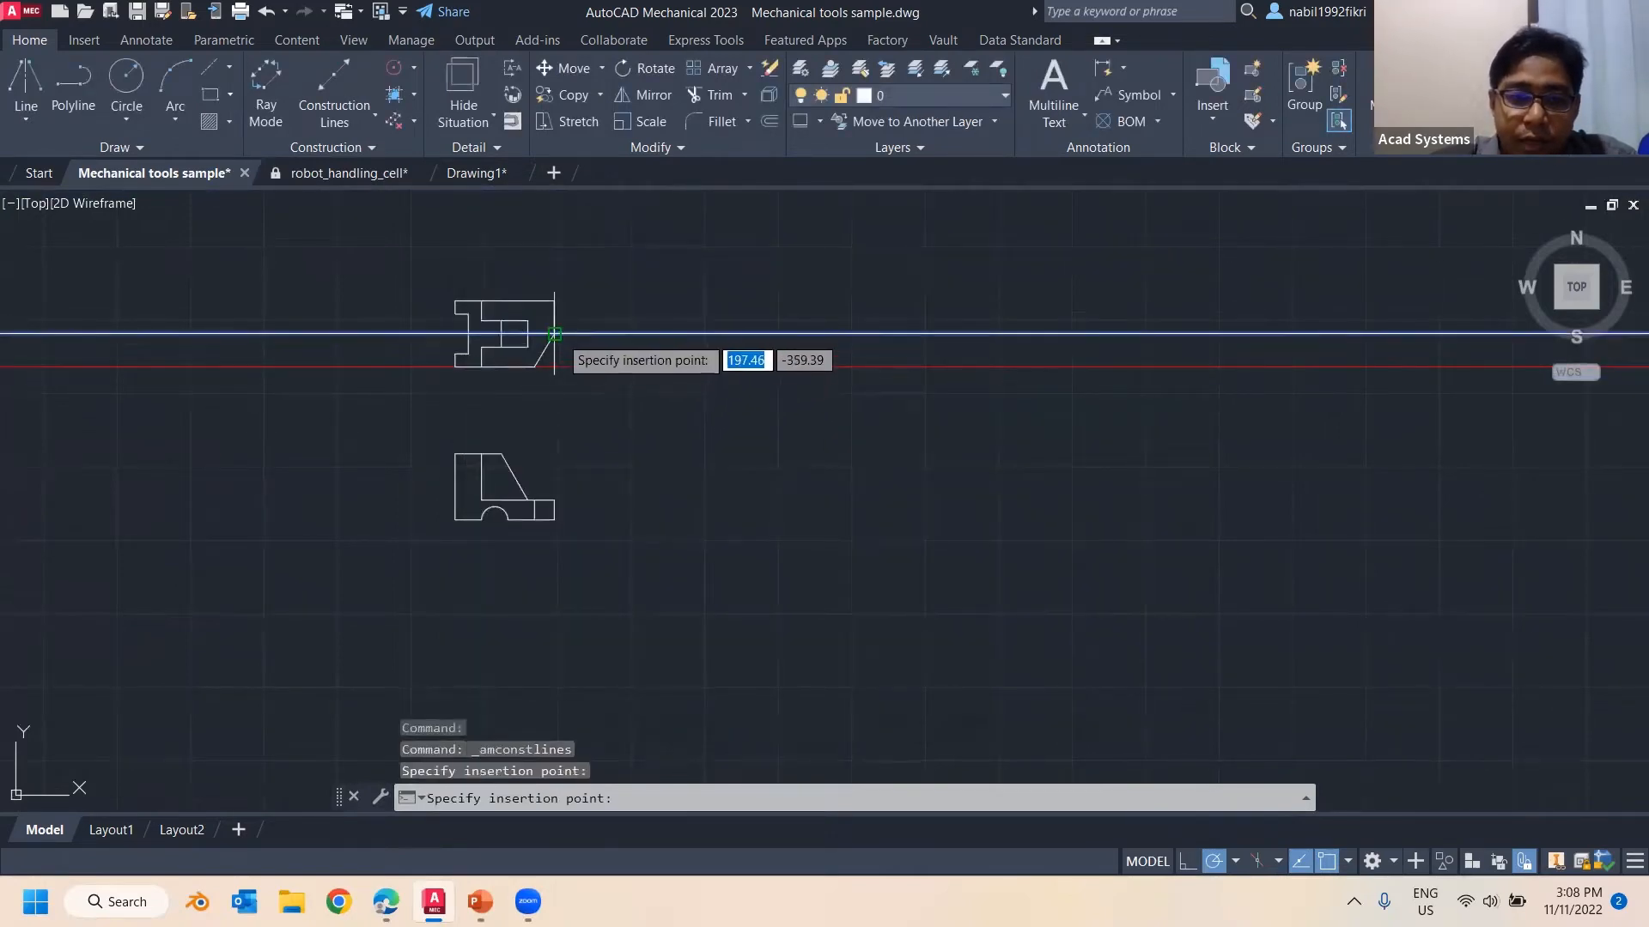
pyautogui.press('Escape')
# Add a half-distance parallel construction line between the copied front view's left edge and its neighbouring vertical line
pyautogui.click(333, 91)
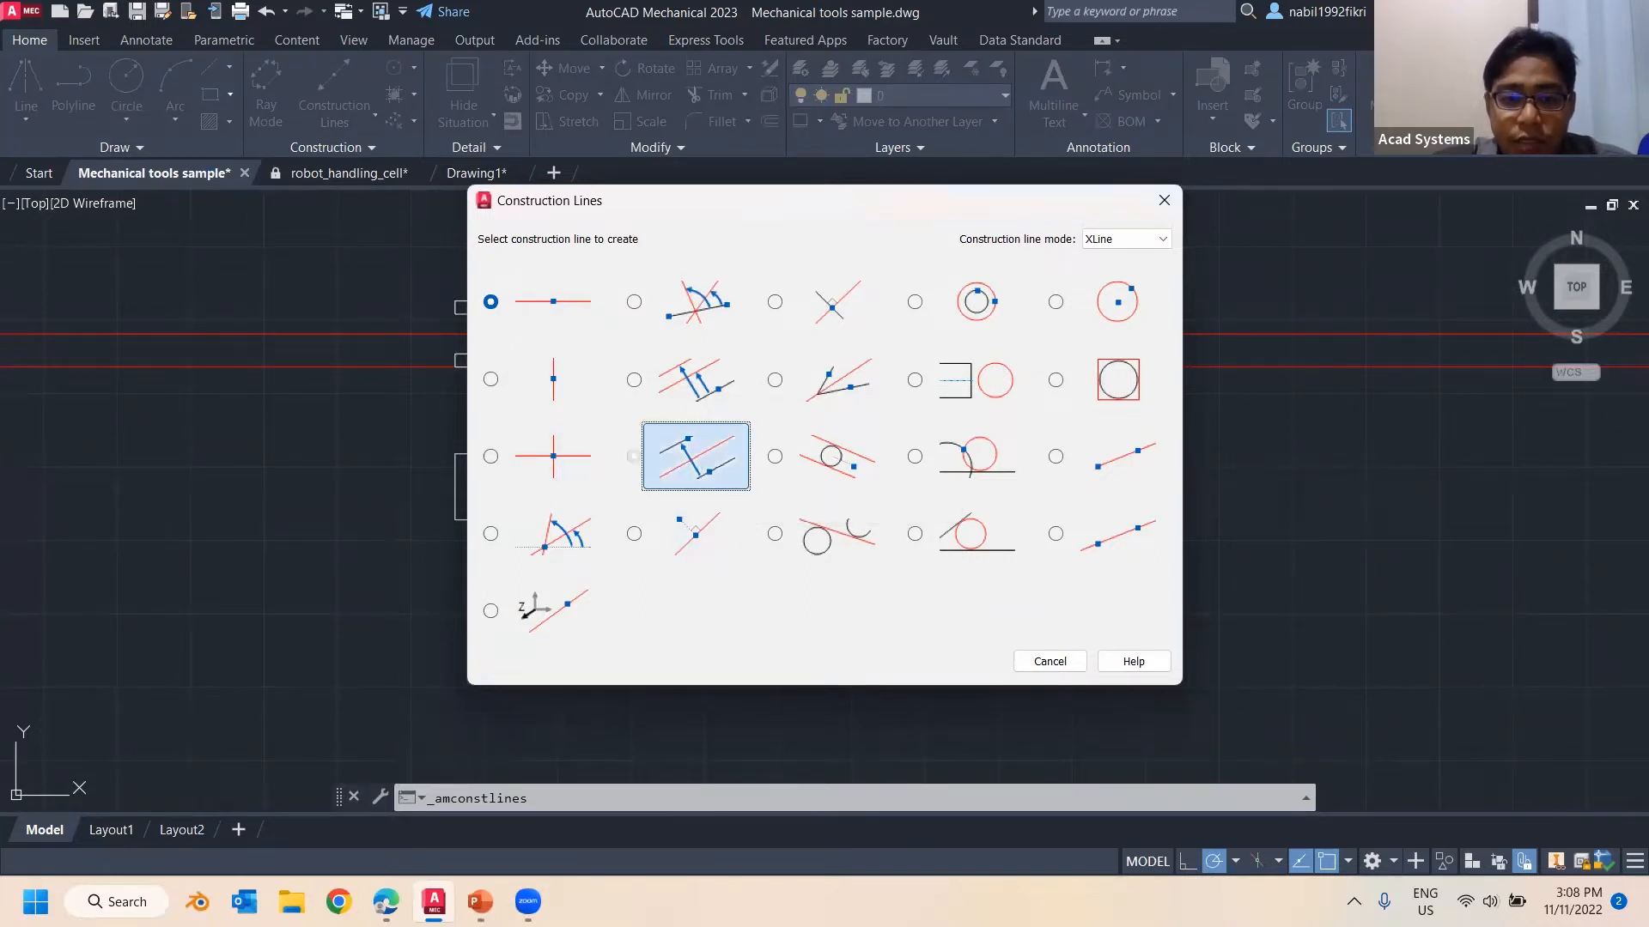
pyautogui.click(711, 449)
pyautogui.scroll(5, 515, 496)
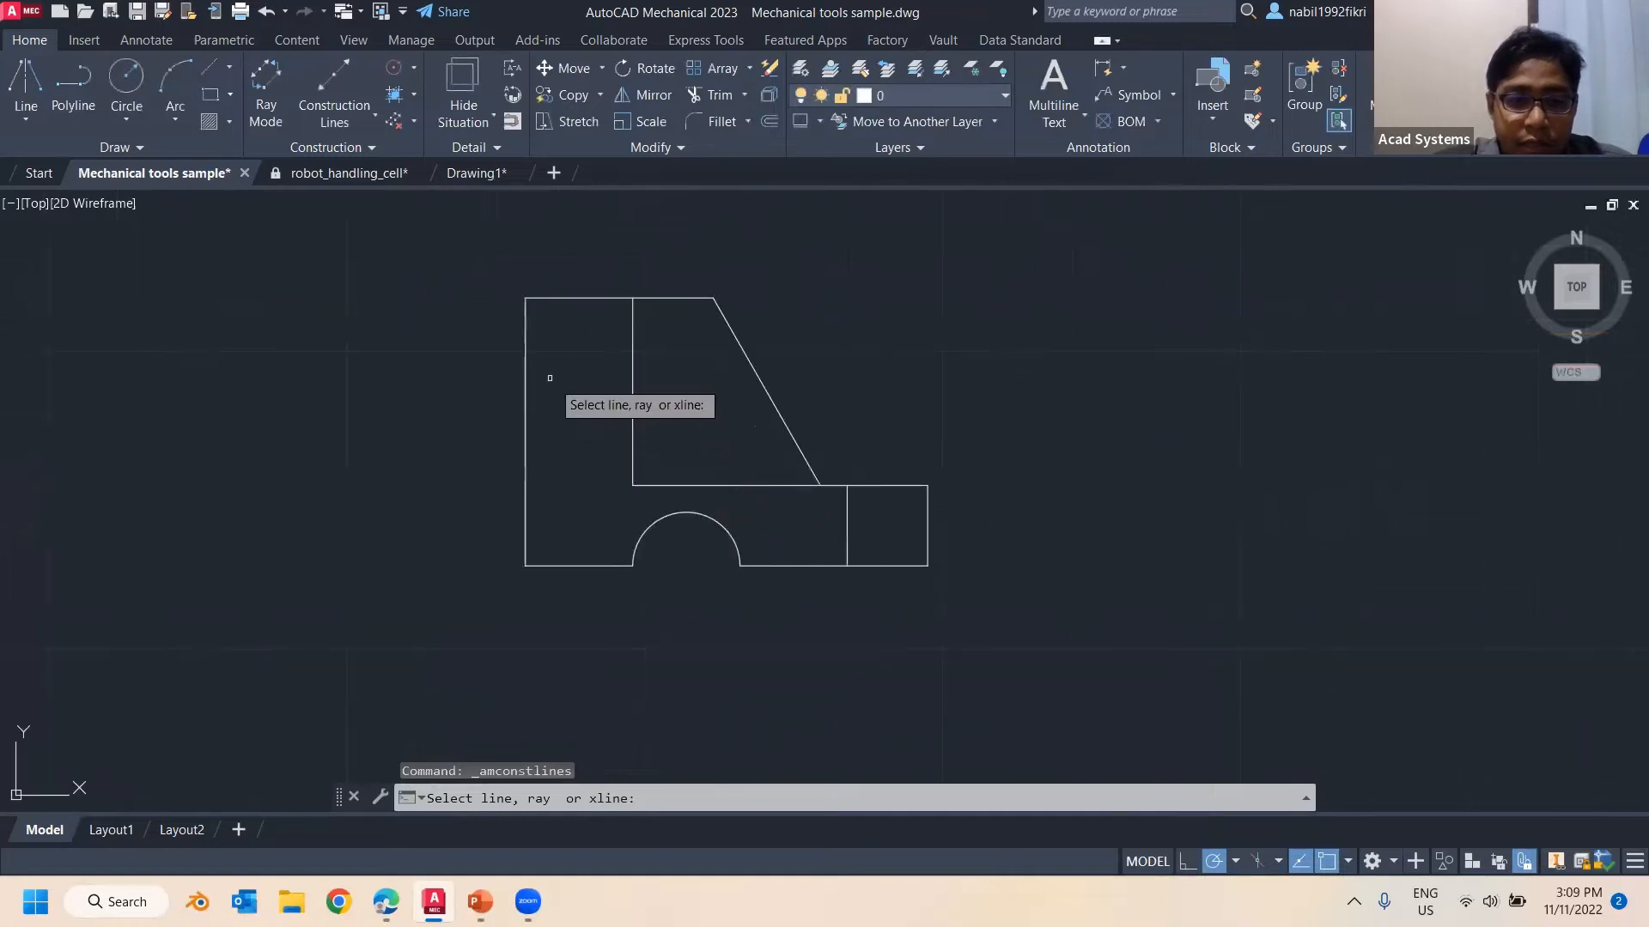
pyautogui.click(525, 361)
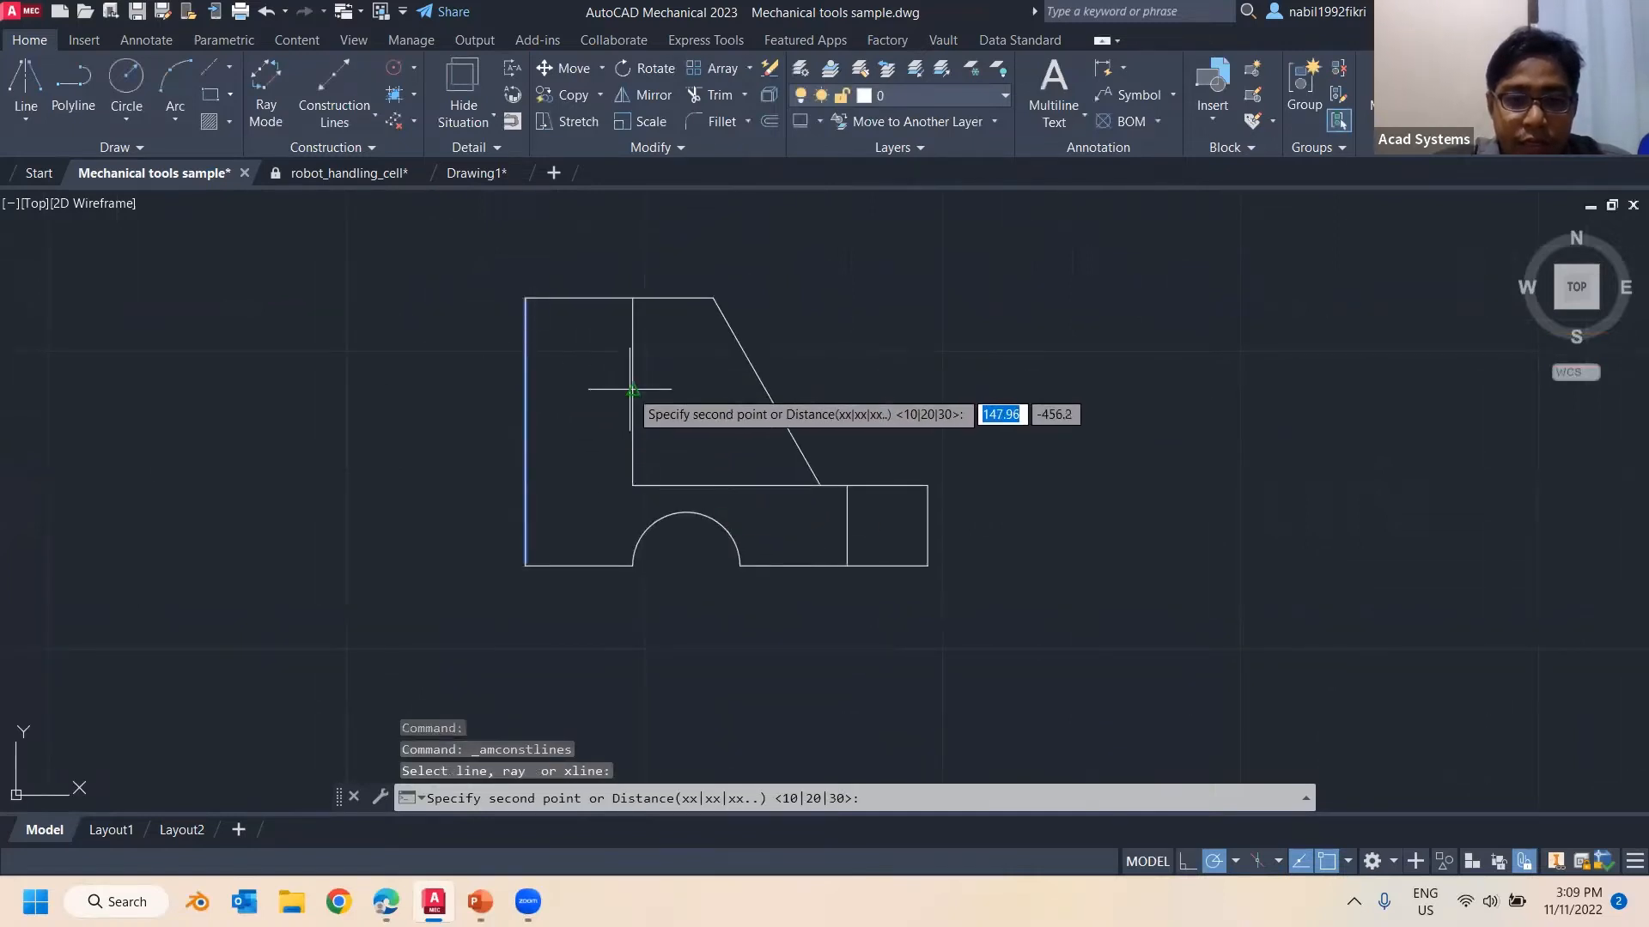
pyautogui.click(633, 369)
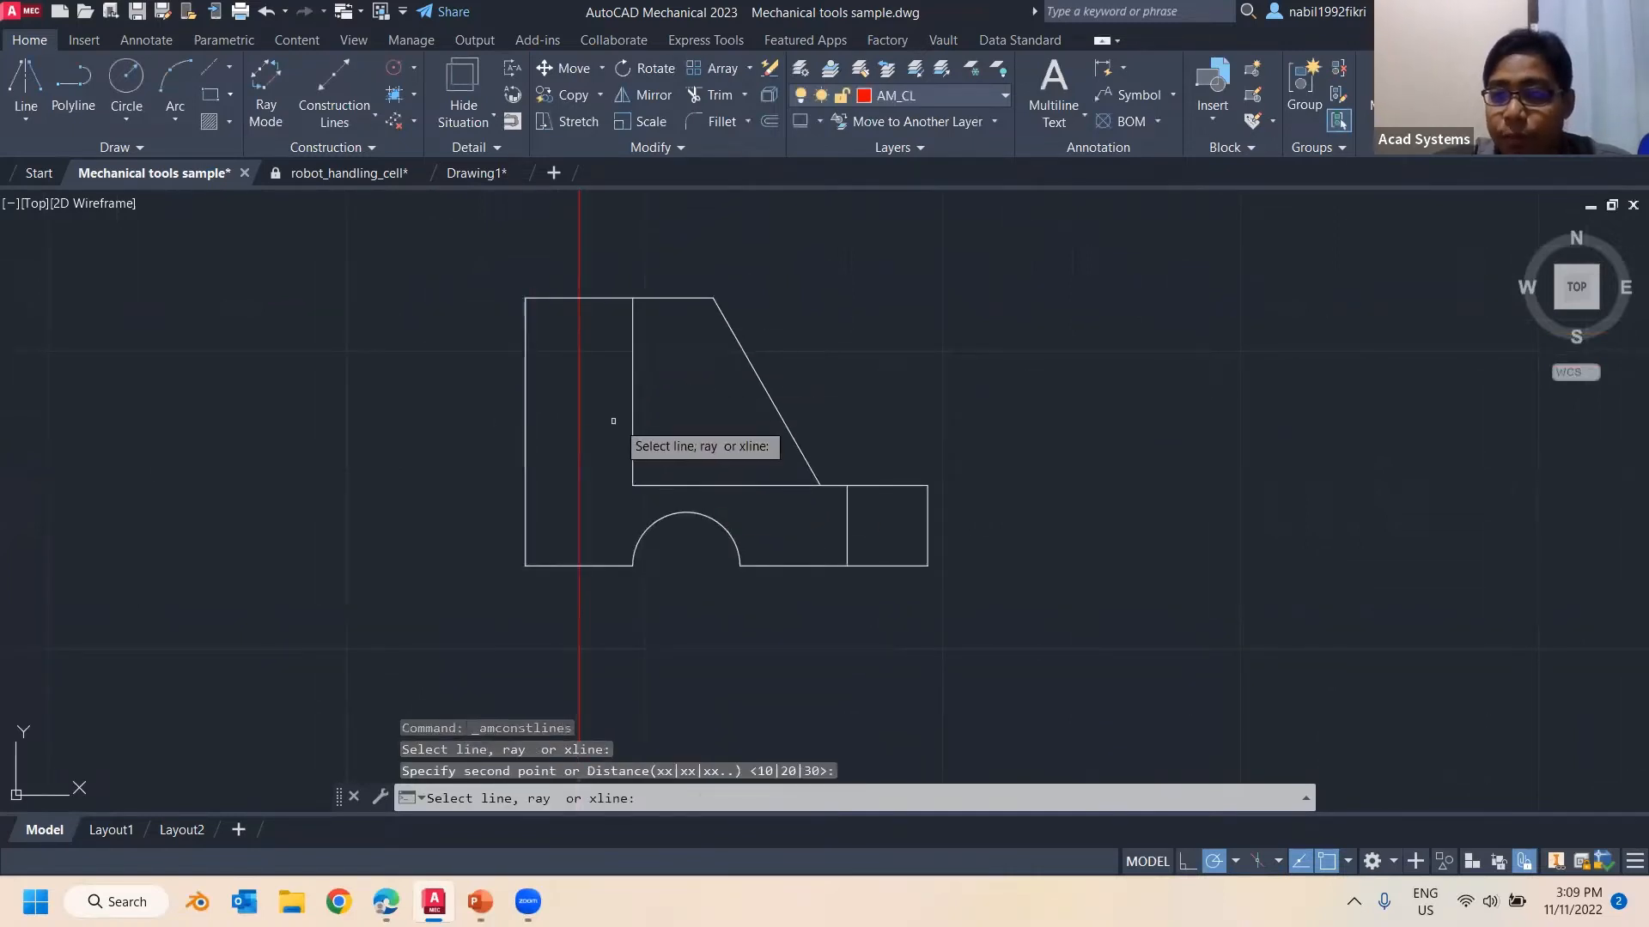
pyautogui.press('Escape')
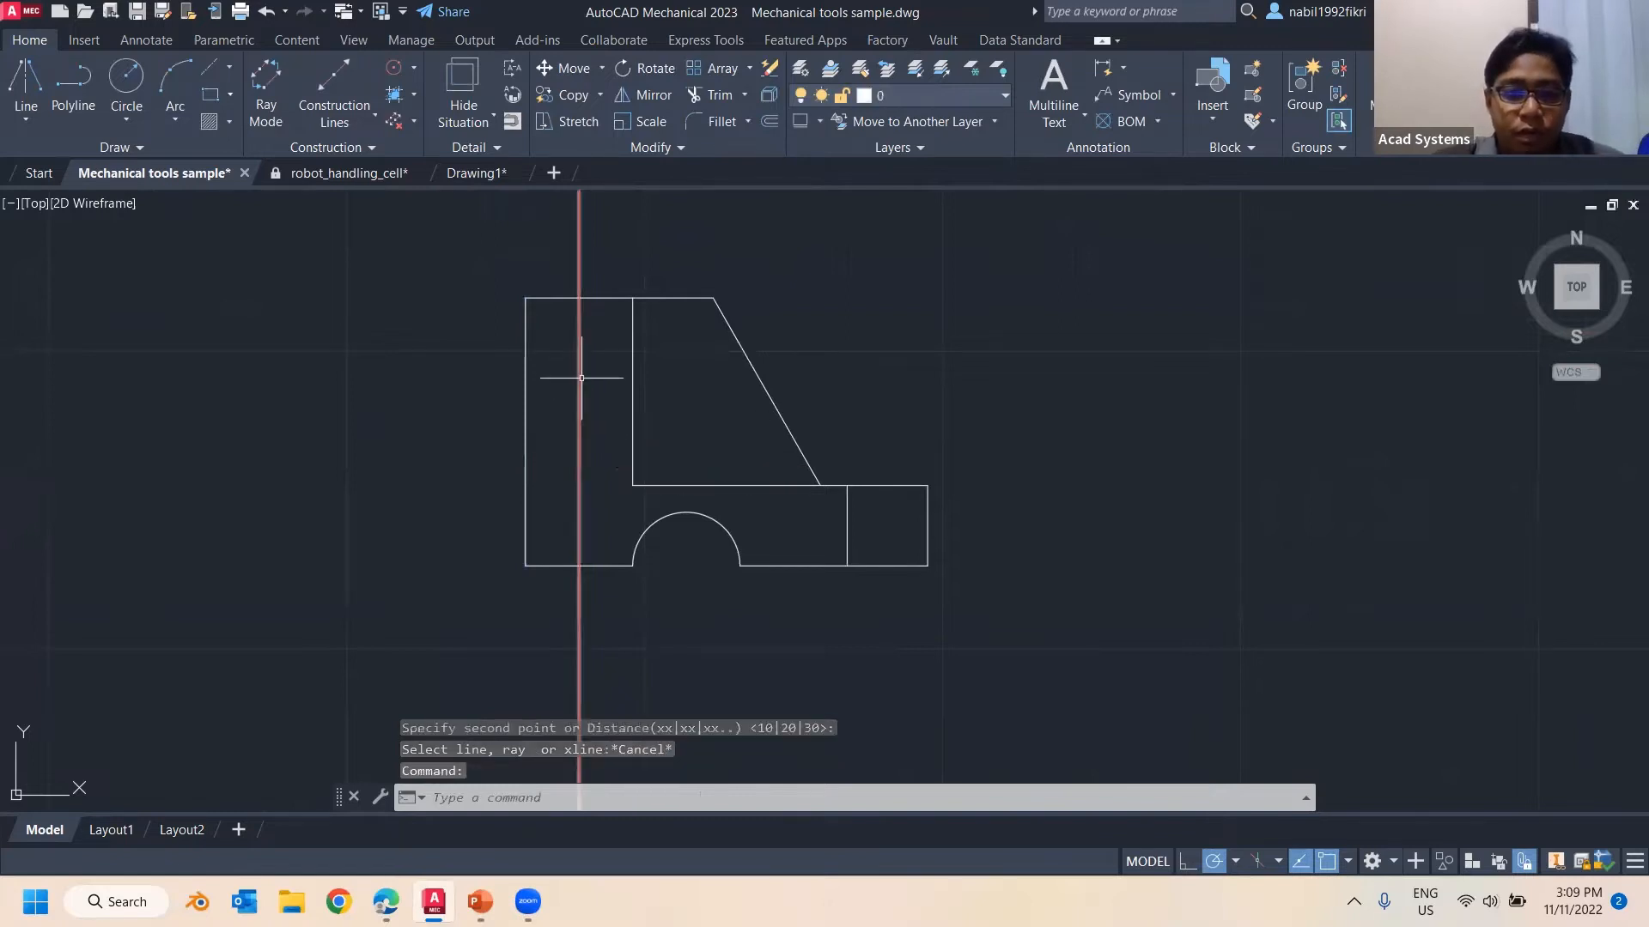
# Delete the vertical half-distance construction line from the copied front view
pyautogui.click(579, 369)
pyautogui.press('Delete')
# Compare the available construction line types in XLine and Ray modes
pyautogui.click(411, 123)
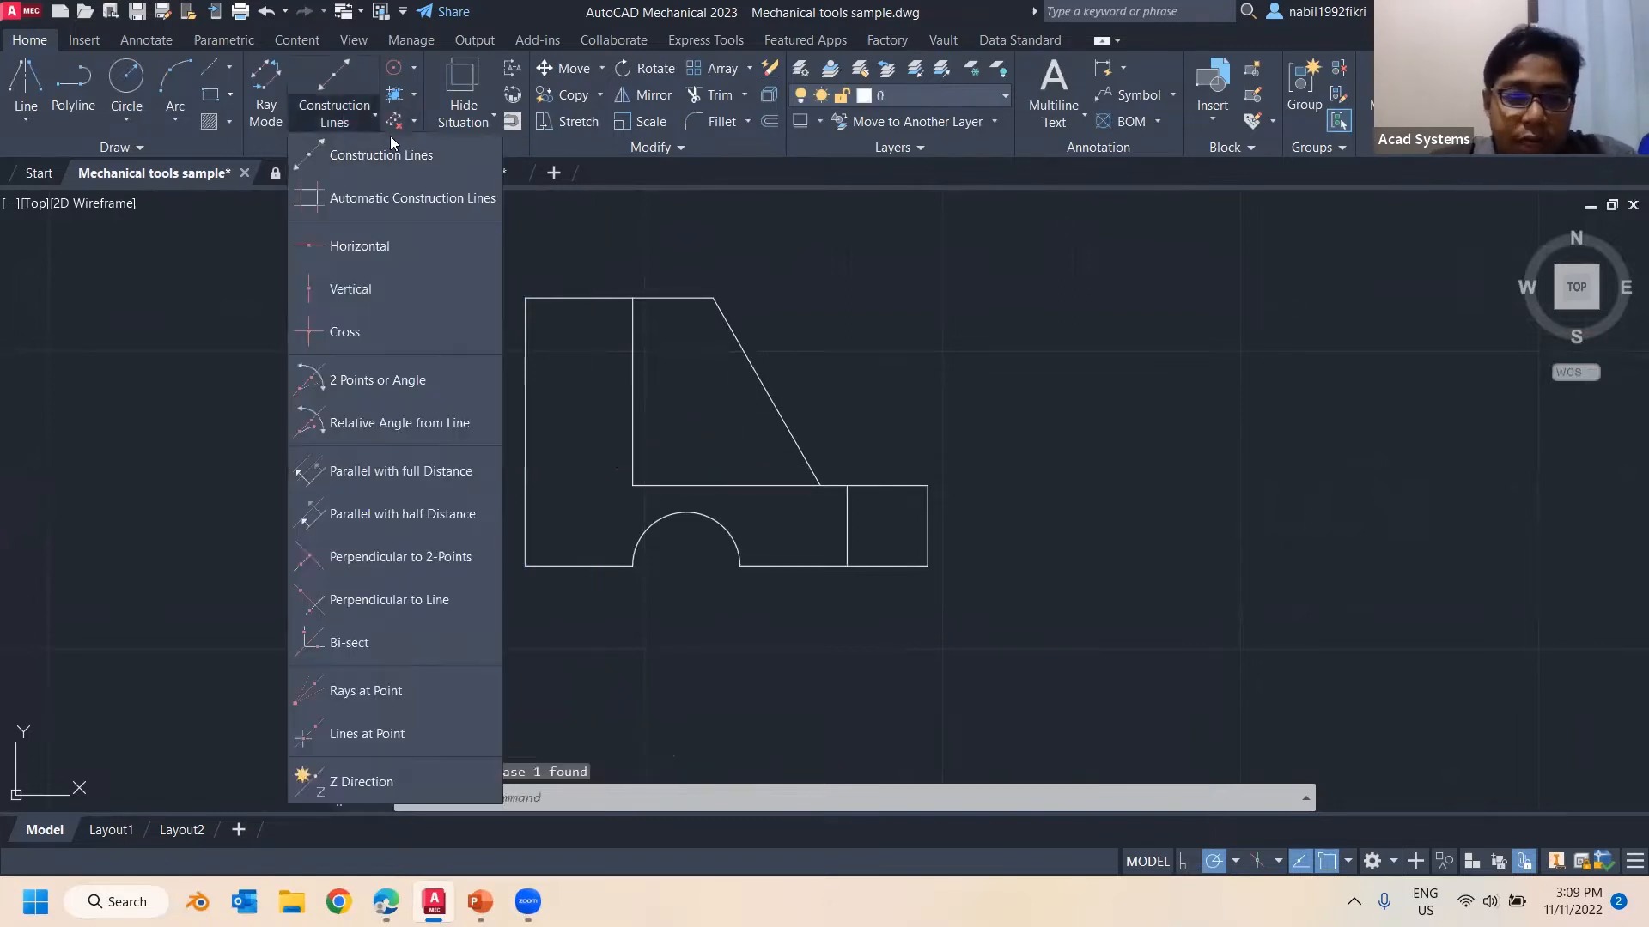
pyautogui.click(376, 153)
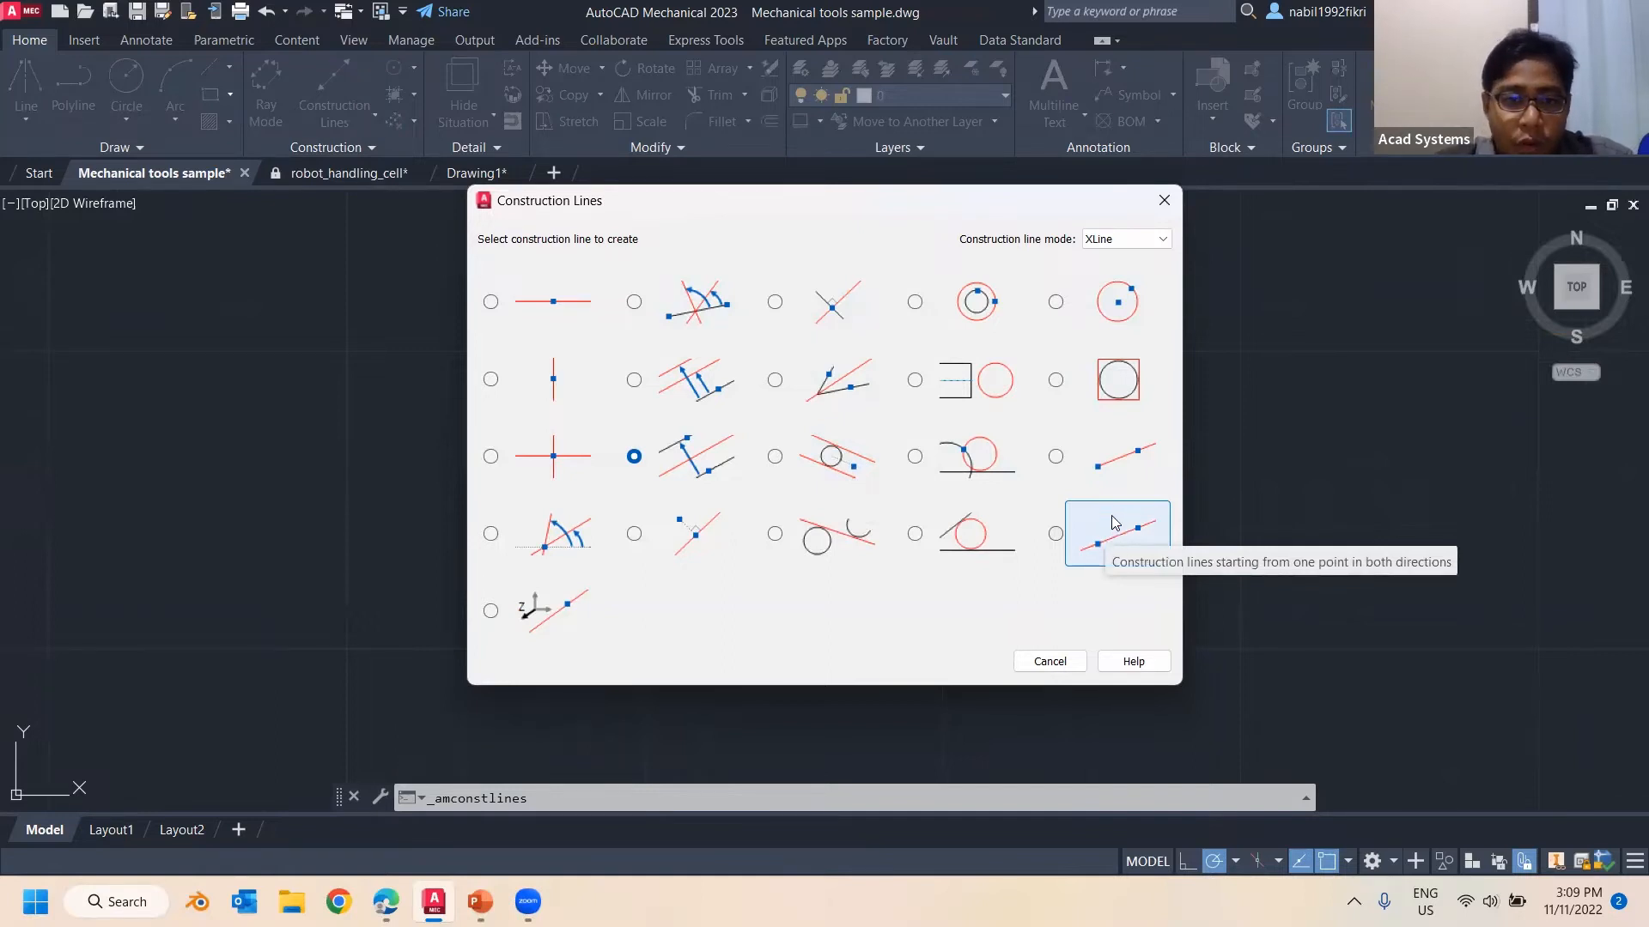
pyautogui.click(1127, 244)
pyautogui.click(1113, 266)
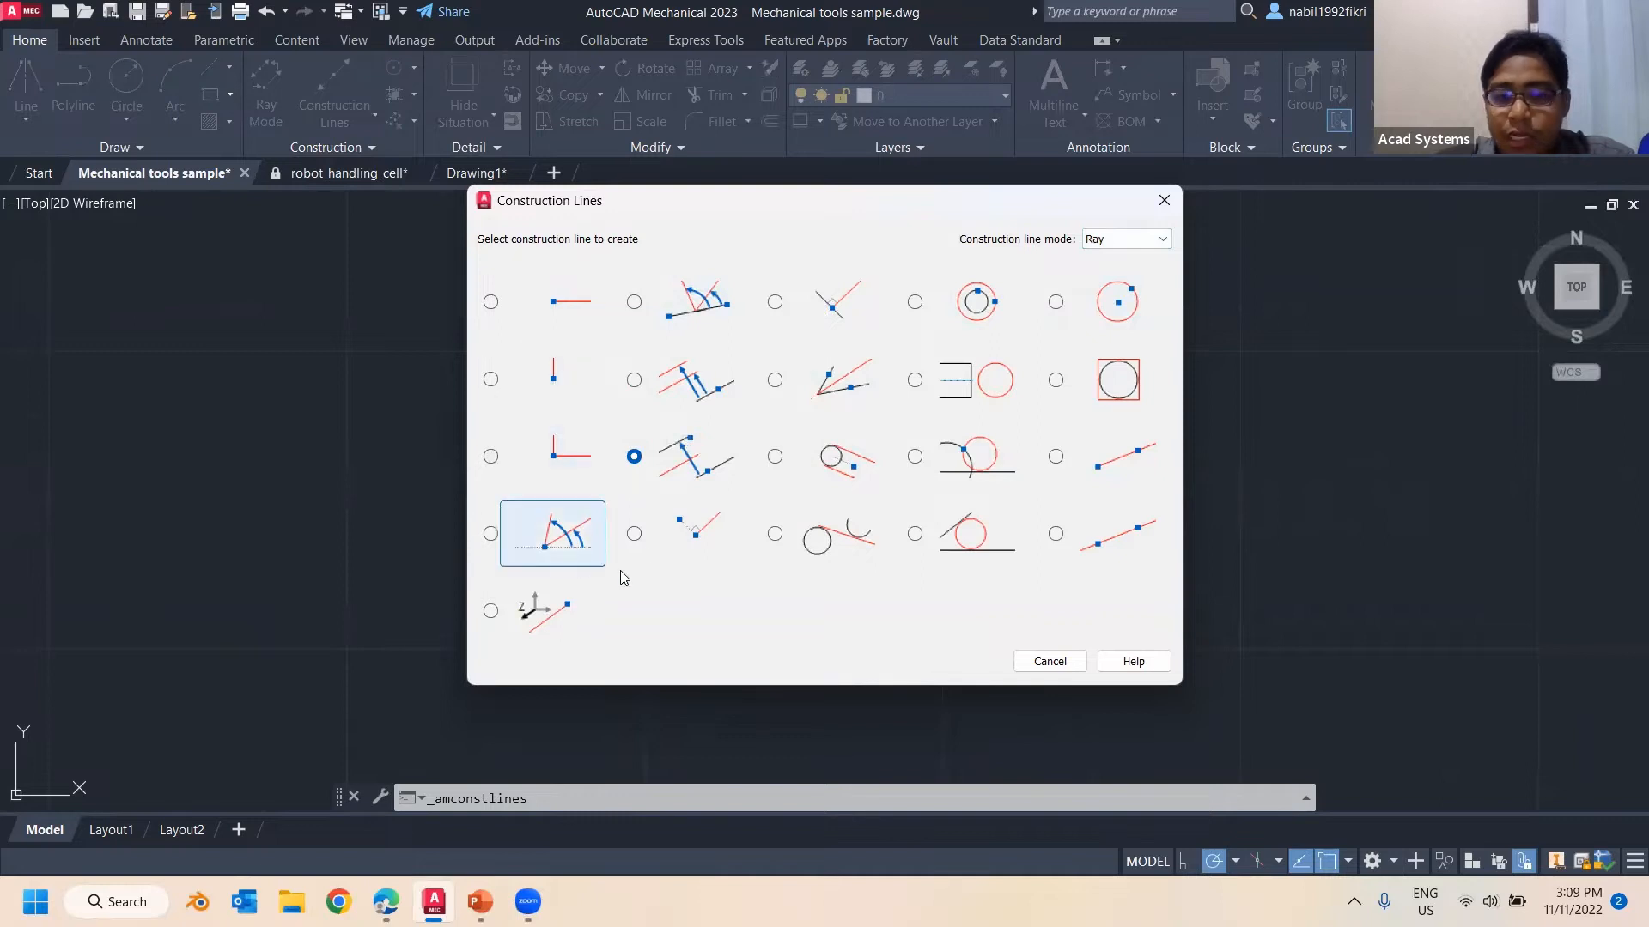
pyautogui.click(1122, 254)
pyautogui.click(1121, 261)
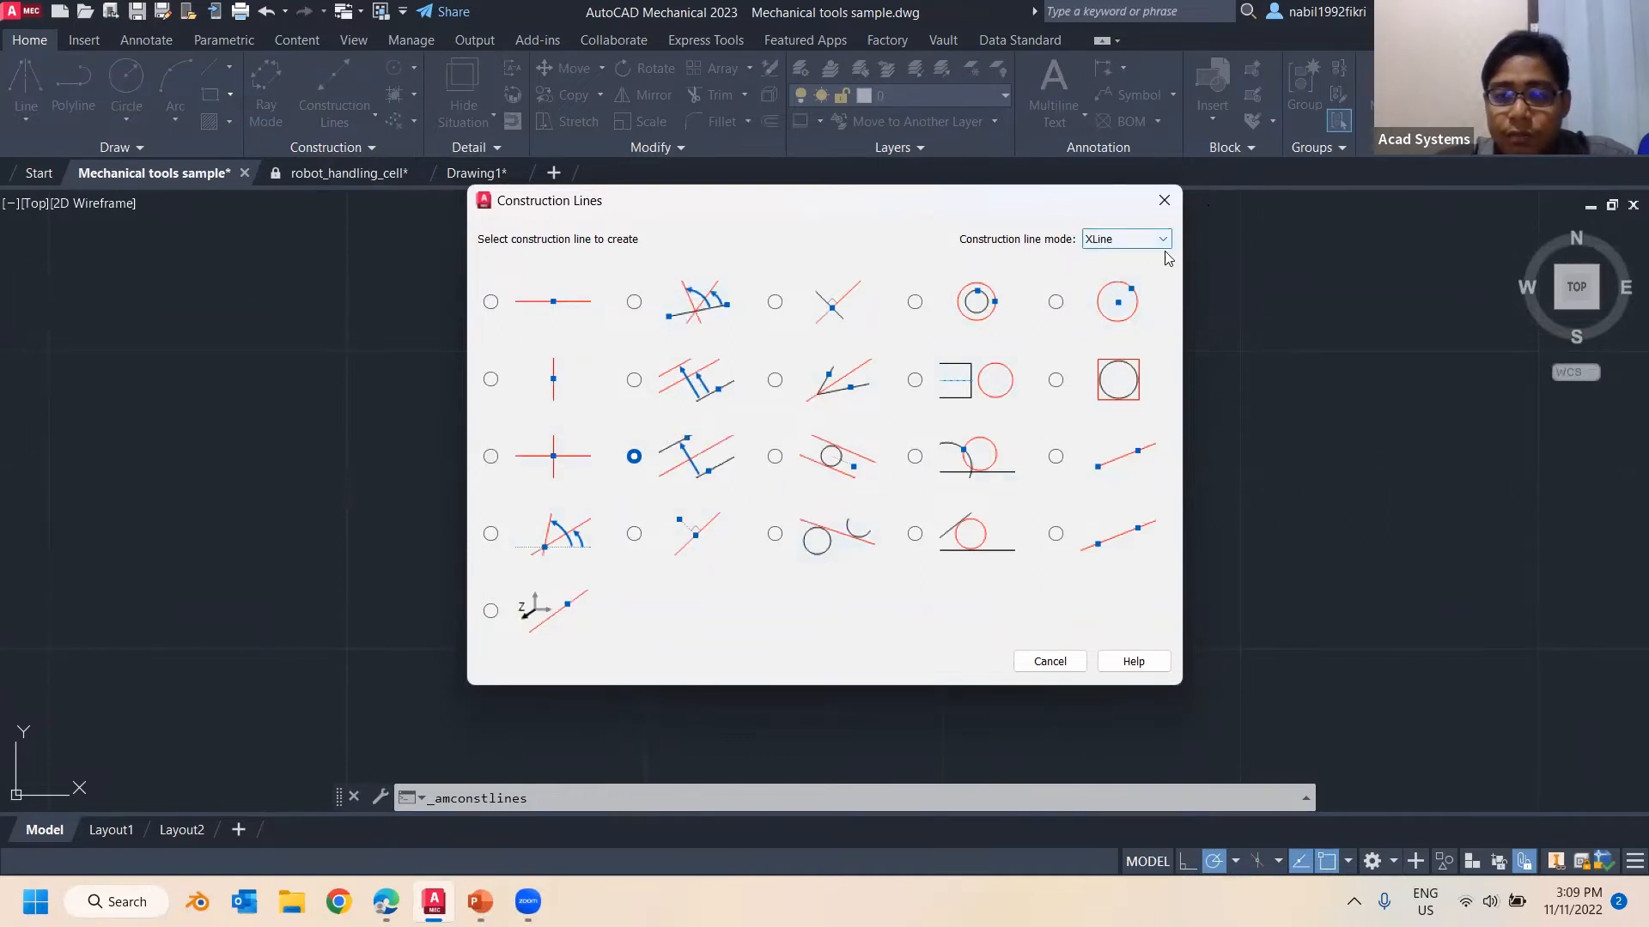
pyautogui.click(1164, 202)
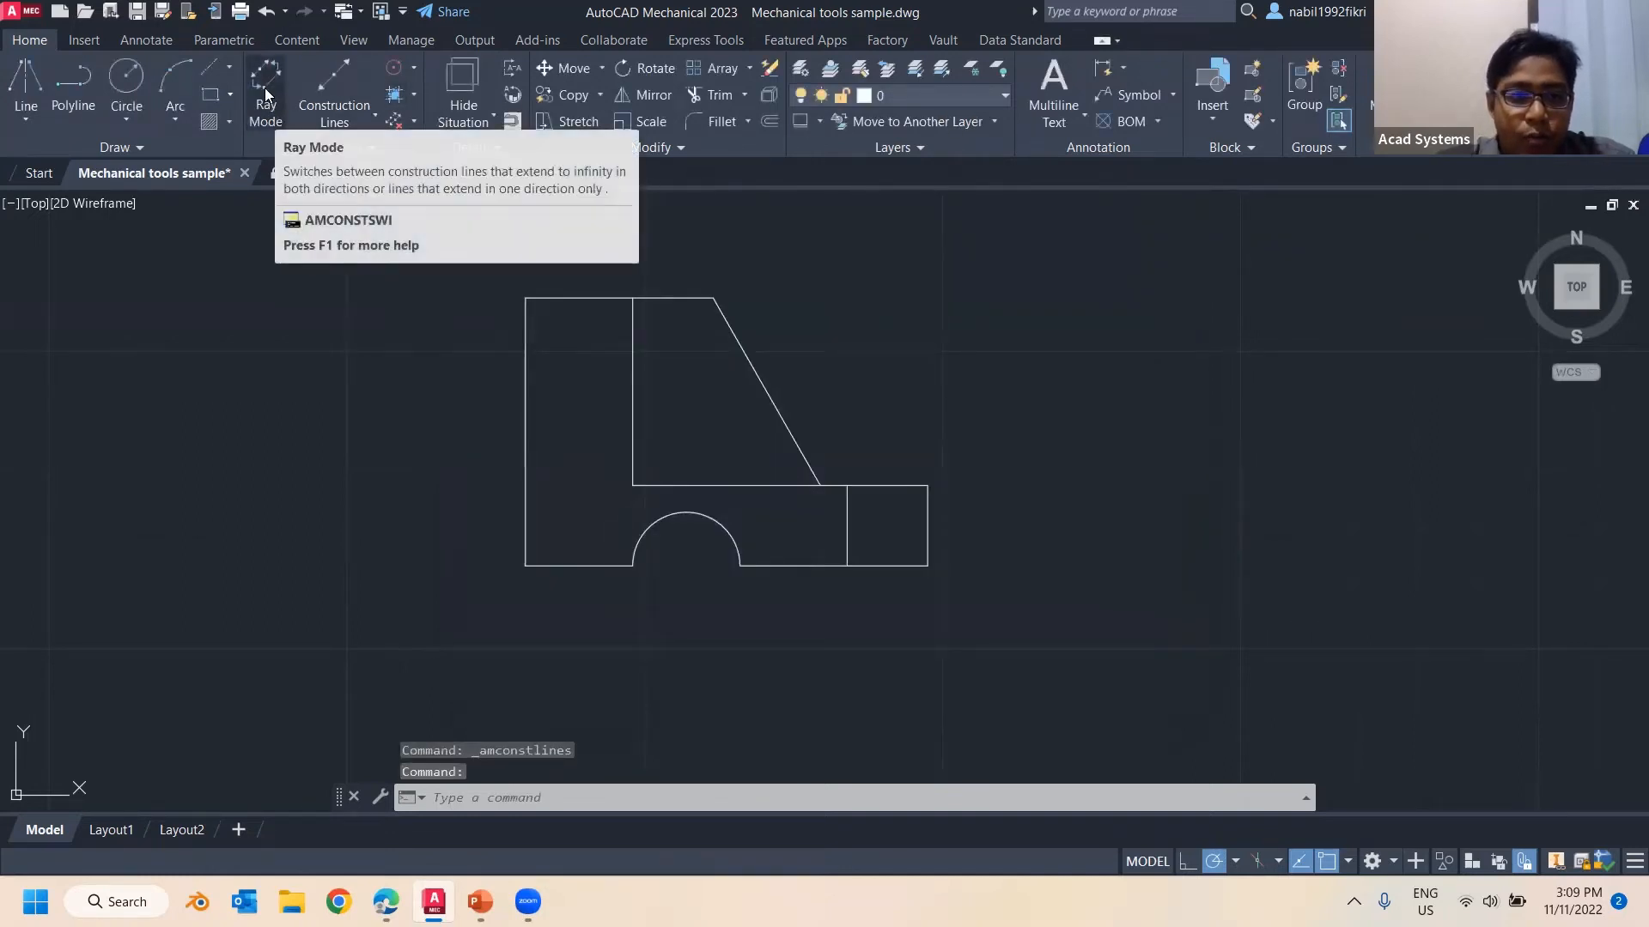
pyautogui.click(265, 90)
pyautogui.click(338, 121)
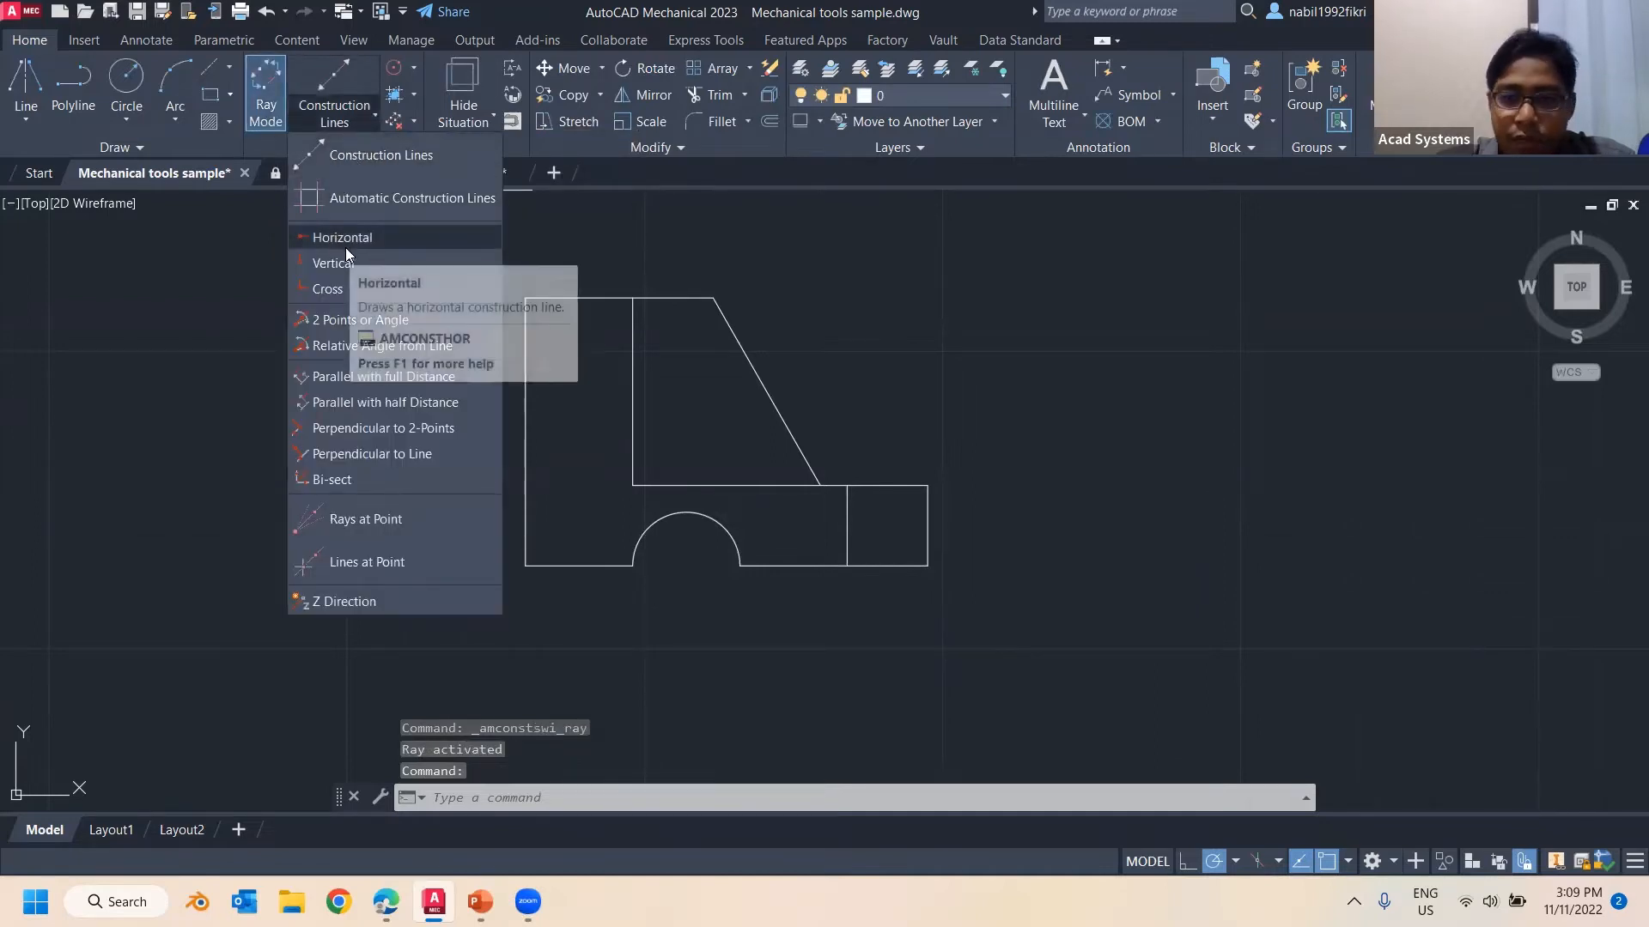
# Create automatic construction lines projecting only upward from the short horizontal edge at the copied front view's upper-left corner
pyautogui.click(345, 126)
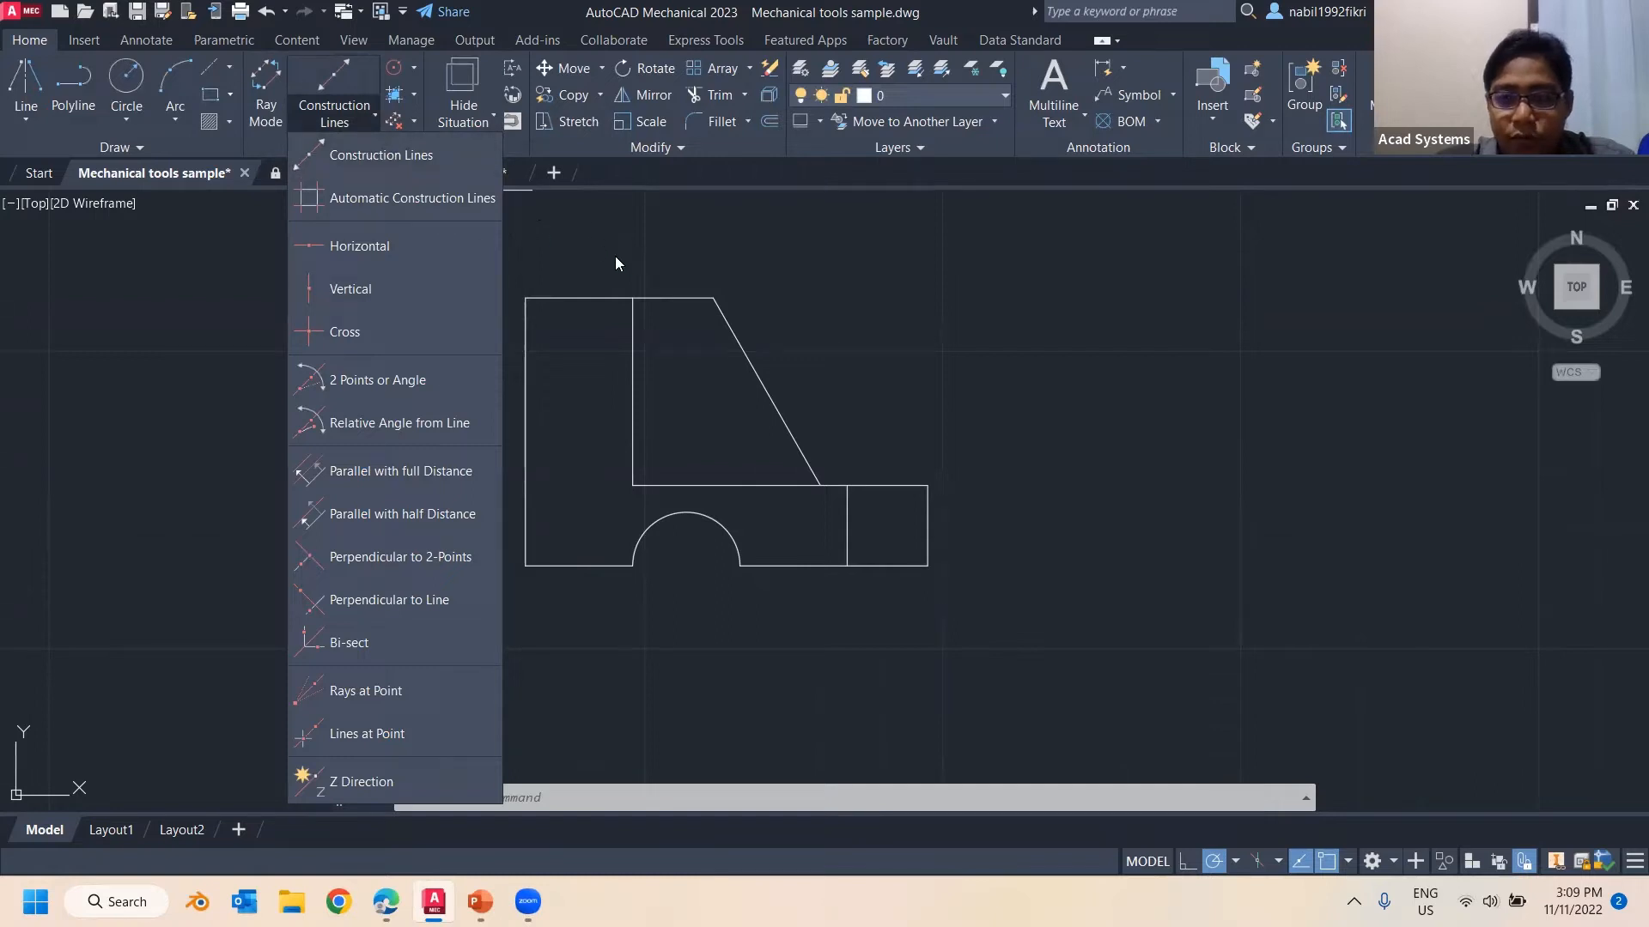
pyautogui.click(370, 202)
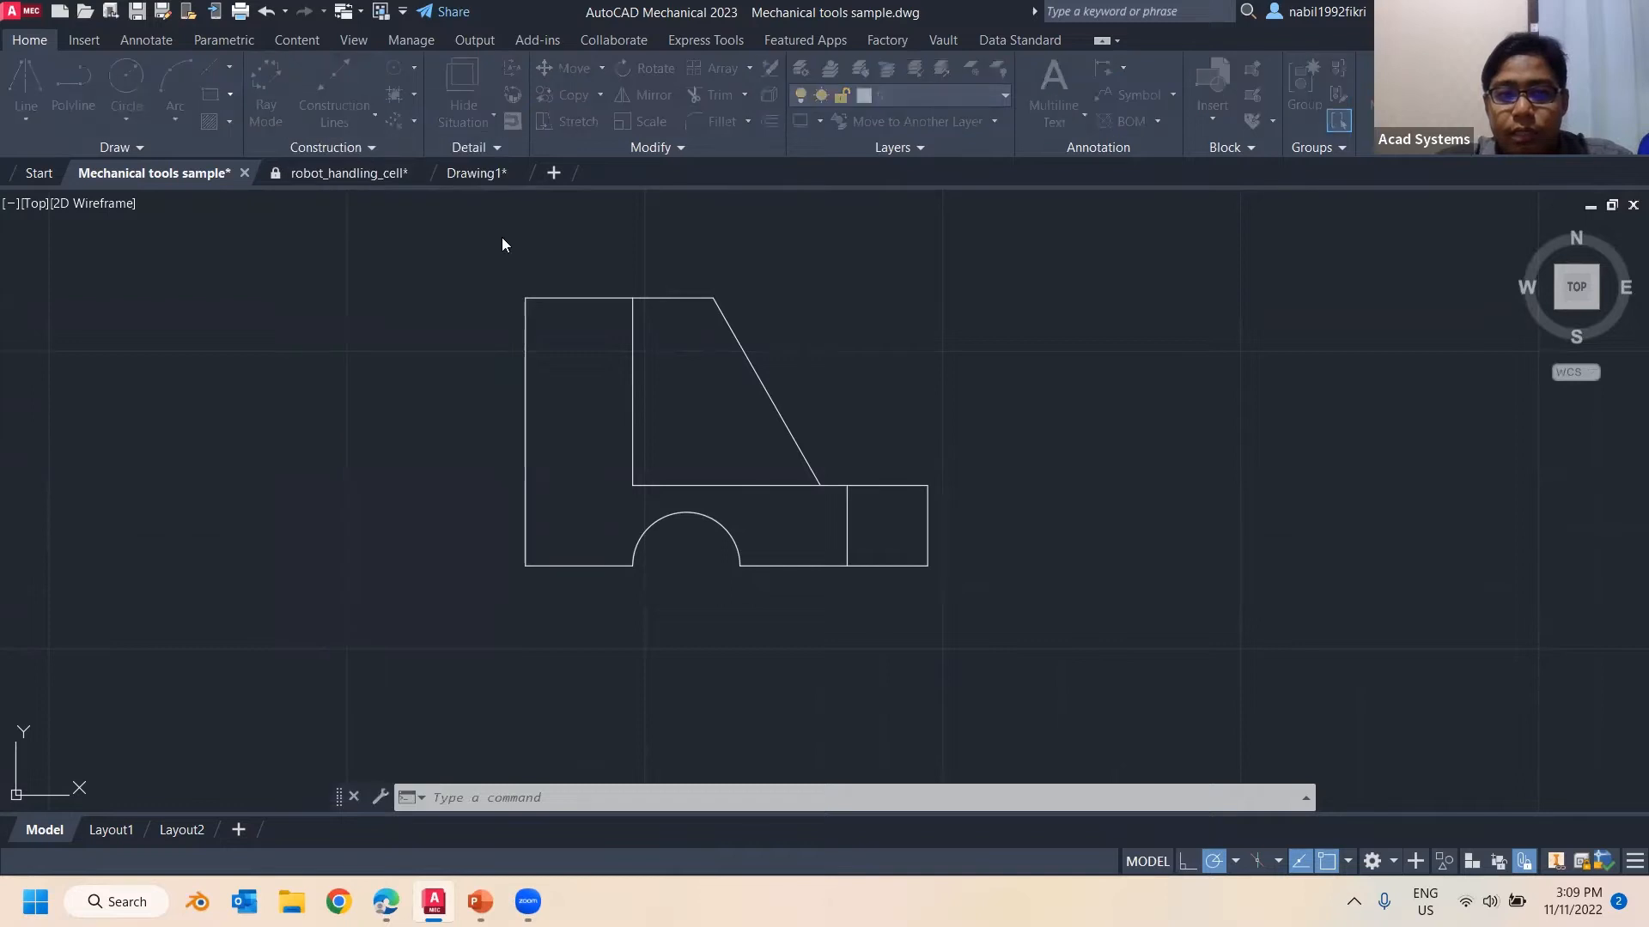
pyautogui.moveTo(743, 286); pyautogui.dragTo(181, 272)
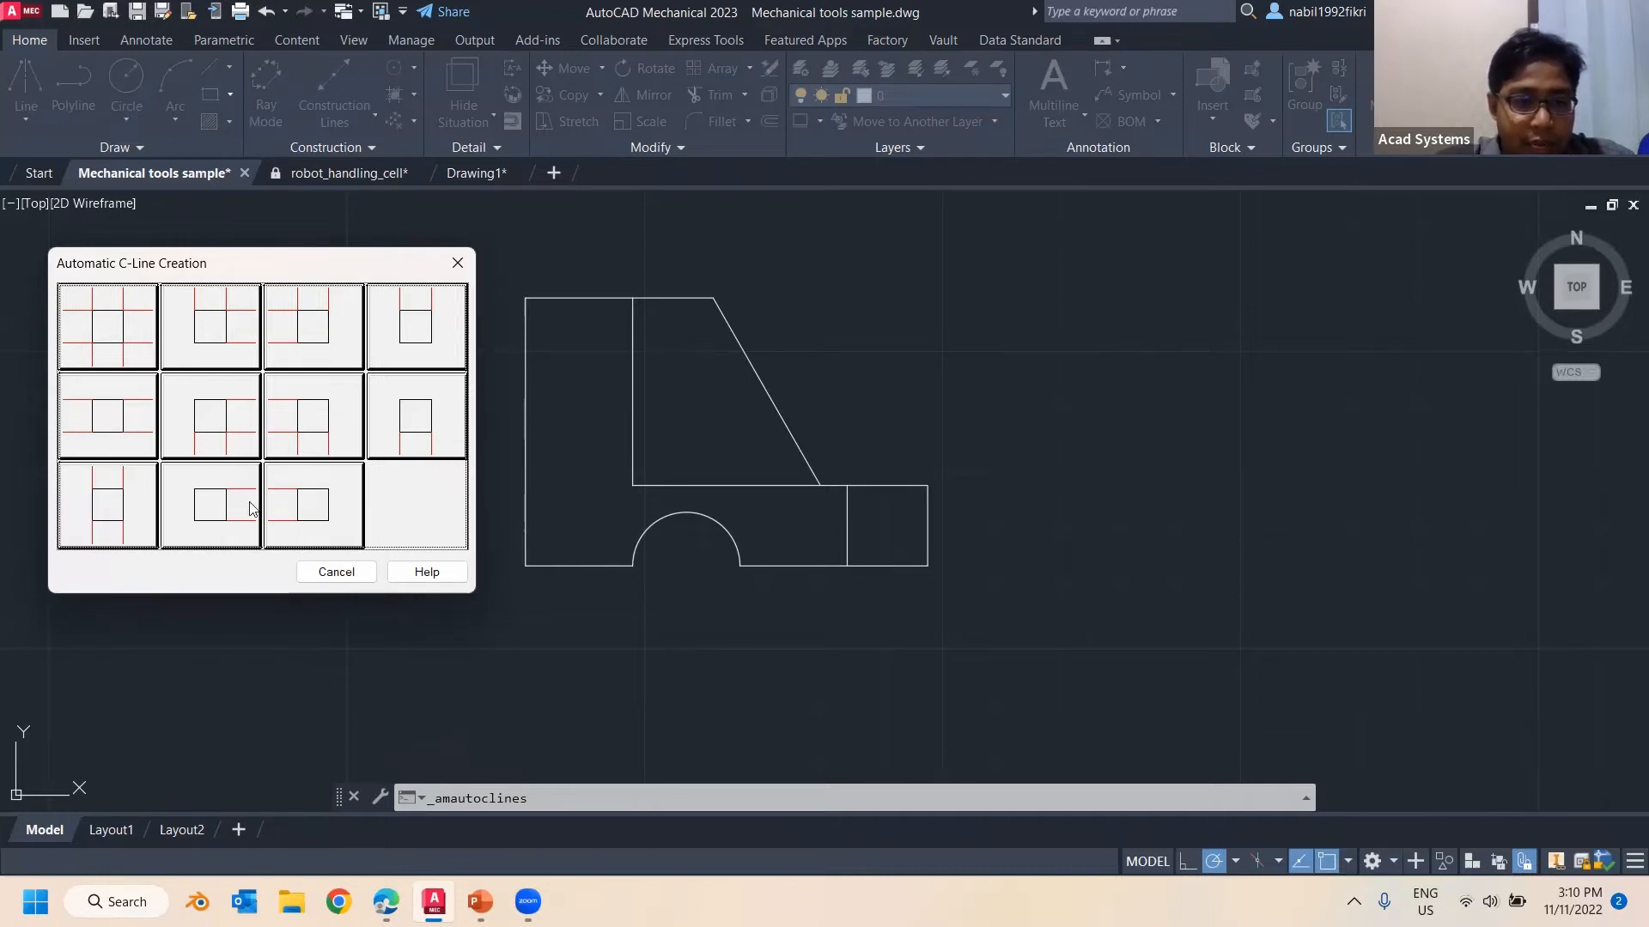
pyautogui.click(435, 321)
pyautogui.moveTo(478, 266); pyautogui.dragTo(667, 369)
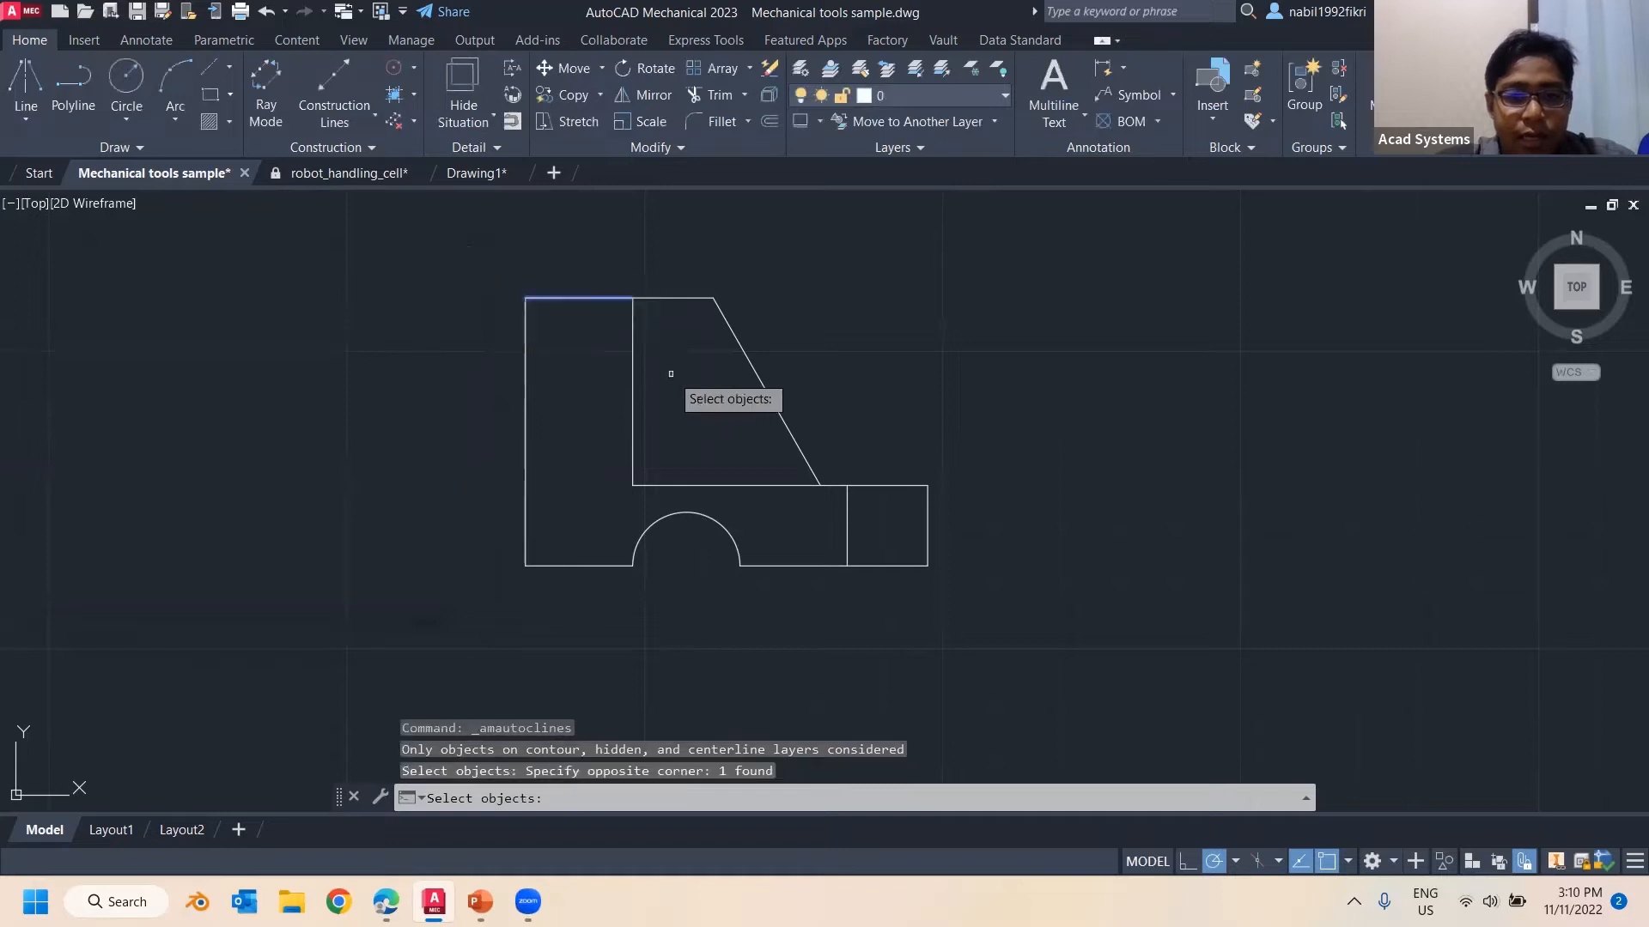
pyautogui.press('Return')
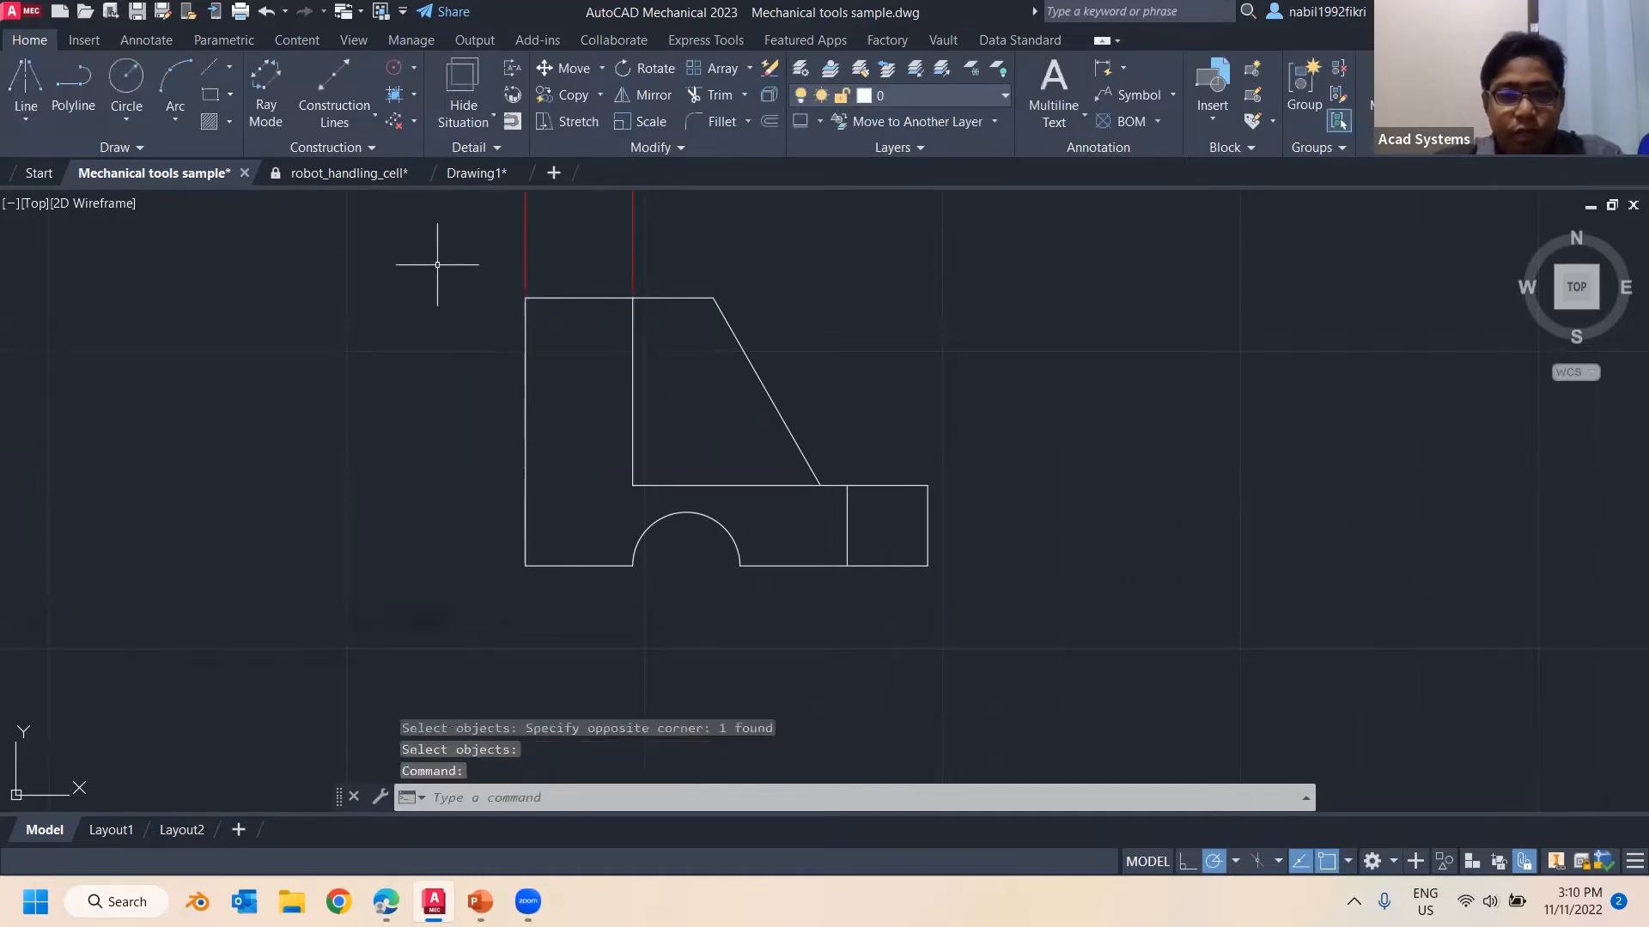
# Delete the two vertical automatic construction lines rising from the copied front view
pyautogui.scroll(-2, 464, 324)
pyautogui.moveTo(578, 356); pyautogui.dragTo(389, 324)
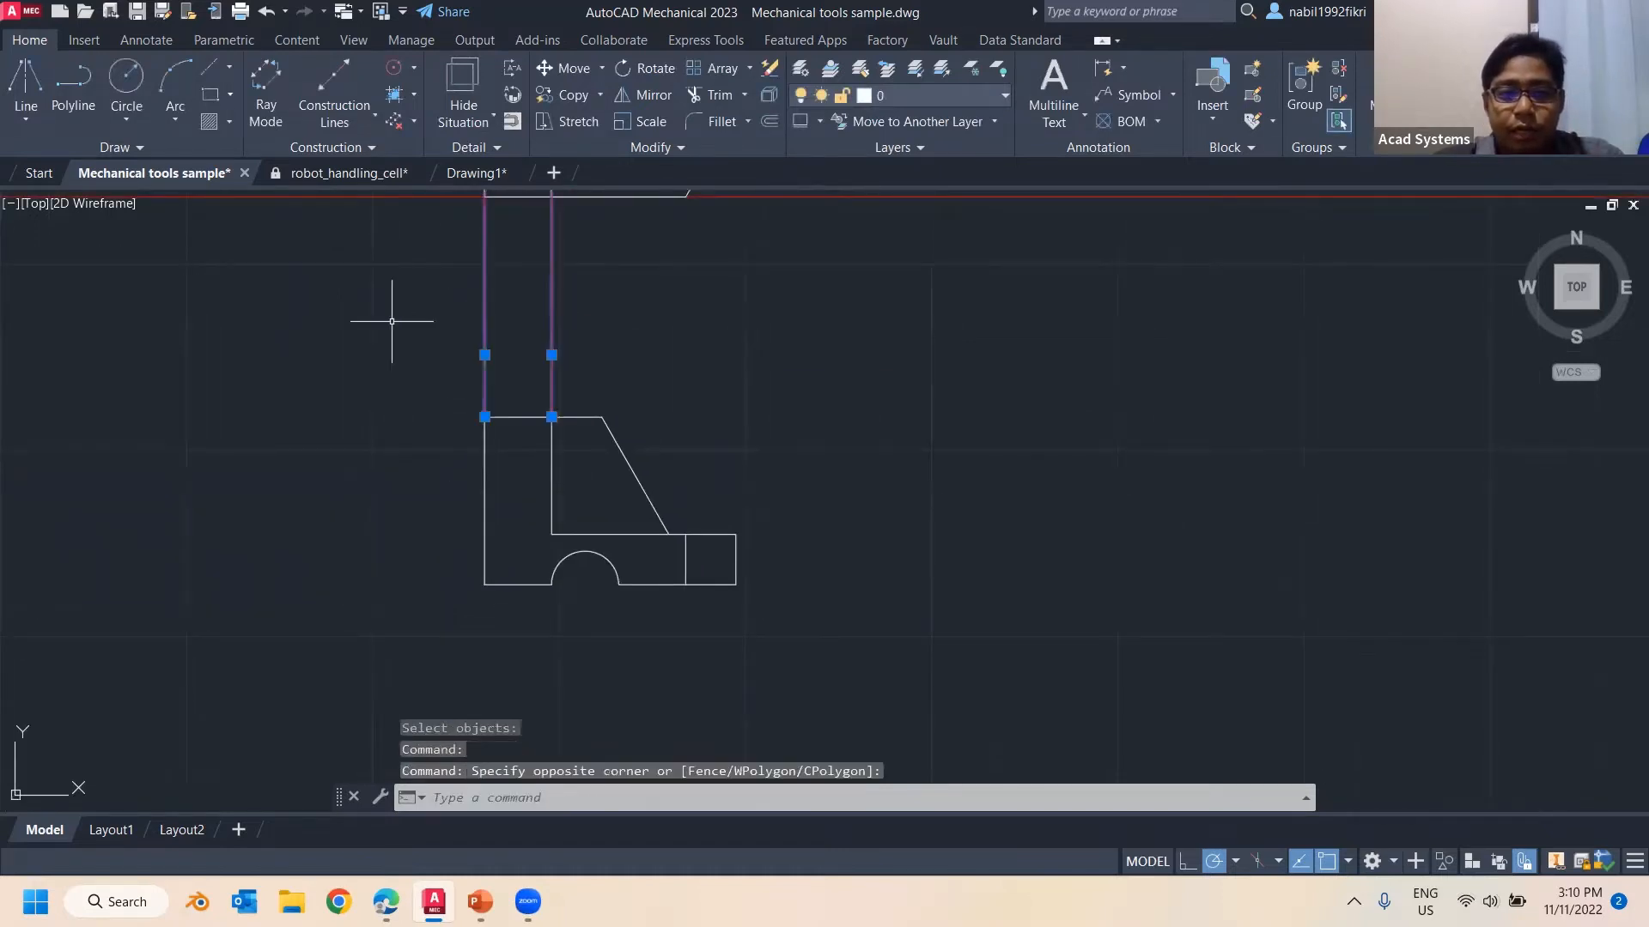
pyautogui.scroll(-3, 429, 378)
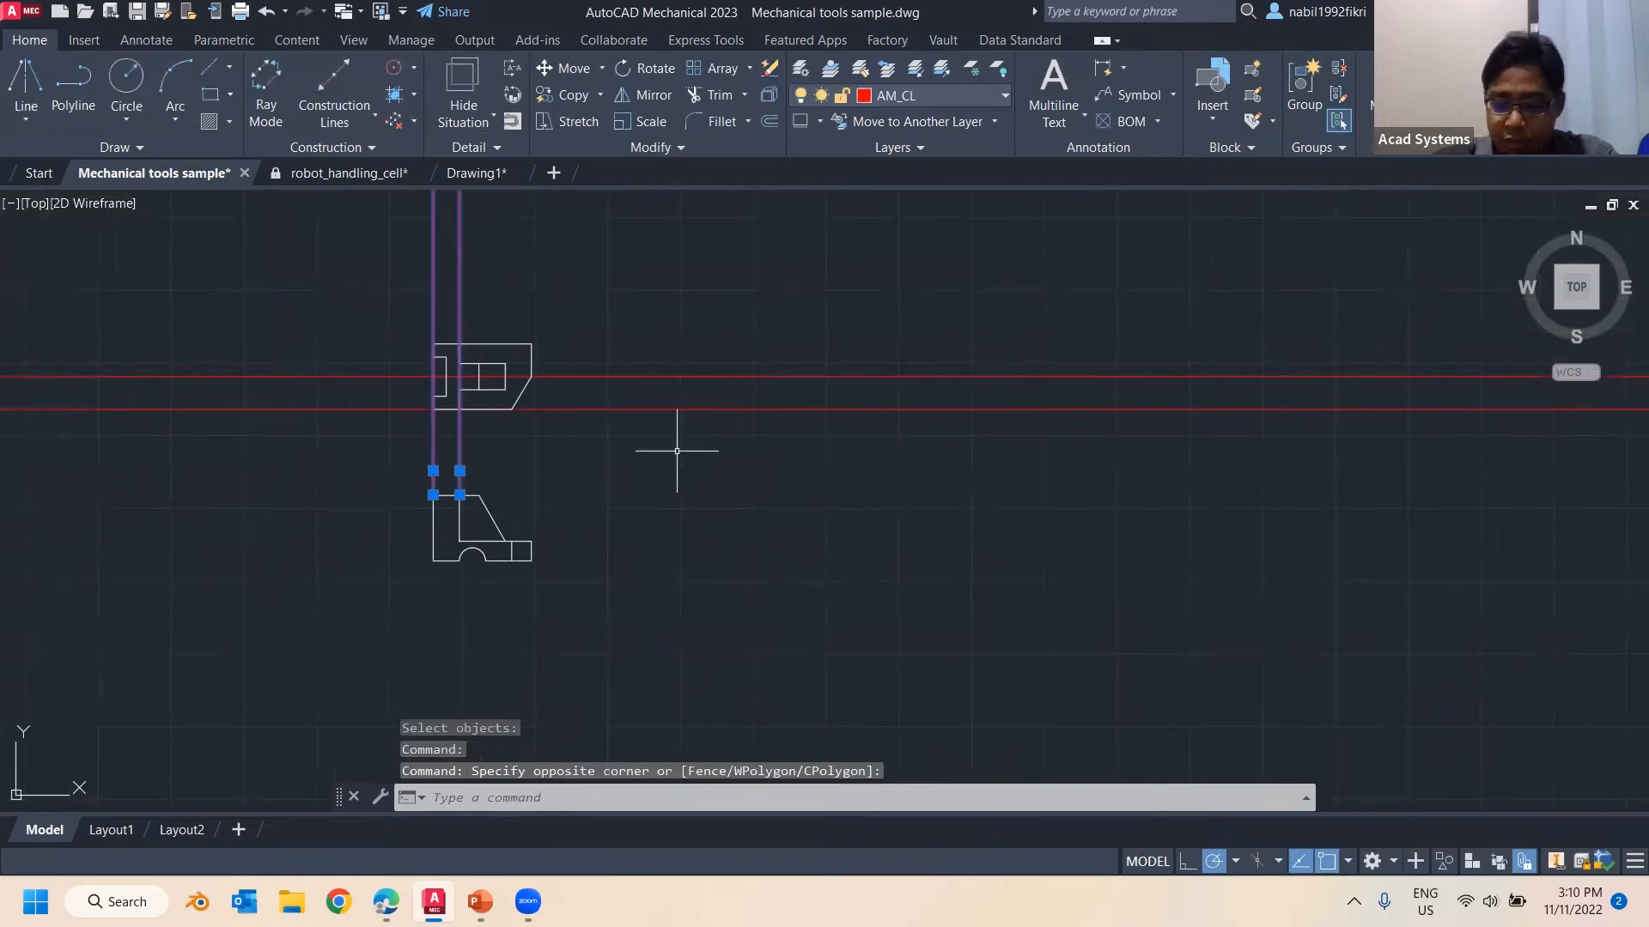
pyautogui.press('Delete')
# Delete the two horizontal construction lines running through the copied top view
pyautogui.moveTo(601, 429); pyautogui.dragTo(420, 330)
pyautogui.press('Escape')
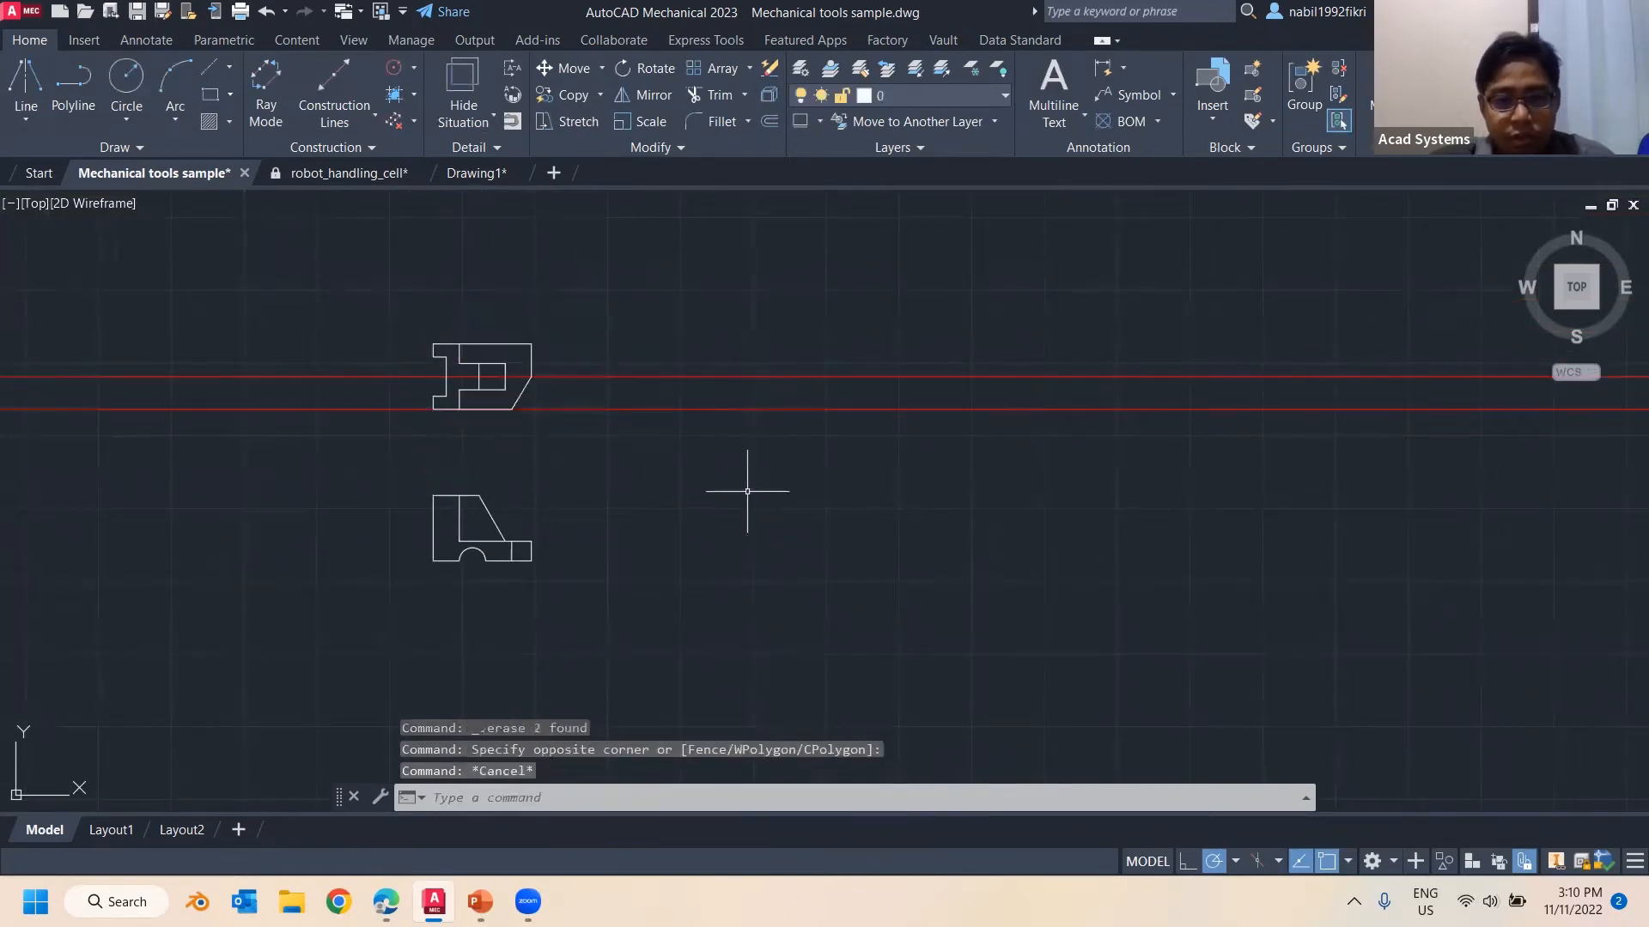
pyautogui.moveTo(747, 484); pyautogui.dragTo(682, 312)
pyautogui.press('Delete')
pyautogui.moveTo(553, 441); pyautogui.dragTo(548, 370, button='middle')
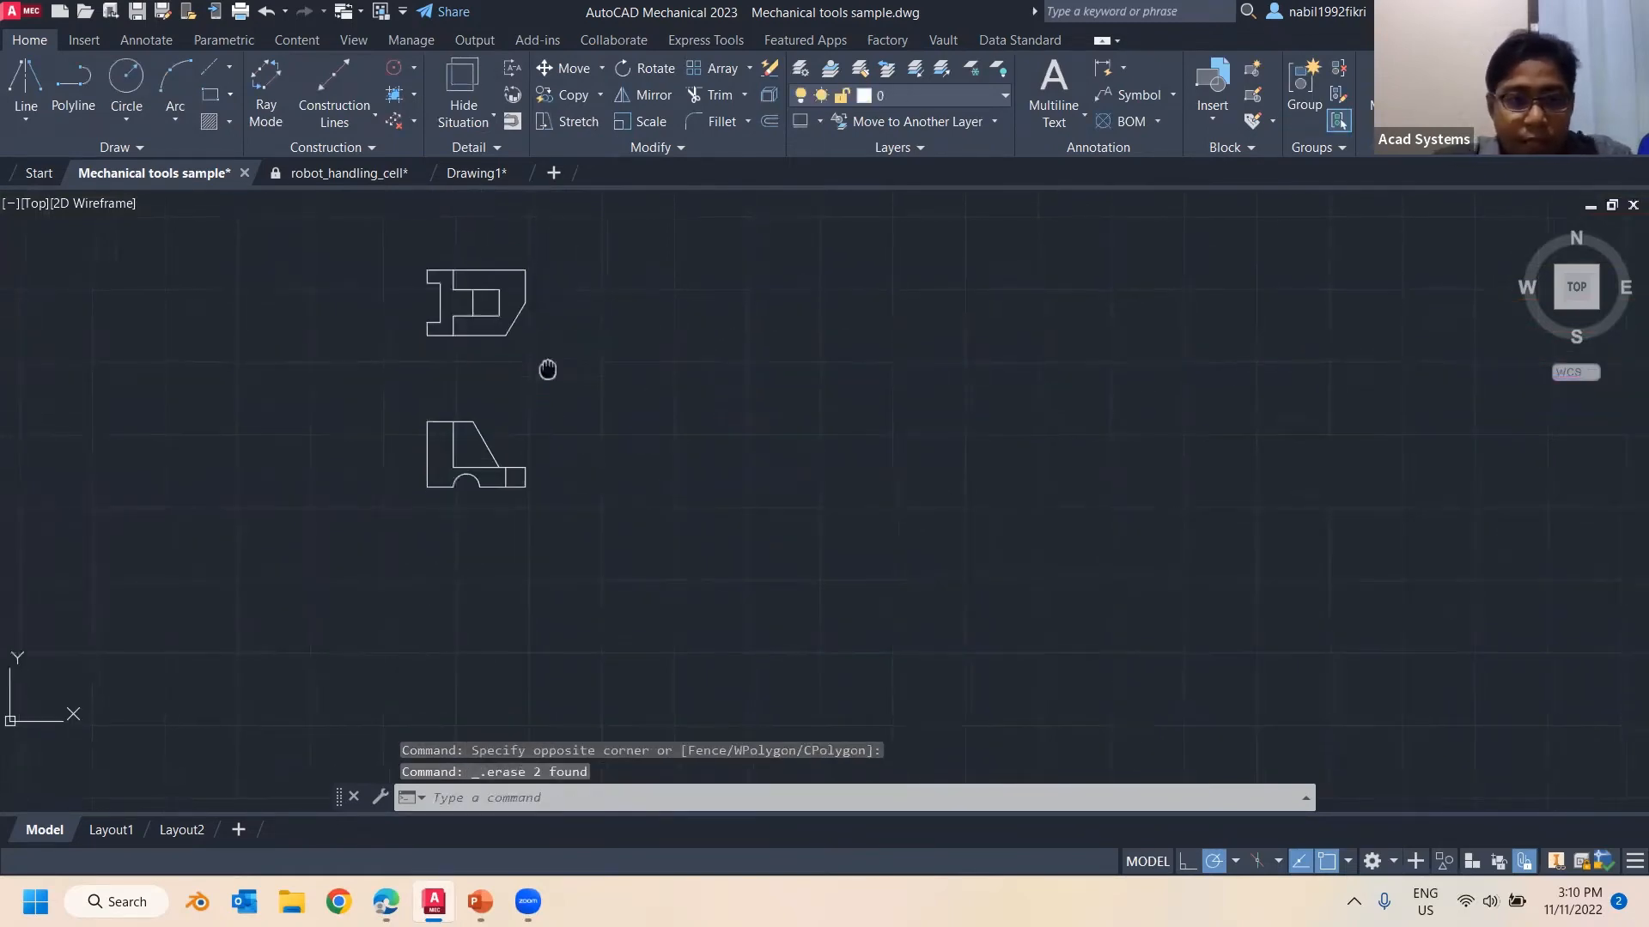
# Create automatic construction lines projecting upward and rightward from the whole copied front view
pyautogui.click(339, 123)
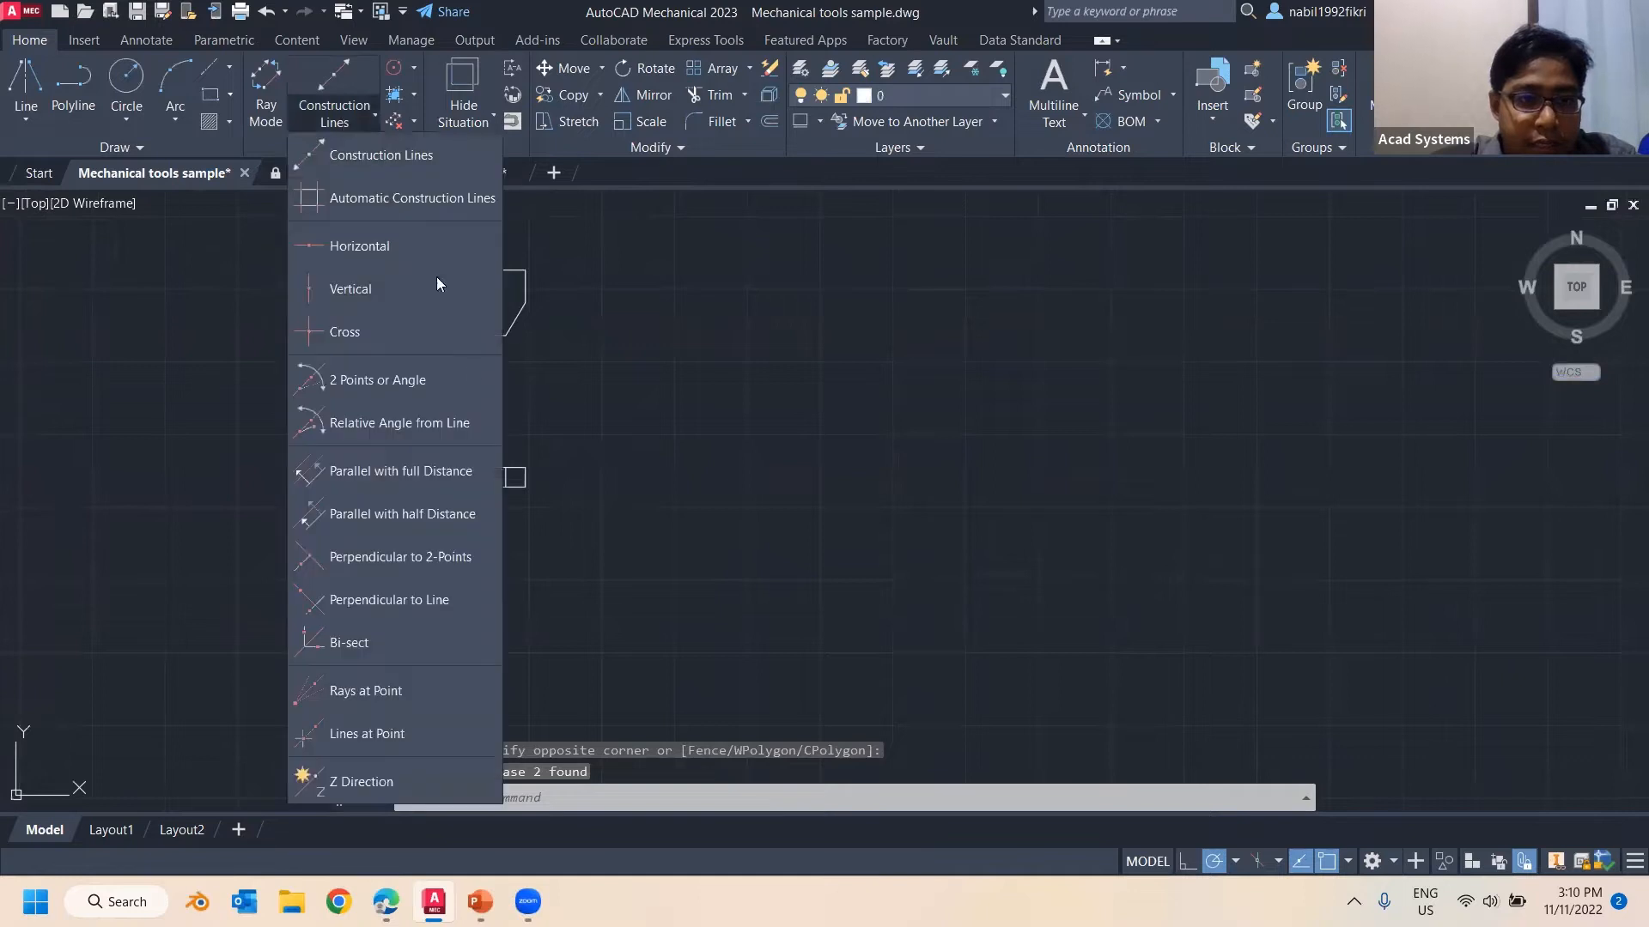
pyautogui.click(407, 202)
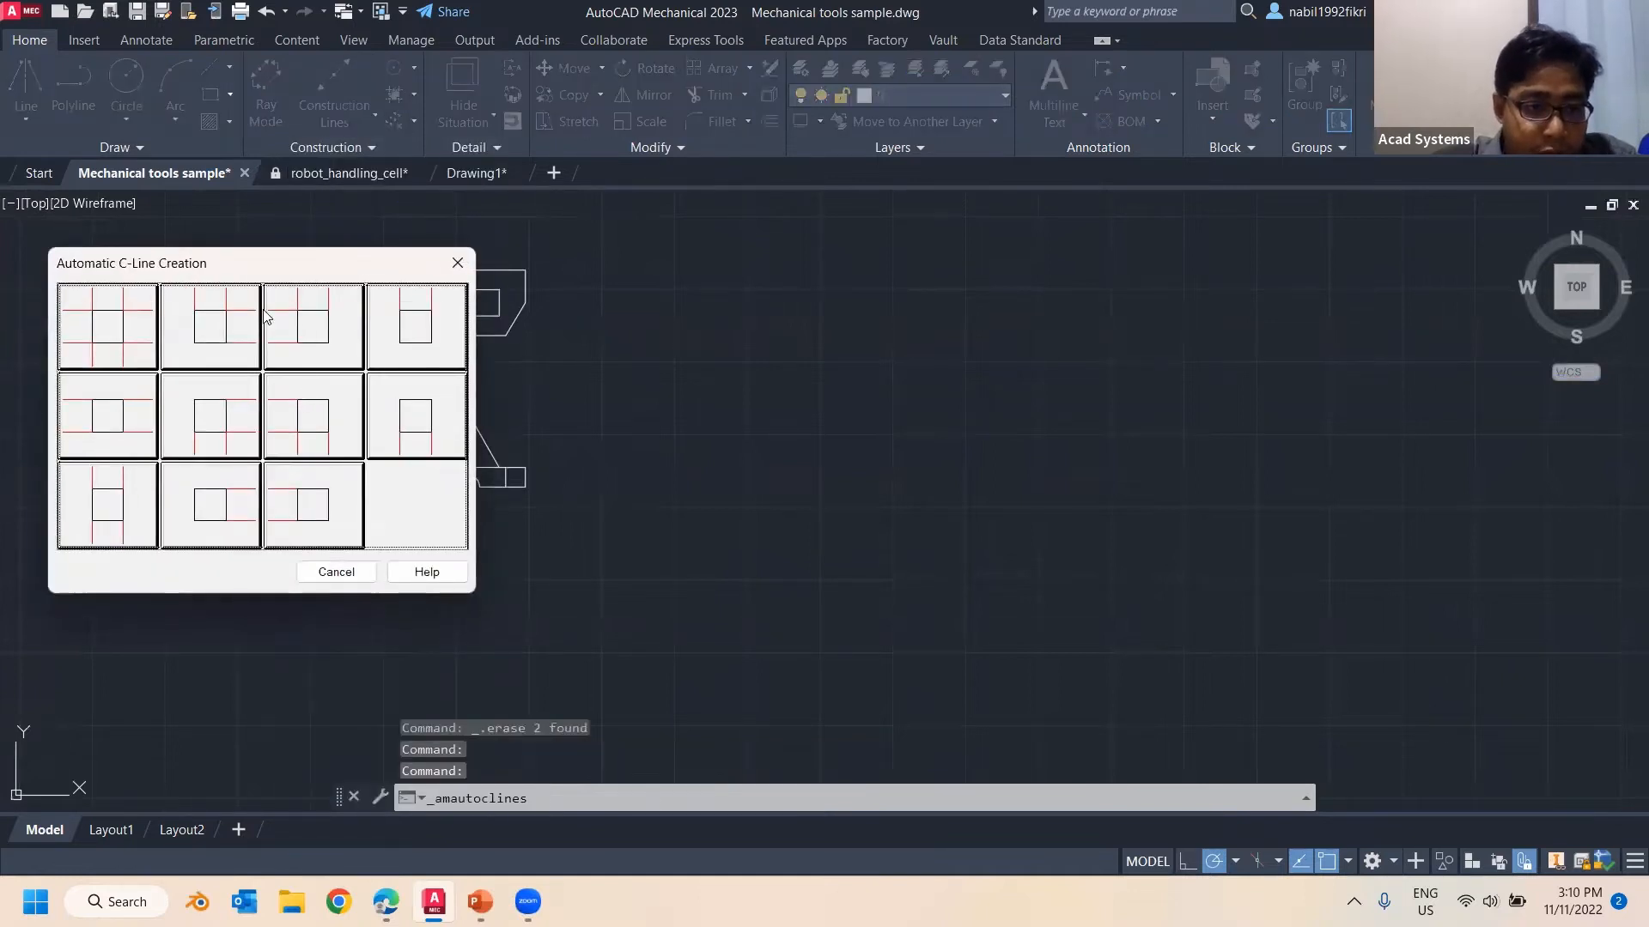
pyautogui.click(230, 326)
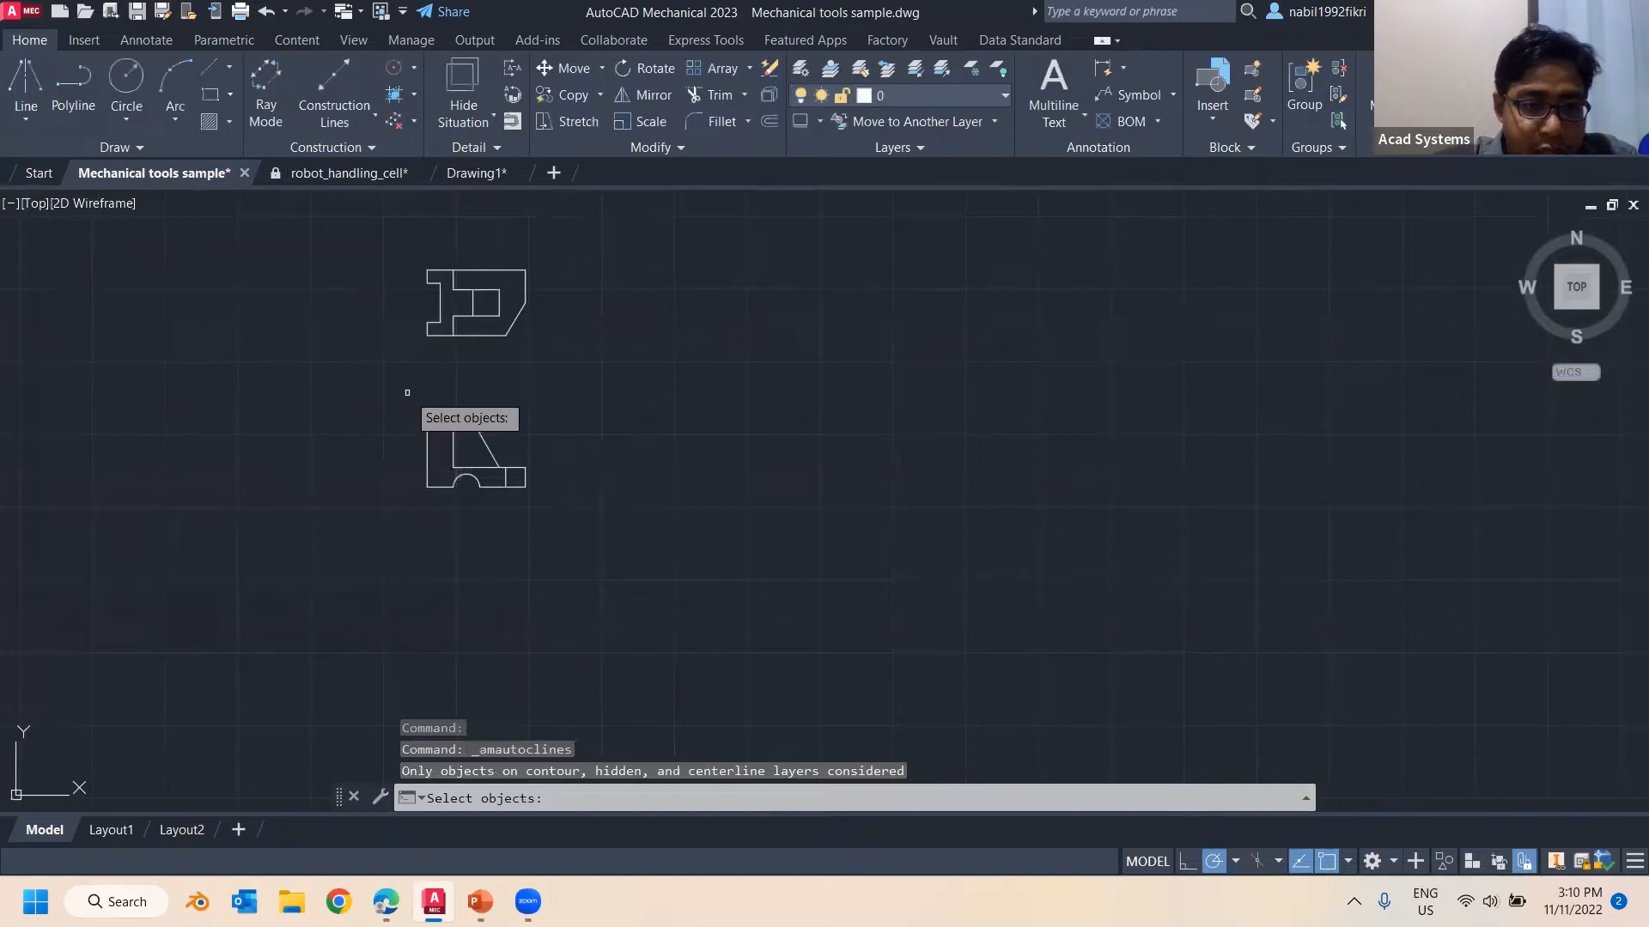
pyautogui.click(407, 393)
pyautogui.click(587, 560)
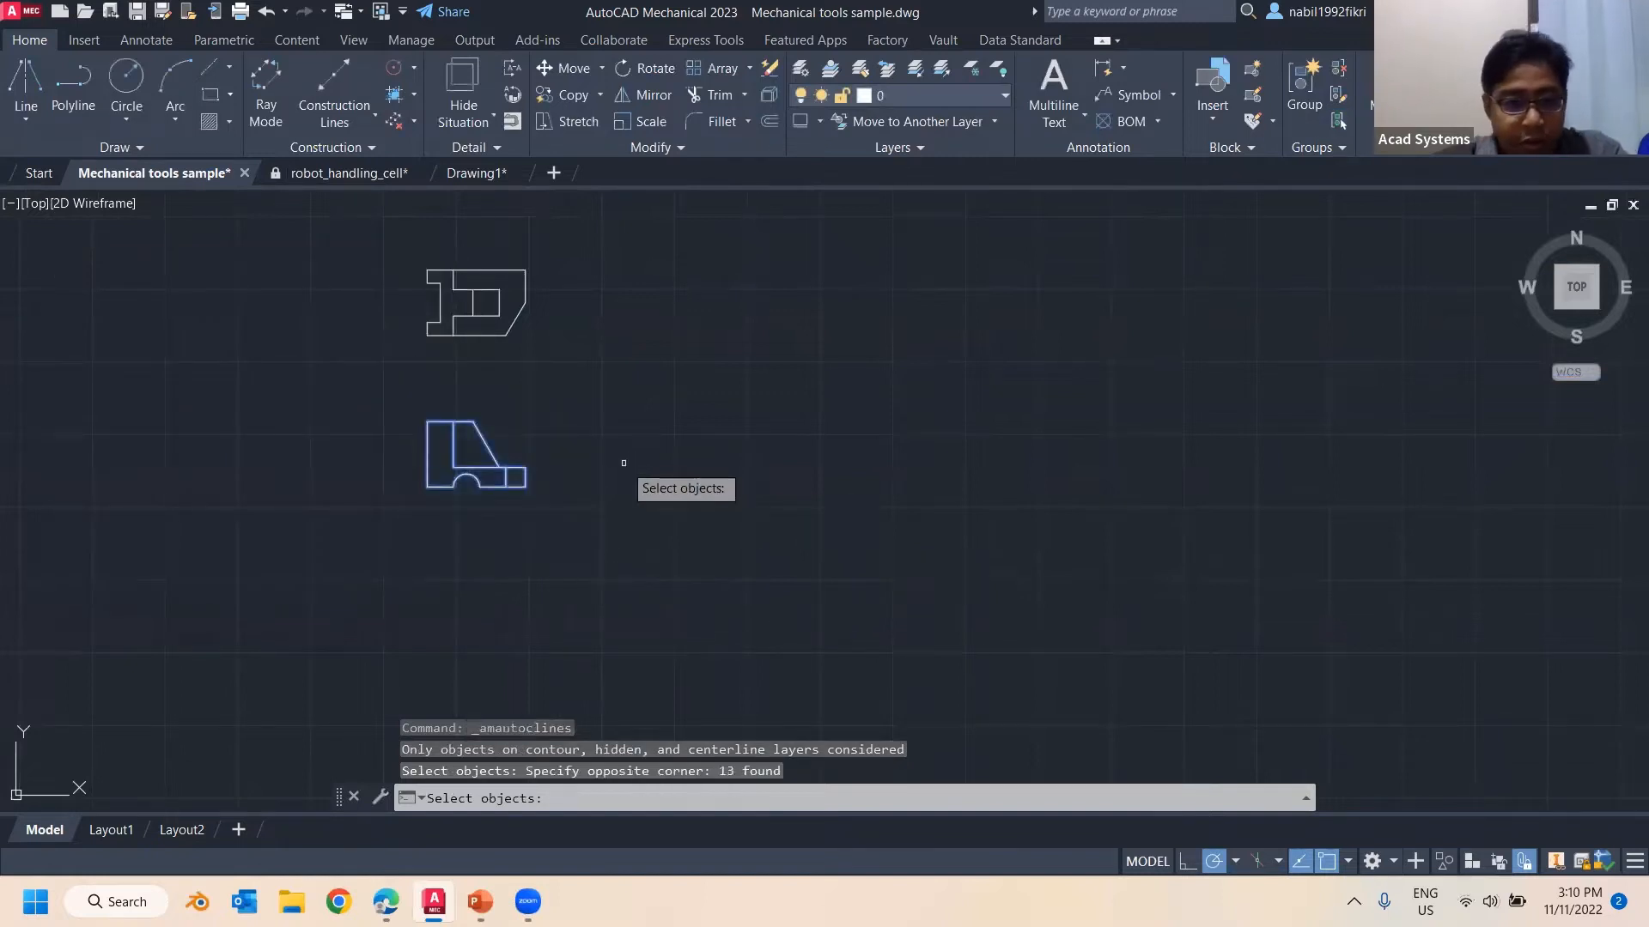
pyautogui.press('Return')
pyautogui.moveTo(428, 454); pyautogui.dragTo(425, 589, button='middle')
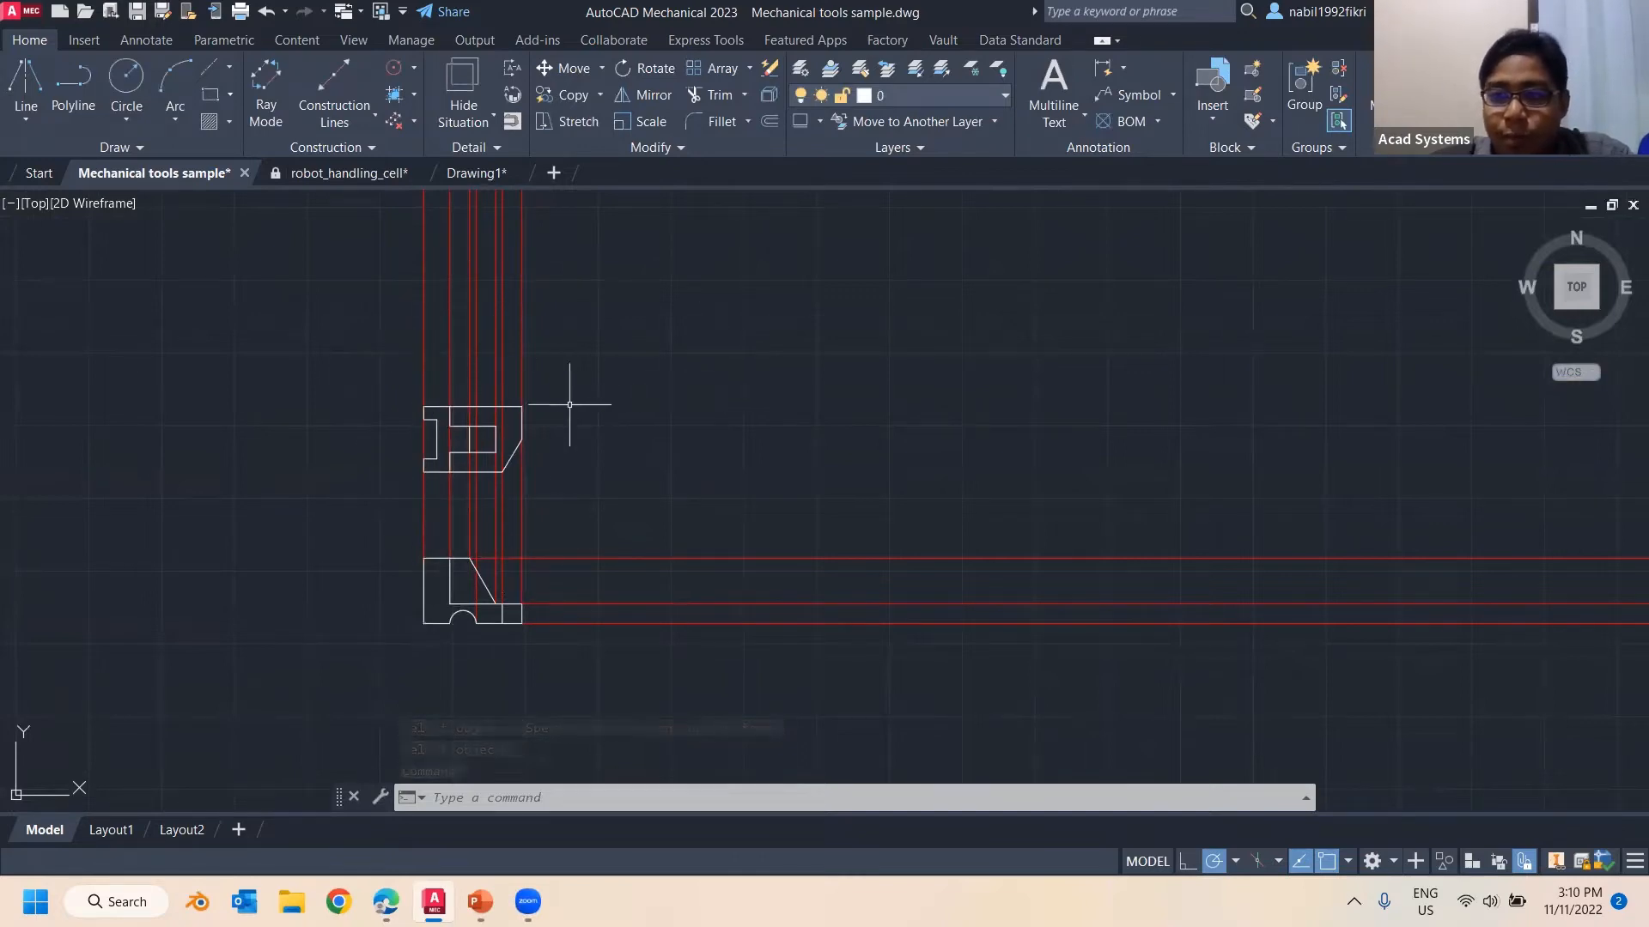
pyautogui.scroll(1, 331, 378)
pyautogui.scroll(2, 578, 342)
pyautogui.scroll(2, 504, 313)
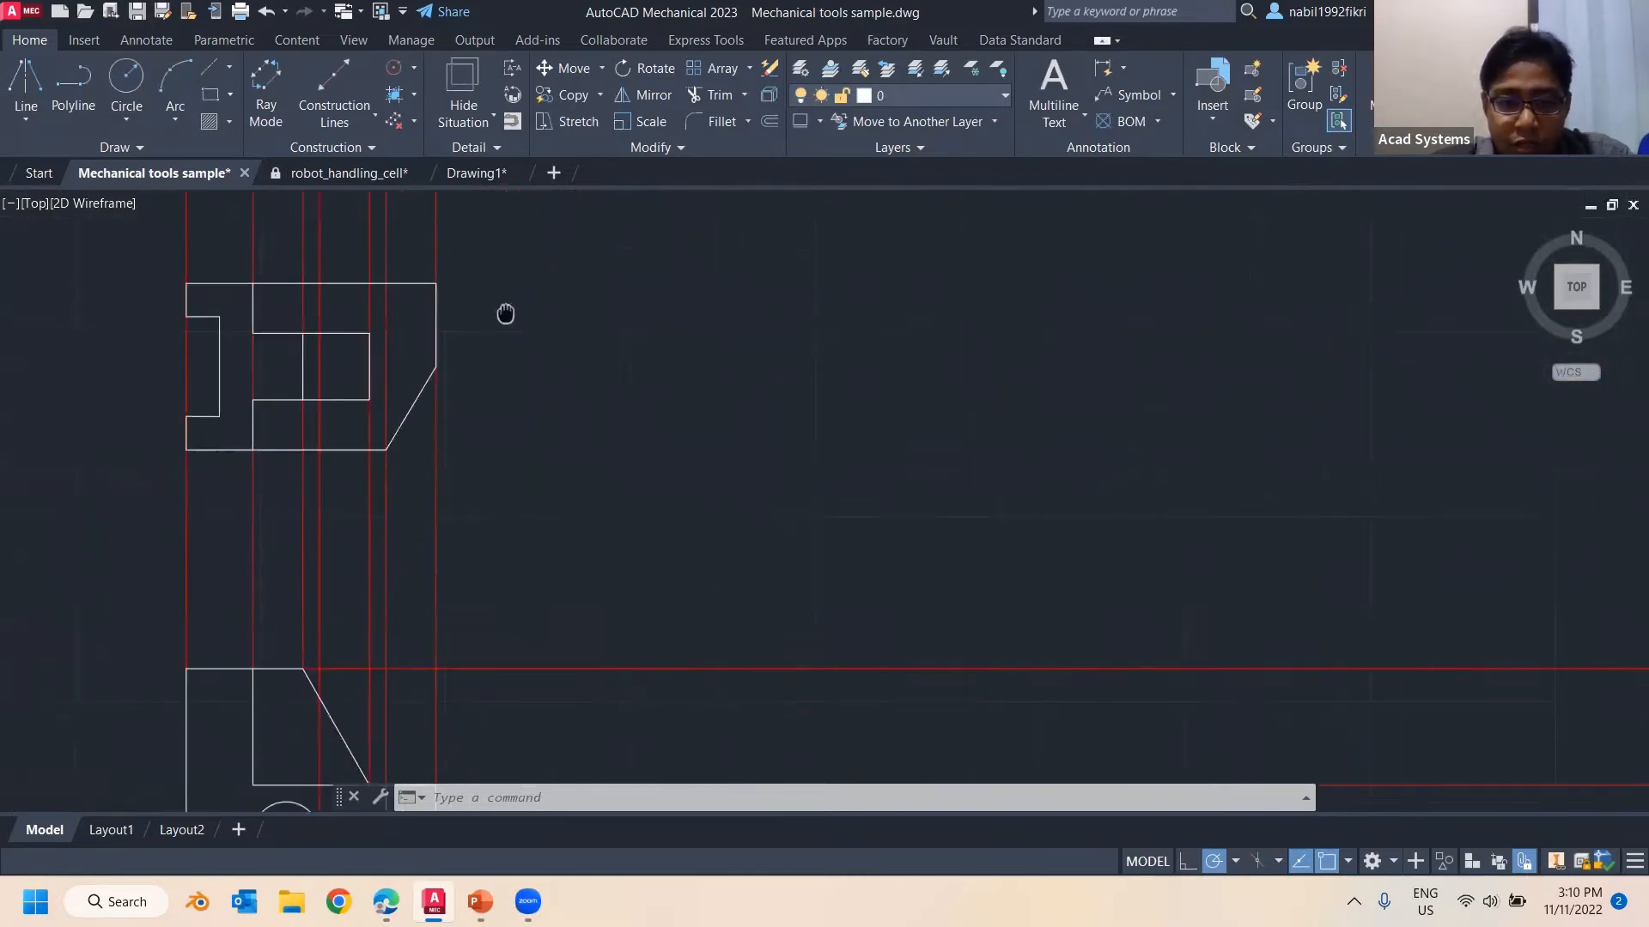
pyautogui.scroll(-2, 412, 357)
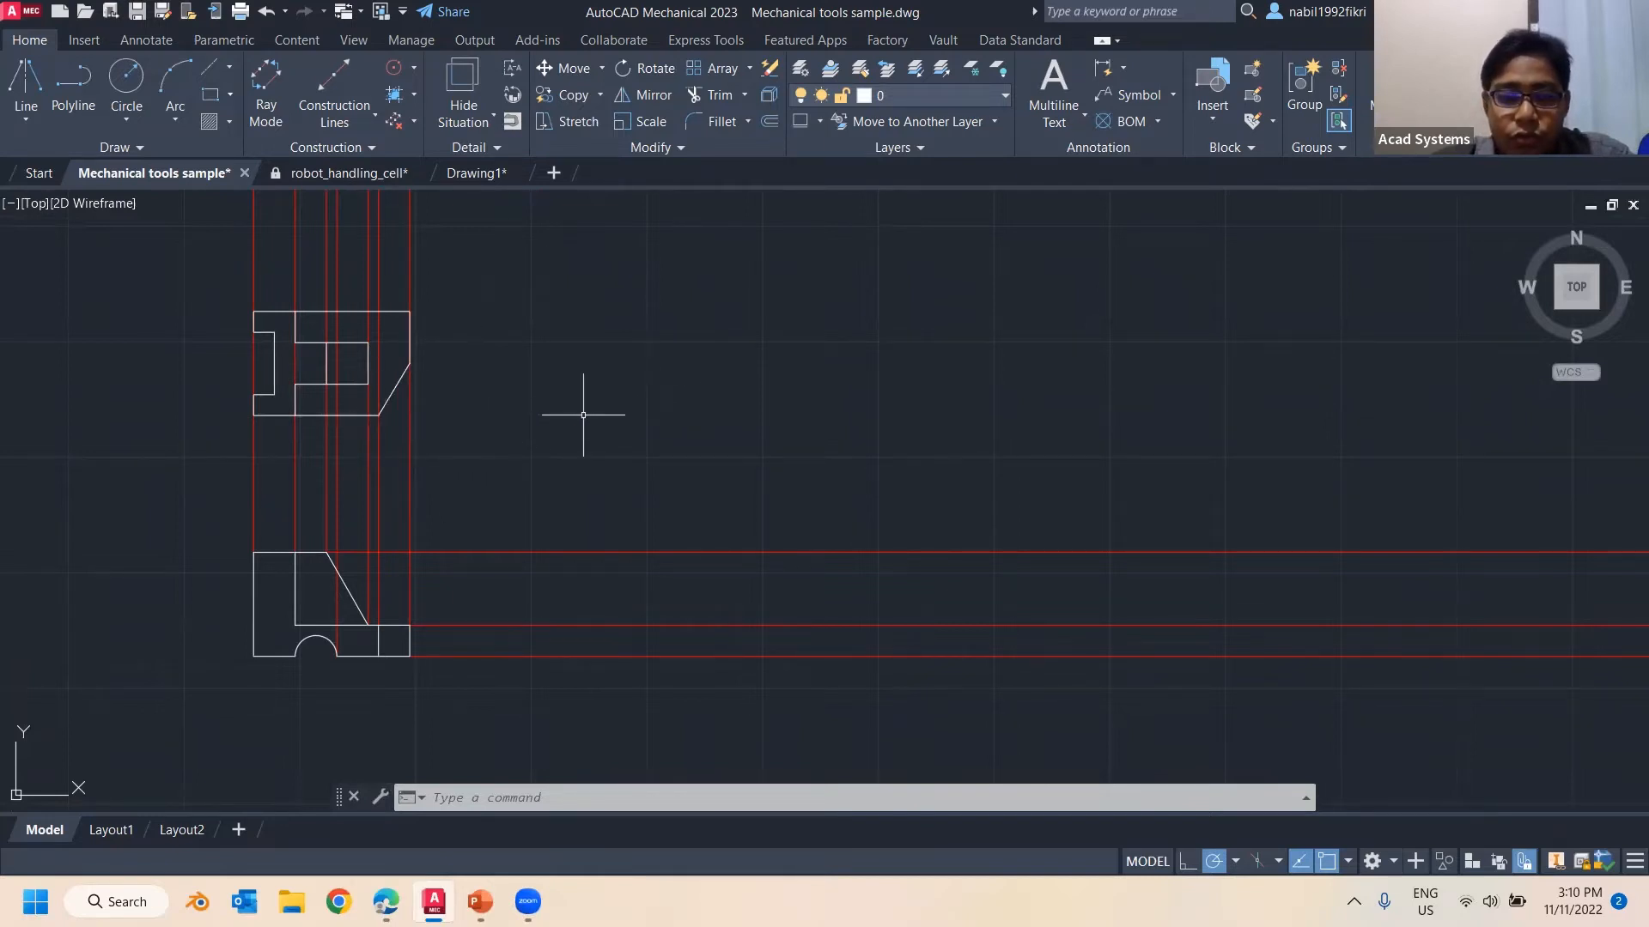
# Turn on the projection crosshairs, placing the origin just right of and between the two views, with the diagonal running up to the right
pyautogui.click(339, 147)
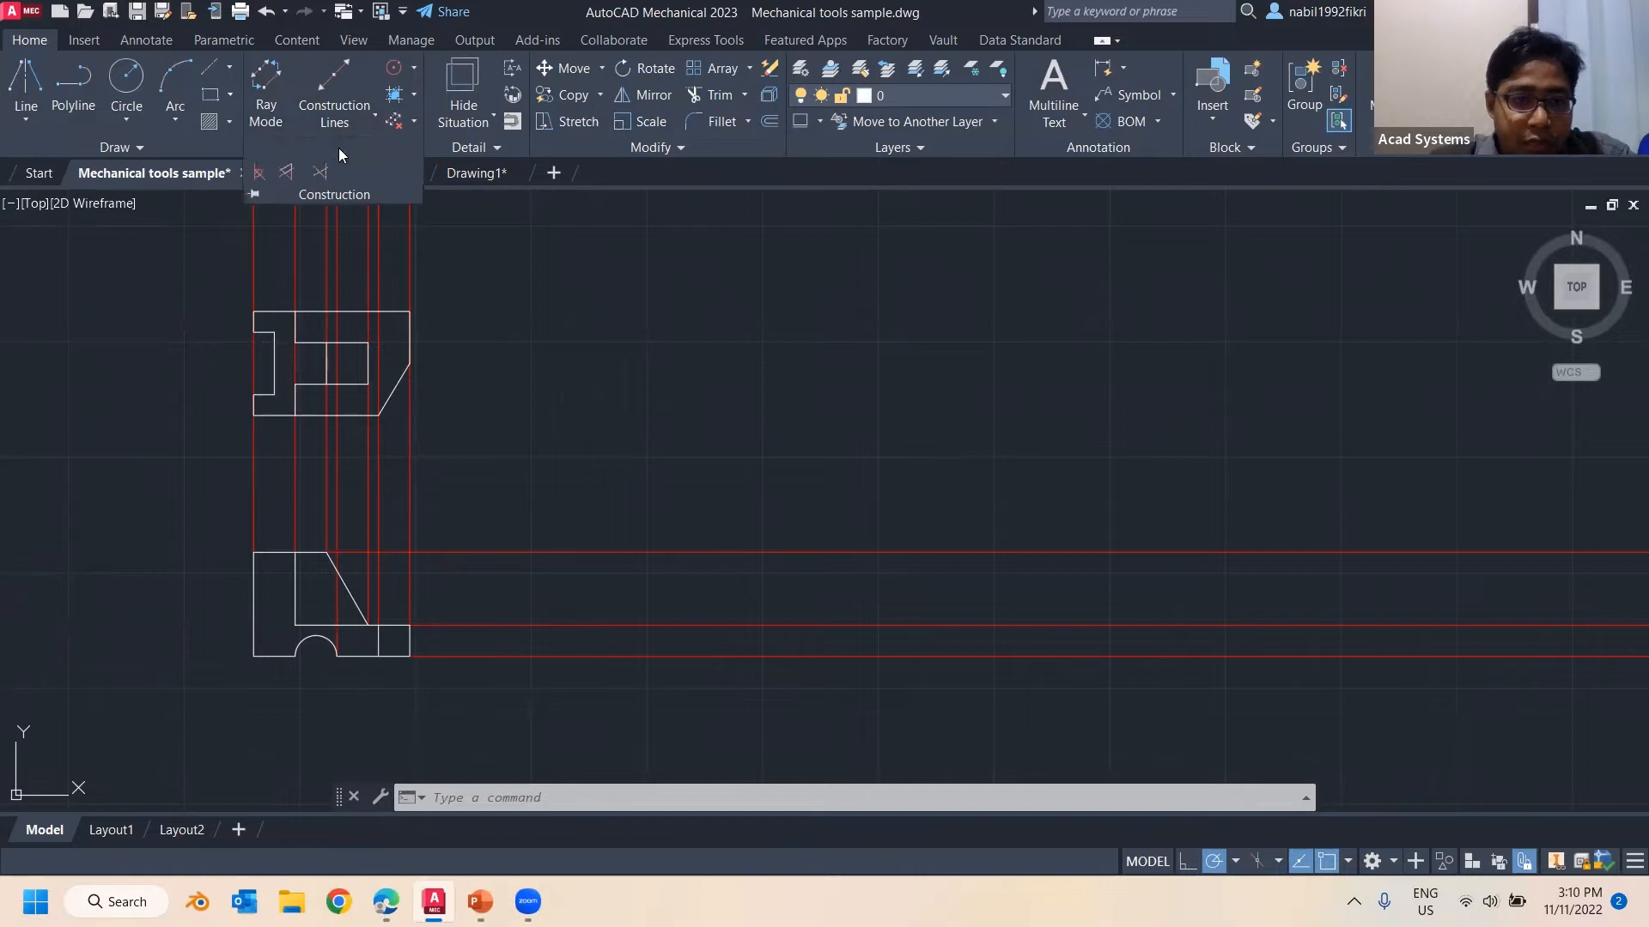
pyautogui.click(258, 175)
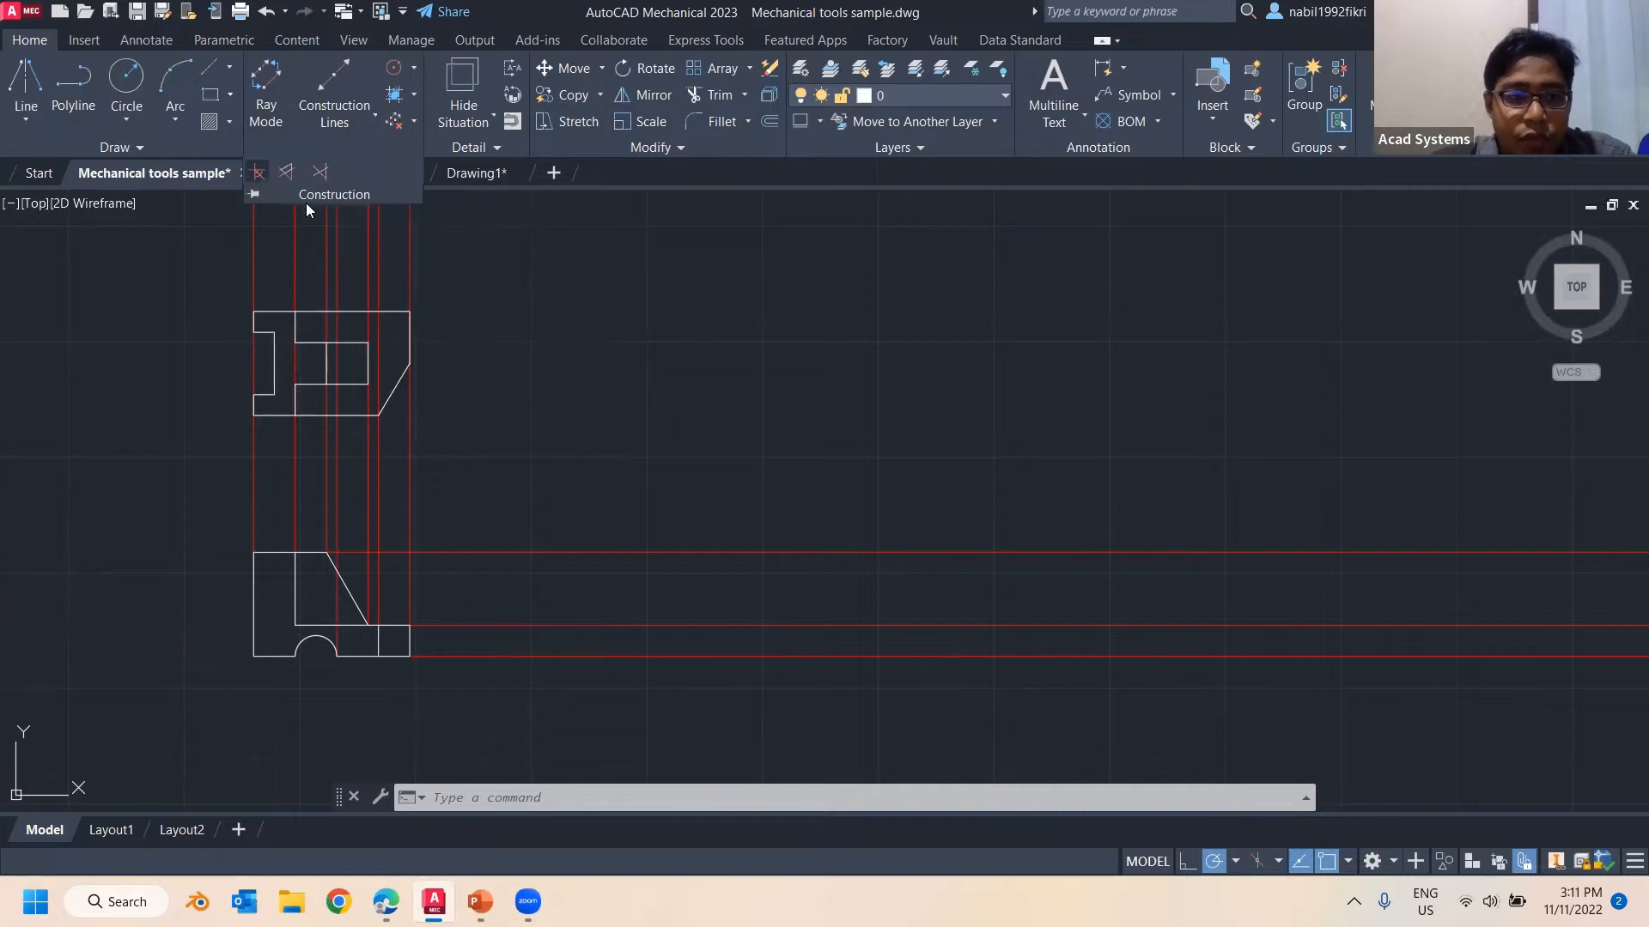
pyautogui.click(422, 298)
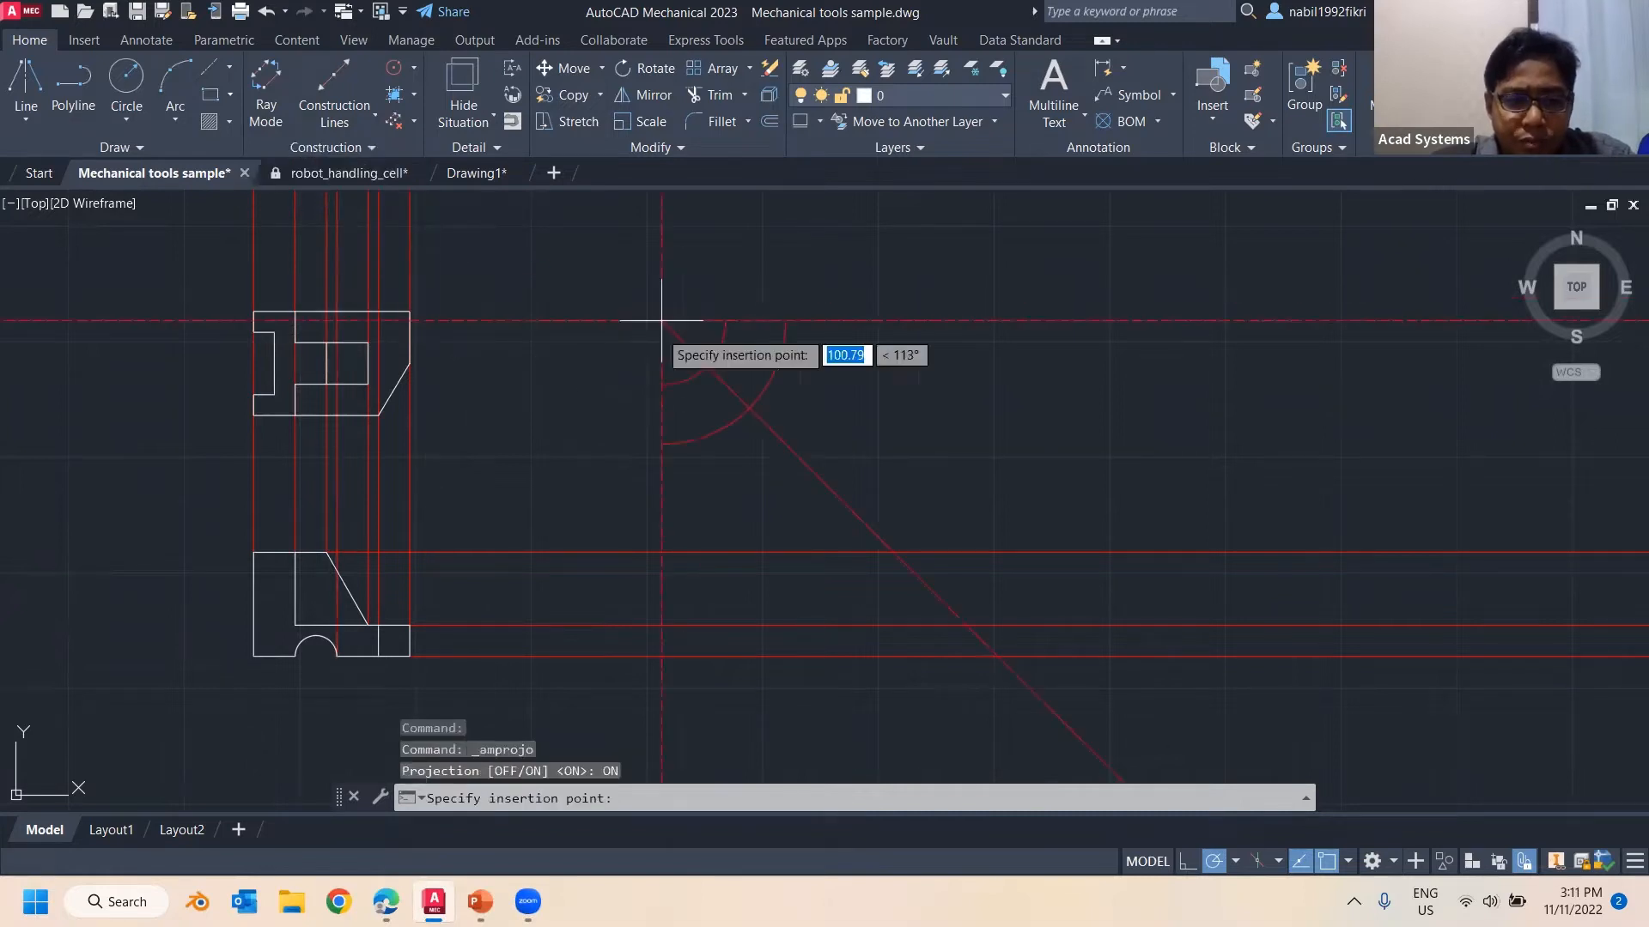
pyautogui.click(448, 490)
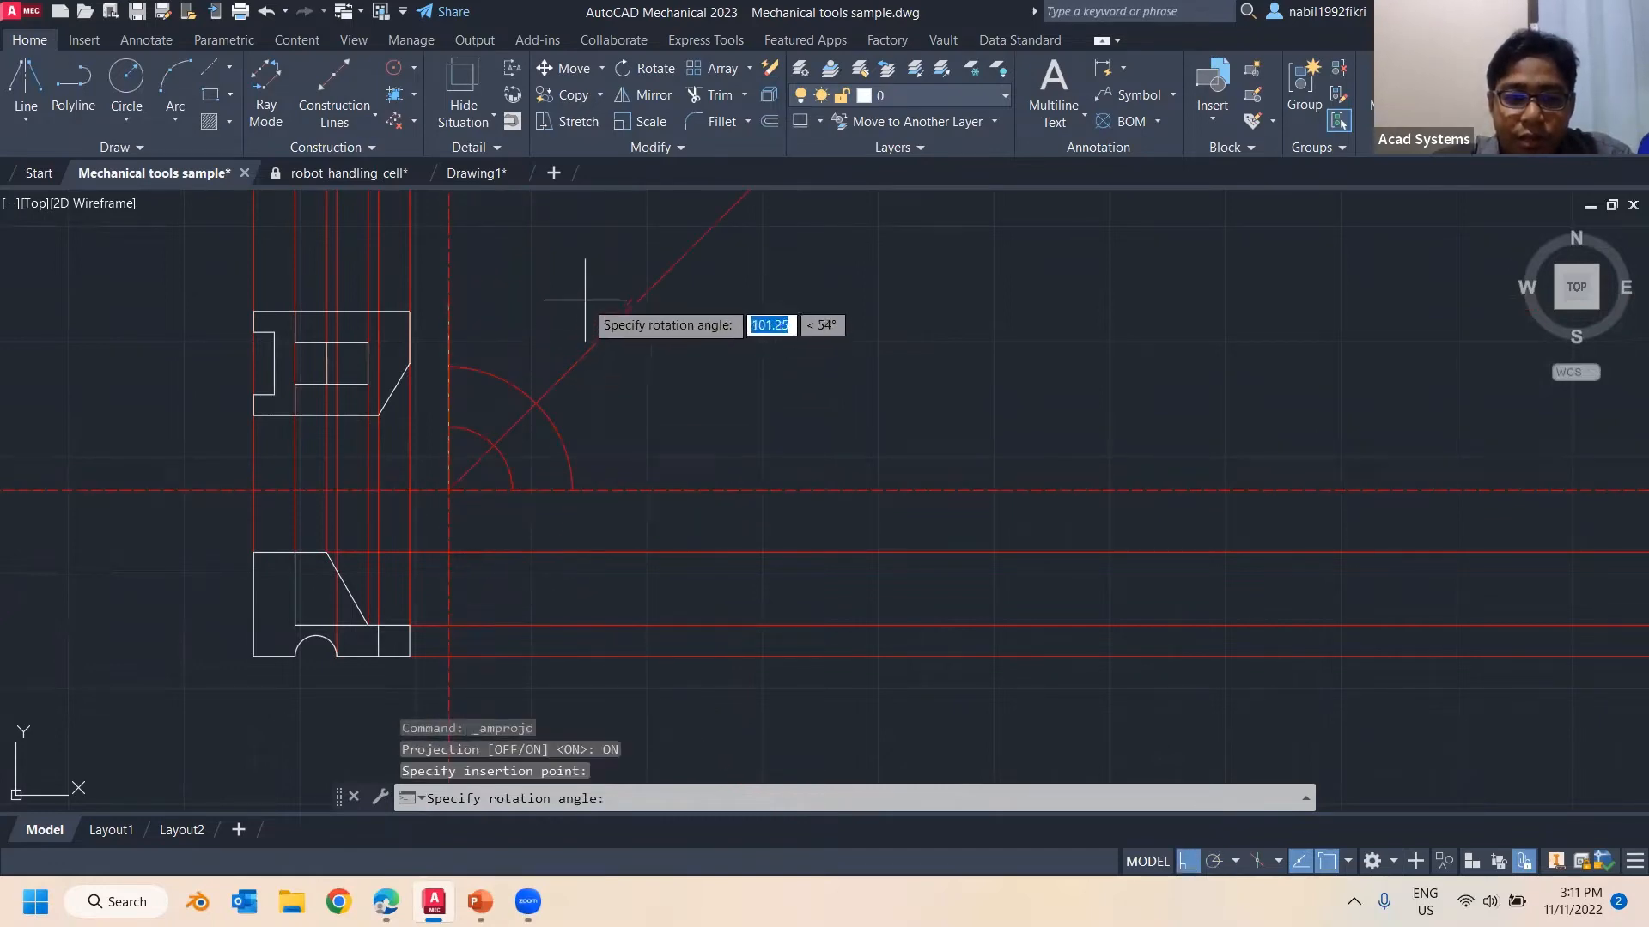
pyautogui.click(625, 305)
pyautogui.moveTo(374, 450); pyautogui.dragTo(451, 438, button='middle')
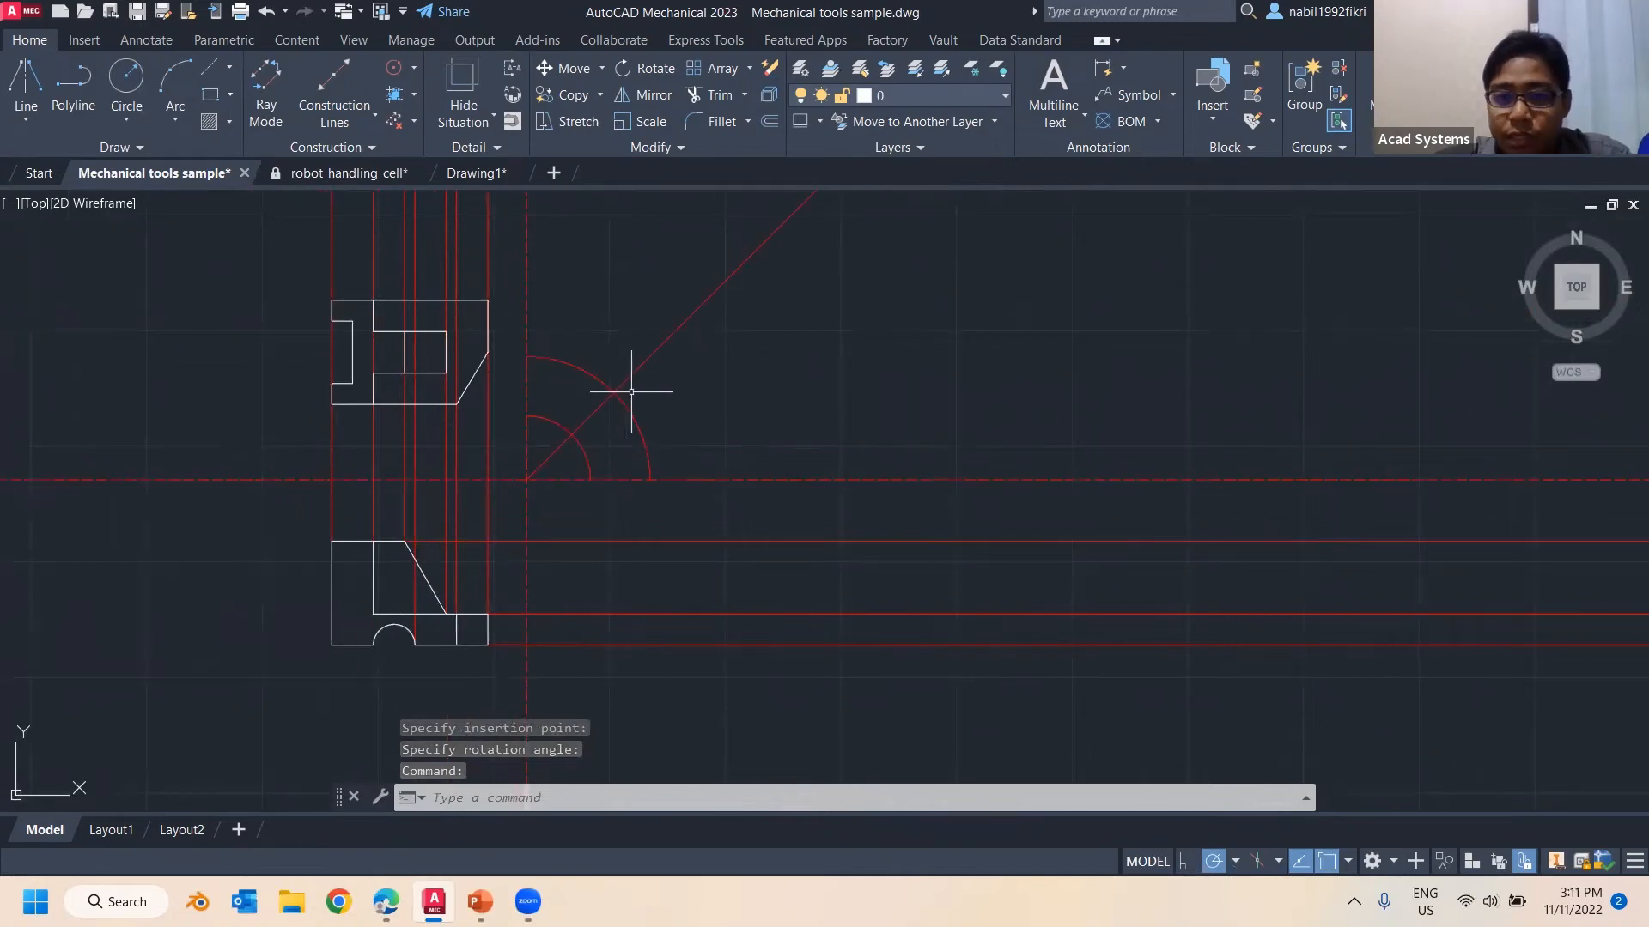
# Turn on Ray mode and add a horizontal ray from the copied top view's upper-right corner, projected down at the diagonal
pyautogui.click(345, 118)
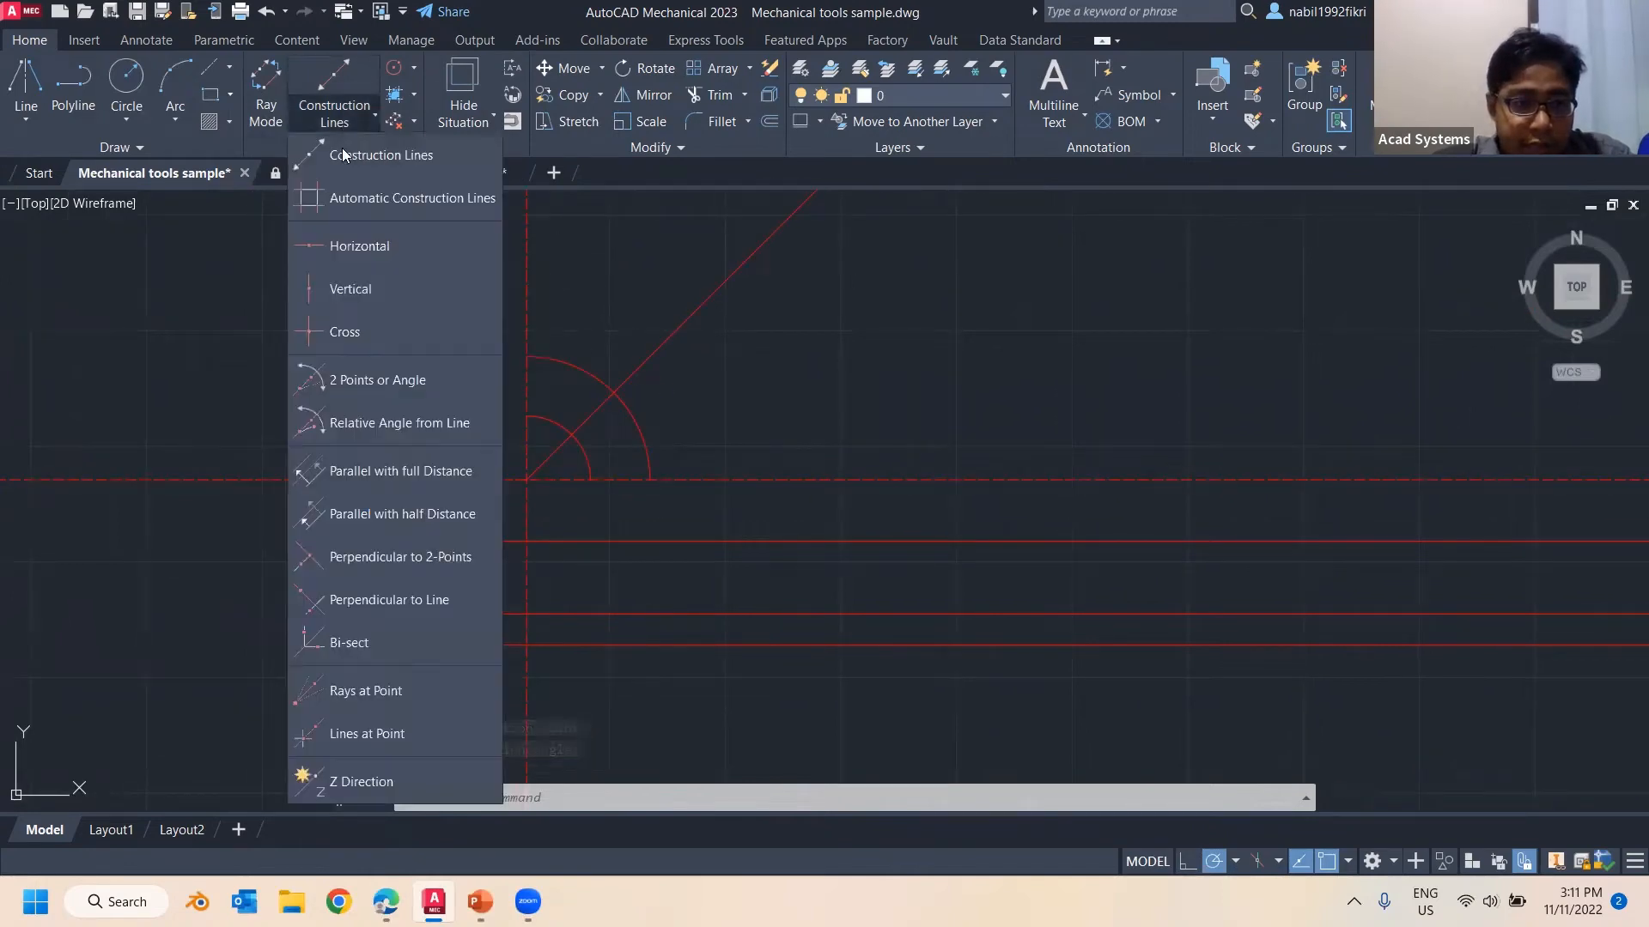
pyautogui.click(274, 119)
pyautogui.click(349, 124)
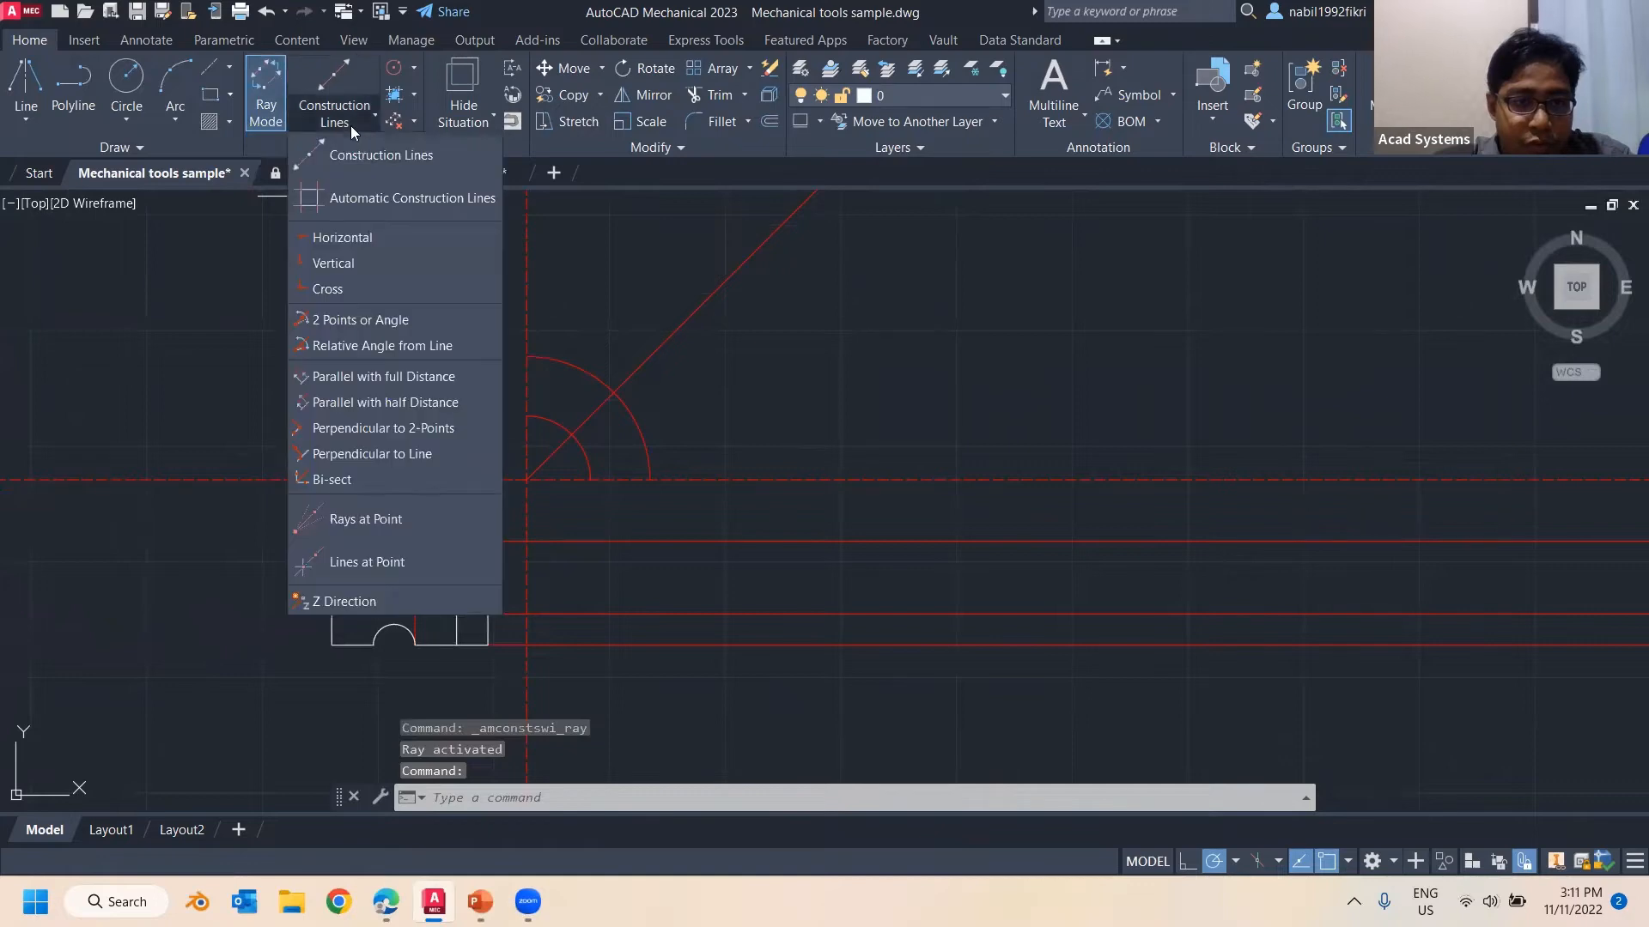
pyautogui.click(411, 230)
pyautogui.scroll(4, 524, 304)
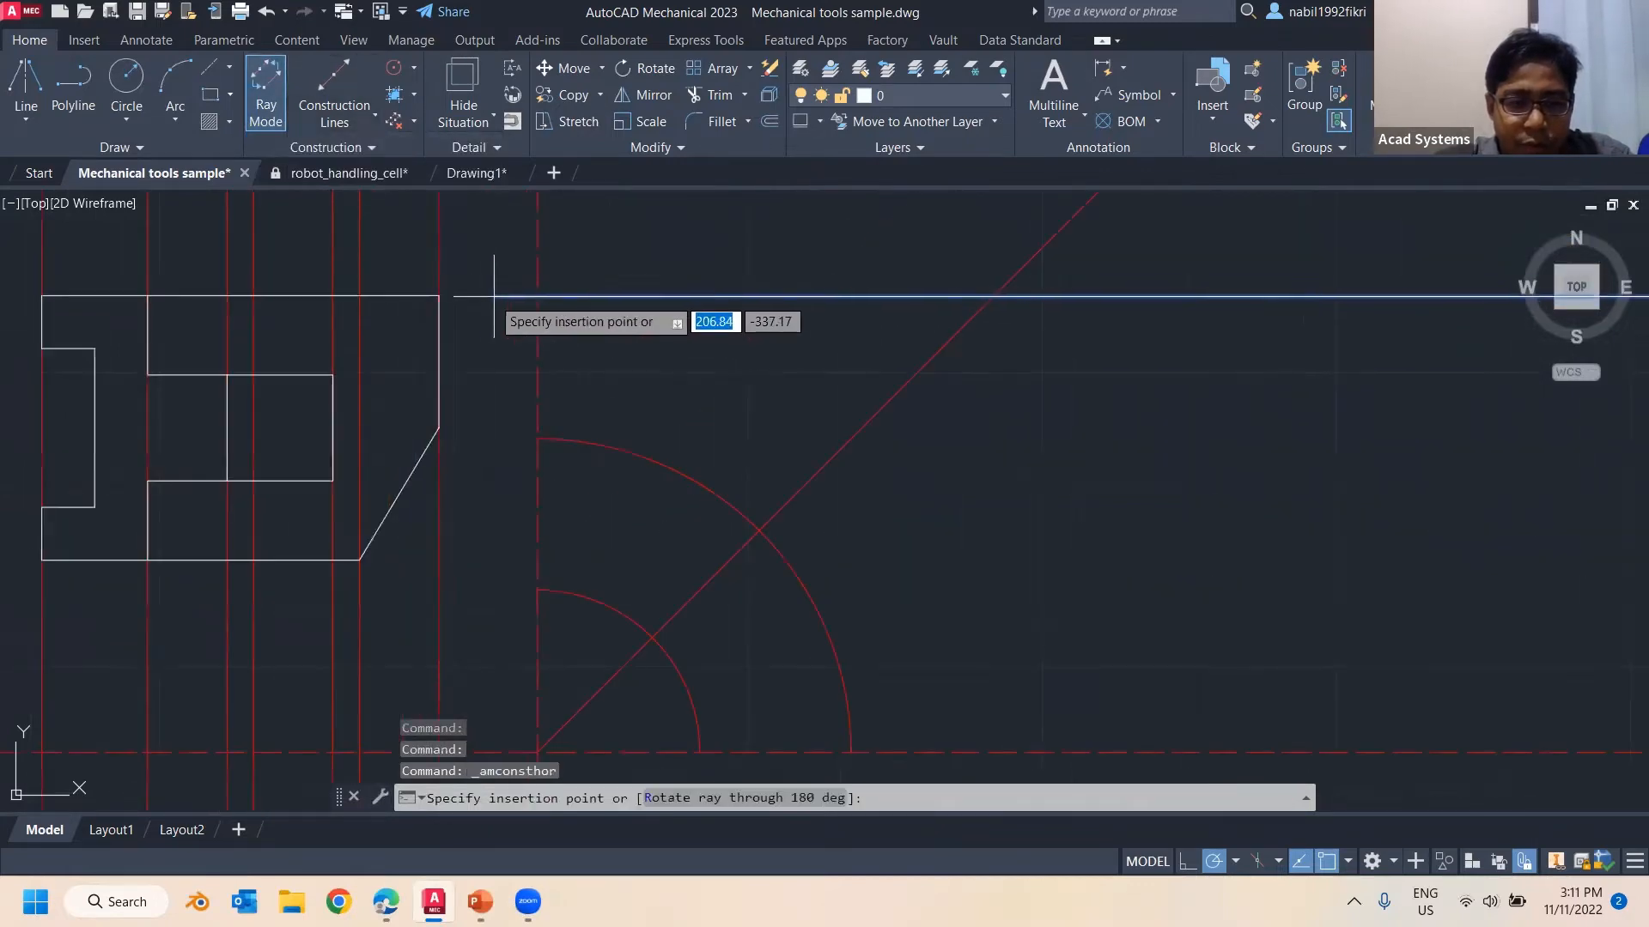
pyautogui.click(439, 295)
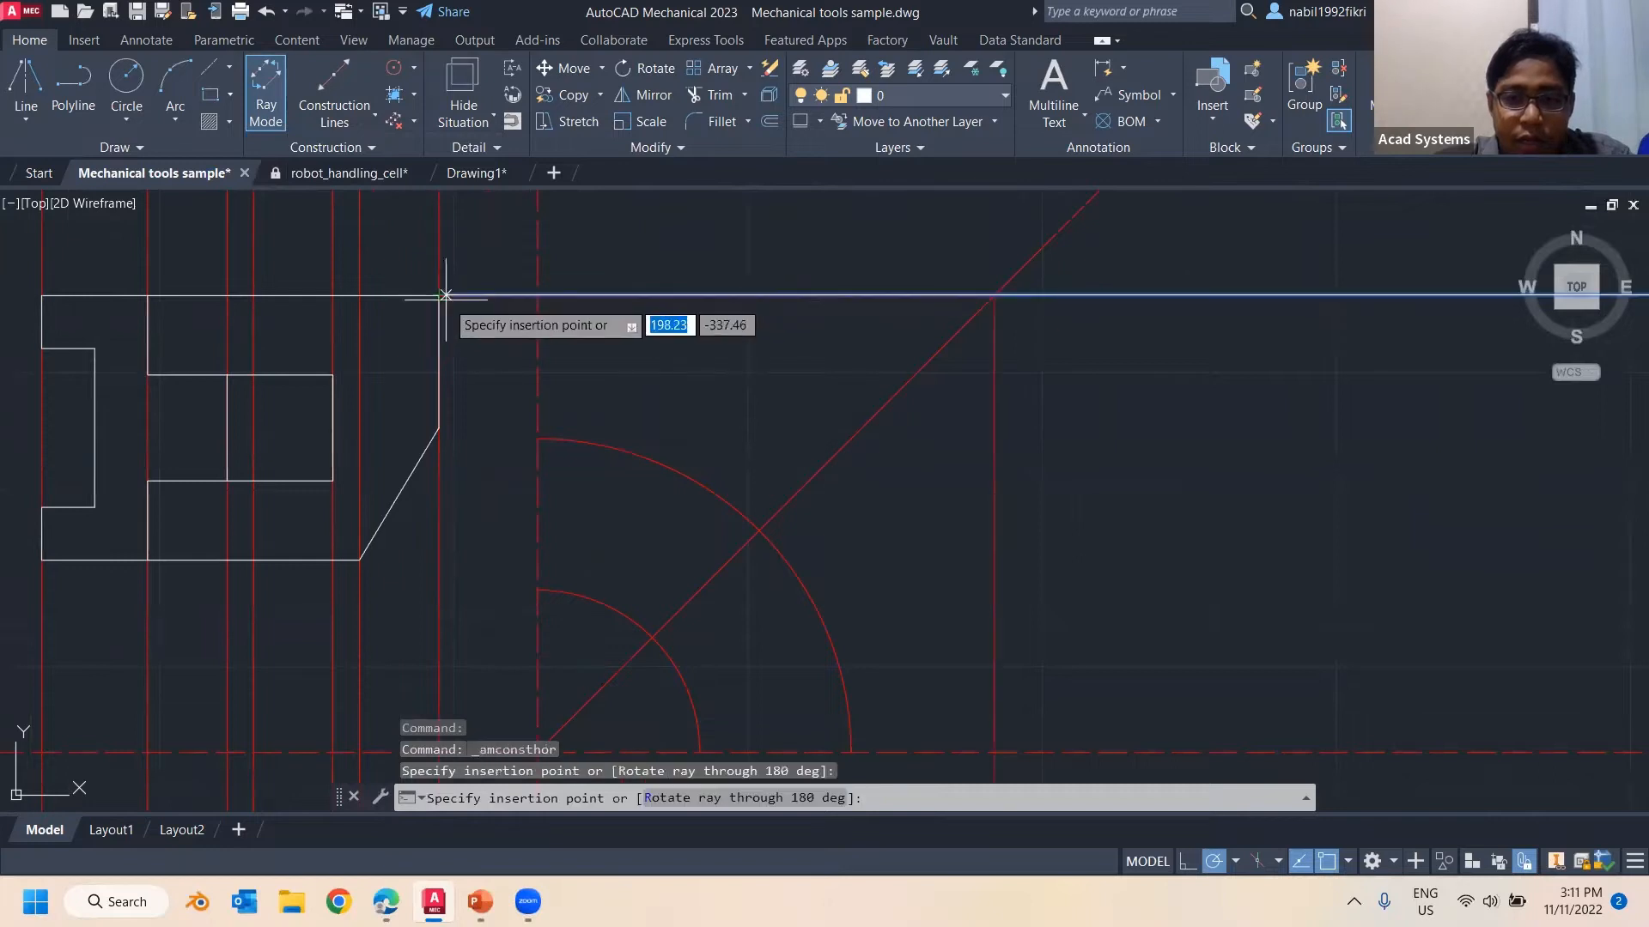
pyautogui.scroll(-2, 1123, 364)
pyautogui.moveTo(1109, 379); pyautogui.dragTo(1048, 318, button='middle')
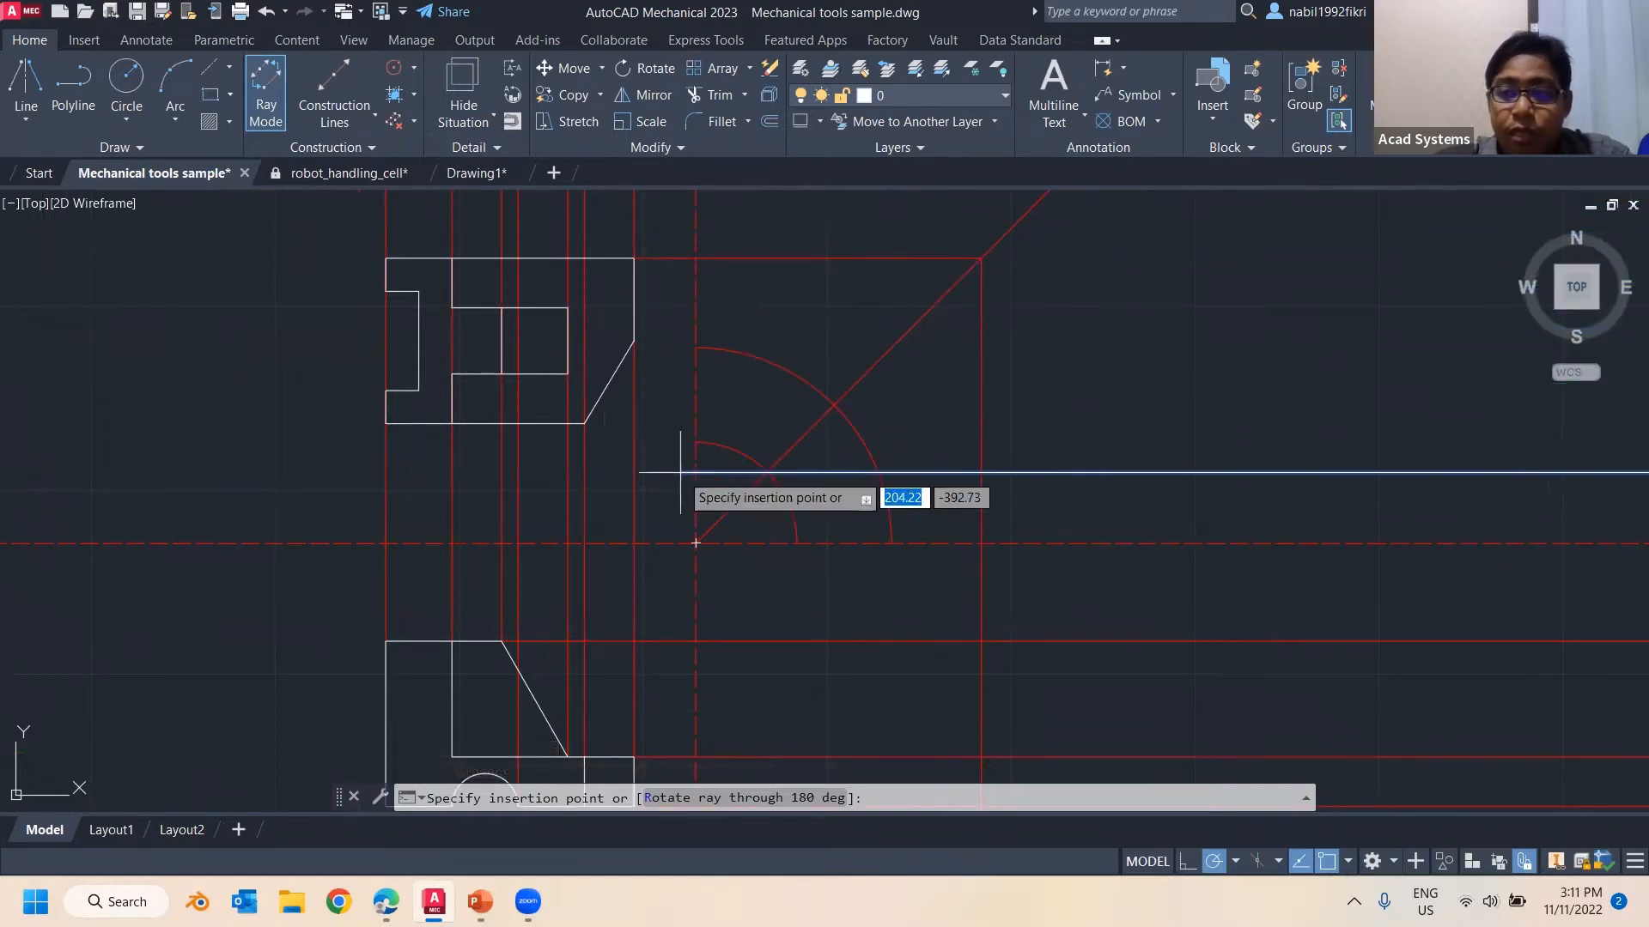
# Create automatic construction lines projecting rightward from the whole copied top view, turning down at the projection diagonal
pyautogui.click(336, 128)
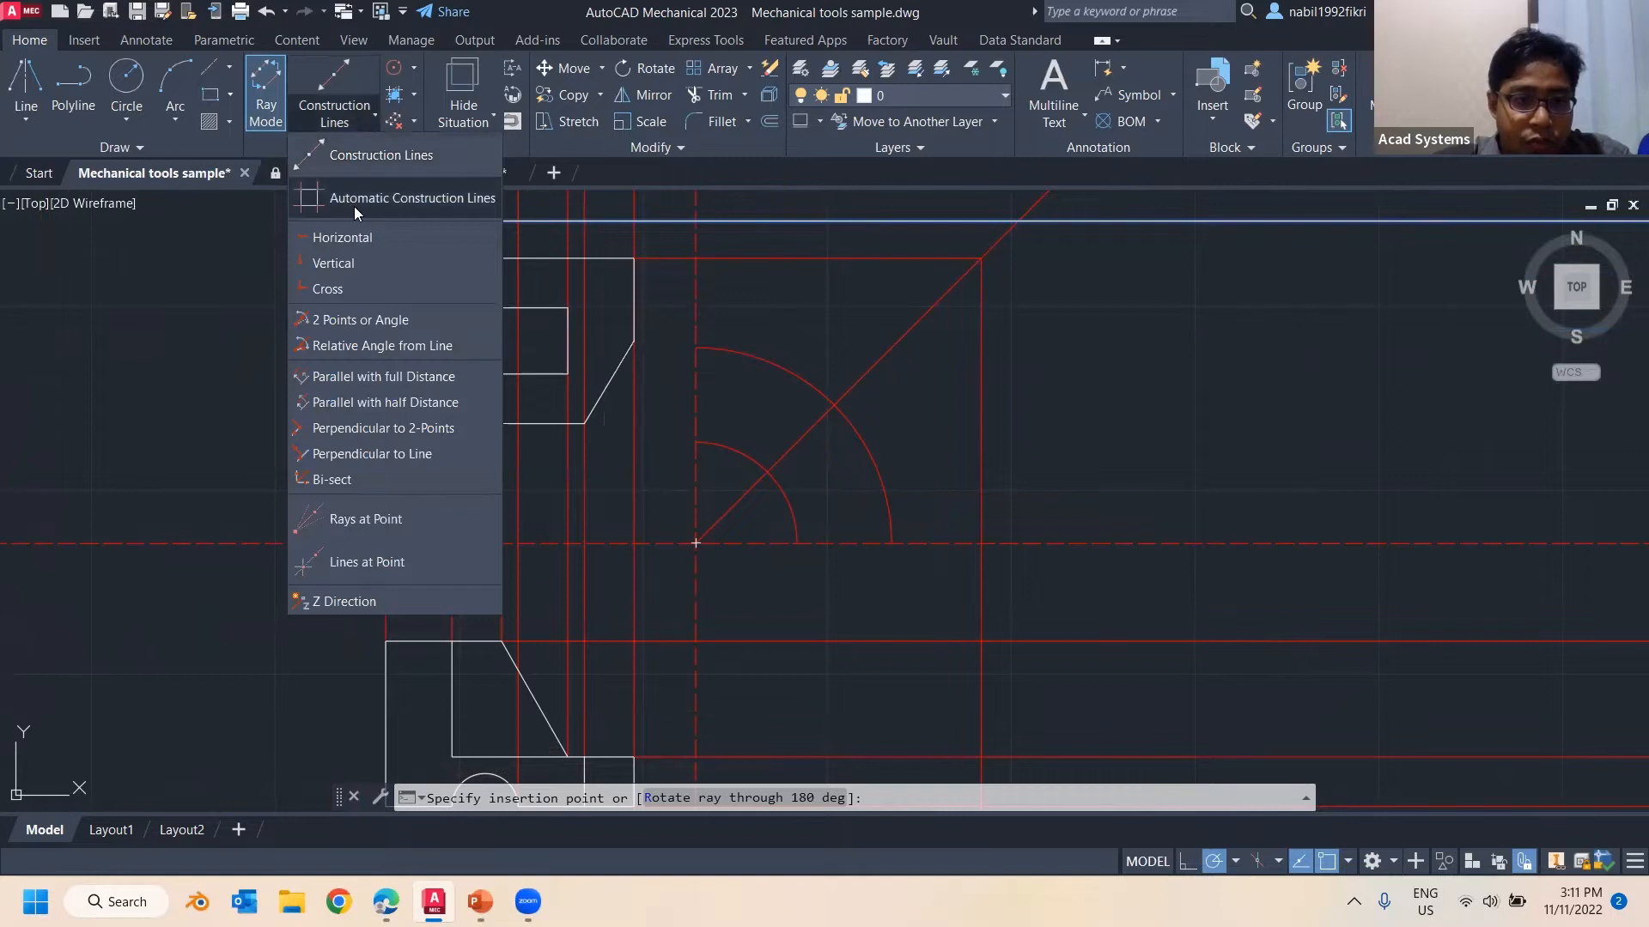
pyautogui.click(367, 202)
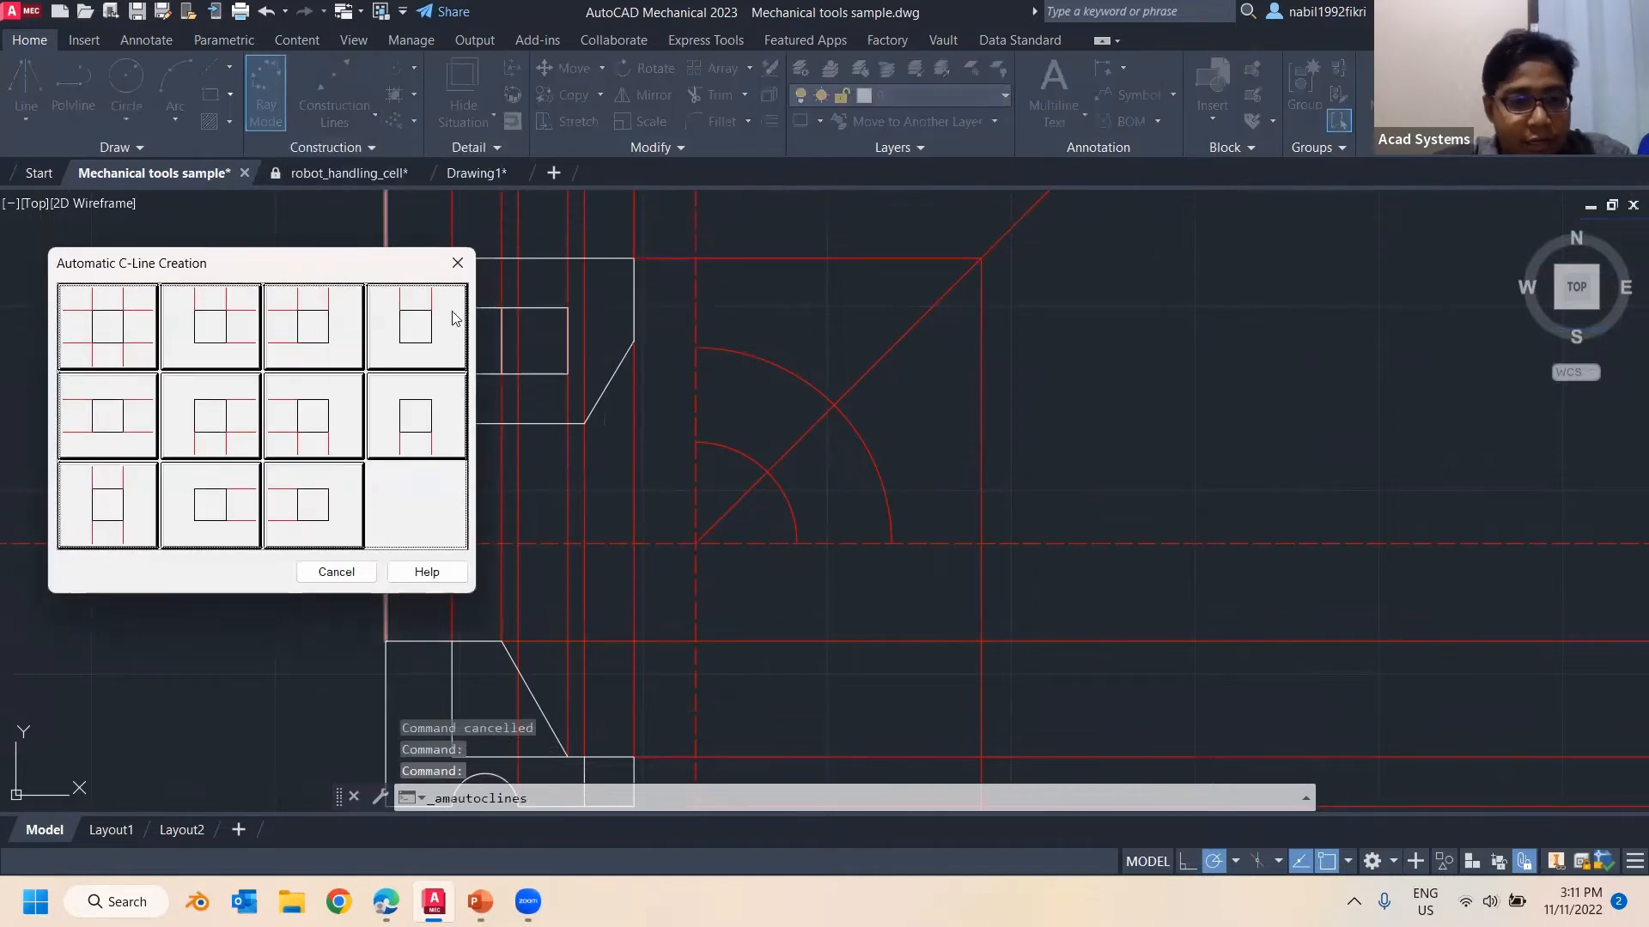
pyautogui.click(242, 502)
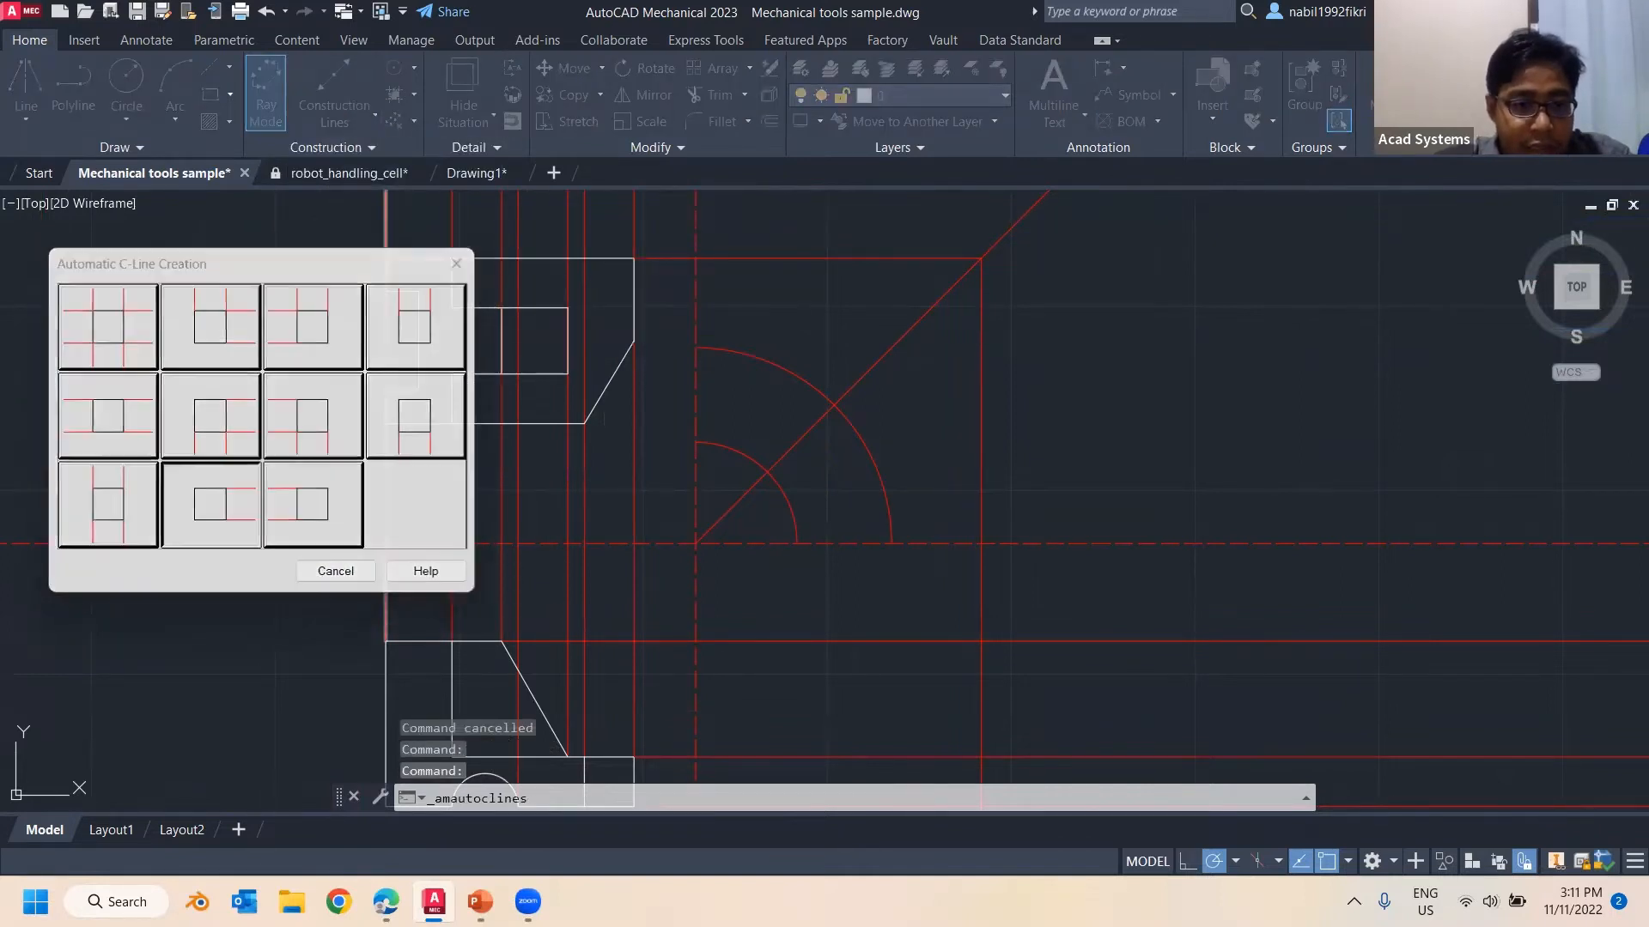
pyautogui.click(346, 221)
pyautogui.click(666, 456)
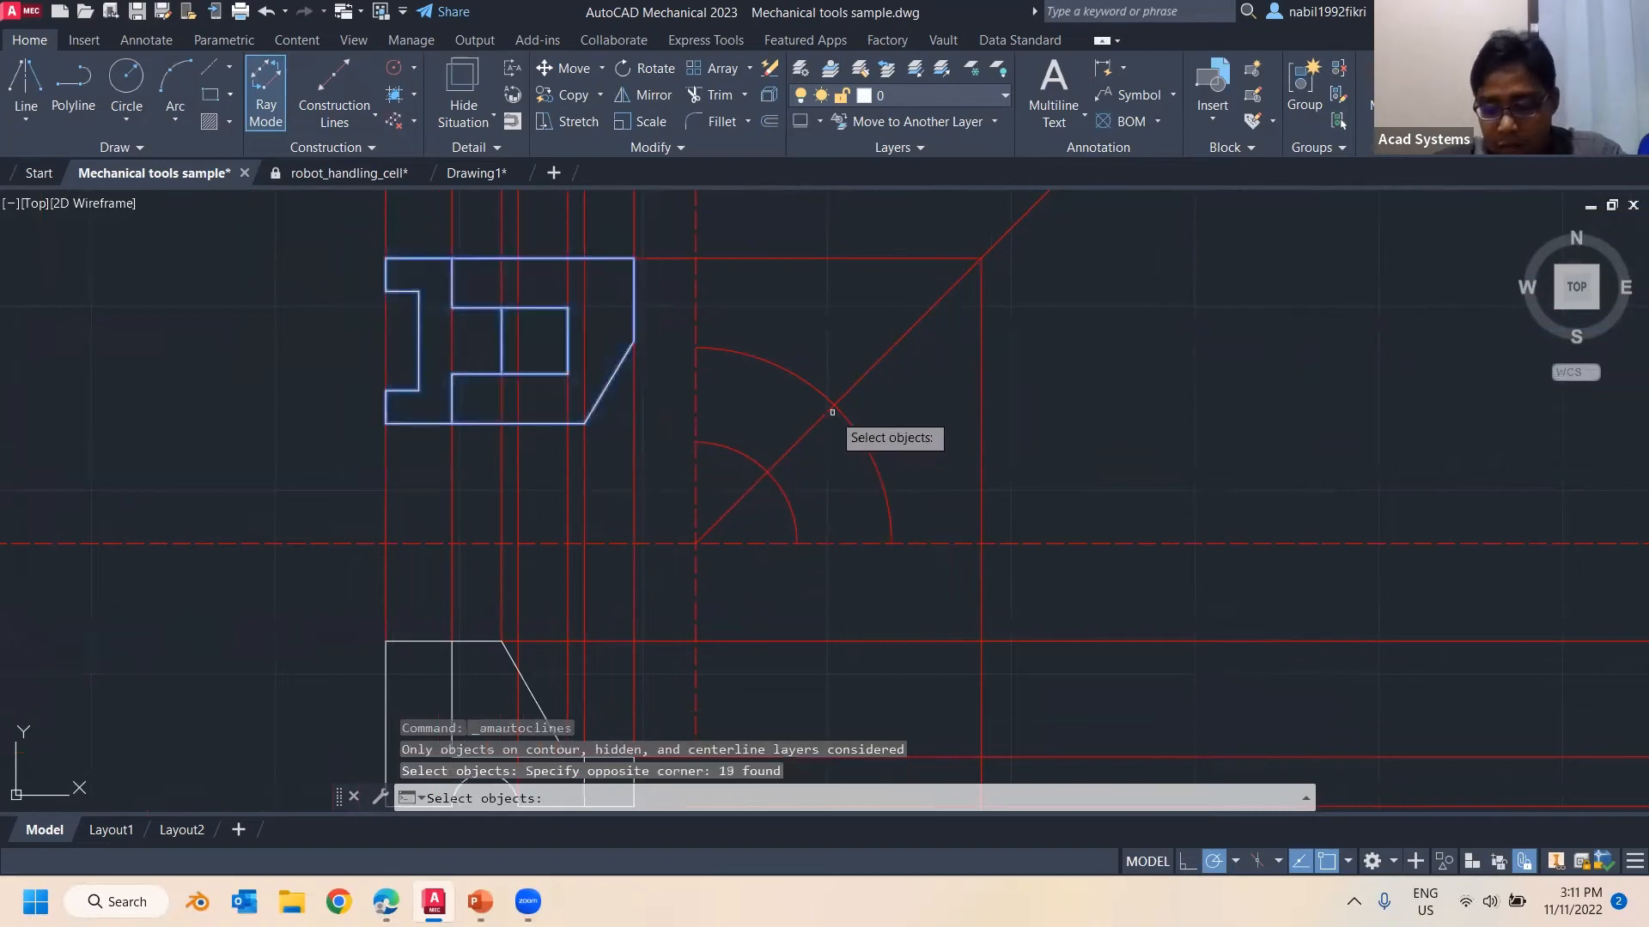
pyautogui.press('Return')
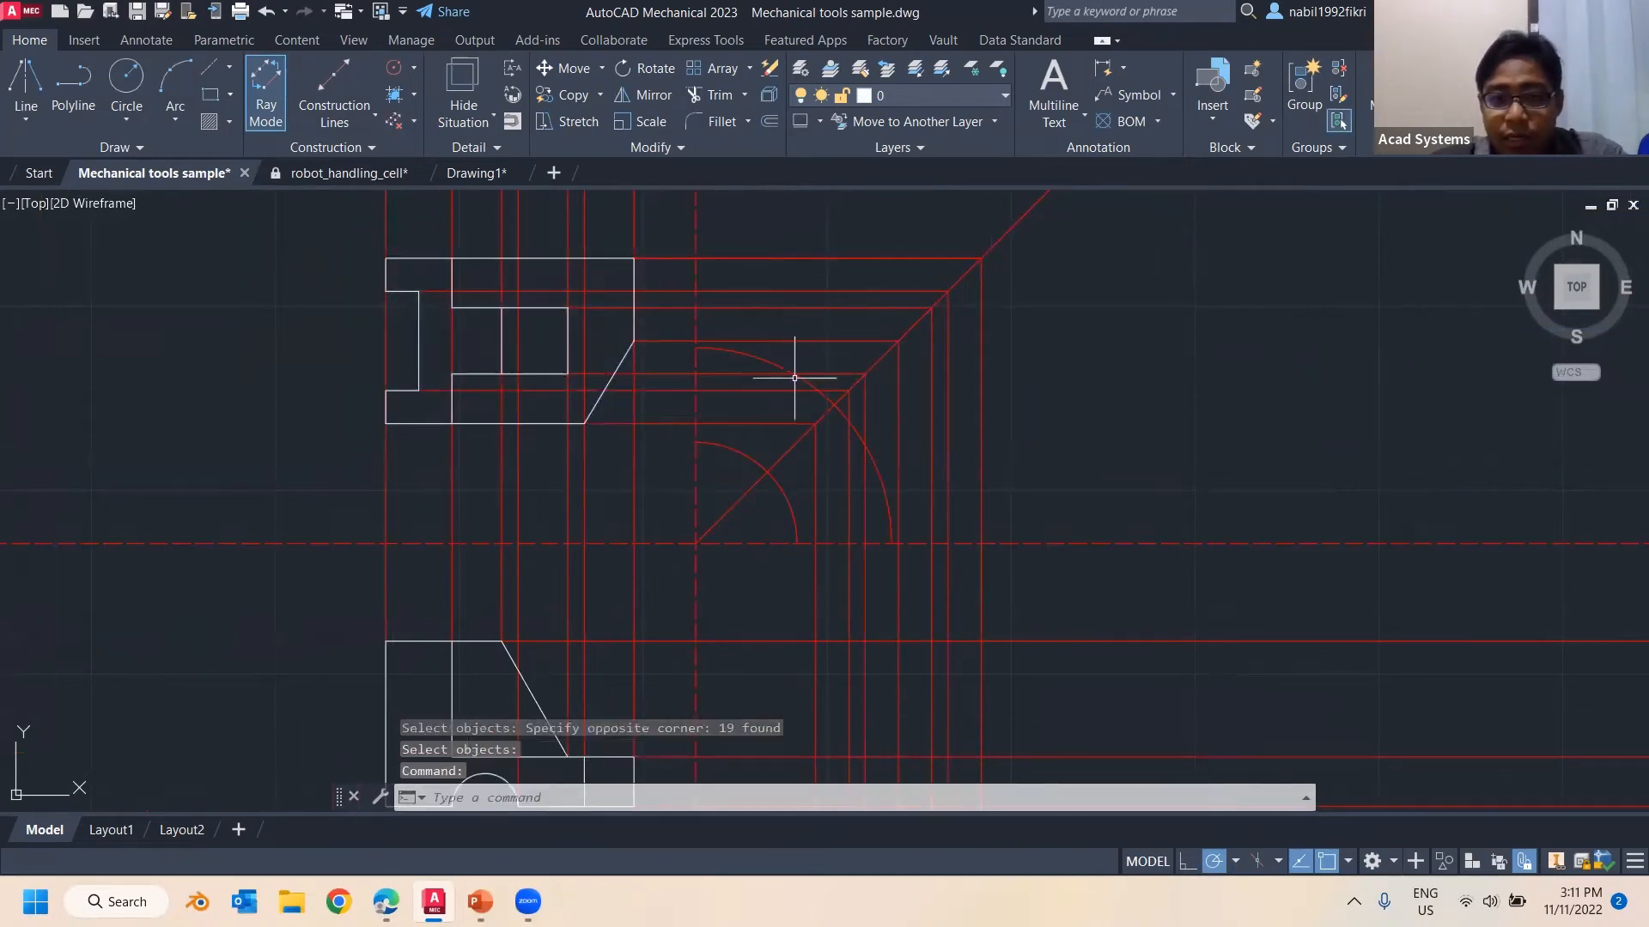
# Make the Object layer current and draw the side view's rectangular outline with lines through the outermost construction-line intersections
pyautogui.moveTo(832, 668); pyautogui.dragTo(759, 473, button='middle')
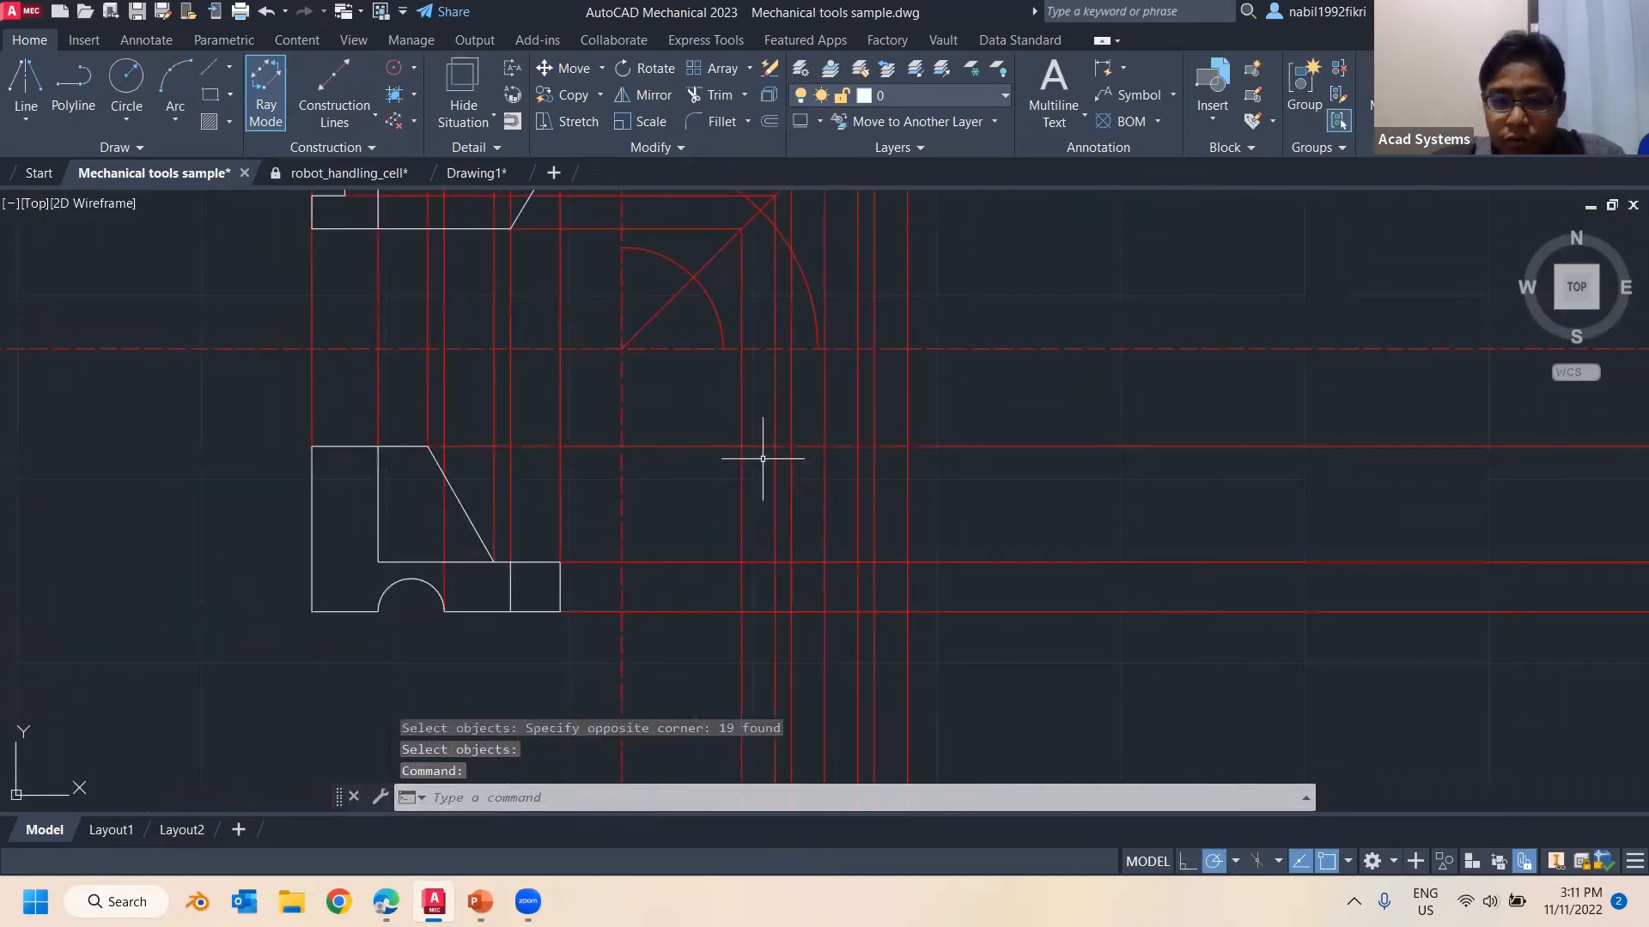
pyautogui.click(26, 82)
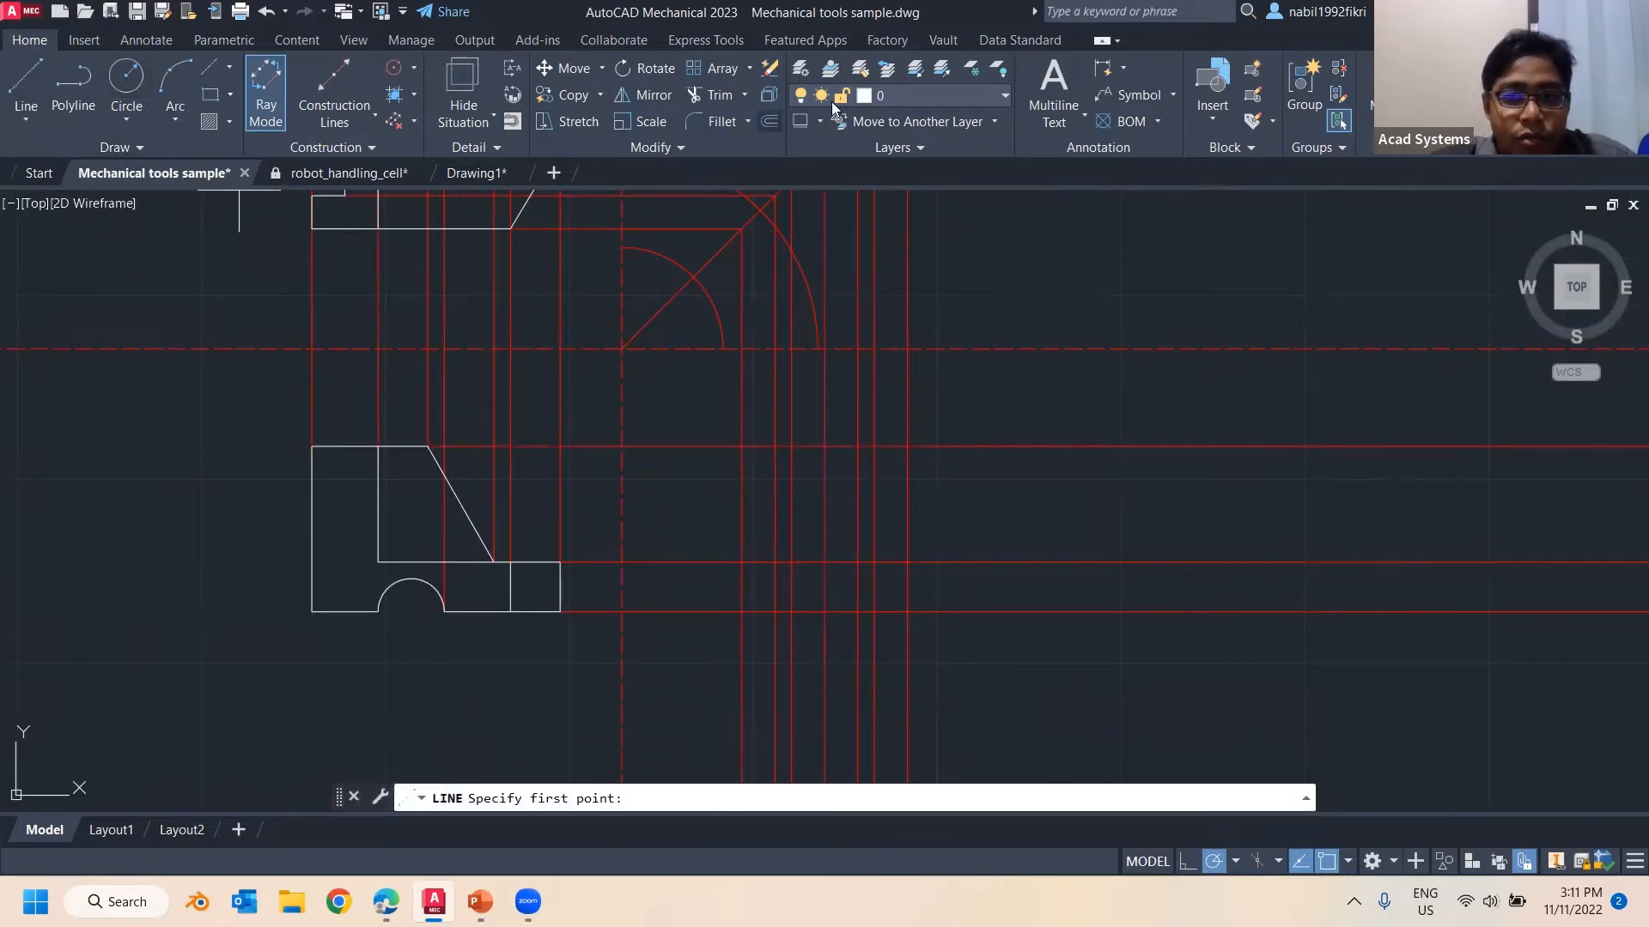
pyautogui.click(833, 103)
pyautogui.click(898, 300)
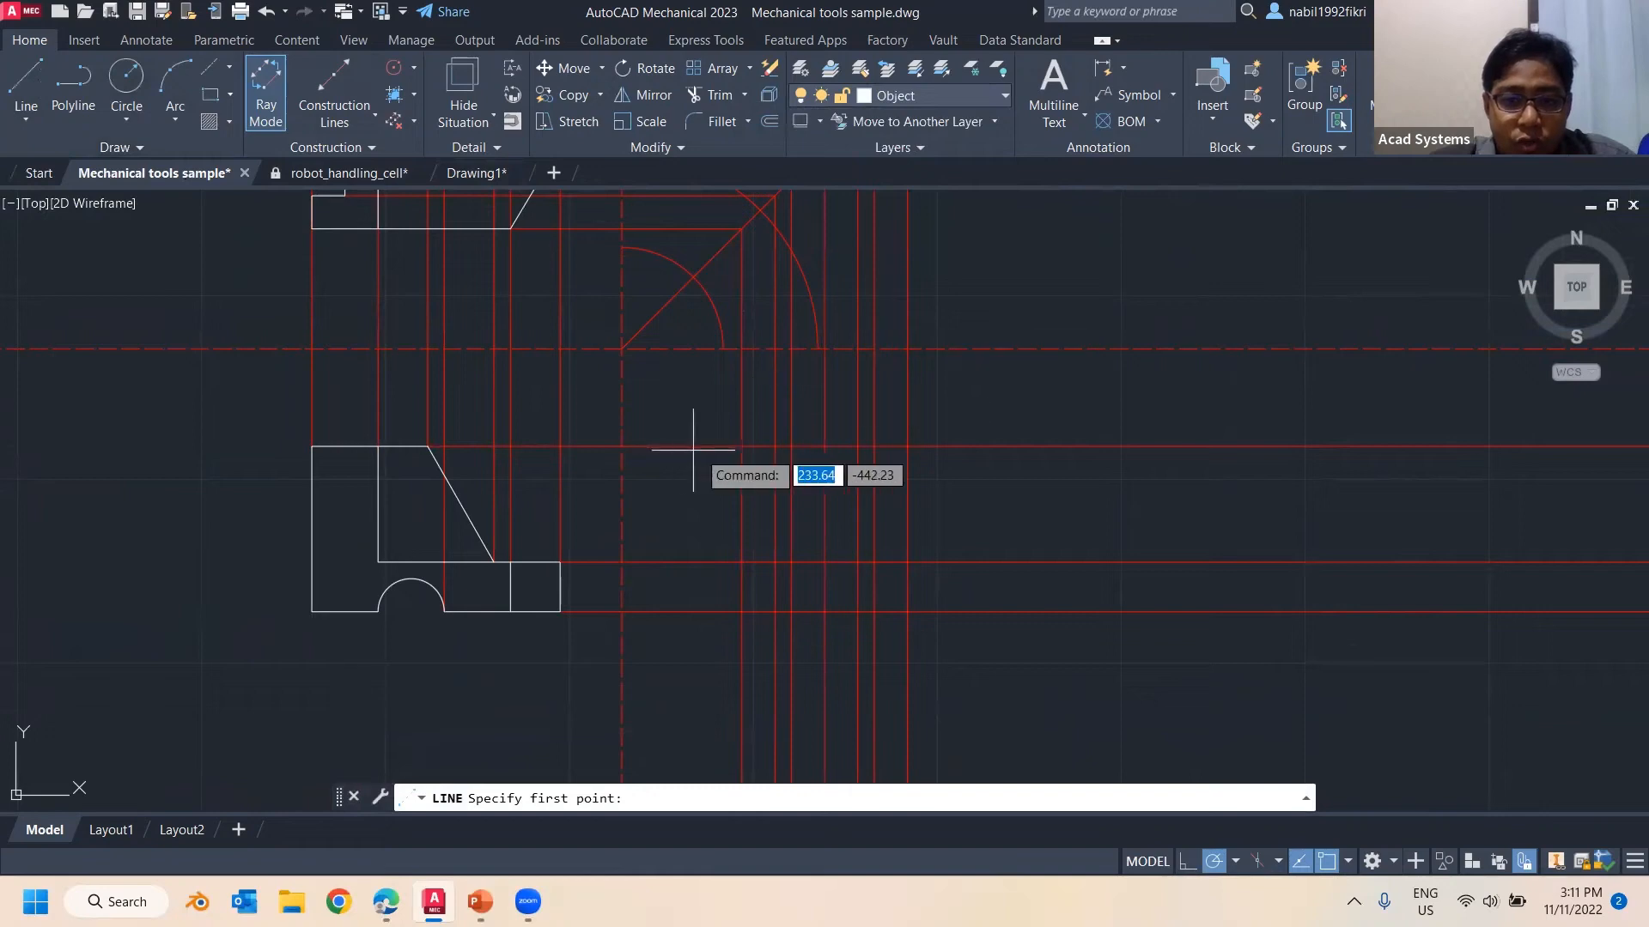
pyautogui.click(742, 445)
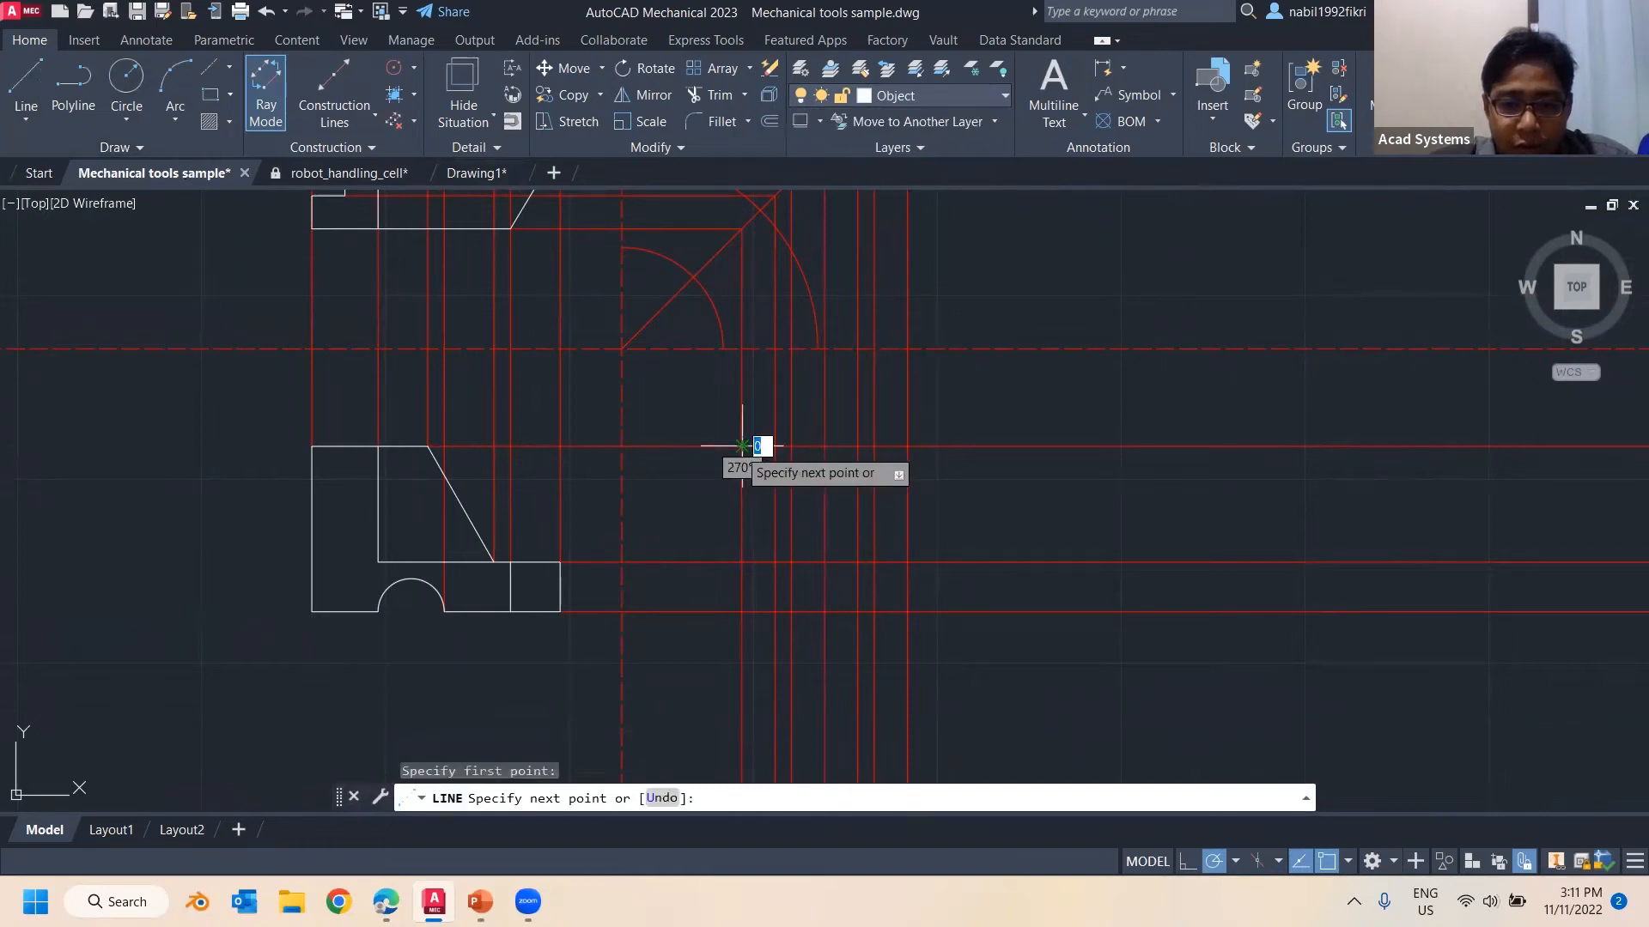
pyautogui.click(907, 446)
pyautogui.click(907, 612)
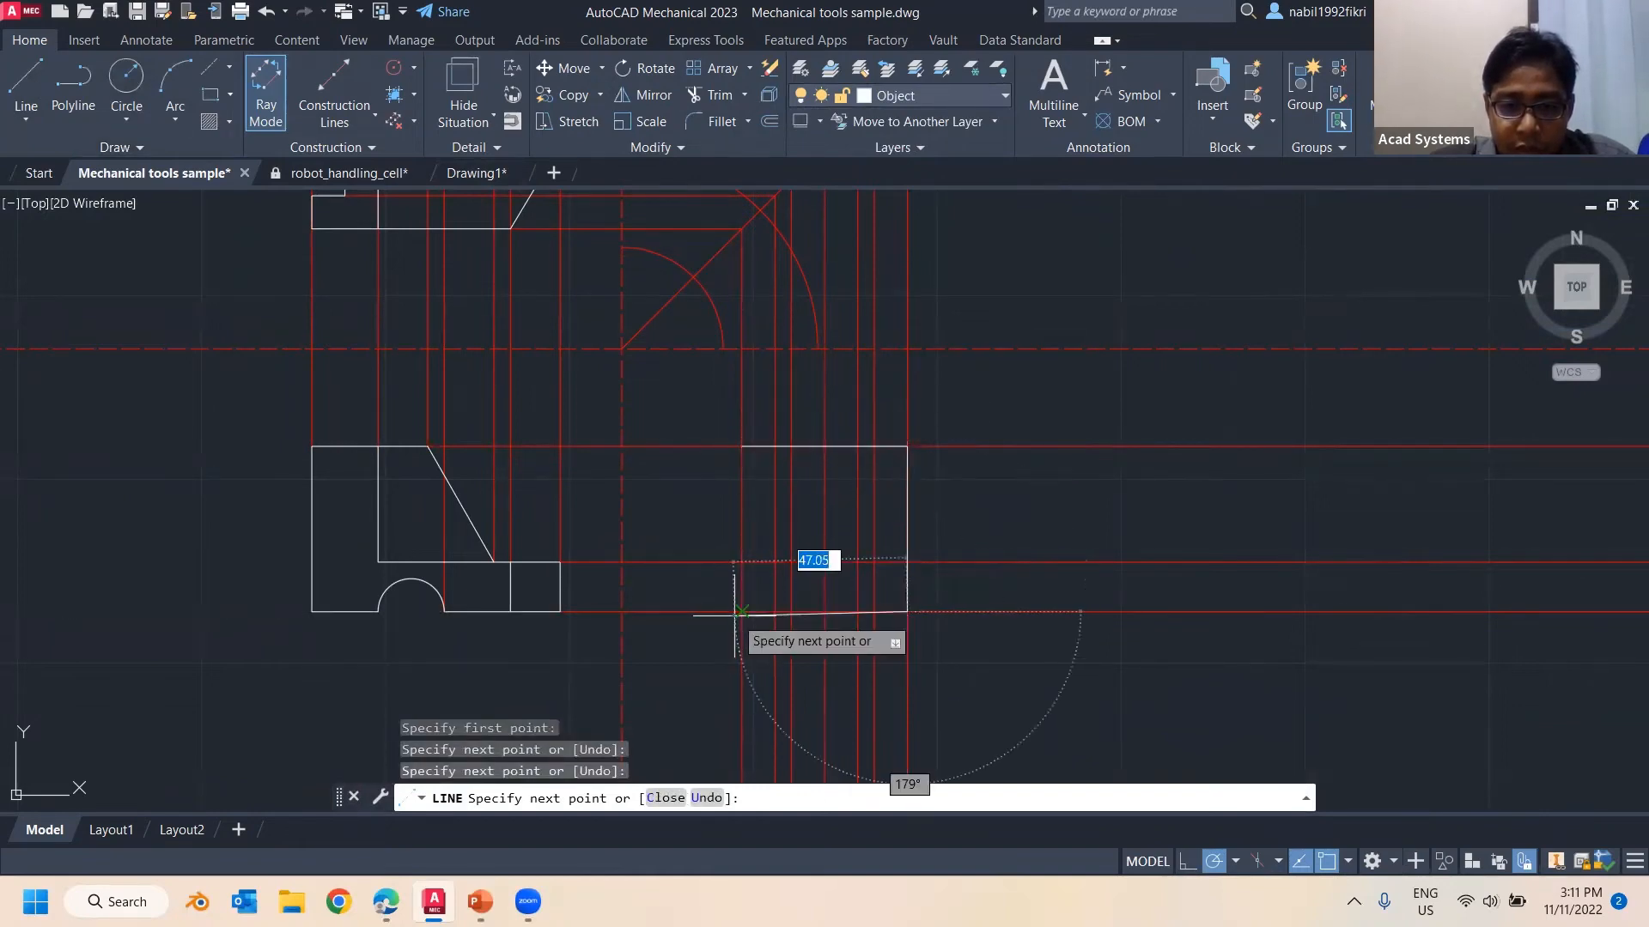
pyautogui.click(741, 611)
pyautogui.click(741, 446)
pyautogui.scroll(-2, 667, 447)
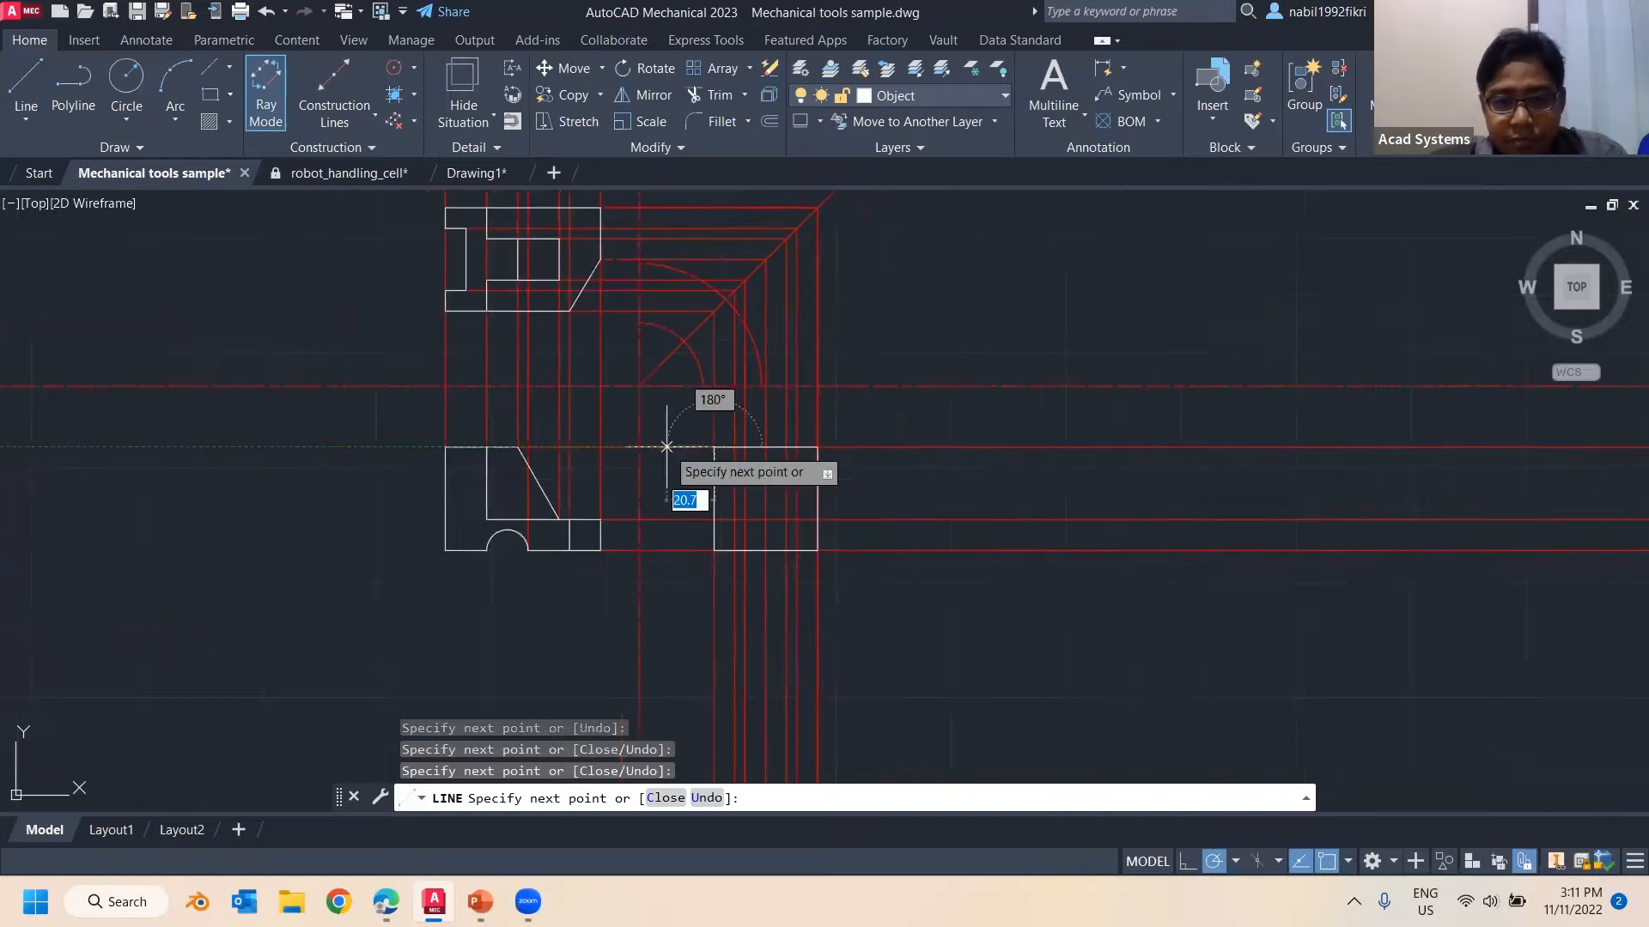
pyautogui.press('Escape')
# Draw a horizontal ledge line across the side view and a vertical line from its midpoint down to the base
pyautogui.moveTo(716, 461); pyautogui.dragTo(681, 441, button='middle')
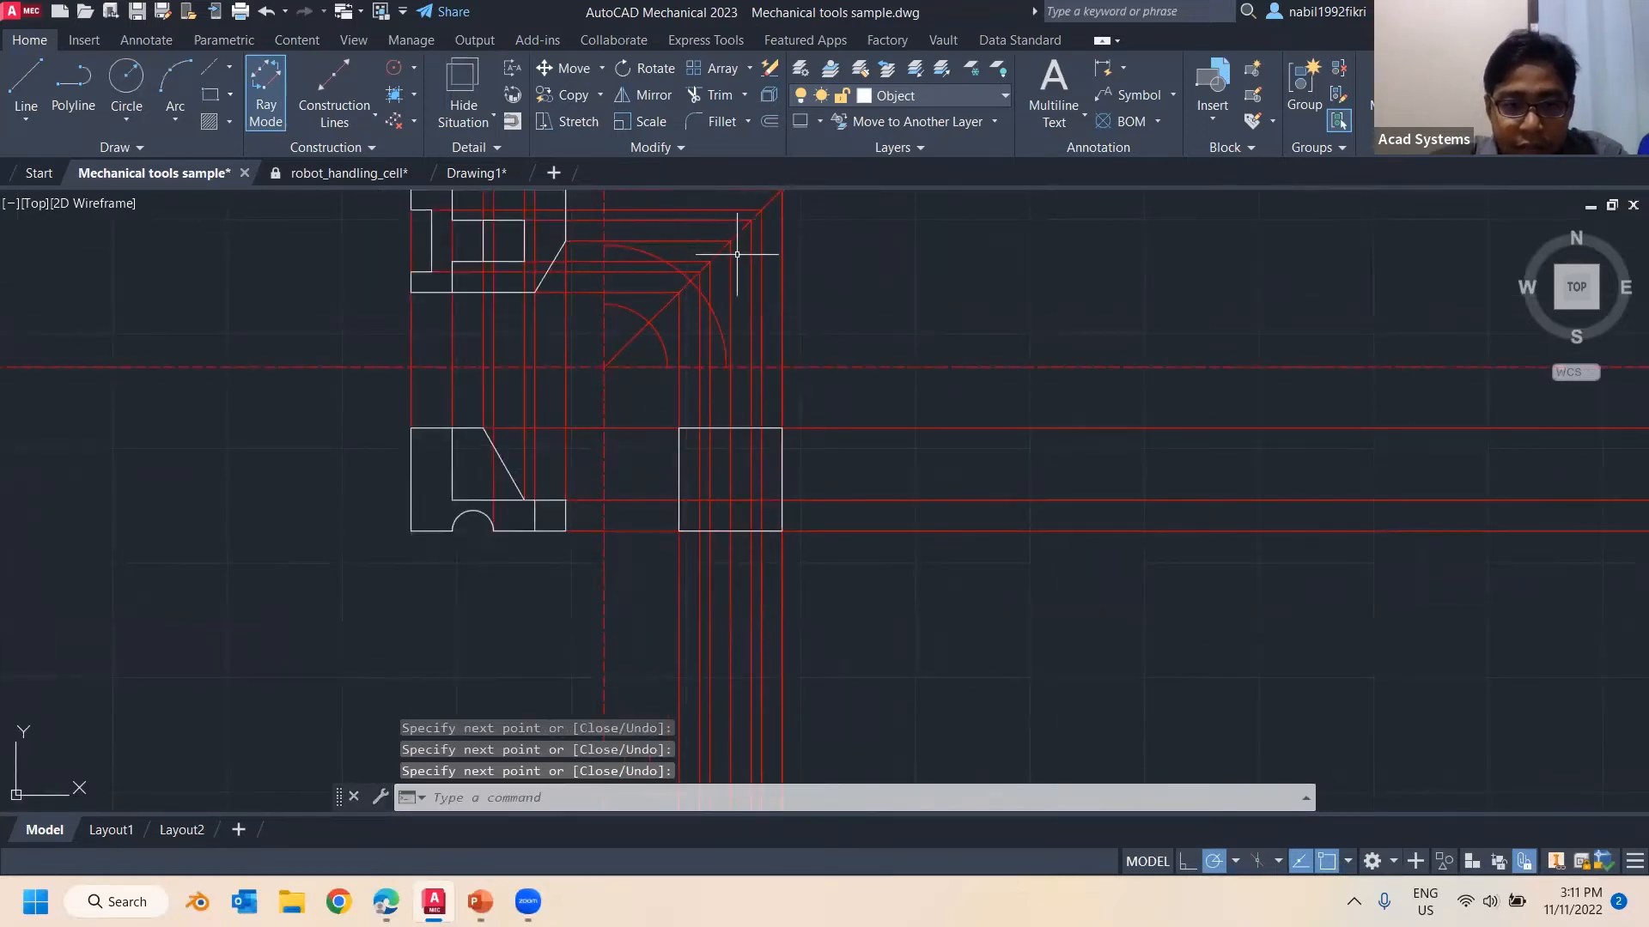
pyautogui.press('Return')
pyautogui.click(678, 500)
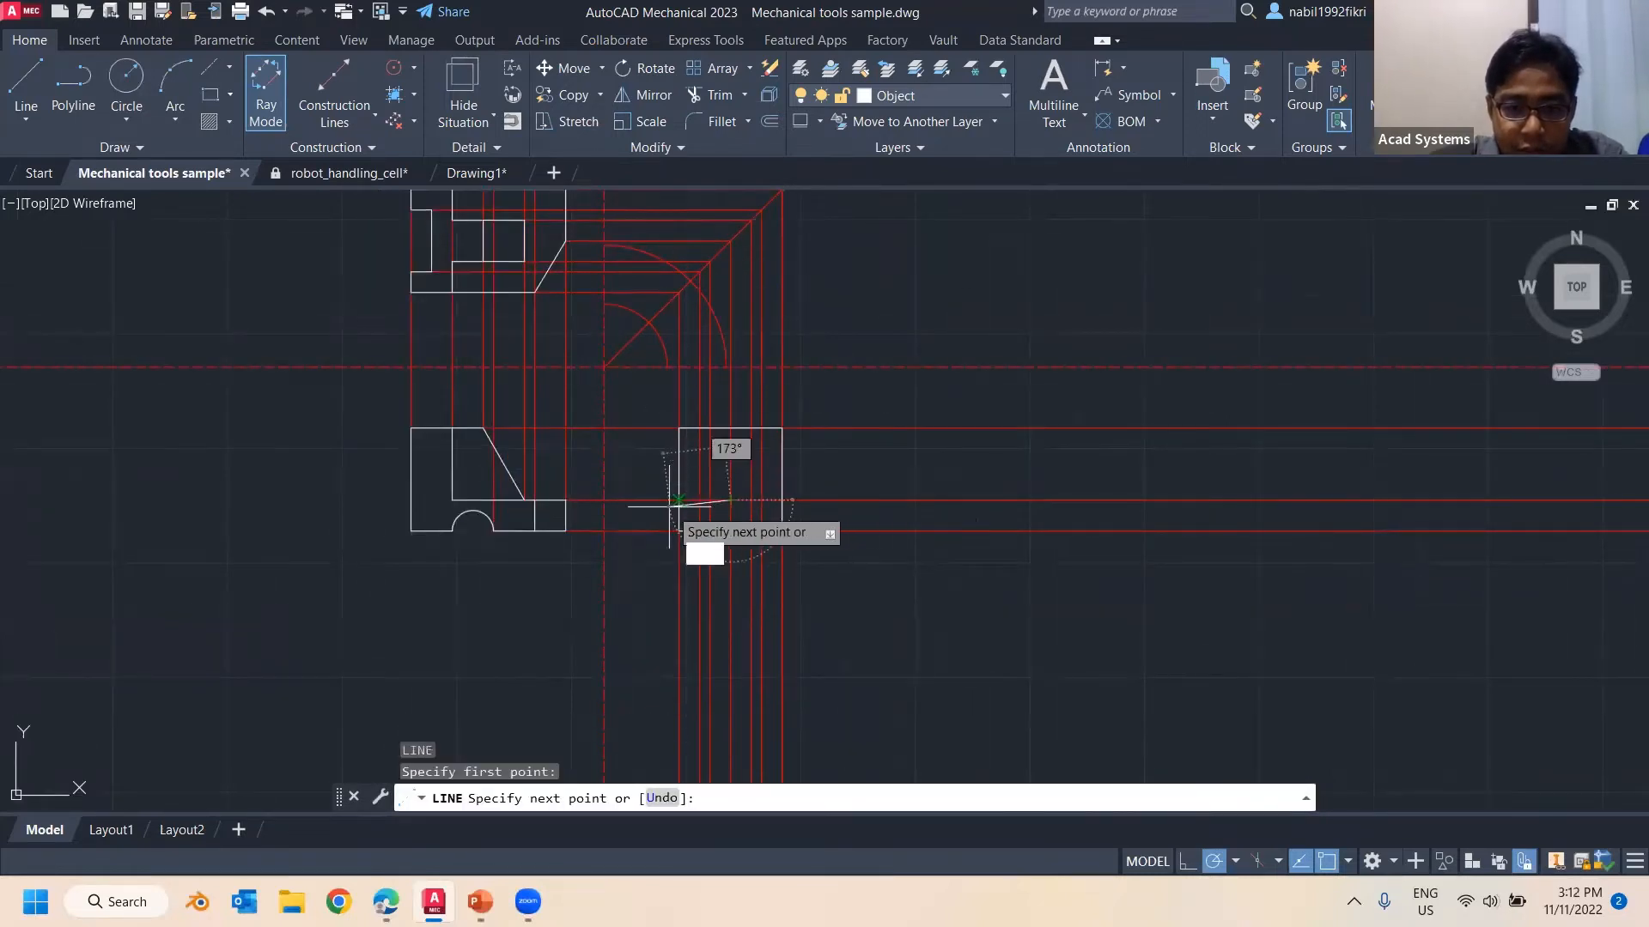
pyautogui.click(731, 500)
pyautogui.press('Return')
pyautogui.press('Return')
pyautogui.click(730, 500)
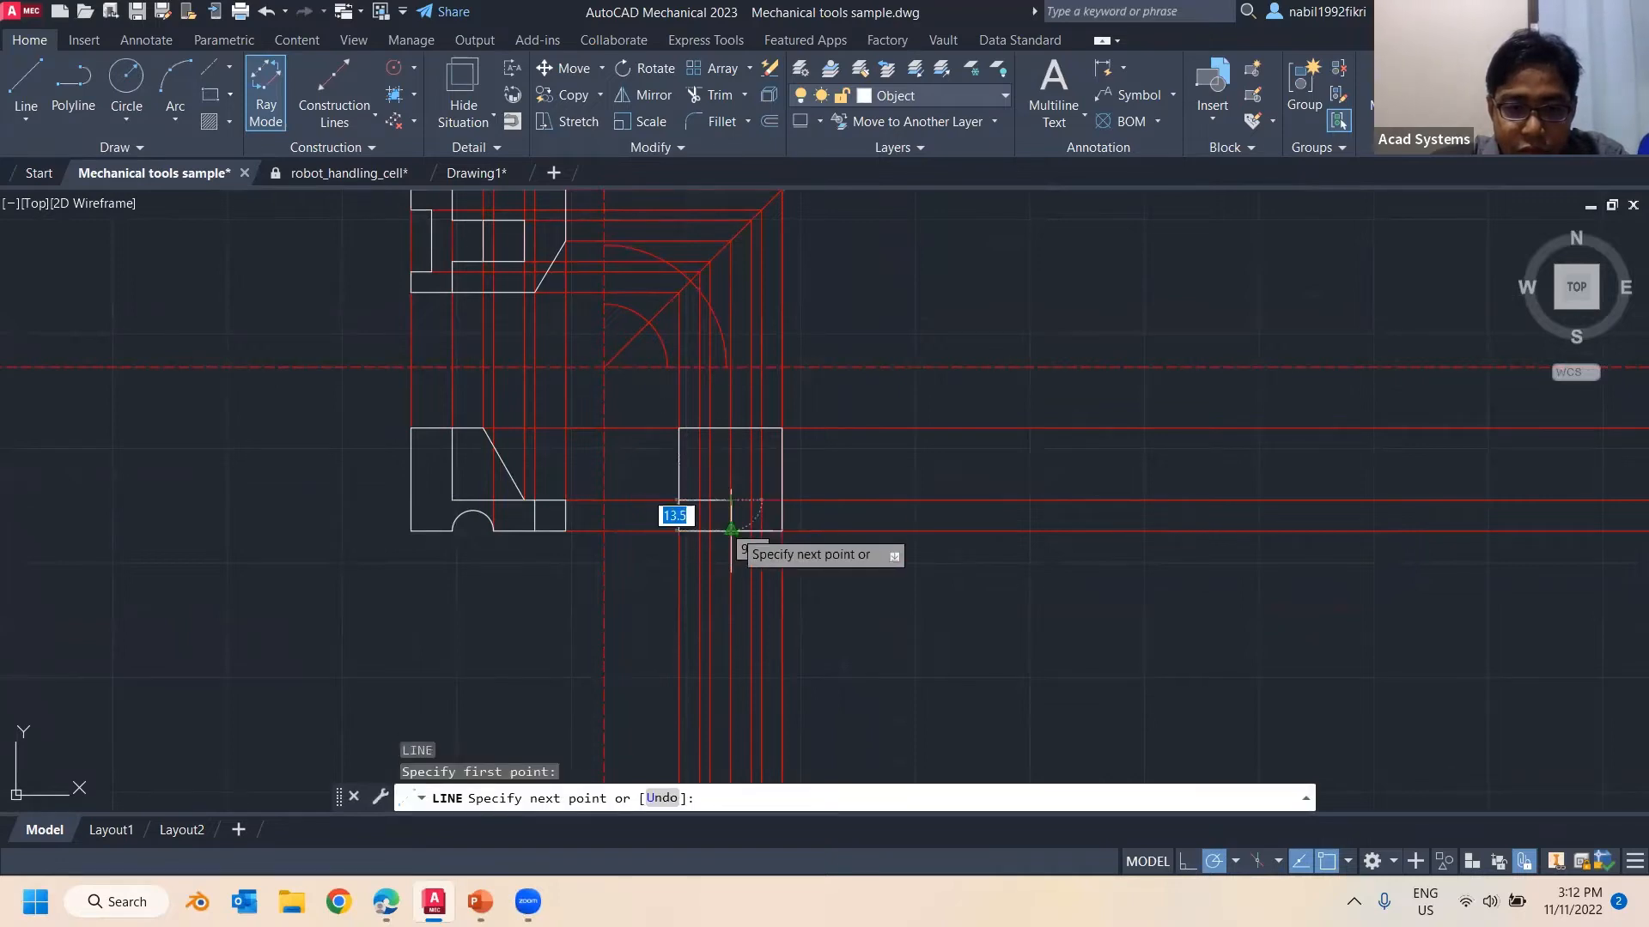
pyautogui.click(731, 531)
pyautogui.press('Return')
pyautogui.press('Return')
pyautogui.click(731, 500)
pyautogui.press('Escape')
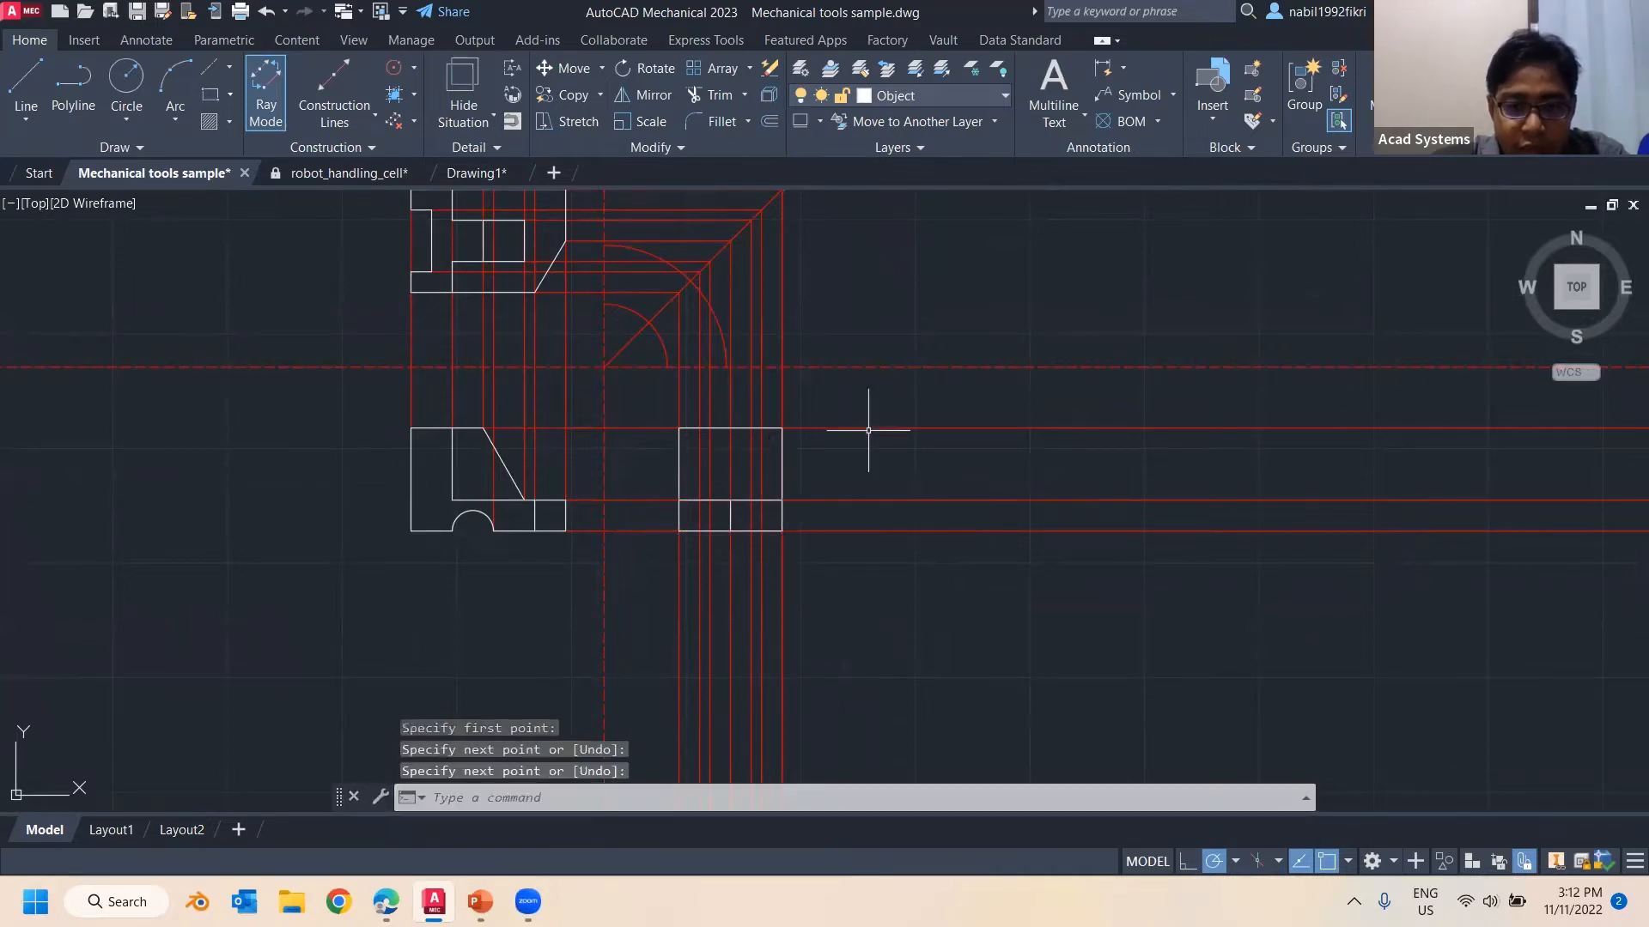
# Examine the original part's three views above the copy to compare its side view with the projected one
pyautogui.scroll(-2, 868, 435)
pyautogui.scroll(4, 683, 428)
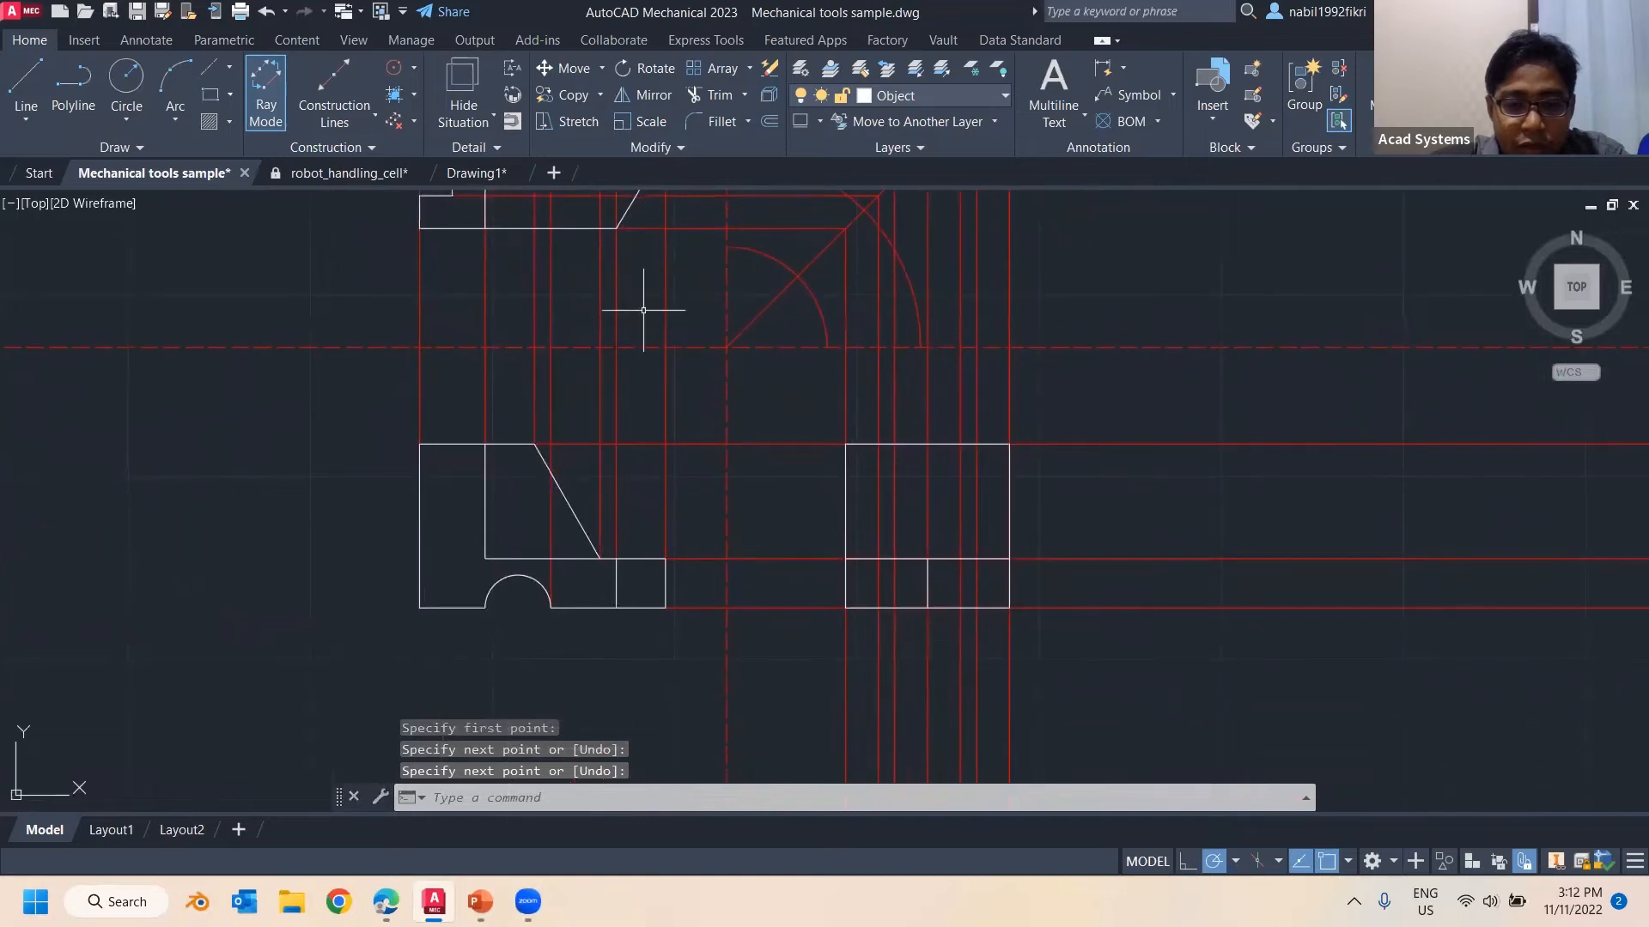
pyautogui.scroll(-4, 604, 454)
pyautogui.moveTo(778, 388); pyautogui.dragTo(836, 755, button='middle')
pyautogui.scroll(-4, 810, 571)
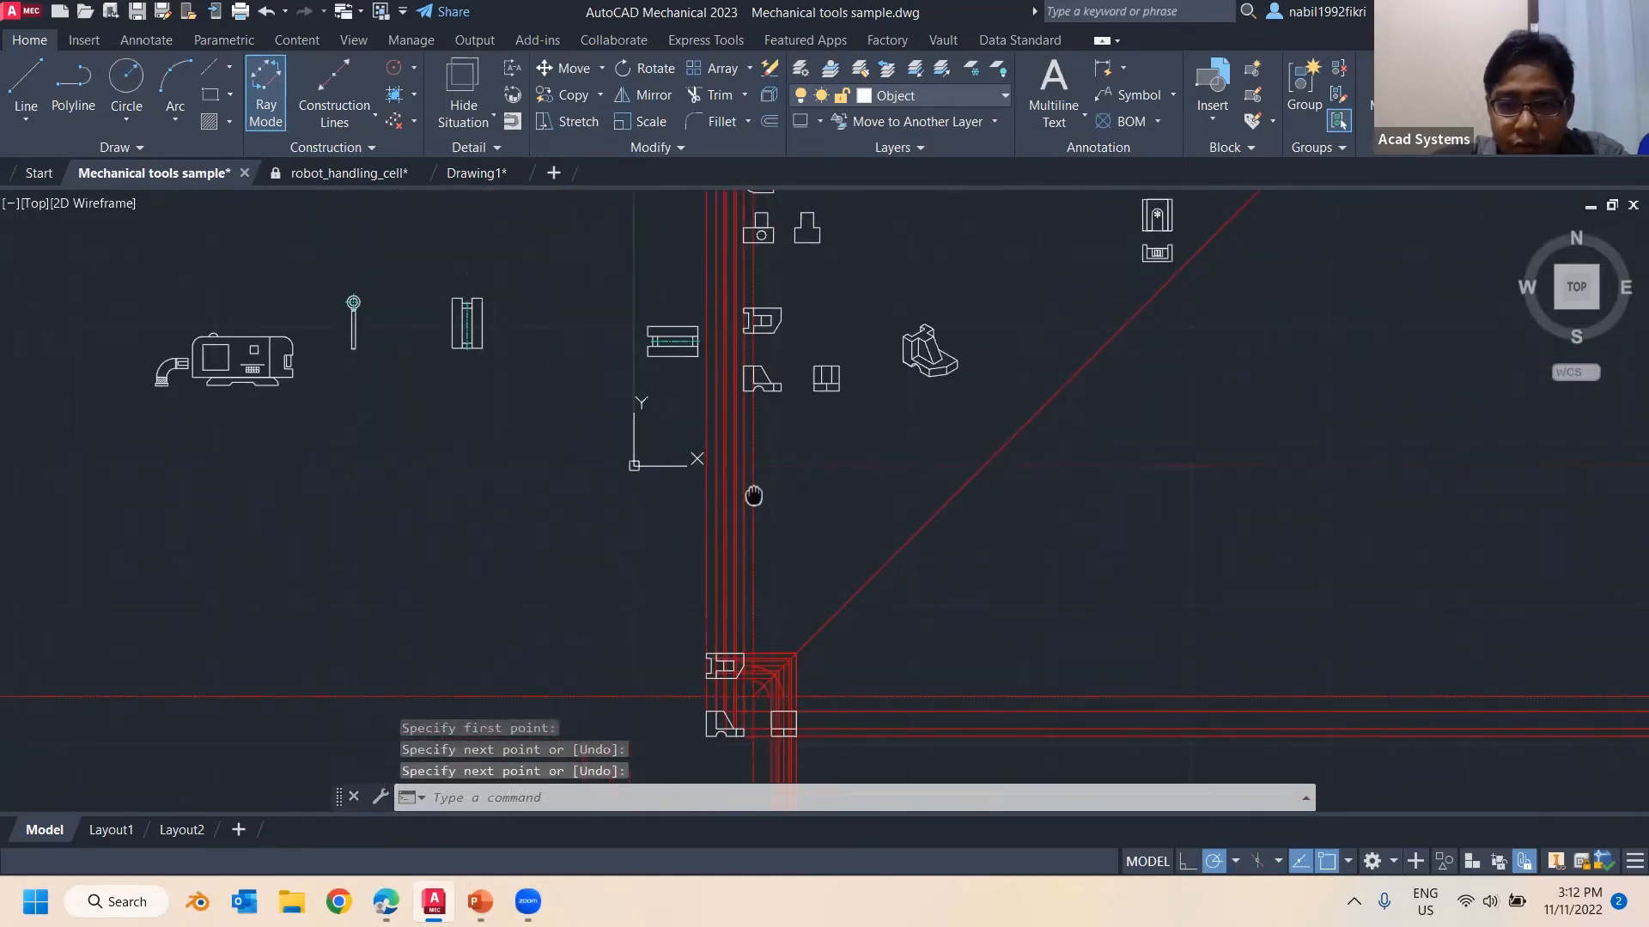
pyautogui.moveTo(755, 490); pyautogui.dragTo(725, 524, button='middle')
pyautogui.scroll(6, 899, 391)
pyautogui.scroll(-4, 773, 649)
pyautogui.moveTo(759, 648); pyautogui.dragTo(735, 285, button='middle')
pyautogui.moveTo(644, 577); pyautogui.dragTo(819, 275, button='middle')
pyautogui.scroll(4, 715, 420)
# Draw two vertical lines from the side view's upper edge to the ledge line, along the projections of the top view's inner rectangle
pyautogui.write('l')
pyautogui.press('Return')
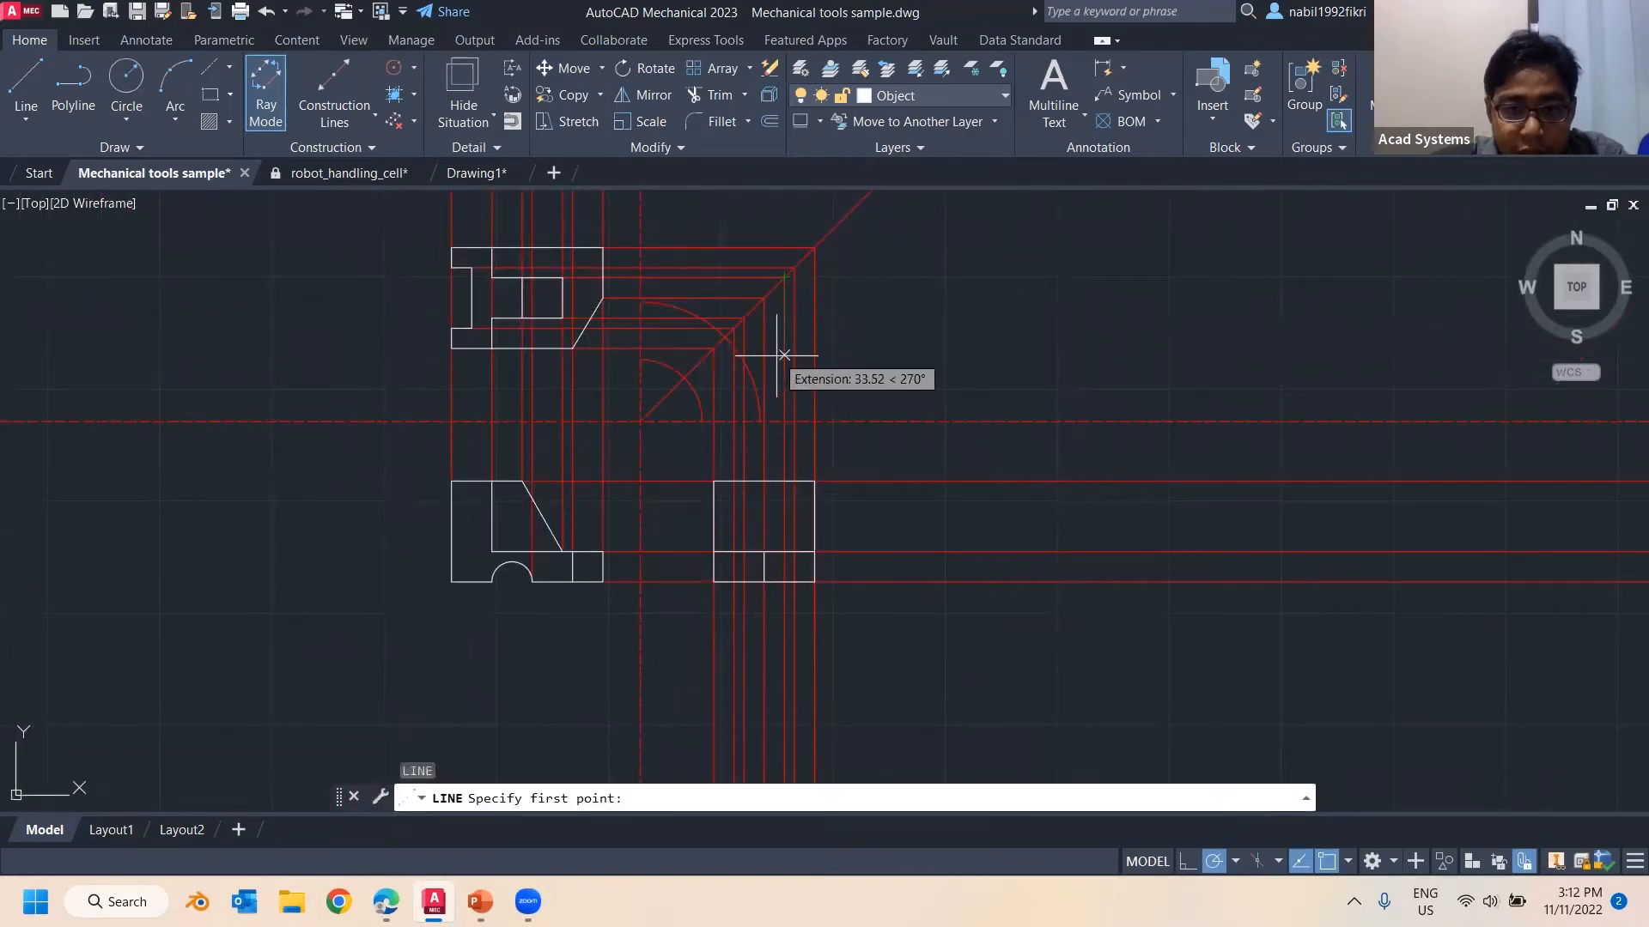
pyautogui.click(784, 481)
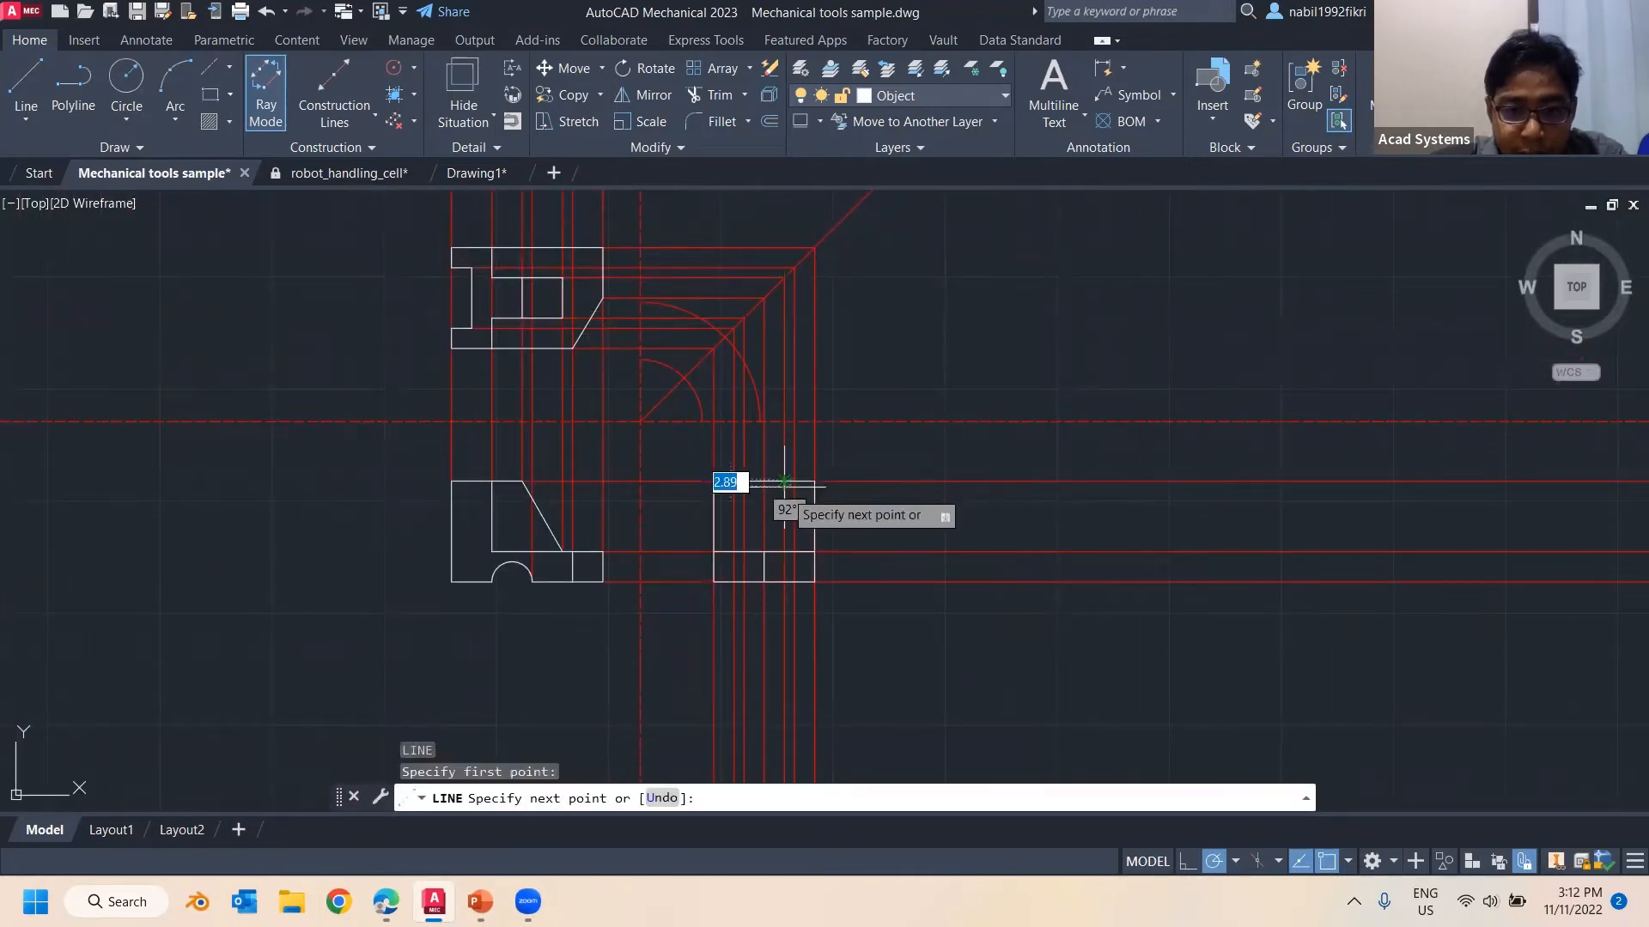
pyautogui.click(784, 550)
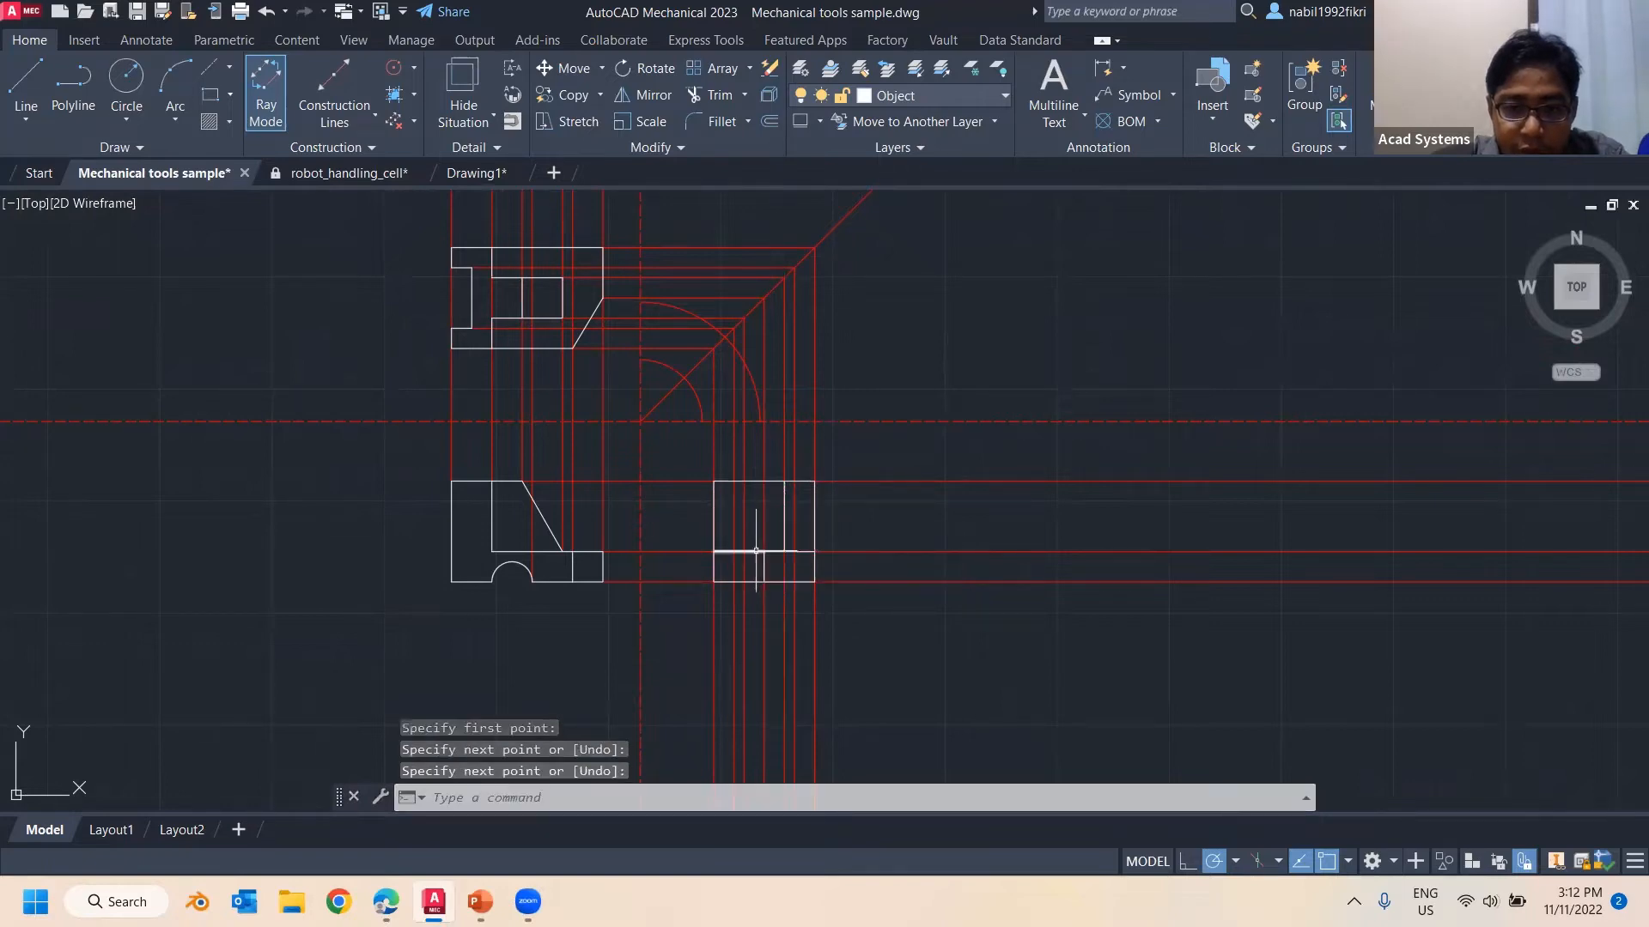
pyautogui.press('Return')
pyautogui.press('Return')
pyautogui.scroll(6, 761, 549)
pyautogui.click(690, 272)
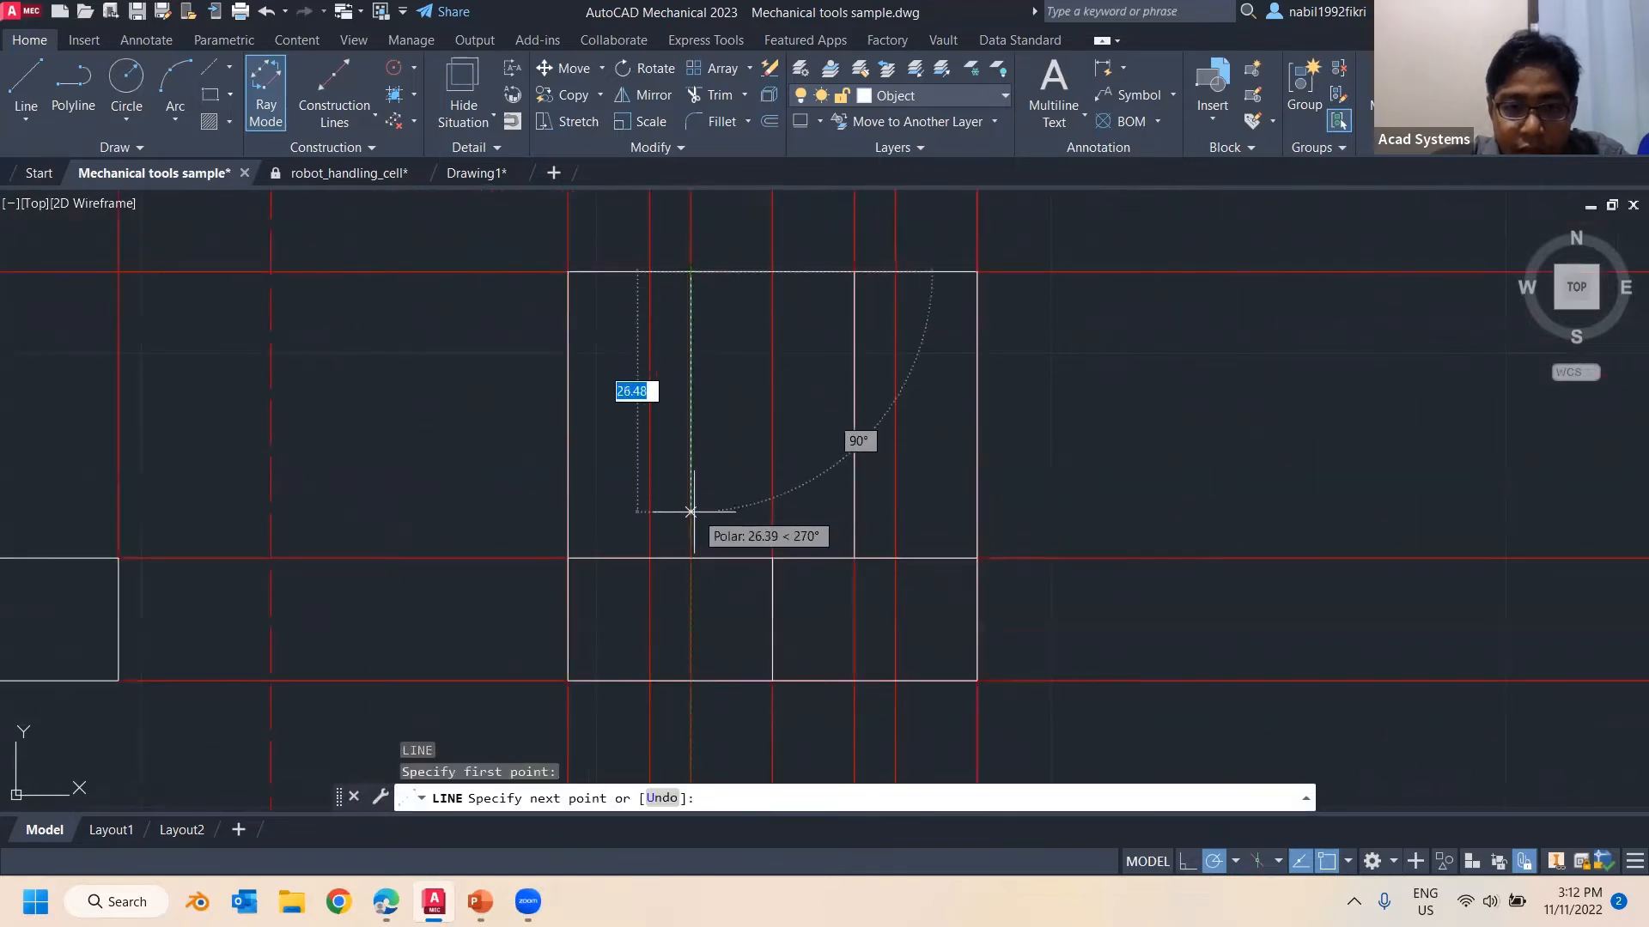
pyautogui.click(691, 558)
pyautogui.press('Return')
pyautogui.scroll(-2, 785, 448)
pyautogui.scroll(-4, 785, 448)
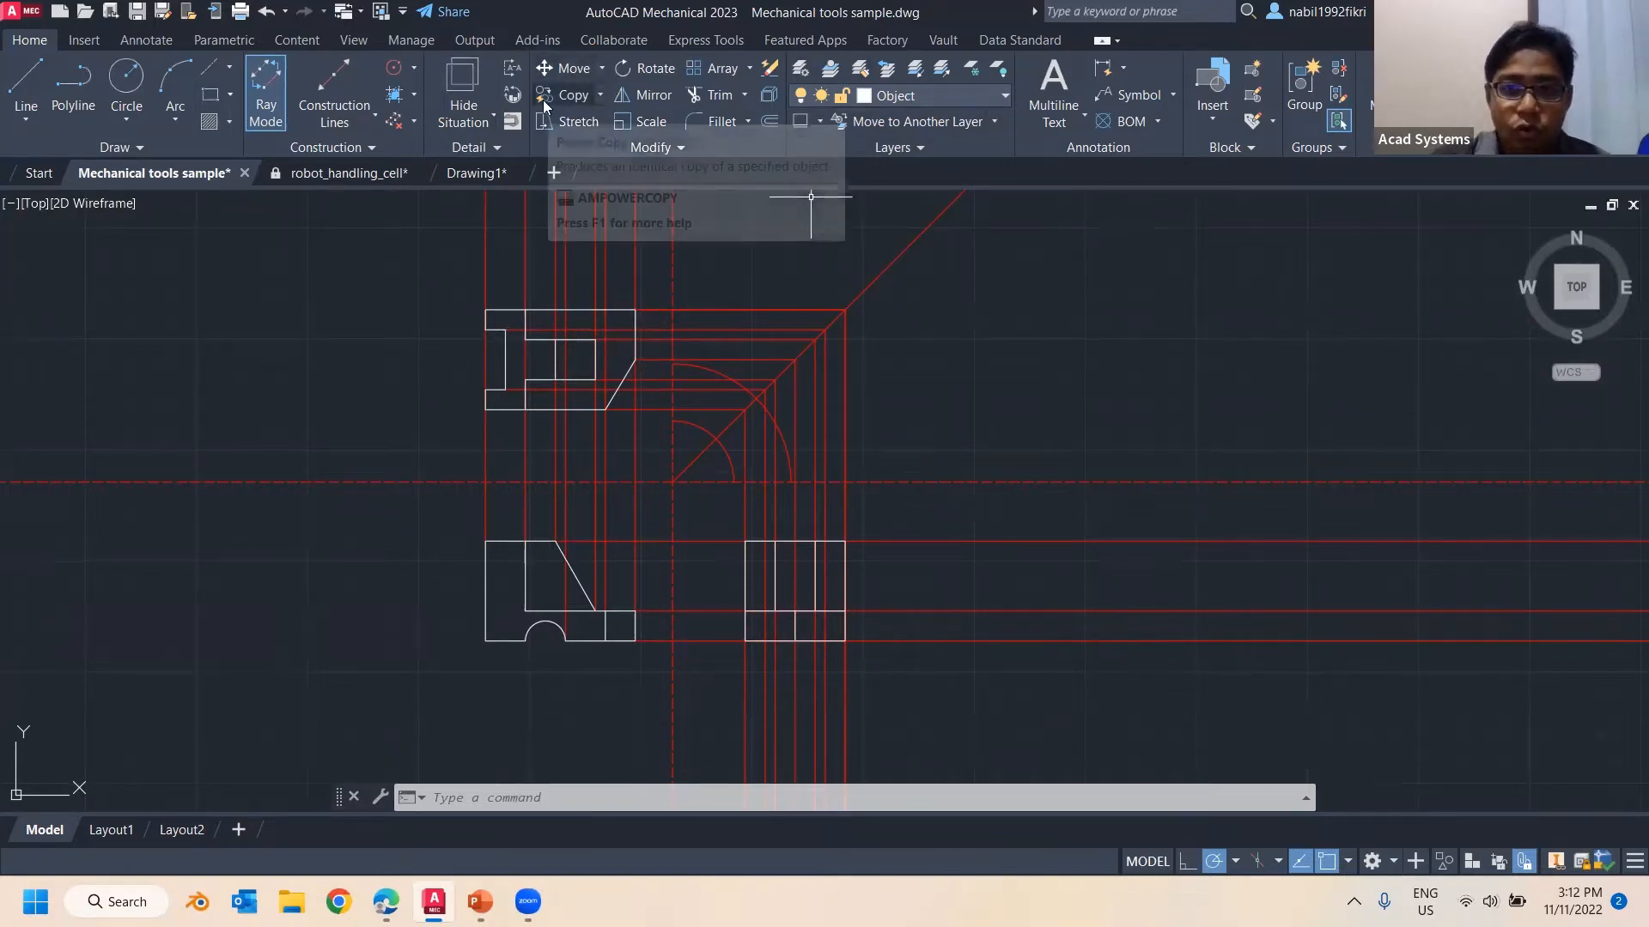
# Review the drawing's layers and the centerline tool variants, with the upright slotted part in view
pyautogui.click(993, 96)
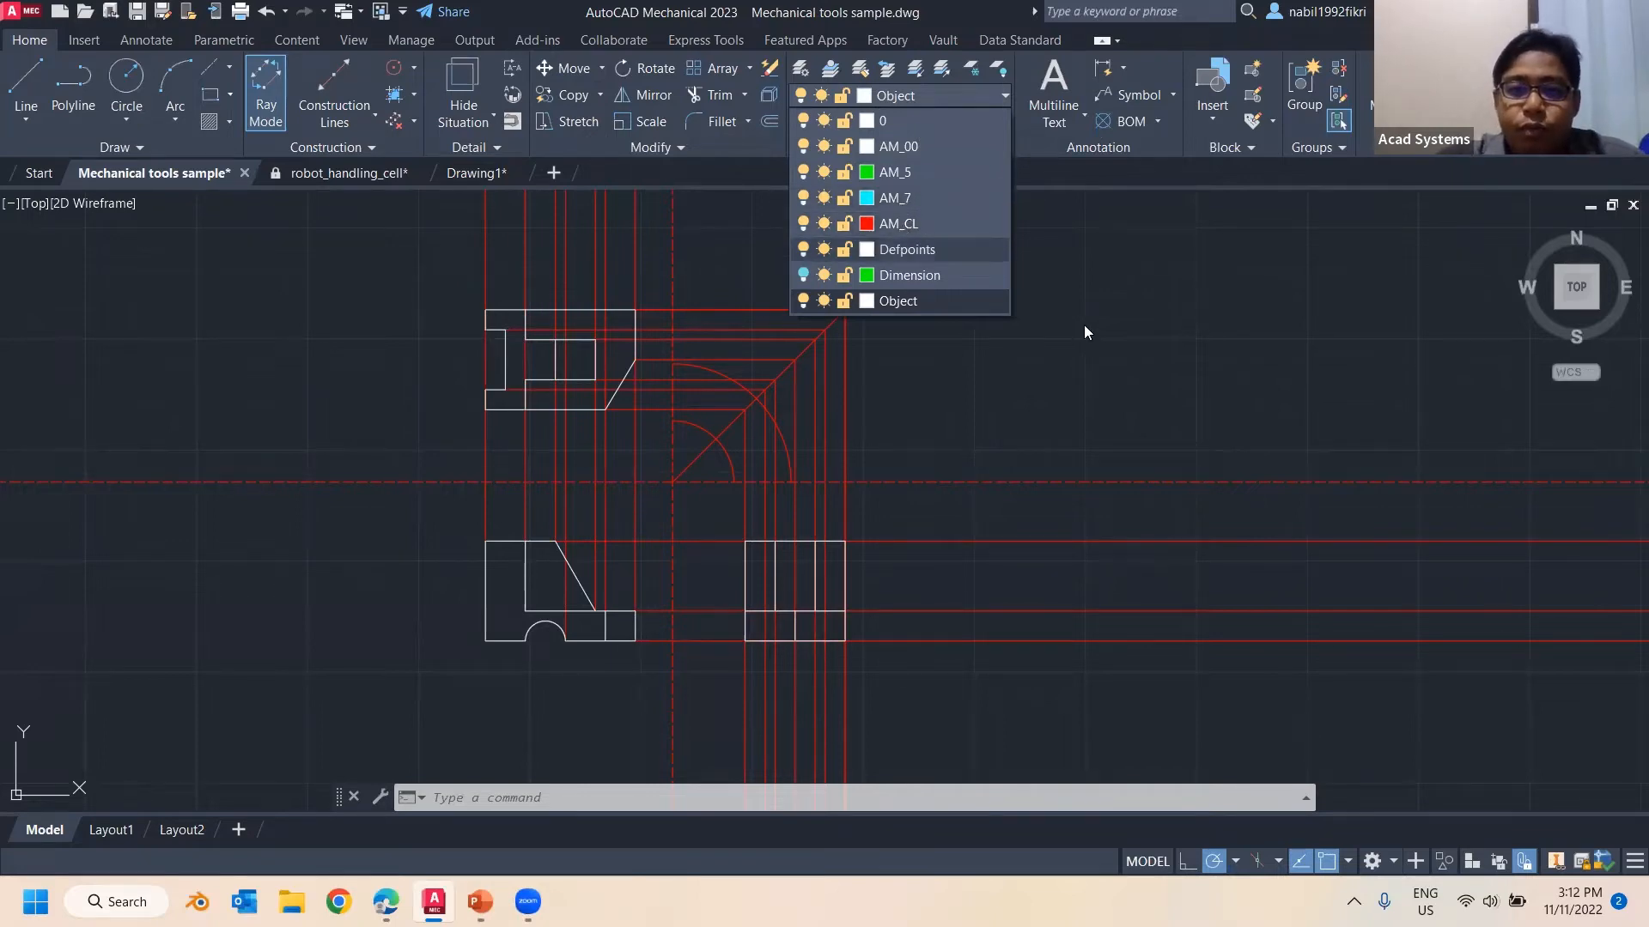
pyautogui.scroll(-5, 930, 561)
pyautogui.scroll(5, 930, 560)
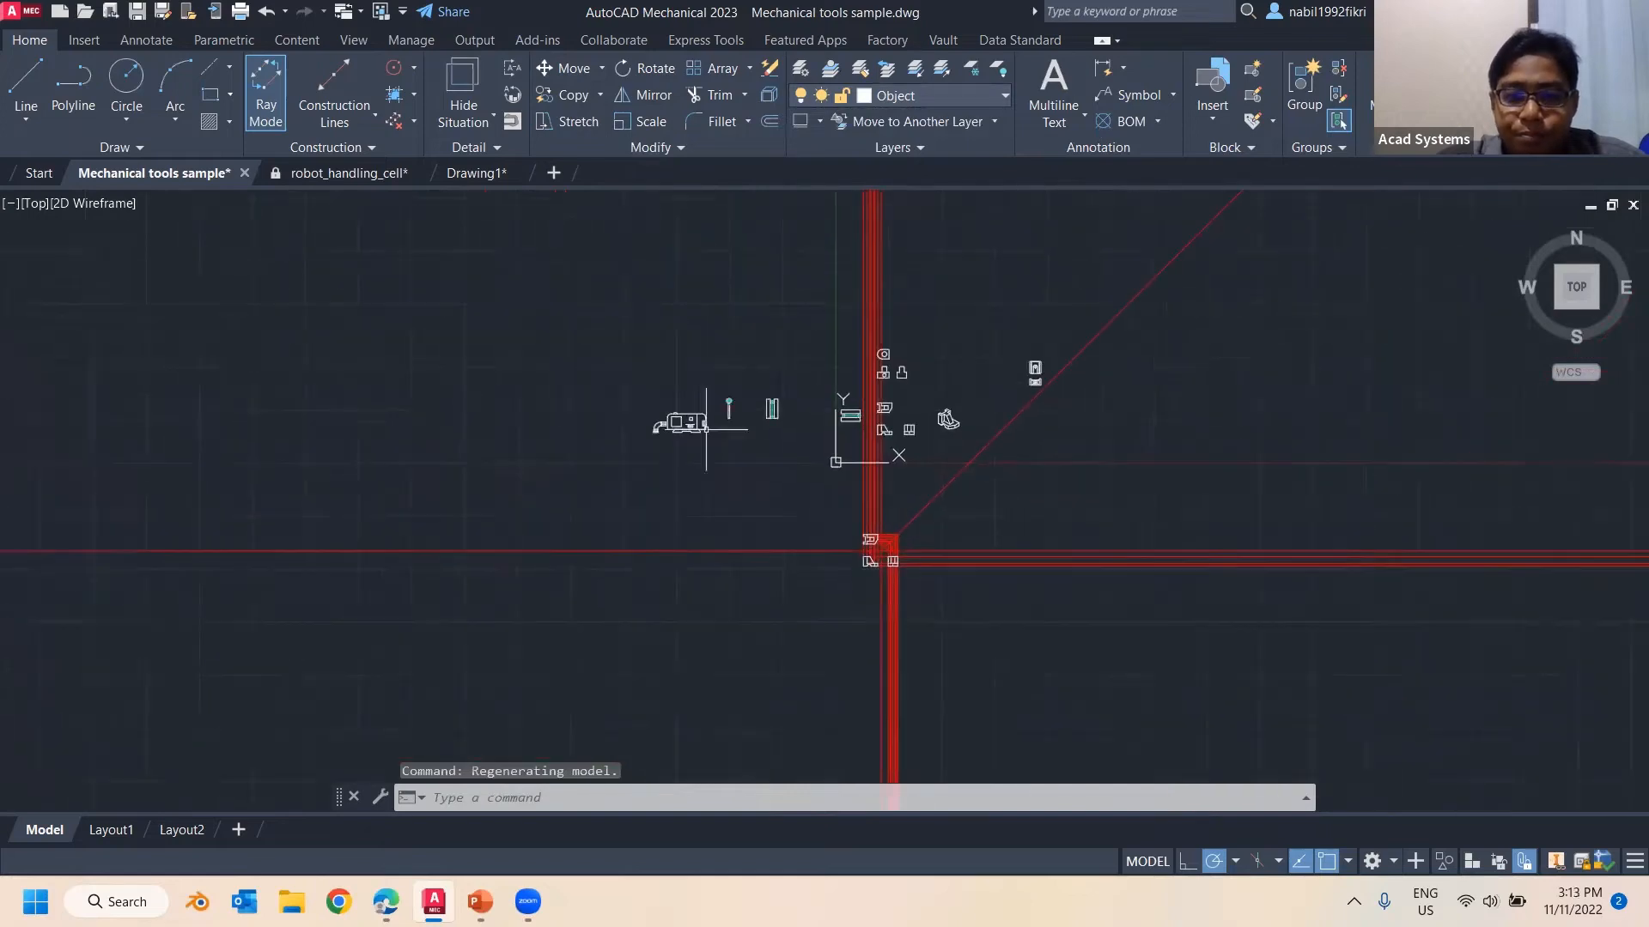
pyautogui.moveTo(743, 412); pyautogui.dragTo(401, 684, button='middle')
pyautogui.moveTo(655, 529); pyautogui.dragTo(693, 505, button='middle')
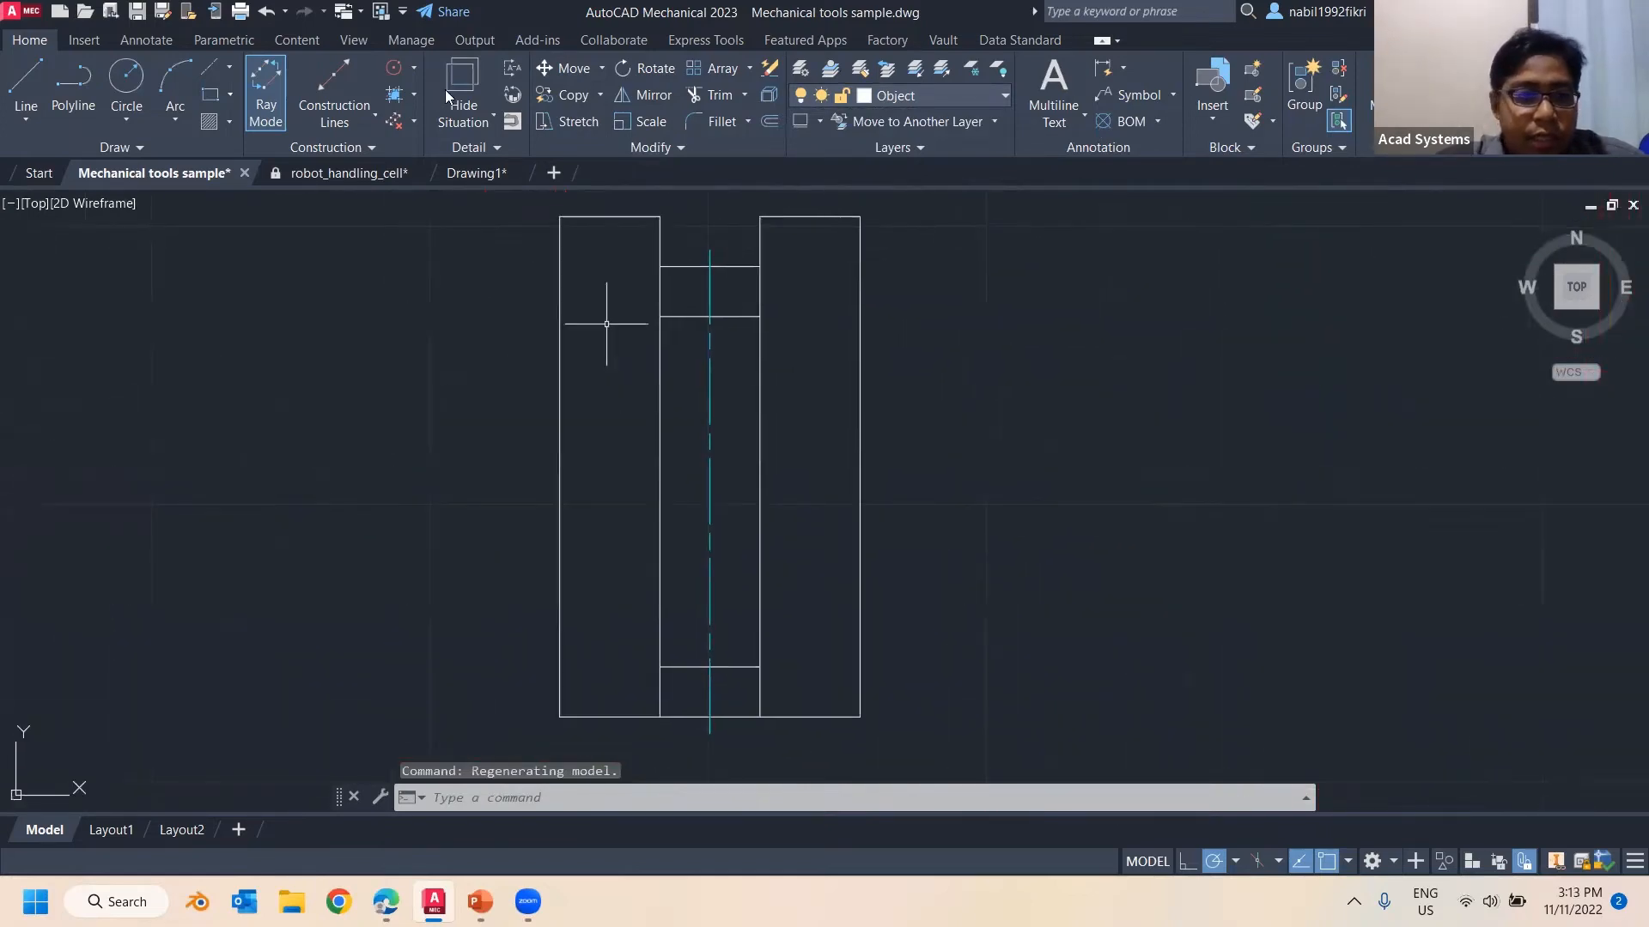
pyautogui.click(229, 67)
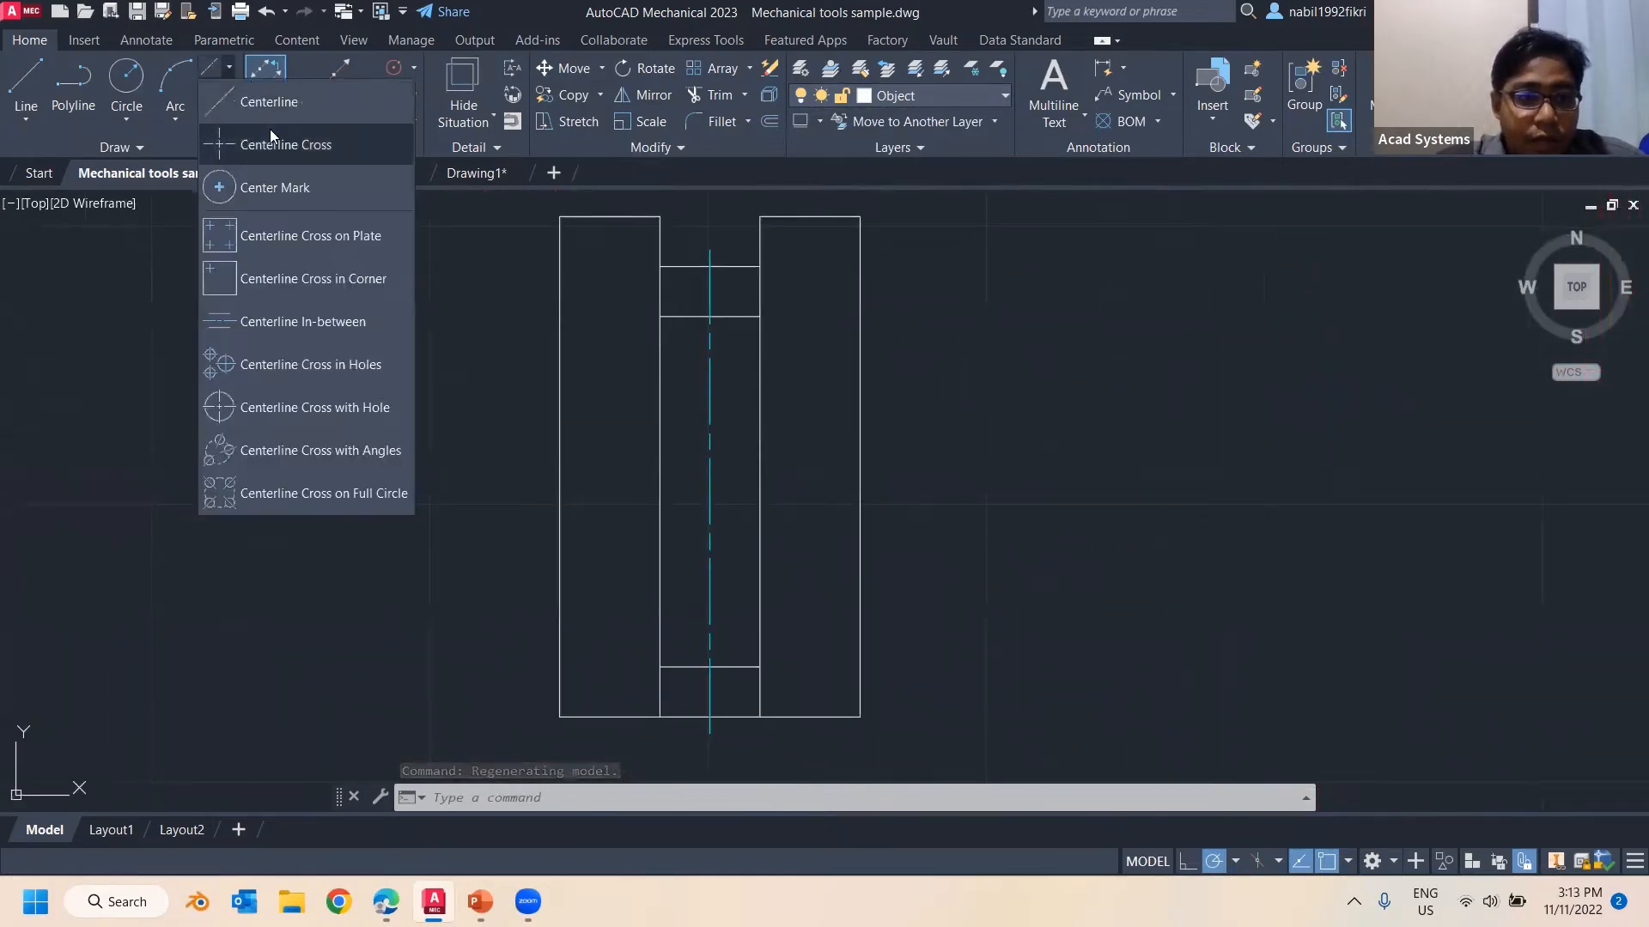
pyautogui.click(999, 68)
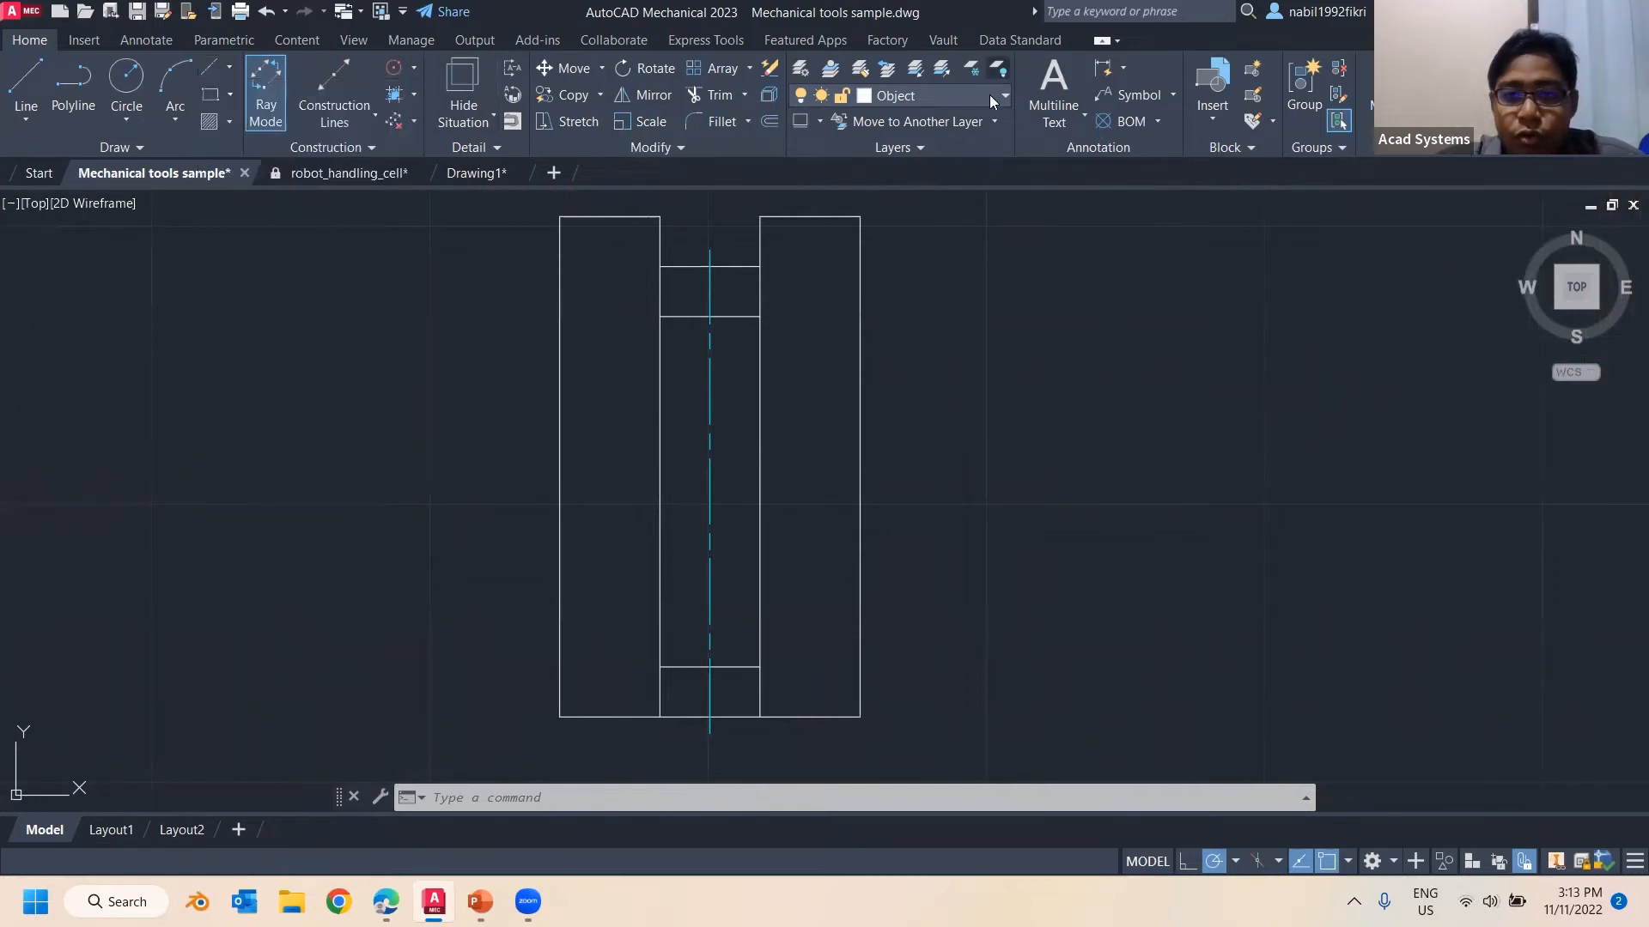
pyautogui.click(1004, 95)
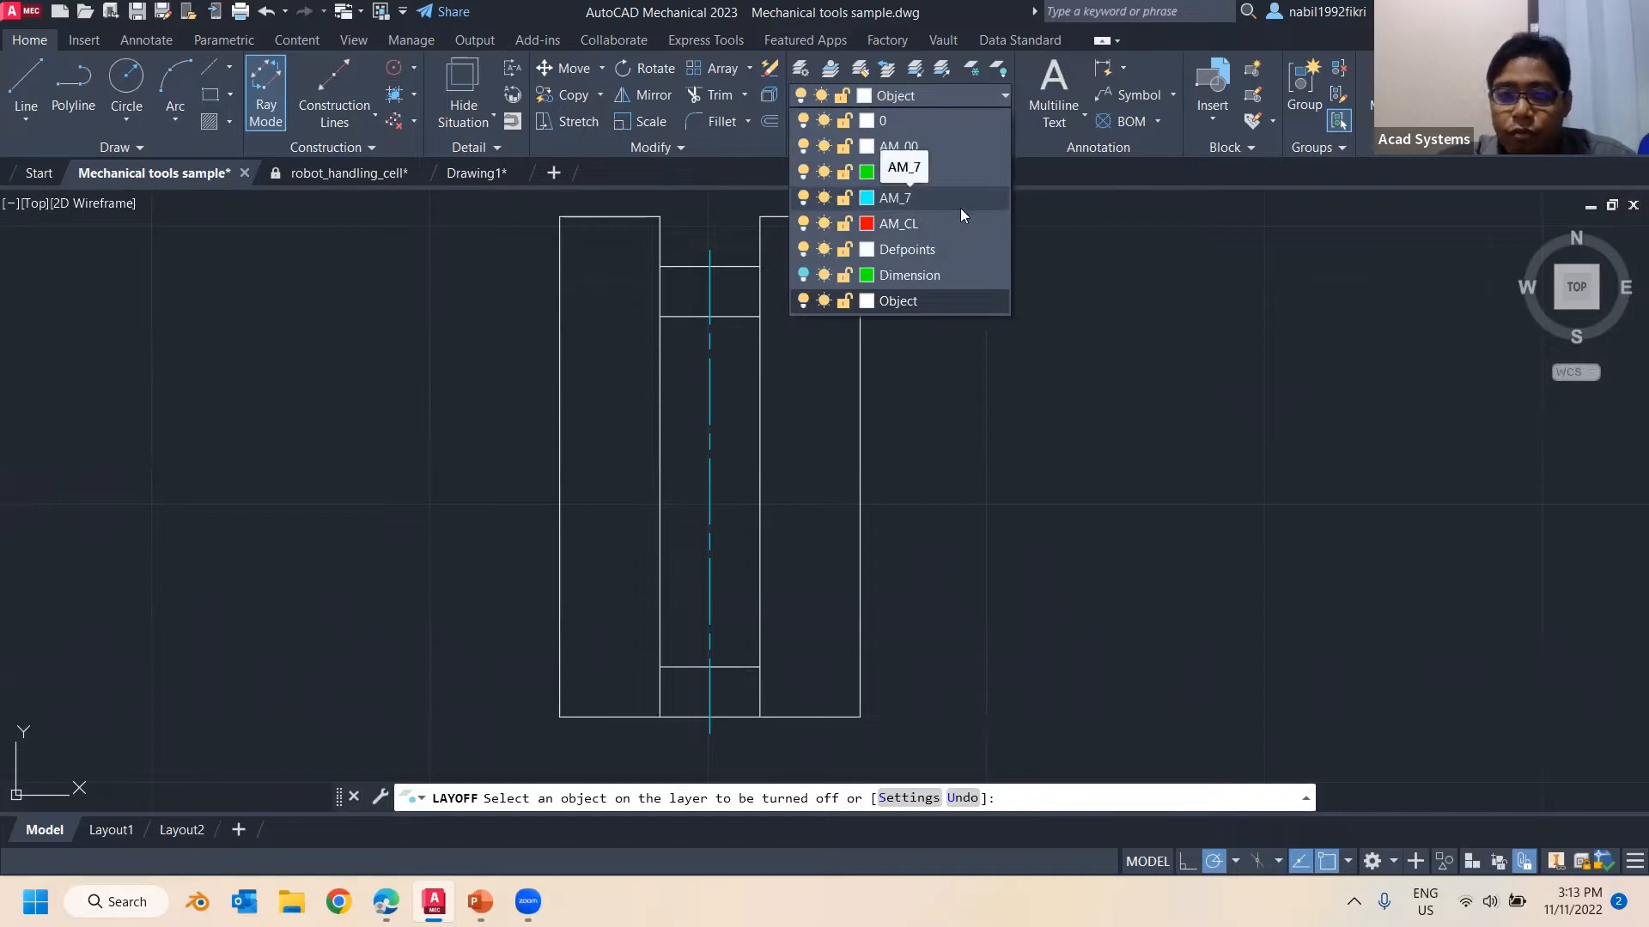
pyautogui.click(1068, 383)
pyautogui.press('Escape')
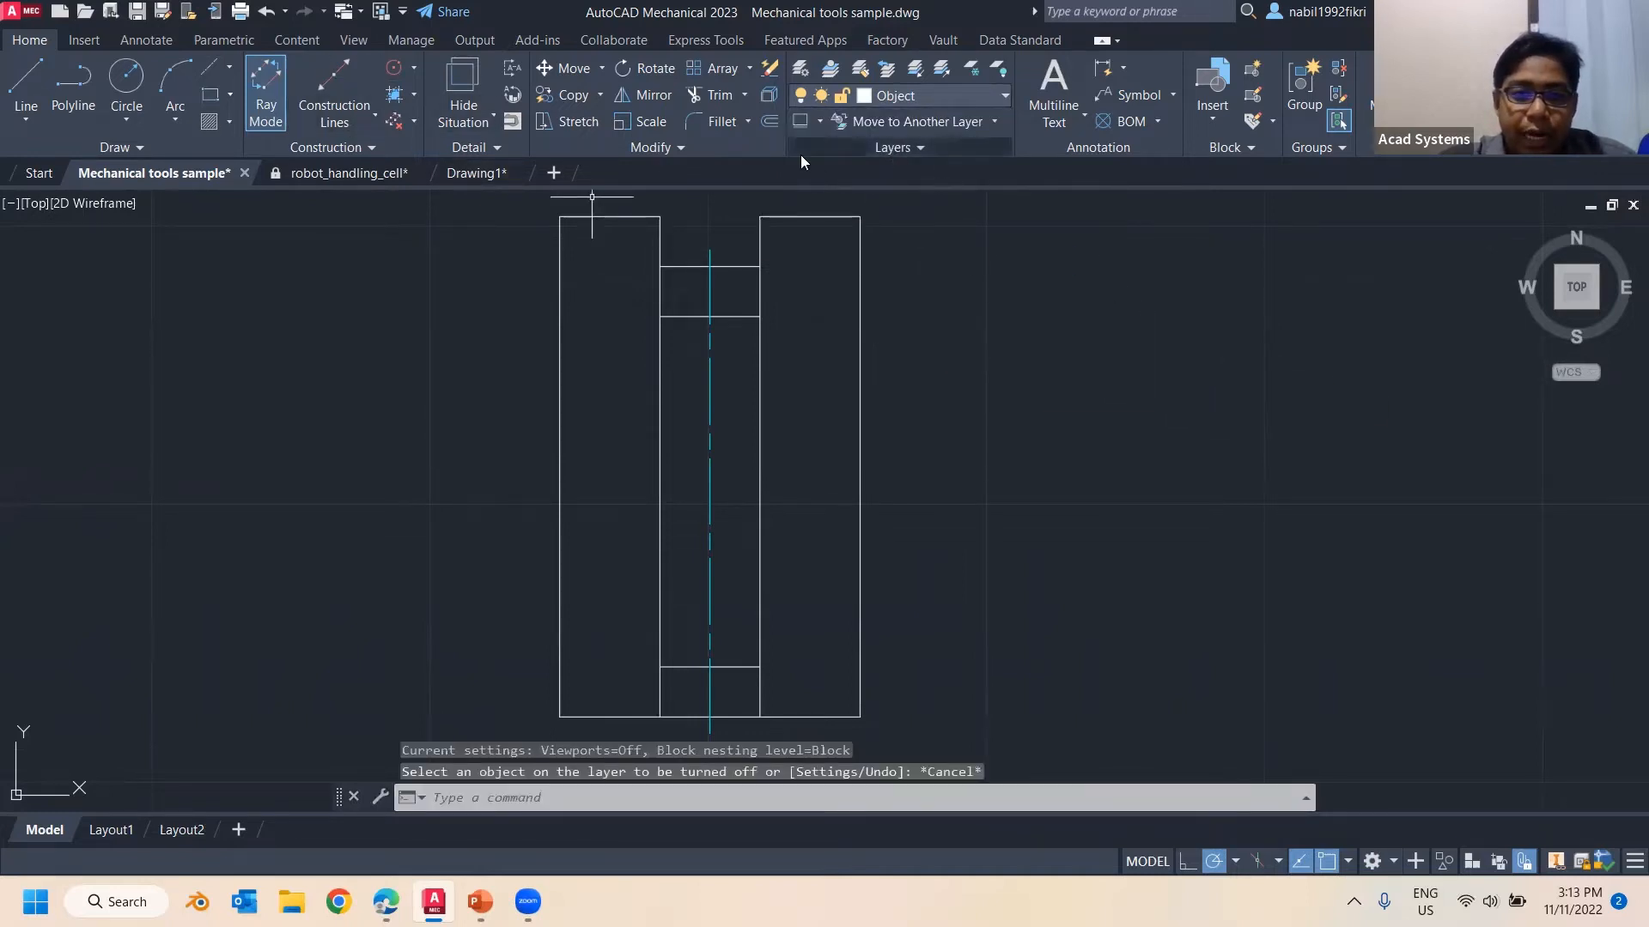
# Draw a vertical centerline through the slotted part's left leg, from the midpoint of its upper edge to that of its lower edge
pyautogui.click(212, 70)
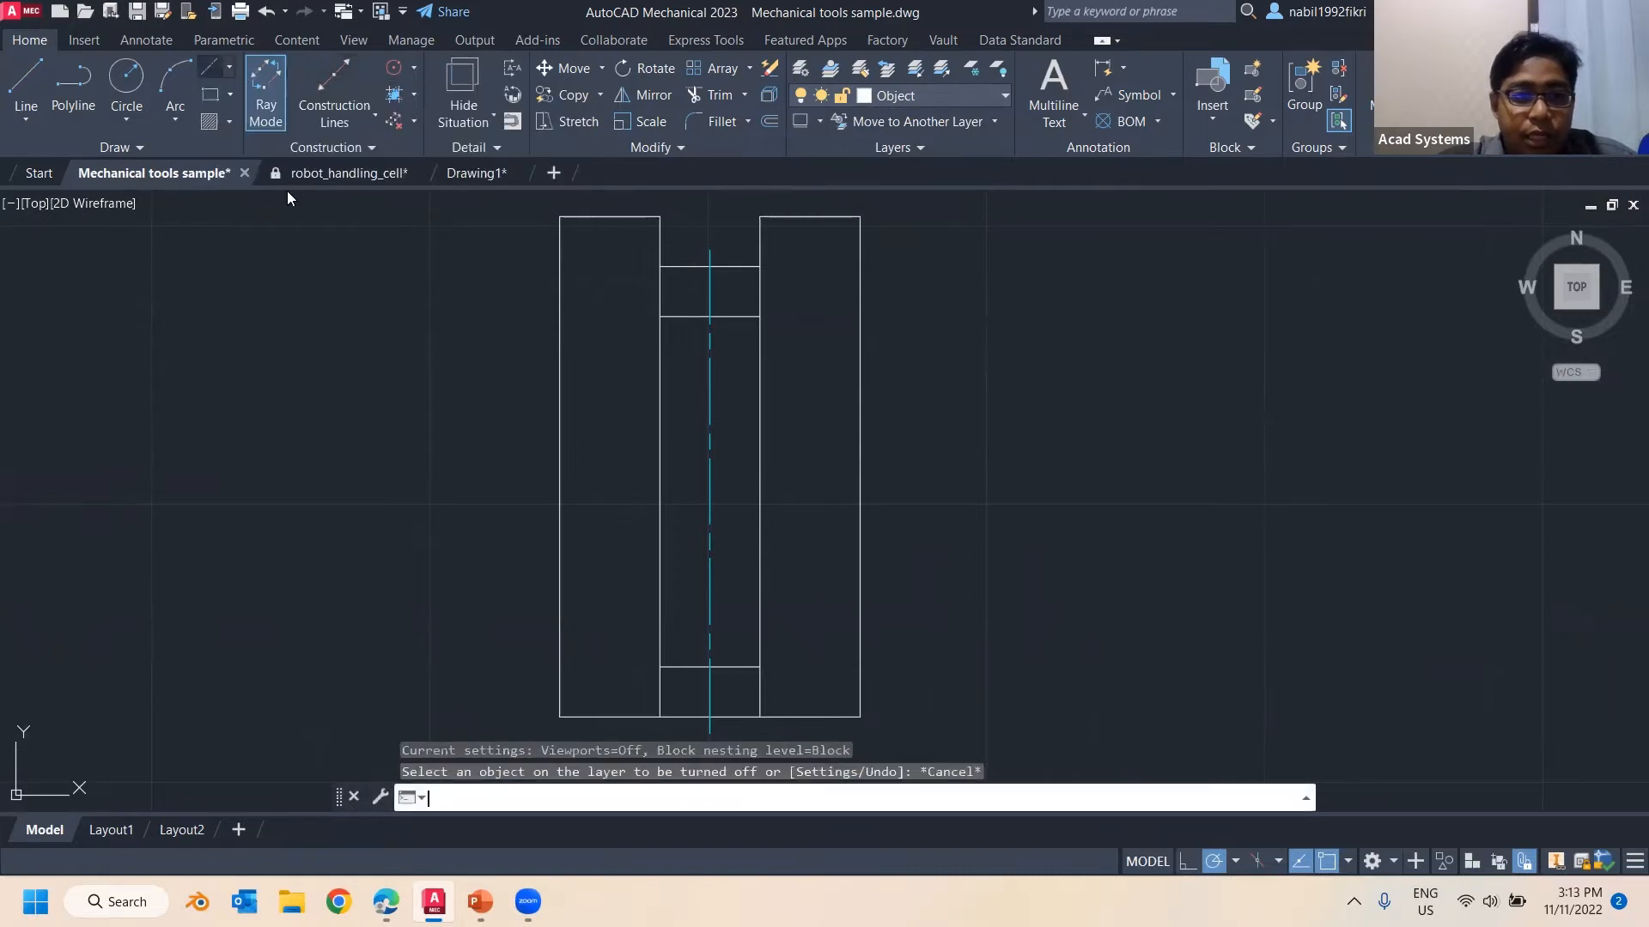
pyautogui.click(609, 215)
pyautogui.moveTo(607, 629); pyautogui.dragTo(596, 486, button='middle')
pyautogui.click(600, 573)
pyautogui.moveTo(708, 455); pyautogui.dragTo(721, 559, button='middle')
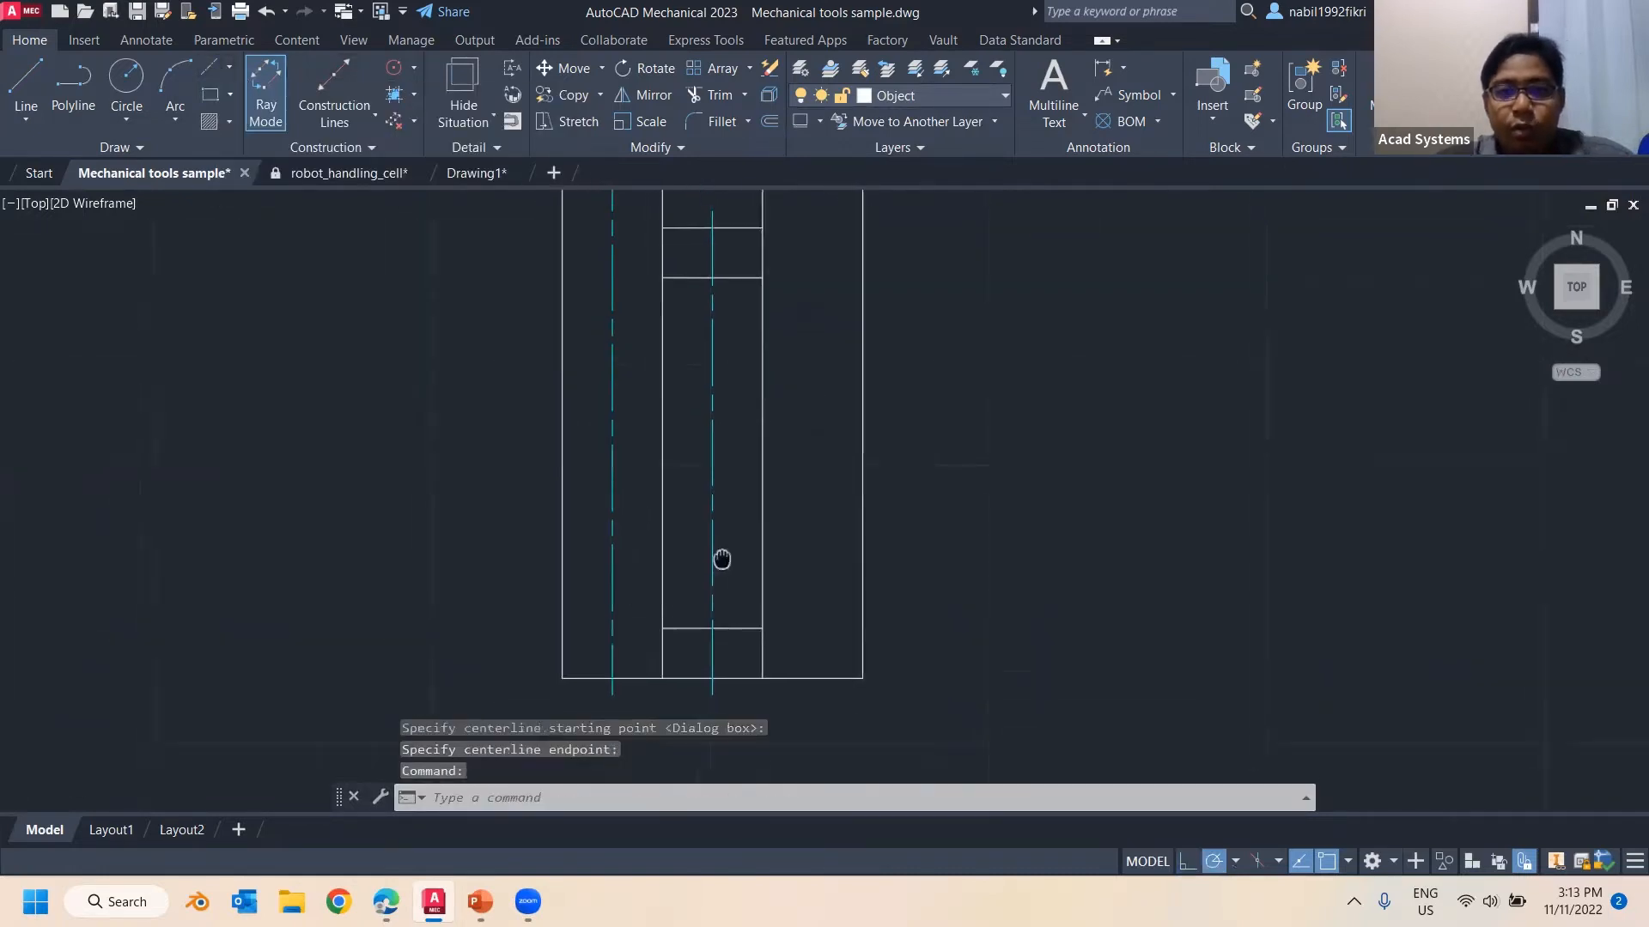
# Check which layer the left leg's centerline is on, comparing it with the layer list
pyautogui.scroll(-2, 740, 523)
pyautogui.click(669, 378)
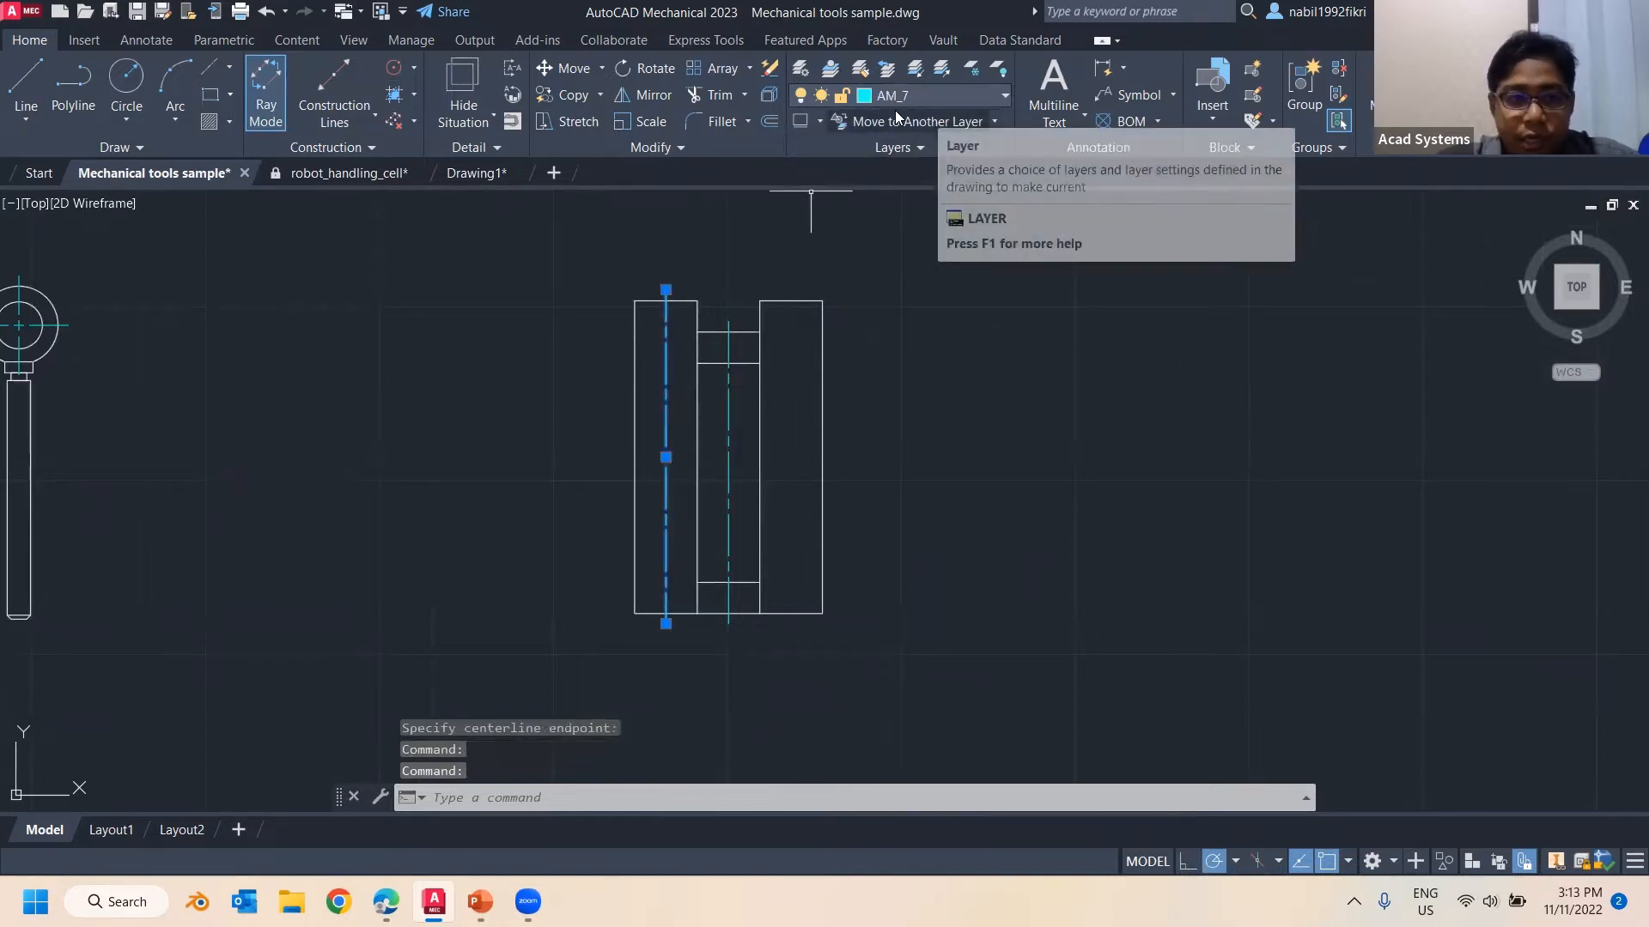
pyautogui.scroll(-2, 786, 353)
pyautogui.click(949, 97)
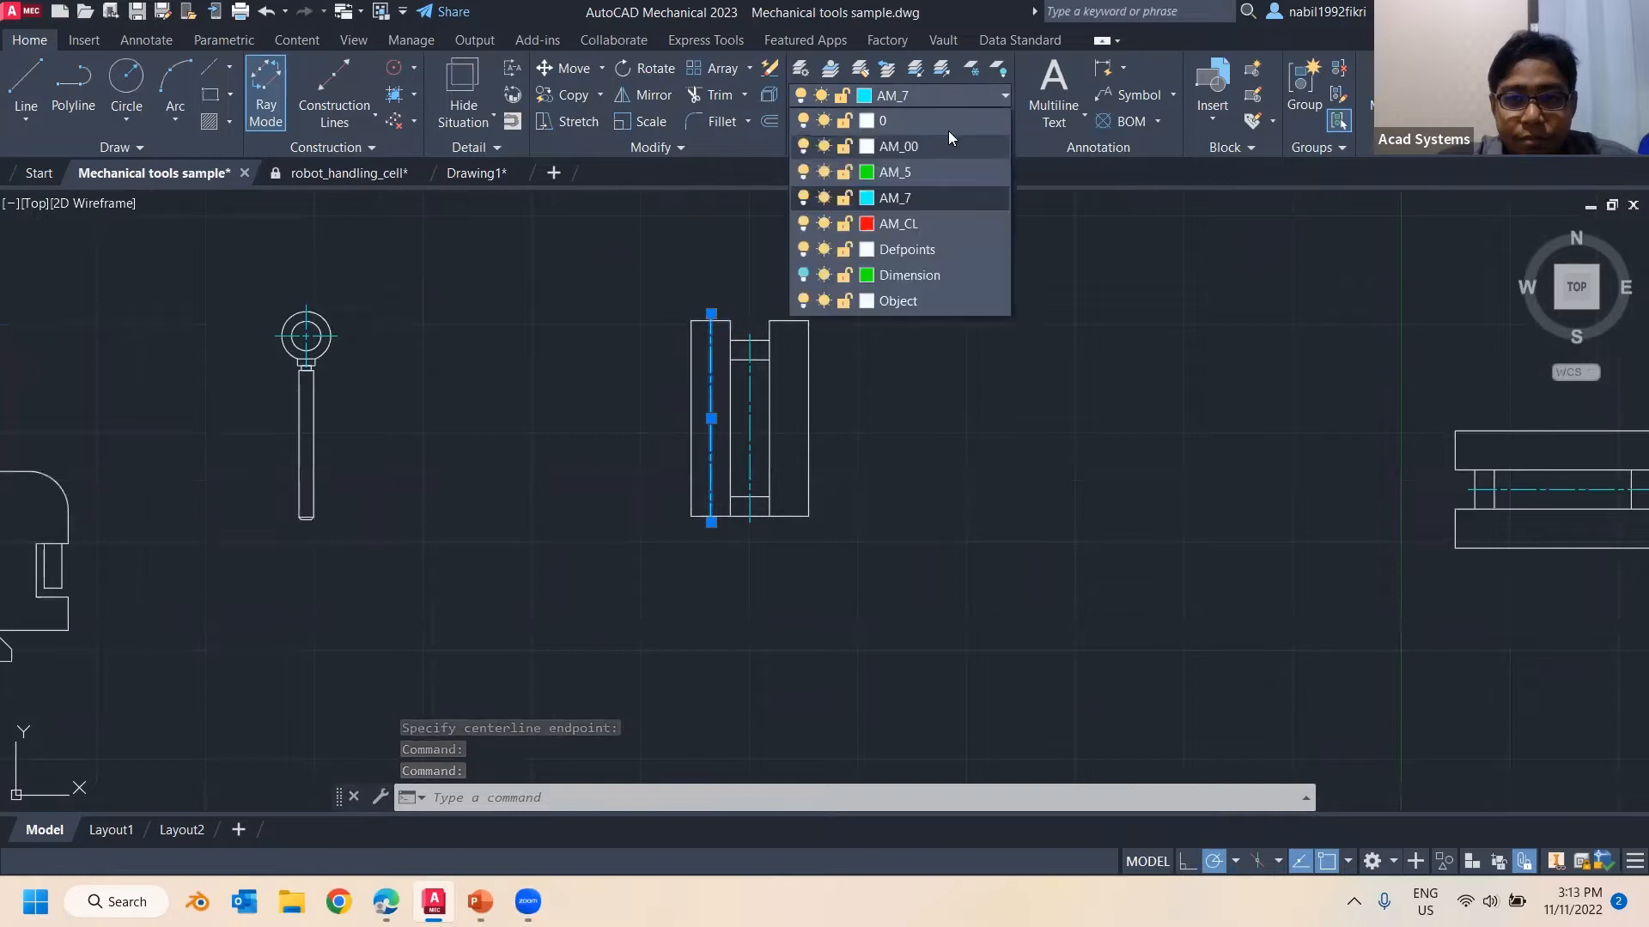
pyautogui.press('Escape')
pyautogui.press('Escape')
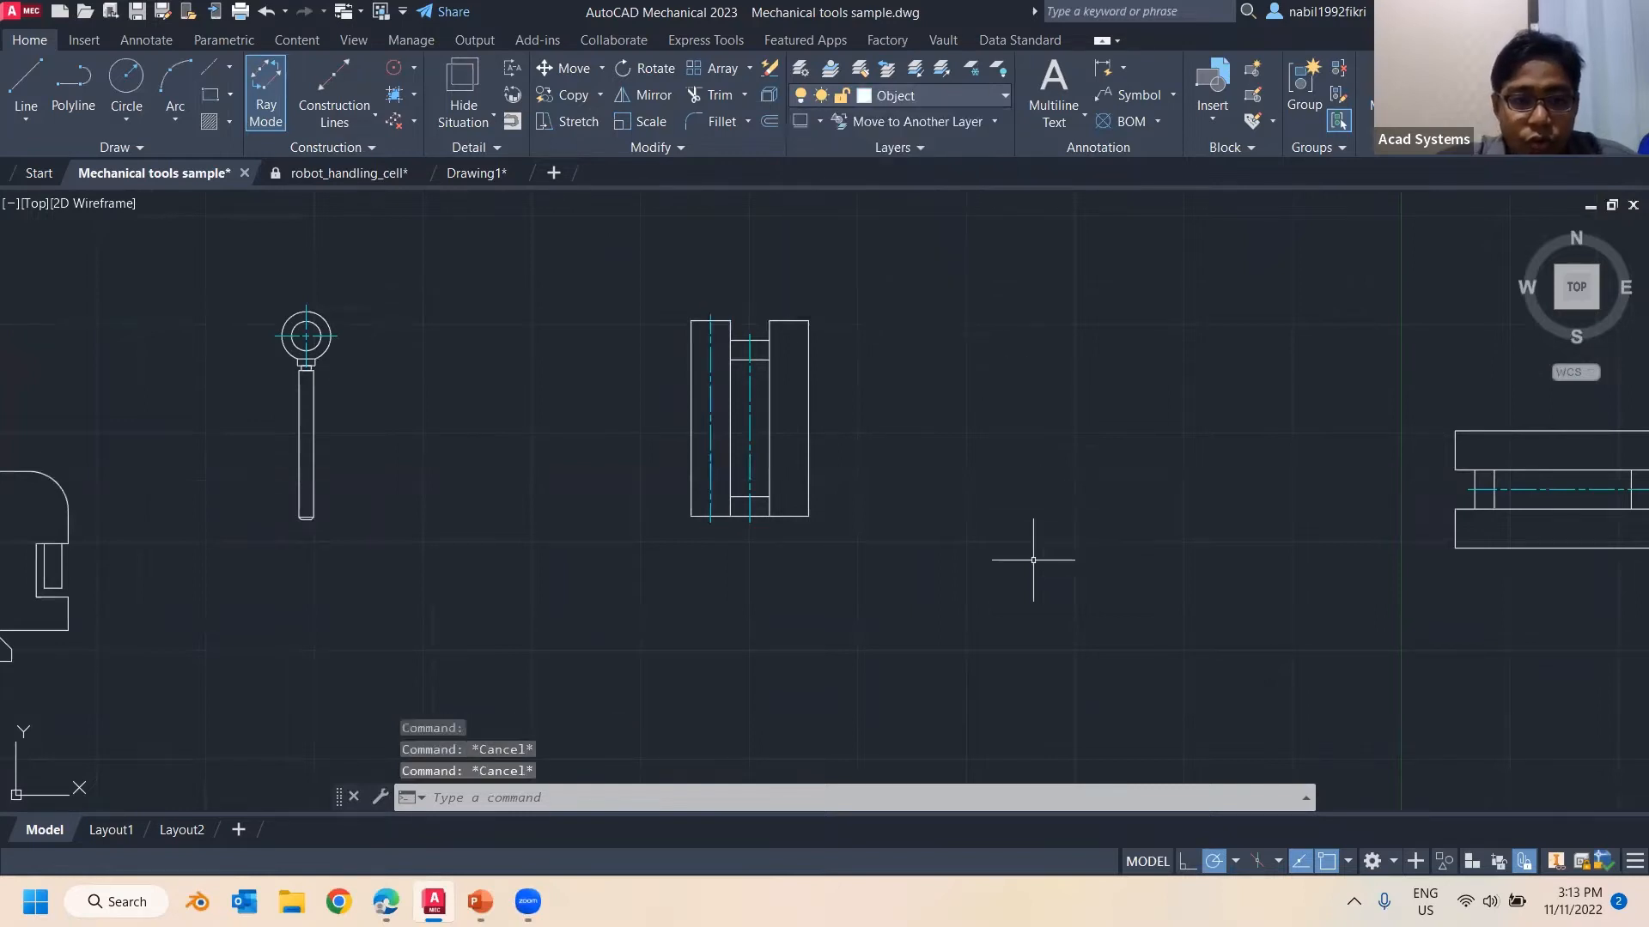
# Erase all construction lines from the drawing with the three projected views
pyautogui.scroll(-2, 1034, 560)
pyautogui.moveTo(1002, 547); pyautogui.dragTo(515, 343, button='middle')
pyautogui.moveTo(625, 408); pyautogui.dragTo(439, 337, button='middle')
pyautogui.moveTo(651, 533)
pyautogui.mouseDown(button='middle')
pyautogui.moveTo(570, 430)
pyautogui.moveTo(559, 249)
pyautogui.mouseUp(button='middle')
pyautogui.moveTo(644, 548)
pyautogui.mouseDown(button='middle')
pyautogui.moveTo(644, 441)
pyautogui.moveTo(563, 220)
pyautogui.mouseUp(button='middle')
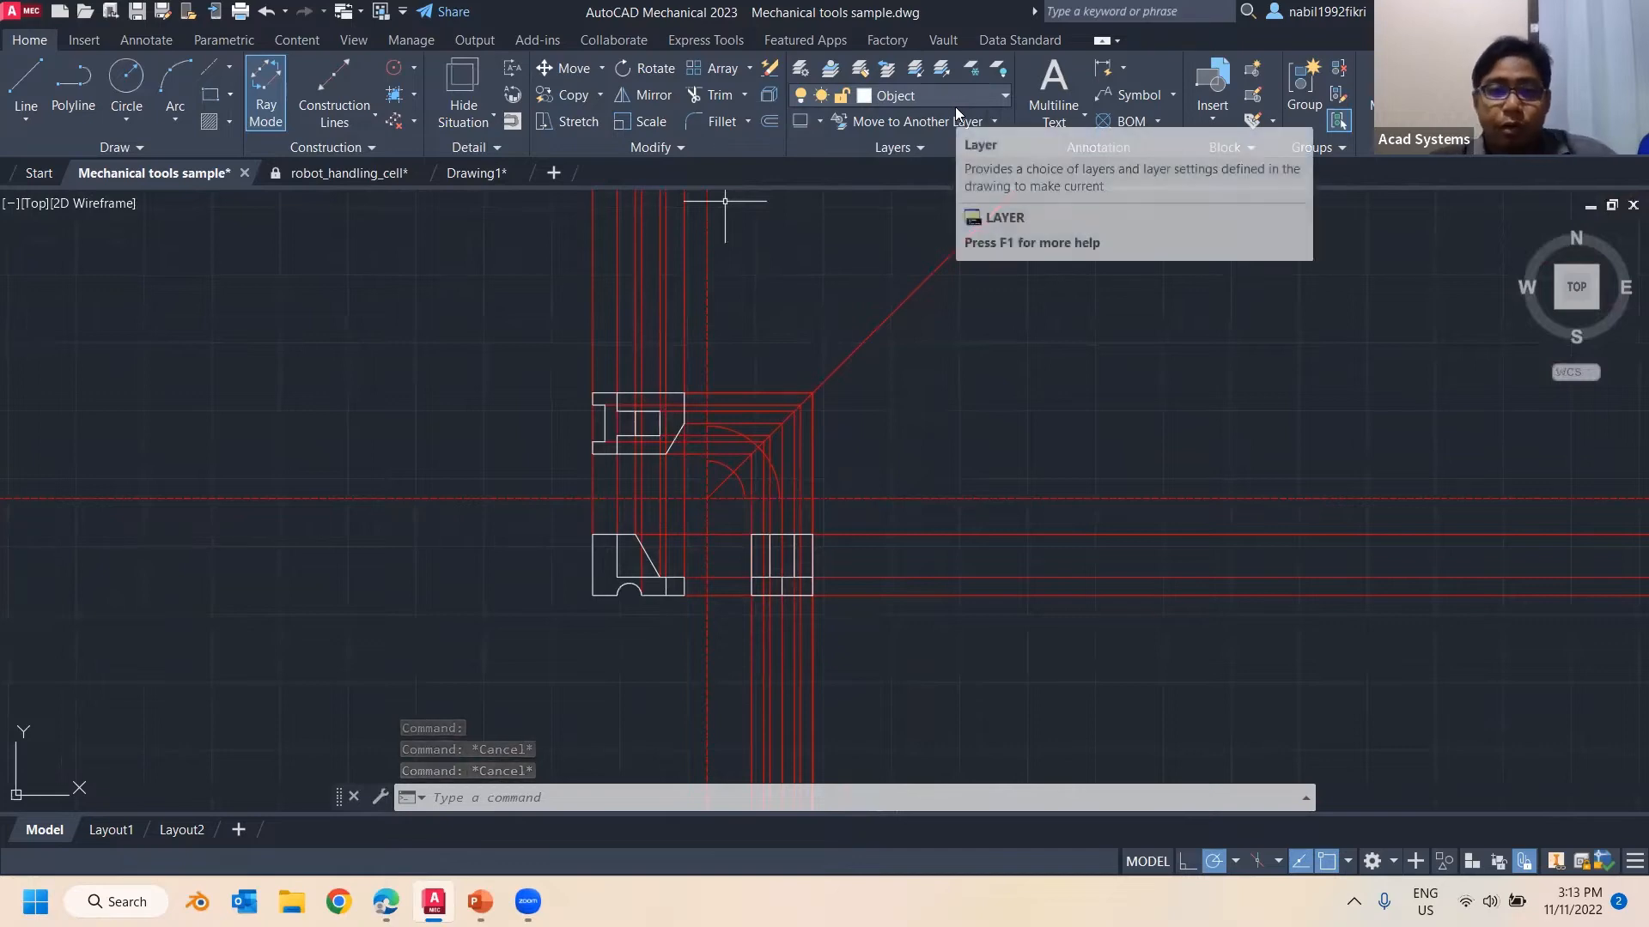
pyautogui.click(415, 122)
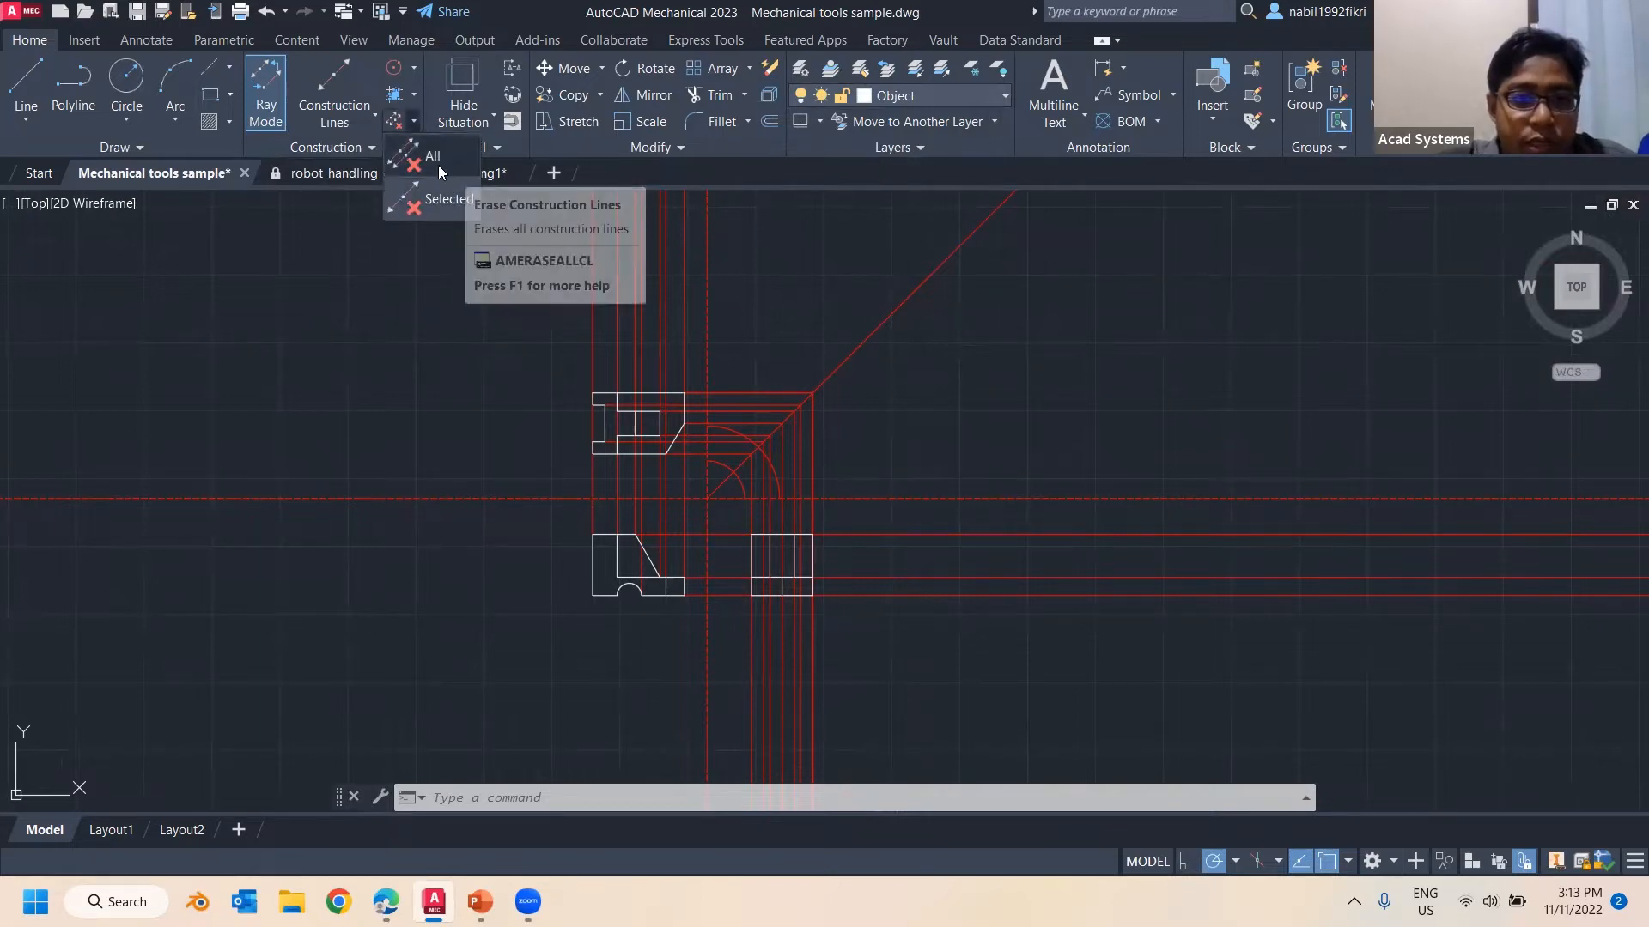
pyautogui.click(447, 166)
pyautogui.click(413, 122)
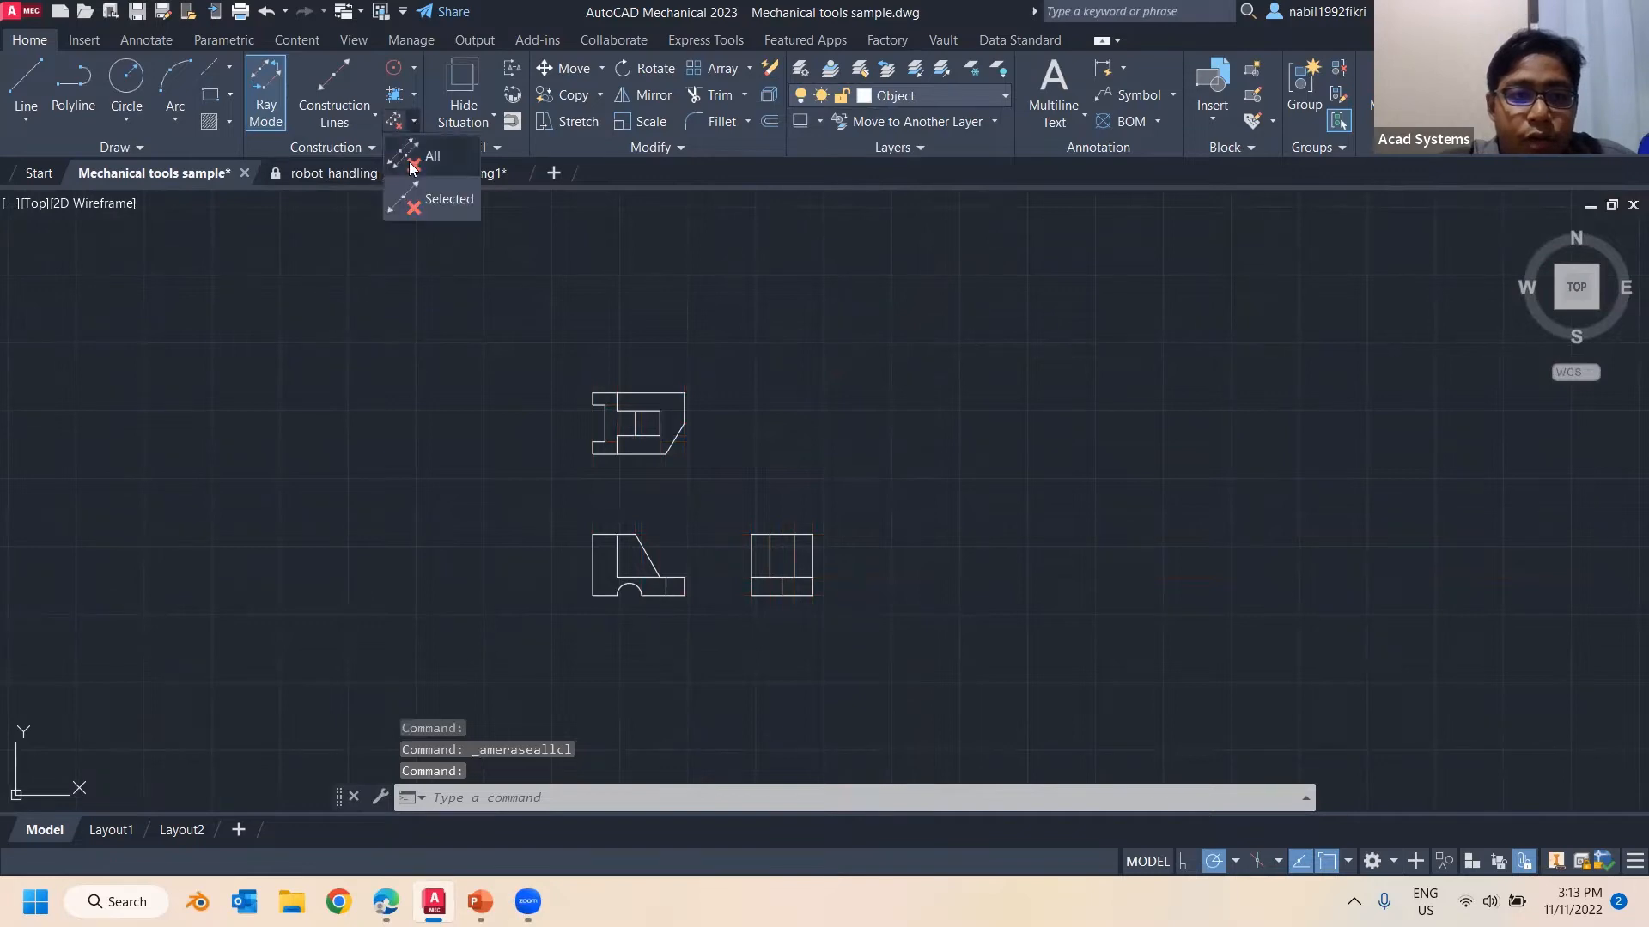
pyautogui.scroll(-2, 733, 435)
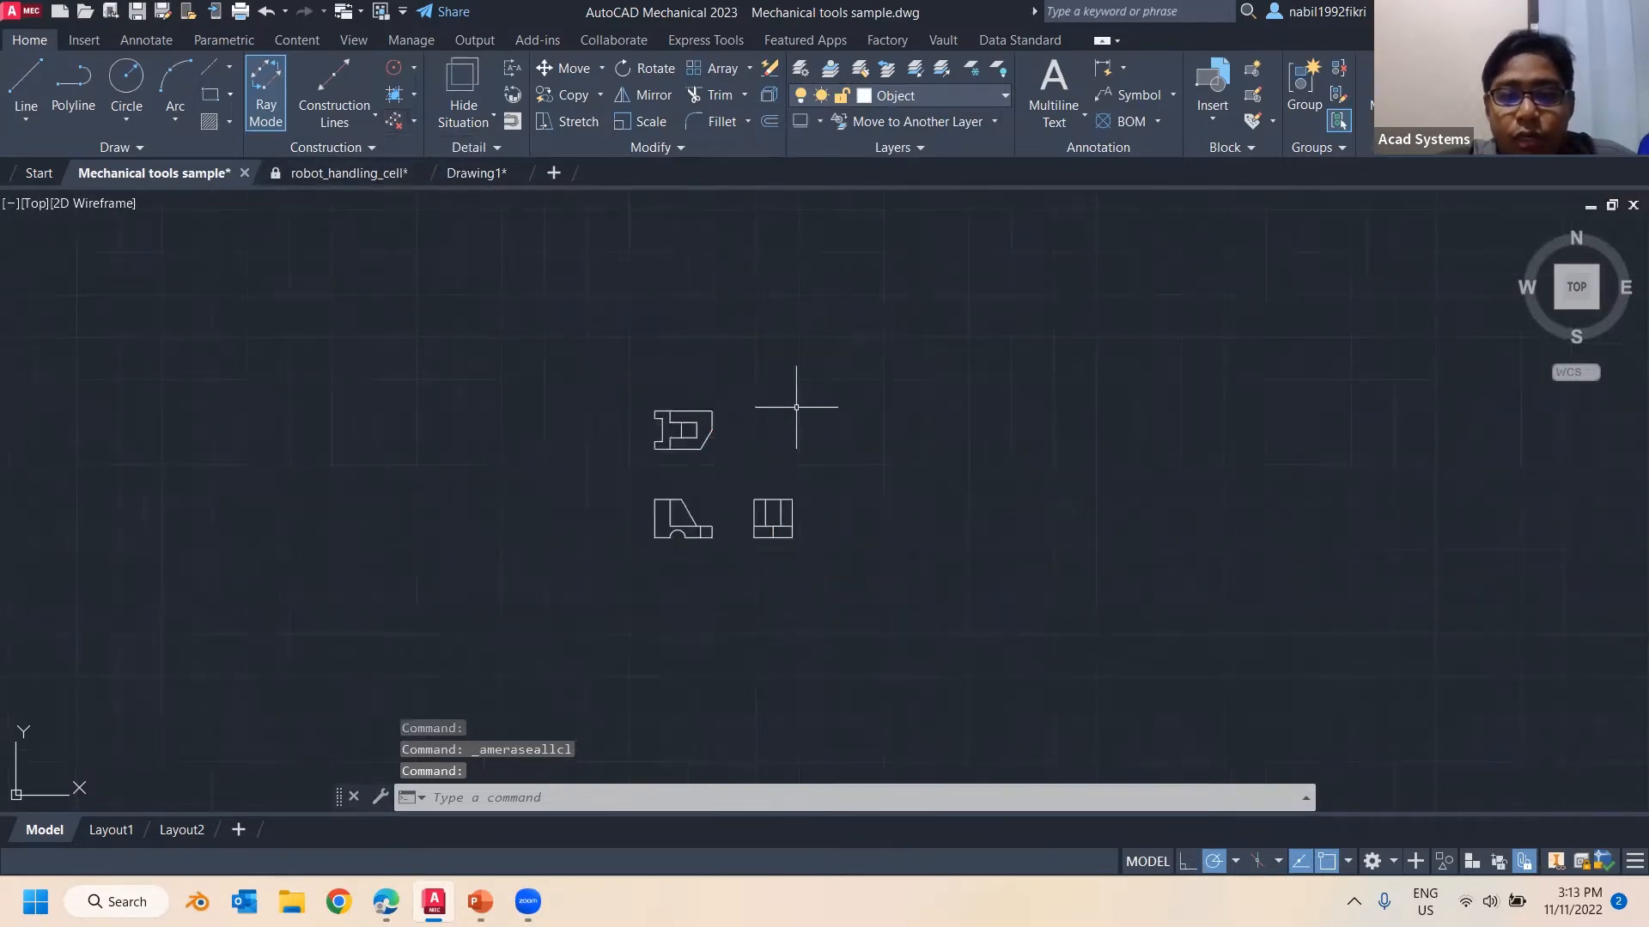
# Check the layer list, and undo the erasing of the construction lines
pyautogui.click(919, 95)
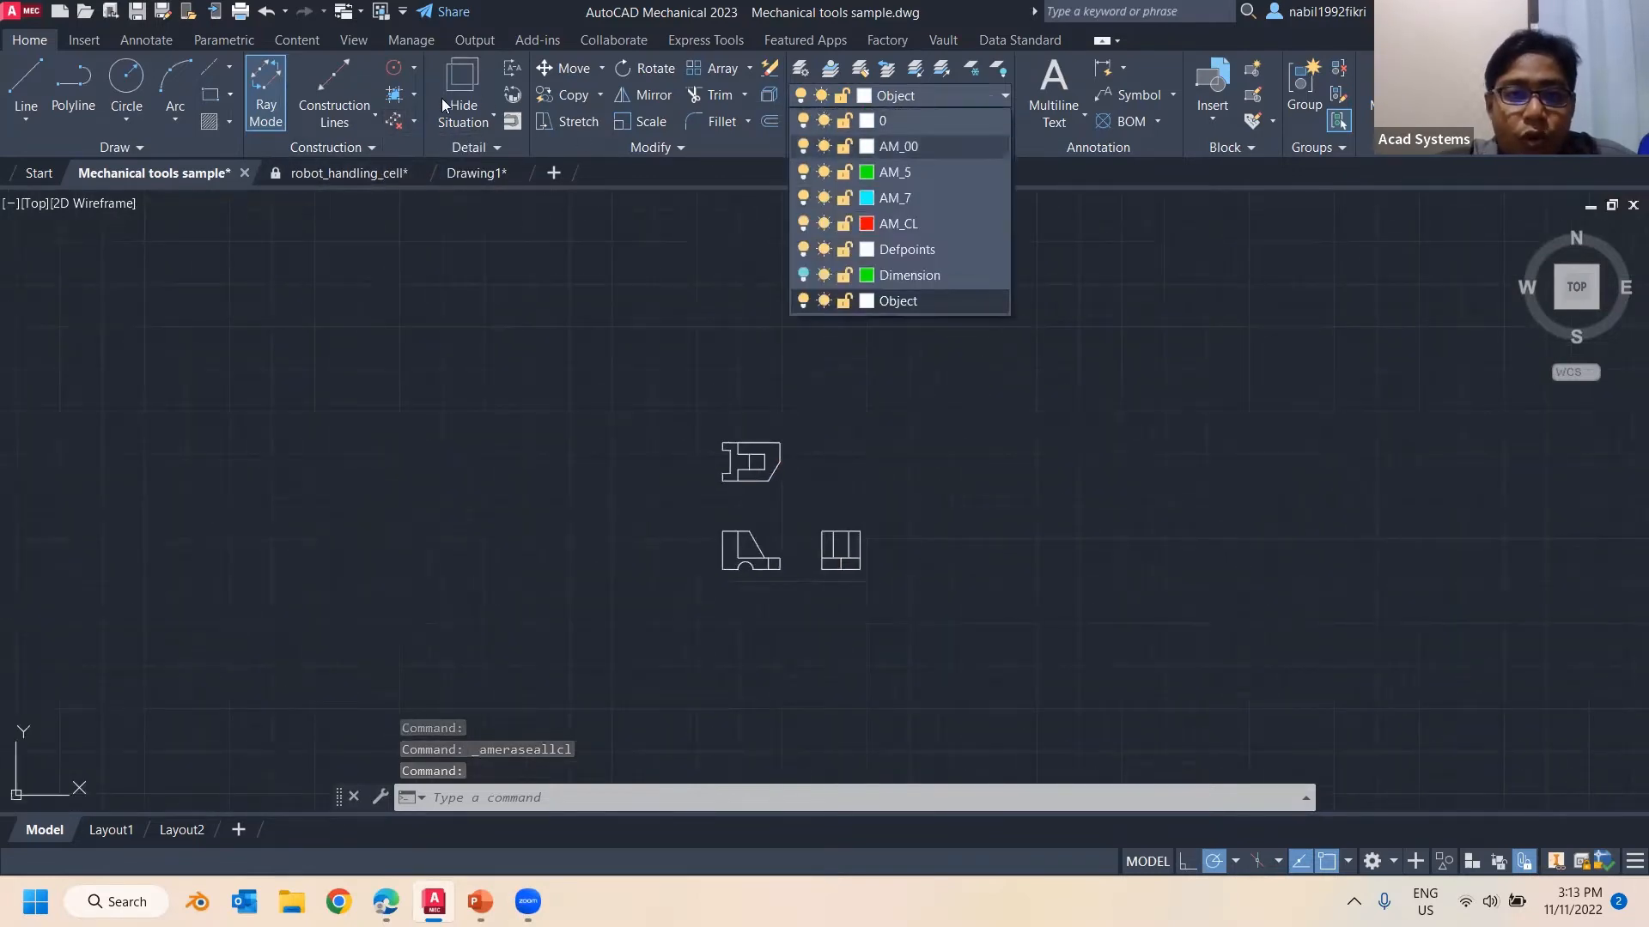
pyautogui.click(486, 319)
pyautogui.hotkey('ctrl', 'z')
pyautogui.hotkey('ctrl', 'z')
pyautogui.hotkey('ctrl', 'z')
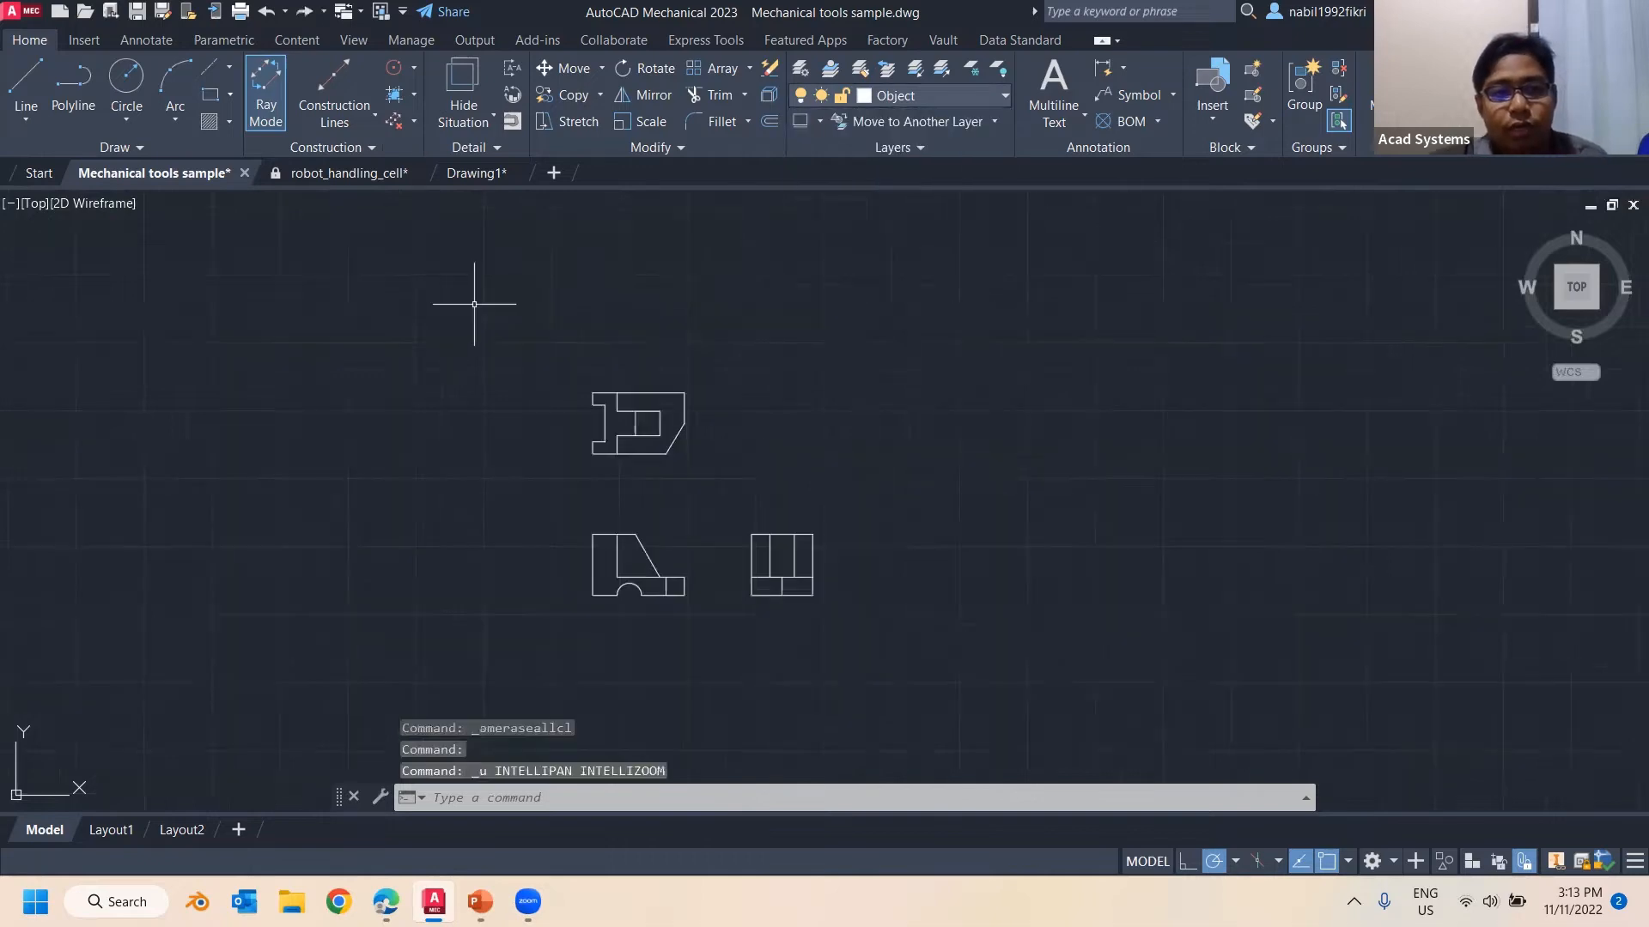
# Turn off layer AM_CL to hide the construction lines around the three views
pyautogui.click(990, 99)
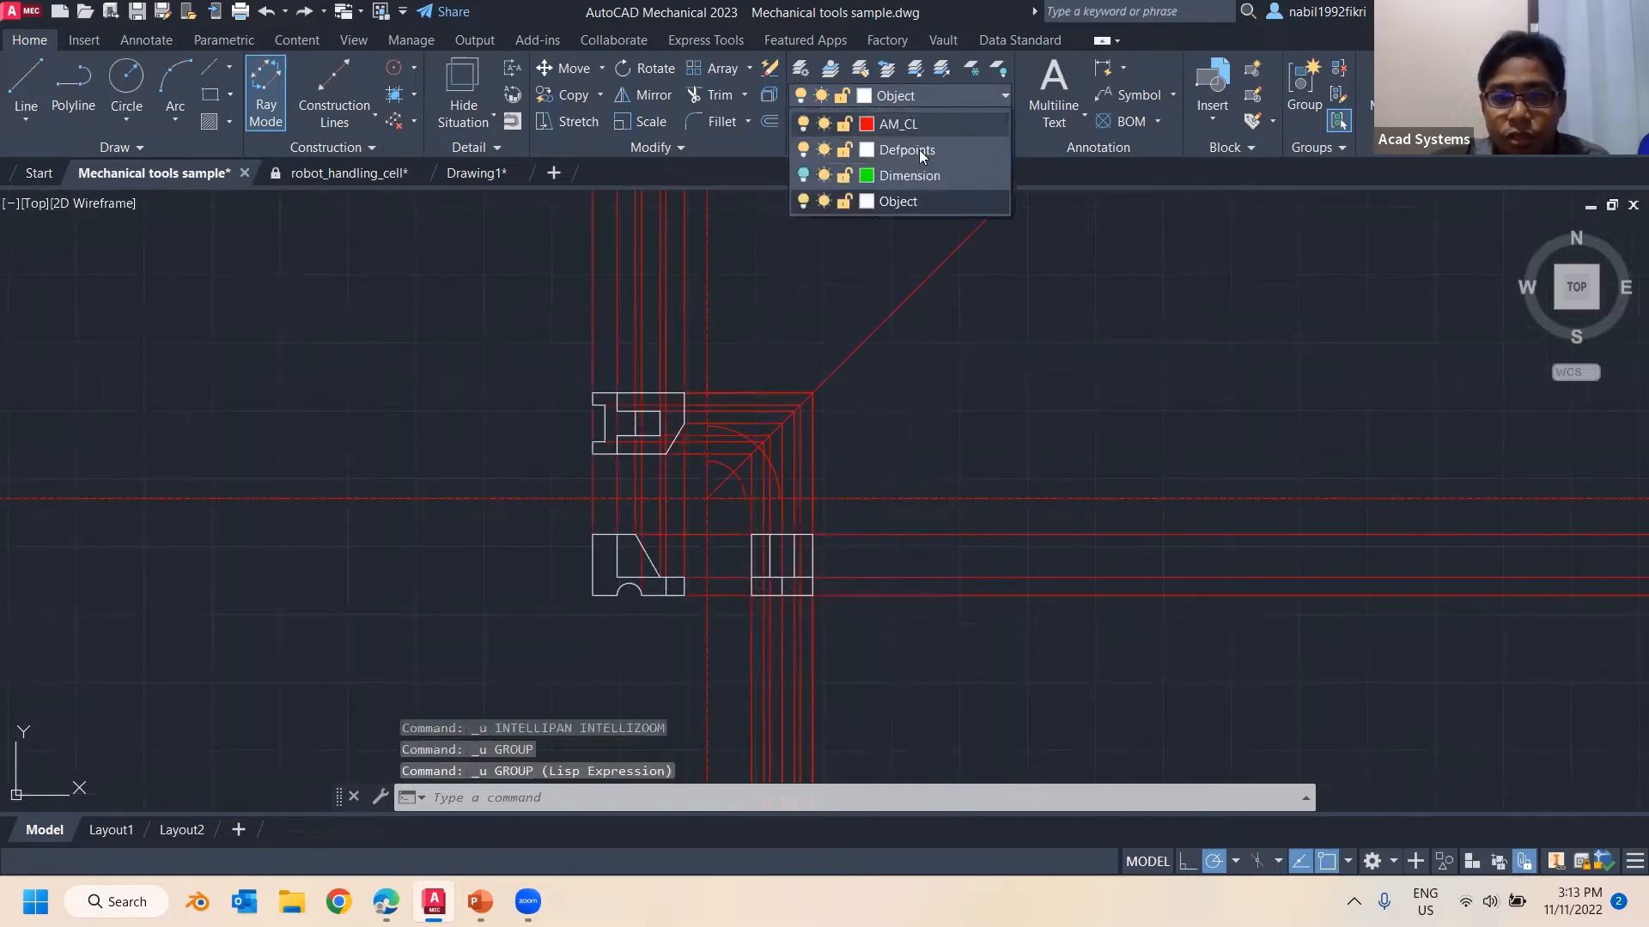
pyautogui.click(803, 224)
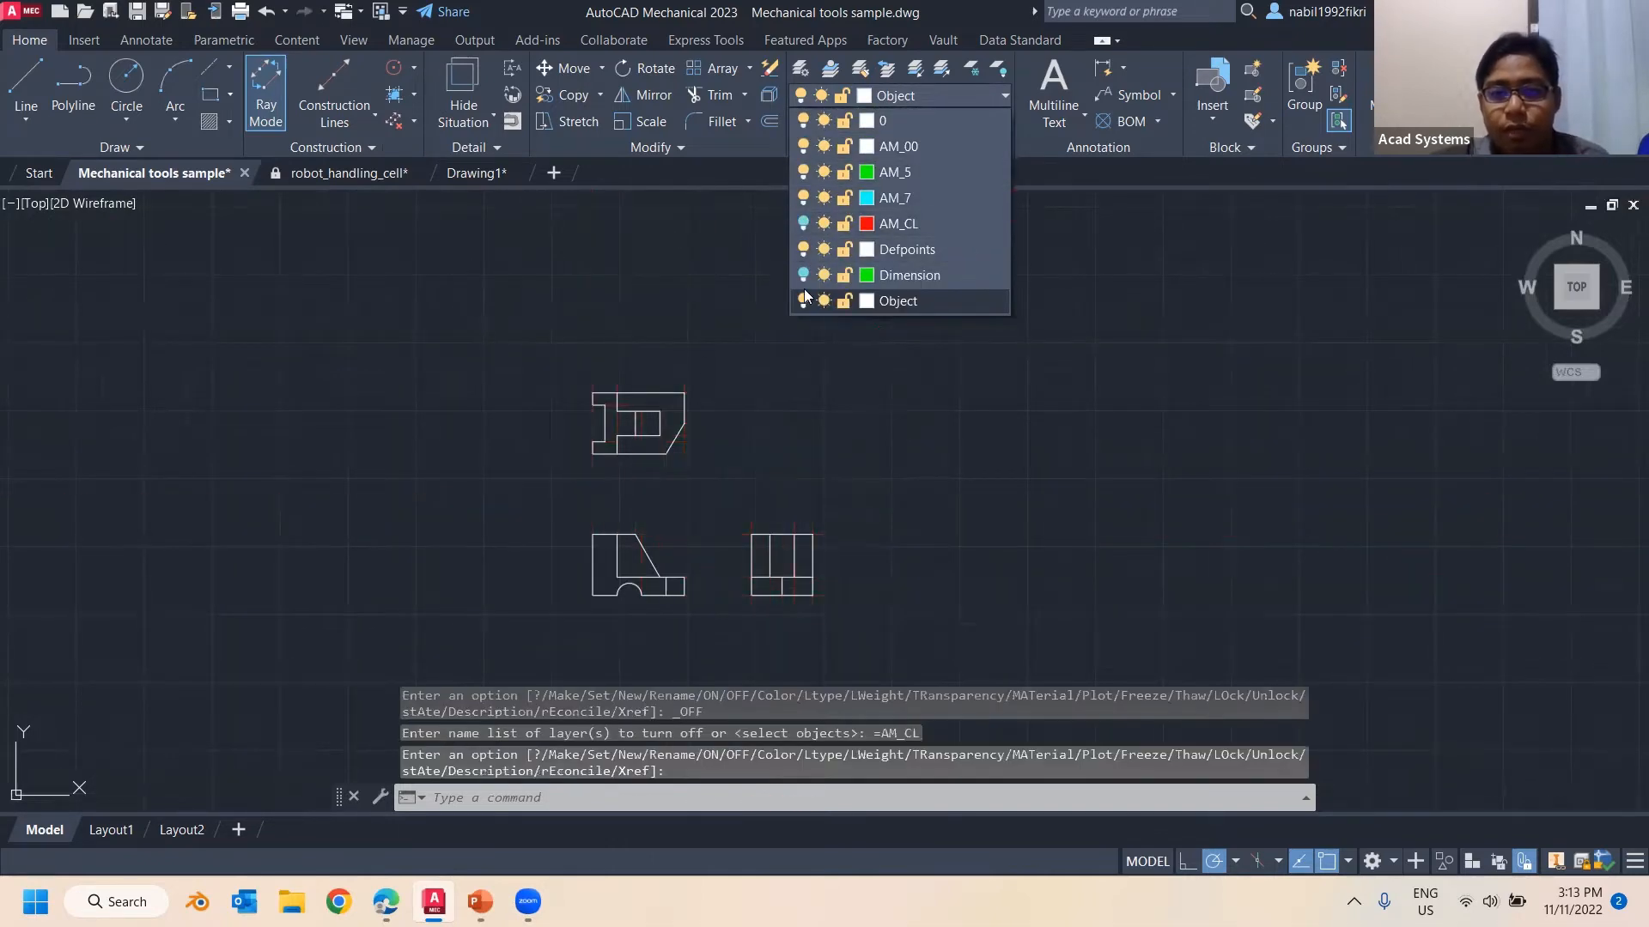
pyautogui.press('Escape')
pyautogui.scroll(-4, 655, 250)
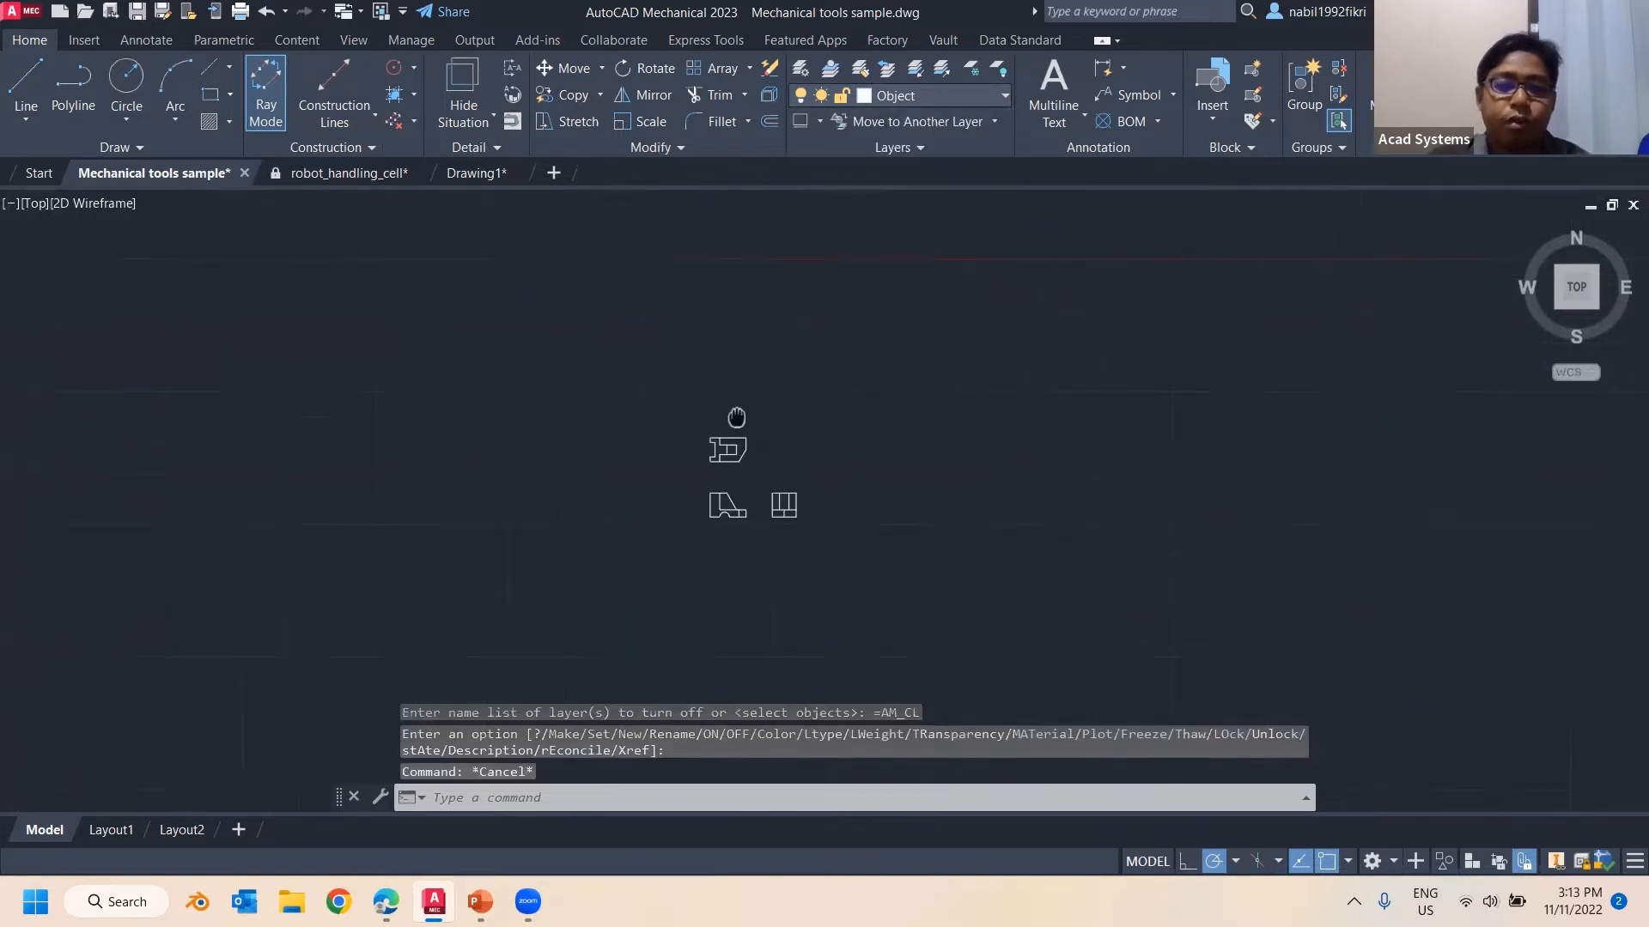
pyautogui.scroll(-3, 567, 379)
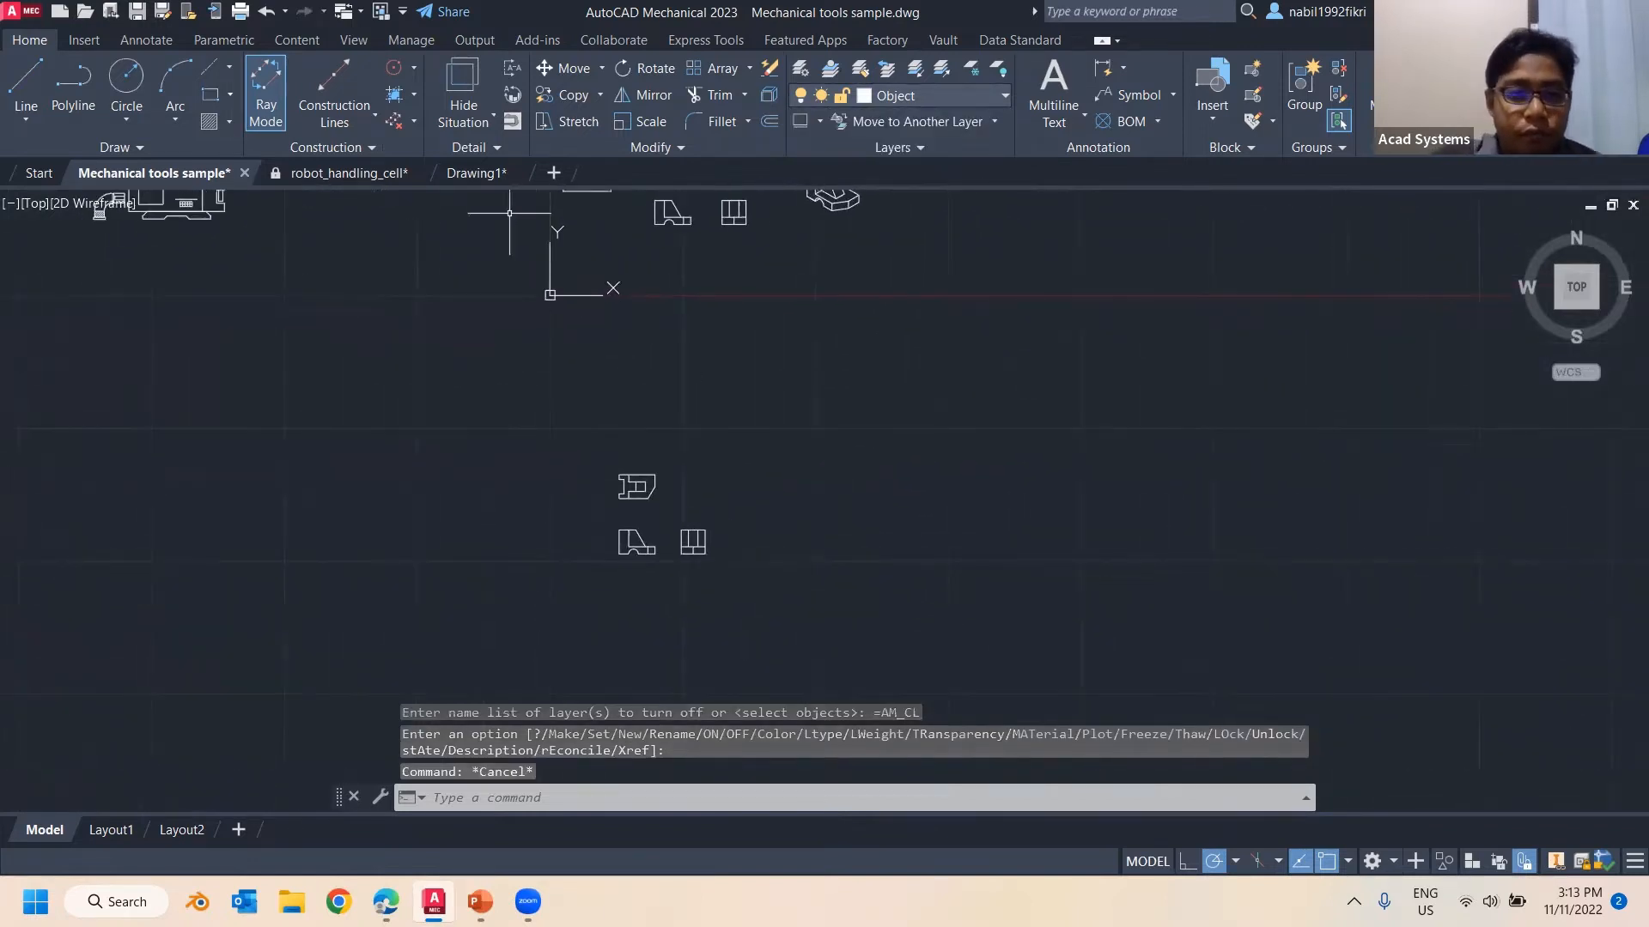
# Switch to the Drawing1 file and check which layers it contains
pyautogui.click(478, 172)
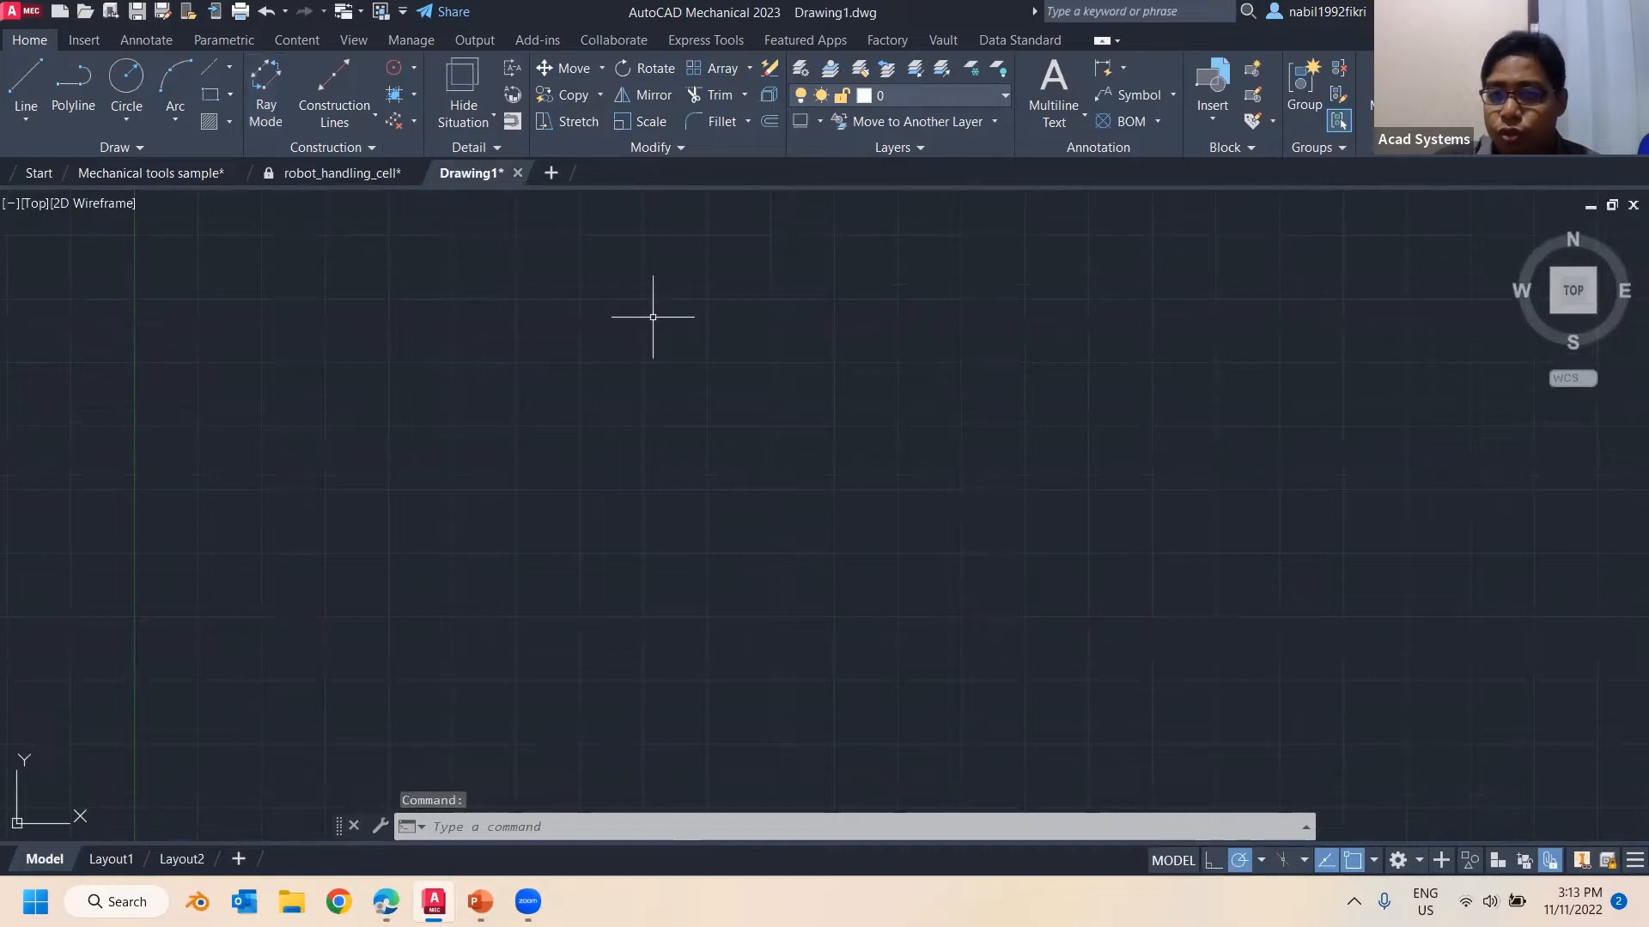
pyautogui.scroll(-2, 655, 333)
pyautogui.click(997, 102)
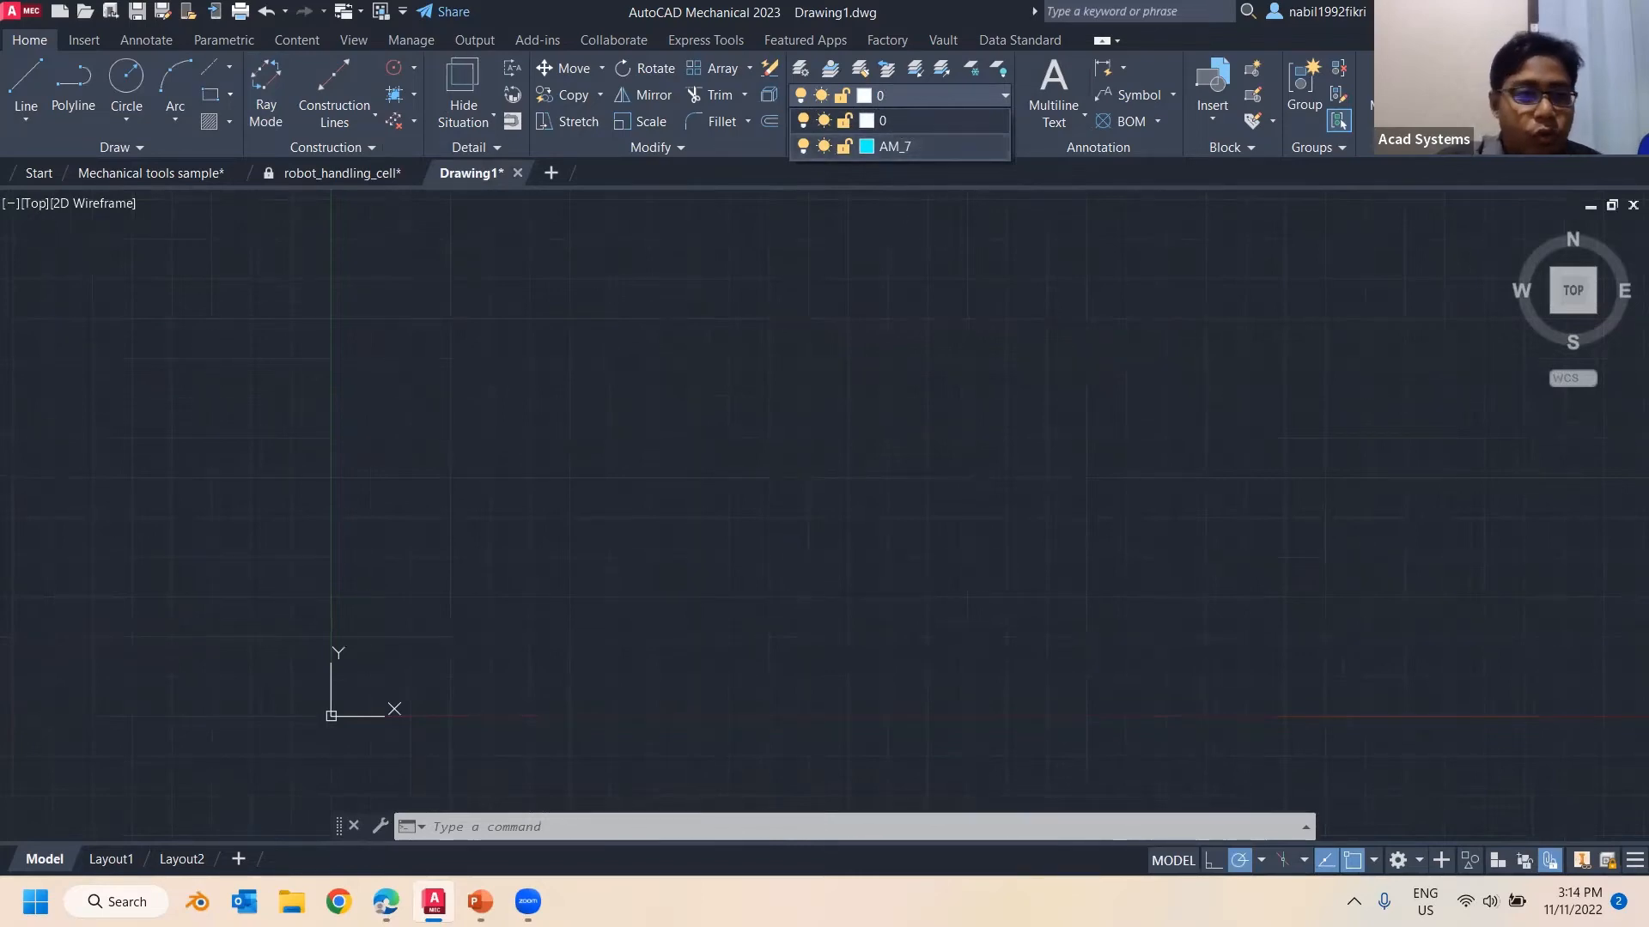
pyautogui.click(895, 122)
# Place a horizontal construction line across the empty drawing, above the origin
pyautogui.click(332, 83)
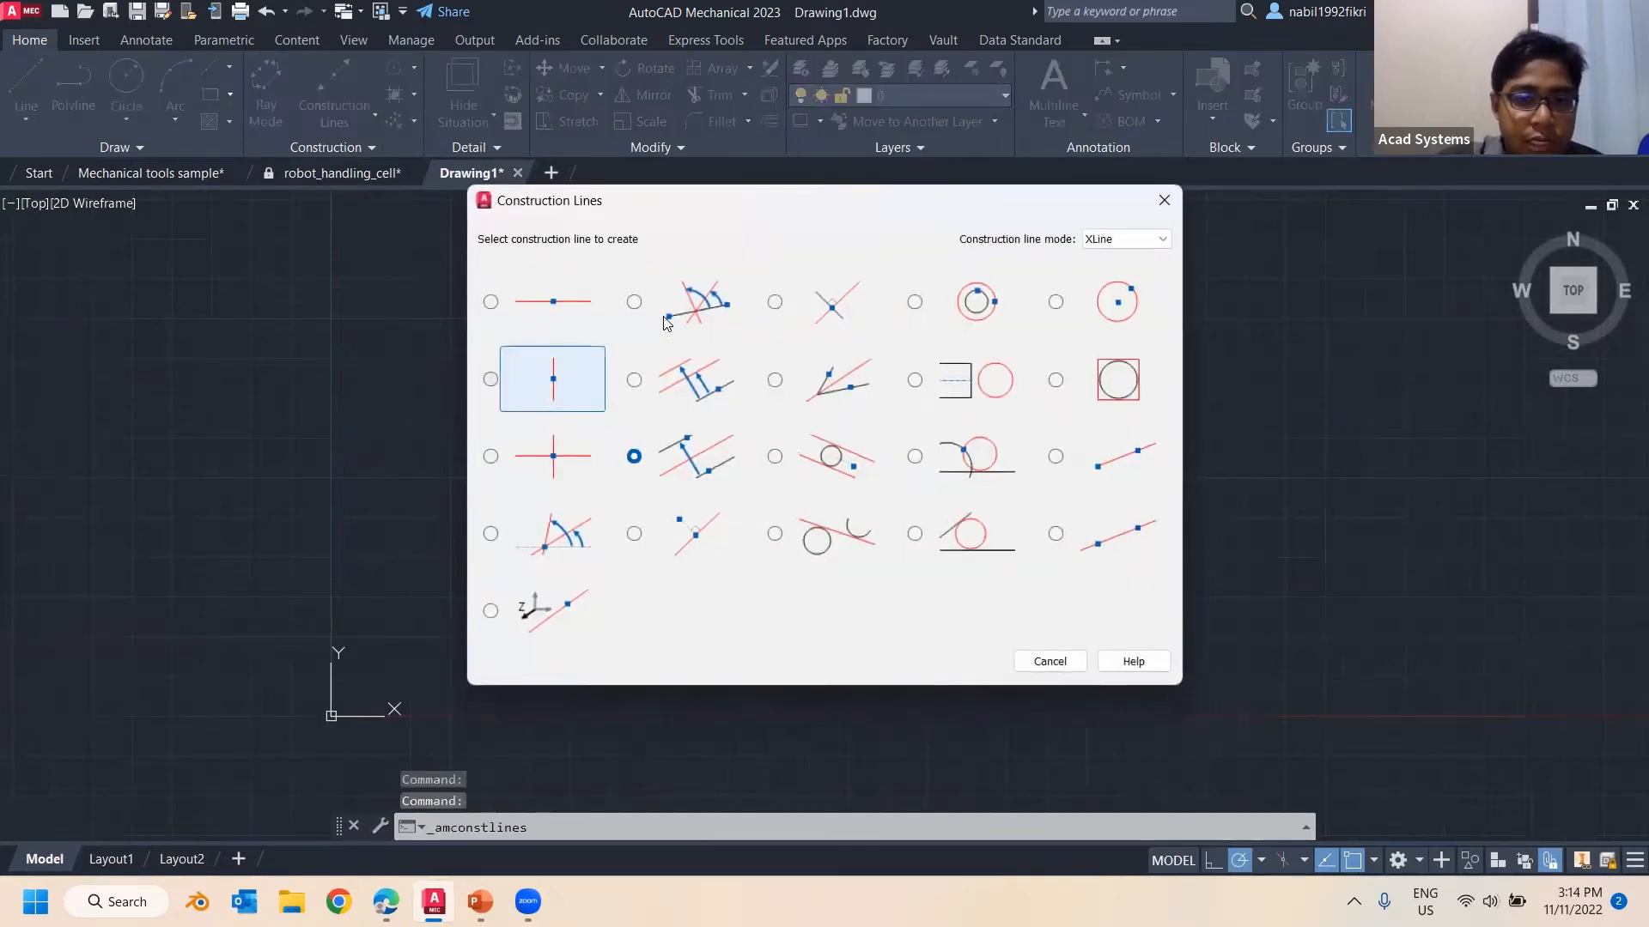
pyautogui.click(552, 298)
pyautogui.click(627, 395)
pyautogui.press('Return')
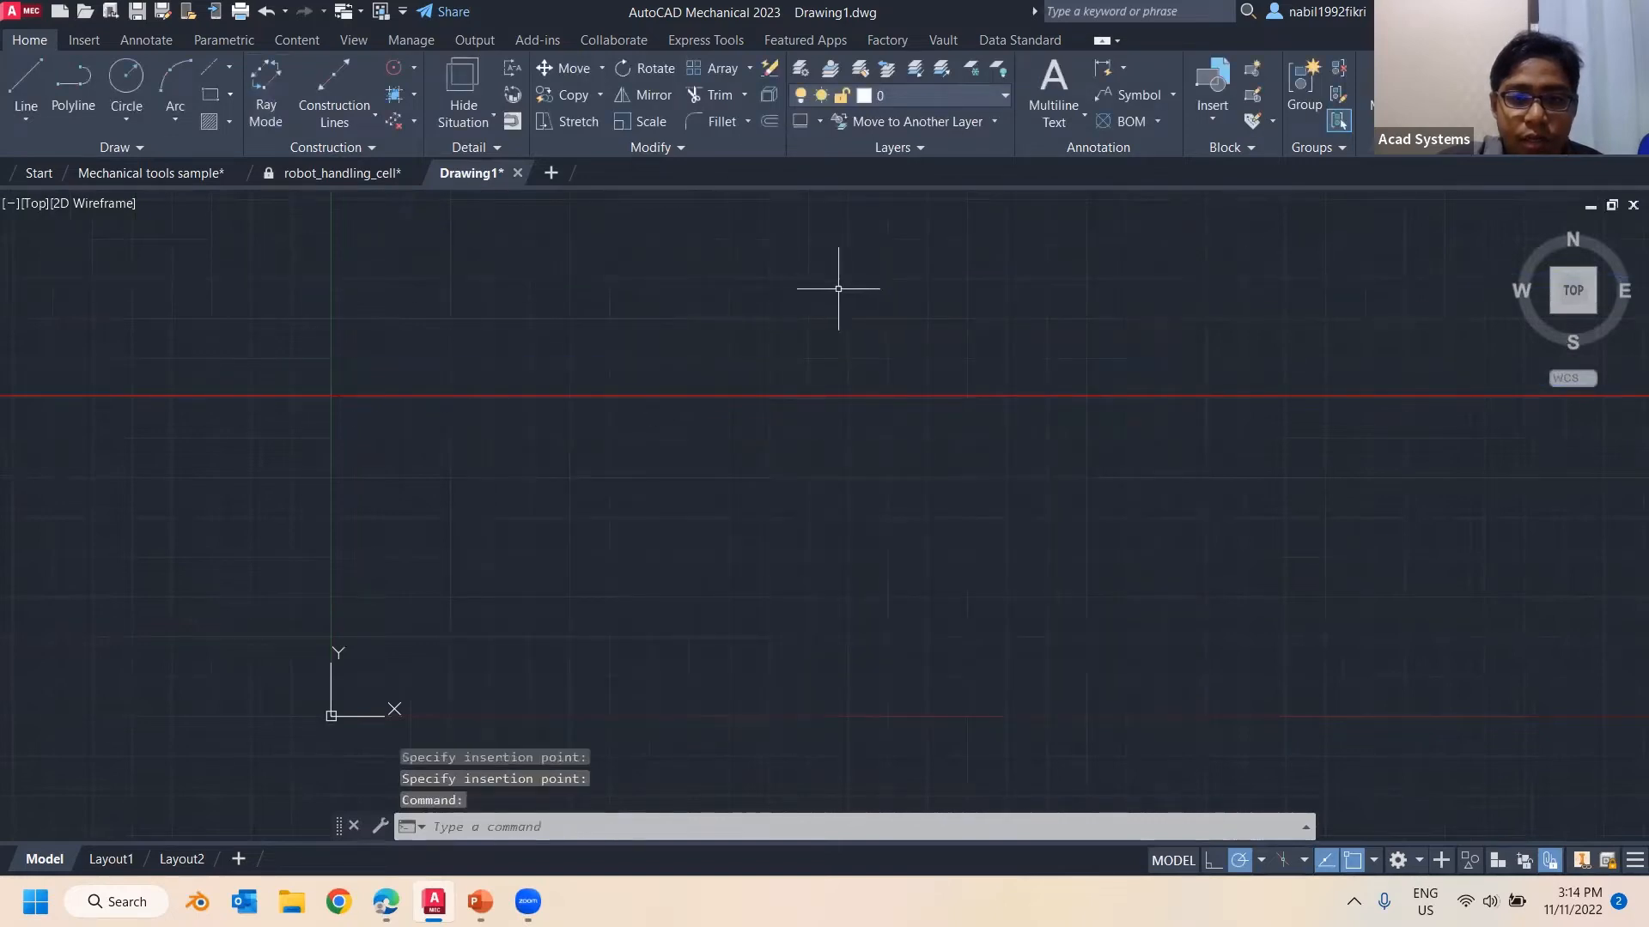
# Check the layer list for the layer assigned to the new construction line
pyautogui.click(967, 96)
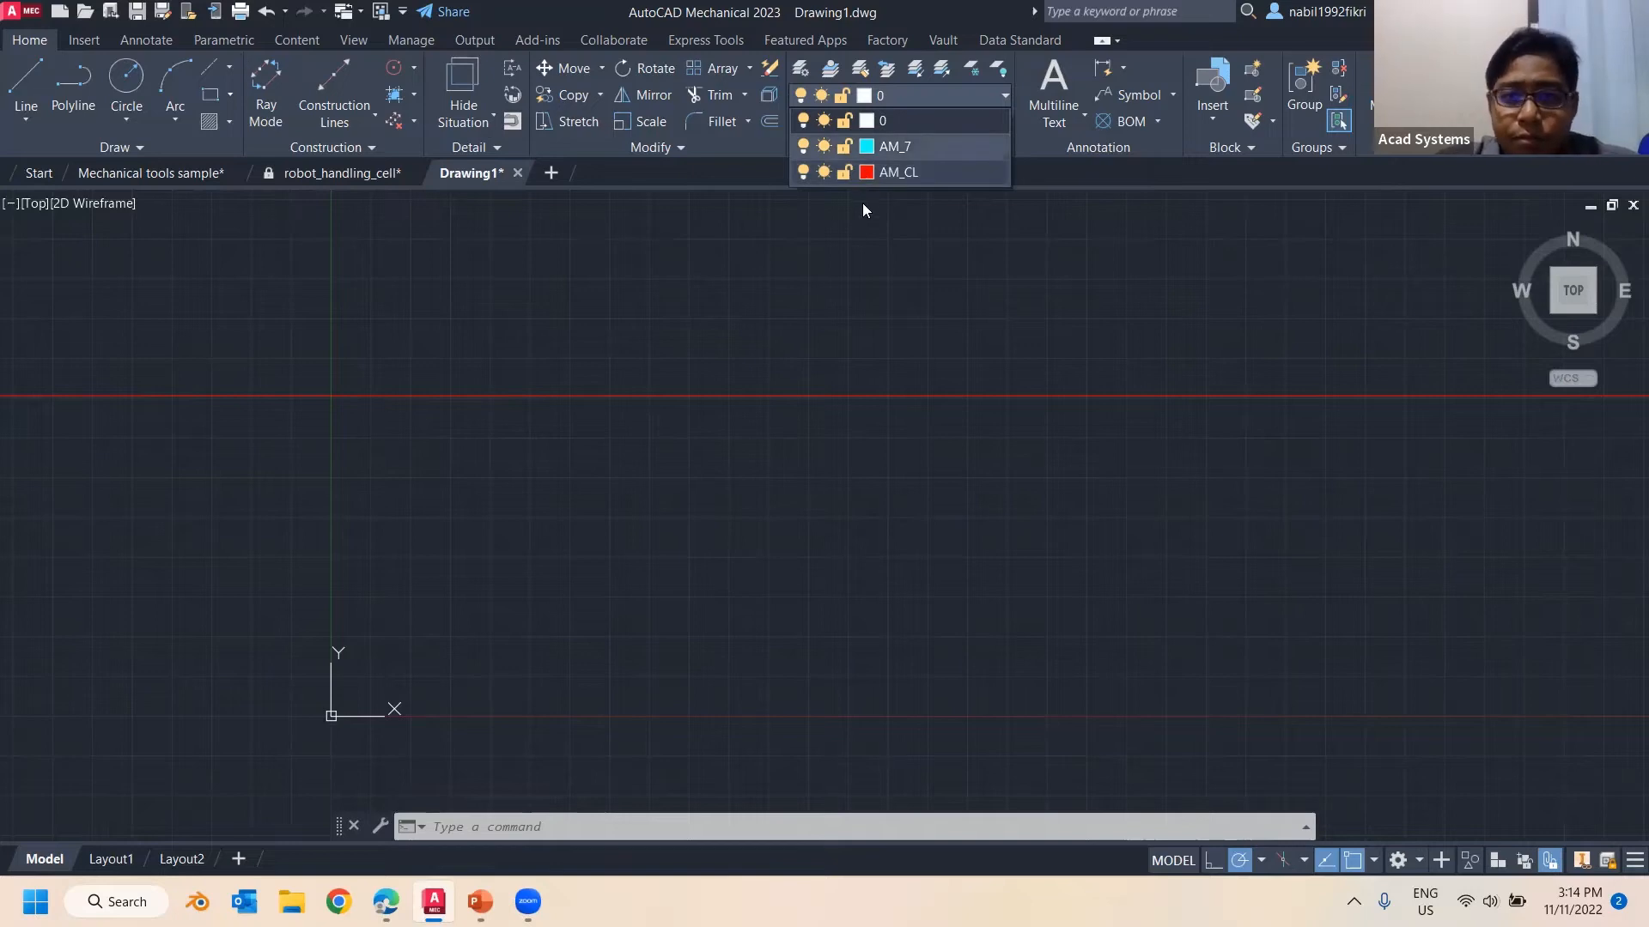
pyautogui.press('Escape')
pyautogui.press('Escape')
pyautogui.press('Escape')
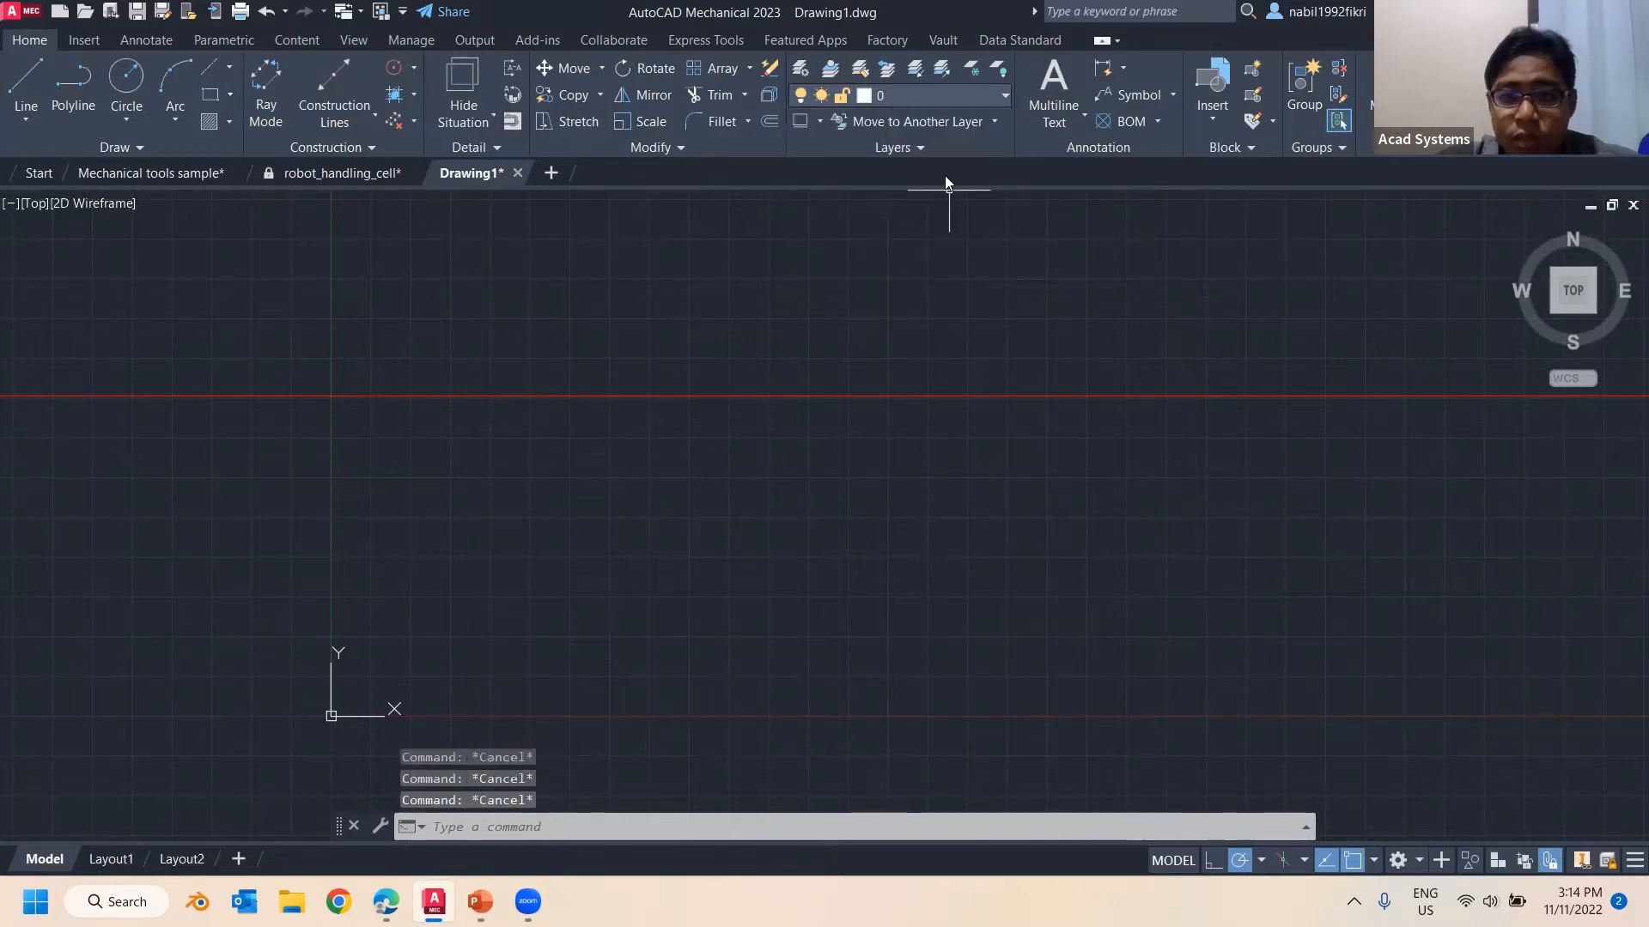
pyautogui.click(936, 102)
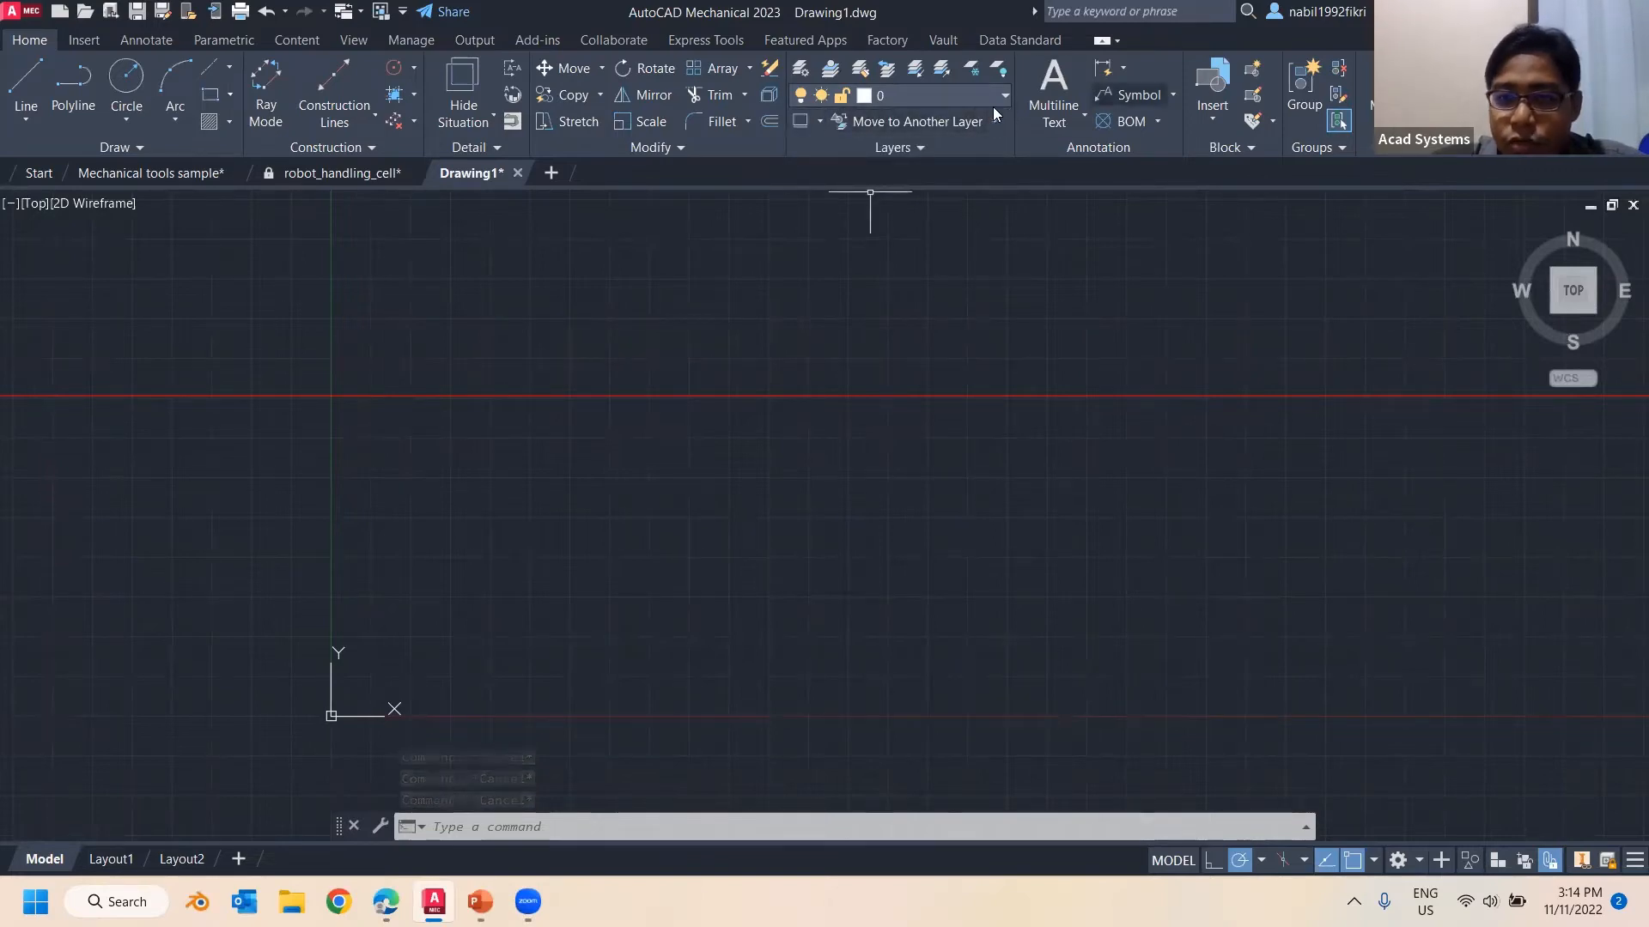
# Make the mechanical layer for Hidden lines current and check it in the layer list
pyautogui.click(821, 123)
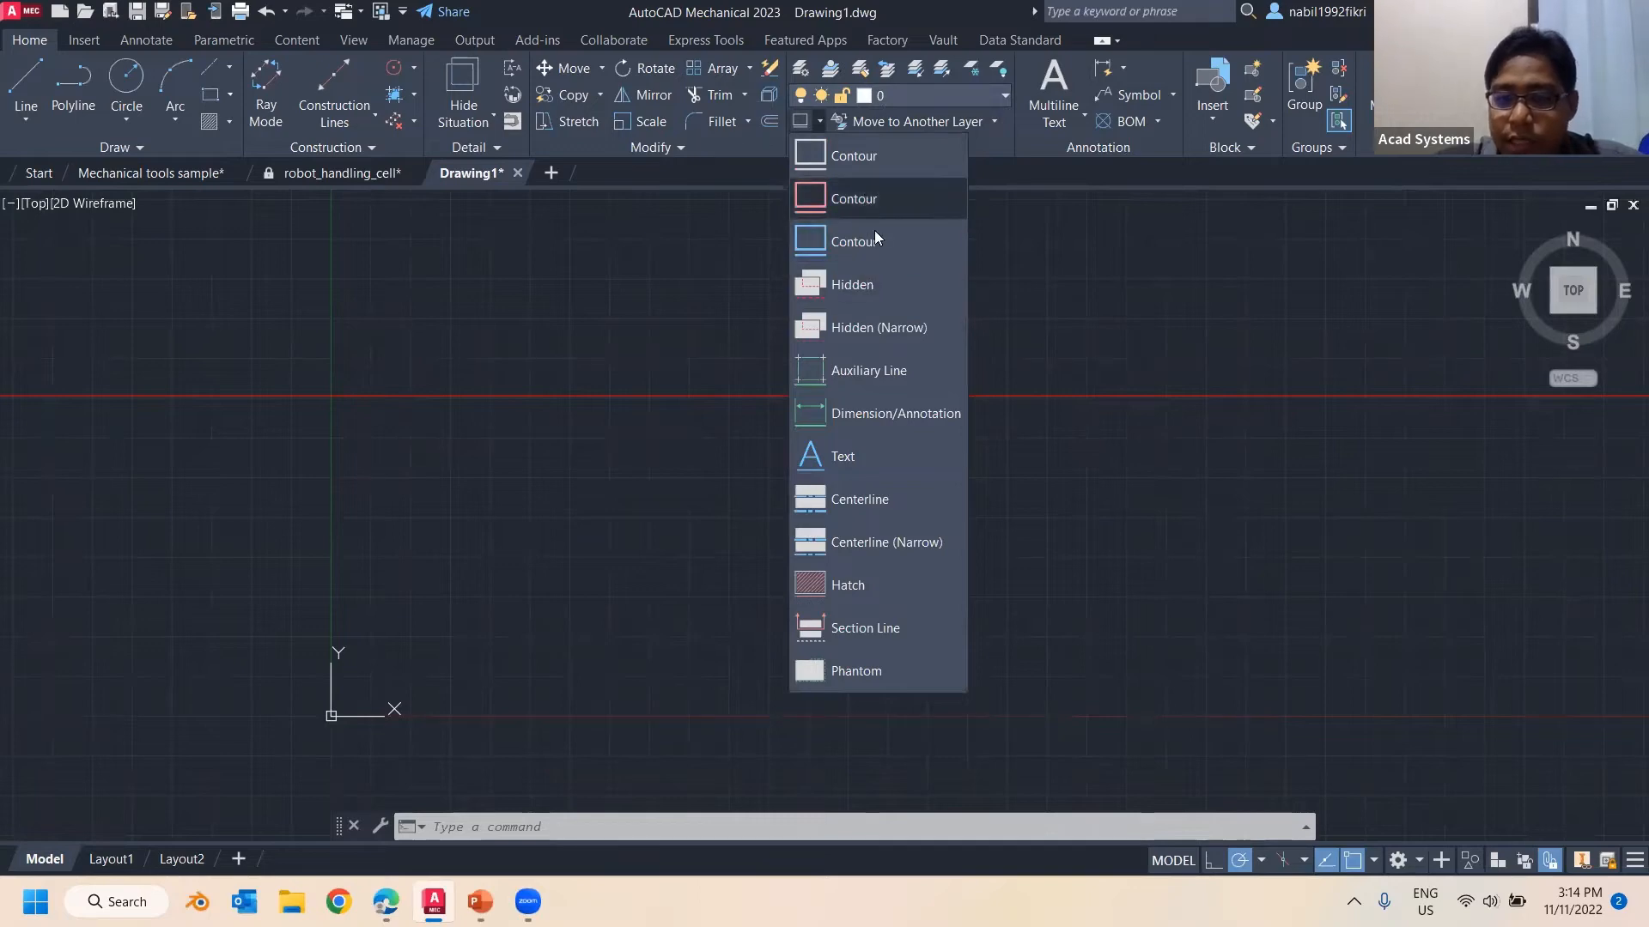
pyautogui.click(875, 284)
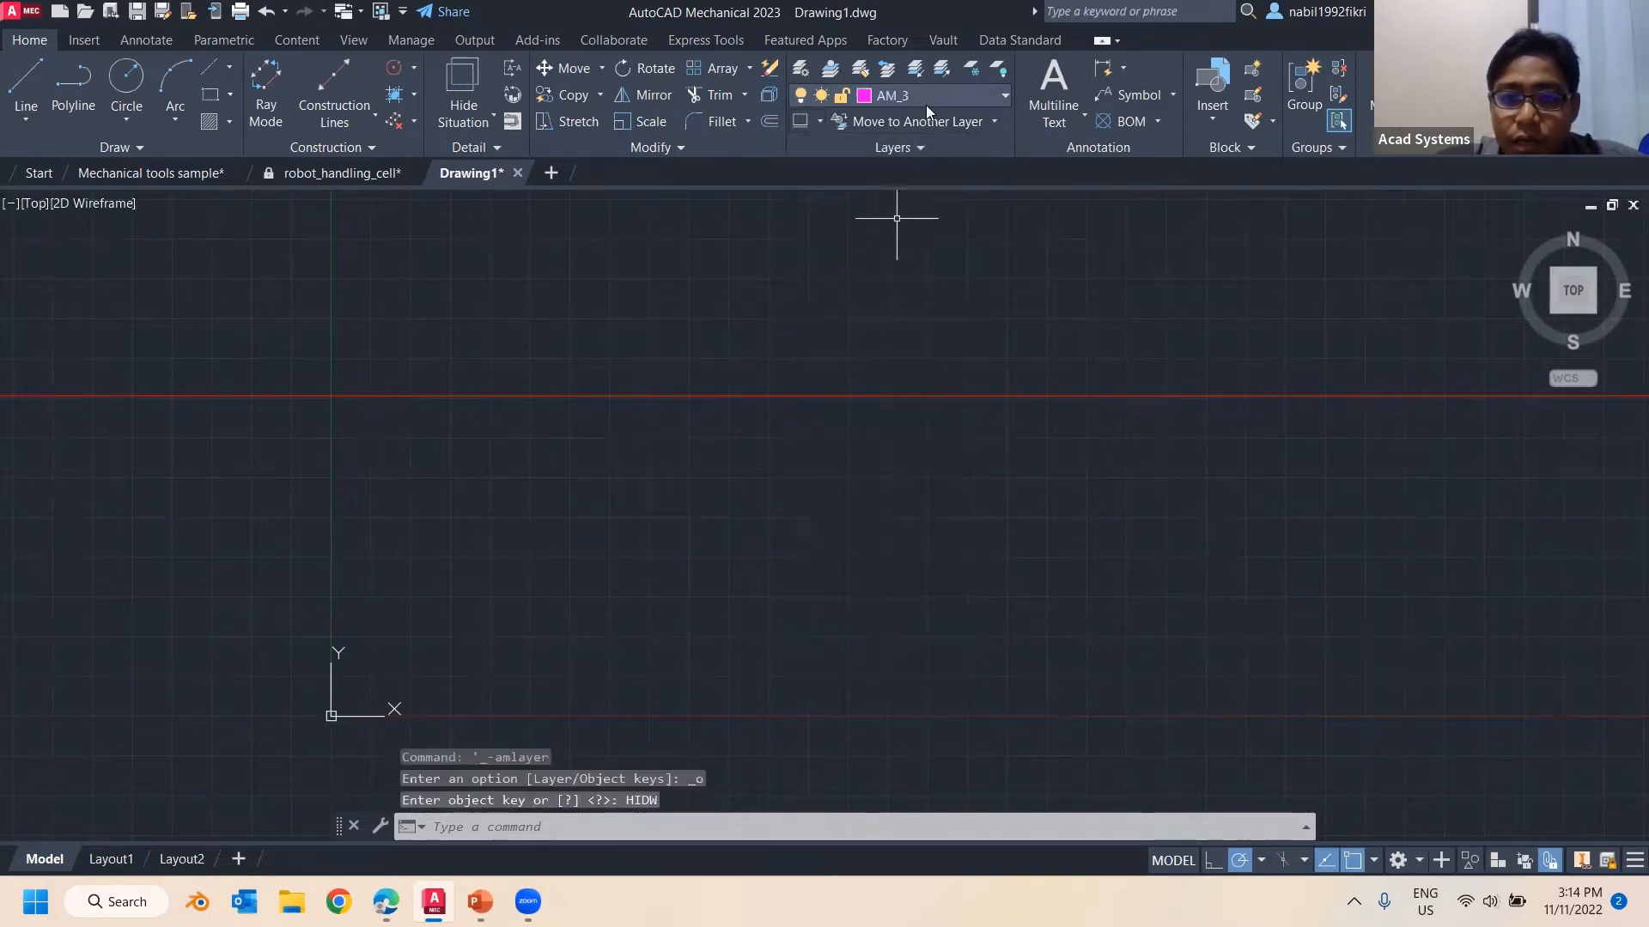
pyautogui.click(920, 103)
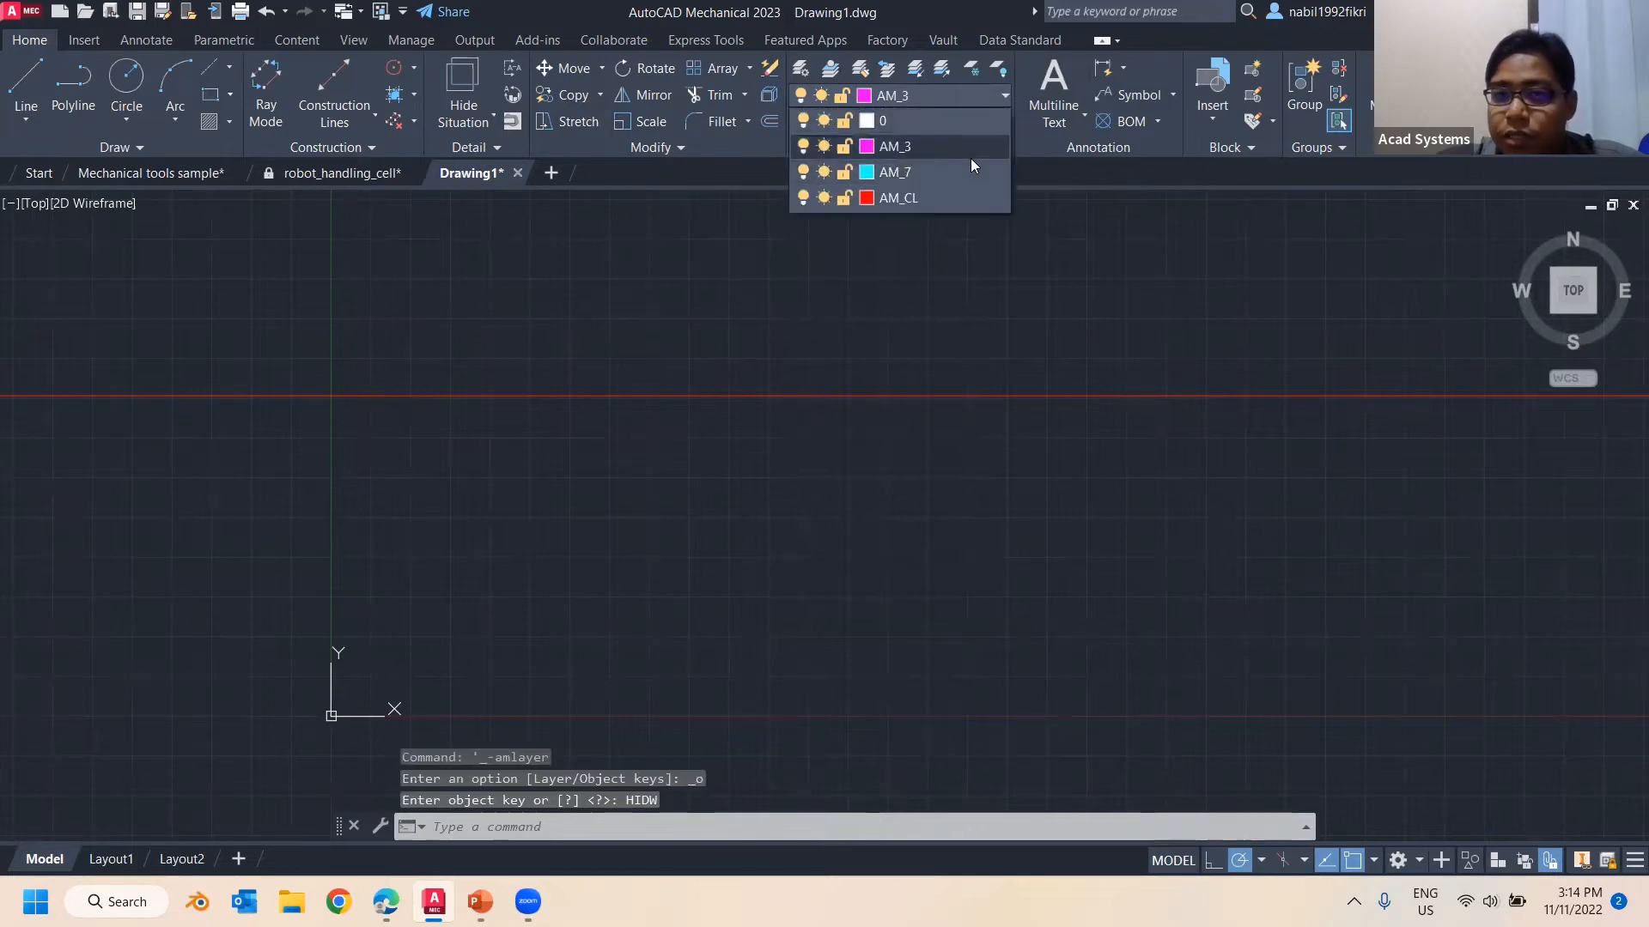
pyautogui.click(1050, 243)
# Make the mechanical layer for Hatch current and check it in the layer list
pyautogui.click(821, 122)
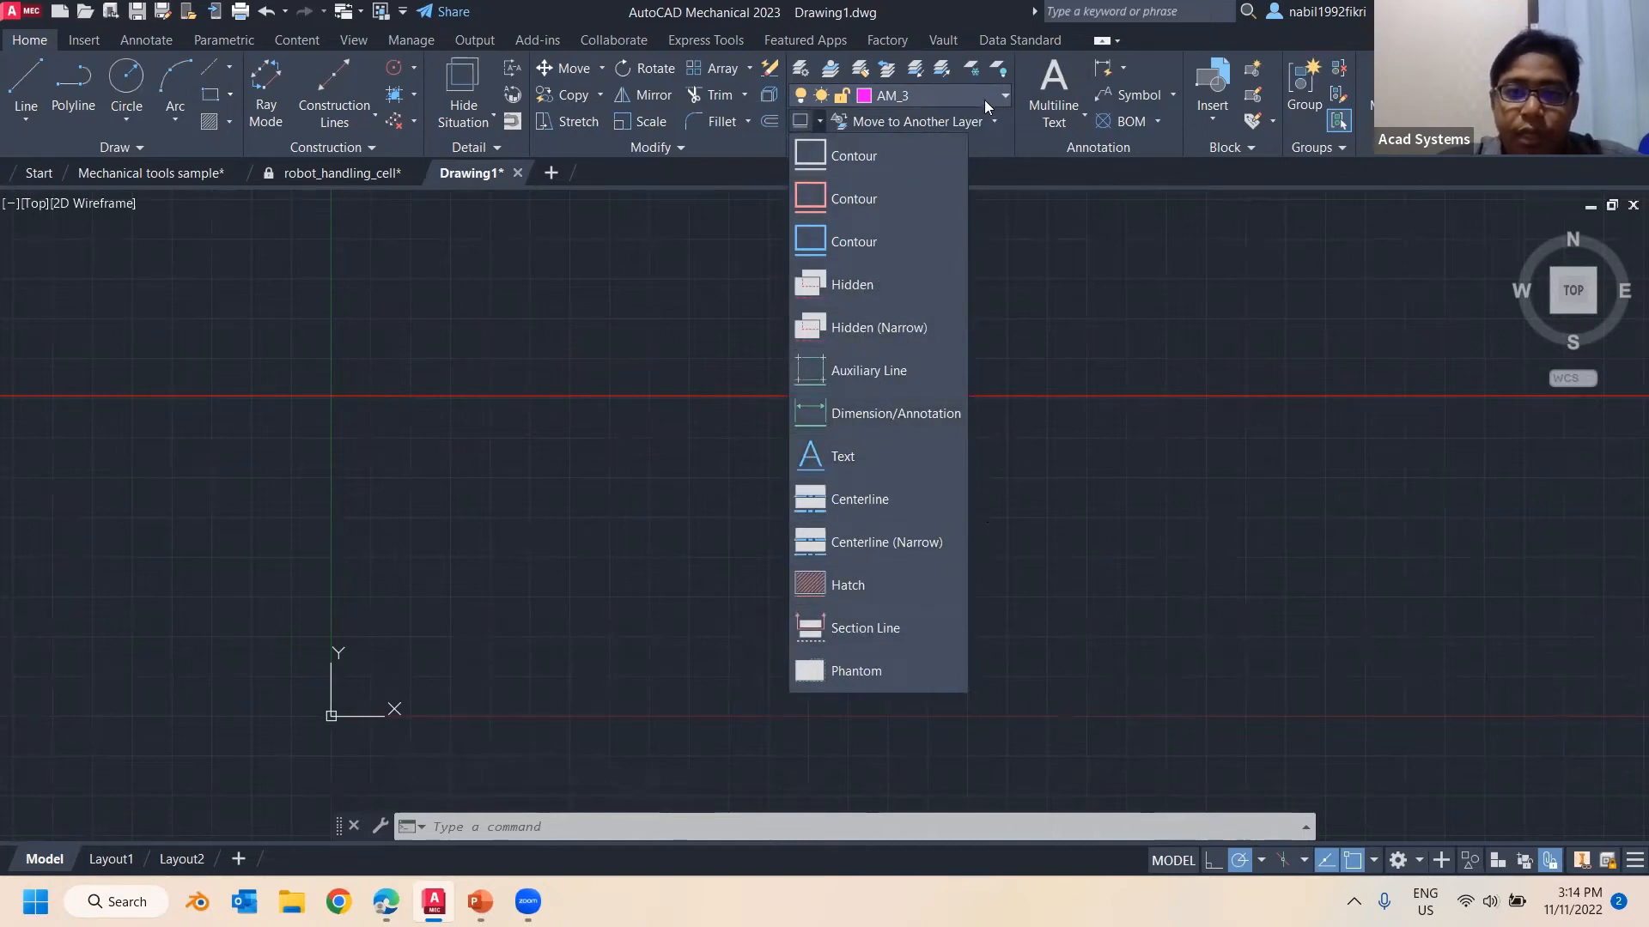
pyautogui.click(853, 583)
pyautogui.click(949, 97)
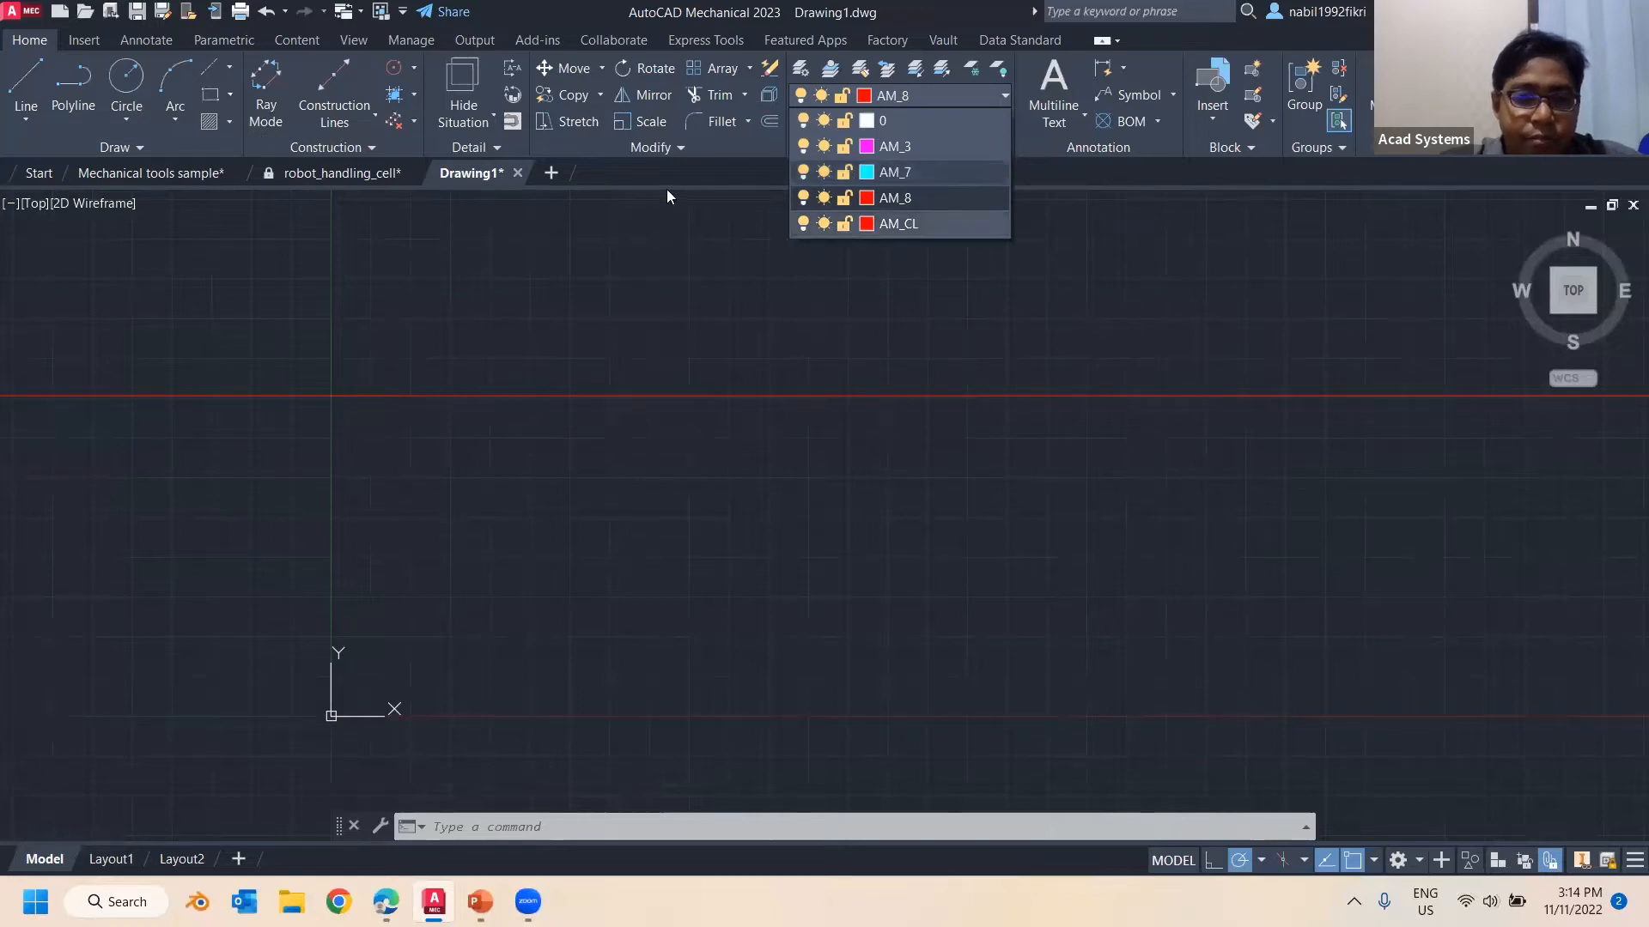
# Review the predefined hatch angle and spacing presets and the general Hatch command without hatching anything
pyautogui.click(232, 122)
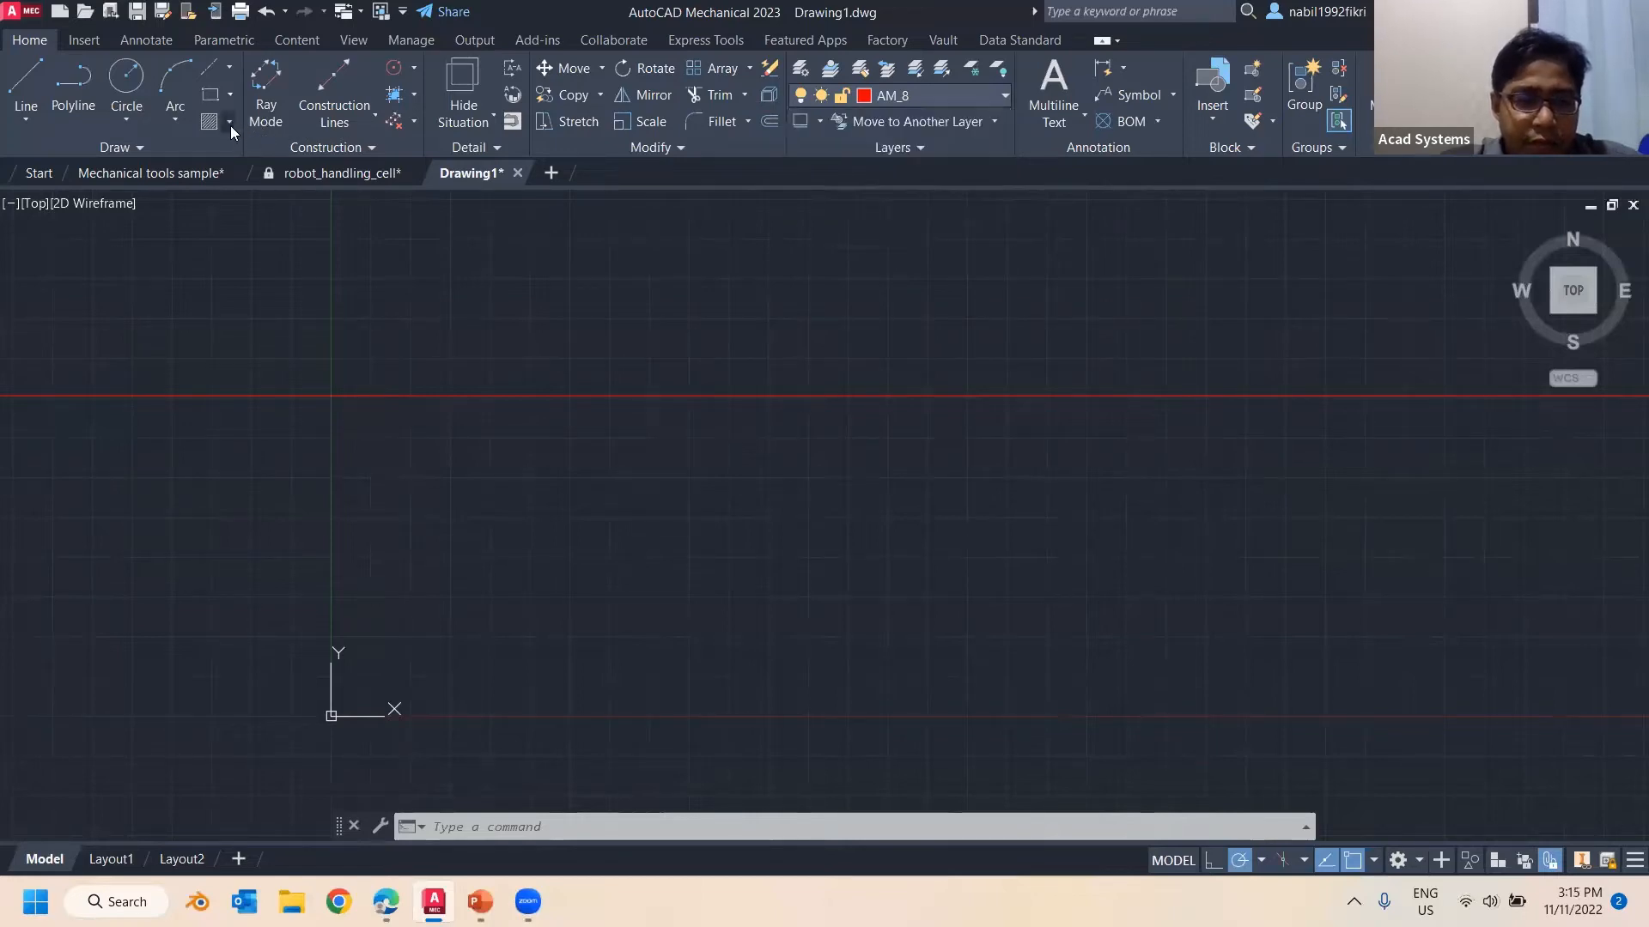
pyautogui.click(230, 125)
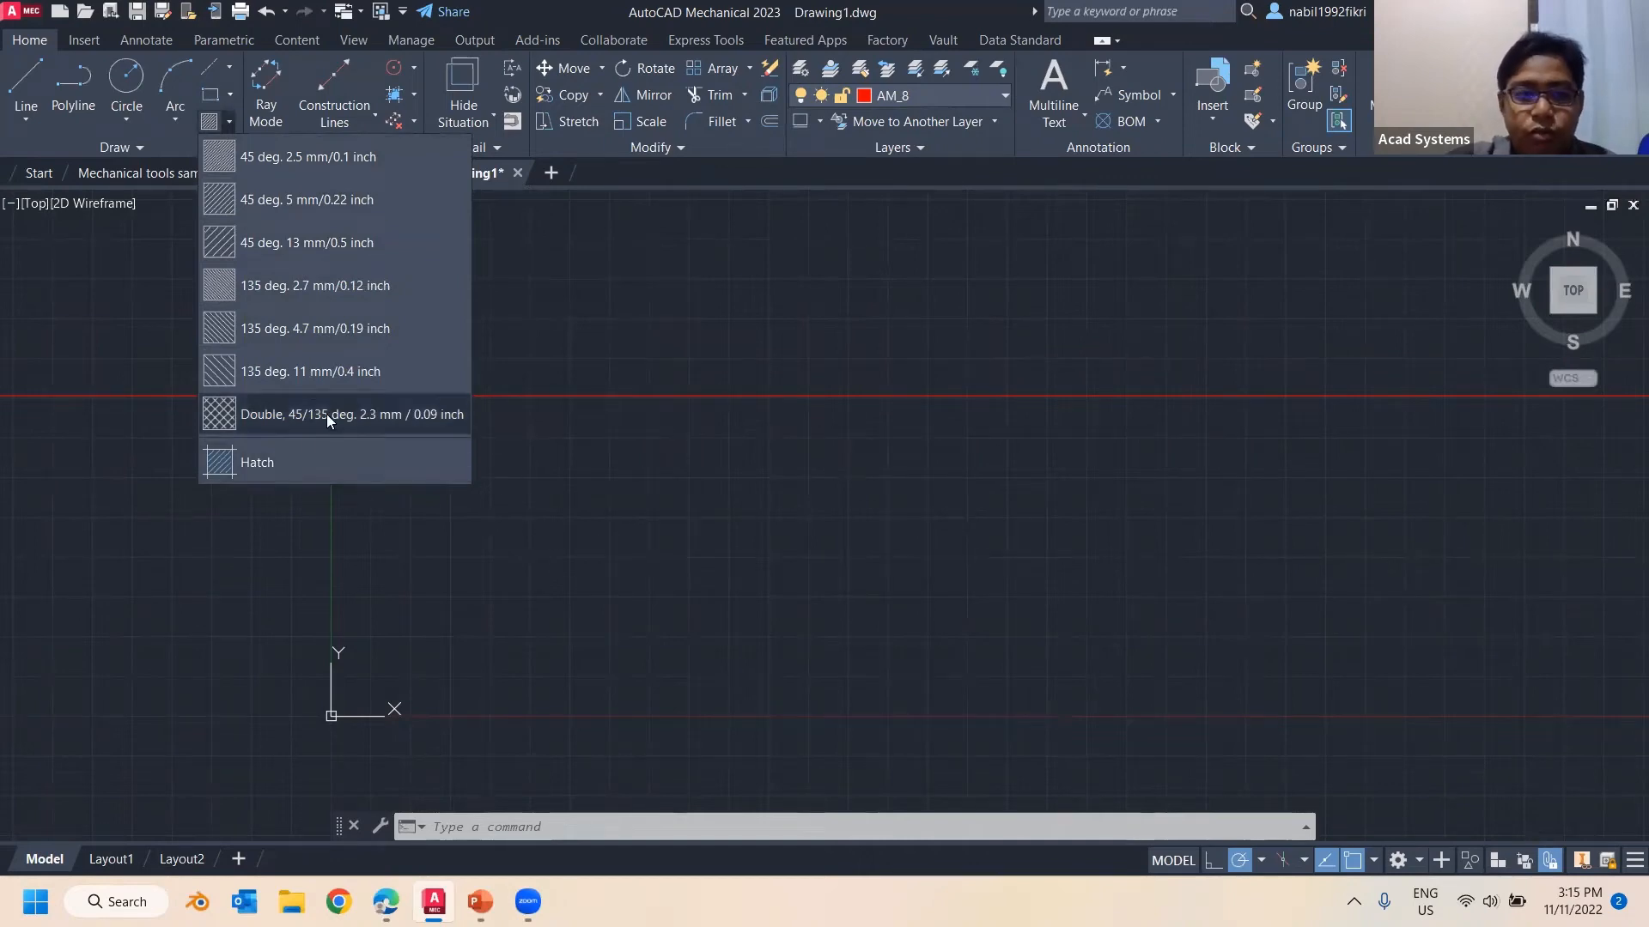
pyautogui.click(277, 462)
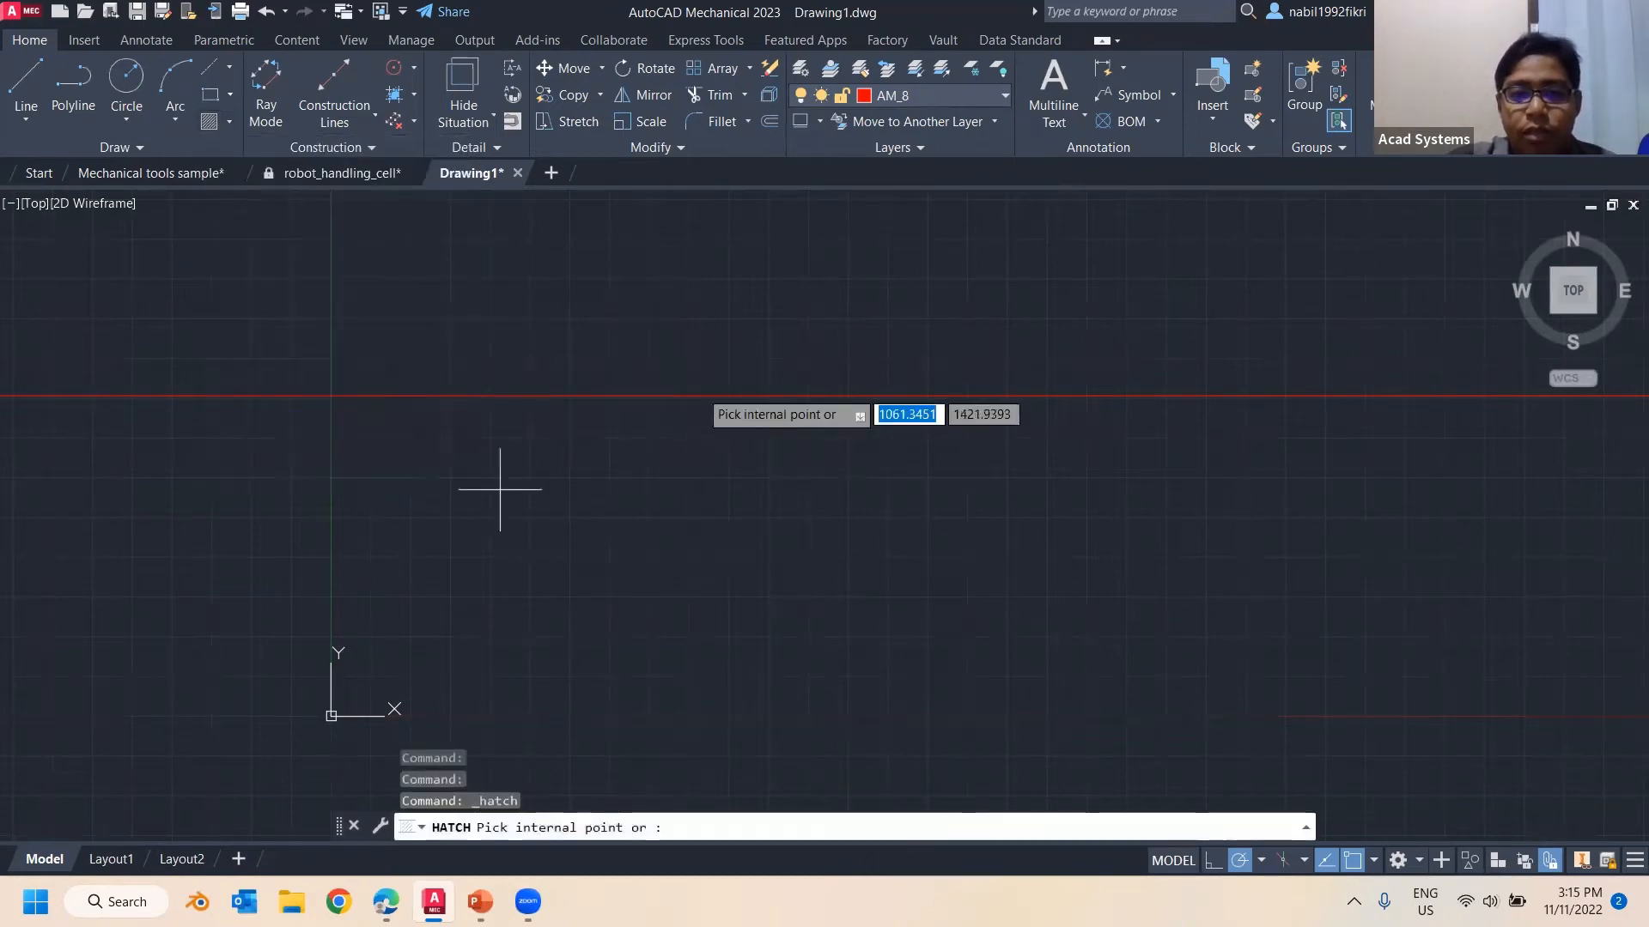
pyautogui.click(1296, 107)
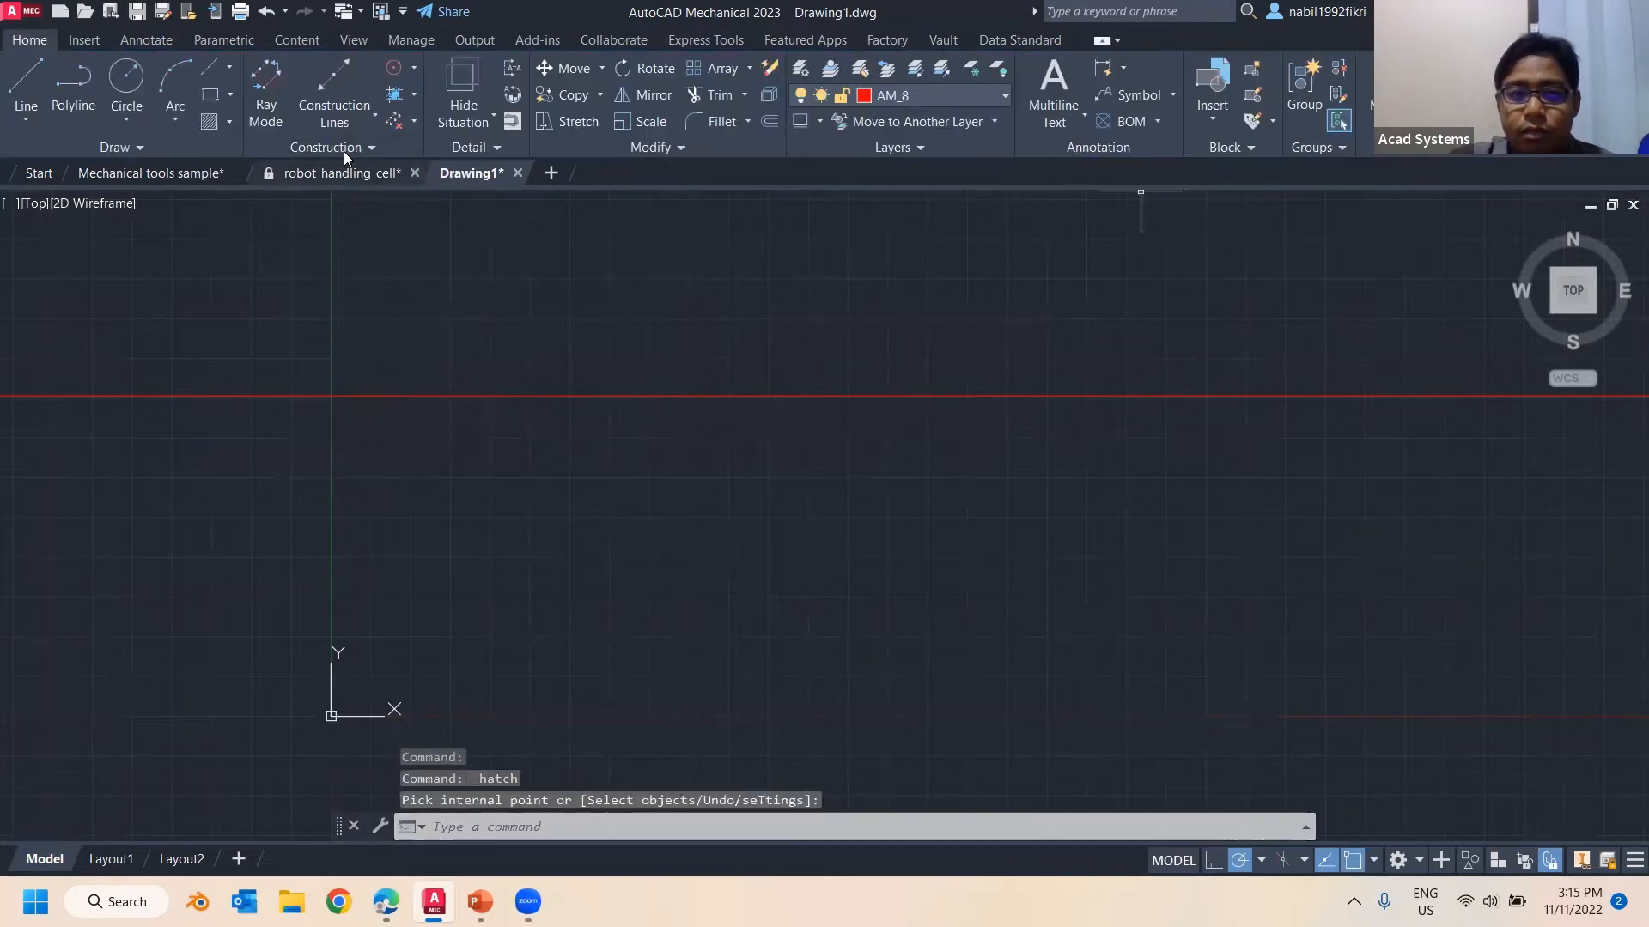
pyautogui.click(229, 121)
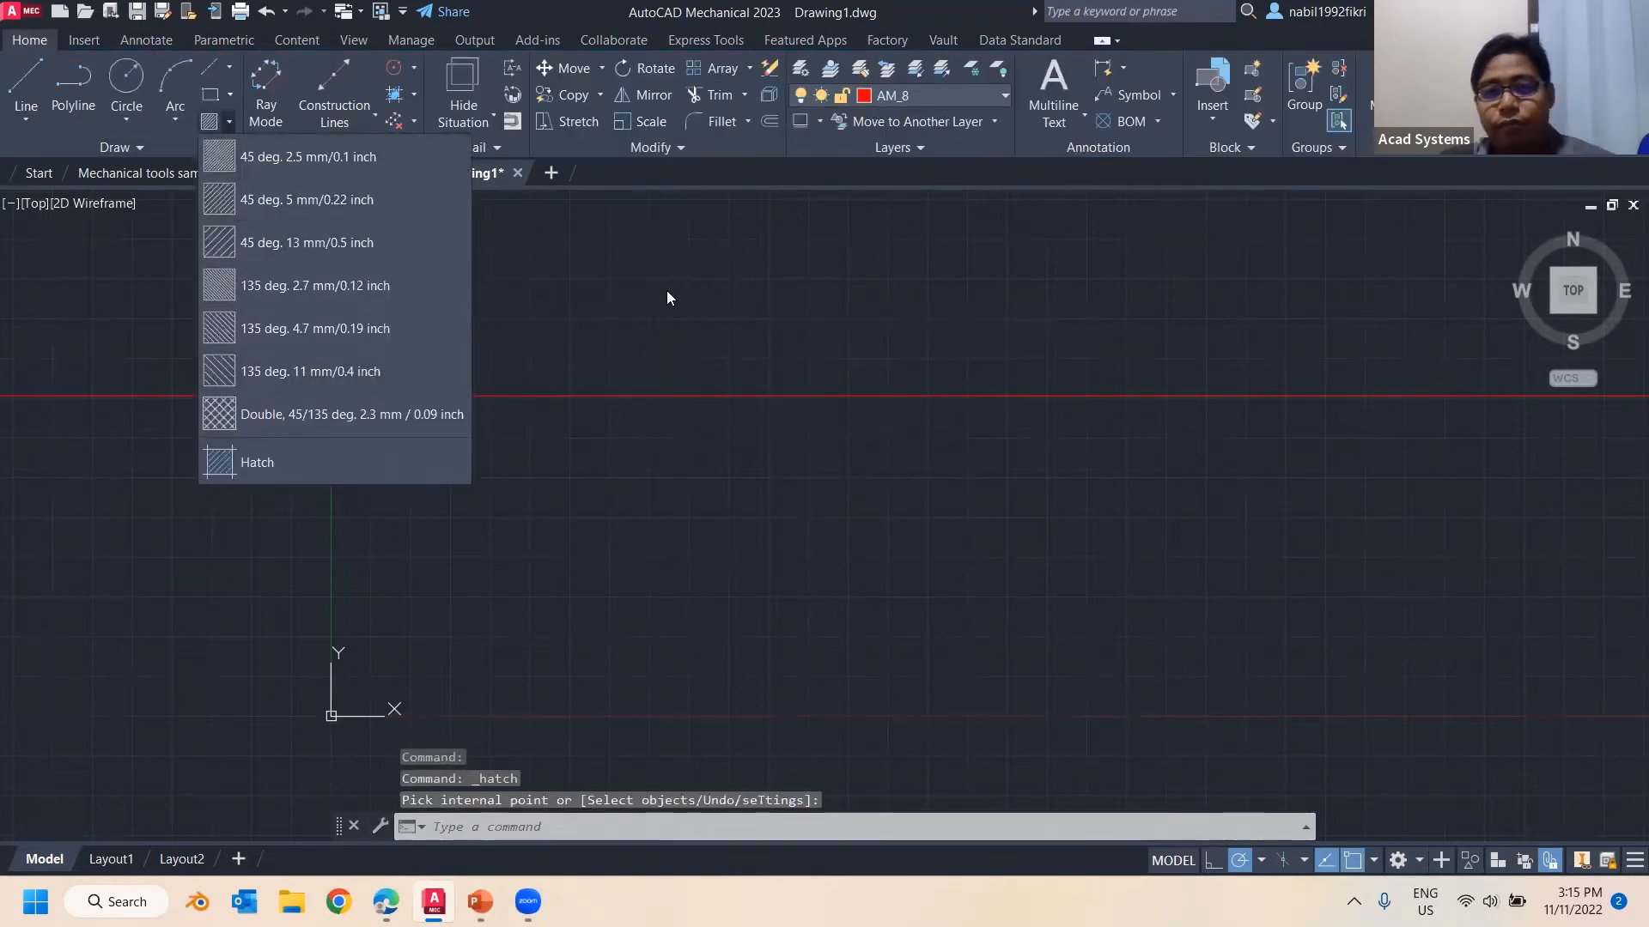
pyautogui.press('Escape')
pyautogui.press('Escape')
pyautogui.press('Escape')
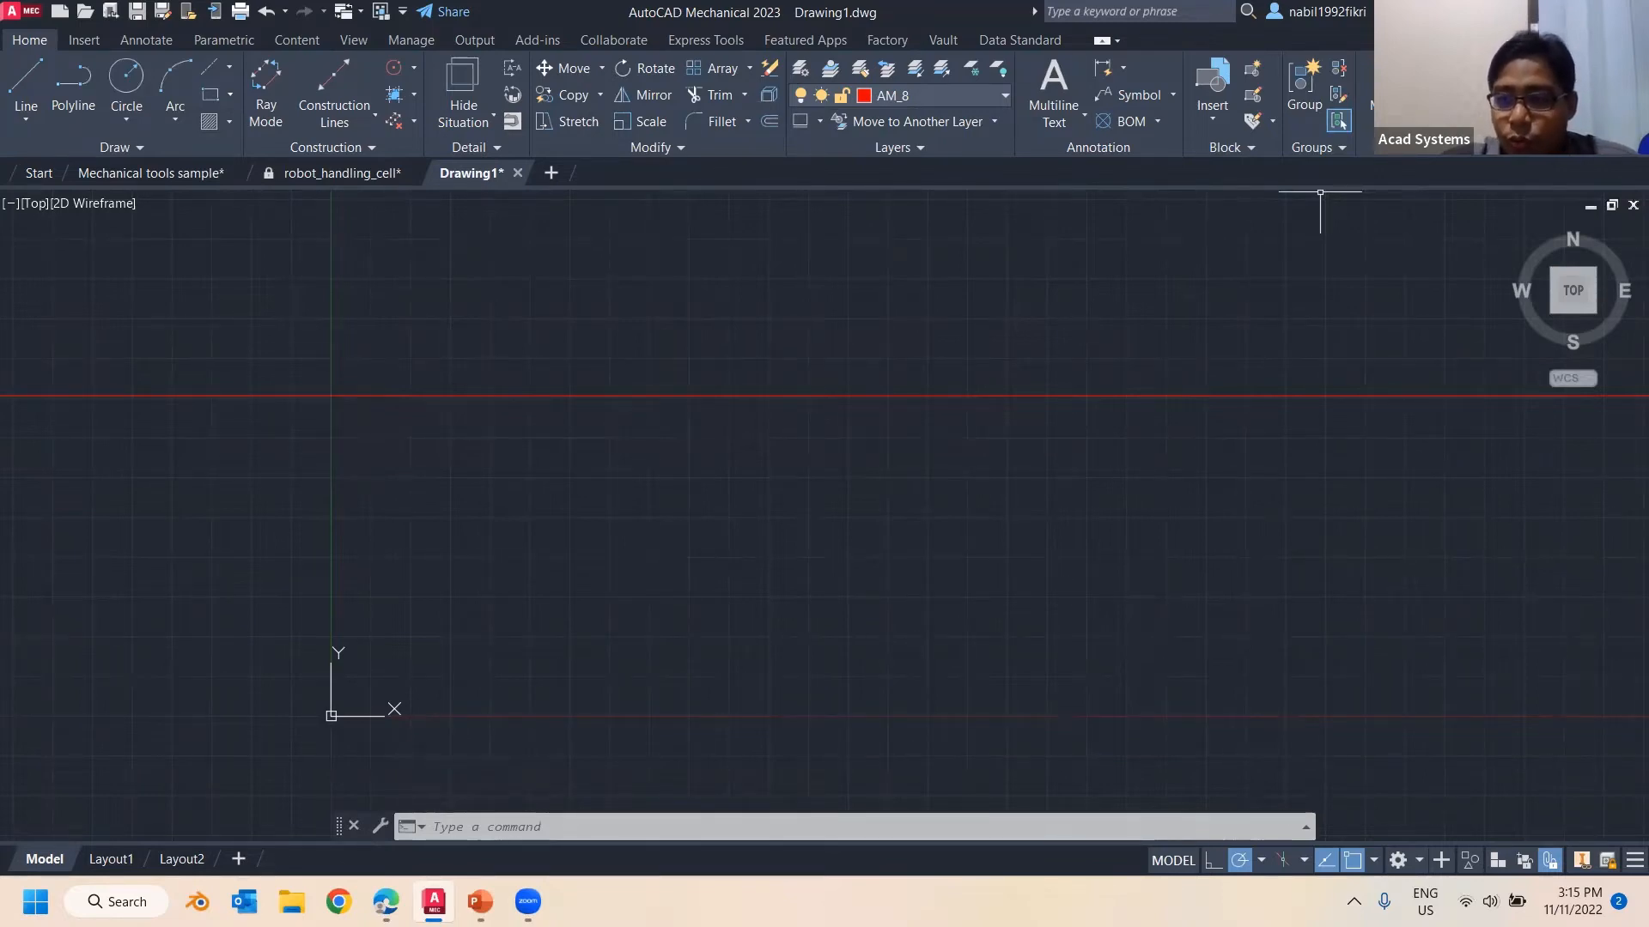
# Load Power Snap Configuration 1 and compare the active object snap modes before and after
pyautogui.click(1462, 95)
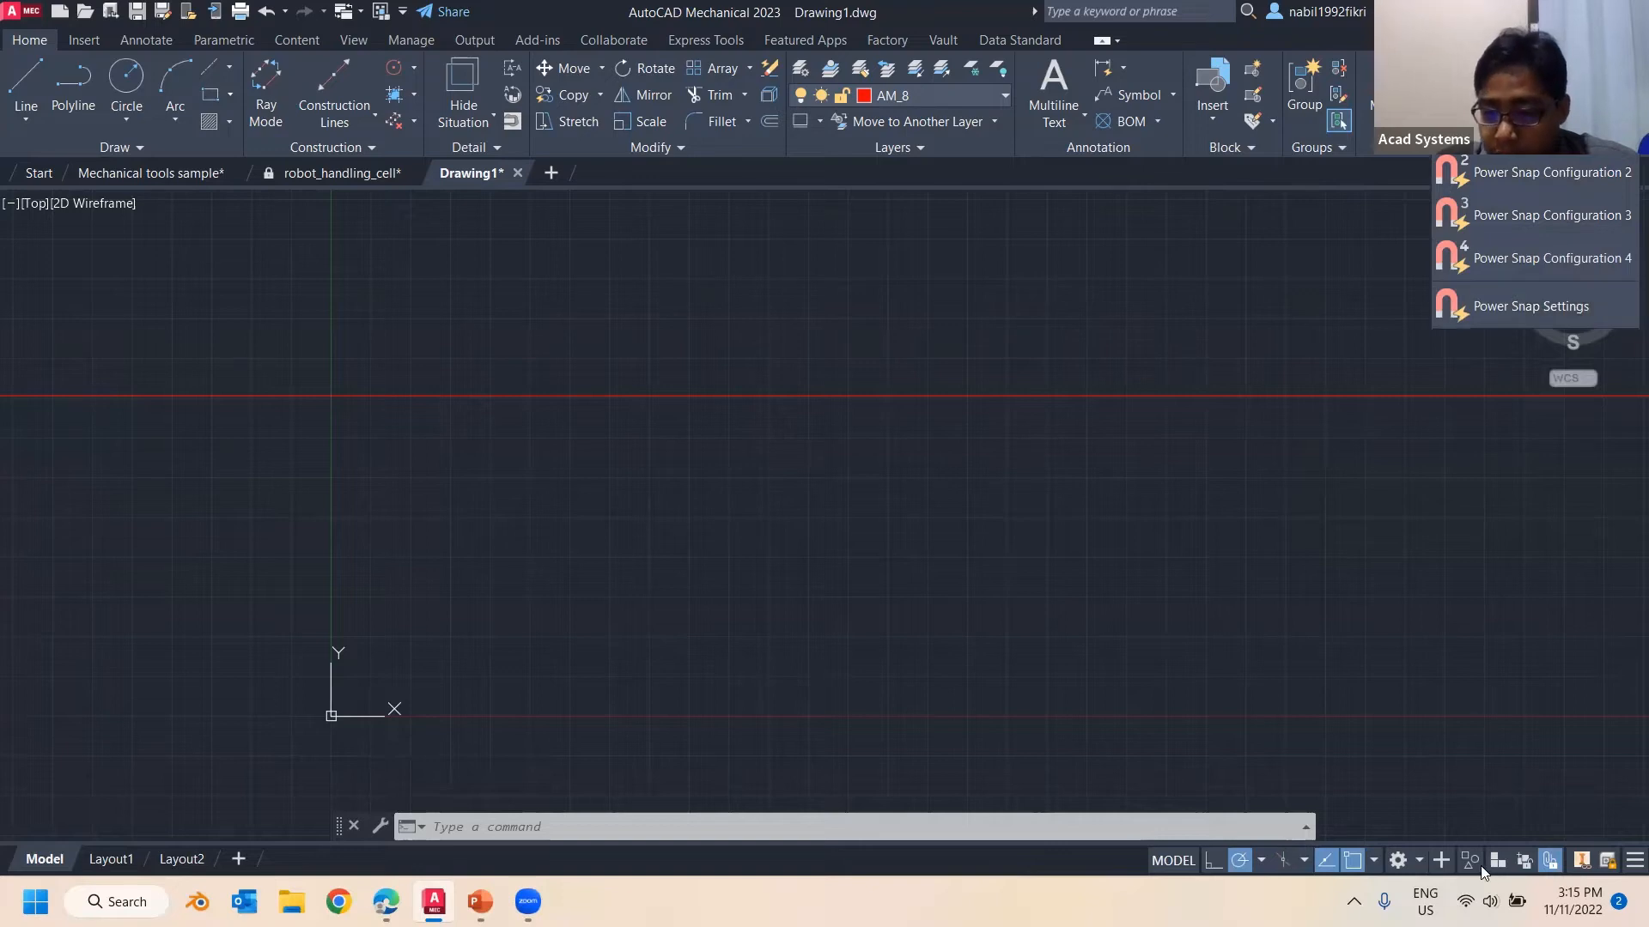
pyautogui.click(1374, 860)
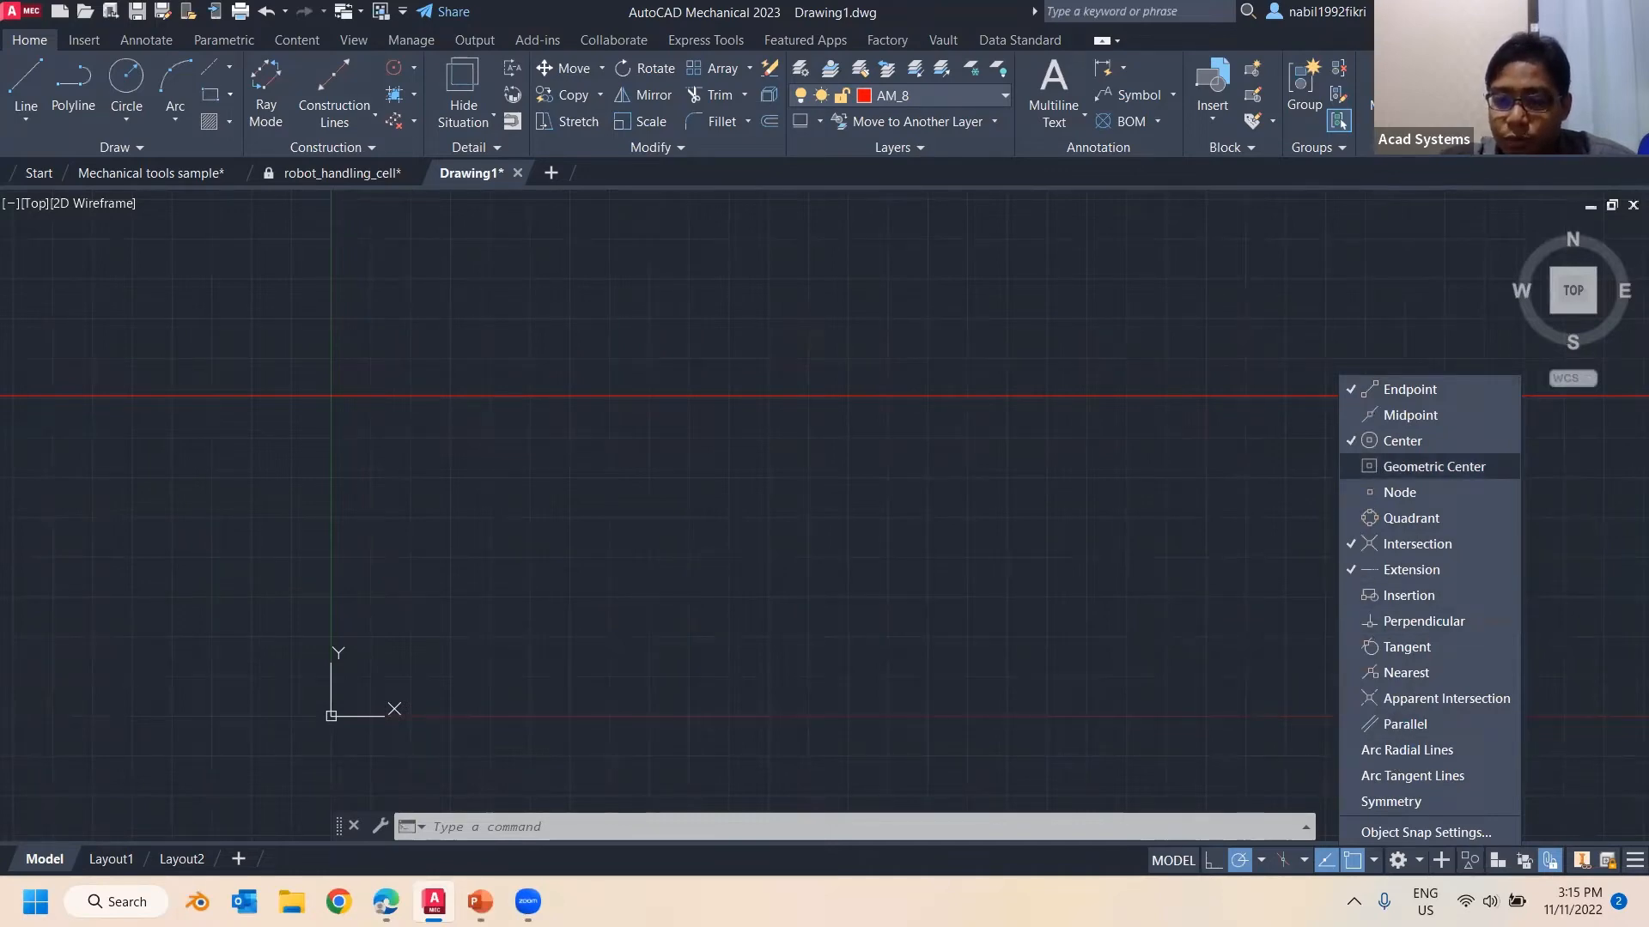
pyautogui.click(1374, 863)
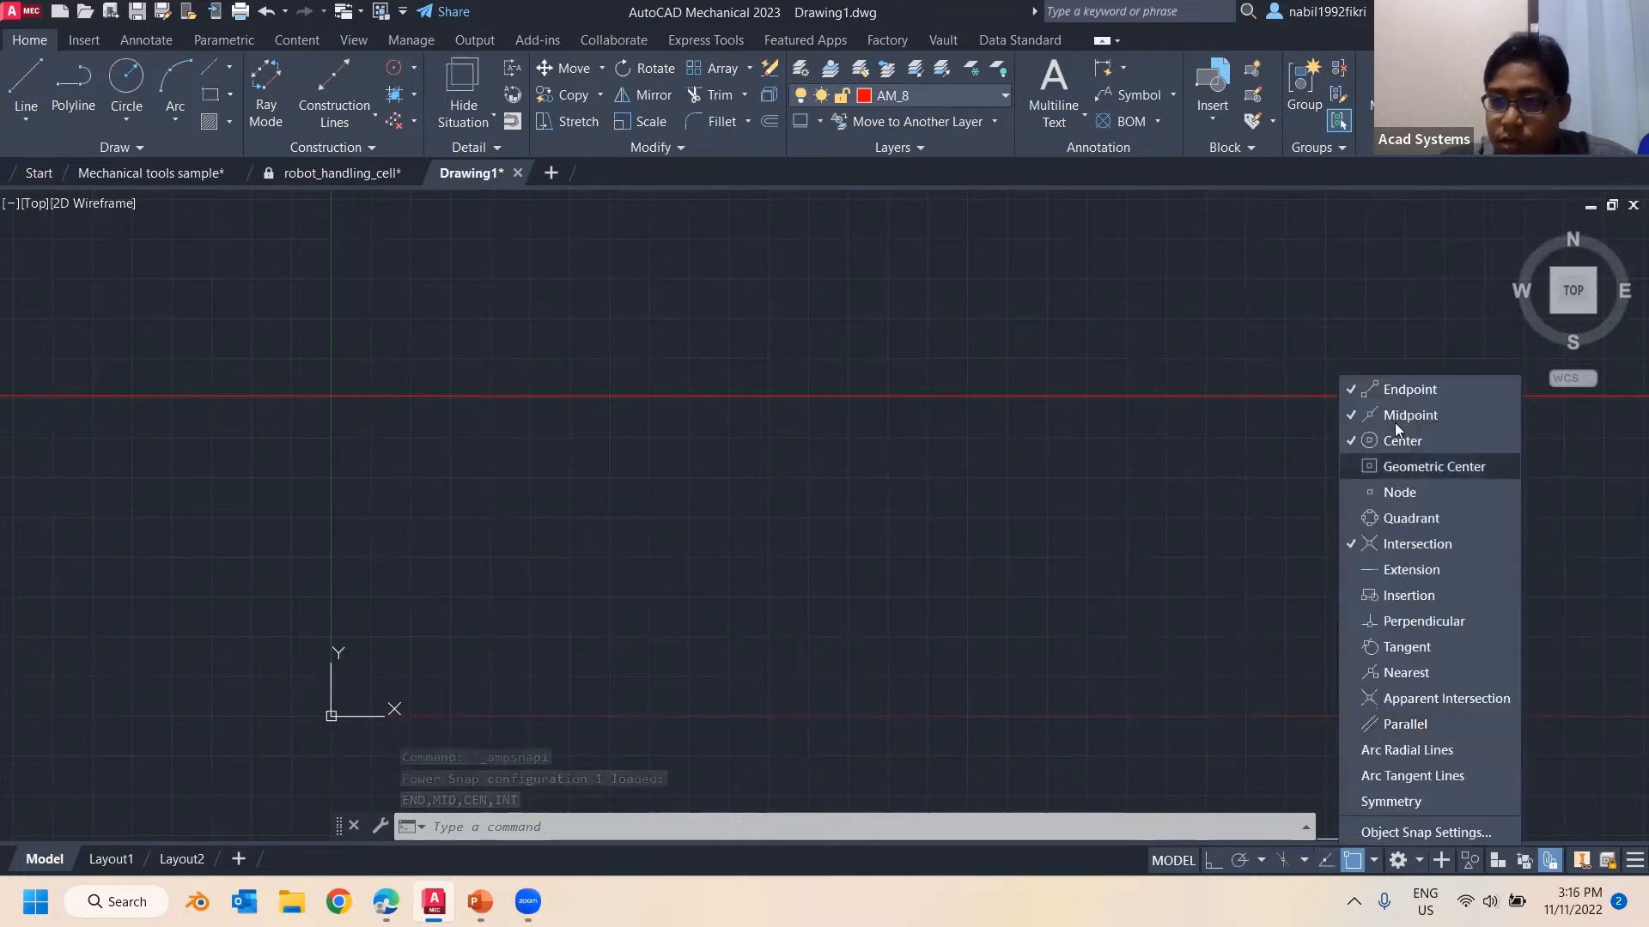
# Load Power Snap Configuration 2, check its active object snap modes, and show the Power Snap Settings option
pyautogui.click(1460, 138)
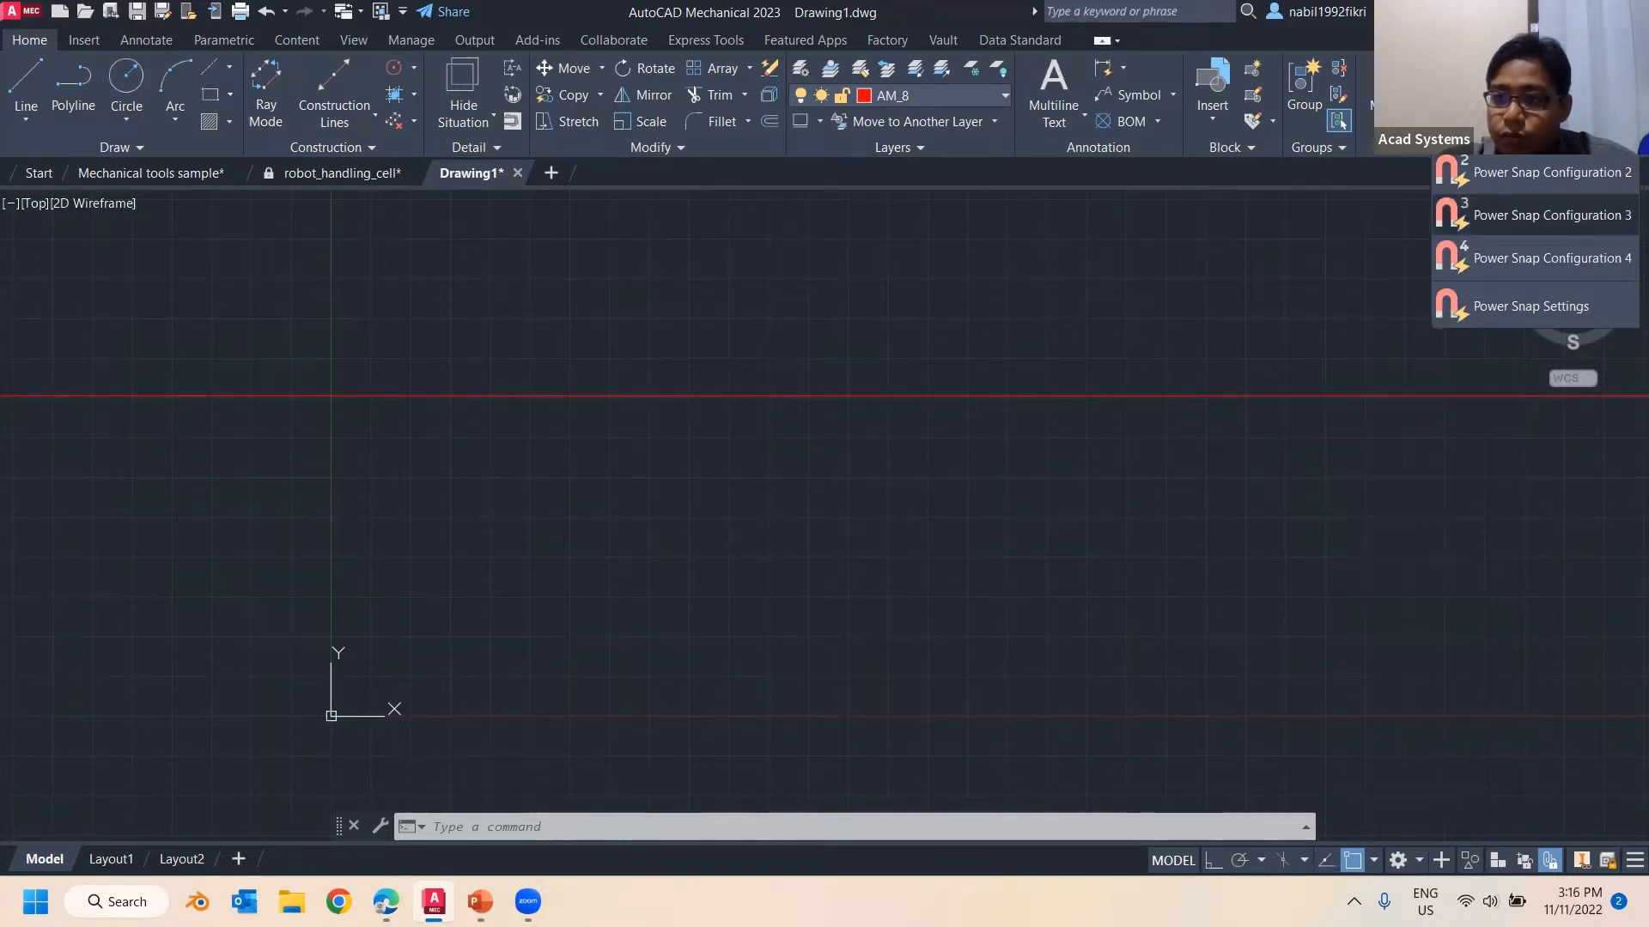
pyautogui.click(1537, 172)
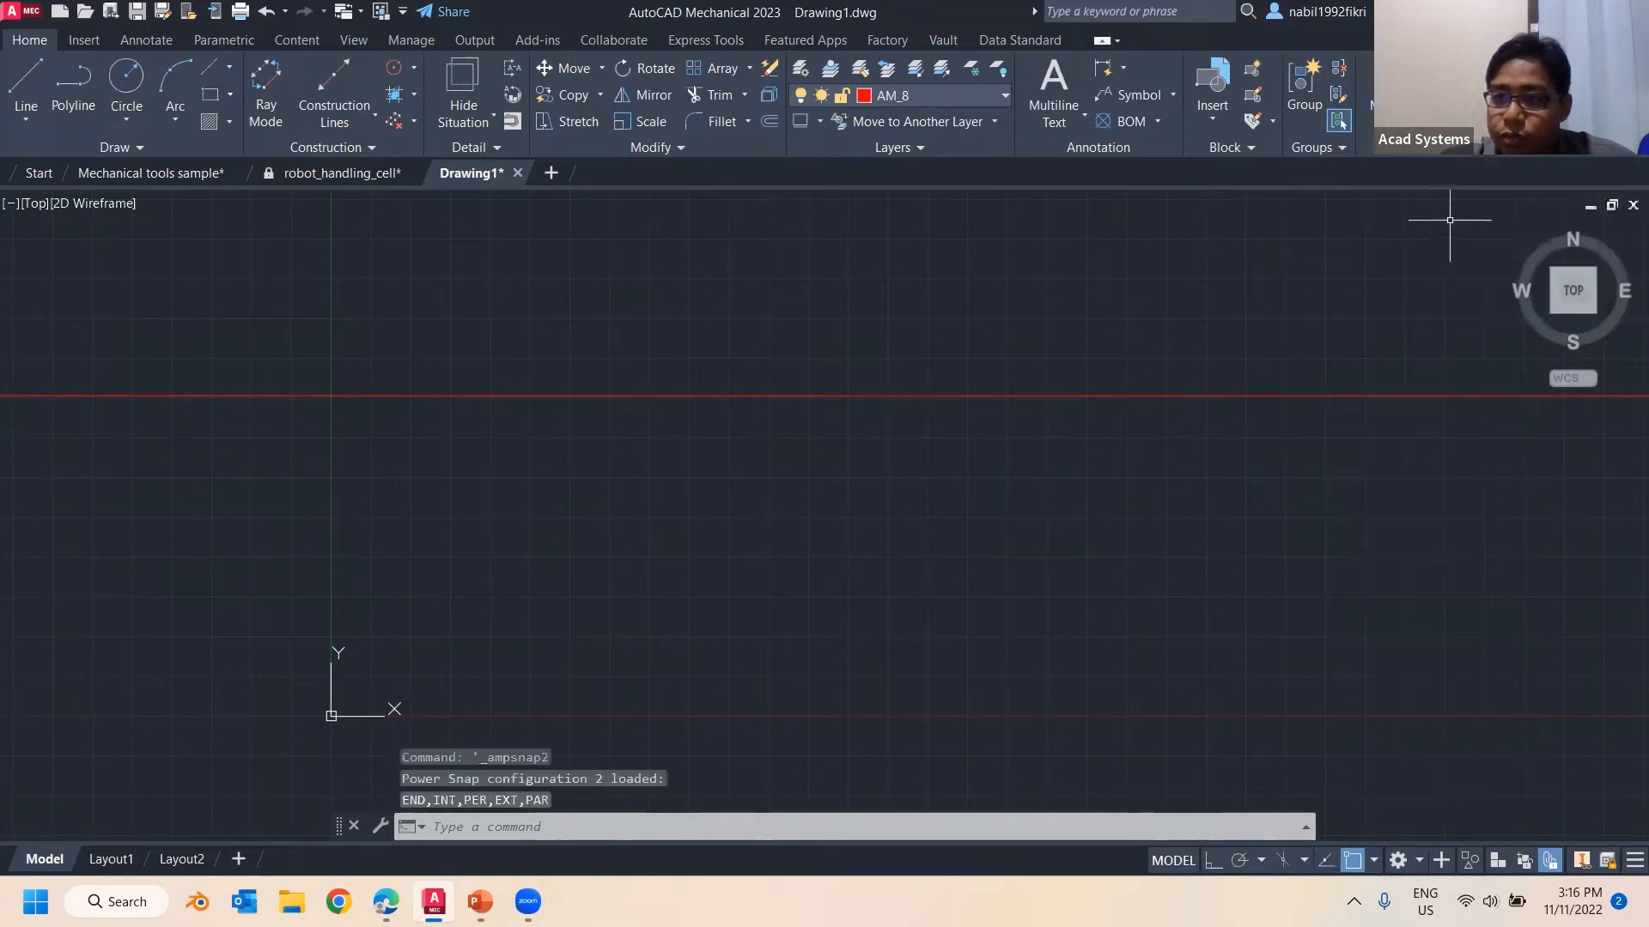
pyautogui.click(1374, 860)
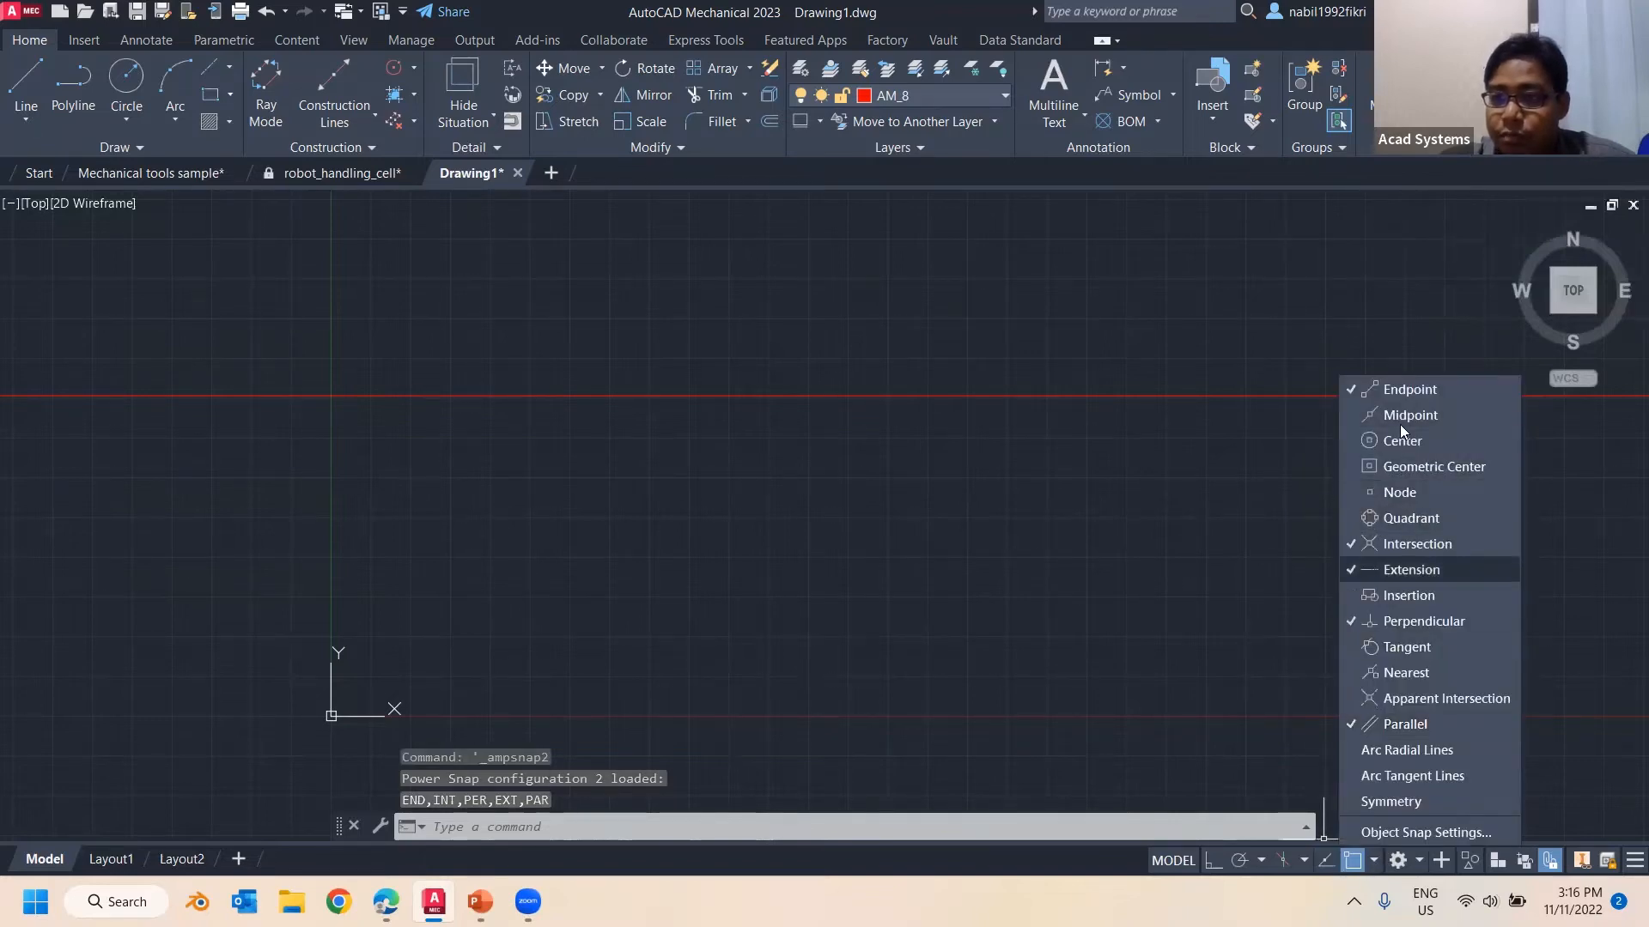
pyautogui.click(1461, 96)
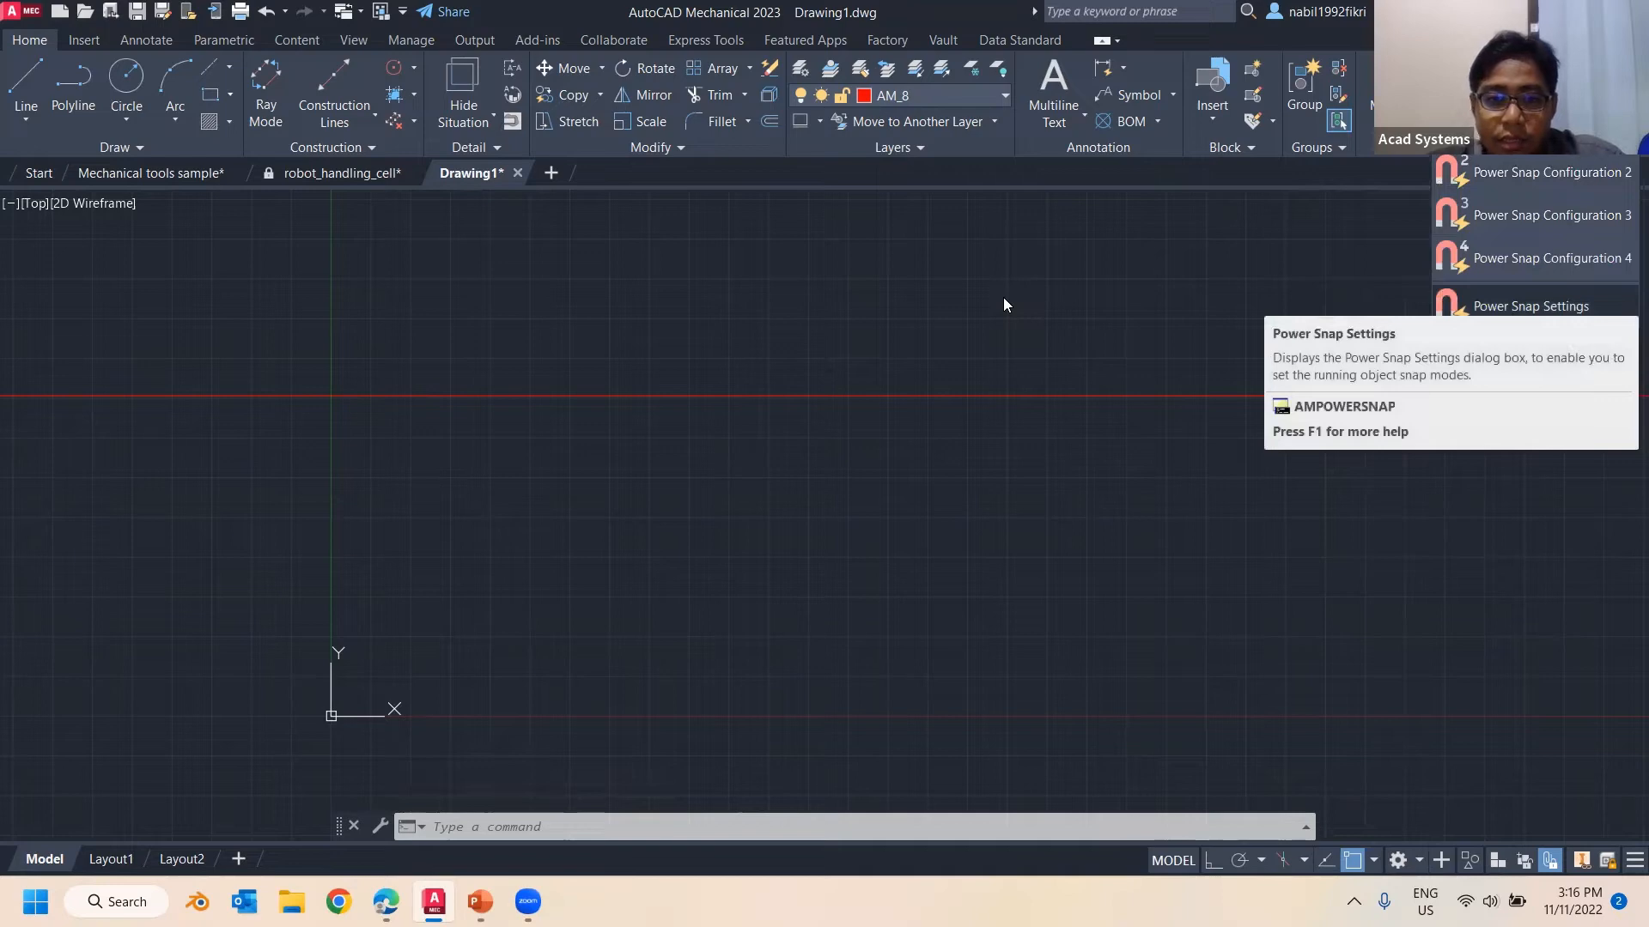
# Compare the object snap modes of Settings 2 and Settings 3 in Power Snap Settings and close the dialog
pyautogui.click(848, 206)
pyautogui.click(852, 252)
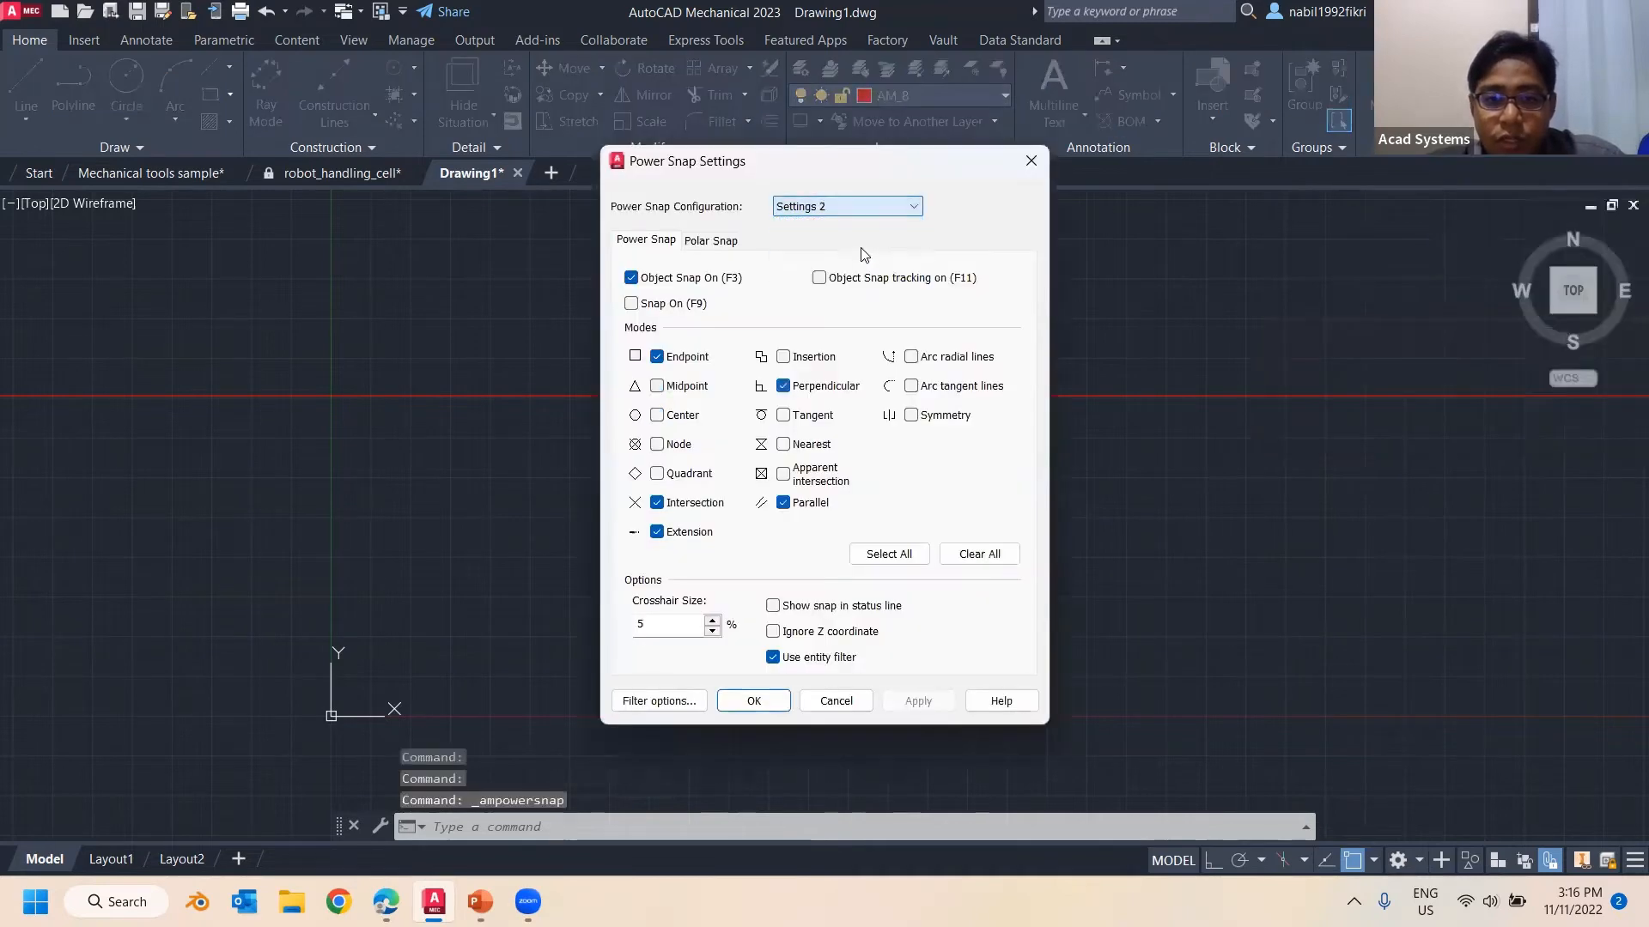
pyautogui.click(849, 206)
pyautogui.click(845, 266)
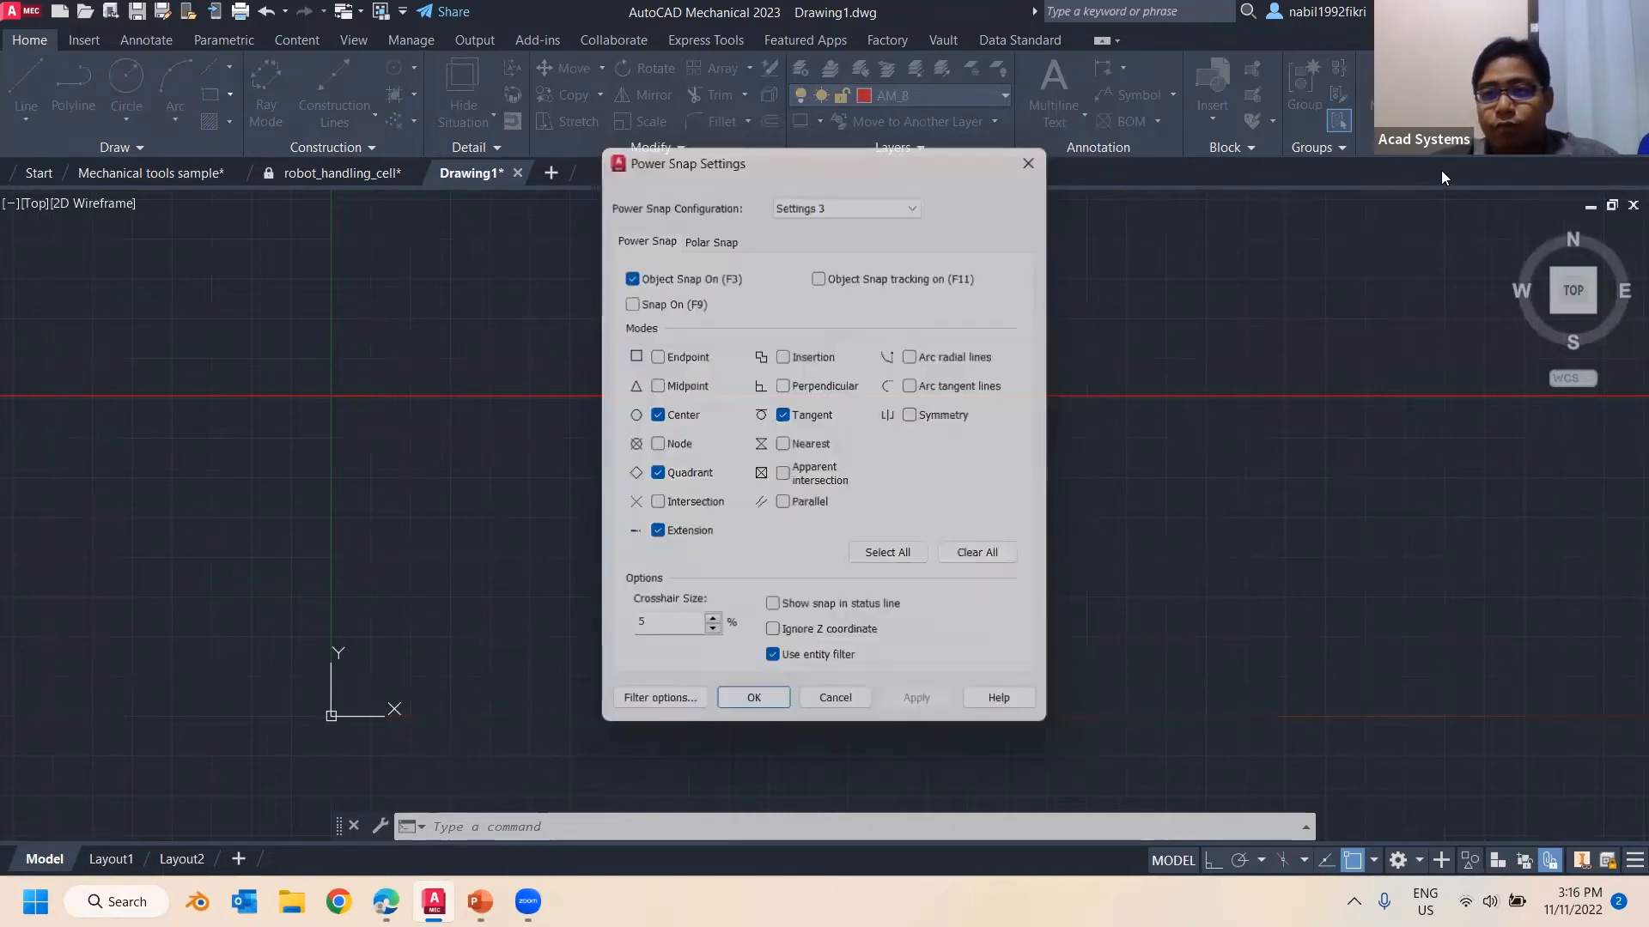
pyautogui.press('Return')
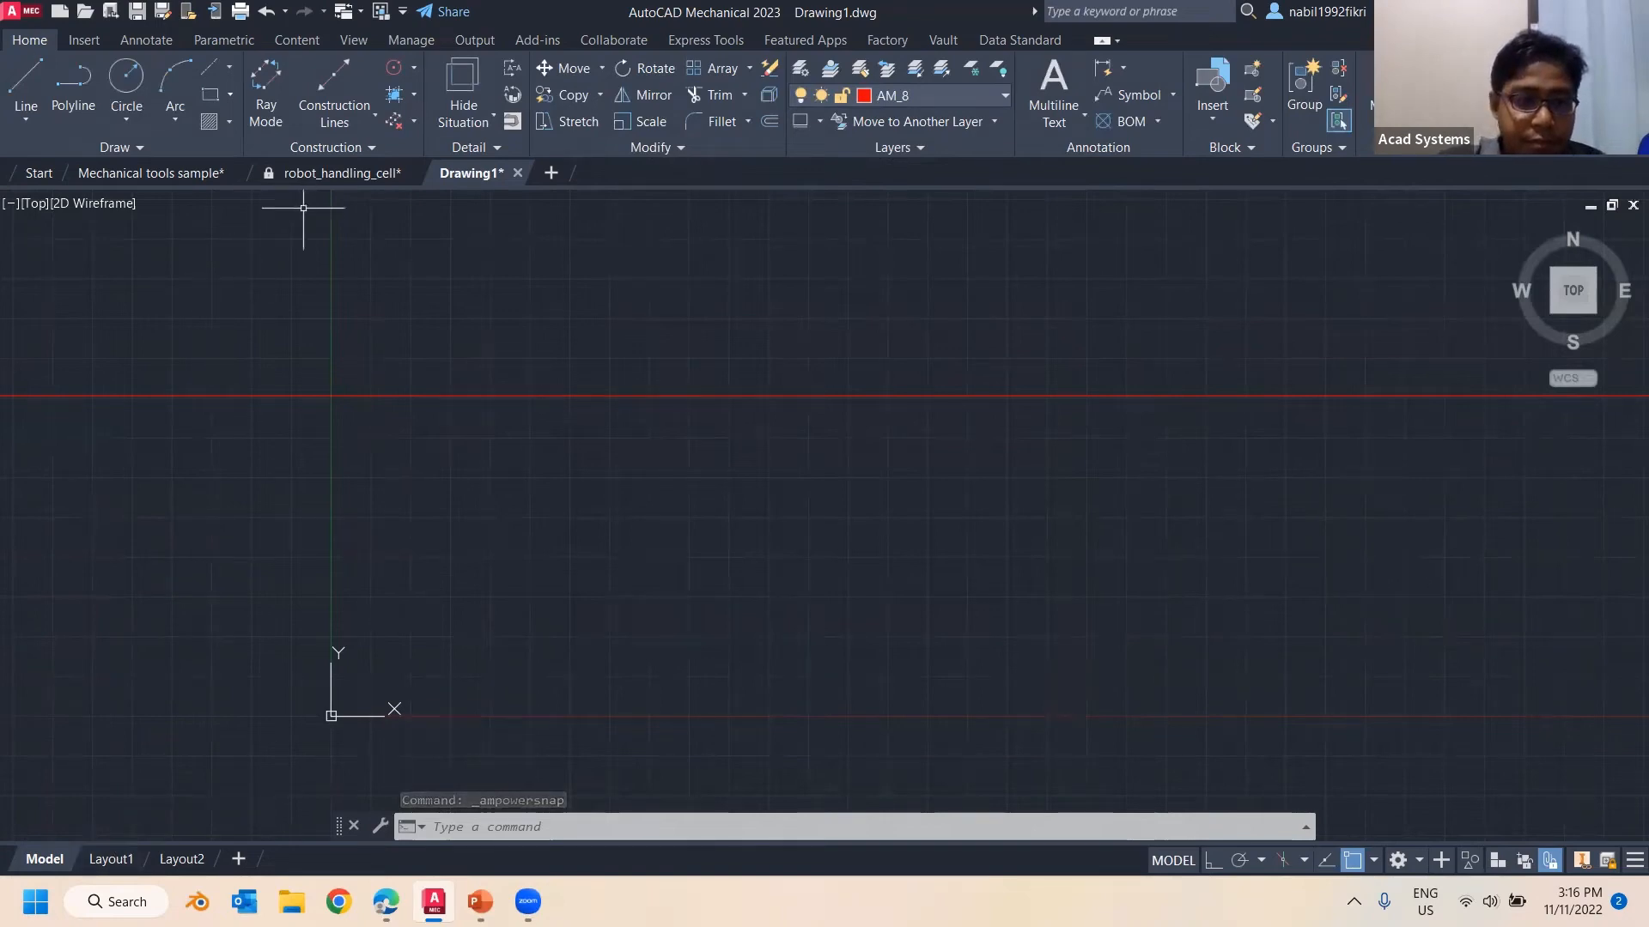
# Switch to the Mechanical tools sample drawing and show the available power dimension types
pyautogui.click(353, 175)
pyautogui.click(175, 179)
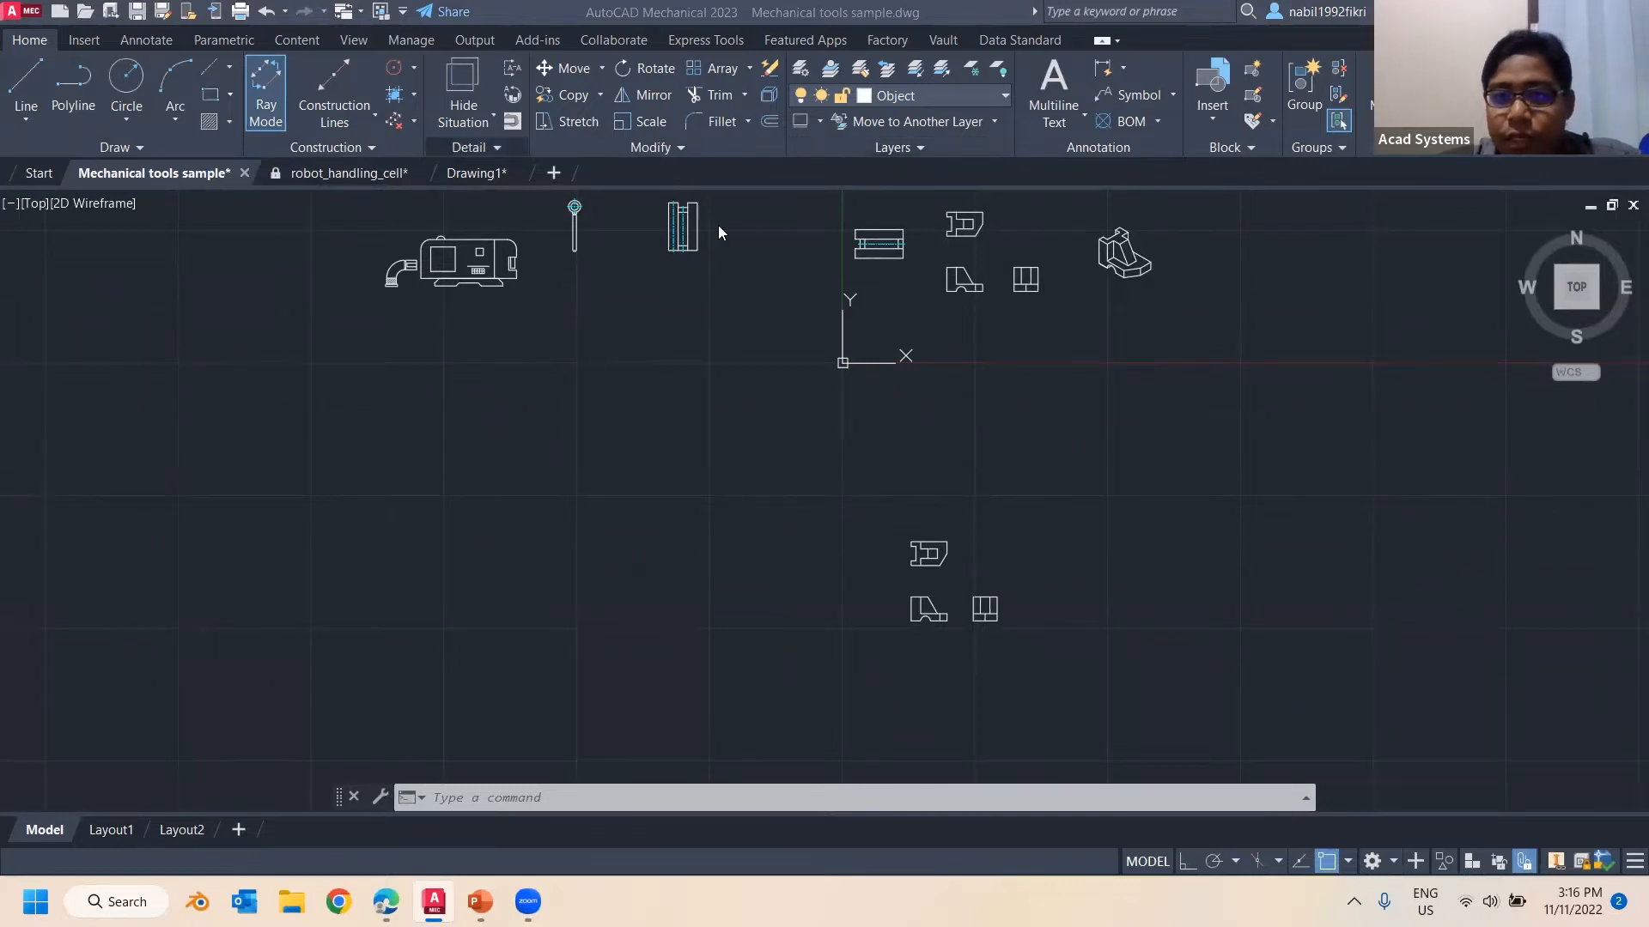
pyautogui.moveTo(1065, 428); pyautogui.dragTo(773, 569, button='middle')
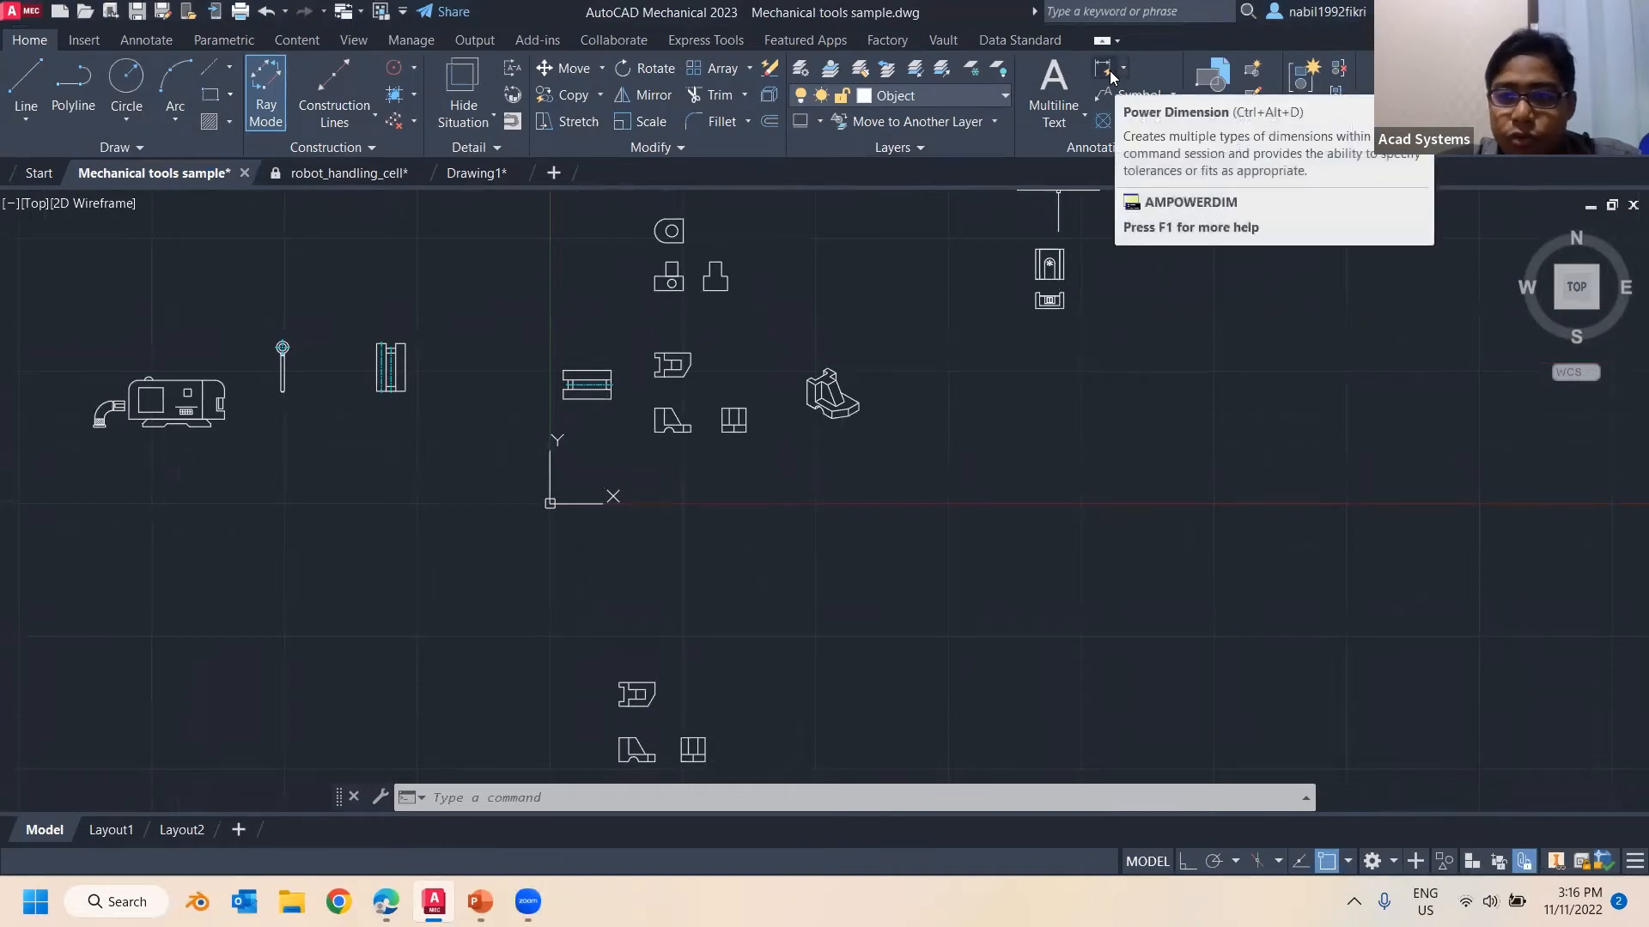
pyautogui.click(1130, 72)
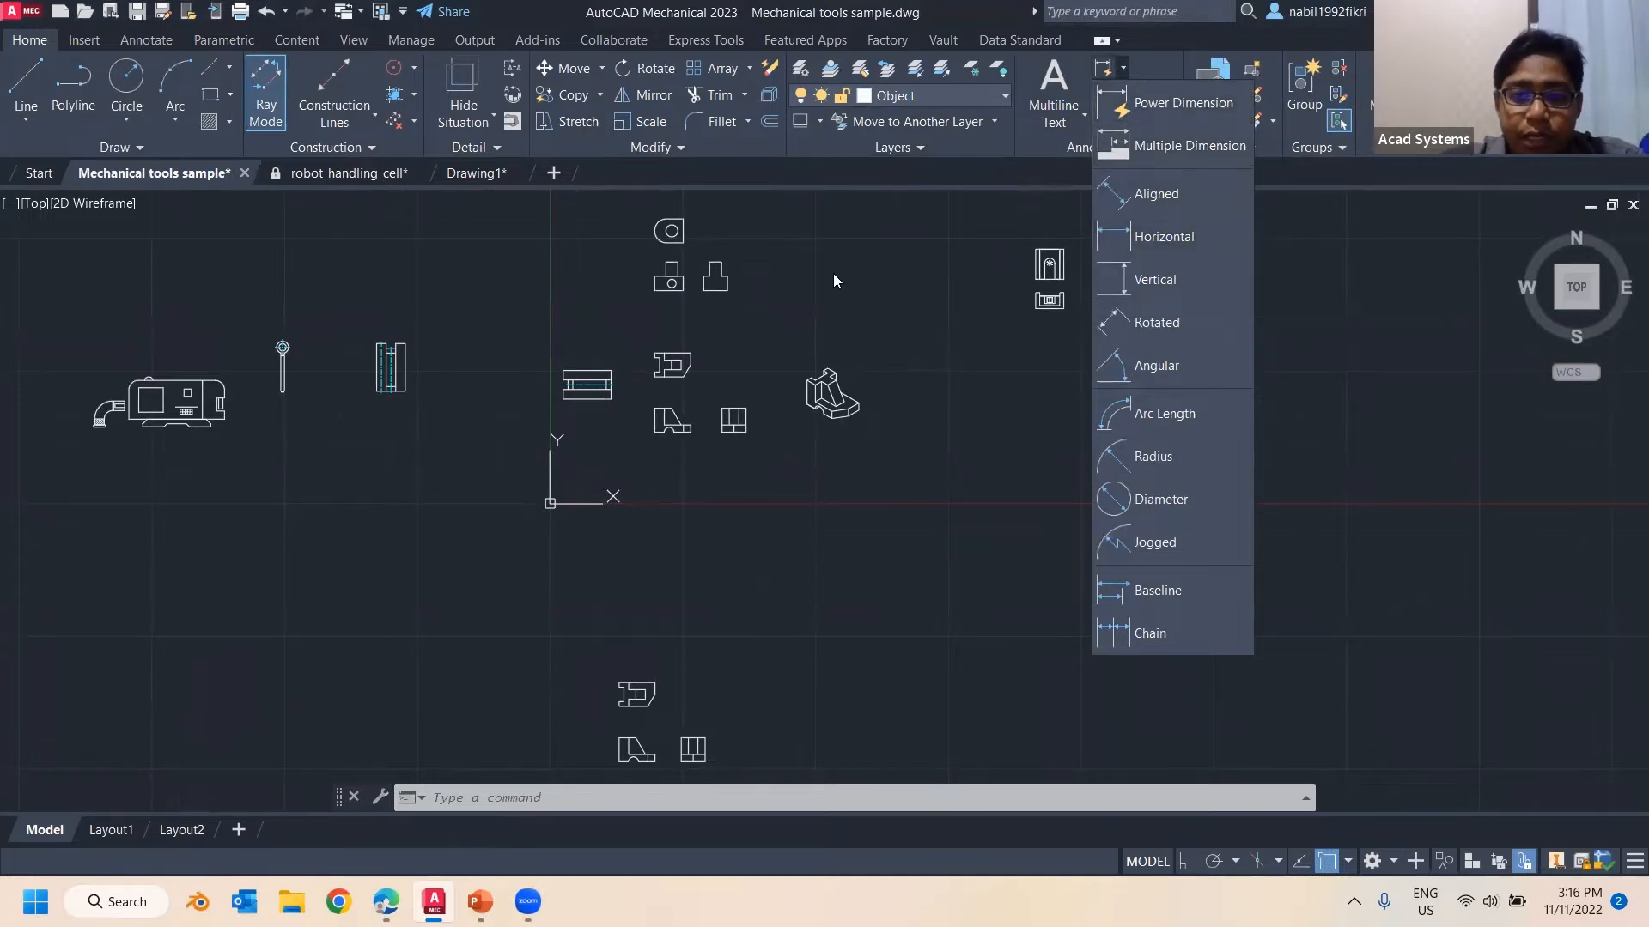
# Place a horizontal power dimension above the part's plan view, spanning its full top edge, and end the command
pyautogui.scroll(2, 772, 318)
pyautogui.scroll(7, 731, 315)
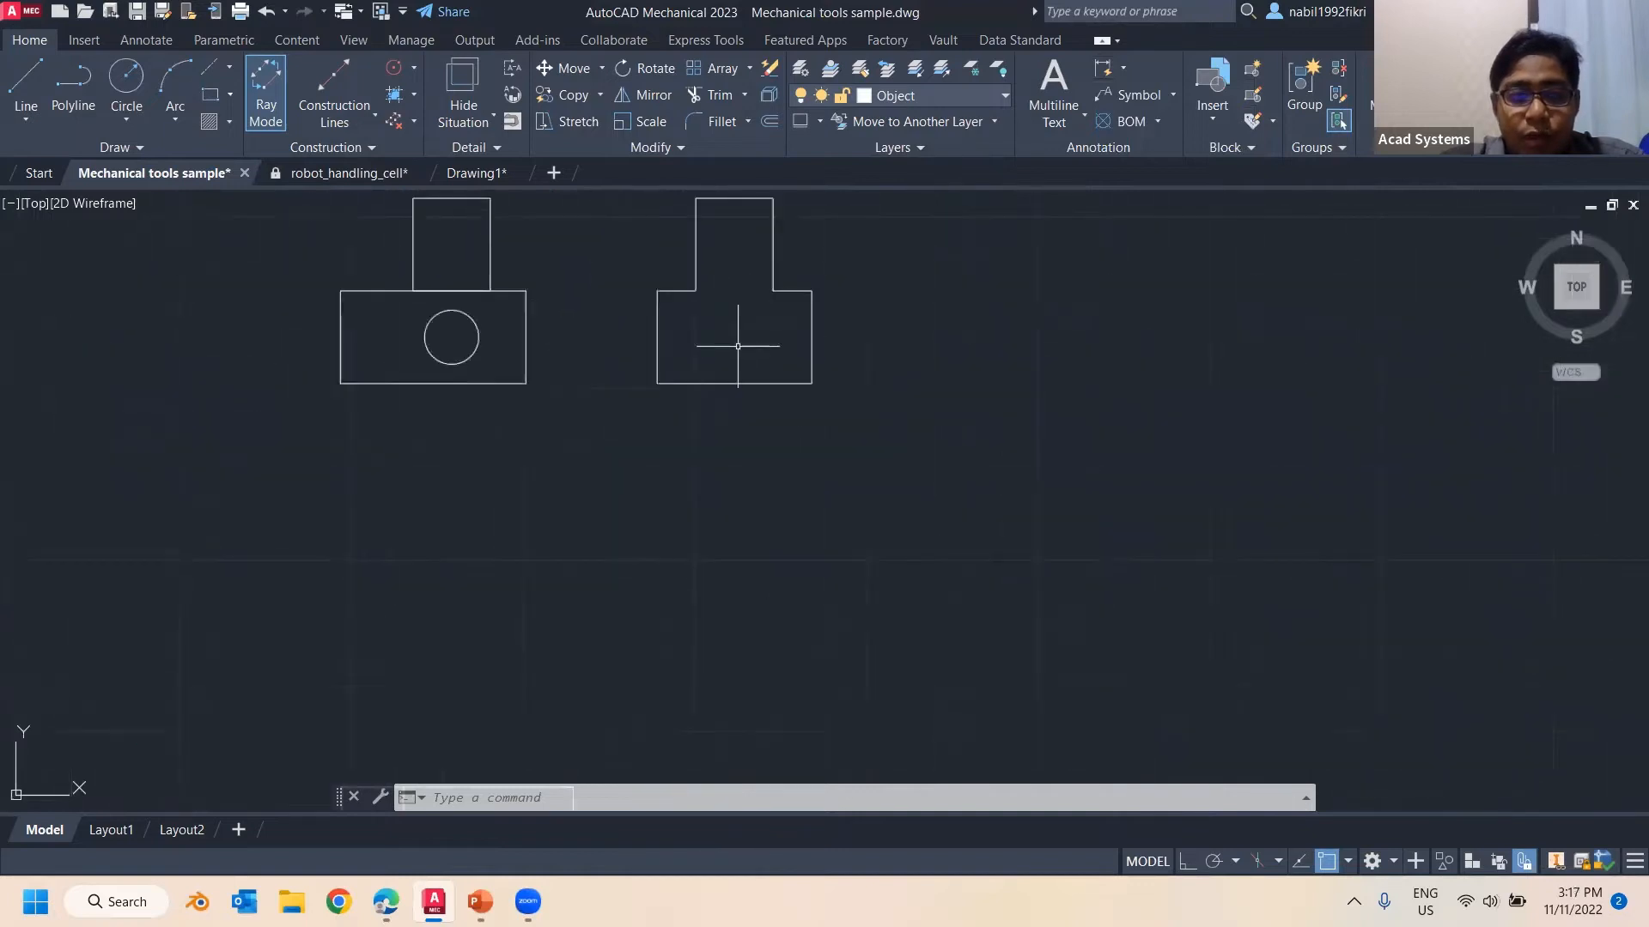
pyautogui.scroll(-3, 734, 447)
pyautogui.moveTo(1053, 317); pyautogui.dragTo(1076, 191, button='middle')
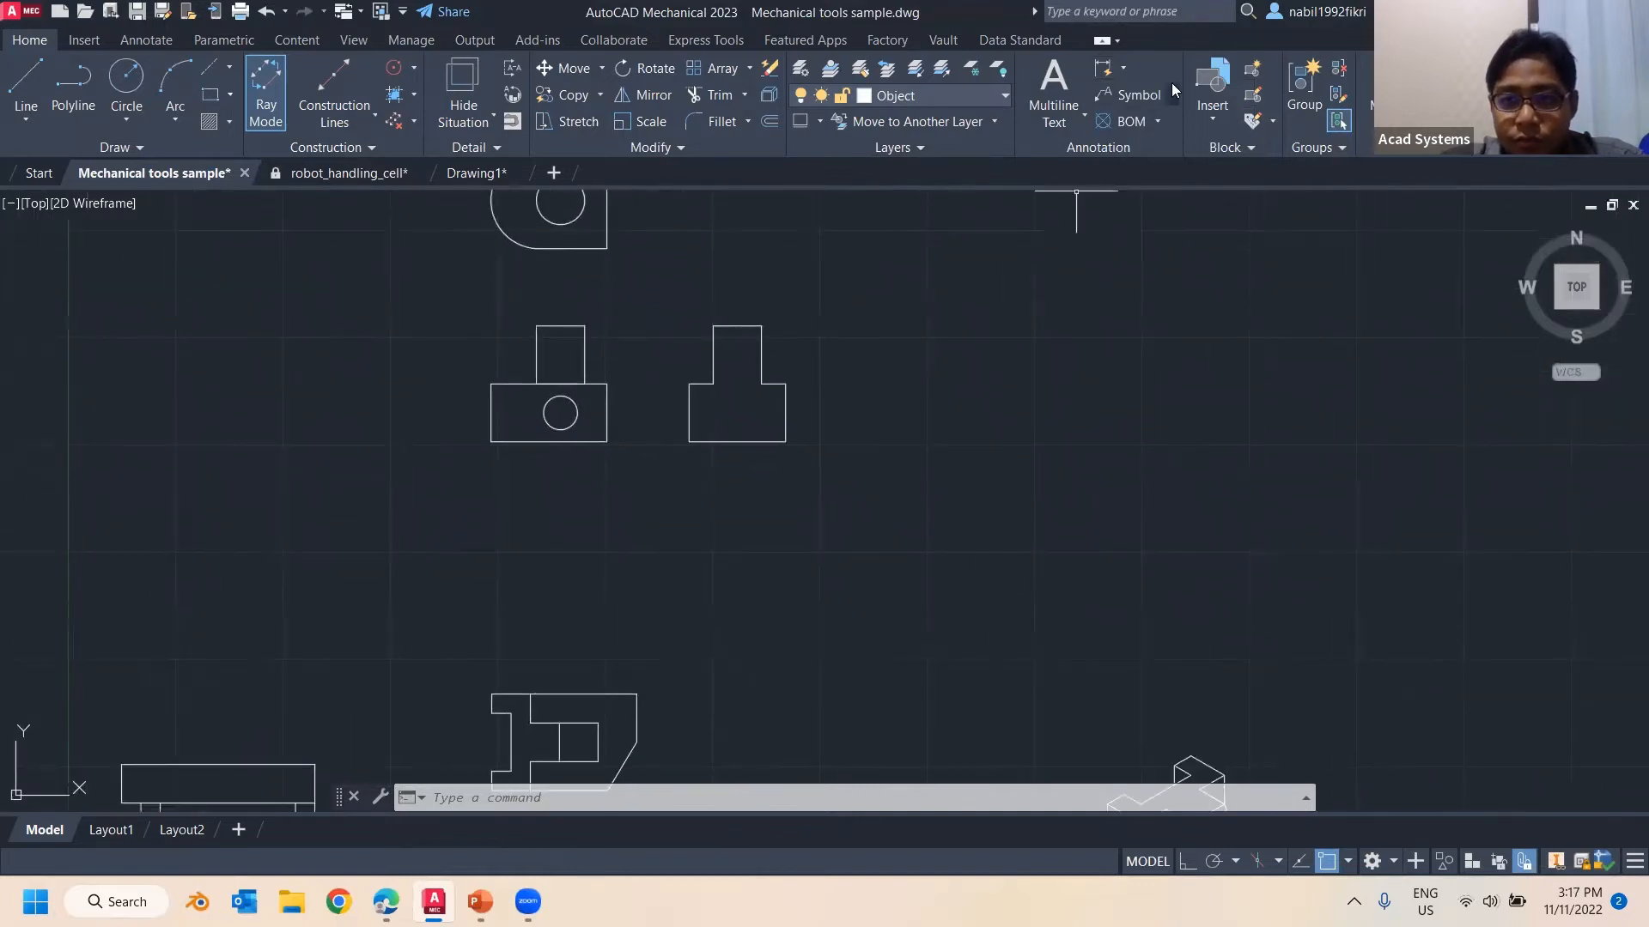
pyautogui.click(1123, 68)
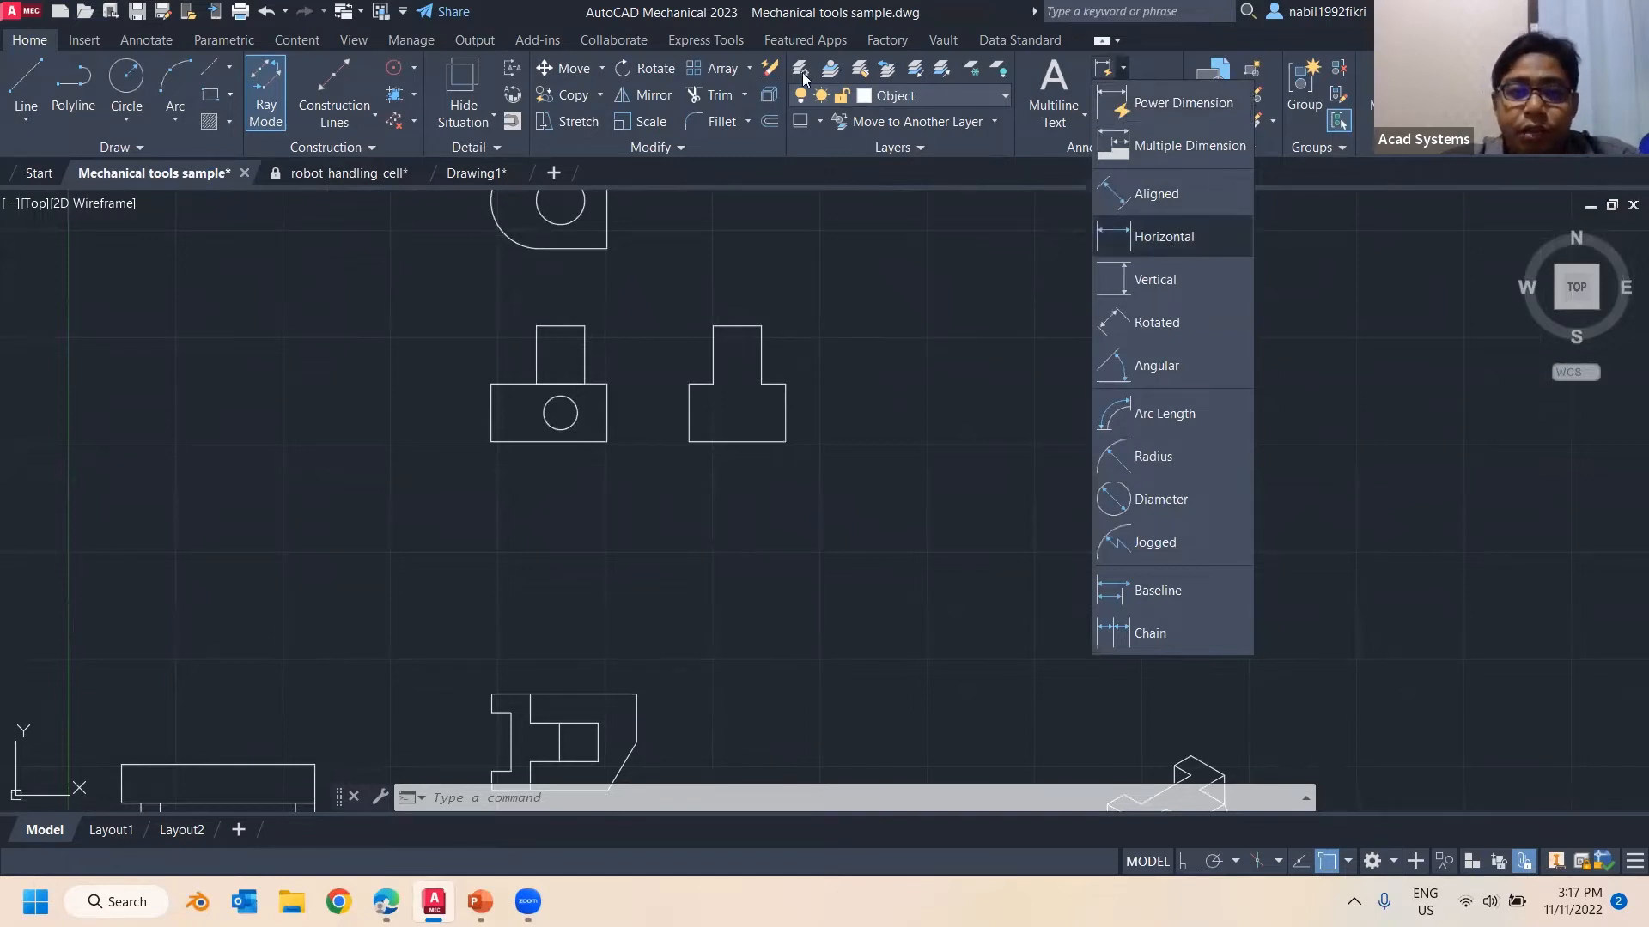
pyautogui.click(1135, 237)
pyautogui.scroll(-2, 747, 346)
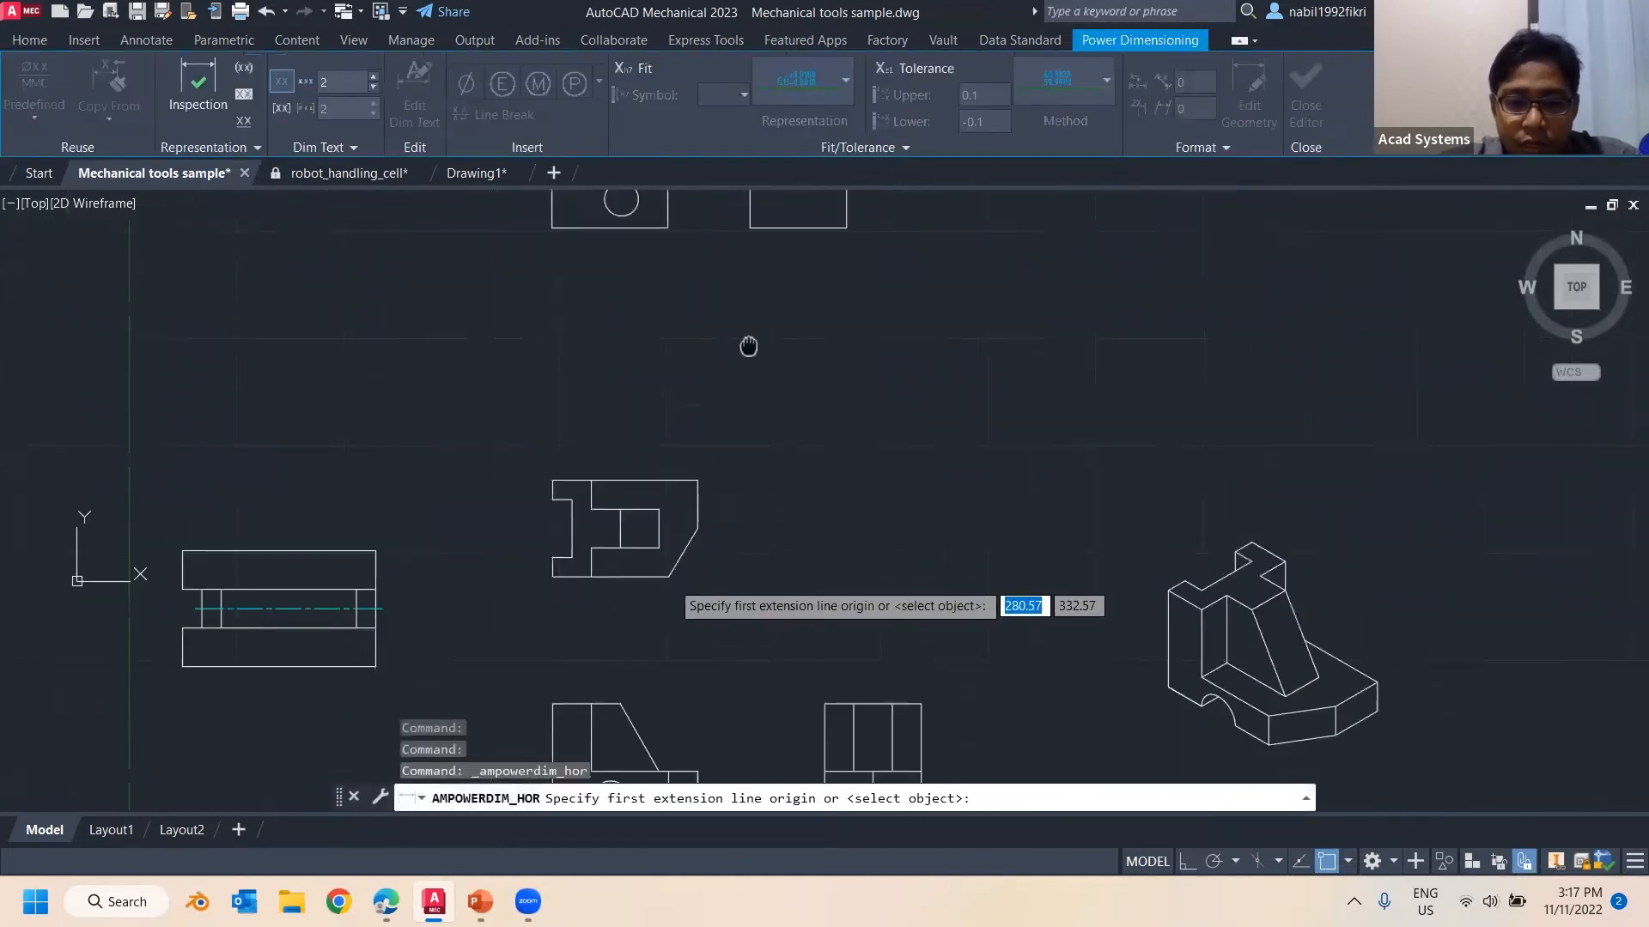
pyautogui.scroll(5, 652, 339)
pyautogui.click(602, 371)
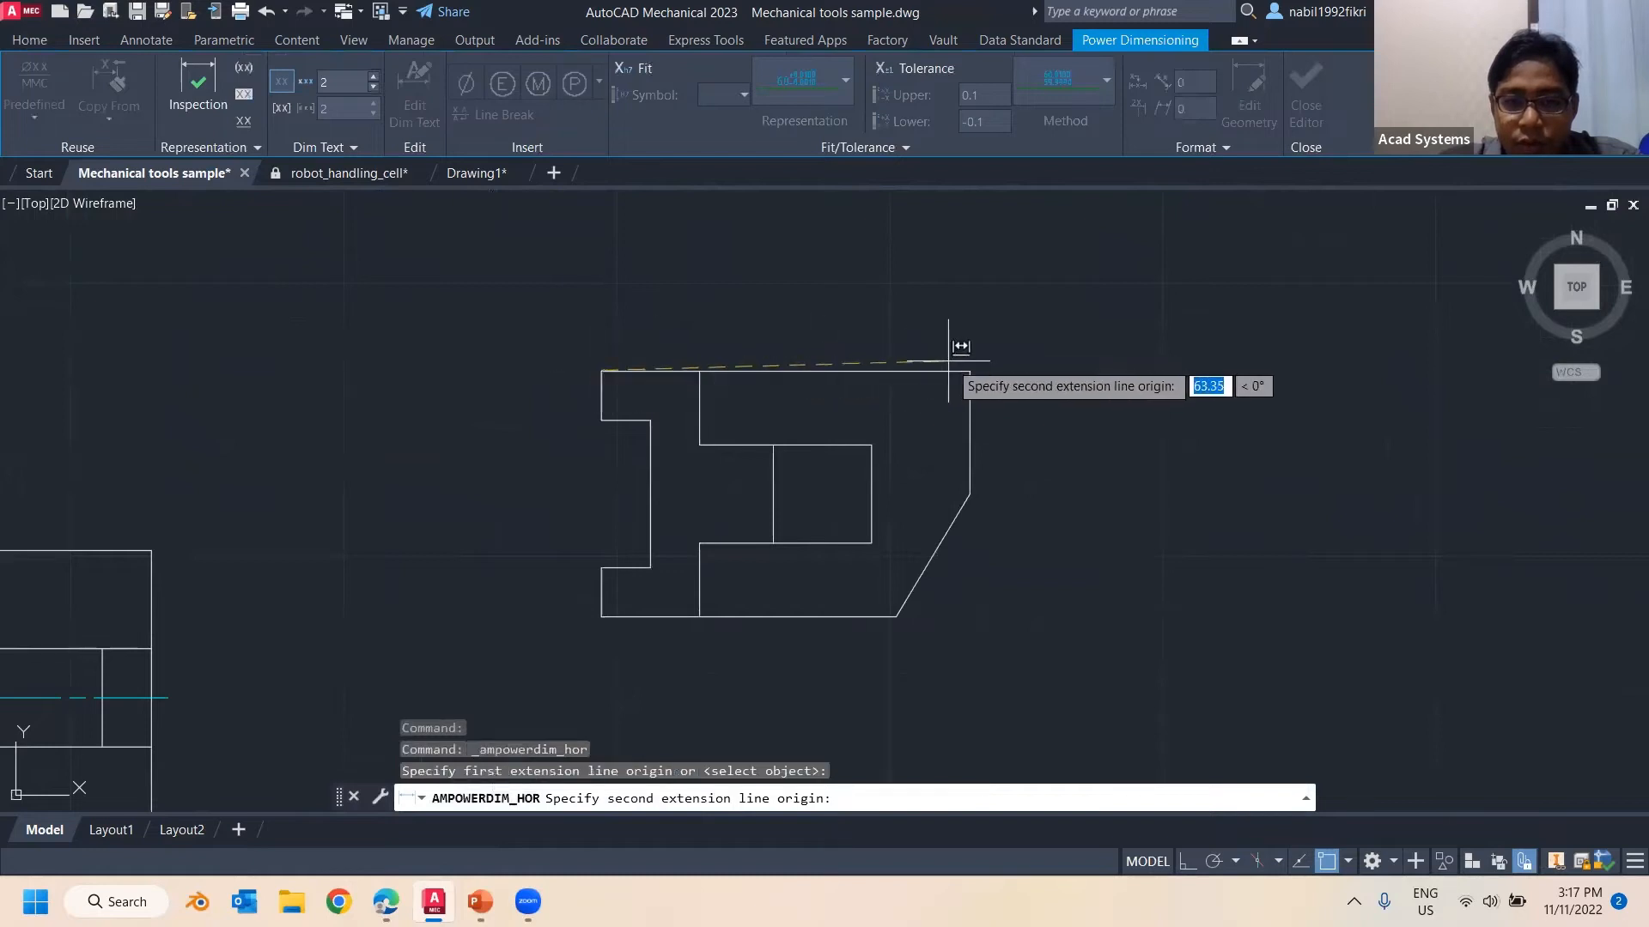
pyautogui.click(968, 371)
pyautogui.click(850, 306)
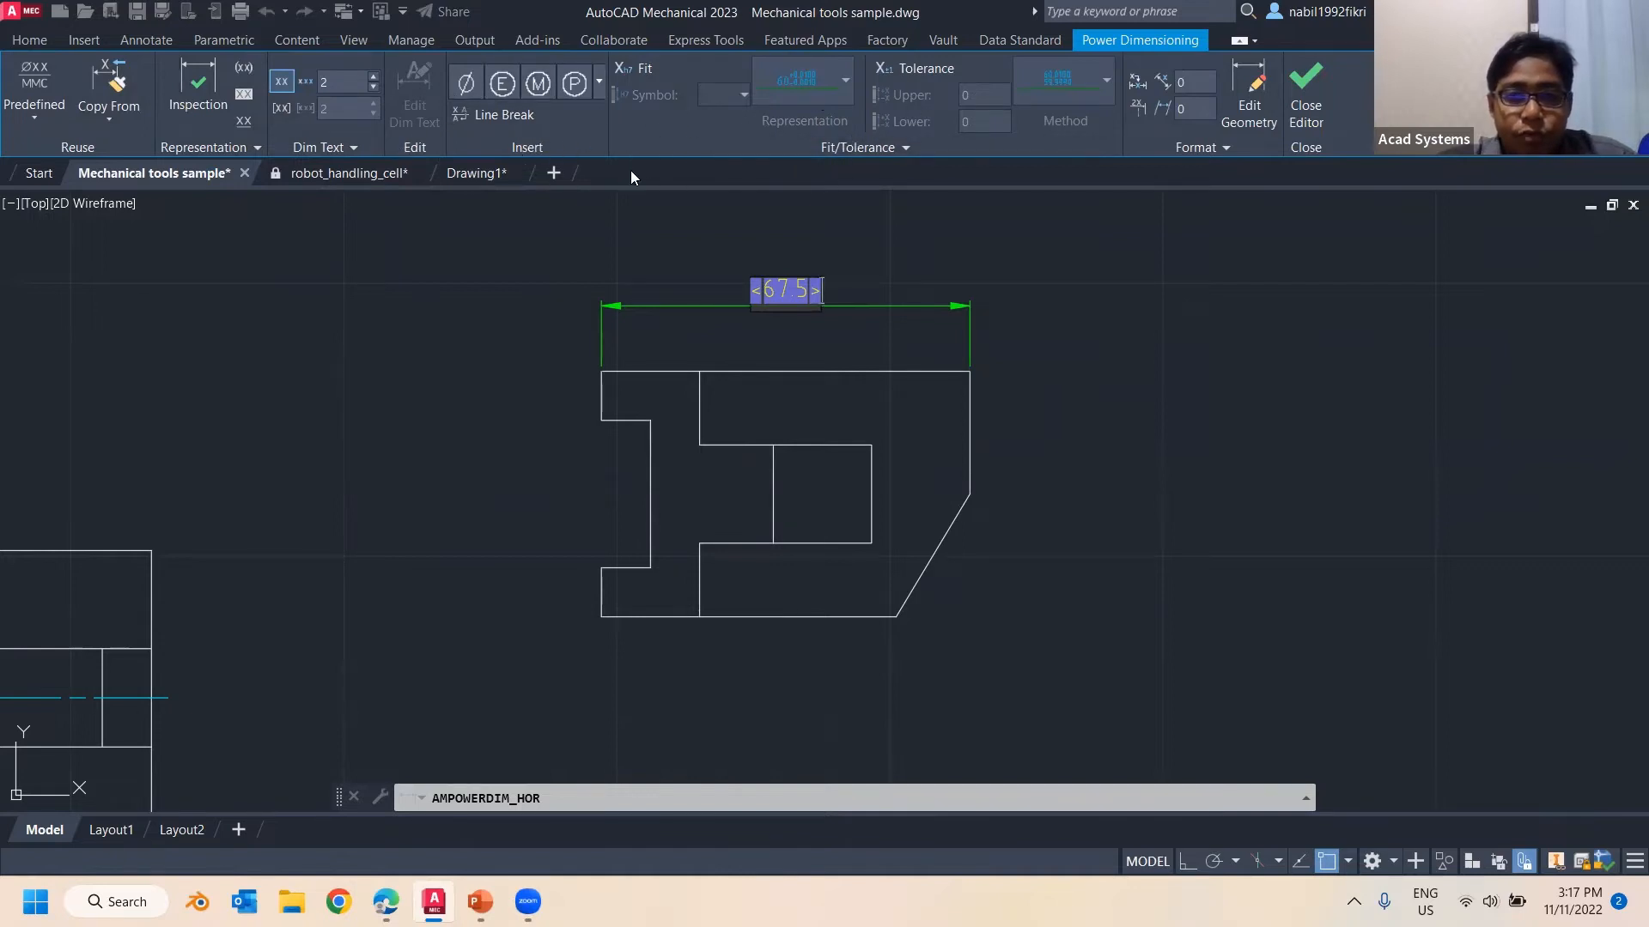
pyautogui.click(1029, 280)
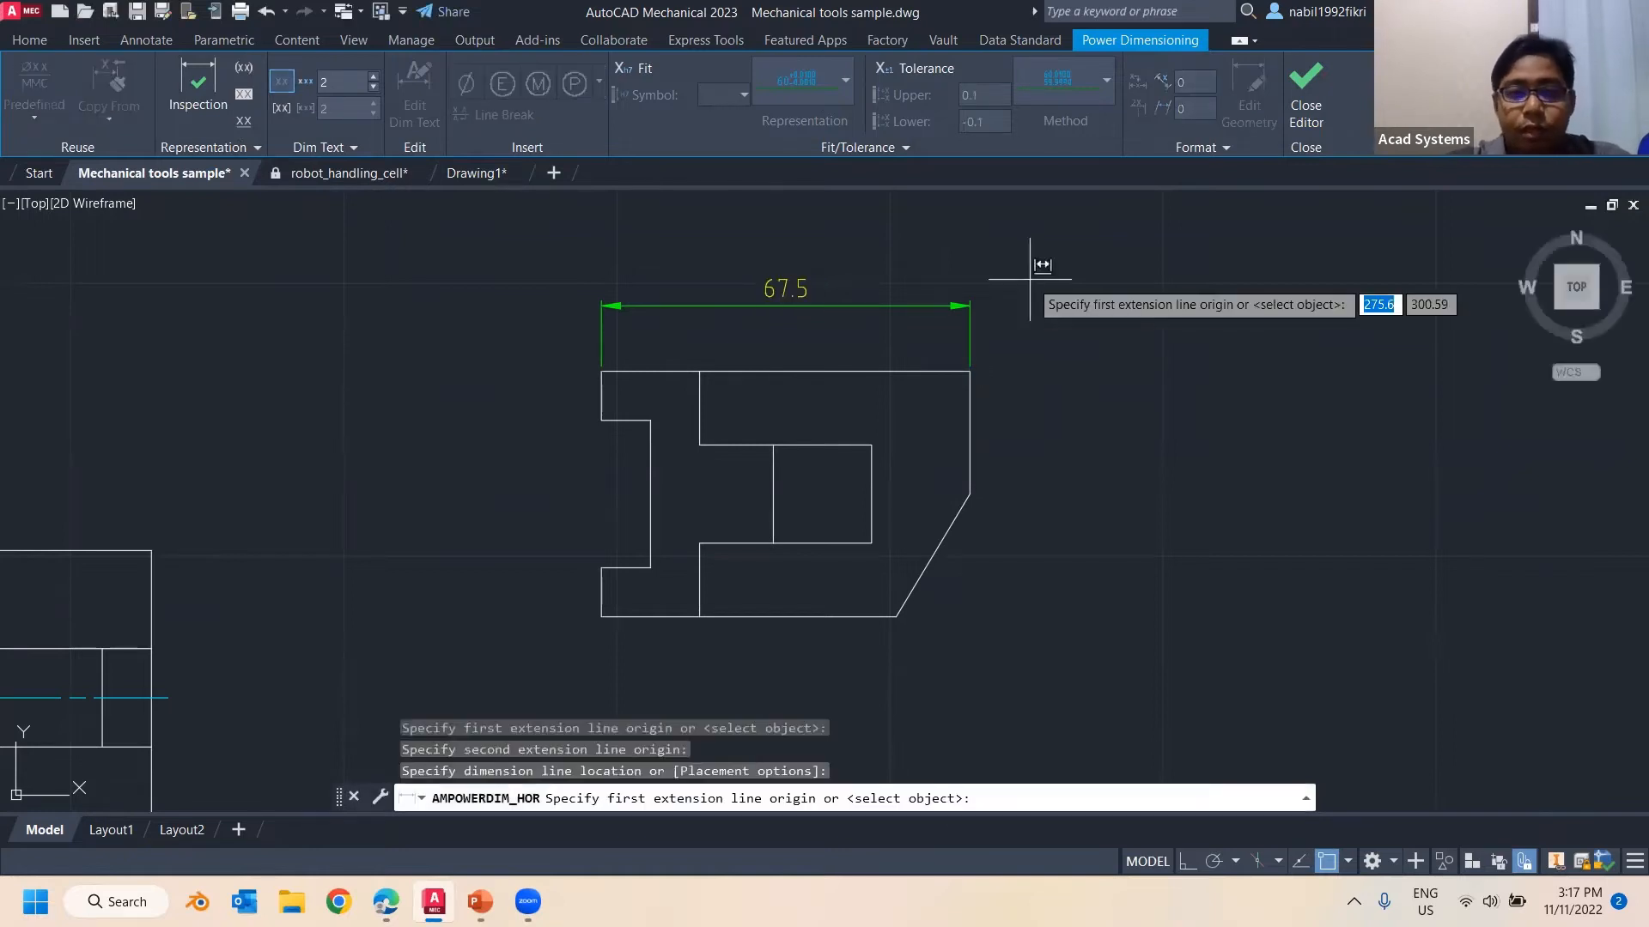
pyautogui.press('Escape')
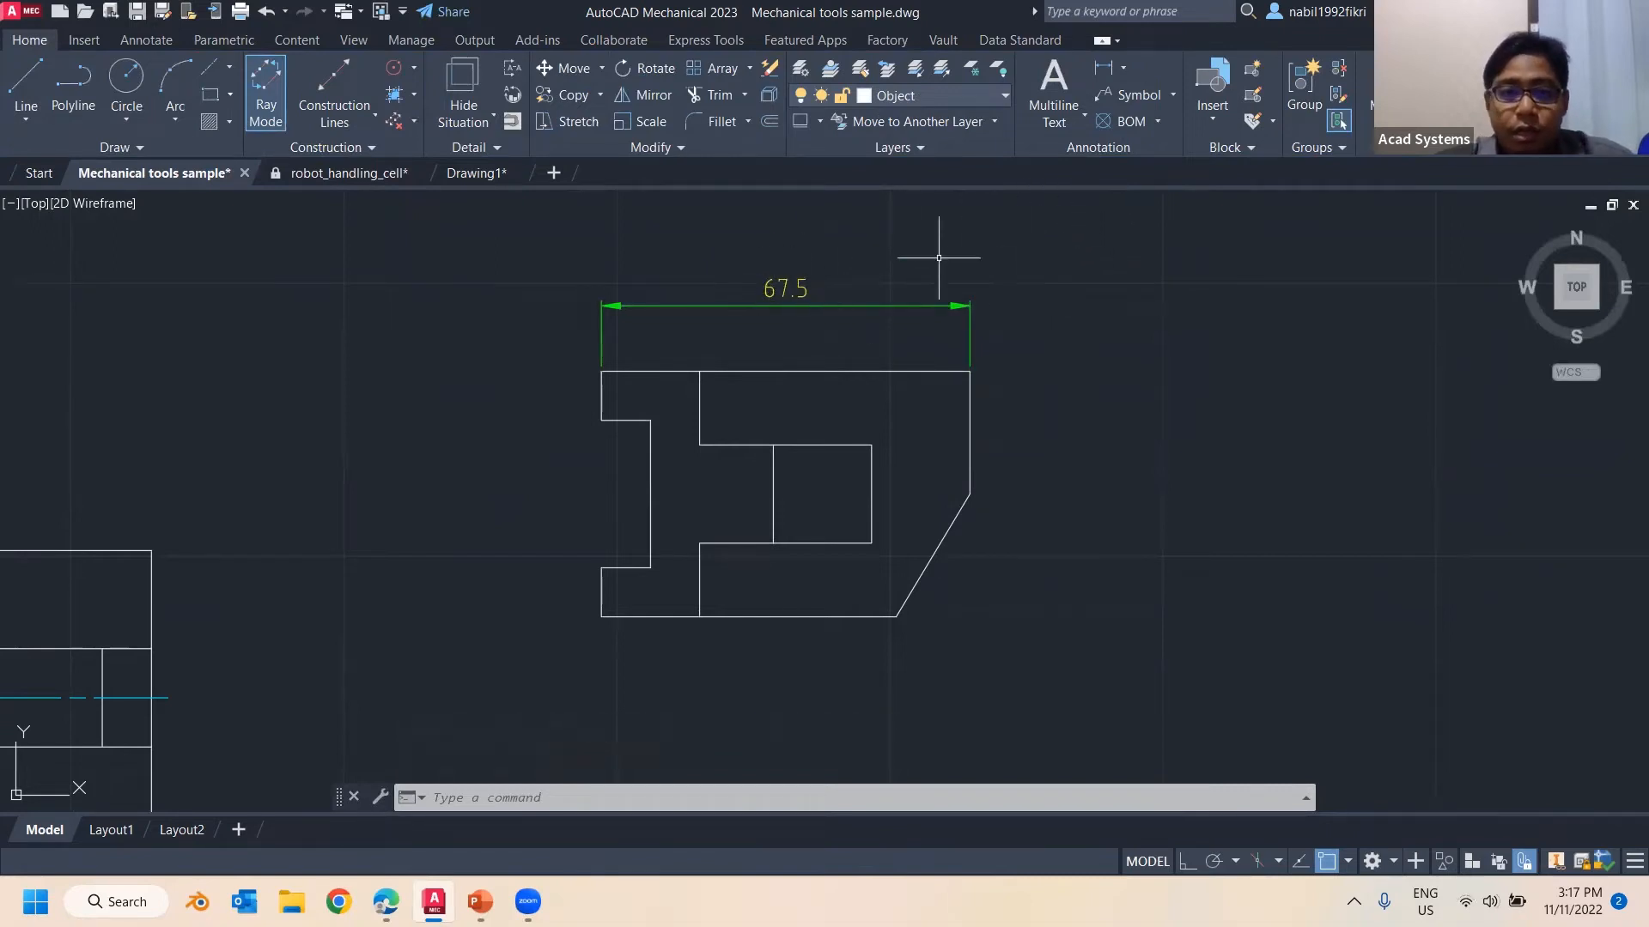
# Turn layer AM_5 off and back on in the layer list to check whether it holds the new dimension
pyautogui.click(981, 98)
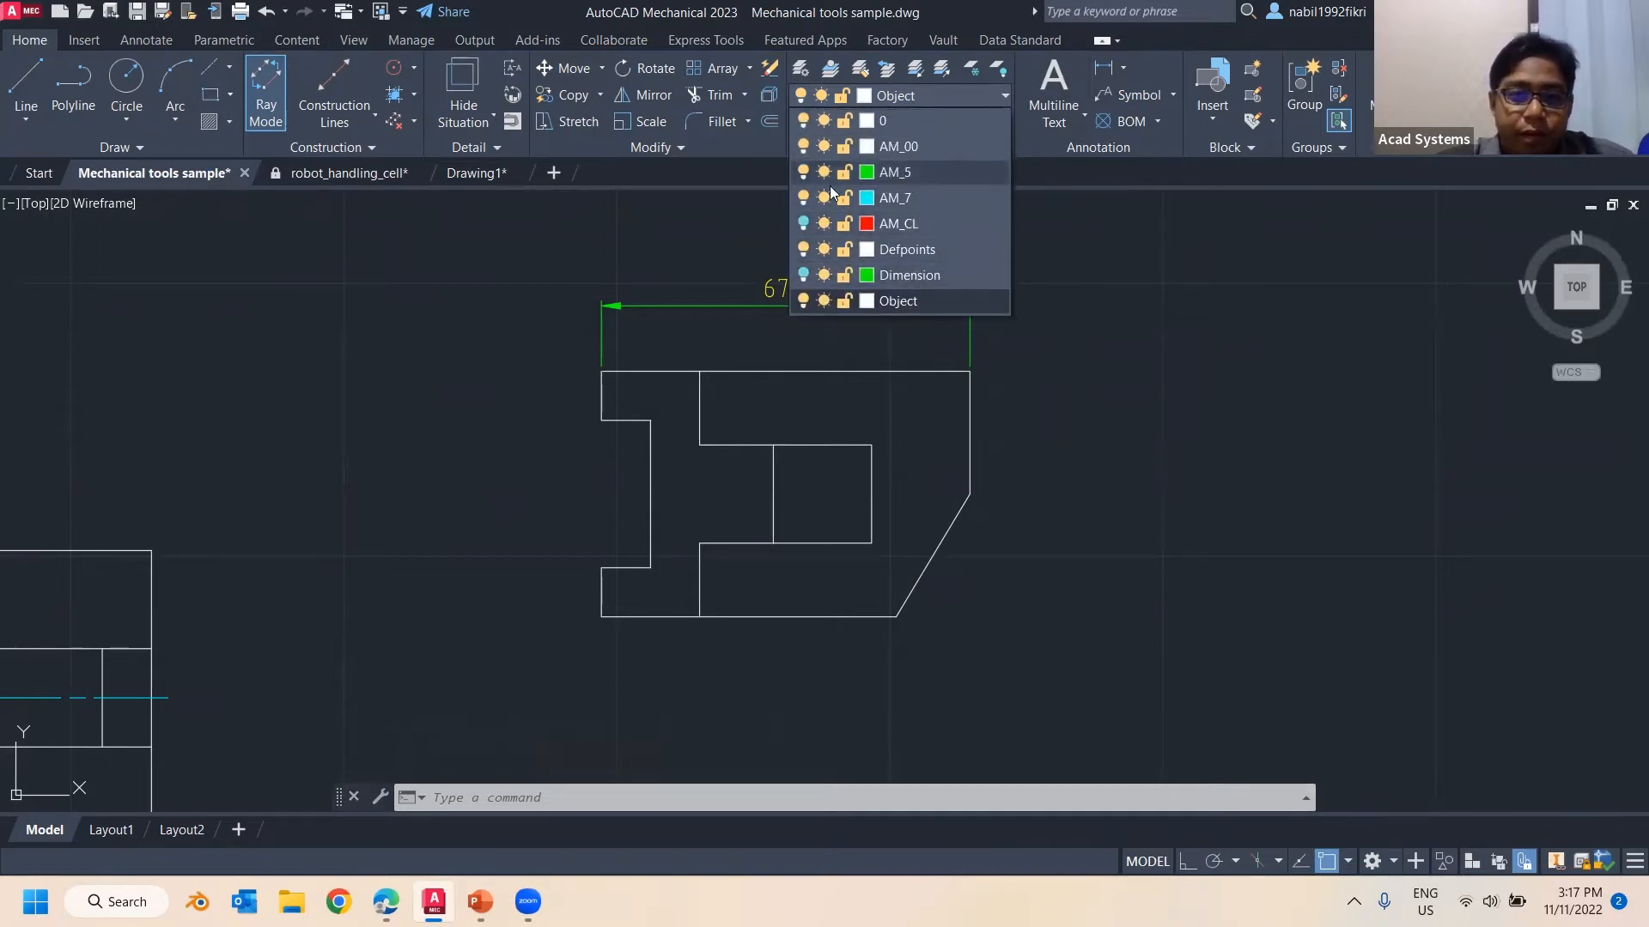
pyautogui.click(805, 172)
pyautogui.click(805, 172)
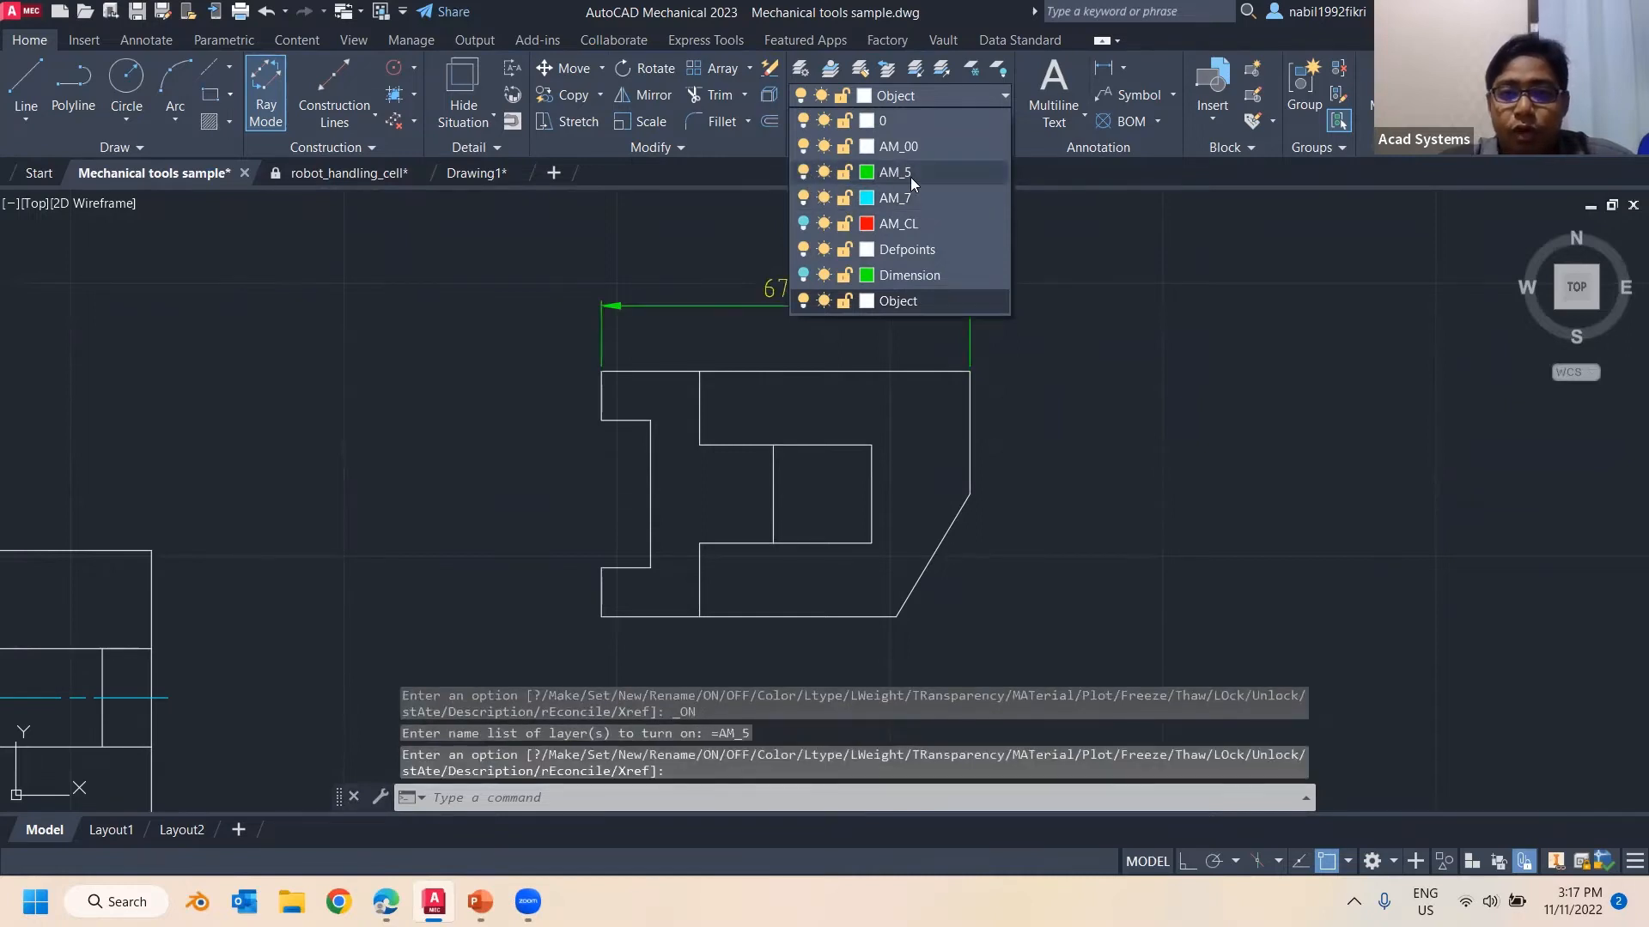
pyautogui.click(1135, 422)
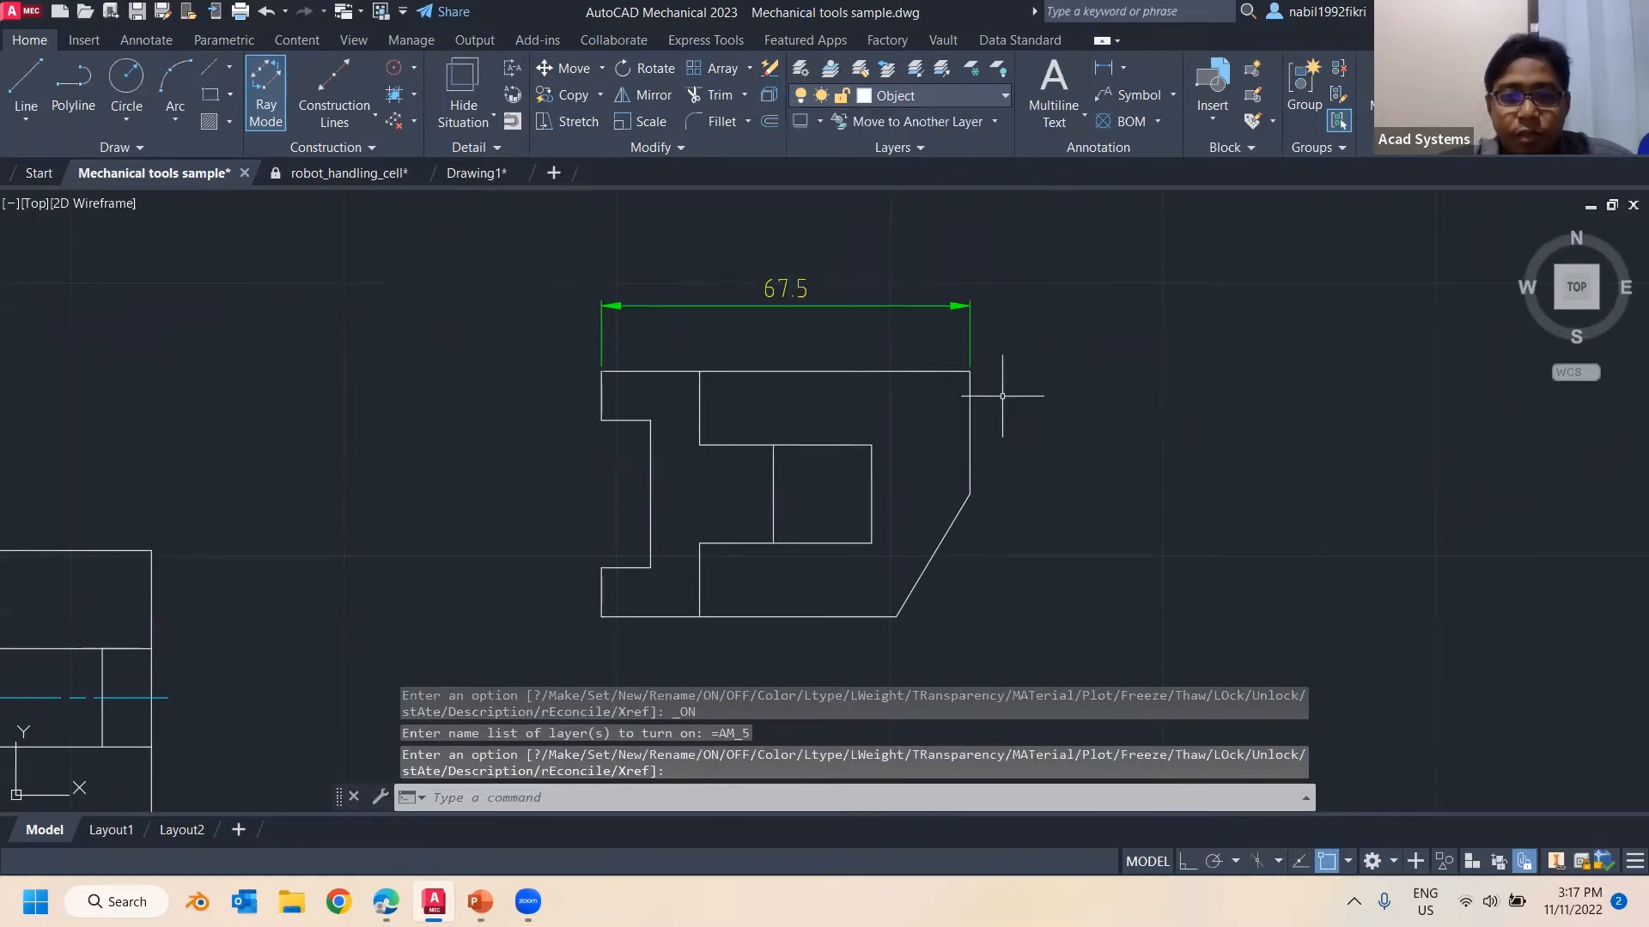
pyautogui.press('Escape')
pyautogui.press('Escape')
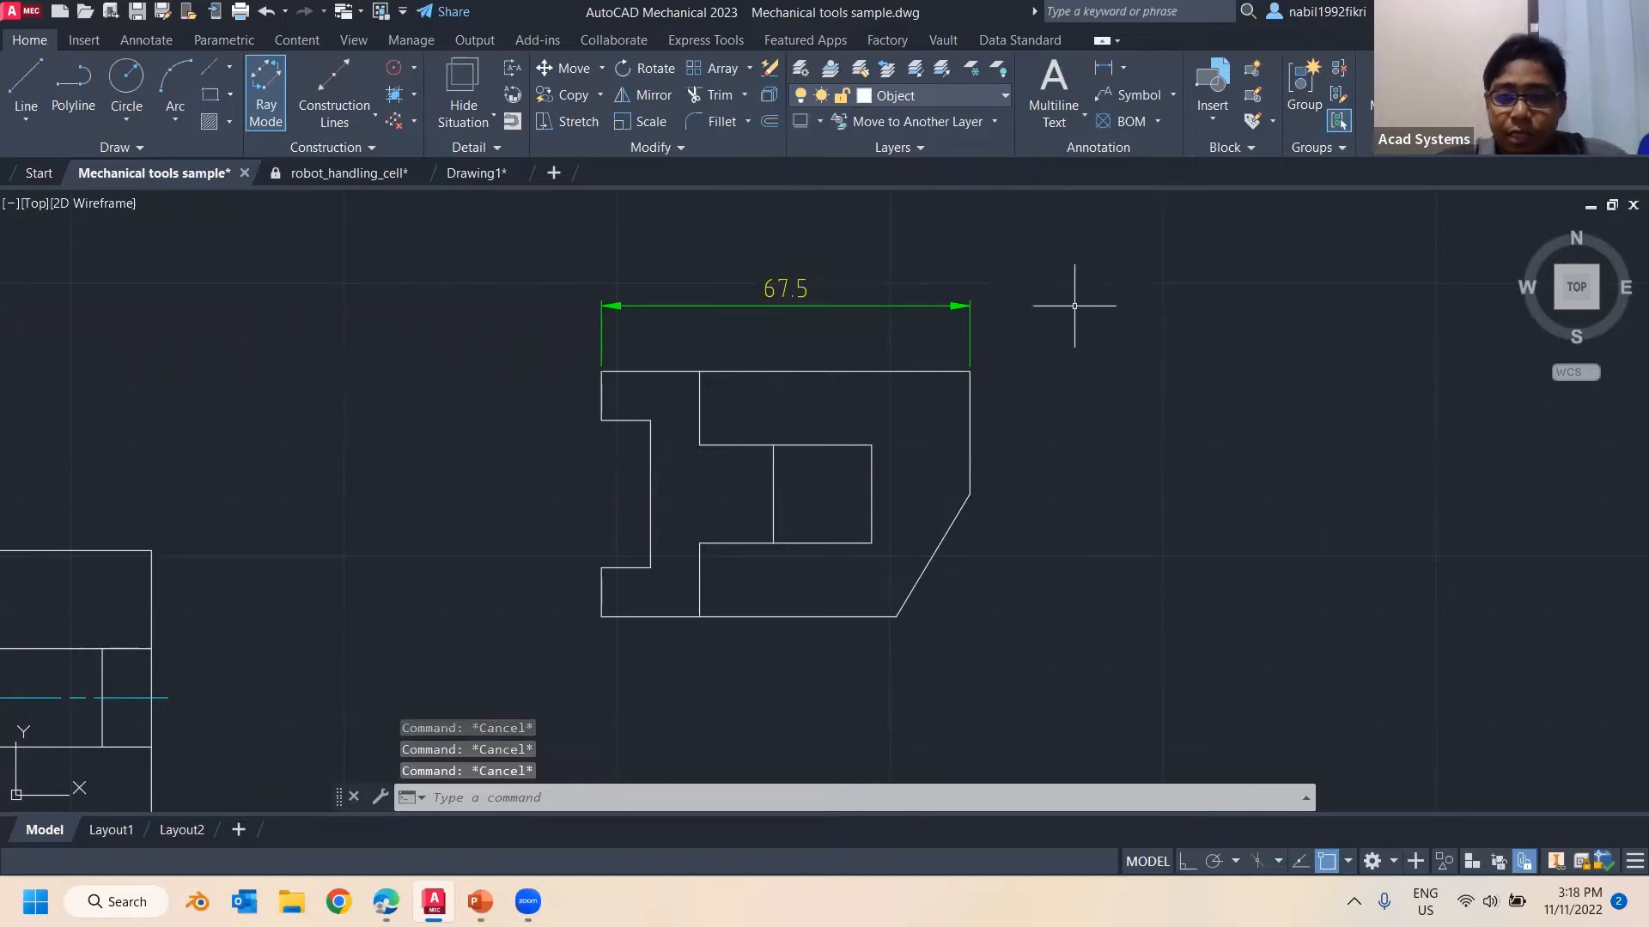
# Open the Options dialog for the sample drawing with the OPTIONS command
pyautogui.scroll(-4, 1085, 314)
pyautogui.moveTo(742, 384); pyautogui.dragTo(307, 409, button='middle')
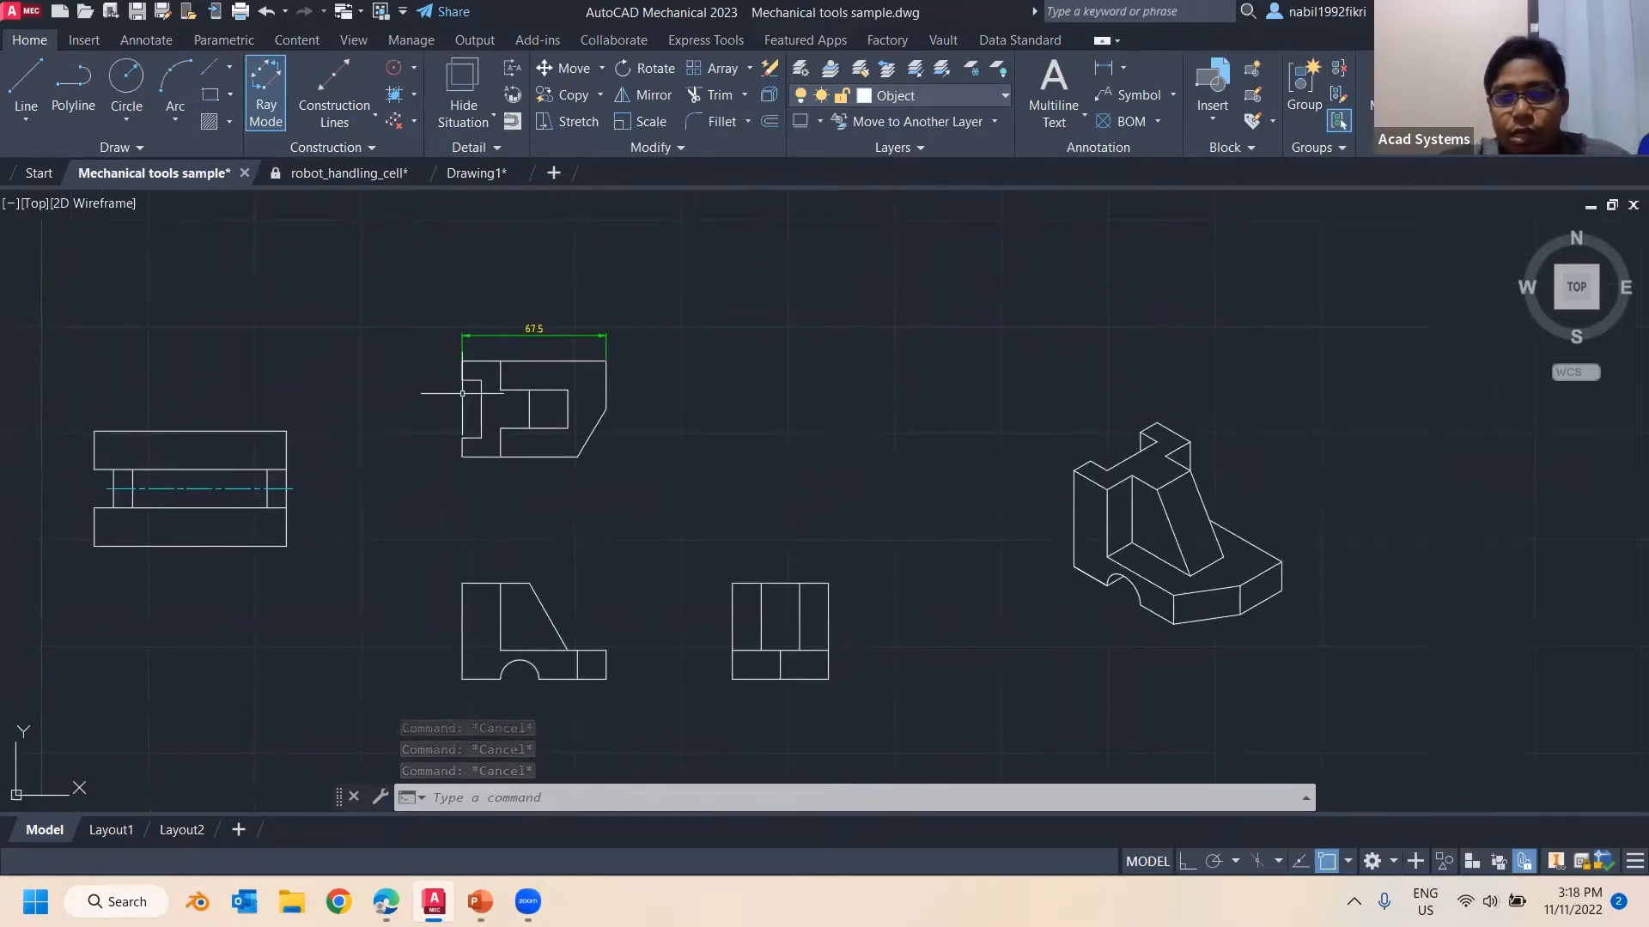
pyautogui.moveTo(528, 387); pyautogui.dragTo(718, 364, button='middle')
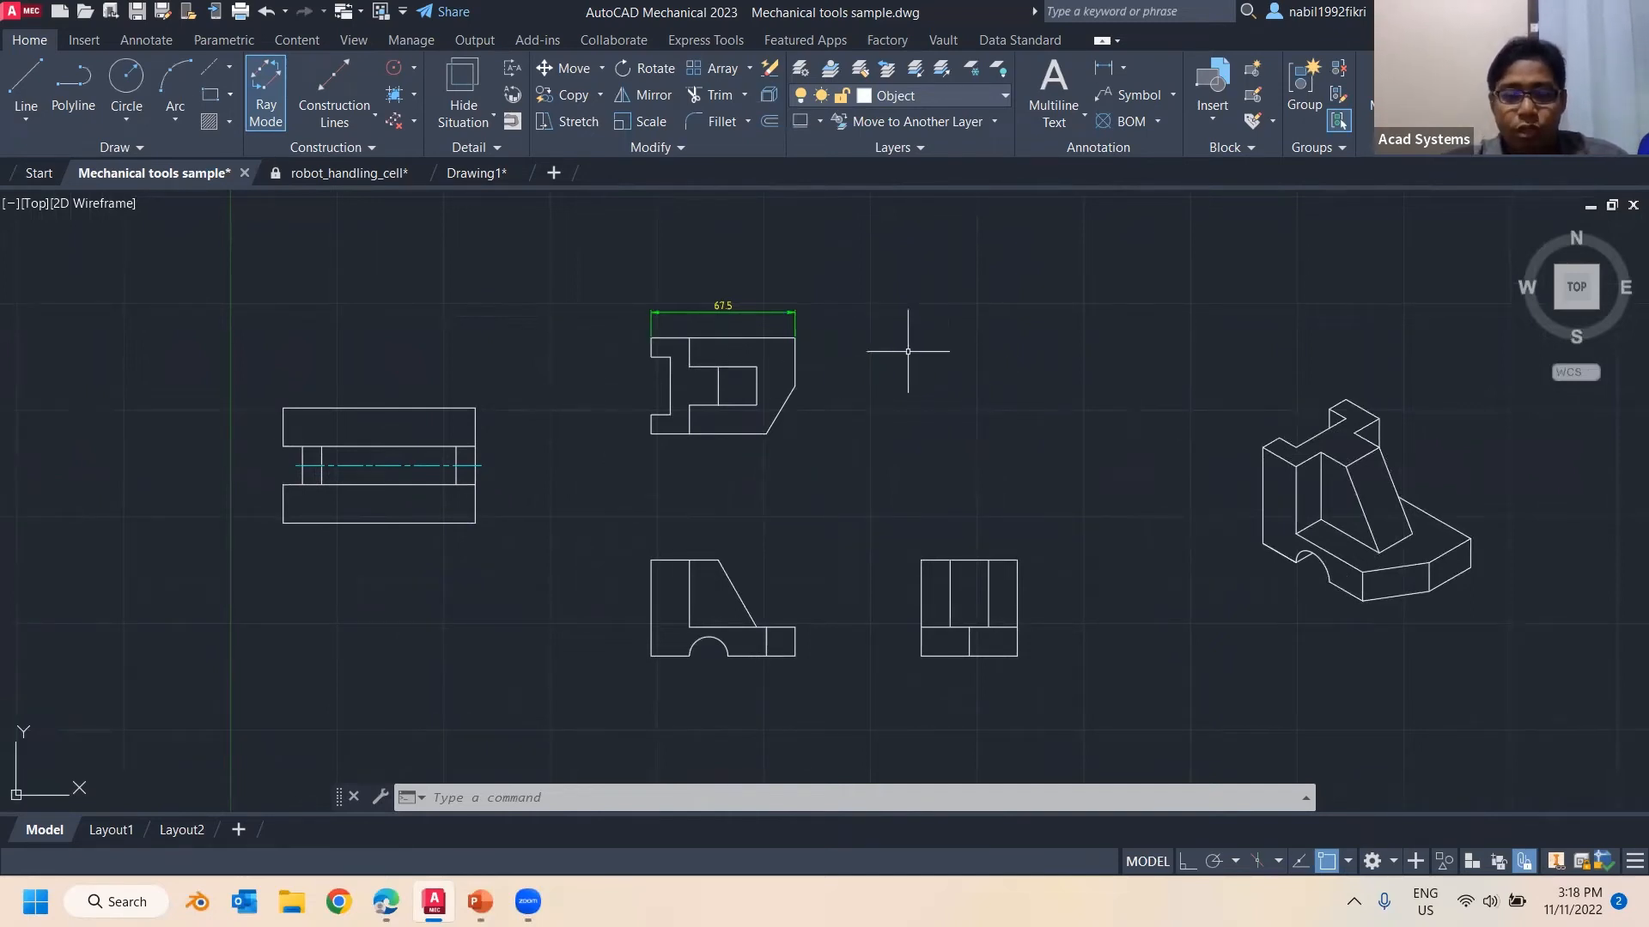
pyautogui.write('OP')
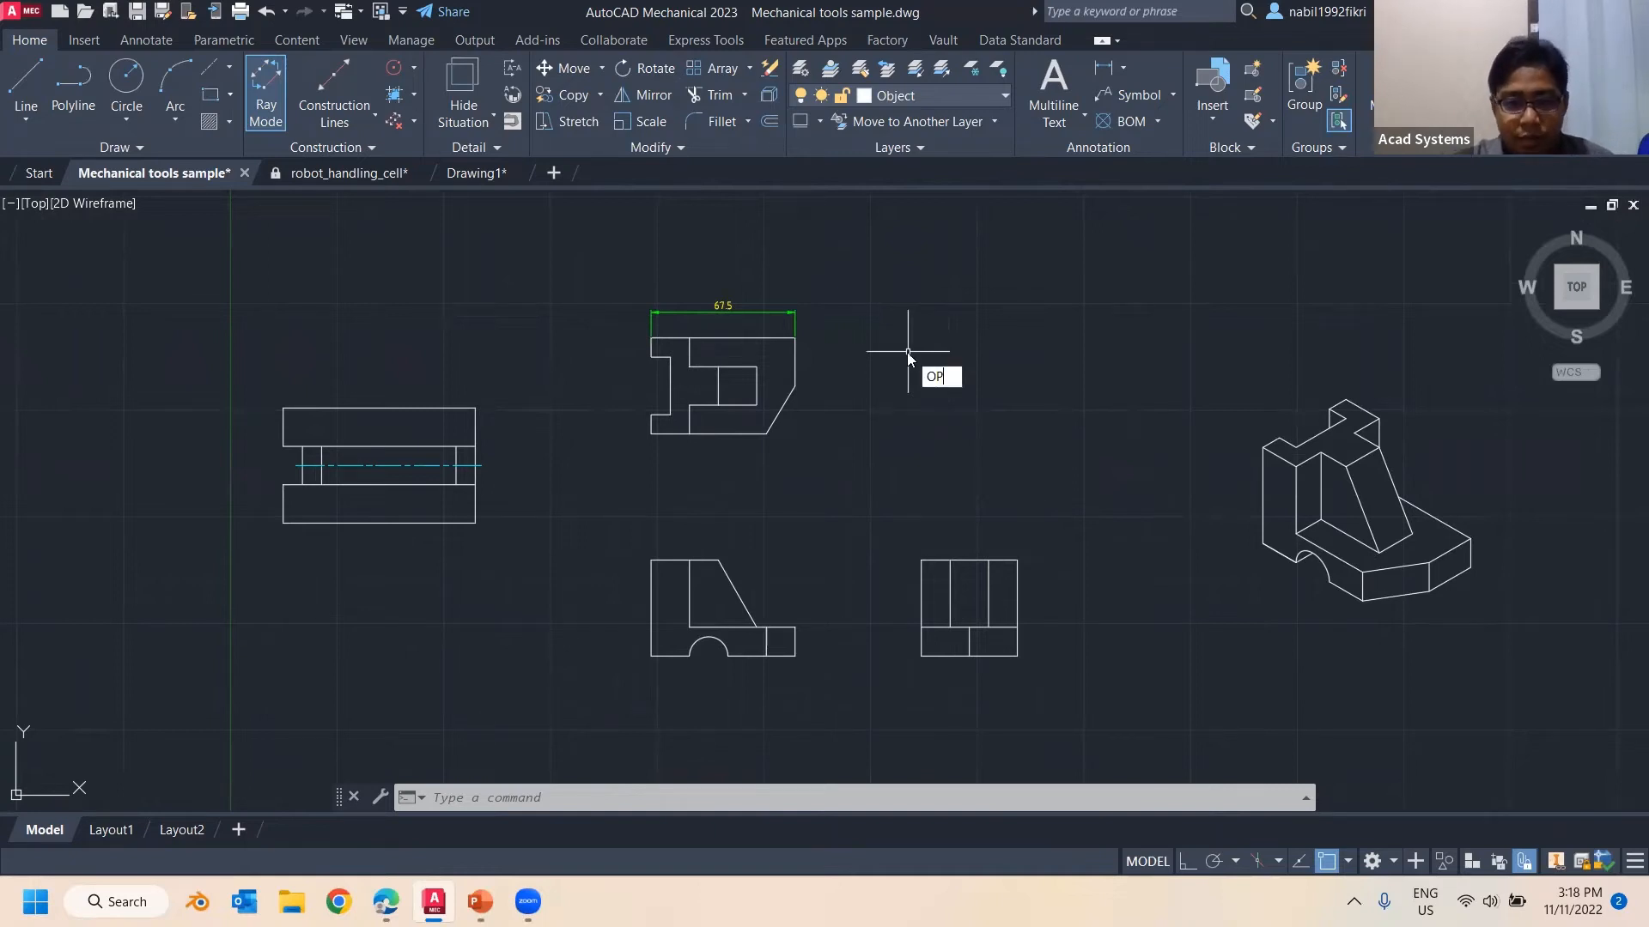
pyautogui.write('TIONS')
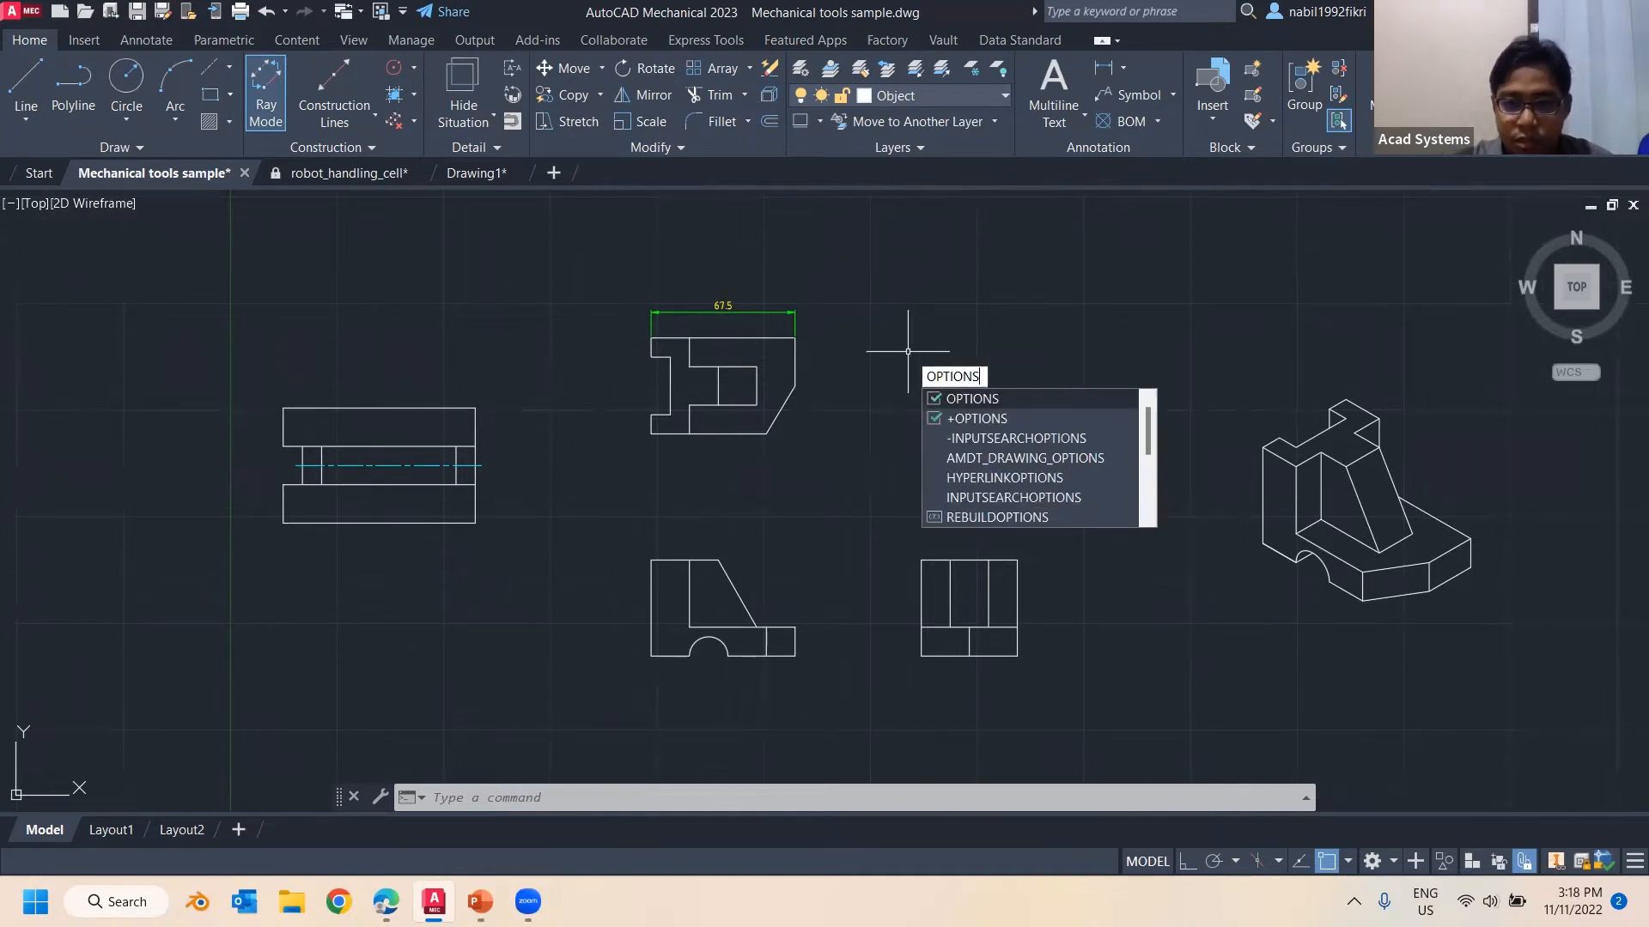
pyautogui.press('Return')
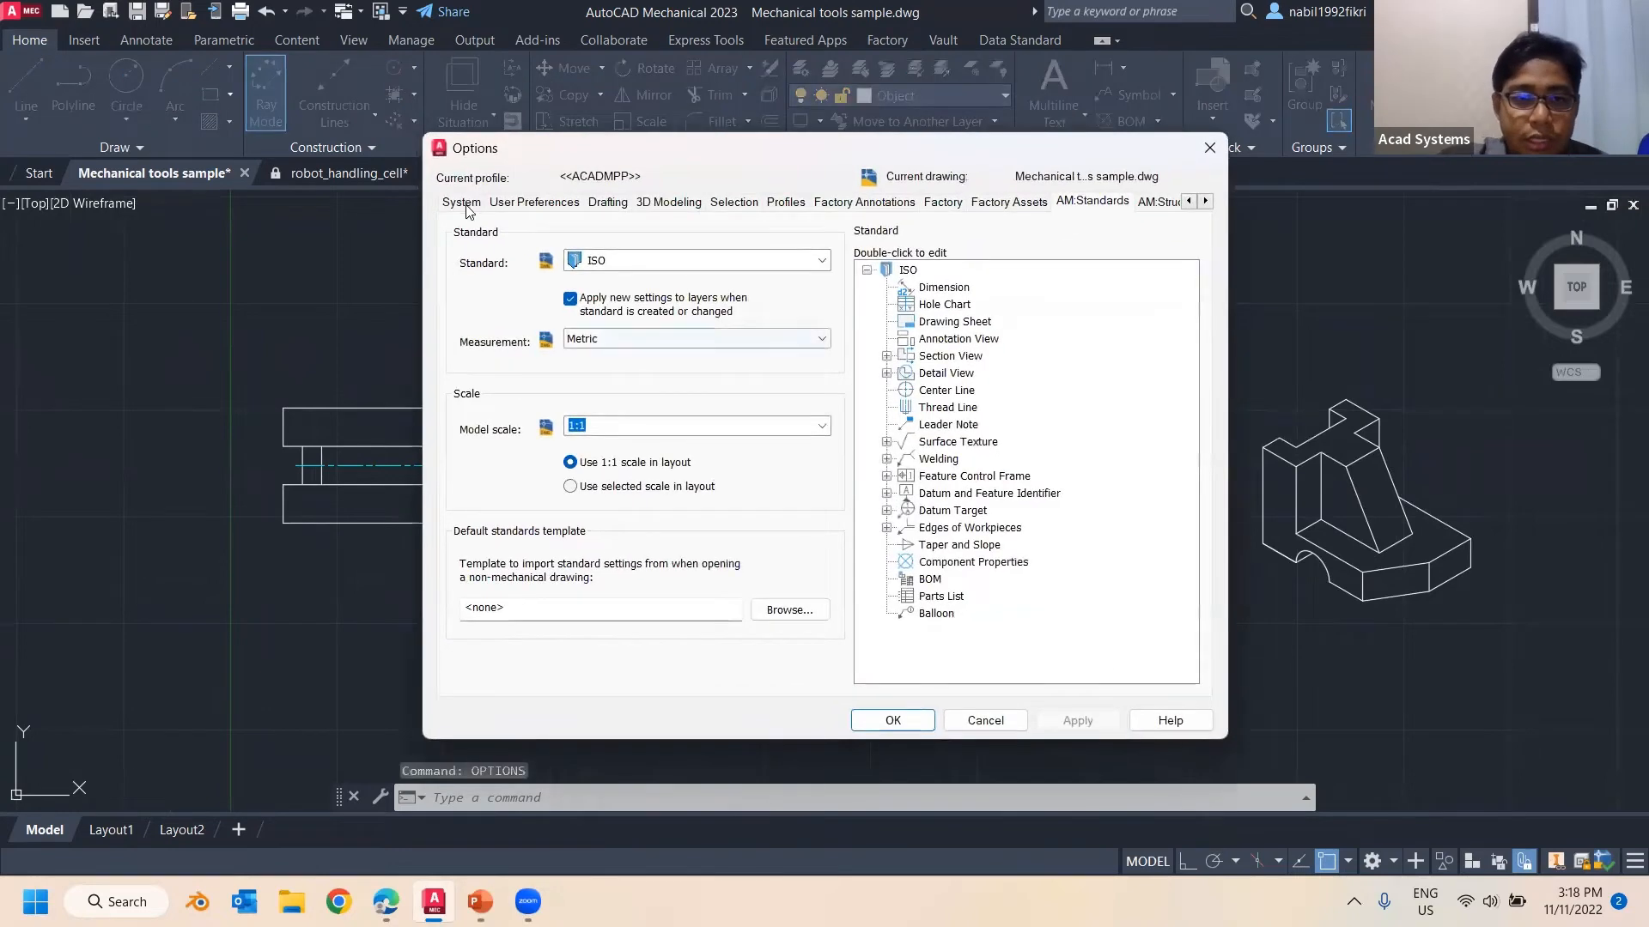
# Look through the Options categories, including System, Drafting and Selection, and bring up the AM:Standards settings
pyautogui.click(464, 202)
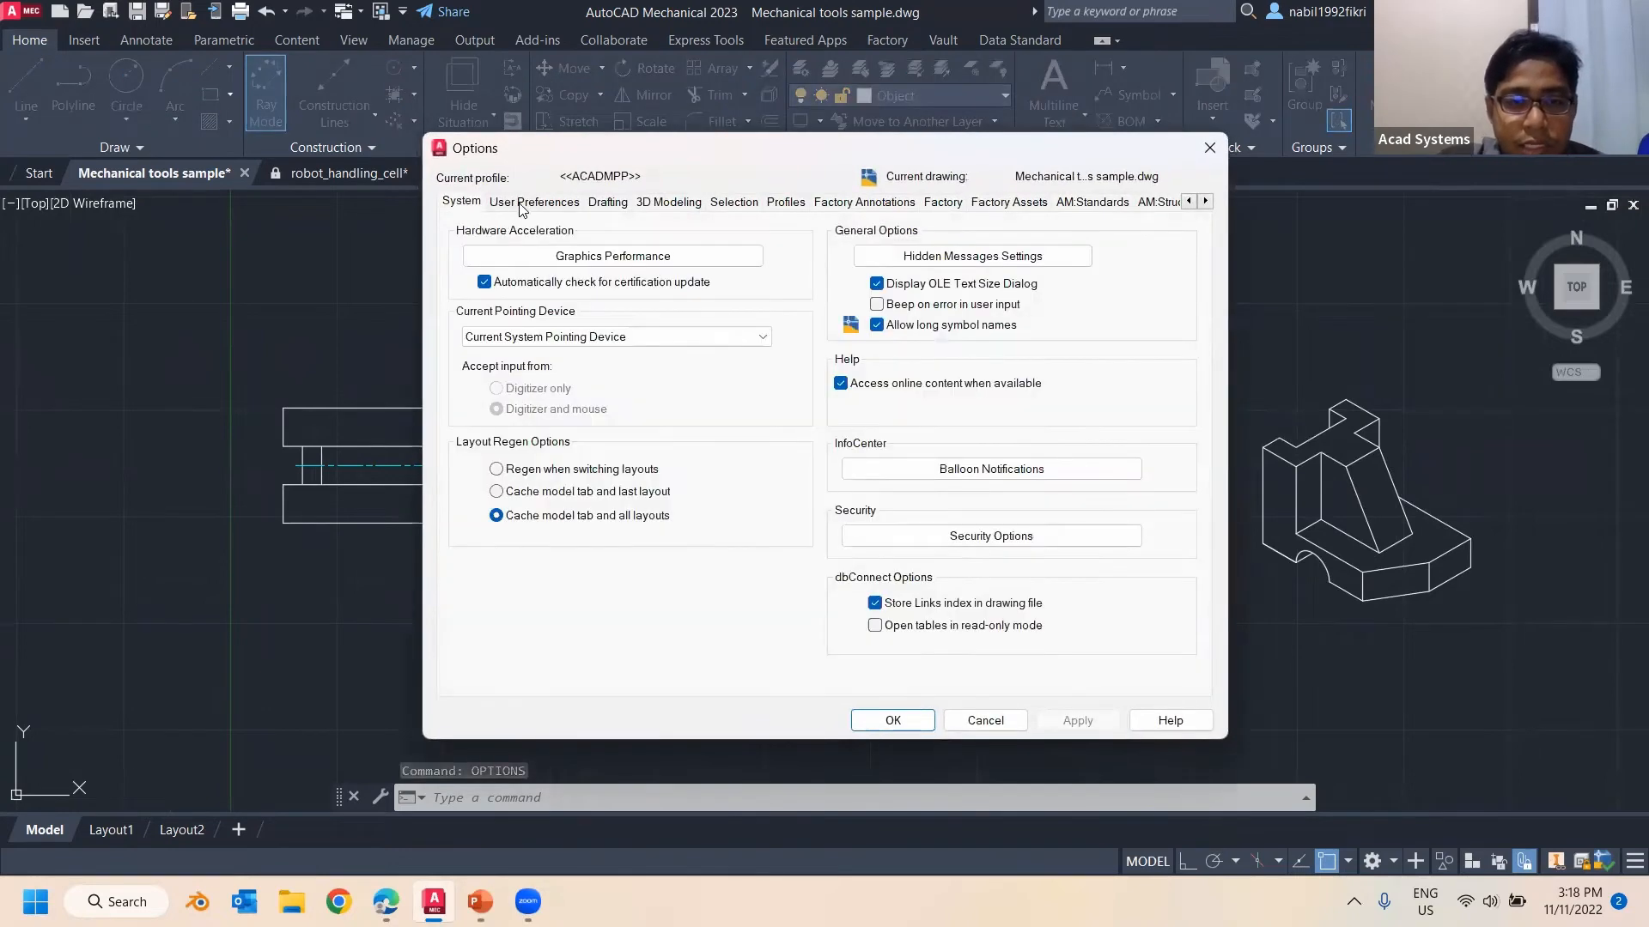
pyautogui.click(520, 206)
pyautogui.click(662, 206)
pyautogui.click(603, 206)
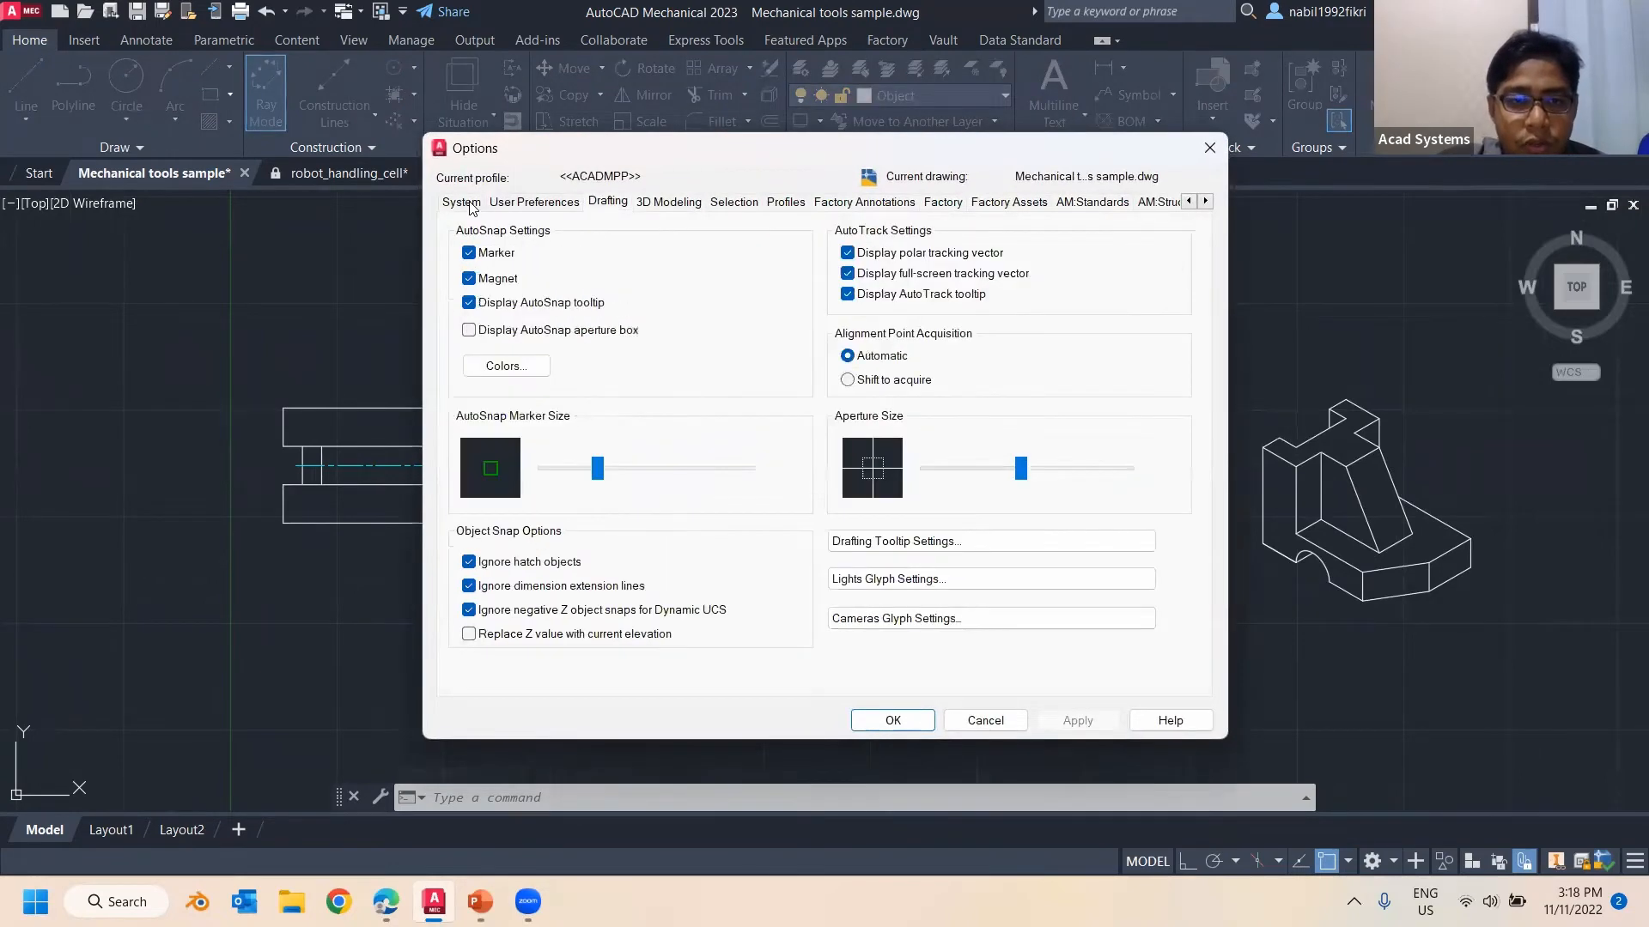
pyautogui.click(464, 204)
pyautogui.click(577, 208)
pyautogui.click(722, 204)
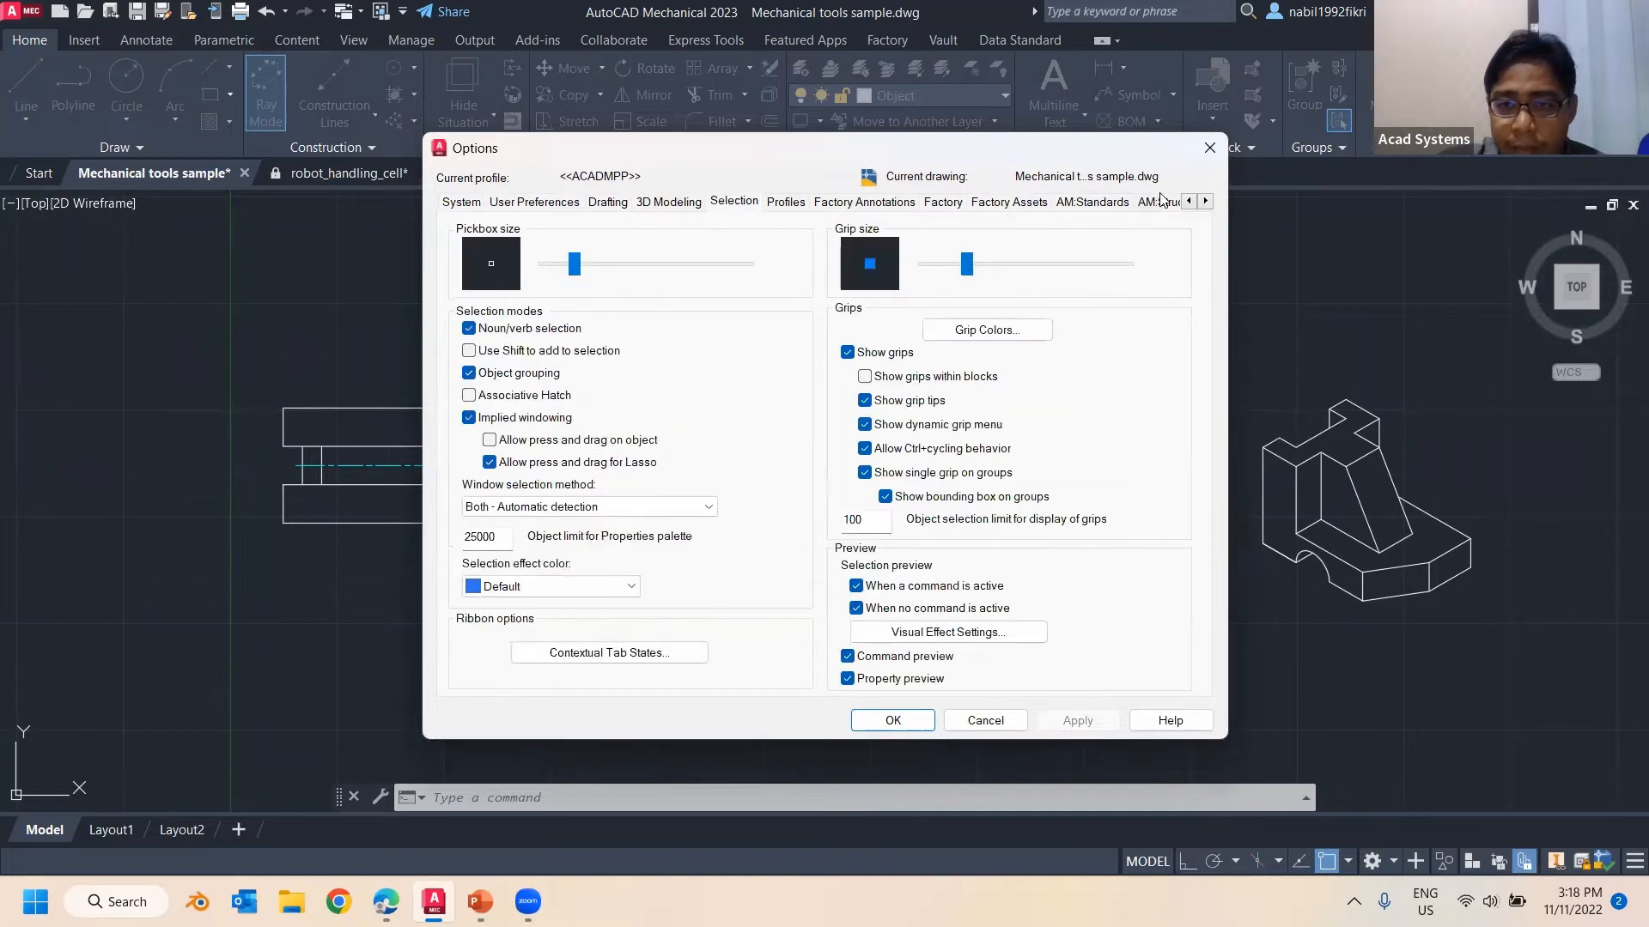
pyautogui.click(1207, 202)
pyautogui.click(1207, 203)
pyautogui.click(1206, 203)
pyautogui.click(1207, 203)
pyautogui.click(1206, 203)
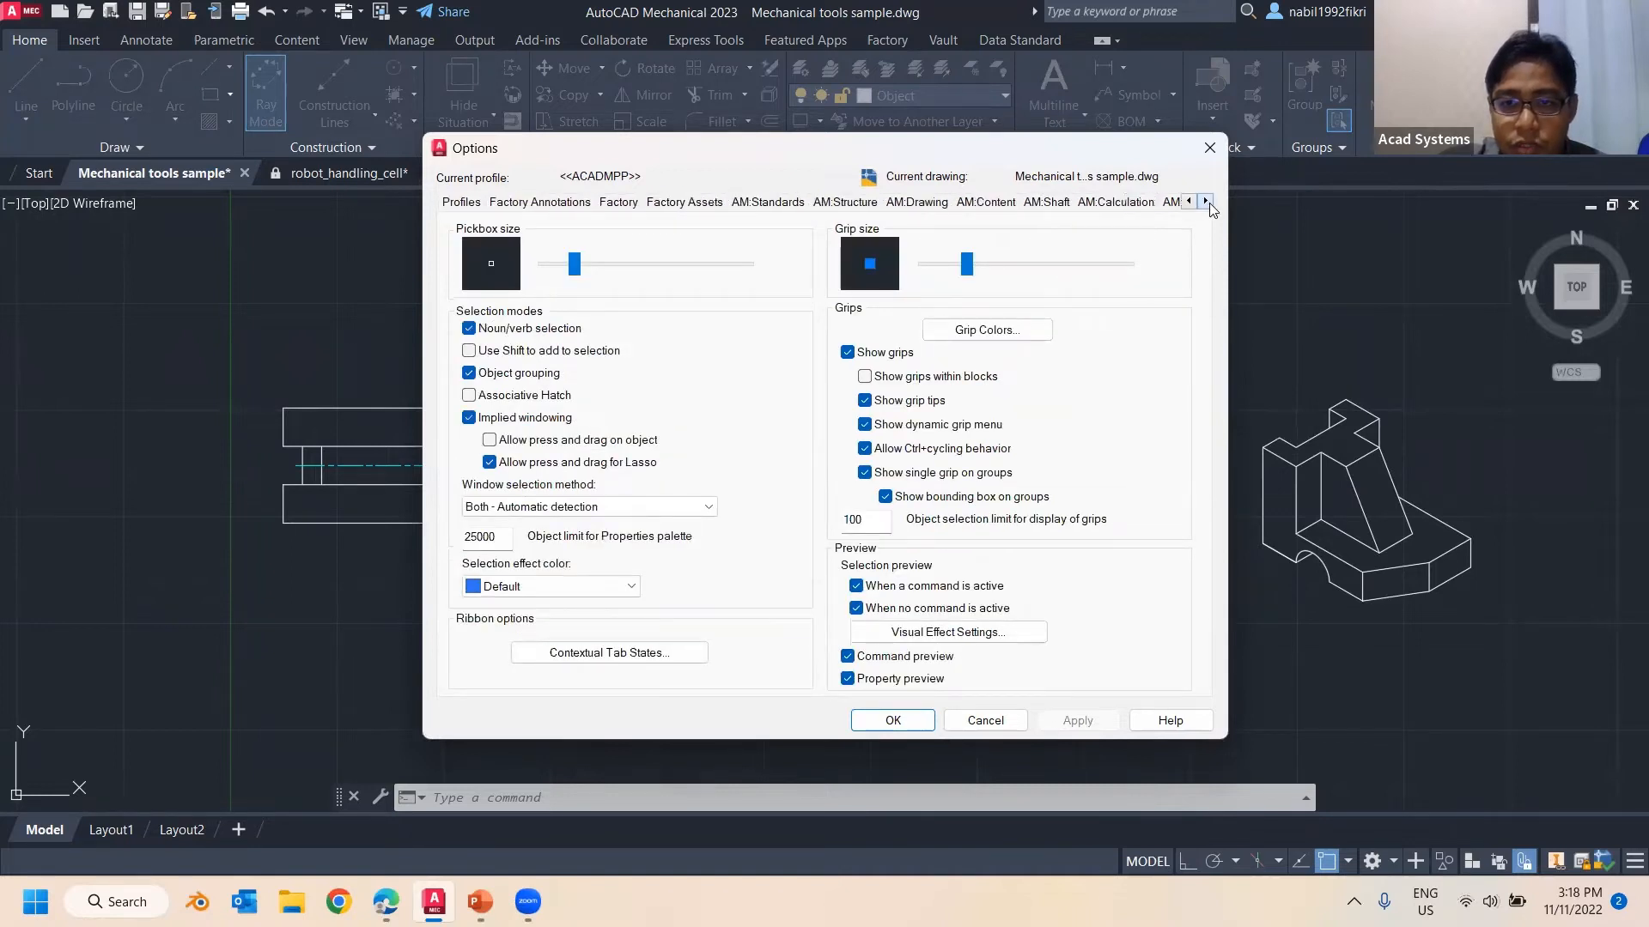
pyautogui.click(1205, 203)
pyautogui.click(1206, 203)
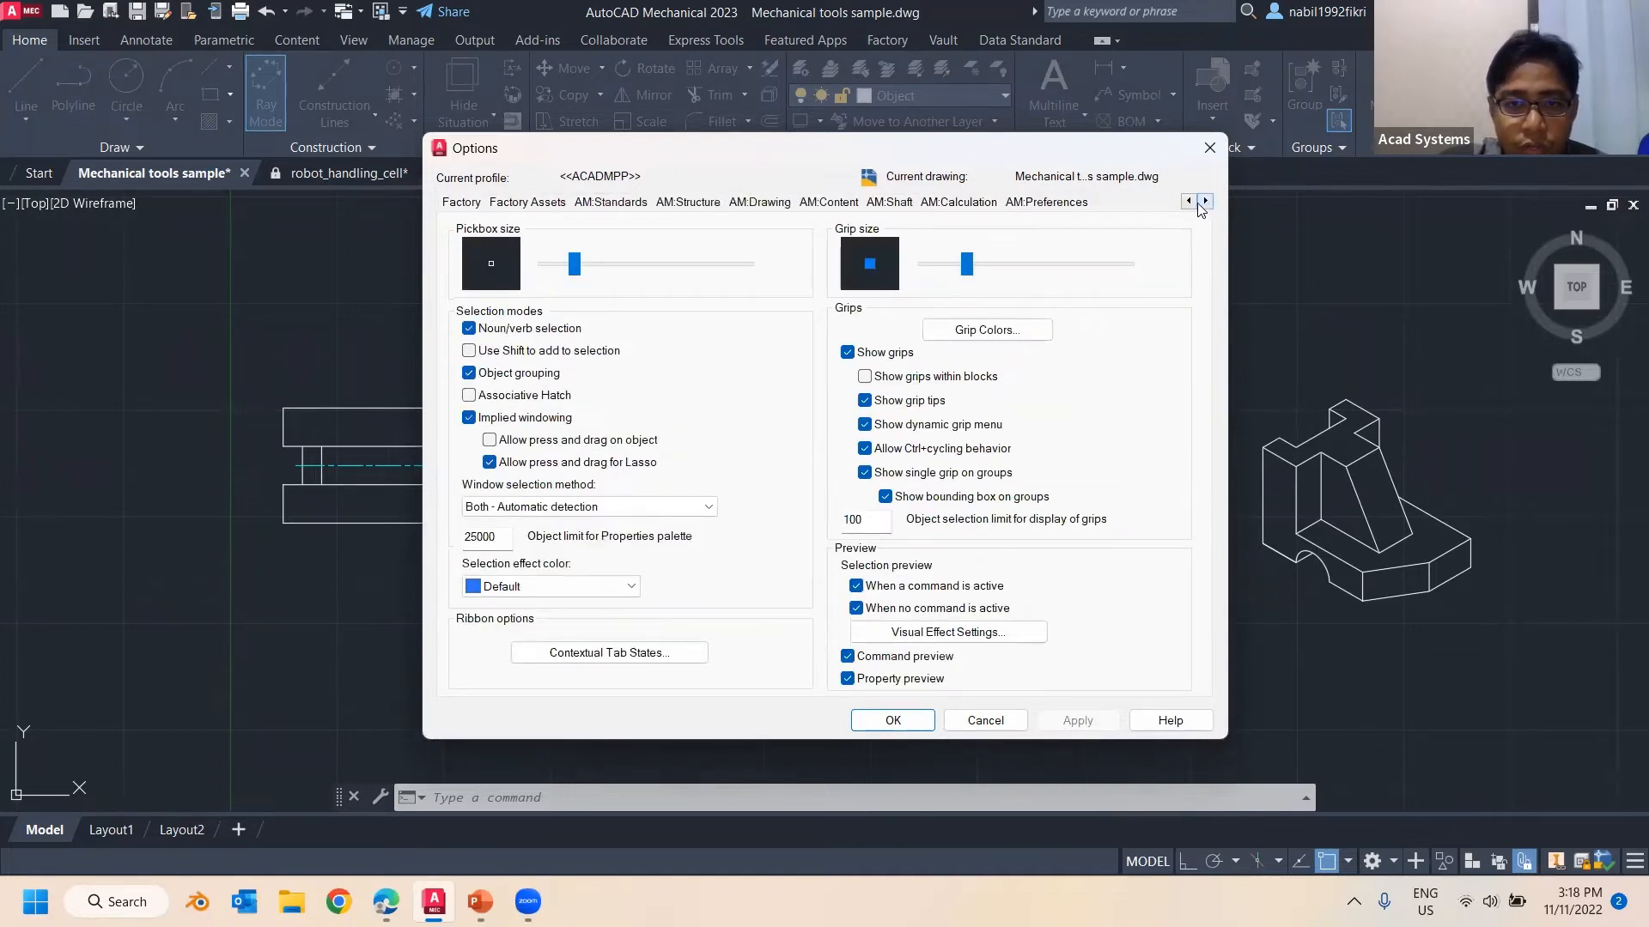
pyautogui.click(584, 202)
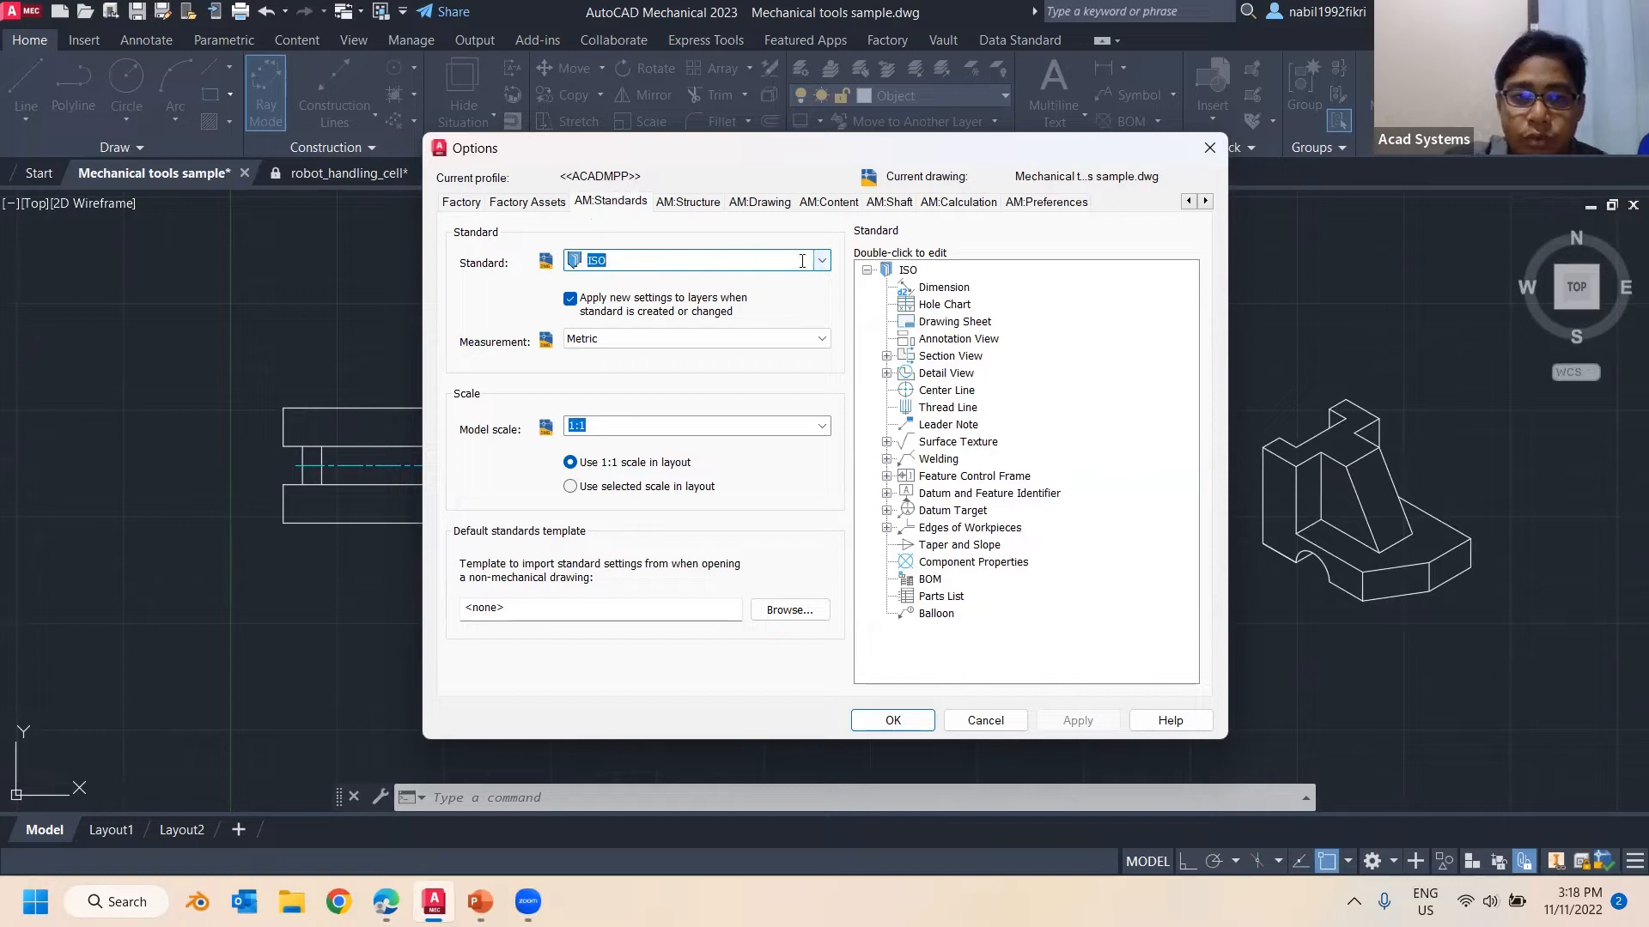
# Try the ANSI drafting standard and set the standard back to ISO
pyautogui.click(722, 260)
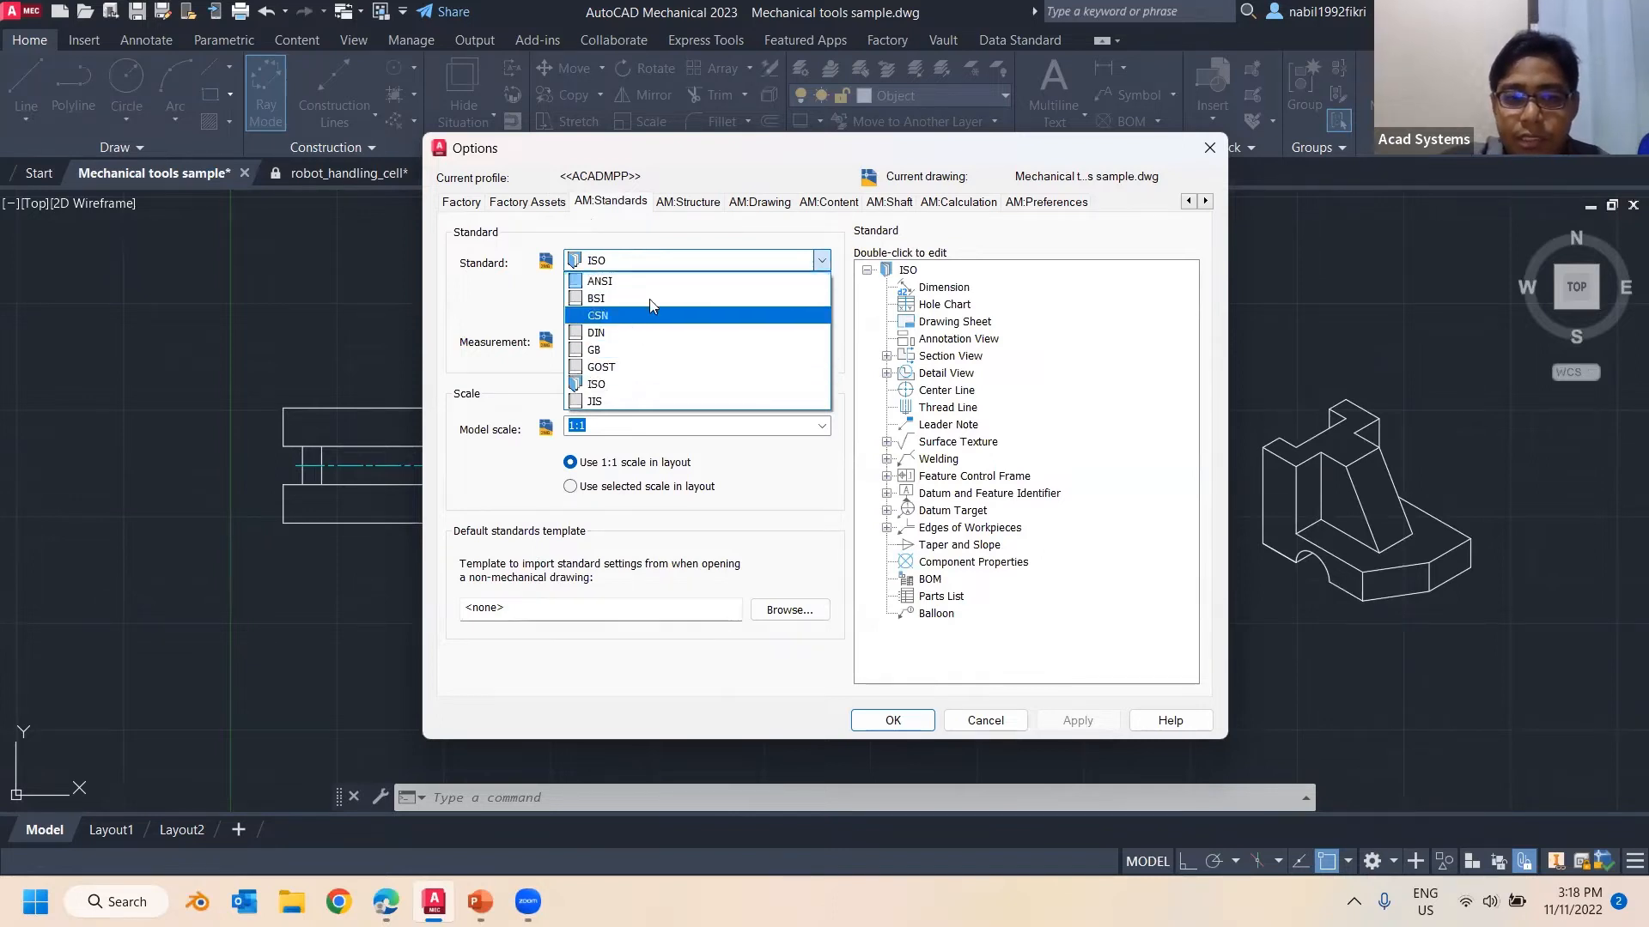
pyautogui.click(614, 284)
pyautogui.click(826, 266)
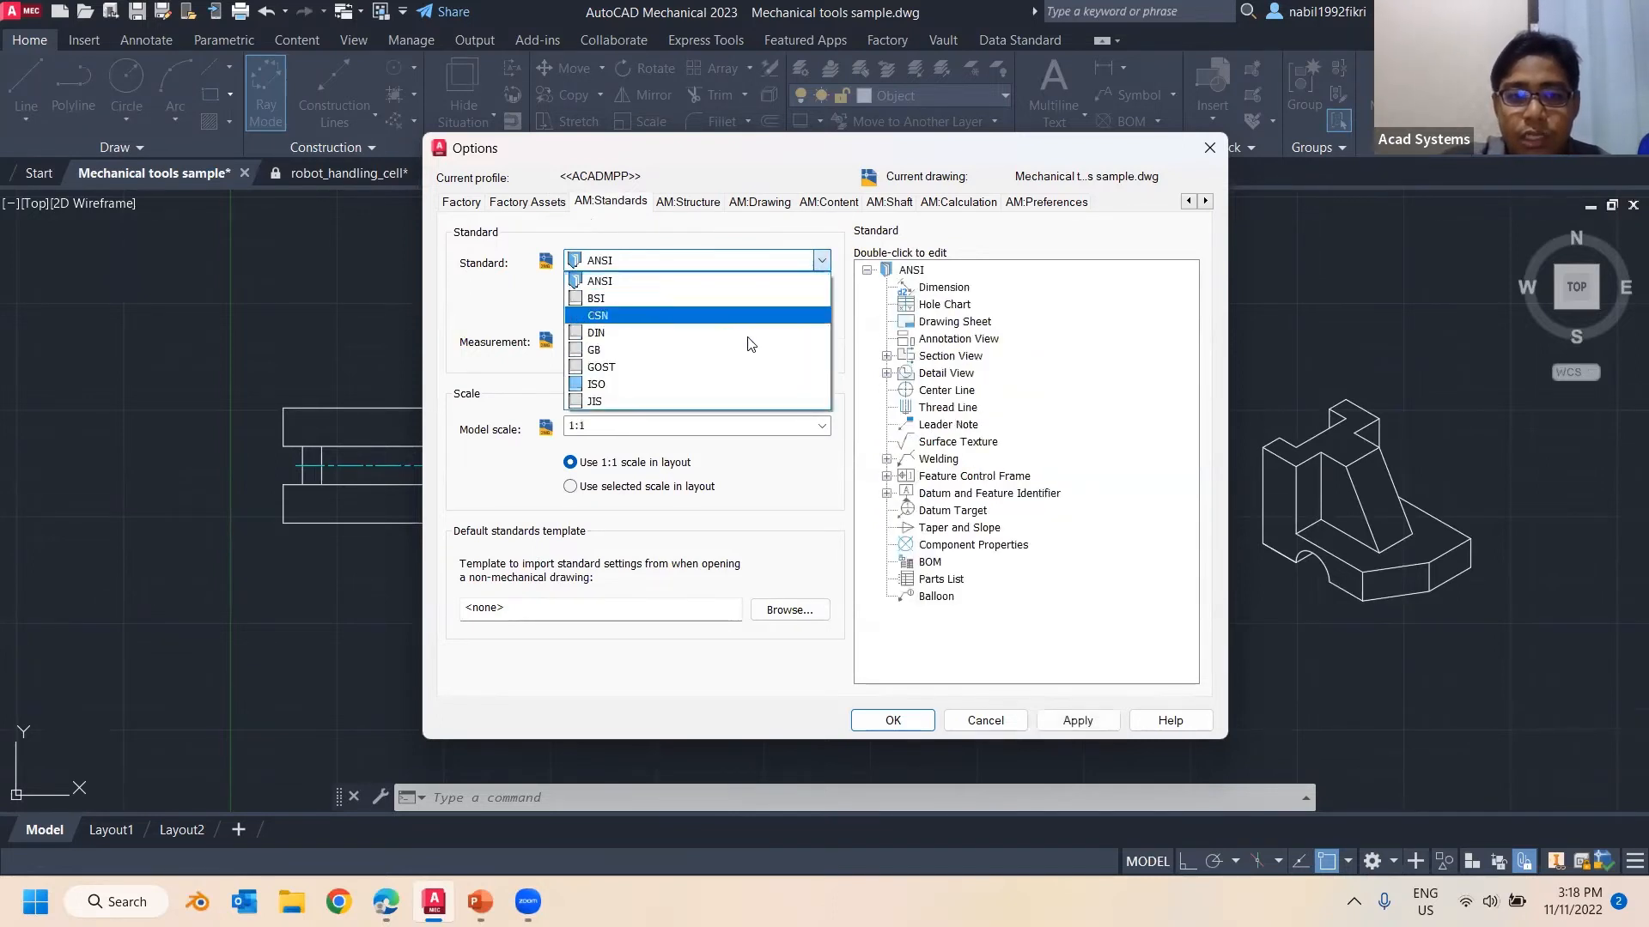
pyautogui.click(613, 345)
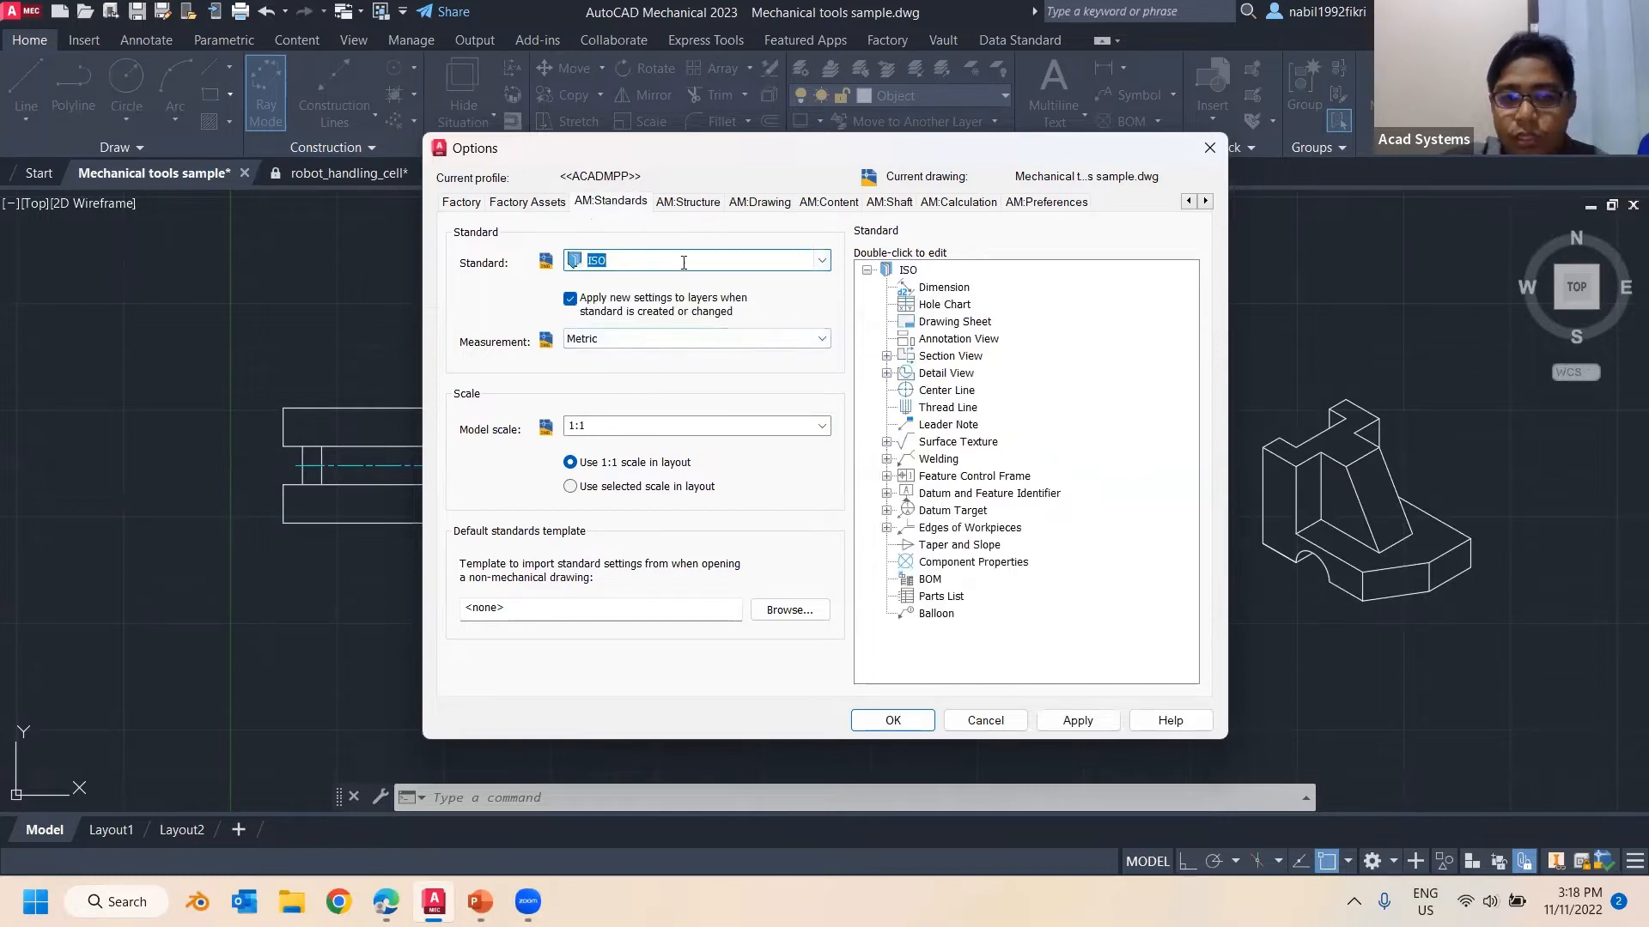
# Look at the measurement unit and model scale options for the ISO standard, keeping Metric selected
pyautogui.click(592, 339)
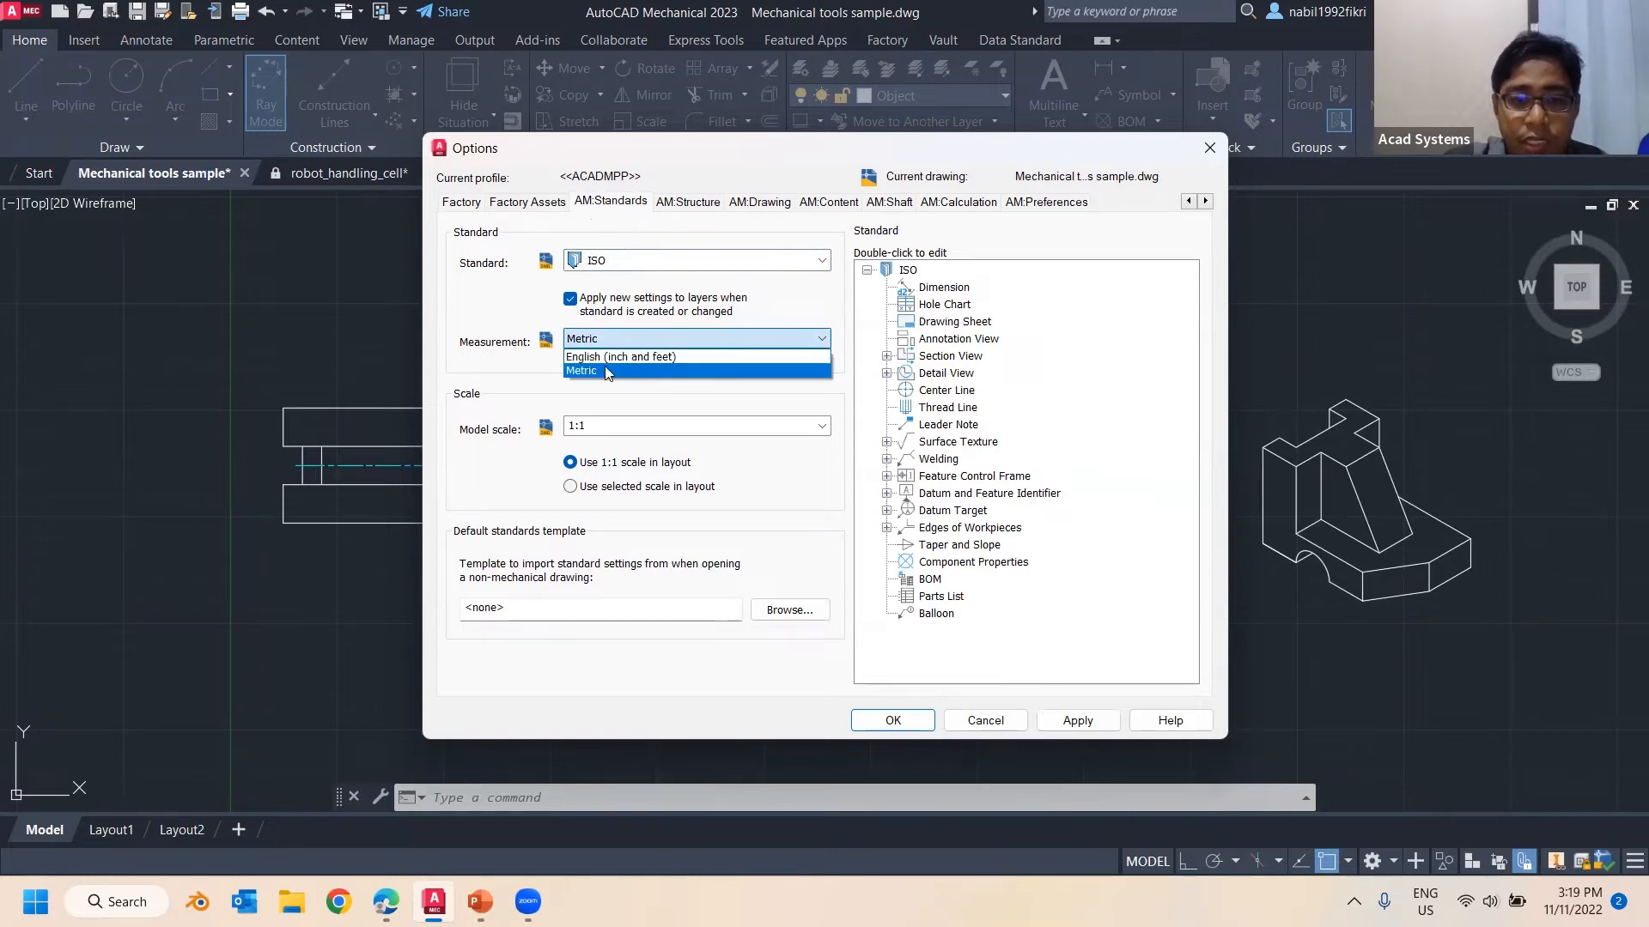
pyautogui.click(614, 373)
pyautogui.click(622, 423)
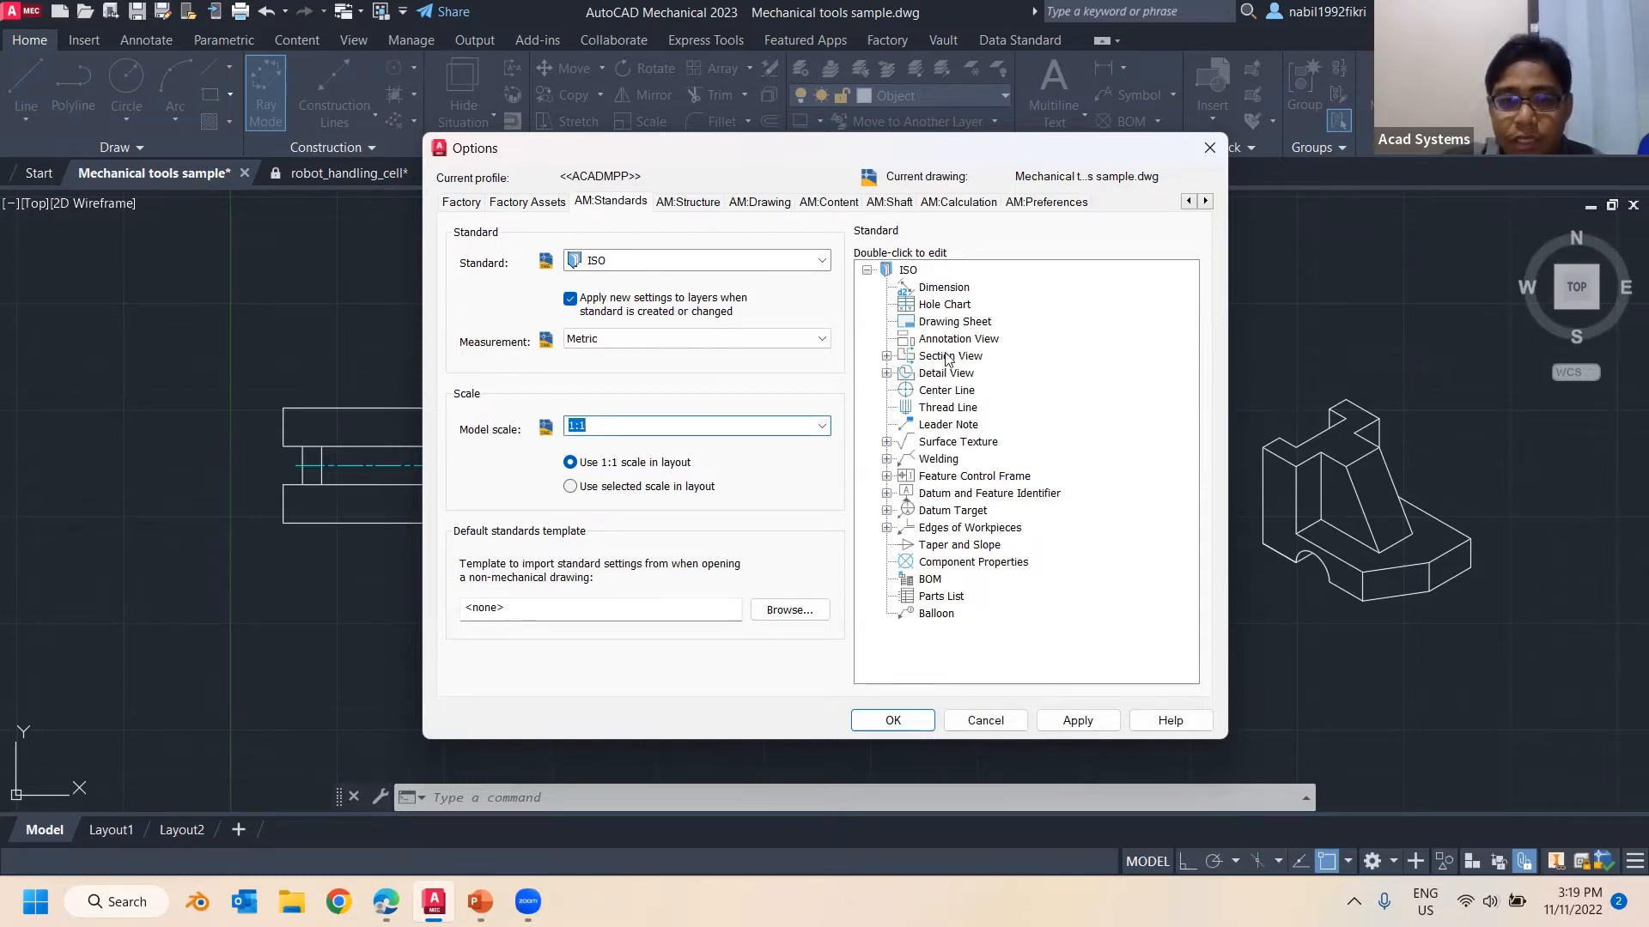
# Open the ISO standard's Dimension settings and review the base dimension style choices, keeping AM_ISO
pyautogui.click(938, 290)
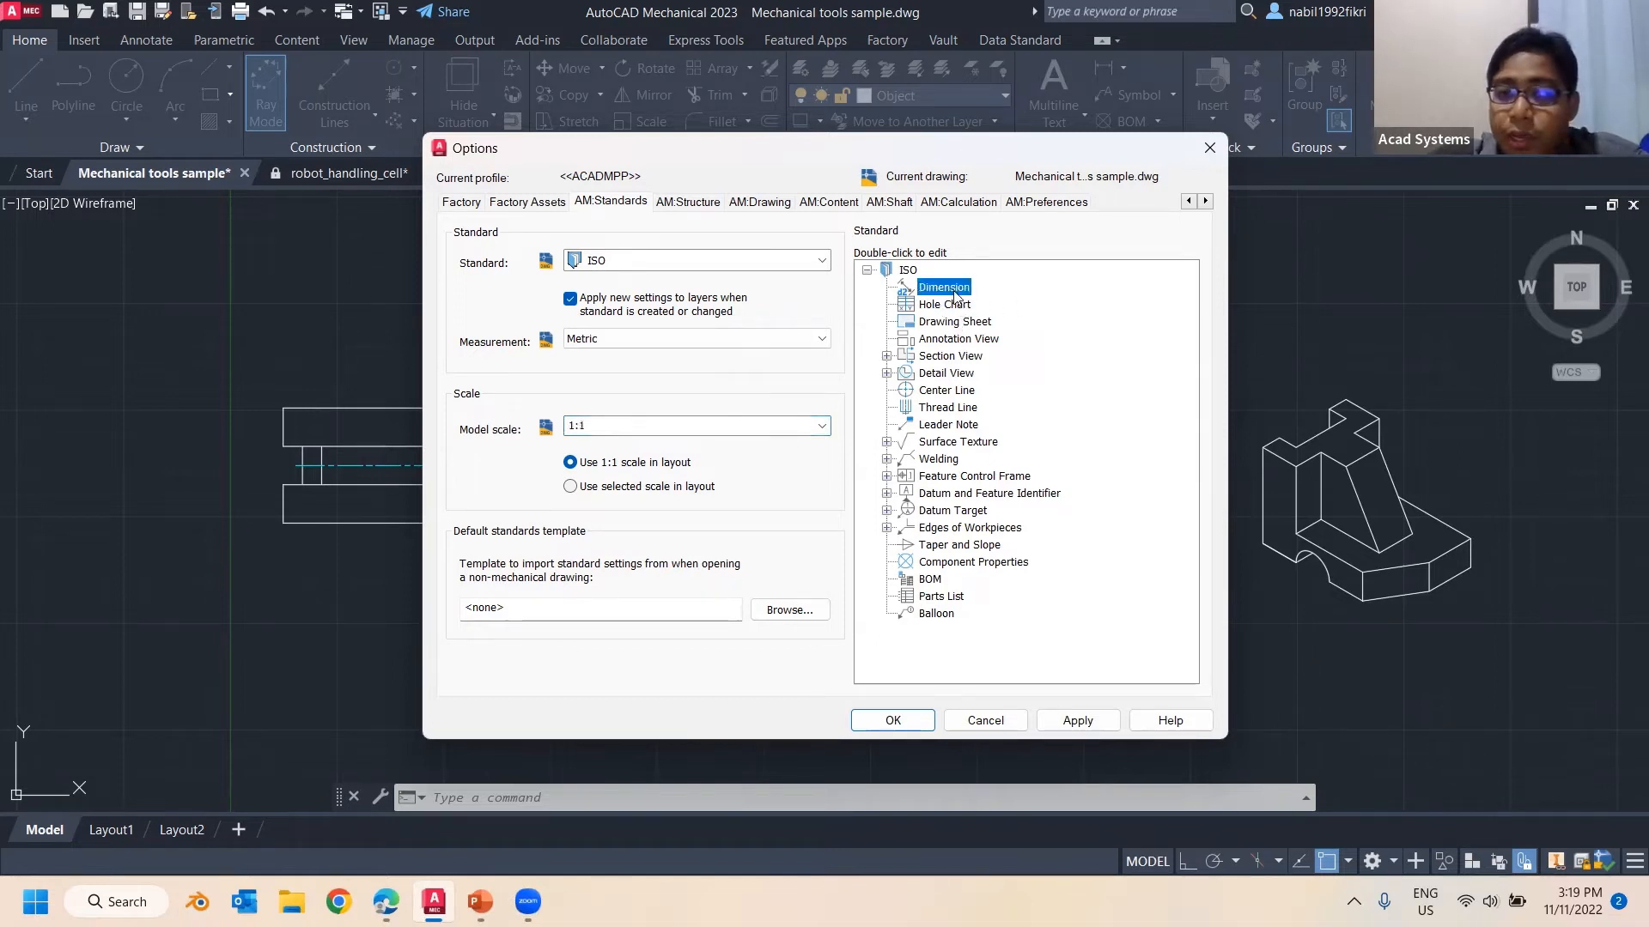
pyautogui.rightClick(938, 291)
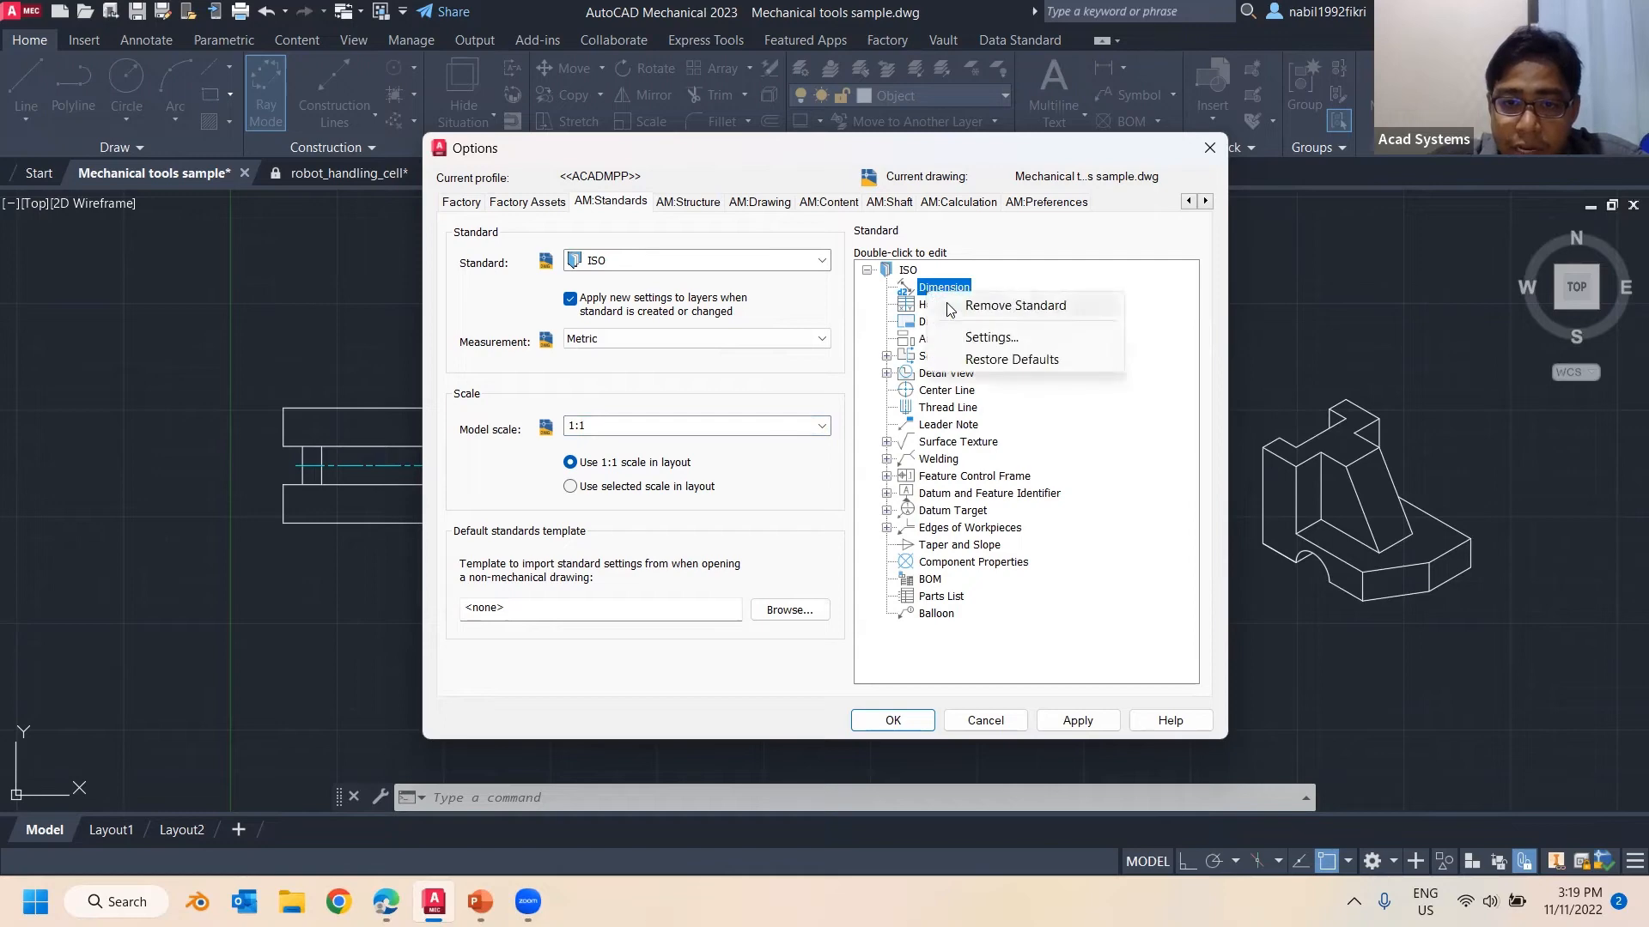
pyautogui.click(971, 343)
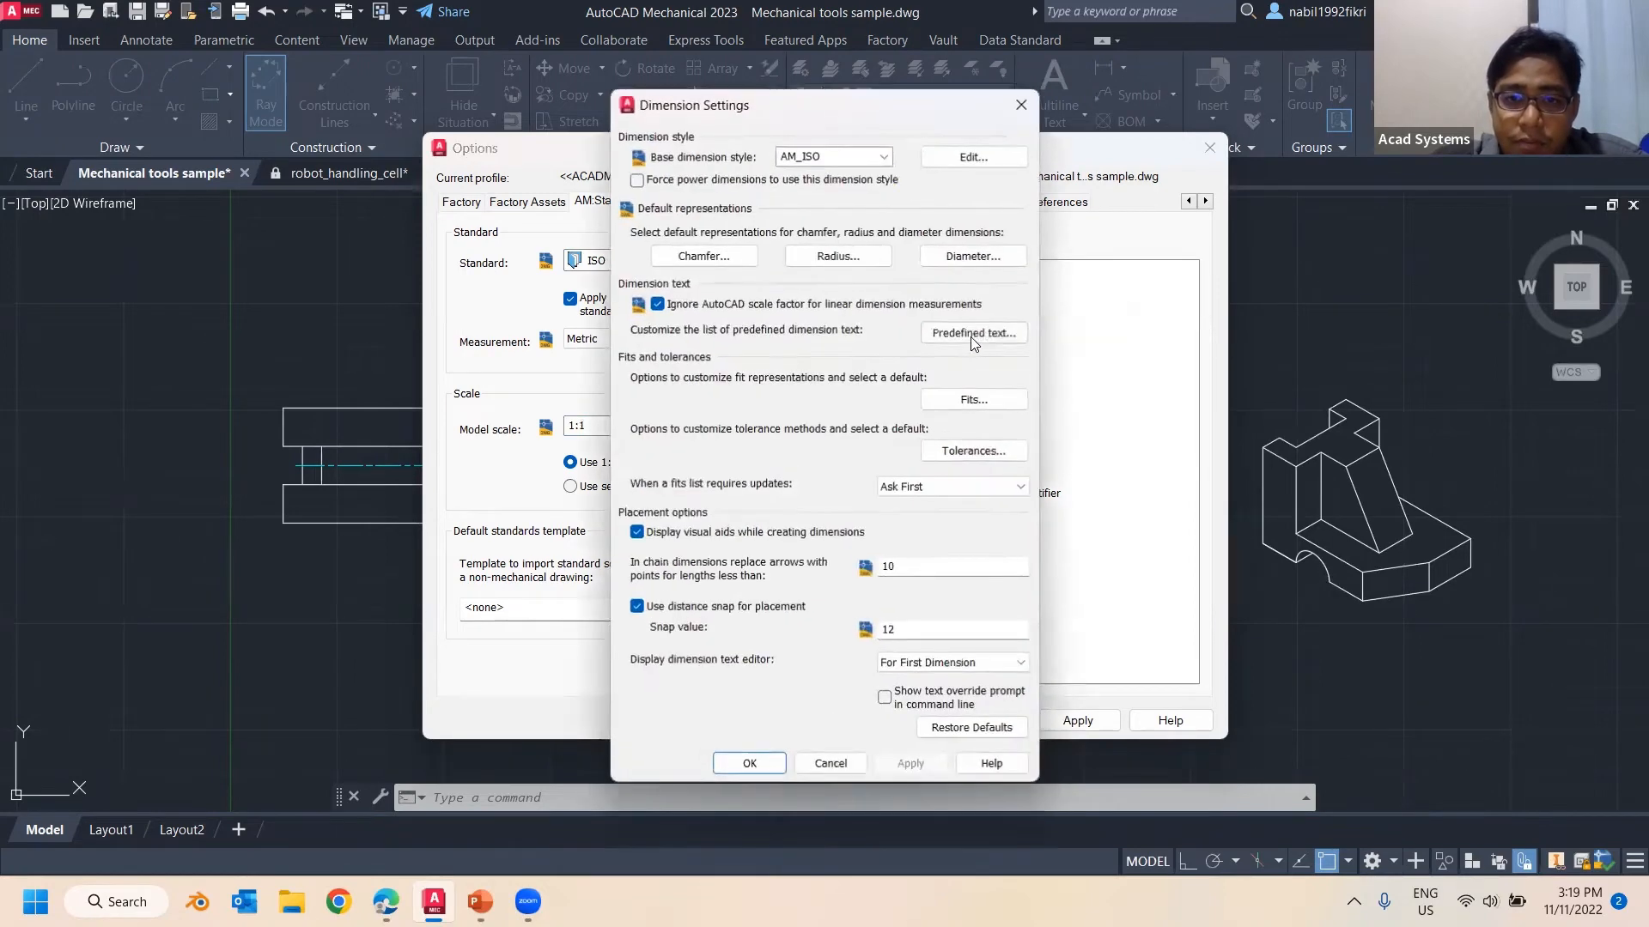
pyautogui.click(884, 159)
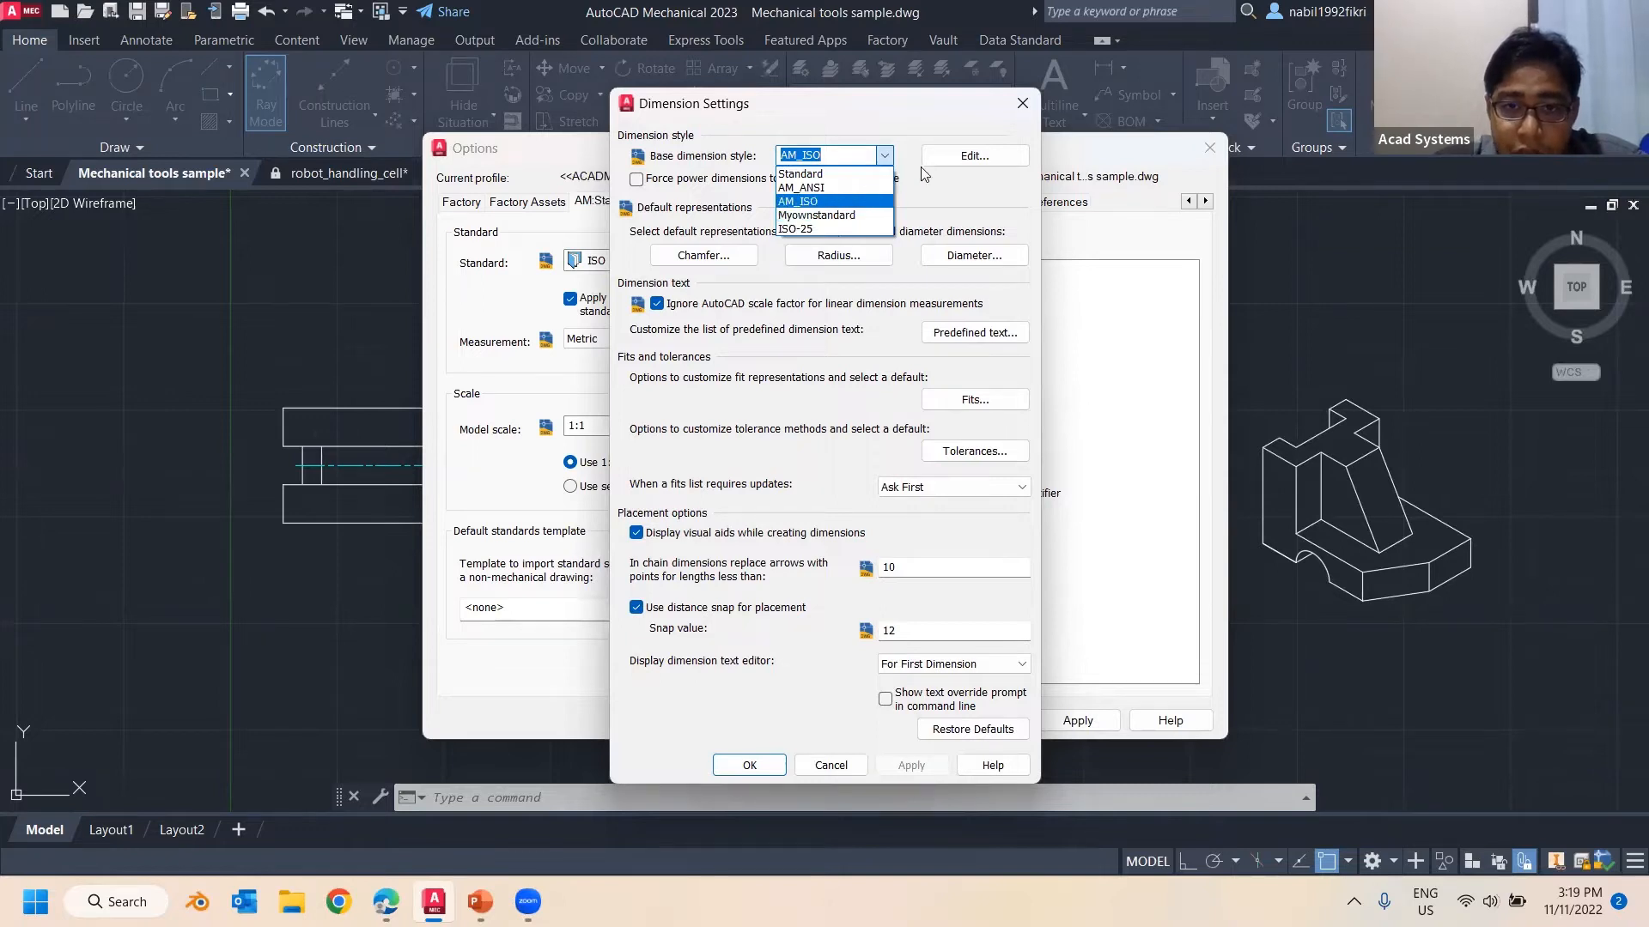
pyautogui.click(846, 201)
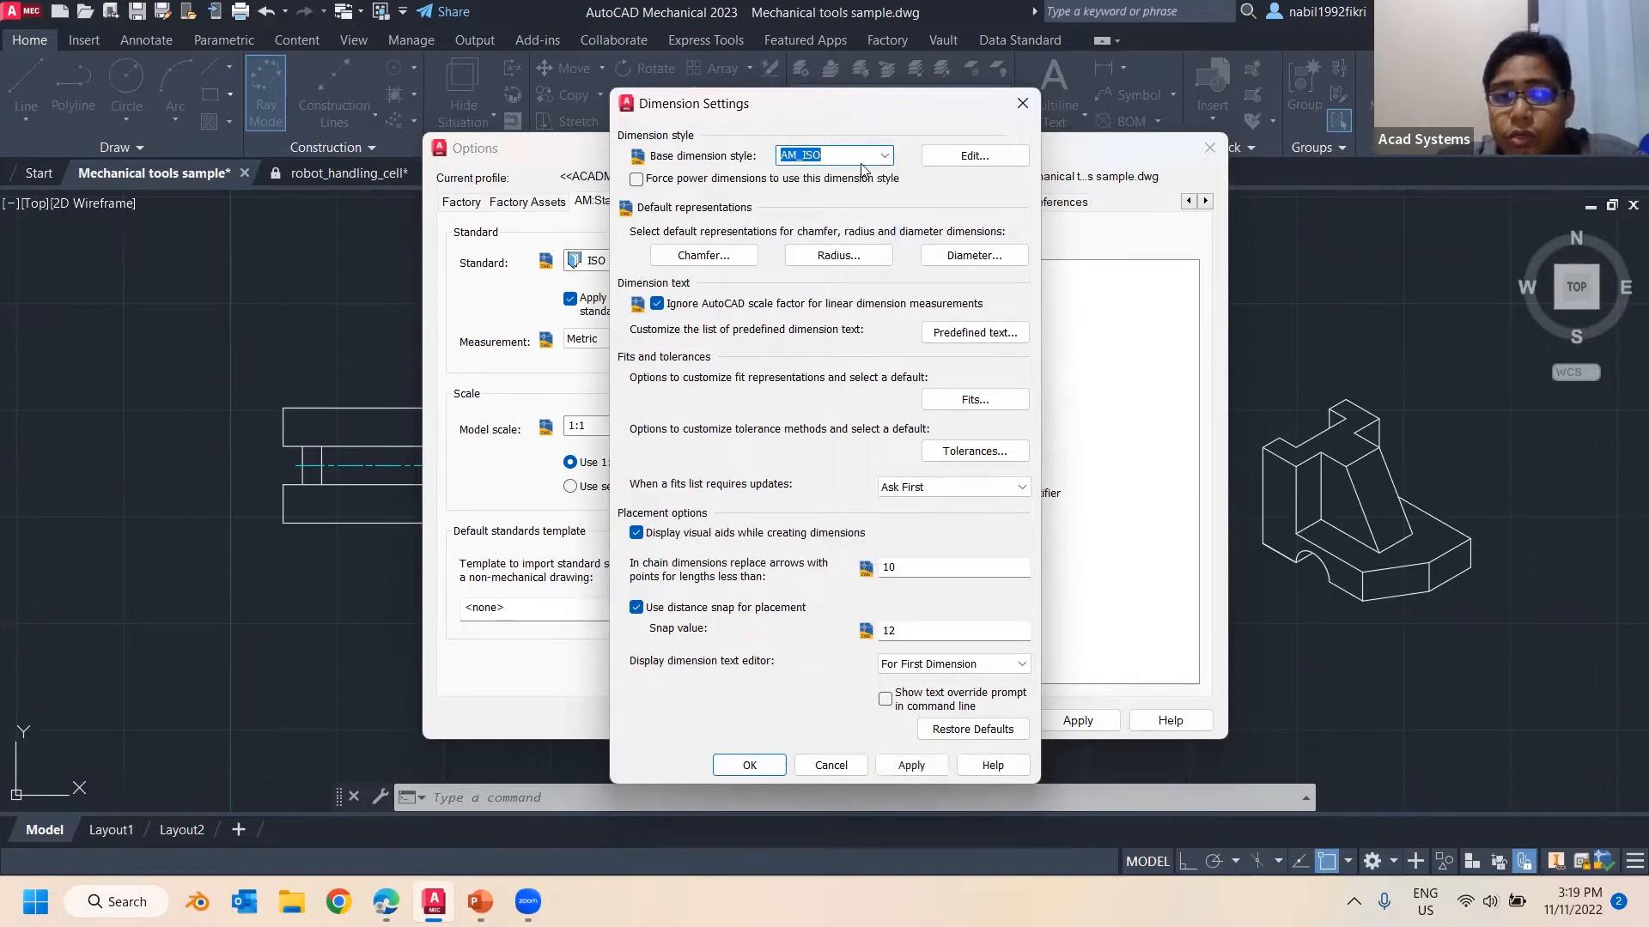
# Open the AM_ISO dimension style for modification and examine its text and its symbols and arrows settings, changing nothing
pyautogui.click(974, 156)
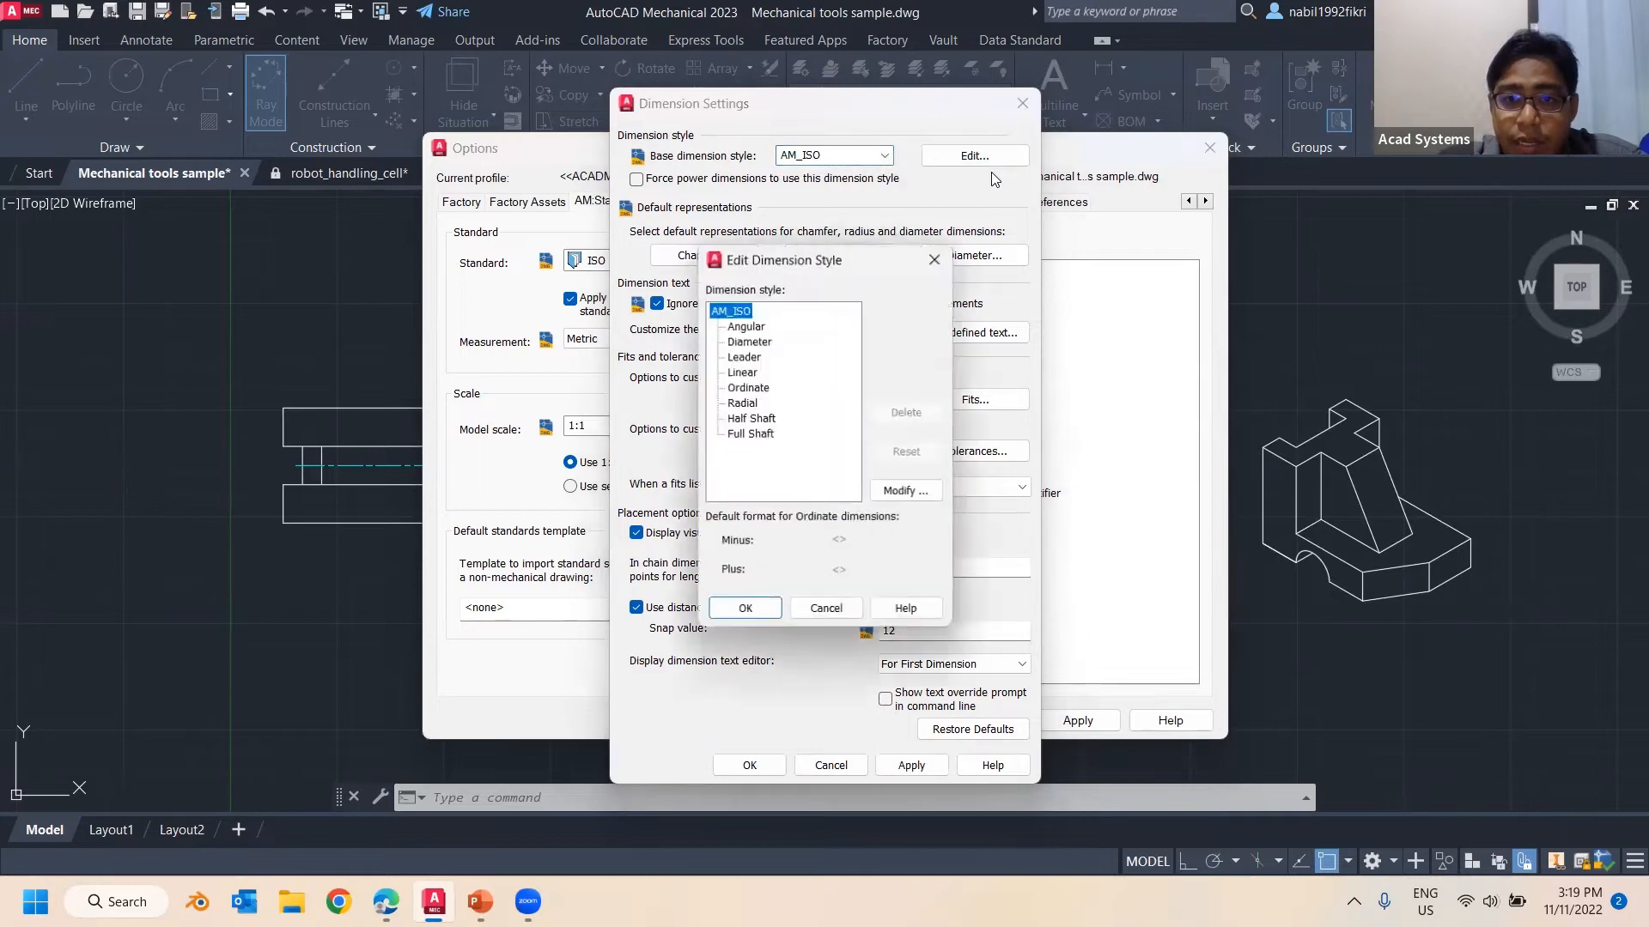
pyautogui.click(904, 495)
pyautogui.click(682, 215)
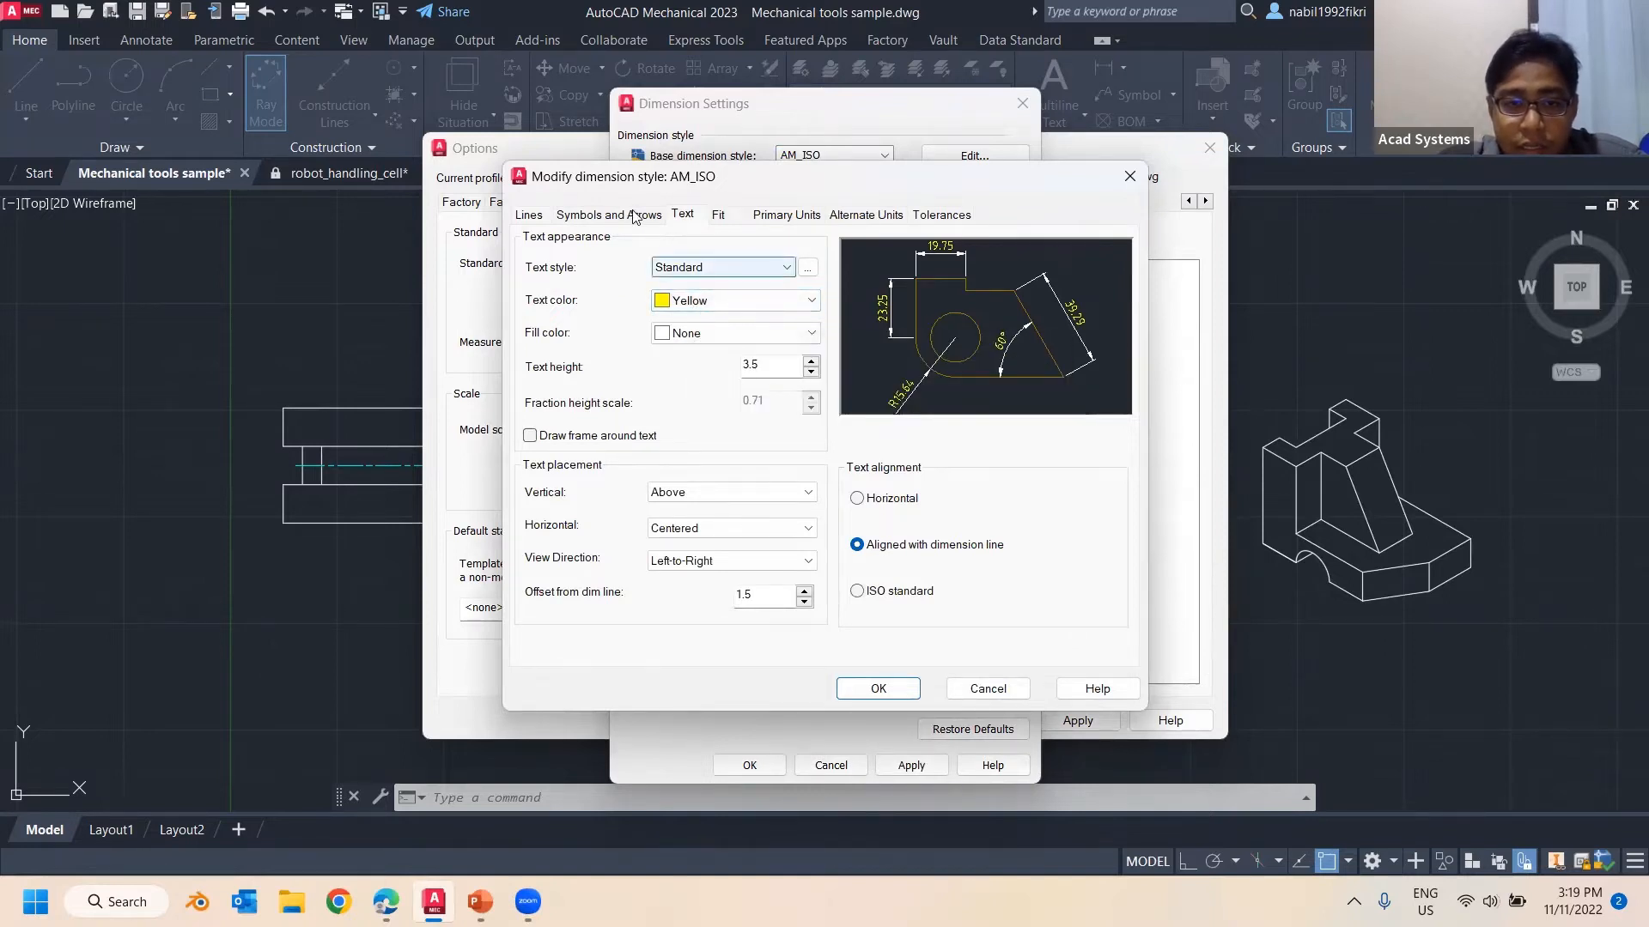
pyautogui.doubleClick(746, 366)
pyautogui.click(738, 268)
pyautogui.click(687, 284)
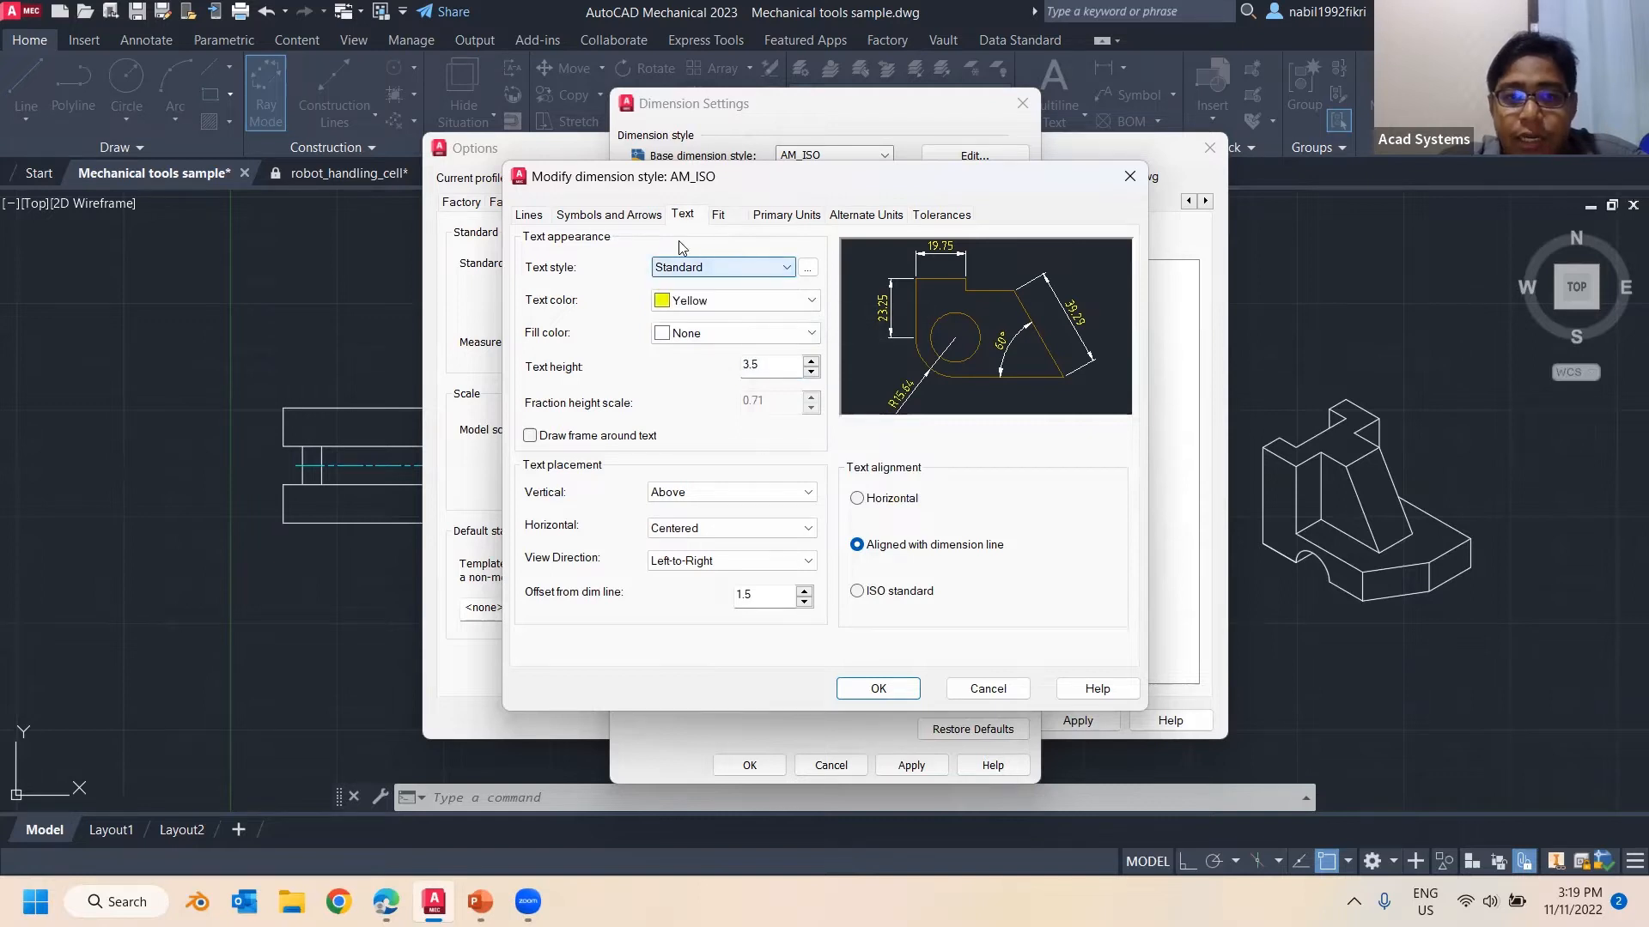
pyautogui.click(609, 215)
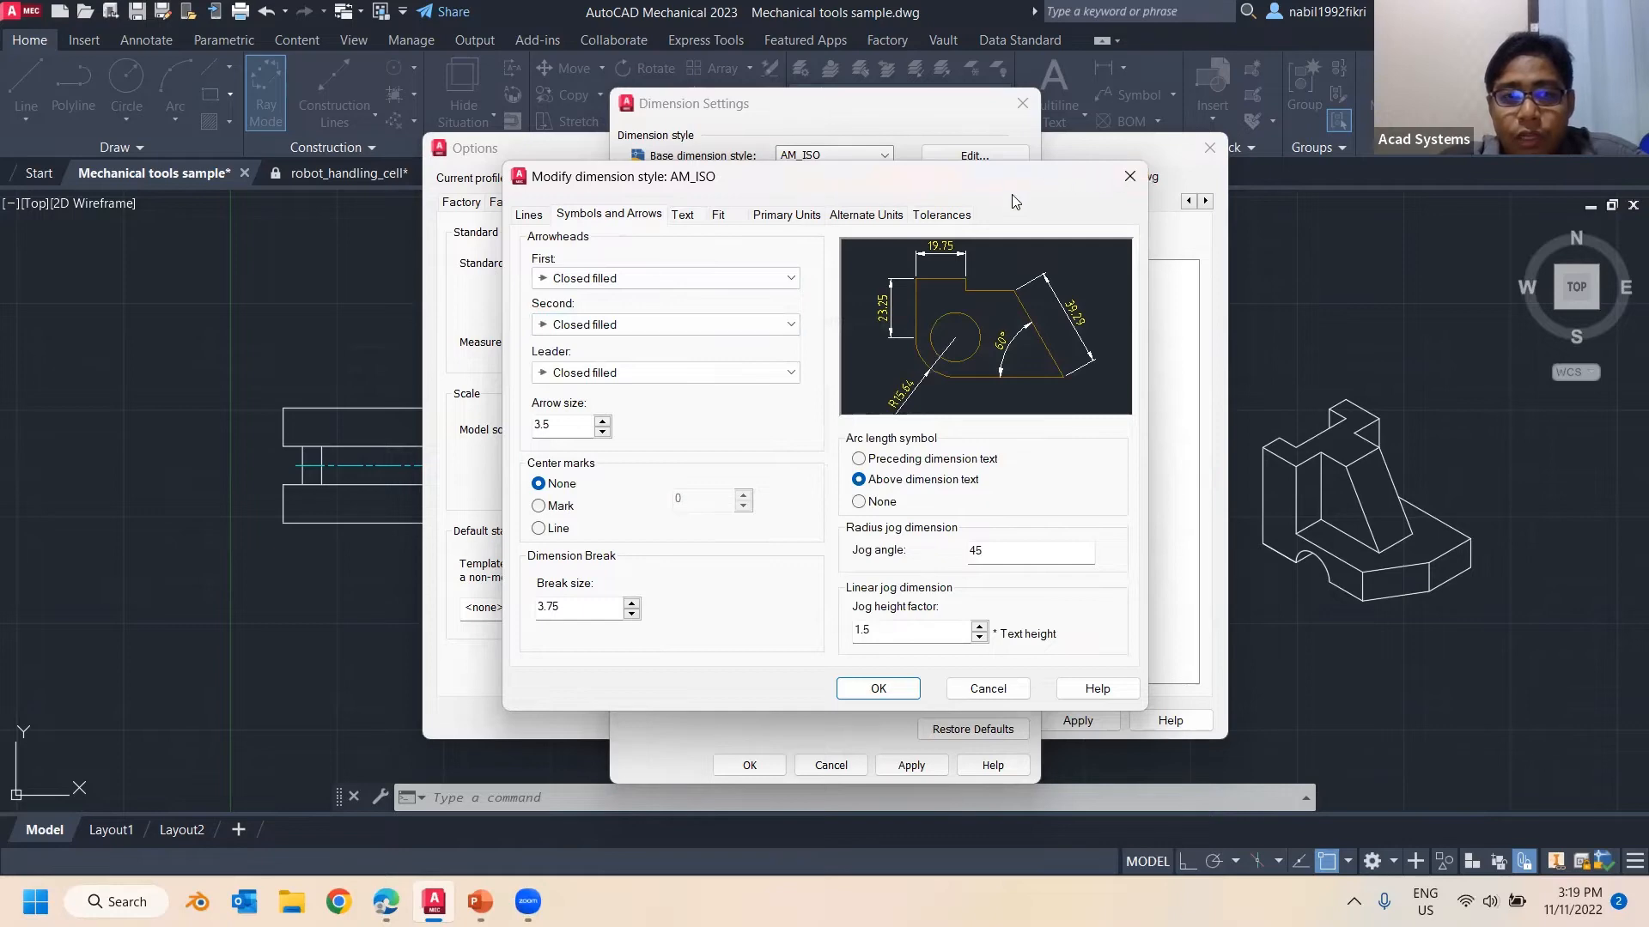
pyautogui.press('Escape')
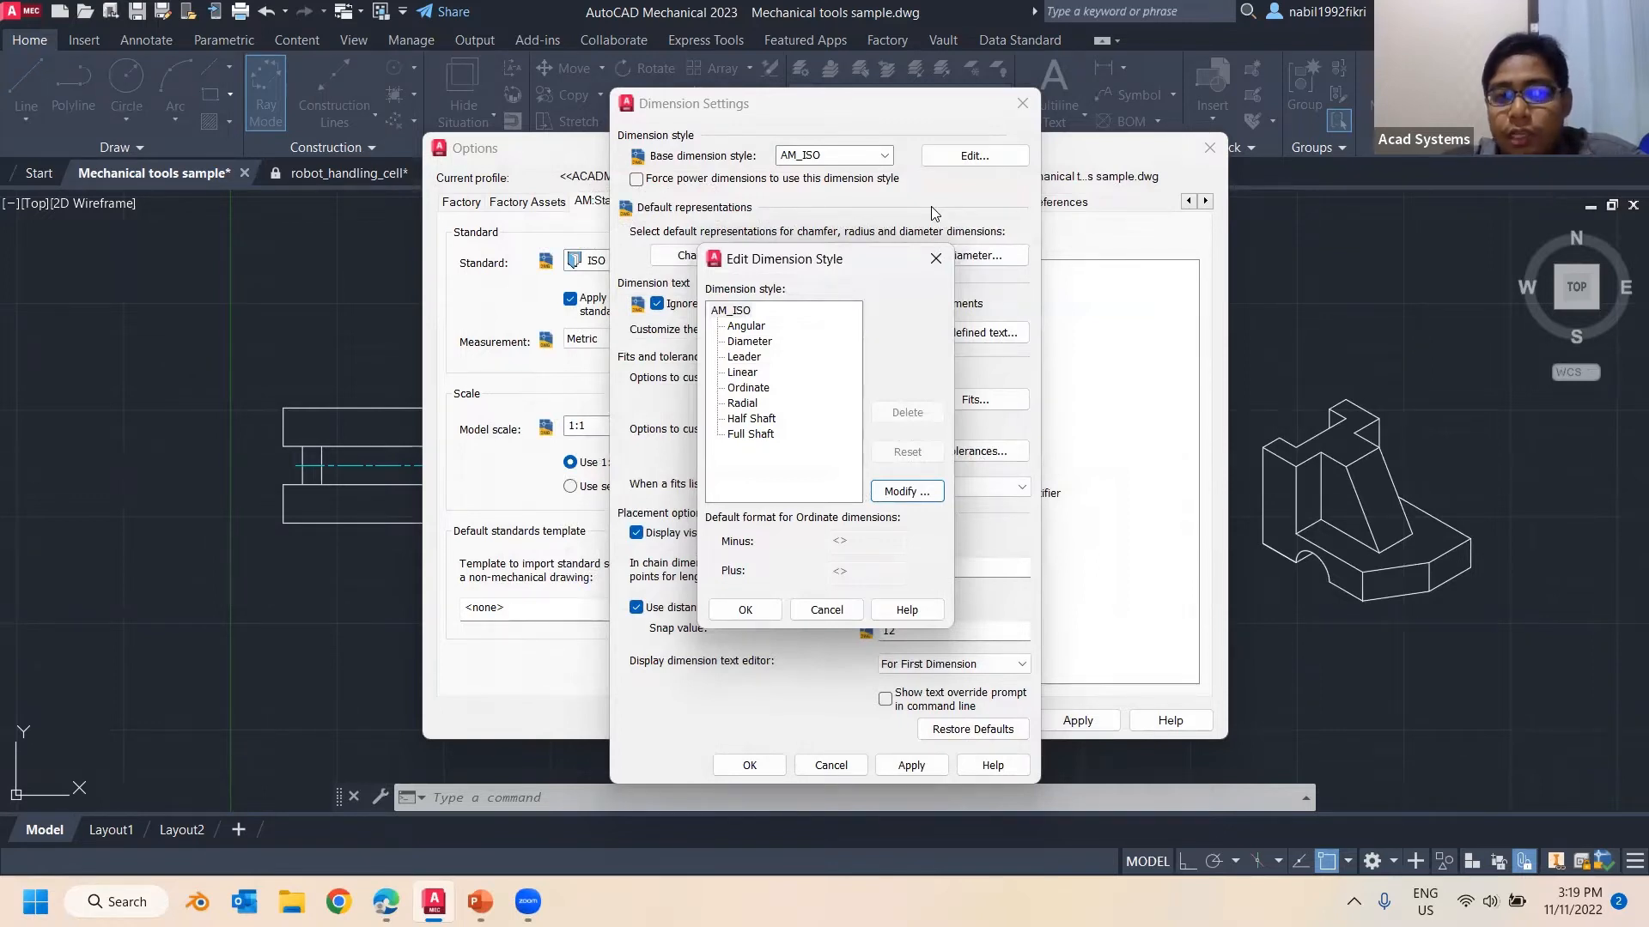
pyautogui.click(935, 259)
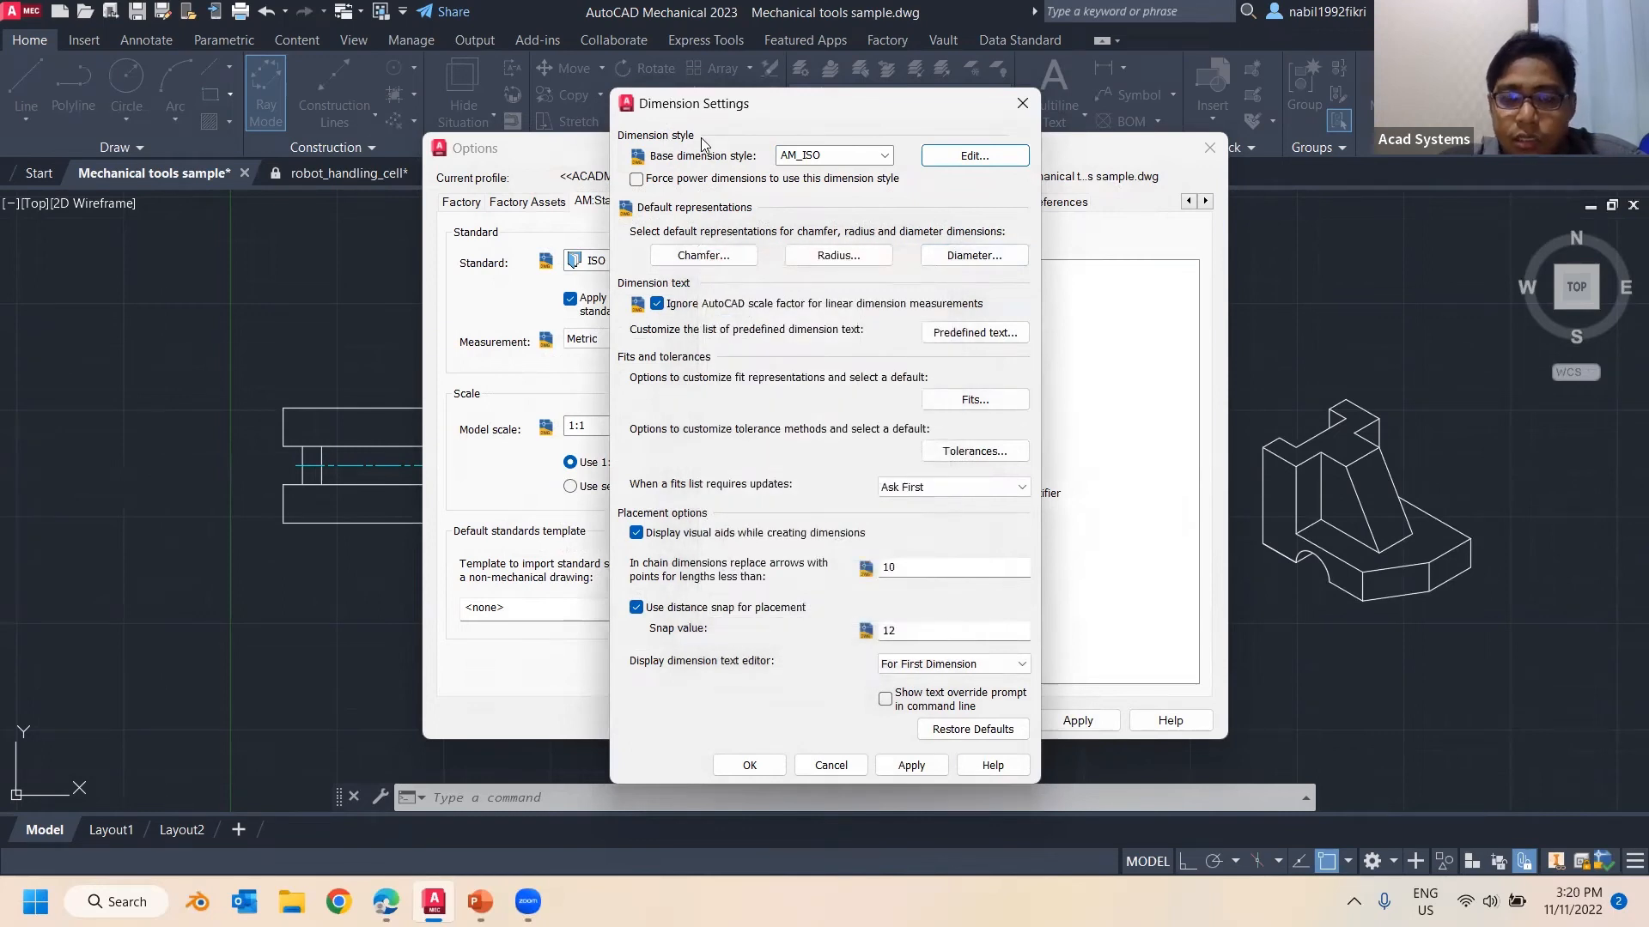
# Cancel the Dimension Settings and close the Options dialog, discarding the unsaved changes
pyautogui.click(828, 157)
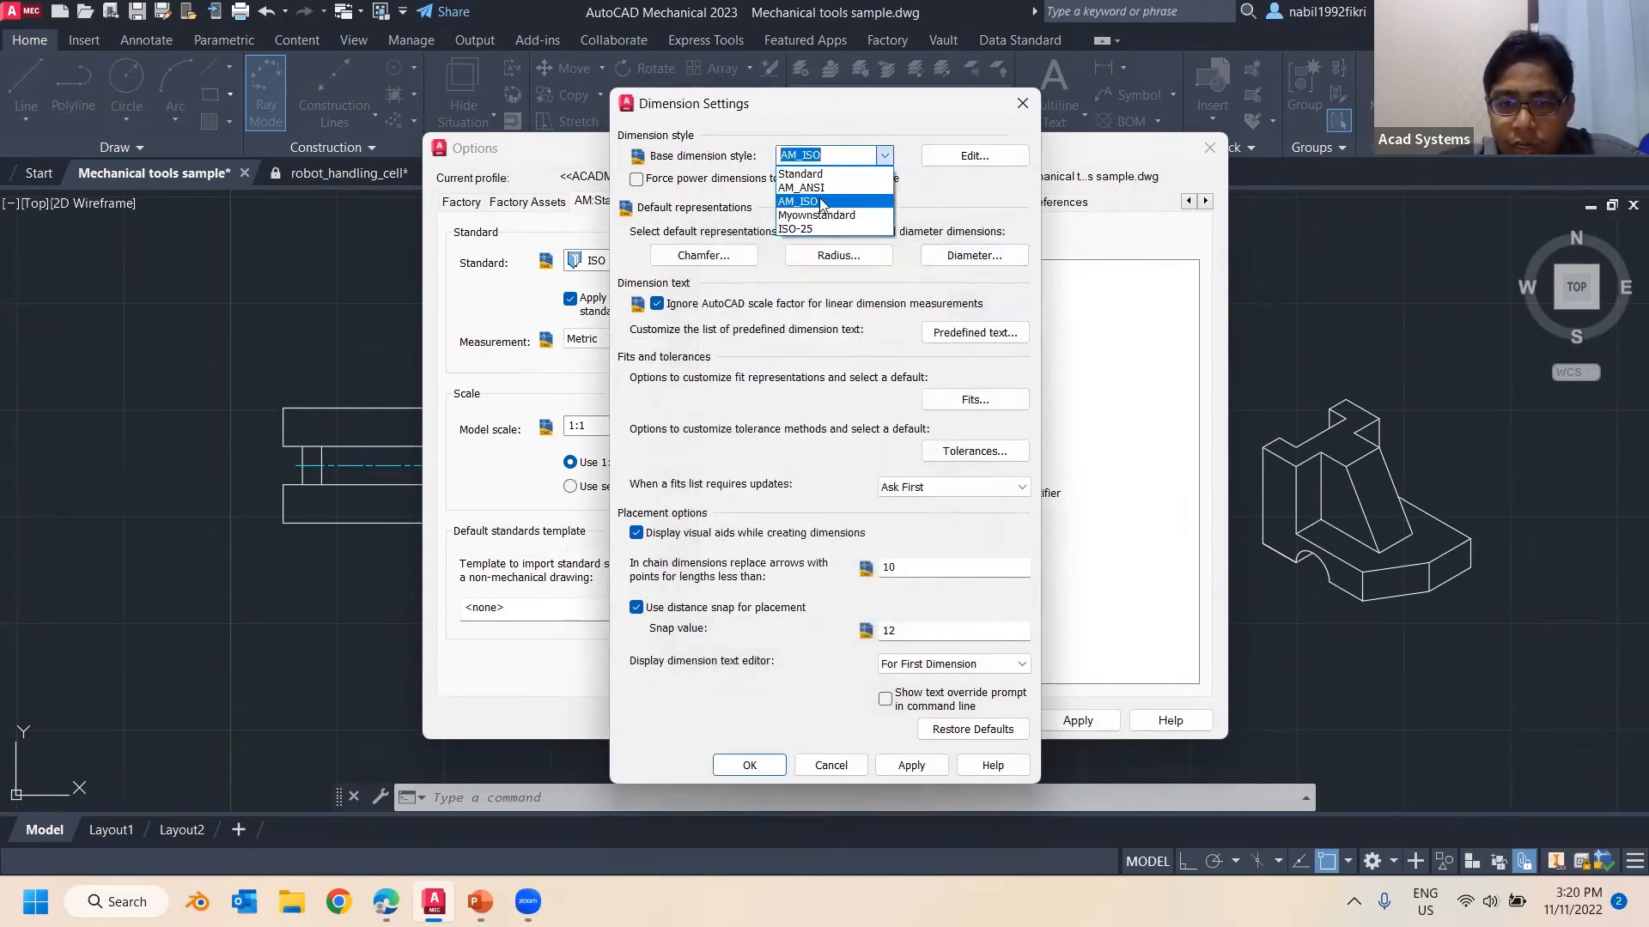
pyautogui.click(855, 775)
pyautogui.click(831, 765)
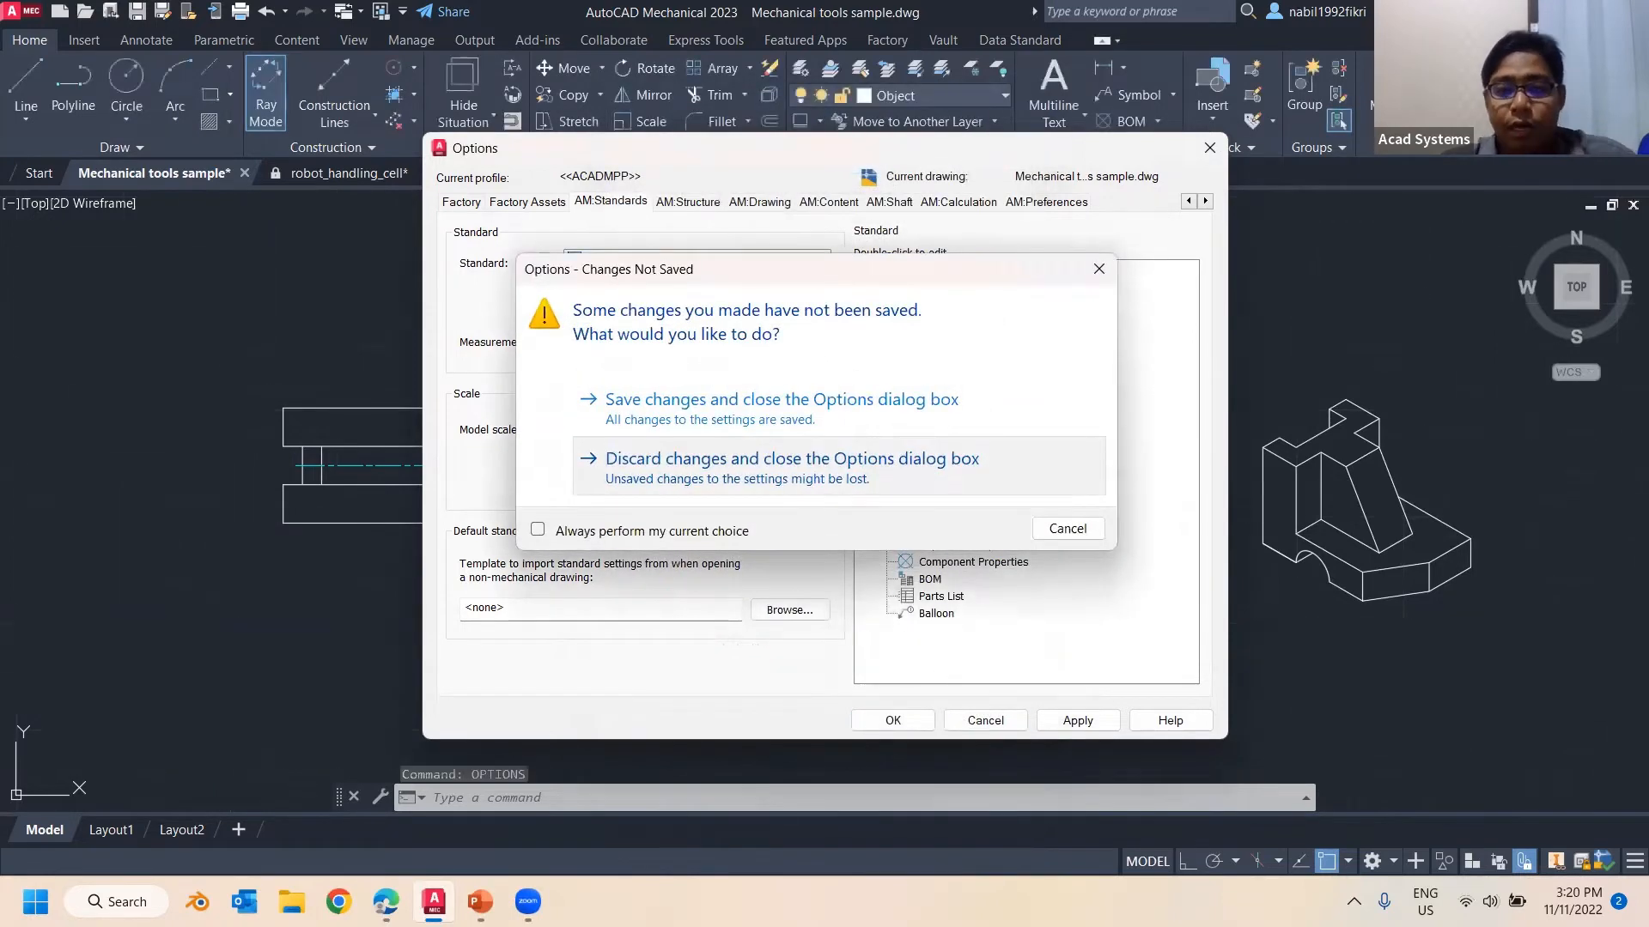
pyautogui.click(955, 464)
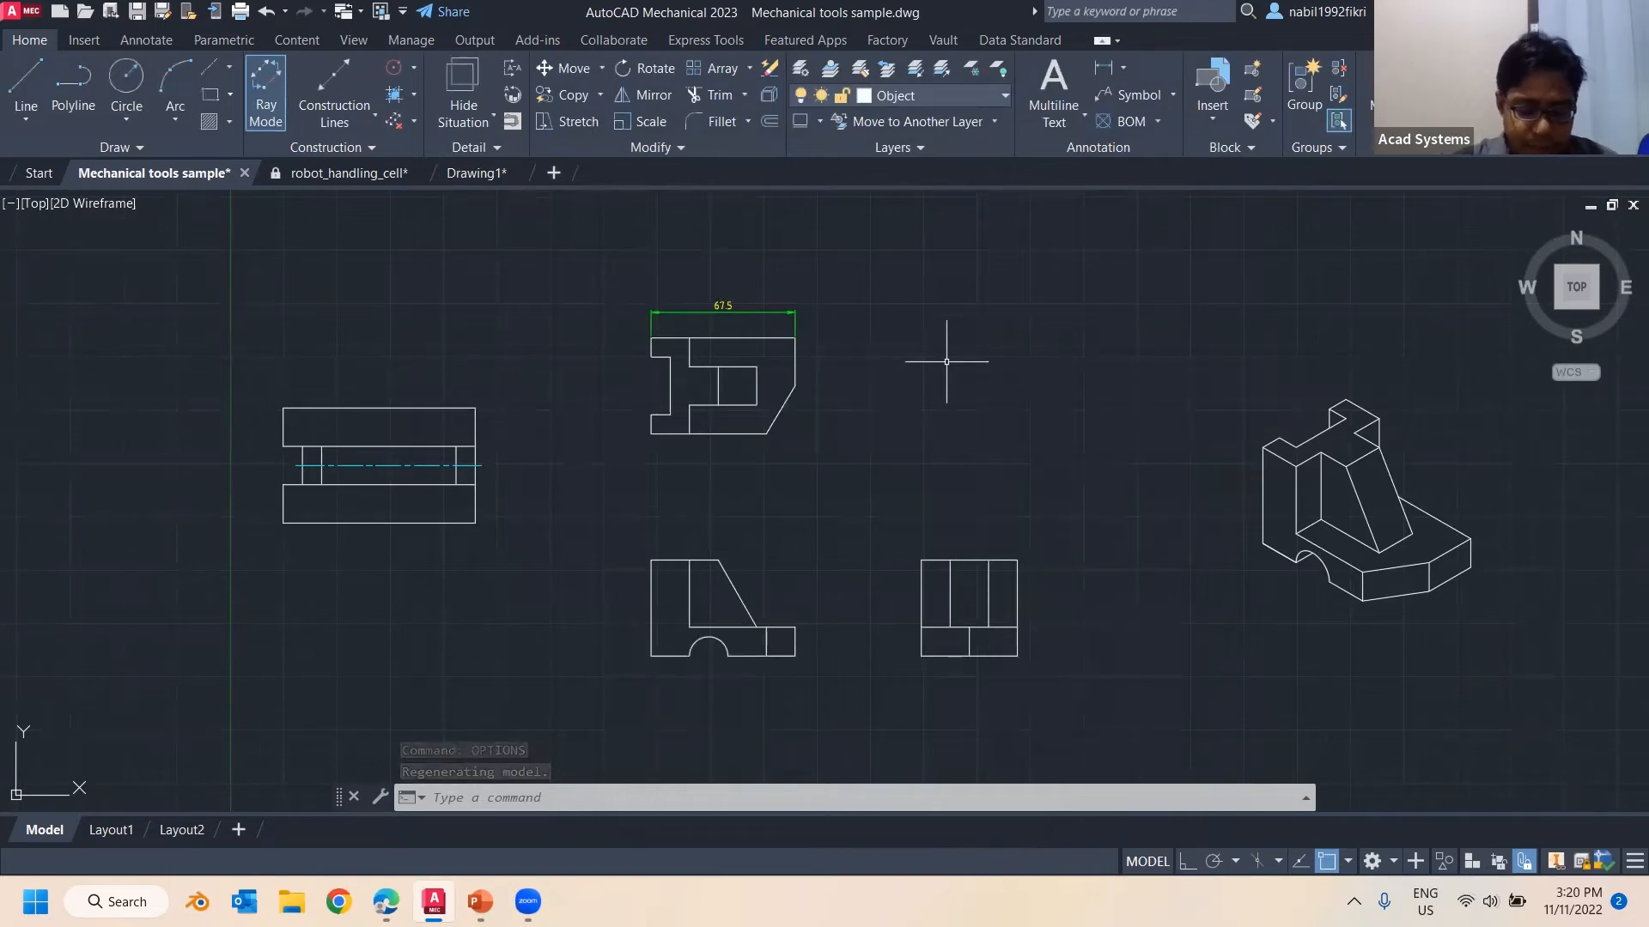
# Open the Dimension Style Manager with the DIMSTYLE command and look through the styles in the drawing
pyautogui.write('di')
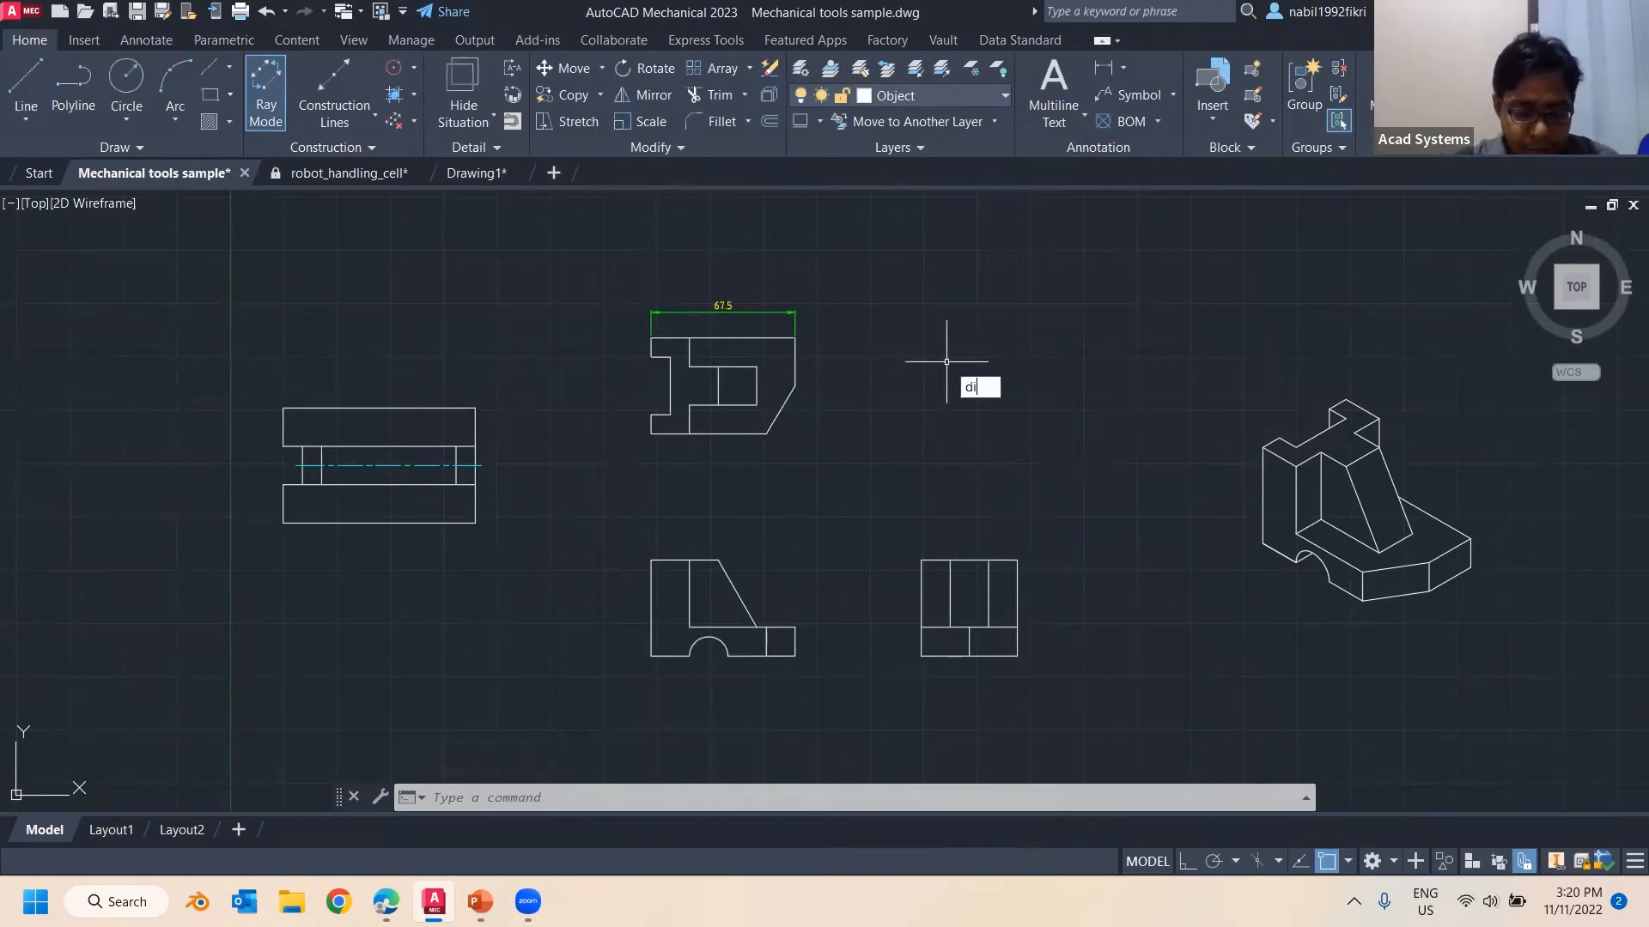
pyautogui.write('mstyle')
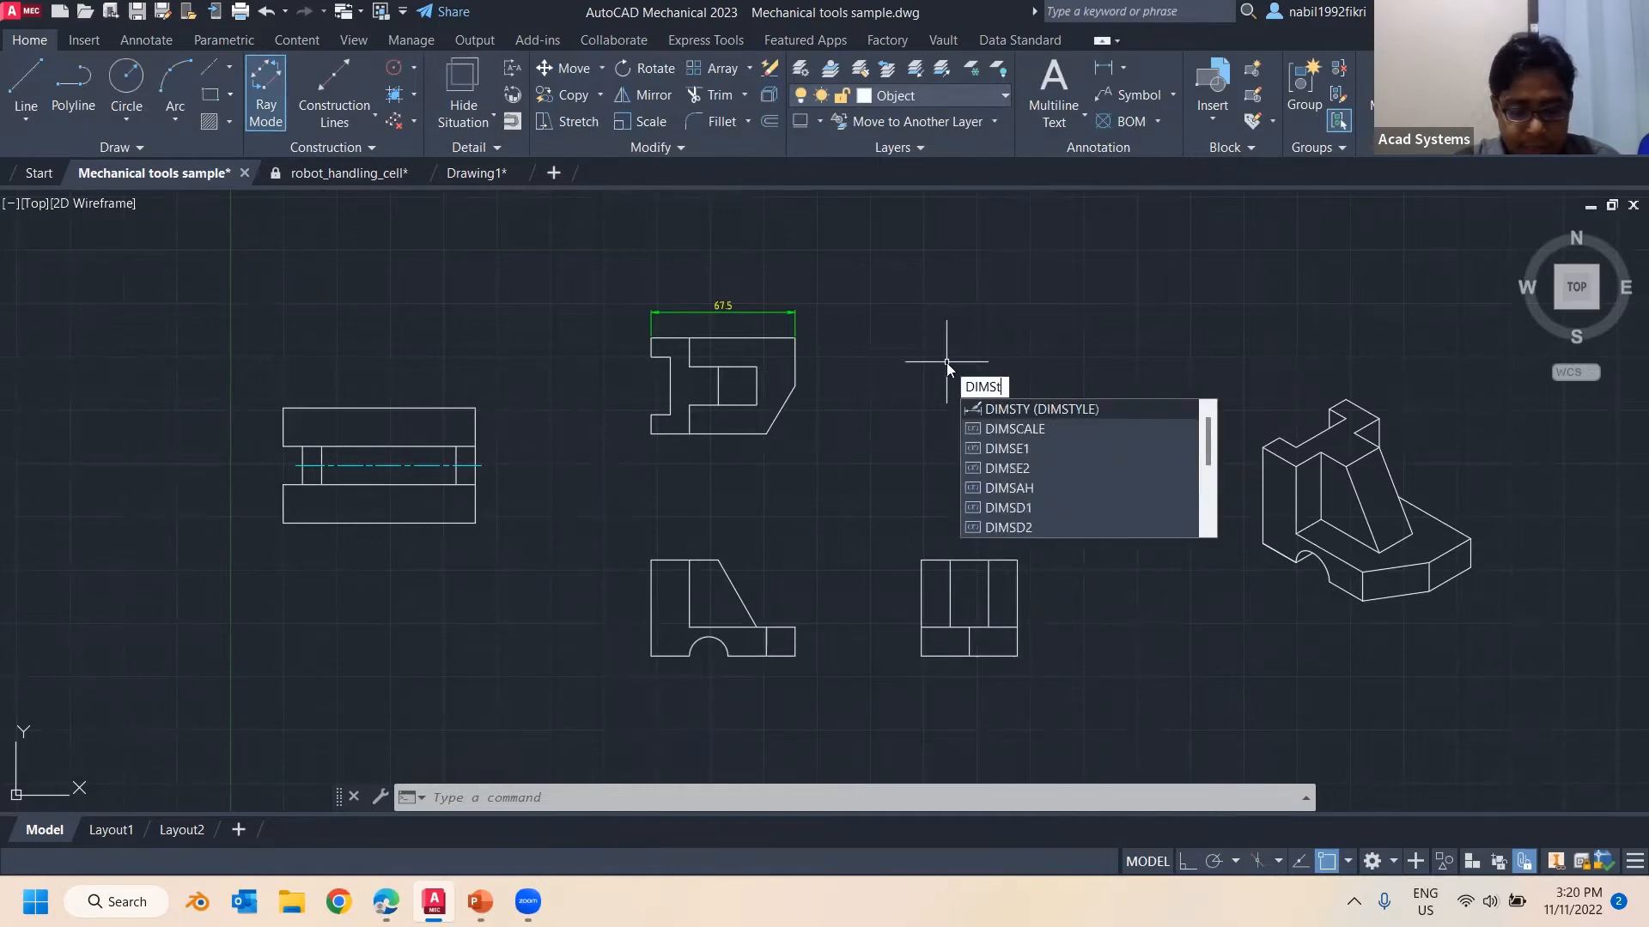
pyautogui.press('Return')
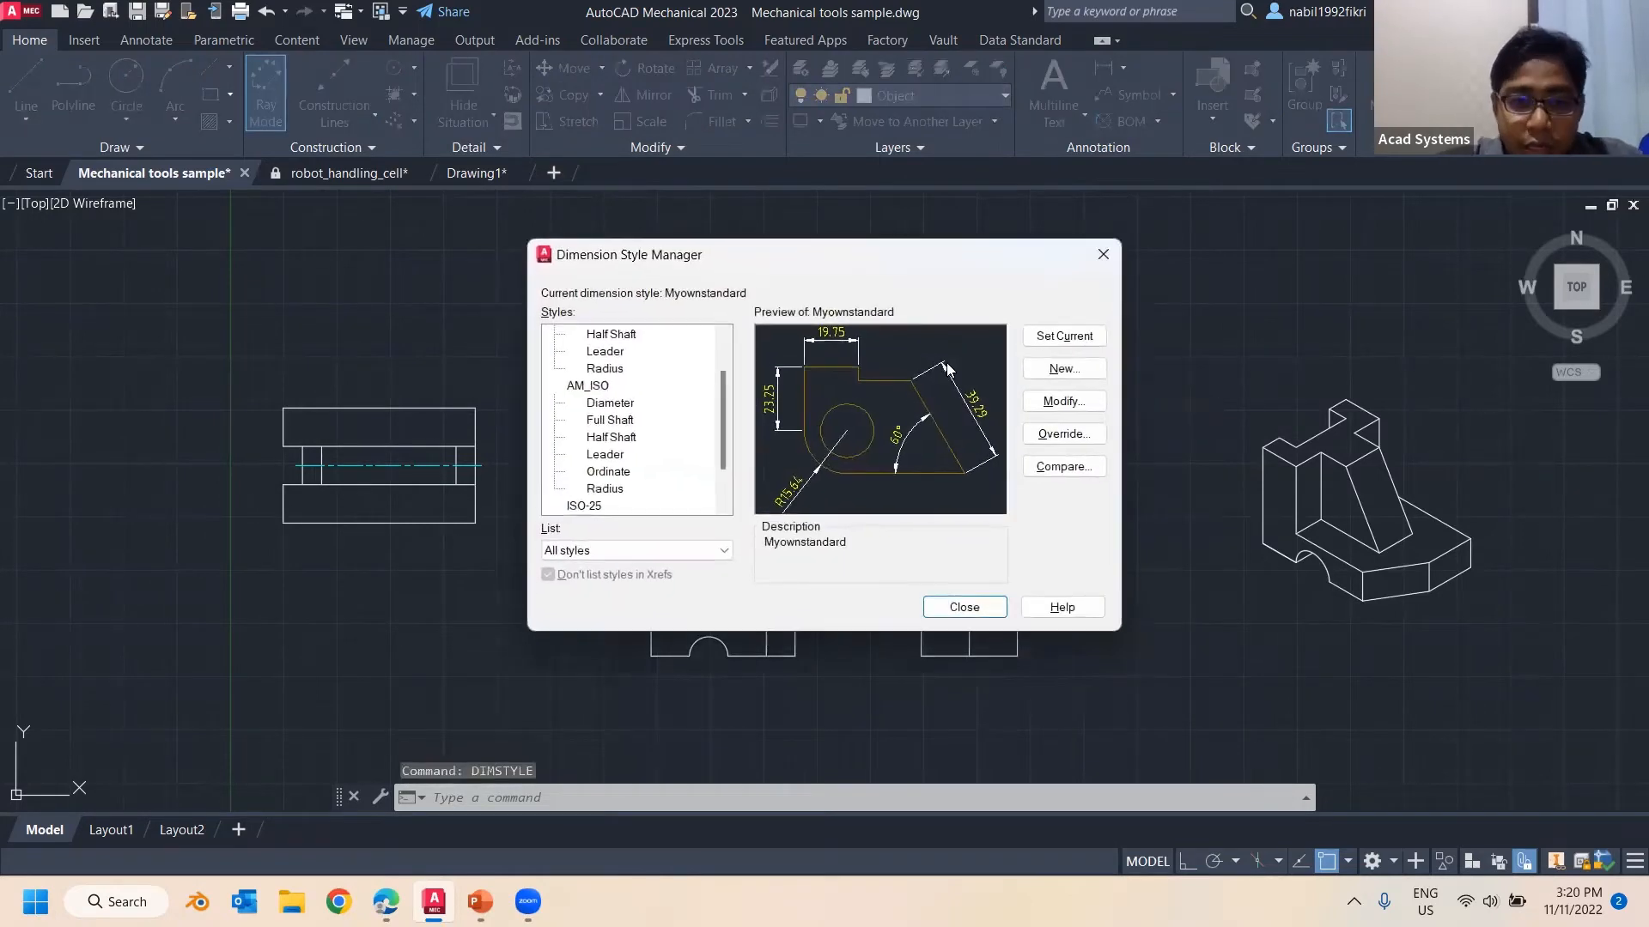
pyautogui.moveTo(723, 385); pyautogui.dragTo(723, 355)
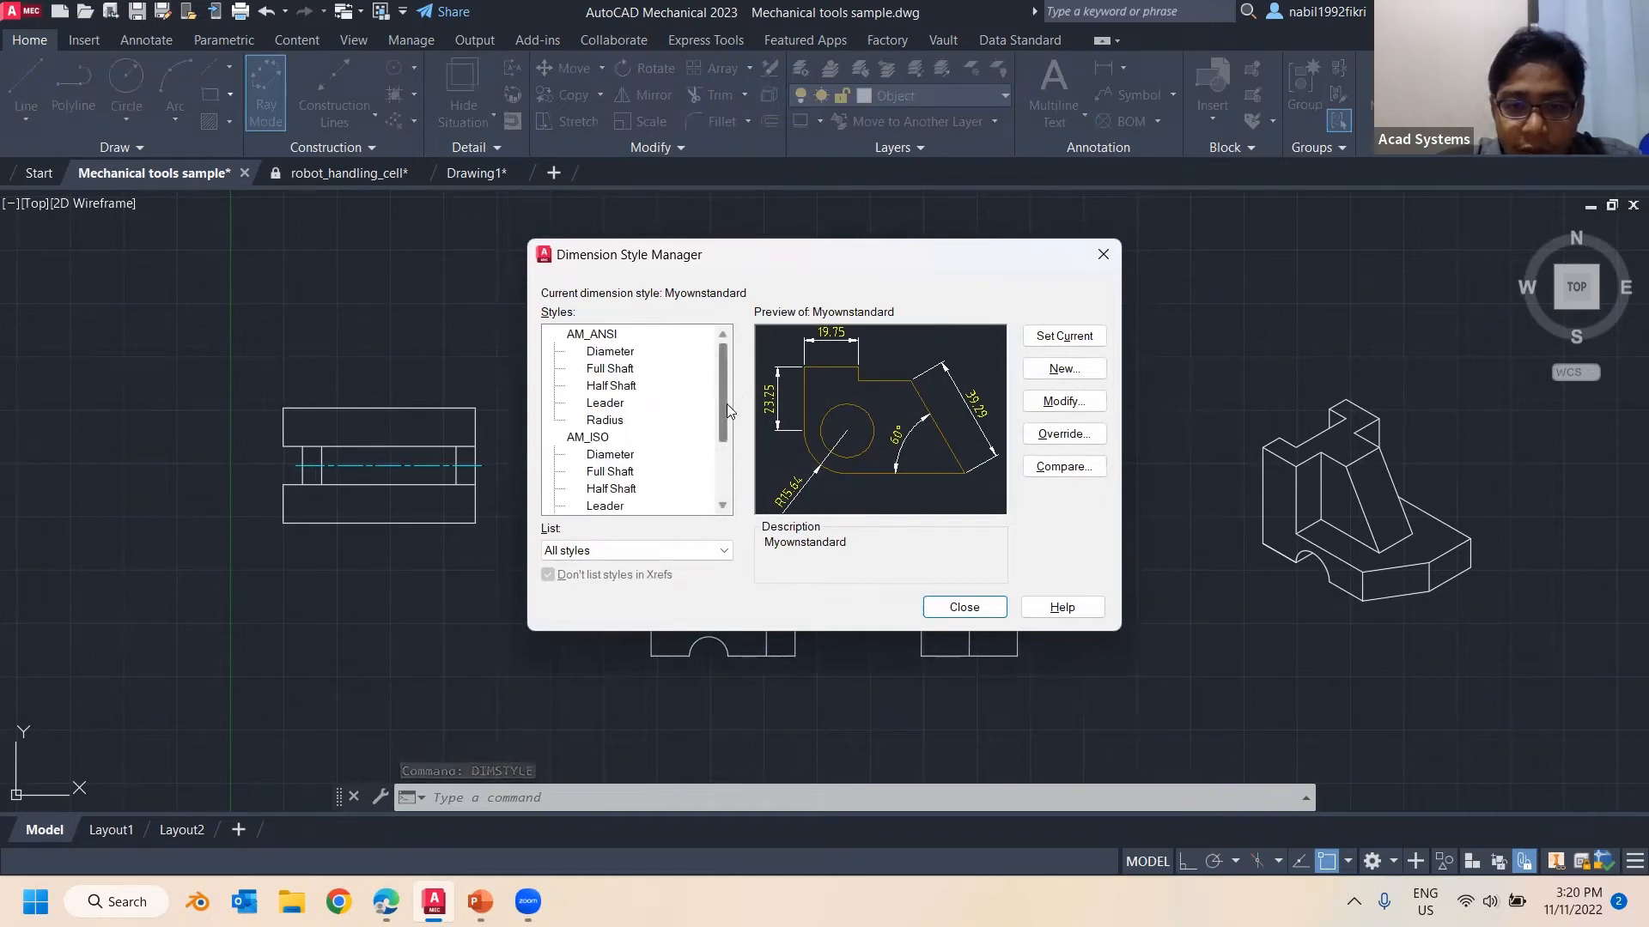
pyautogui.scroll(-2, 726, 405)
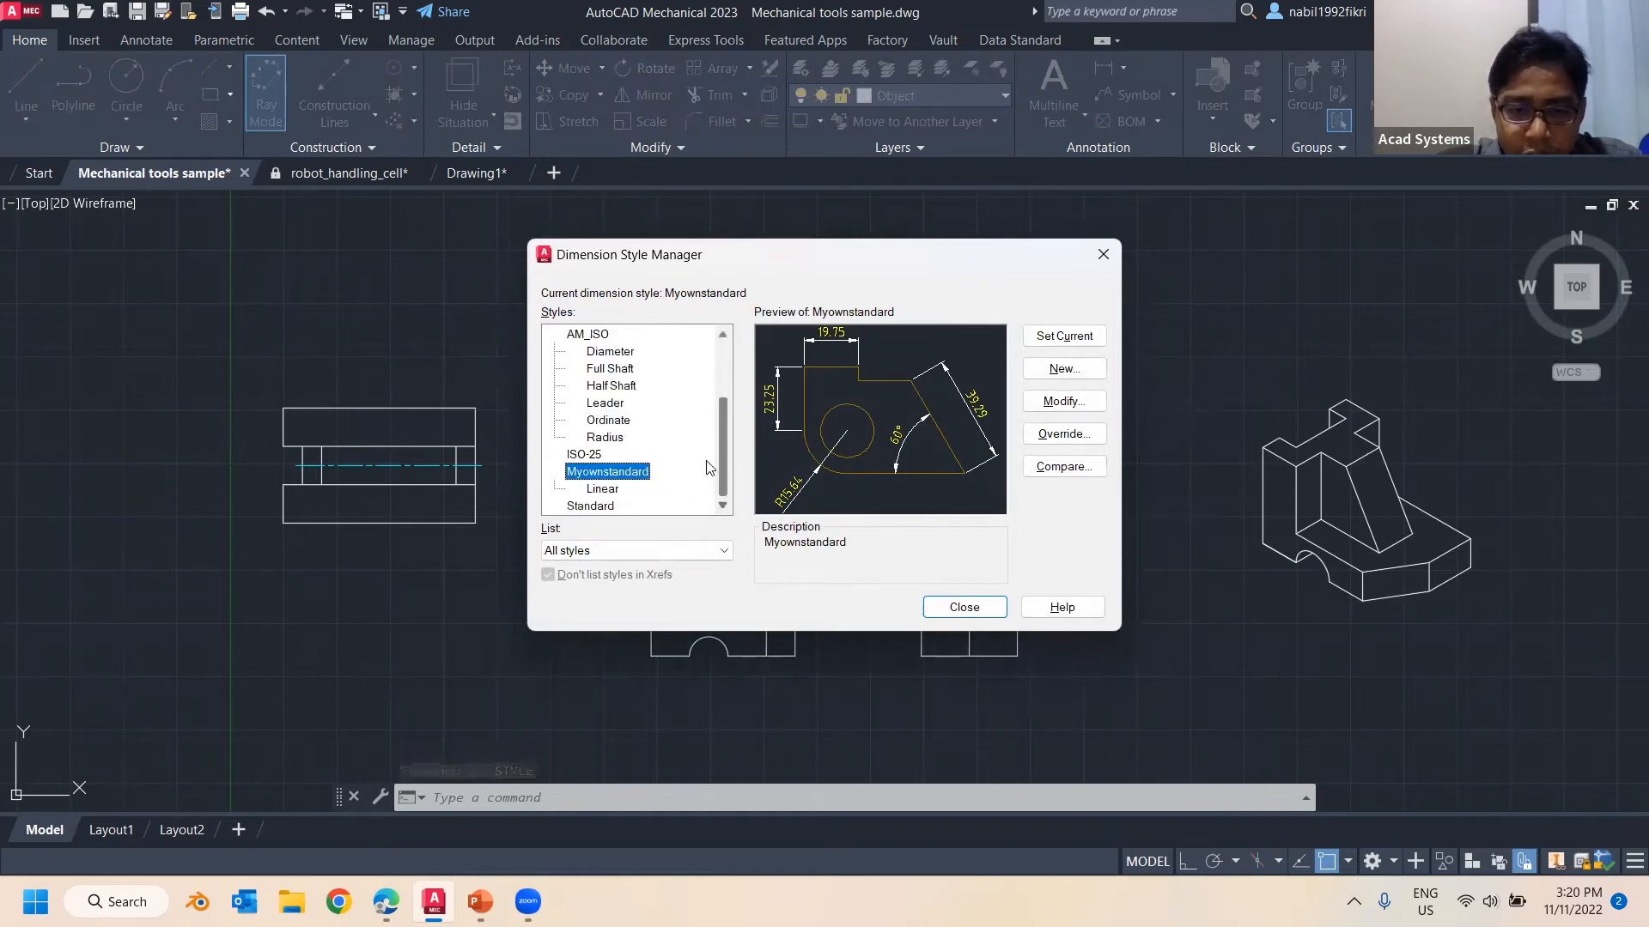
# Try a new dimension style named 0001standard based on Myownstandard, and leave the Dimension Style Manager without creating it
pyautogui.click(1068, 376)
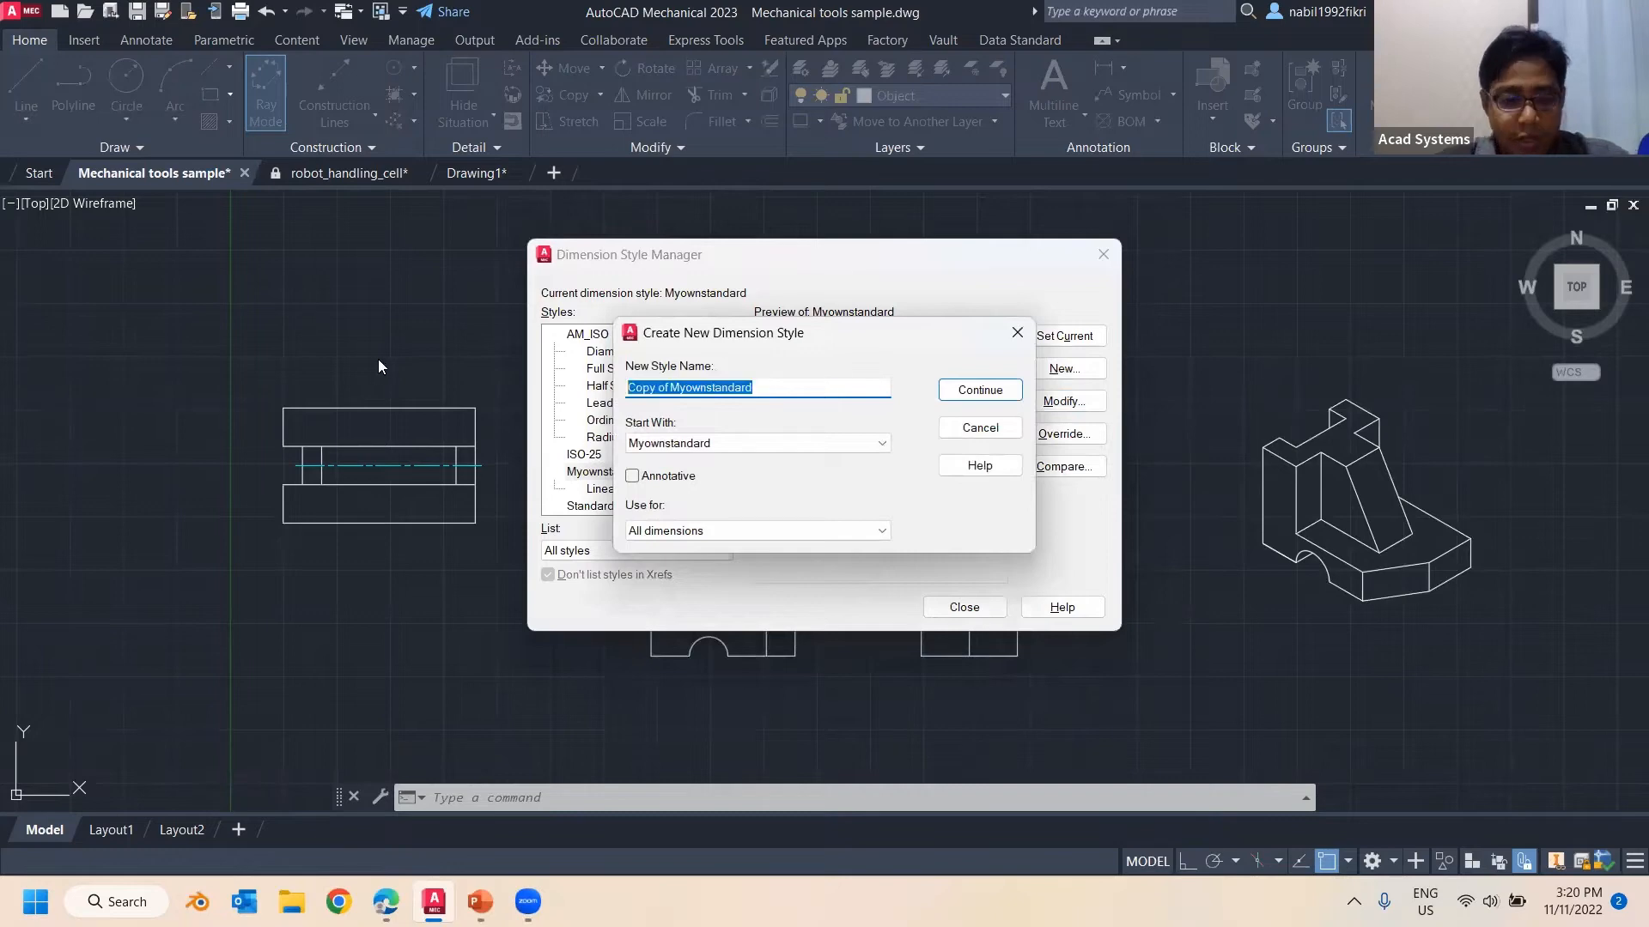
pyautogui.write('0001standard')
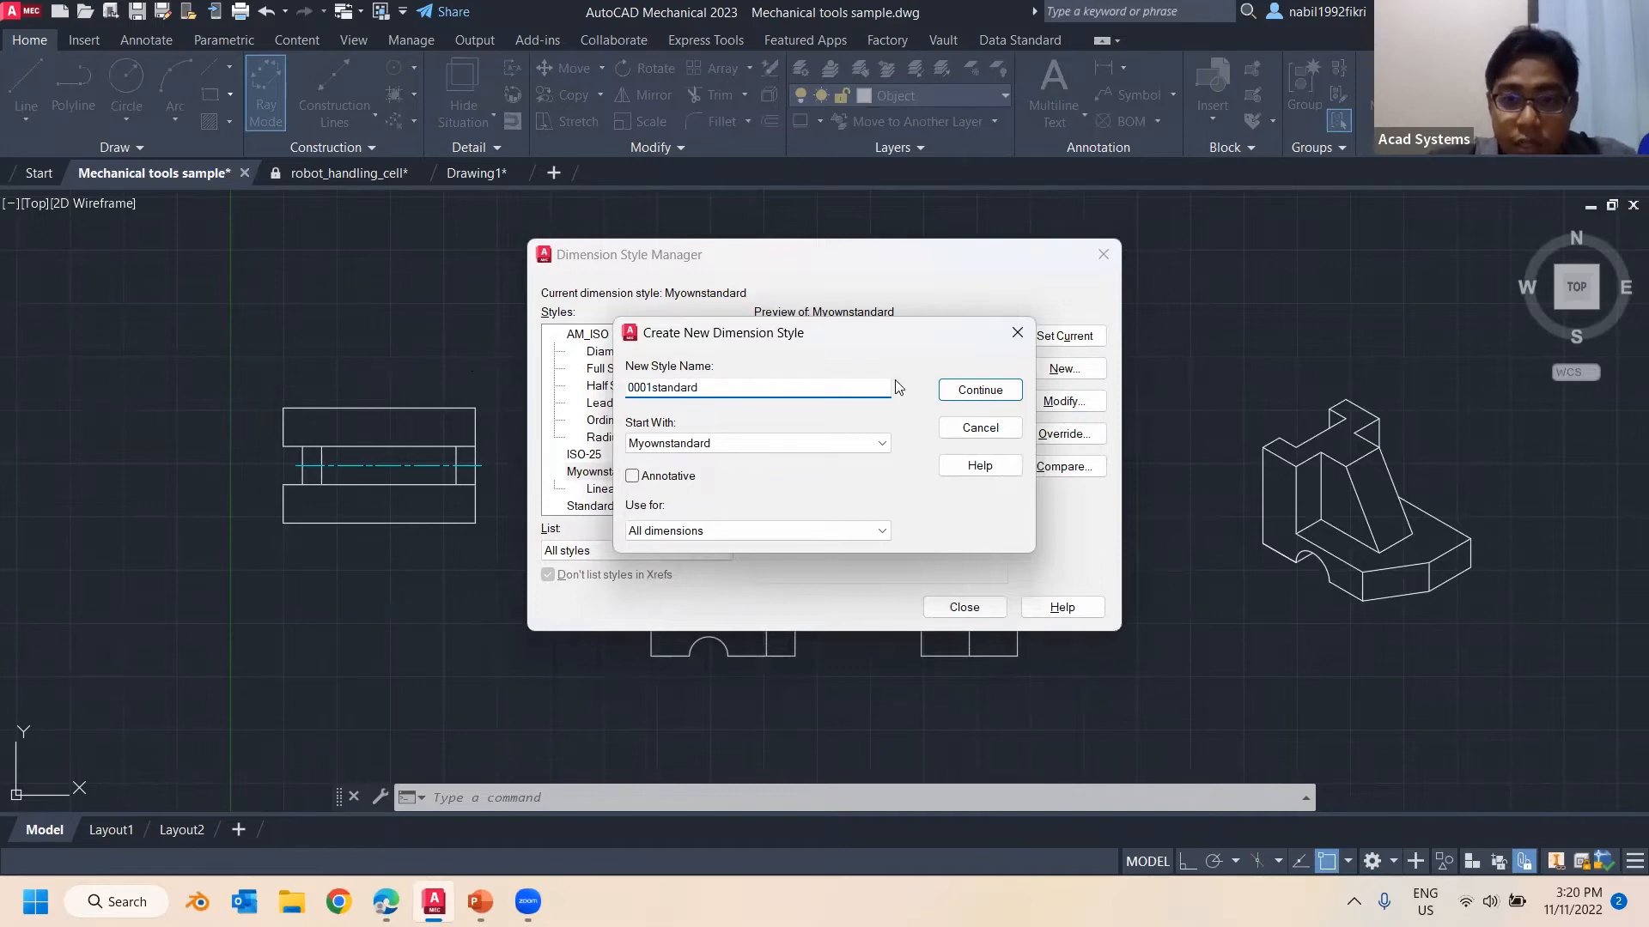
pyautogui.click(980, 390)
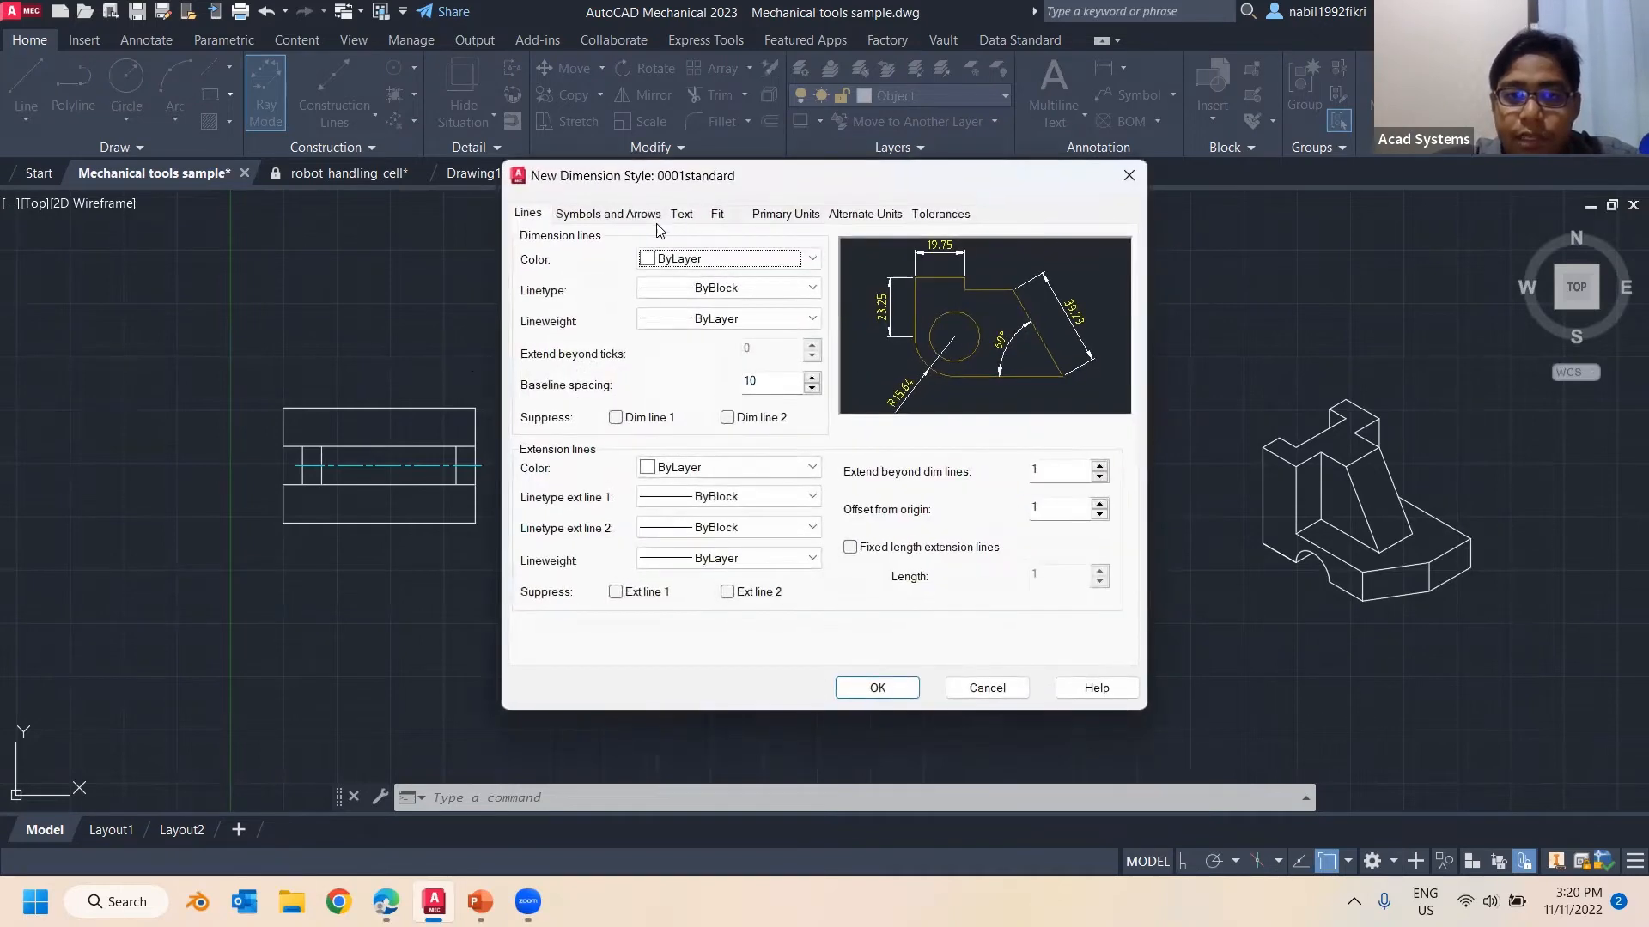
pyautogui.click(1129, 175)
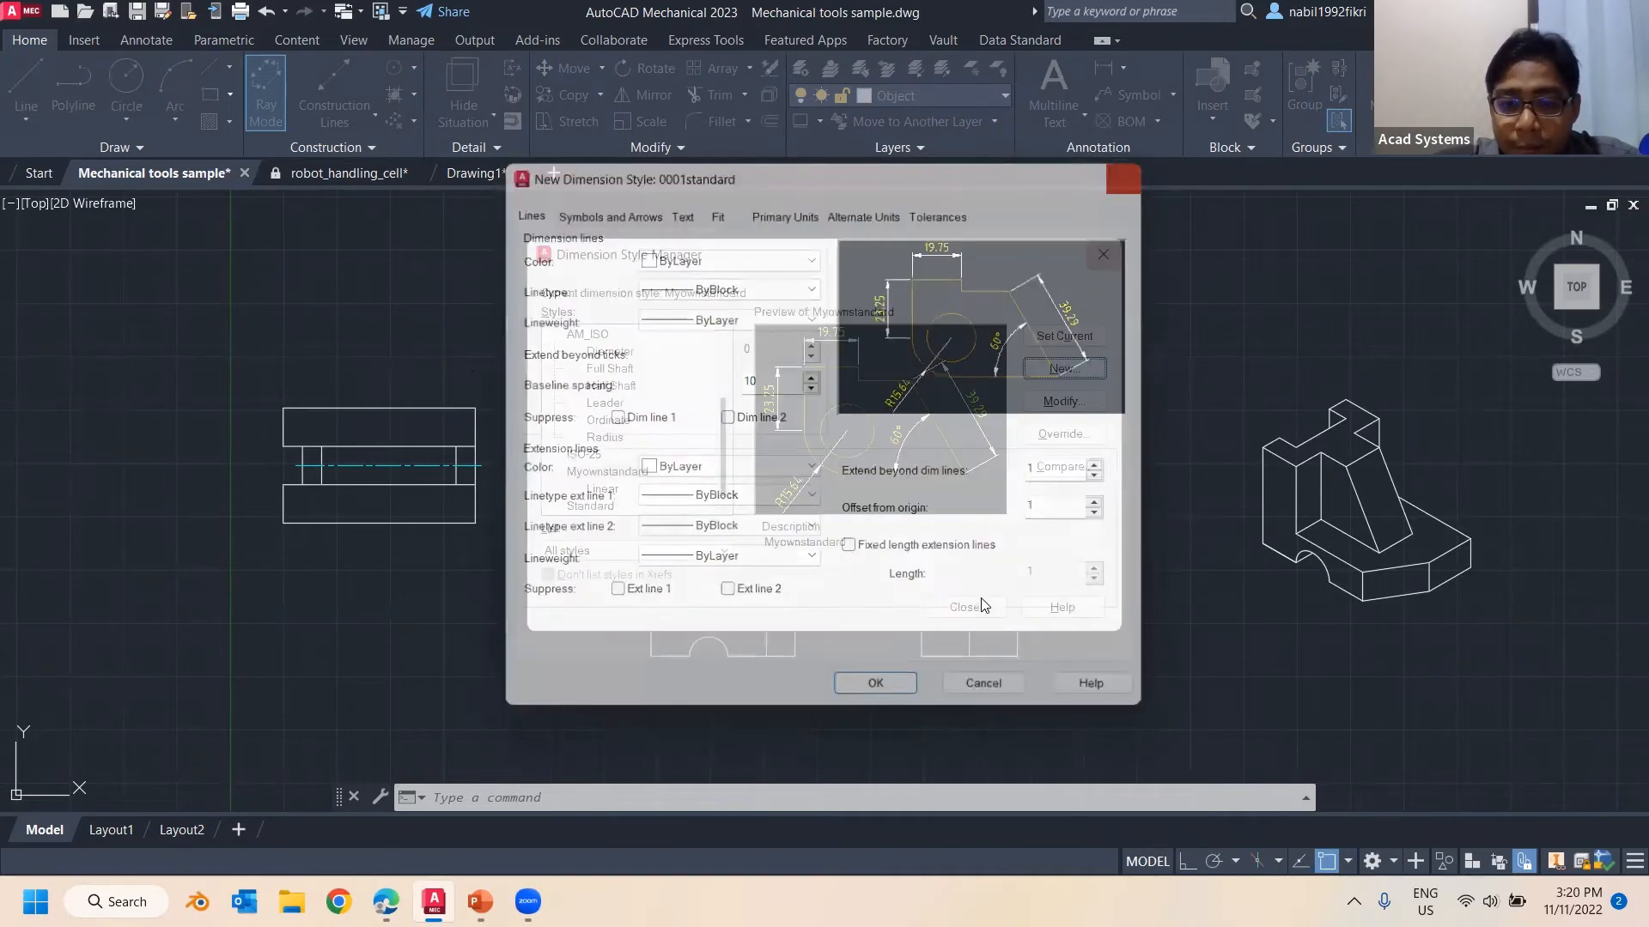
pyautogui.click(965, 600)
pyautogui.press('Escape')
pyautogui.press('Escape')
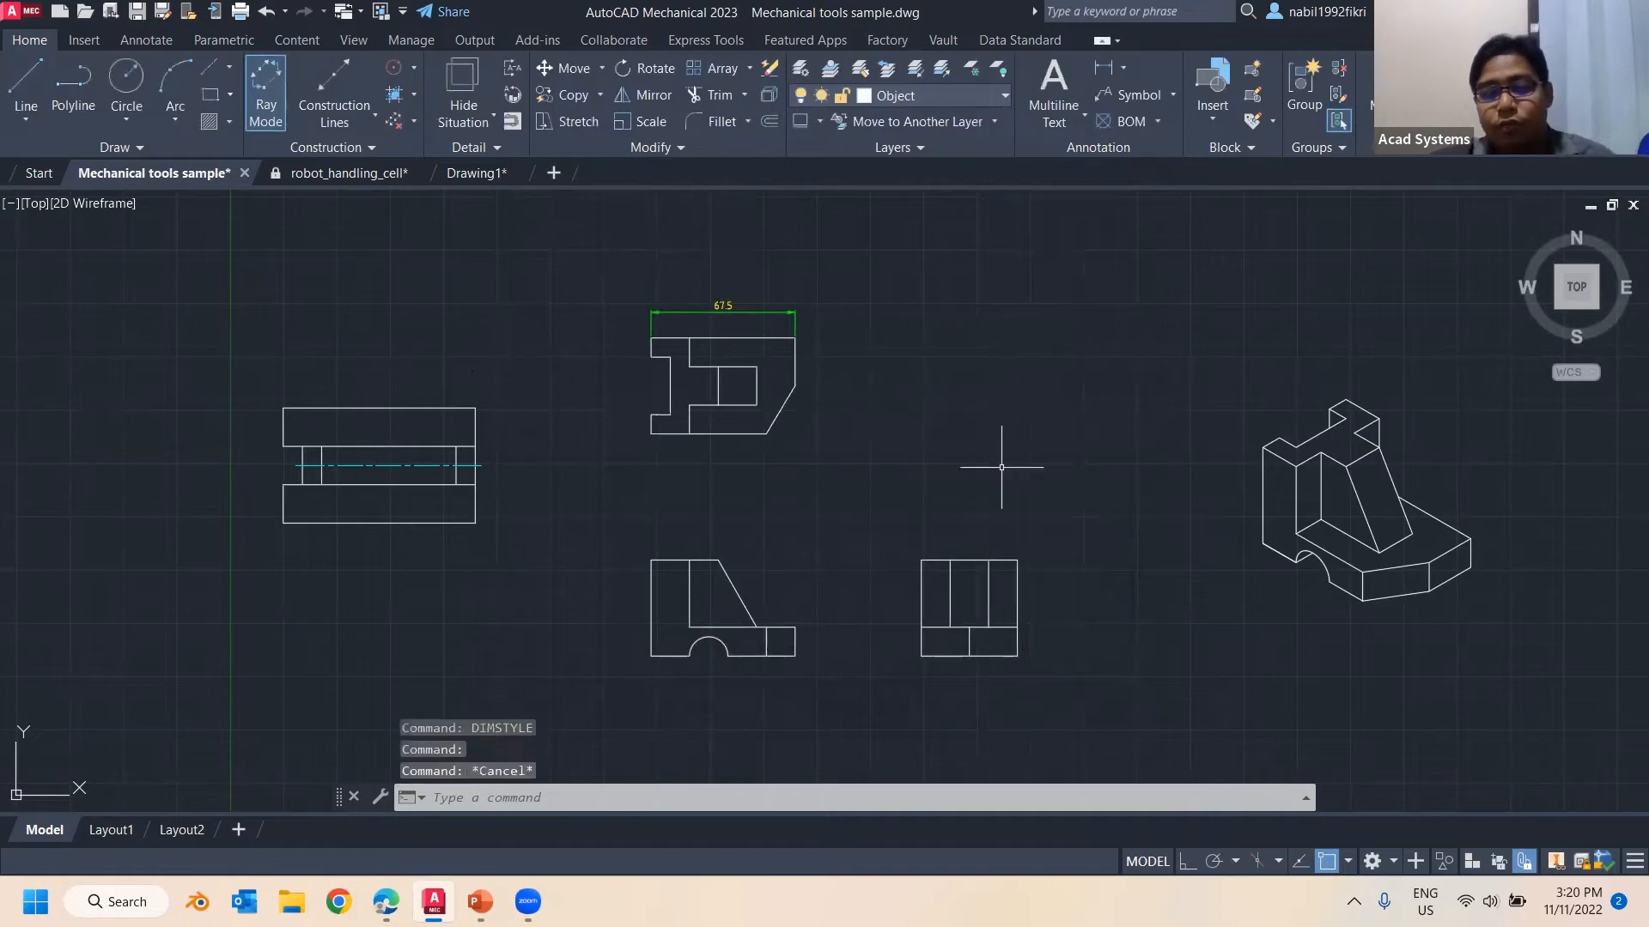
# Reopen the ISO standard's Dimension settings from Options, check which base dimension styles are offered, and close the dialogs
pyautogui.rightClick(1006, 443)
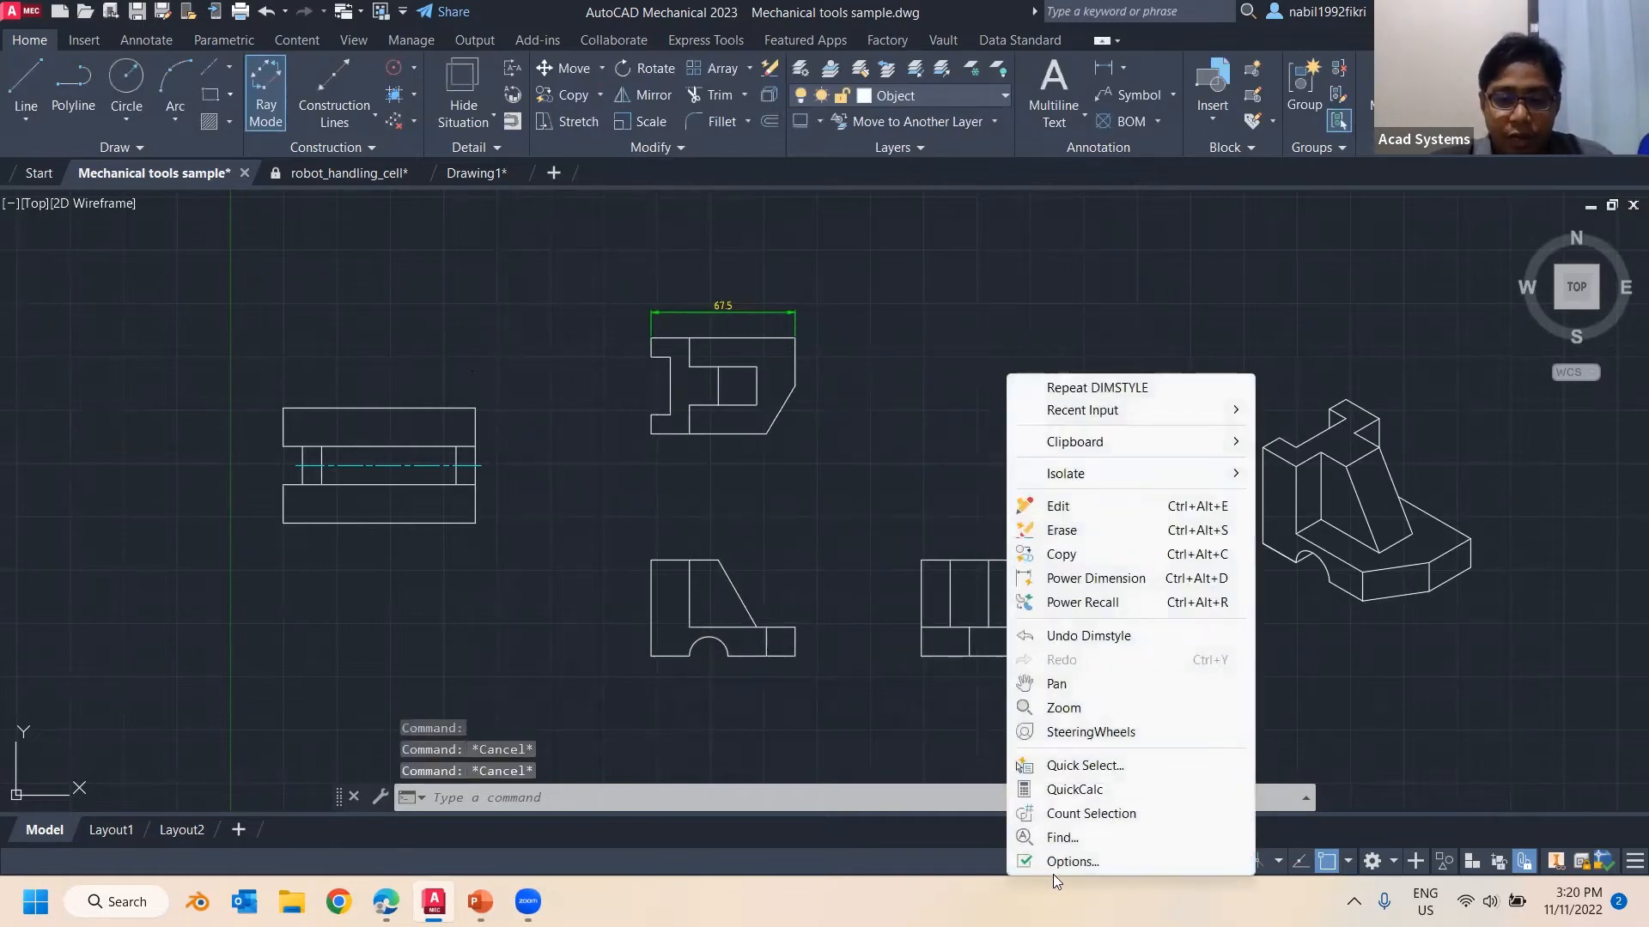
pyautogui.press('Escape')
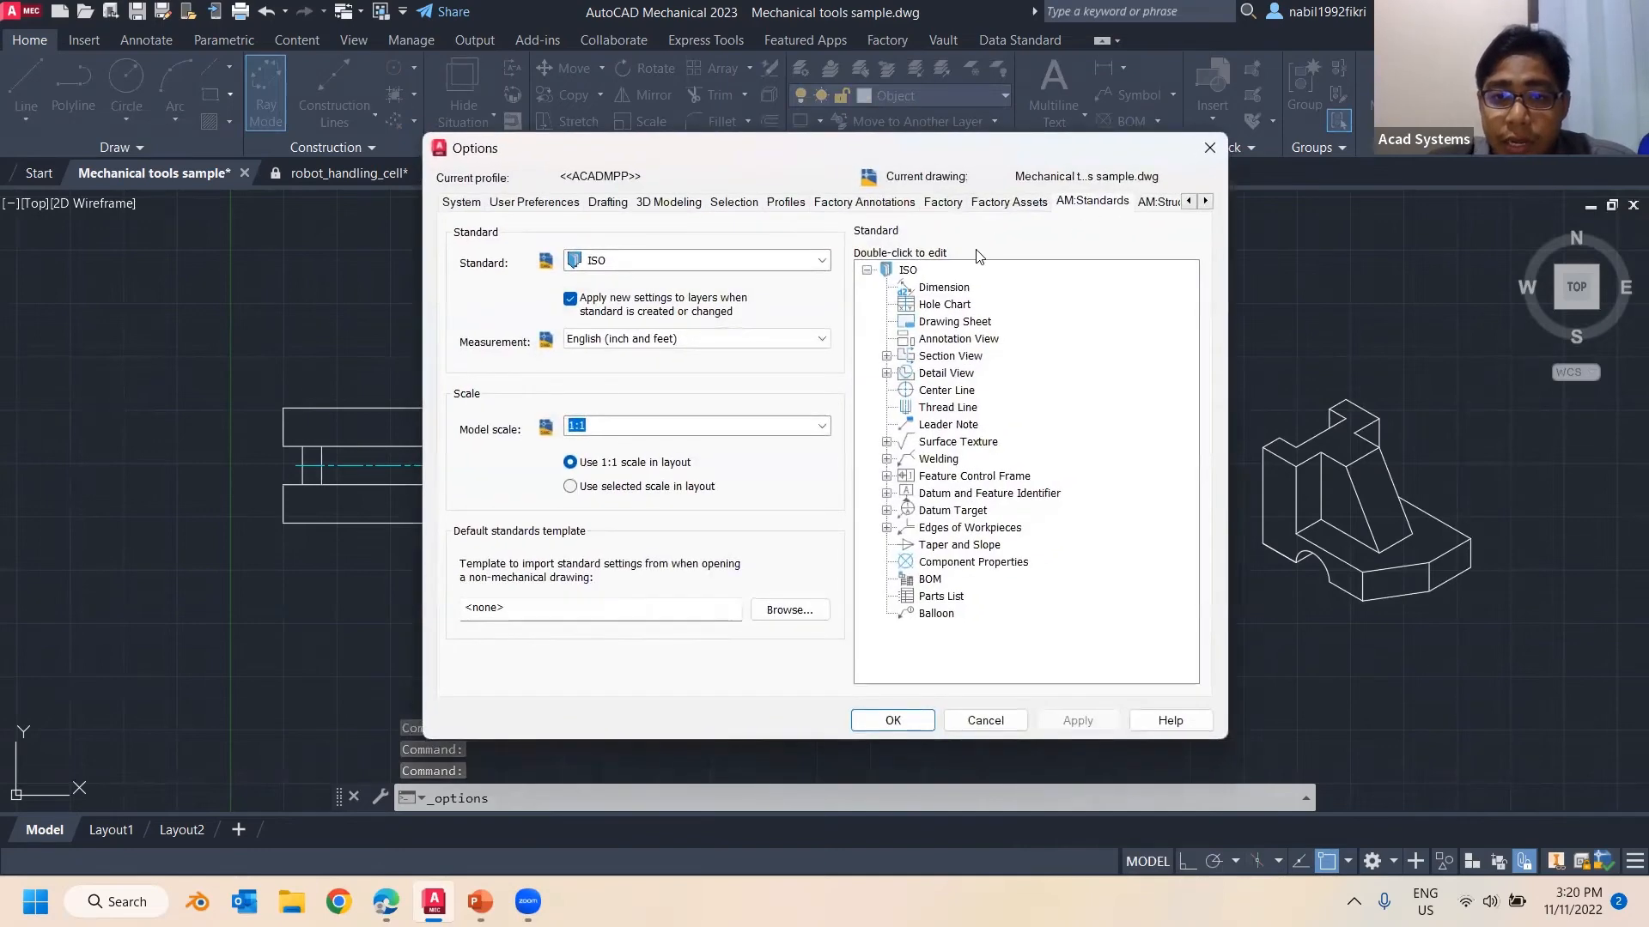
pyautogui.rightClick(943, 292)
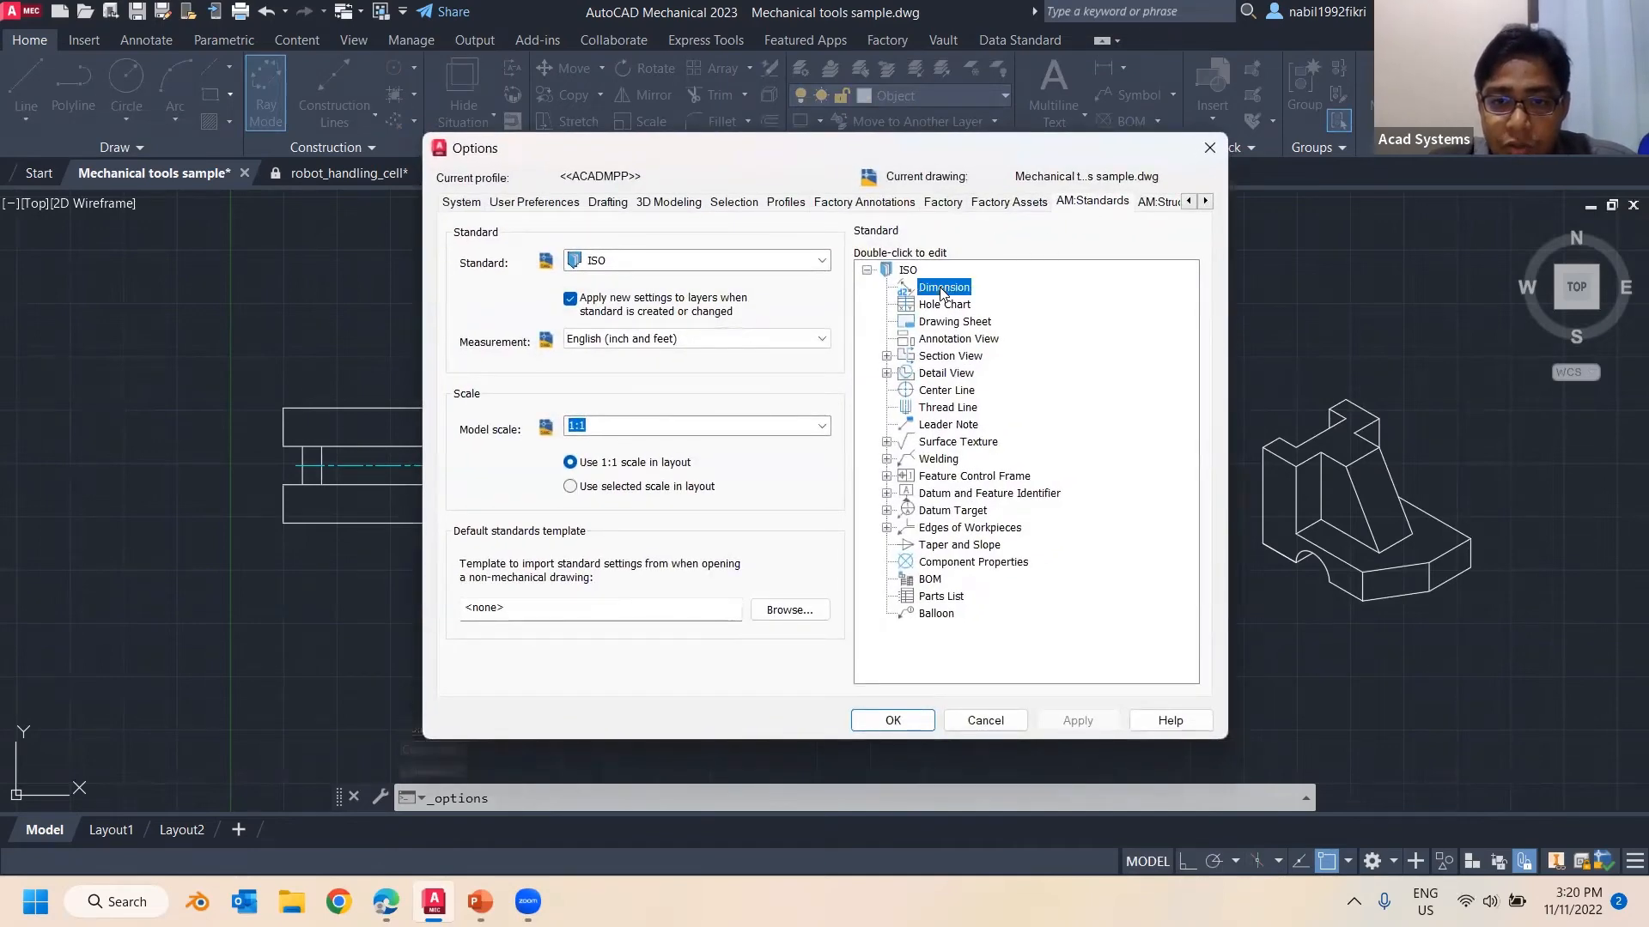
pyautogui.click(976, 335)
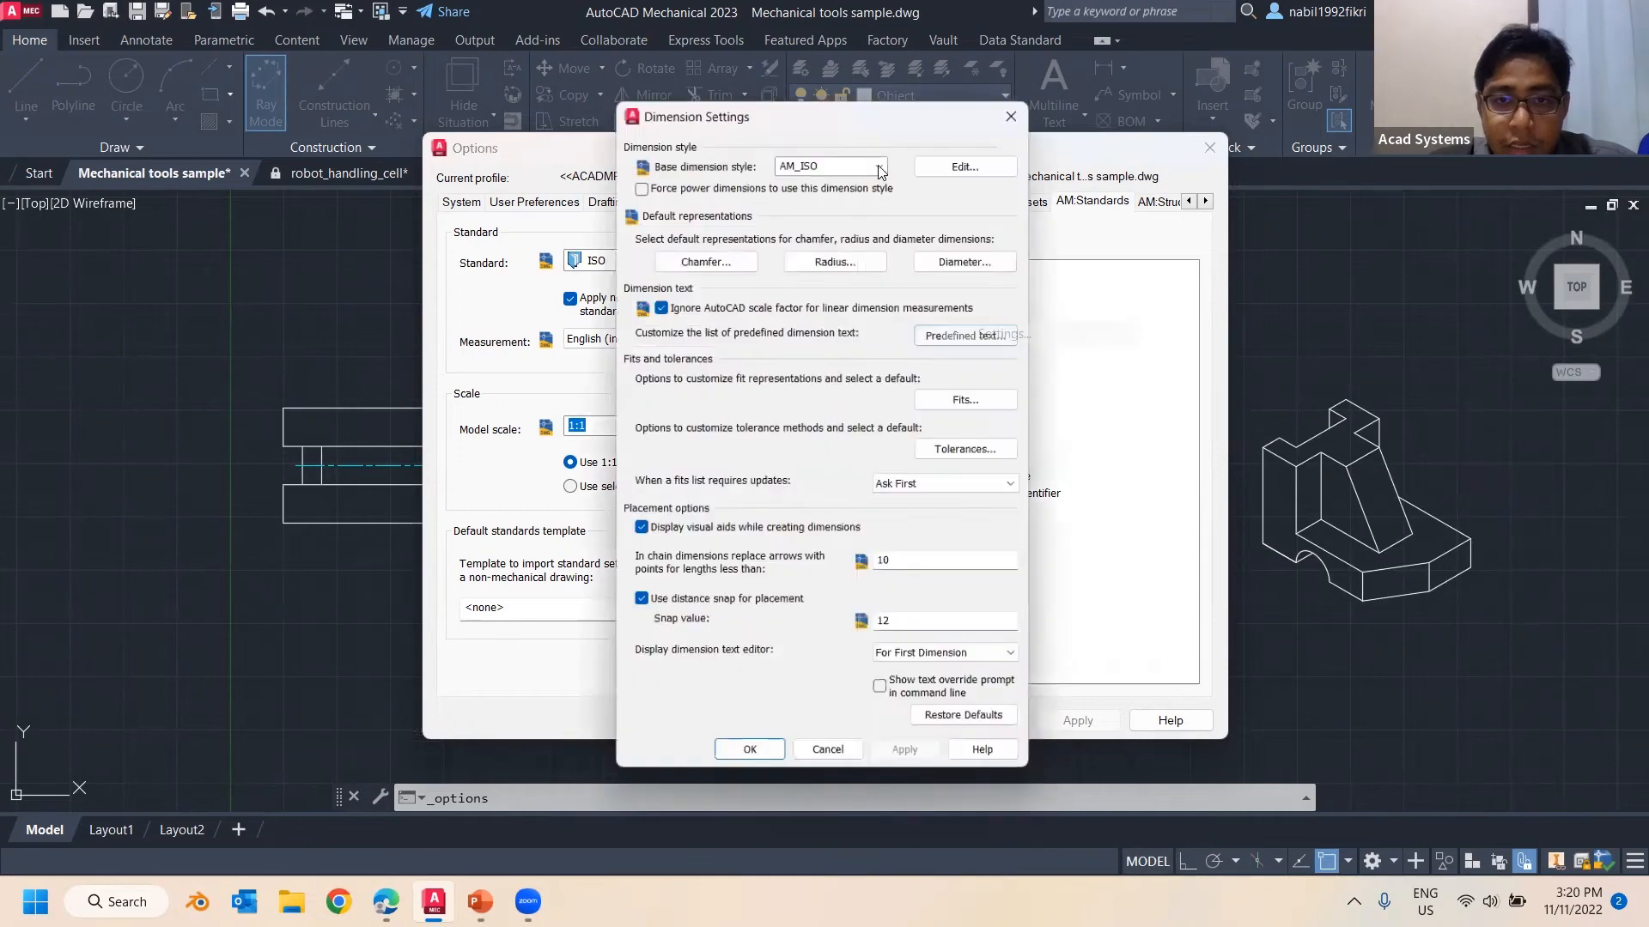
pyautogui.click(884, 155)
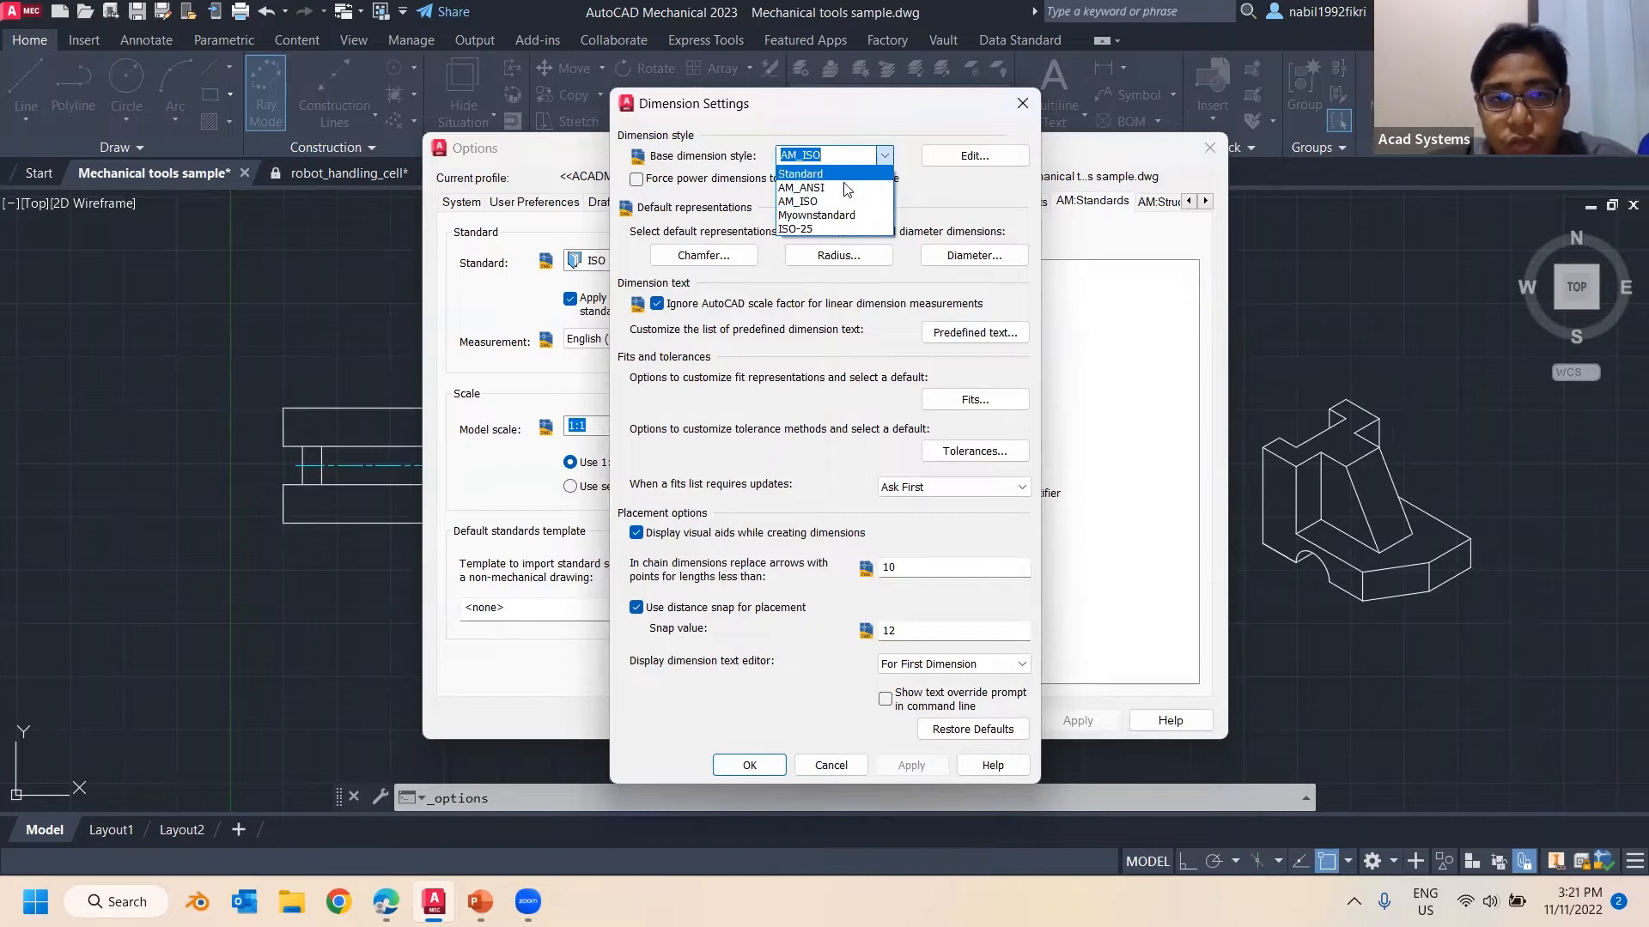
pyautogui.click(1022, 103)
pyautogui.click(1022, 103)
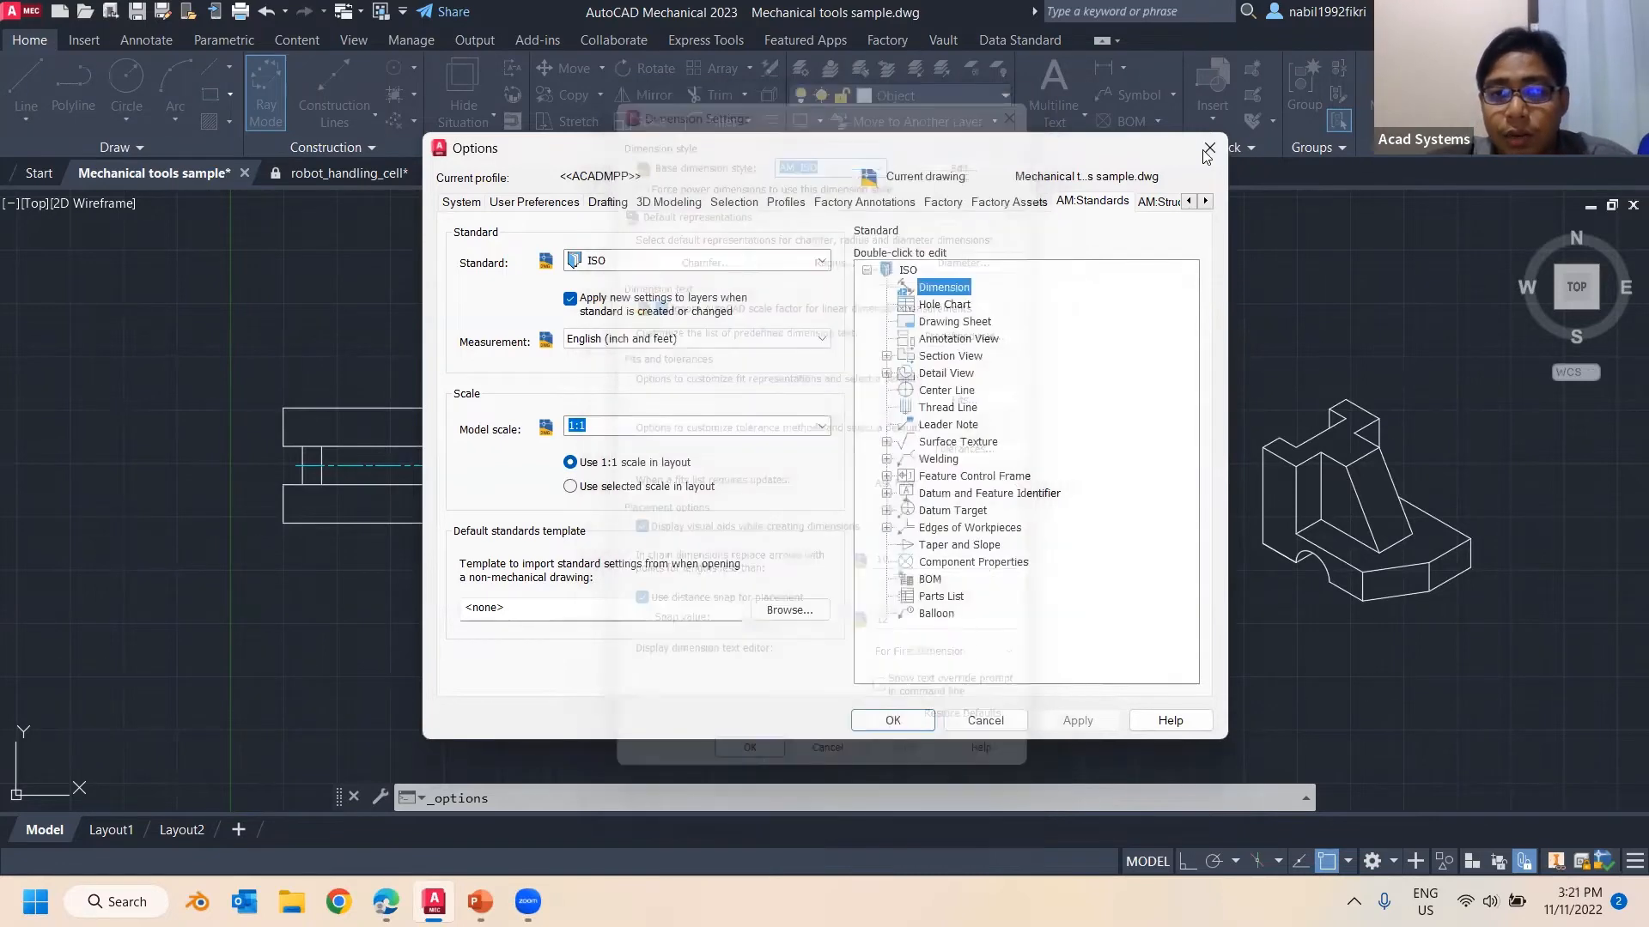
pyautogui.click(1208, 150)
pyautogui.rightClick(937, 299)
pyautogui.press('Escape')
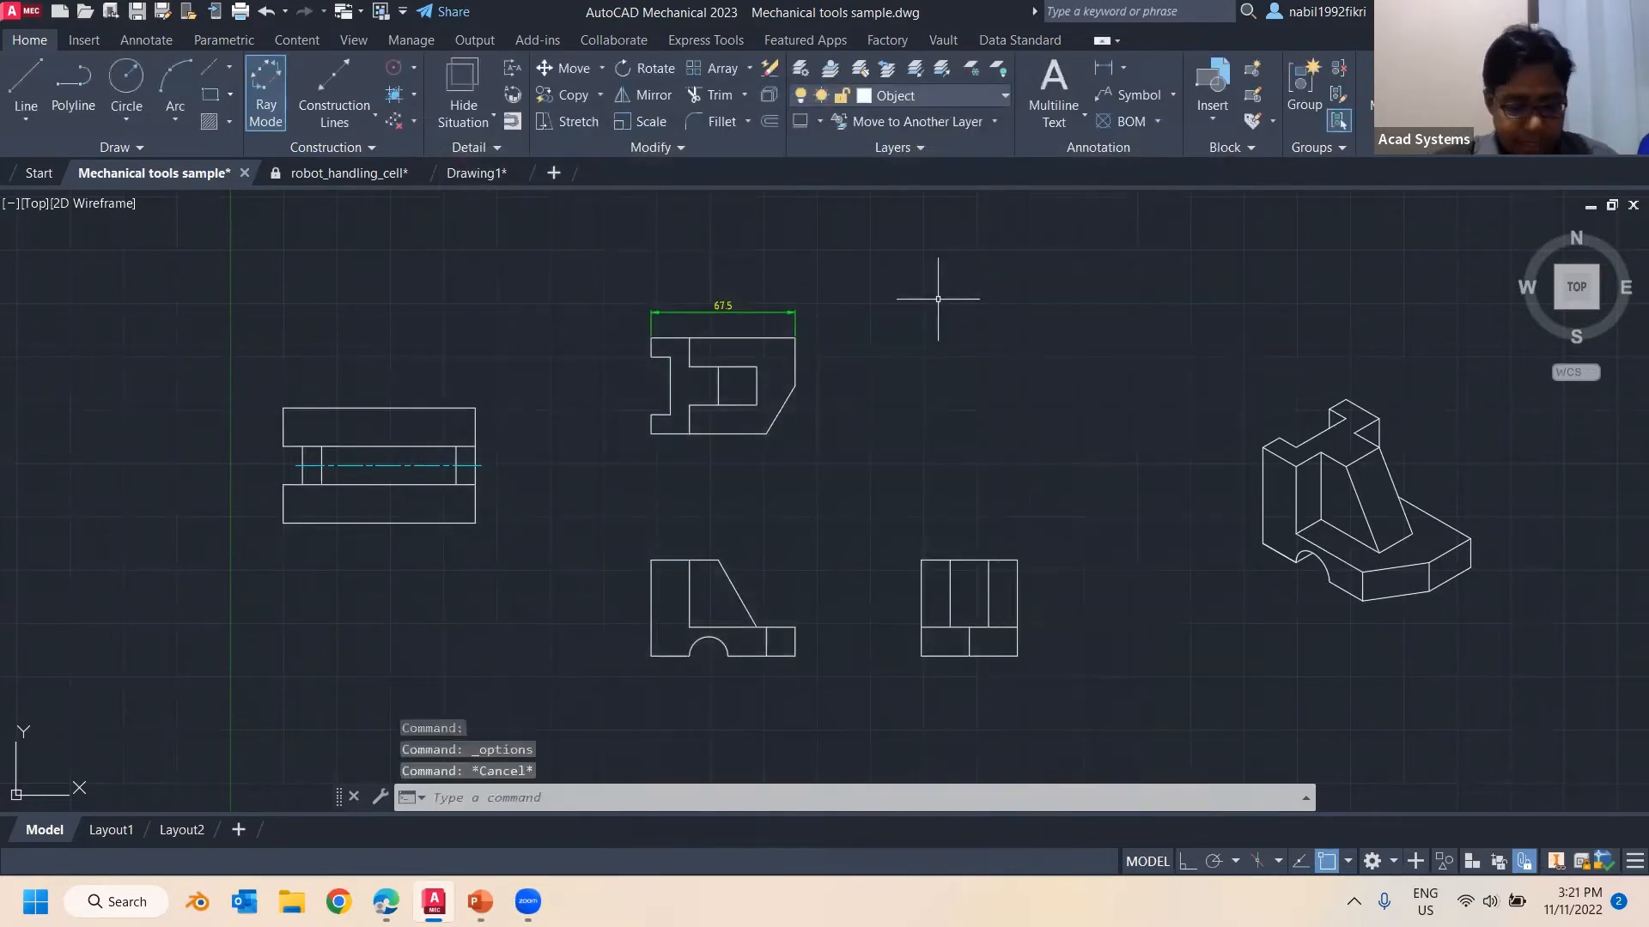
# Bring the Dimension Style Manager back up and check the listed styles around Myownstandard
pyautogui.write('dimsty')
pyautogui.press('Return')
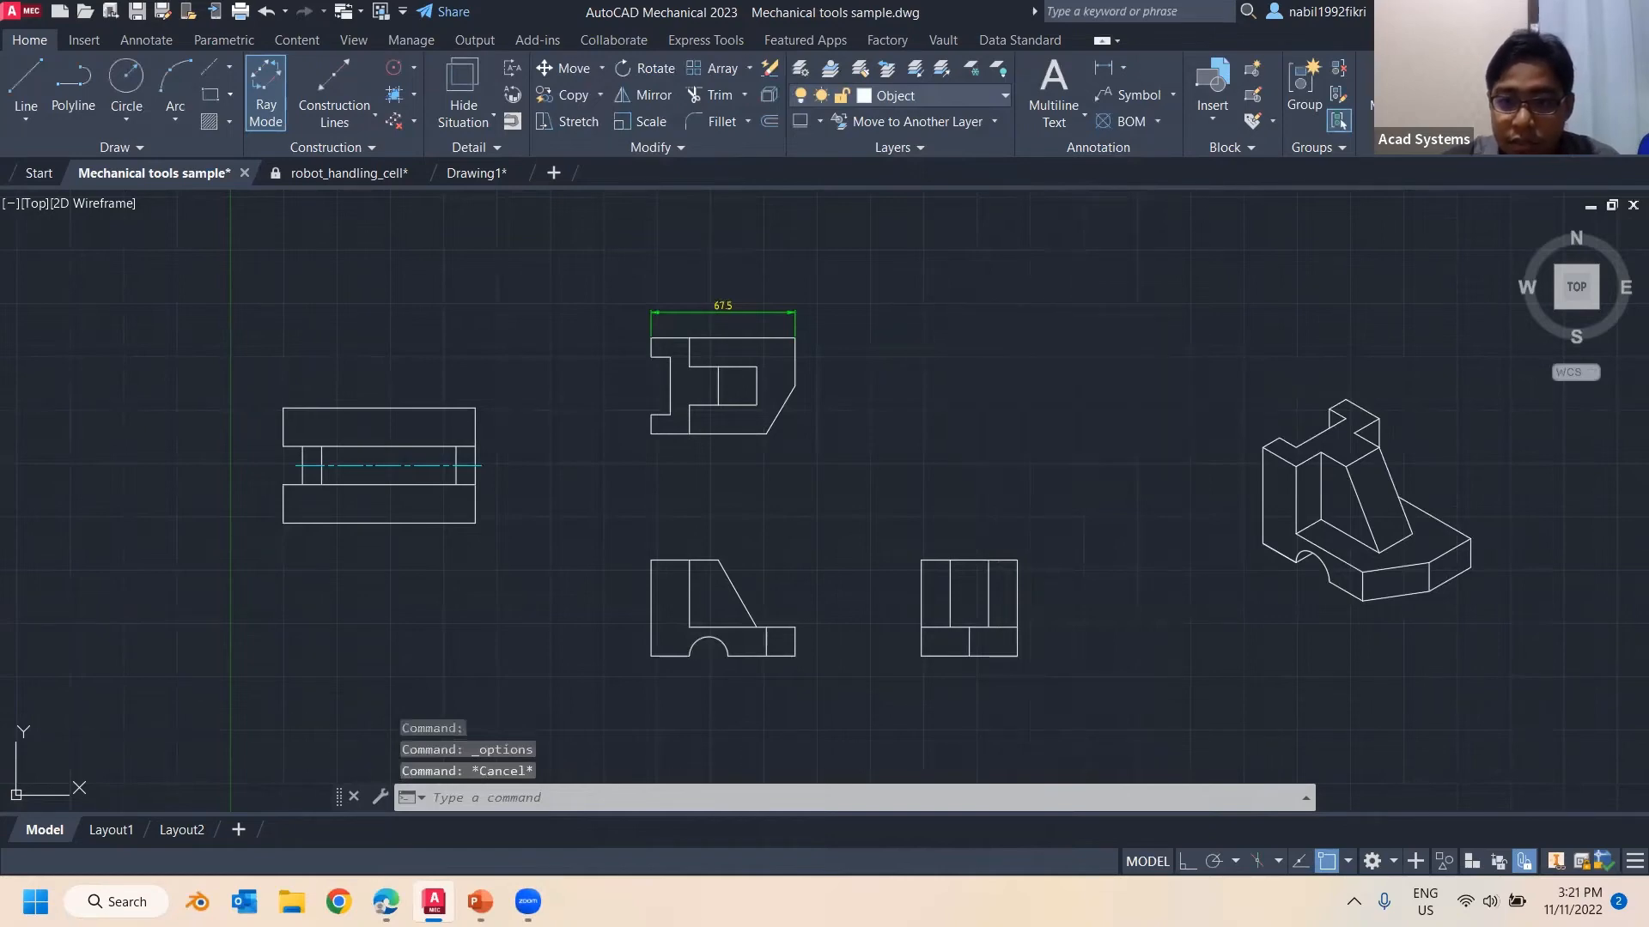
pyautogui.scroll(-1, 721, 496)
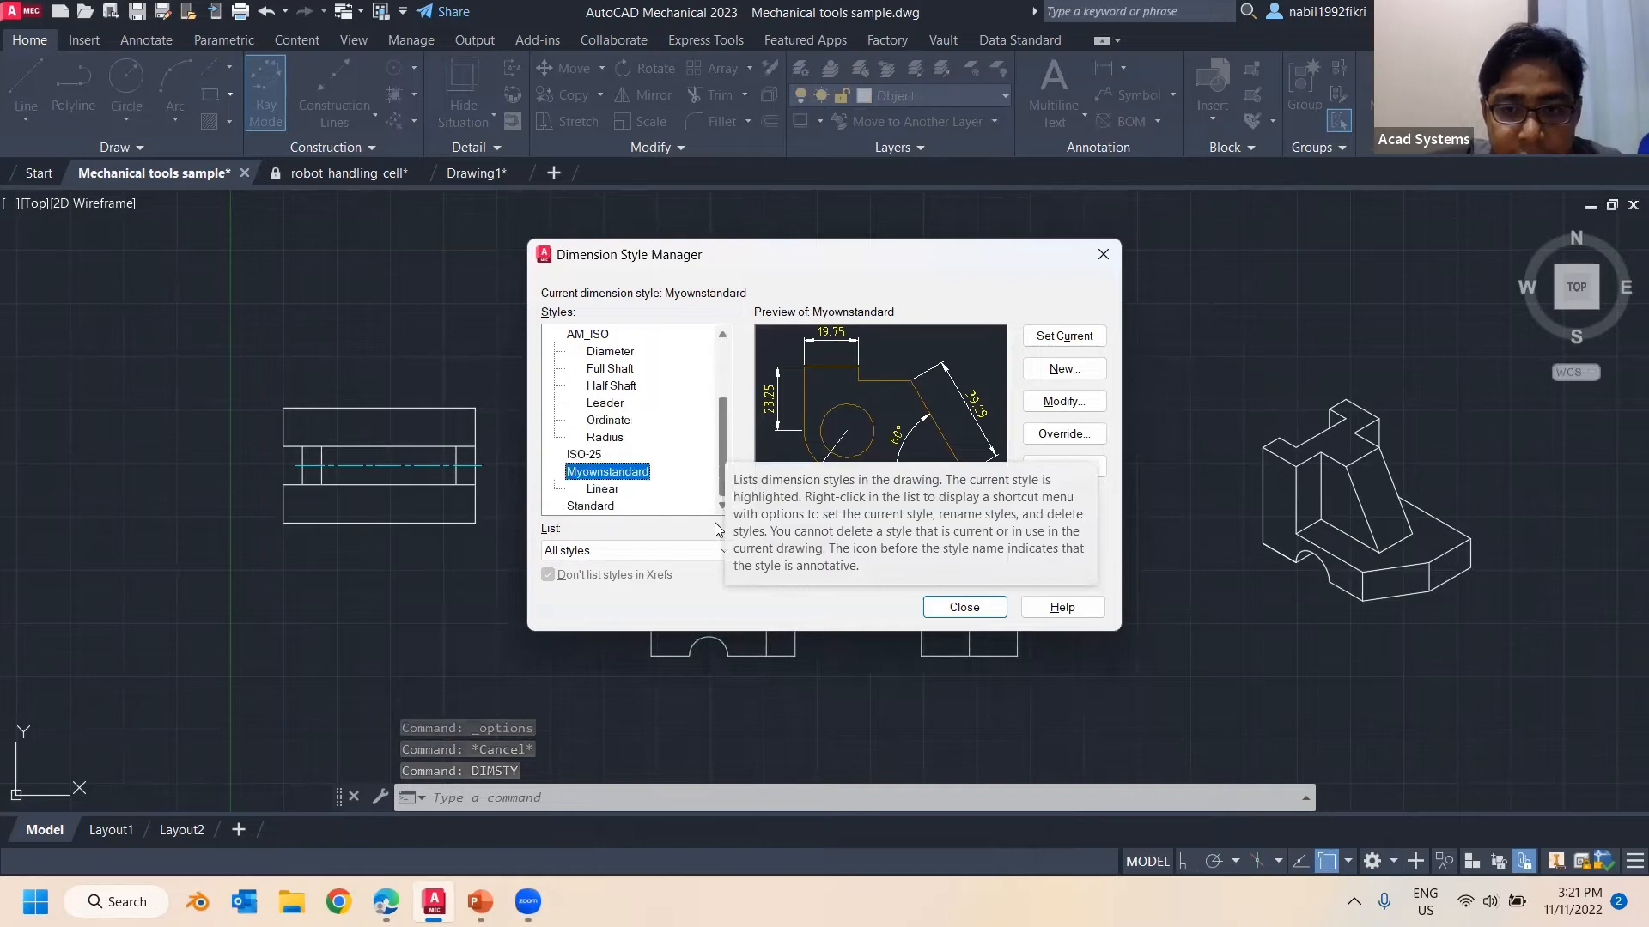
# Create a dimension style named 0011 based on Myownstandard for all dimensions, and close the Dimension Style Manager
pyautogui.click(1061, 369)
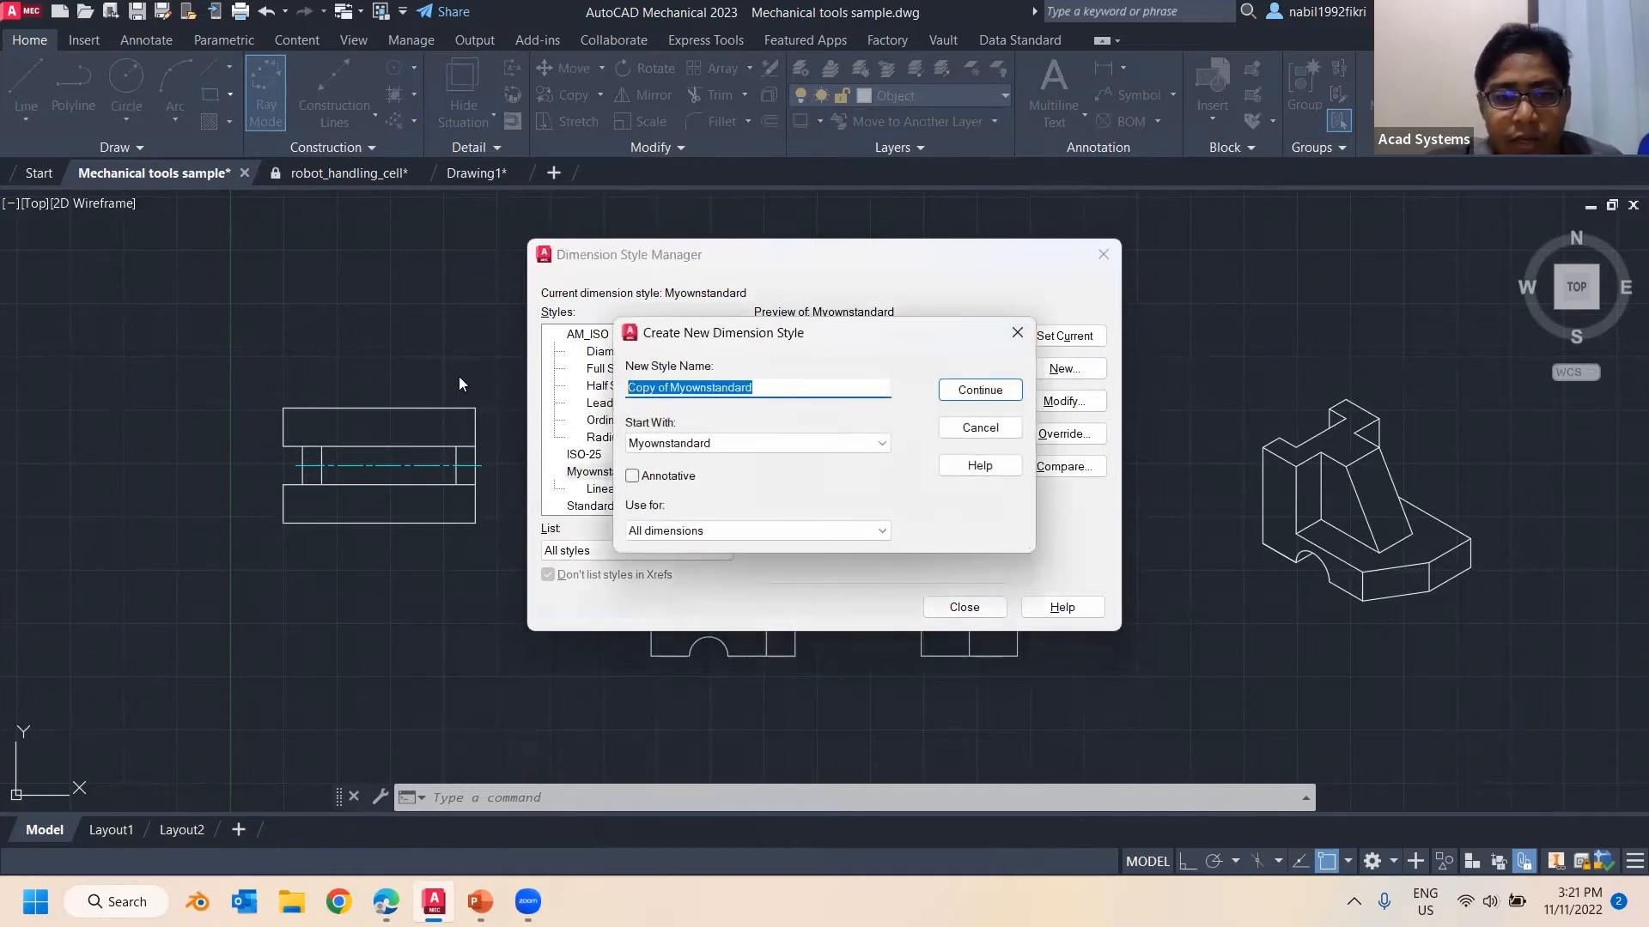
pyautogui.write('00')
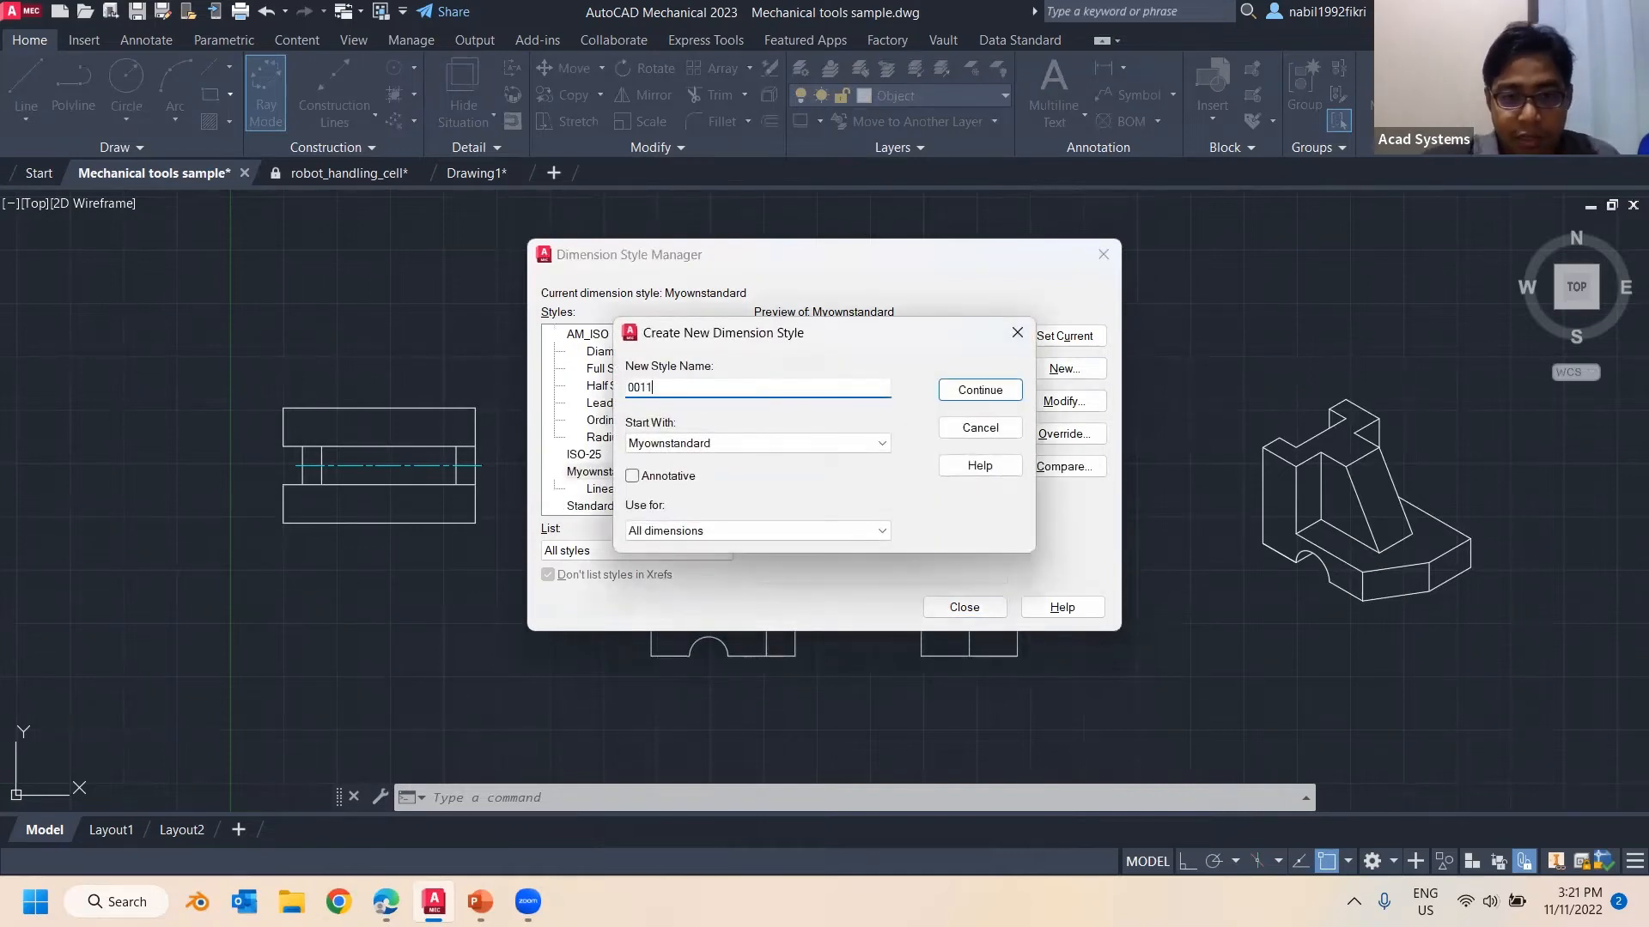
pyautogui.write('11')
pyautogui.click(976, 397)
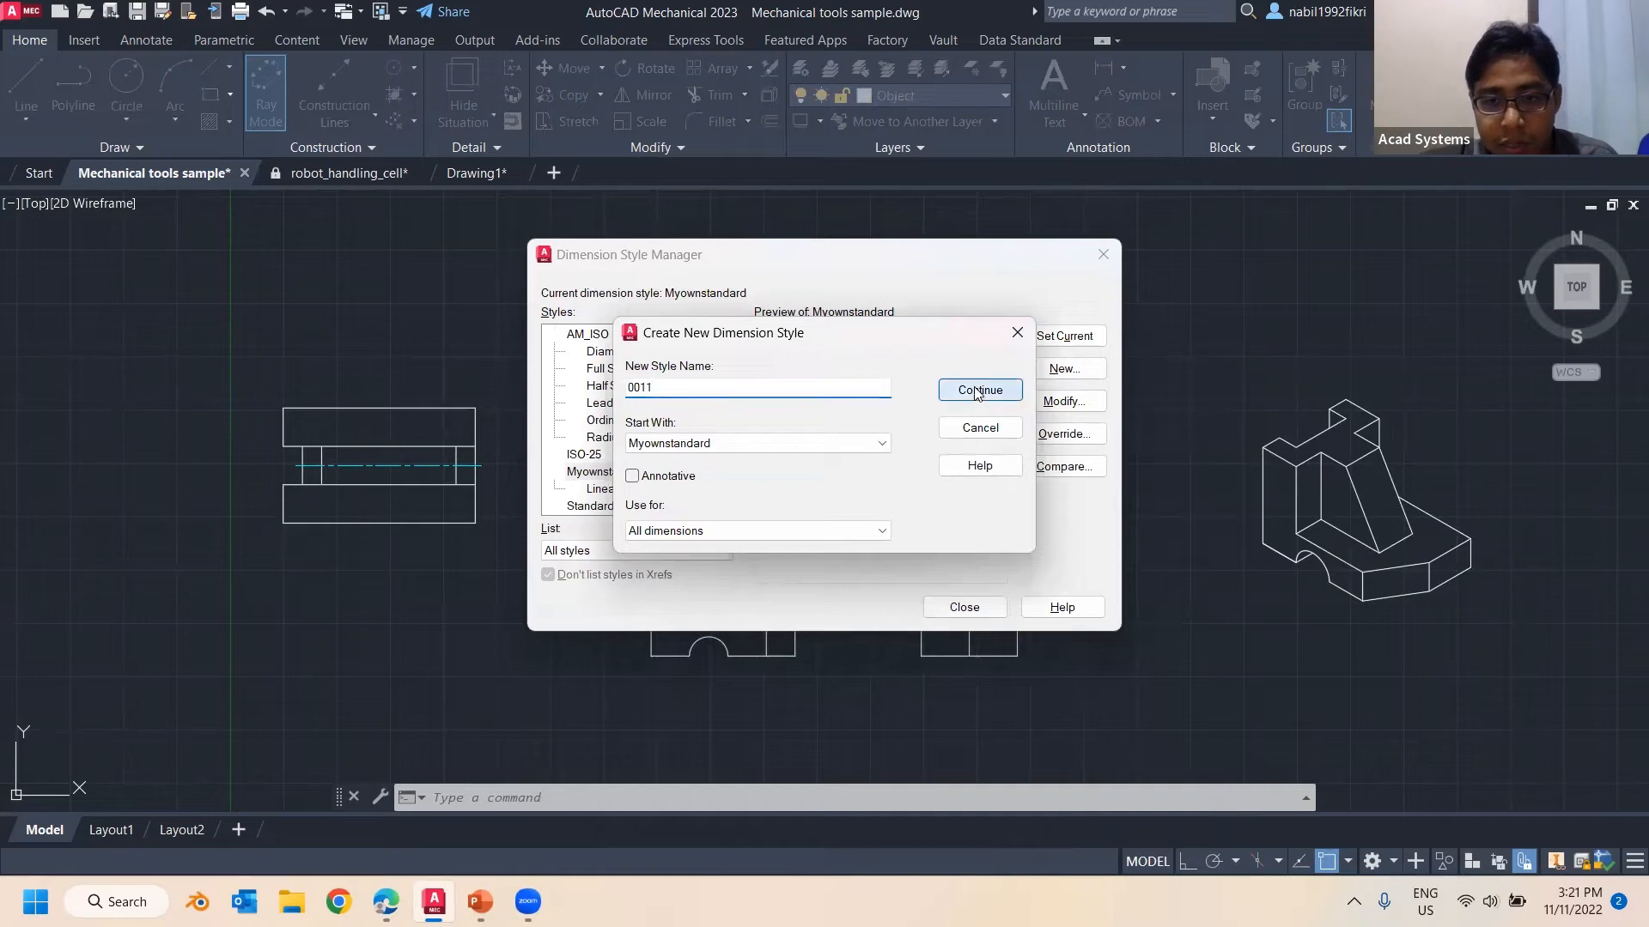
pyautogui.click(887, 583)
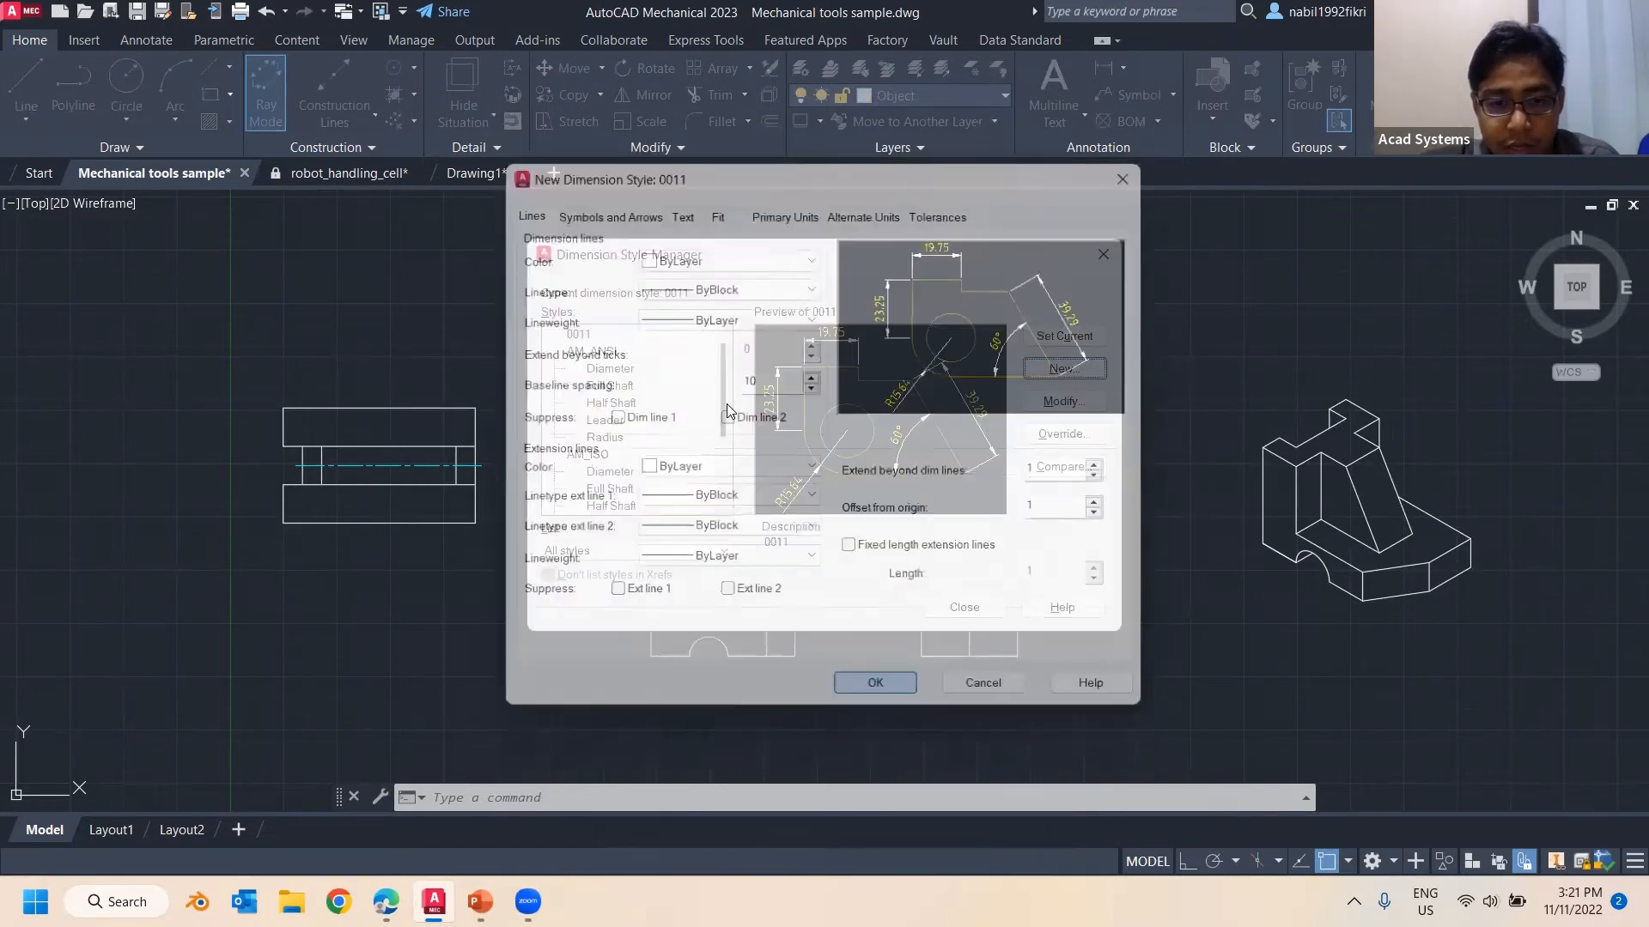
pyautogui.moveTo(722, 423); pyautogui.dragTo(723, 352)
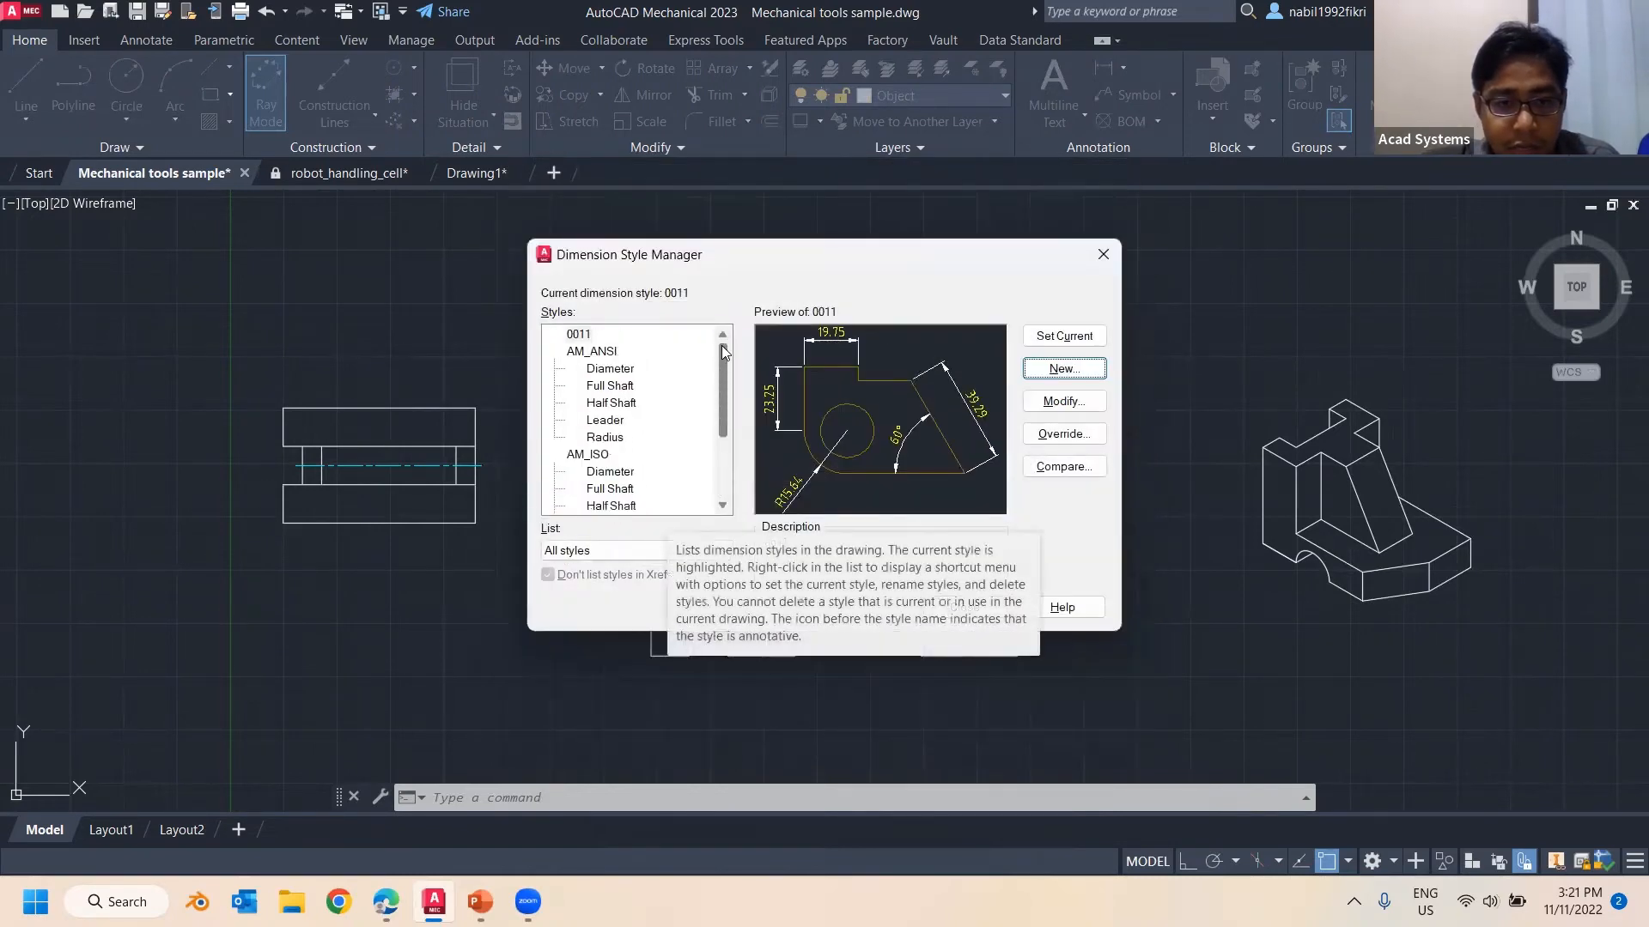
pyautogui.click(587, 340)
pyautogui.click(963, 607)
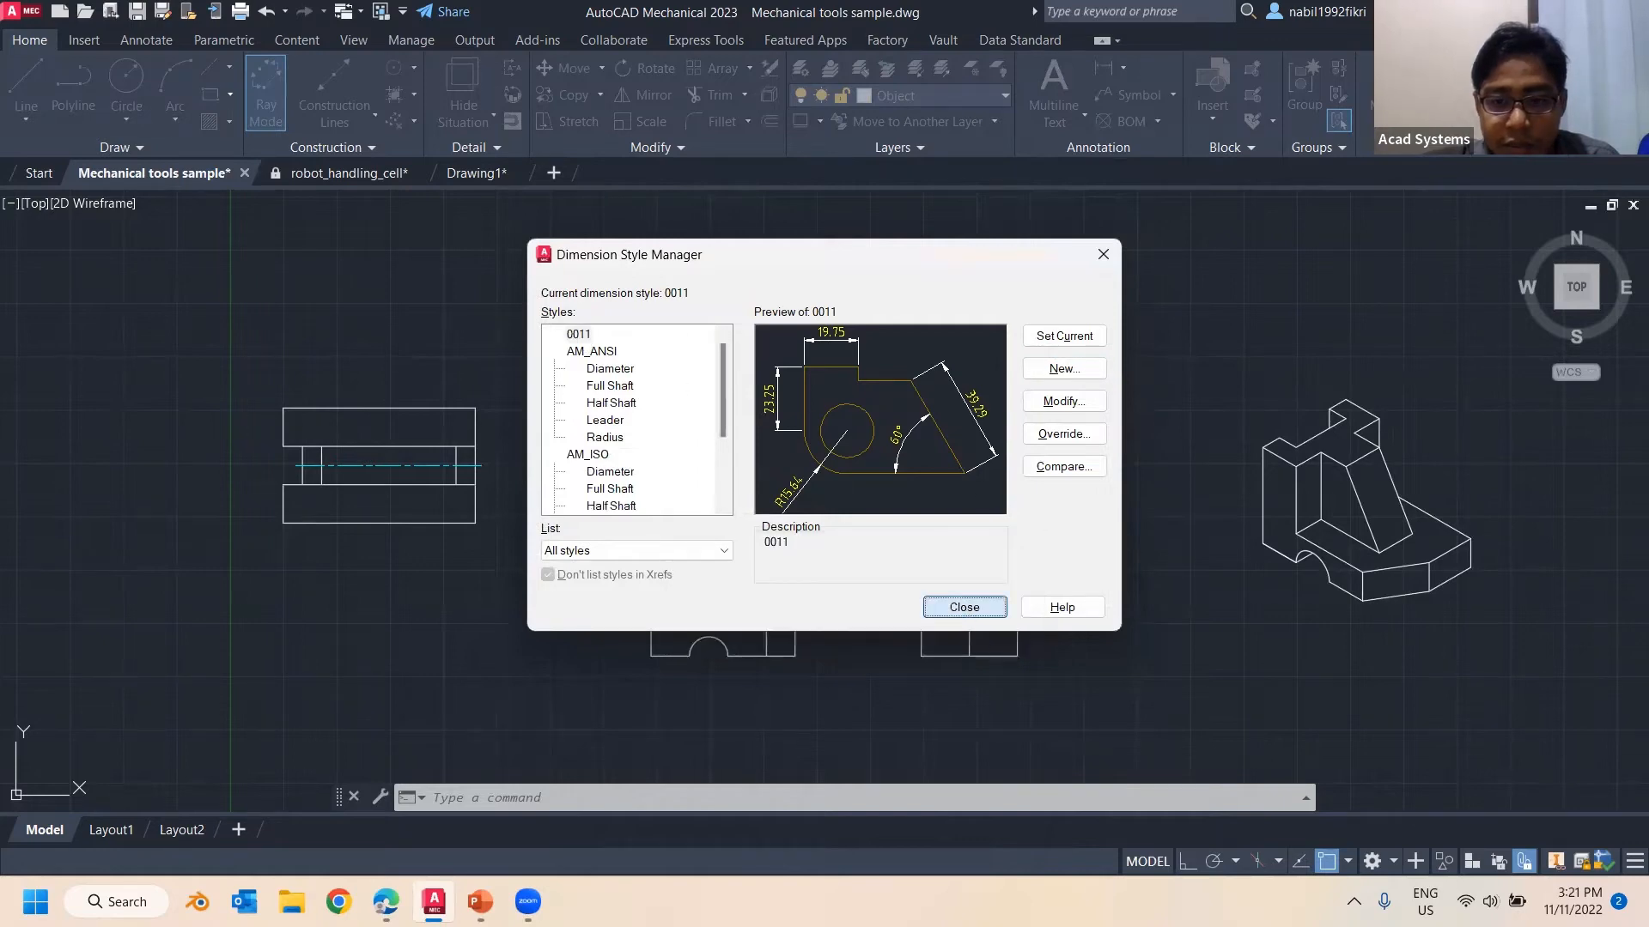
# Open the ISO standard's Dimension settings from Options and look for 0011 among the base dimension styles
pyautogui.rightClick(1001, 371)
pyautogui.press('Escape')
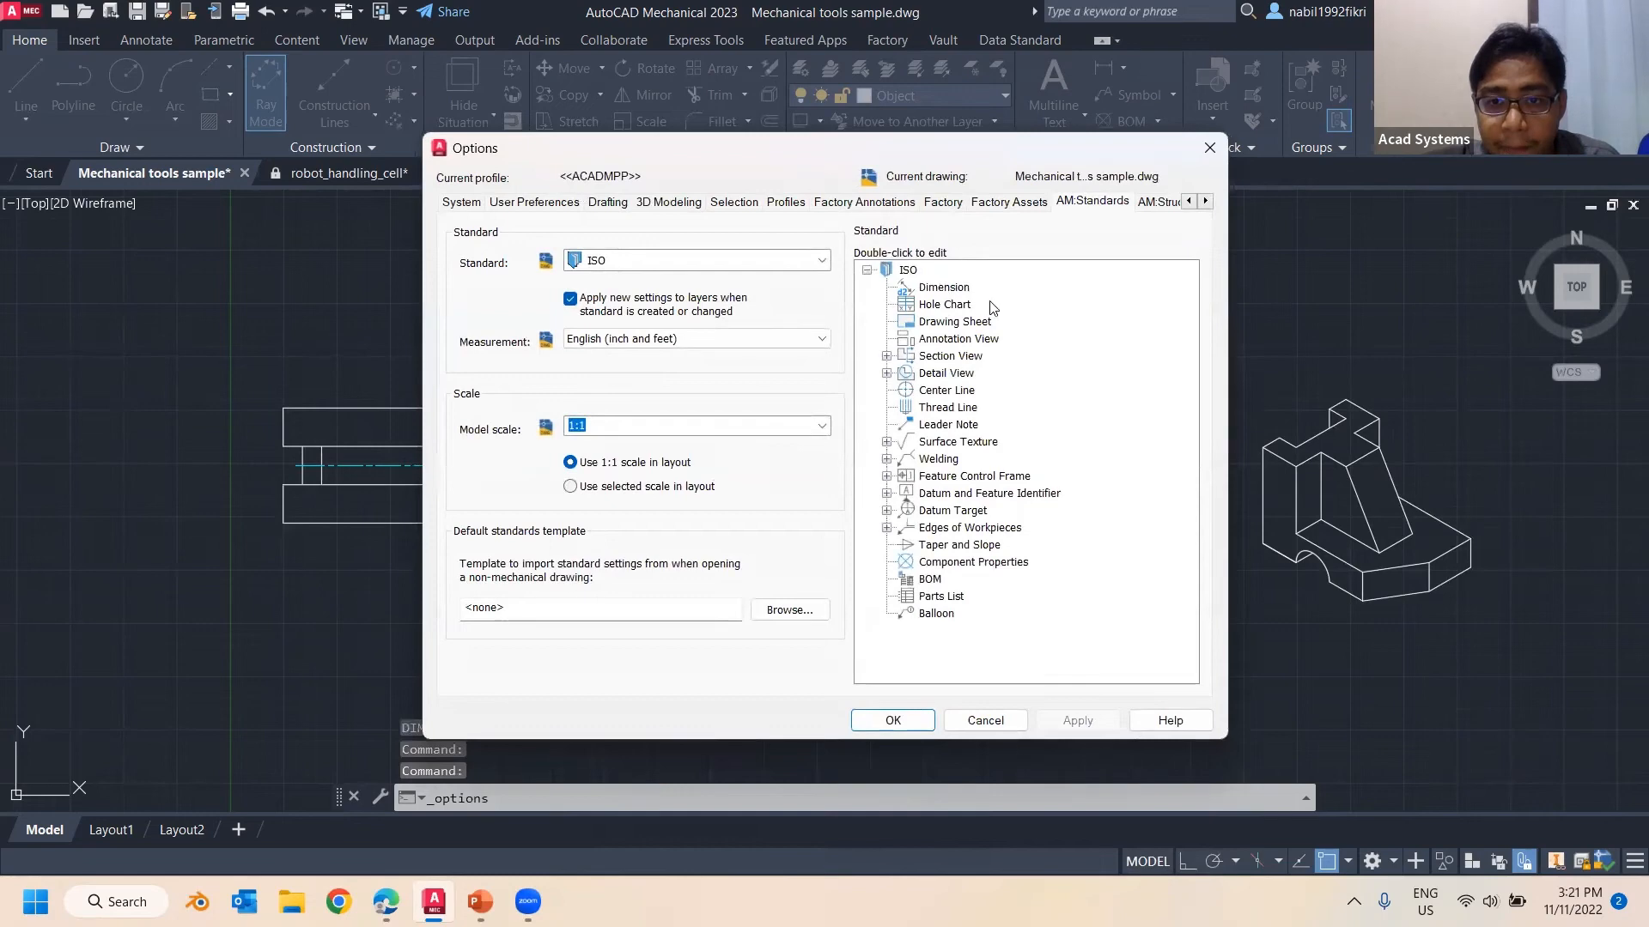
pyautogui.rightClick(940, 287)
pyautogui.click(970, 328)
pyautogui.click(885, 156)
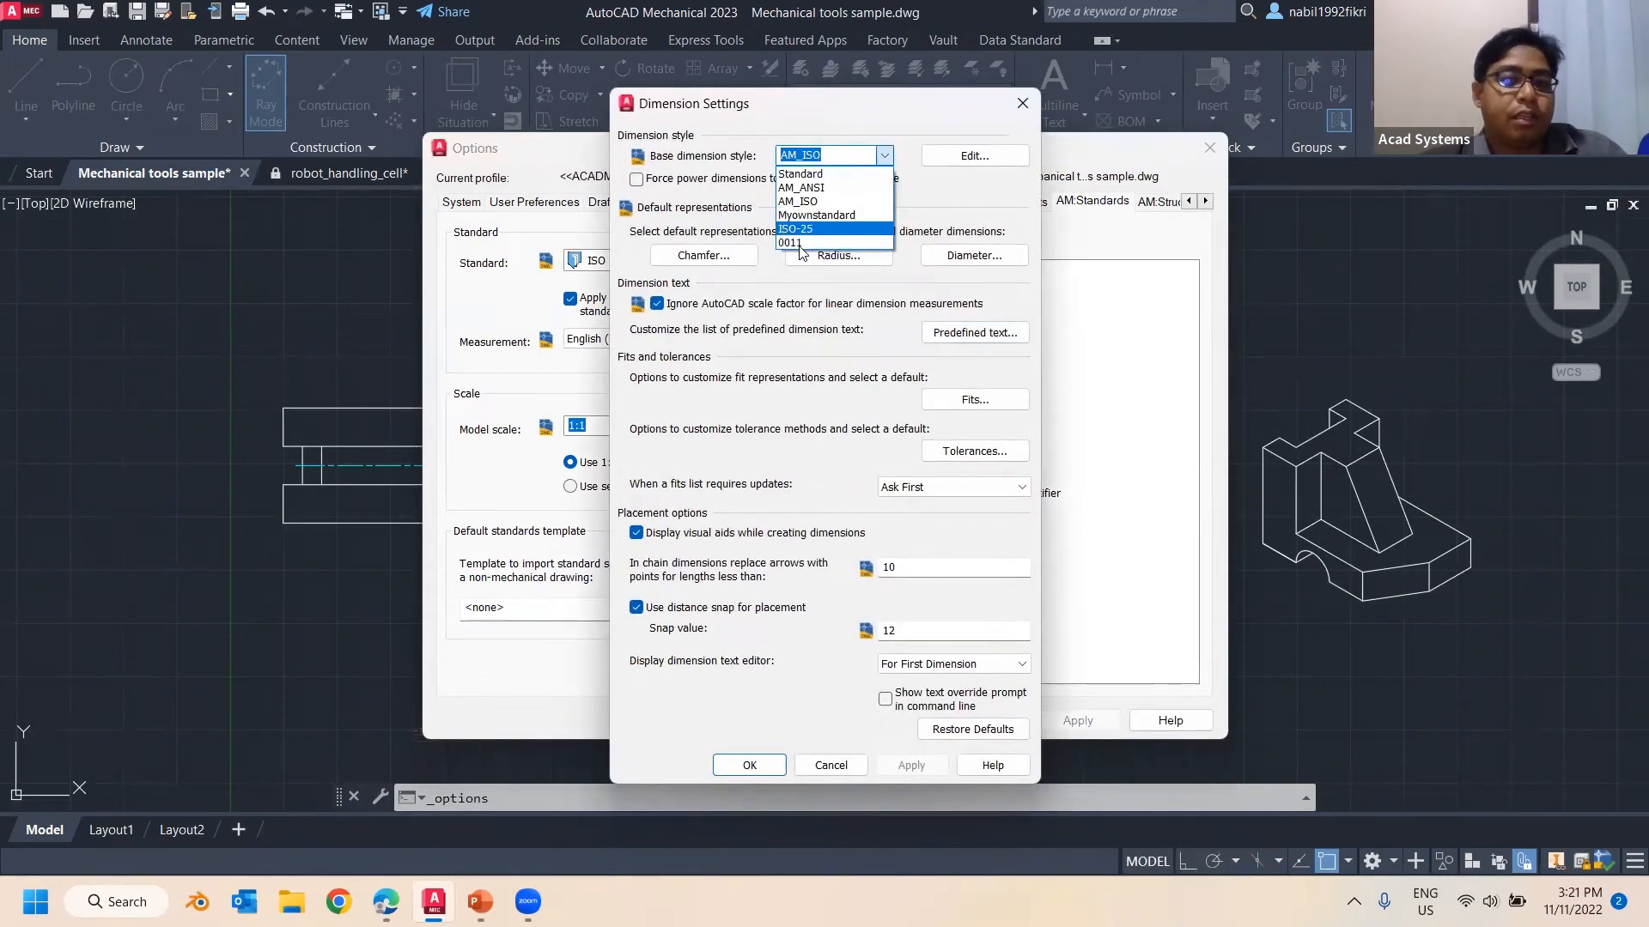
# Examine the AM_ISO base style's sub-styles and its Ordinate line settings, and leave the Dimension Settings without changes
pyautogui.click(987, 158)
pyautogui.click(985, 156)
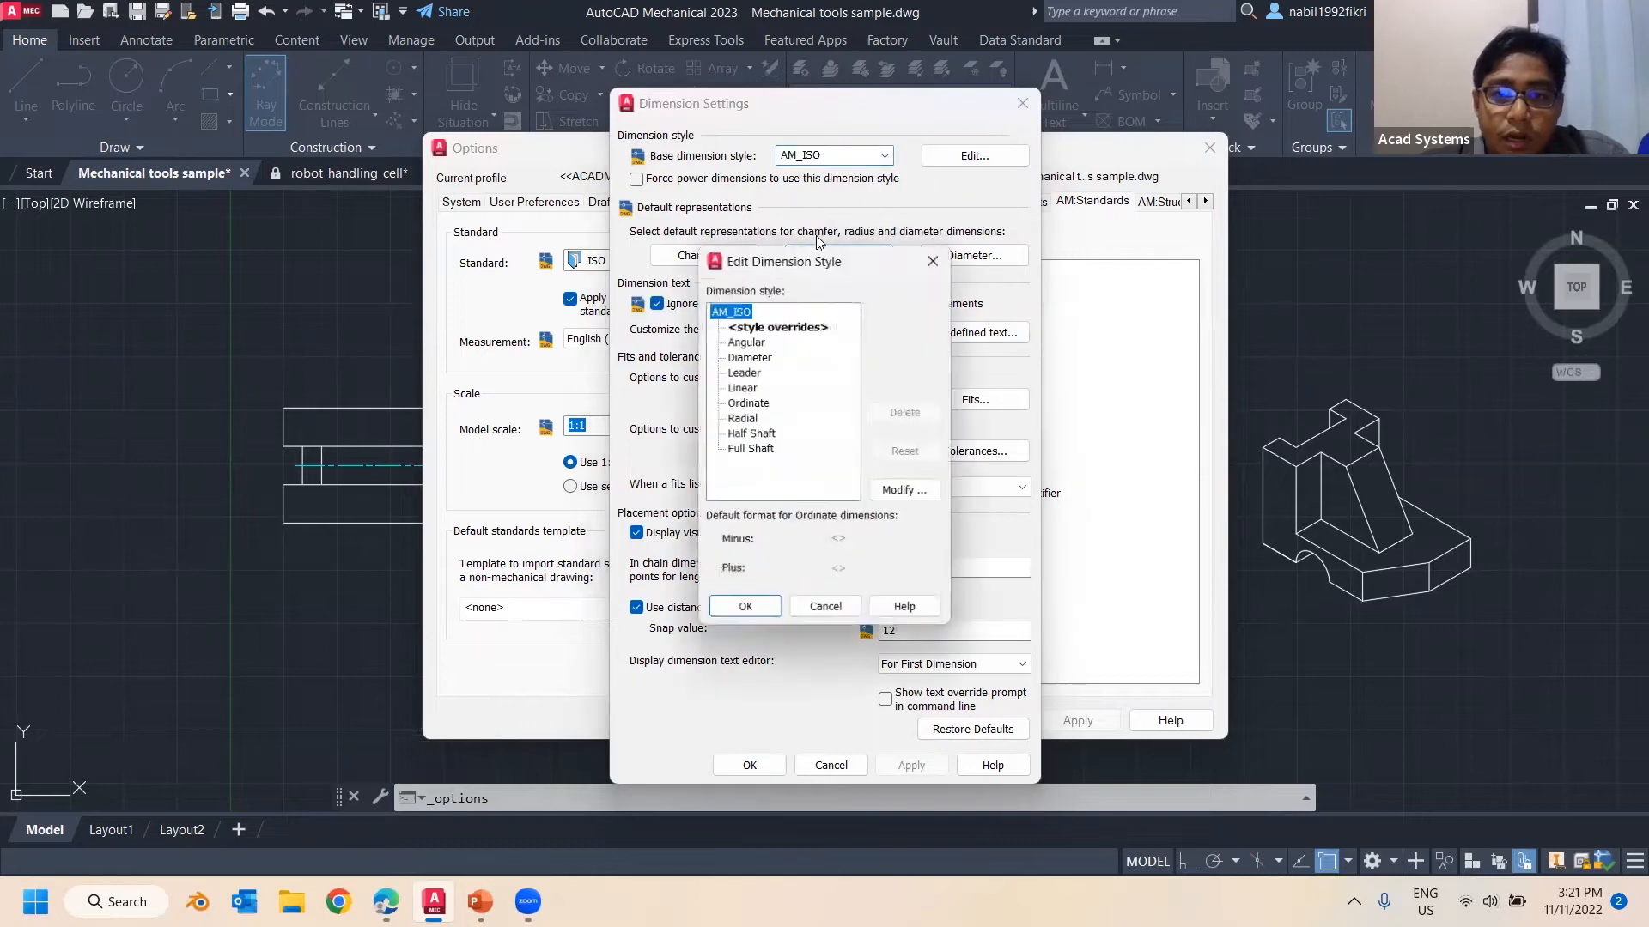
pyautogui.click(748, 357)
pyautogui.click(748, 403)
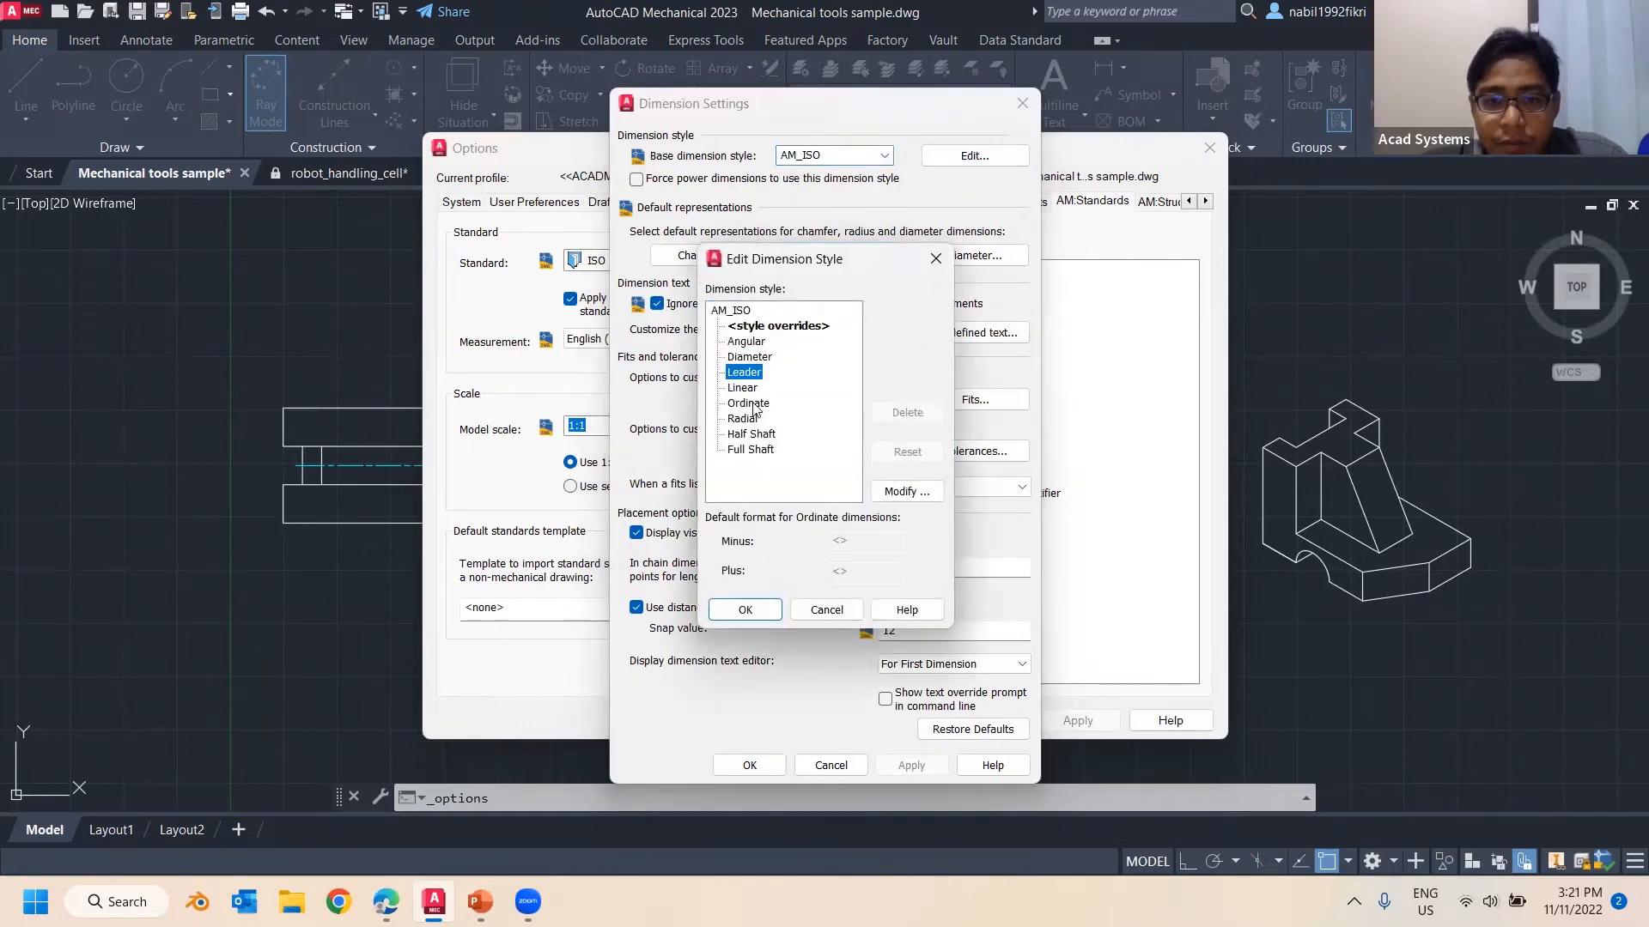
pyautogui.click(907, 491)
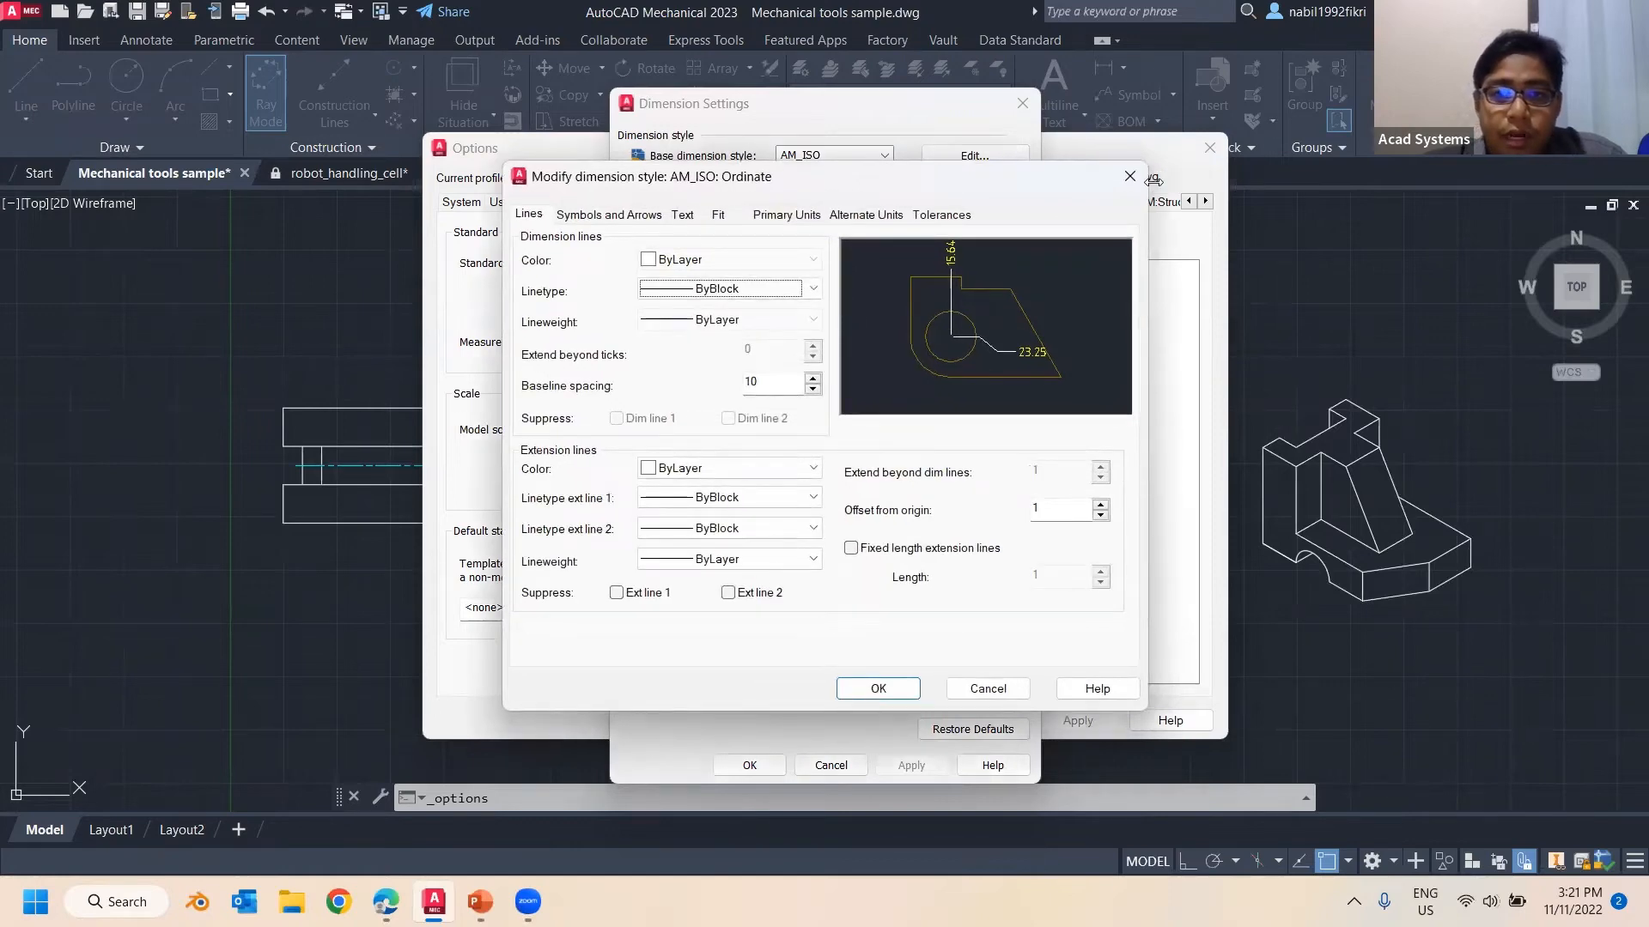
pyautogui.press('Escape')
pyautogui.click(1021, 103)
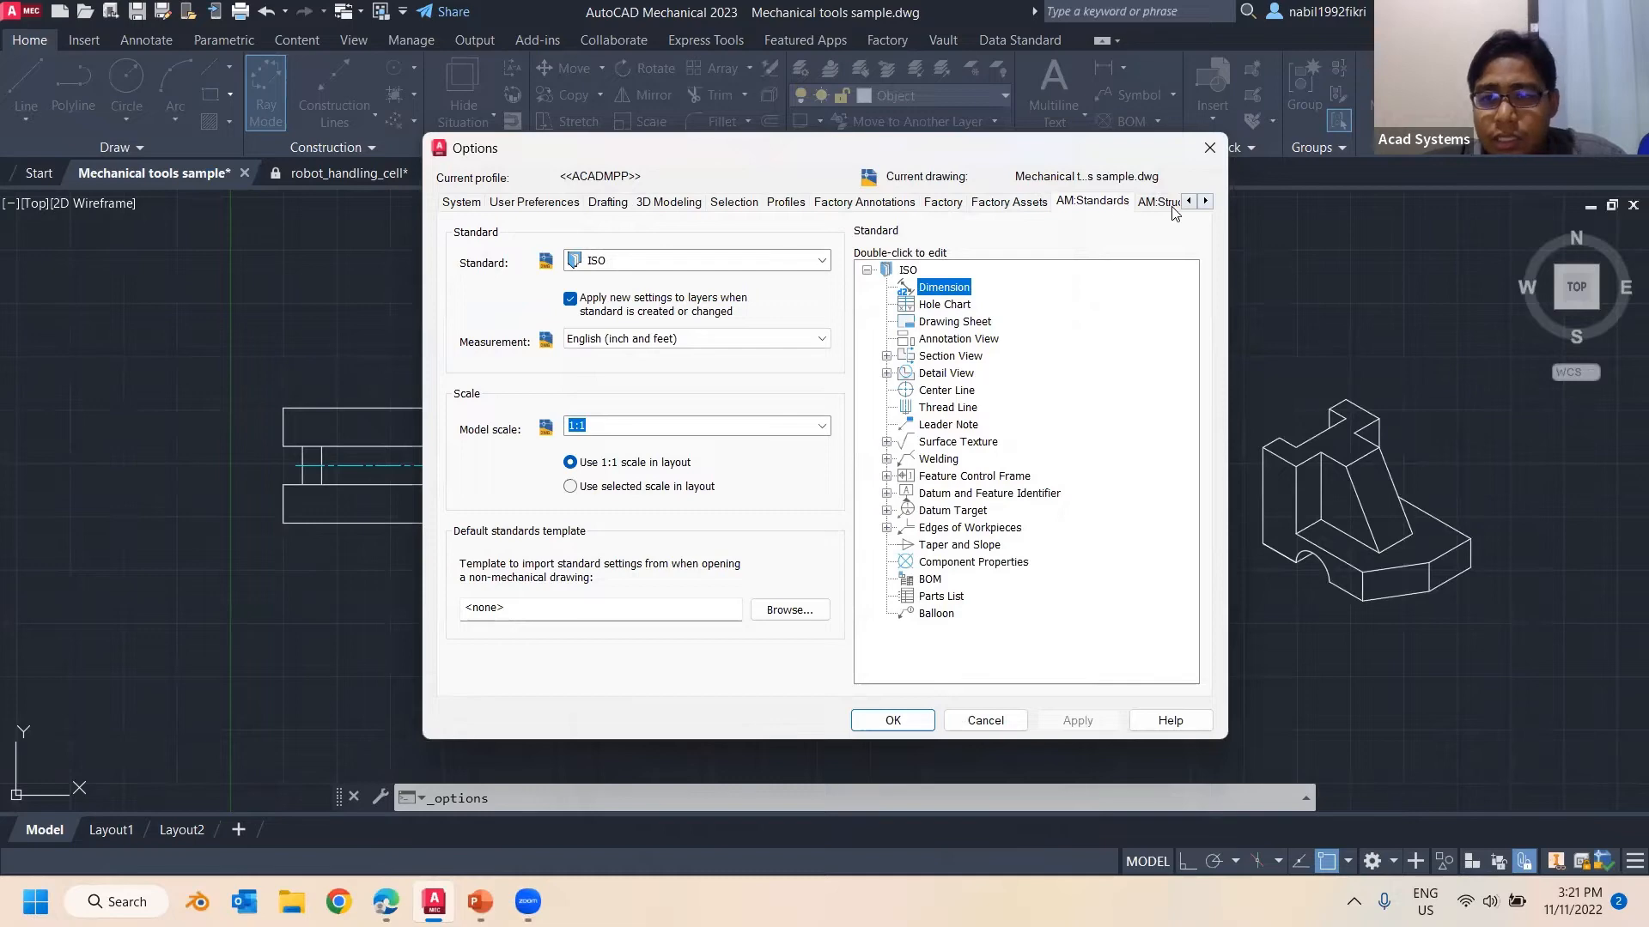
# Look through the AM:Structure, AM:Content and AM:Calculation options, and close Options without changes
pyautogui.click(1173, 206)
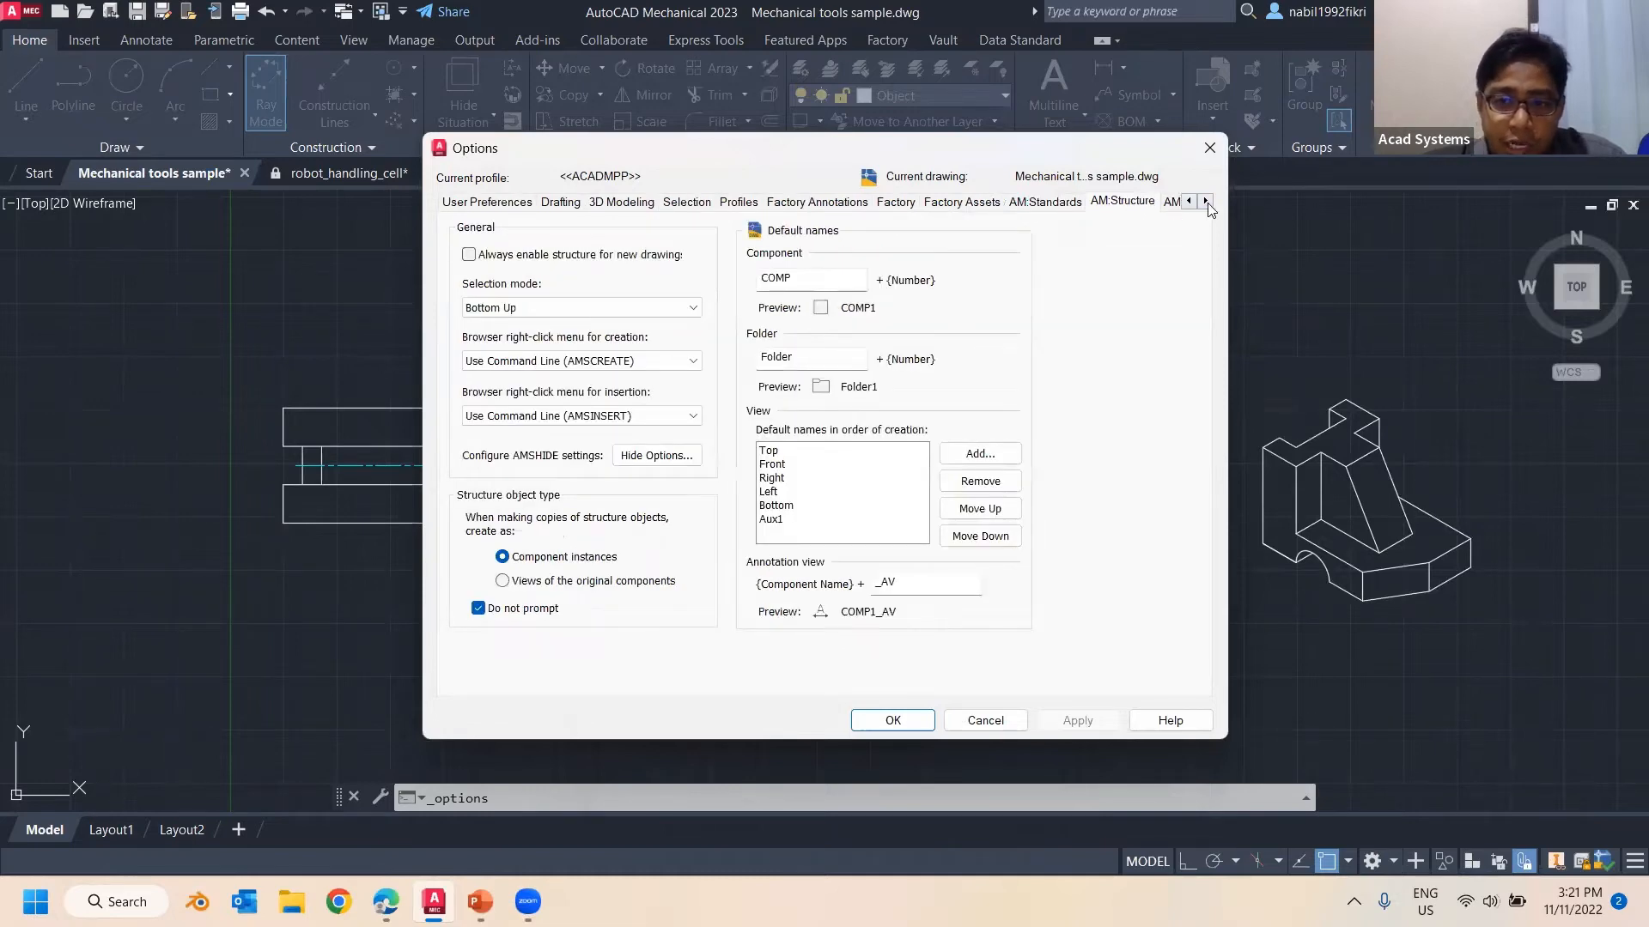
pyautogui.click(1206, 203)
pyautogui.click(1207, 203)
pyautogui.click(1206, 203)
pyautogui.click(1043, 206)
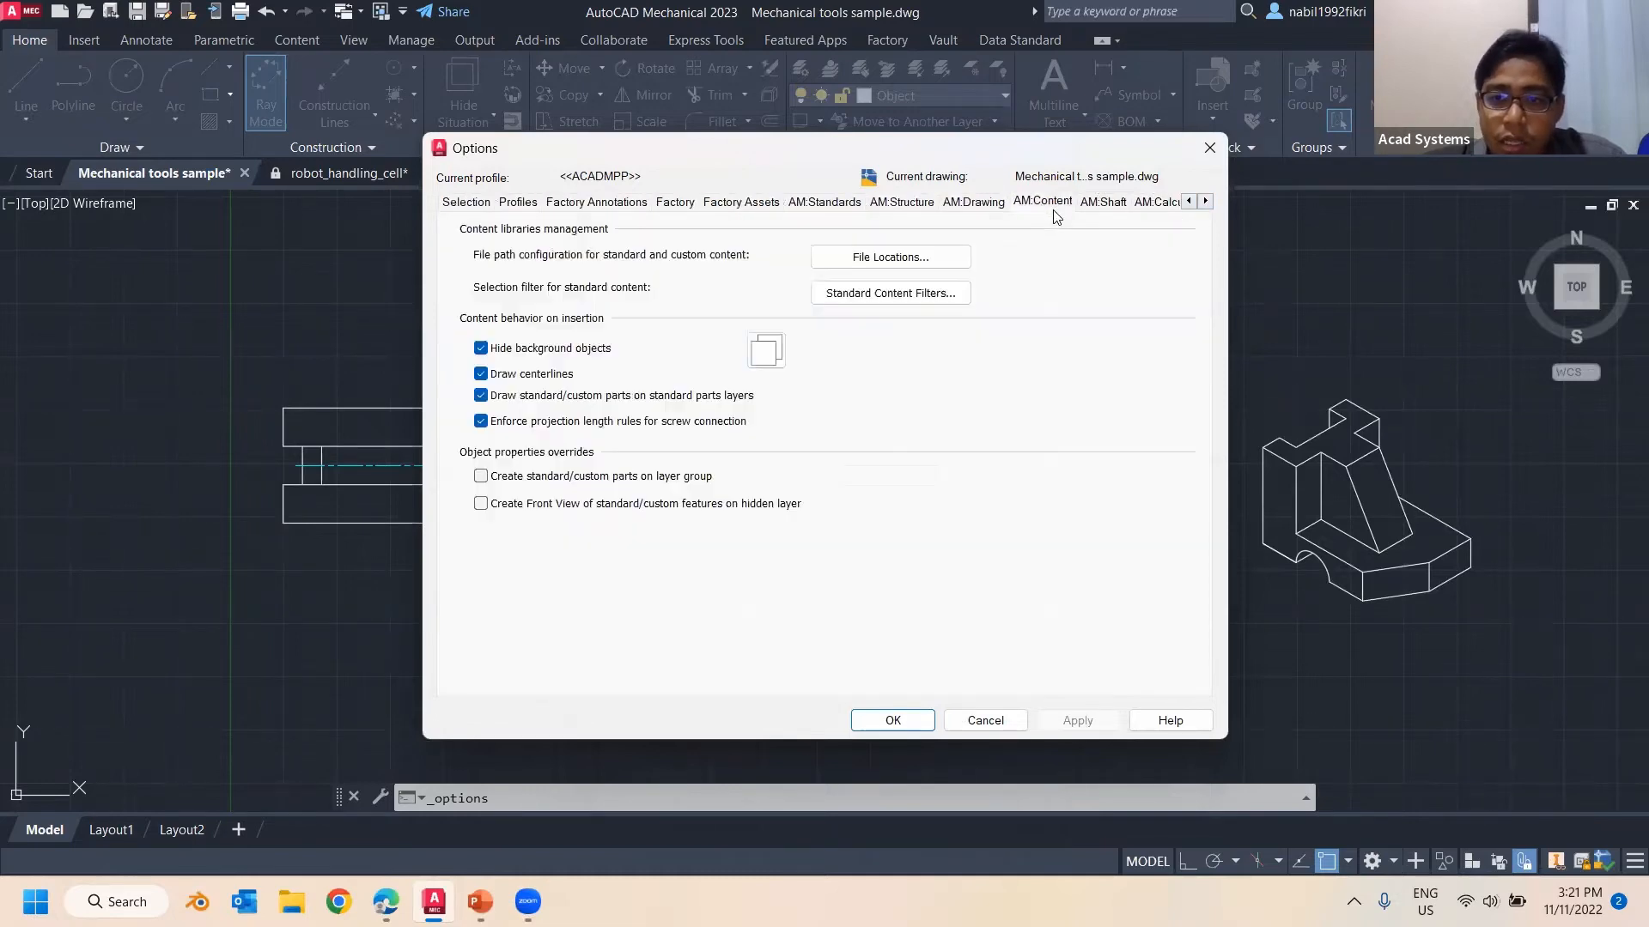
pyautogui.click(1159, 206)
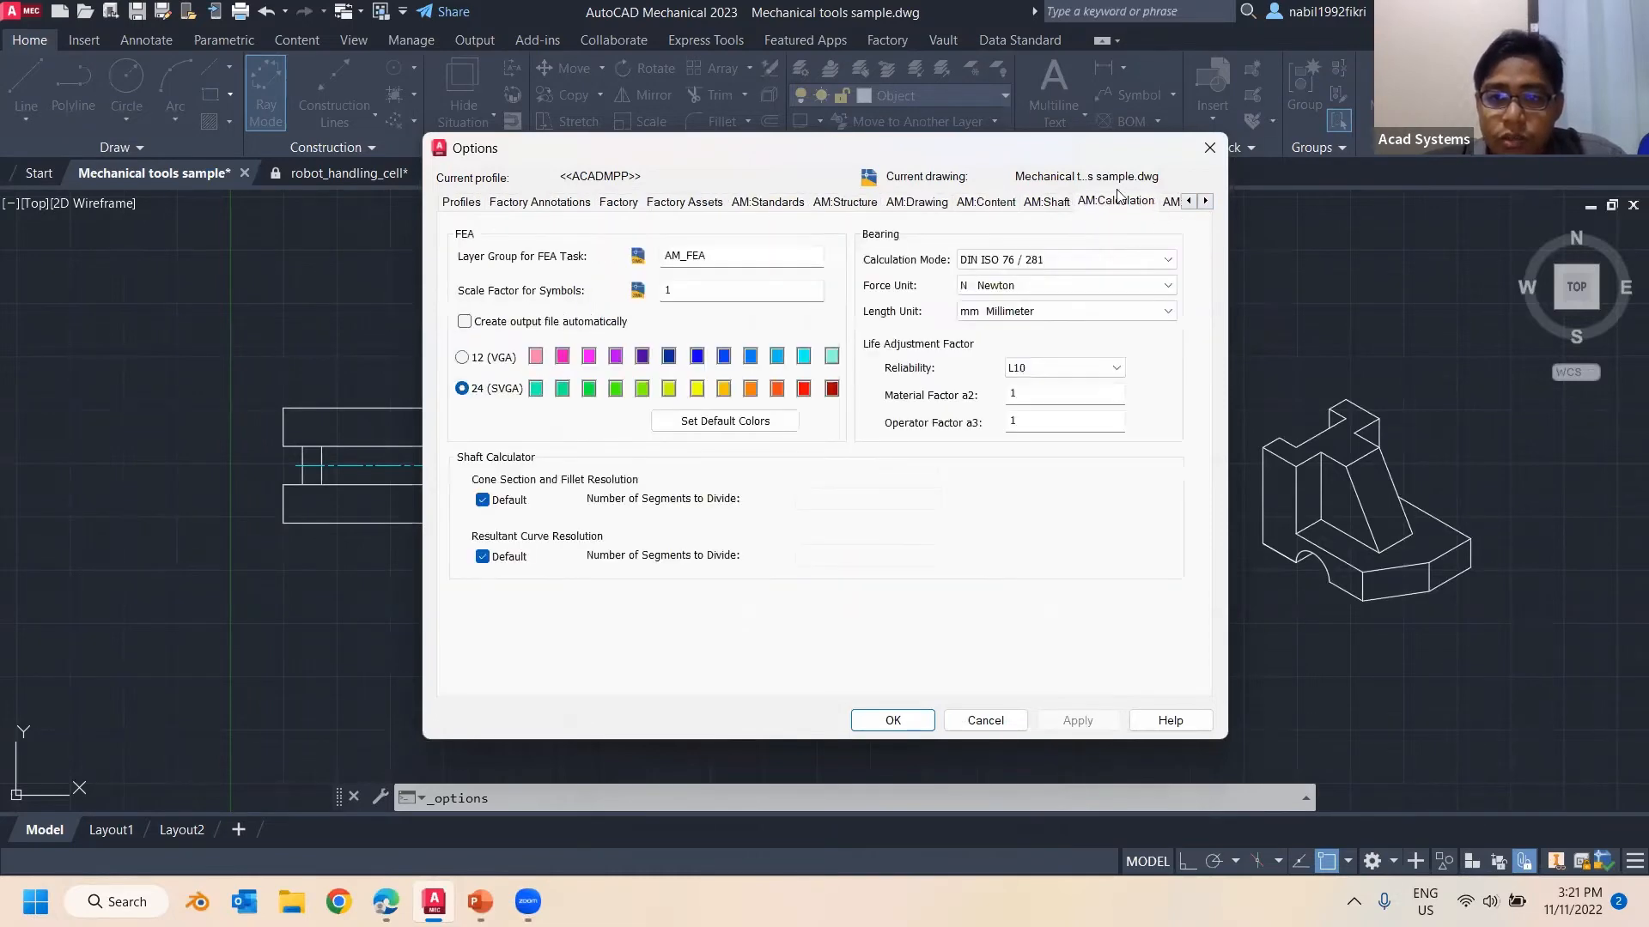
pyautogui.click(1218, 155)
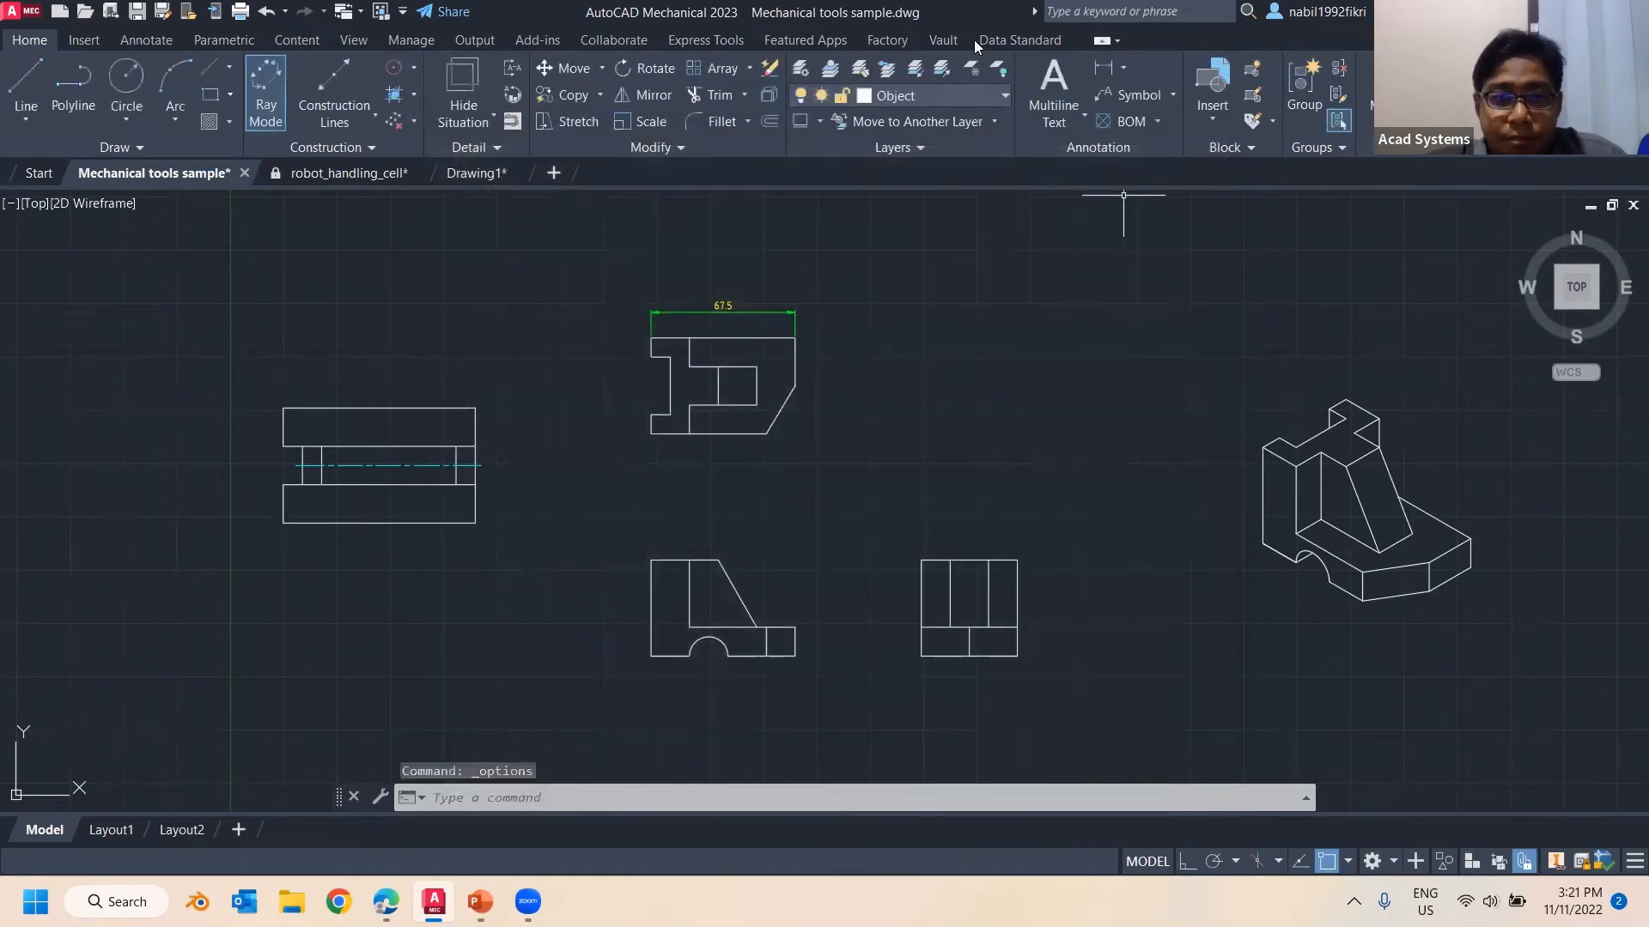
pyautogui.scroll(-2, 902, 397)
pyautogui.scroll(2, 758, 429)
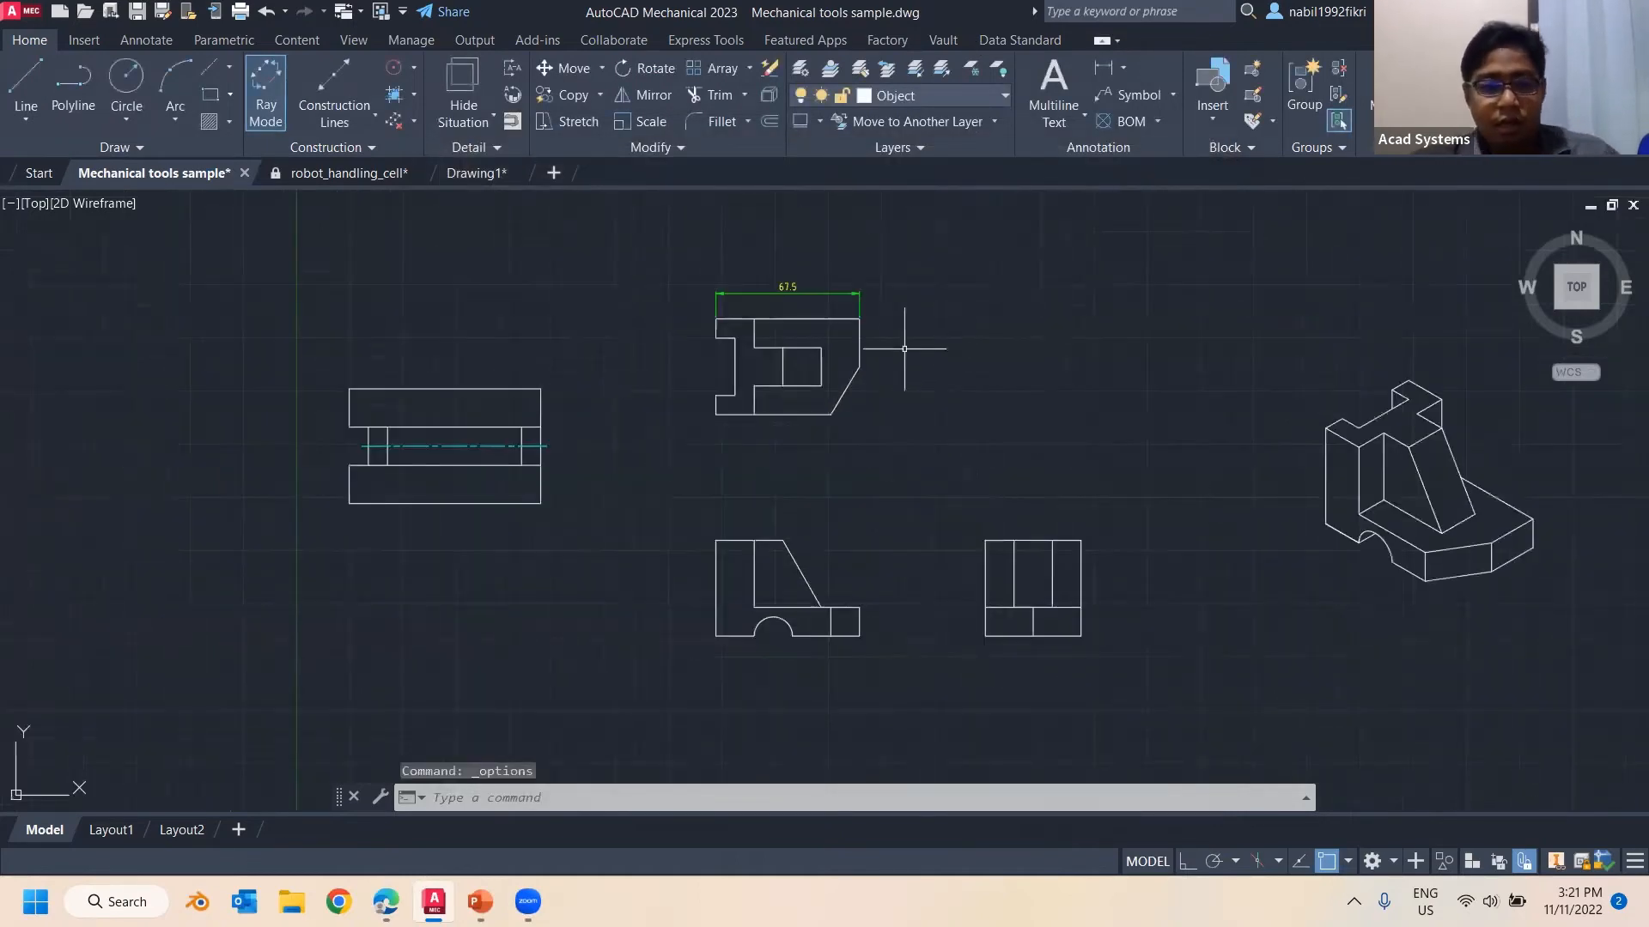
pyautogui.click(1060, 398)
pyautogui.click(958, 444)
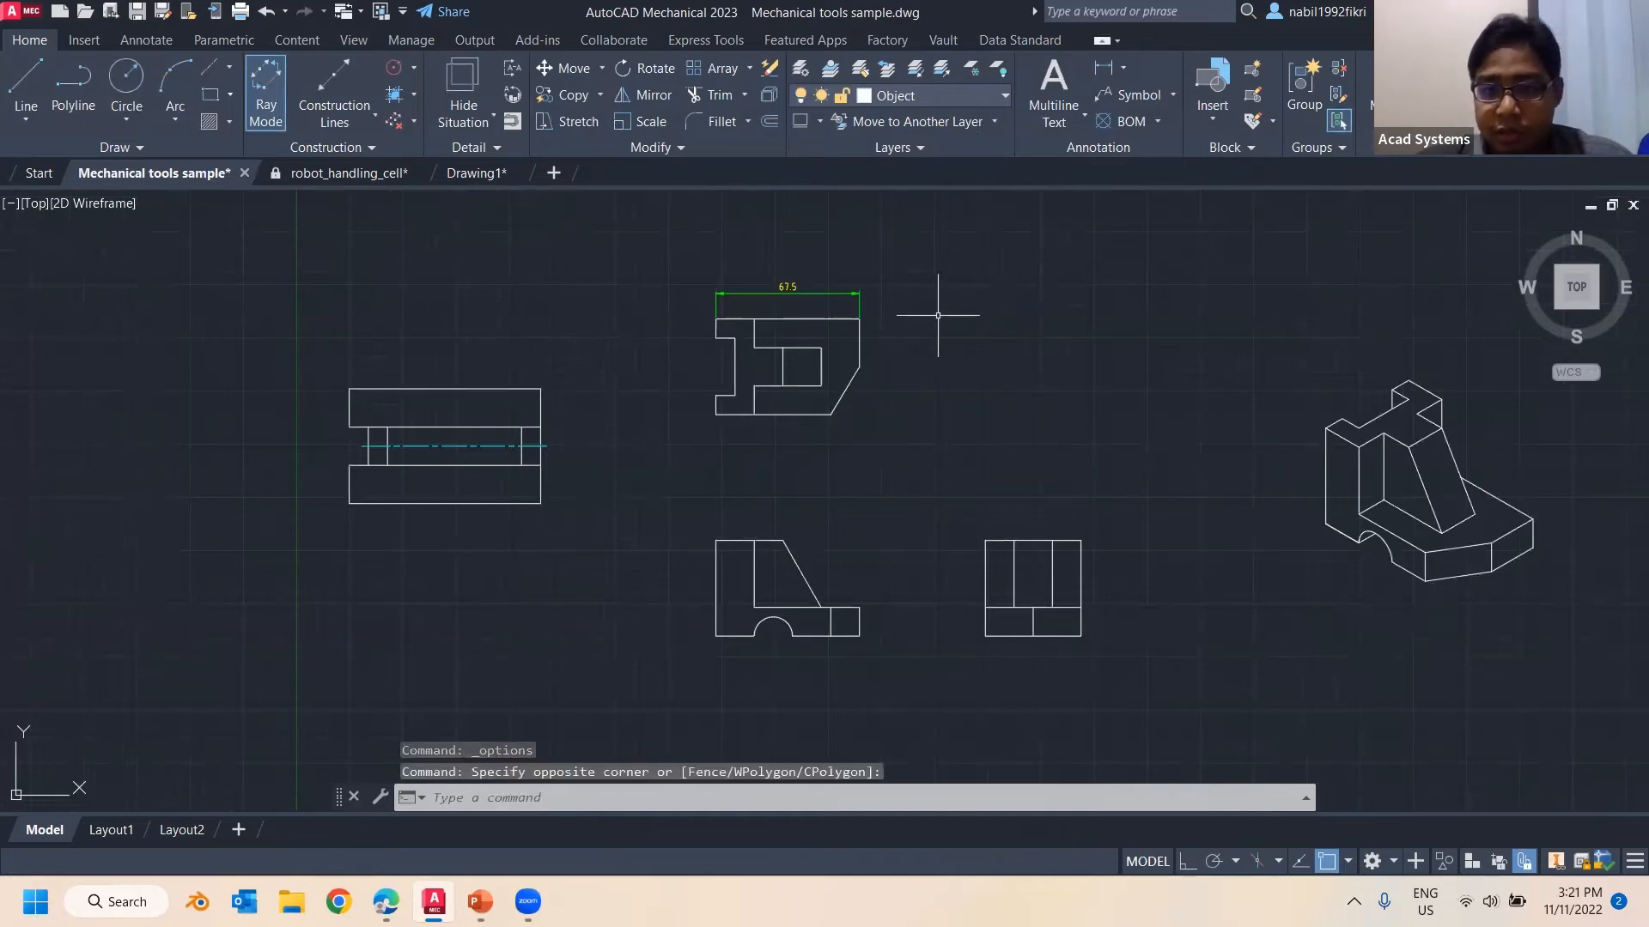
pyautogui.moveTo(887, 364)
pyautogui.mouseDown(button='middle')
pyautogui.moveTo(843, 427)
pyautogui.moveTo(802, 323)
pyautogui.mouseUp(button='middle')
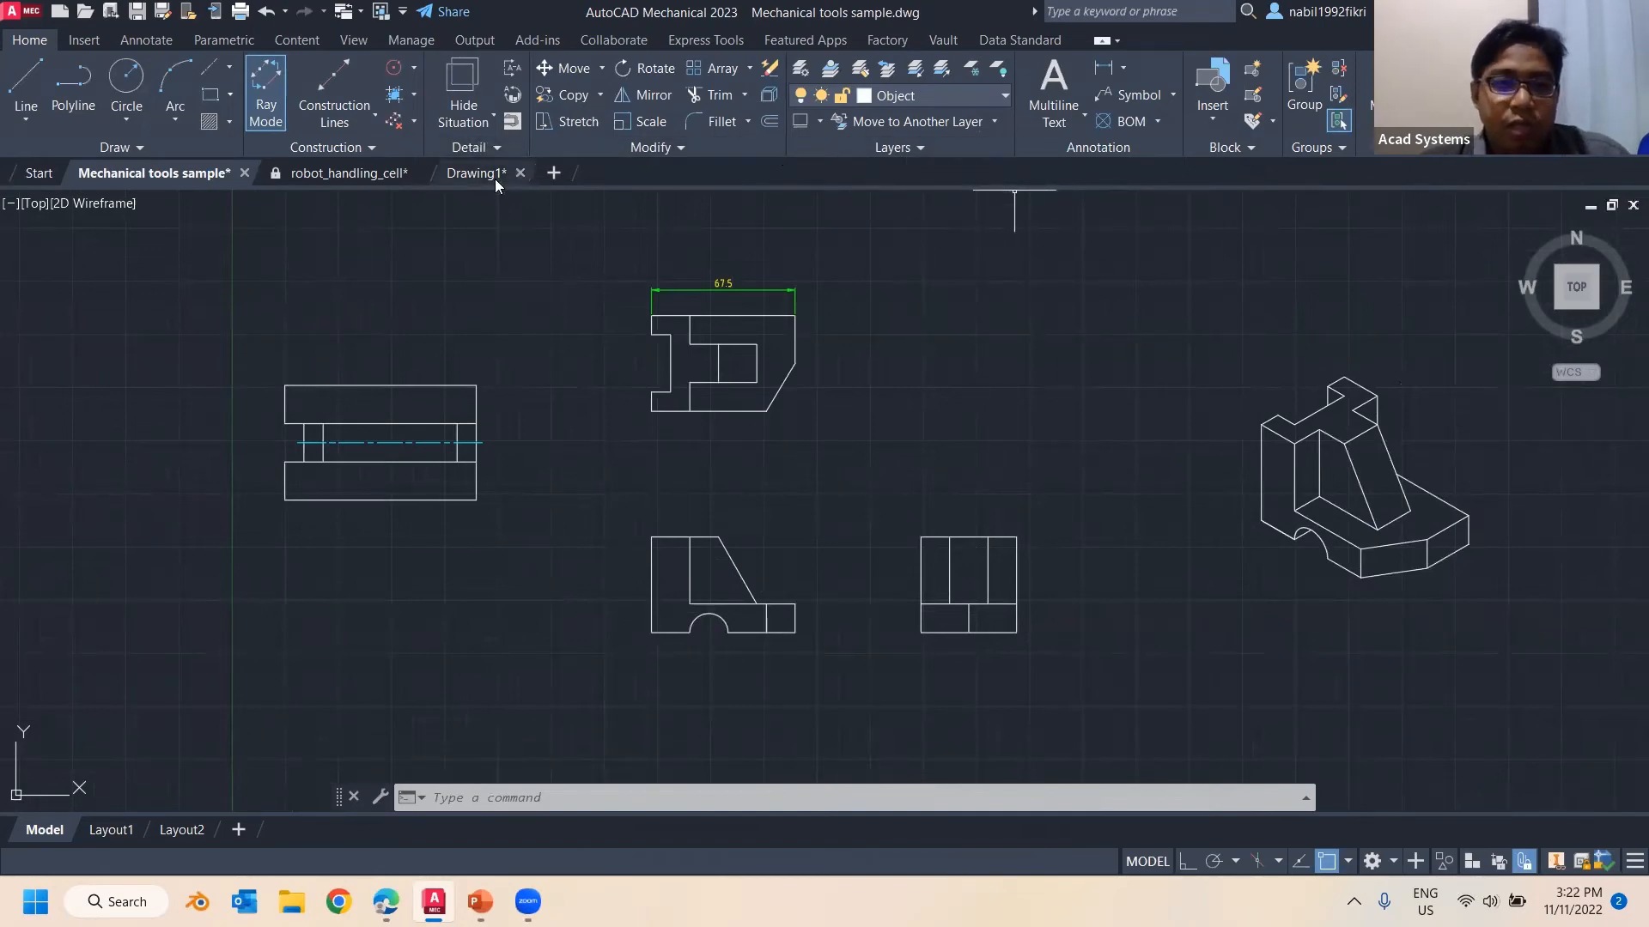
# Move the curved pipe block about 36.5 units horizontally so its end overlaps the machine body, and clear the selection
pyautogui.moveTo(501, 265); pyautogui.dragTo(615, 327, button='middle')
pyautogui.scroll(-4, 666, 321)
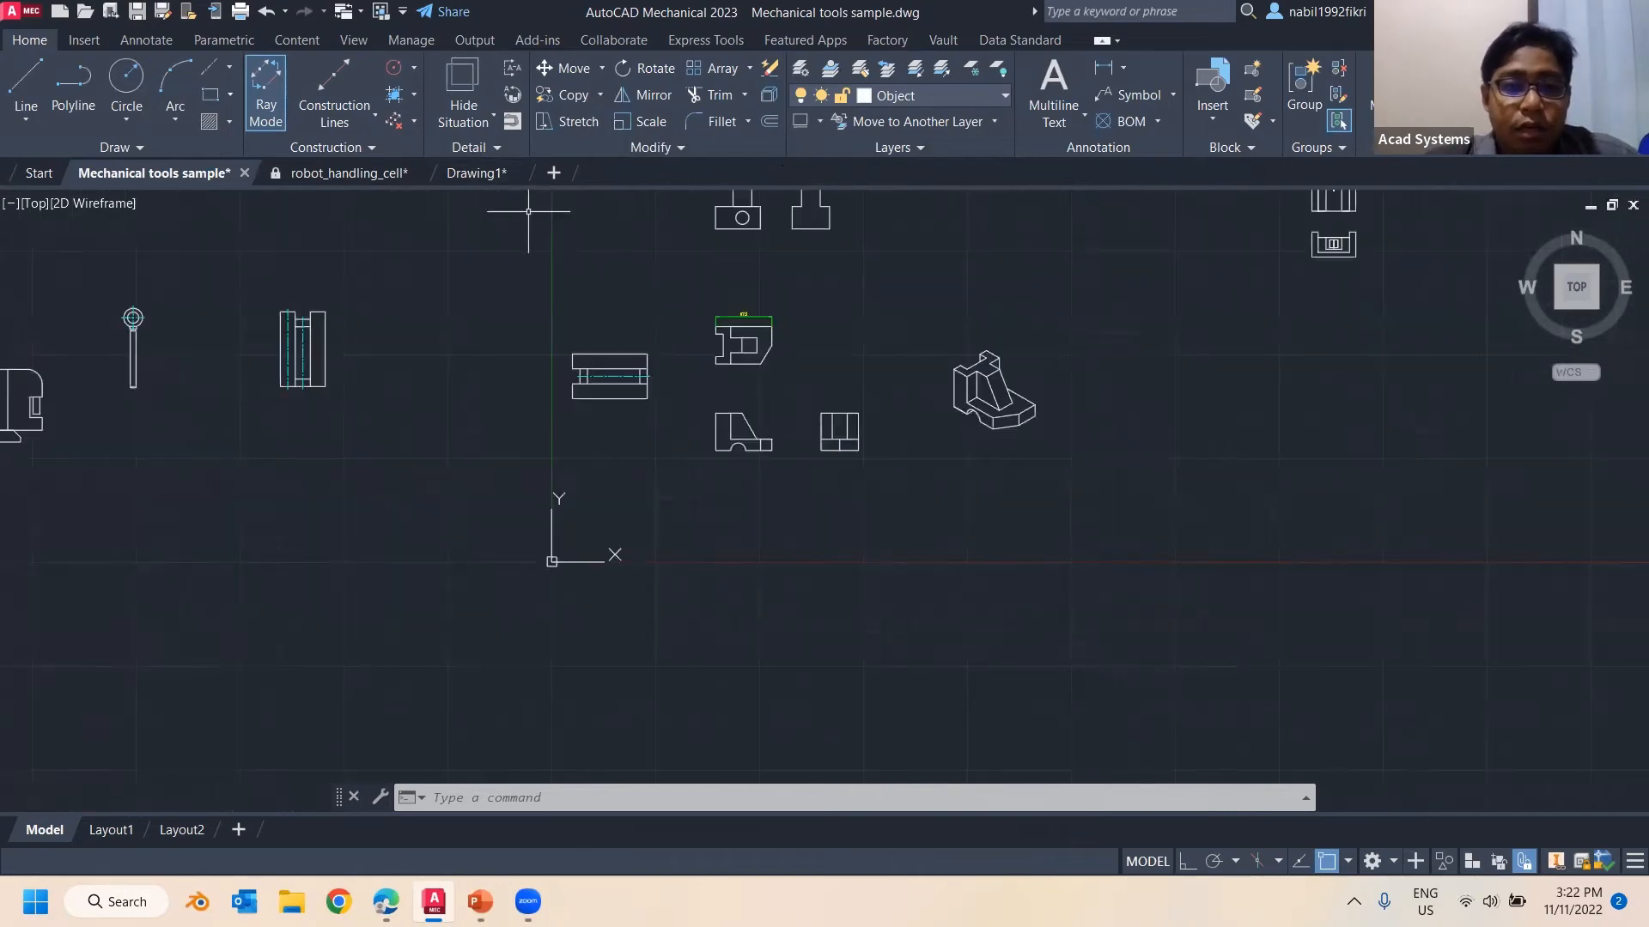
pyautogui.moveTo(329, 300); pyautogui.dragTo(485, 372, button='middle')
pyautogui.scroll(4, 485, 372)
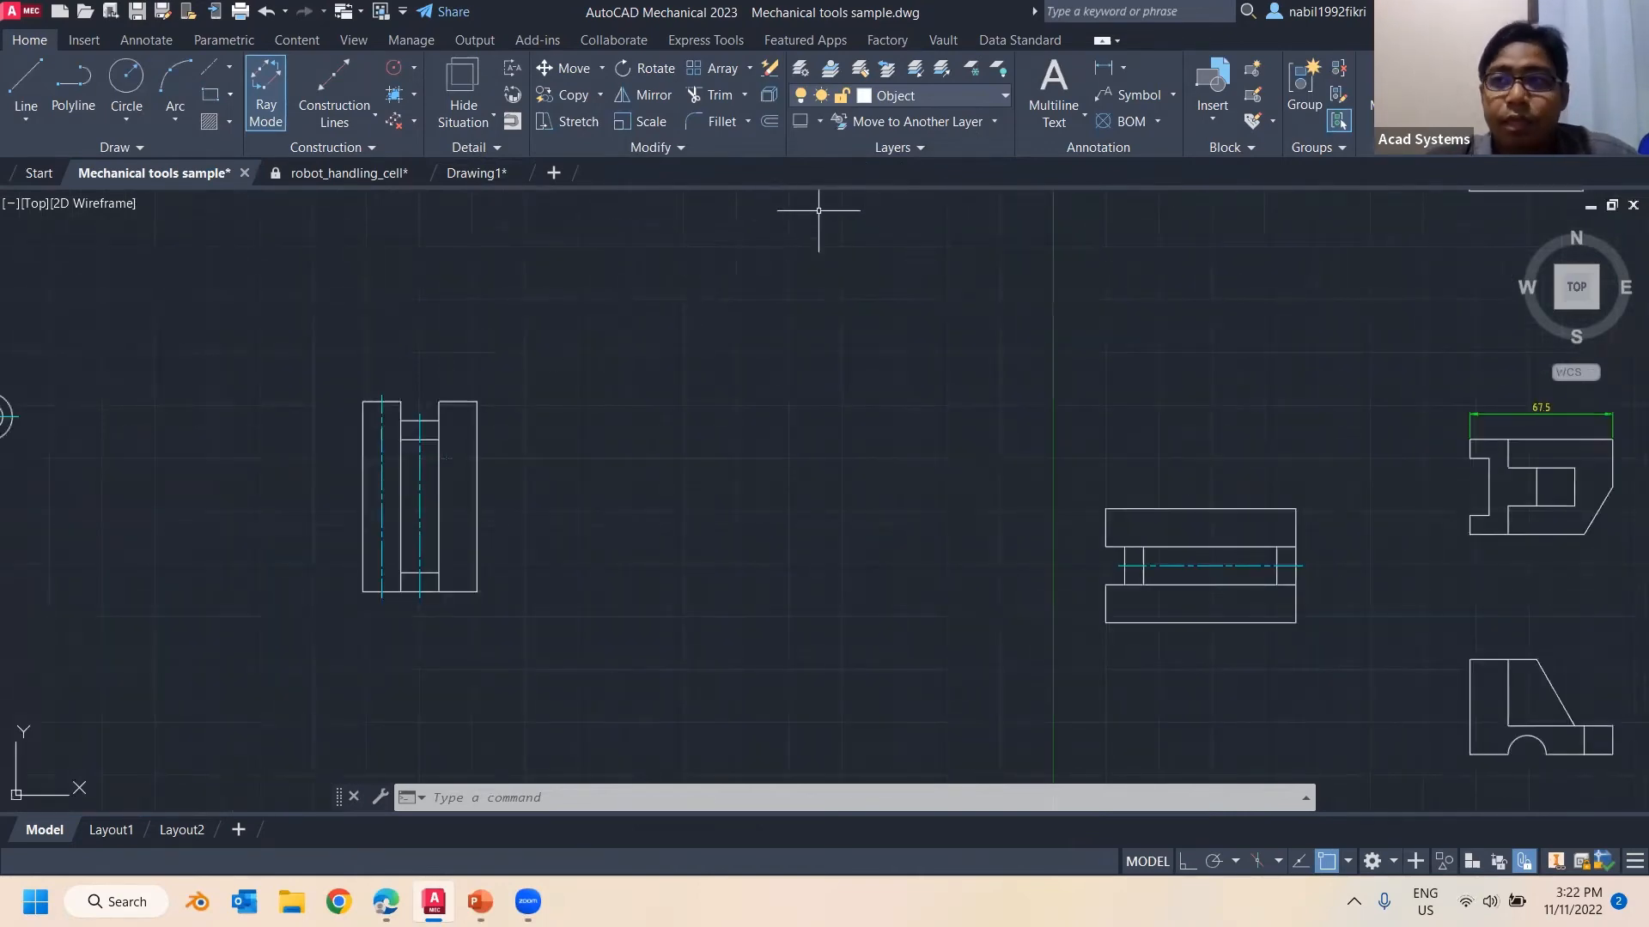
pyautogui.scroll(-4, 725, 360)
pyautogui.moveTo(958, 330)
pyautogui.mouseDown(button='middle')
pyautogui.moveTo(881, 368)
pyautogui.moveTo(1247, 294)
pyautogui.mouseUp(button='middle')
pyautogui.scroll(2, 410, 472)
pyautogui.scroll(3, 550, 420)
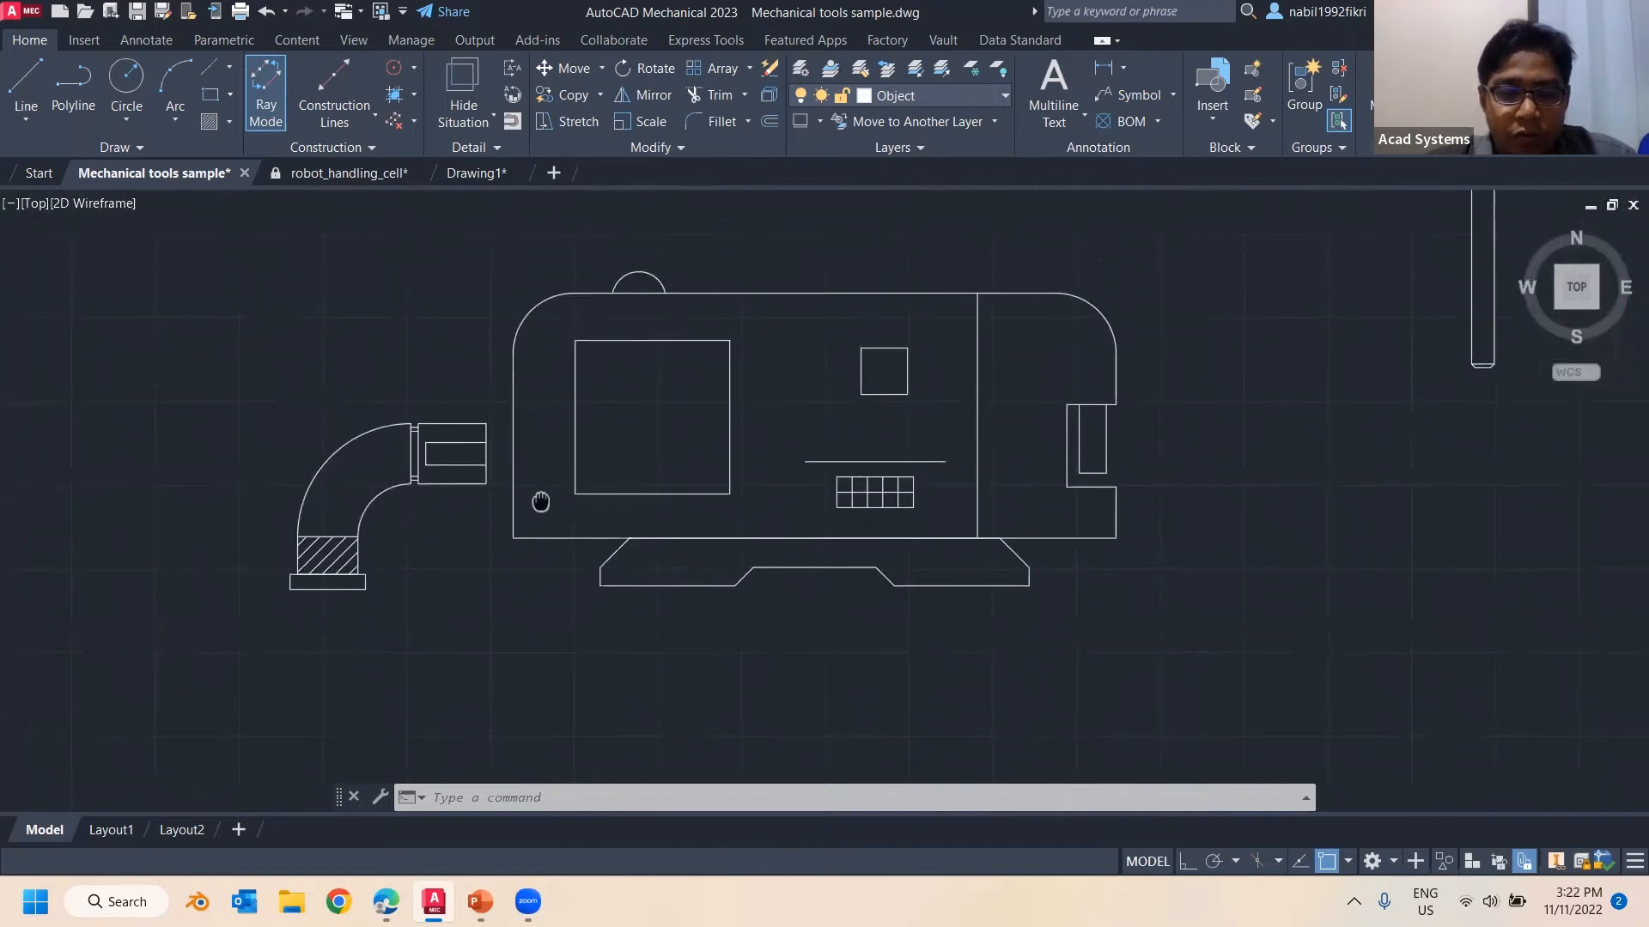
pyautogui.click(362, 436)
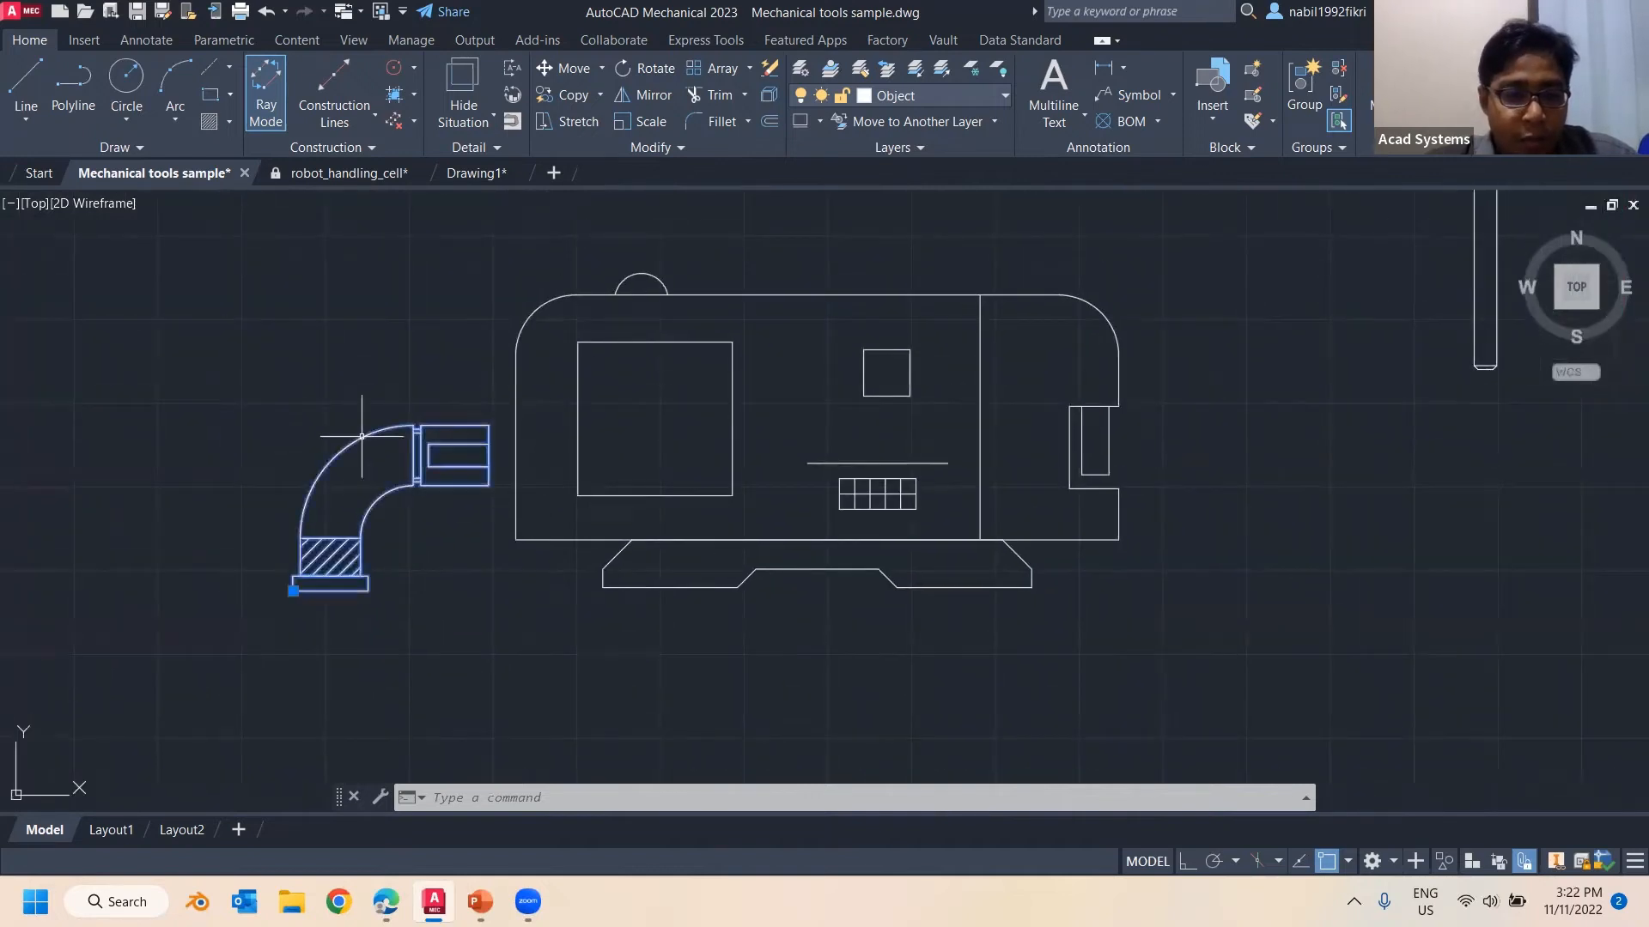
pyautogui.click(293, 591)
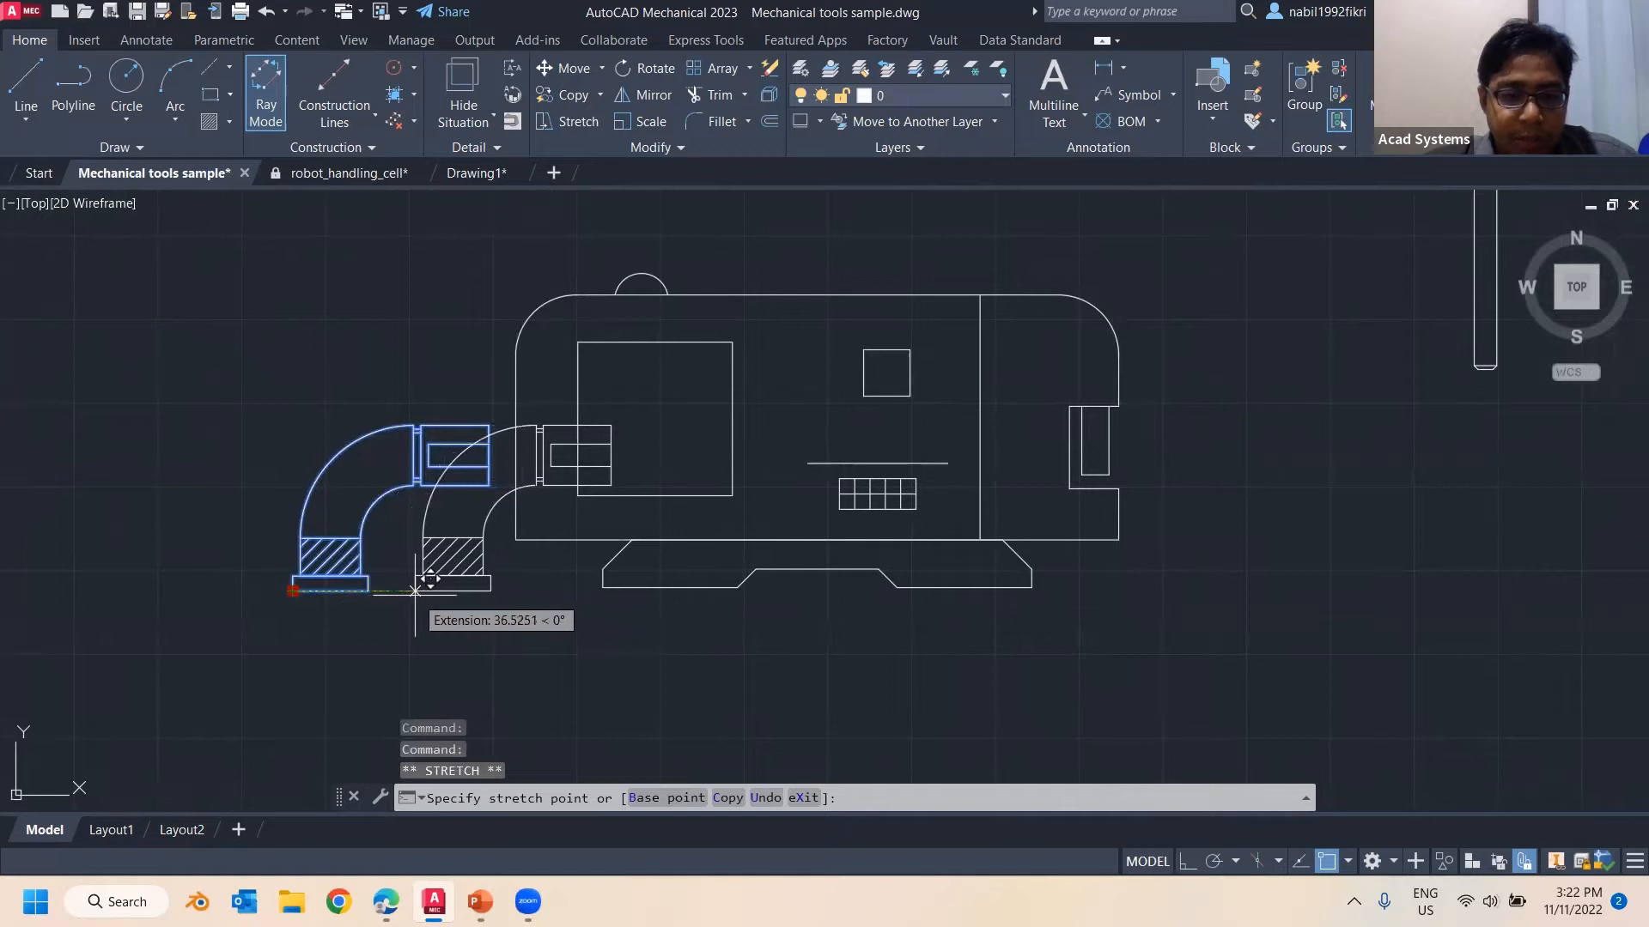
pyautogui.click(415, 591)
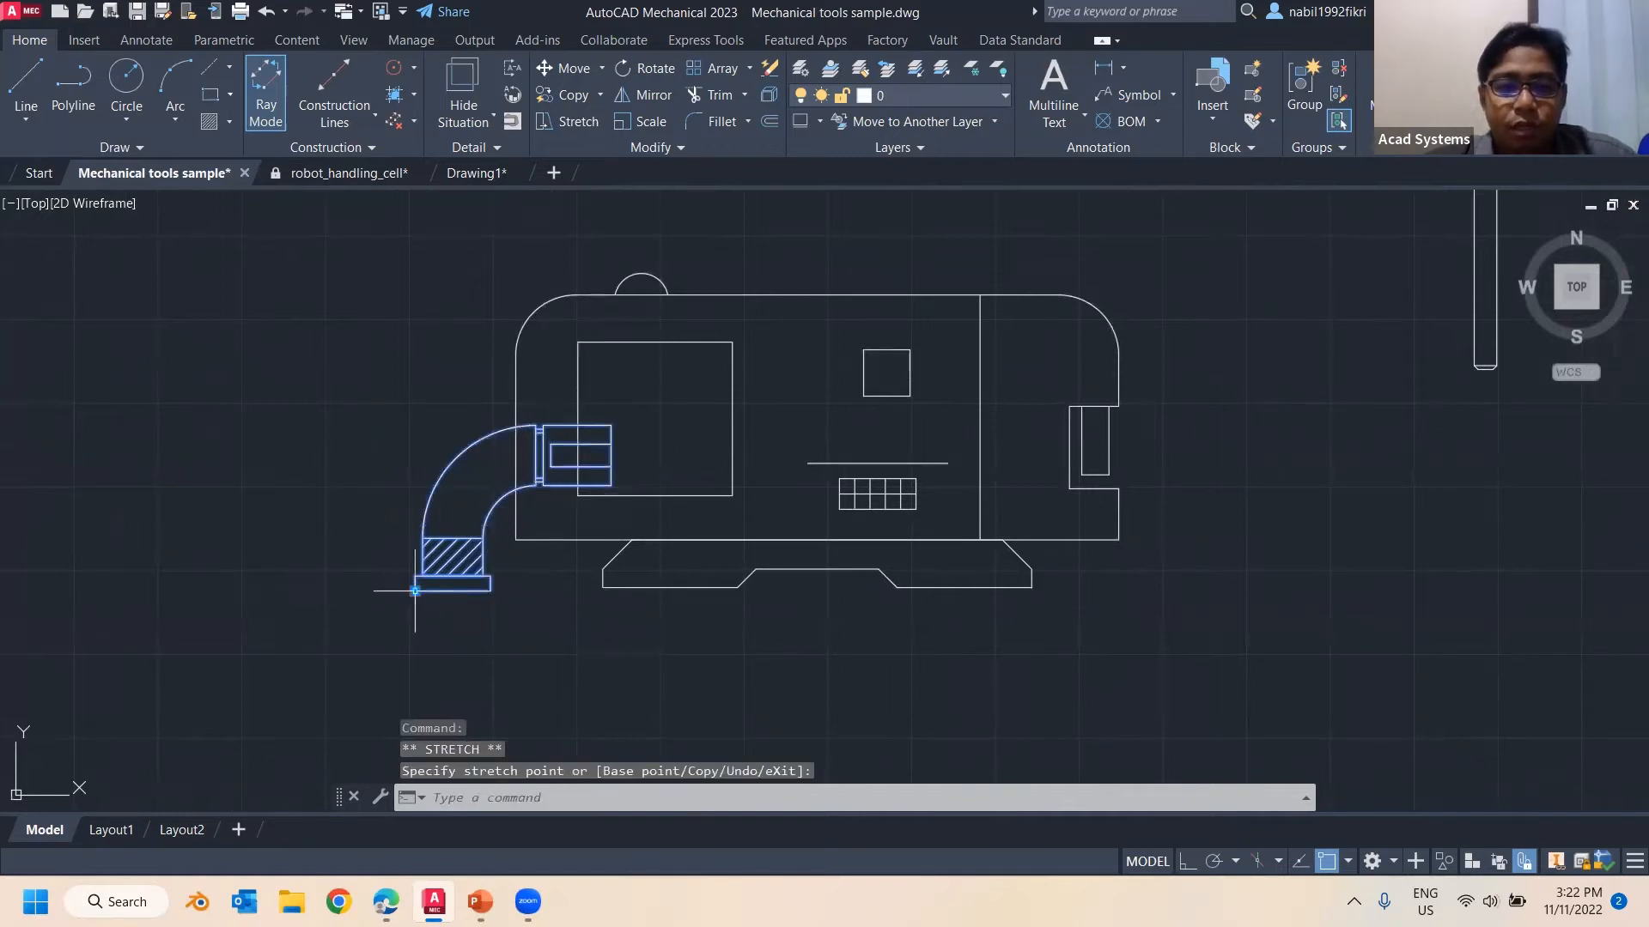
pyautogui.press('Escape')
pyautogui.press('Escape')
pyautogui.press('Escape')
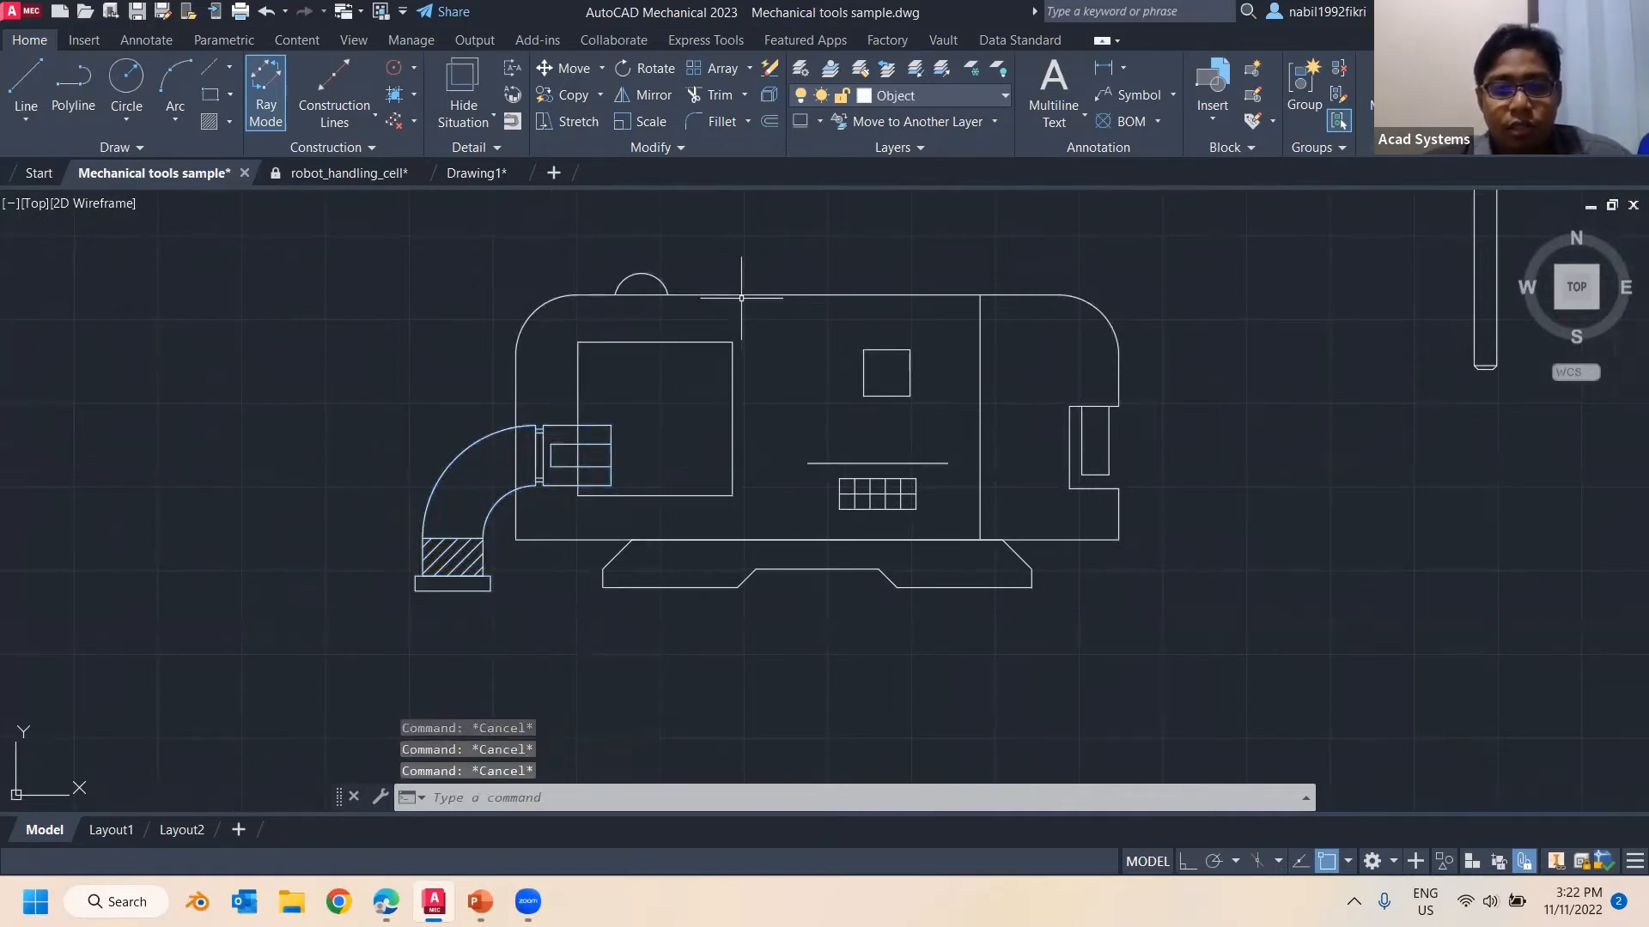
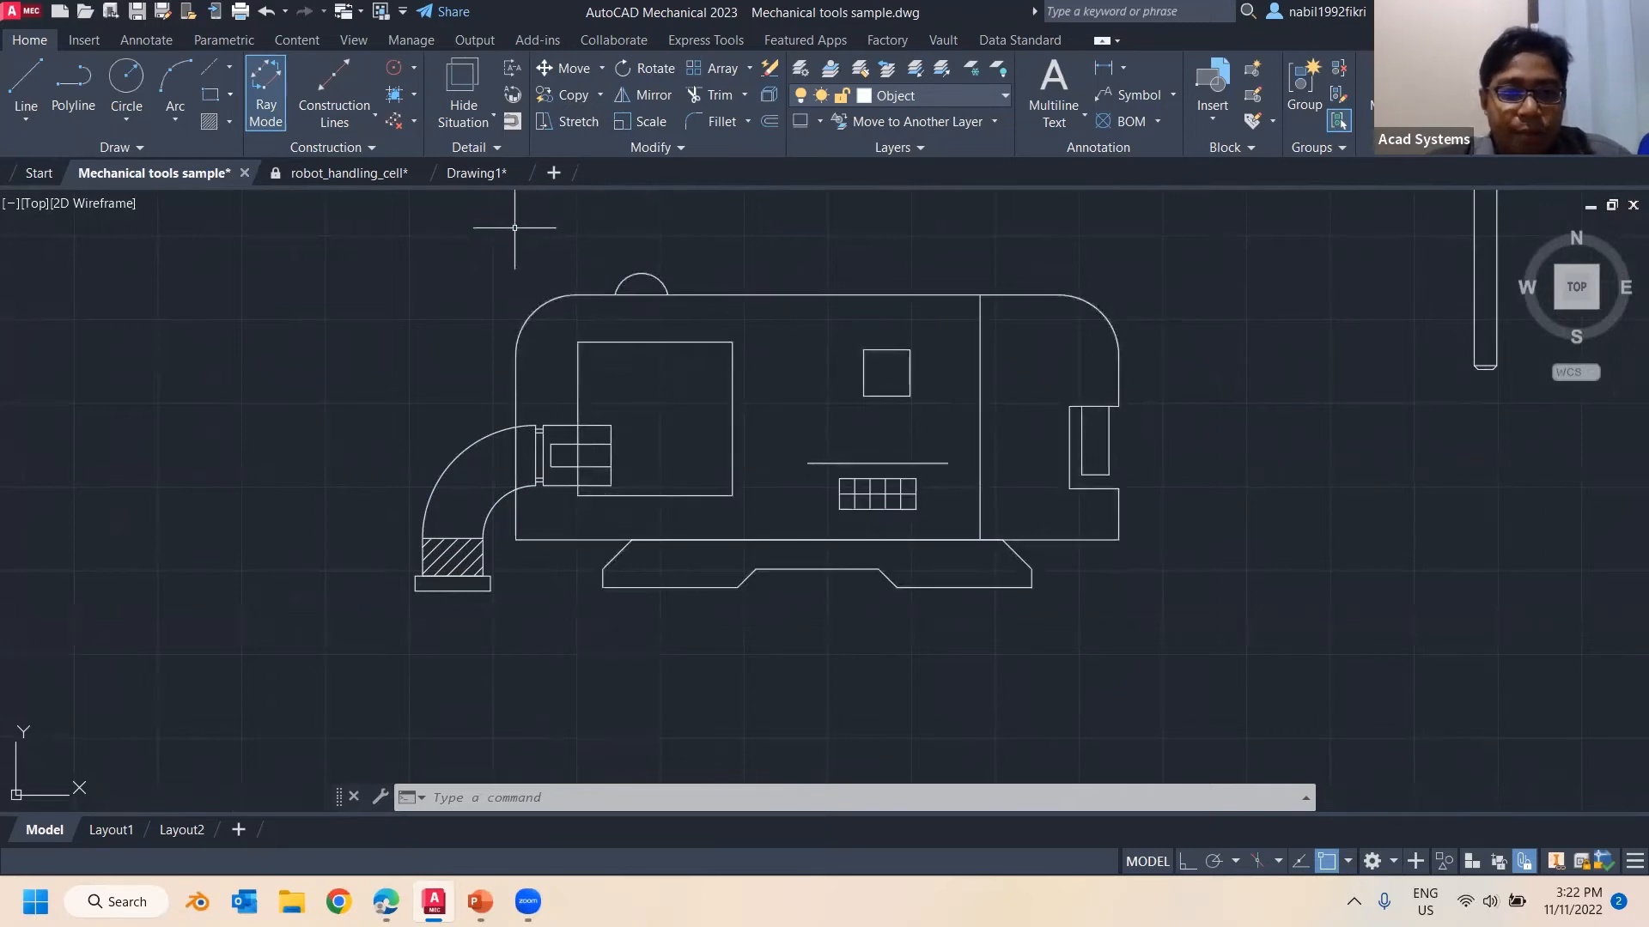
pyautogui.click(470, 124)
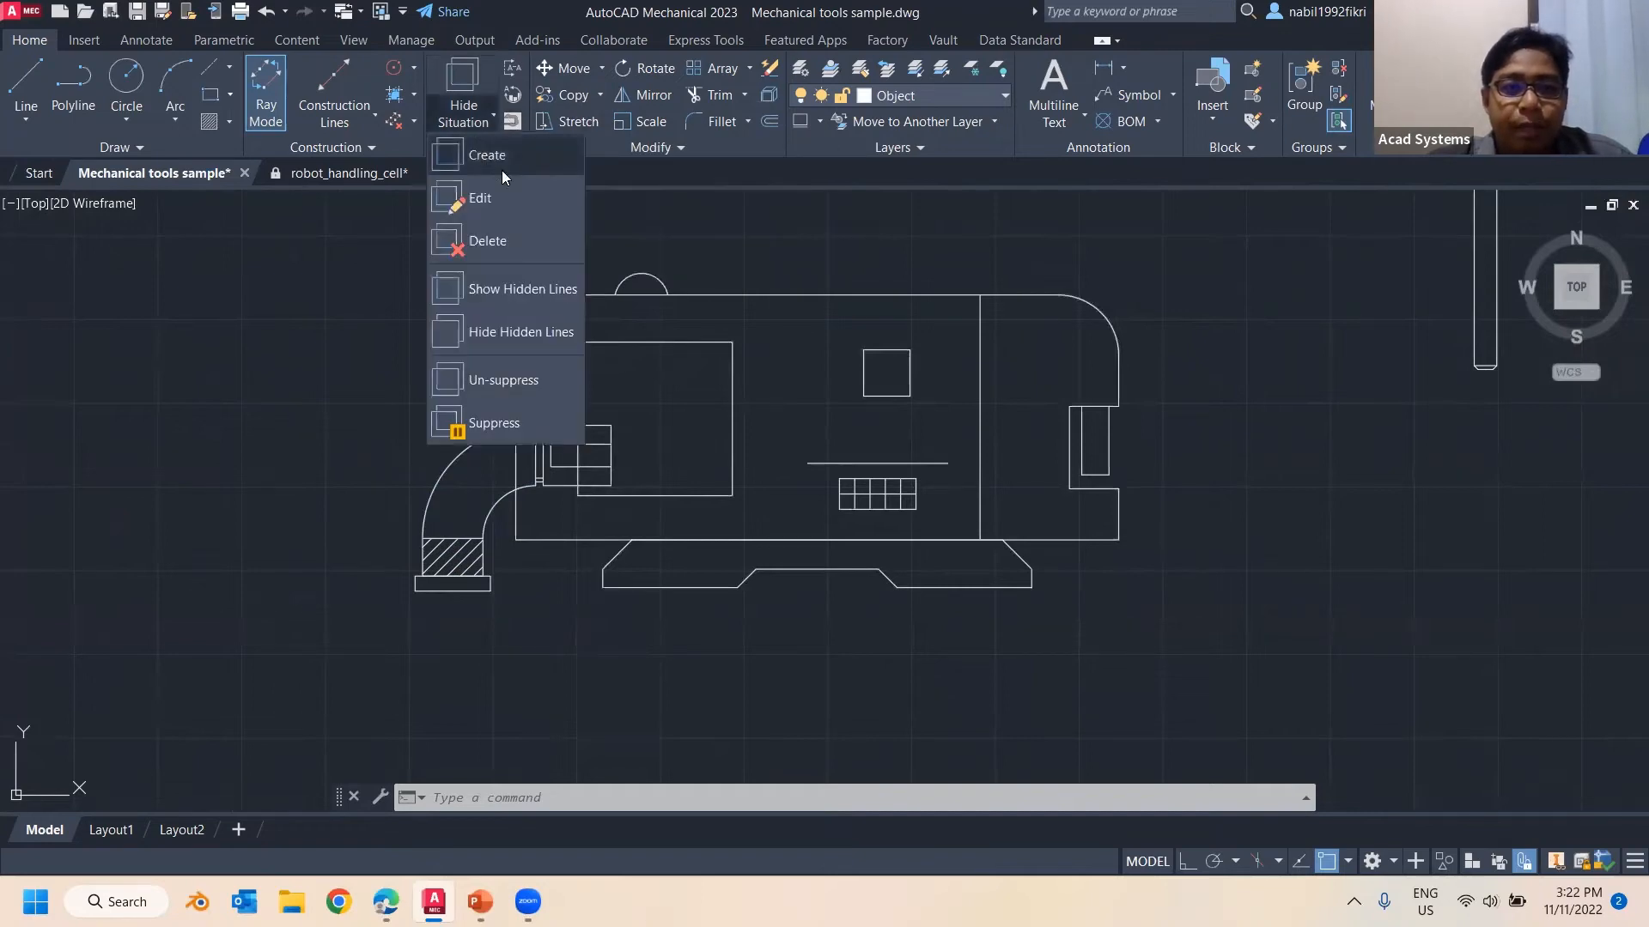
pyautogui.click(487, 155)
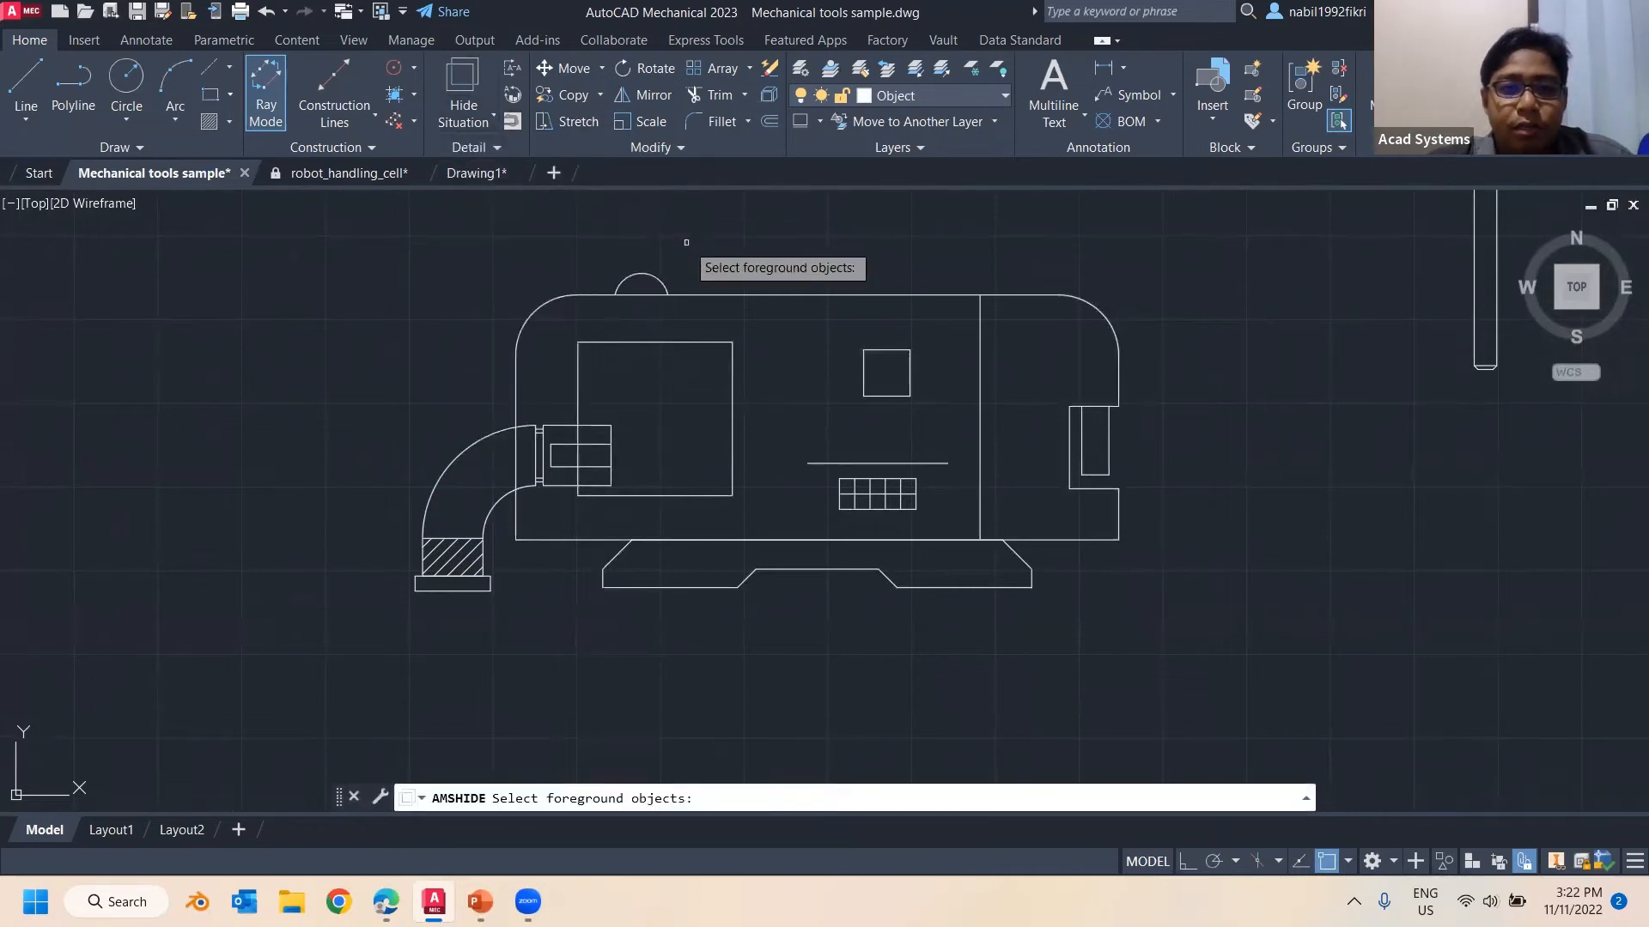
pyautogui.click(707, 293)
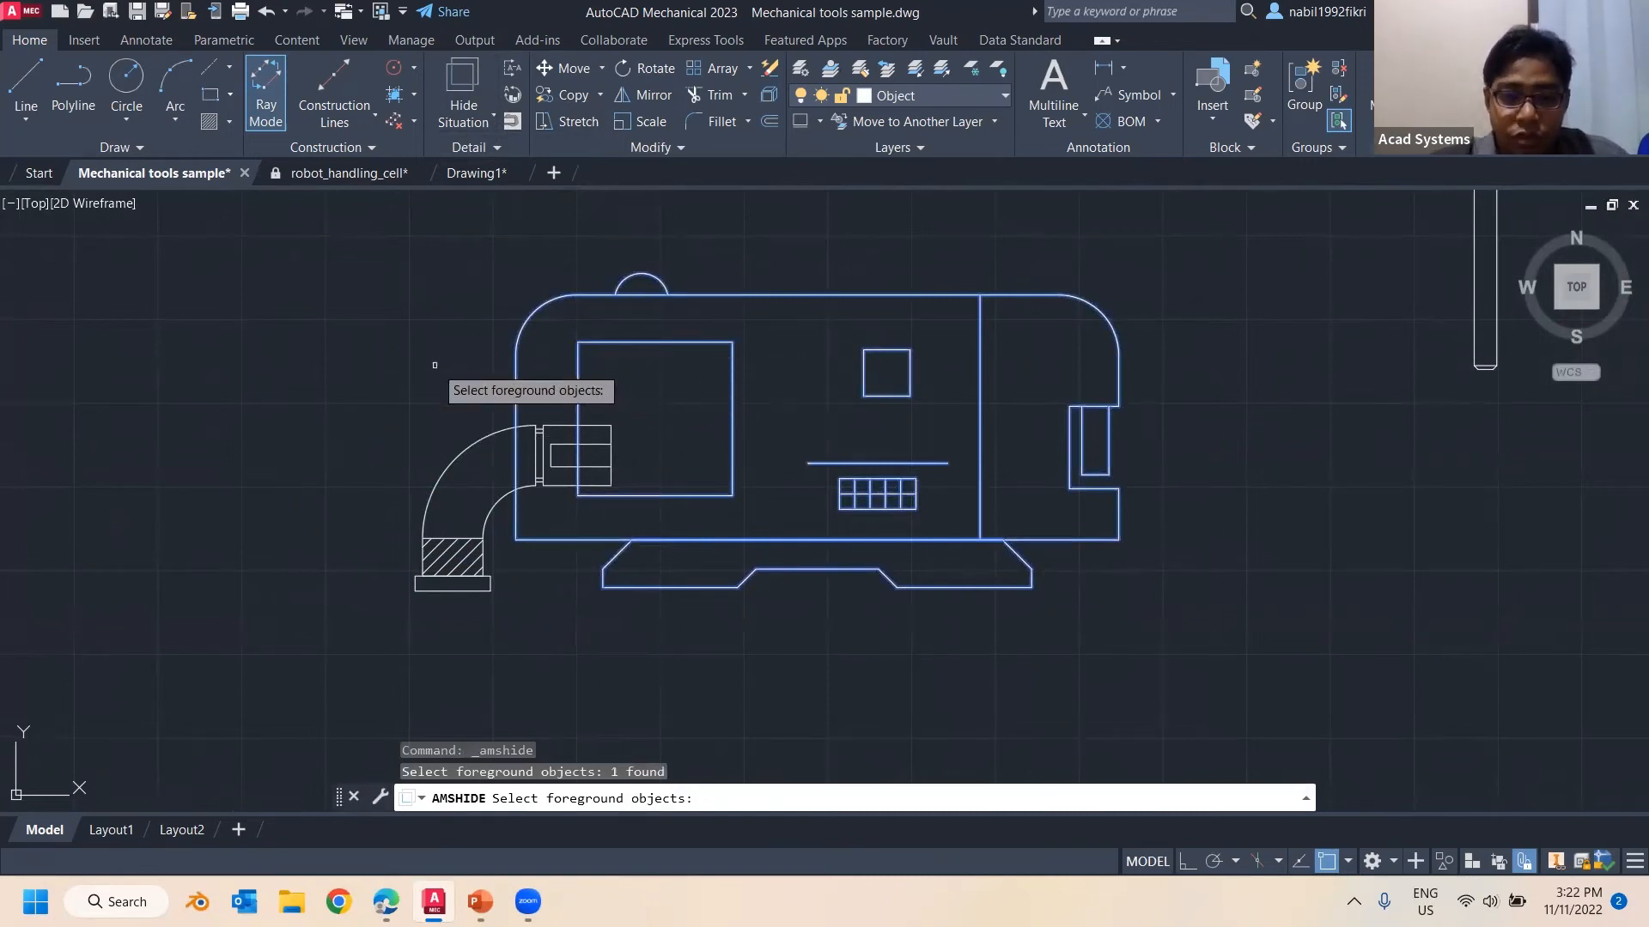
pyautogui.press('Return')
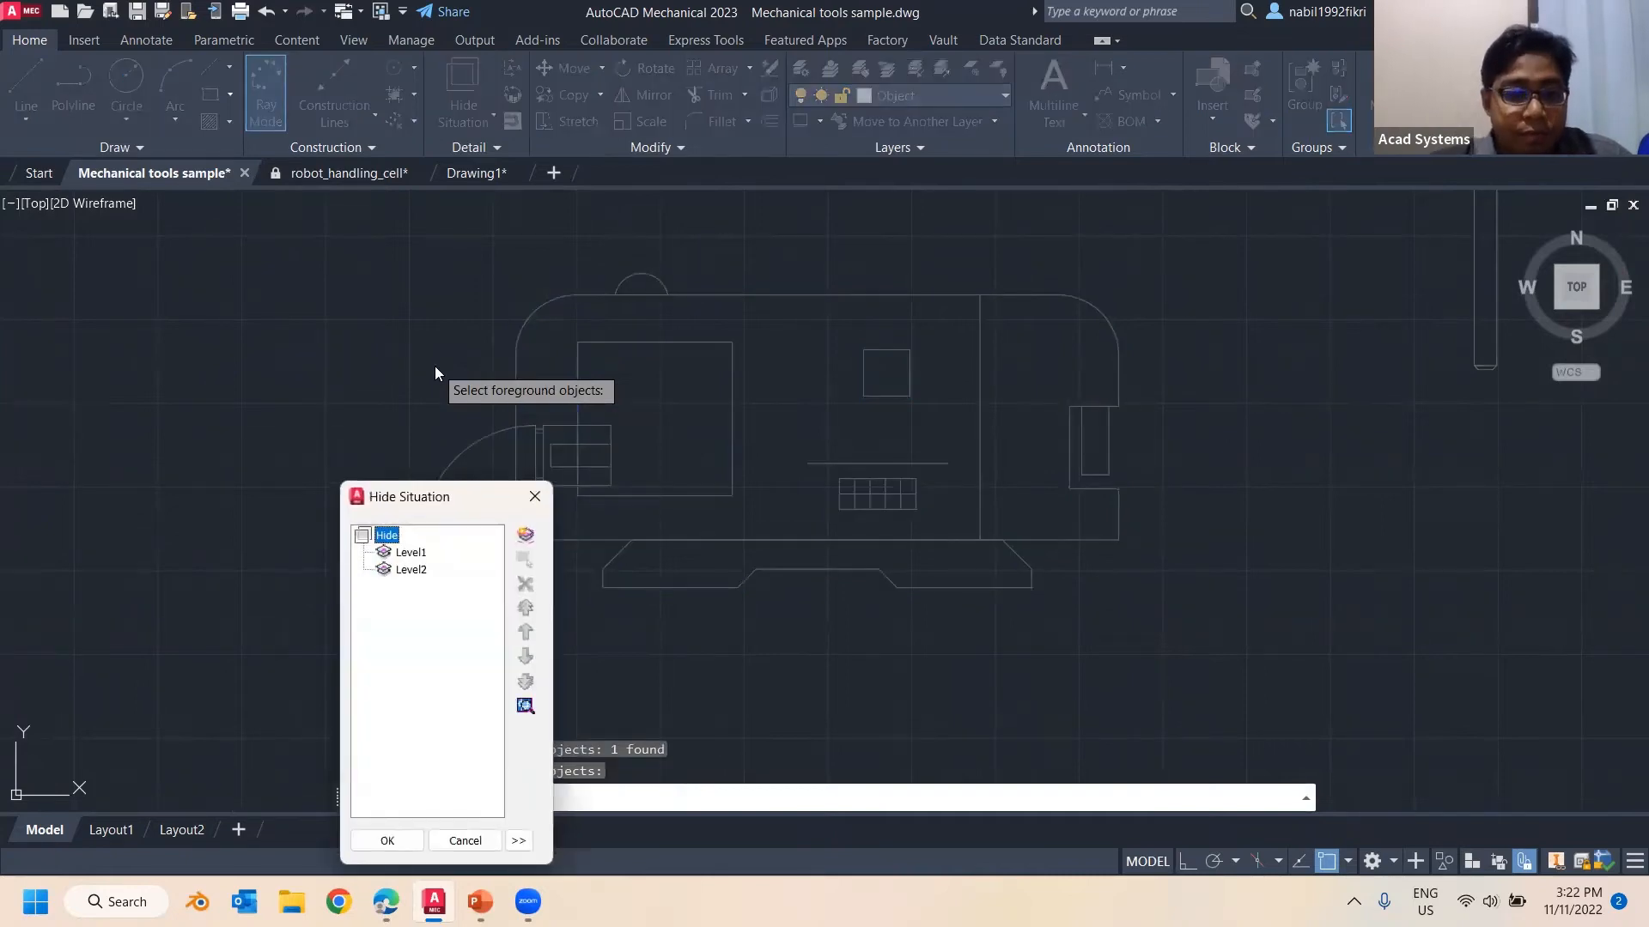
pyautogui.click(466, 841)
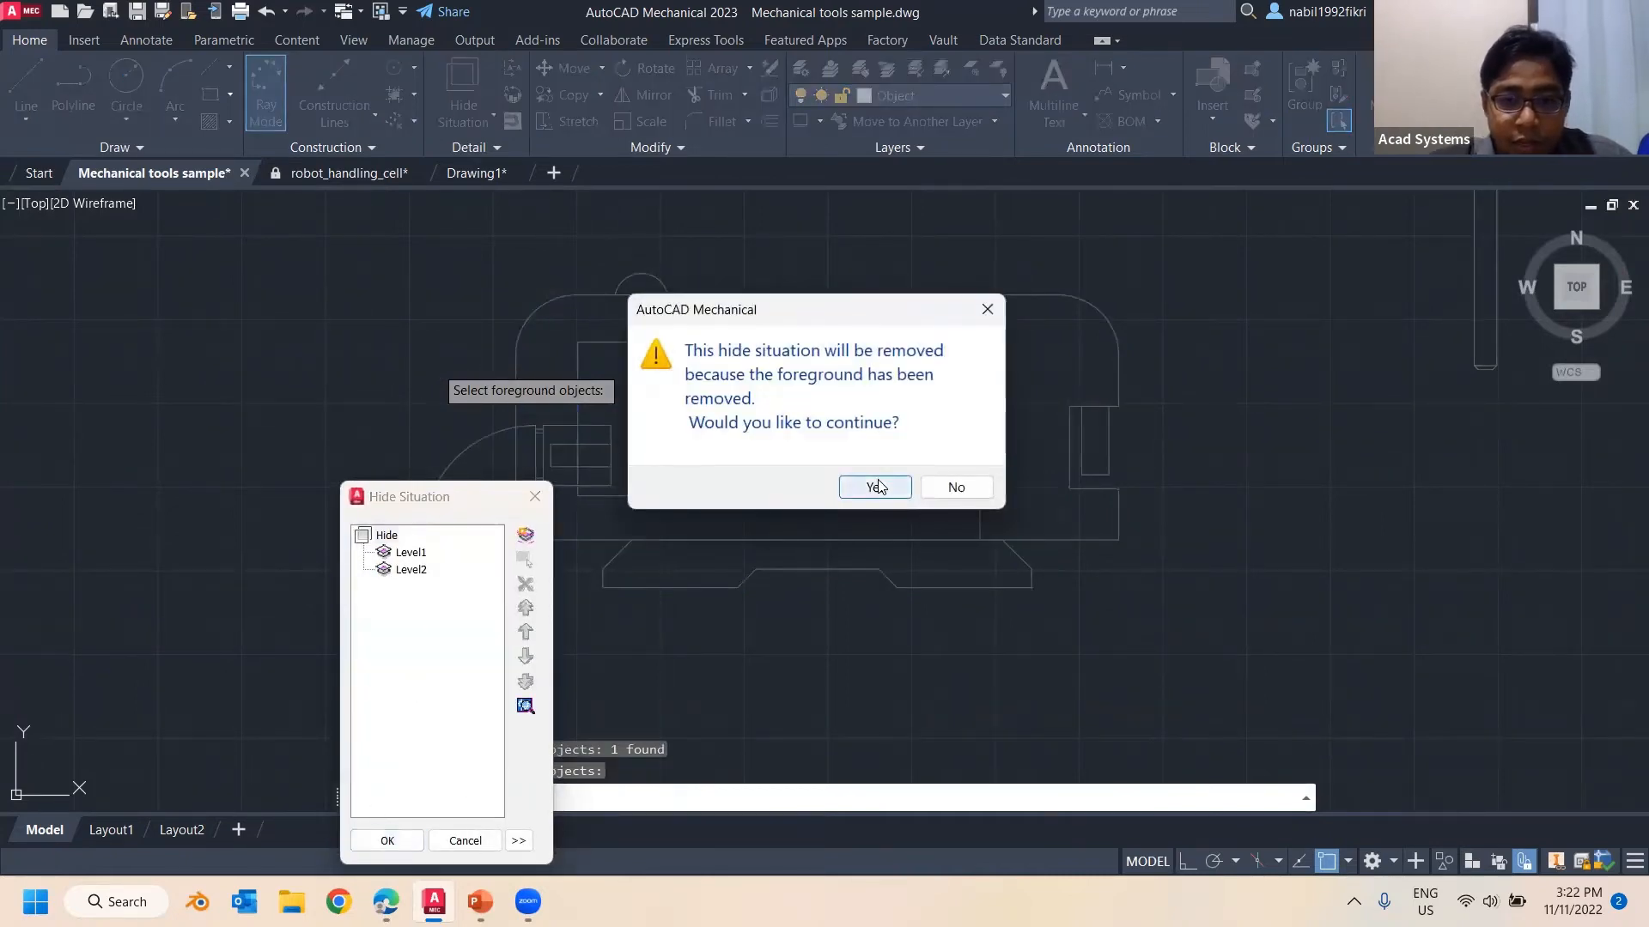
pyautogui.click(875, 487)
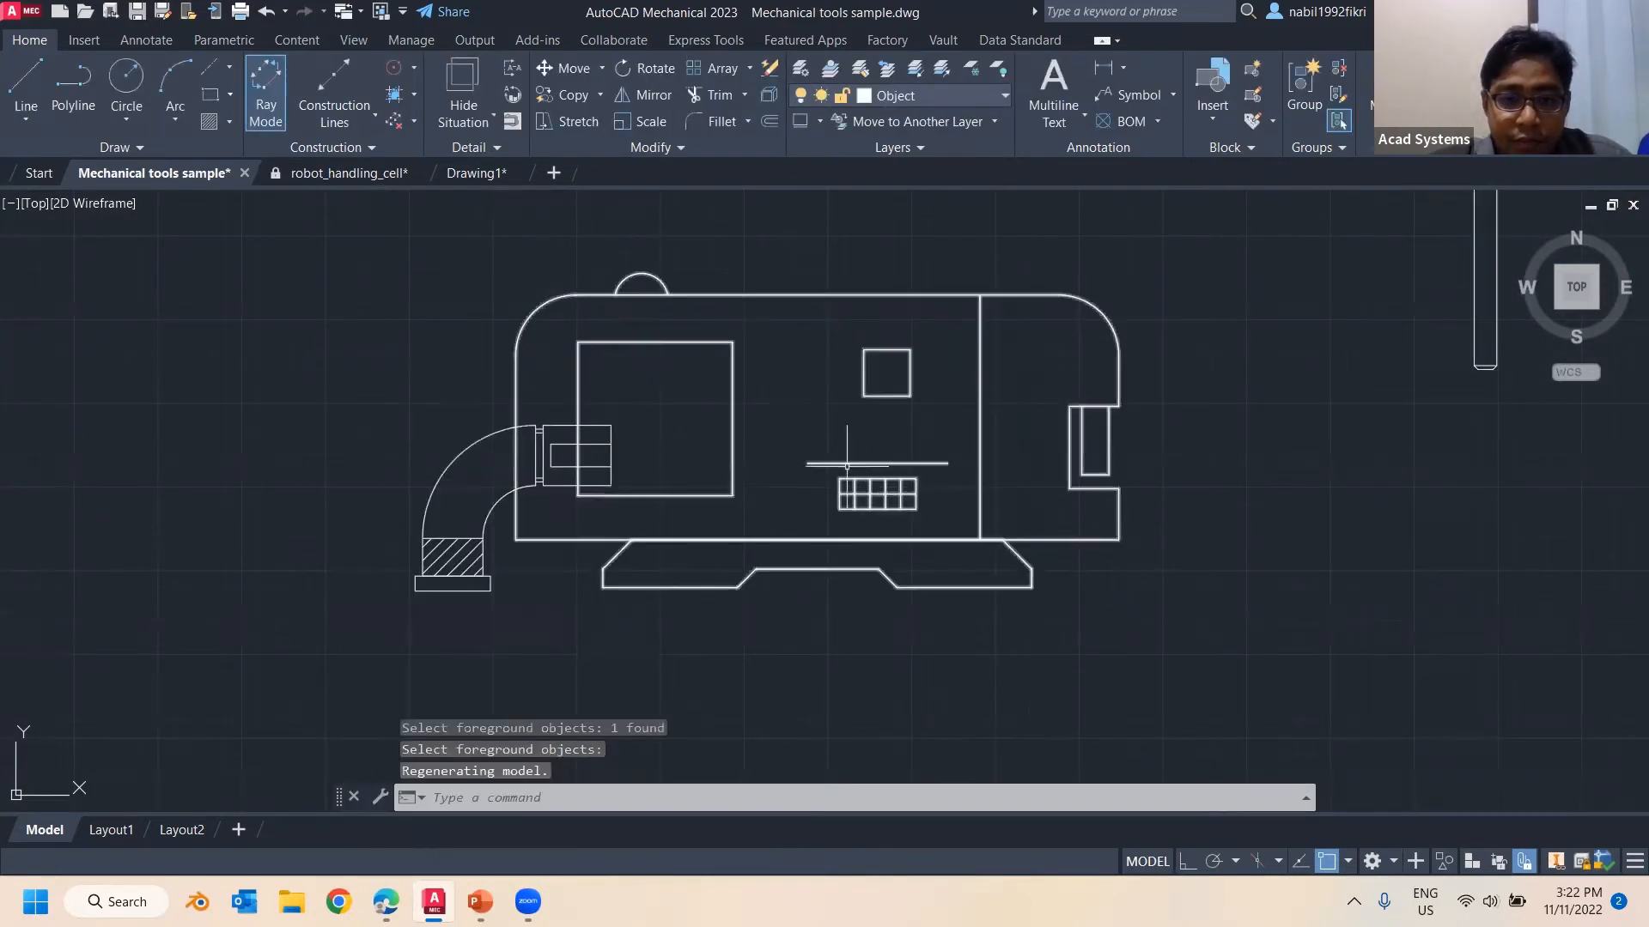
# Try to create a hide situation with the machine body as the foreground over the pipe end, and accept its removal
pyautogui.click(477, 82)
pyautogui.click(632, 343)
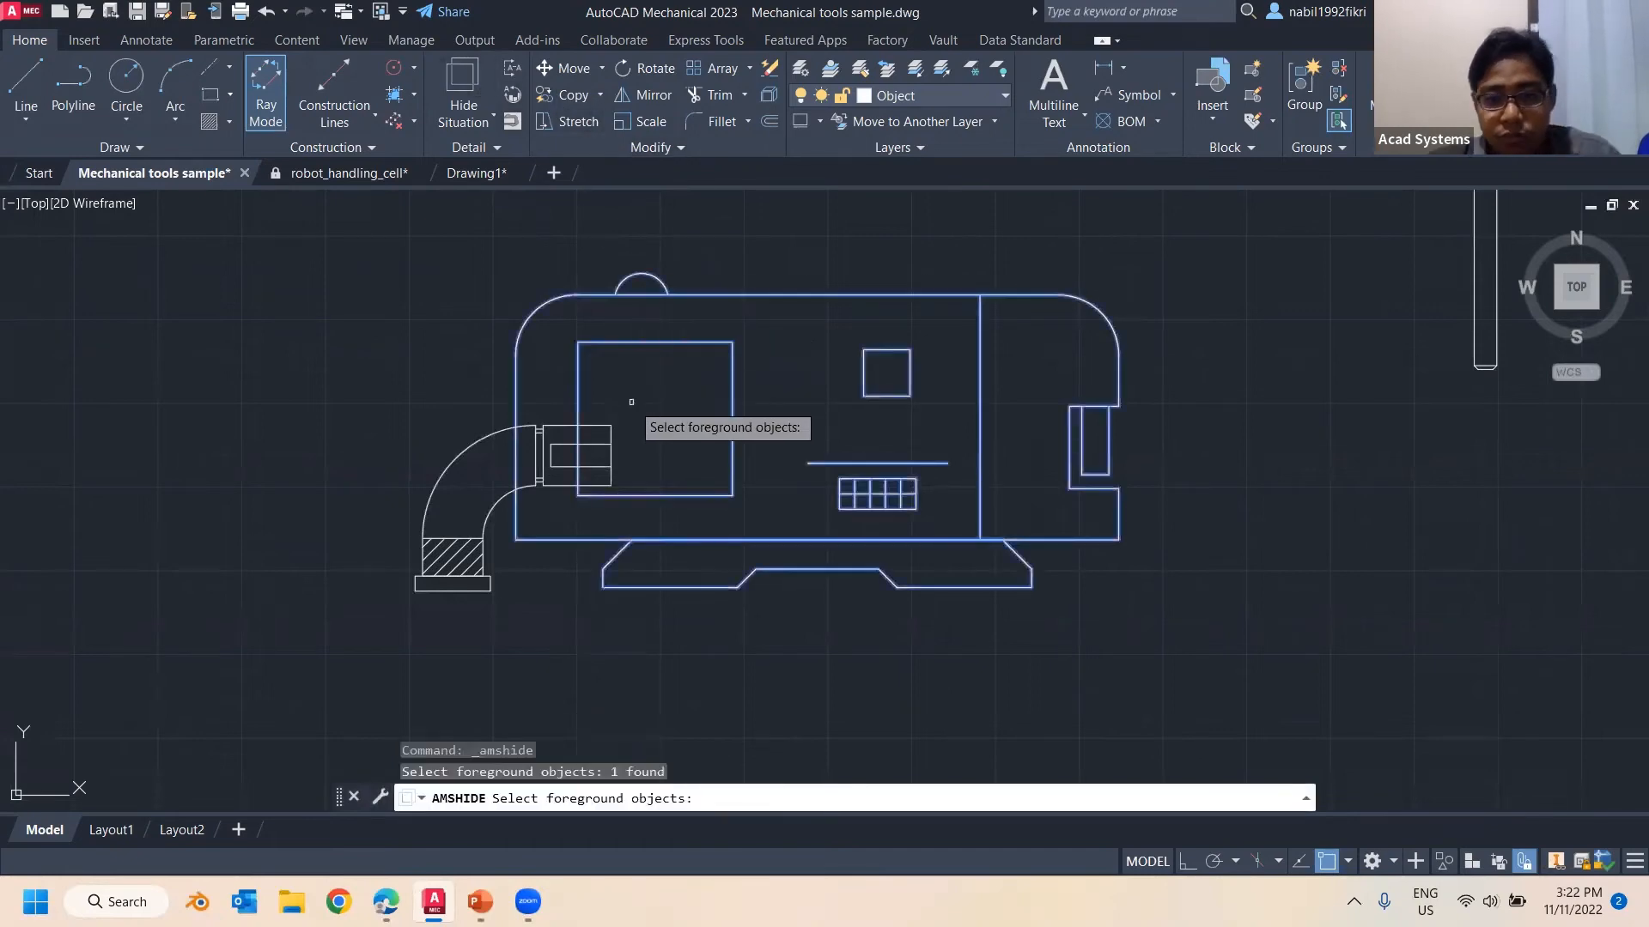
pyautogui.press('Return')
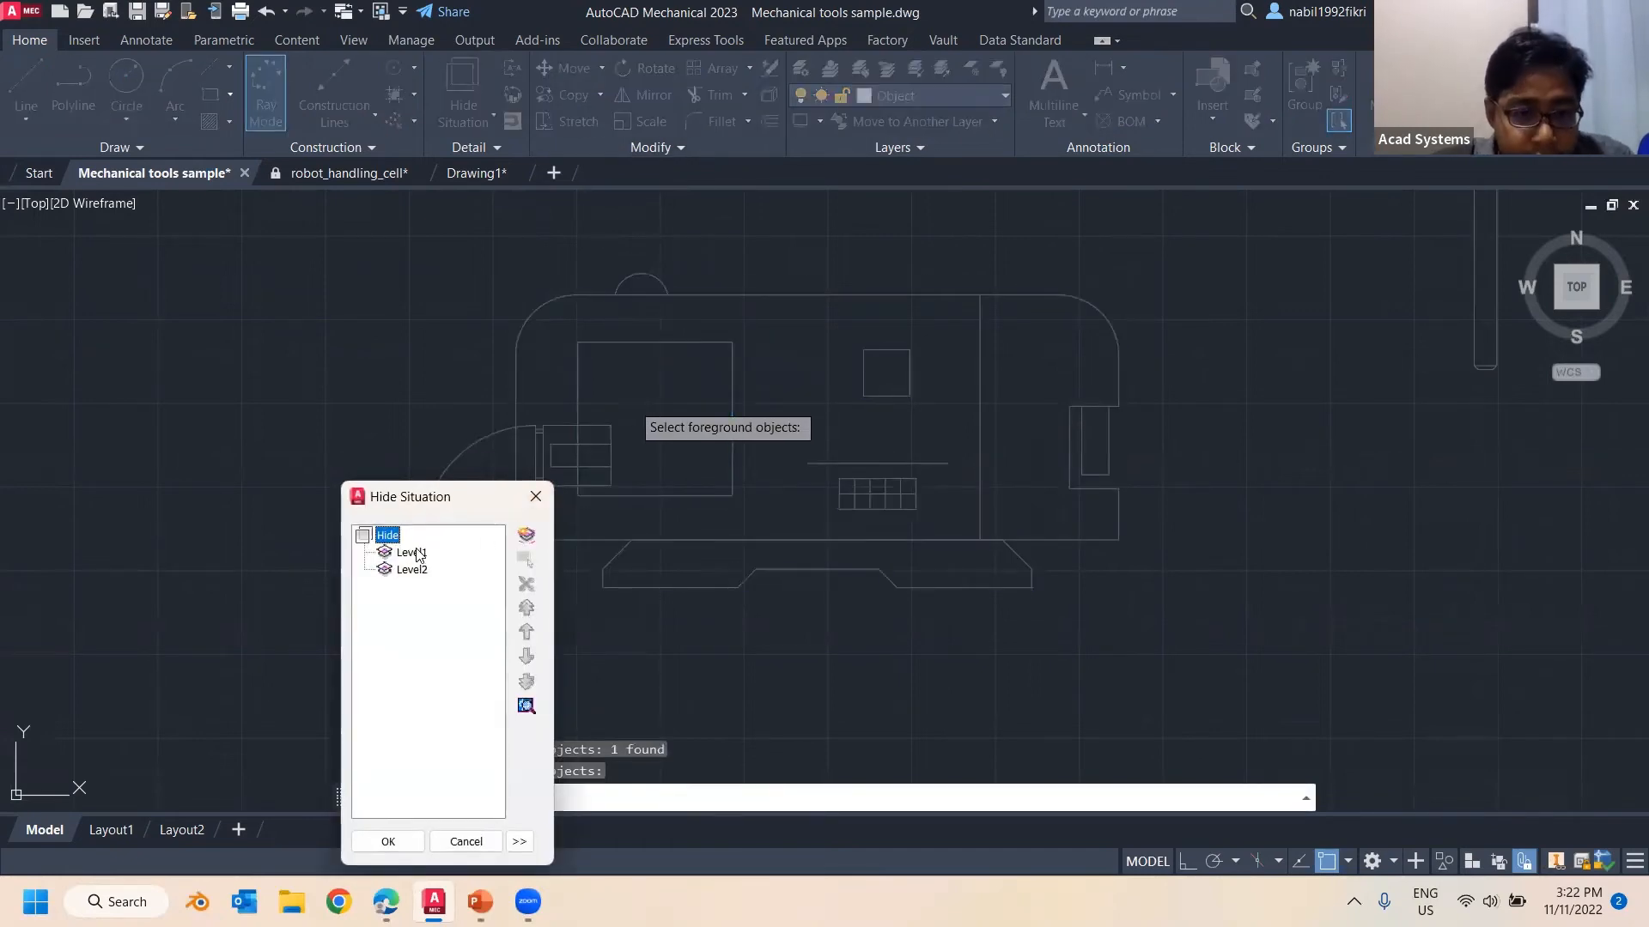
pyautogui.click(413, 843)
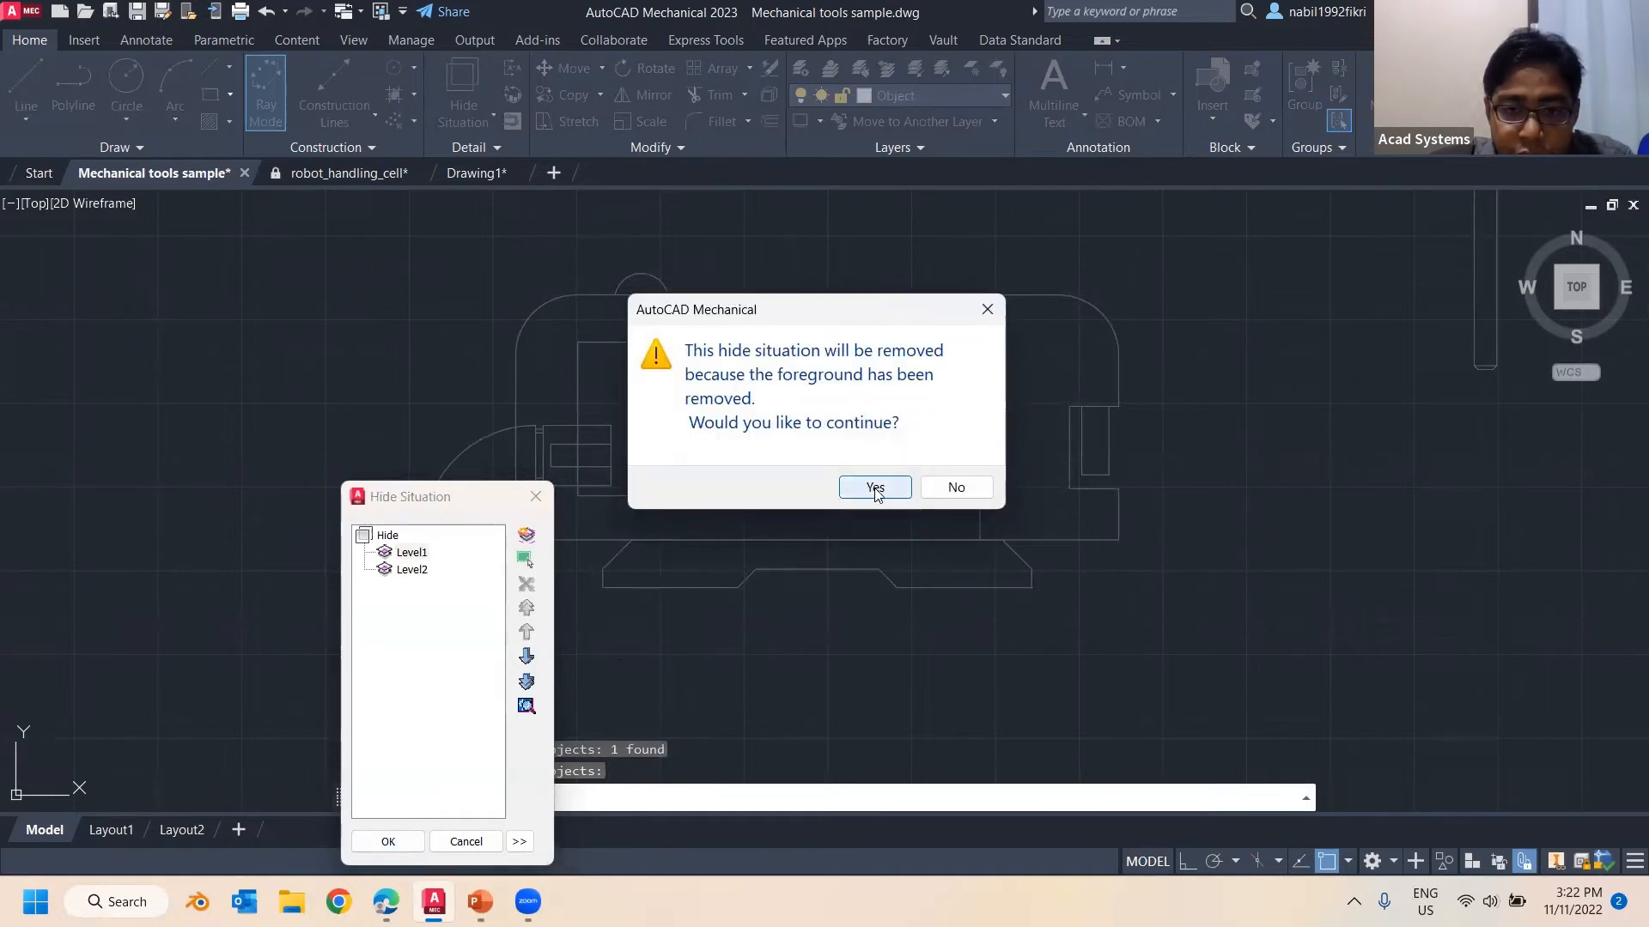
pyautogui.click(875, 487)
# Move the curved pipe block horizontally out of the machine body so its end meets the body's side edge, and clear the selection
pyautogui.click(588, 425)
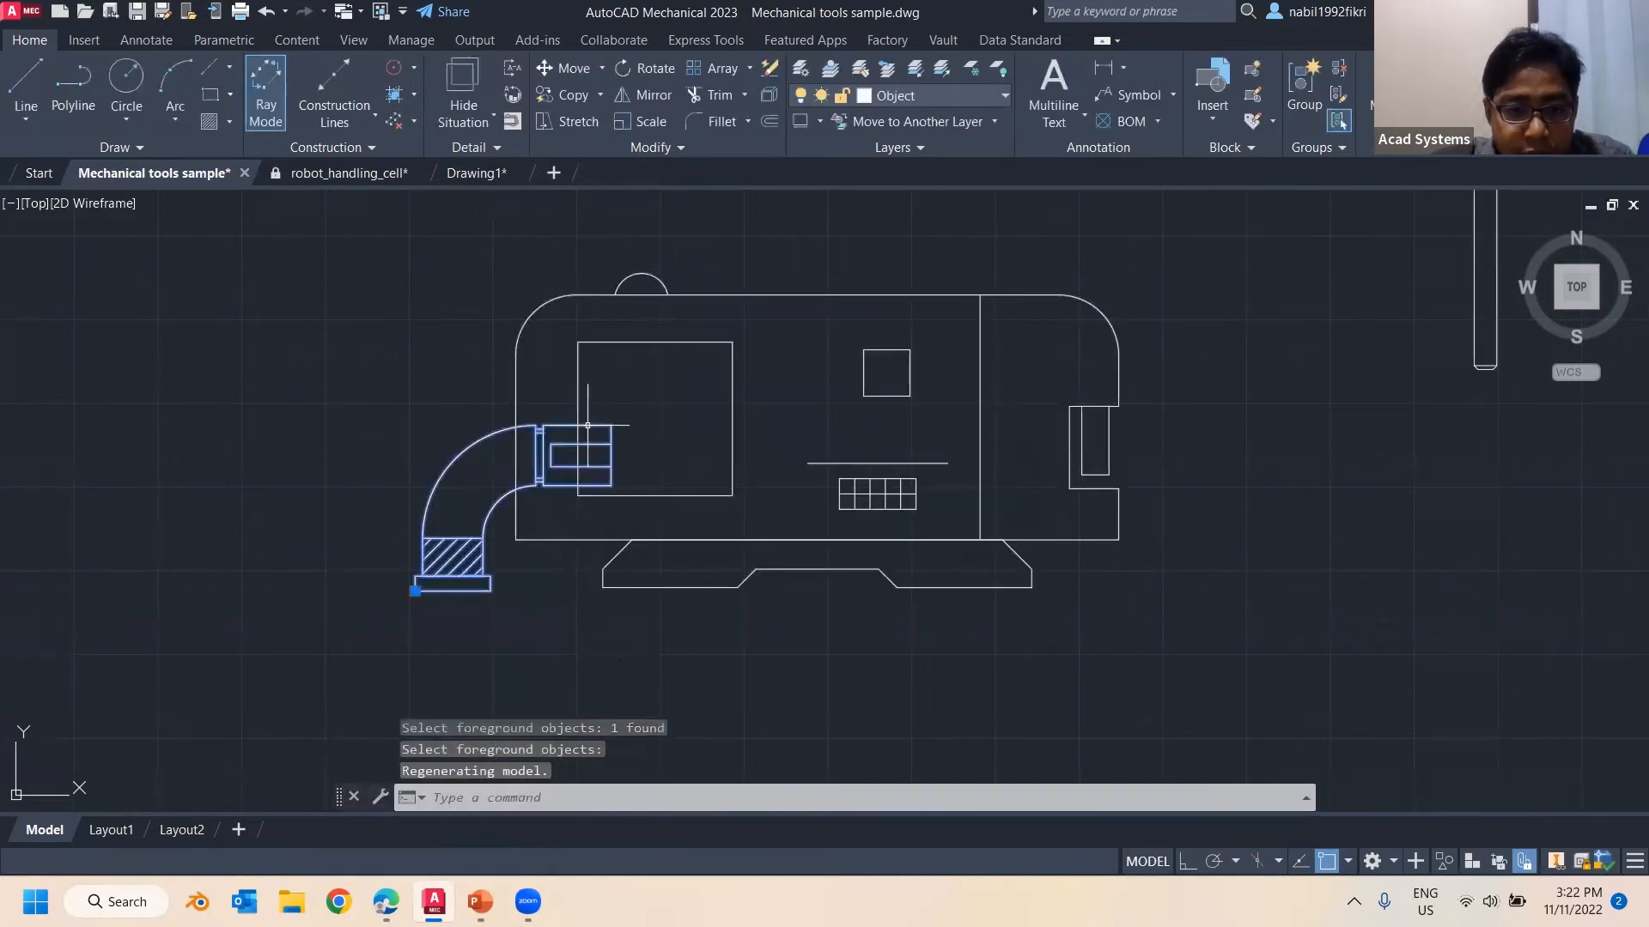
pyautogui.click(359, 566)
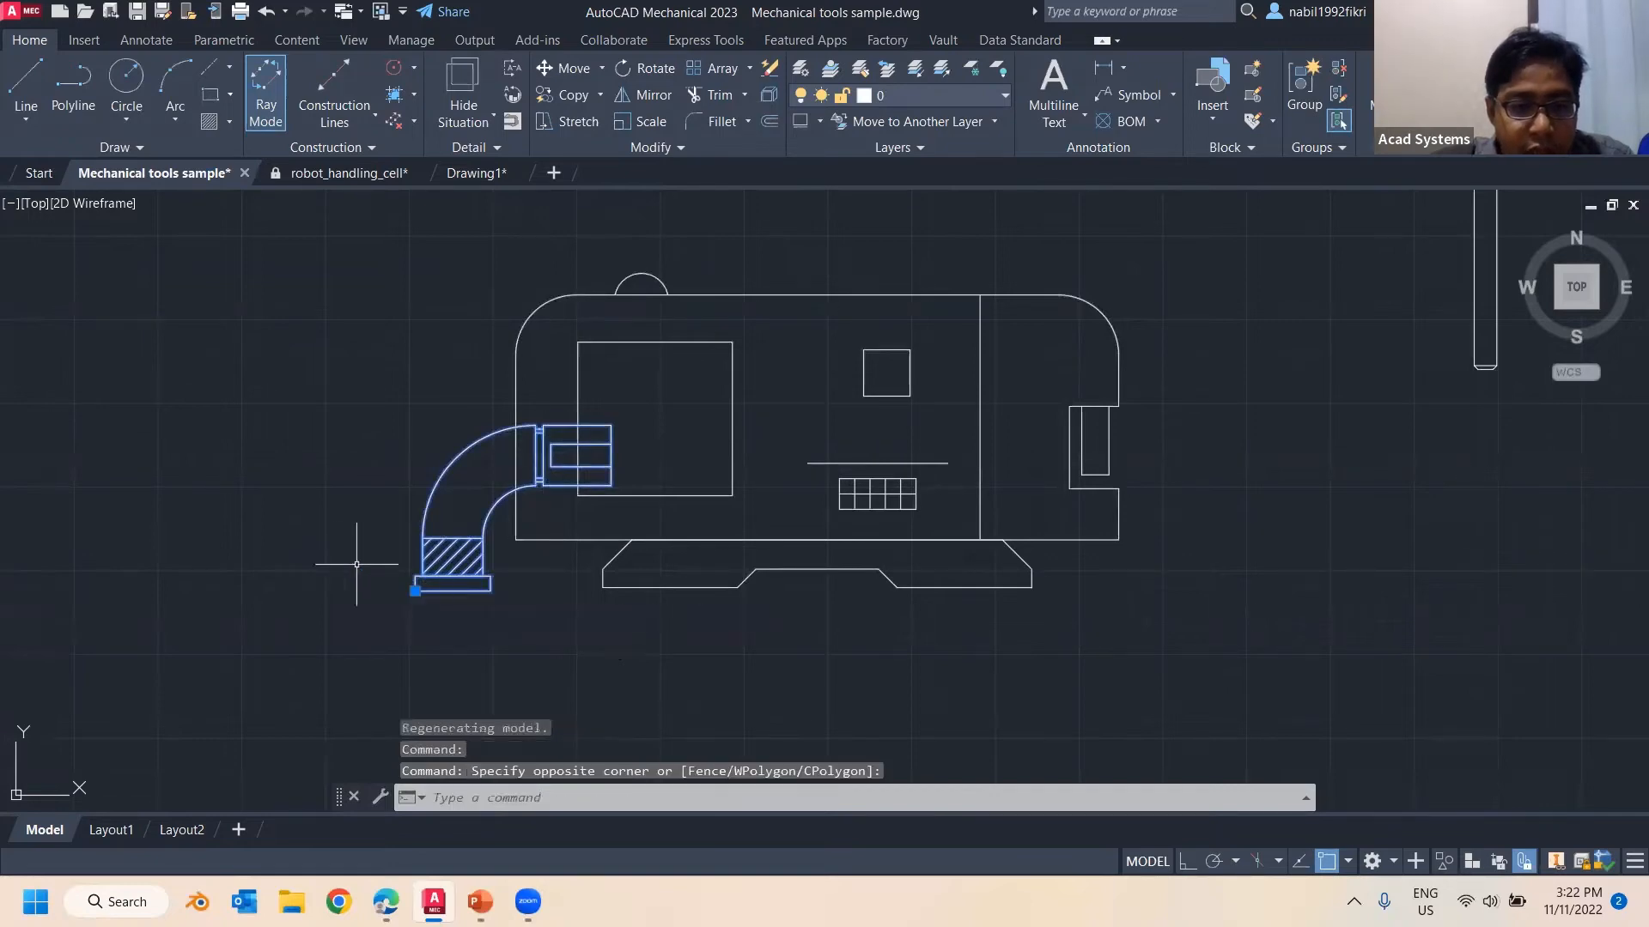
pyautogui.click(415, 591)
pyautogui.scroll(-5, 464, 601)
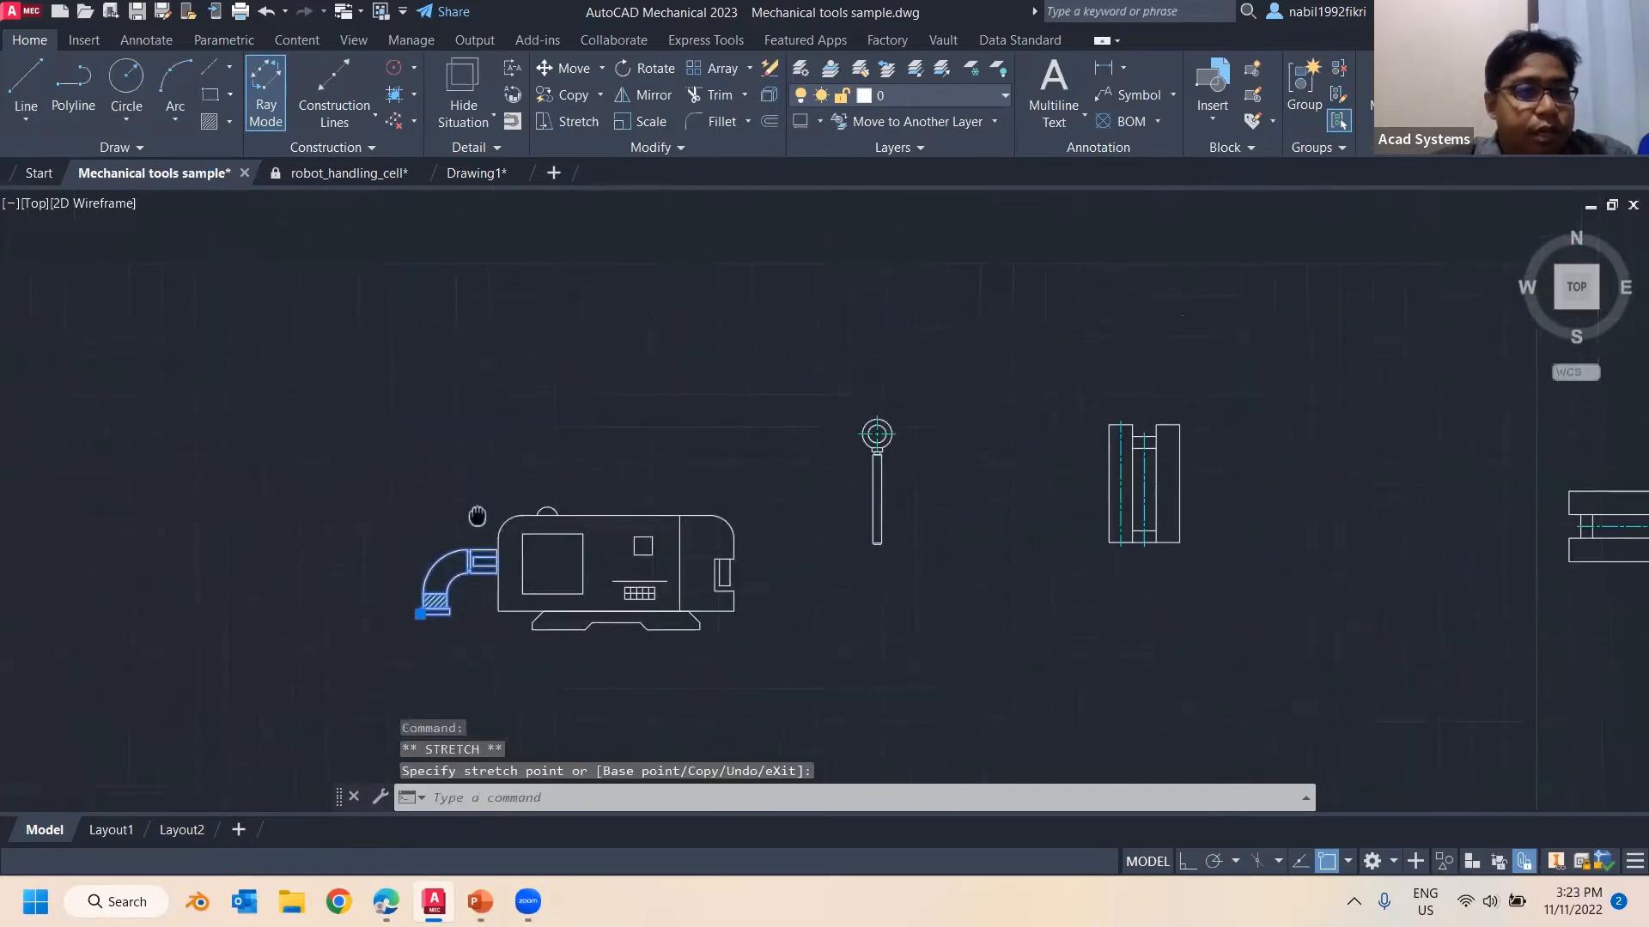
pyautogui.moveTo(478, 516); pyautogui.dragTo(480, 525, button='middle')
pyautogui.press('Escape')
pyautogui.press('Escape')
# Try to define a hide situation with the machine body as foreground while the pipe only touches its side edge
pyautogui.scroll(4, 701, 427)
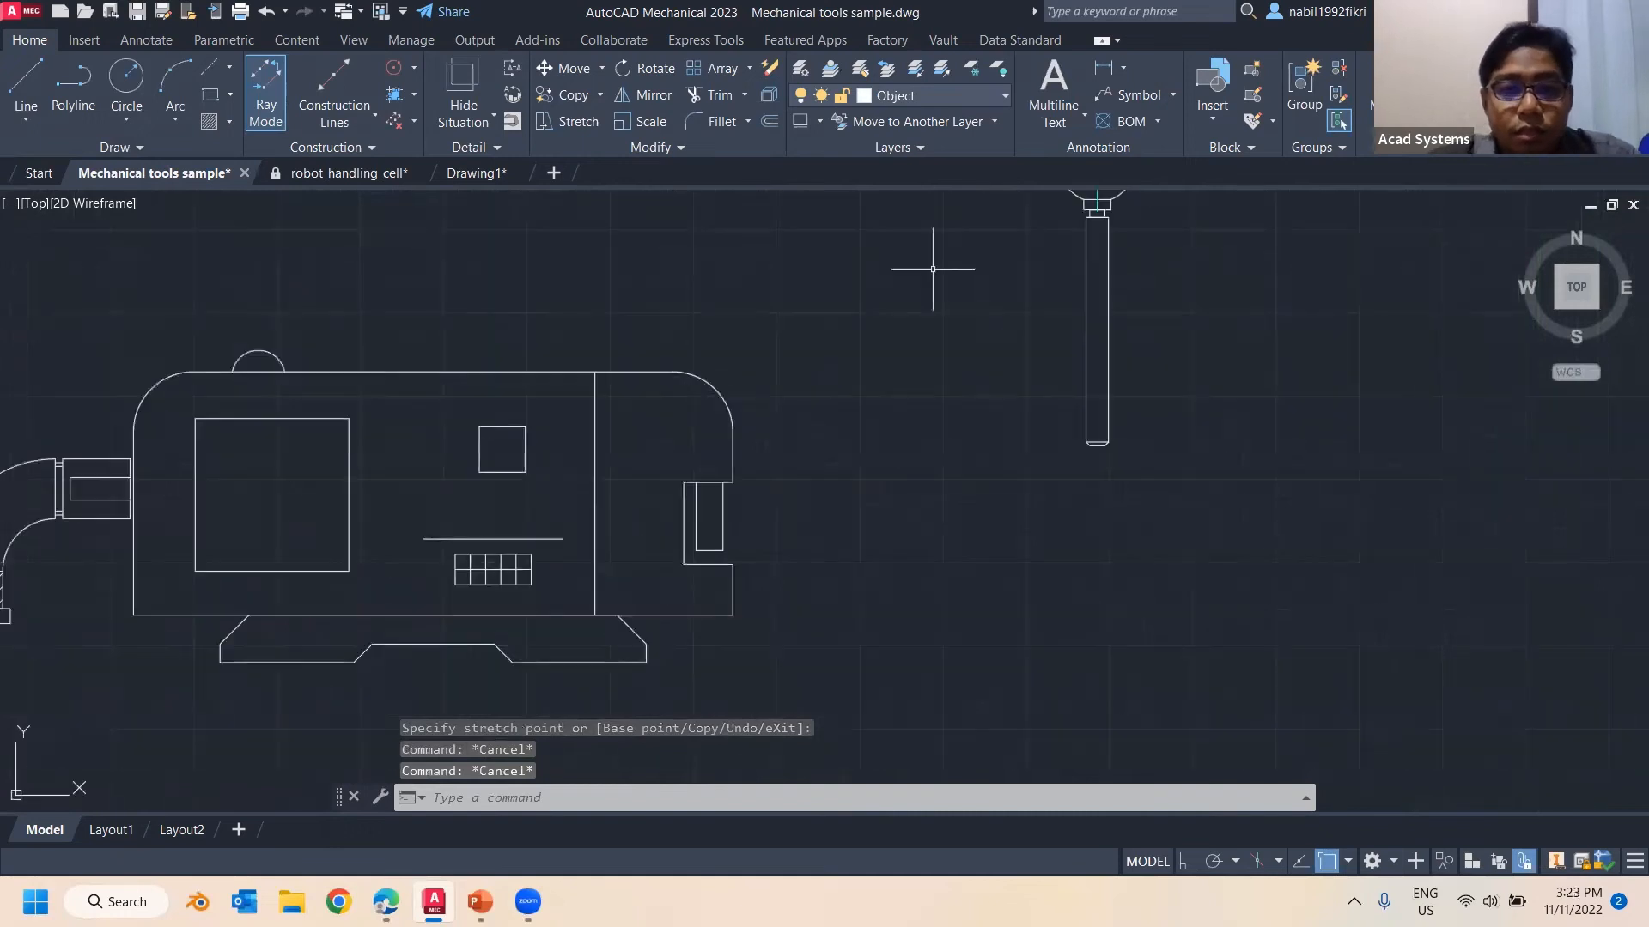
pyautogui.moveTo(690, 243); pyautogui.dragTo(715, 169, button='middle')
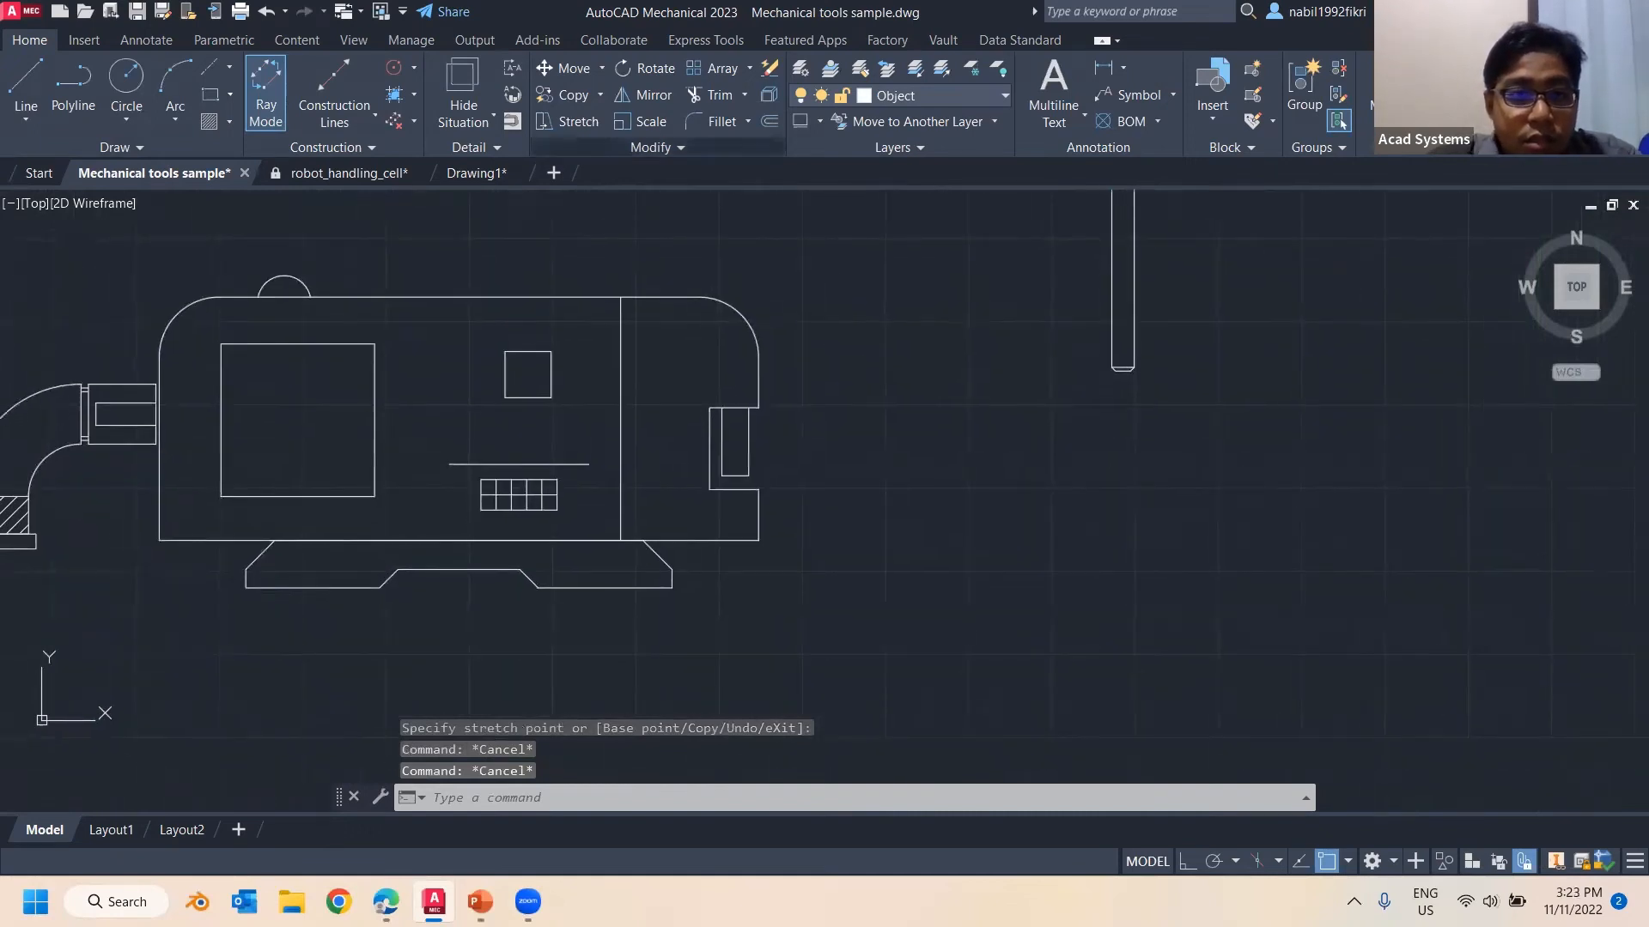
pyautogui.click(468, 90)
pyautogui.click(599, 297)
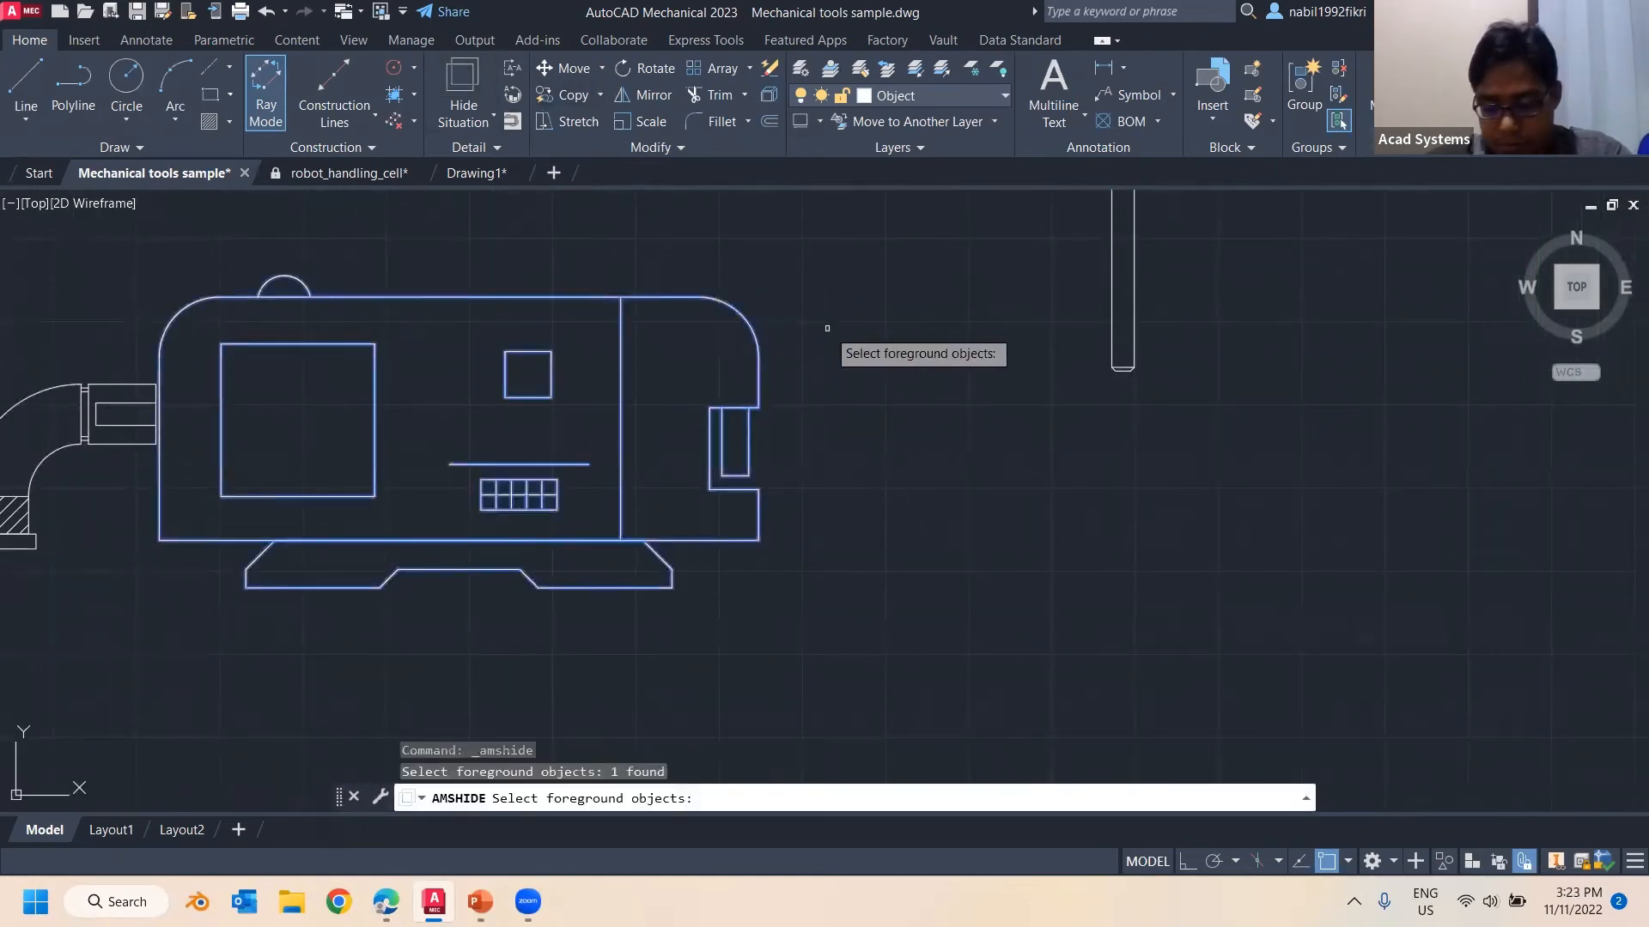
pyautogui.press('Return')
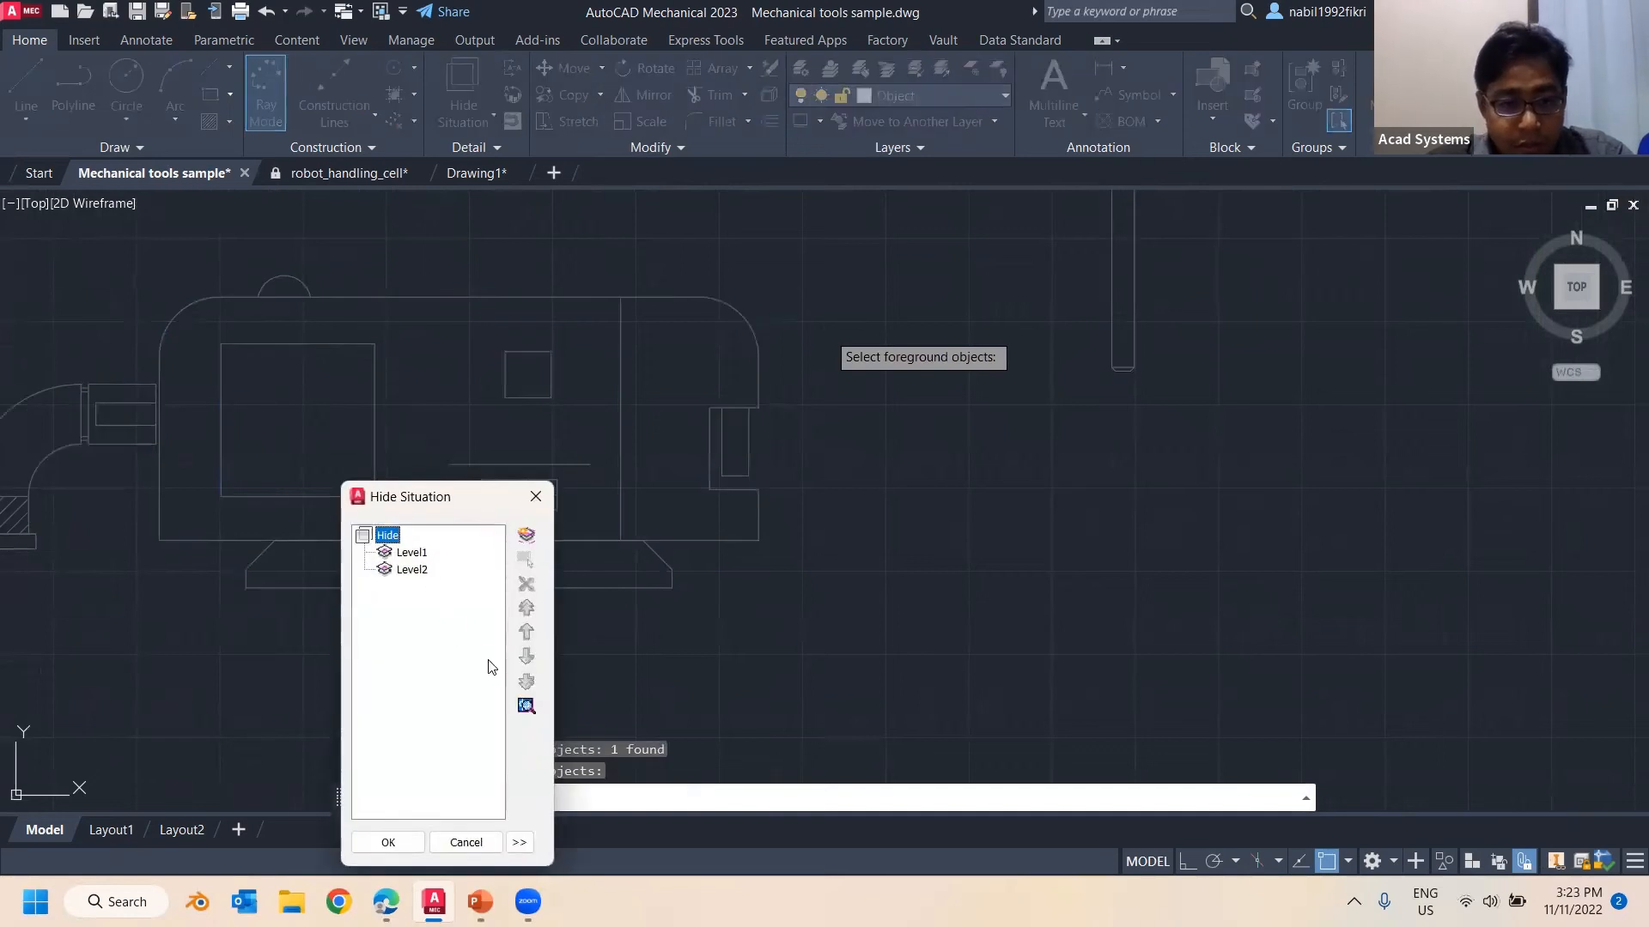
pyautogui.click(411, 843)
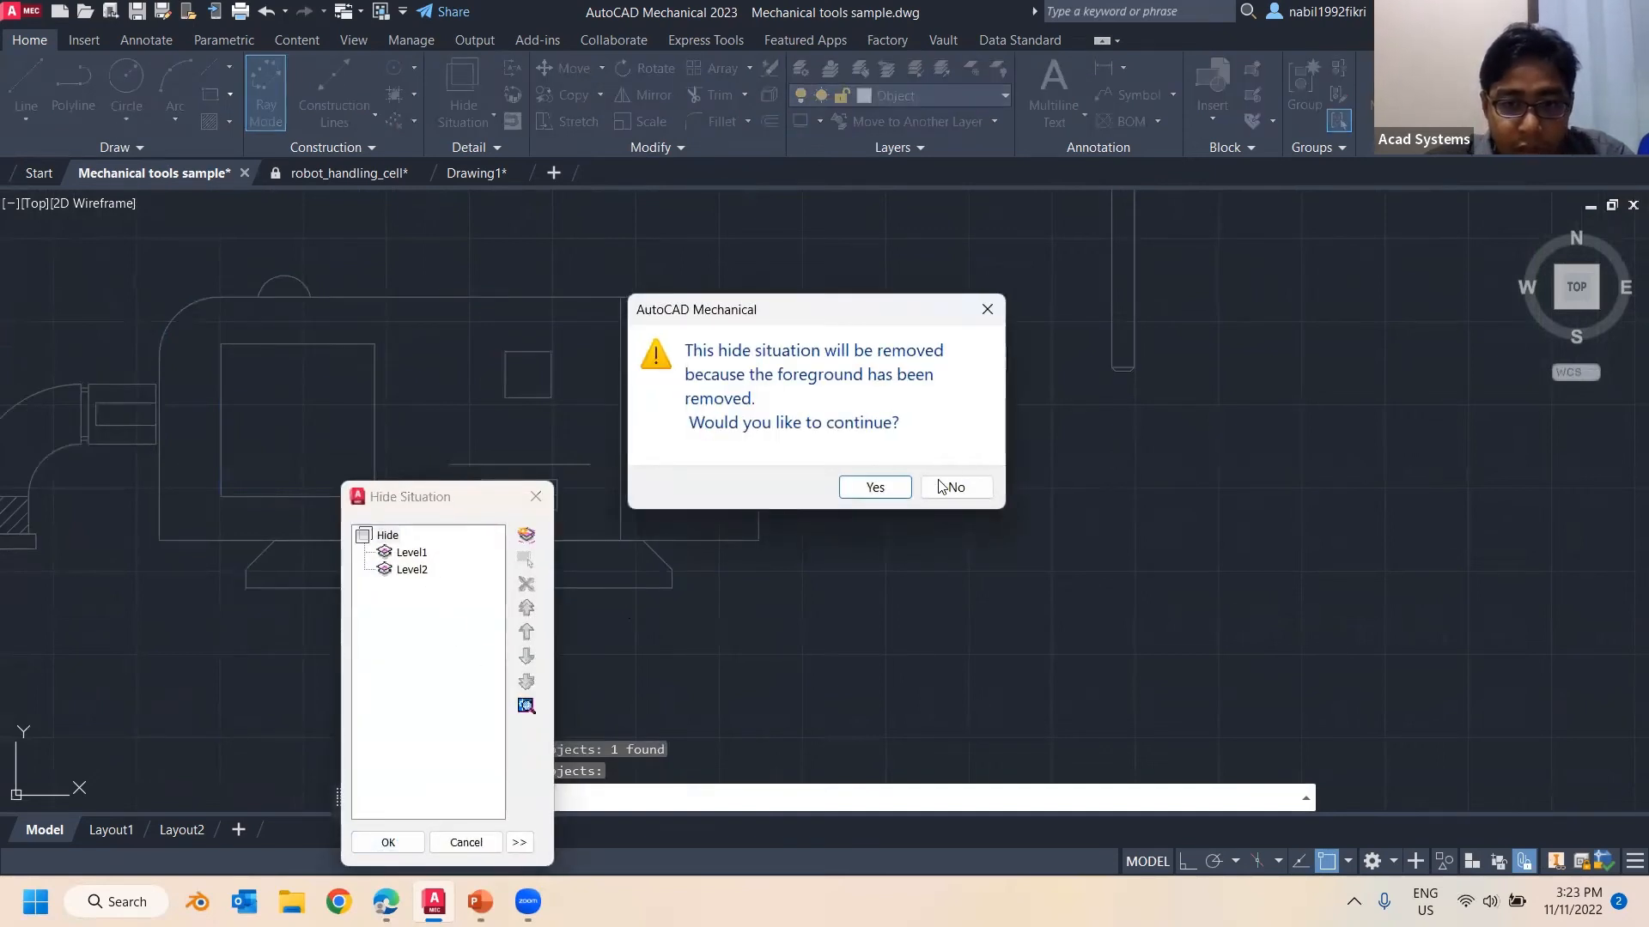
# Accept removal of the current hide situation and move the ring-topped rod onto the right end of the machine body
pyautogui.click(874, 487)
pyautogui.click(1133, 310)
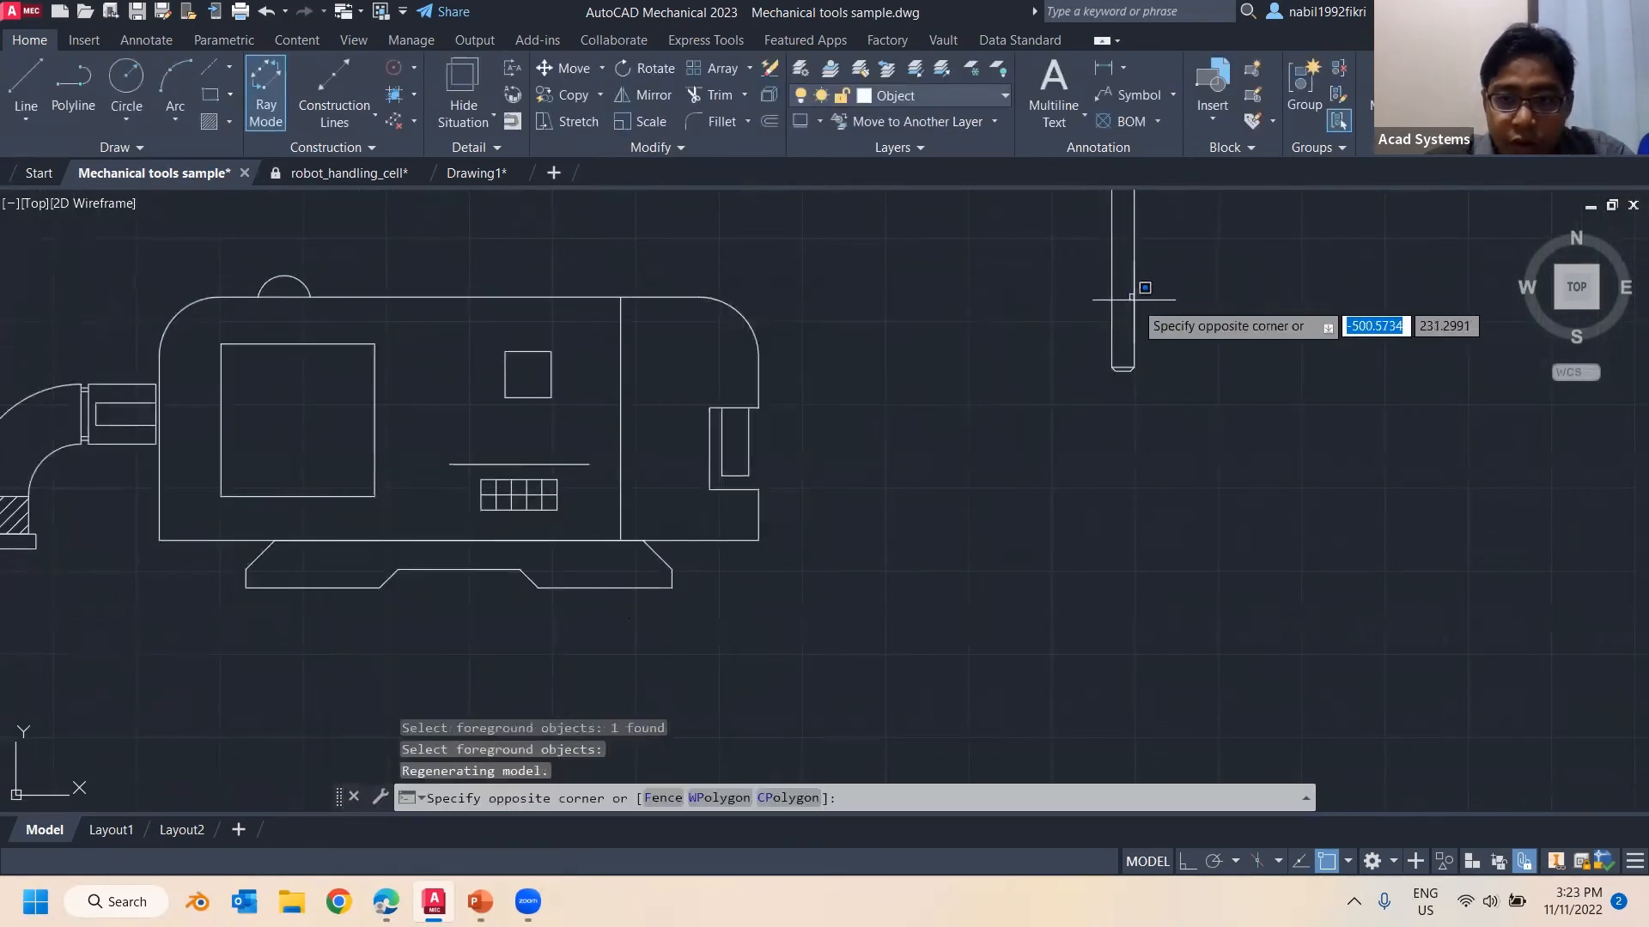
pyautogui.click(1133, 310)
pyautogui.scroll(-4, 1115, 208)
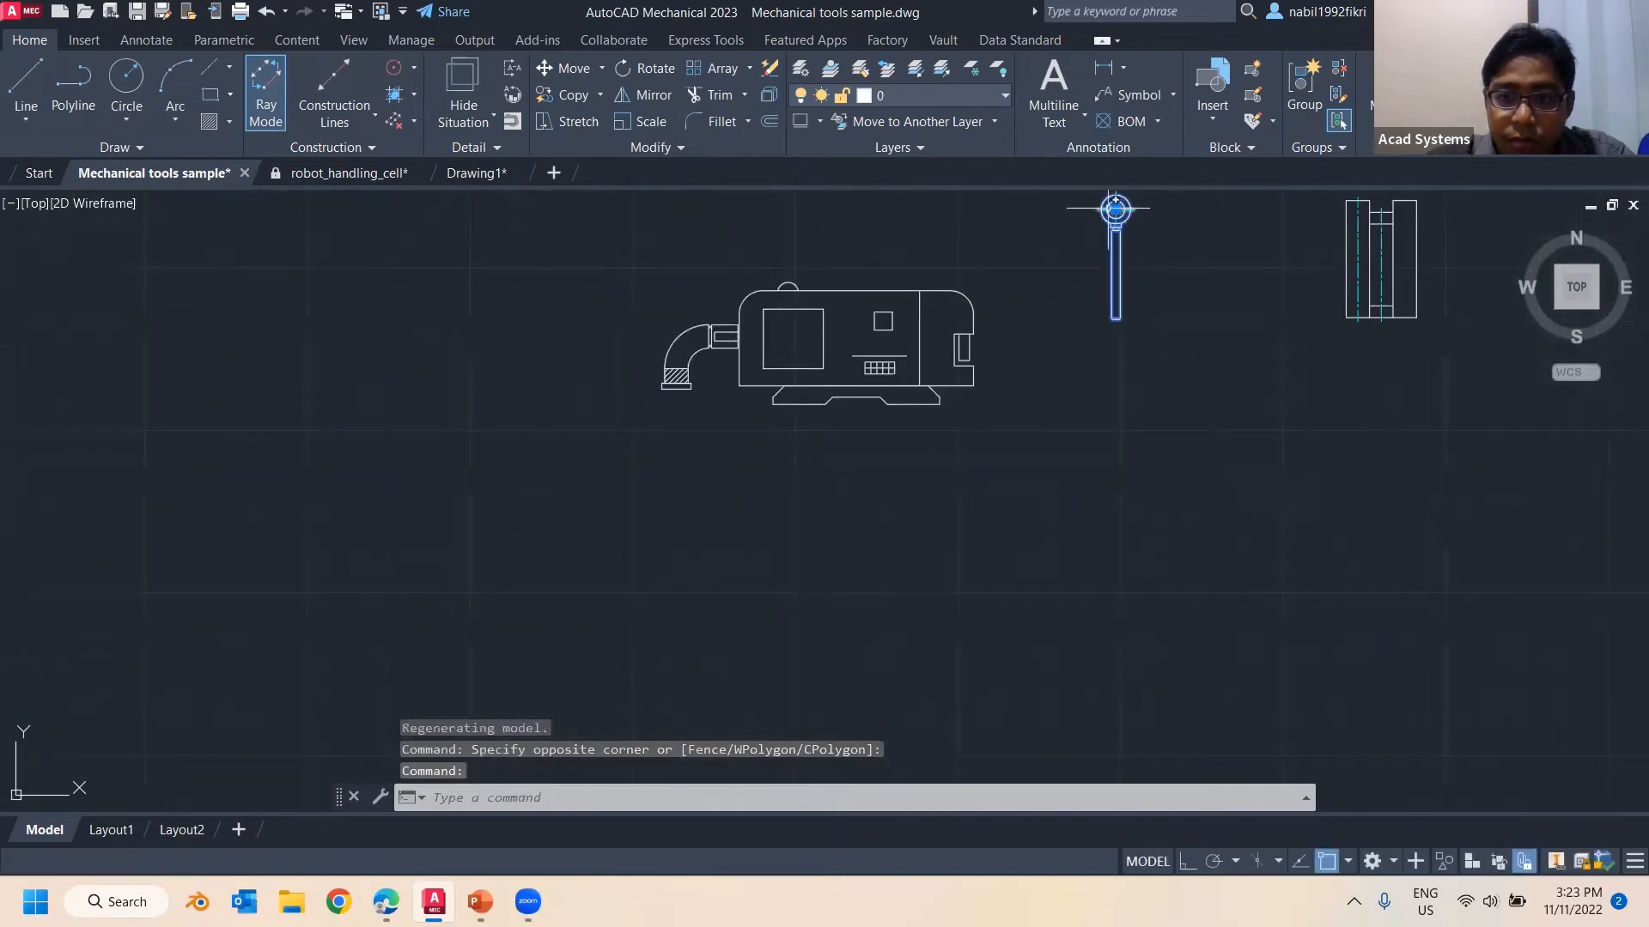
pyautogui.click(1115, 208)
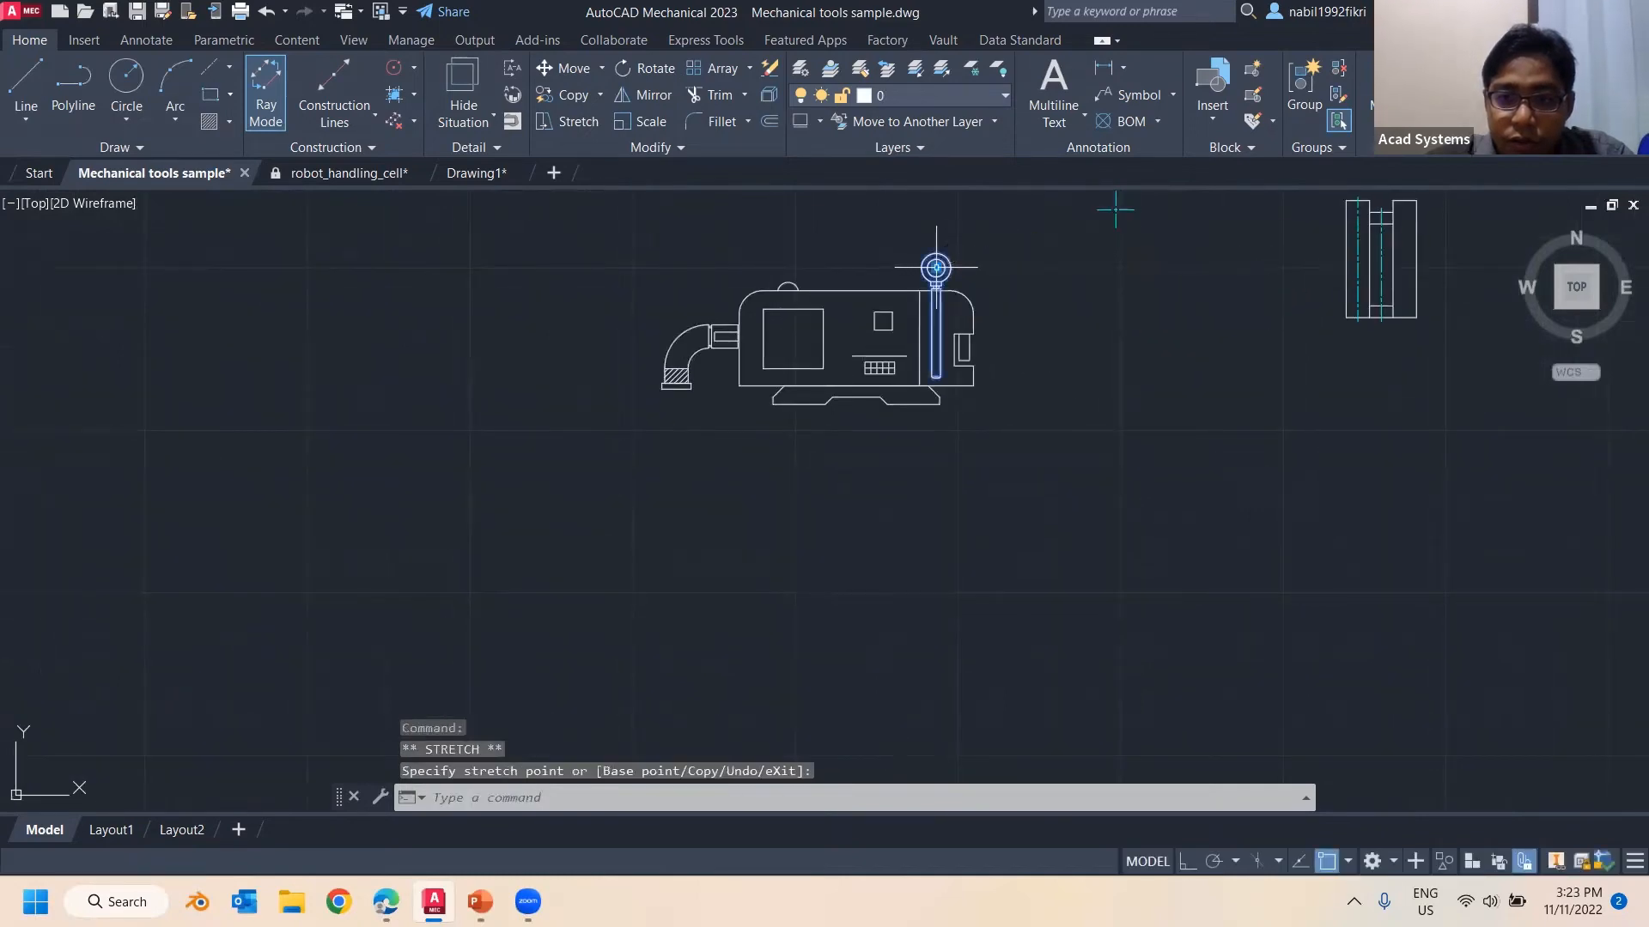
pyautogui.press('Escape')
pyautogui.press('Escape')
pyautogui.scroll(4, 922, 290)
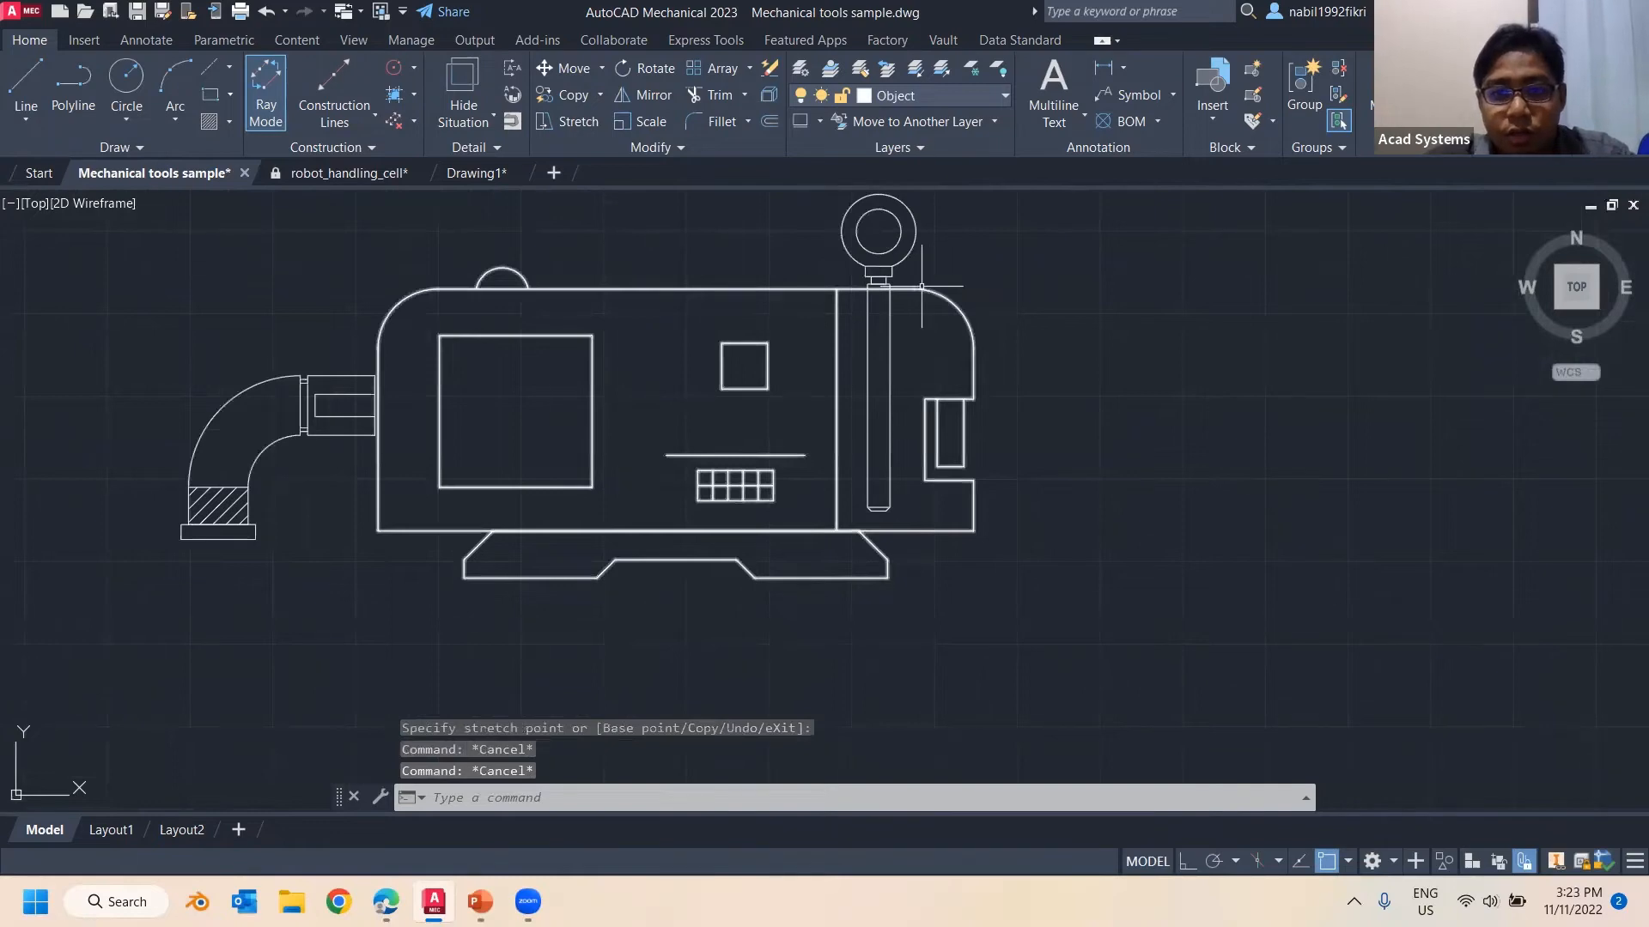
# Start a new hide situation with the machine body as the foreground object
pyautogui.click(410, 40)
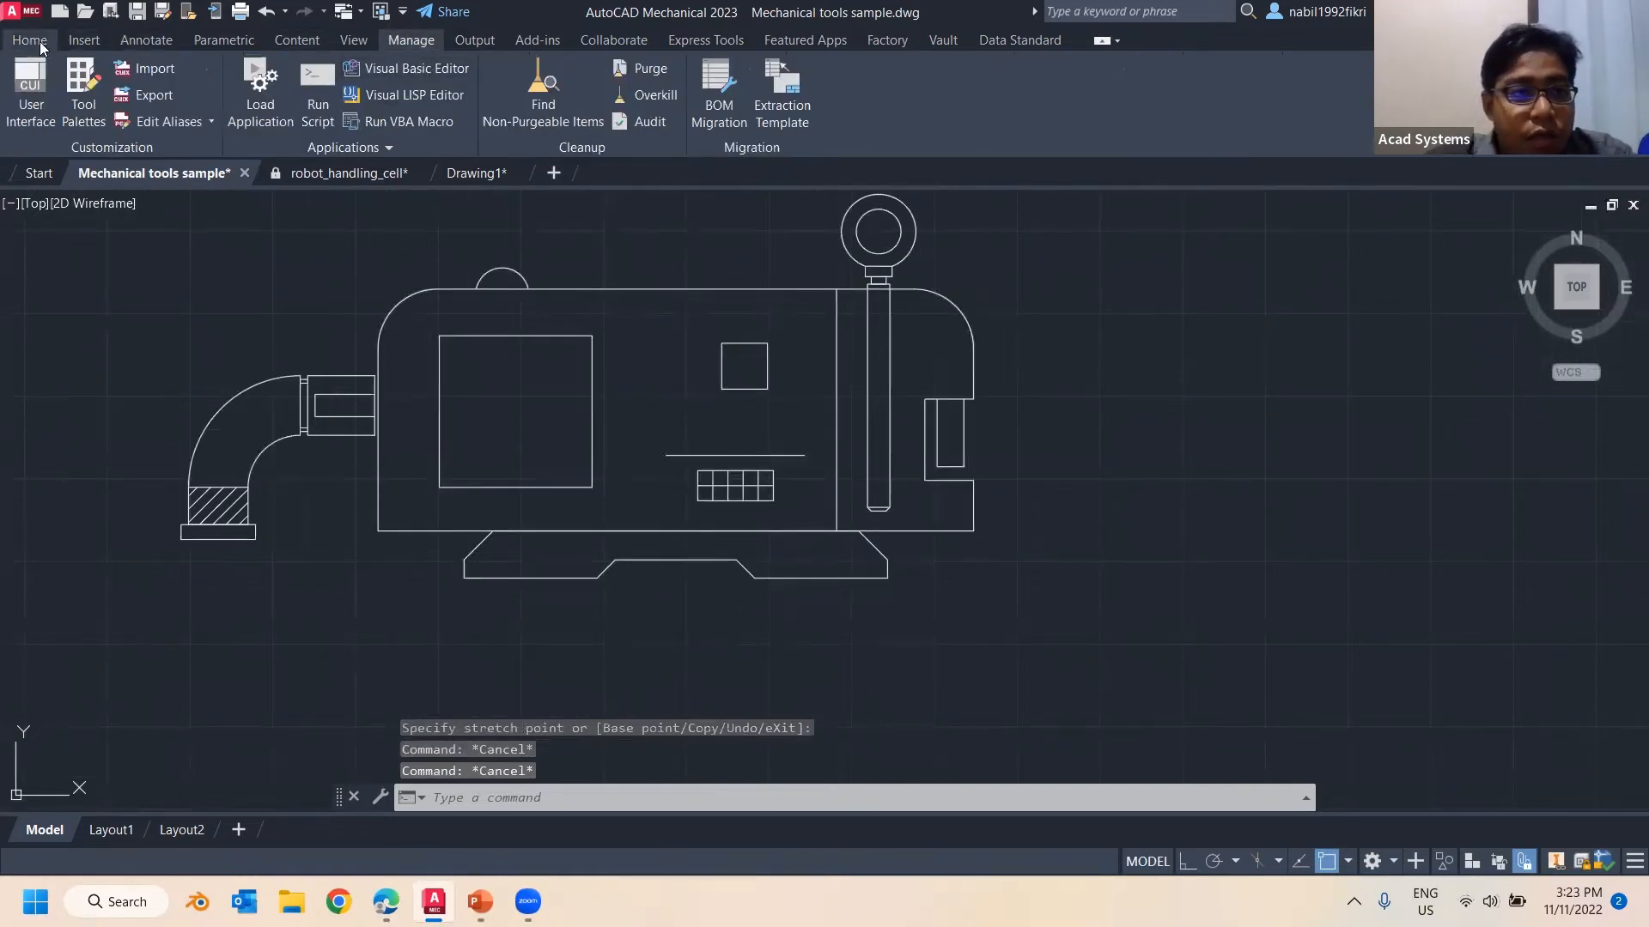
pyautogui.click(29, 41)
pyautogui.click(464, 90)
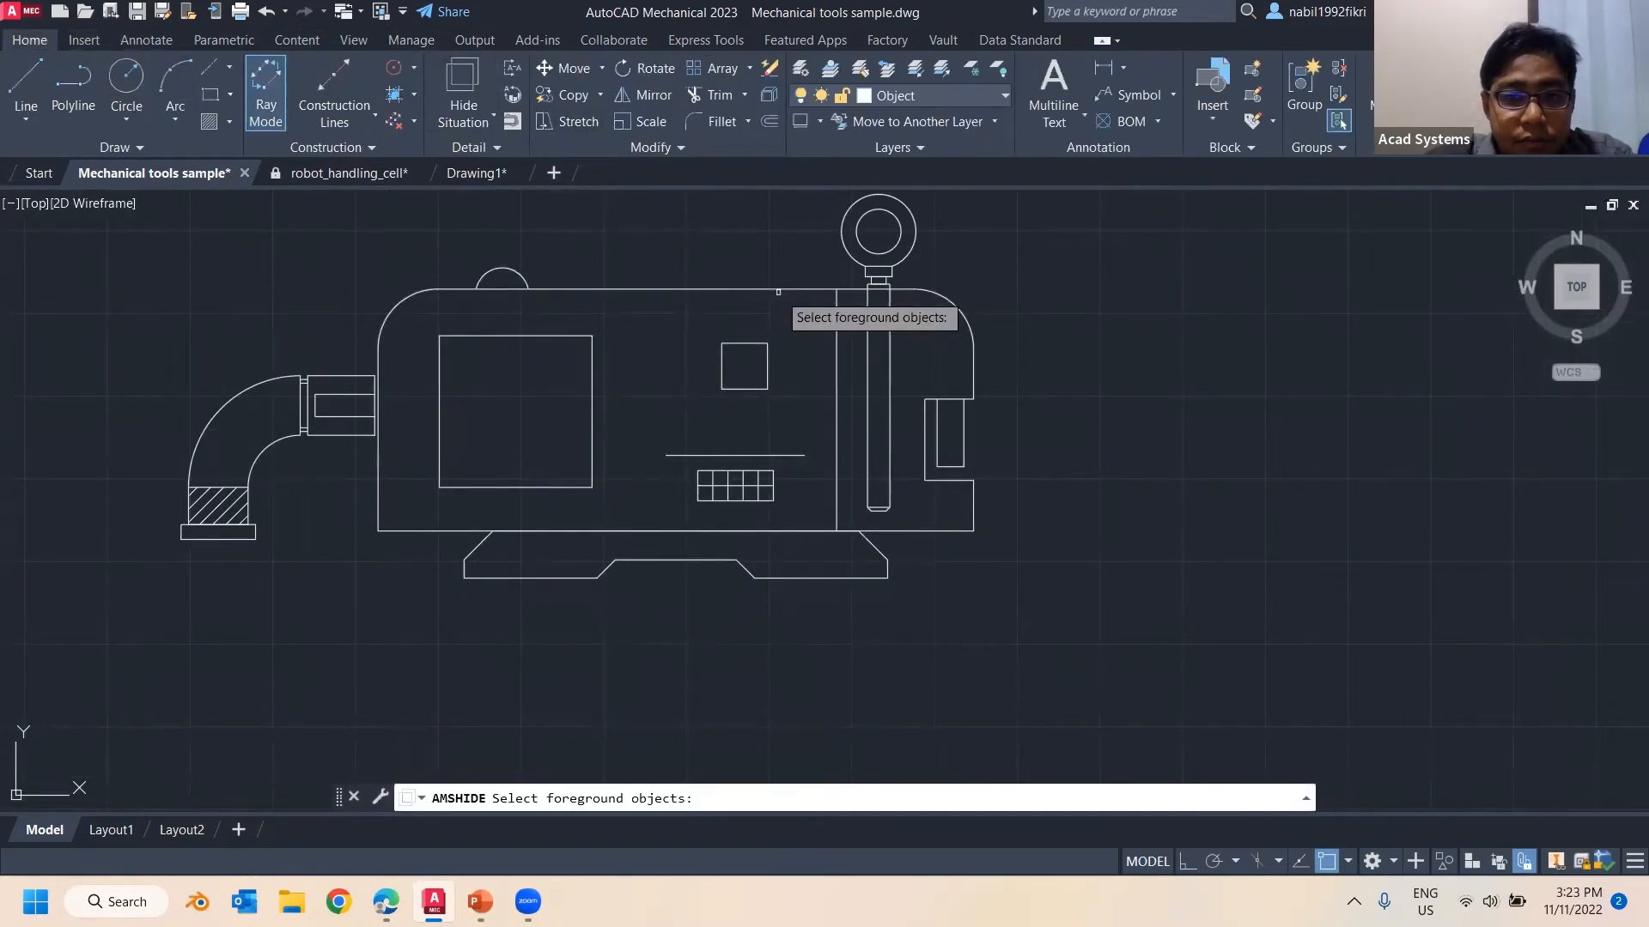
pyautogui.click(778, 292)
pyautogui.press('Return')
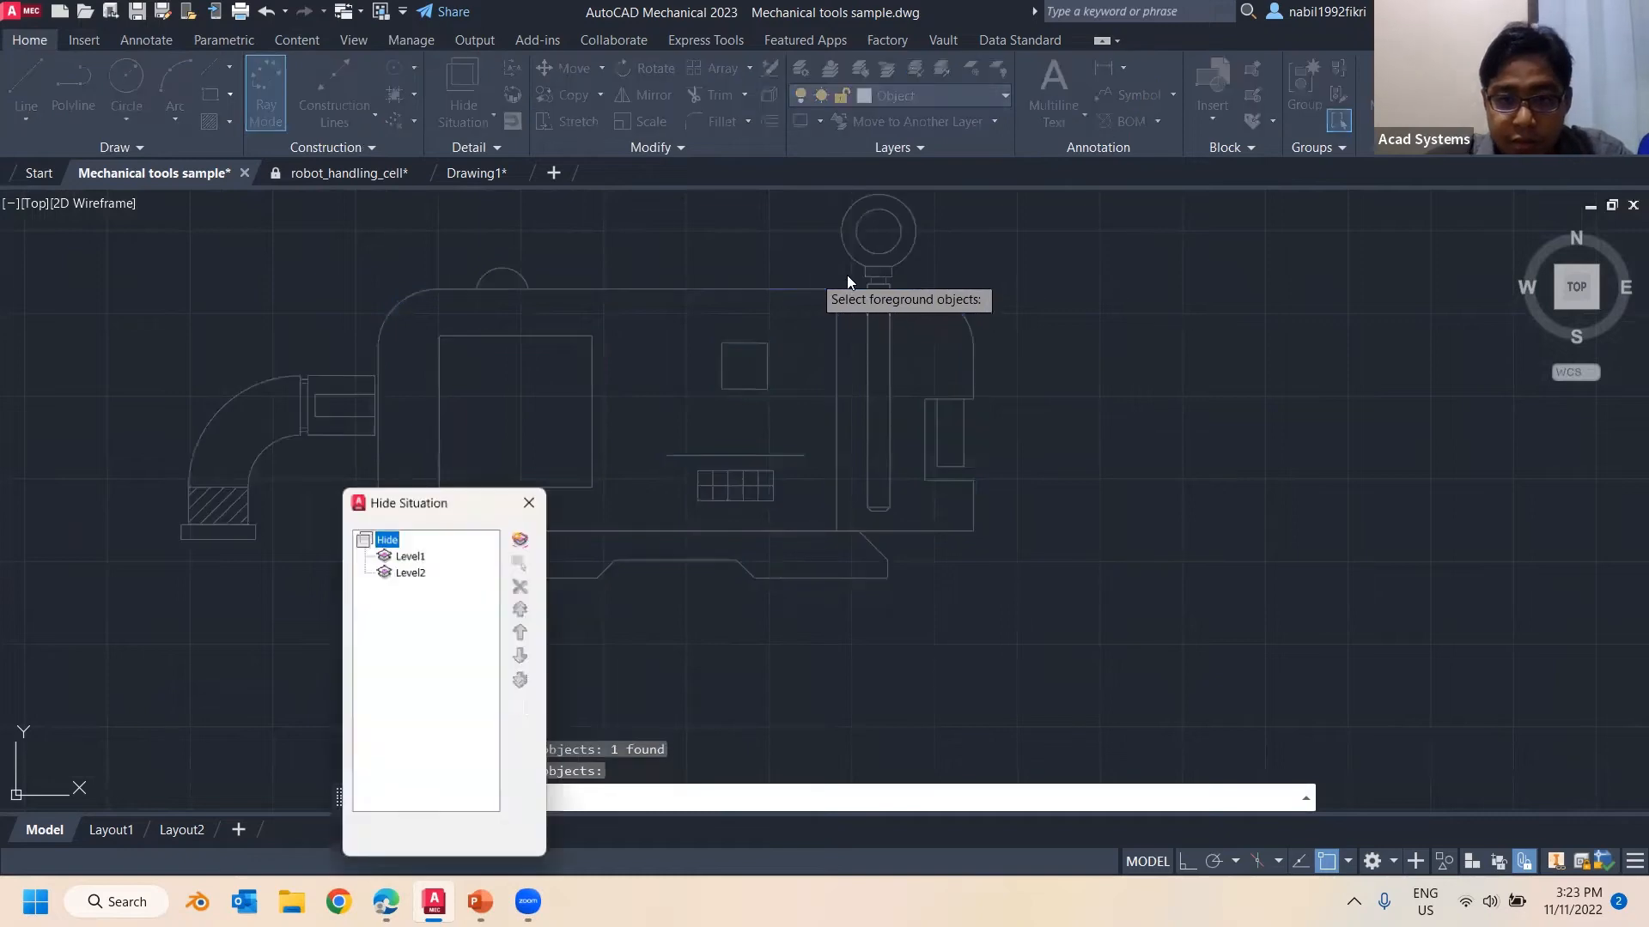
# Try to assign the machine body to Level2 of the hide situation and apply it
pyautogui.click(412, 573)
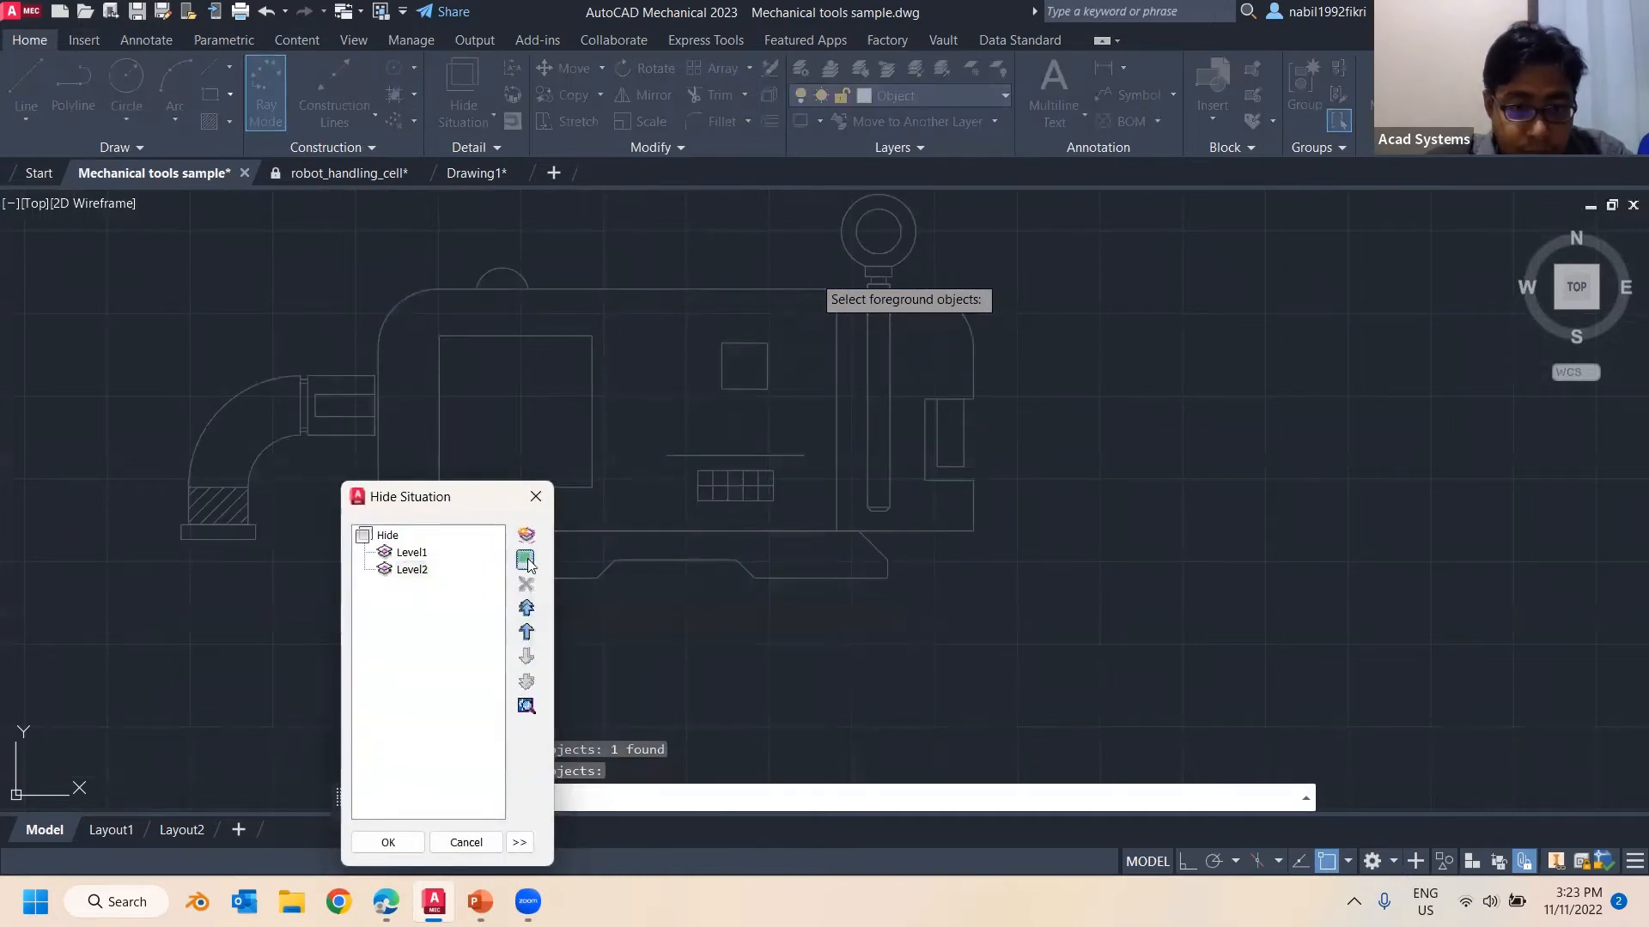
pyautogui.click(526, 559)
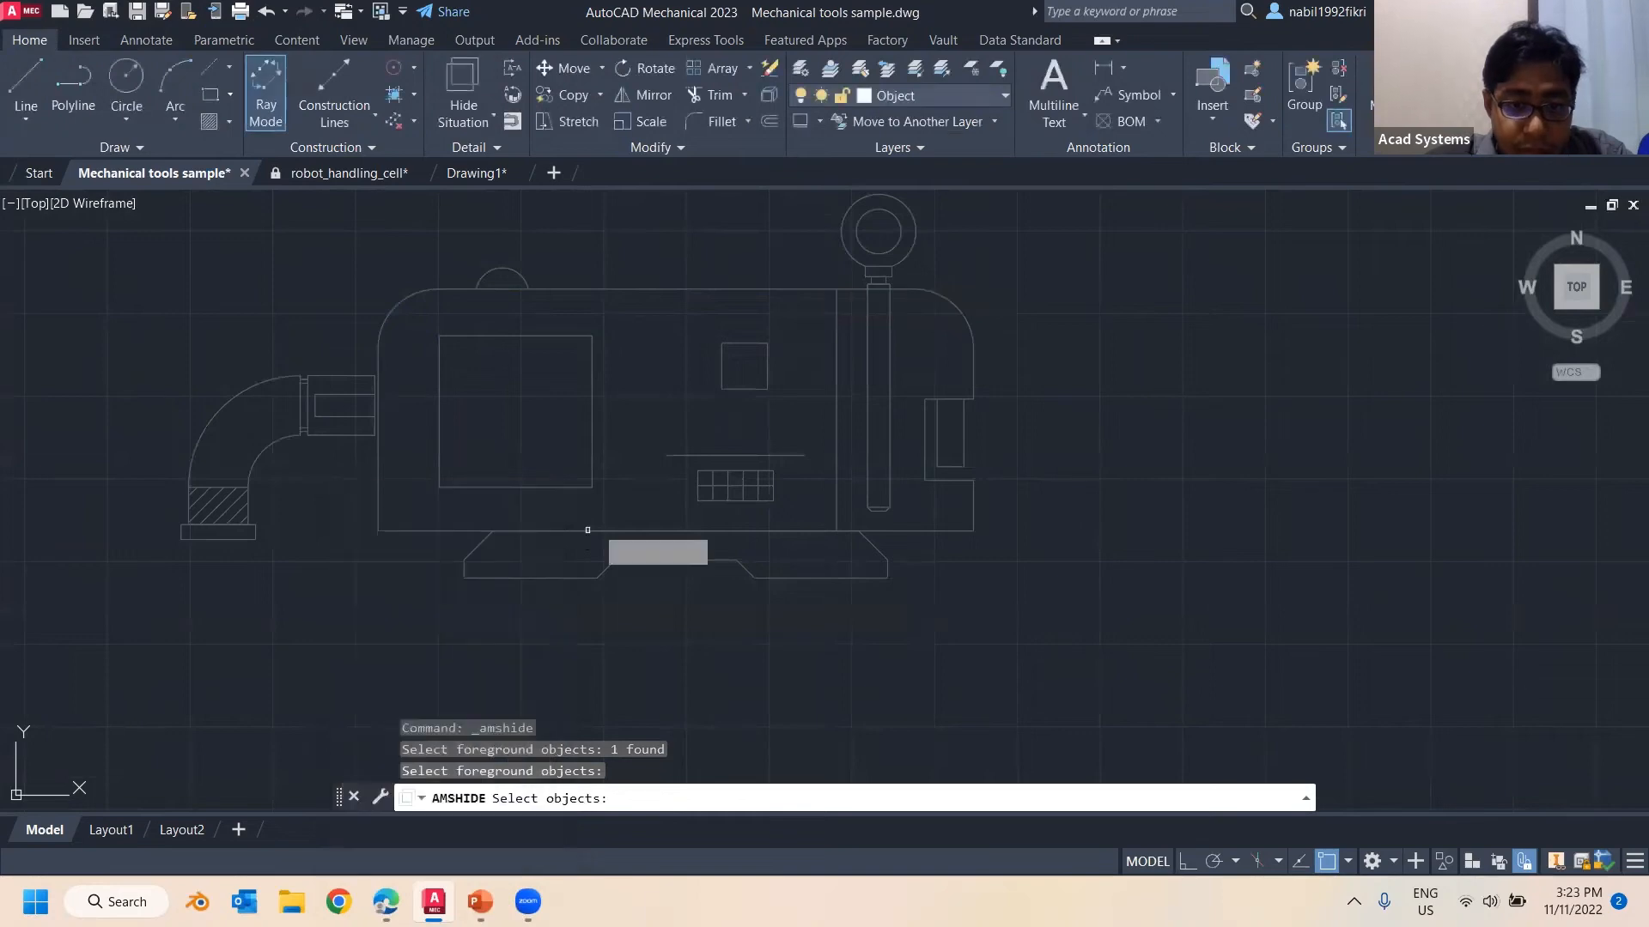
pyautogui.click(753, 290)
pyautogui.press('Return')
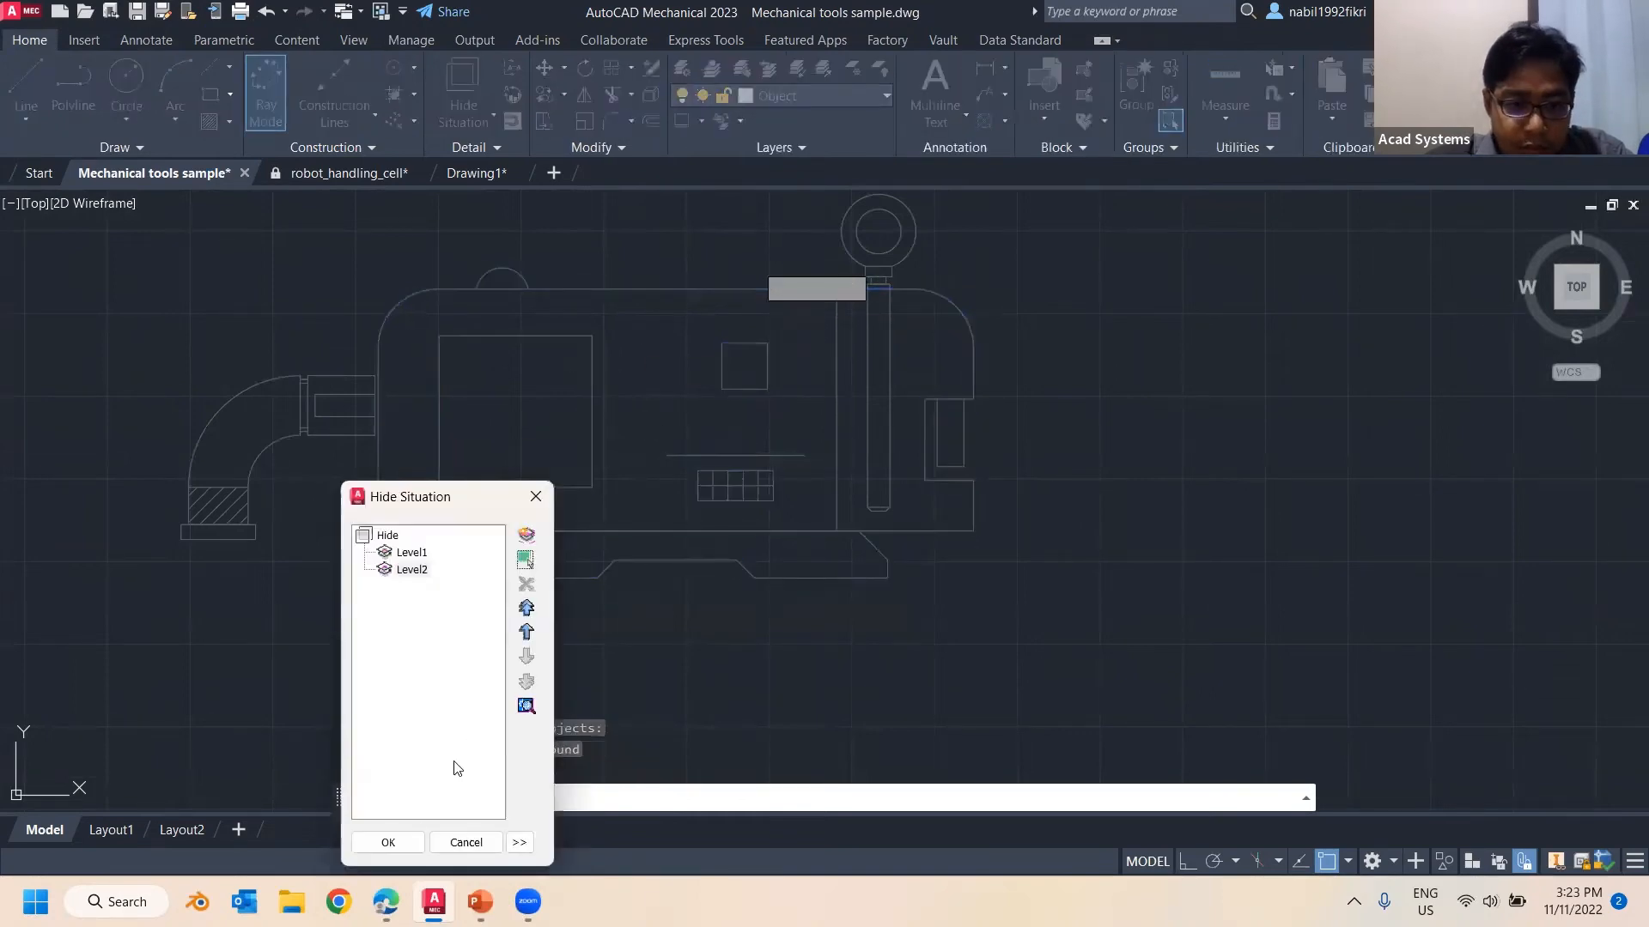
pyautogui.click(388, 842)
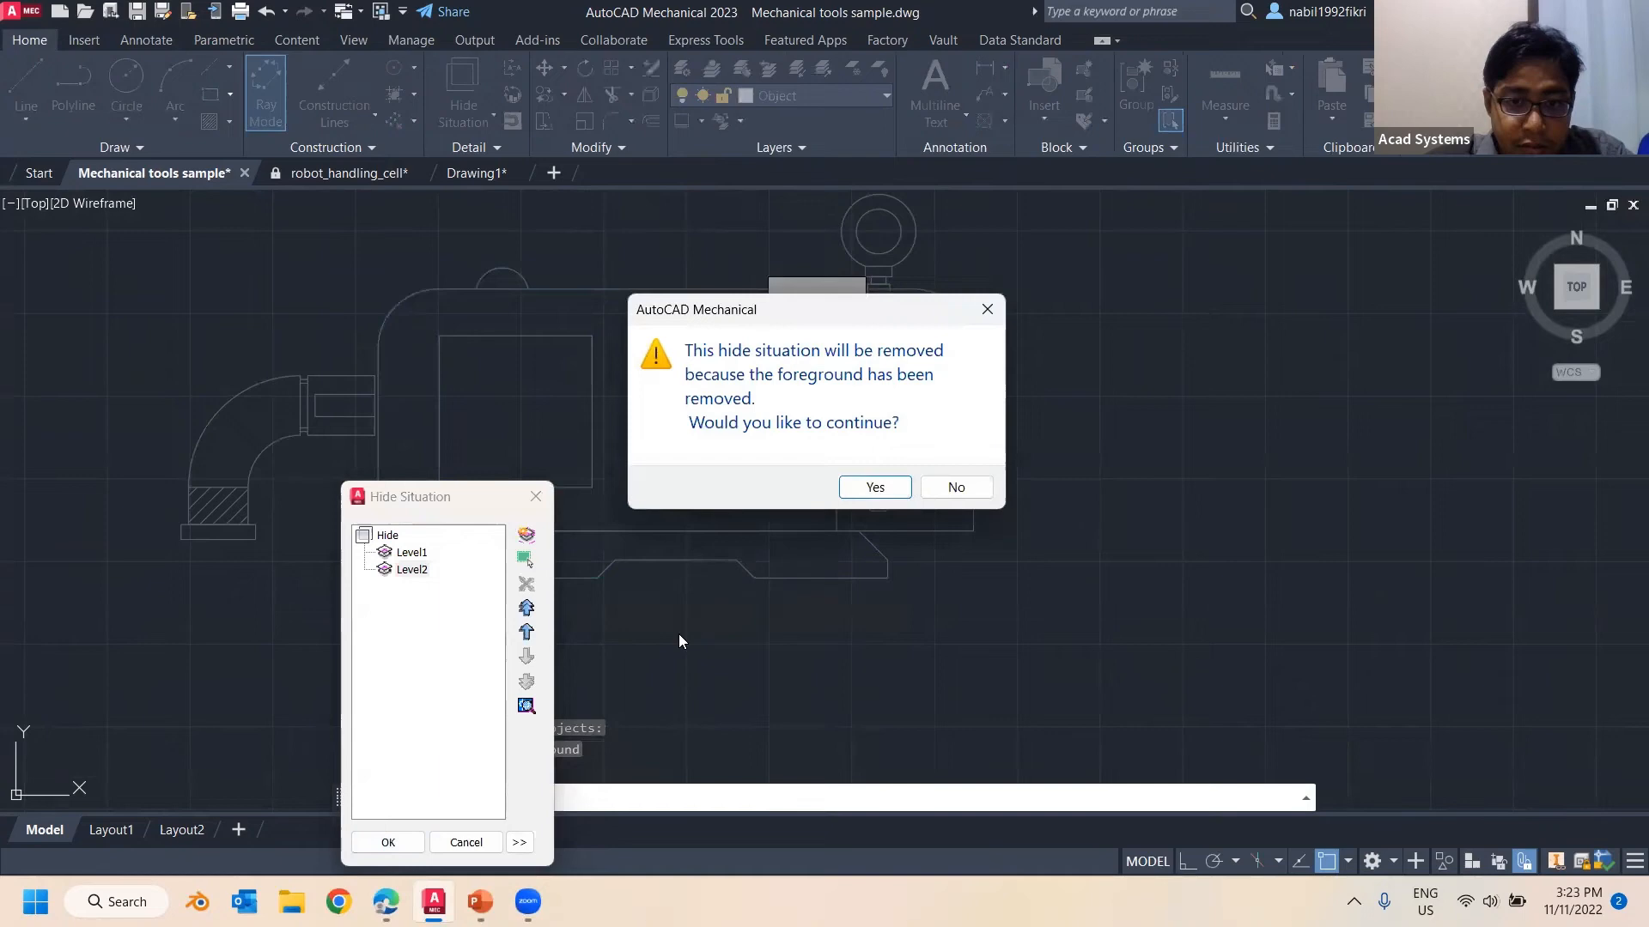
pyautogui.click(875, 488)
pyautogui.scroll(-3, 486, 322)
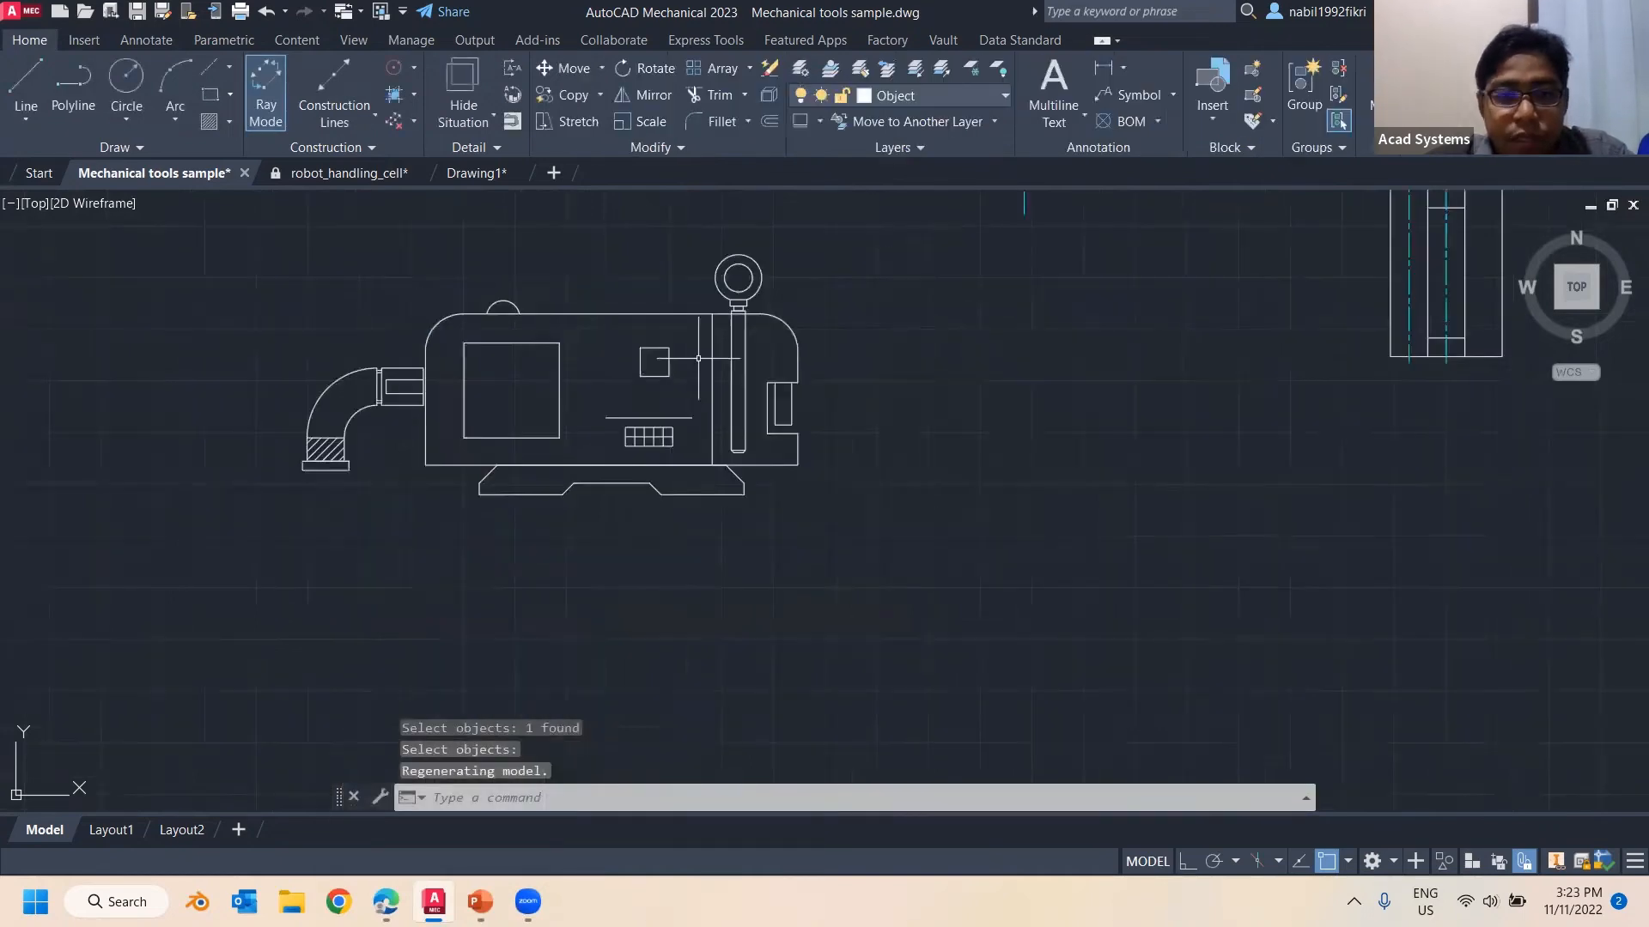
pyautogui.moveTo(637, 202); pyautogui.dragTo(462, 201, button='middle')
# Switch to Drawing1 and draw a roughly square rectangle above the horizontal construction line
pyautogui.click(496, 182)
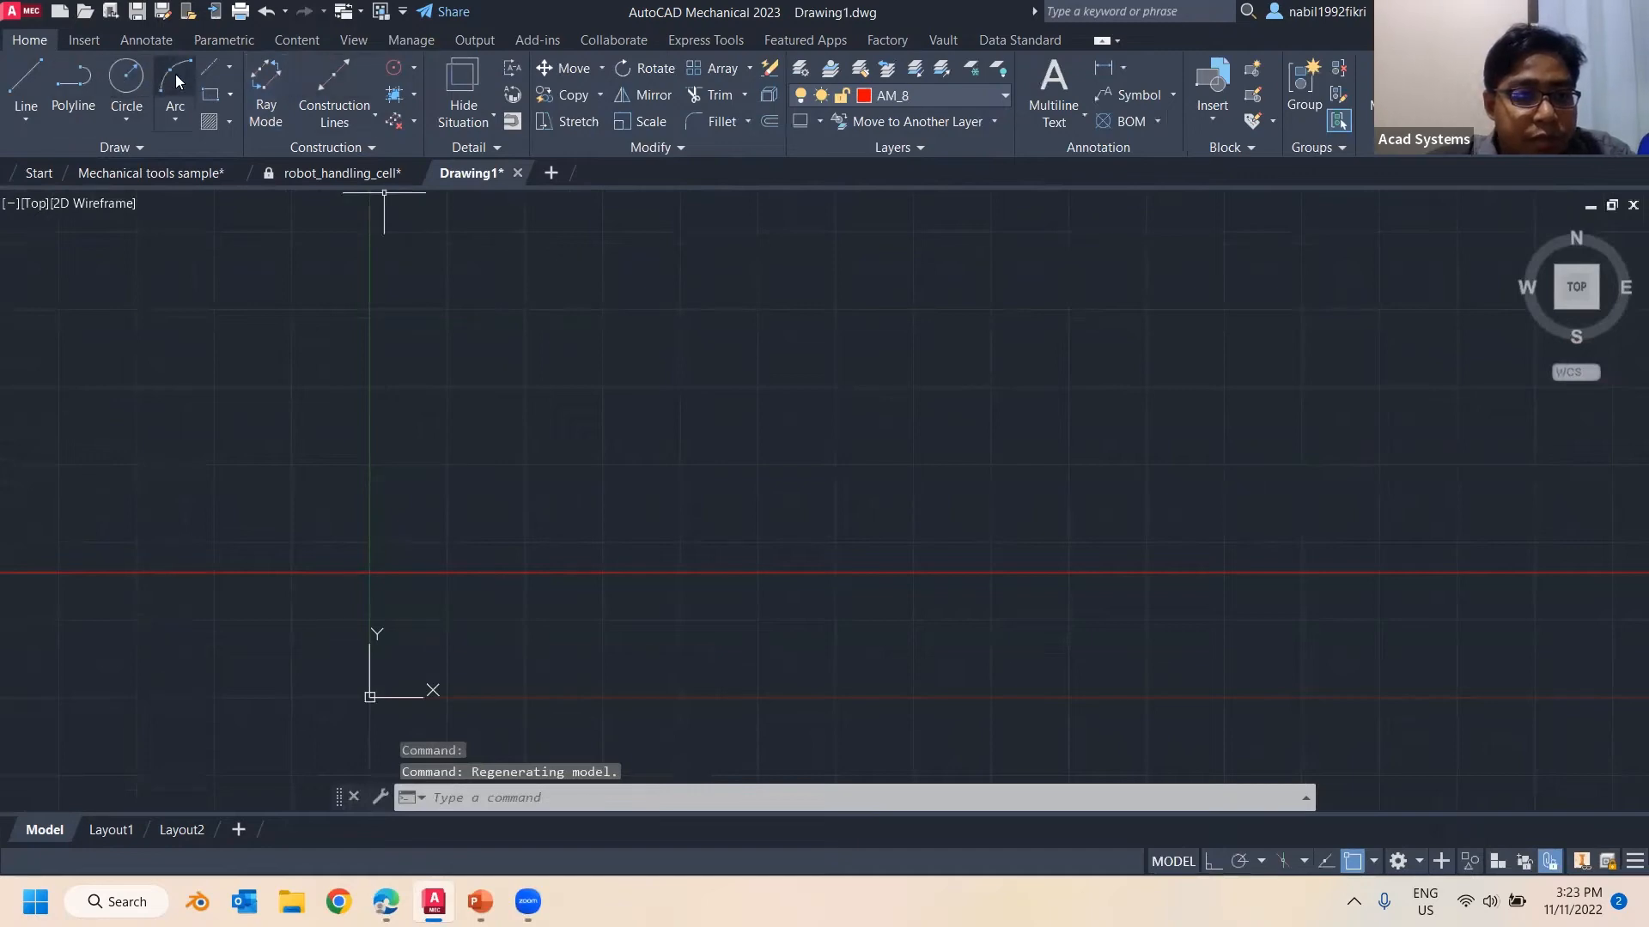
pyautogui.click(210, 94)
pyautogui.click(633, 266)
pyautogui.click(813, 453)
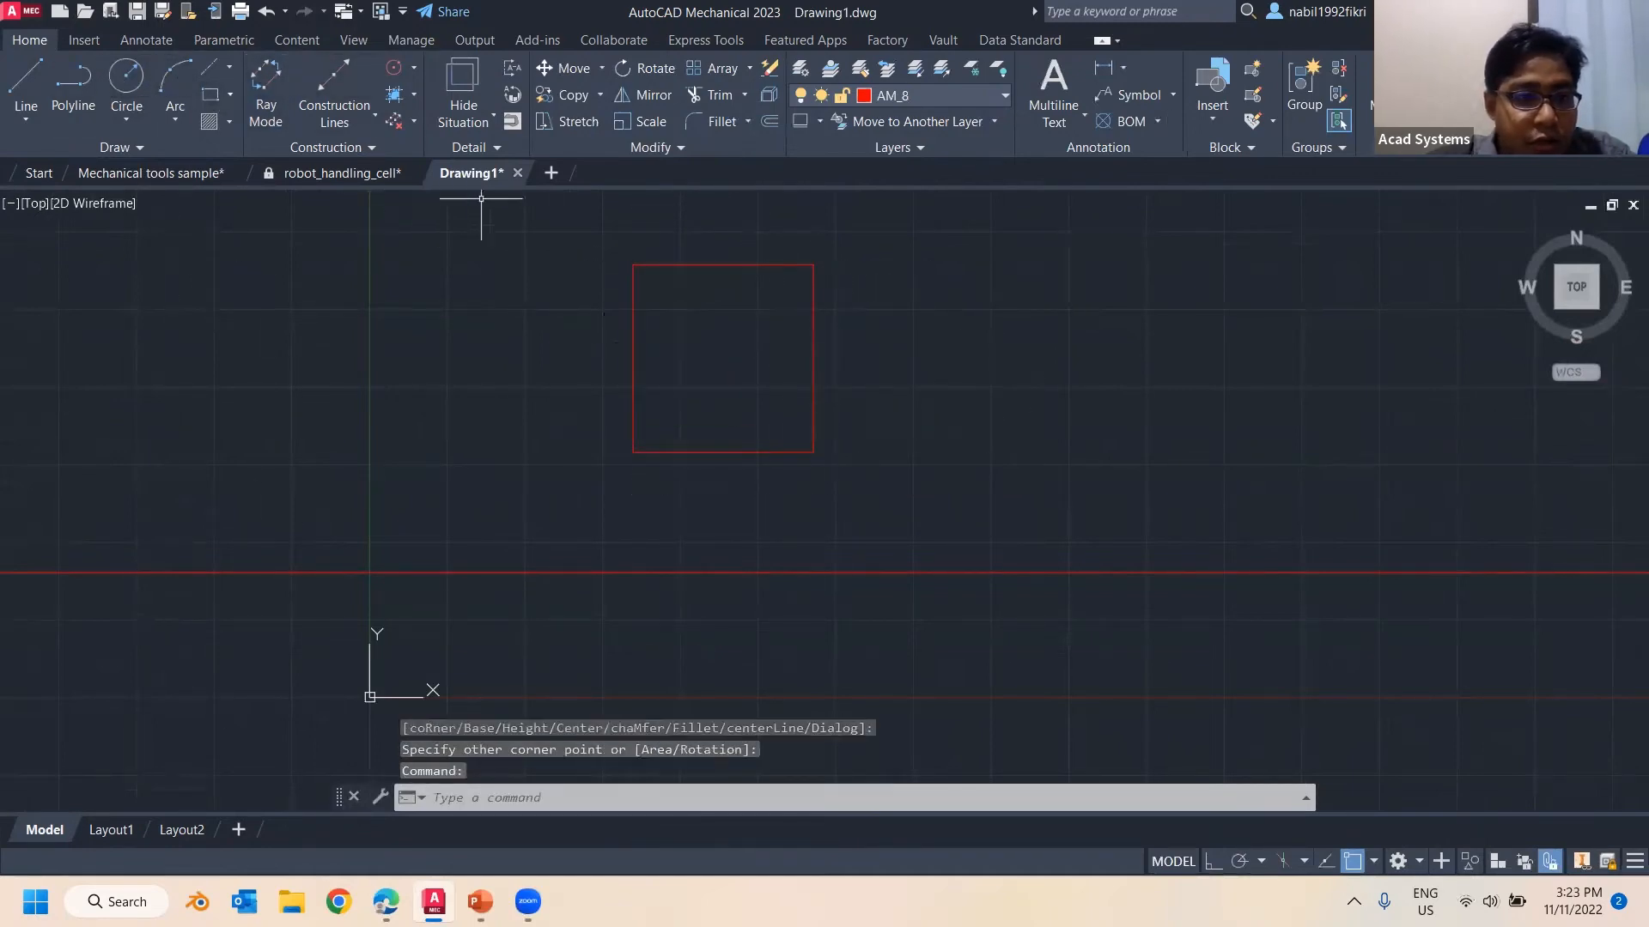
# Close Drawing1 without saving and start a new blank drawing
pyautogui.click(519, 172)
pyautogui.click(828, 489)
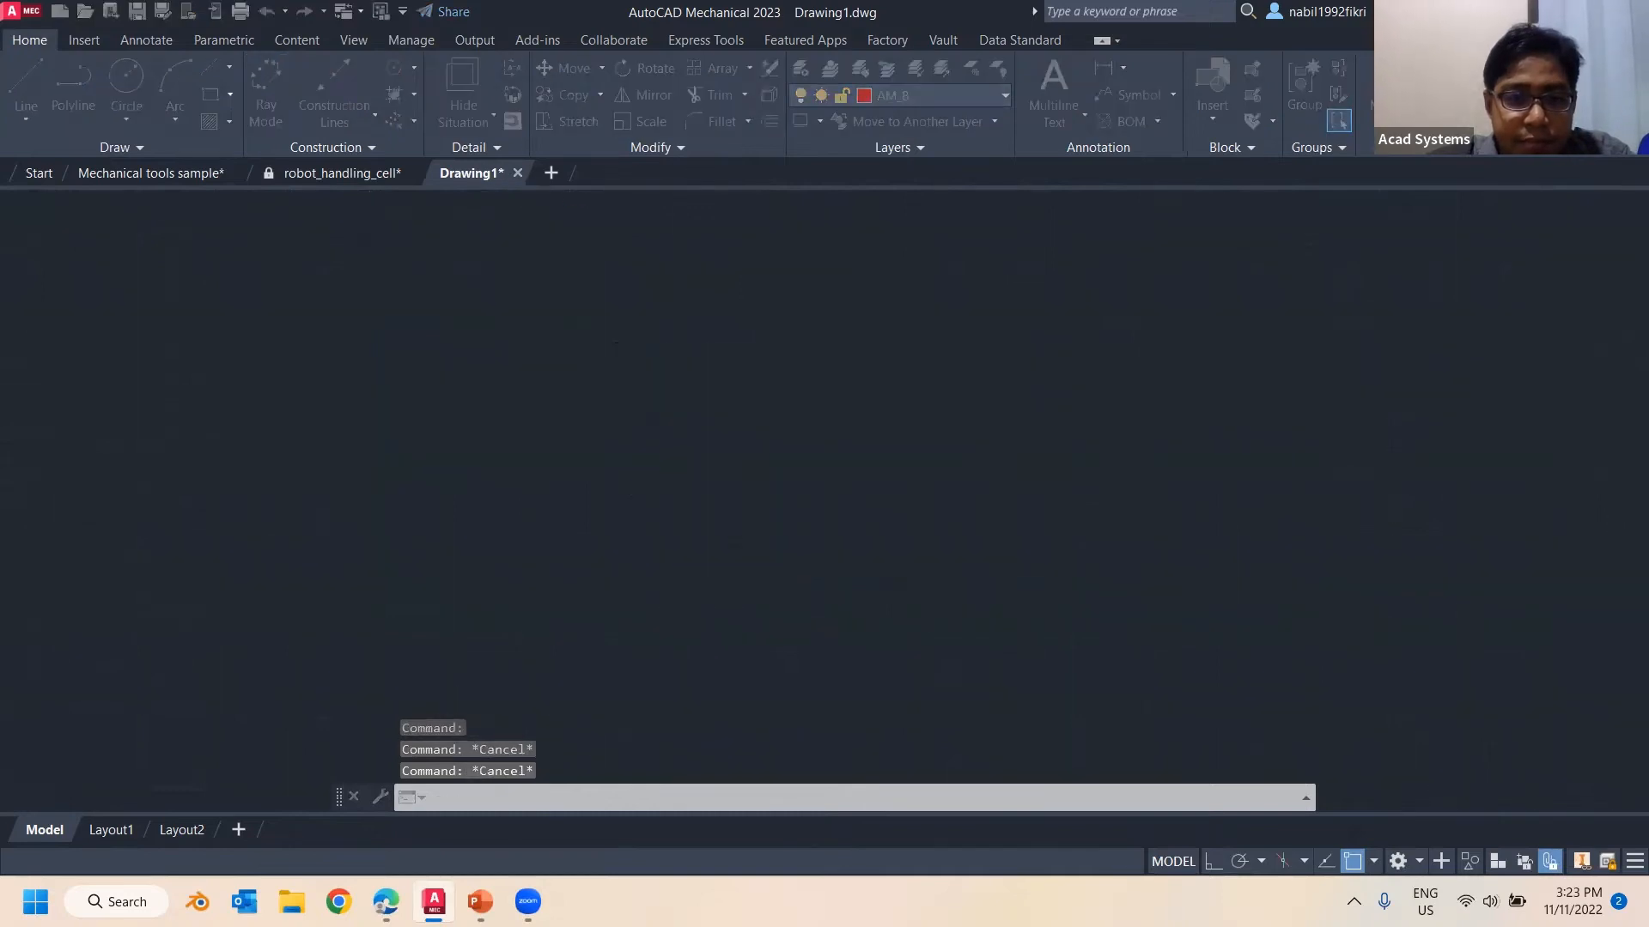
pyautogui.click(459, 176)
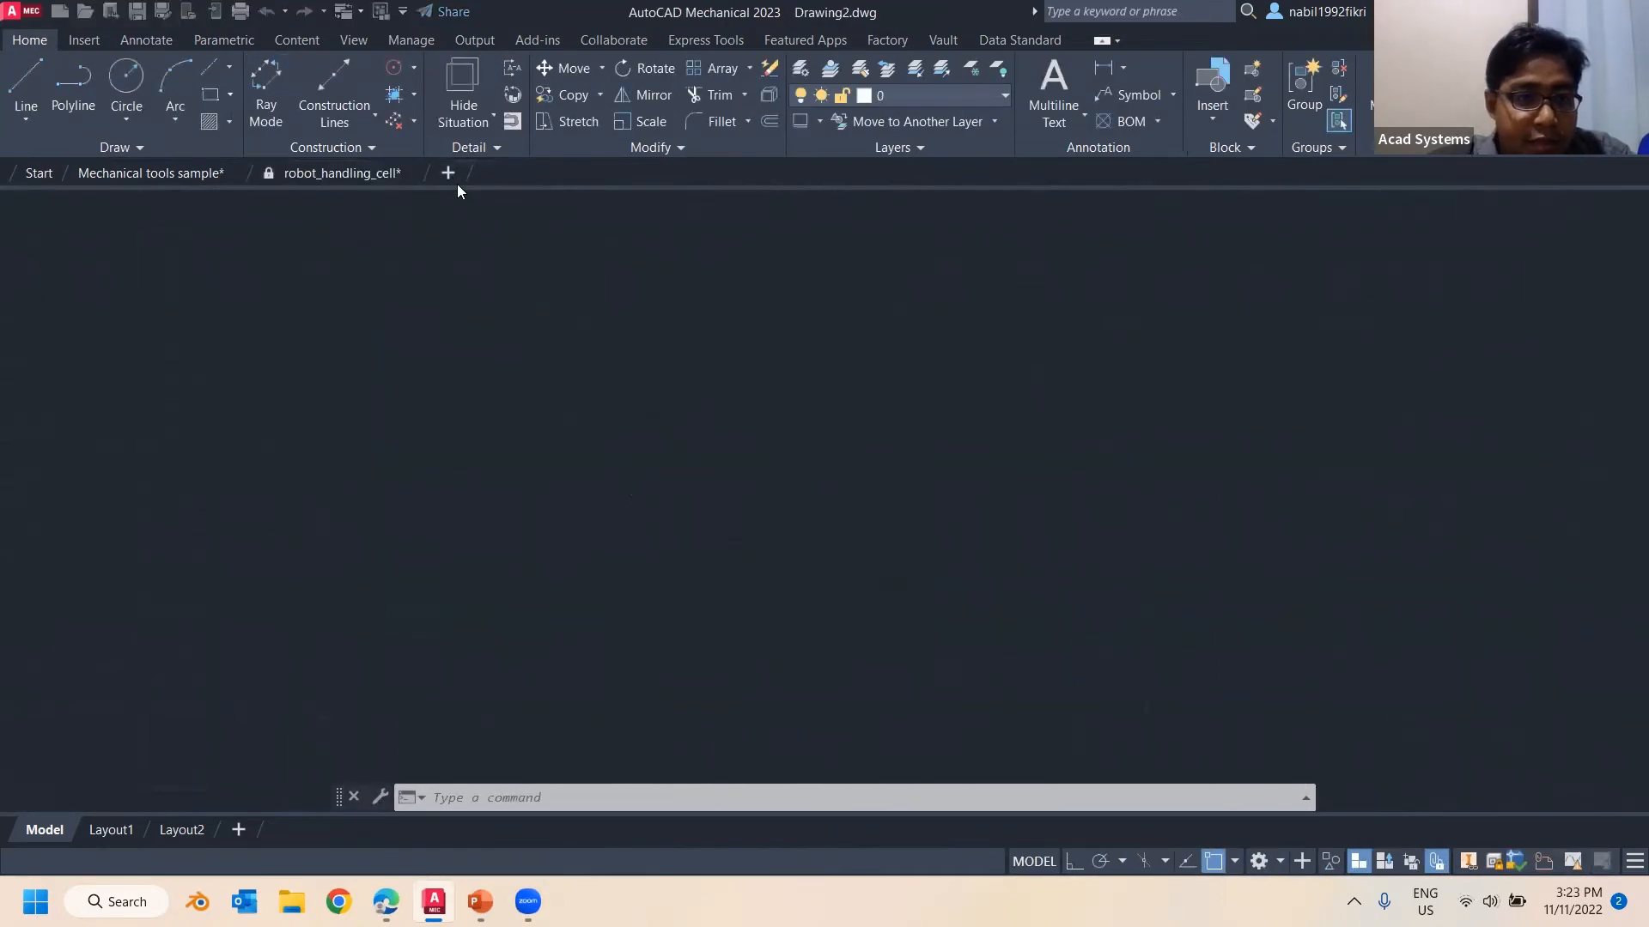
# Draw an upright rectangle and a circle that overlaps its lower-left corner
pyautogui.click(210, 95)
pyautogui.click(595, 343)
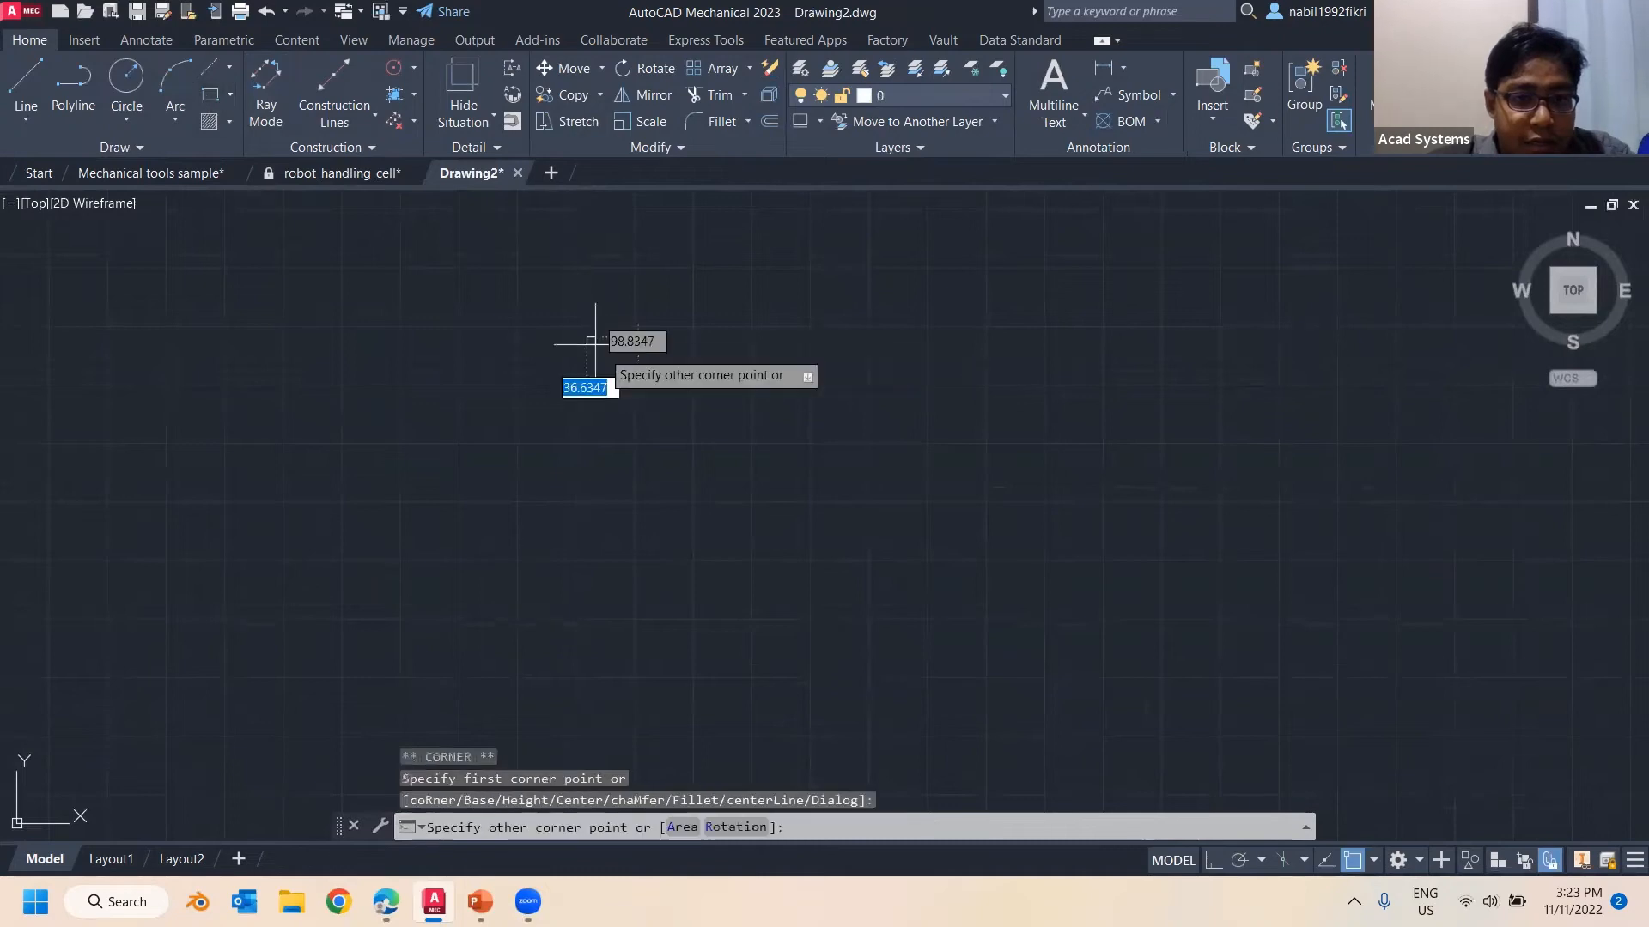
pyautogui.click(782, 577)
pyautogui.click(126, 82)
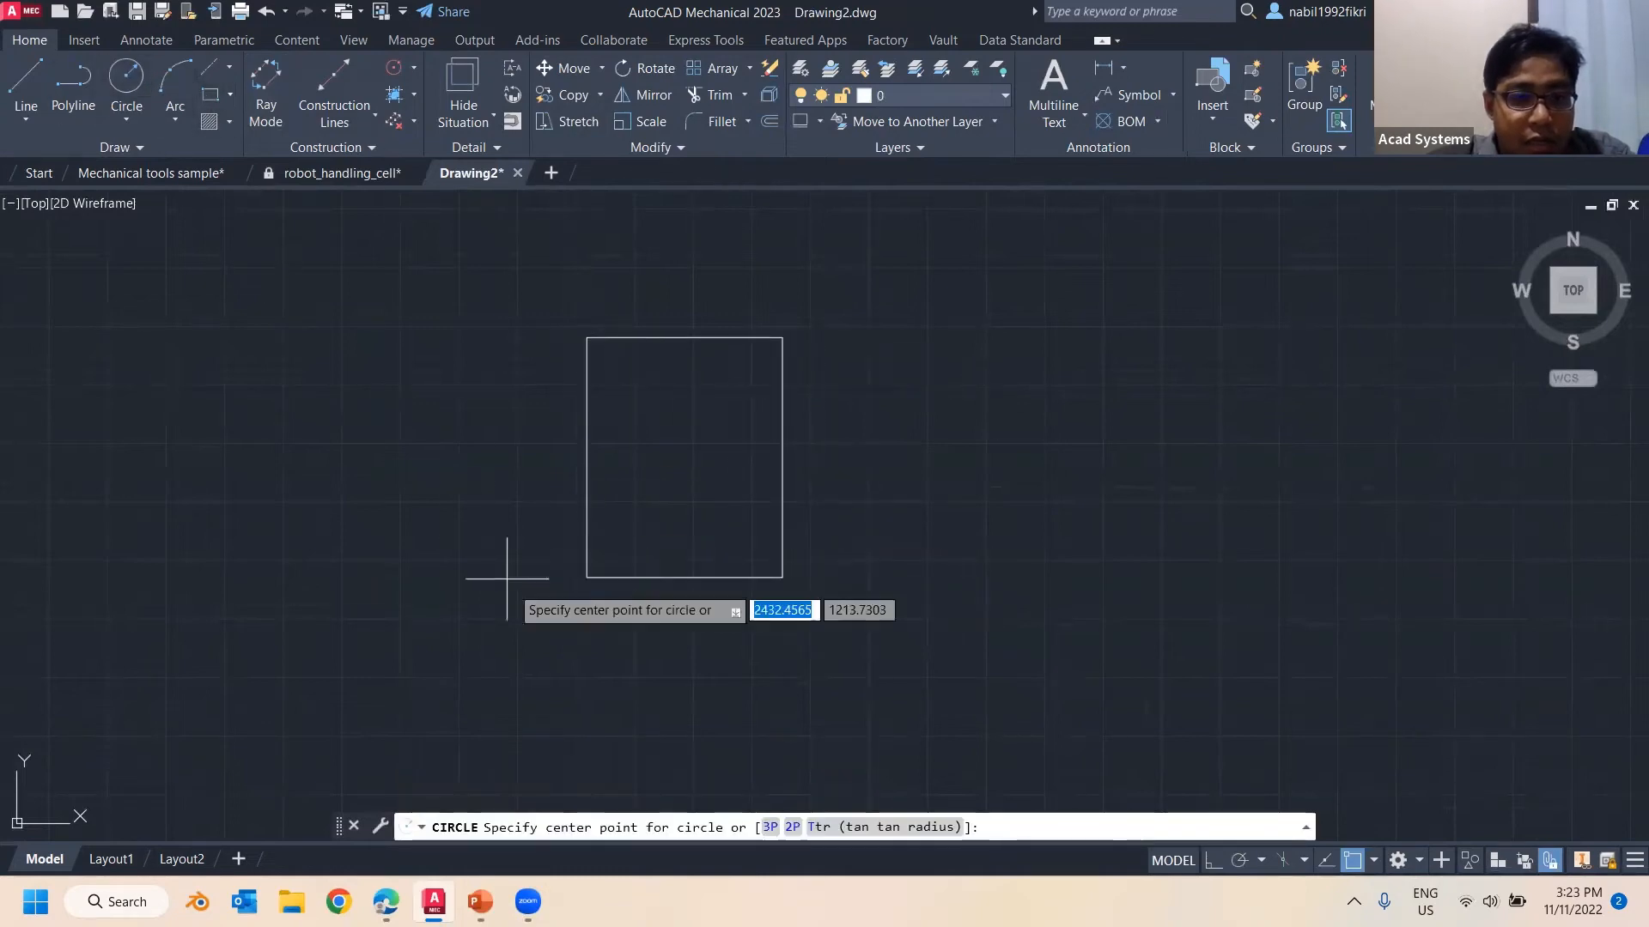
pyautogui.click(550, 615)
pyautogui.click(658, 554)
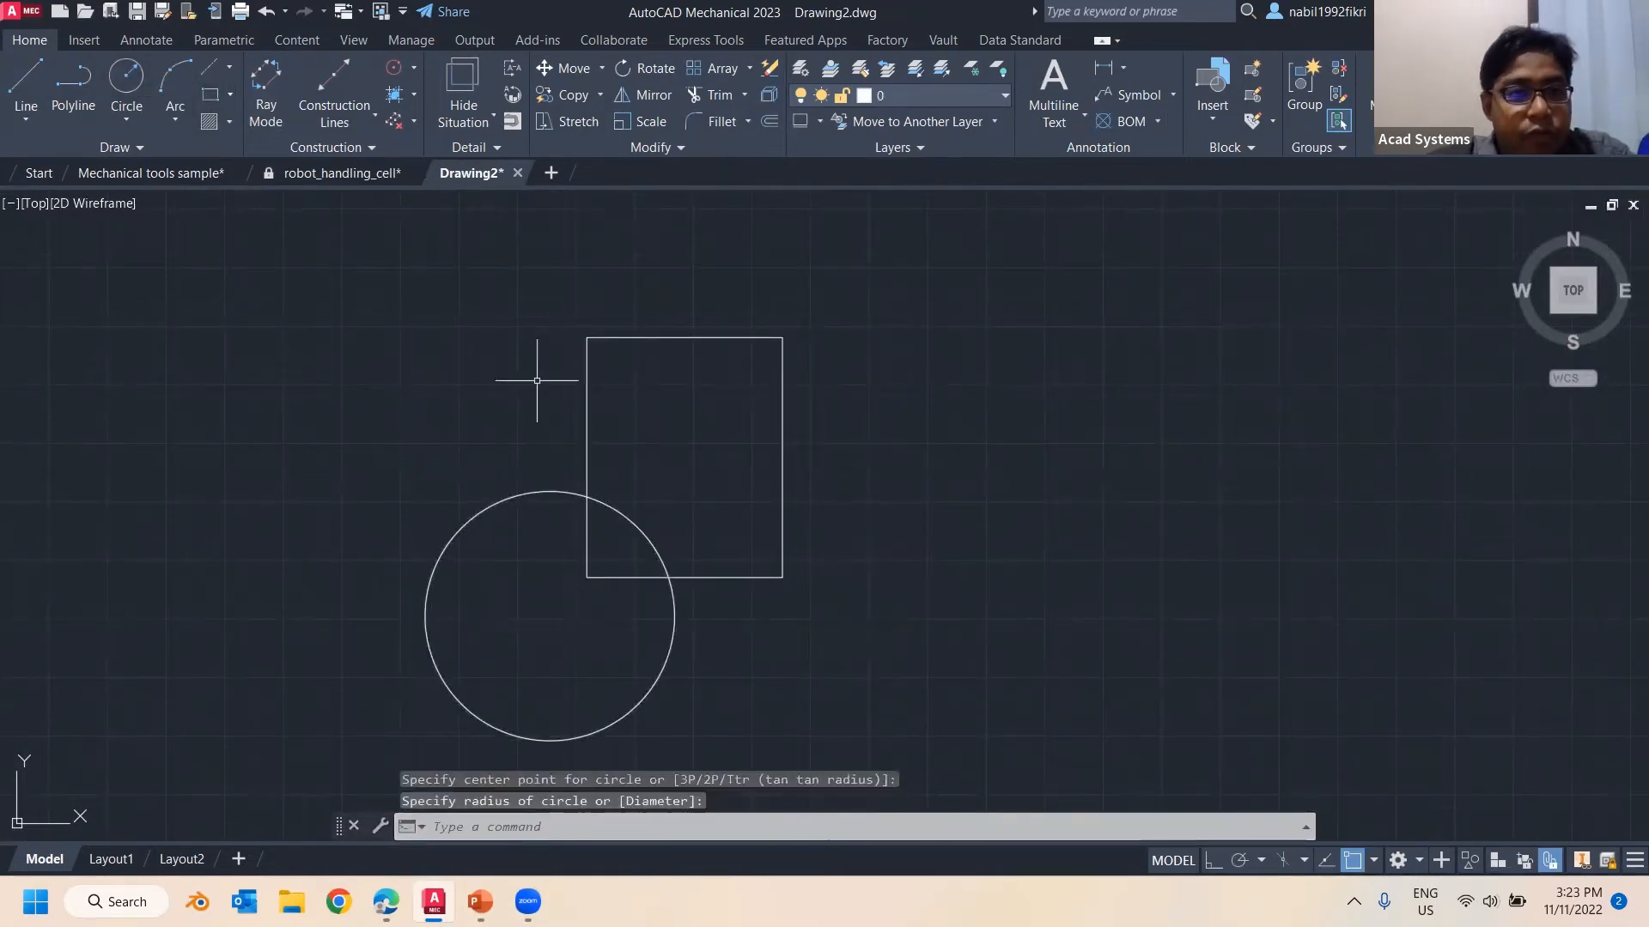
pyautogui.click(487, 74)
pyautogui.click(612, 338)
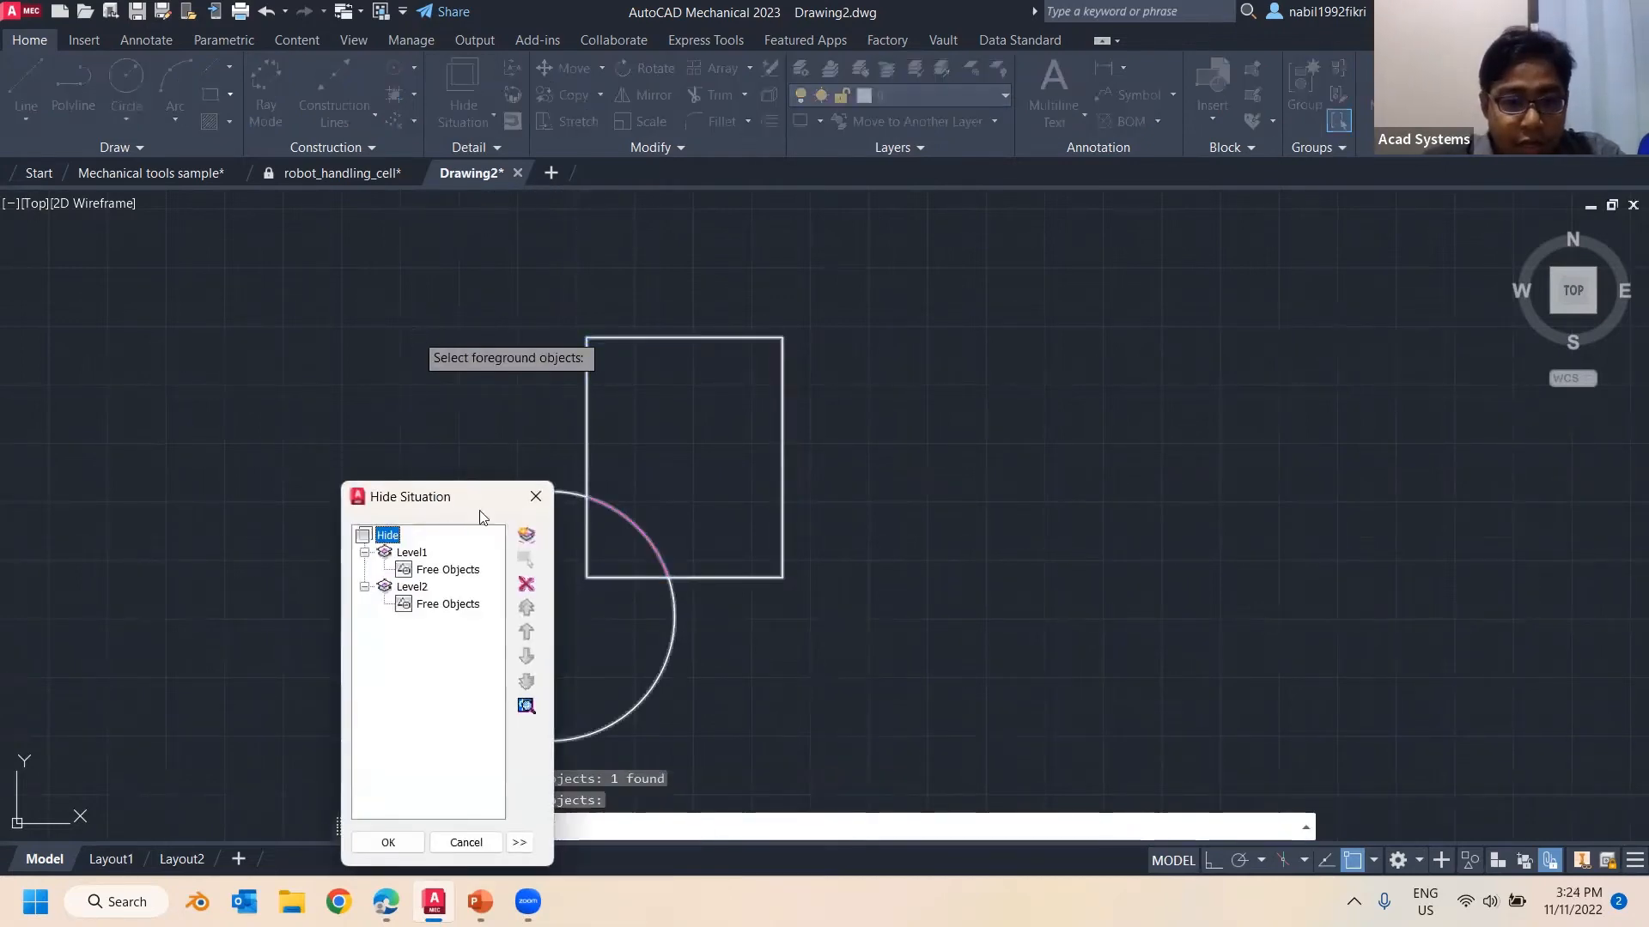
pyautogui.click(539, 497)
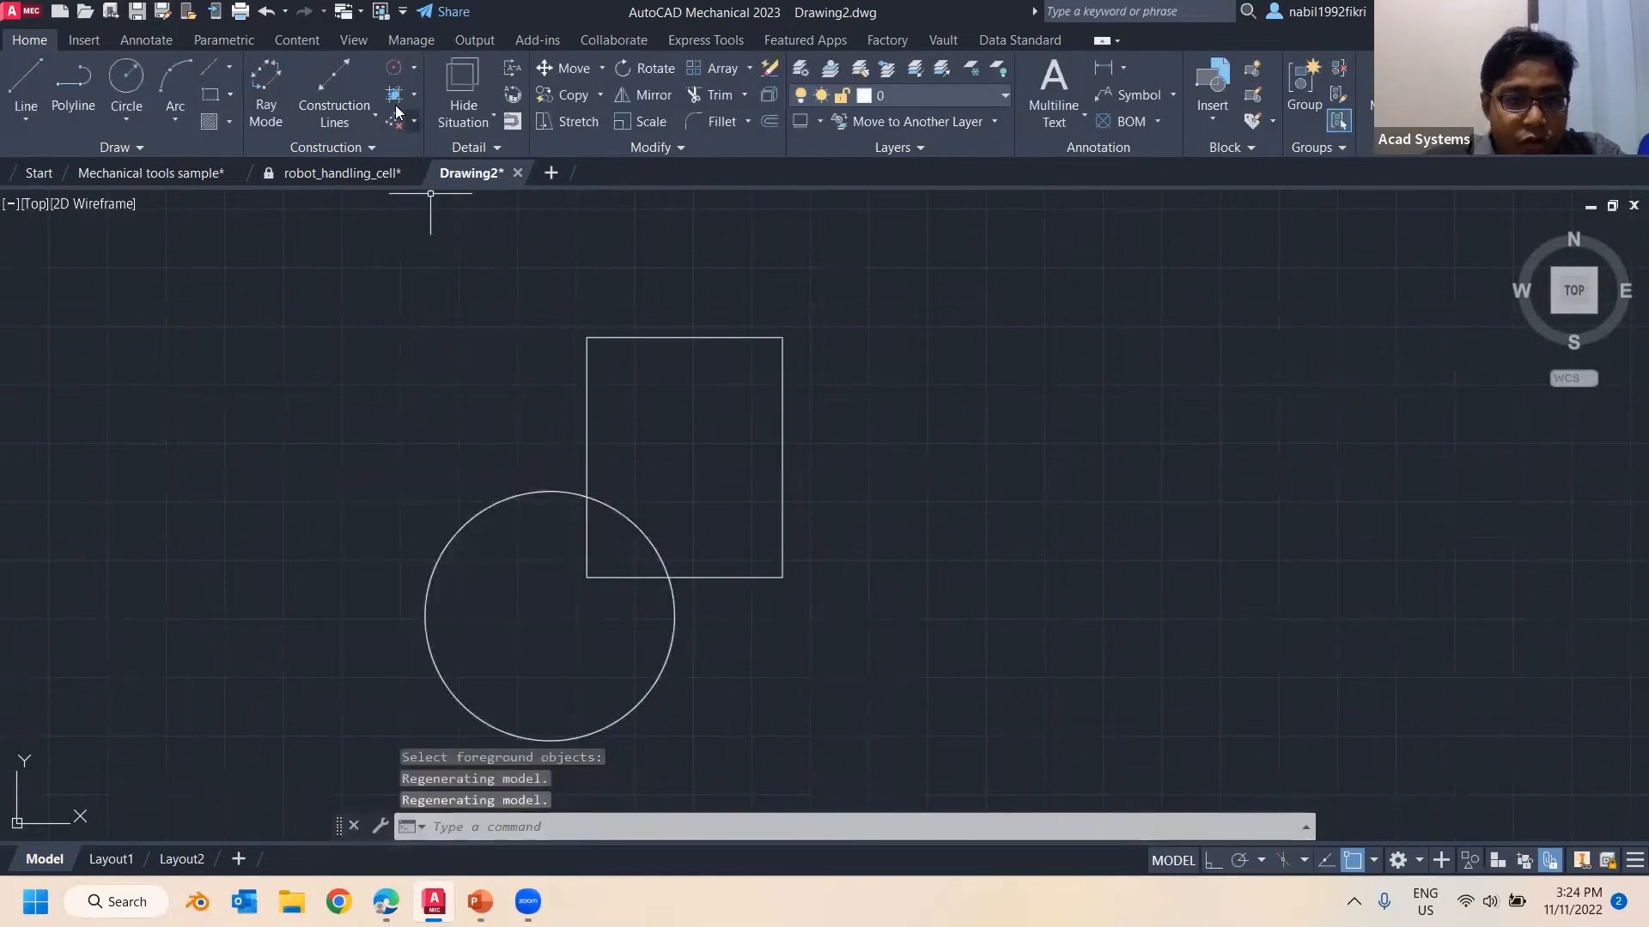
# Create a hide situation with the rectangle as foreground over the circle, and inspect the hidden arc and the layer list
pyautogui.click(462, 86)
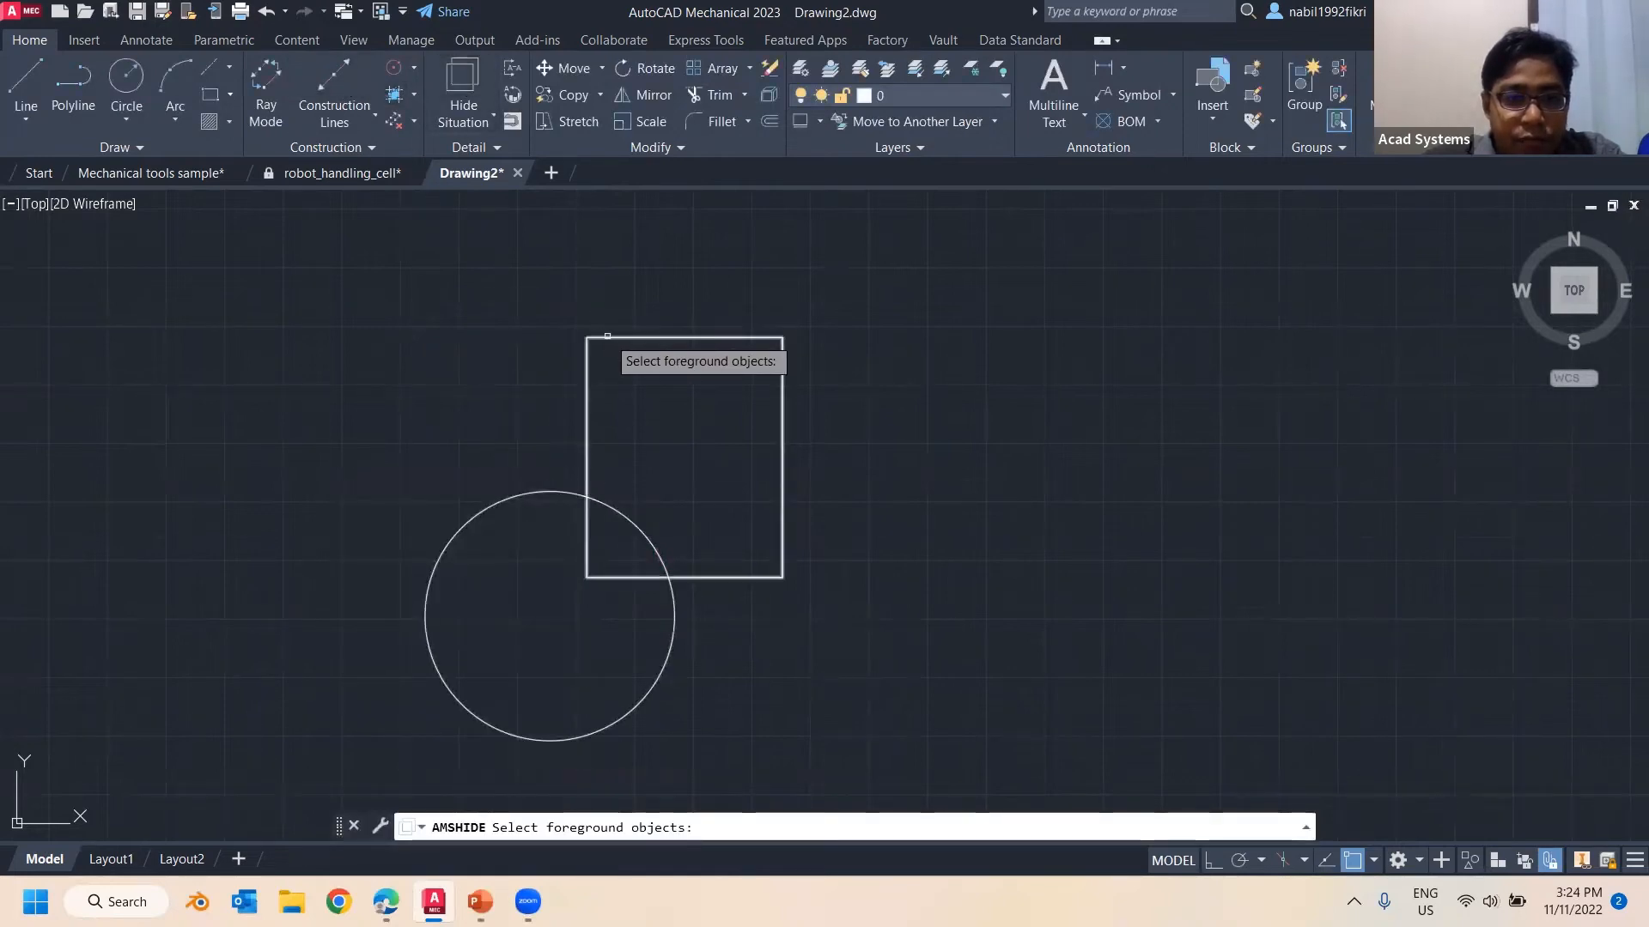
pyautogui.click(588, 343)
pyautogui.press('Return')
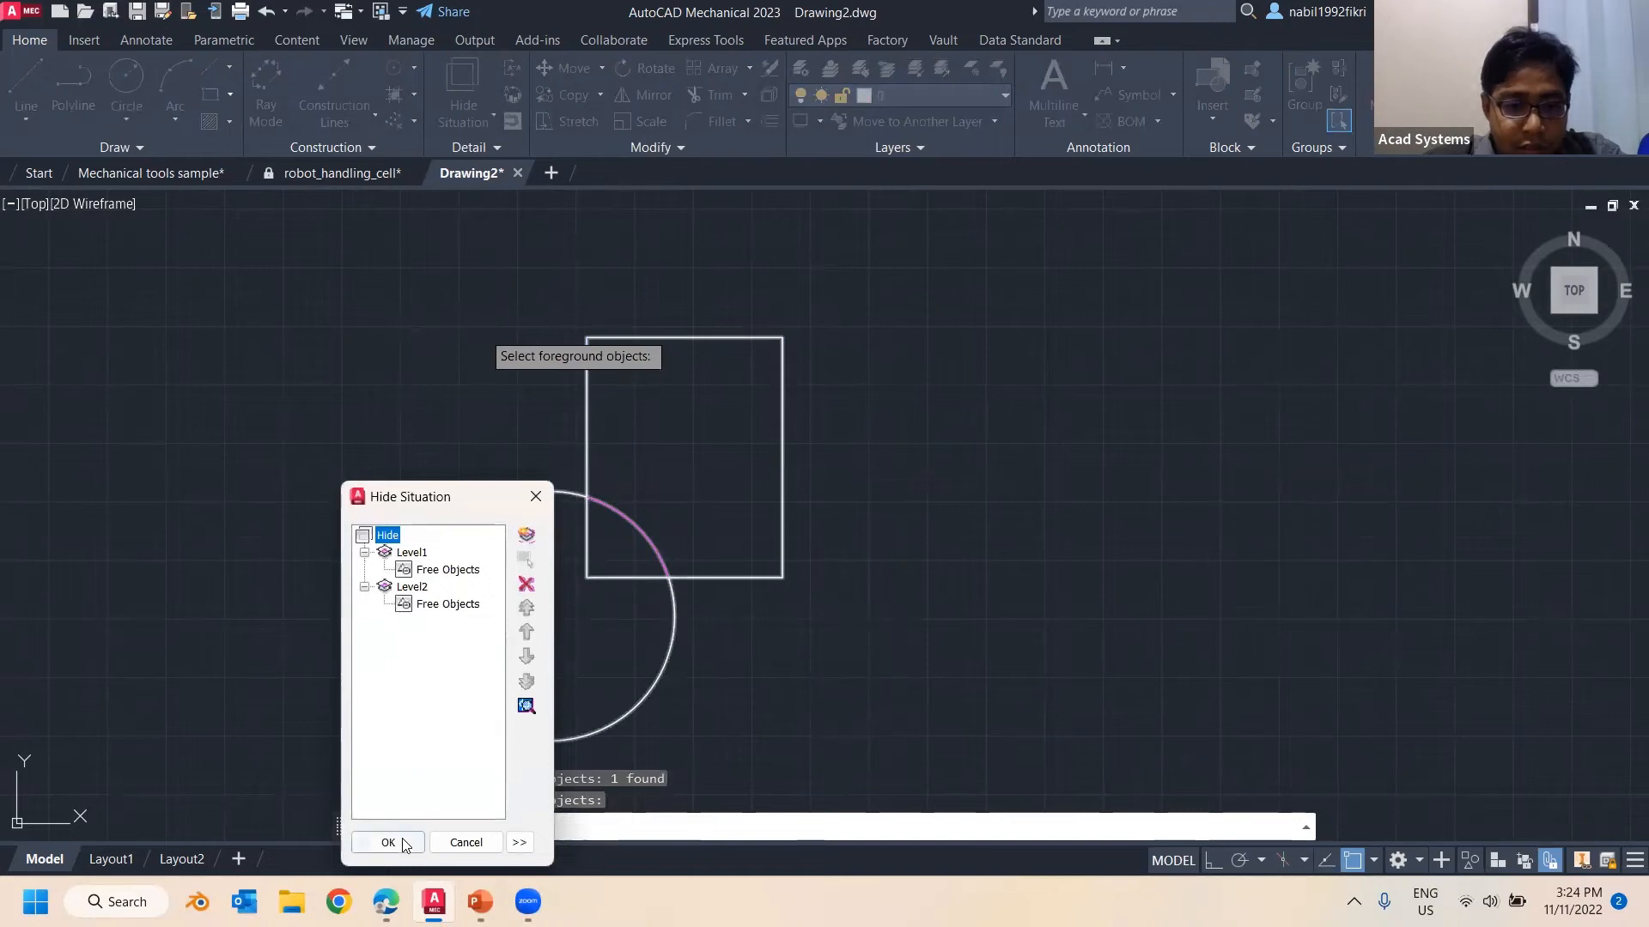
pyautogui.click(388, 842)
pyautogui.scroll(8, 611, 532)
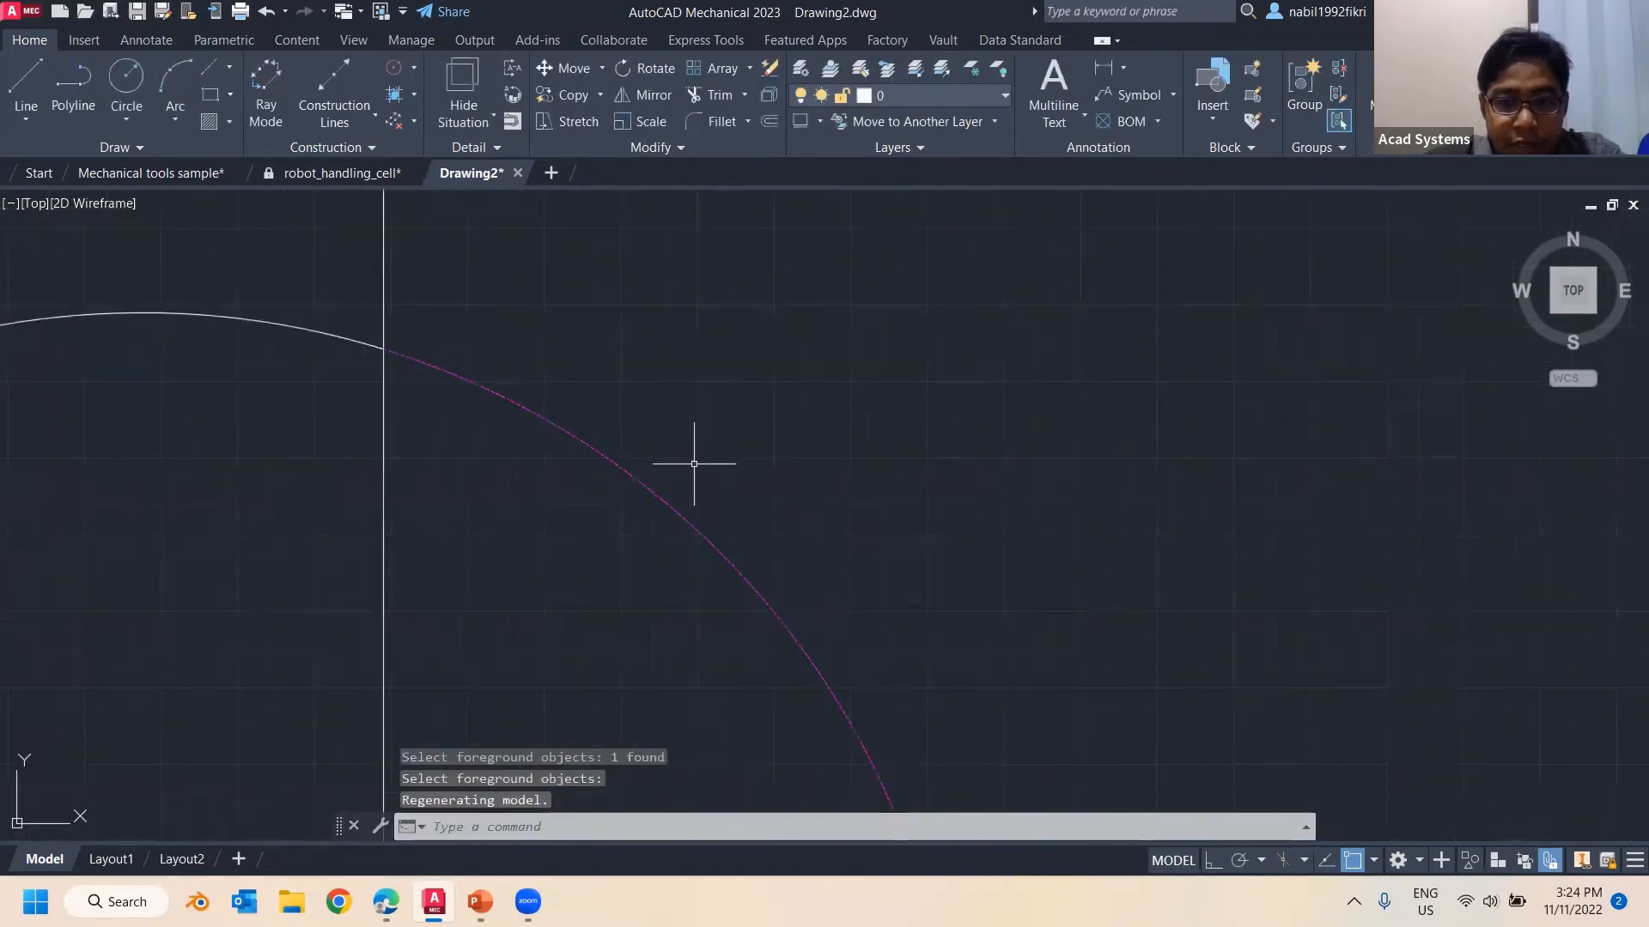
pyautogui.click(922, 96)
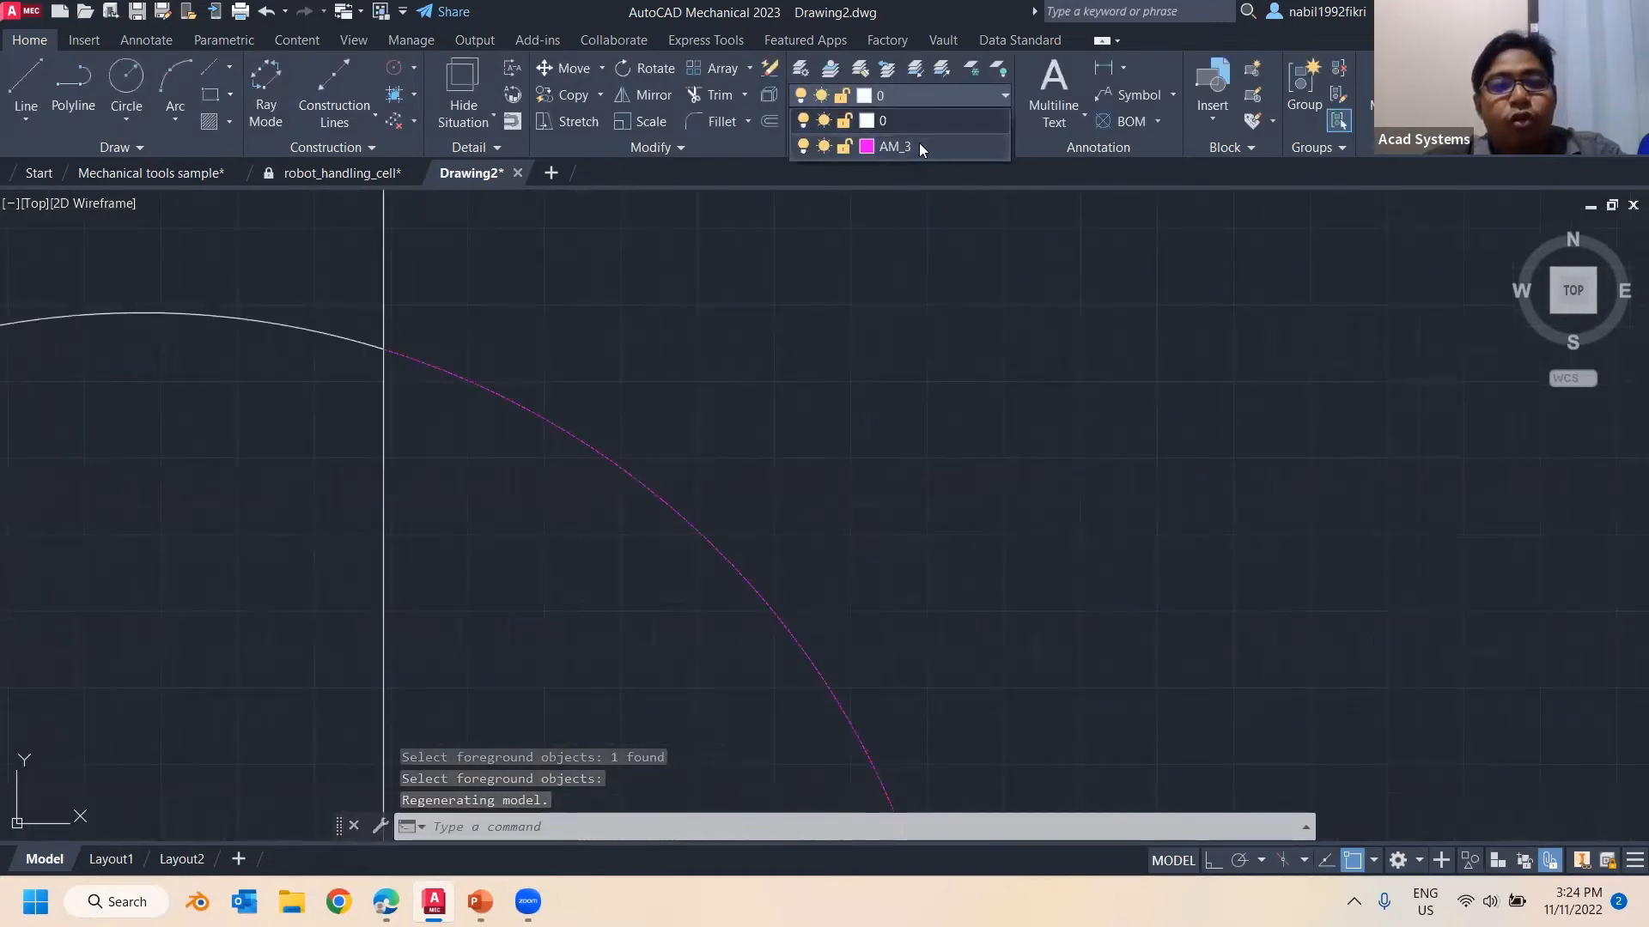
# Return to the Mechanical tools sample drawing and bring the machine into close view
pyautogui.click(186, 176)
pyautogui.moveTo(710, 269); pyautogui.dragTo(847, 261, button='middle')
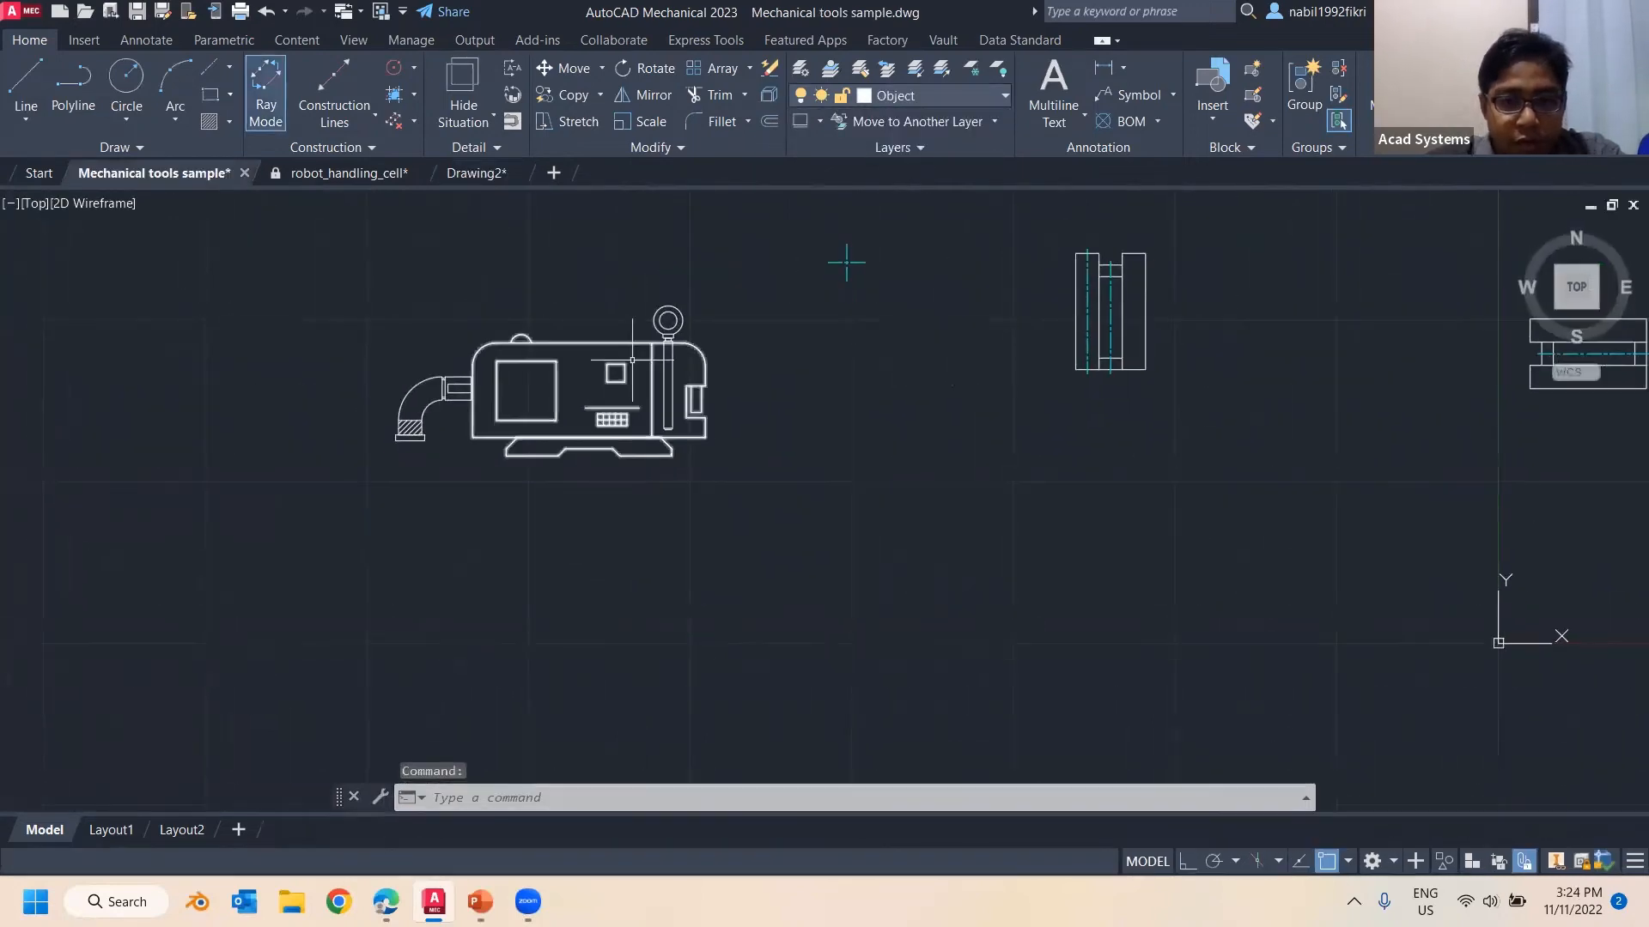
pyautogui.scroll(4, 631, 330)
# Try the Delete and Edit hide situation commands on the machine body
pyautogui.click(603, 316)
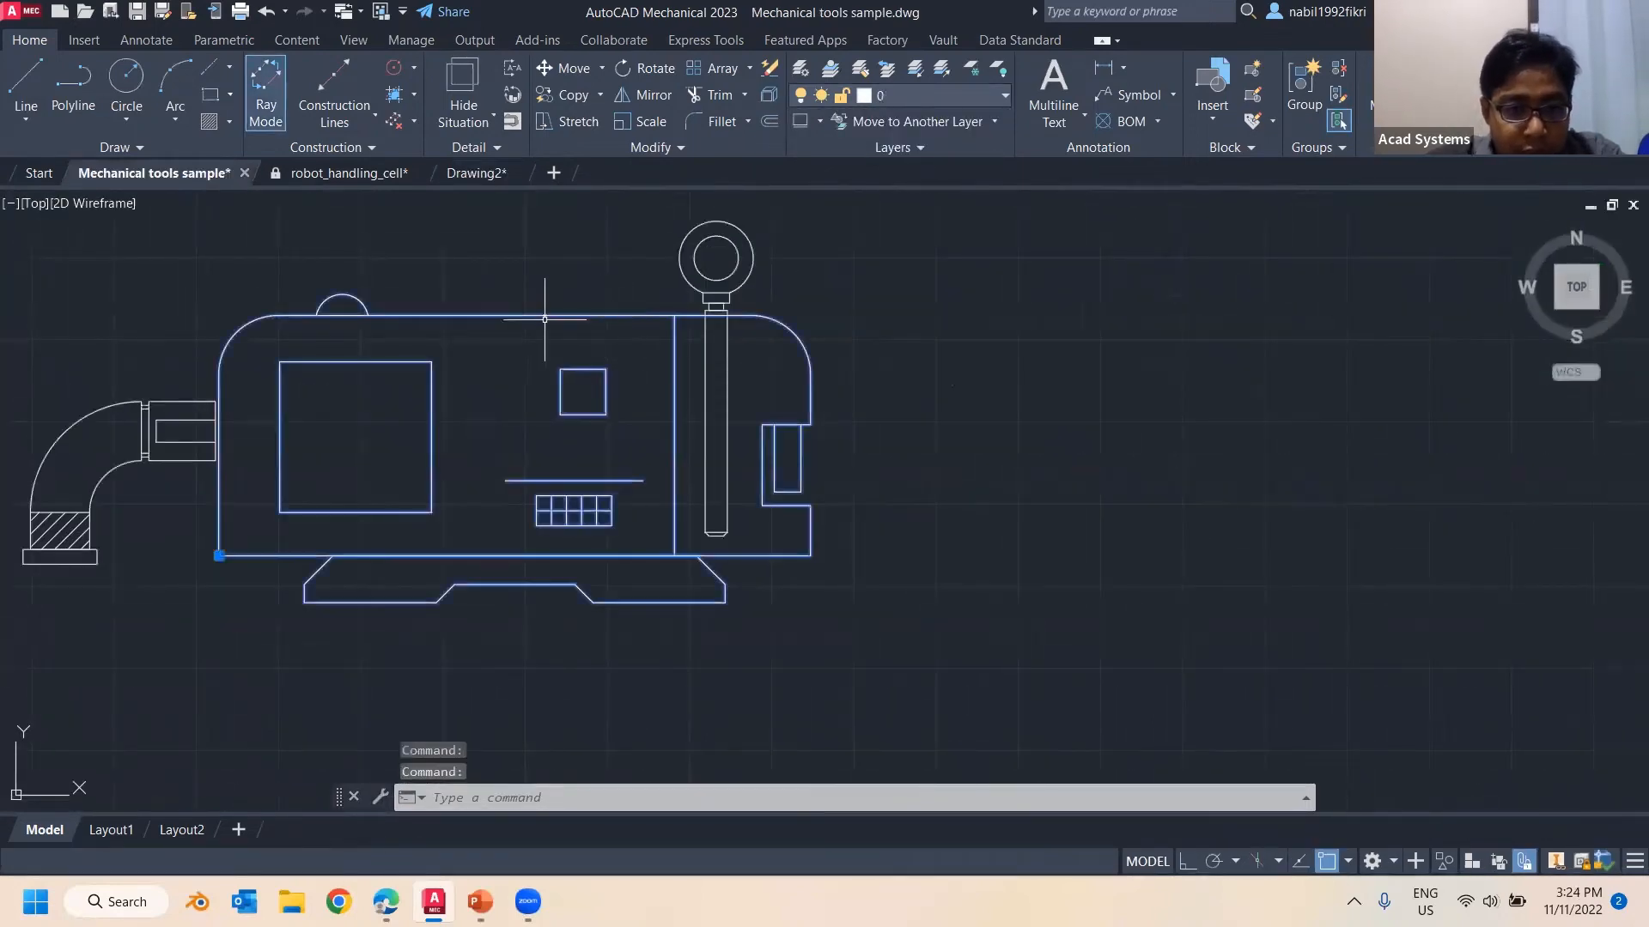
pyautogui.click(475, 108)
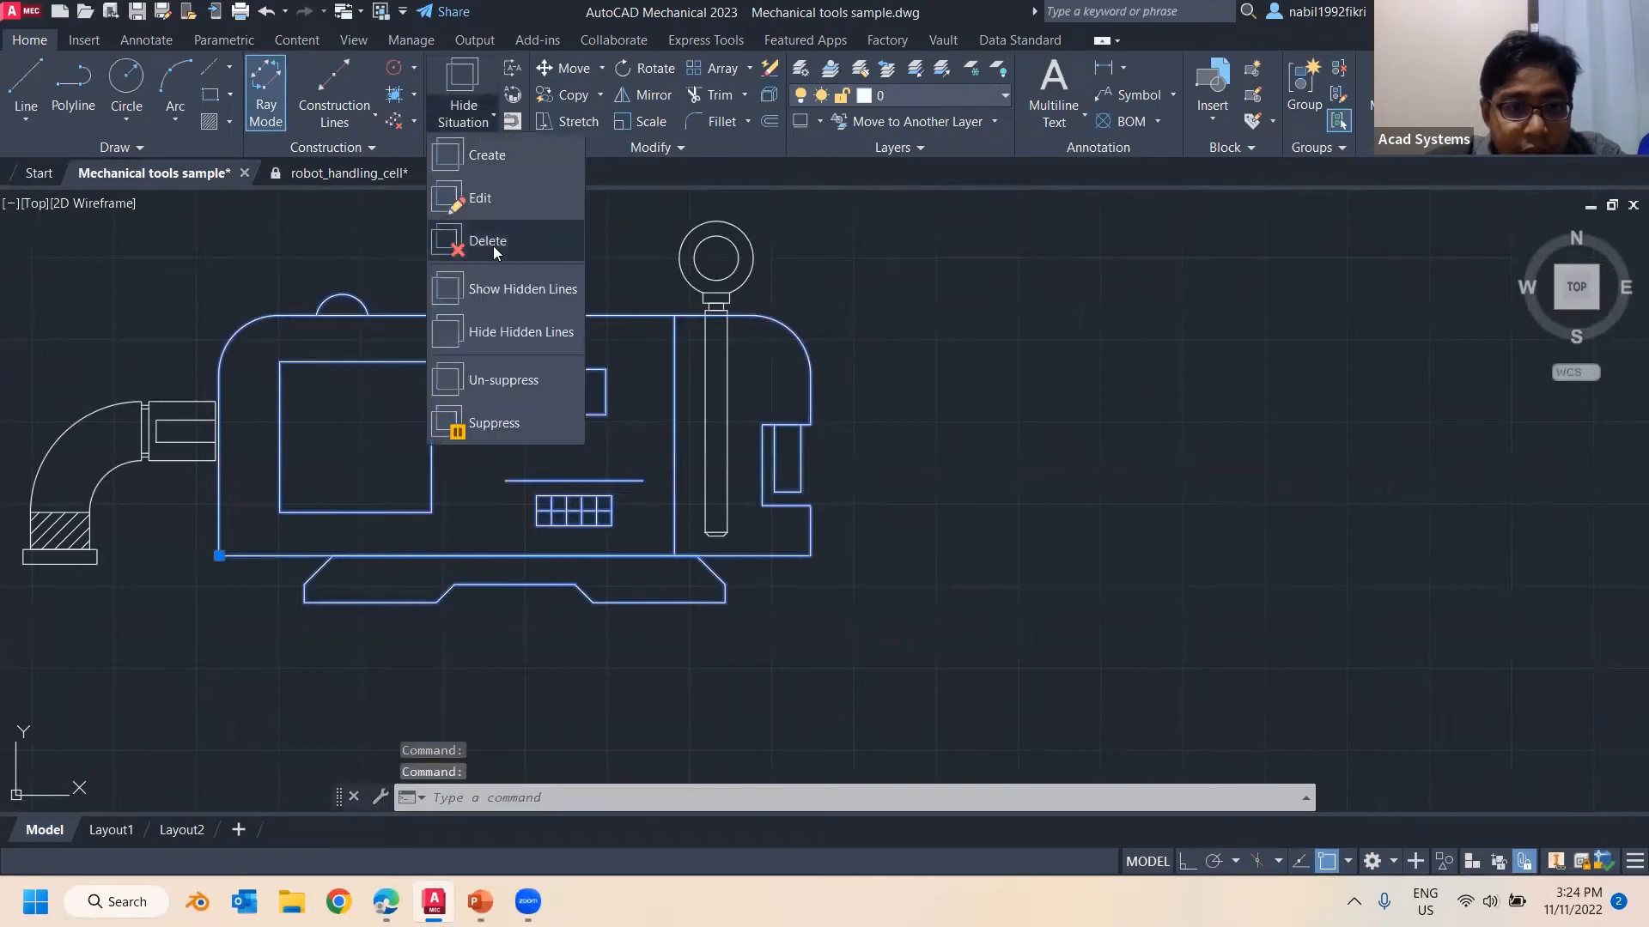
pyautogui.click(493, 244)
pyautogui.click(481, 127)
pyautogui.click(487, 205)
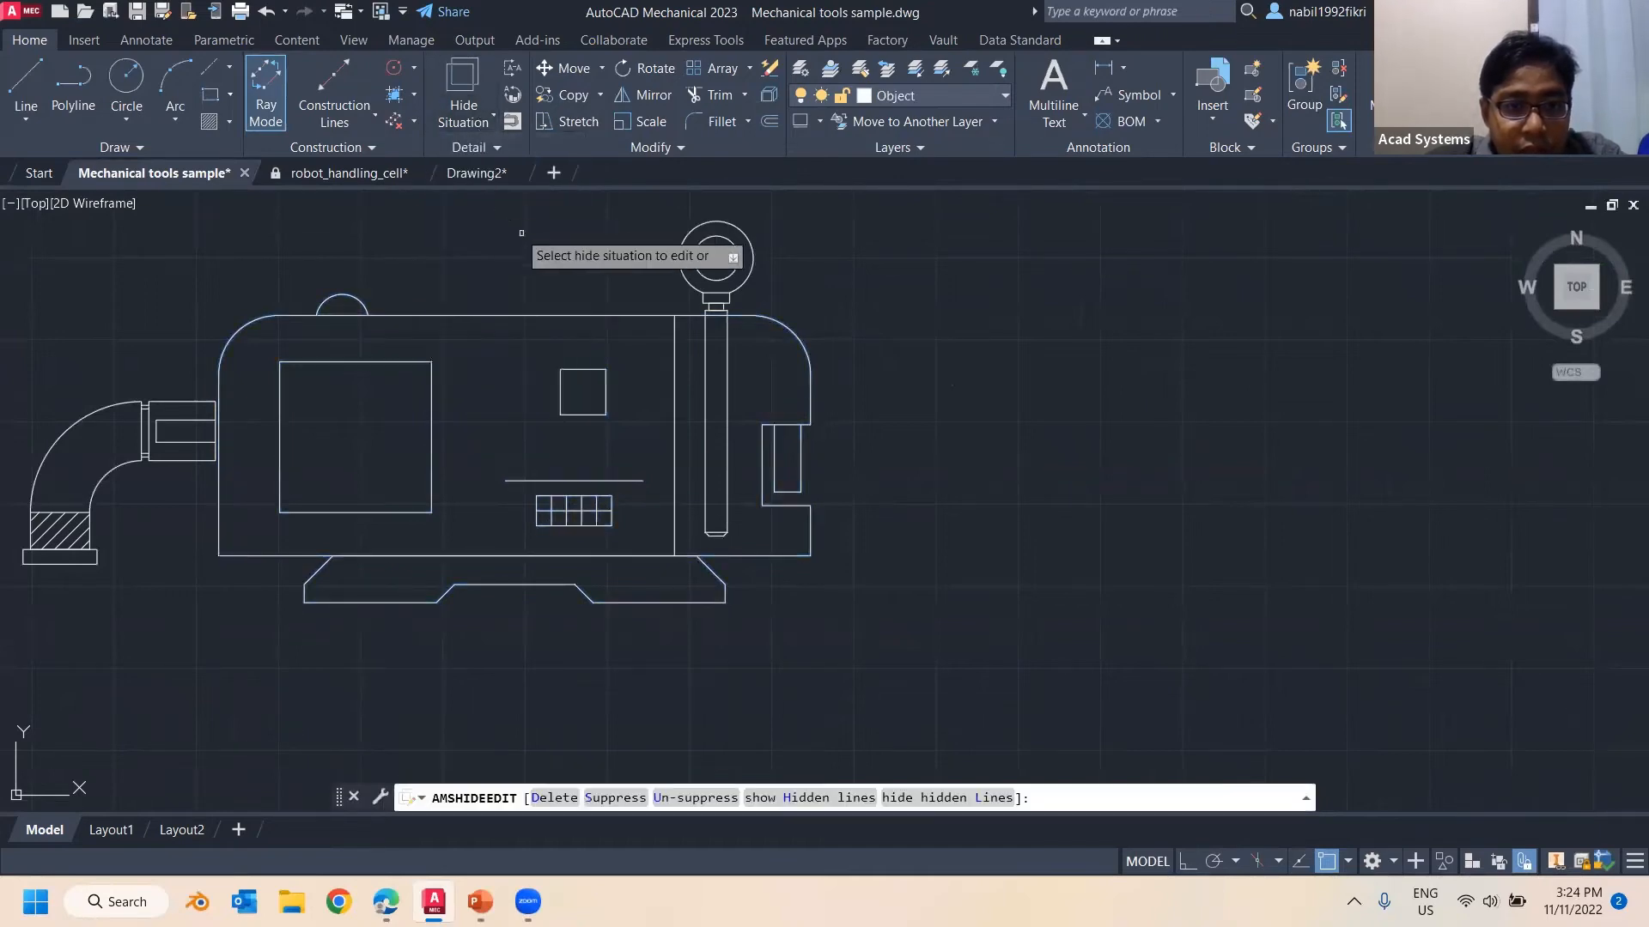
pyautogui.click(626, 316)
pyautogui.press('Escape')
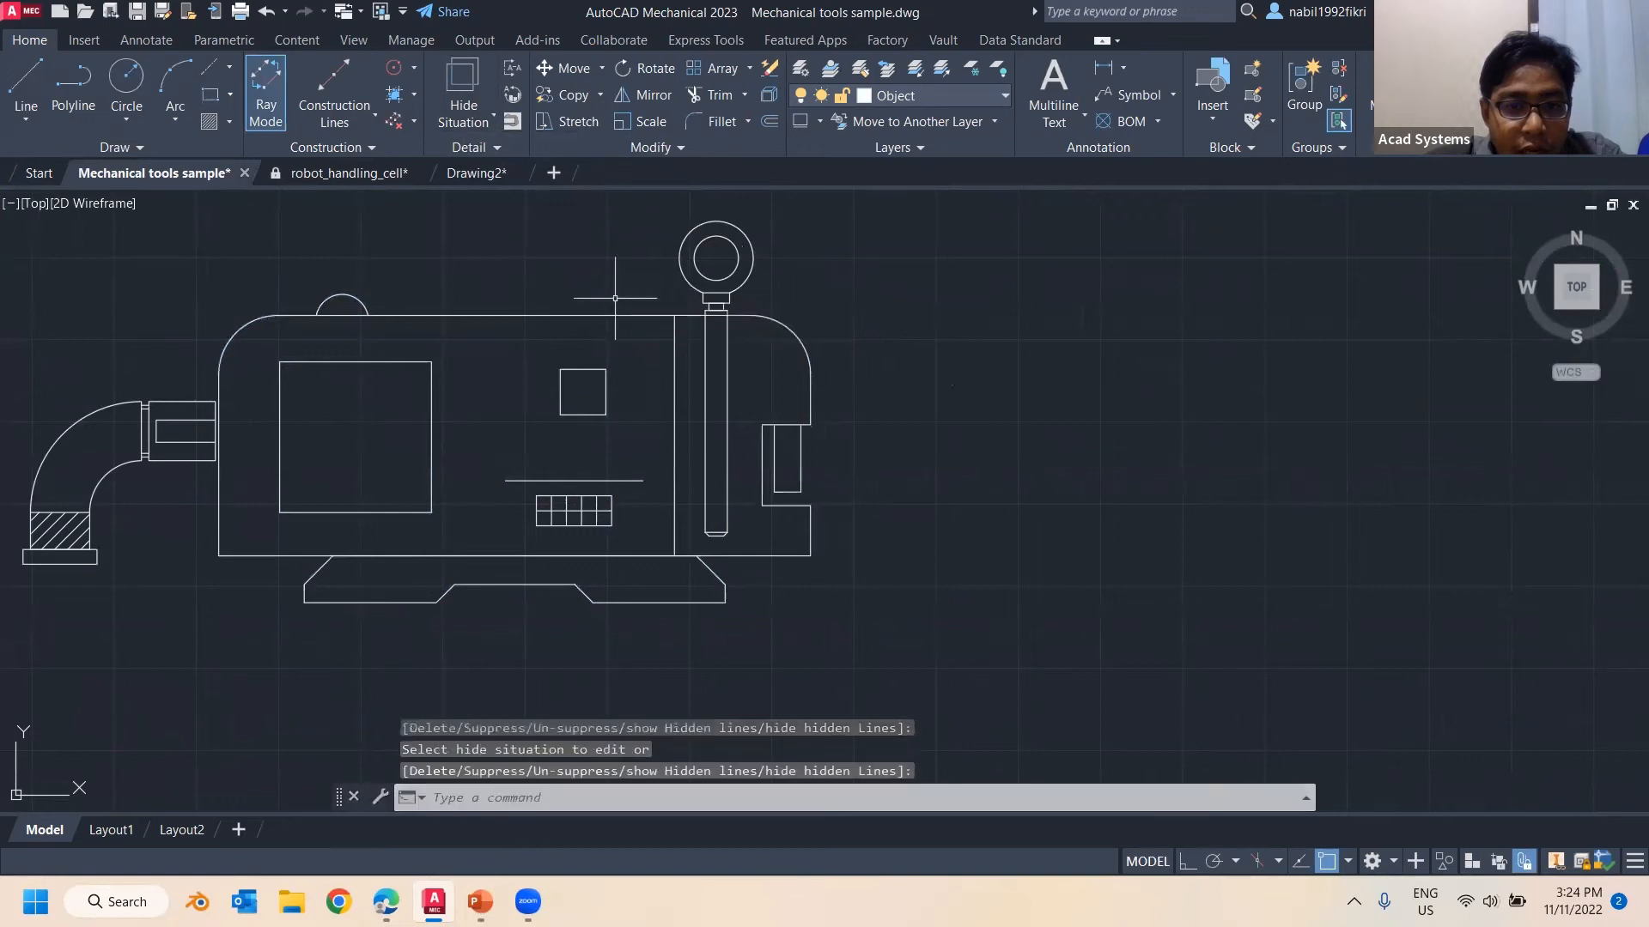
# Try to create a hide situation with the machine body as foreground and an extra level added after Level1
pyautogui.click(454, 67)
pyautogui.click(650, 315)
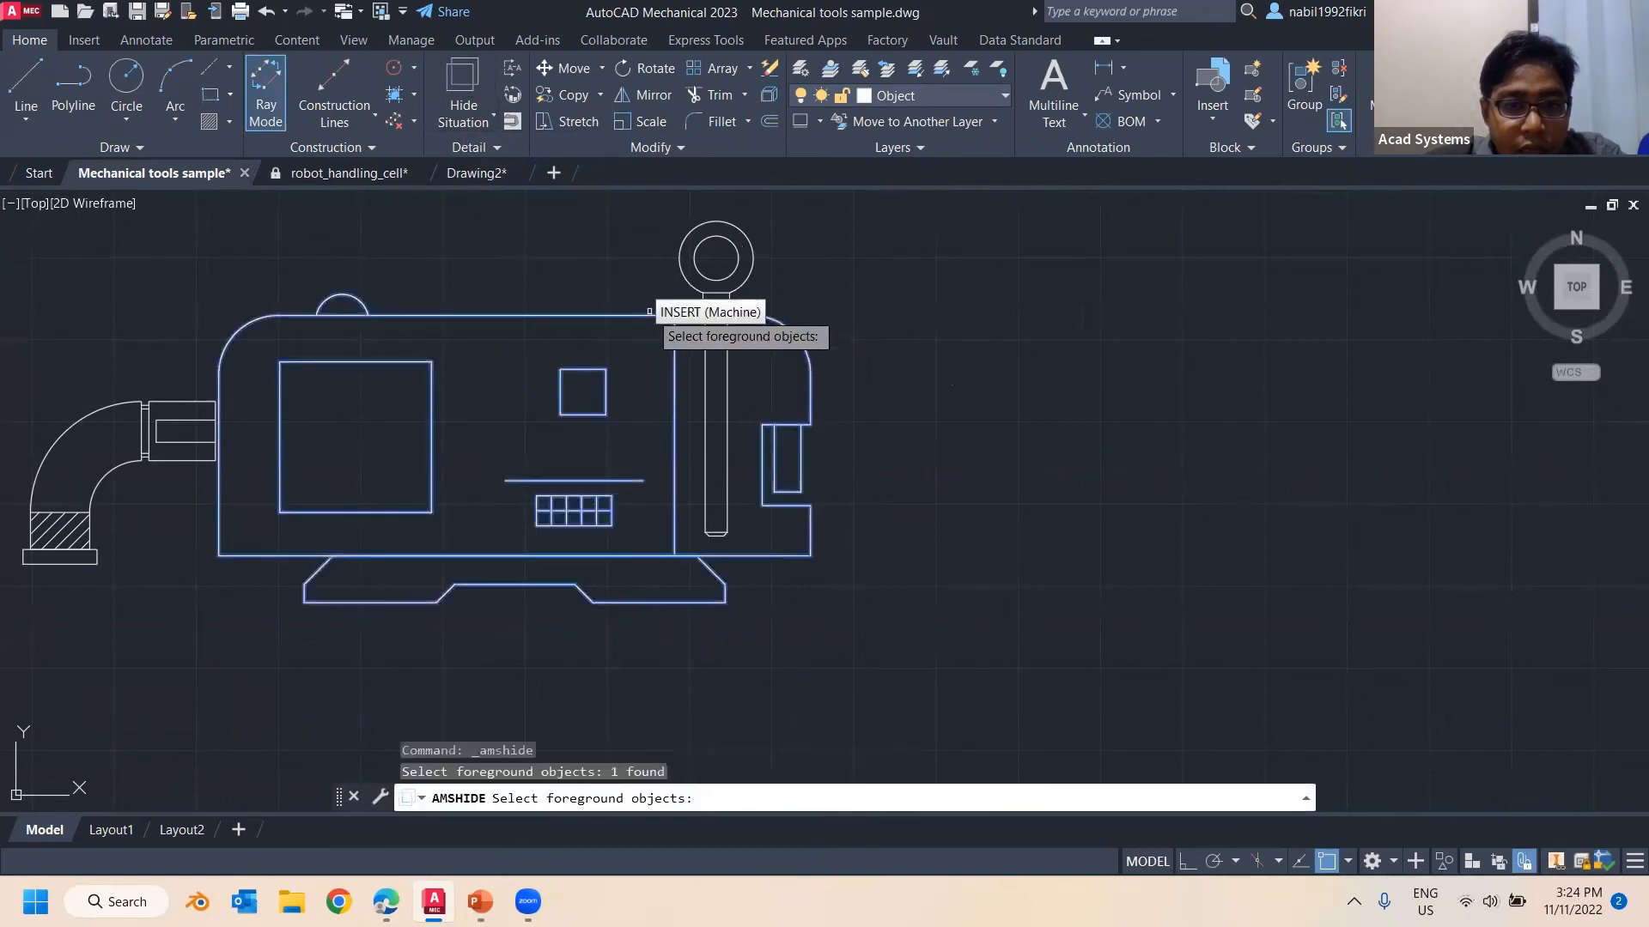
pyautogui.press('Return')
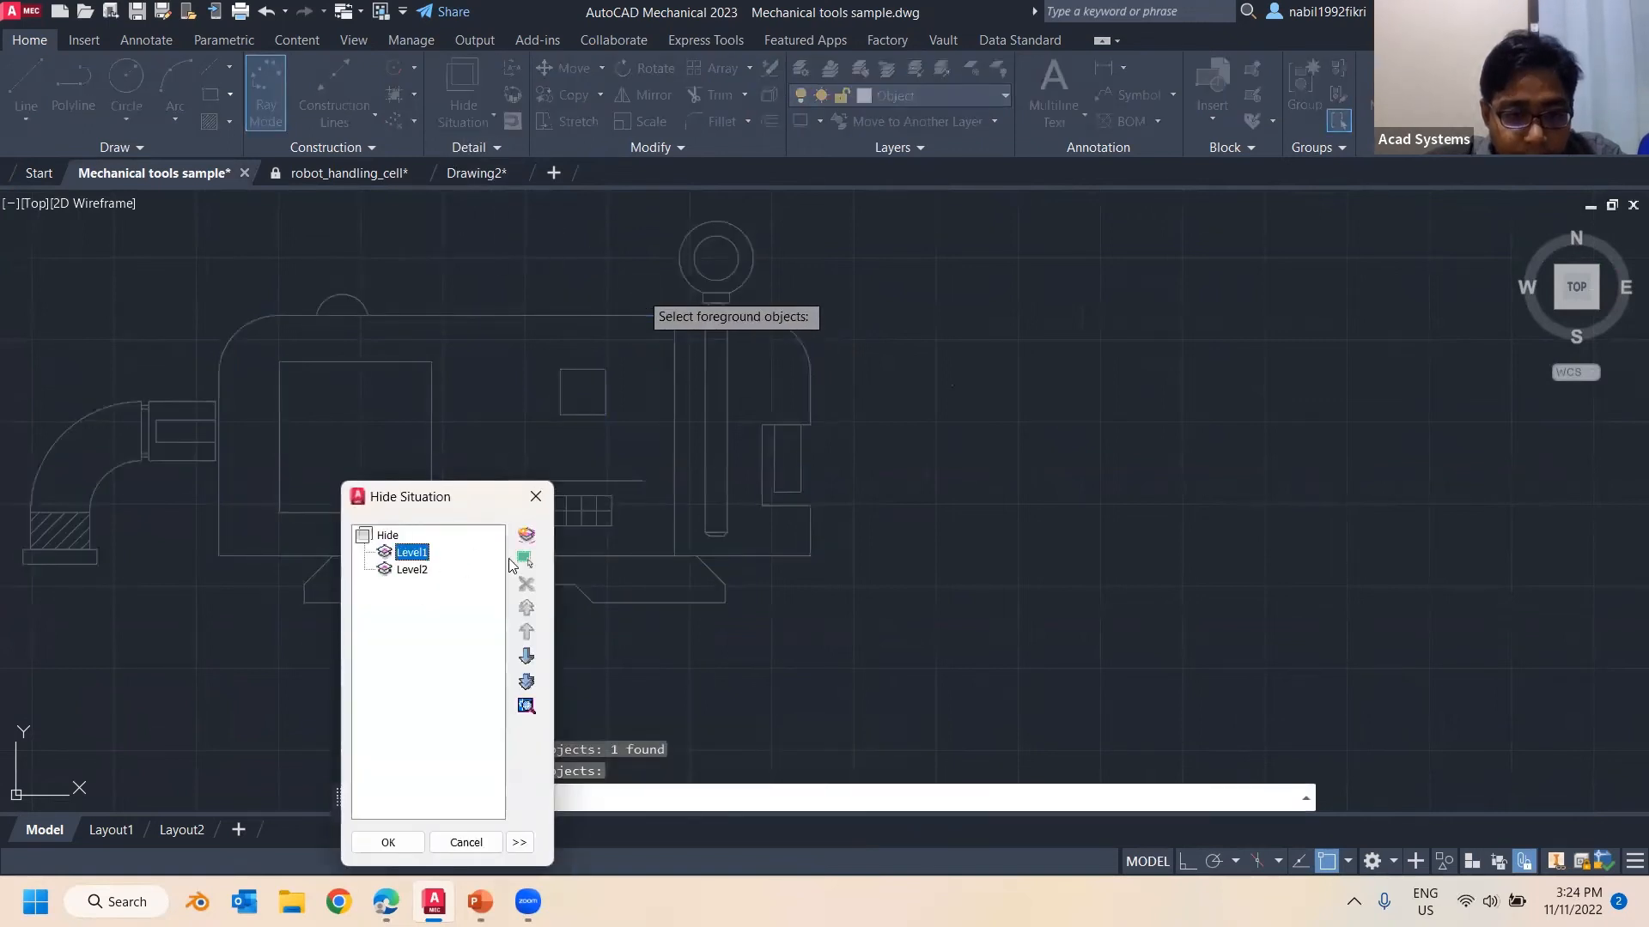
pyautogui.click(529, 536)
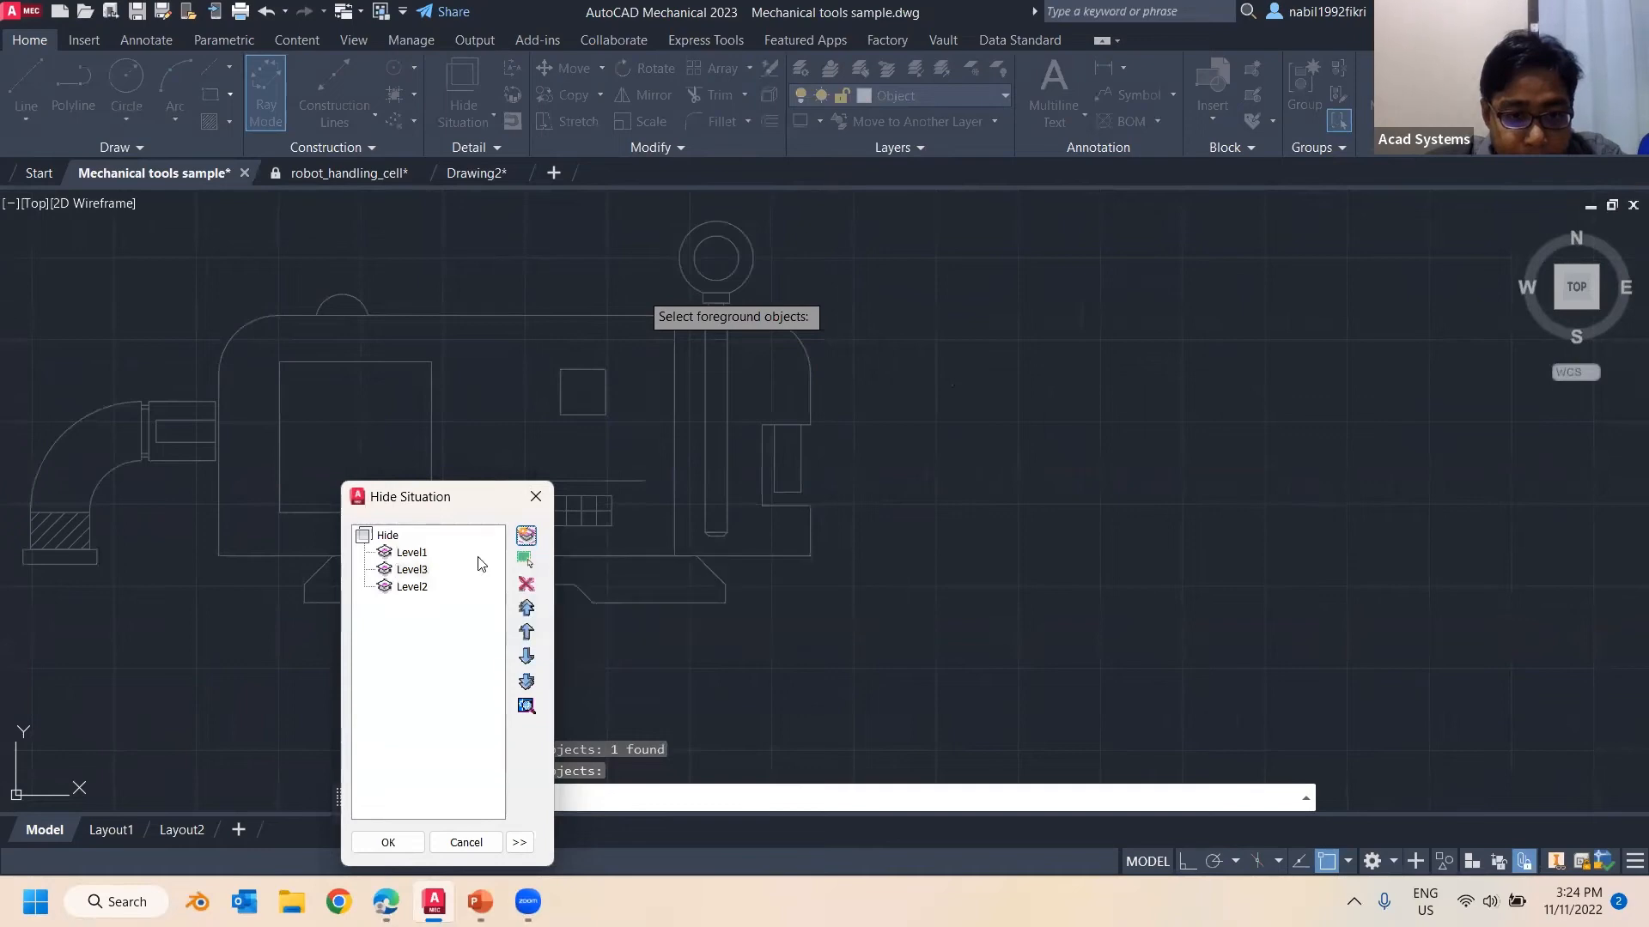
pyautogui.click(388, 844)
pyautogui.click(889, 486)
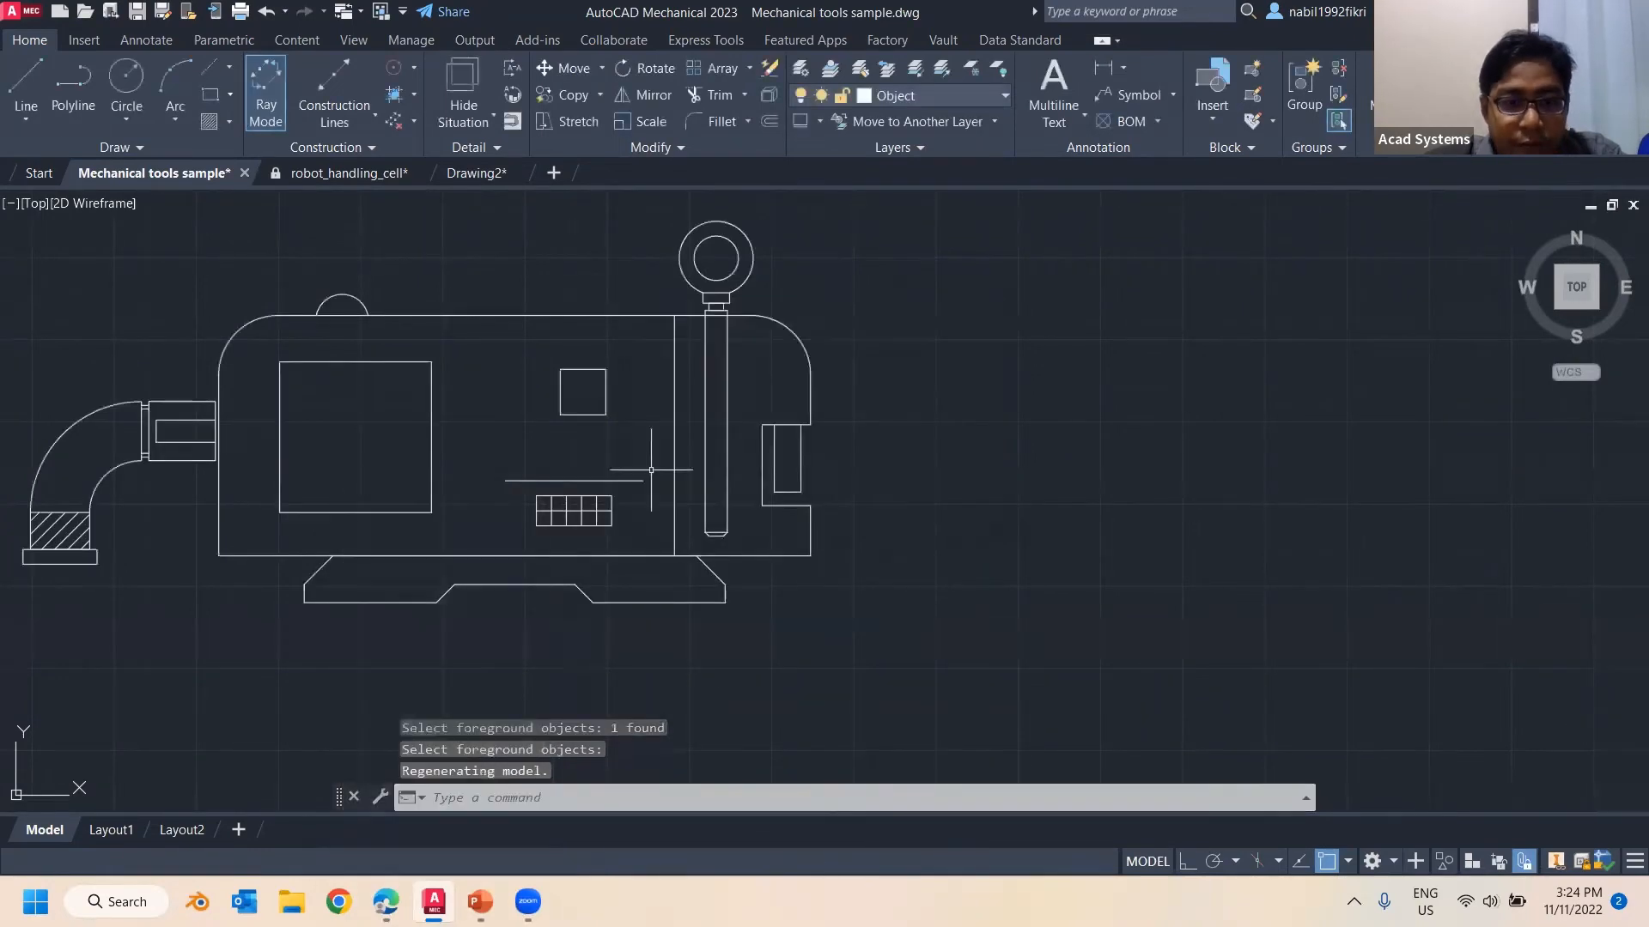
pyautogui.scroll(-4, 651, 469)
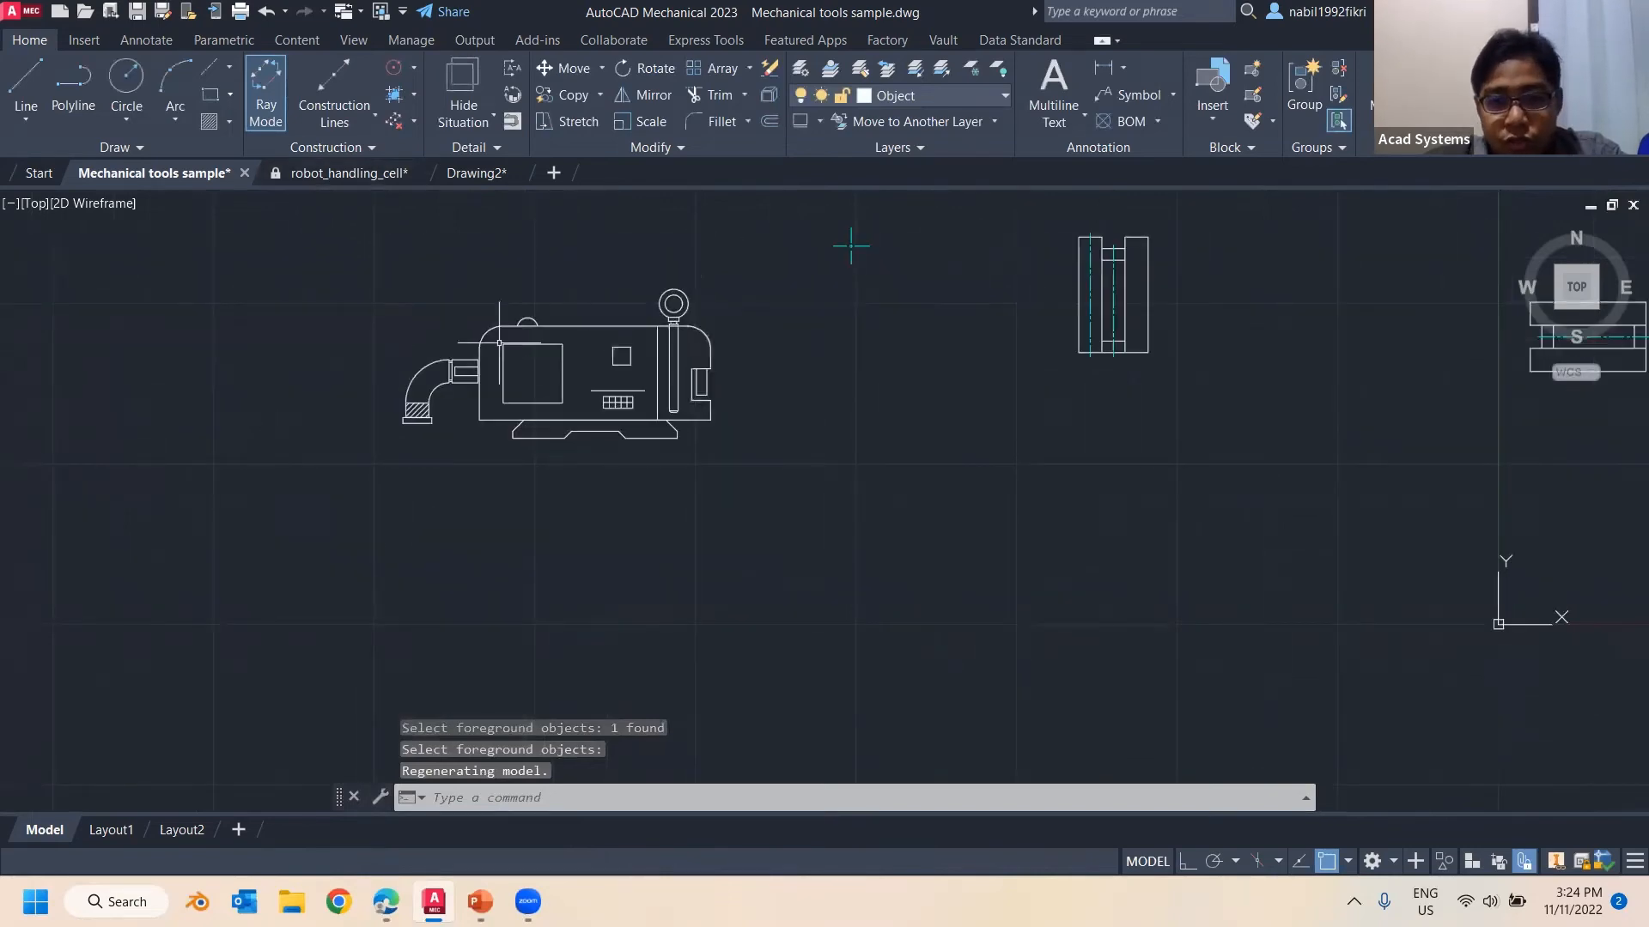
# Move the block with two horizontal bars onto the notched front view so that its lower corner overlaps that view's upper corner
pyautogui.moveTo(499, 342); pyautogui.dragTo(318, 398, button='middle')
pyautogui.scroll(1, 674, 446)
pyautogui.moveTo(674, 446)
pyautogui.mouseDown(button='middle')
pyautogui.moveTo(399, 477)
pyautogui.moveTo(285, 558)
pyautogui.mouseUp(button='middle')
pyautogui.scroll(-2, 380, 560)
pyautogui.scroll(1, 919, 496)
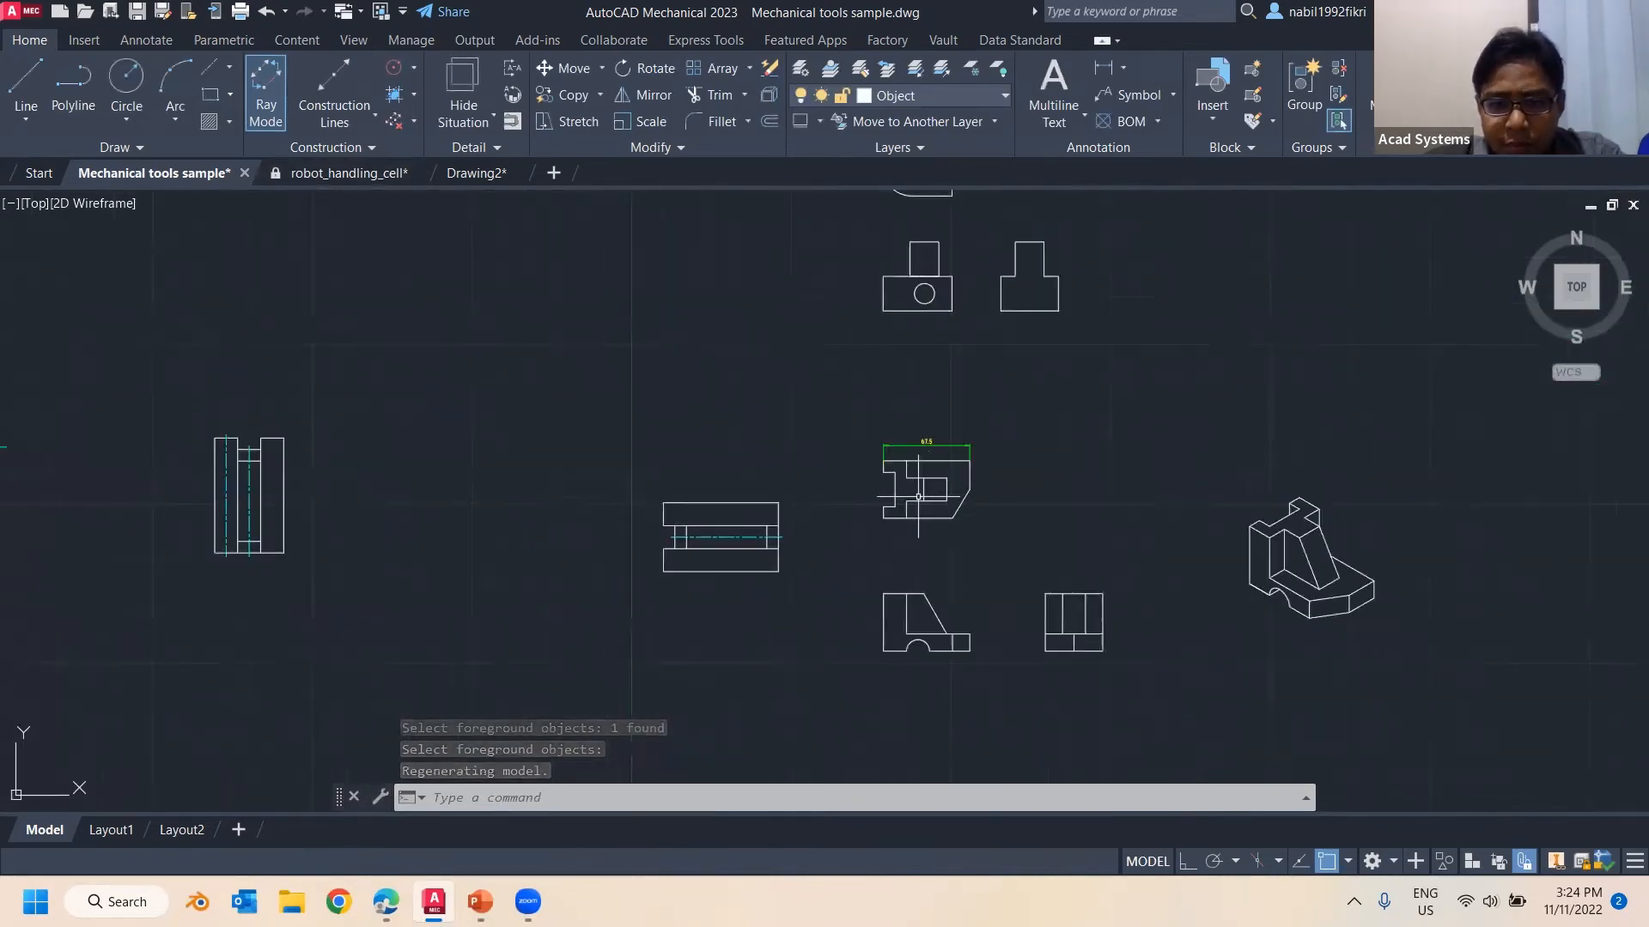
pyautogui.scroll(2, 918, 497)
pyautogui.moveTo(845, 477)
pyautogui.mouseDown(button='middle')
pyautogui.moveTo(817, 492)
pyautogui.moveTo(691, 710)
pyautogui.mouseUp(button='middle')
pyautogui.moveTo(804, 380); pyautogui.dragTo(674, 460, button='middle')
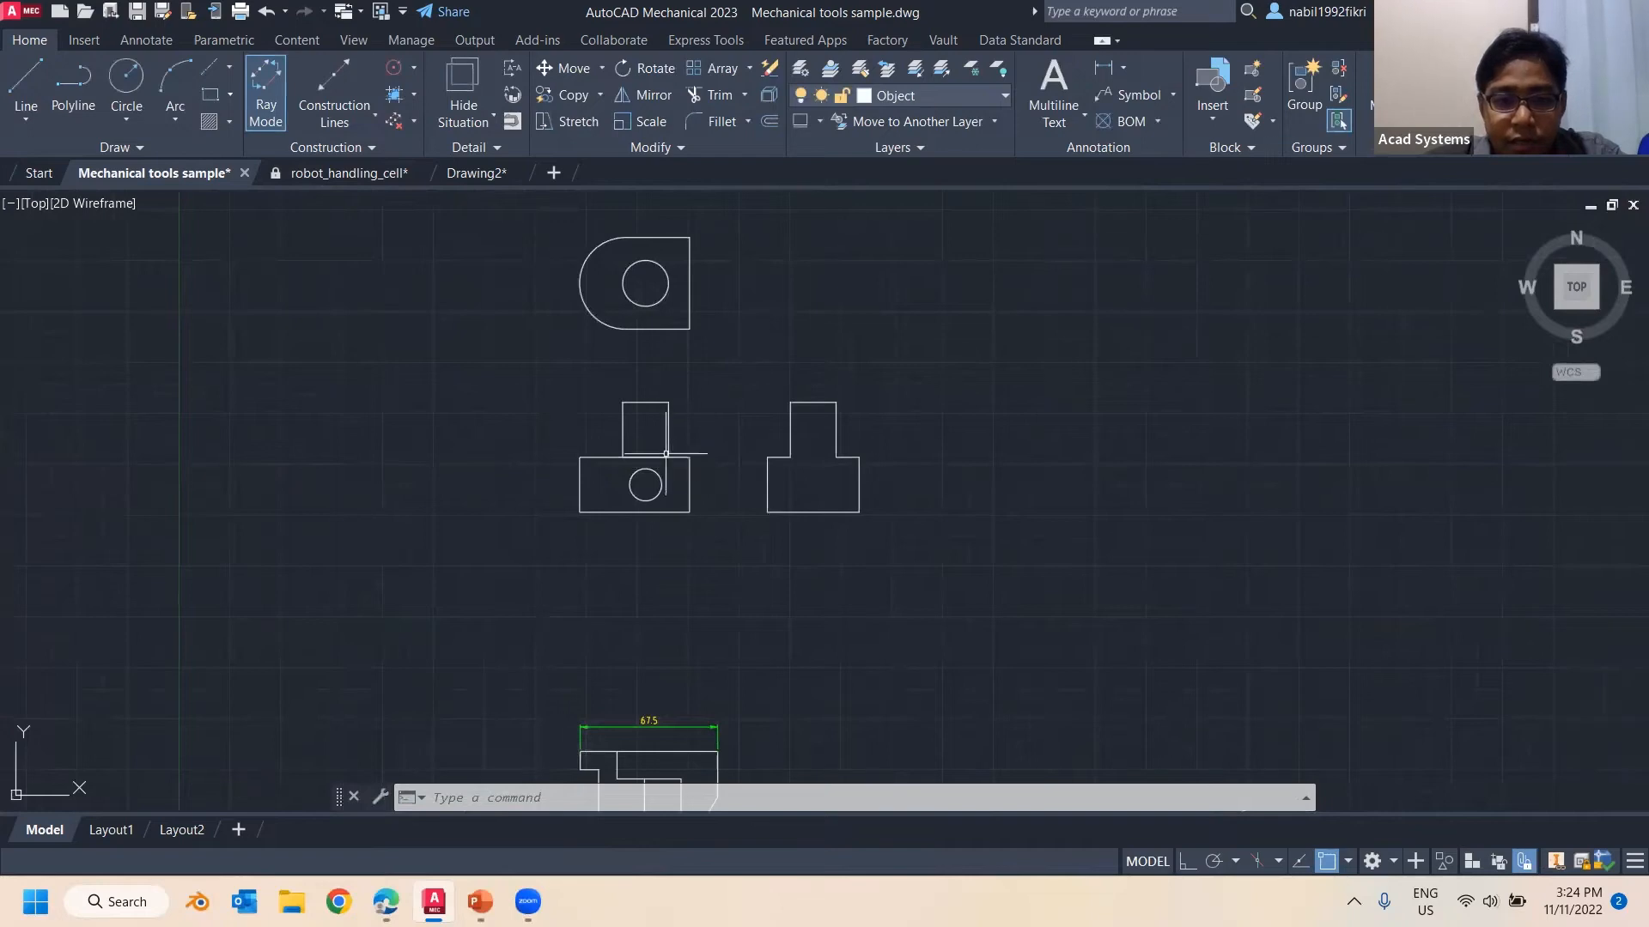
pyautogui.scroll(-2, 665, 453)
pyautogui.moveTo(357, 735); pyautogui.dragTo(478, 552, button='middle')
pyautogui.scroll(2, 685, 597)
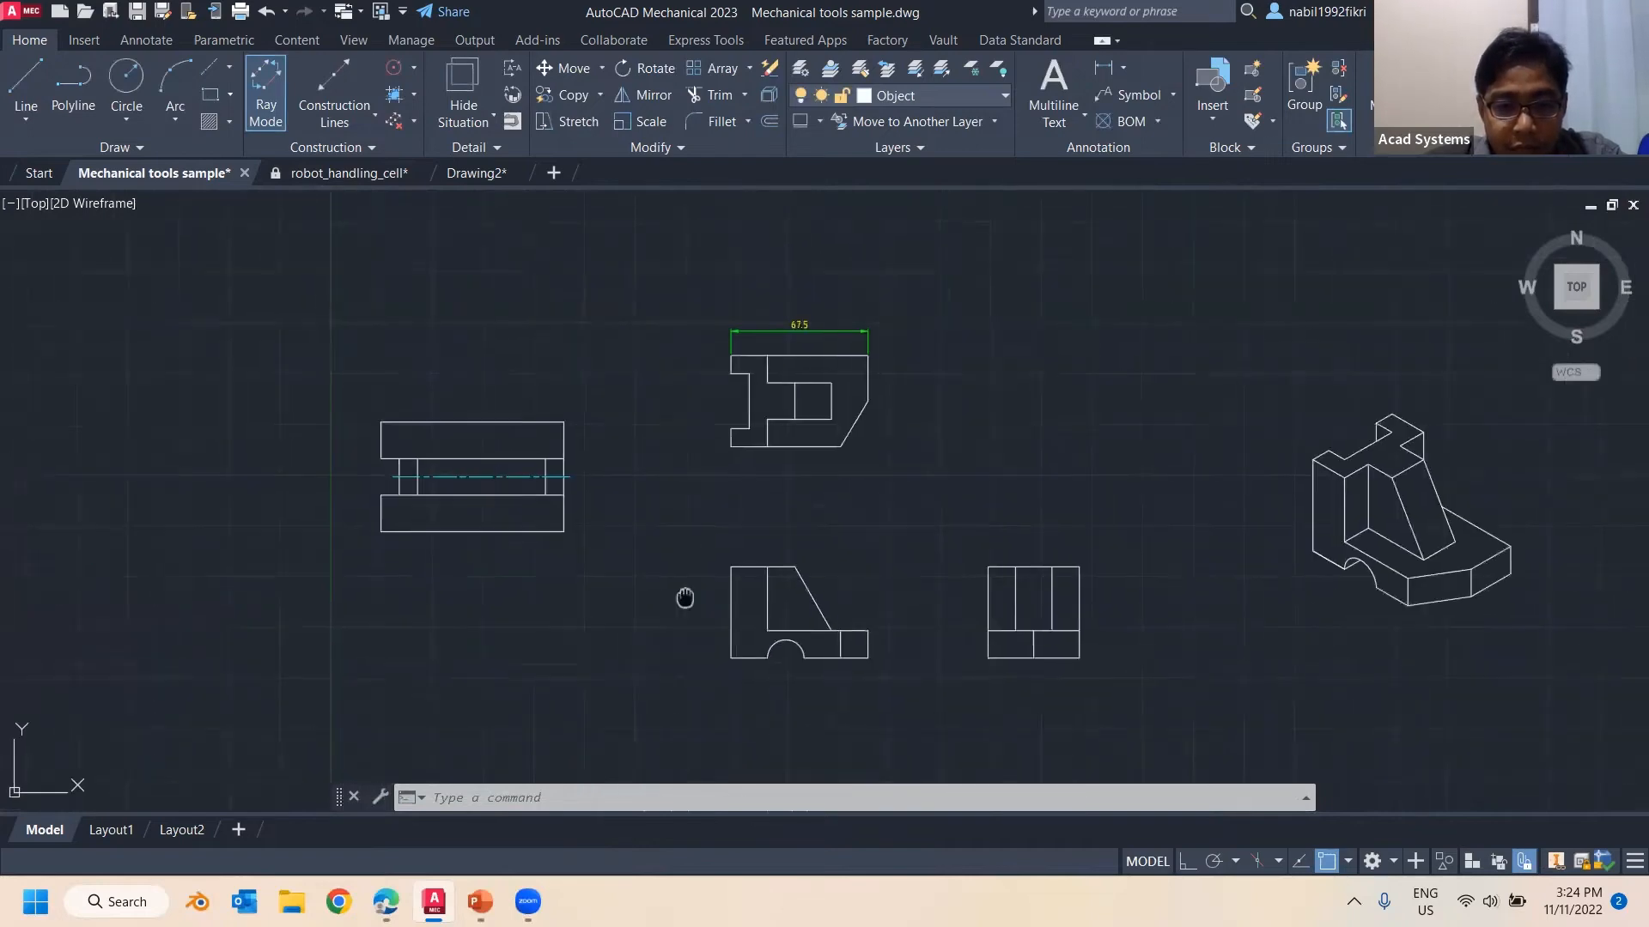
pyautogui.moveTo(684, 597); pyautogui.dragTo(691, 564, button='middle')
pyautogui.click(528, 464)
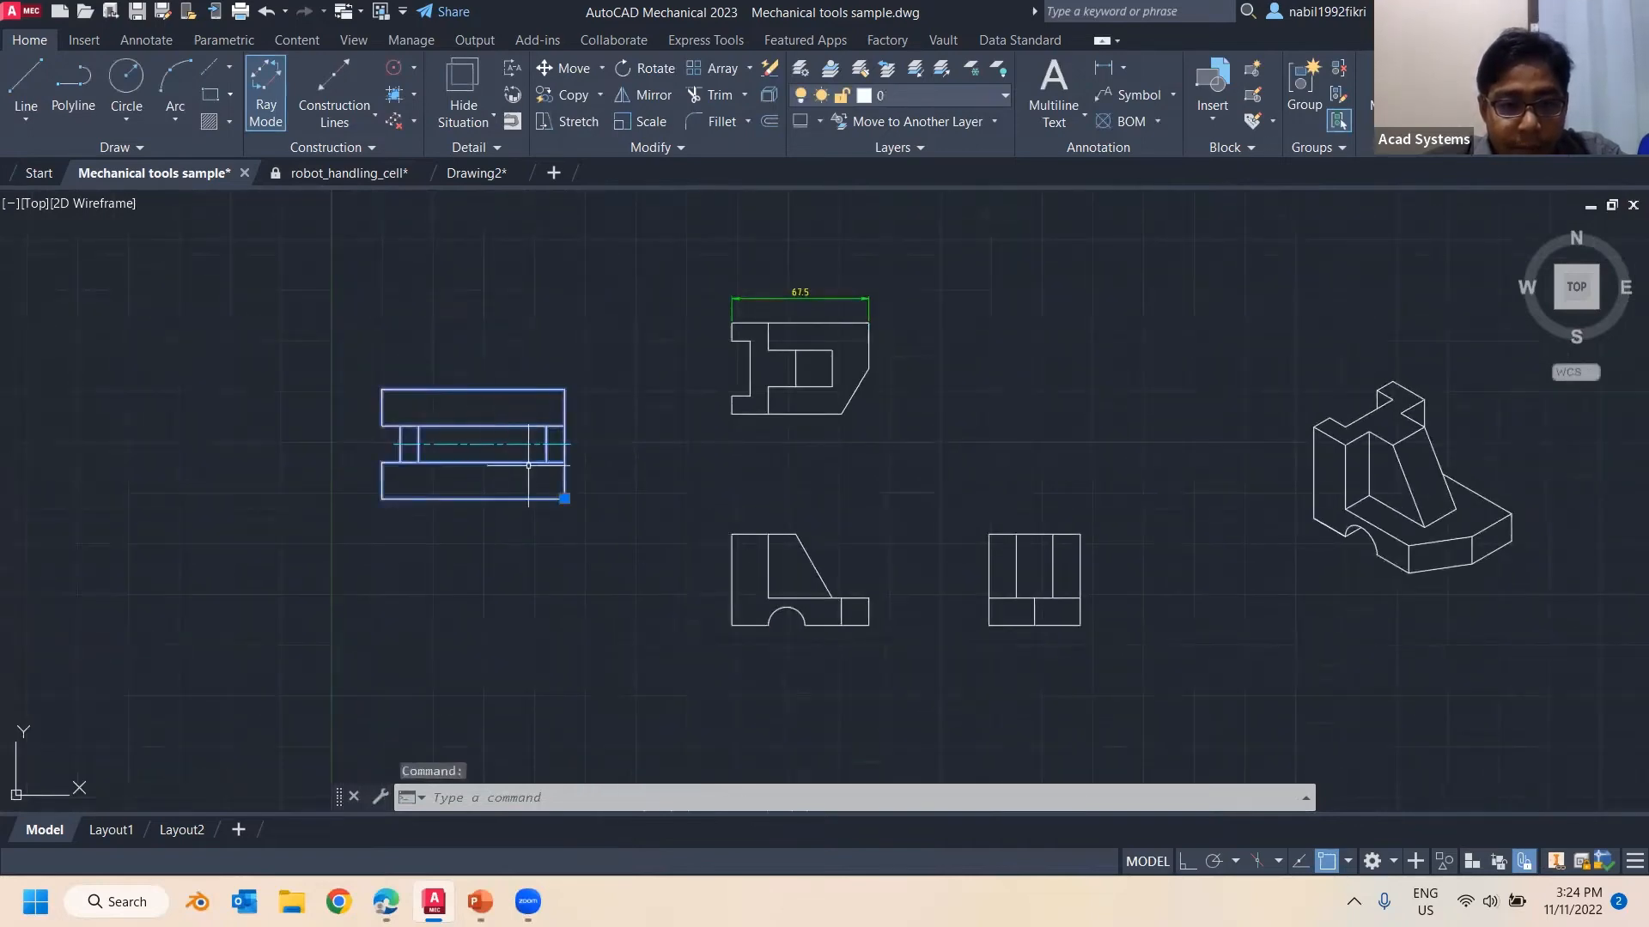
pyautogui.click(564, 498)
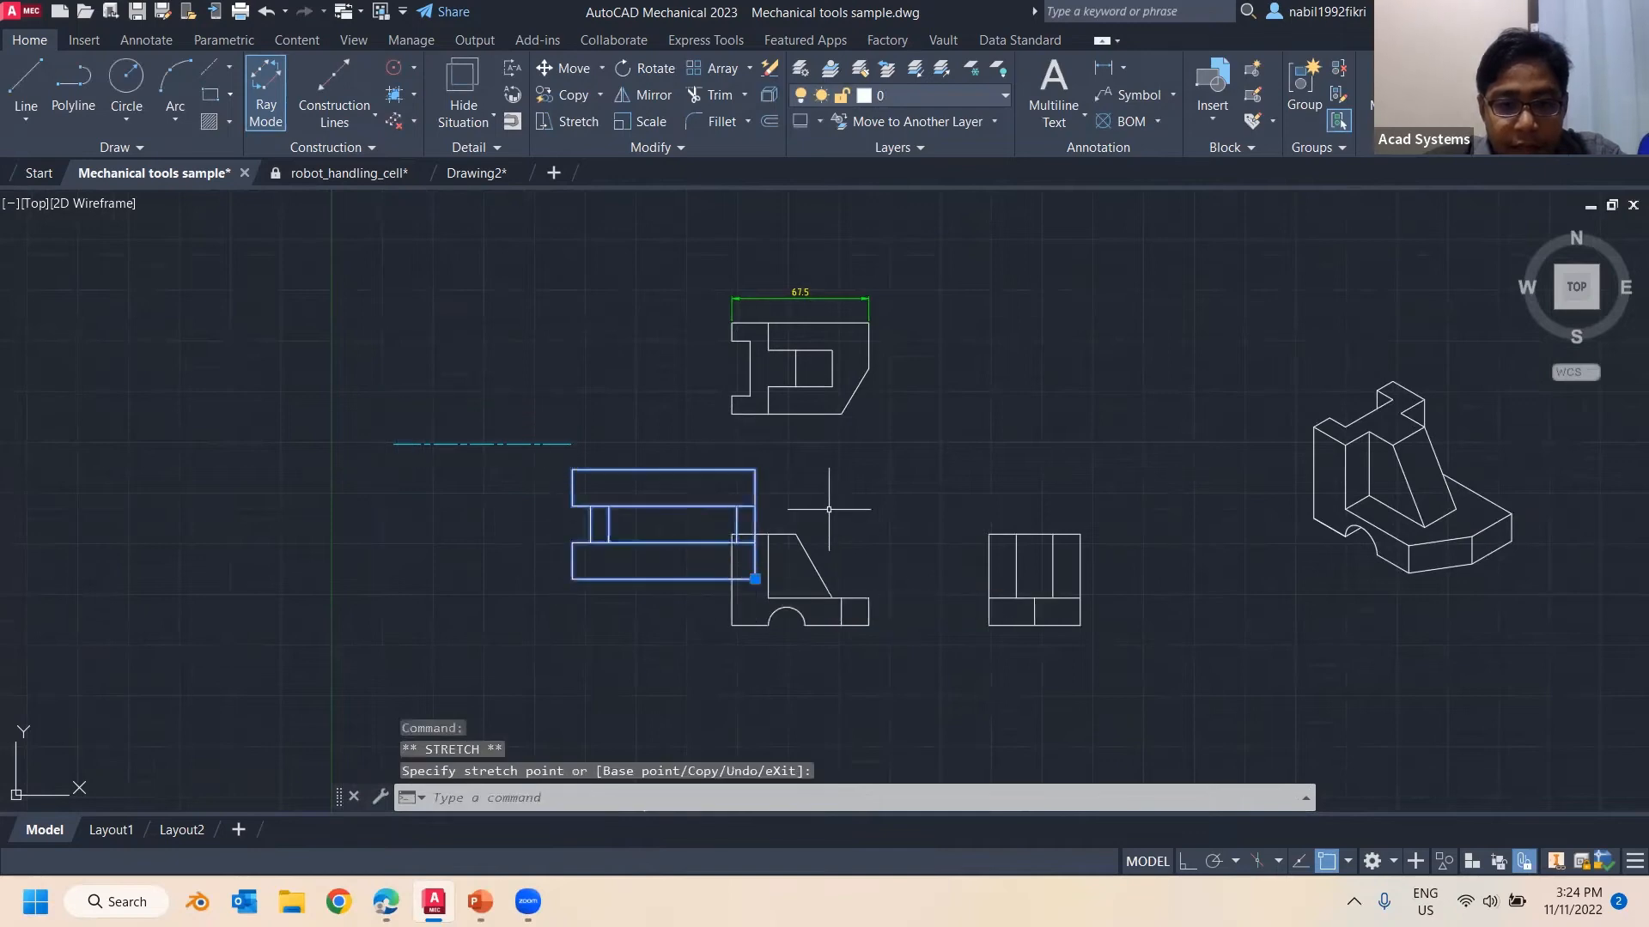
pyautogui.scroll(4, 823, 562)
pyautogui.press('Escape')
pyautogui.press('Escape')
# Try to create a hide situation with the moved two-bar block as foreground, keeping the default Level1 and Level2
pyautogui.click(460, 86)
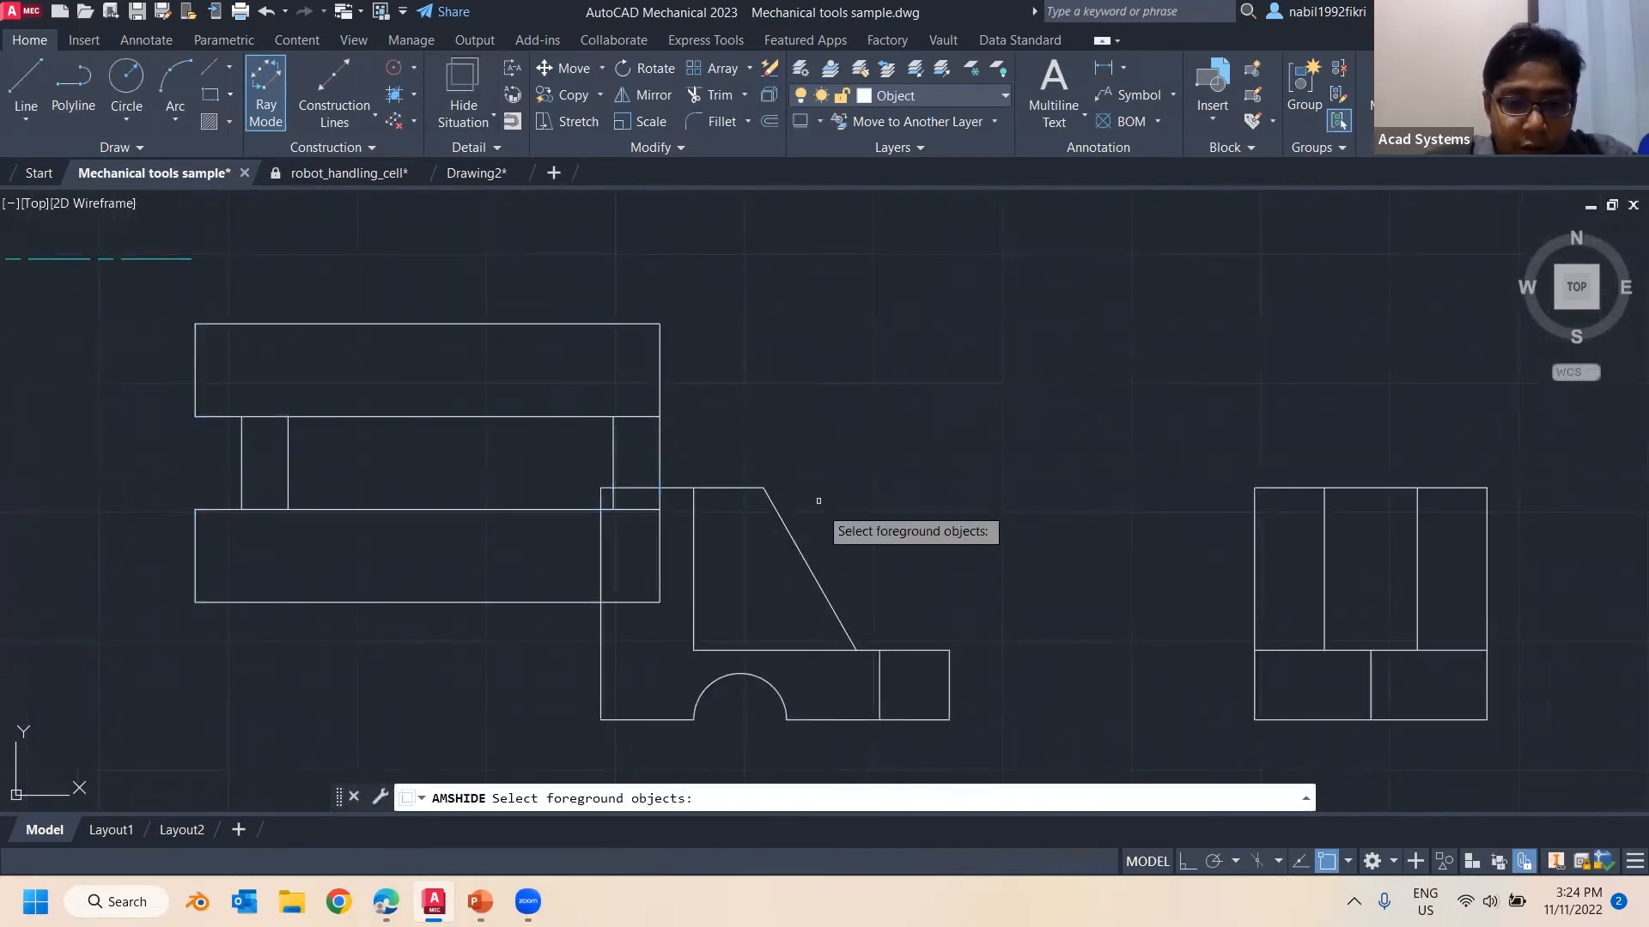
pyautogui.click(660, 469)
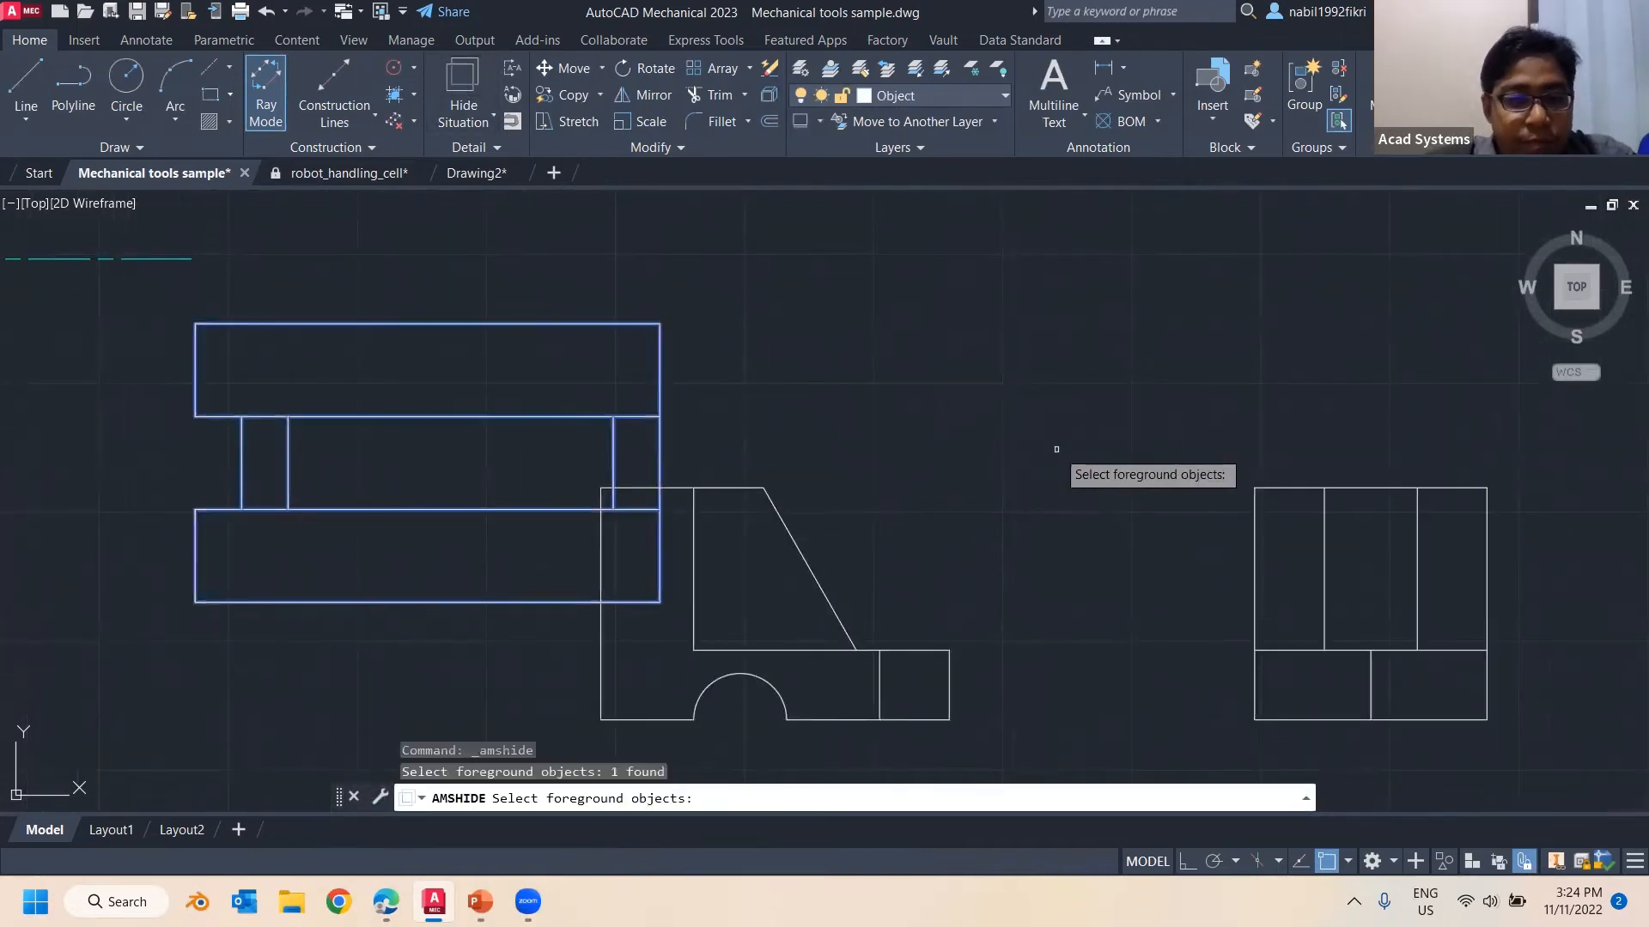
pyautogui.press('Return')
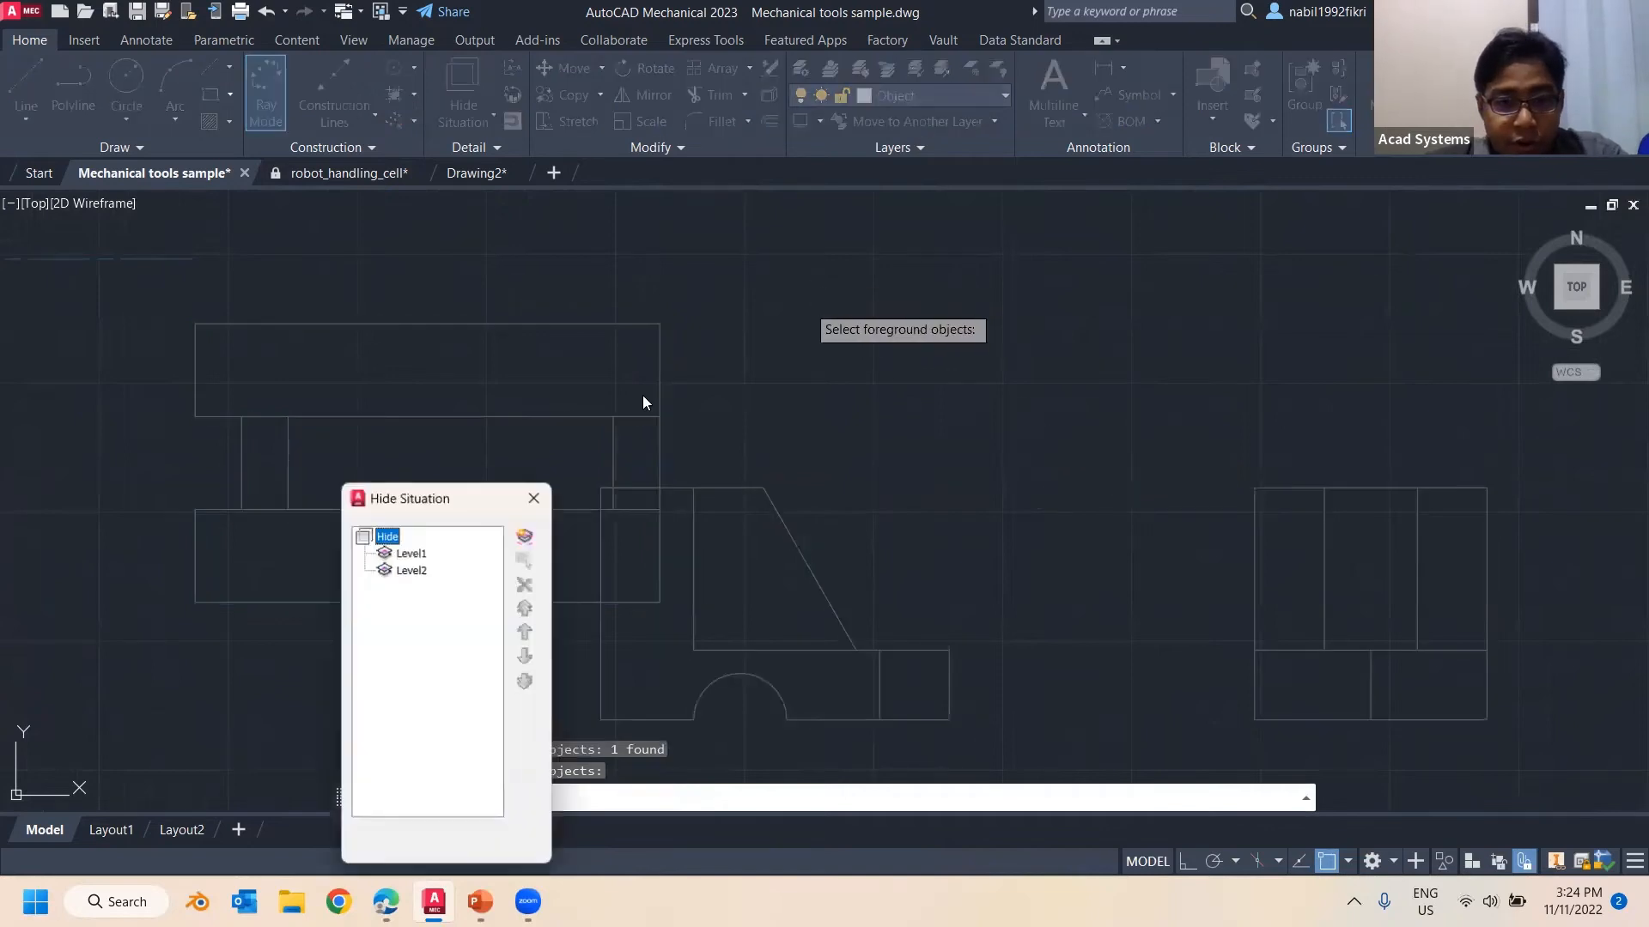
pyautogui.click(388, 843)
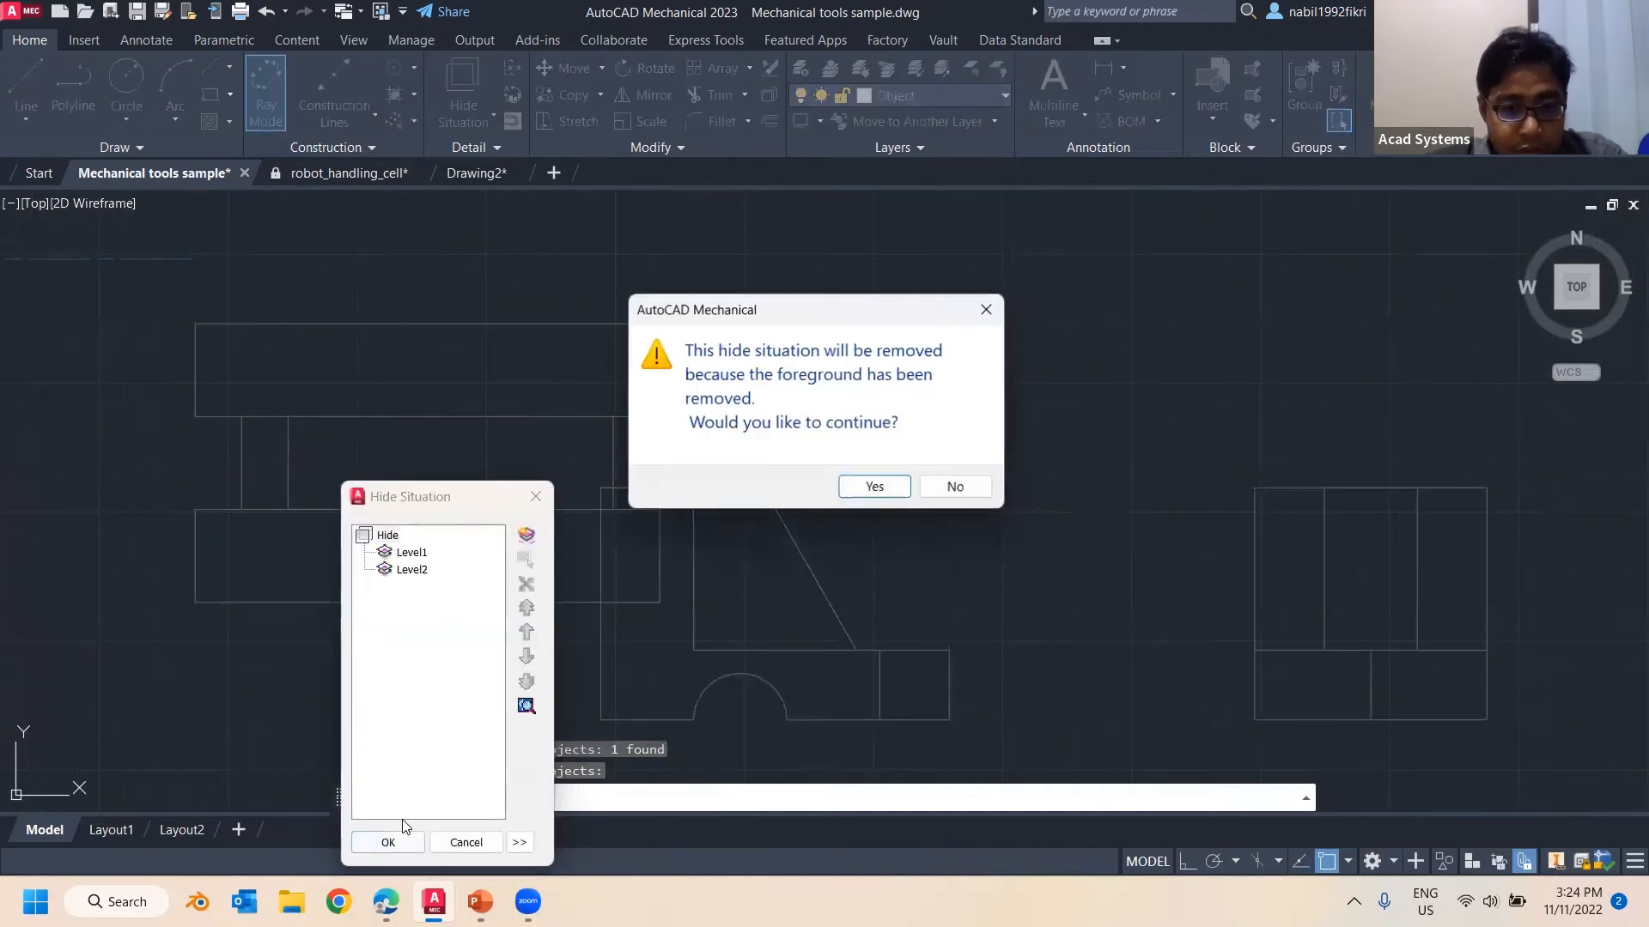
pyautogui.click(873, 482)
# Try a hide situation with the two-bar block as foreground, adding the overlapping front-view objects to Level1 with a window selection
pyautogui.click(463, 94)
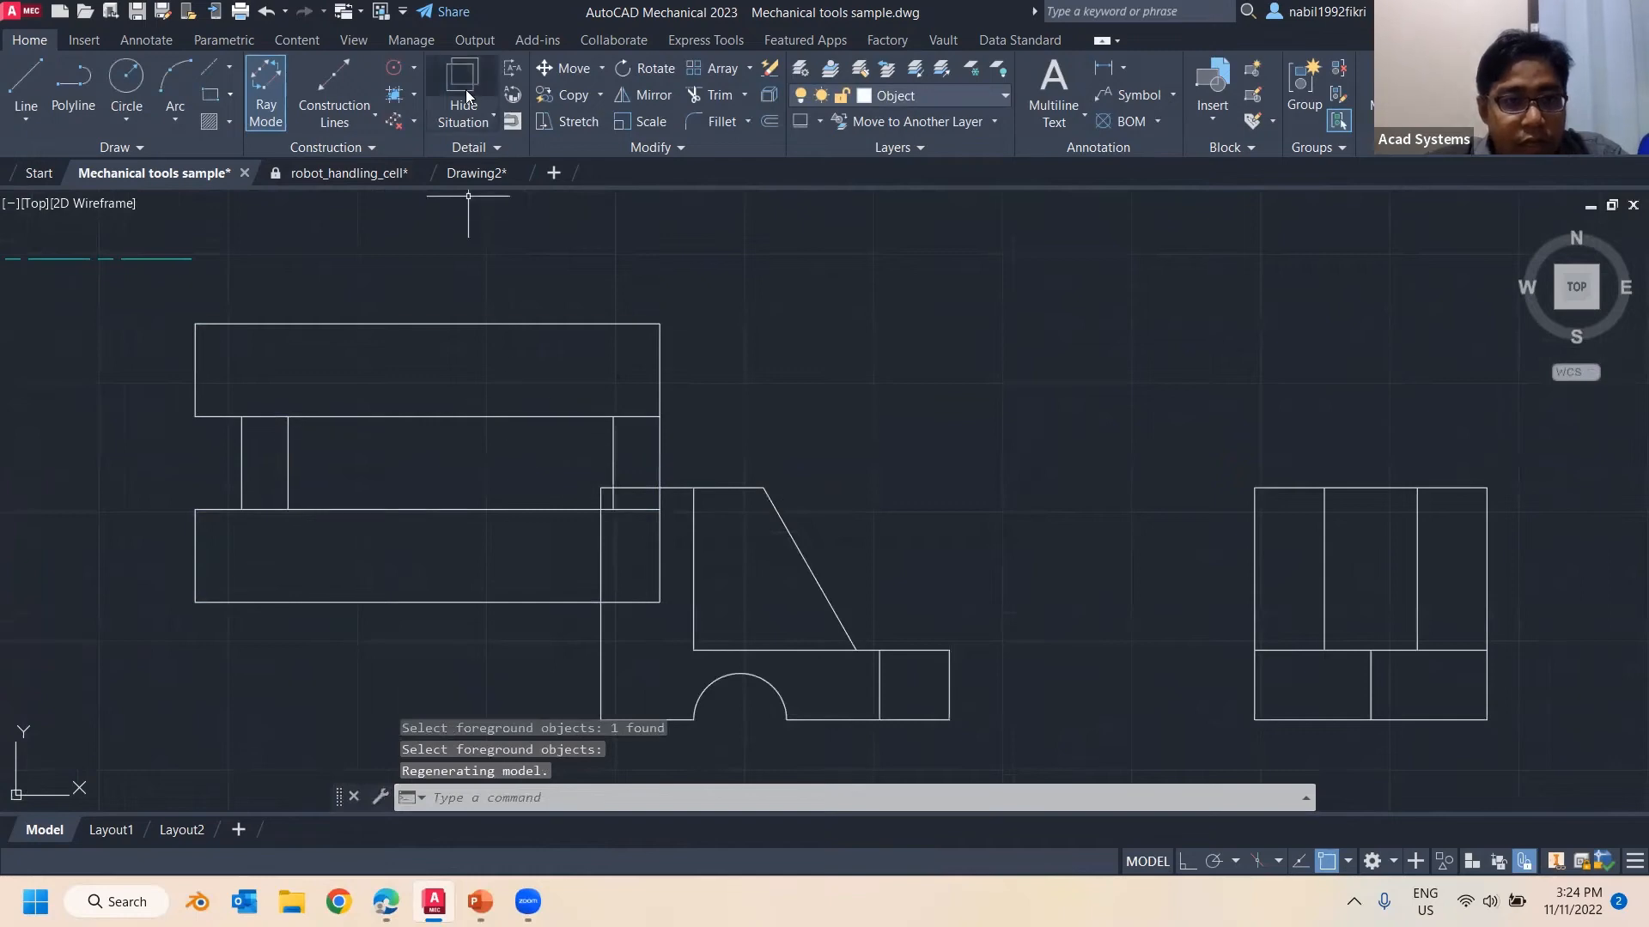
pyautogui.click(664, 356)
pyautogui.click(657, 357)
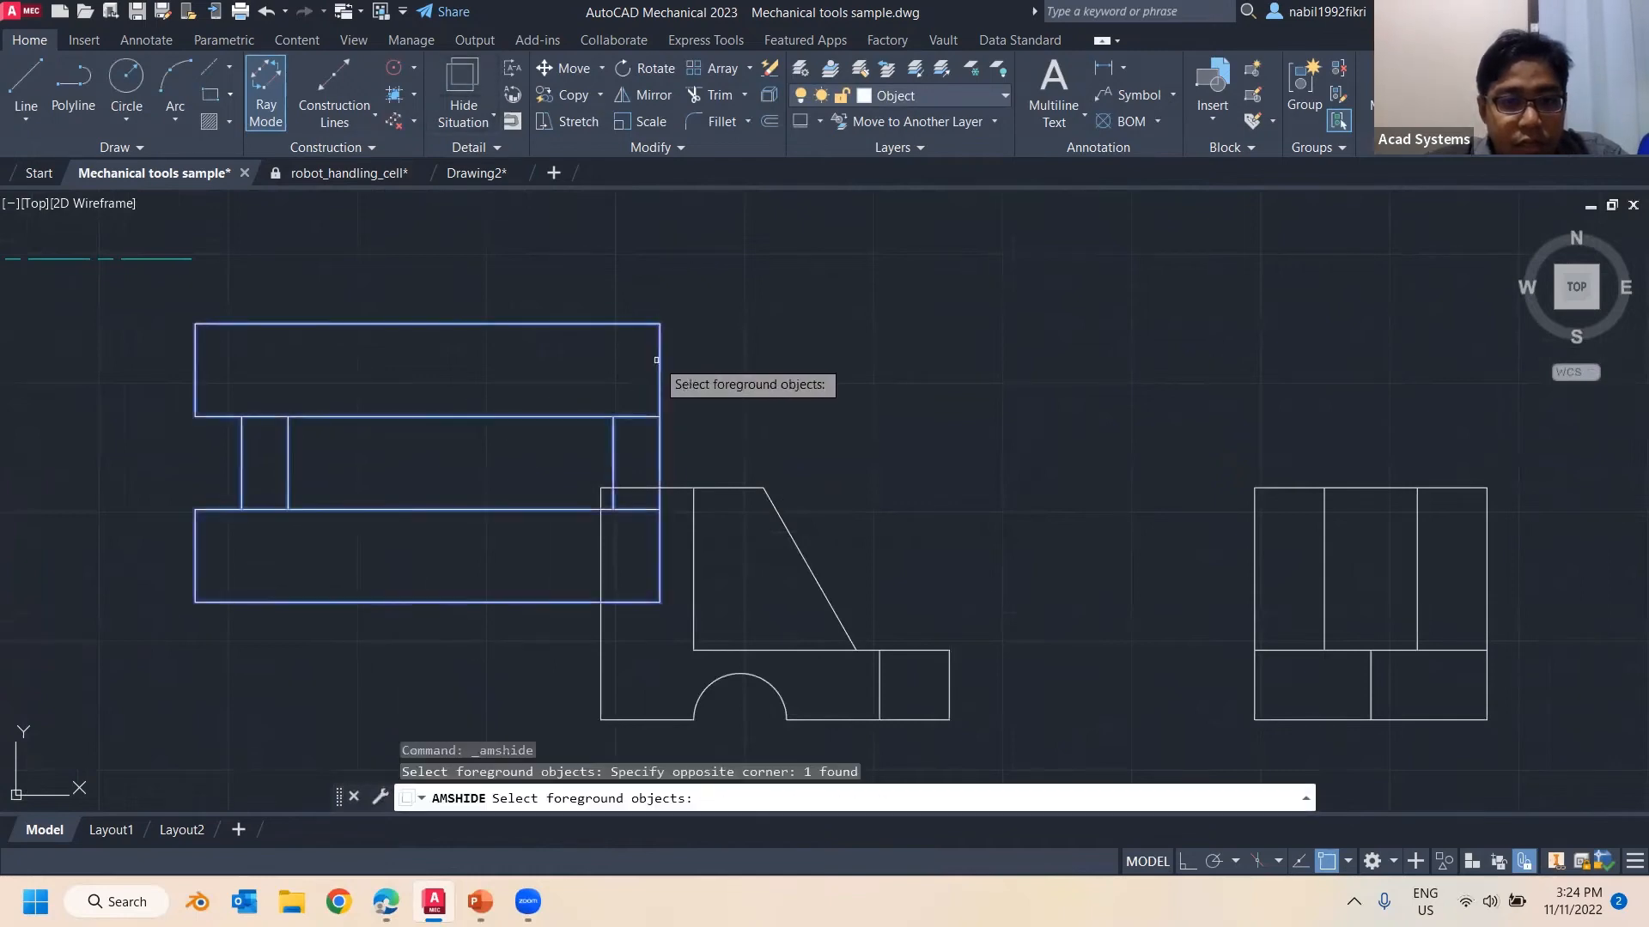
pyautogui.press('Return')
pyautogui.click(410, 554)
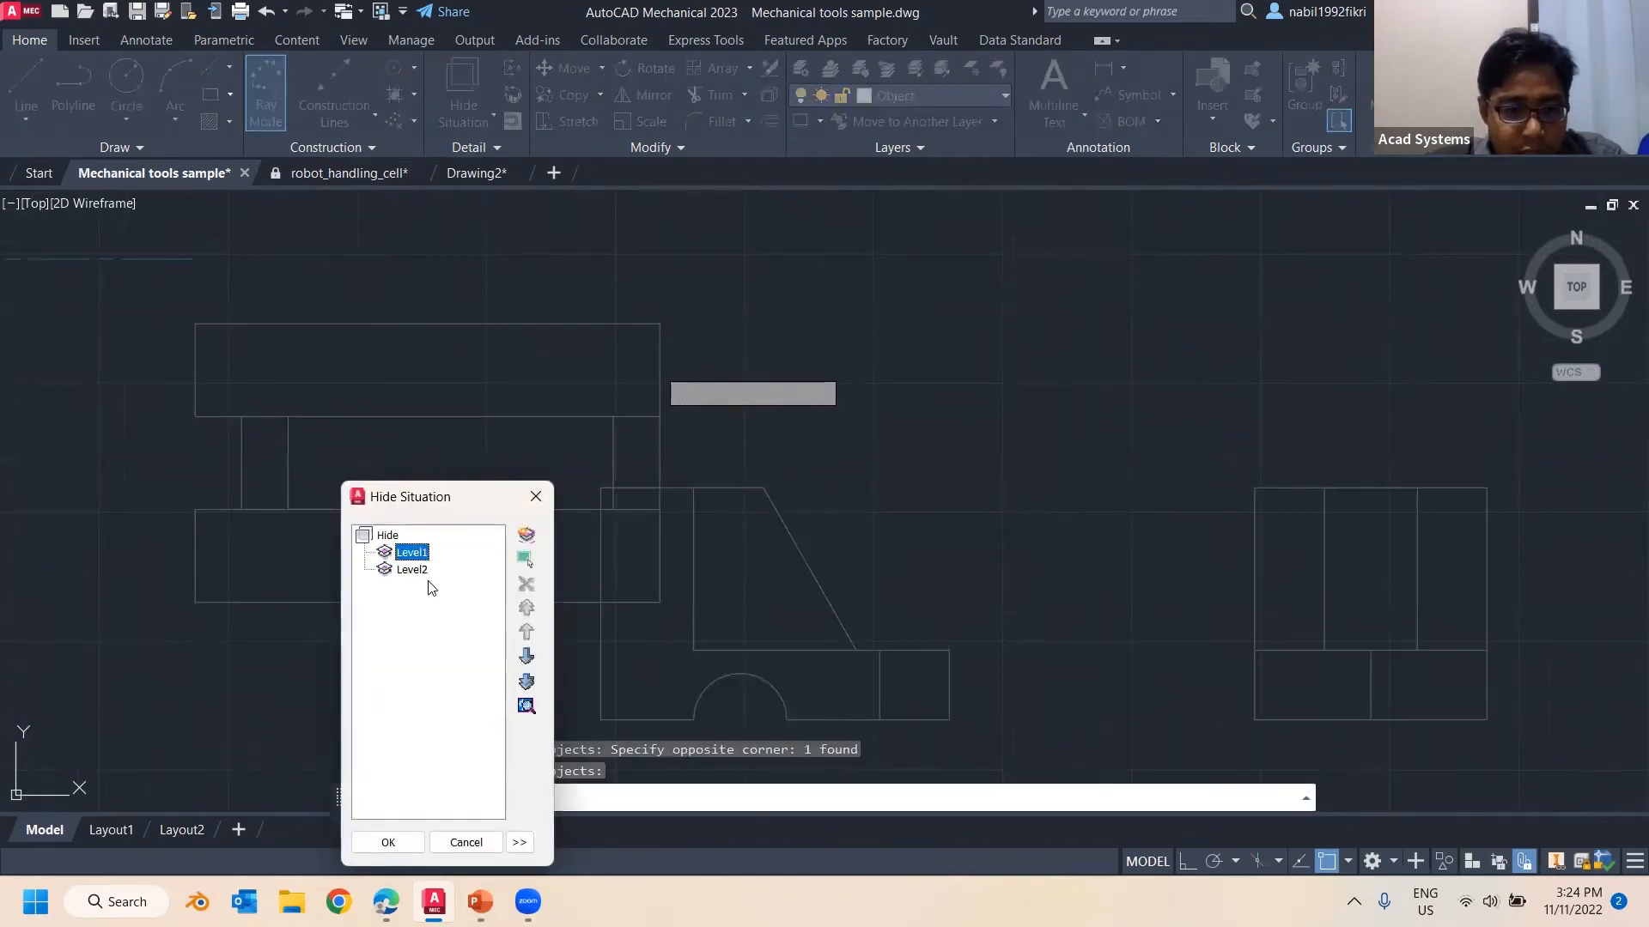
pyautogui.click(526, 561)
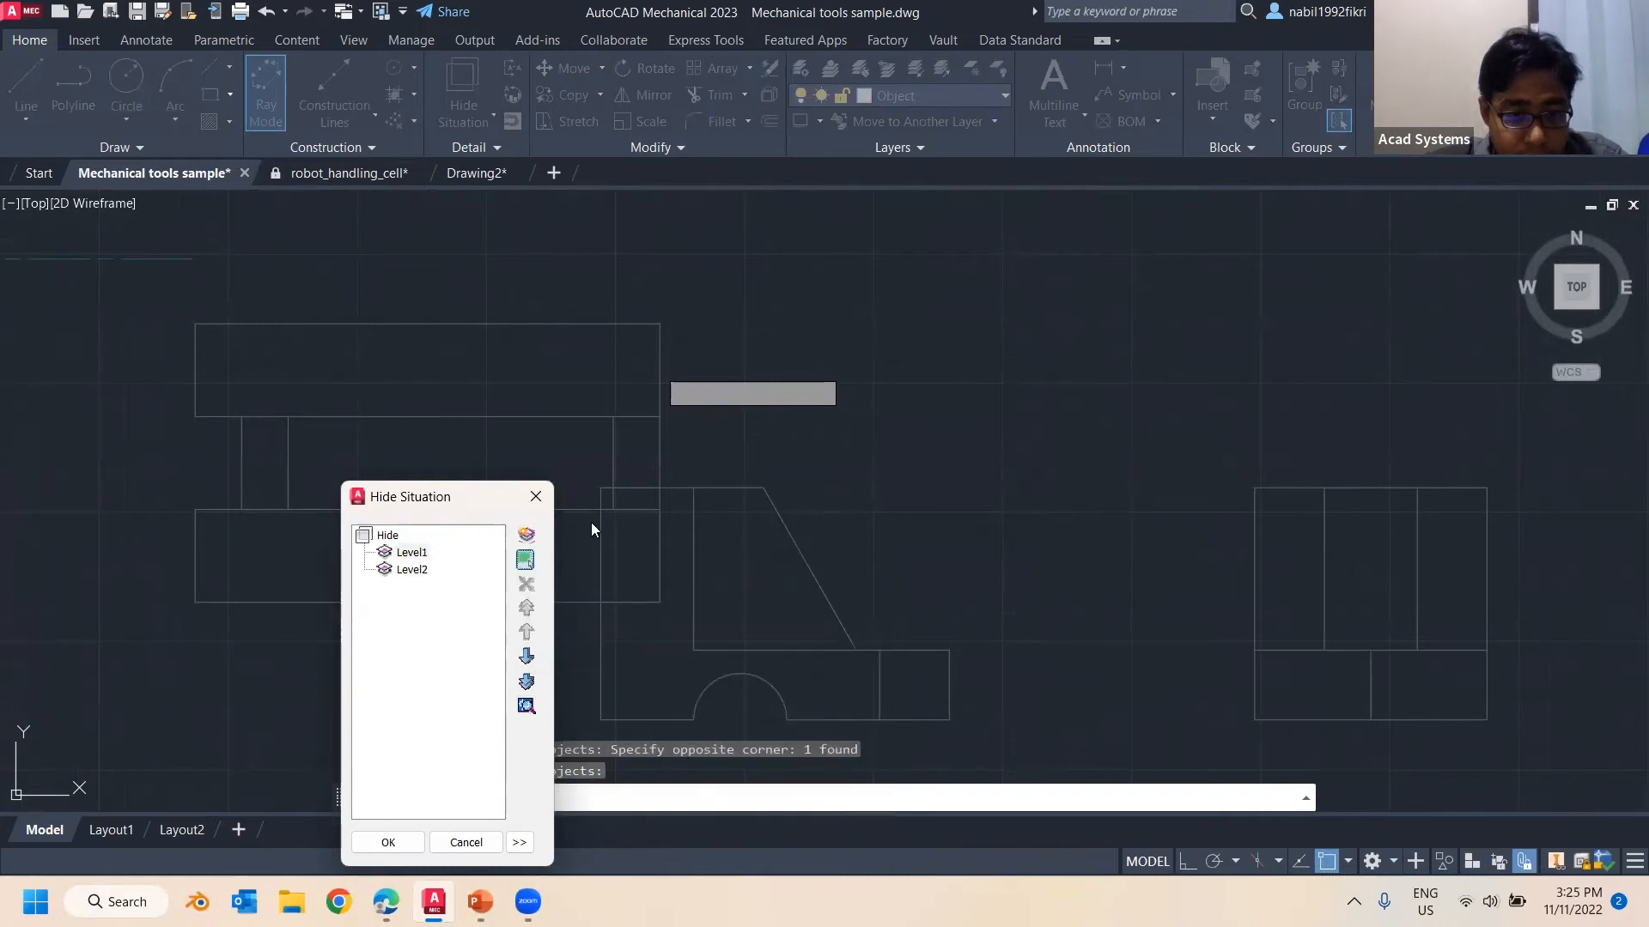
pyautogui.click(583, 451)
pyautogui.click(996, 608)
pyautogui.press('Return')
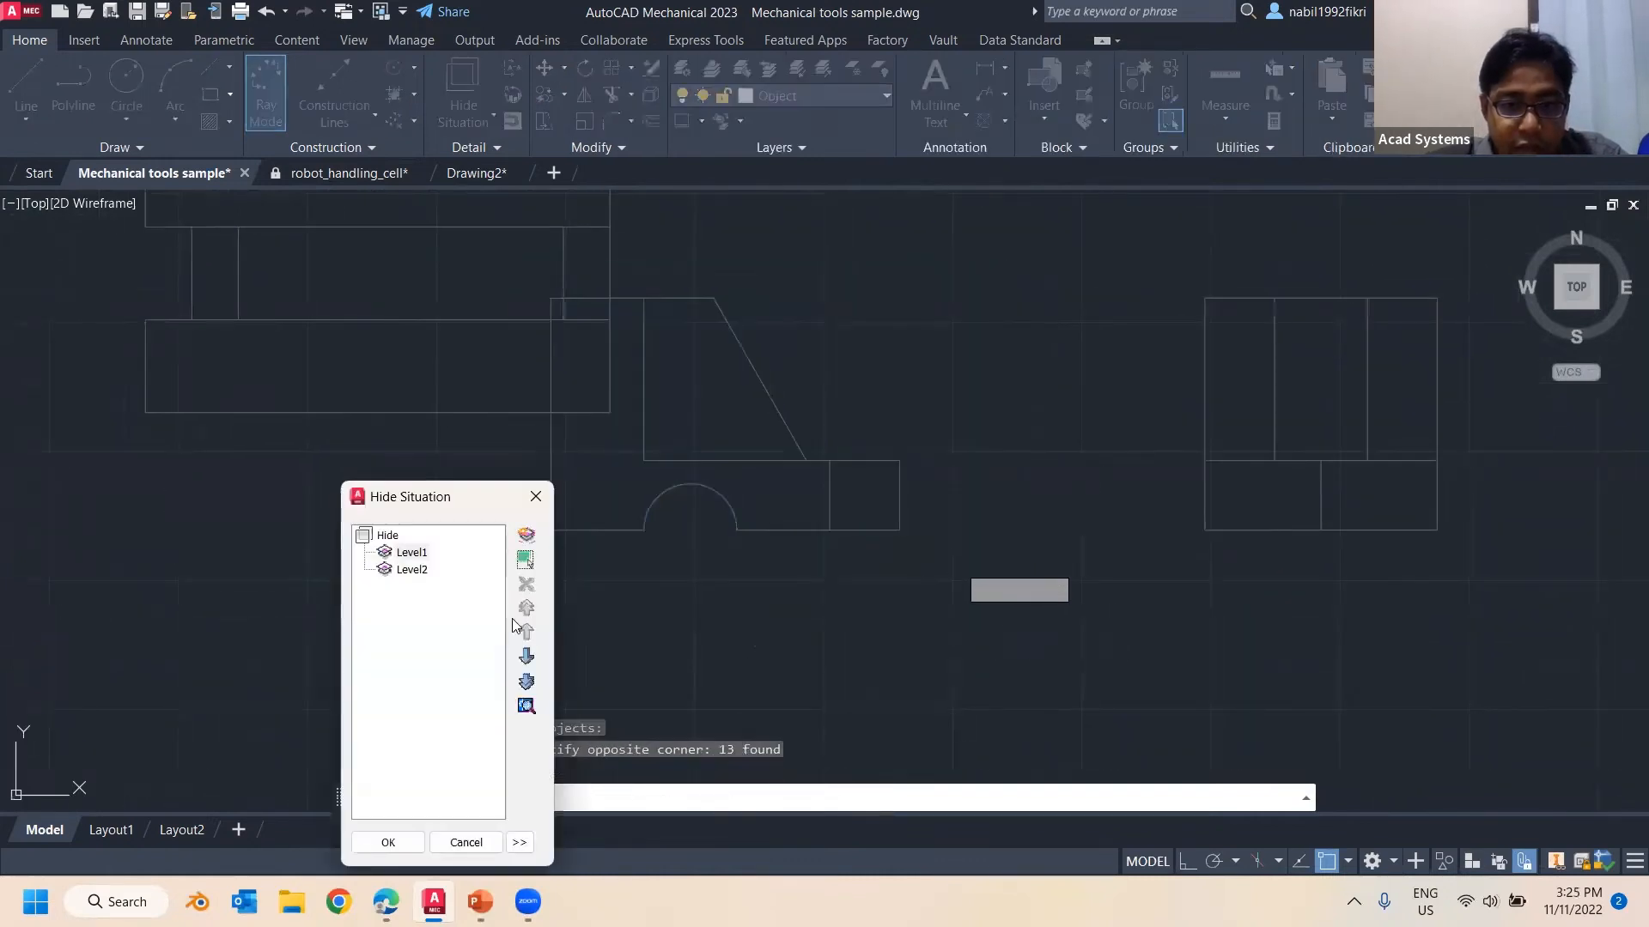
# Try adding an extra level after Level1 and zooming to the hide situation, and cancel the command
pyautogui.click(417, 571)
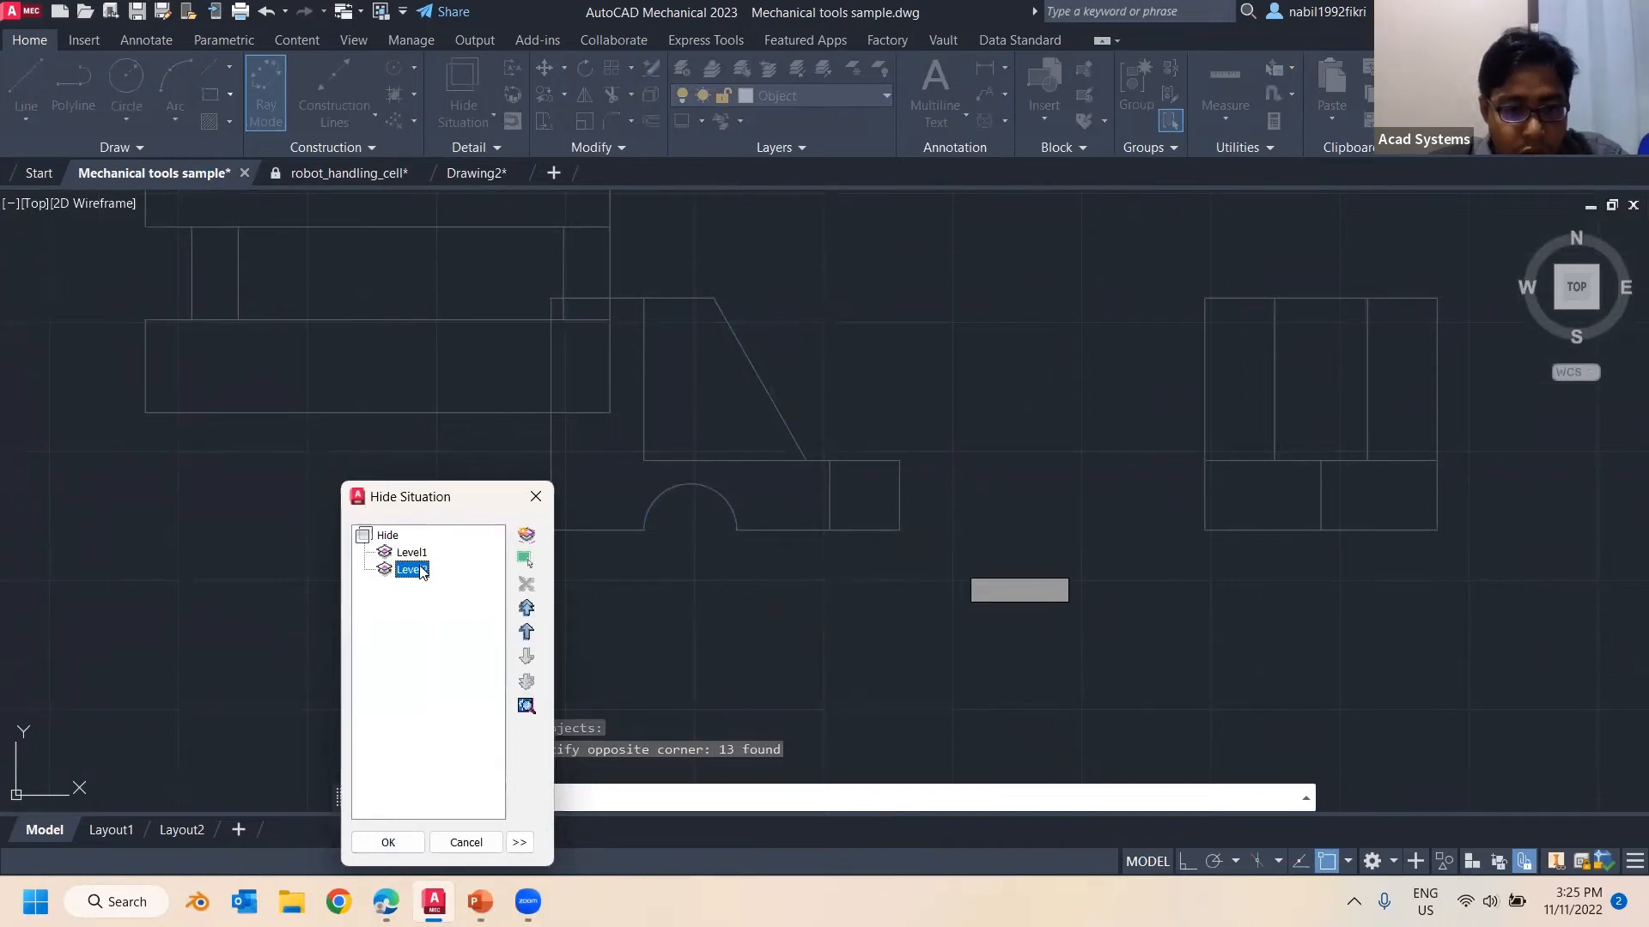
pyautogui.click(420, 554)
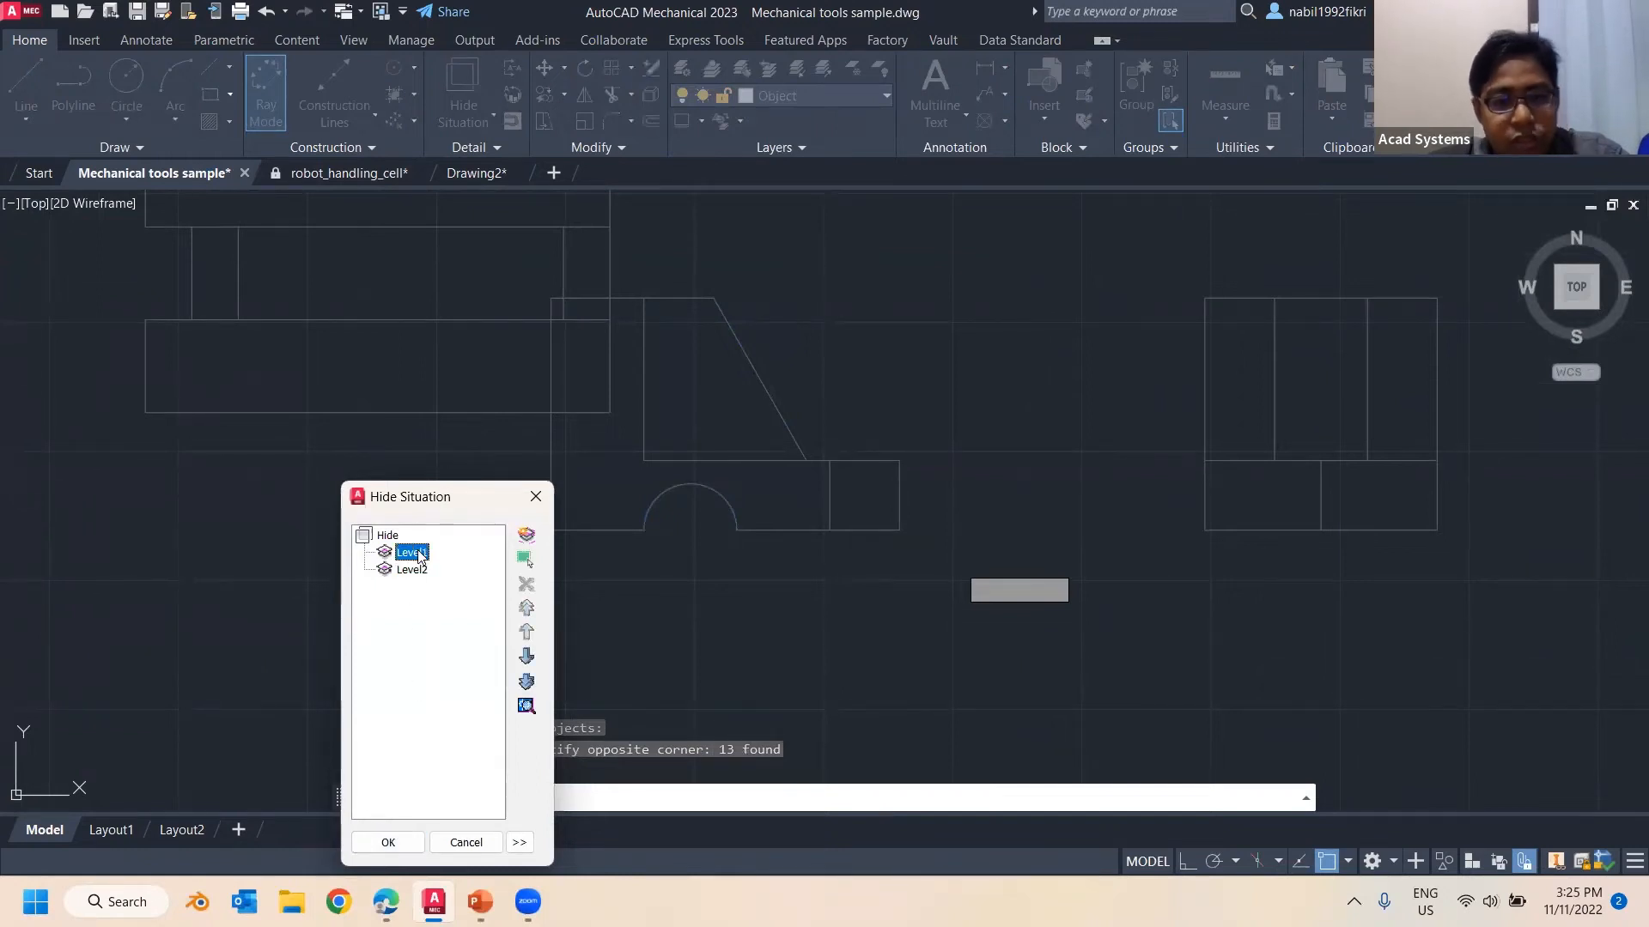
pyautogui.click(528, 543)
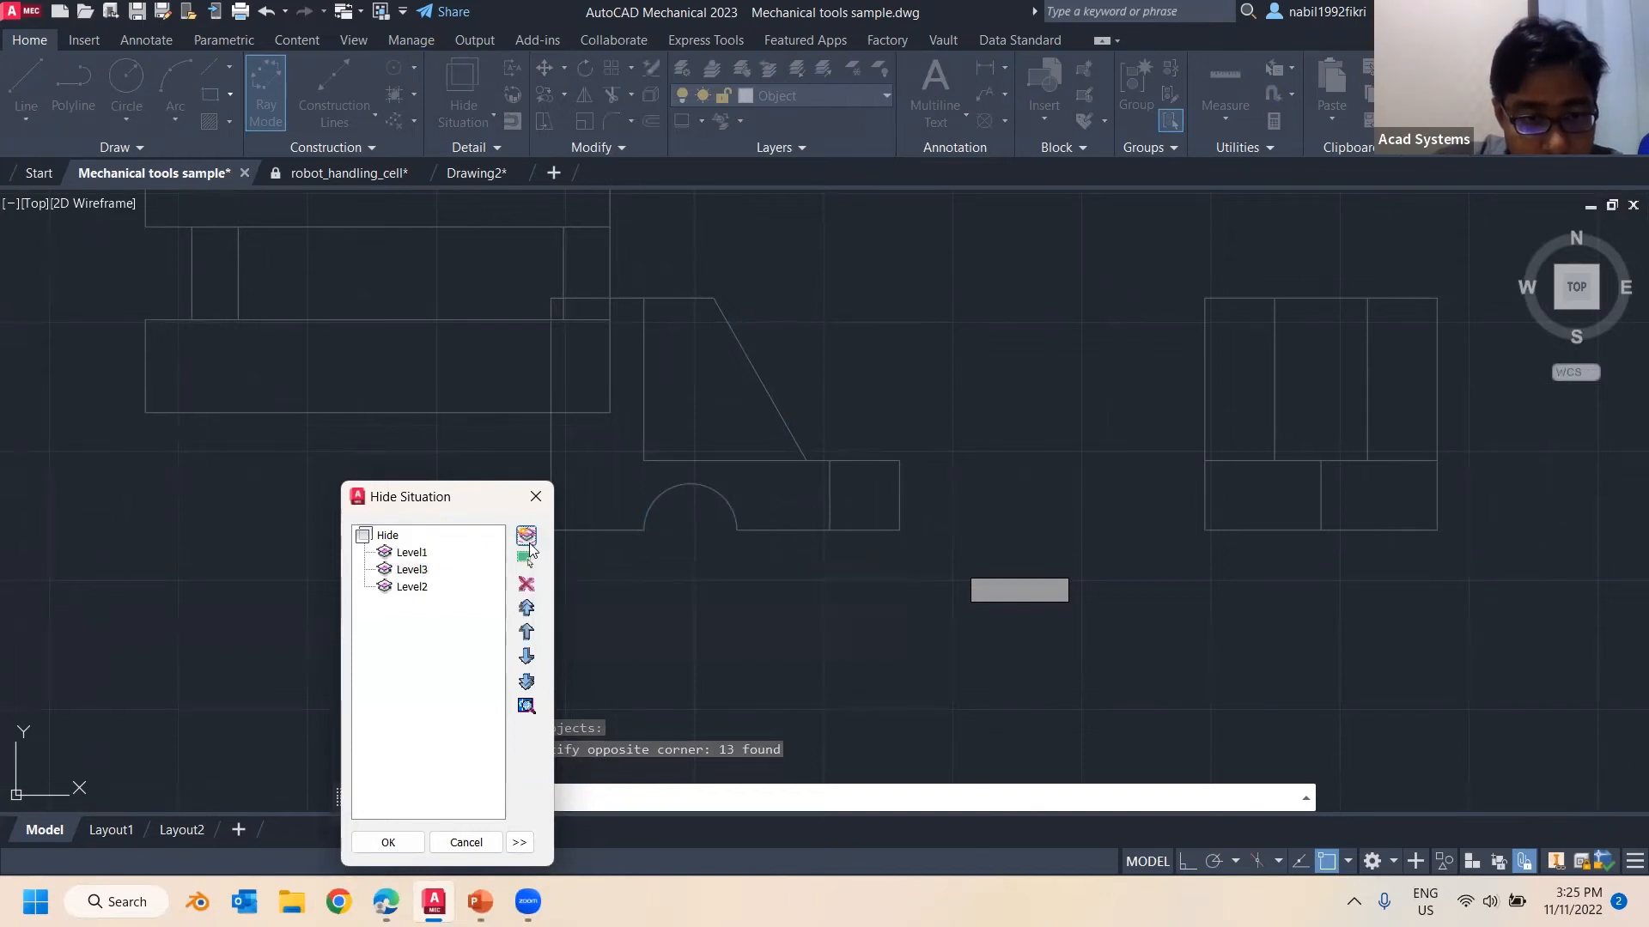
pyautogui.click(527, 706)
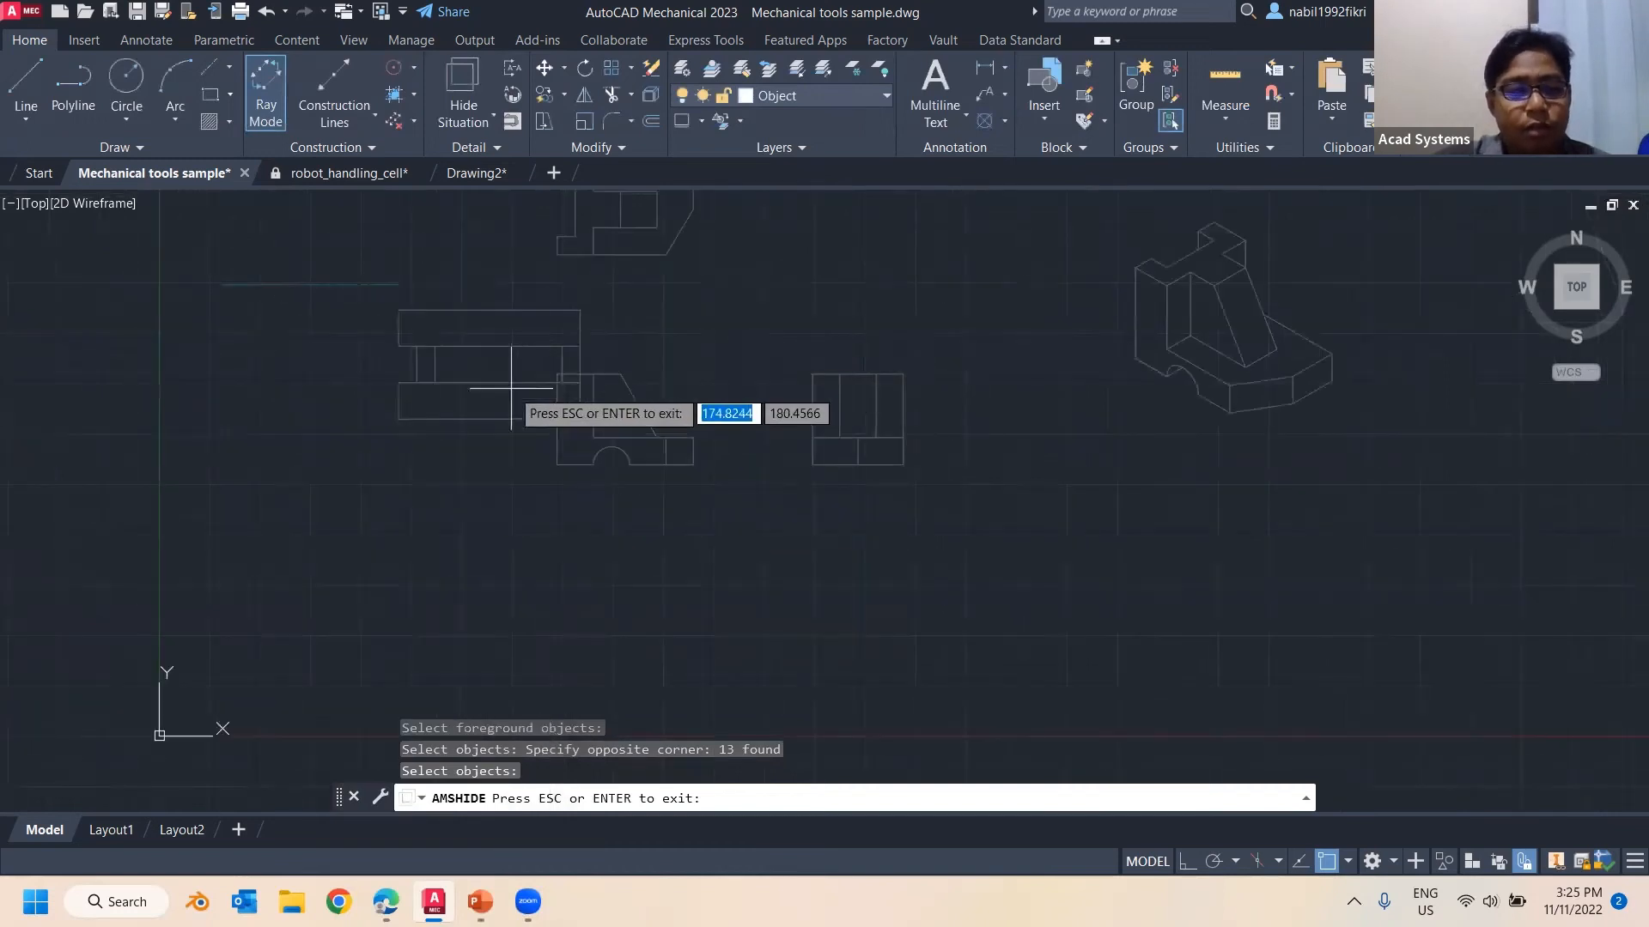
pyautogui.press('Escape')
pyautogui.press('Escape')
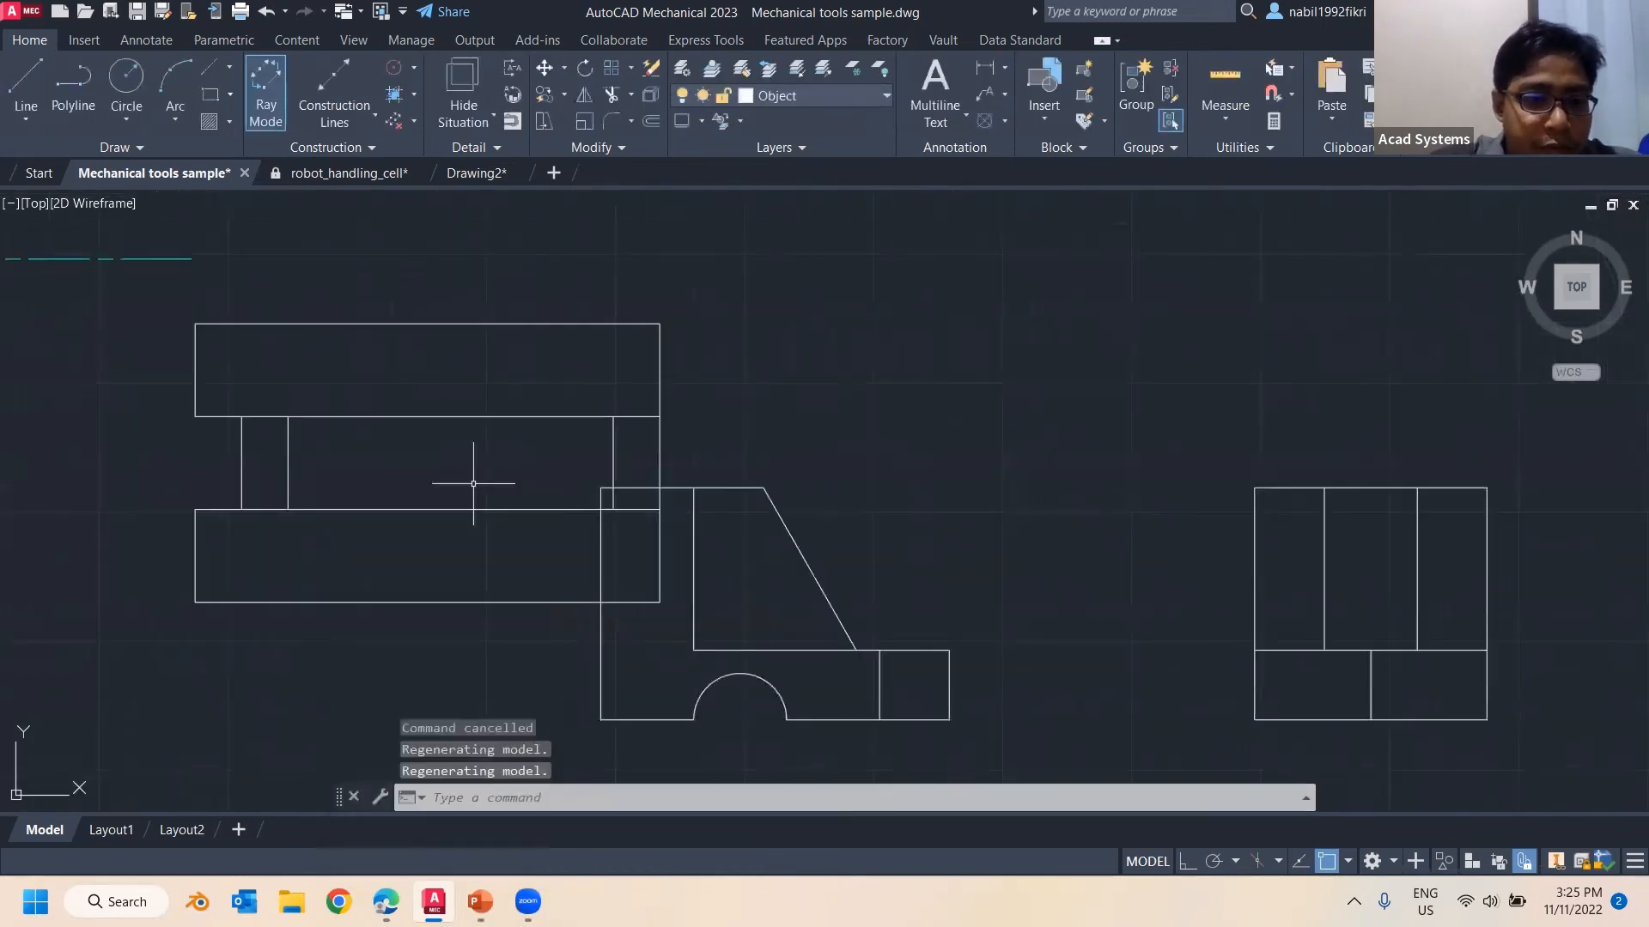
# Switch to Drawing2, open the rectangle's hide situation for editing and examine the free objects on Level1
pyautogui.moveTo(329, 456); pyautogui.dragTo(298, 497, button='middle')
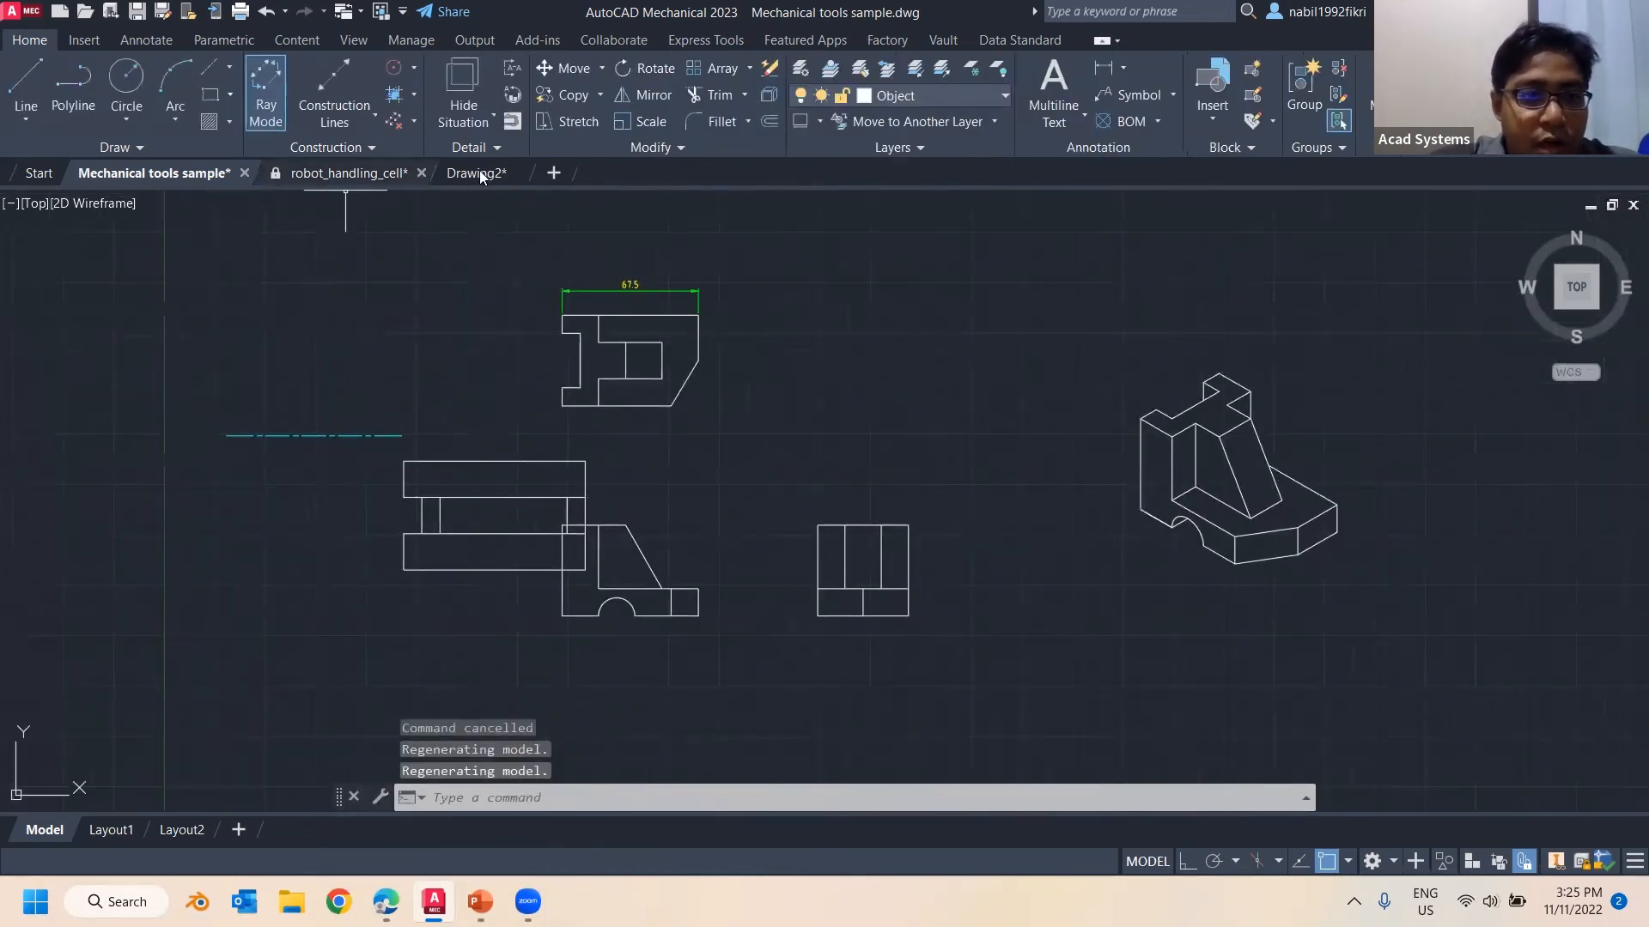
pyautogui.click(481, 175)
pyautogui.scroll(-8, 438, 332)
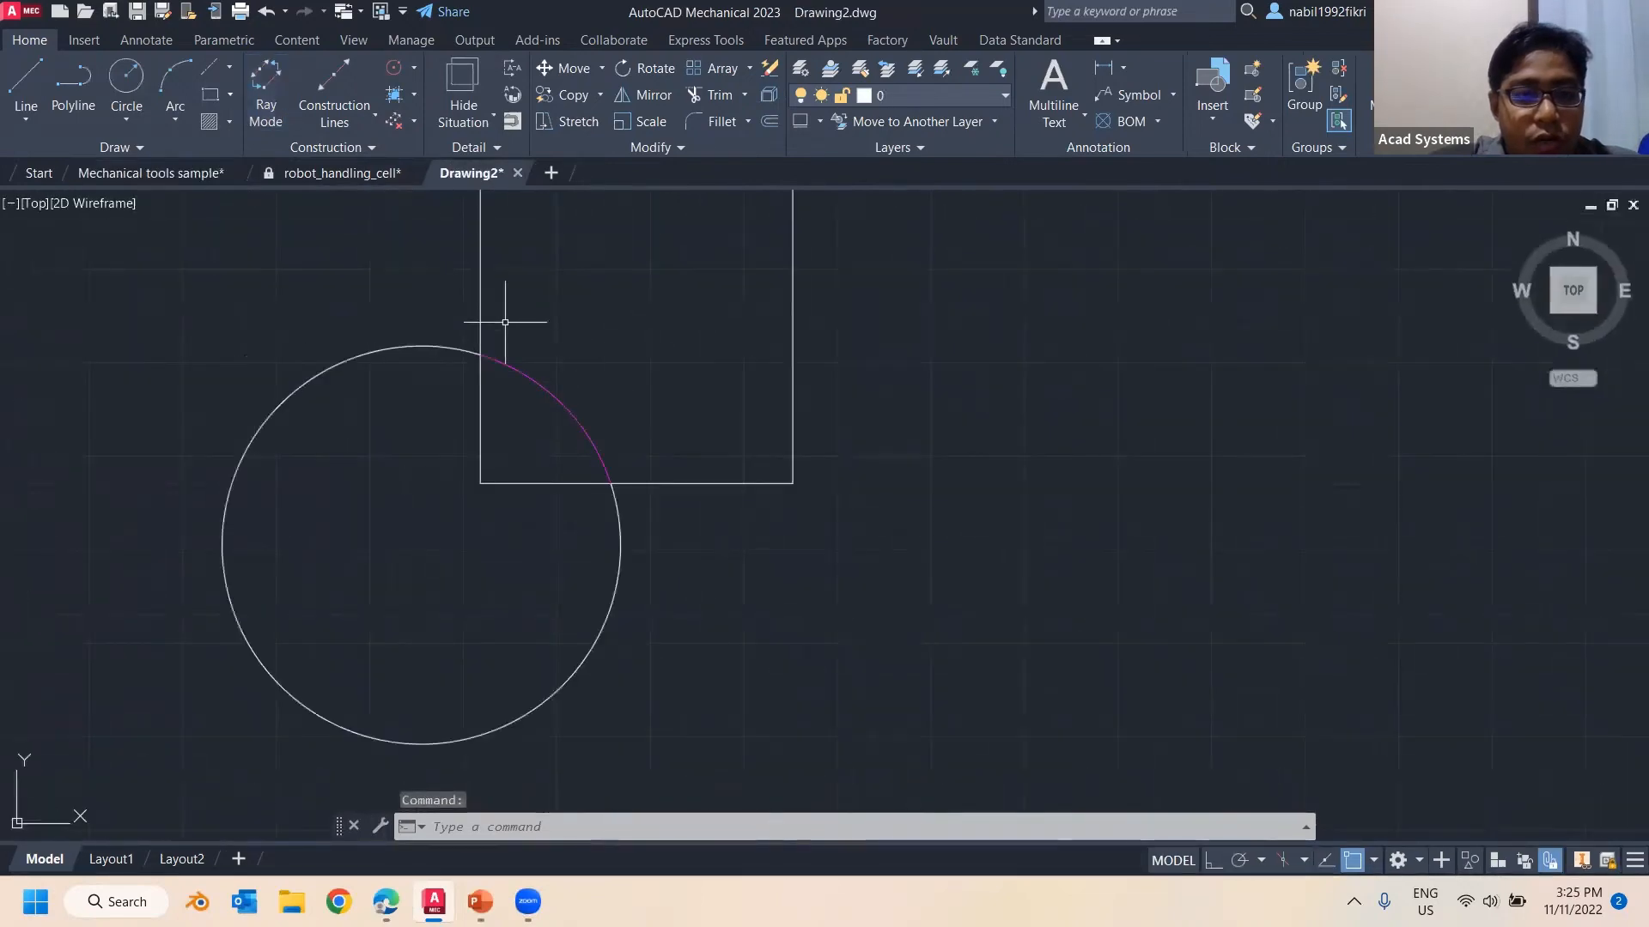
pyautogui.moveTo(276, 314); pyautogui.dragTo(367, 345, button='middle')
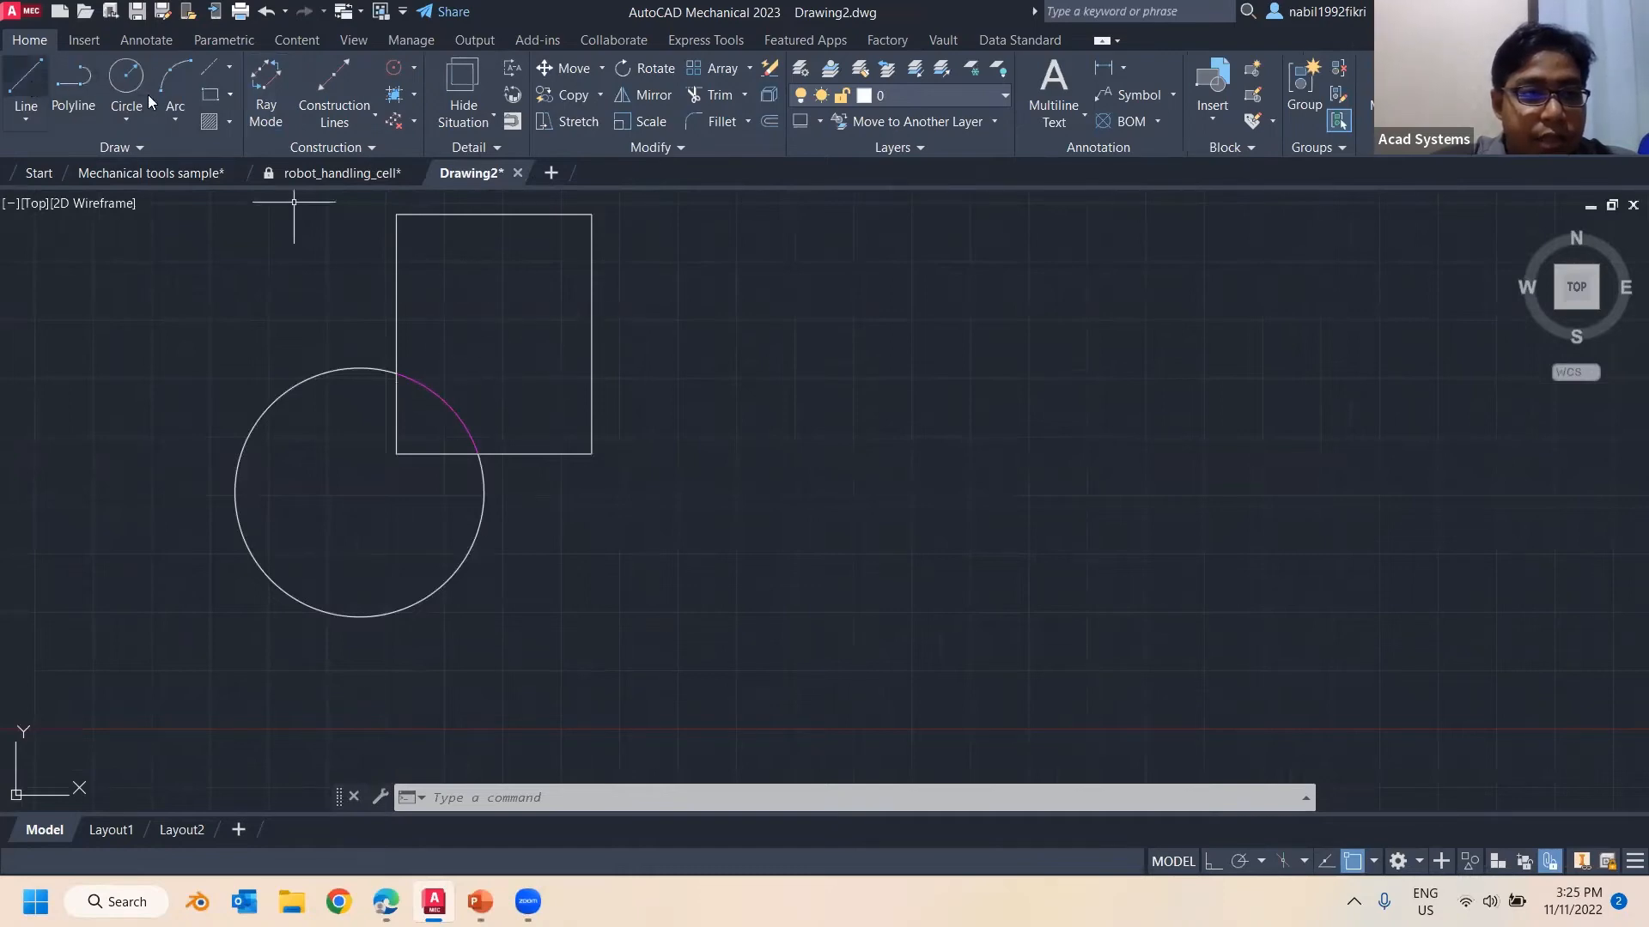
pyautogui.click(468, 121)
pyautogui.click(494, 199)
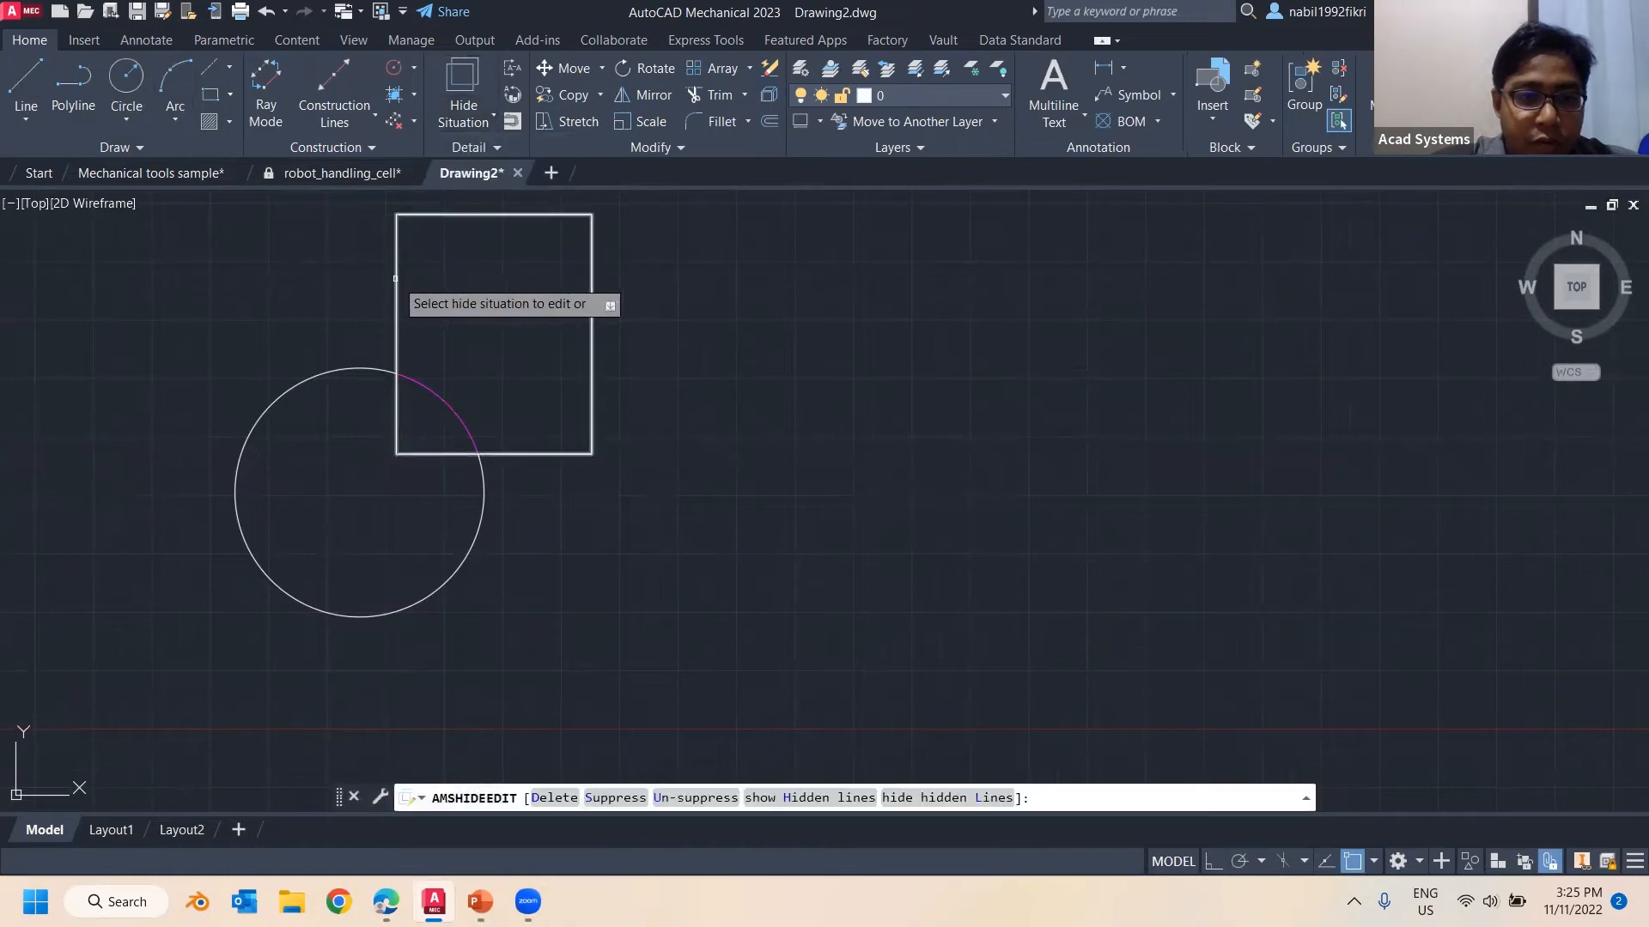
pyautogui.click(394, 262)
pyautogui.click(439, 571)
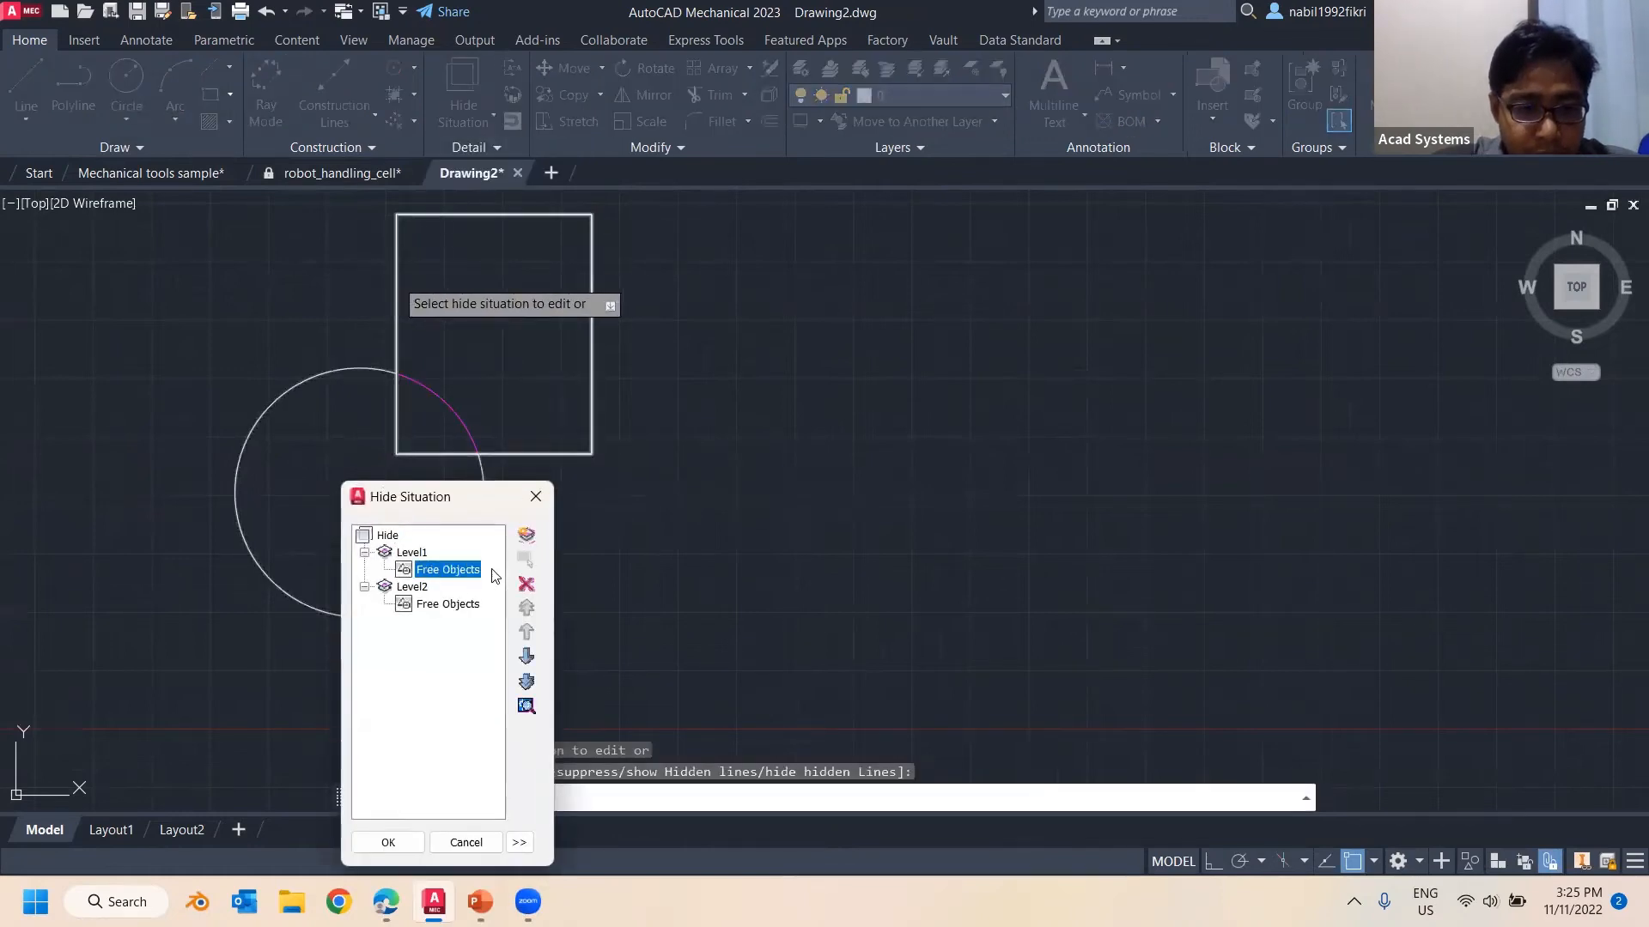
pyautogui.click(406, 840)
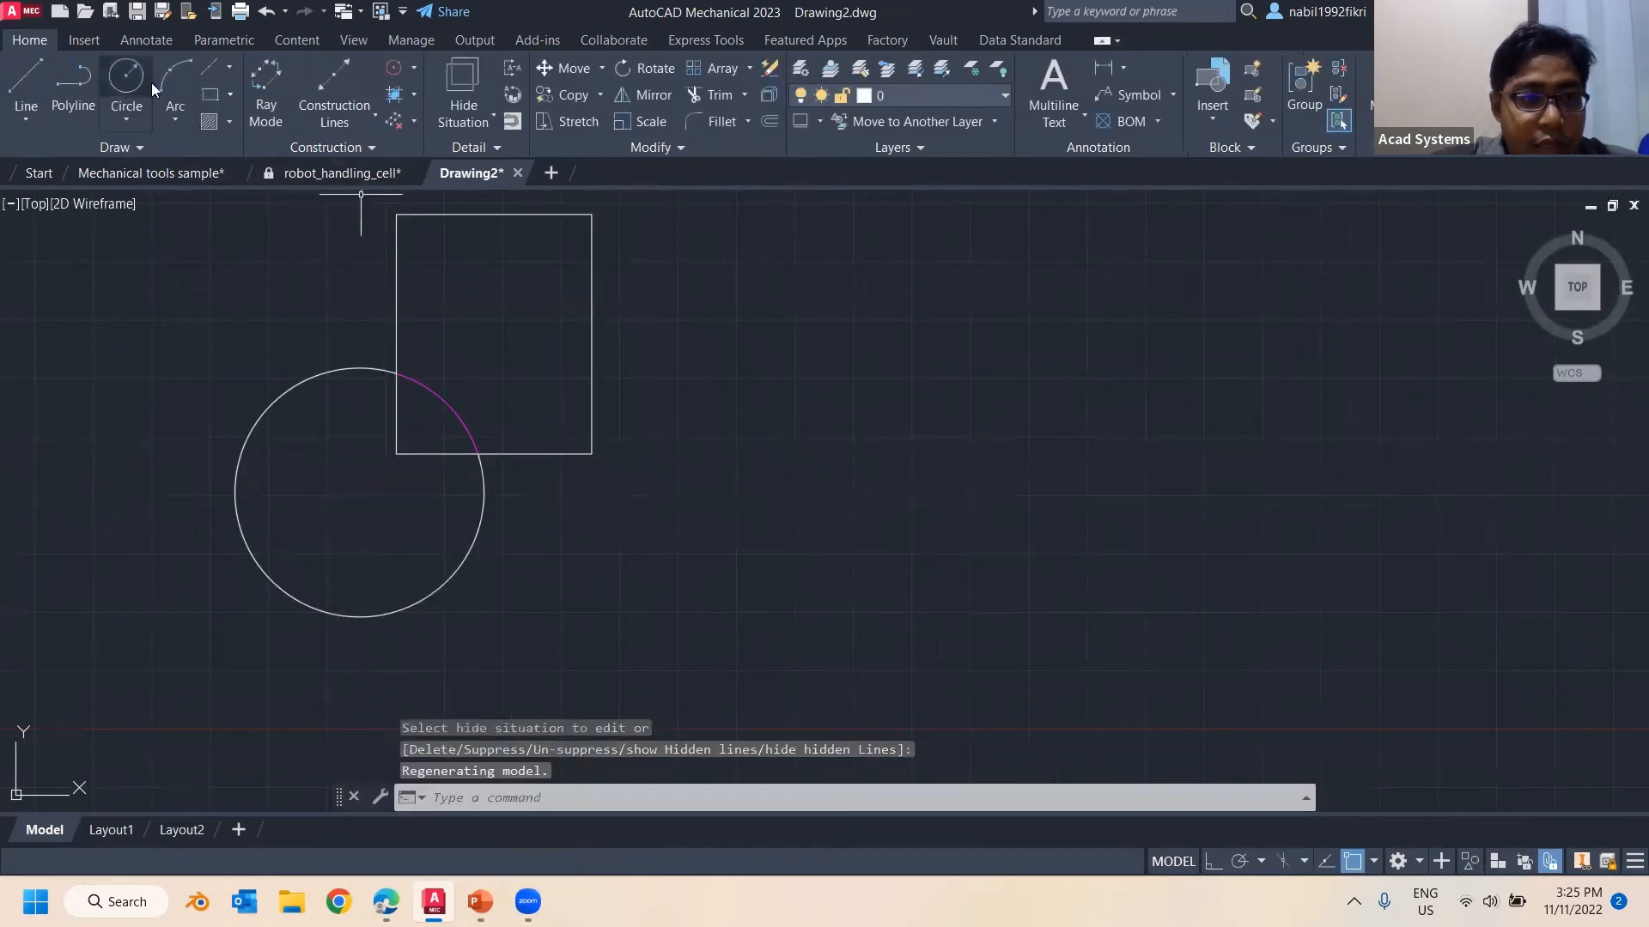
# Draw a small rectangle inside the large one, crossing the circle's hidden arc
pyautogui.click(210, 94)
pyautogui.click(437, 427)
pyautogui.click(513, 309)
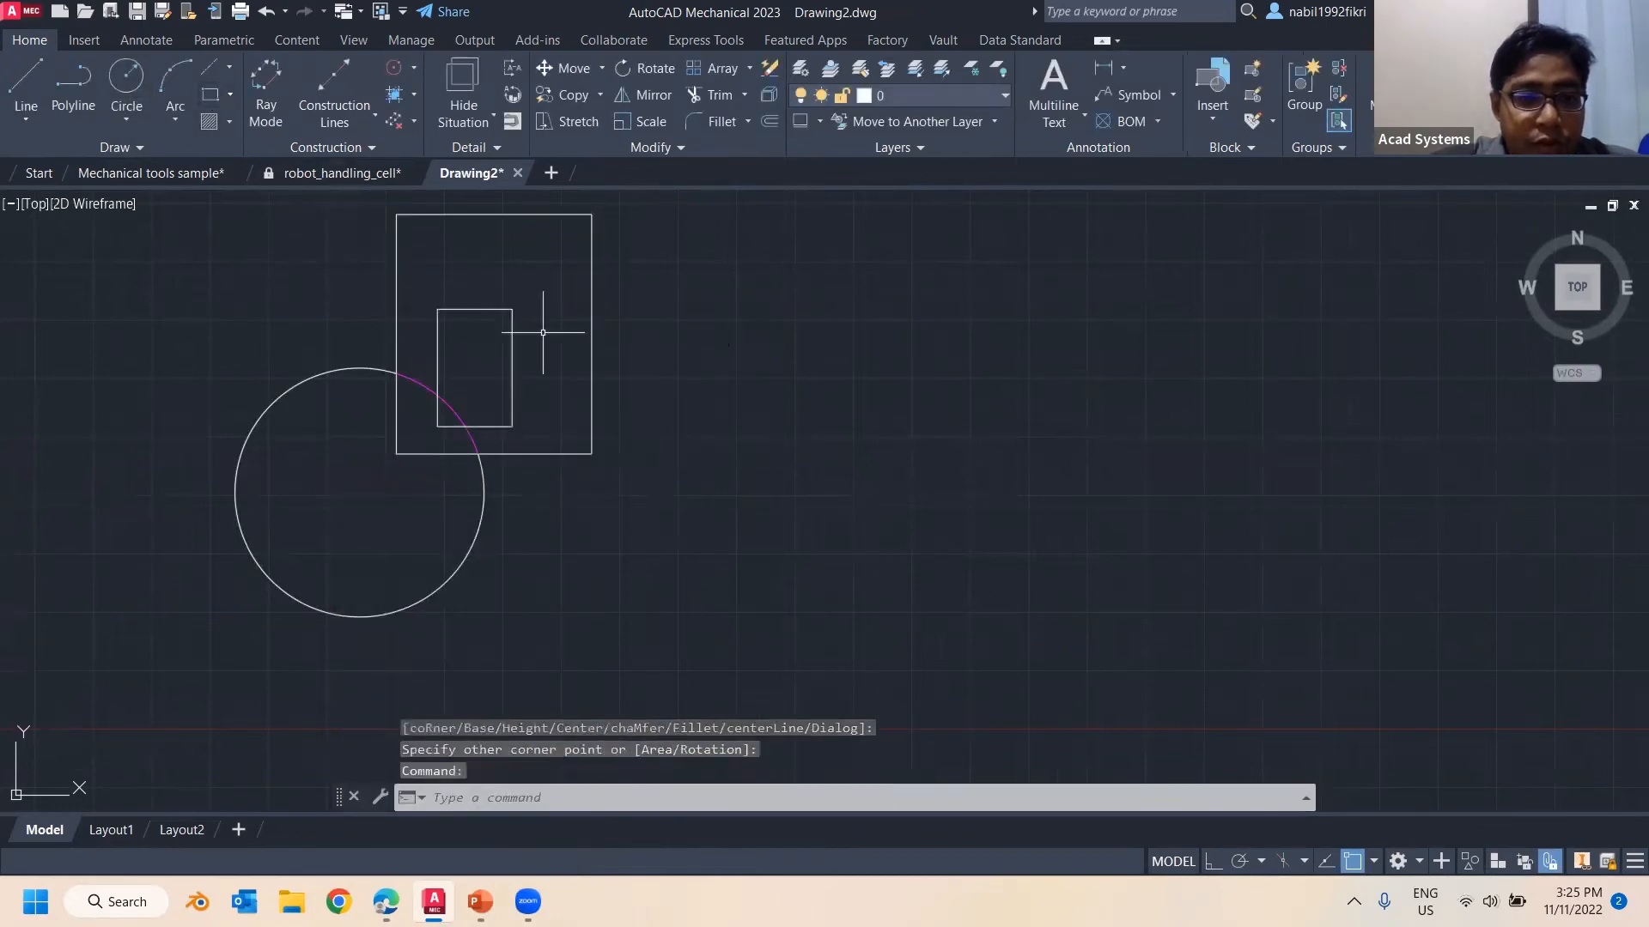
pyautogui.press('Escape')
pyautogui.press('Escape')
pyautogui.click(553, 214)
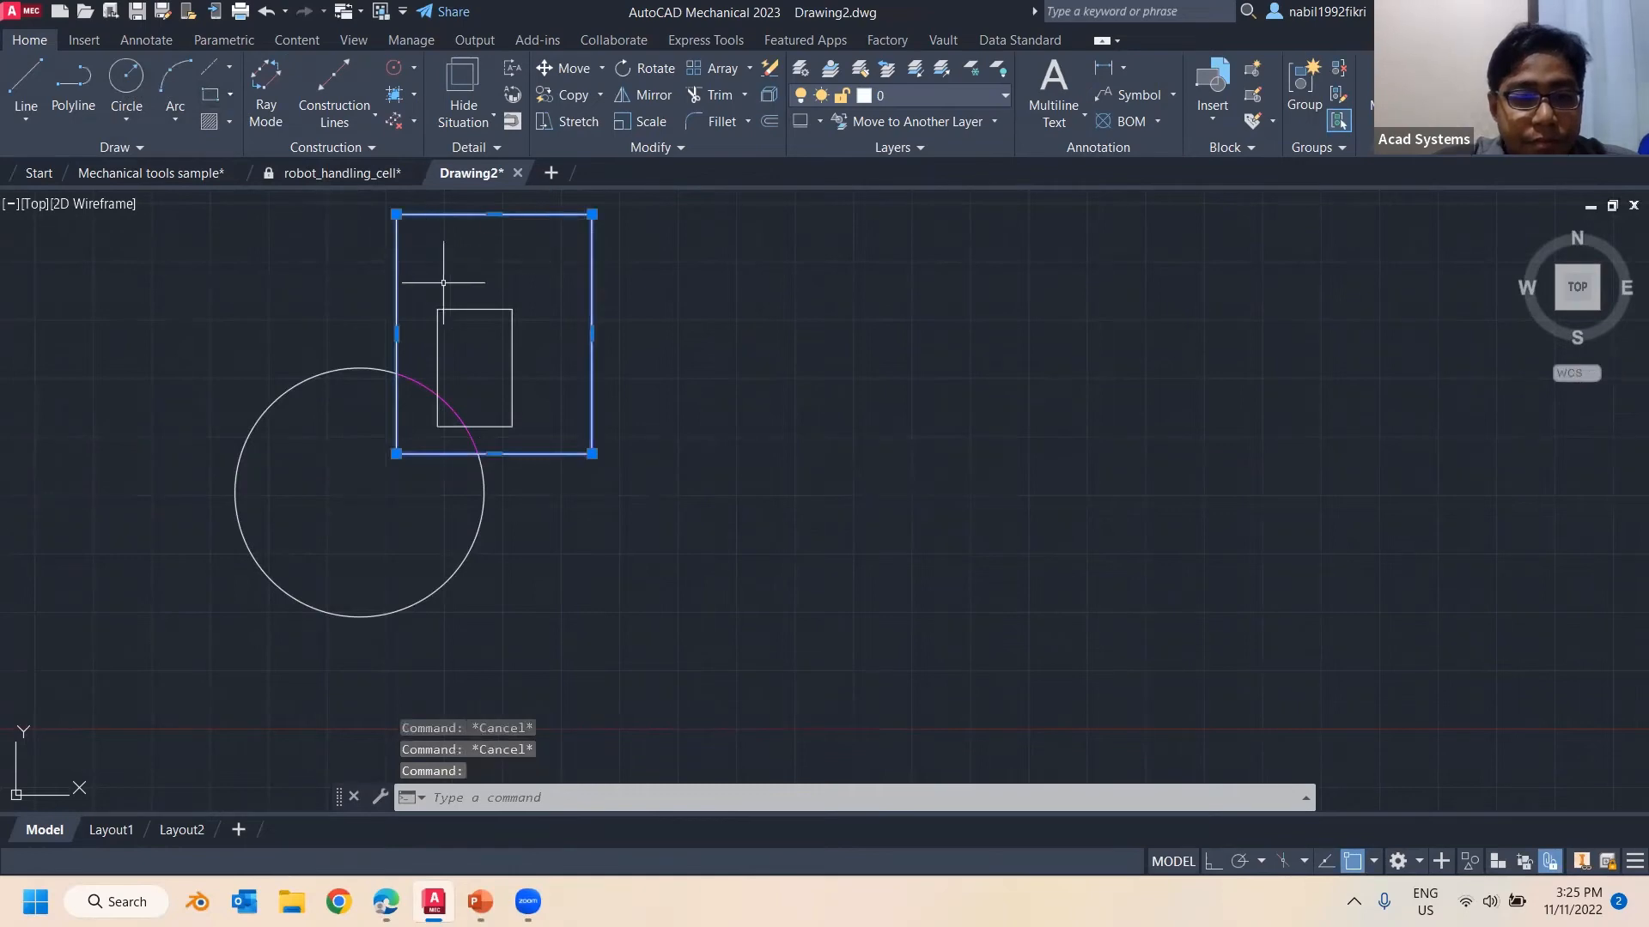
pyautogui.press('Escape')
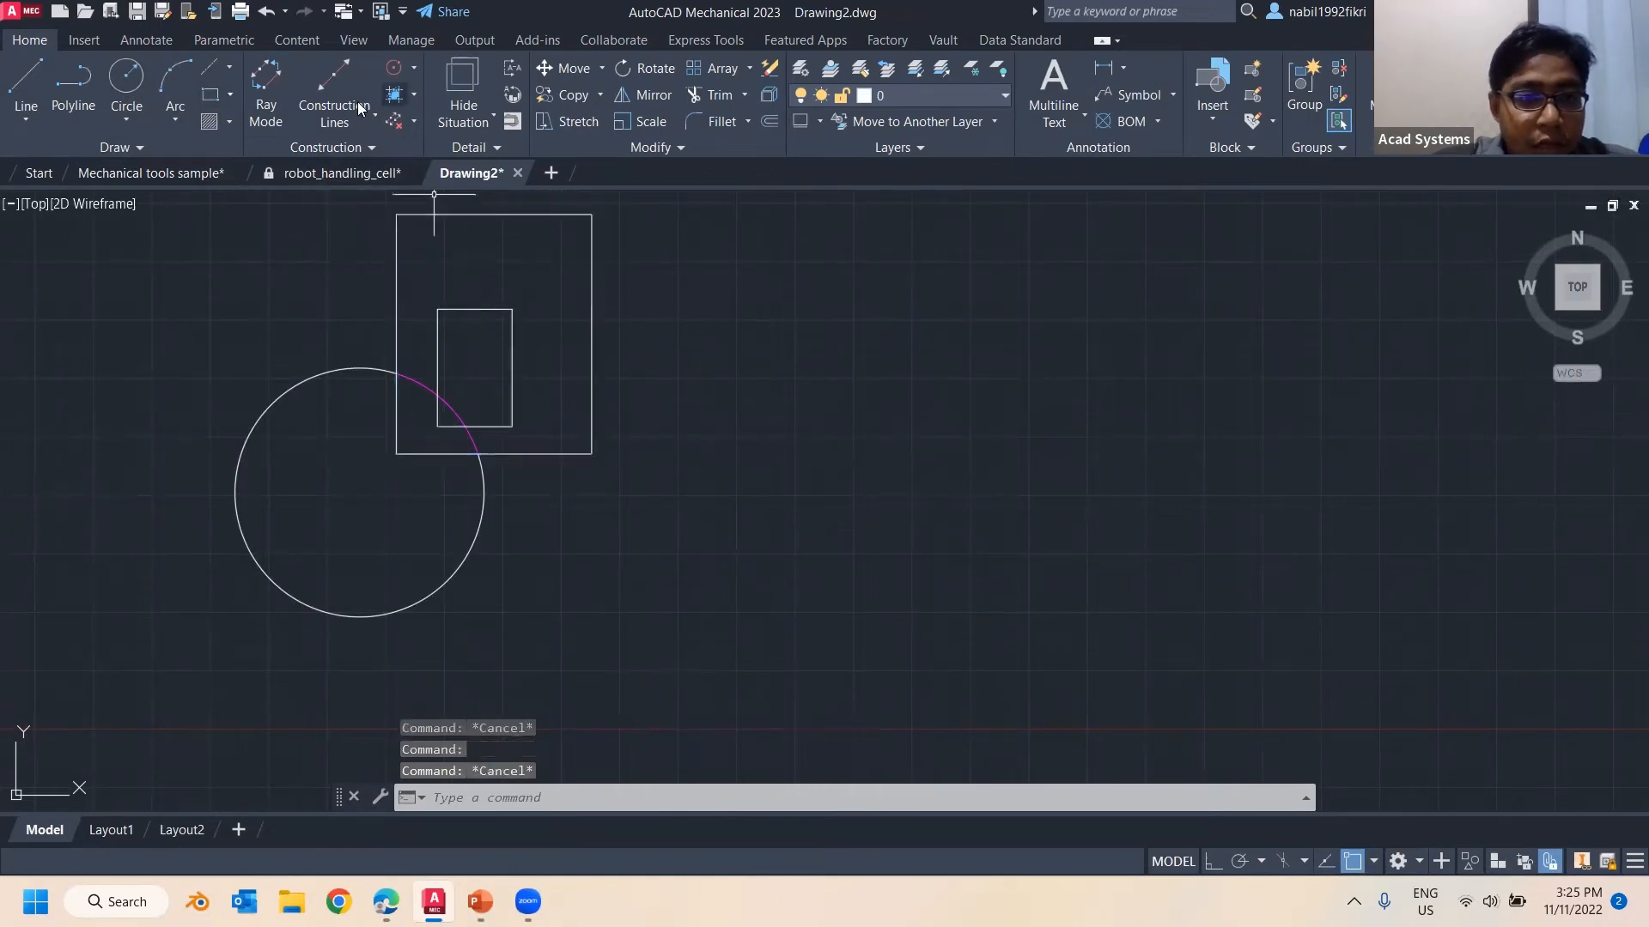
# Edit the large rectangle's hide situation and bring the circle, the free object on Level2, to the front
pyautogui.click(486, 123)
pyautogui.click(498, 196)
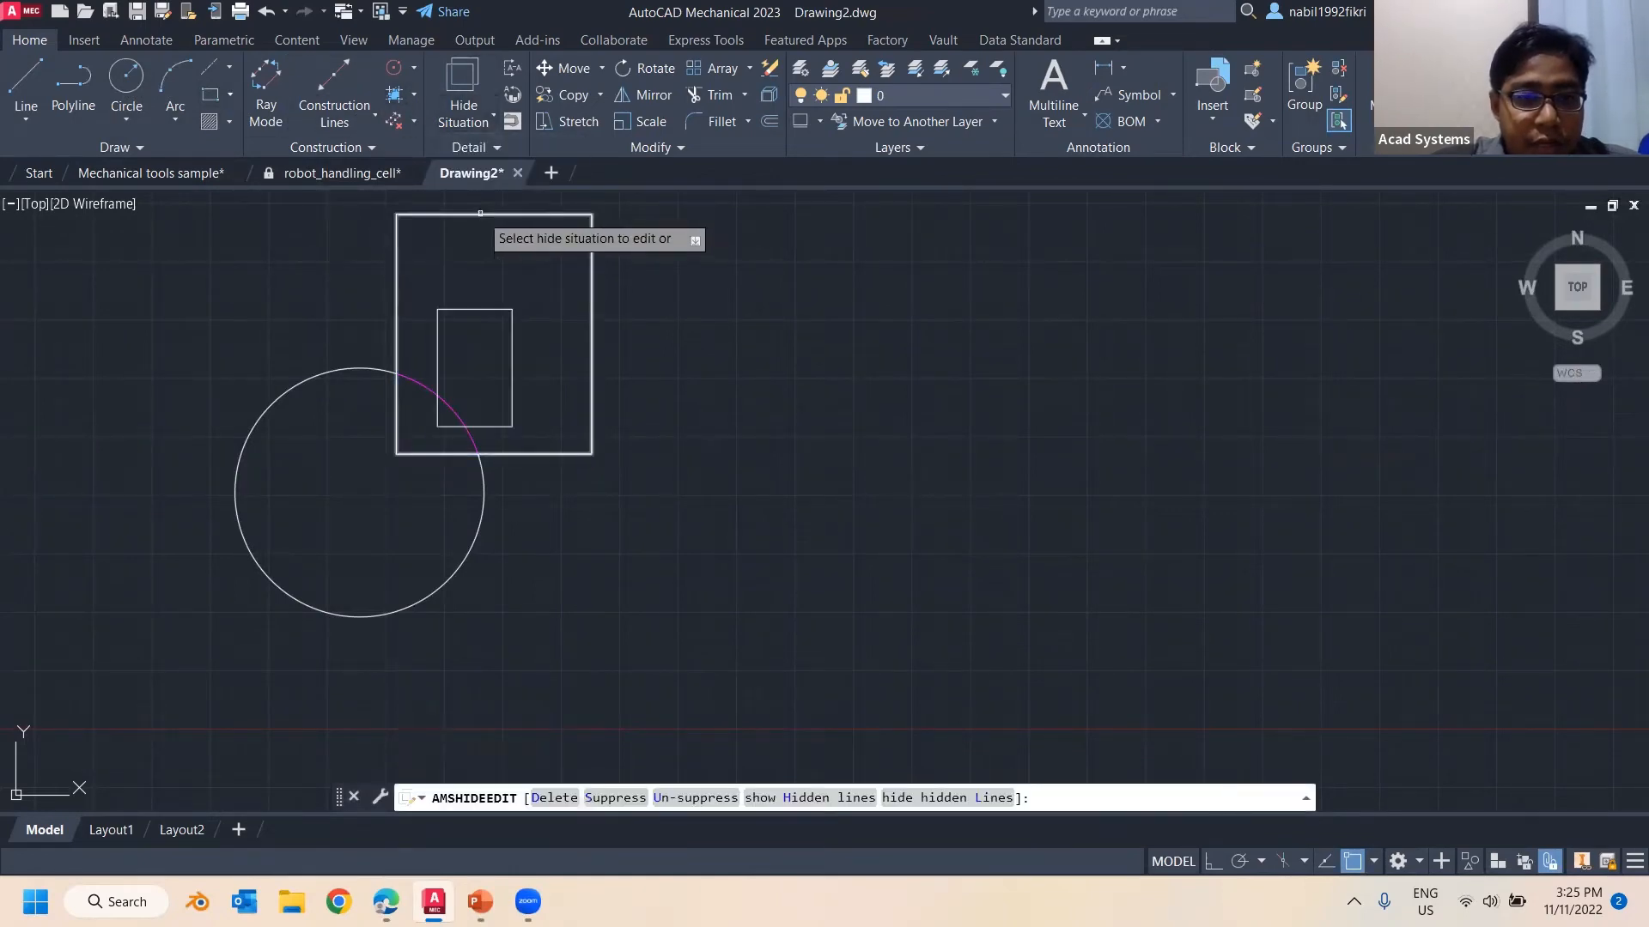
pyautogui.click(480, 215)
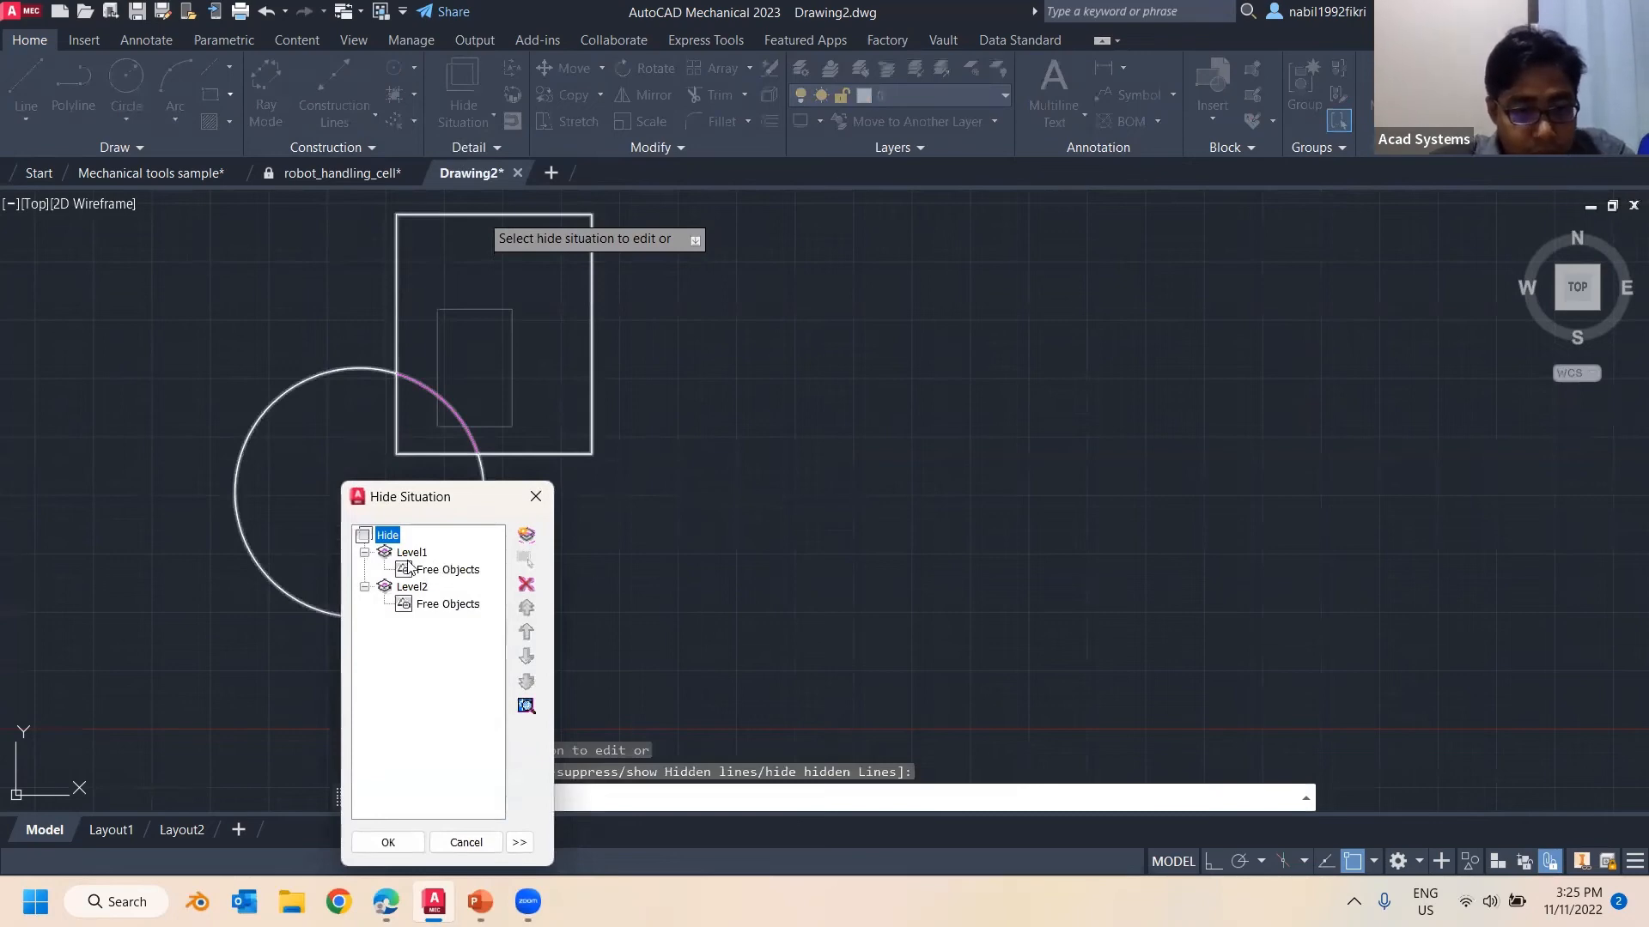
pyautogui.click(451, 572)
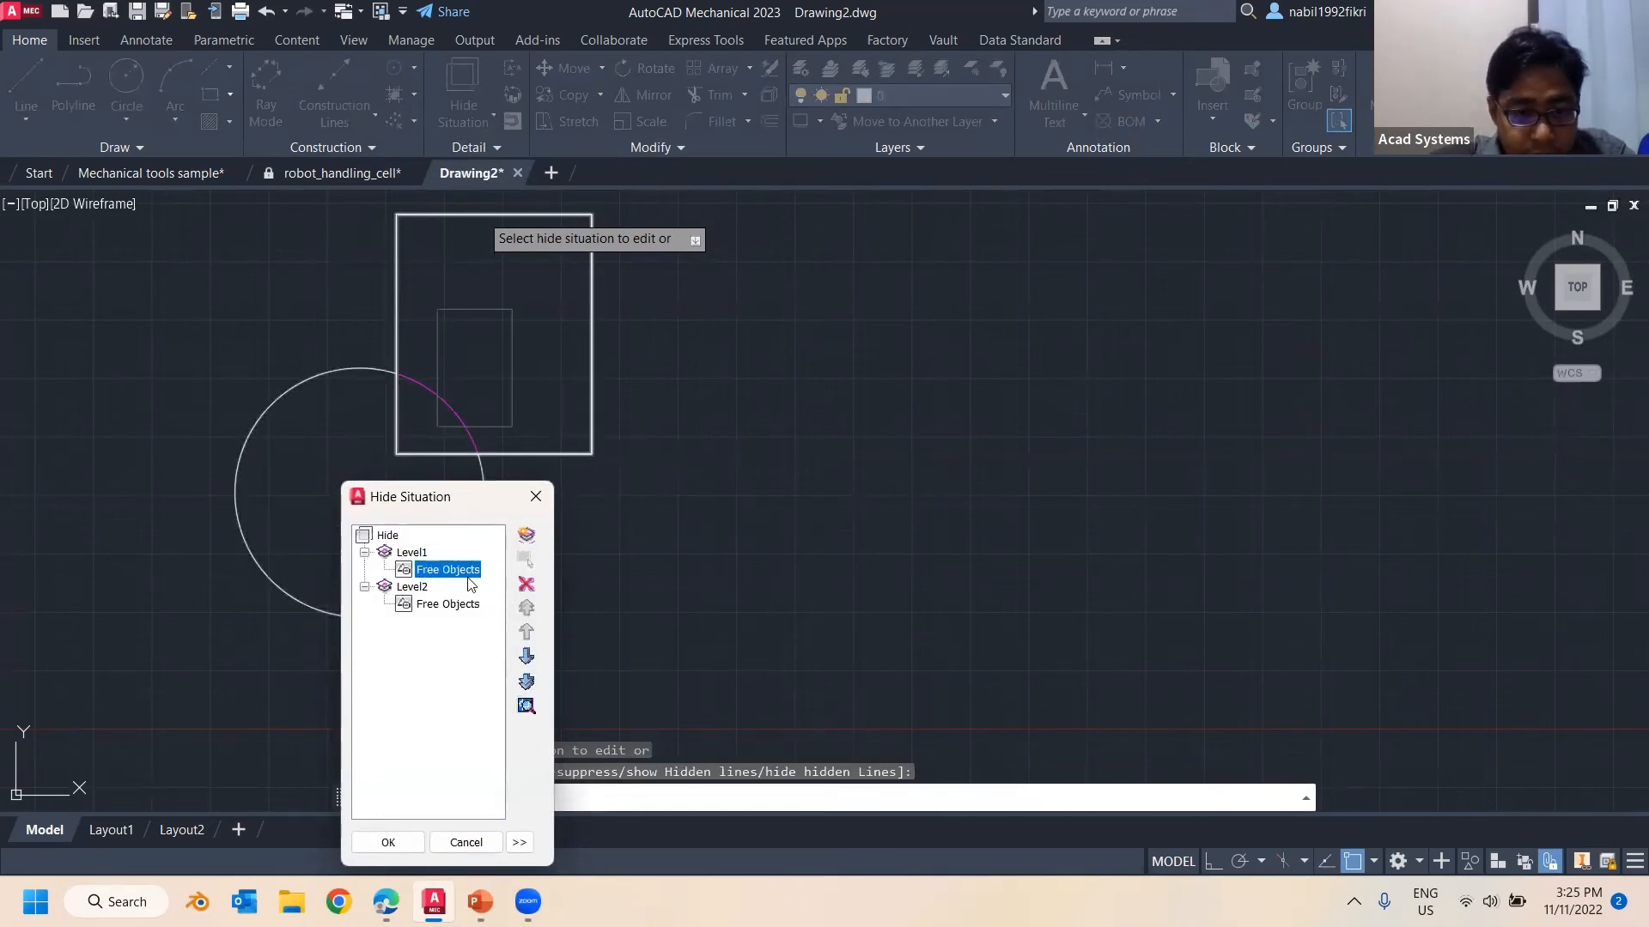
pyautogui.rightClick(469, 575)
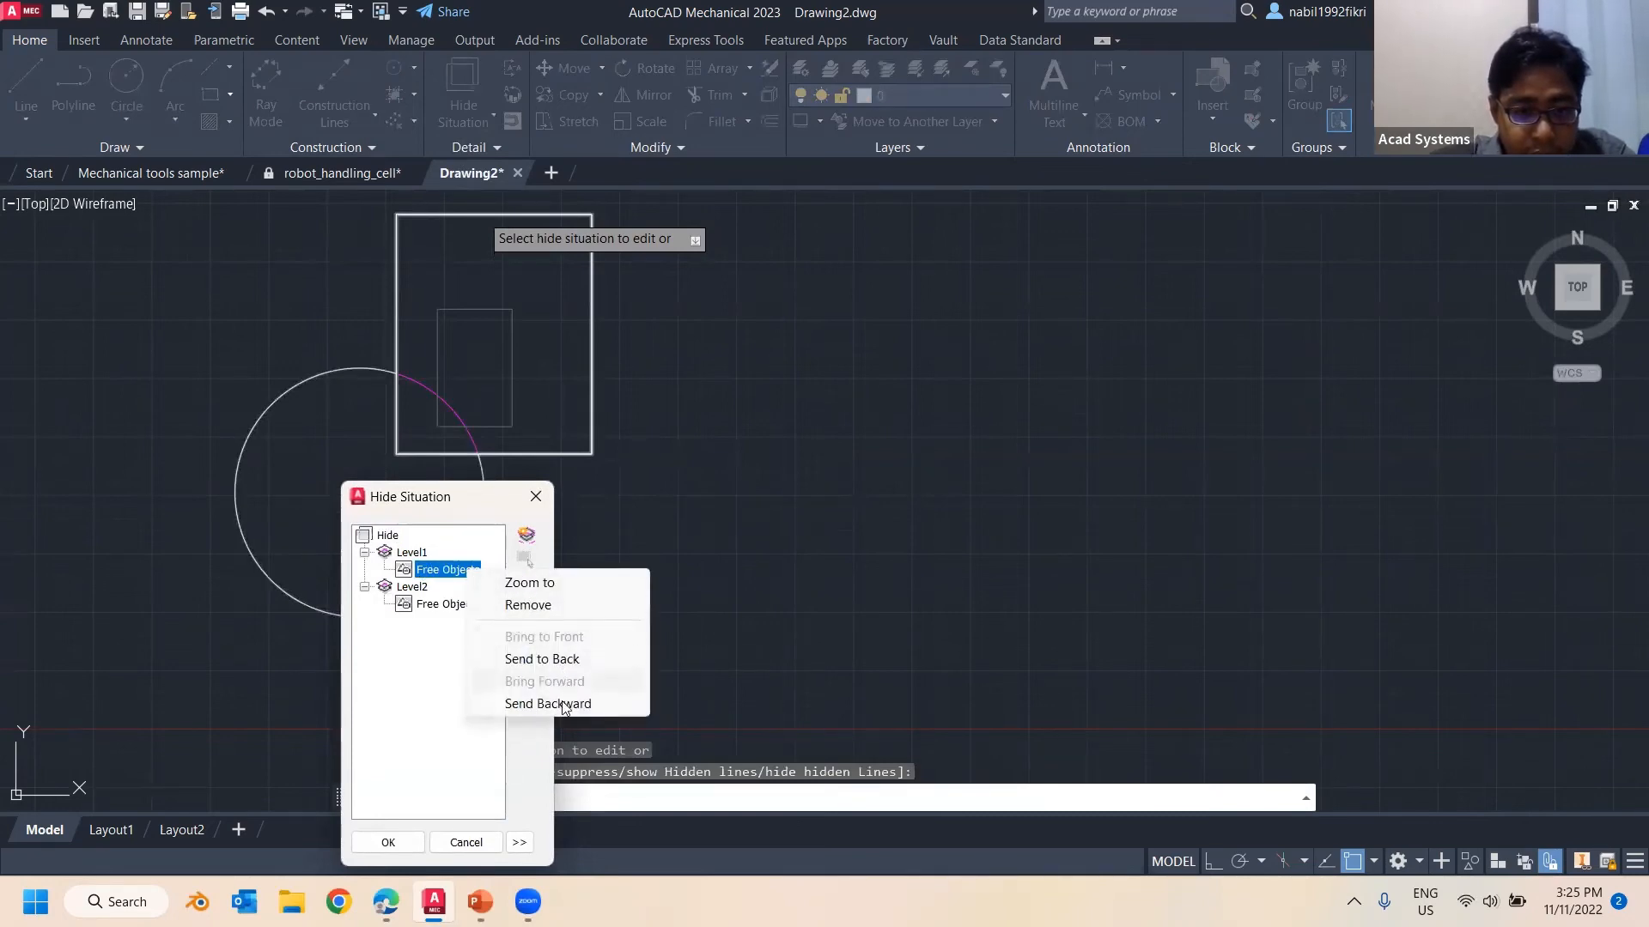
pyautogui.click(428, 605)
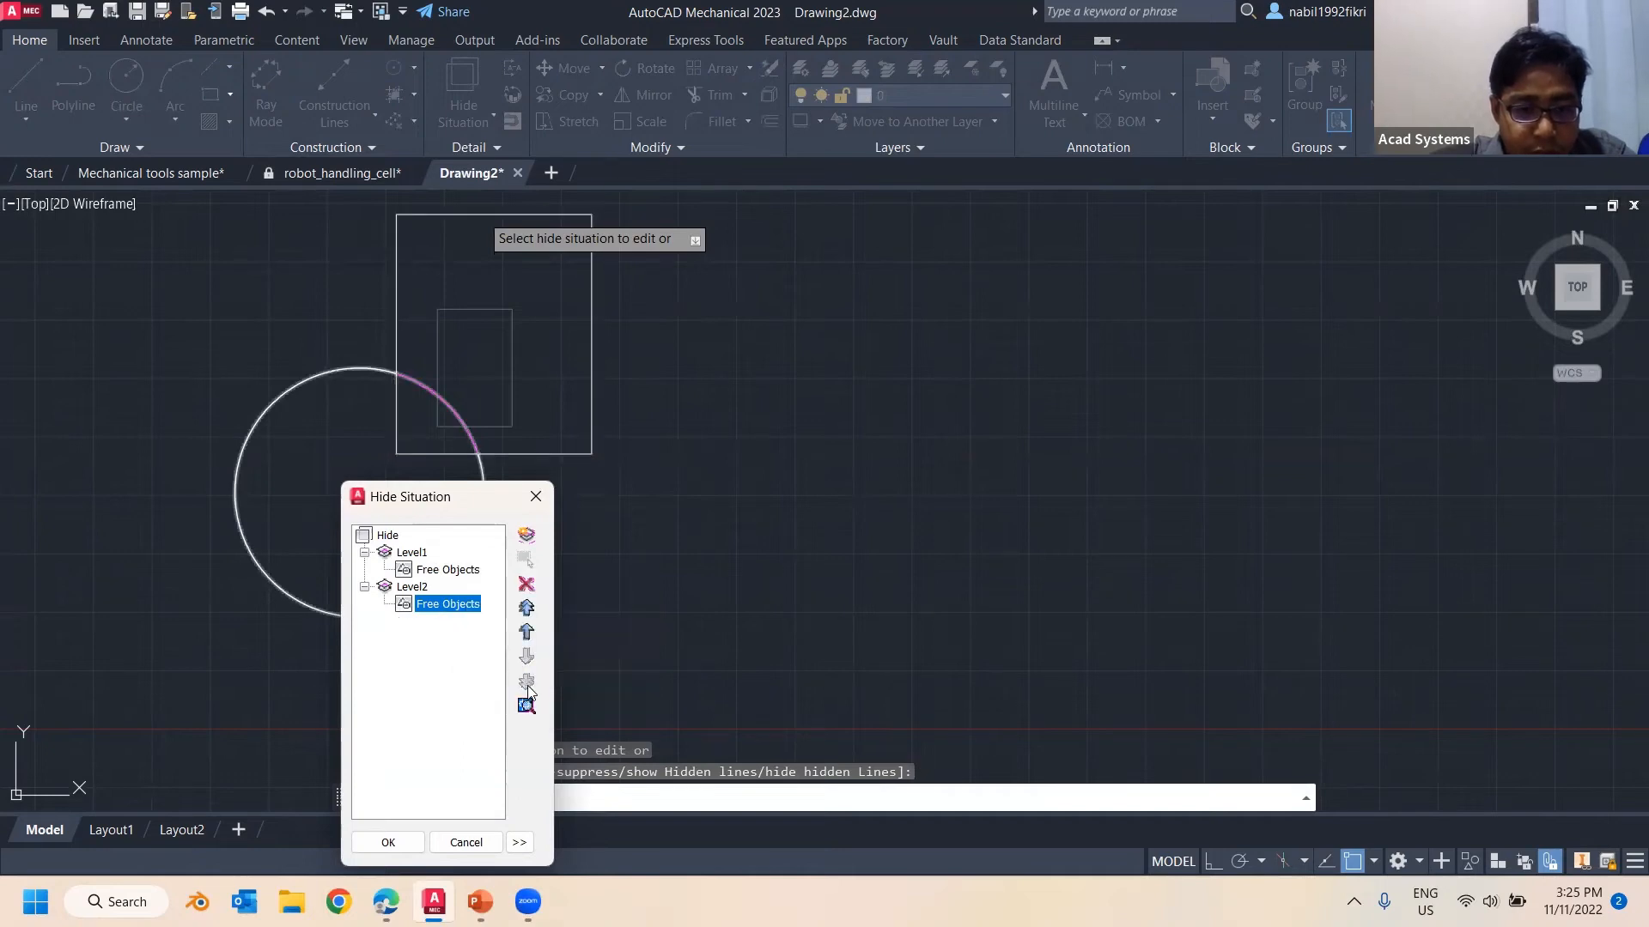
pyautogui.click(527, 610)
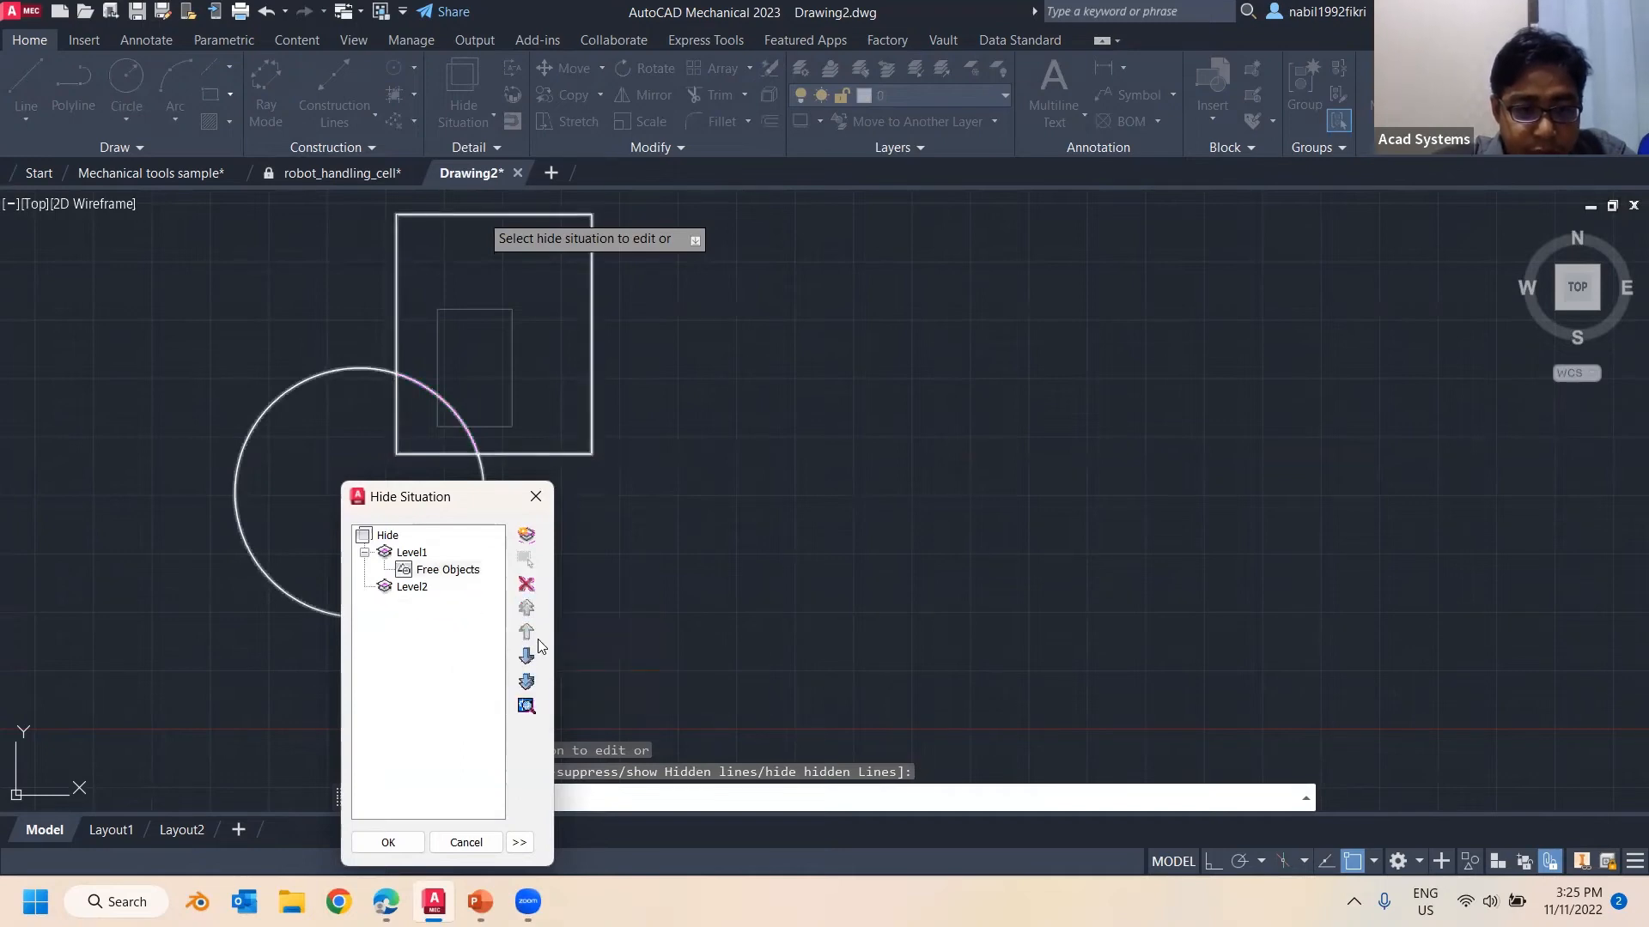
pyautogui.click(389, 842)
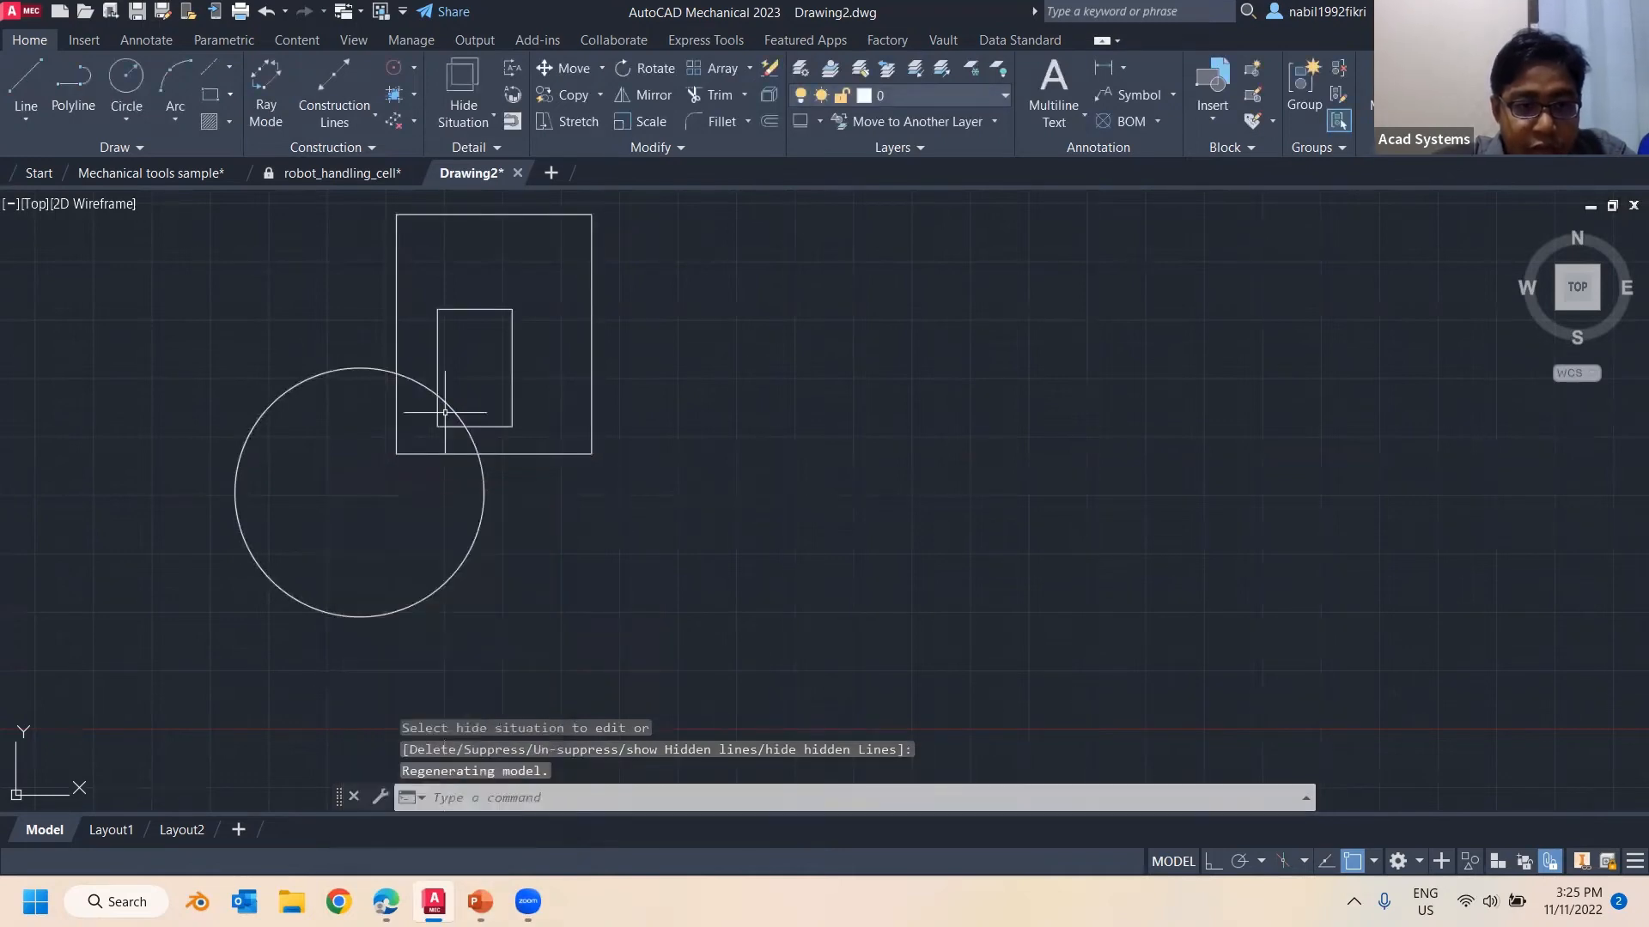
pyautogui.click(487, 115)
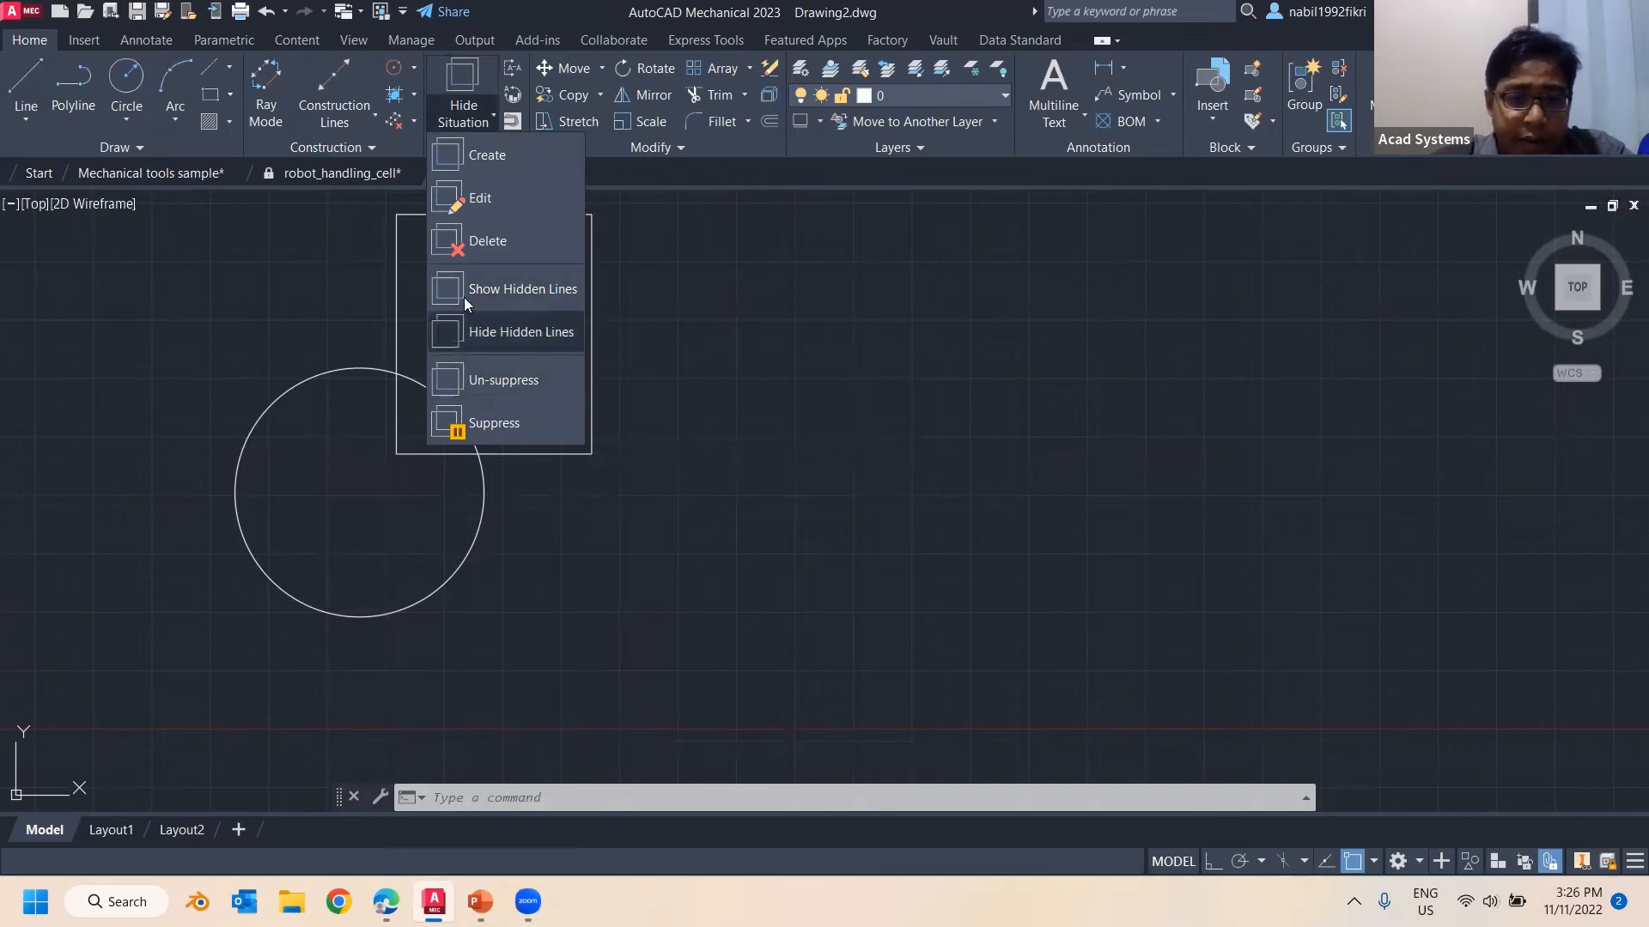
pyautogui.click(323, 513)
pyautogui.click(301, 265)
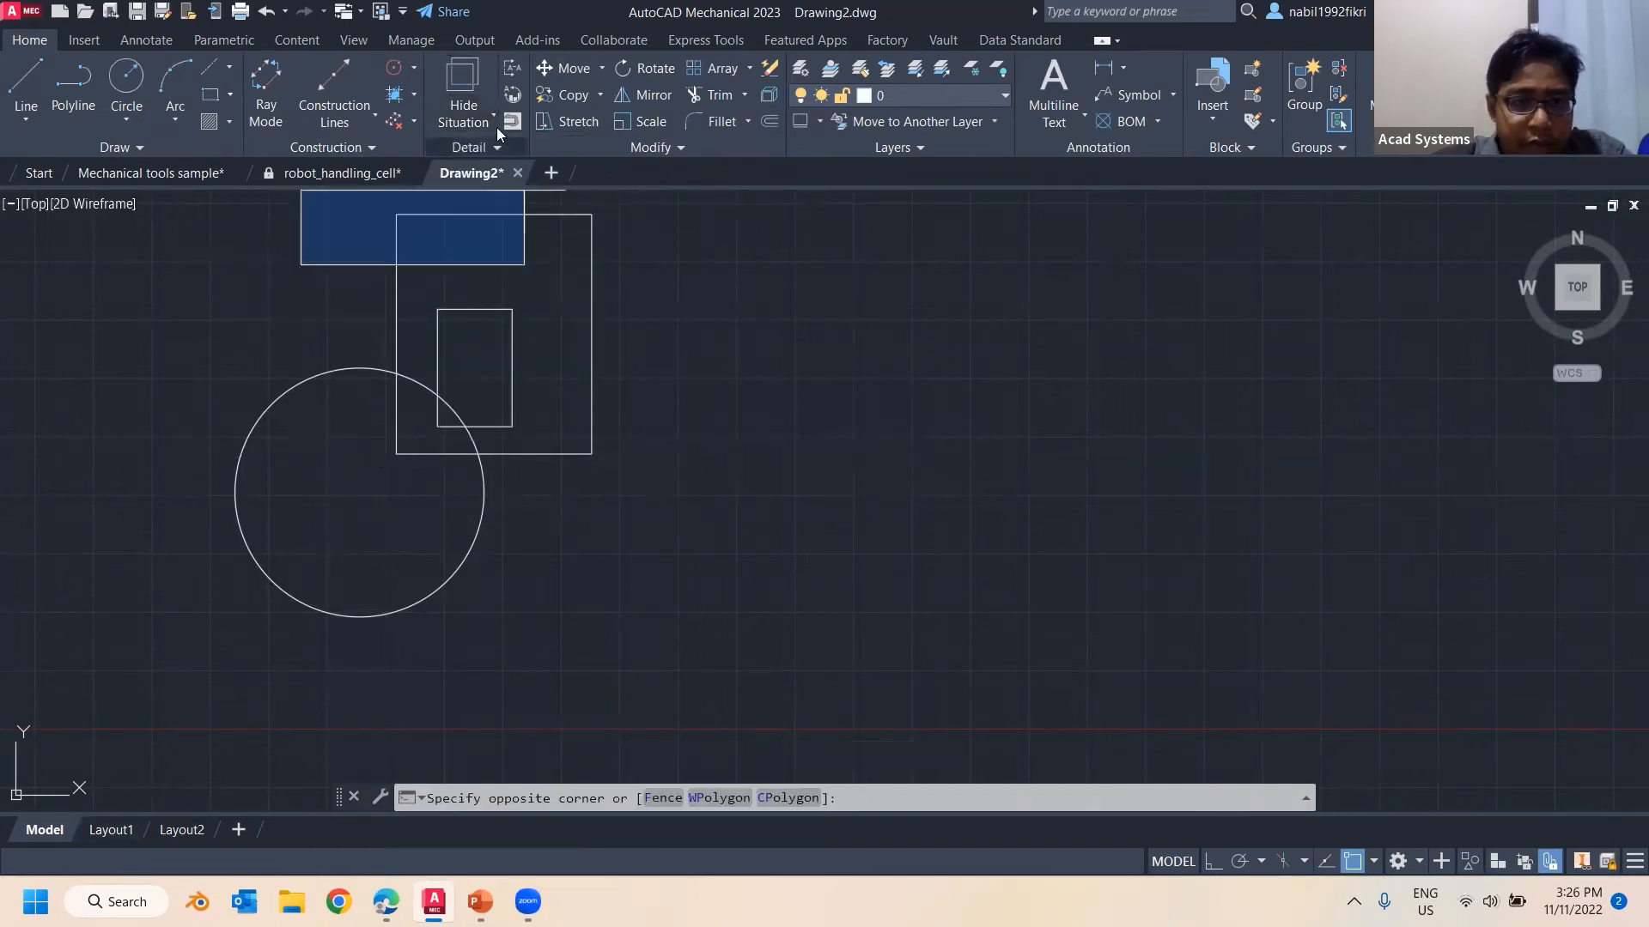
pyautogui.click(324, 284)
# Switch to the Mechanical tools sample drawing and locate the stepped part's T-shaped side view
pyautogui.click(108, 171)
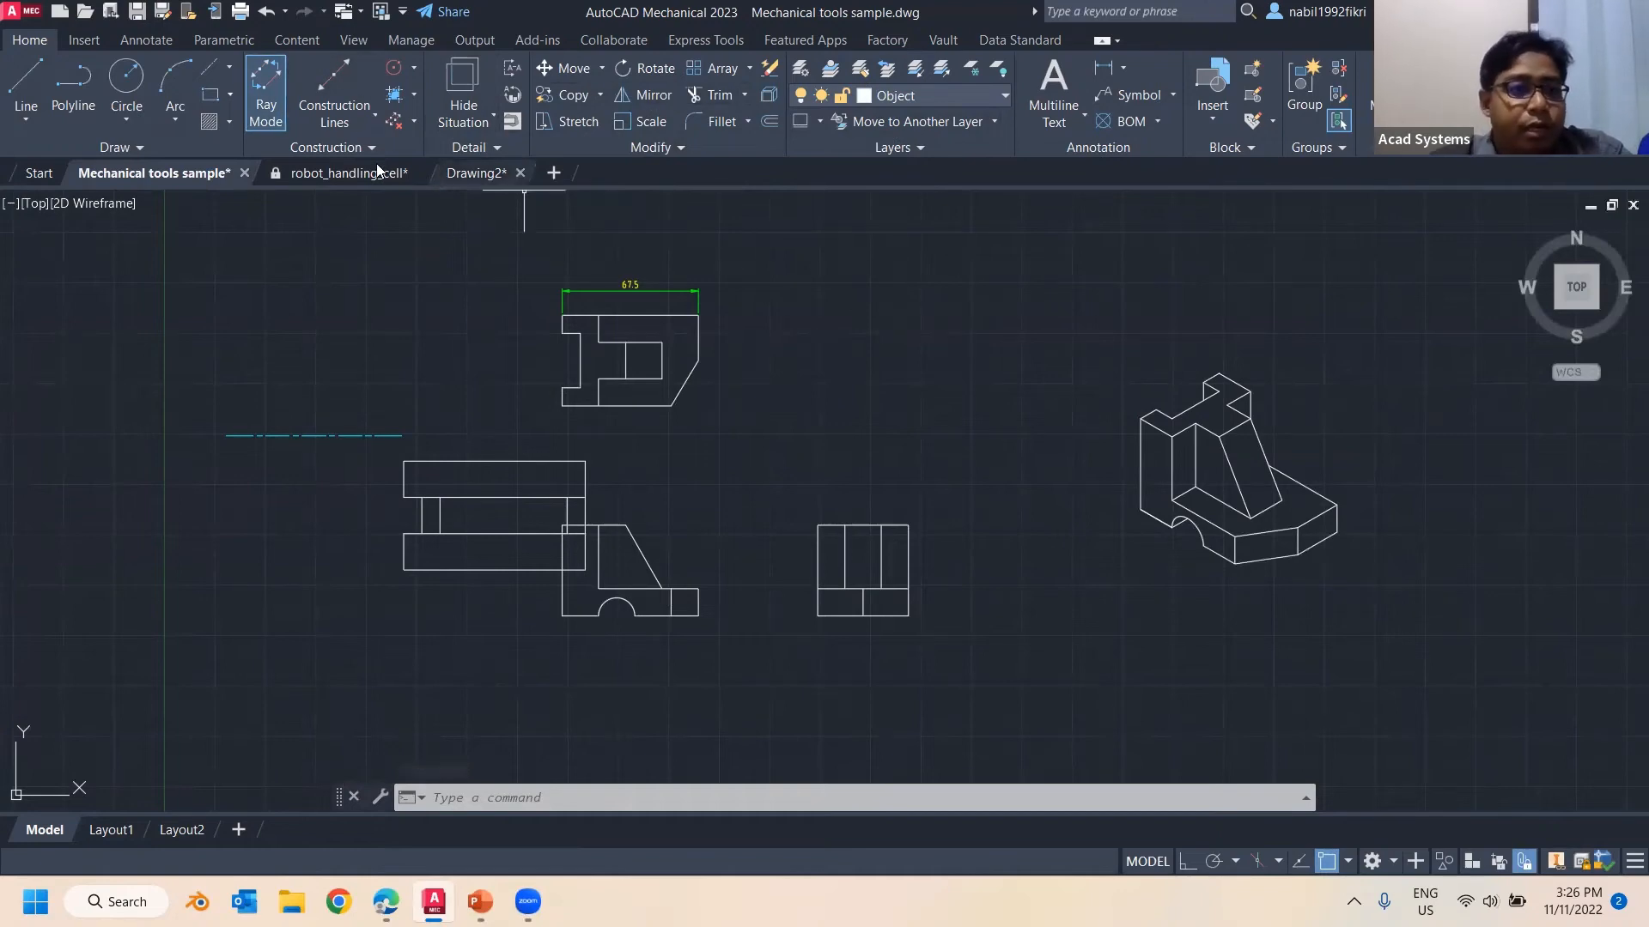
pyautogui.click(297, 40)
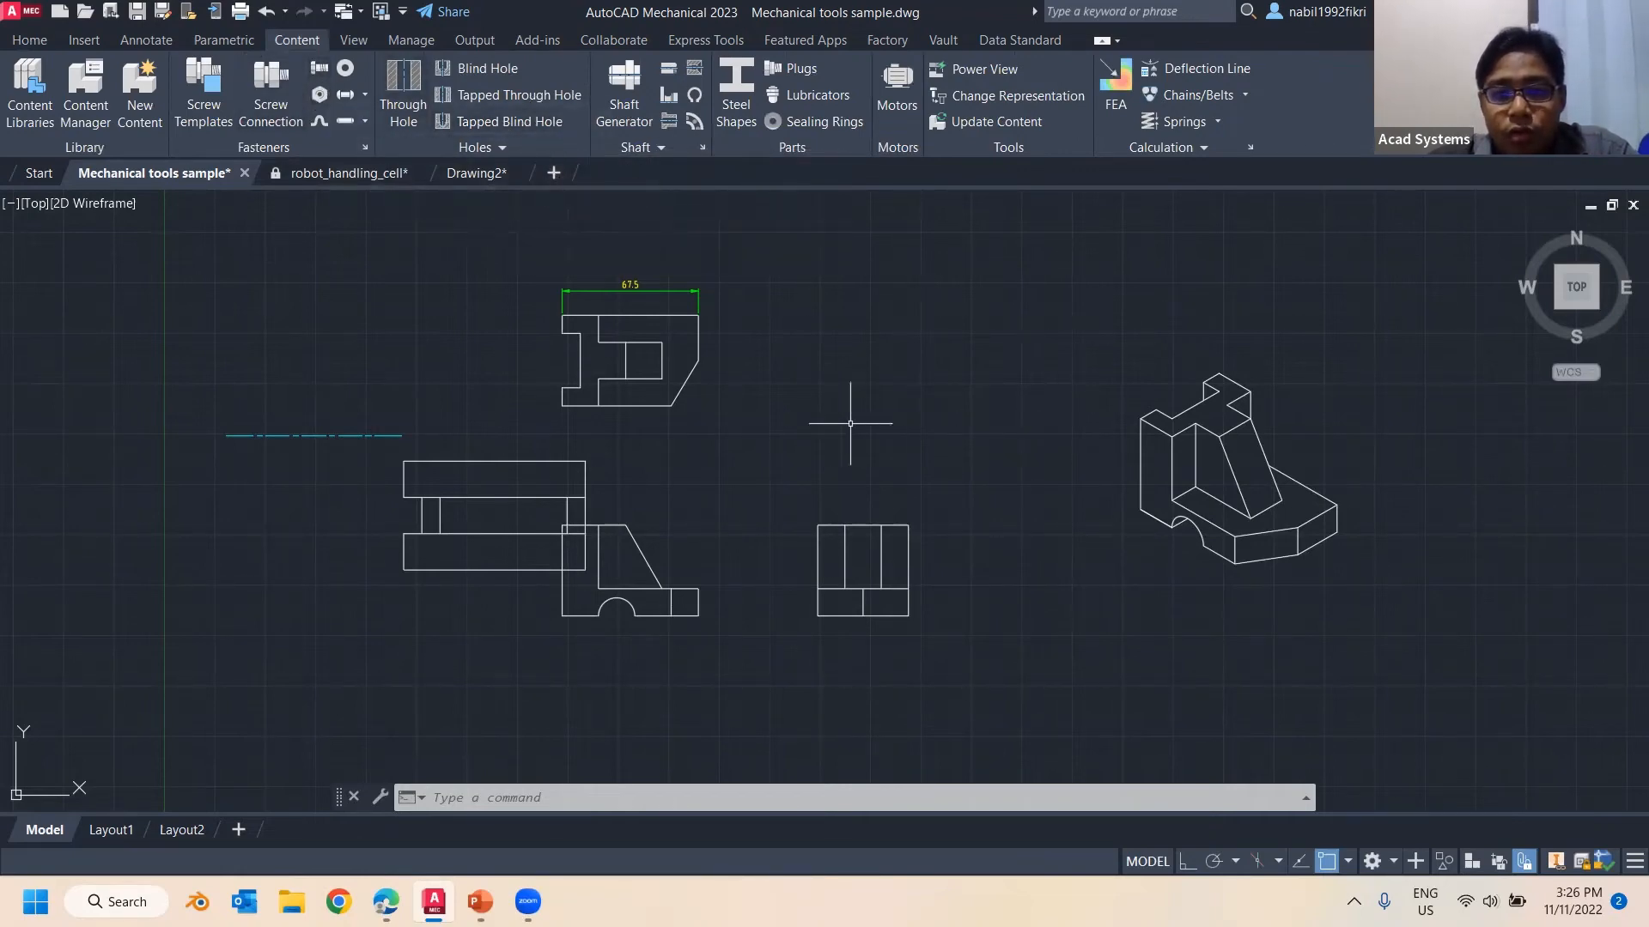
pyautogui.scroll(-2, 854, 423)
pyautogui.moveTo(854, 425); pyautogui.dragTo(503, 447, button='middle')
pyautogui.scroll(2, 504, 217)
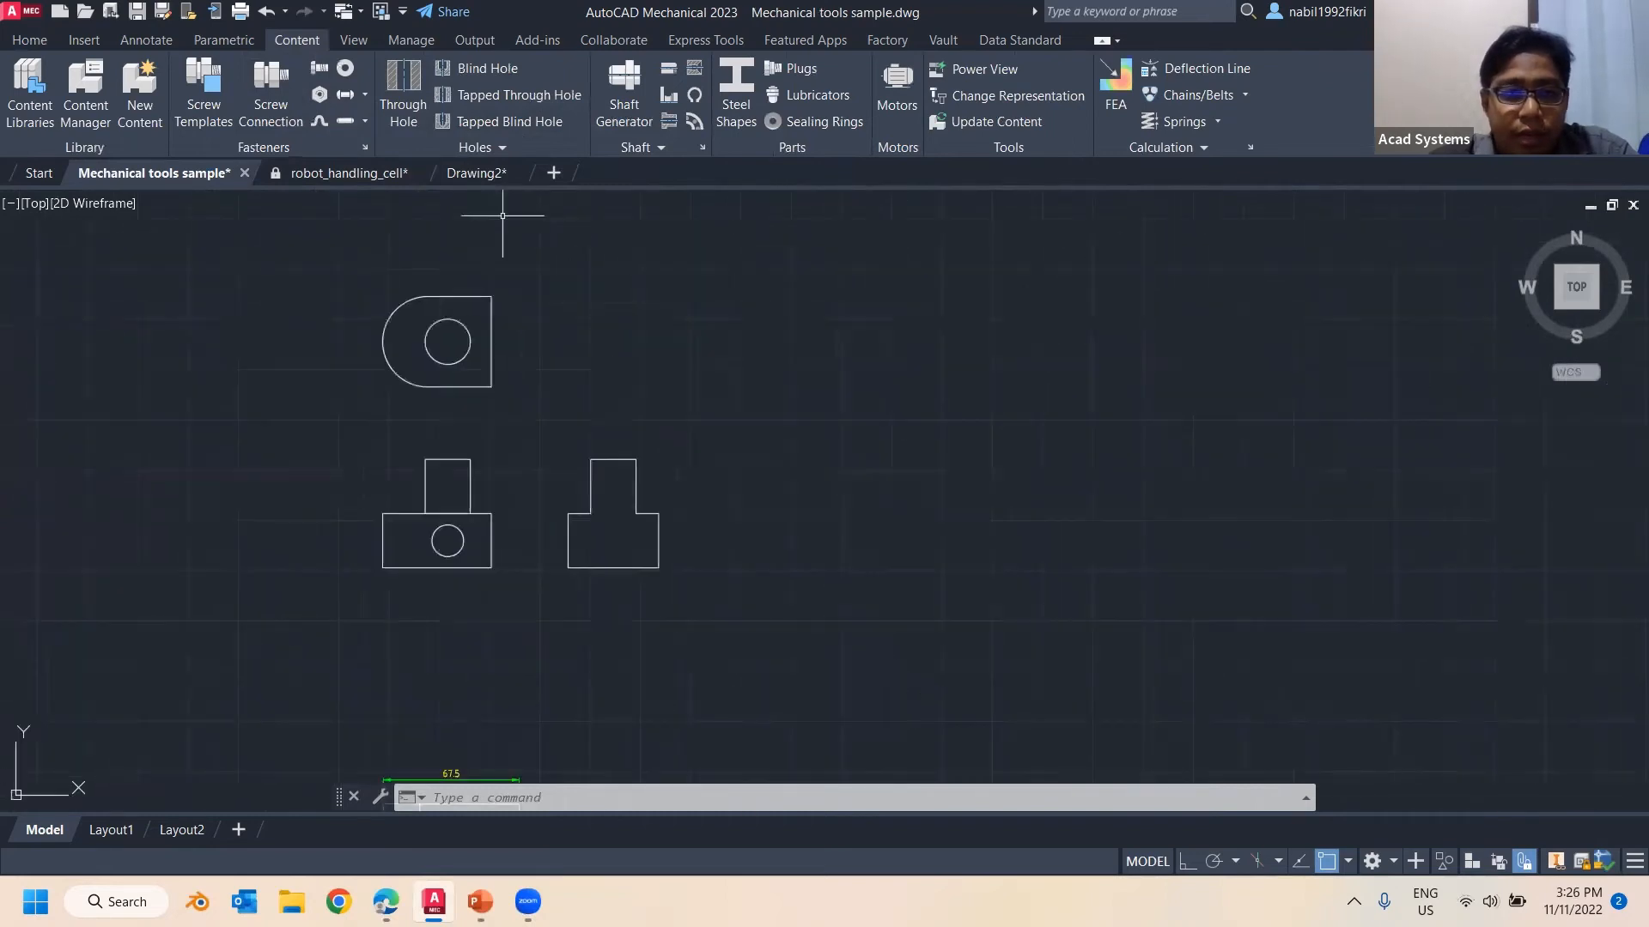
pyautogui.scroll(2, 556, 270)
pyautogui.moveTo(601, 296); pyautogui.dragTo(732, 146, button='middle')
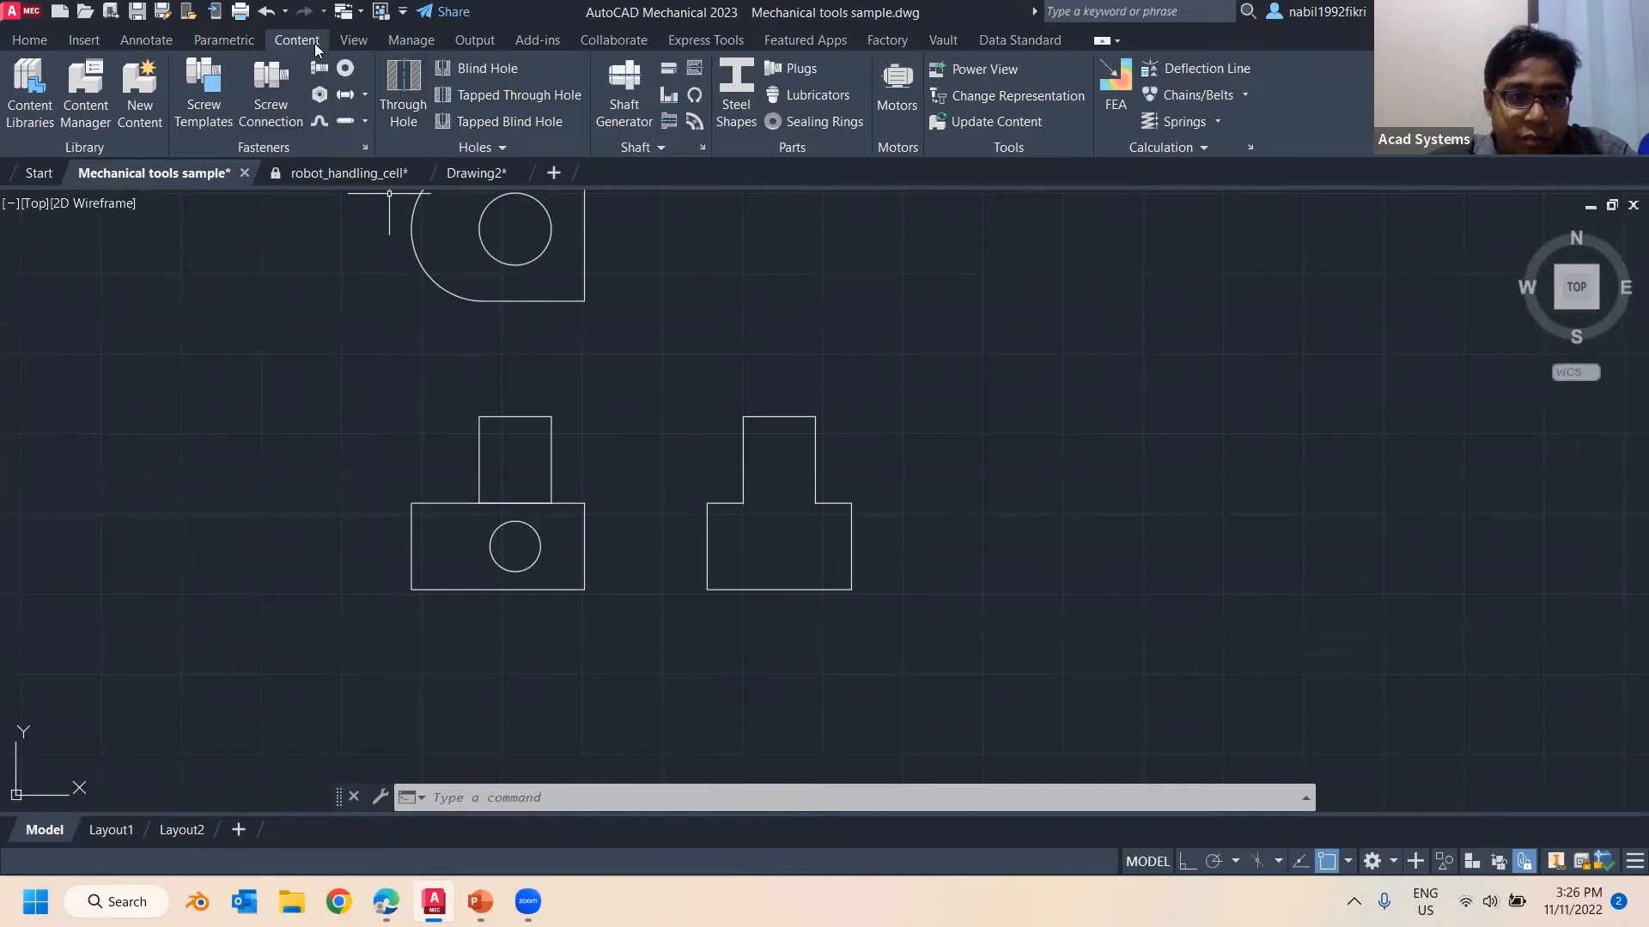
# Insert a front-view User Counterbore through the T-shaped side view, from its top edge's midpoint to its bottom edge's midpoint, with the default sizes
pyautogui.click(492, 146)
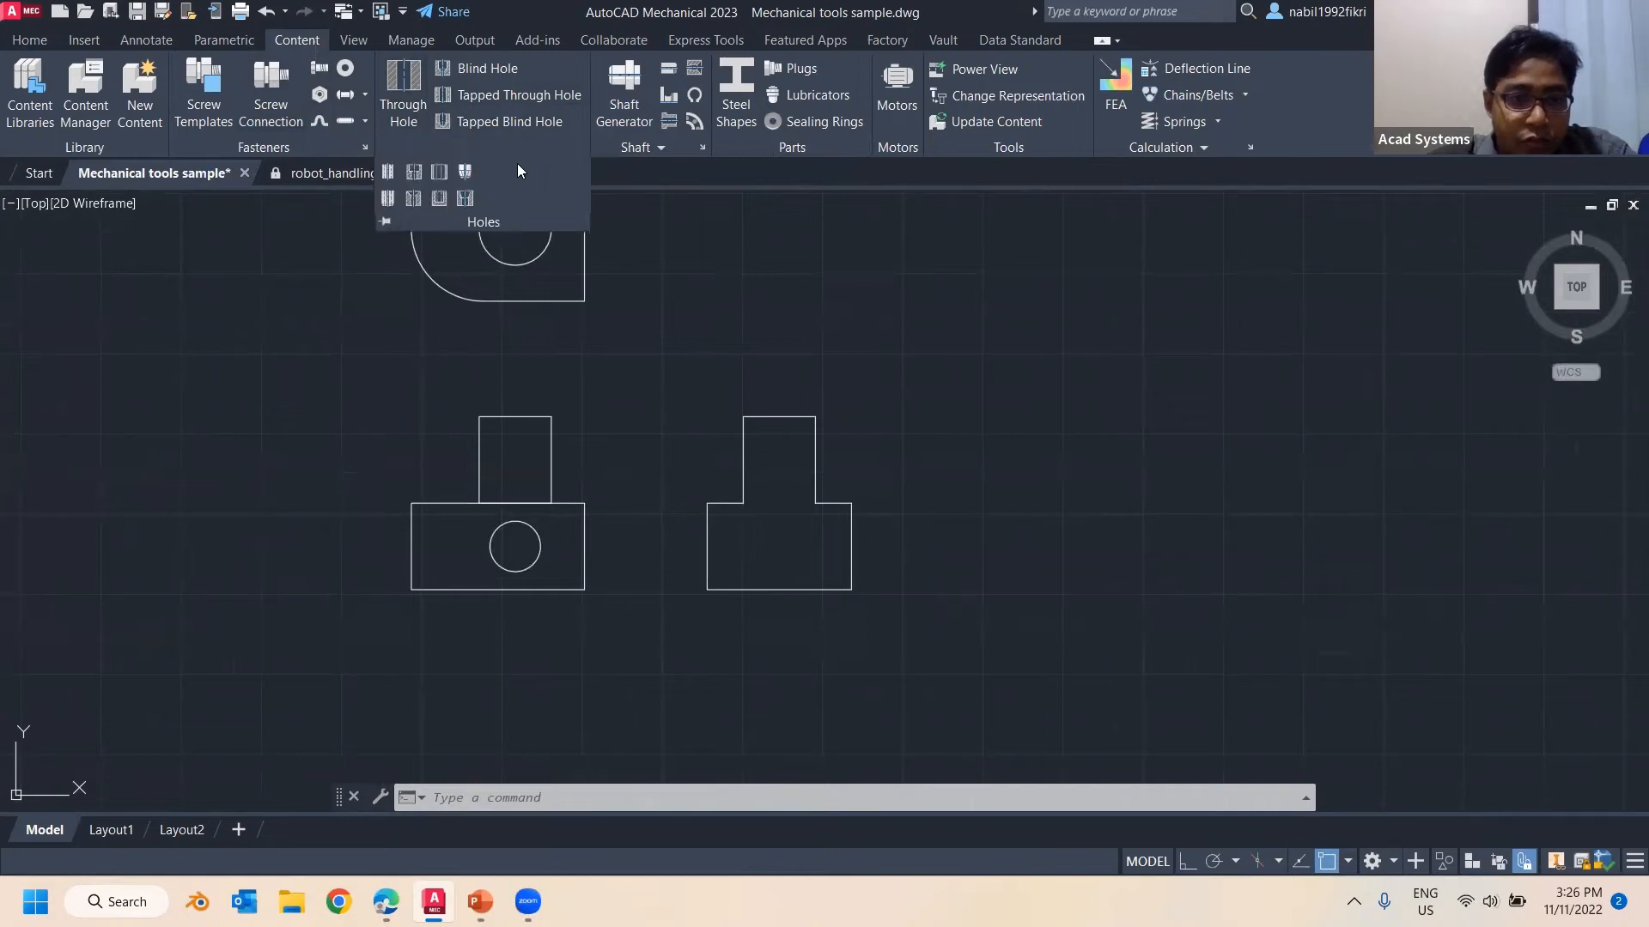
pyautogui.click(414, 174)
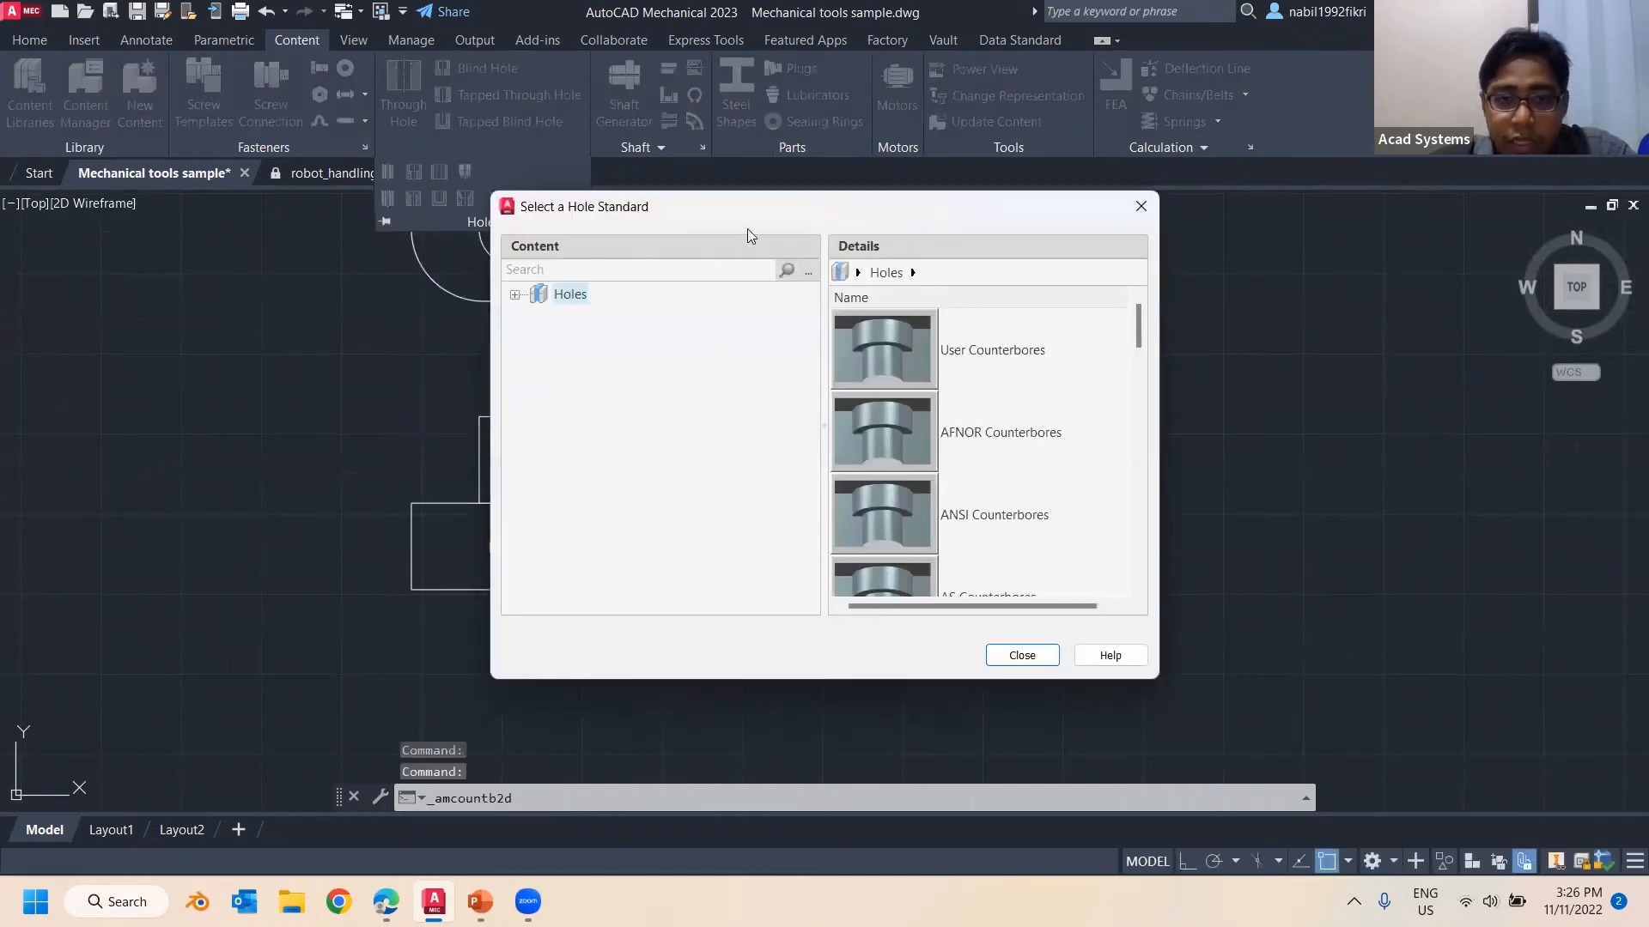
pyautogui.scroll(-6, 1131, 369)
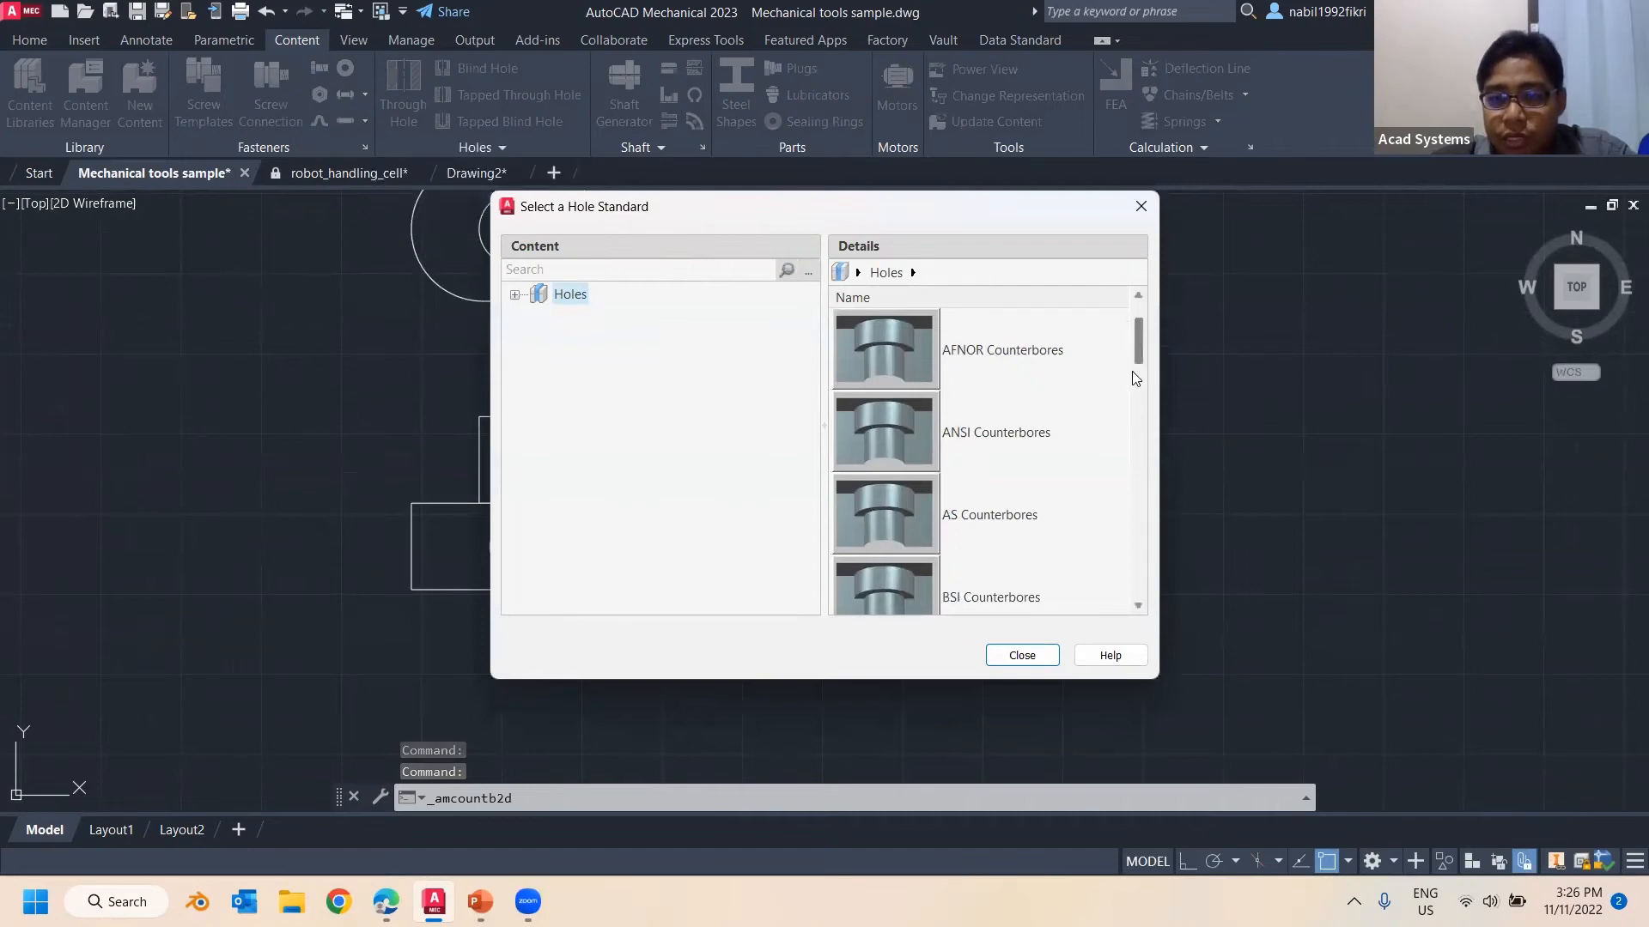
pyautogui.scroll(6, 1130, 449)
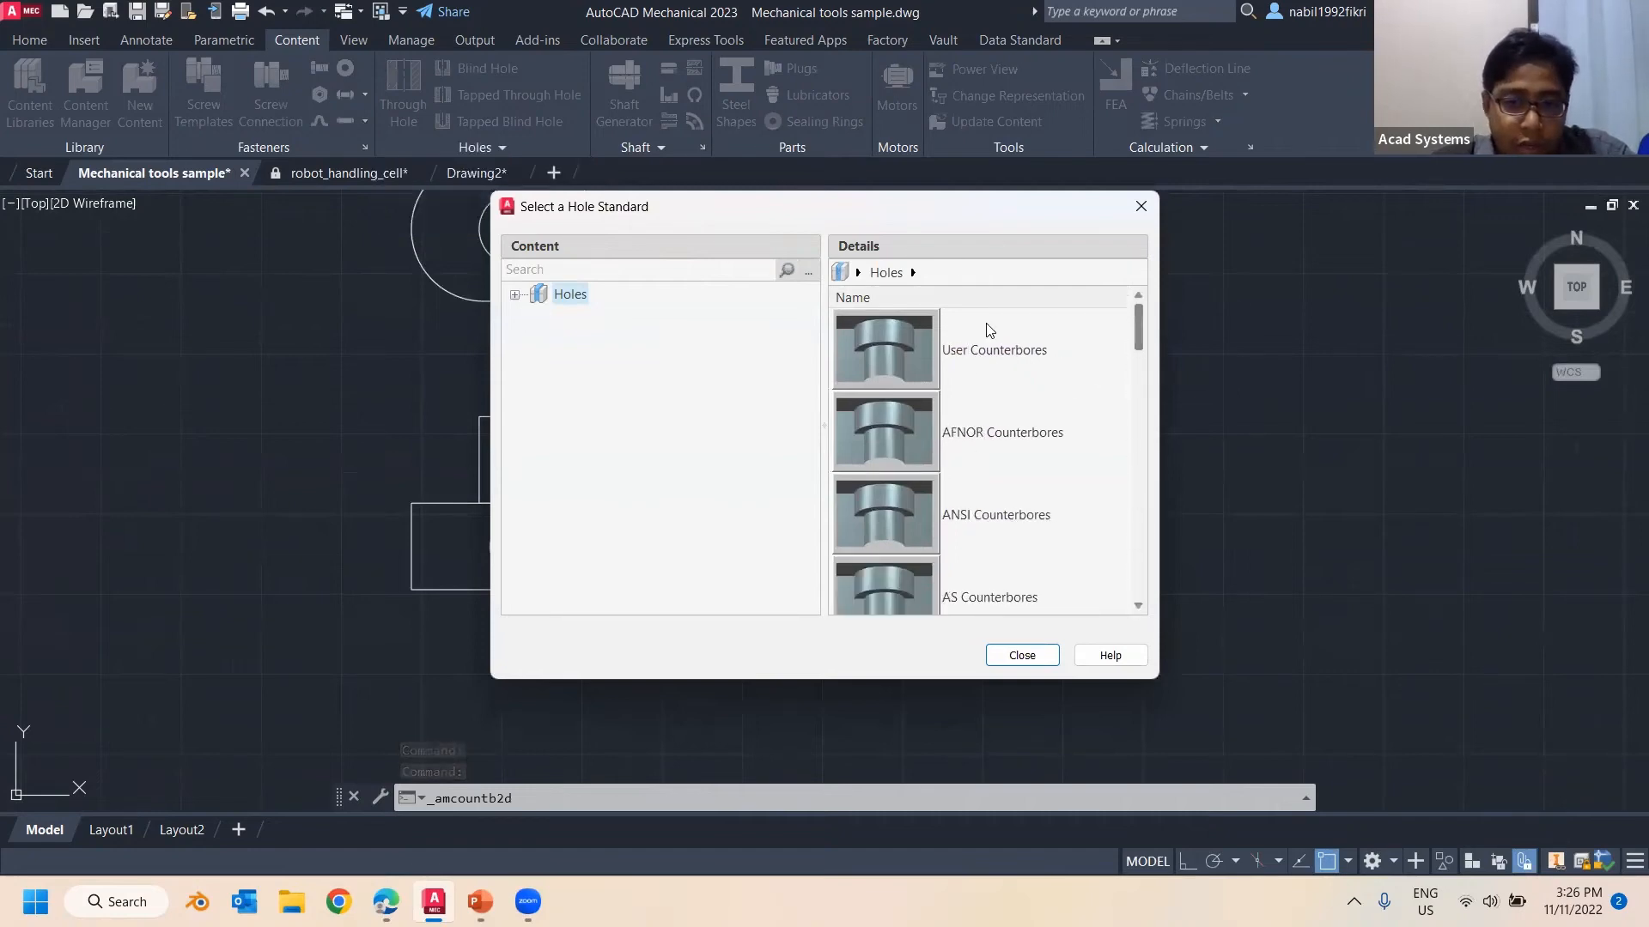
pyautogui.moveTo(558, 207); pyautogui.dragTo(120, 191)
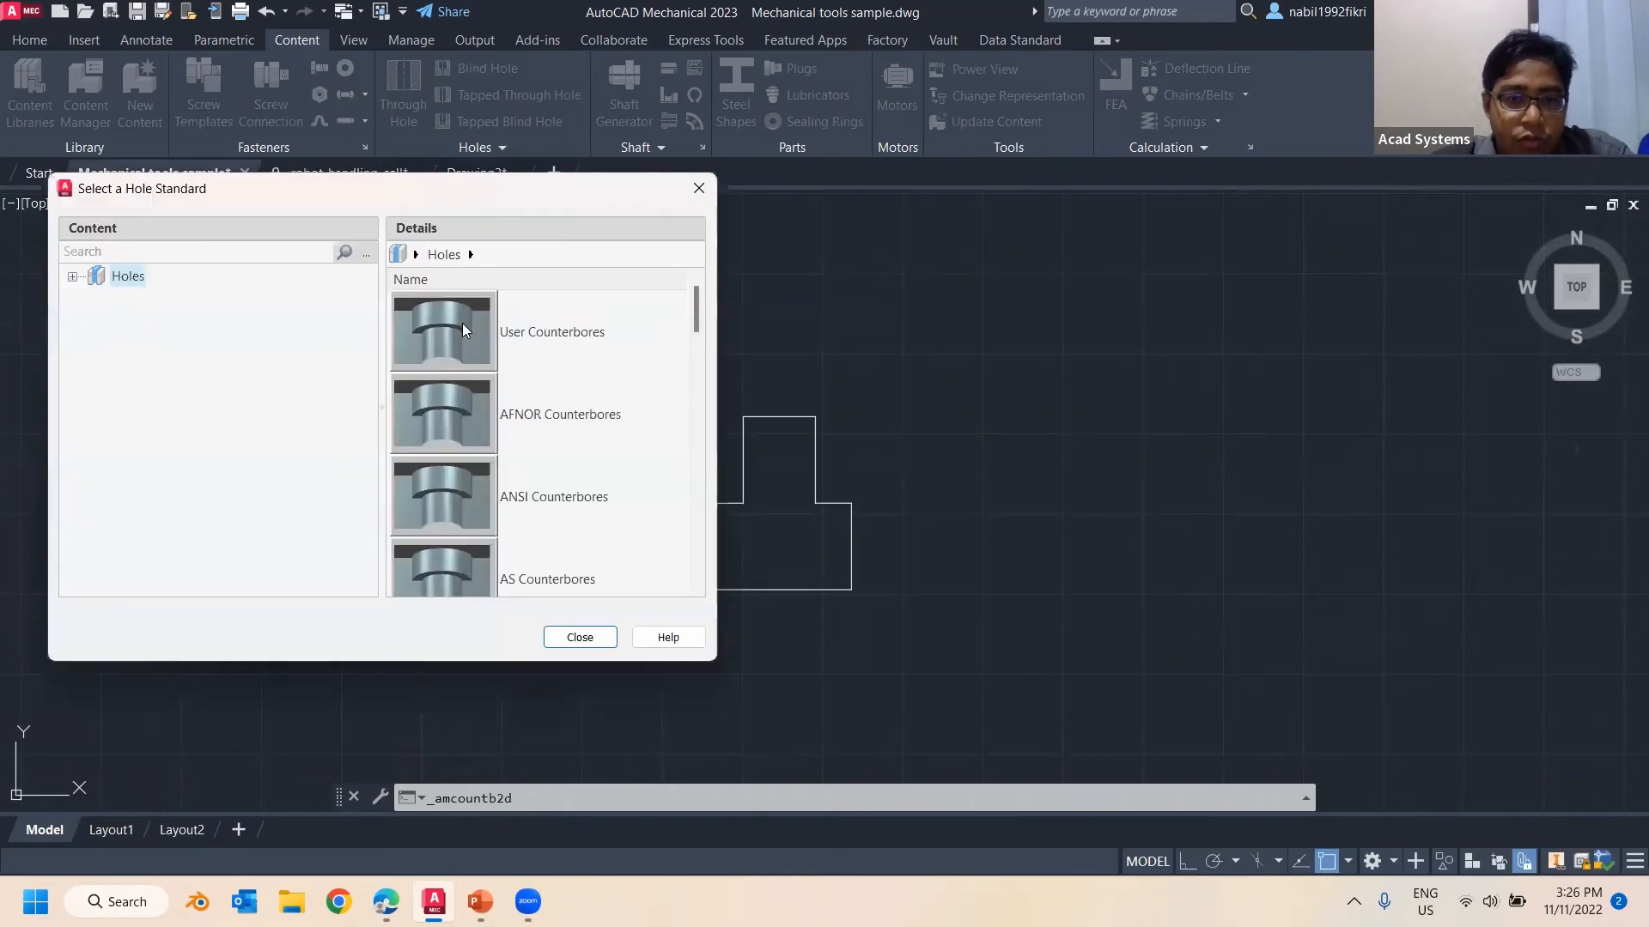
pyautogui.doubleClick(462, 323)
pyautogui.doubleClick(476, 333)
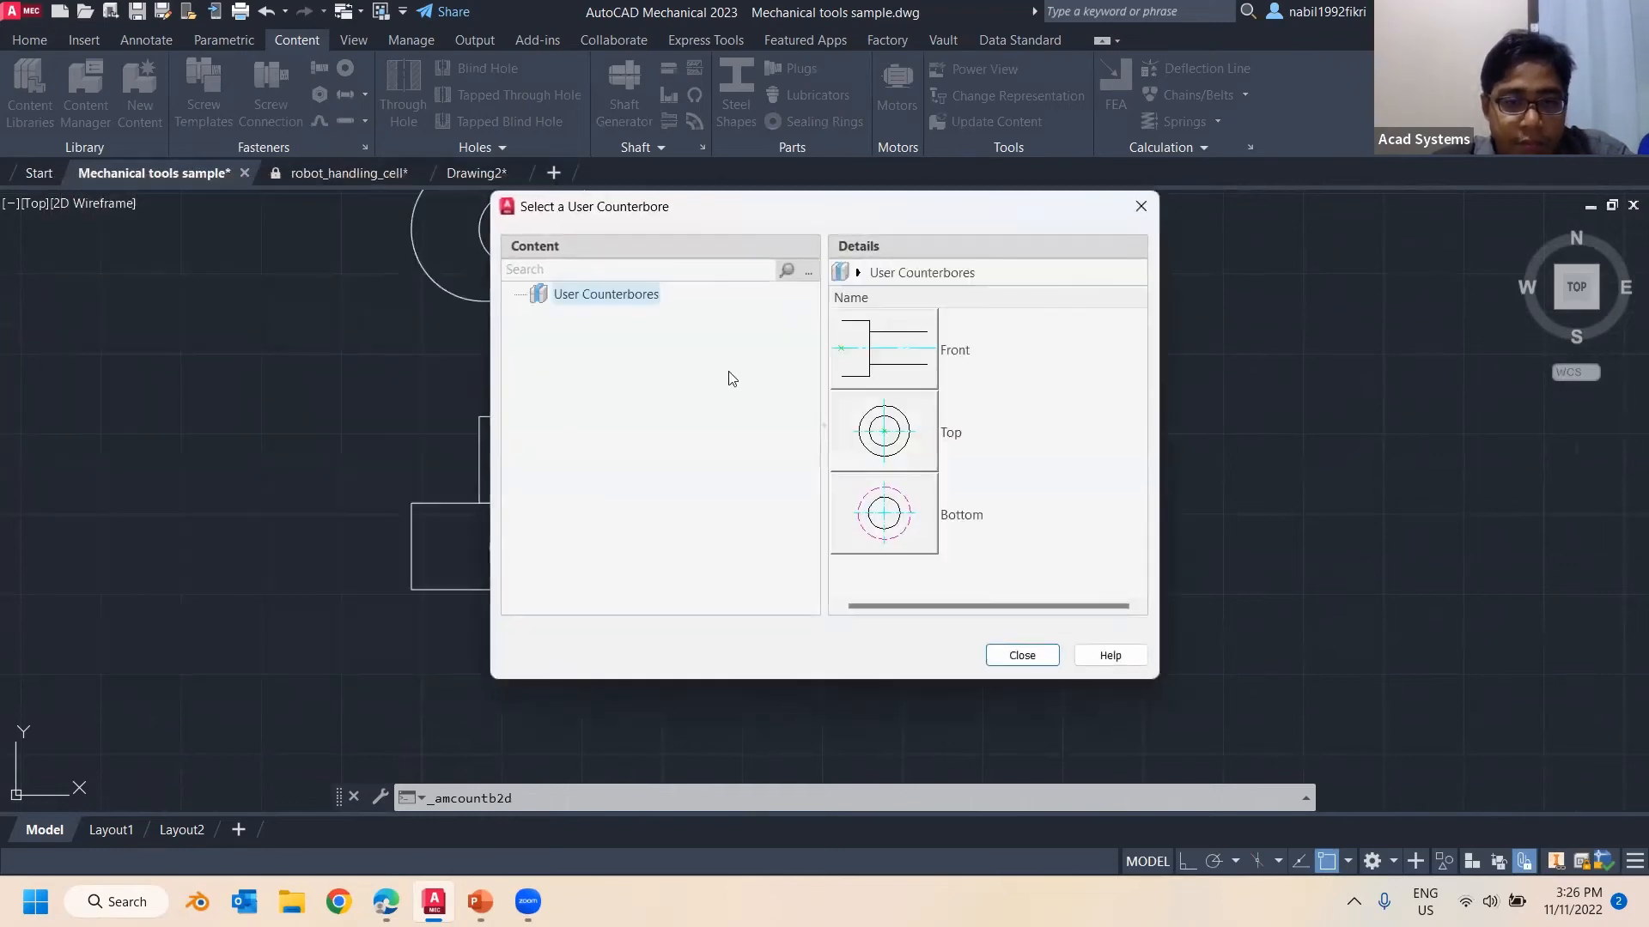
pyautogui.doubleClick(889, 357)
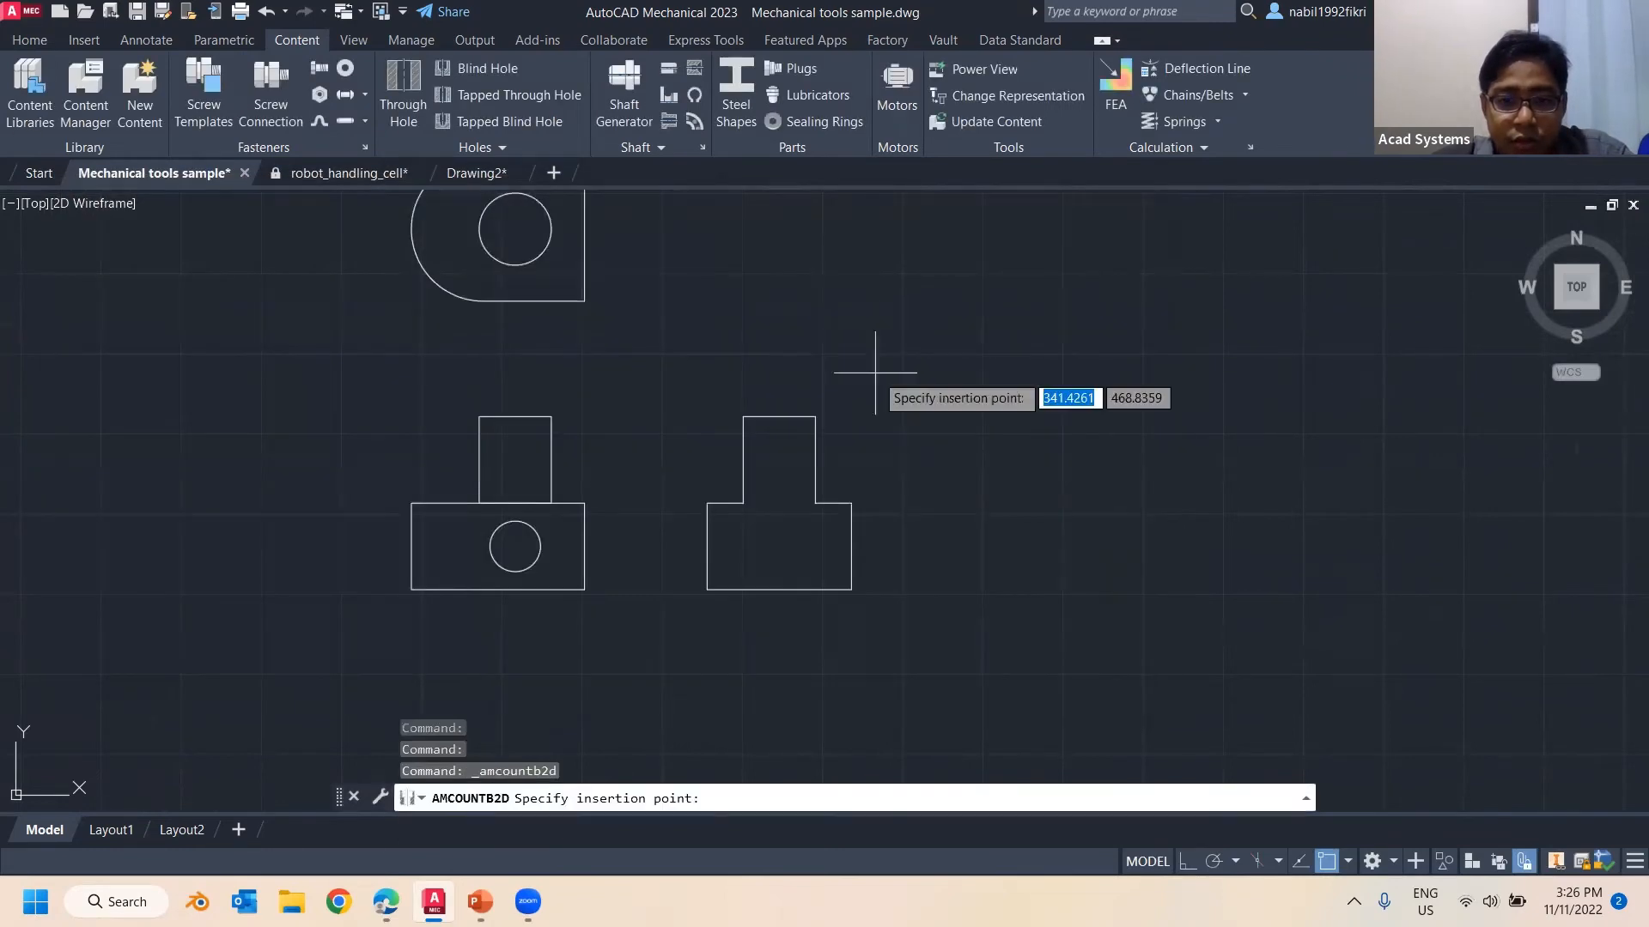
pyautogui.click(779, 418)
pyautogui.click(778, 589)
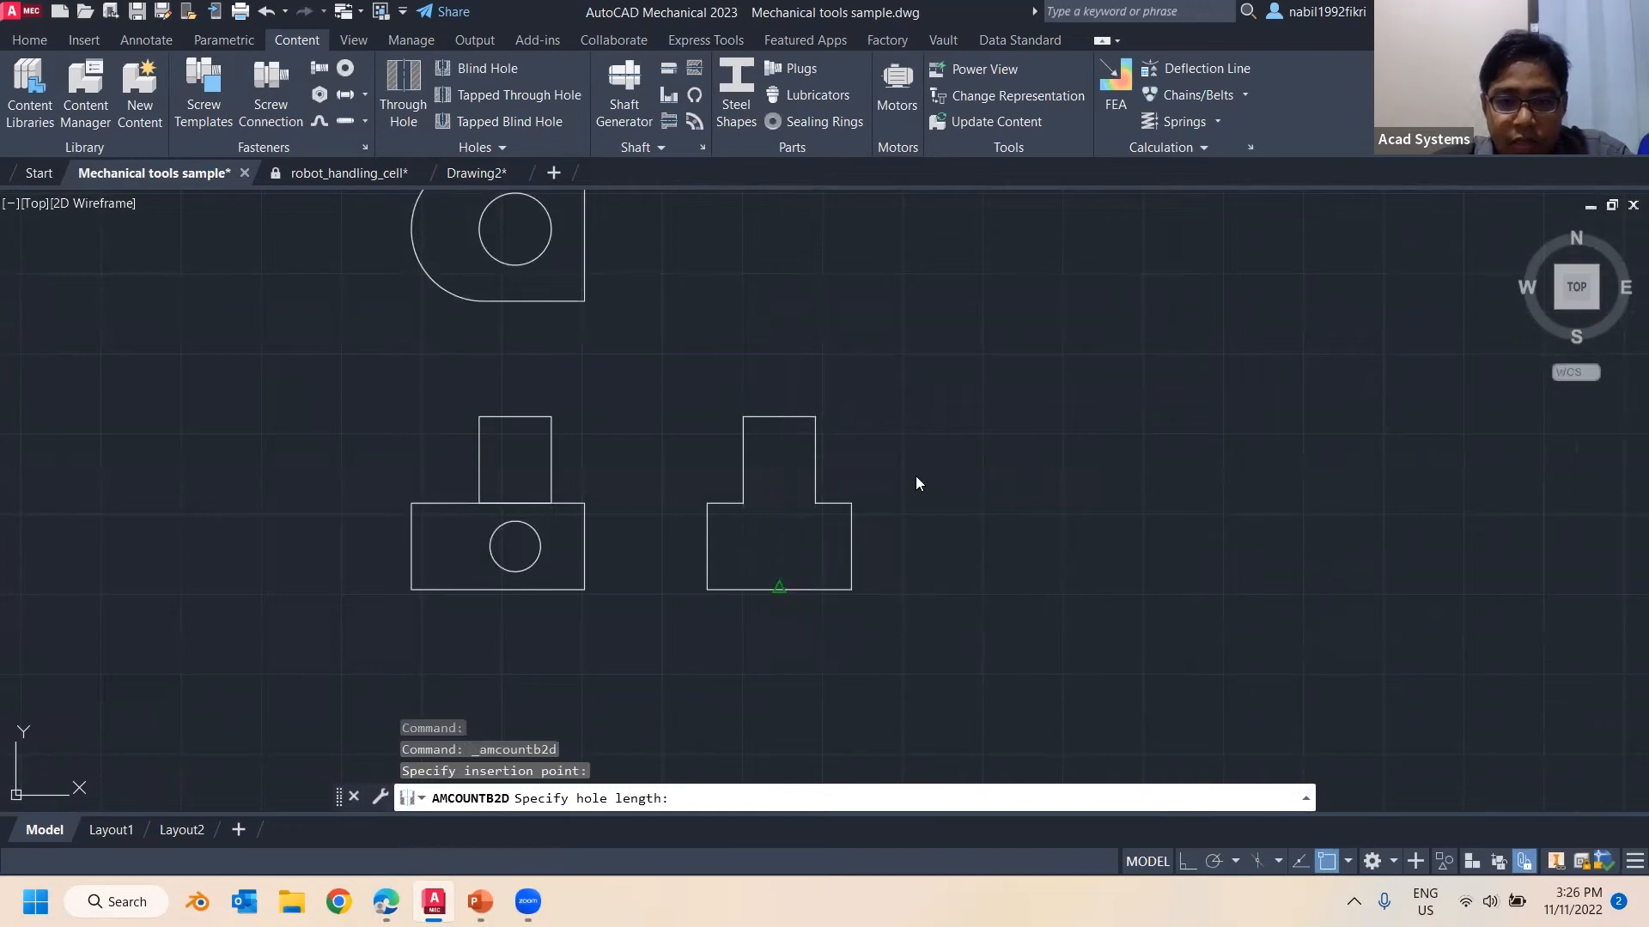
pyautogui.click(830, 585)
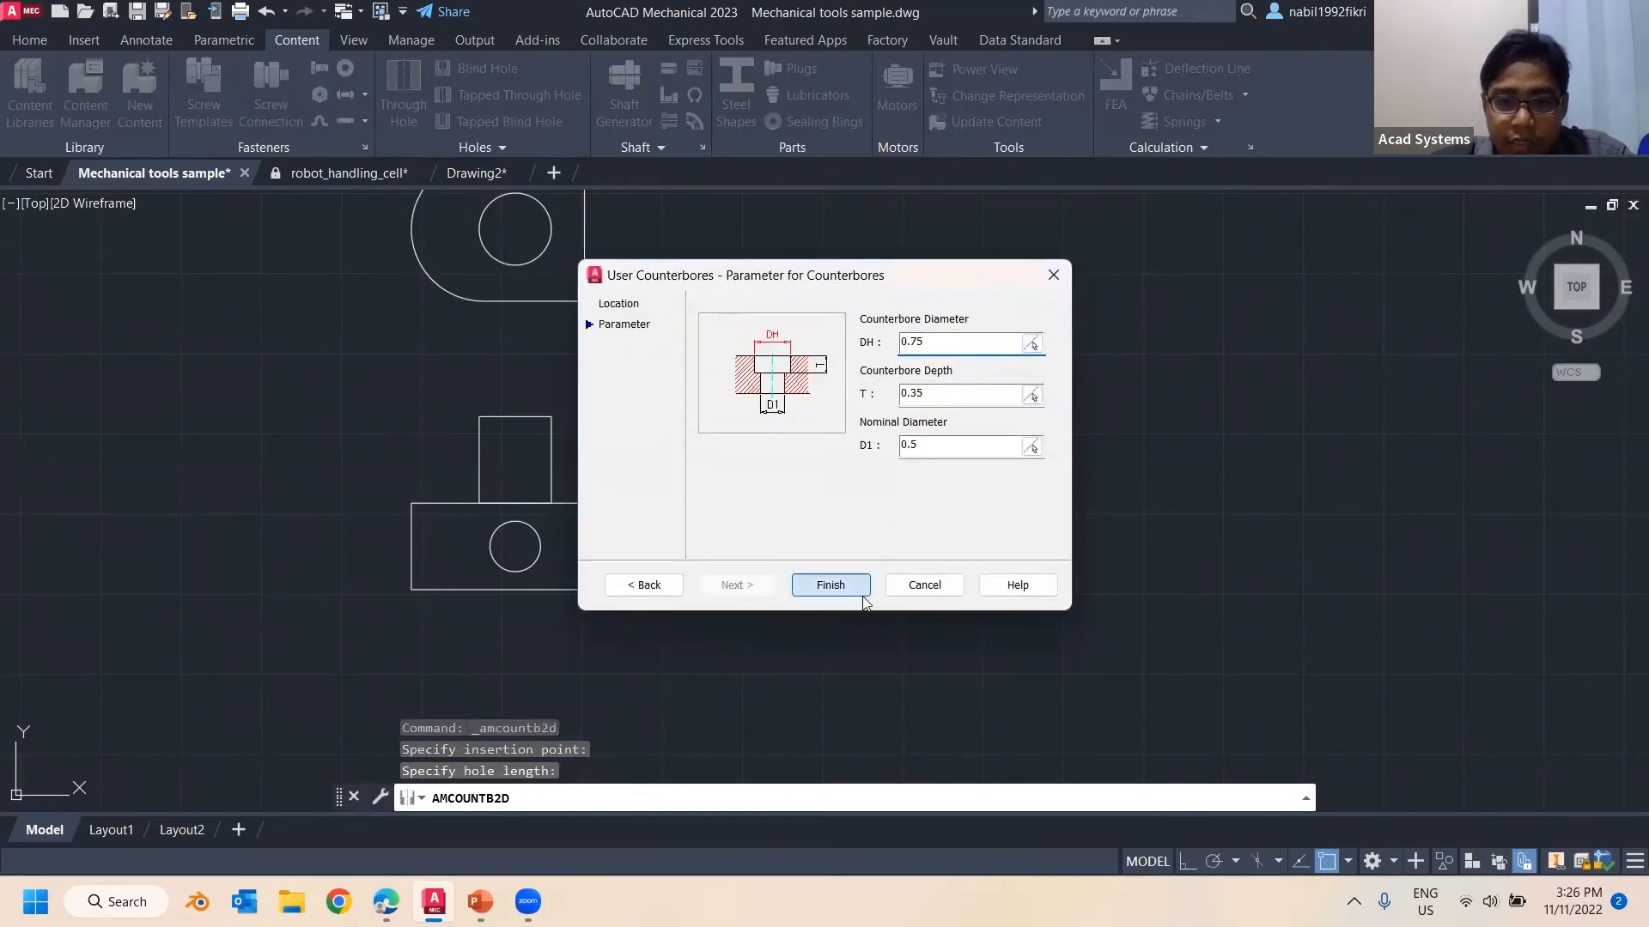
# Edit the counterbore in the T-shaped view: set its diameter to 4, counterbore depth to 1 and nominal diameter to 3
pyautogui.scroll(5, 868, 581)
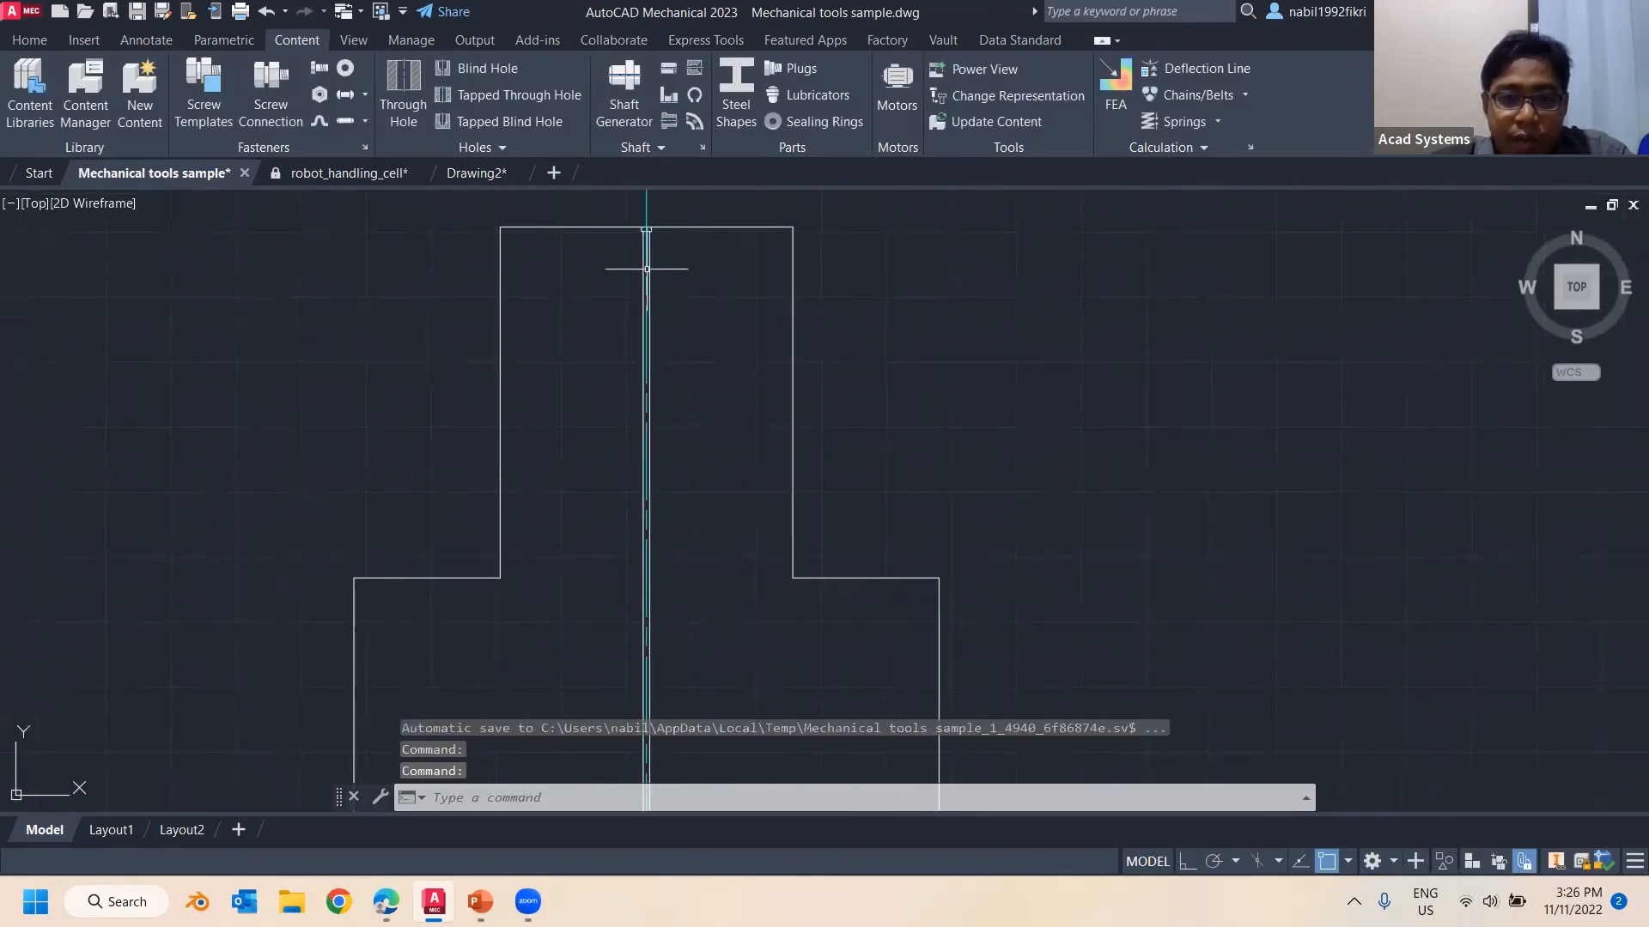
pyautogui.moveTo(647, 258)
pyautogui.mouseDown(button='middle')
pyautogui.moveTo(673, 435)
pyautogui.moveTo(703, 322)
pyautogui.mouseUp(button='middle')
pyautogui.scroll(4, 662, 456)
pyautogui.scroll(-2, 657, 441)
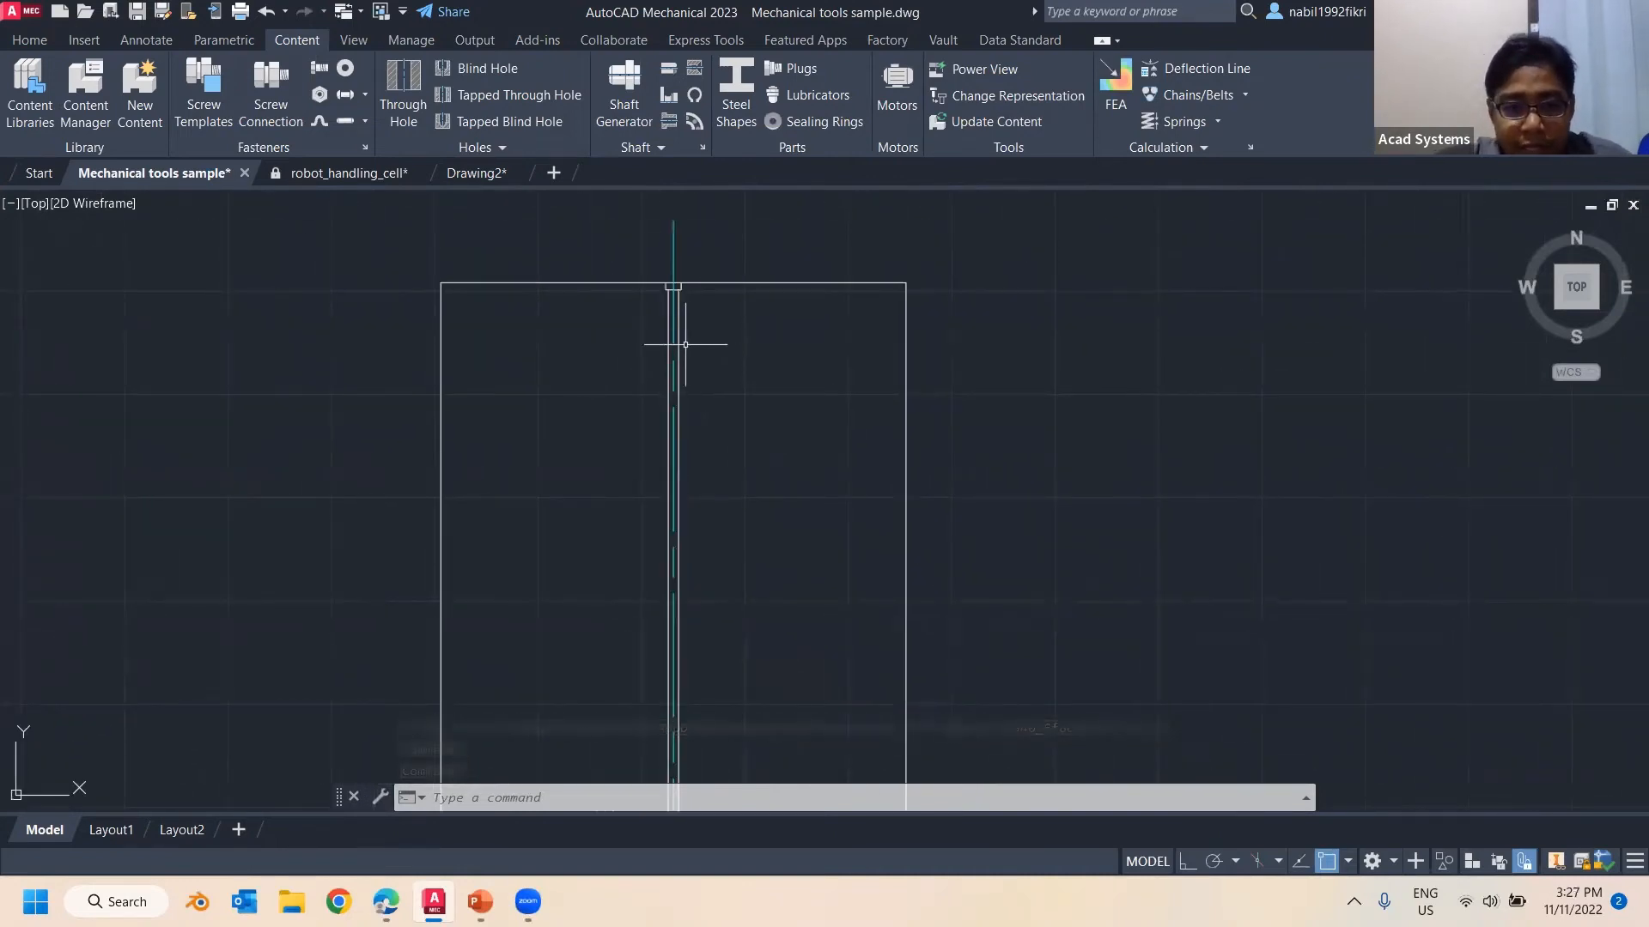
pyautogui.scroll(-3, 678, 339)
pyautogui.scroll(1, 724, 357)
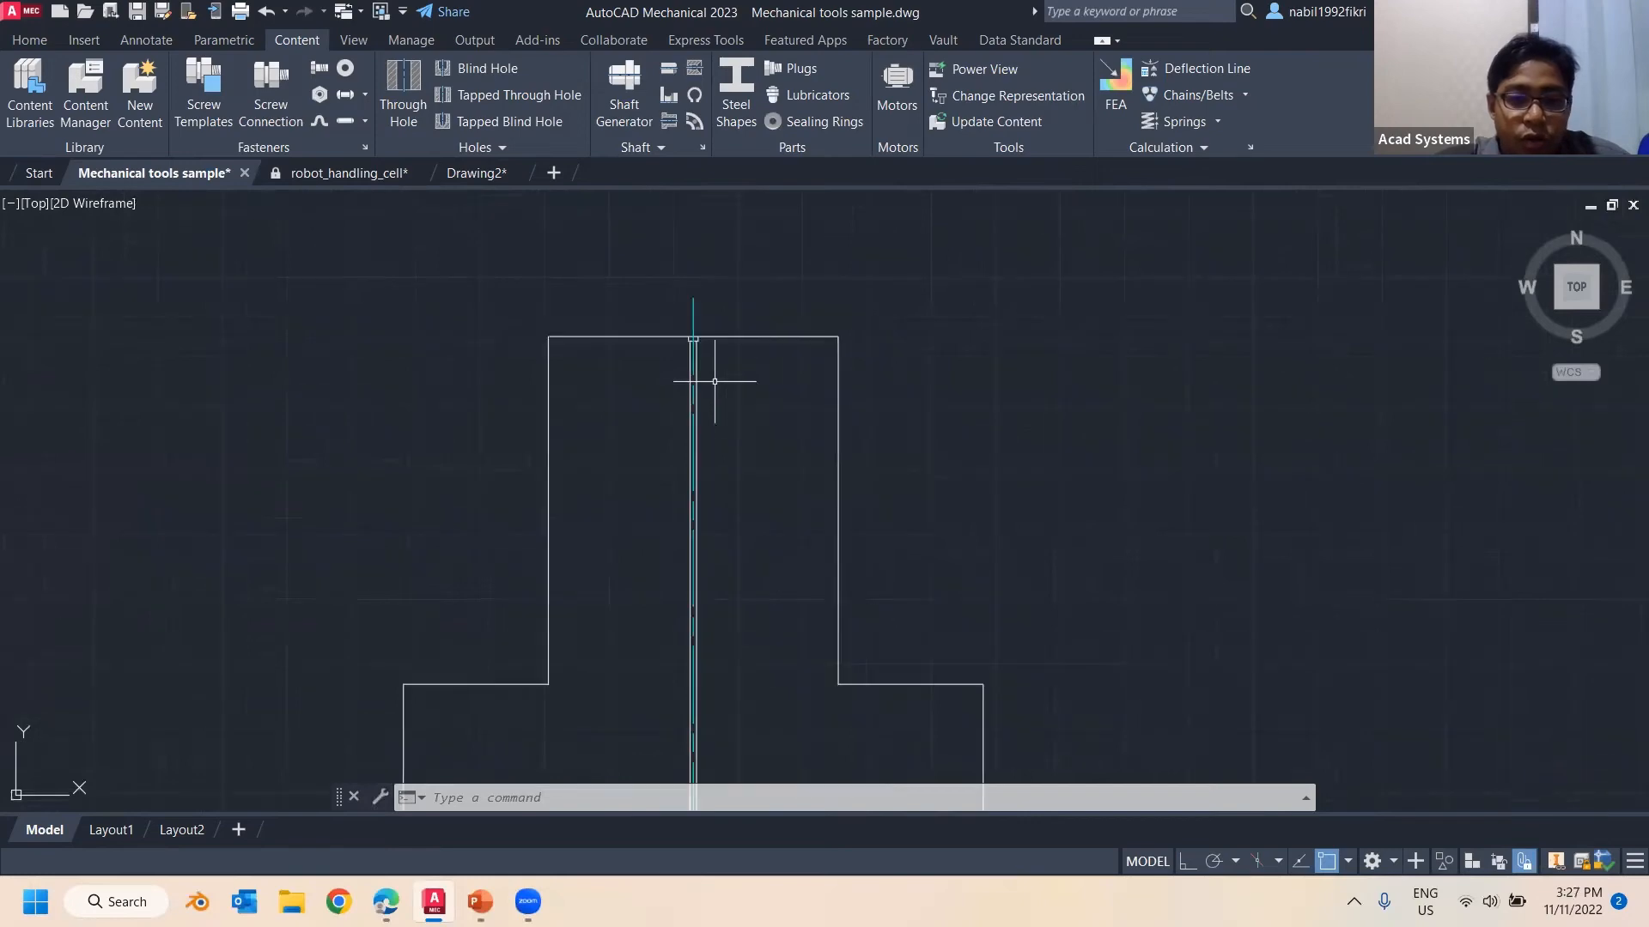
pyautogui.doubleClick(700, 367)
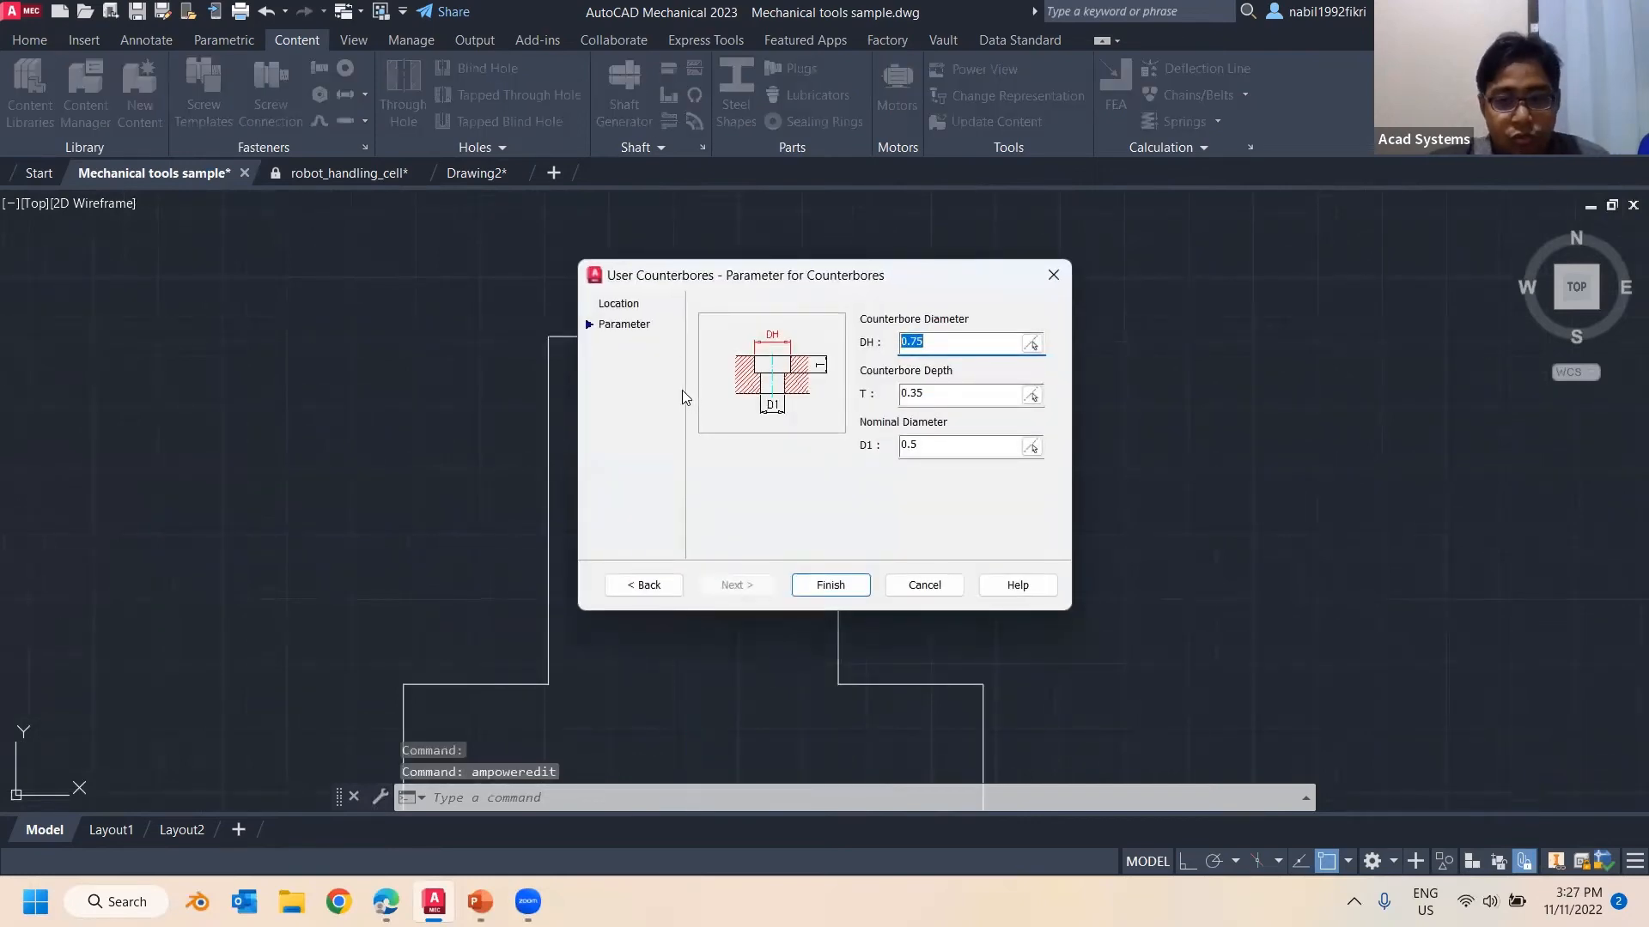
pyautogui.write('5')
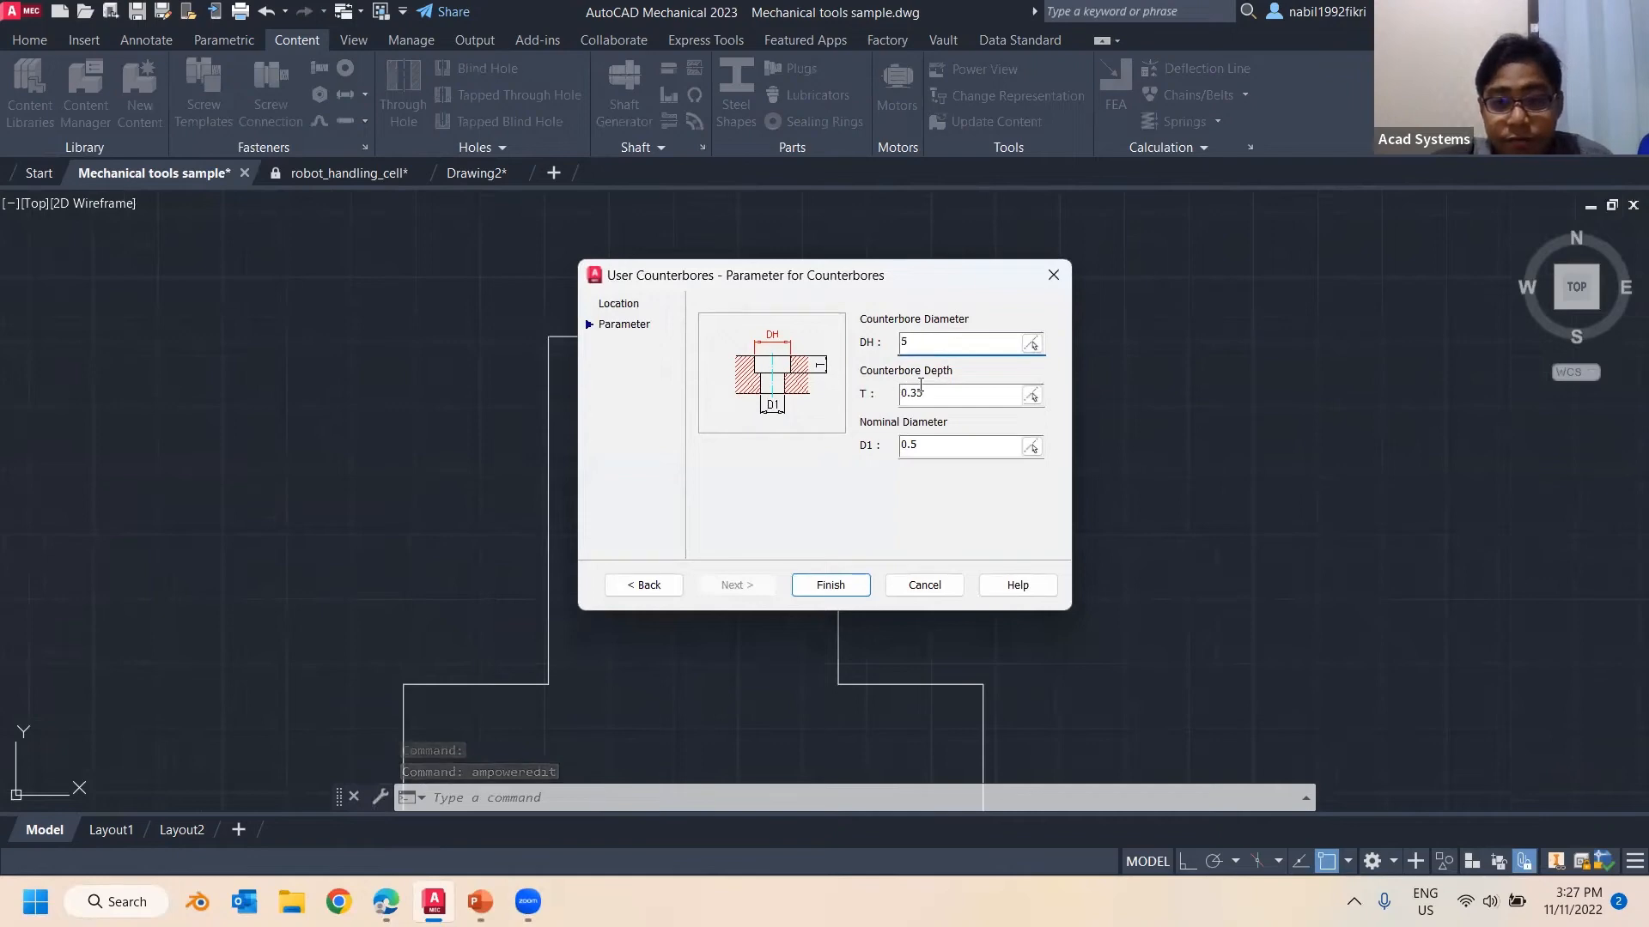
pyautogui.hotkey('shift', 'Home')
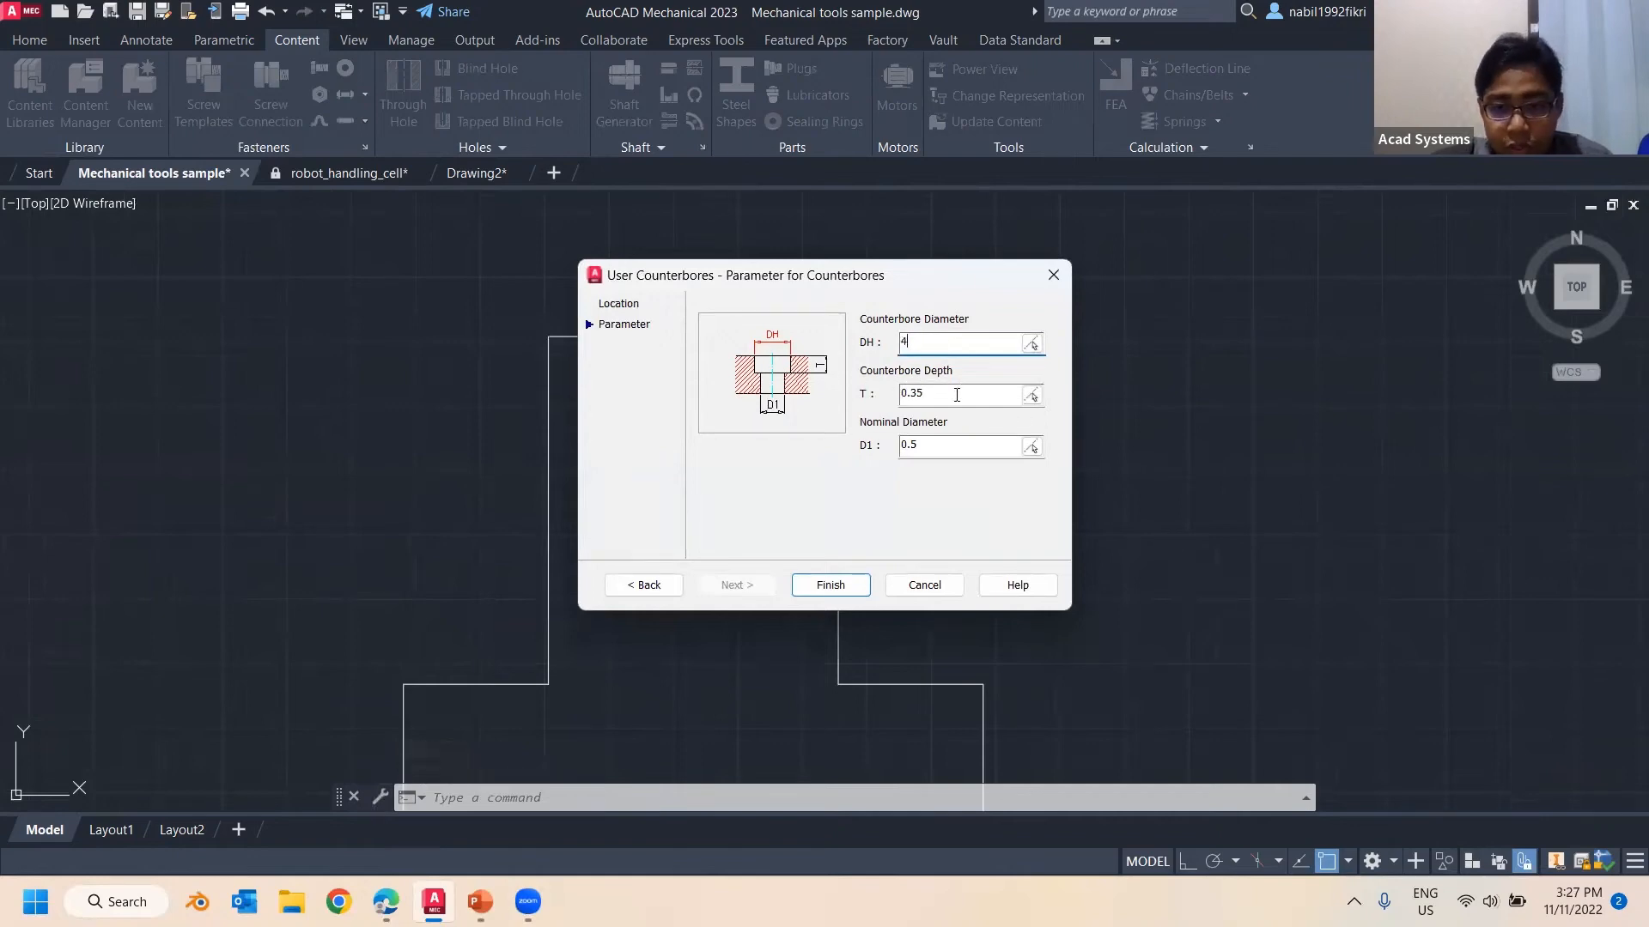
pyautogui.click(957, 395)
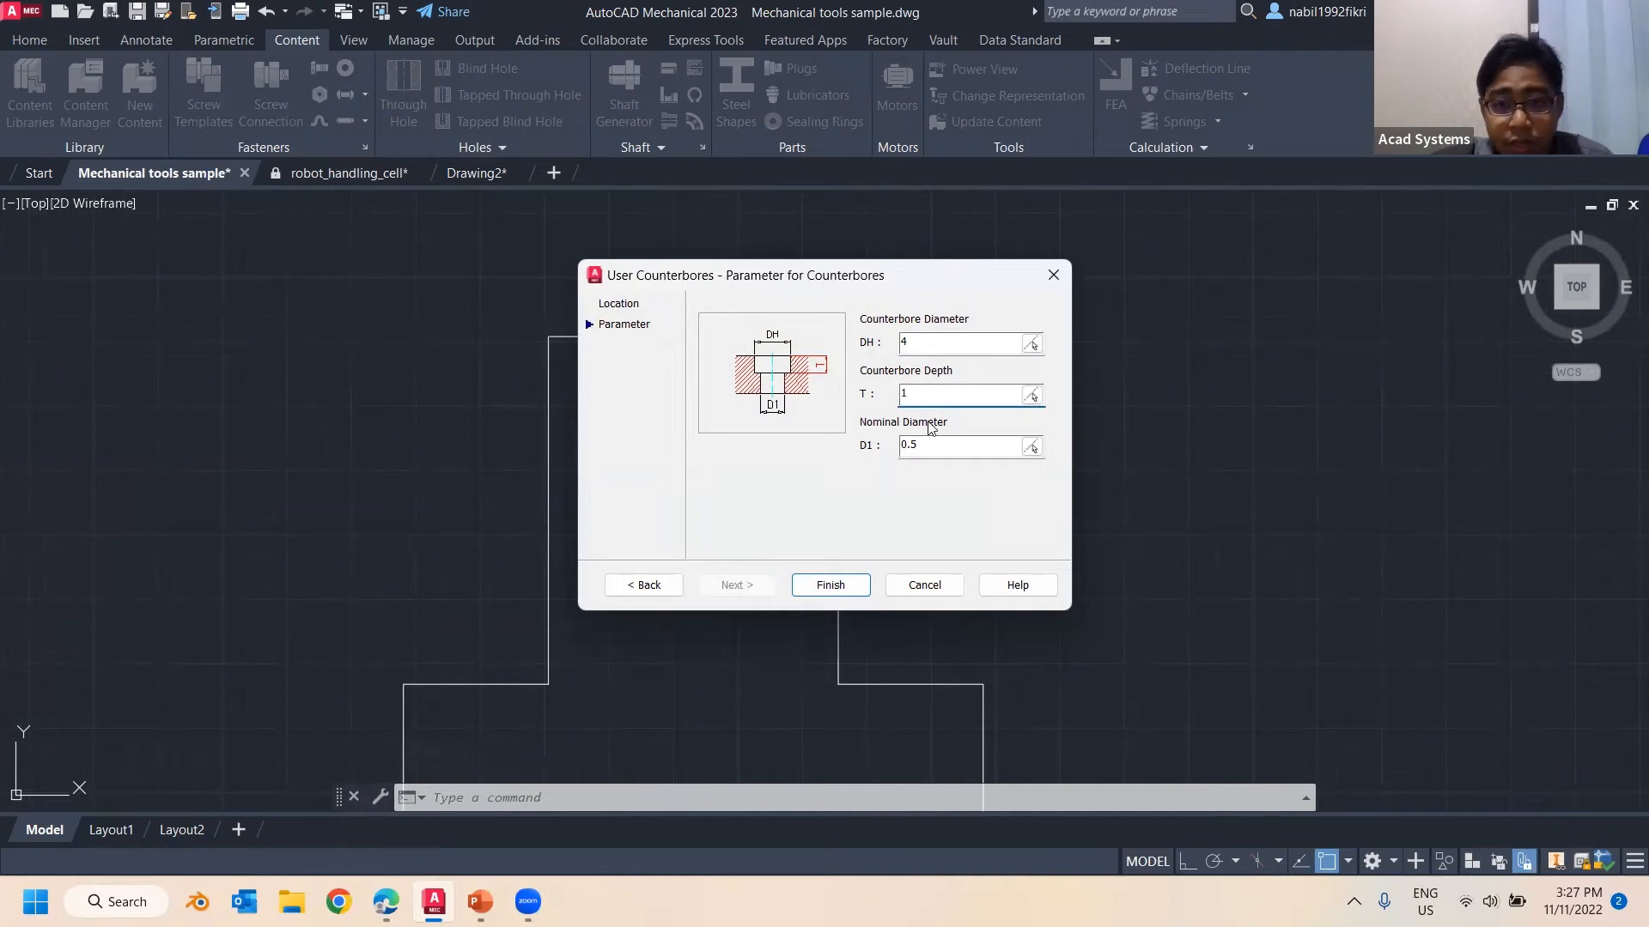
pyautogui.press('Tab')
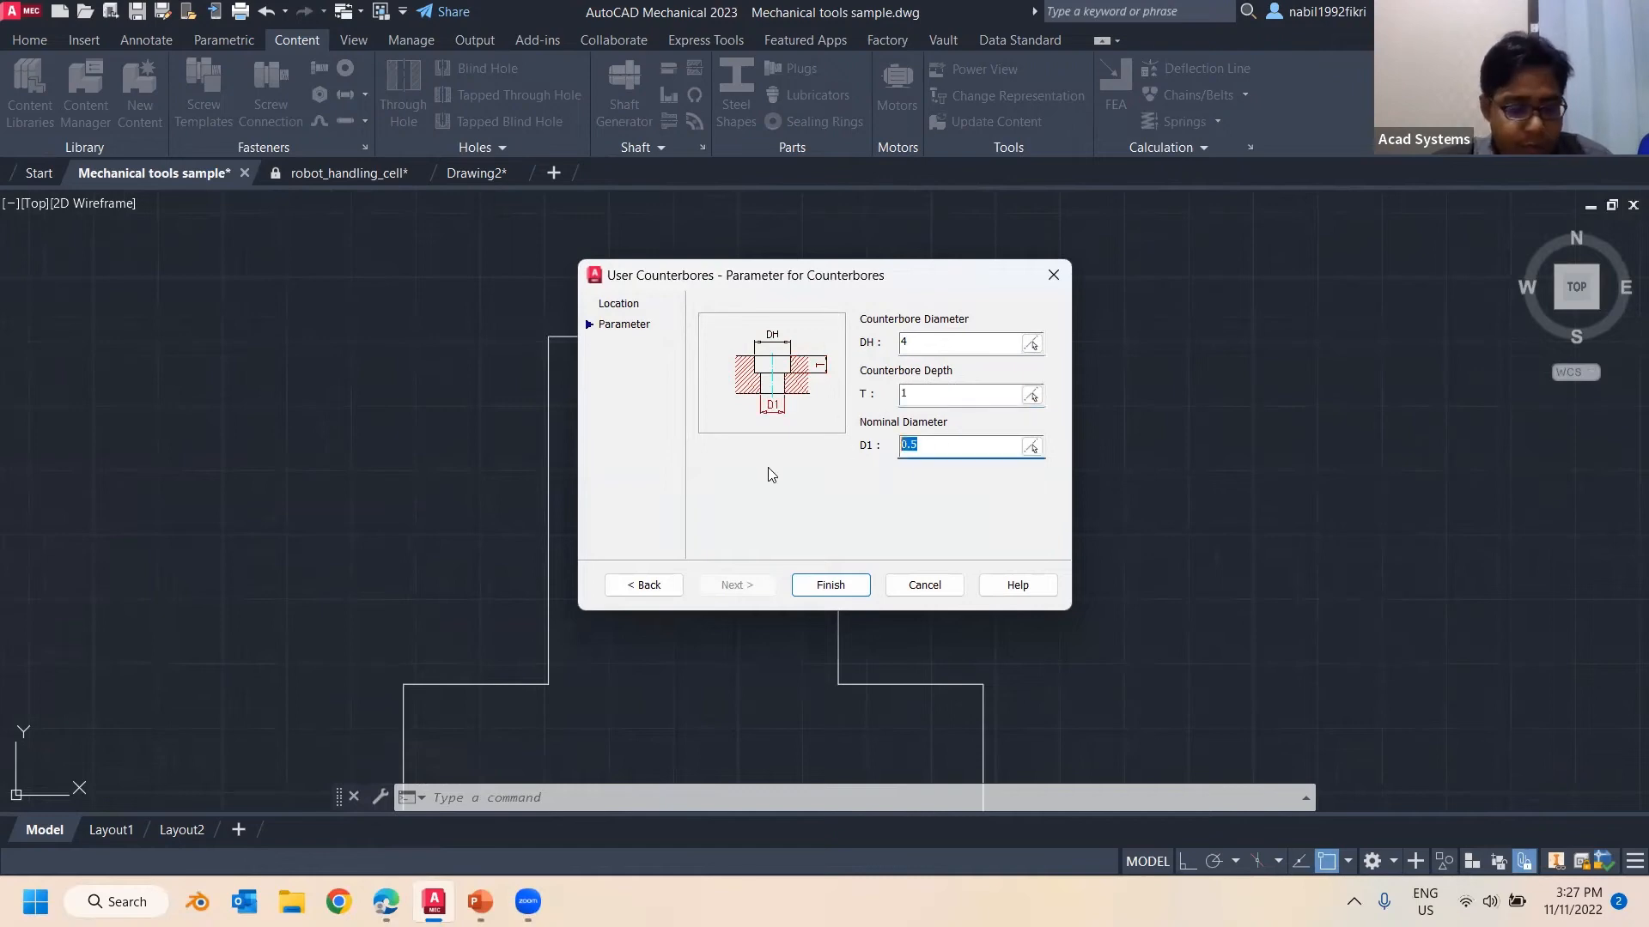
pyautogui.write('3')
pyautogui.click(831, 585)
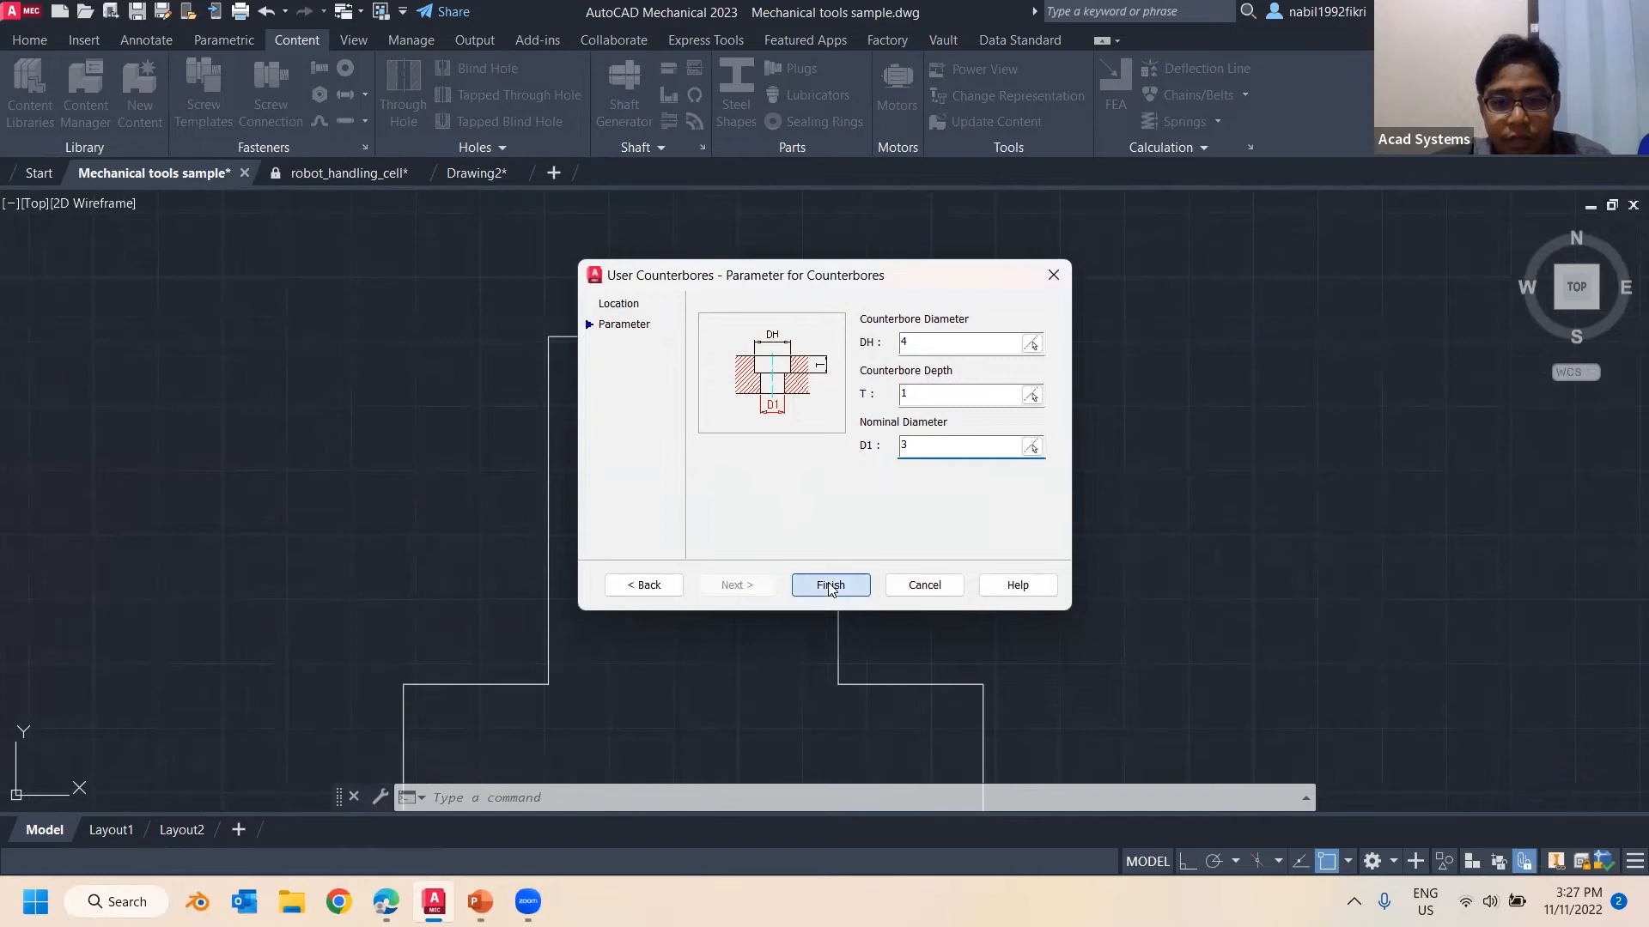
# Insert a front-view Hex Bolt - UNC (Regular Thread - Inch), size 1/2" - 13, pointing down from the midpoint of the T-shaped view's right shoulder
pyautogui.scroll(-3, 681, 369)
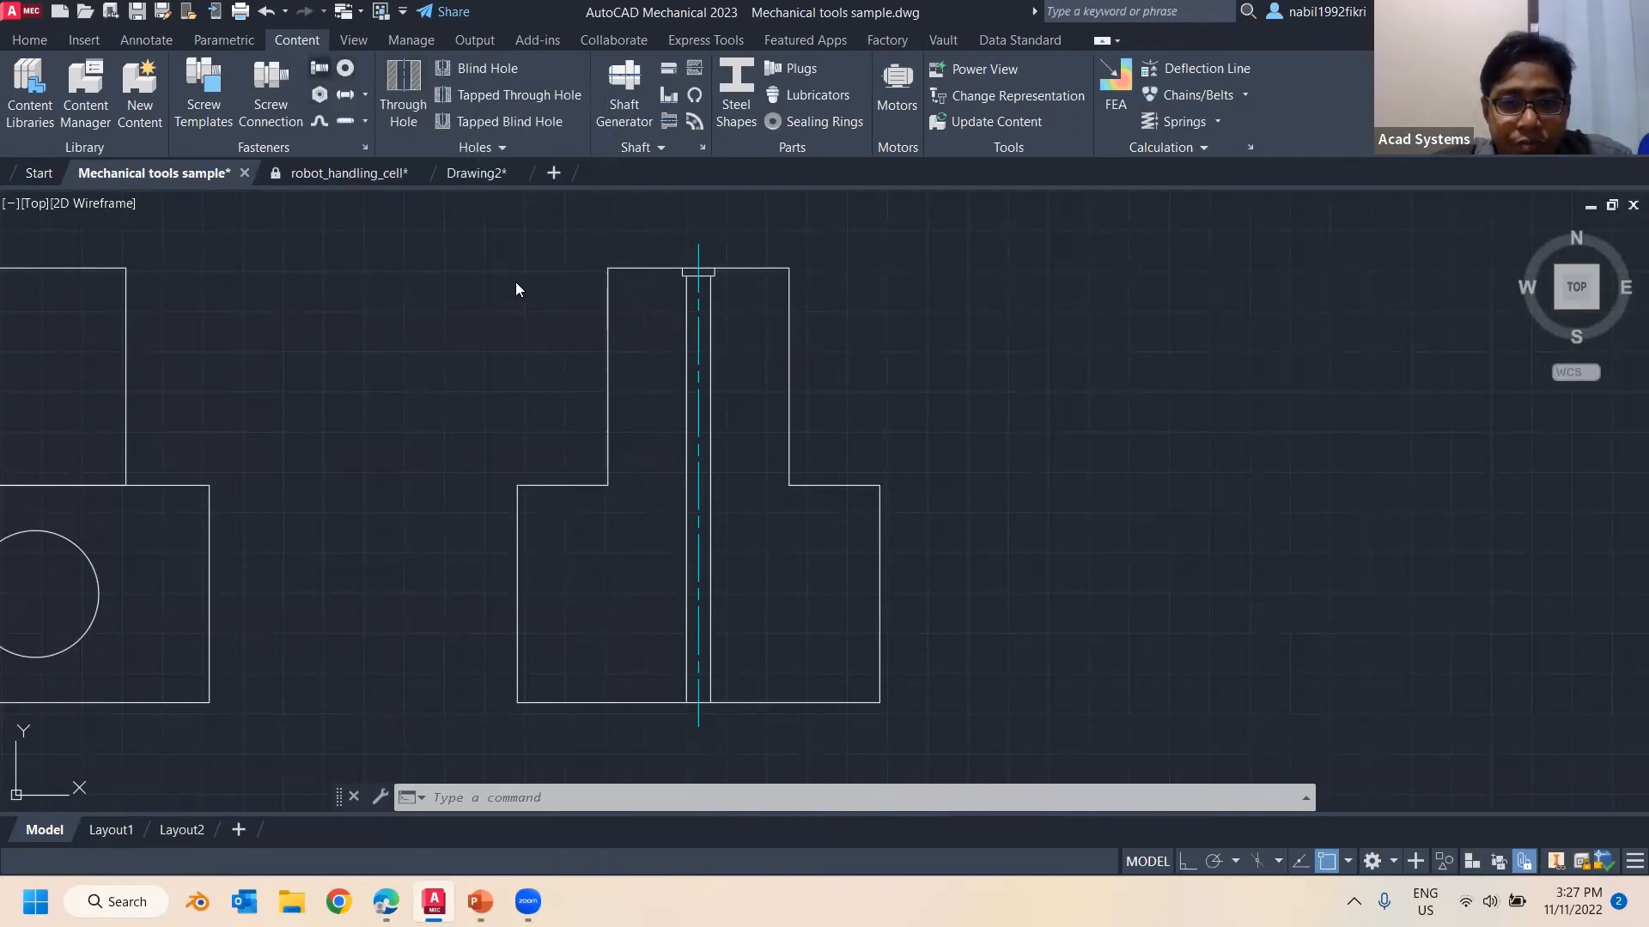
pyautogui.click(322, 71)
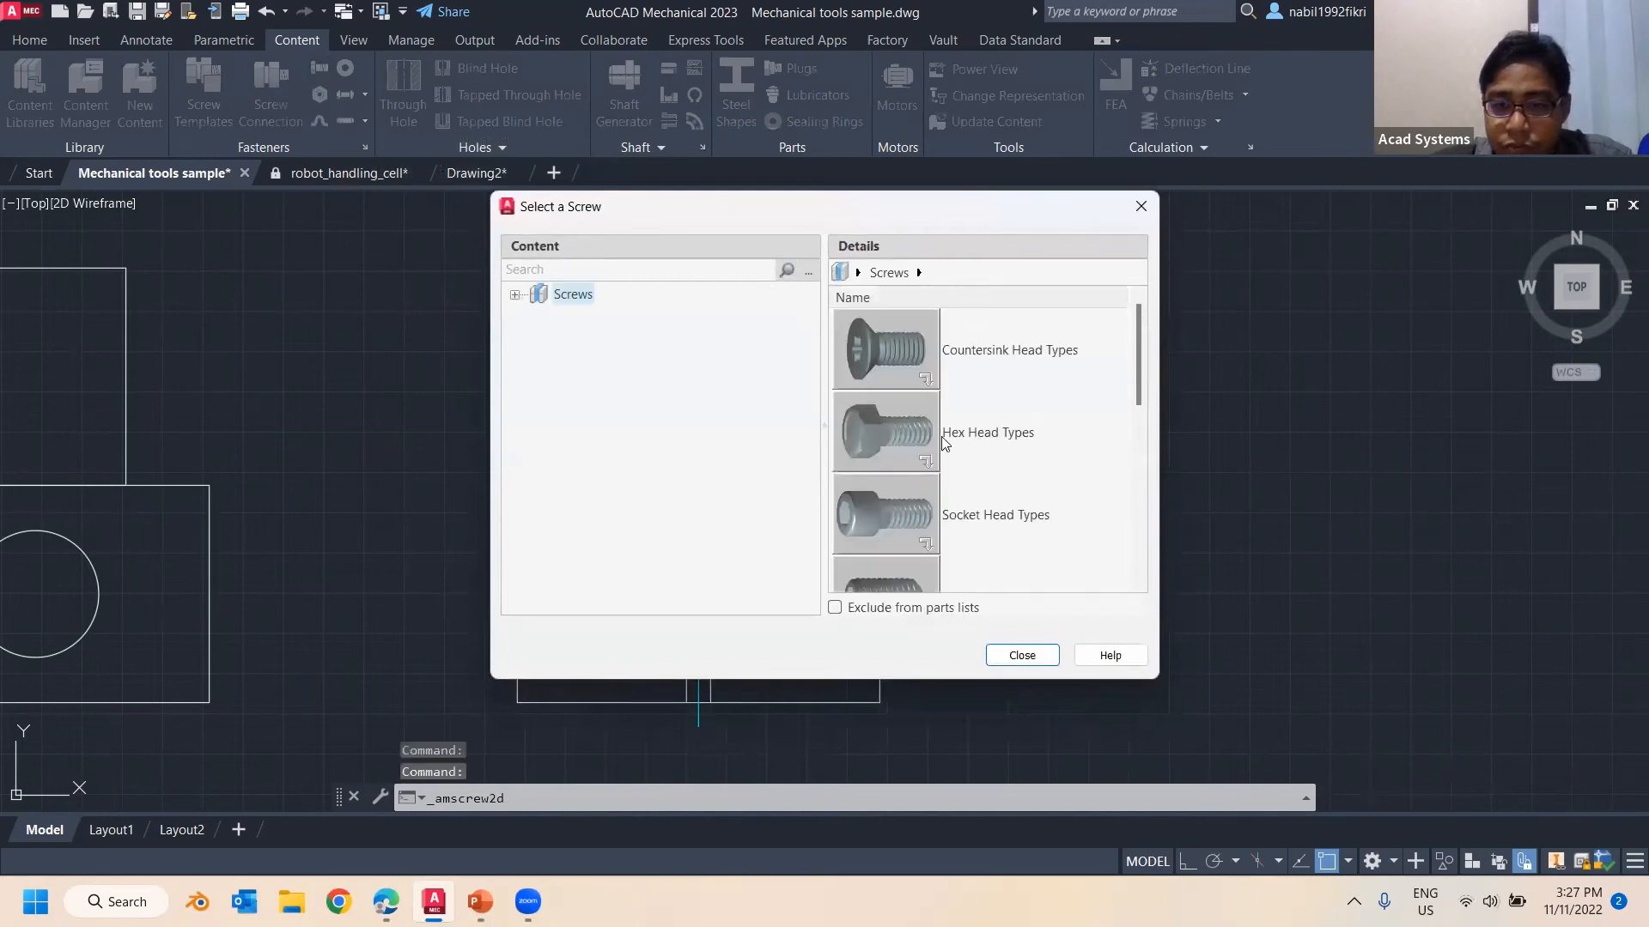
pyautogui.doubleClick(944, 438)
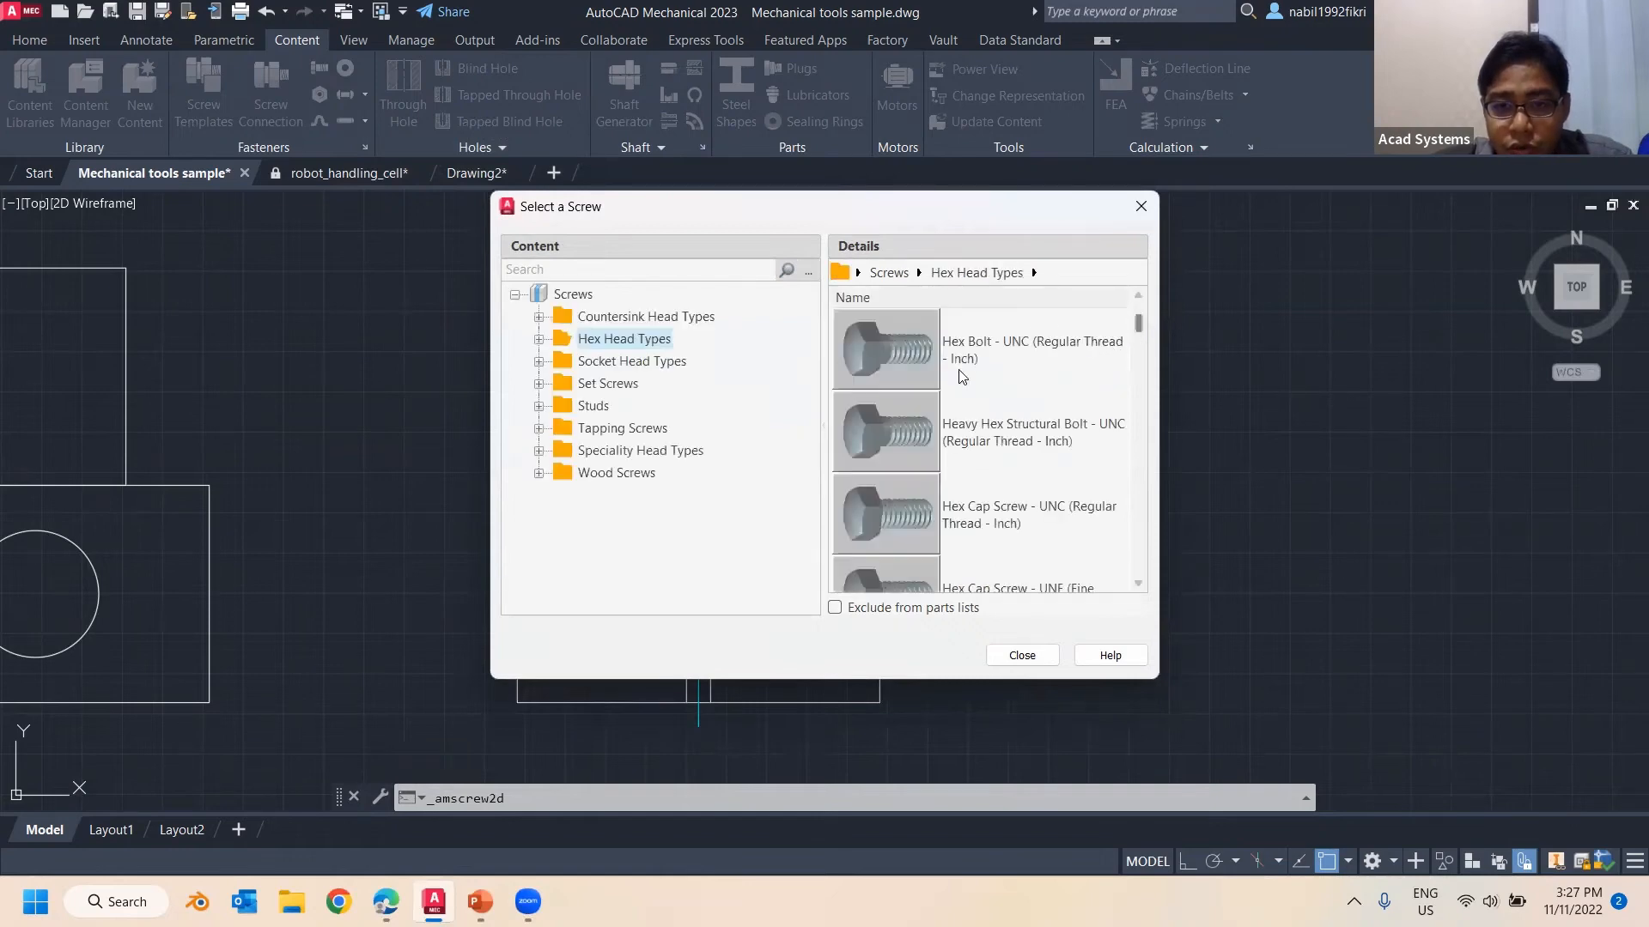
pyautogui.doubleClick(877, 341)
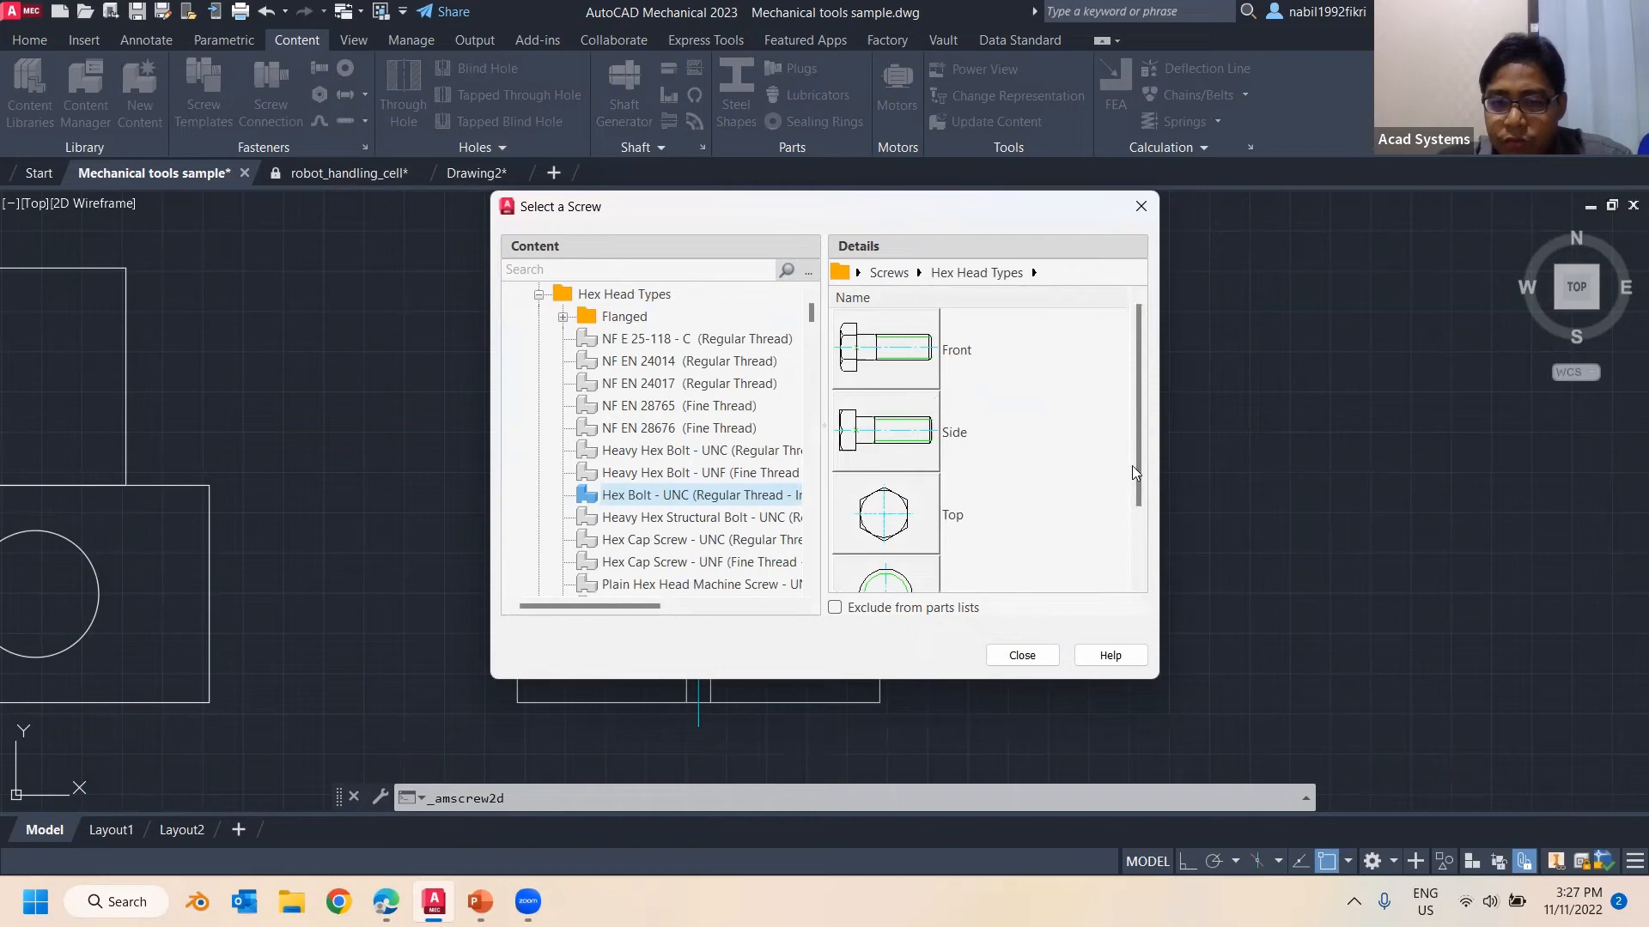
pyautogui.scroll(-1, 1132, 465)
pyautogui.scroll(1, 1143, 360)
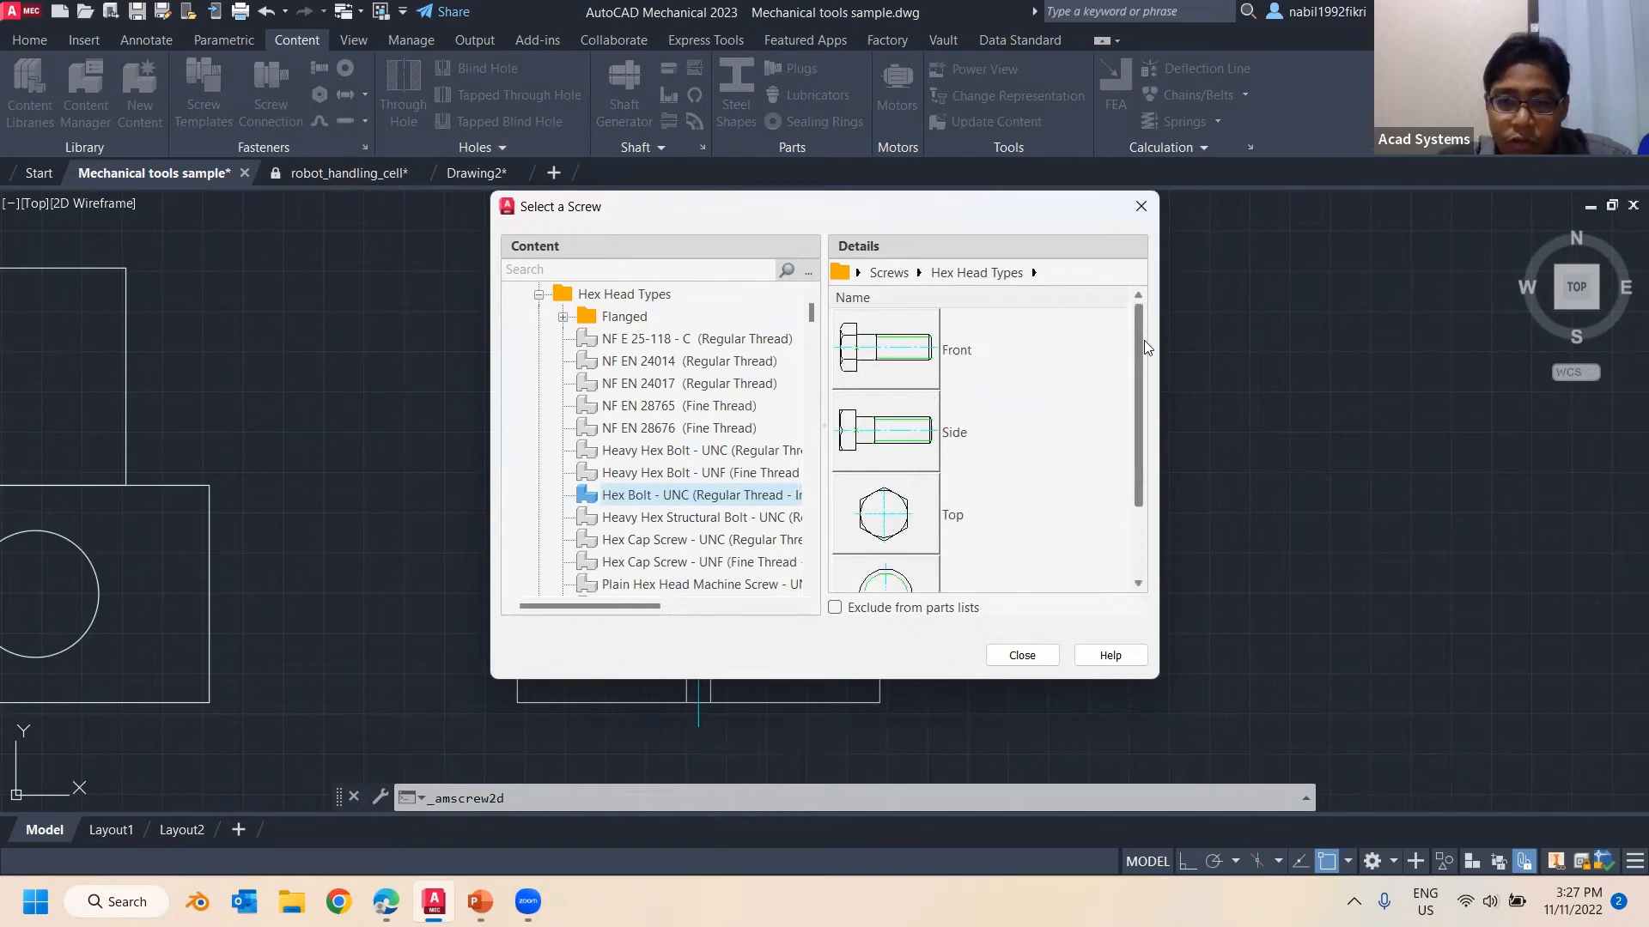
pyautogui.click(891, 355)
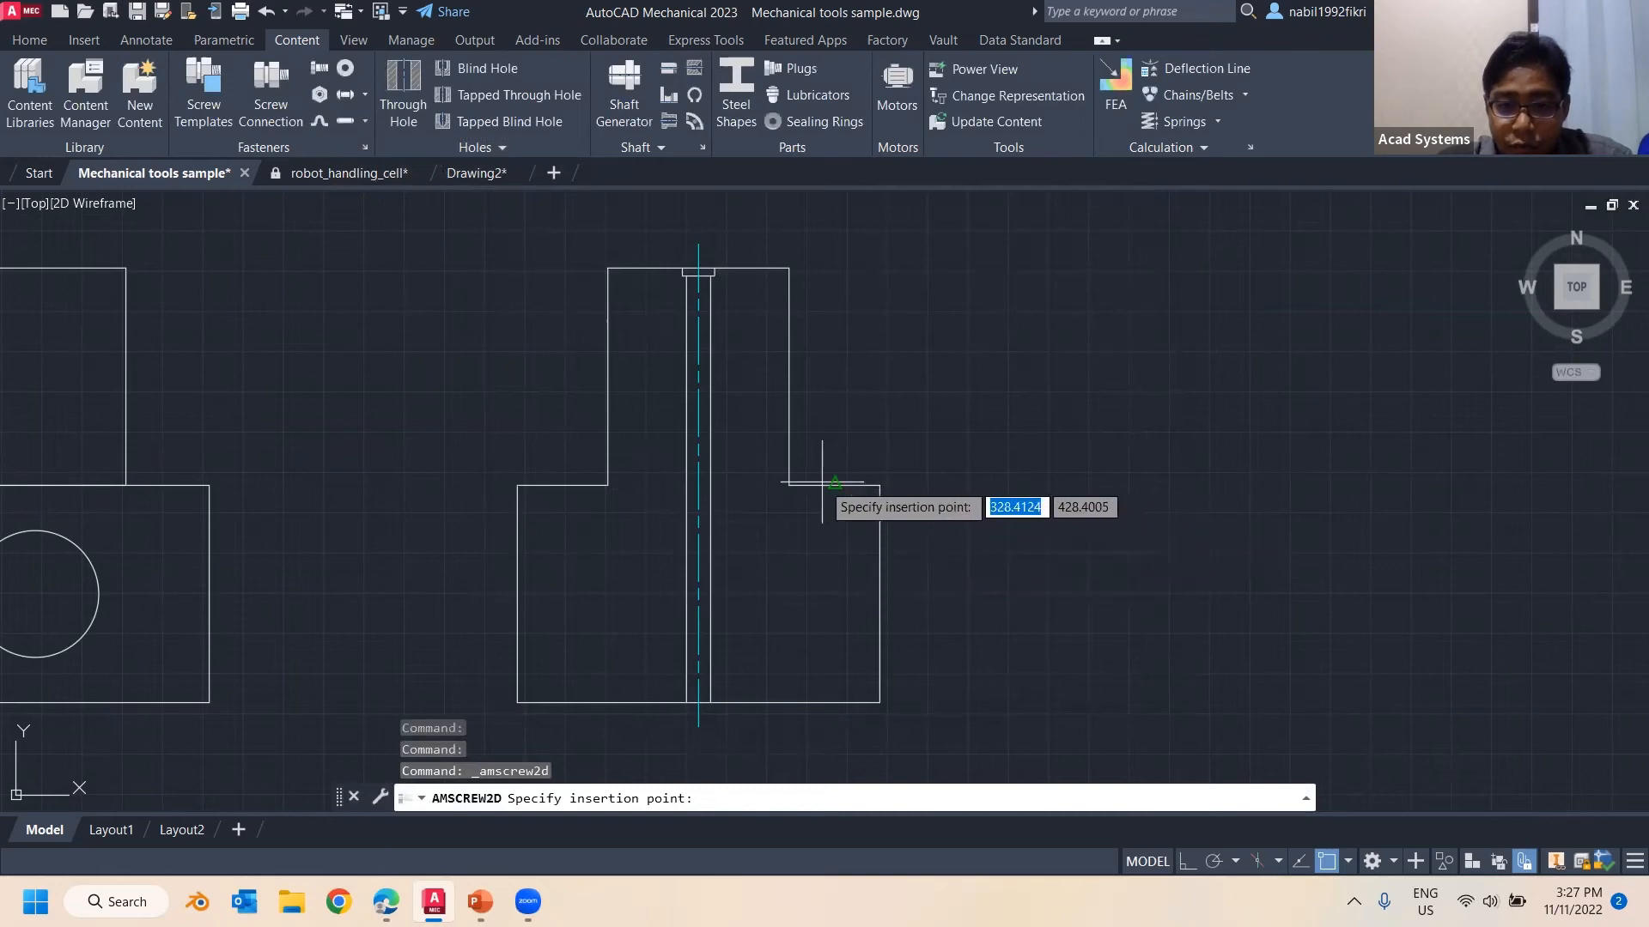
pyautogui.click(829, 484)
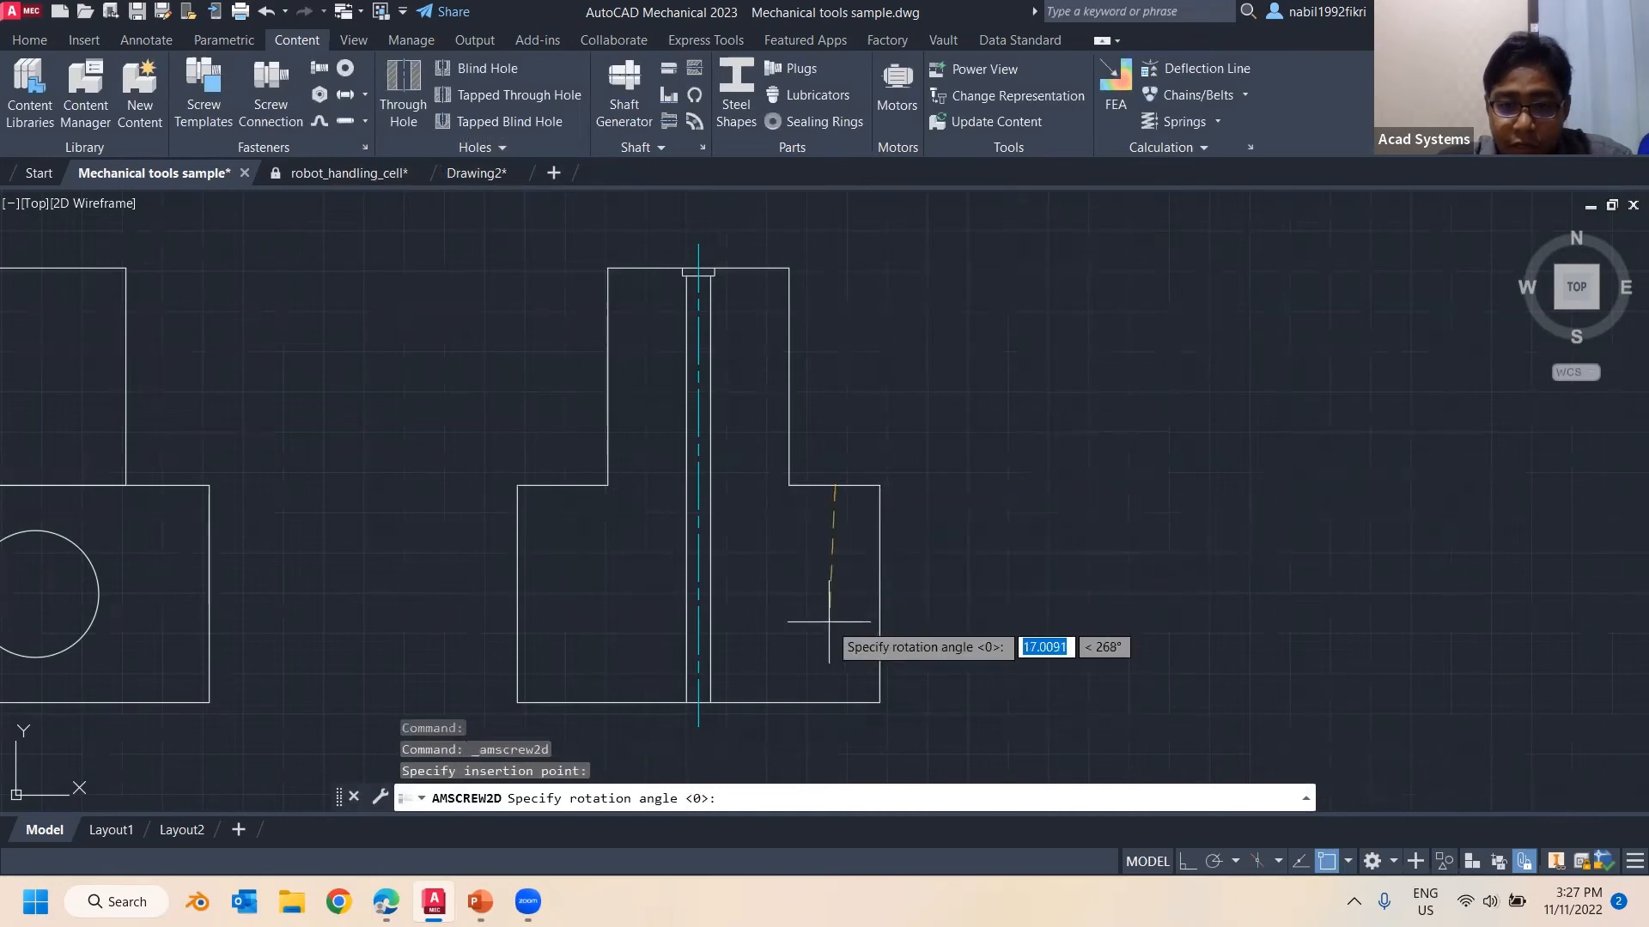
pyautogui.click(833, 704)
pyautogui.click(833, 582)
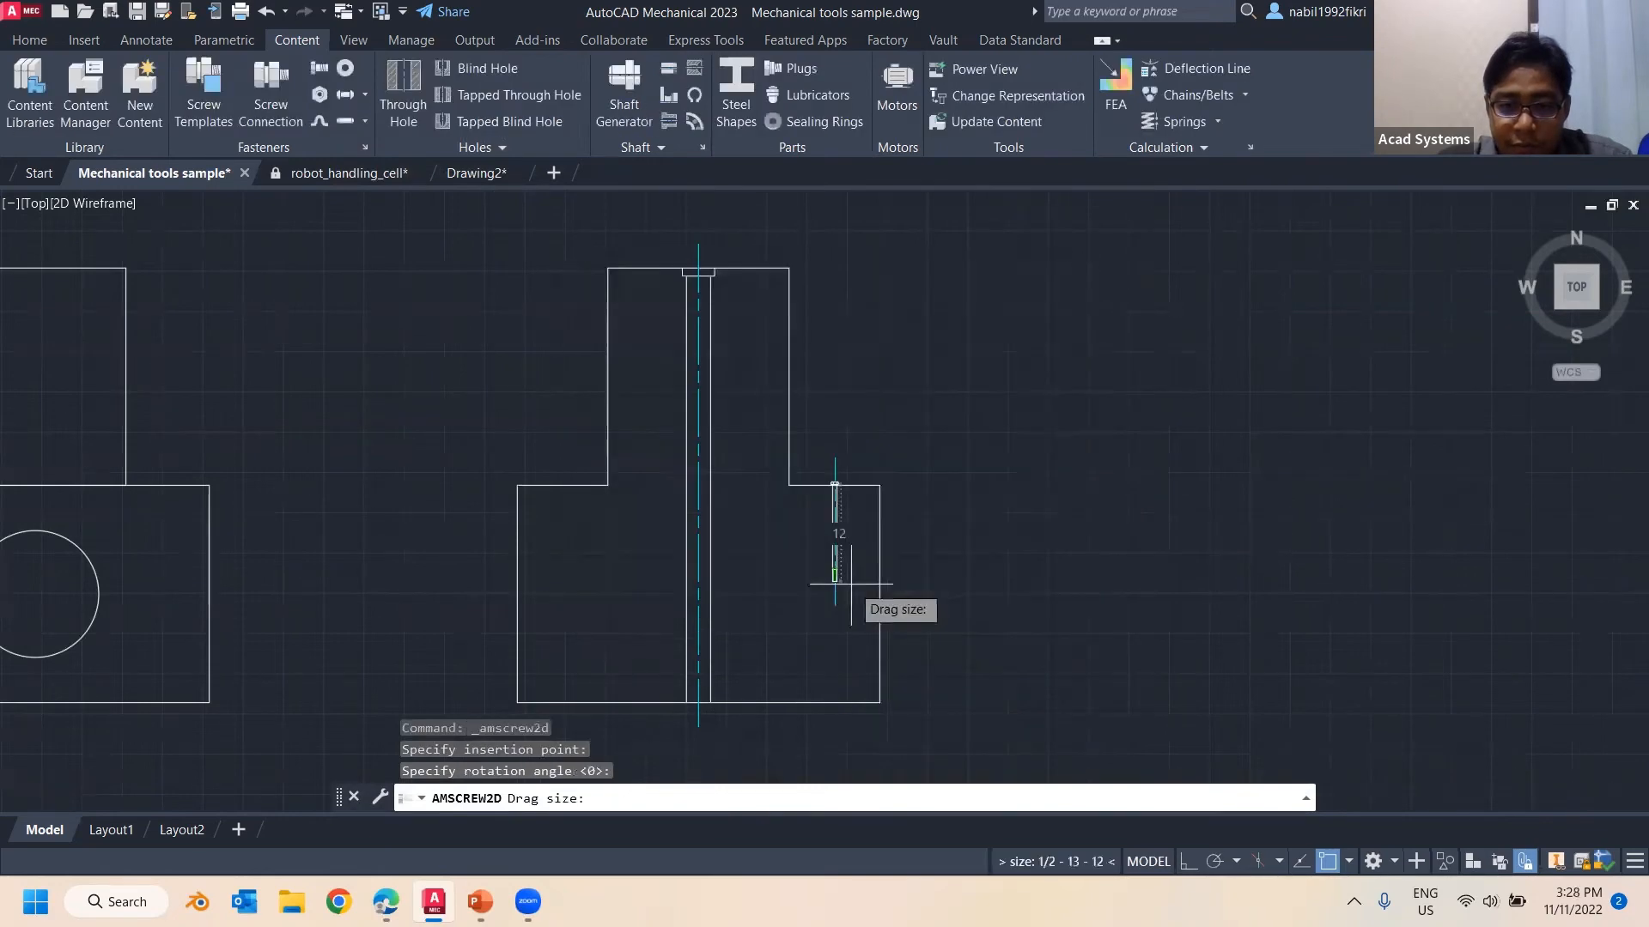
pyautogui.click(829, 678)
# Edit the hex bolt on the T-shaped view's right shoulder to size 2 3/4" - 4 and lengthen its shank downward into the part
pyautogui.scroll(5, 883, 538)
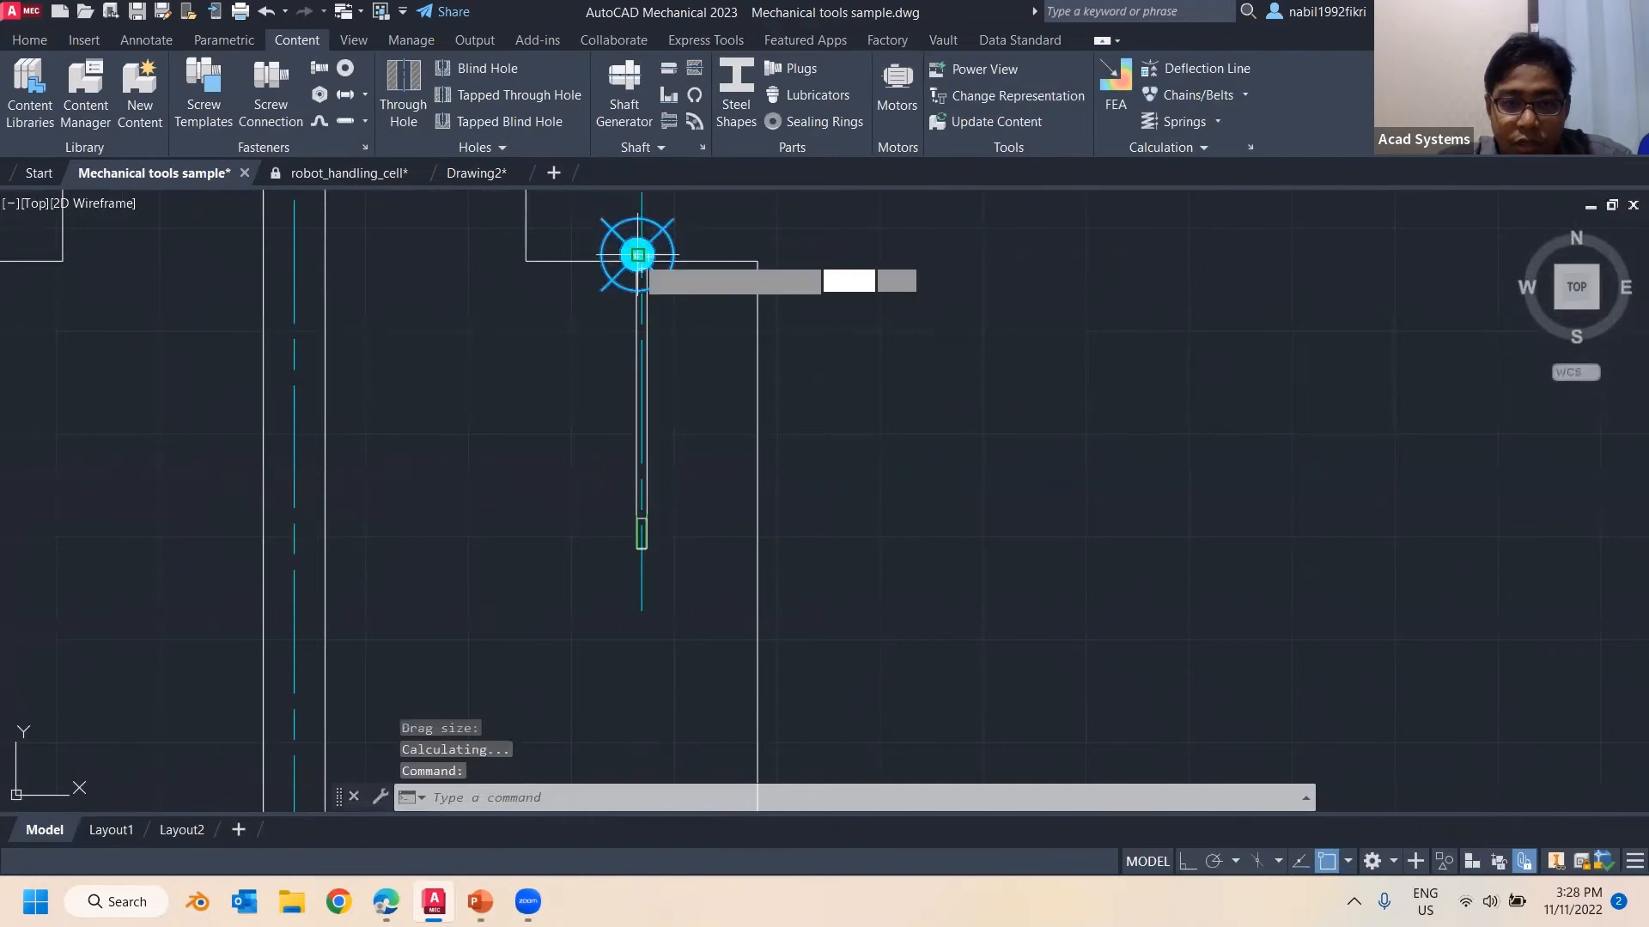
pyautogui.doubleClick(638, 255)
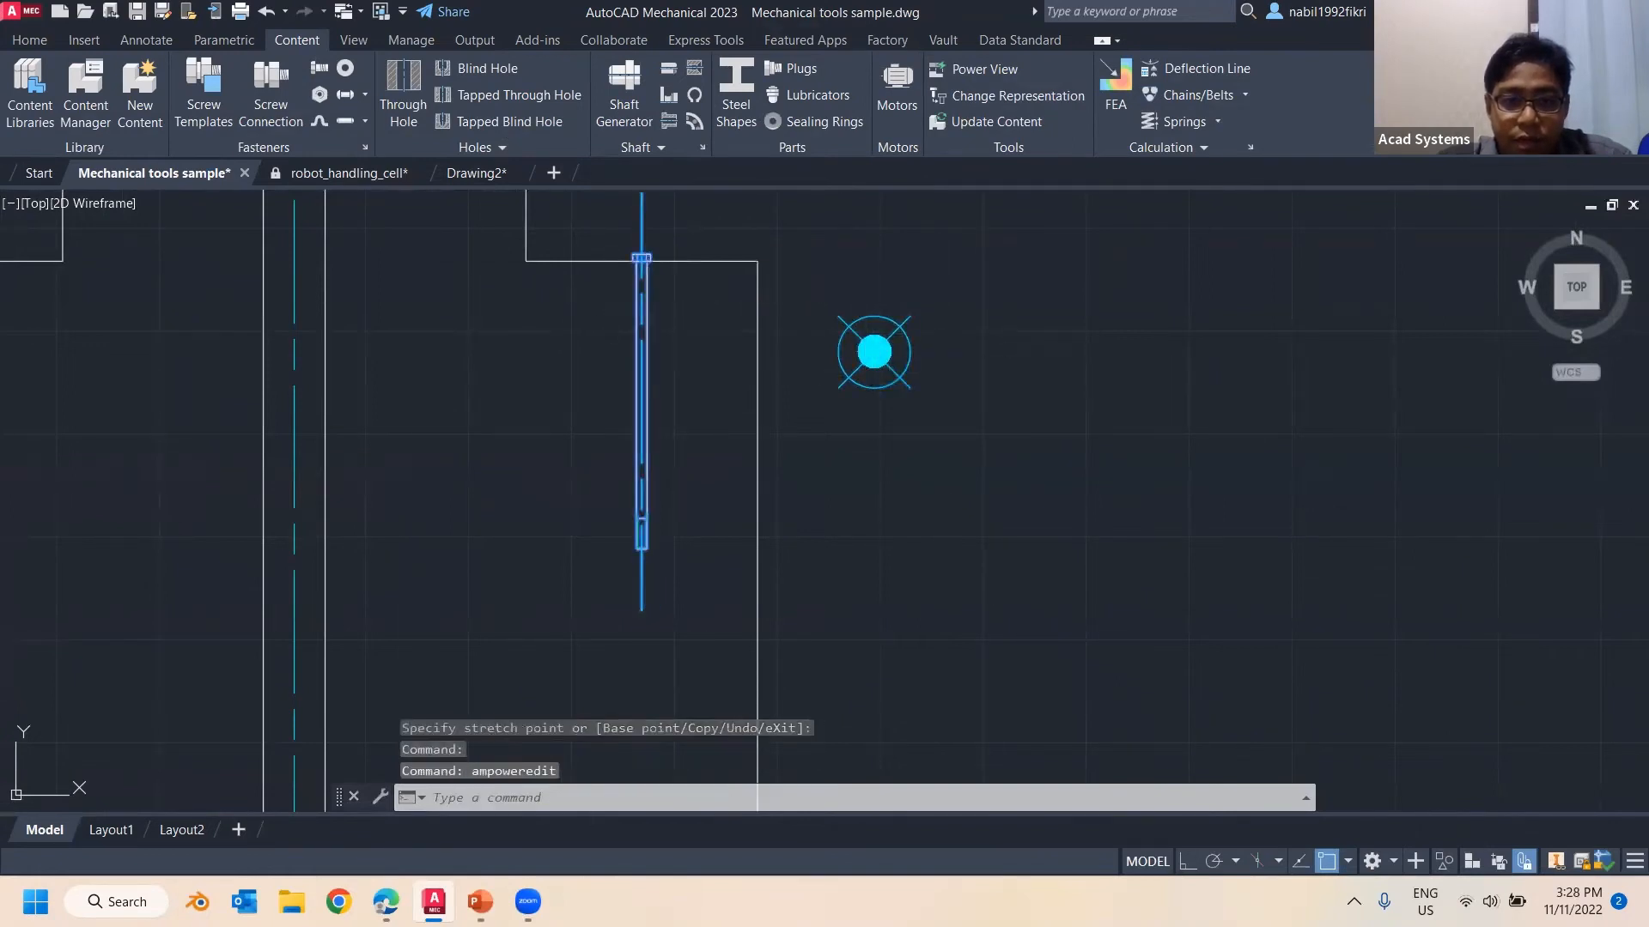
pyautogui.click(912, 487)
pyautogui.click(914, 506)
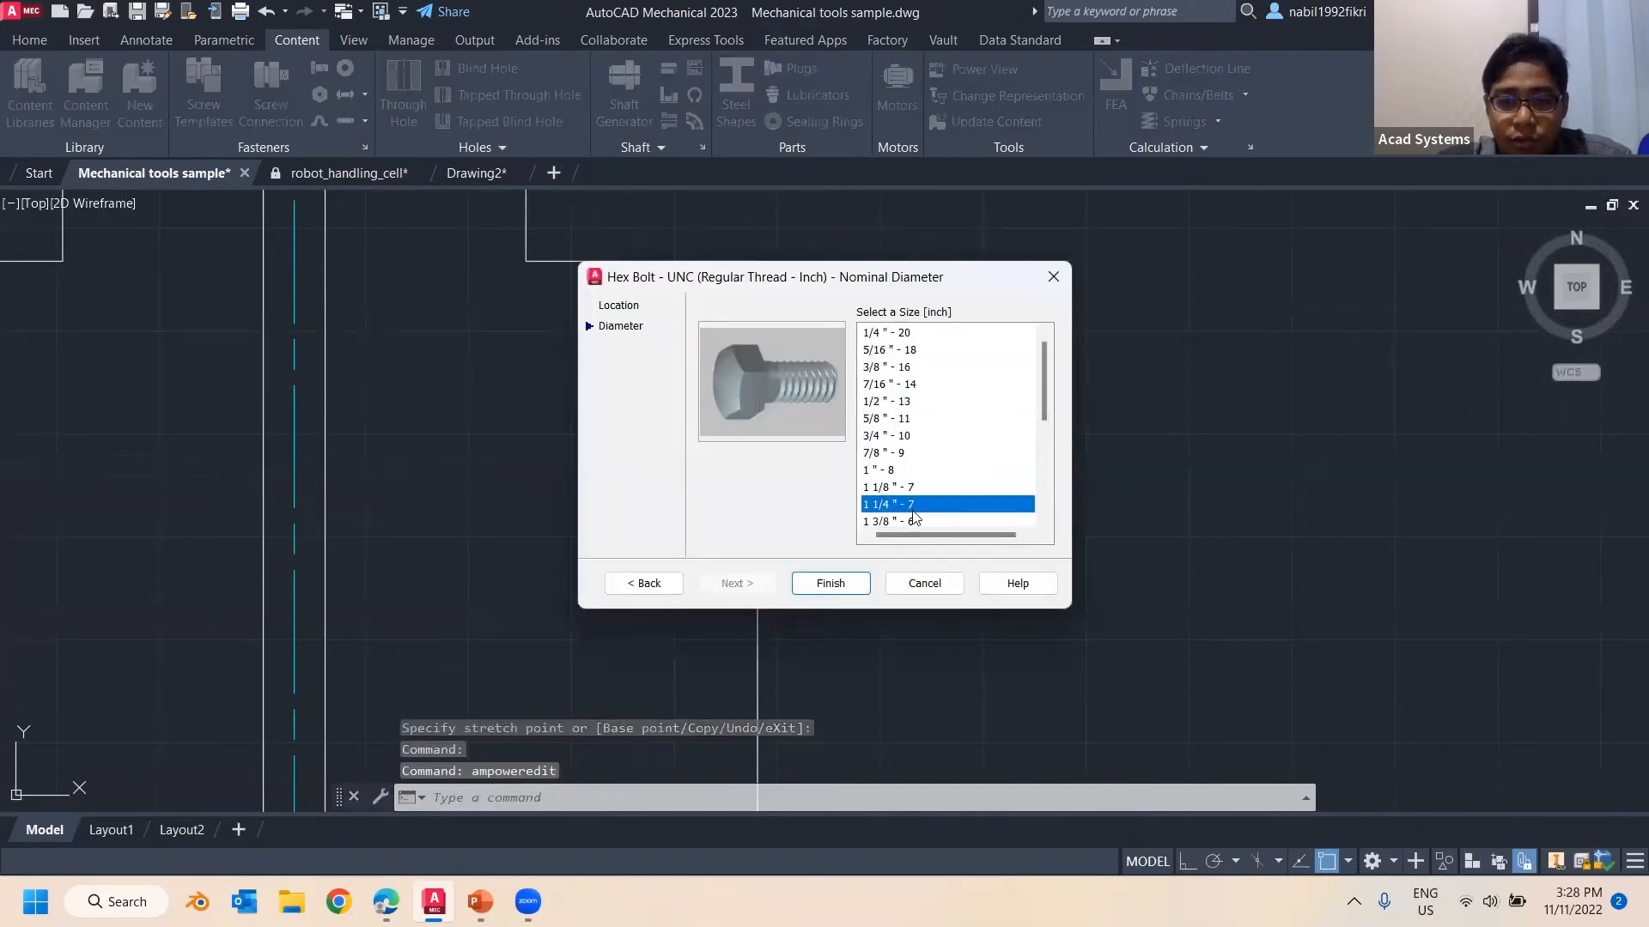
pyautogui.scroll(-3, 914, 515)
pyautogui.click(910, 474)
pyautogui.click(830, 583)
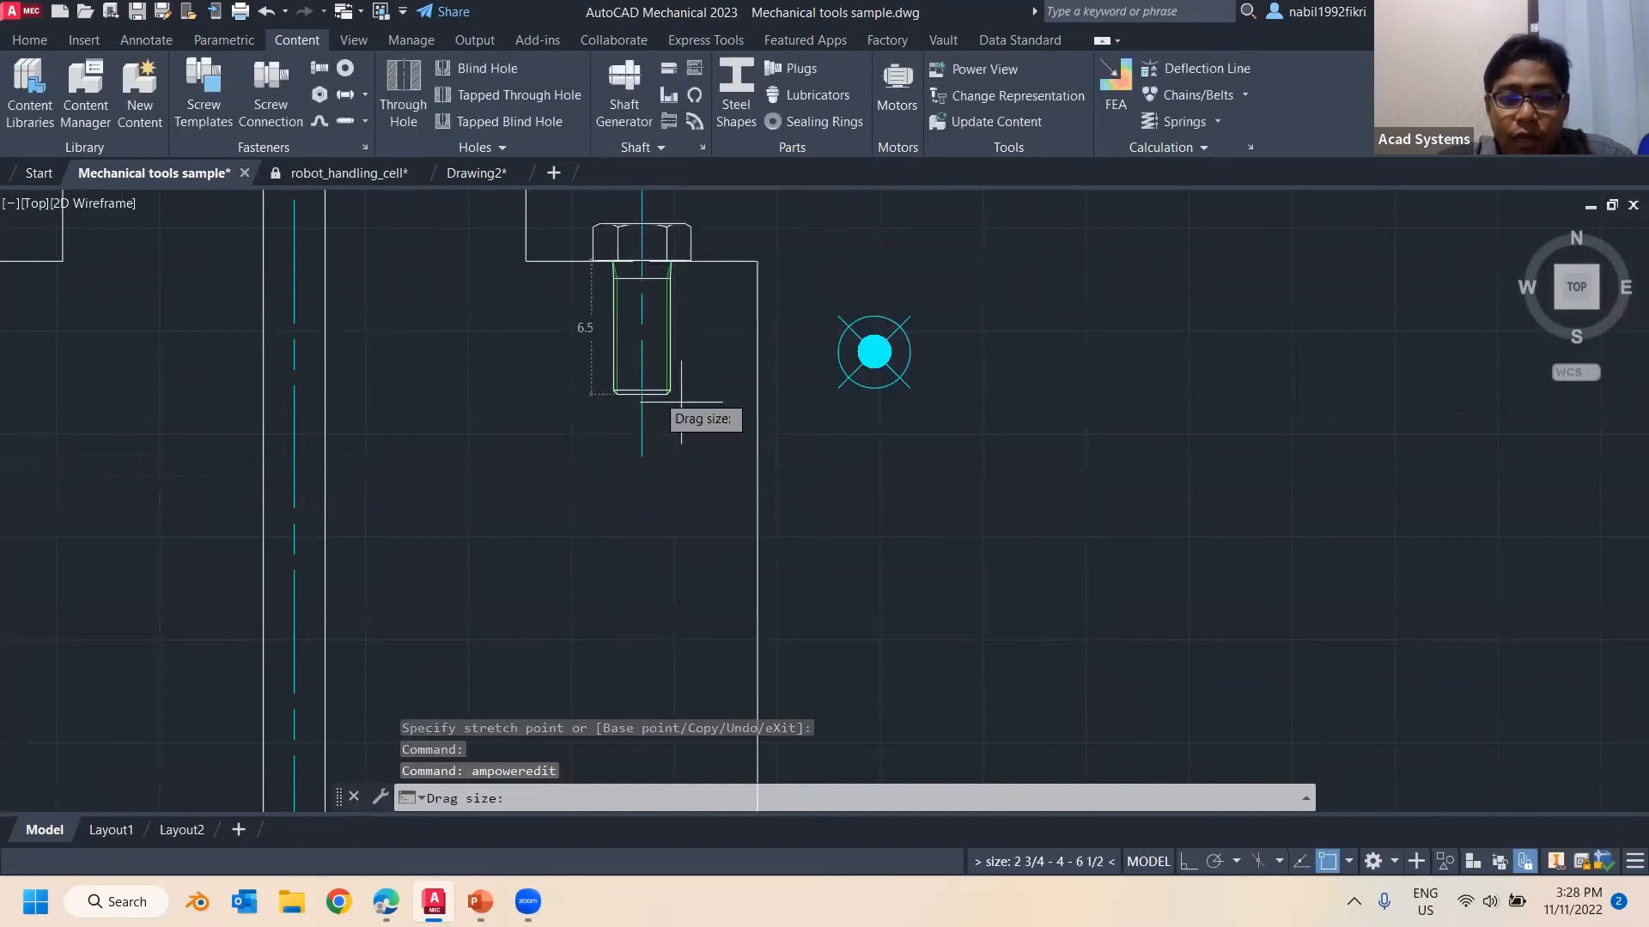
pyautogui.click(663, 563)
pyautogui.scroll(-3, 620, 442)
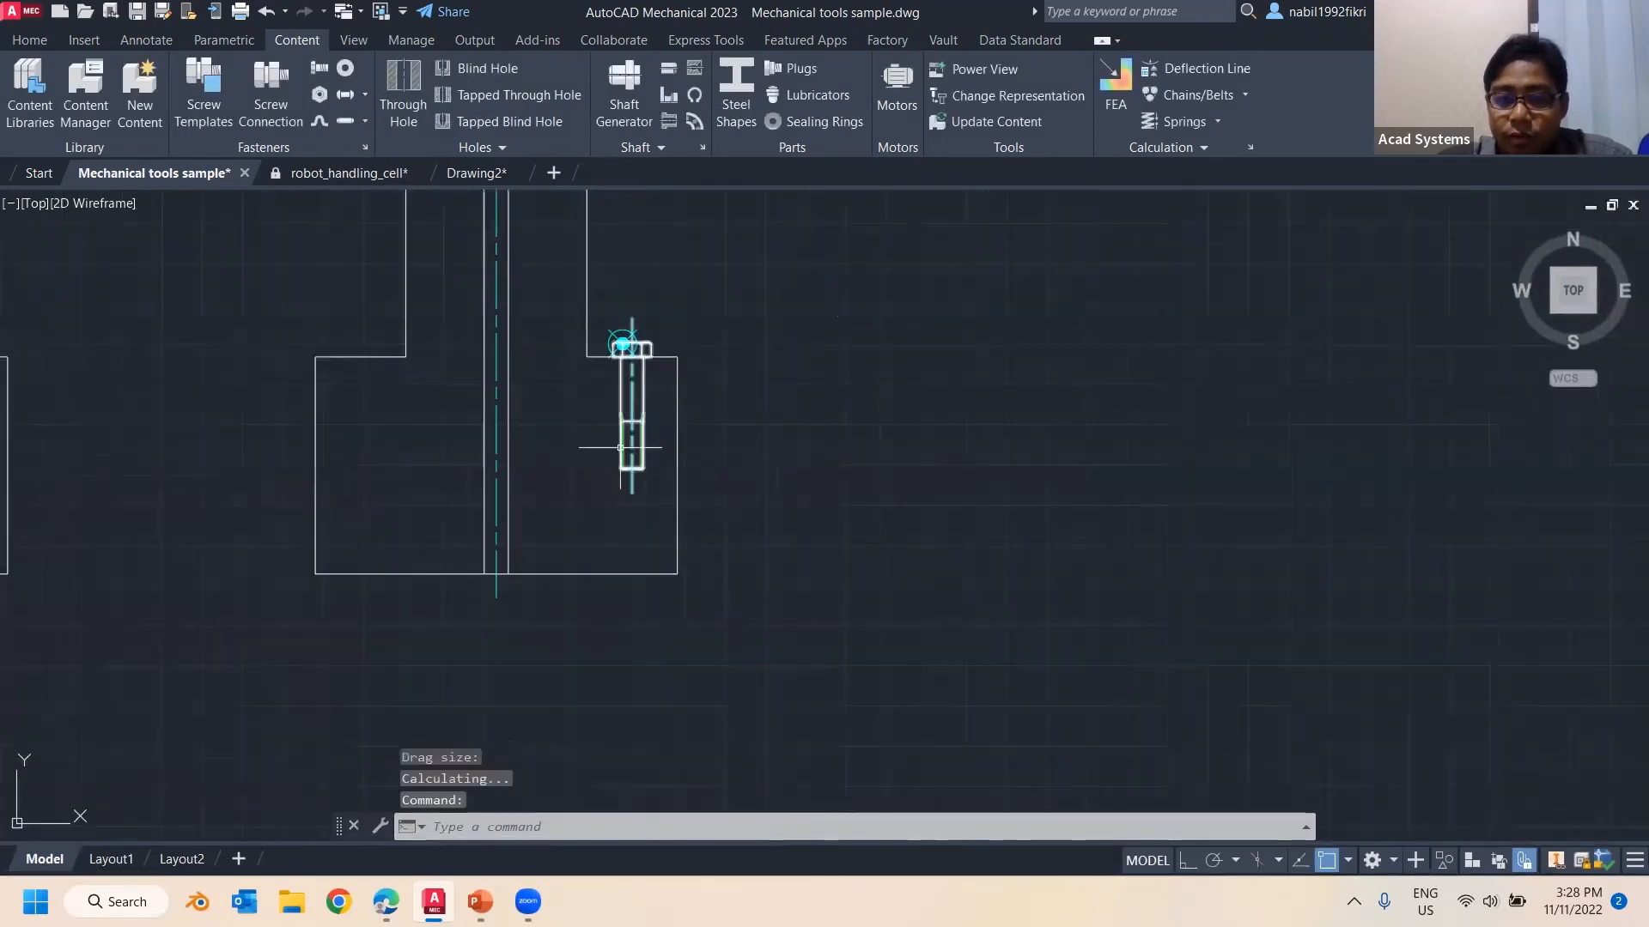
pyautogui.scroll(2, 620, 447)
pyautogui.press('Escape')
pyautogui.press('Escape')
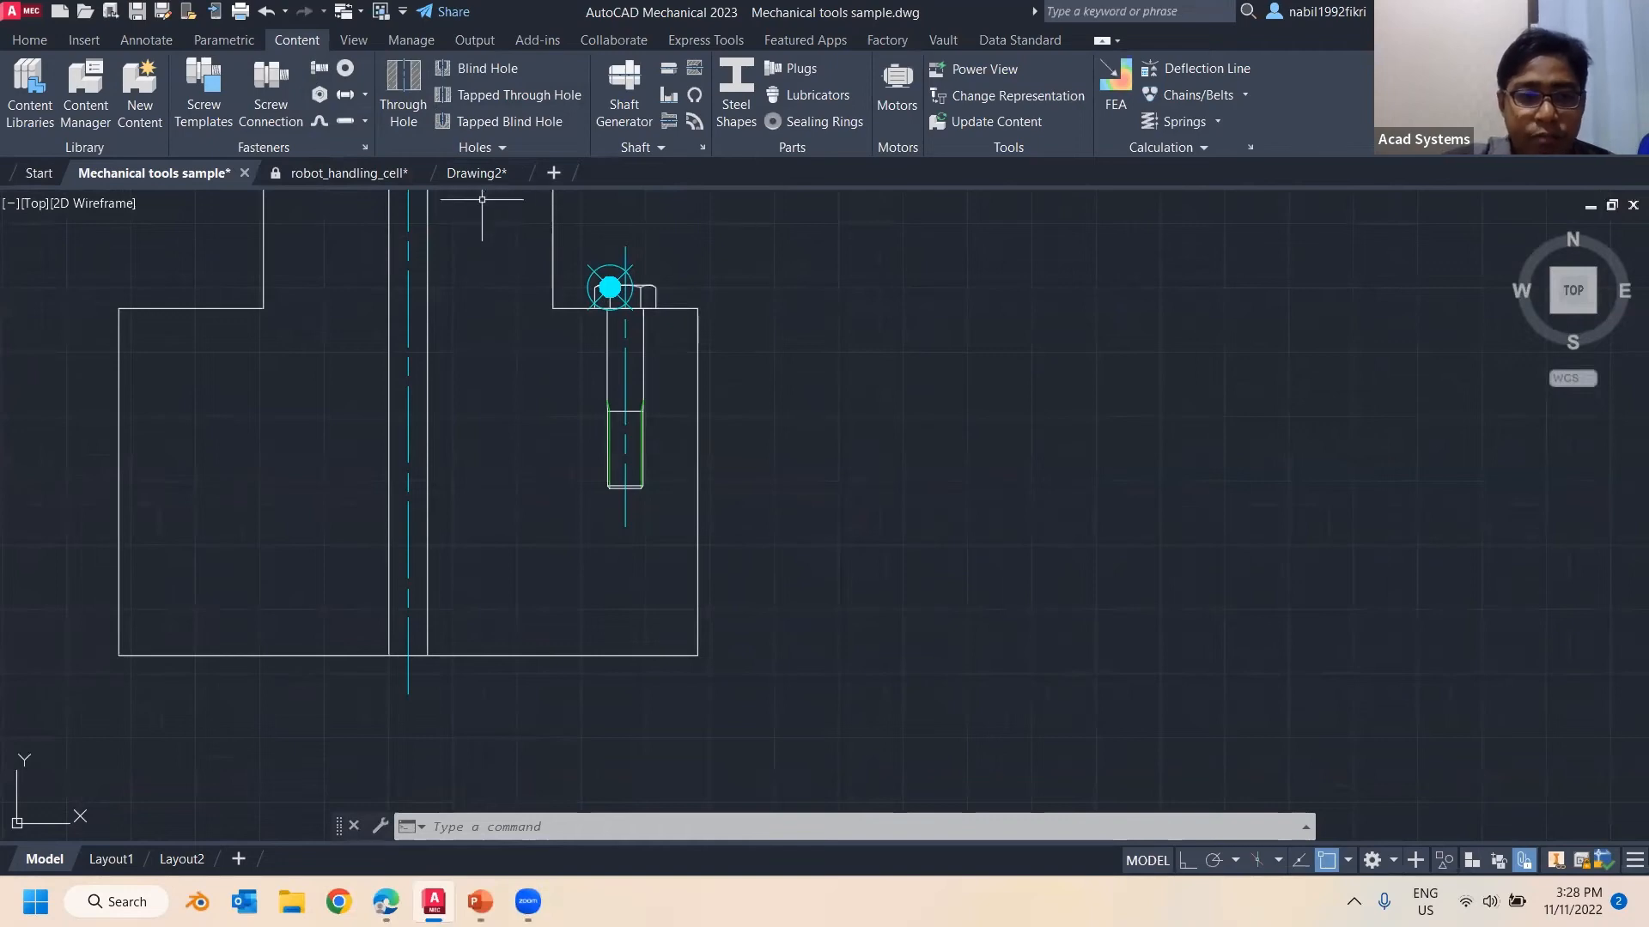
# Switch to the robot_handling_cell drawing
pyautogui.scroll(-2, 504, 309)
pyautogui.scroll(-2, 503, 310)
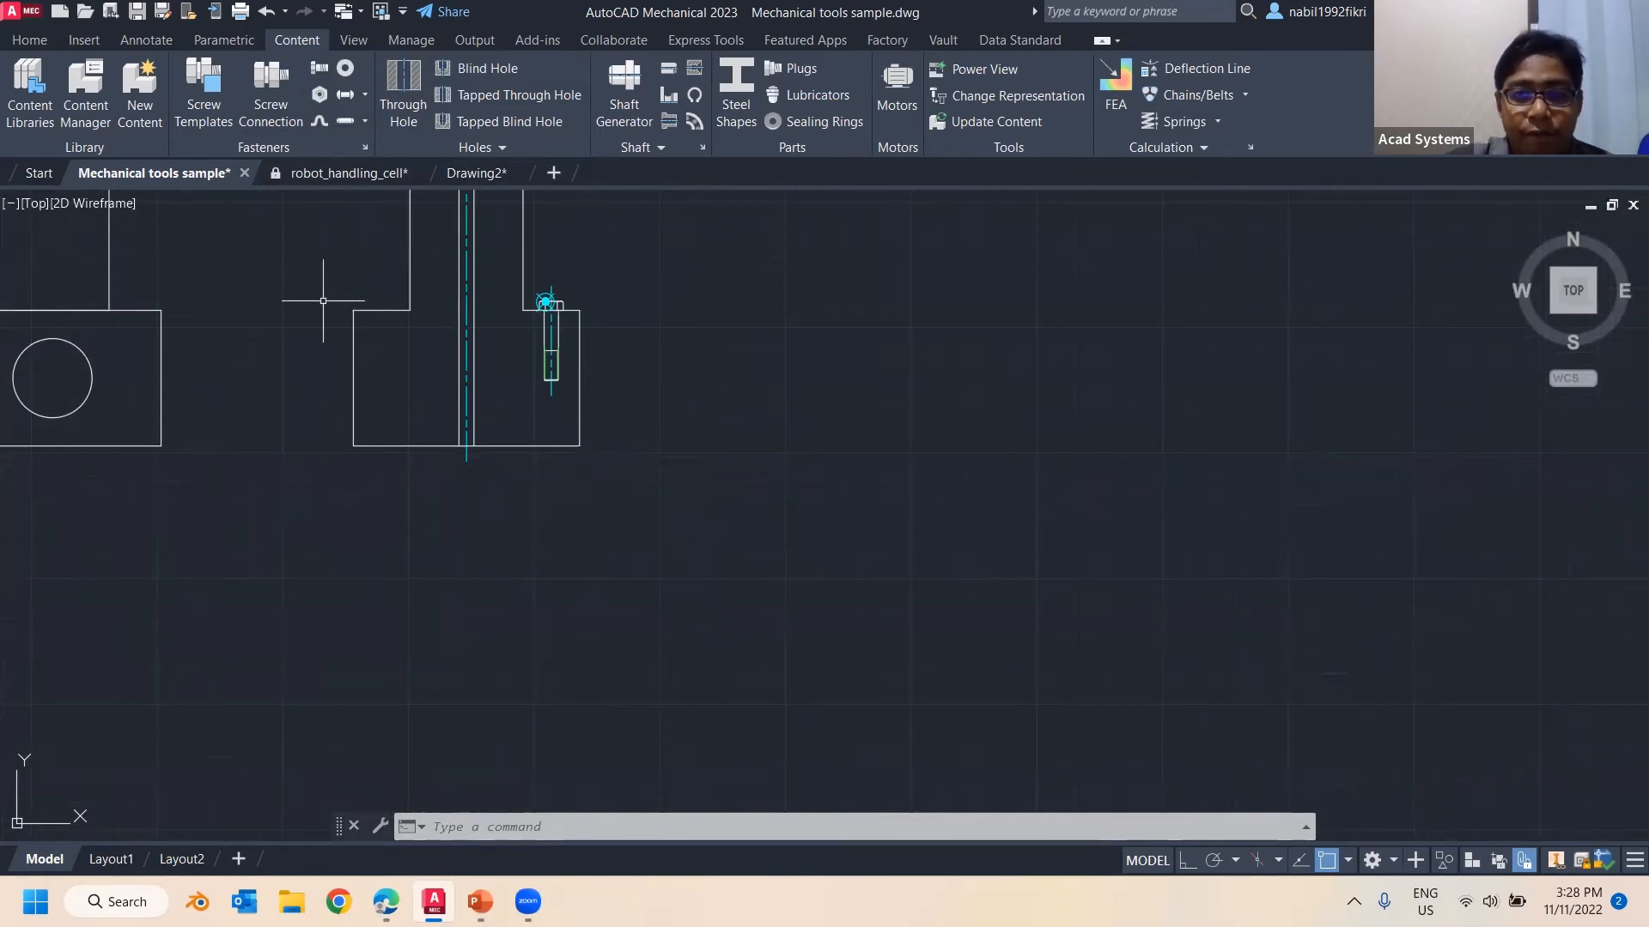
pyautogui.click(480, 173)
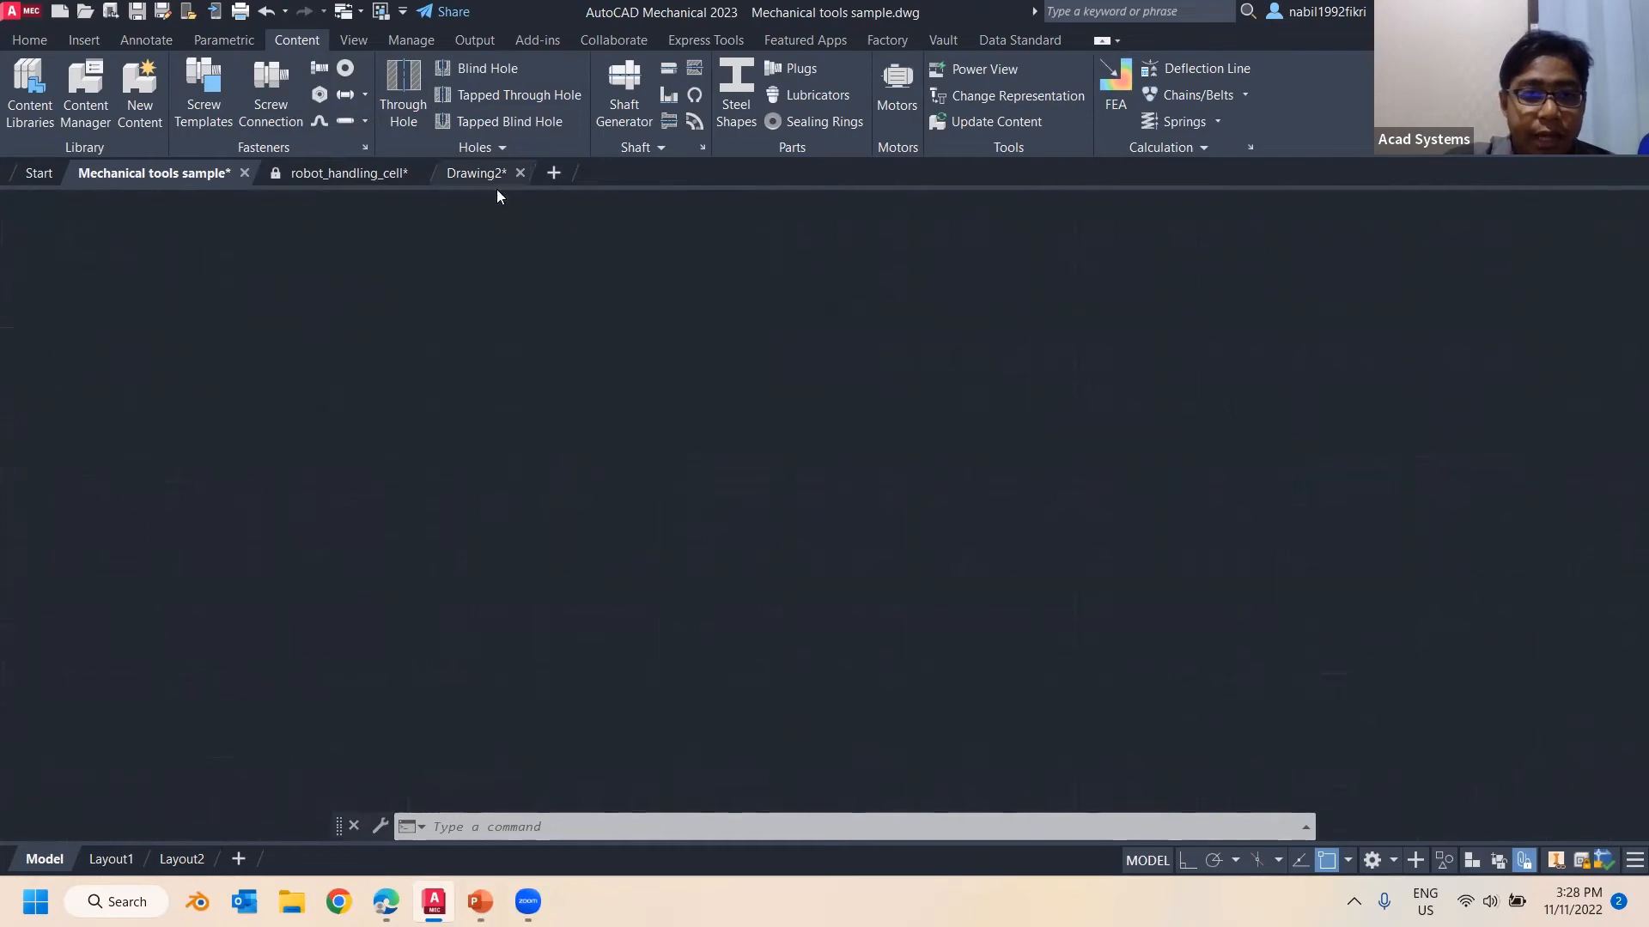
pyautogui.click(334, 174)
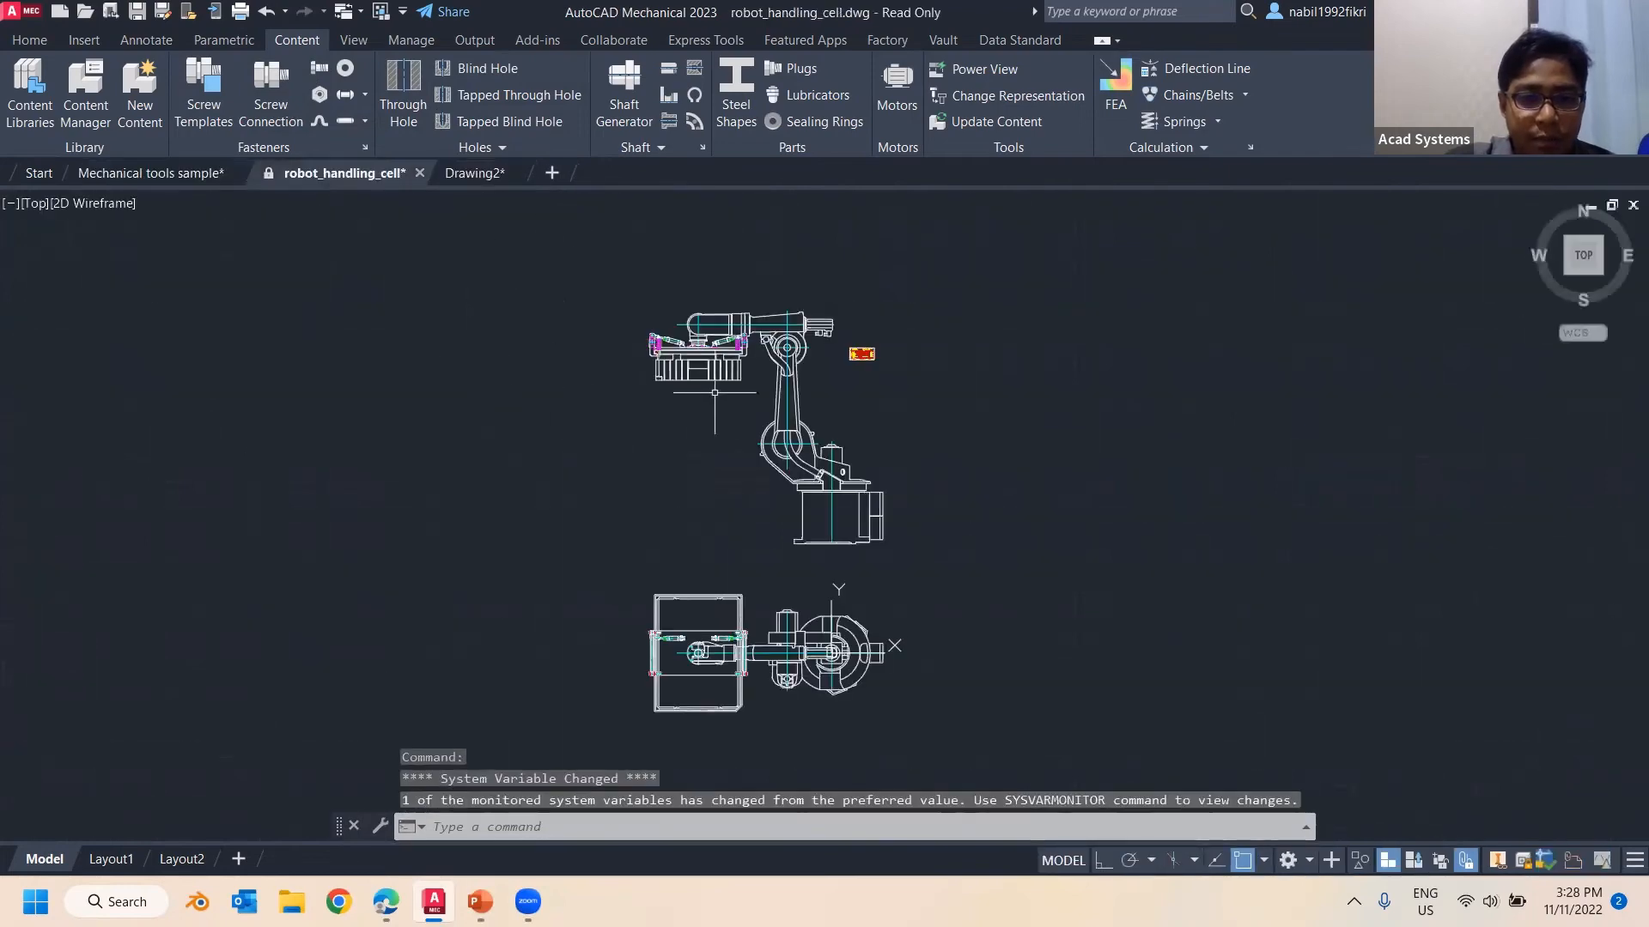
# Examine the gripper, its clamp and cylinder mechanism, and the tray in the robot's side view
pyautogui.scroll(5, 931, 407)
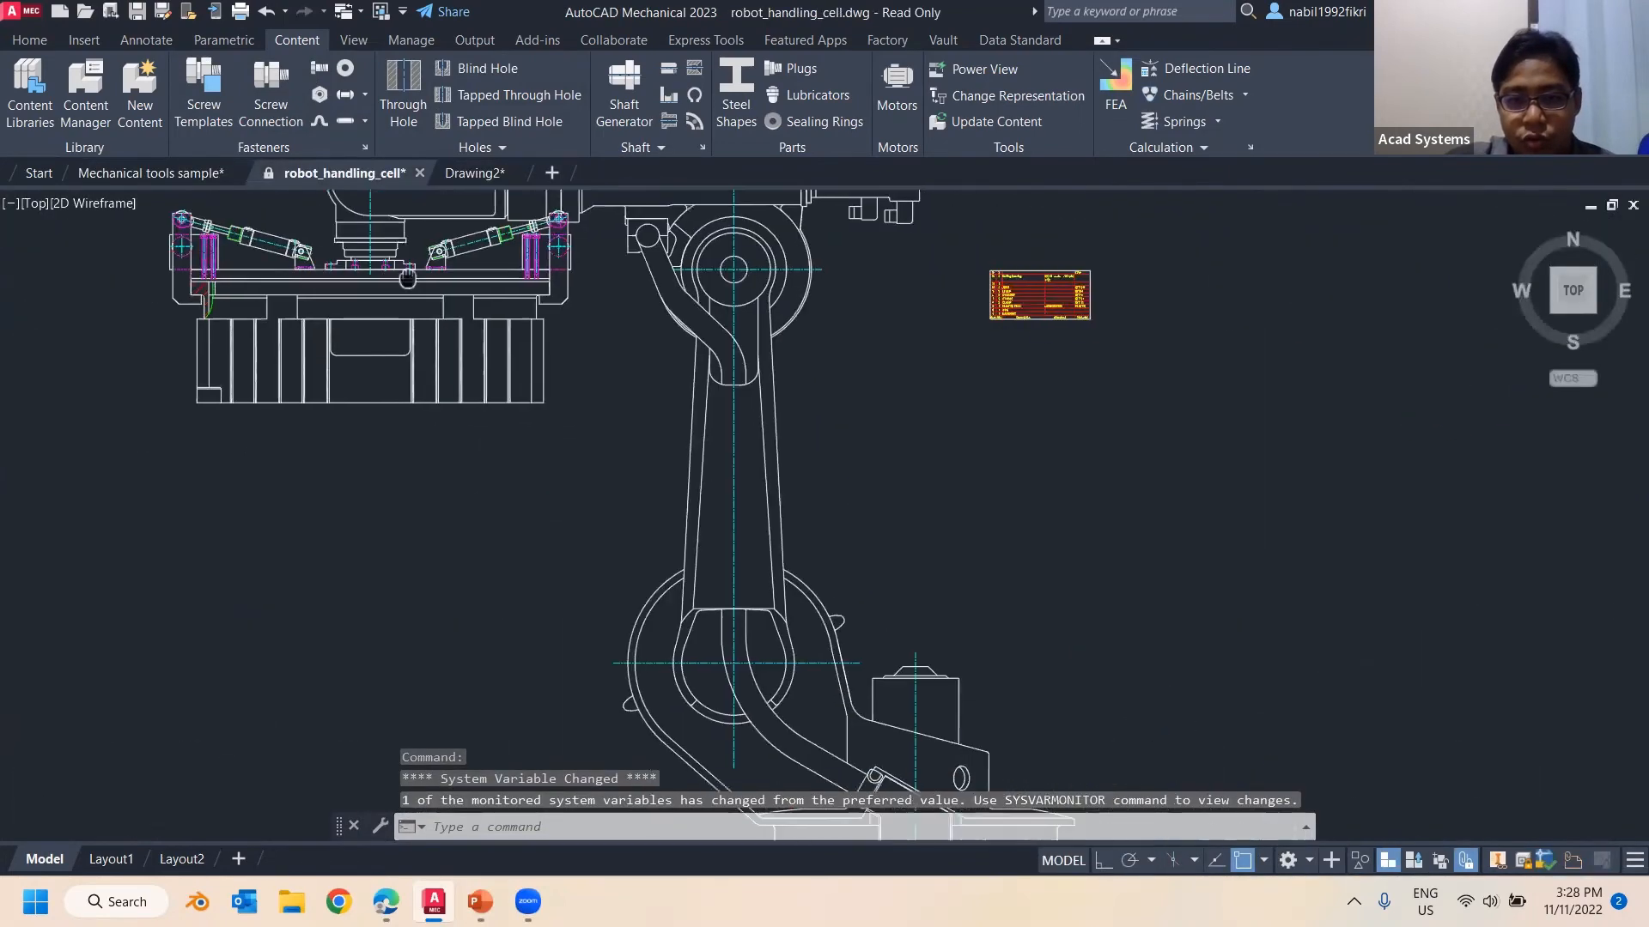
pyautogui.scroll(-3, 813, 328)
pyautogui.scroll(3, 813, 327)
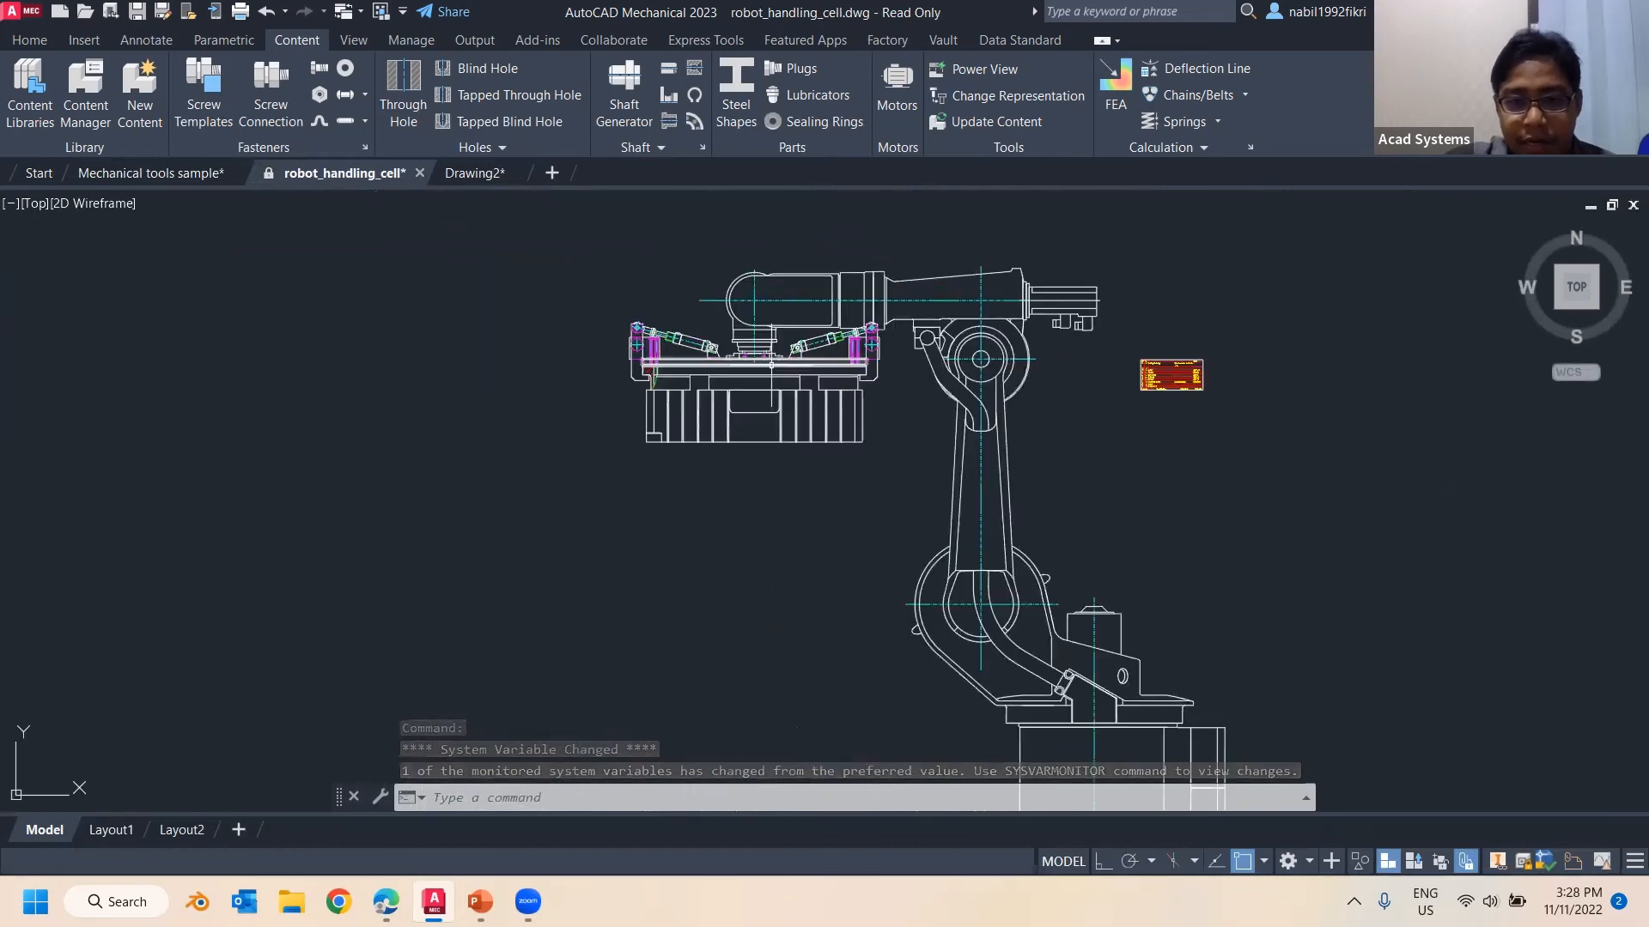
pyautogui.scroll(2, 777, 344)
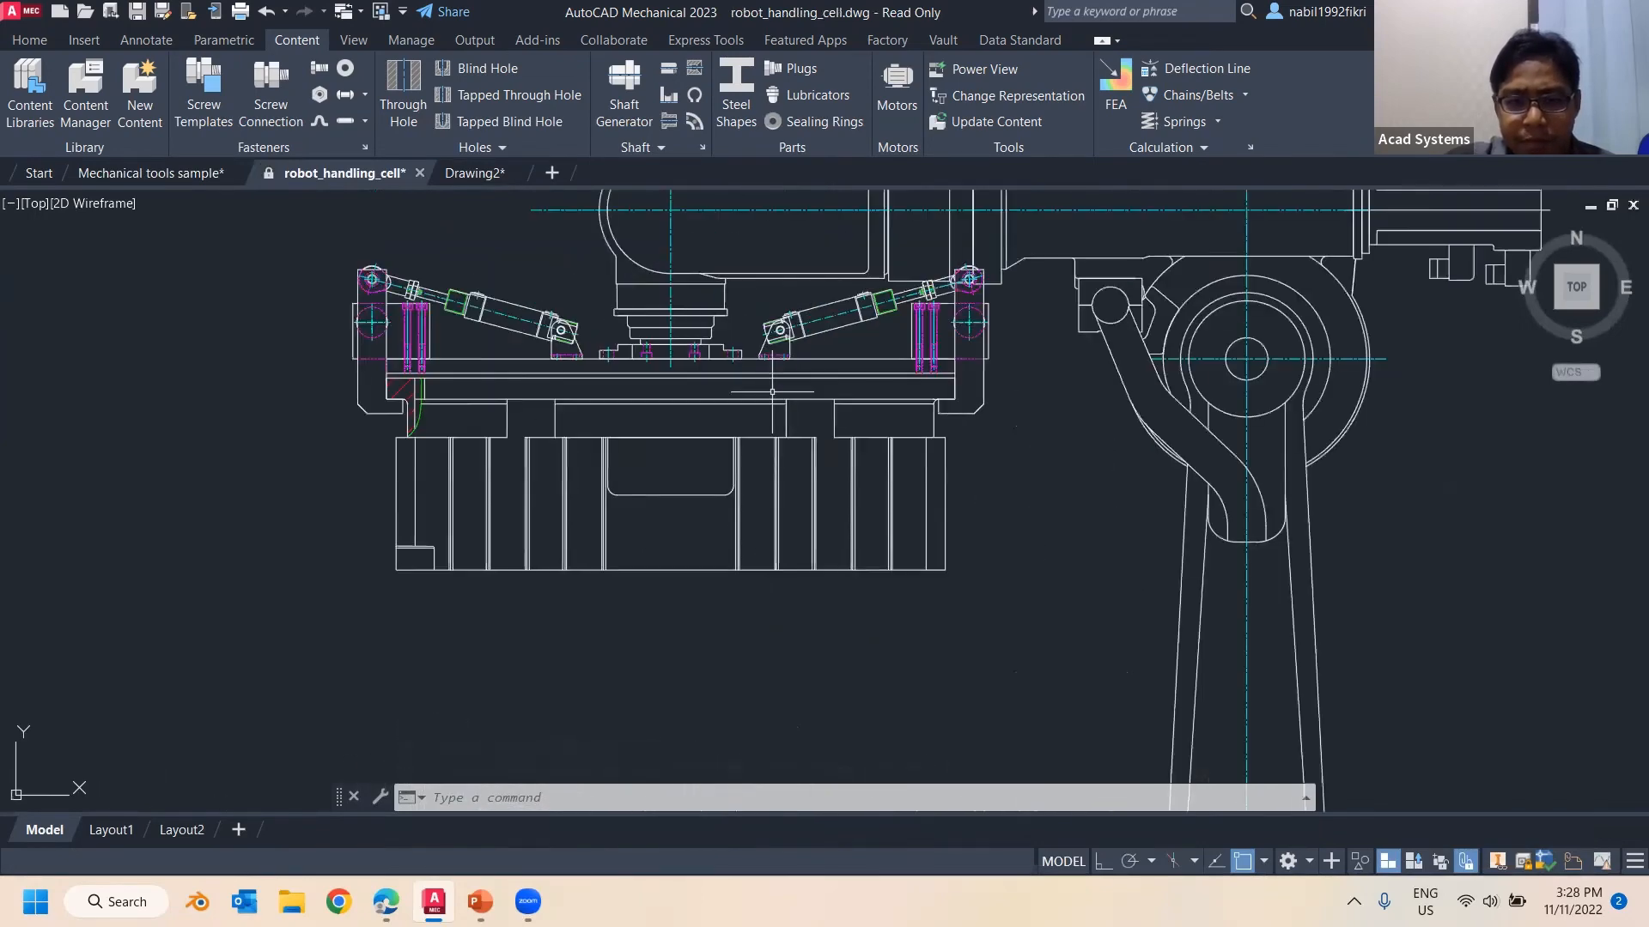
pyautogui.scroll(1, 422, 338)
pyautogui.scroll(-1, 646, 372)
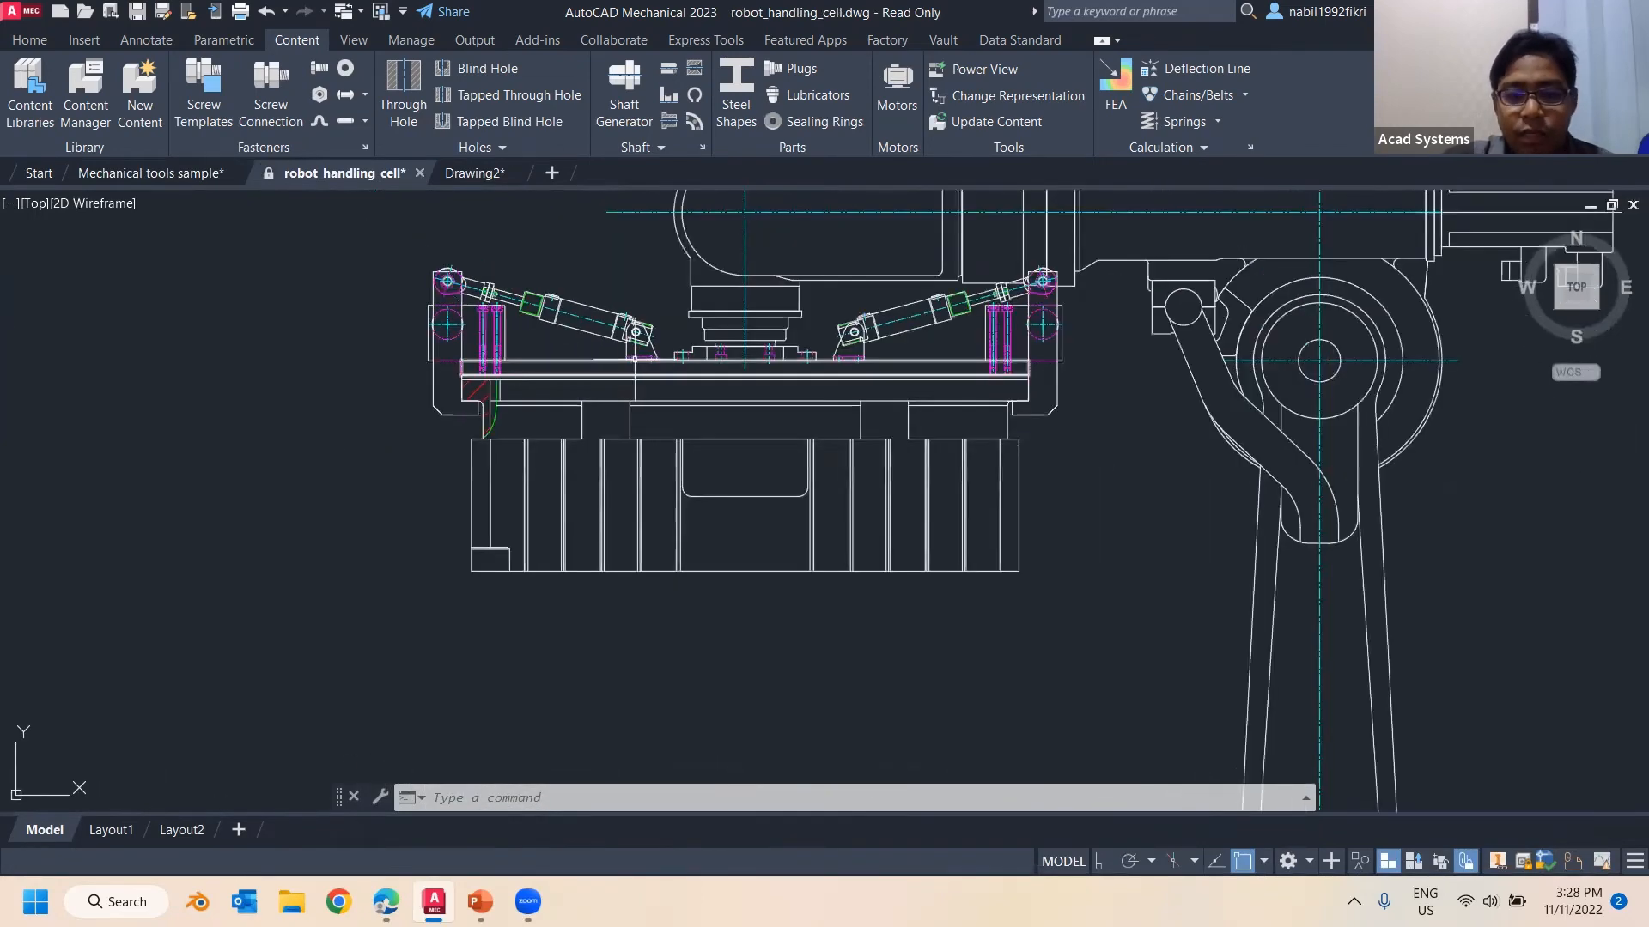
pyautogui.scroll(-2, 670, 352)
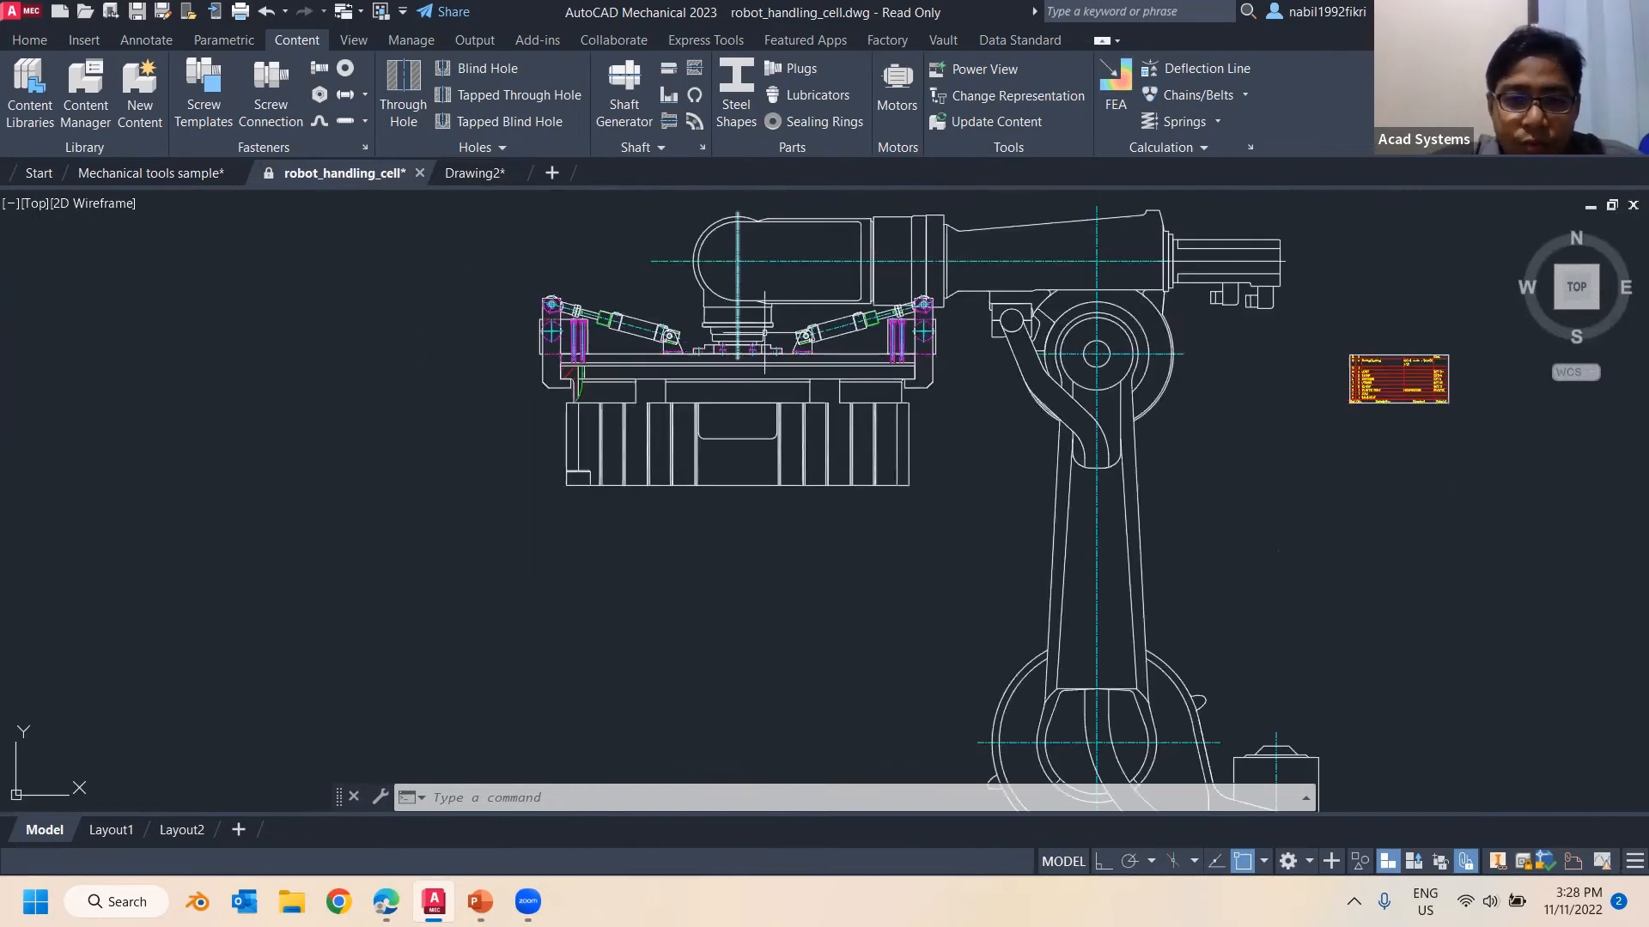
pyautogui.moveTo(686, 316); pyautogui.dragTo(626, 404, button='middle')
pyautogui.scroll(6, 489, 395)
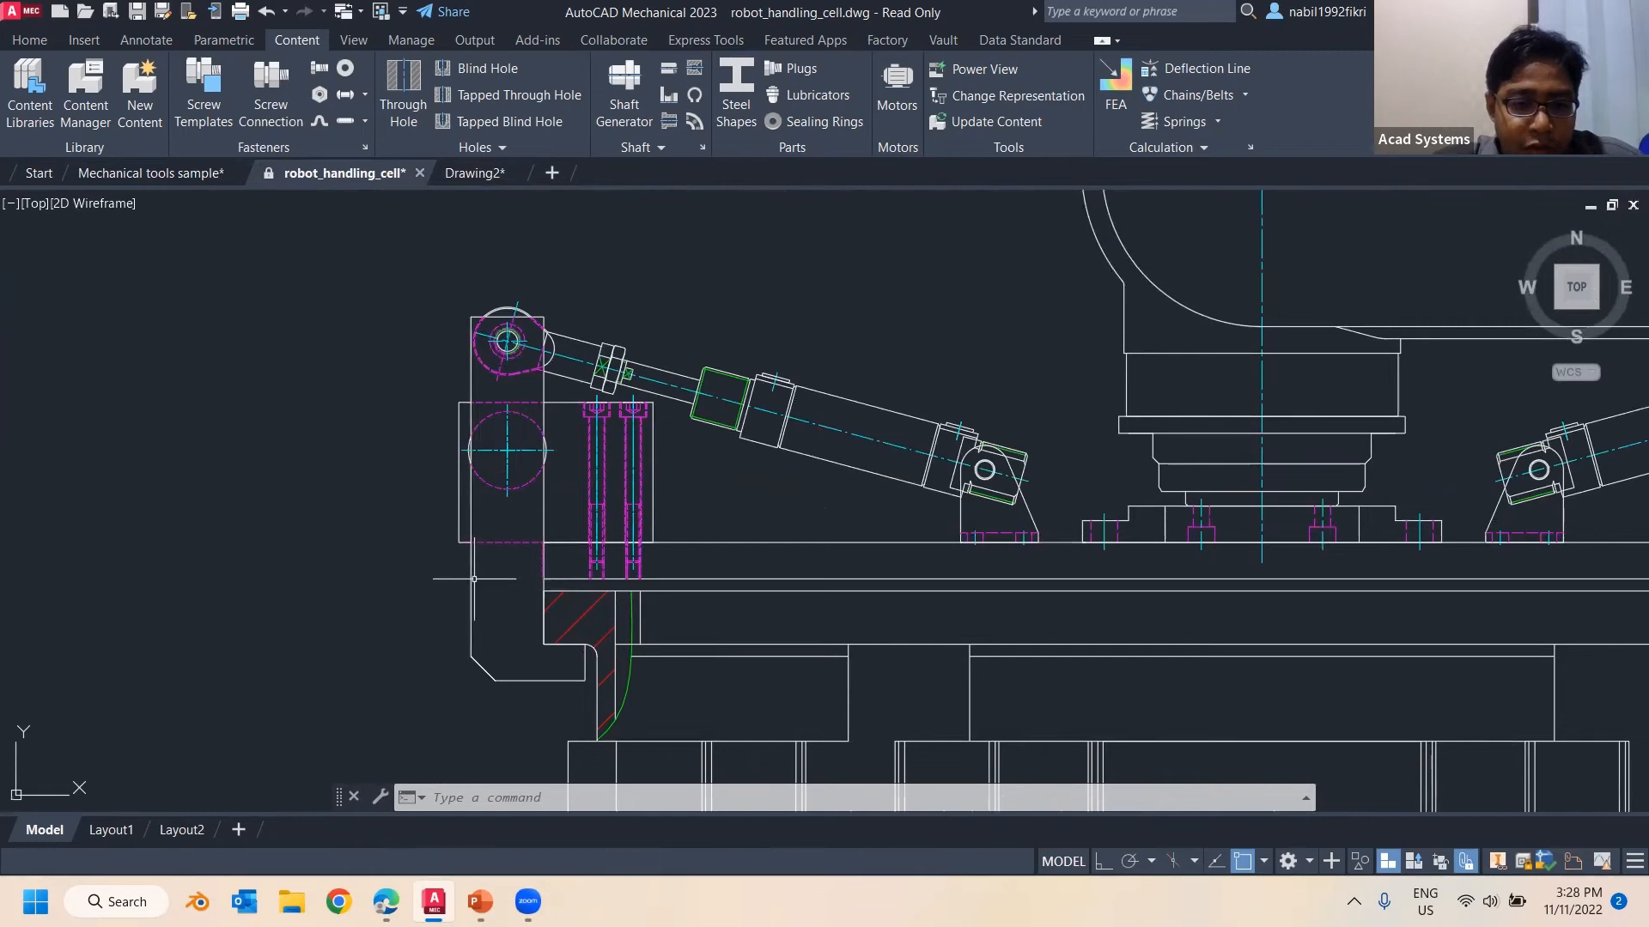
pyautogui.scroll(-6, 641, 568)
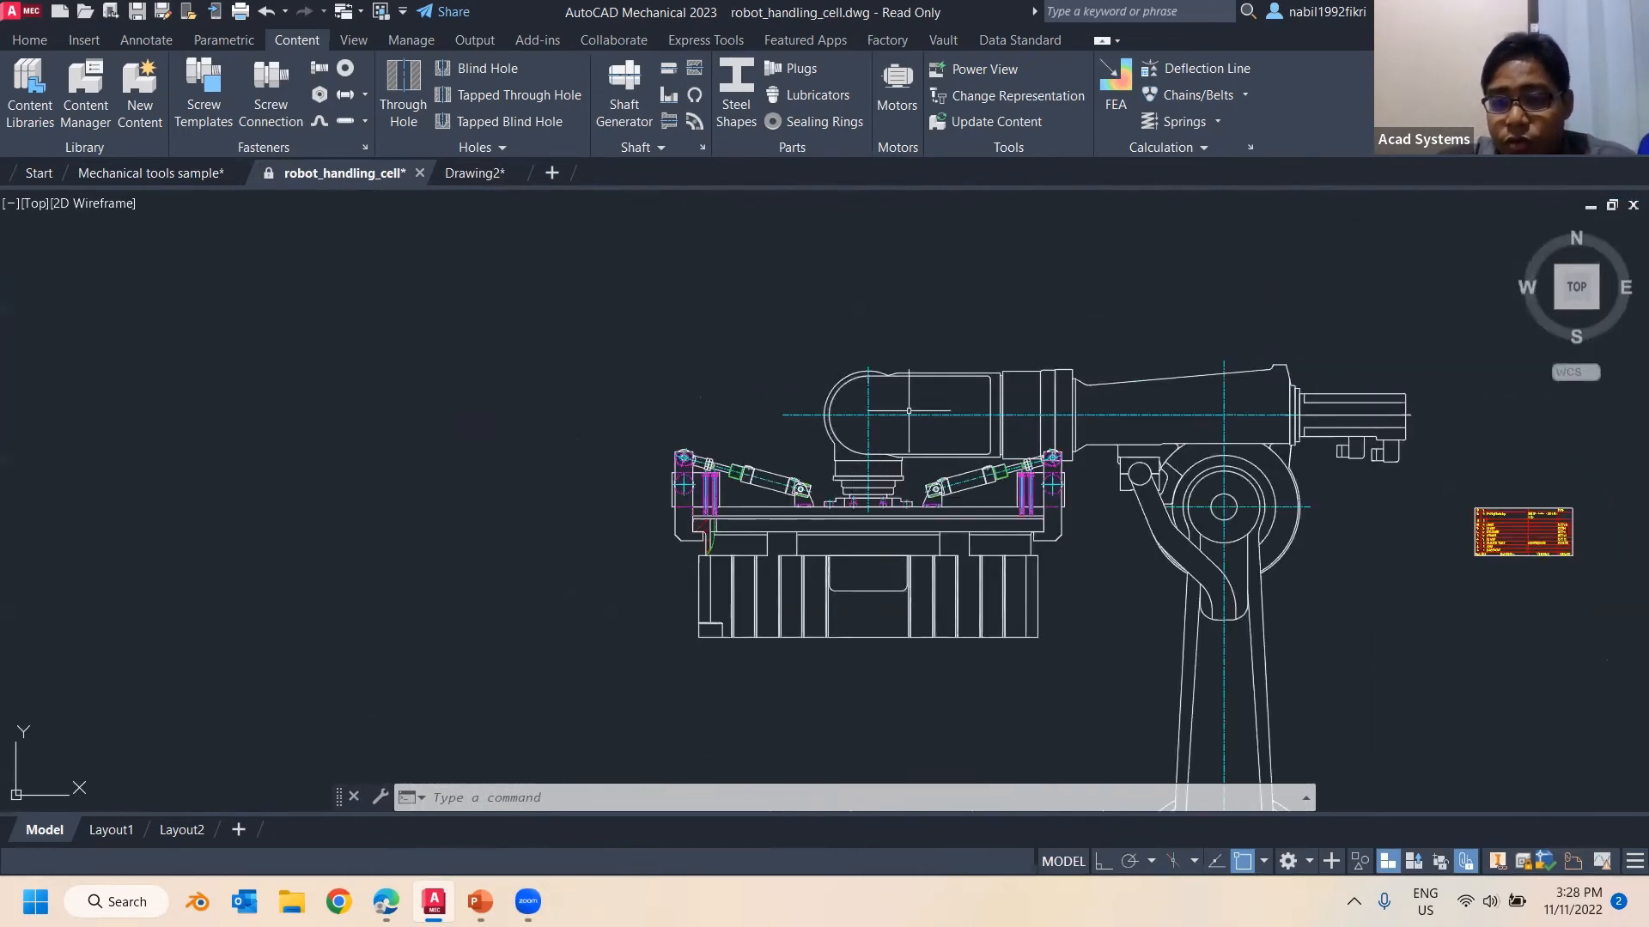
# Review the list of layers used in the robot handling cell drawing
pyautogui.click(29, 40)
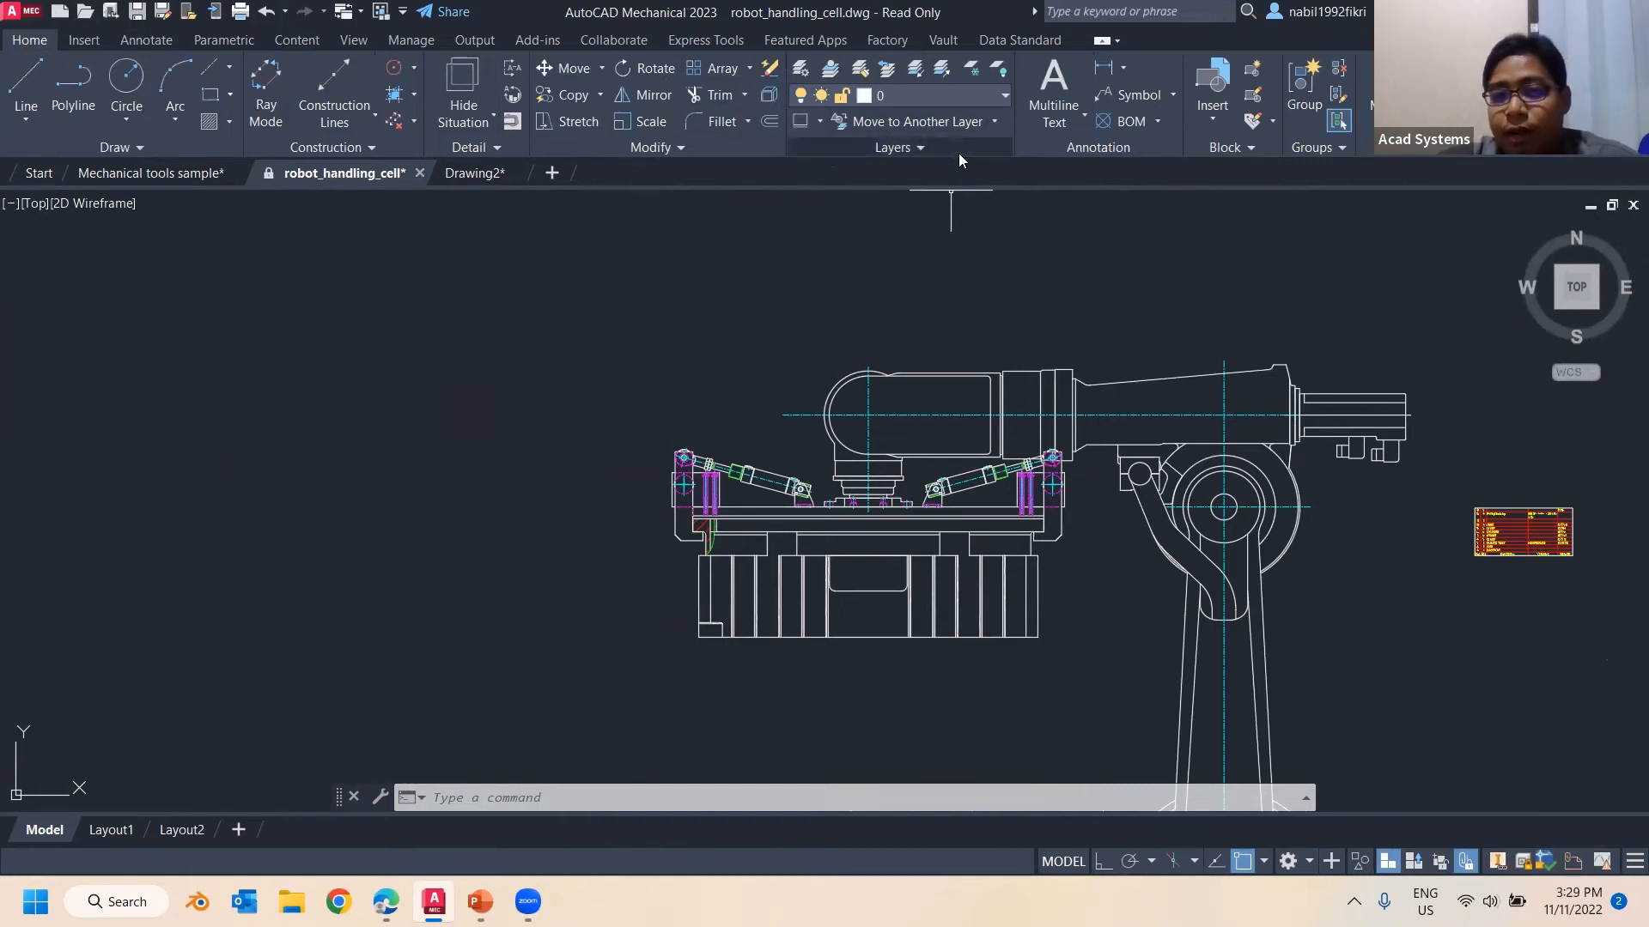
pyautogui.click(1001, 95)
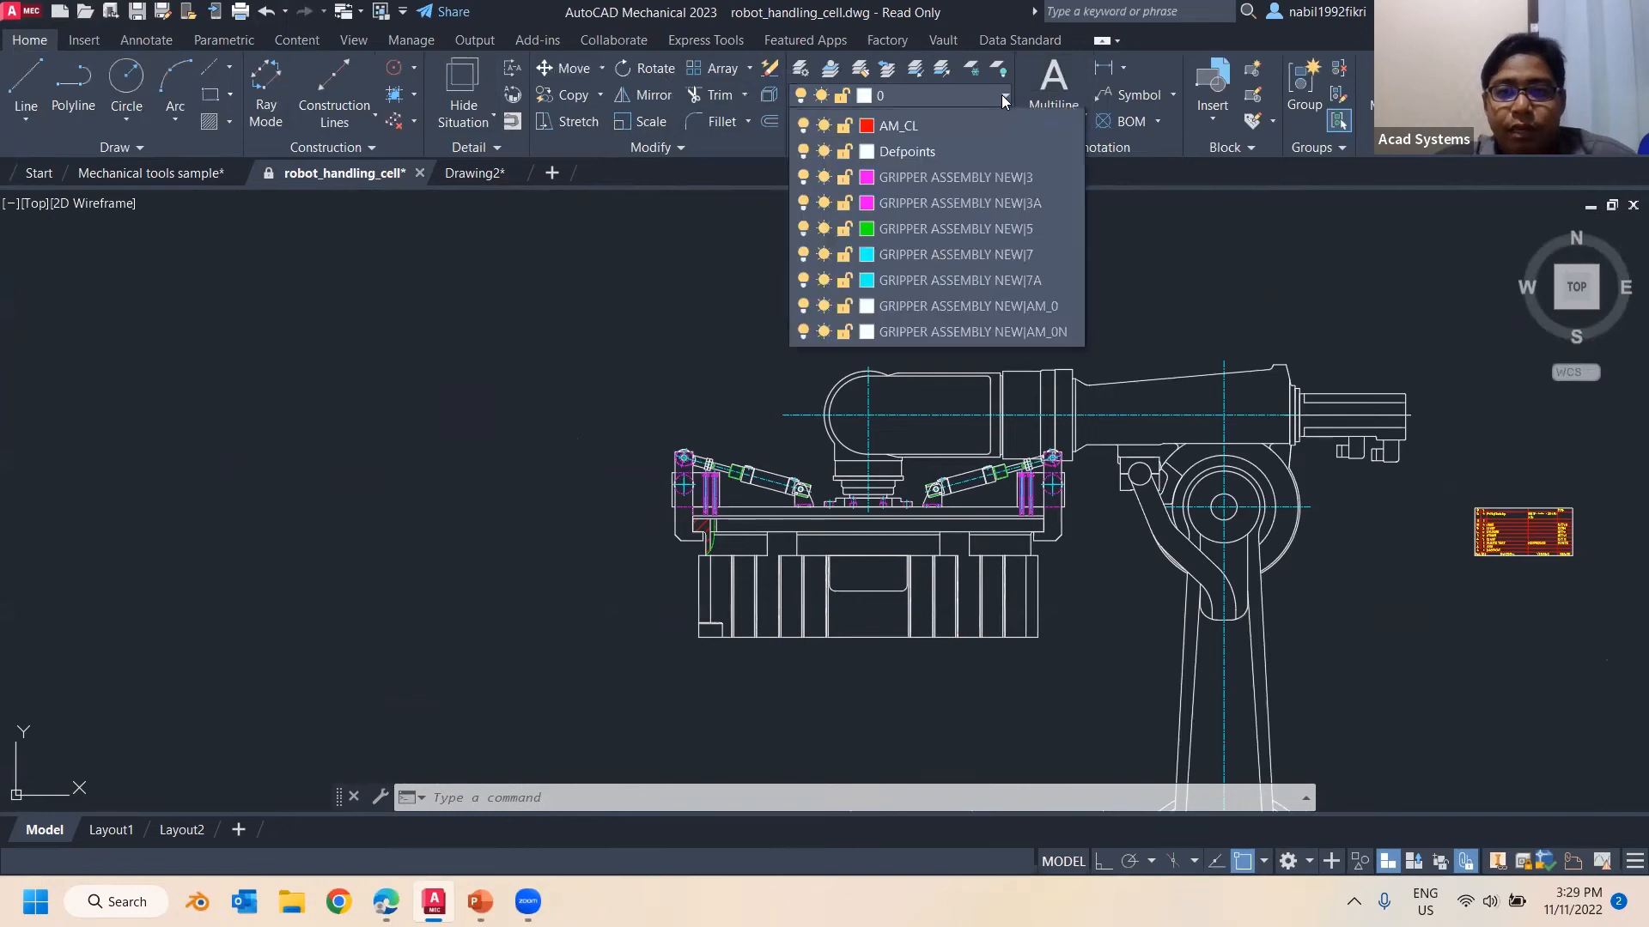
pyautogui.click(1002, 95)
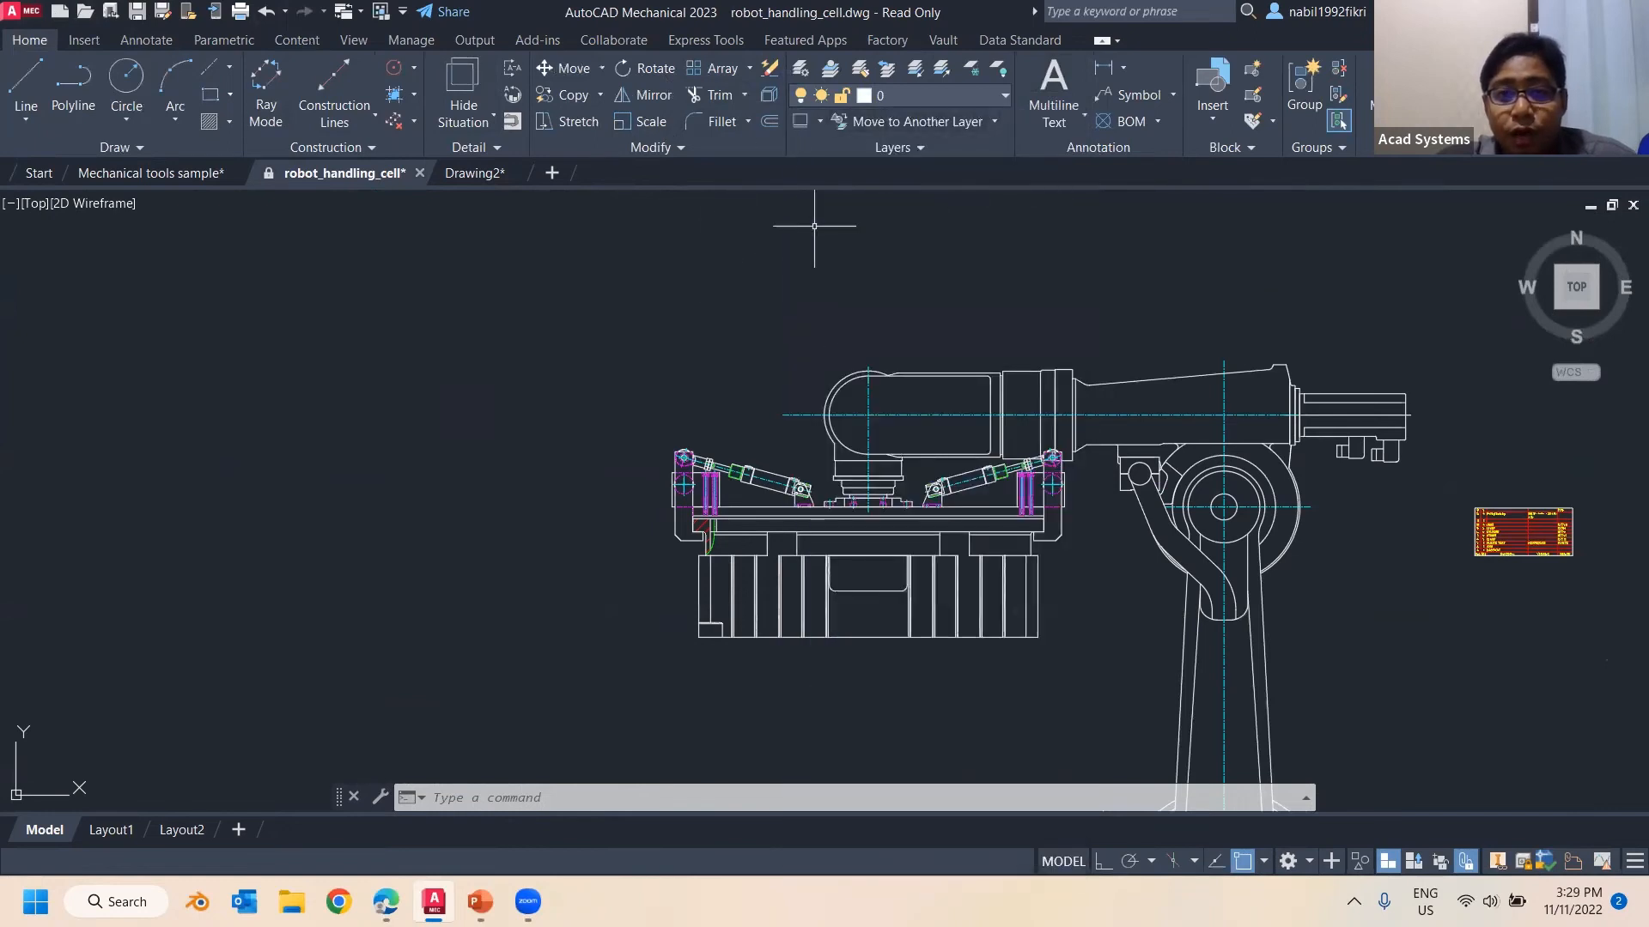
pyautogui.moveTo(755, 352); pyautogui.dragTo(644, 257, button='middle')
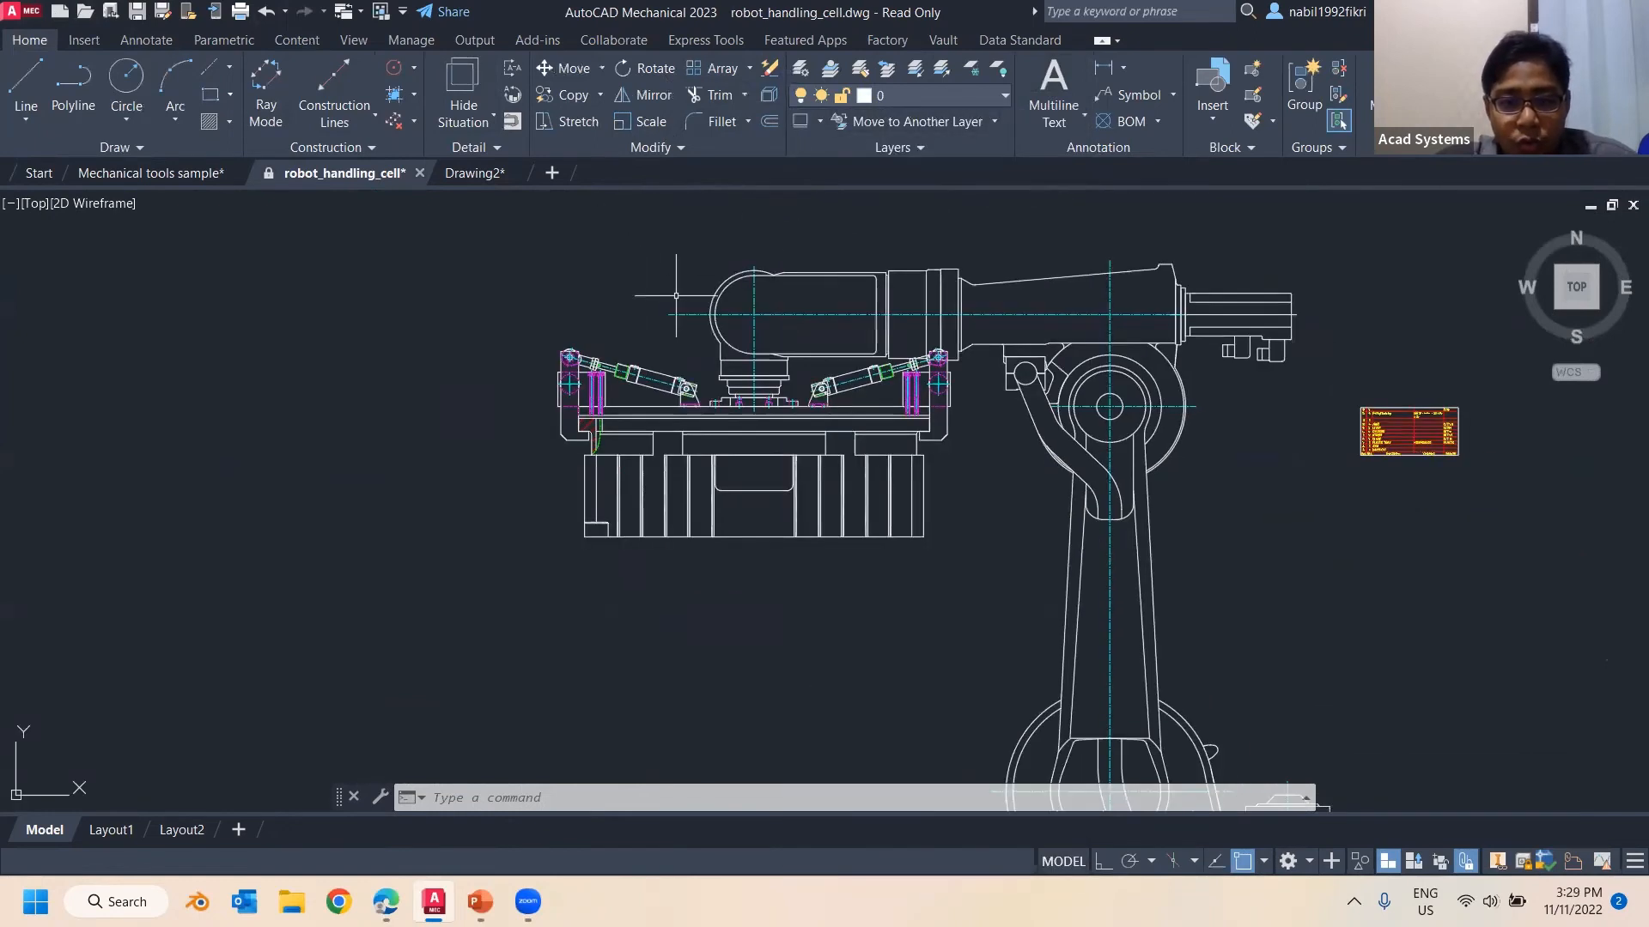
pyautogui.moveTo(1002, 364); pyautogui.dragTo(1005, 403, button='middle')
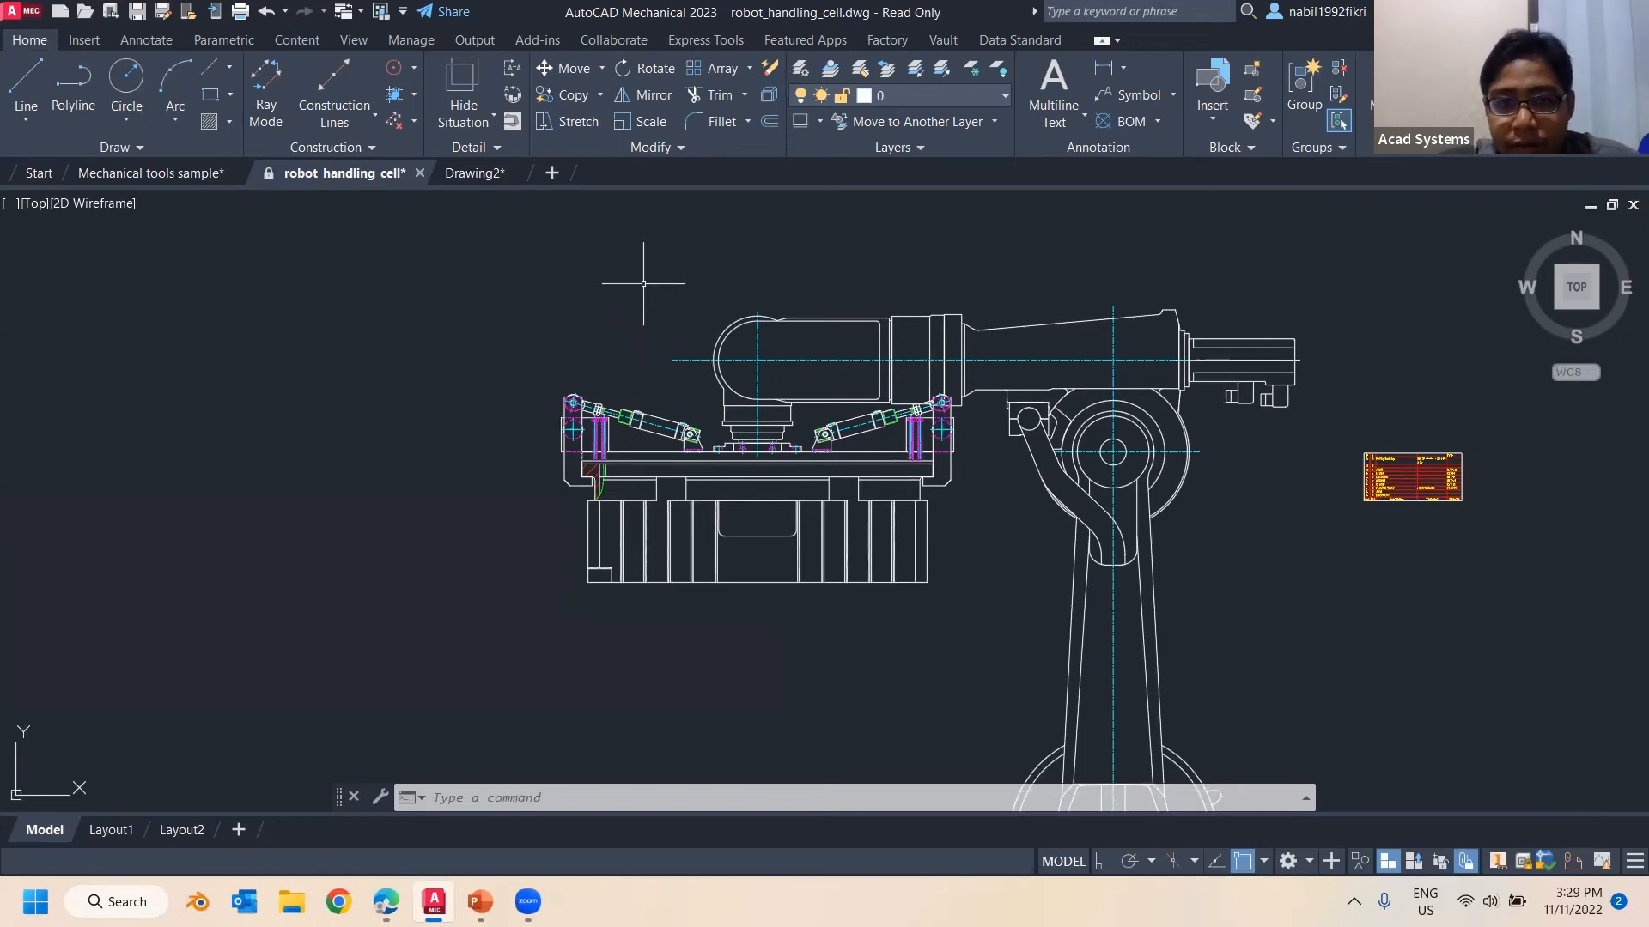
# Display the Mechanical Browser with the robot handling cell's component structure alongside the drawing
pyautogui.click(364, 42)
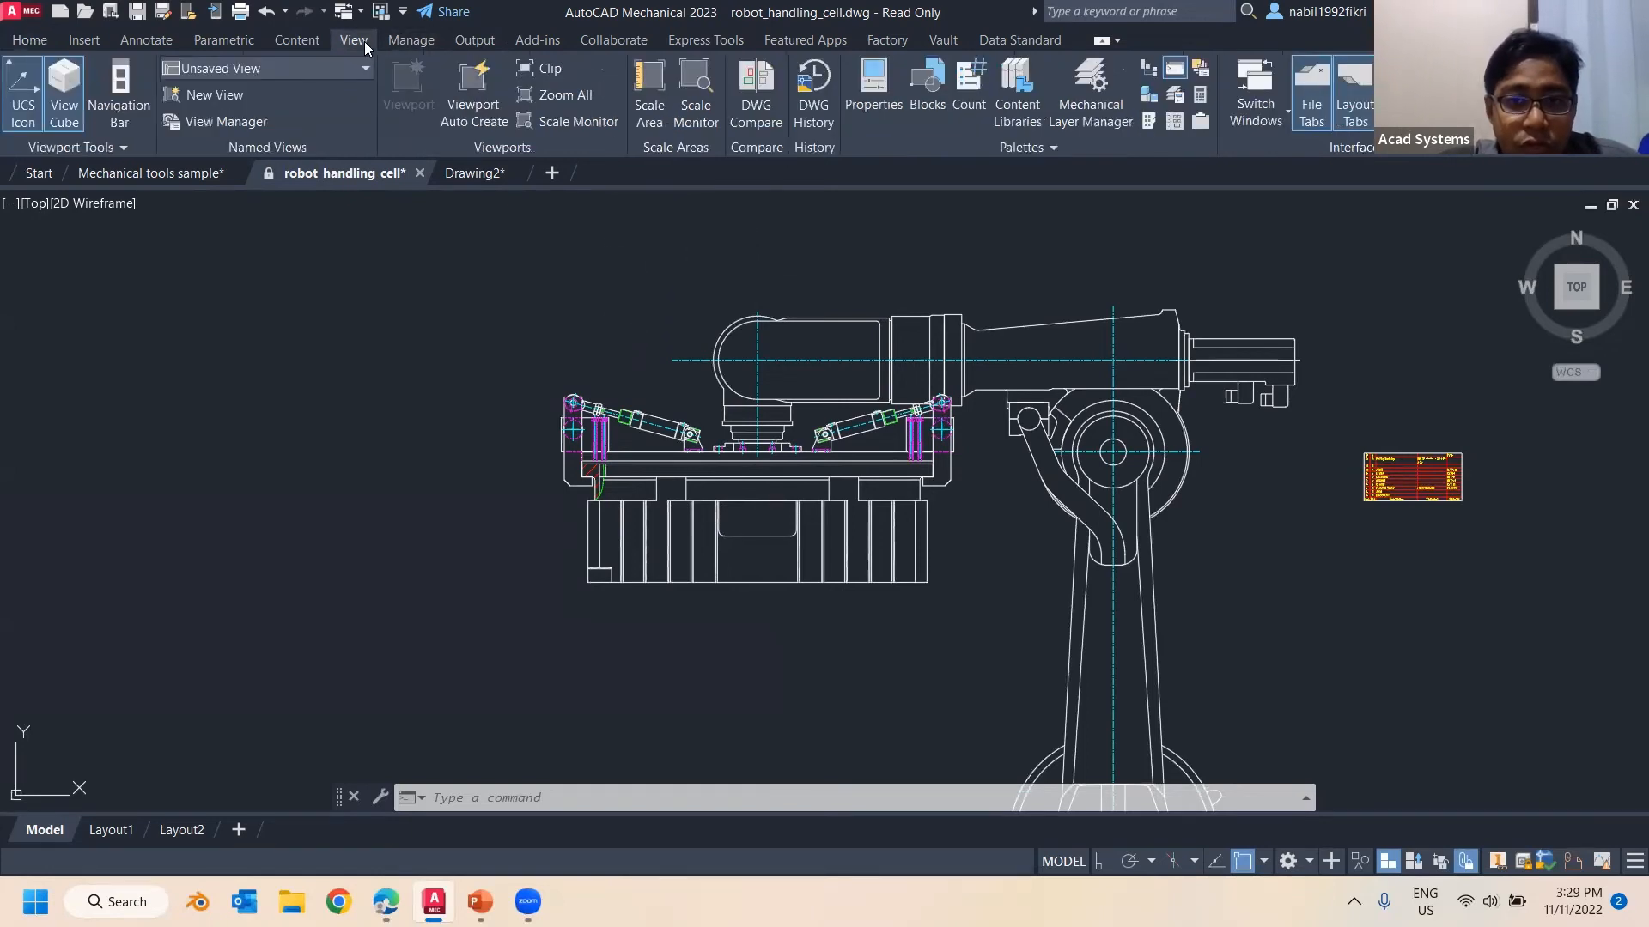
pyautogui.click(1152, 70)
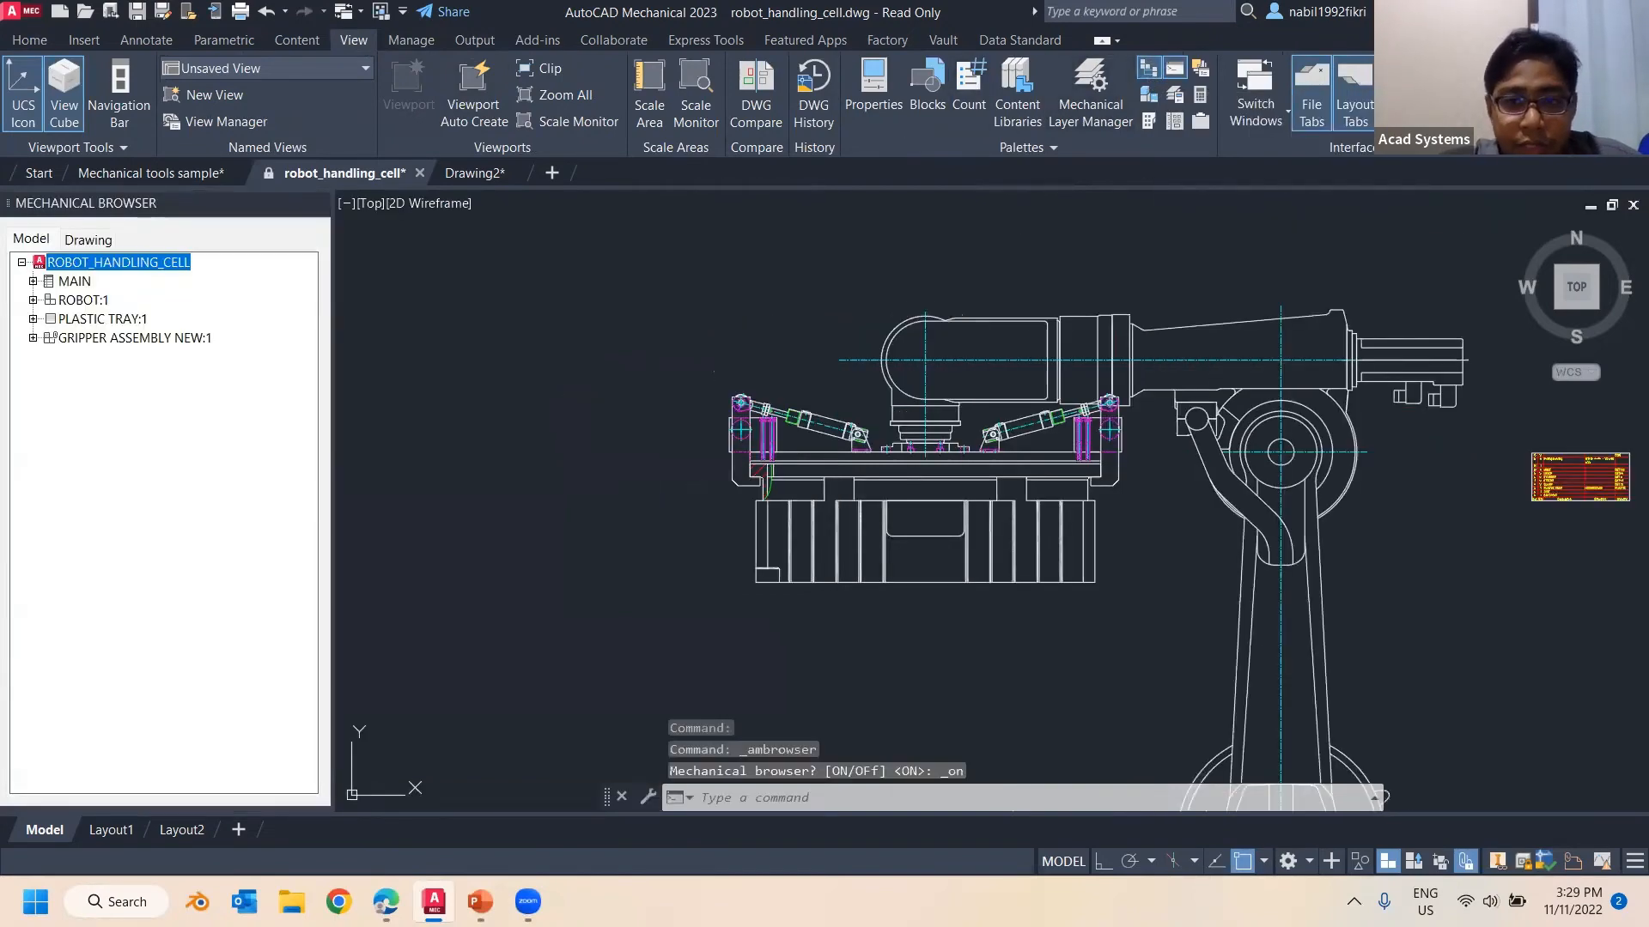
pyautogui.moveTo(819, 516); pyautogui.dragTo(651, 443, button='middle')
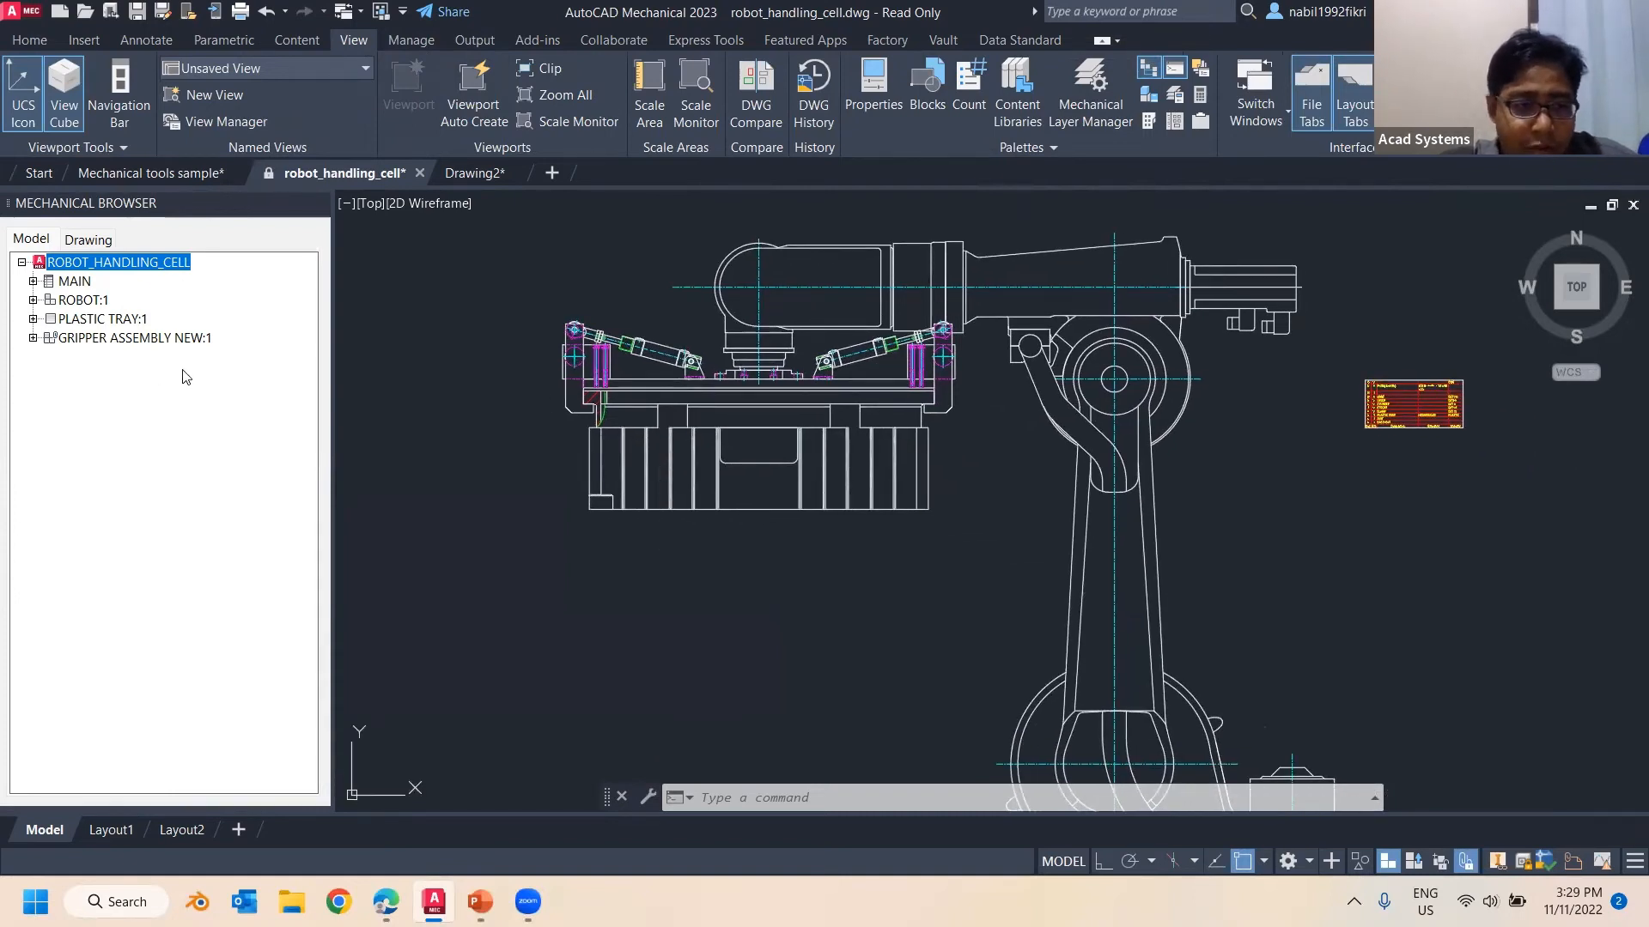
# Highlight ROBOT:1, PLASTIC TRAY:1 and GRIPPER ASSEMBLY NEW:1 one after another to identify each component's geometry in the drawing
pyautogui.click(83, 301)
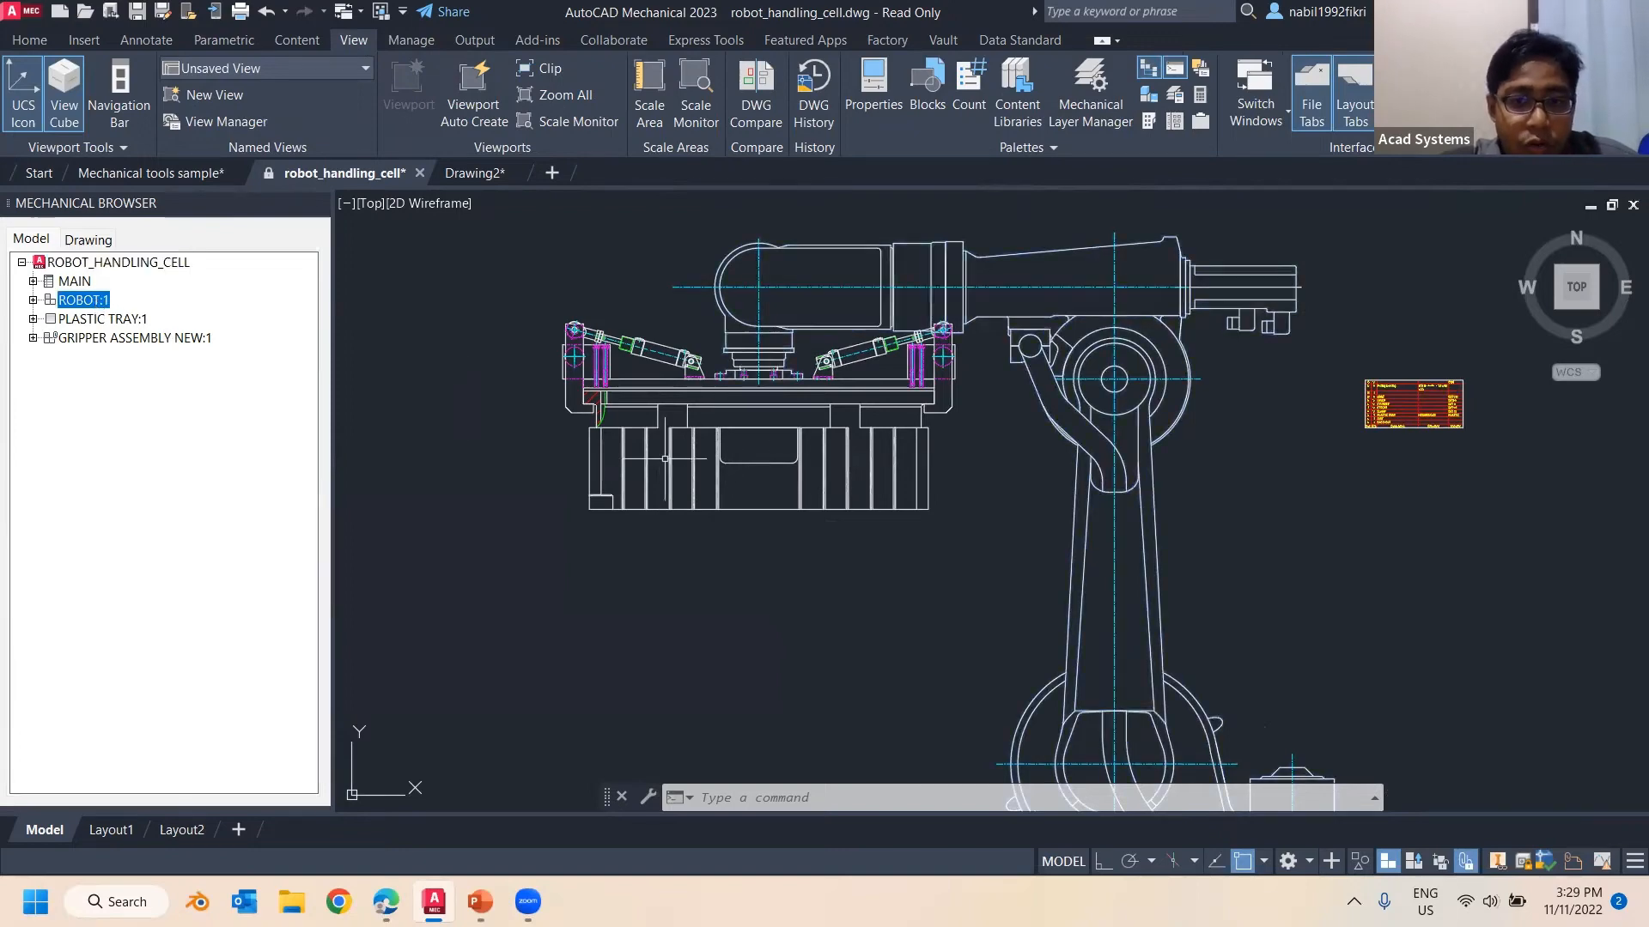
pyautogui.click(99, 319)
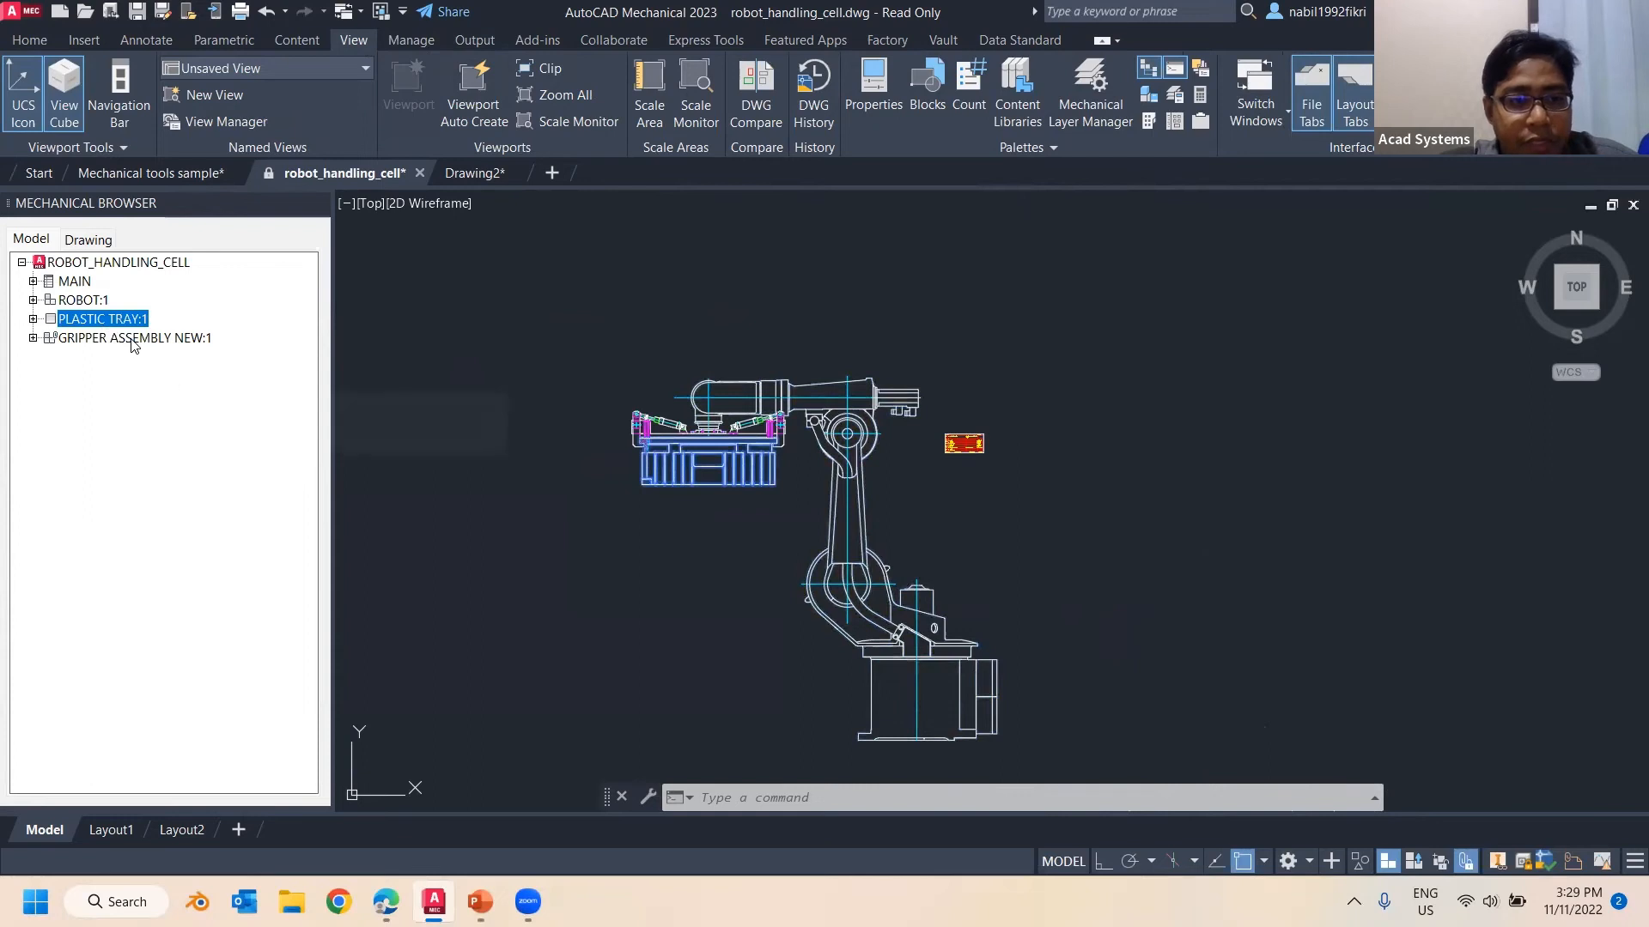
pyautogui.click(133, 339)
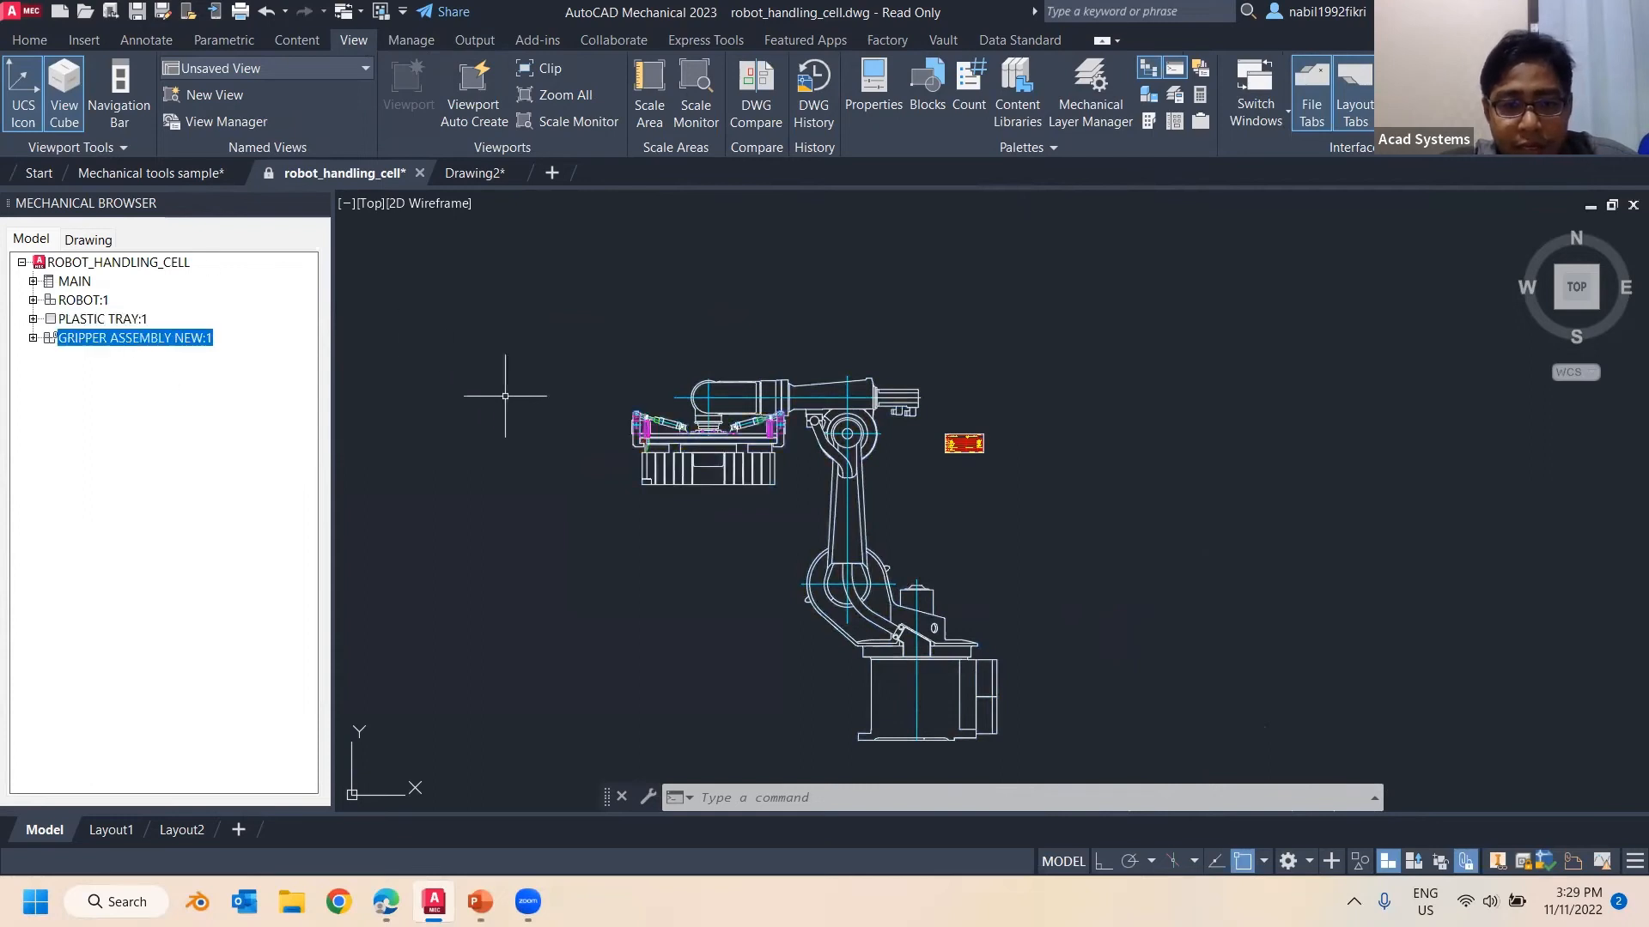
pyautogui.scroll(4, 718, 461)
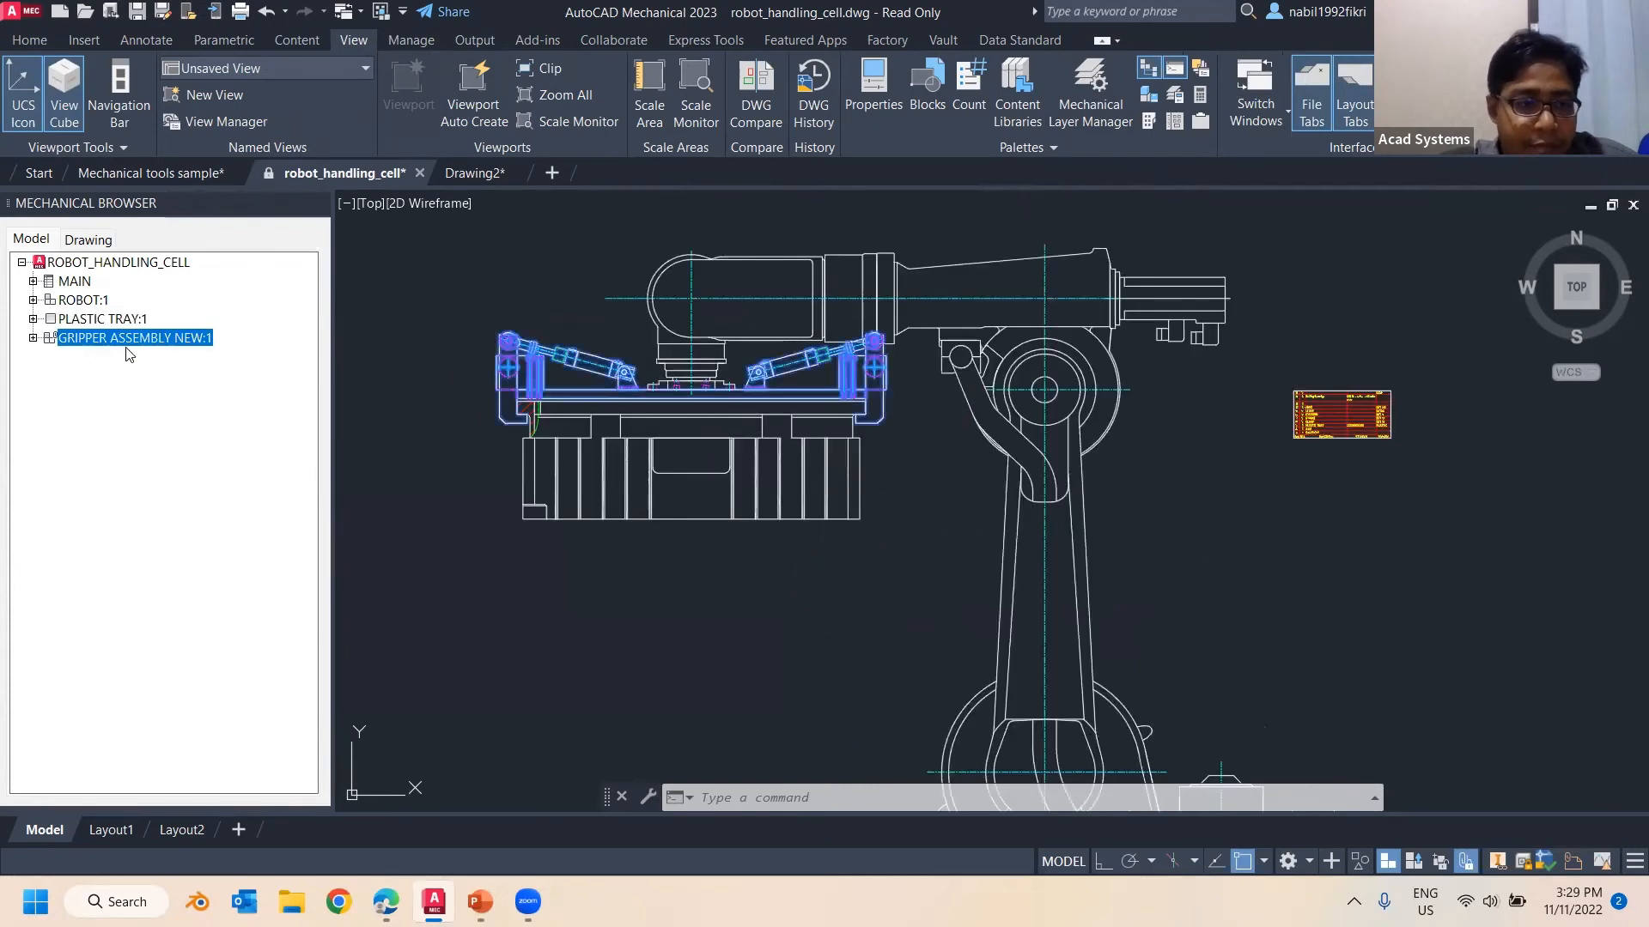
# Hide the ROBOT:1 and PLASTIC TRAY:1 components together by turning off their visibility
pyautogui.click(84, 302)
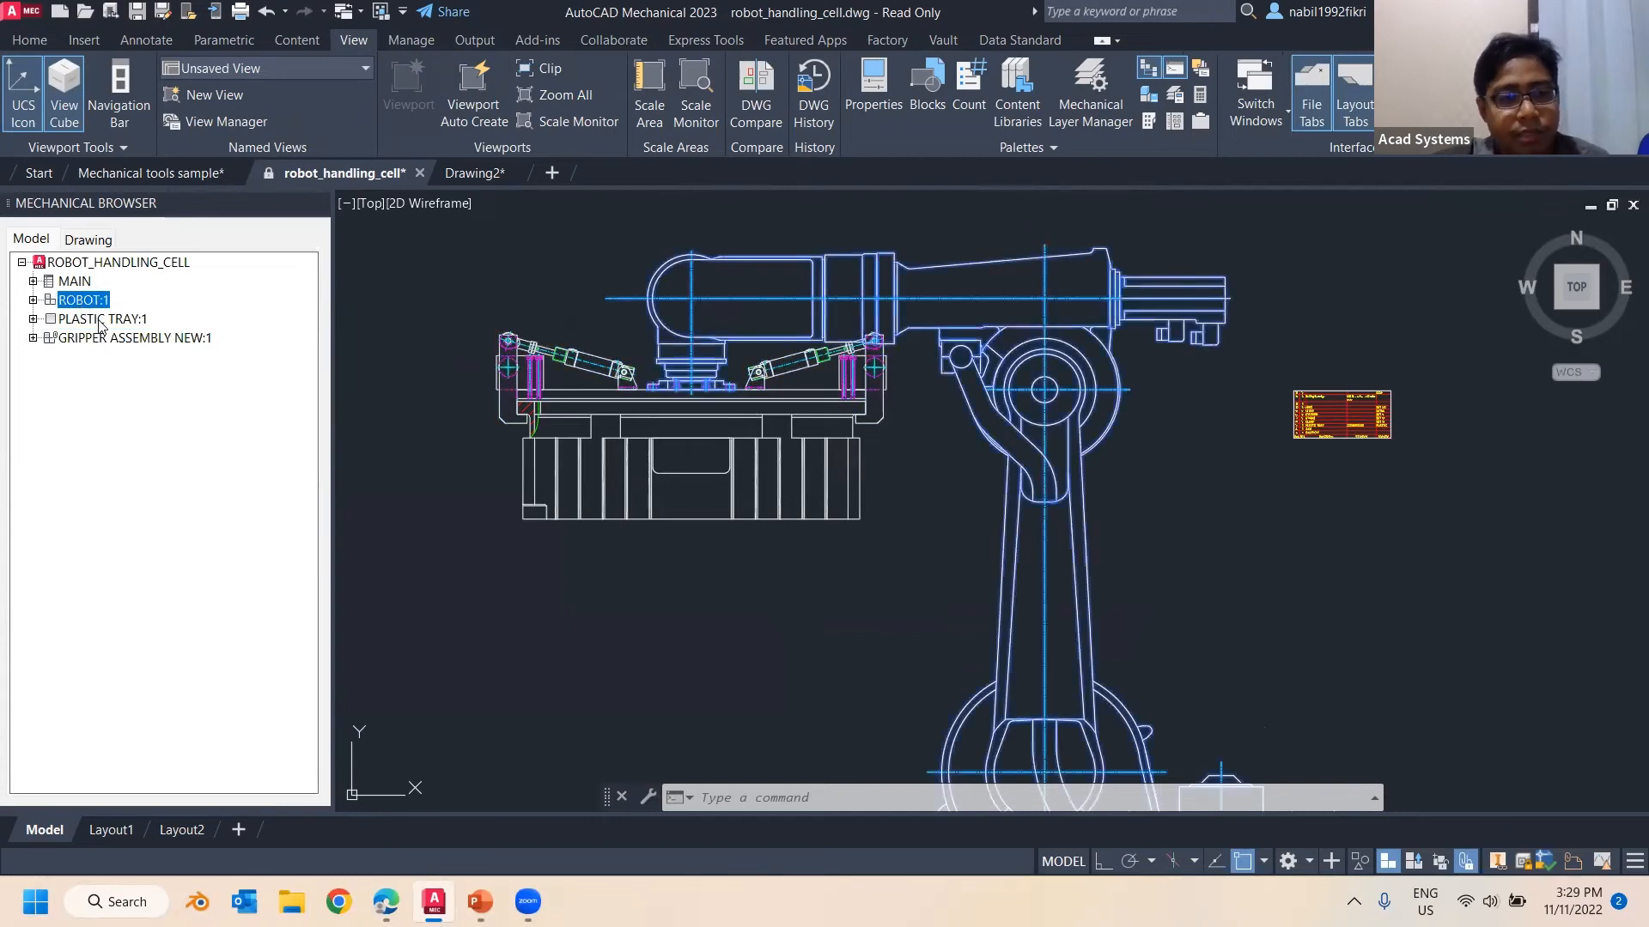
pyautogui.keyDown('ctrl'); pyautogui.click(101, 320); pyautogui.keyUp('ctrl')
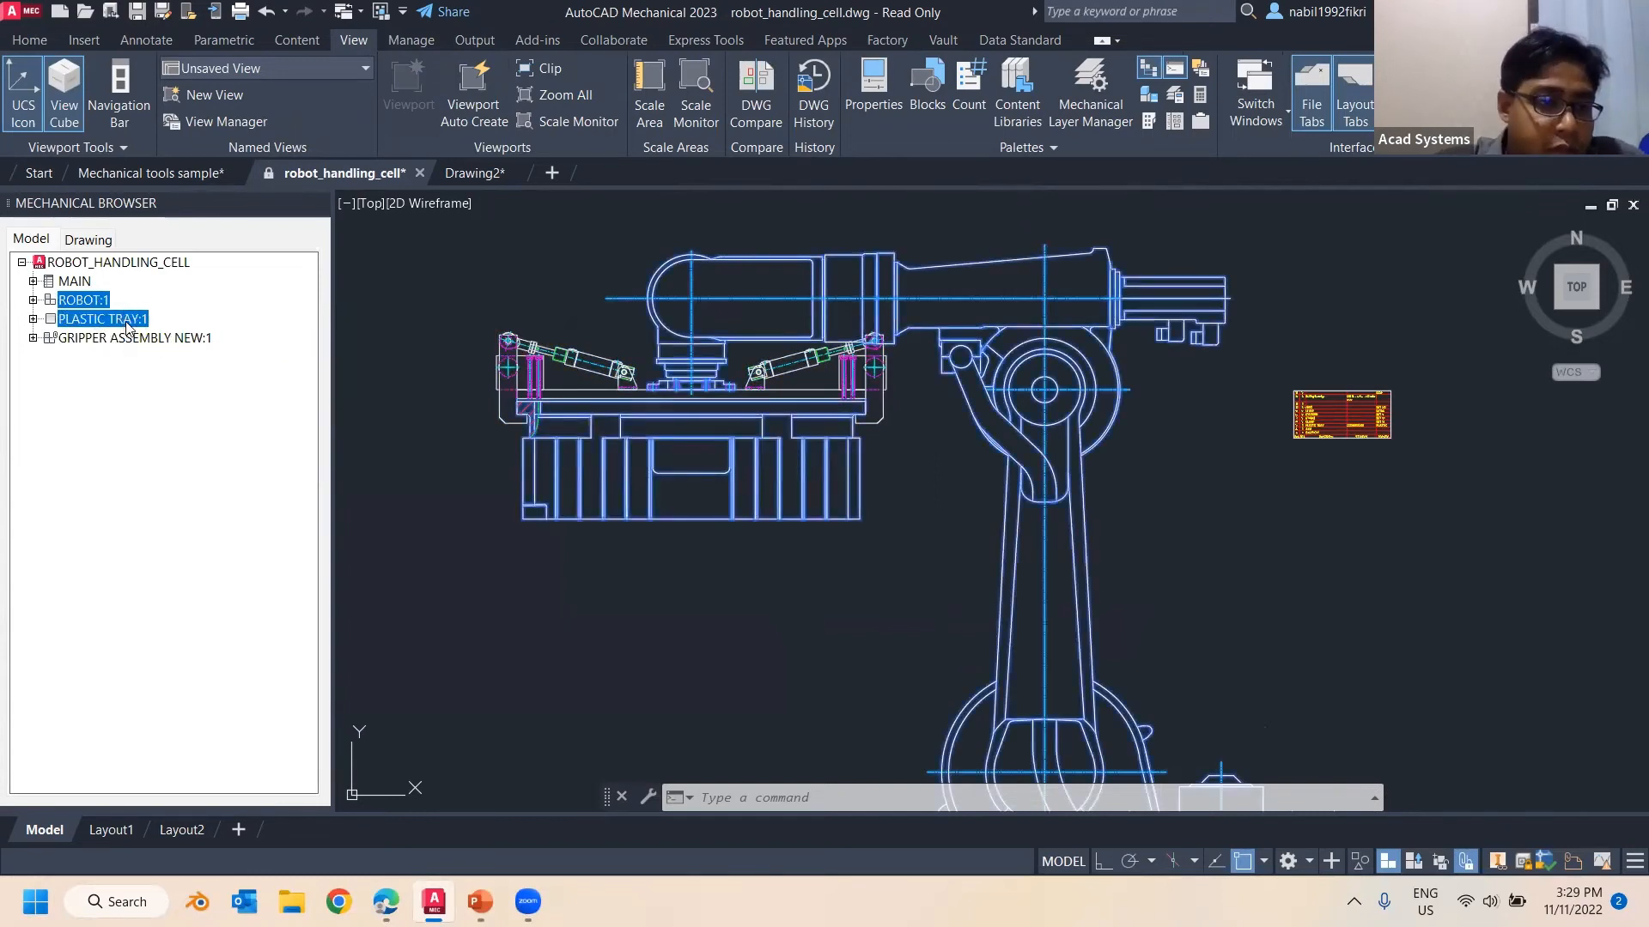
pyautogui.rightClick(127, 320)
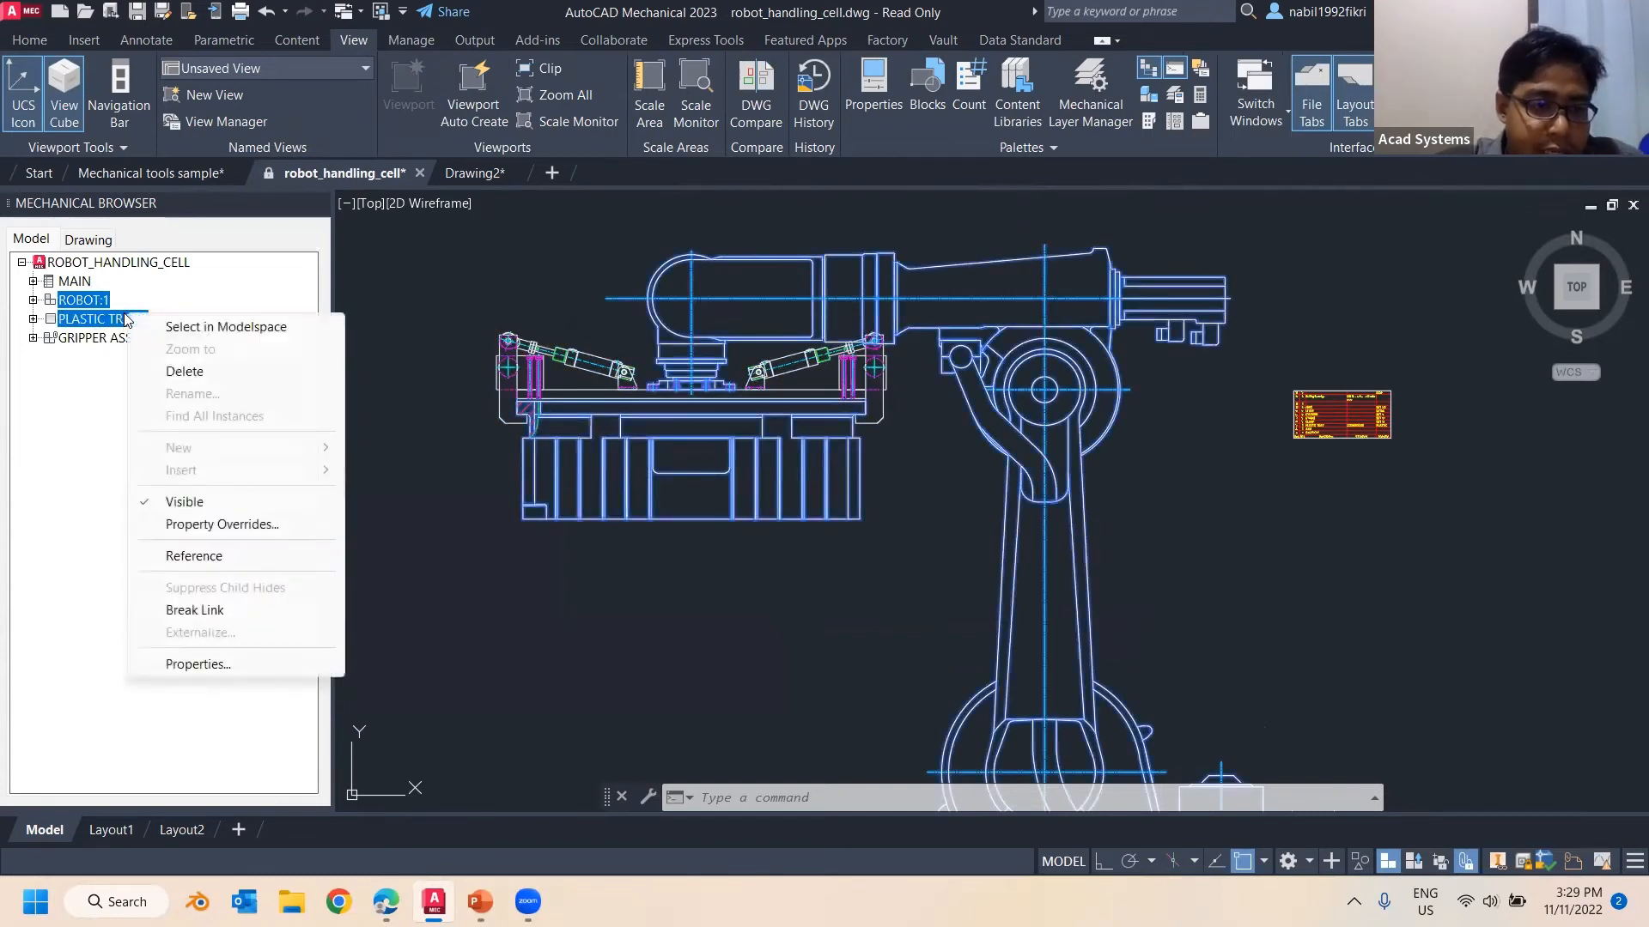
pyautogui.click(218, 503)
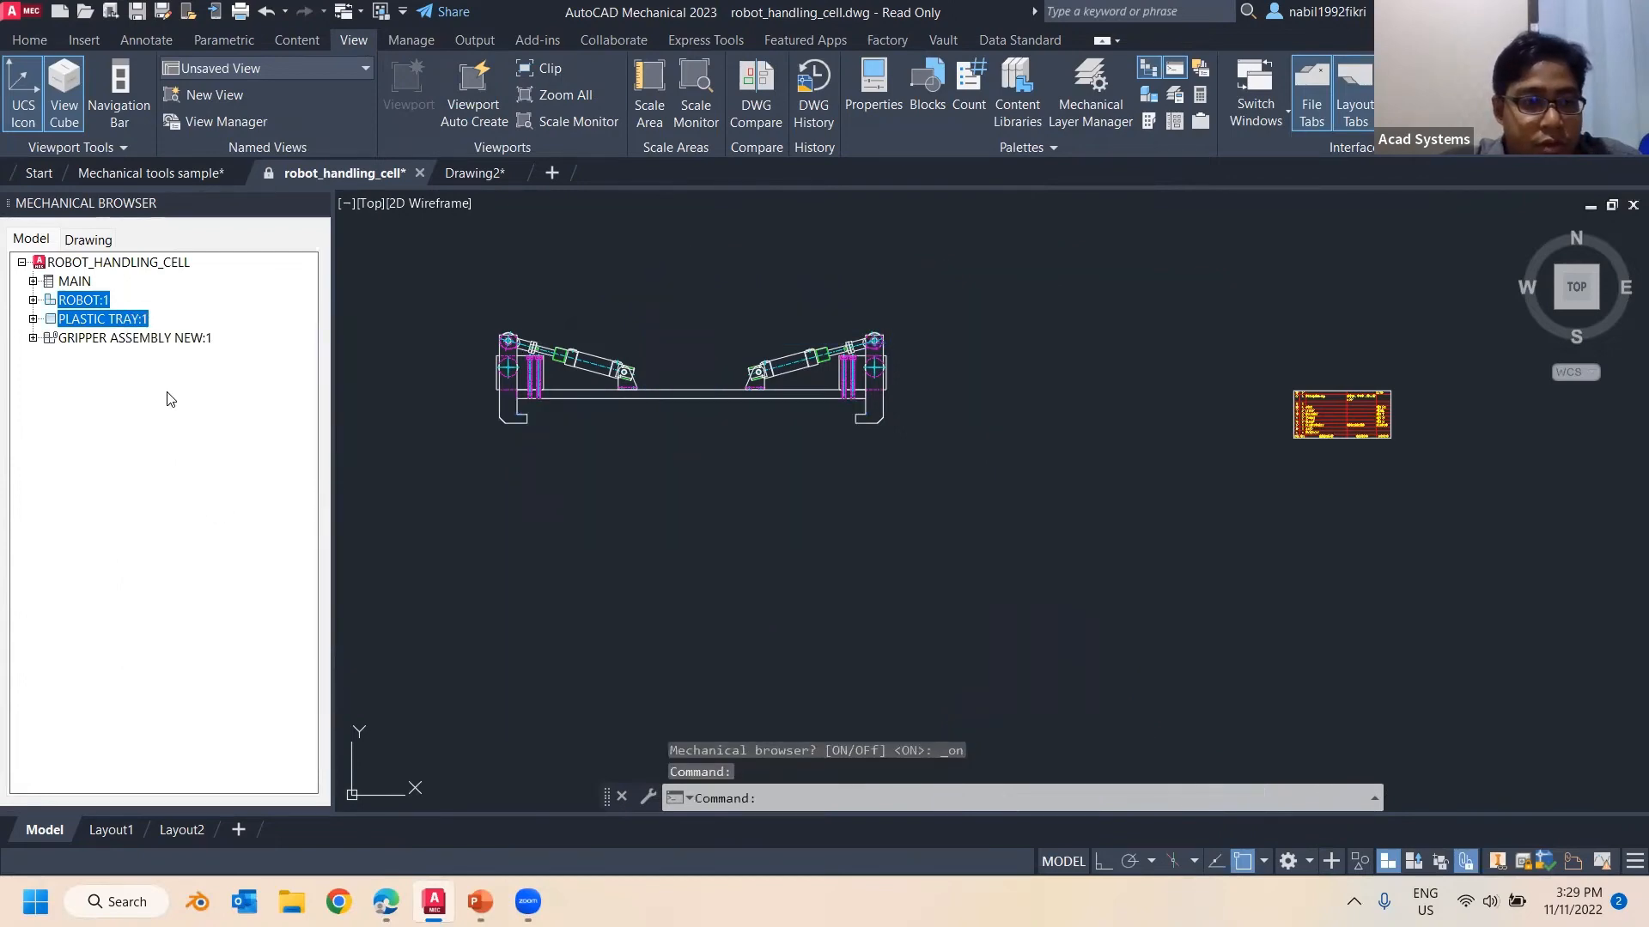
# Select GRIPPER ASSEMBLY NEW:1 and expand it in the component structure to list its views and parts
pyautogui.click(139, 342)
pyautogui.scroll(2, 652, 522)
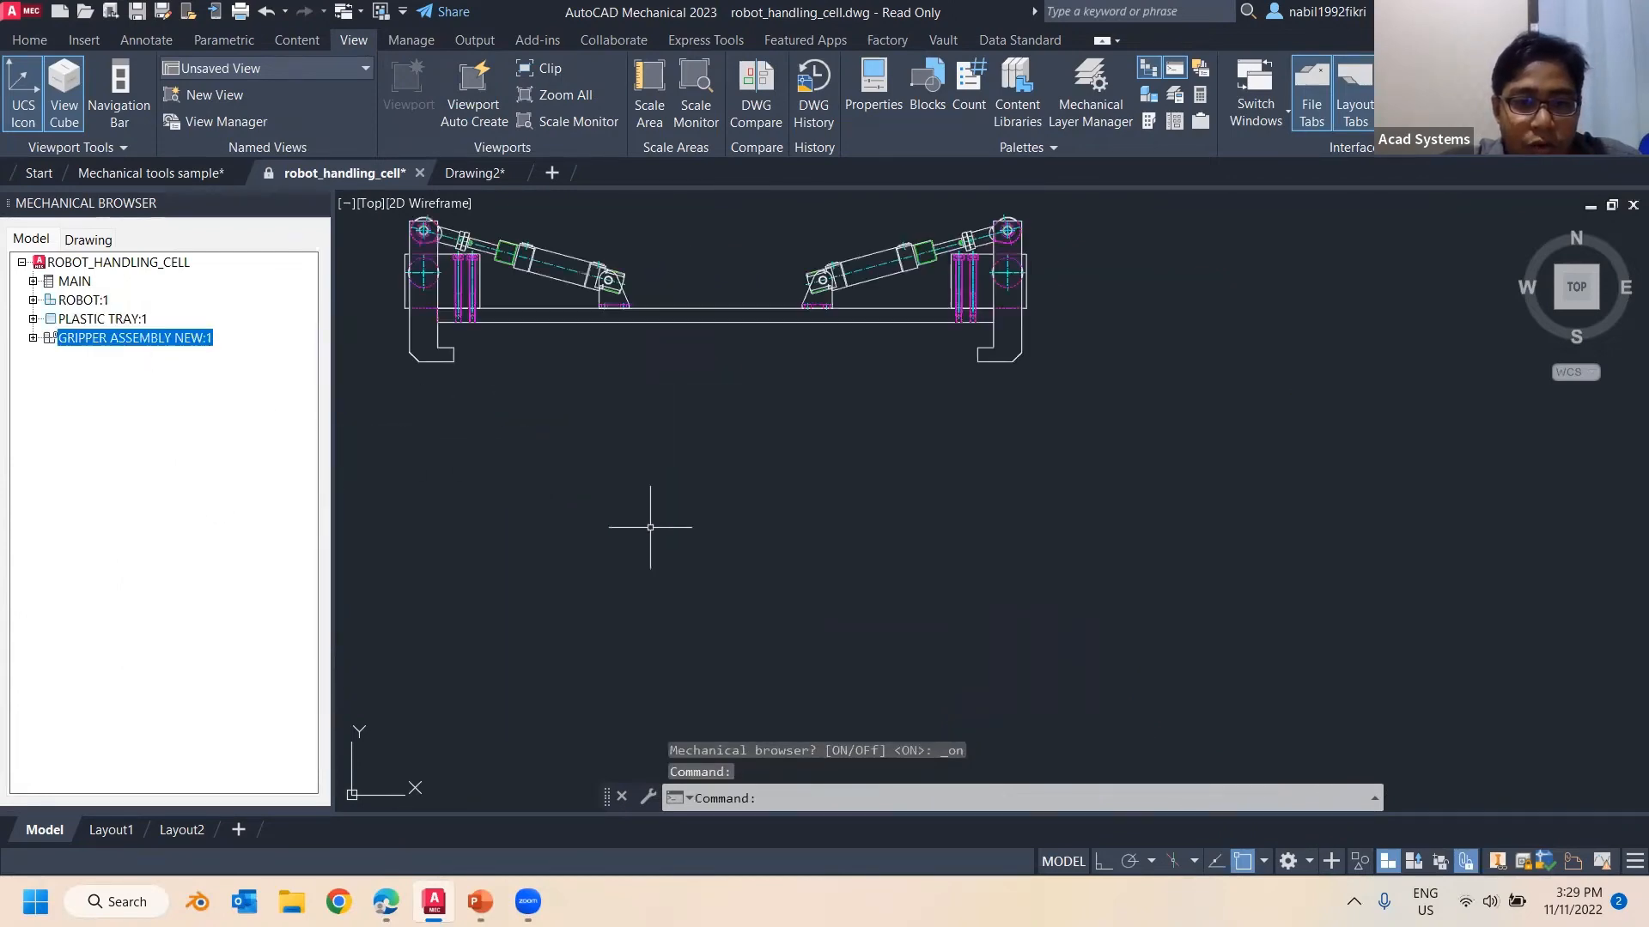
pyautogui.moveTo(654, 511); pyautogui.dragTo(750, 665, button='middle')
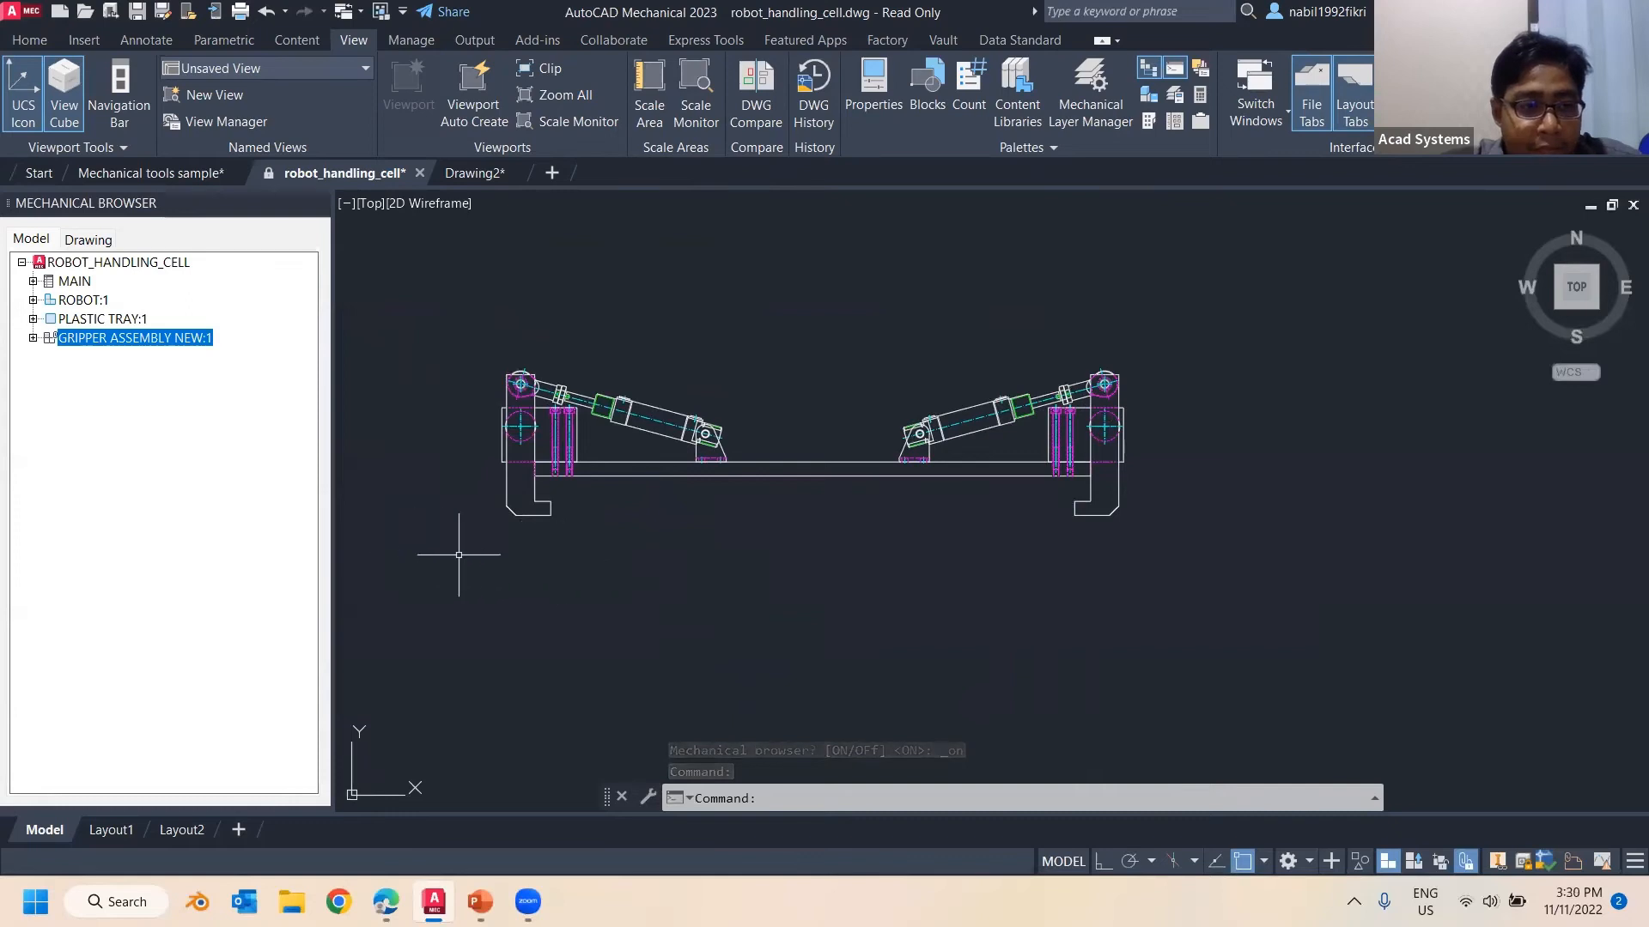
pyautogui.click(33, 339)
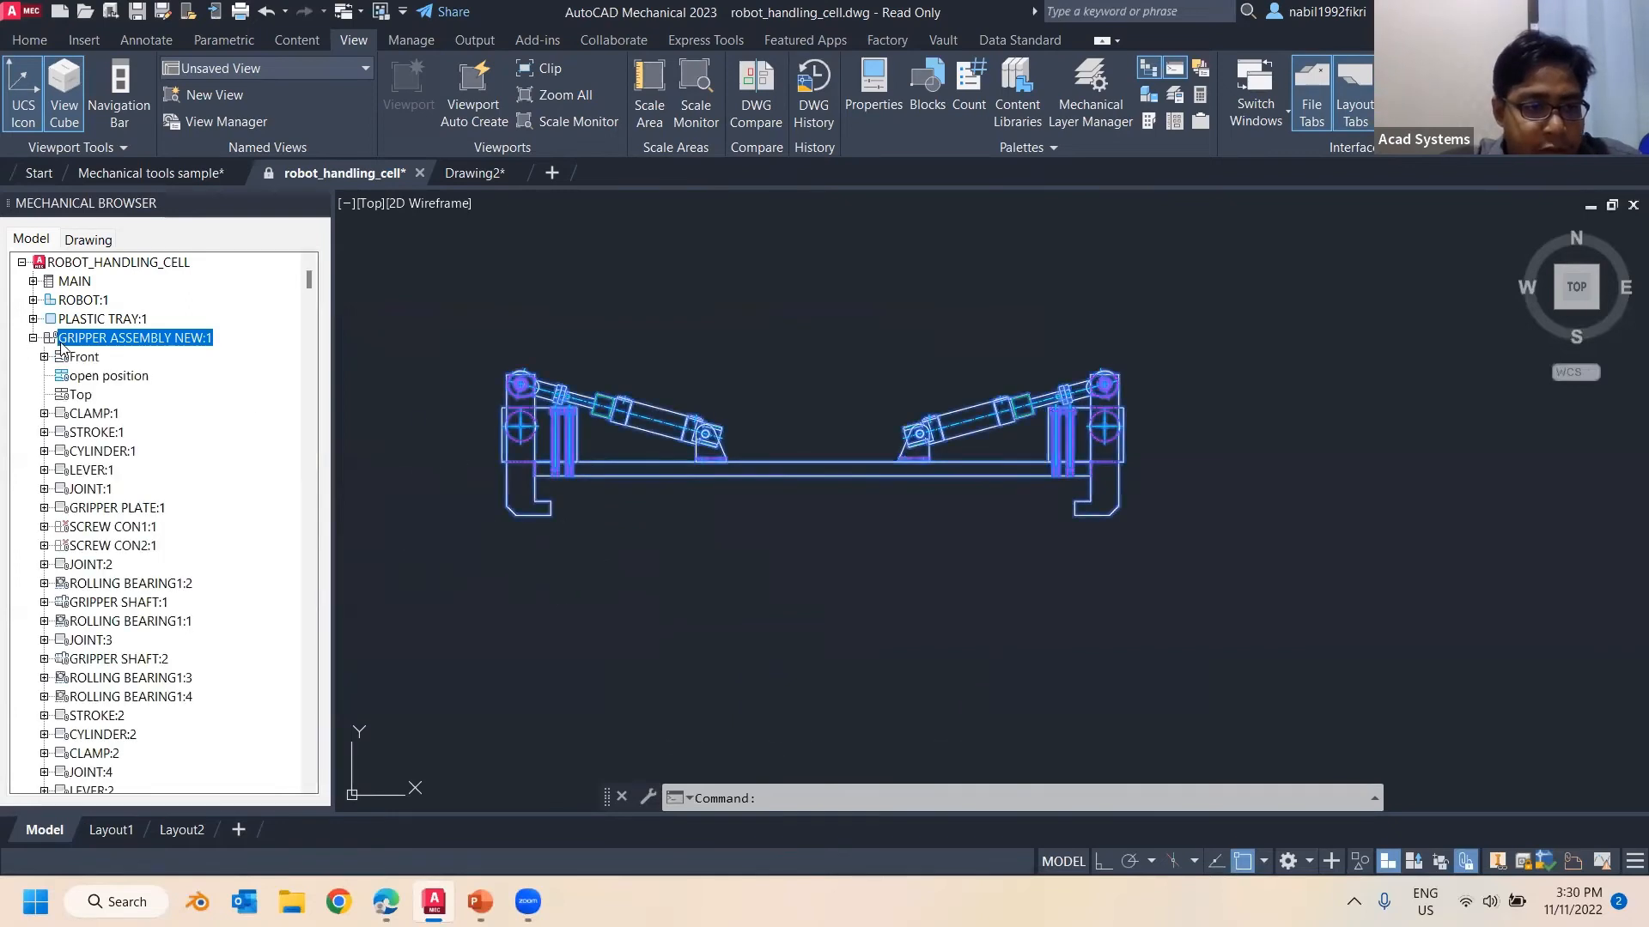
# Zoom the drawing to the CLAMP:1 component of the gripper assembly, and return to a close view of the front gripper geometry
pyautogui.click(93, 415)
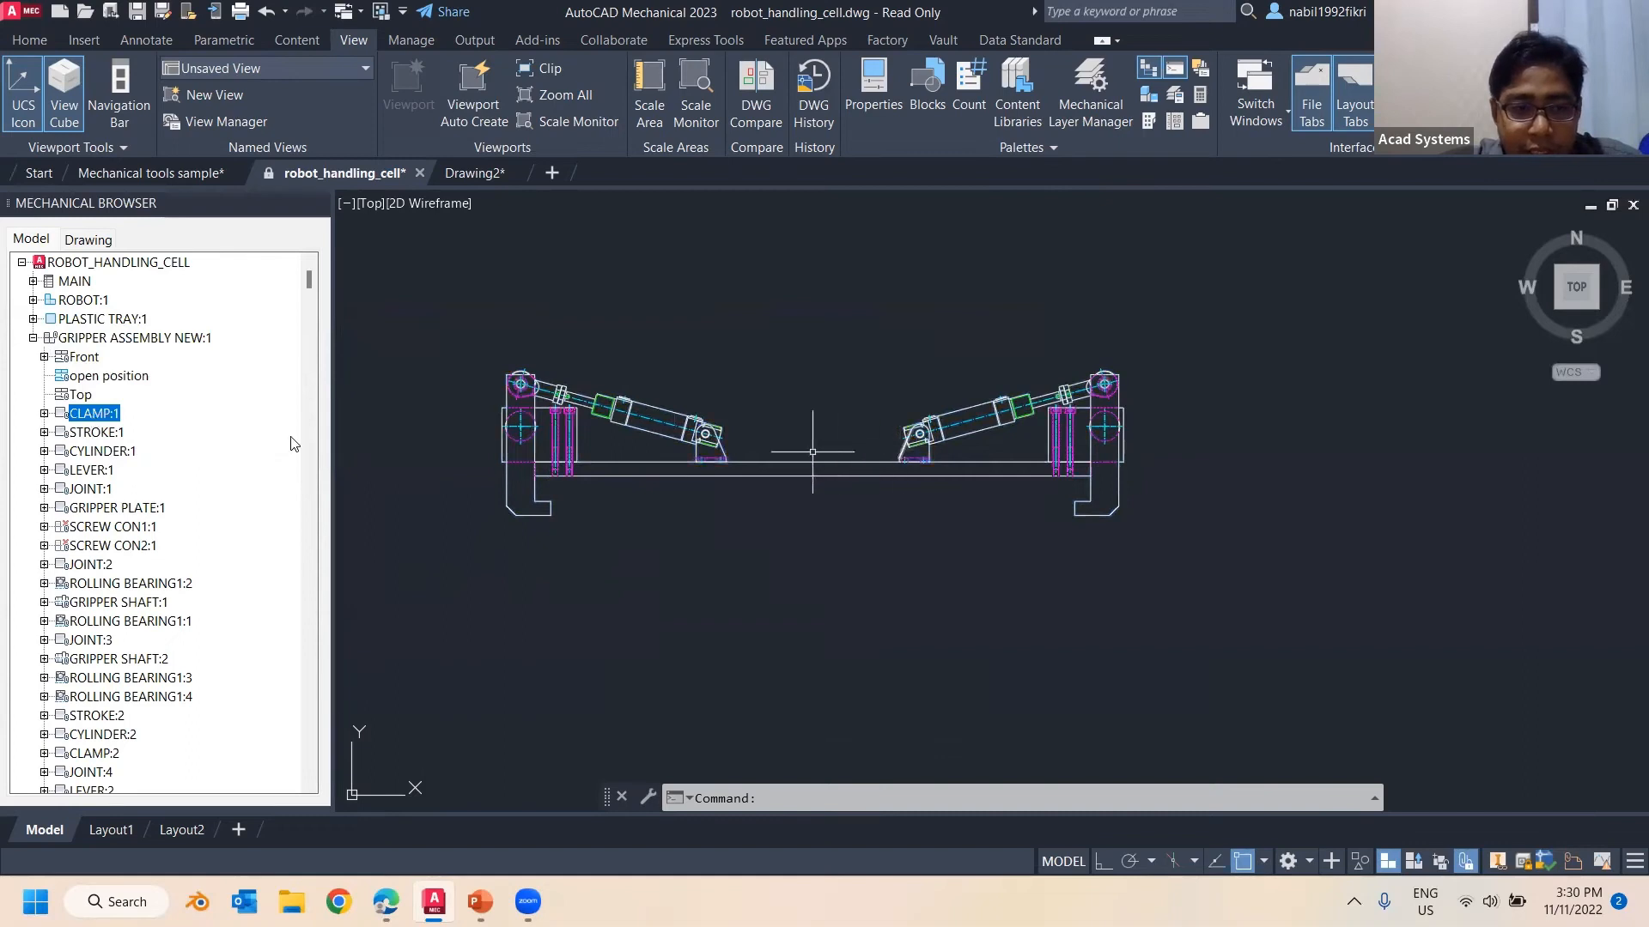
pyautogui.rightClick(109, 420)
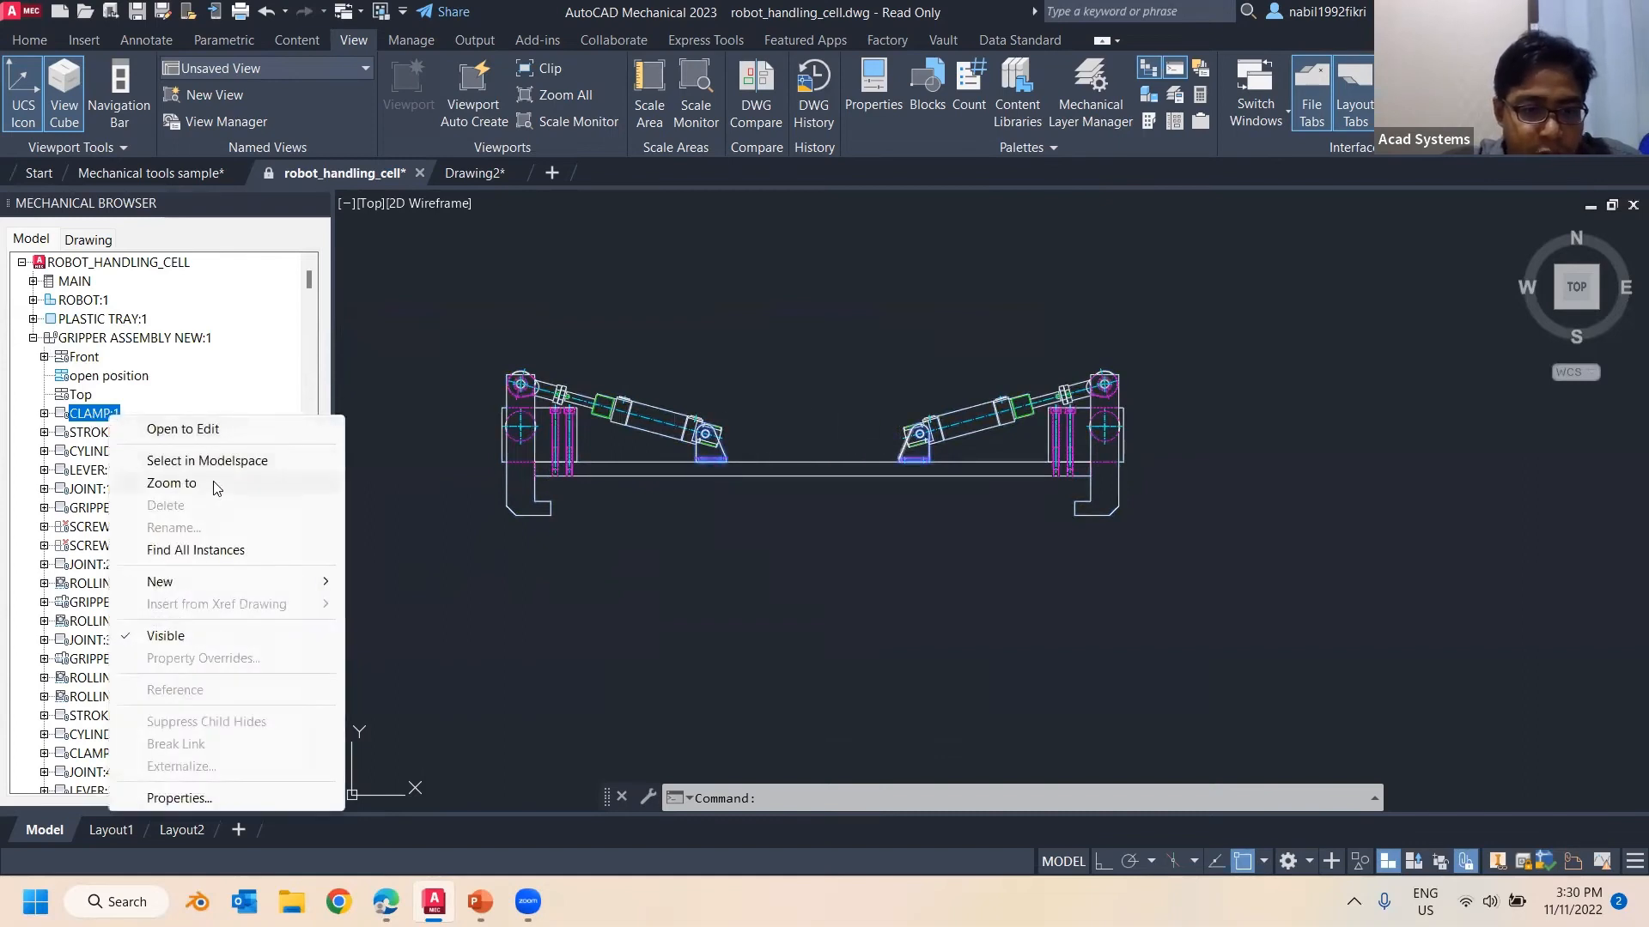
pyautogui.click(215, 485)
pyautogui.rightClick(97, 415)
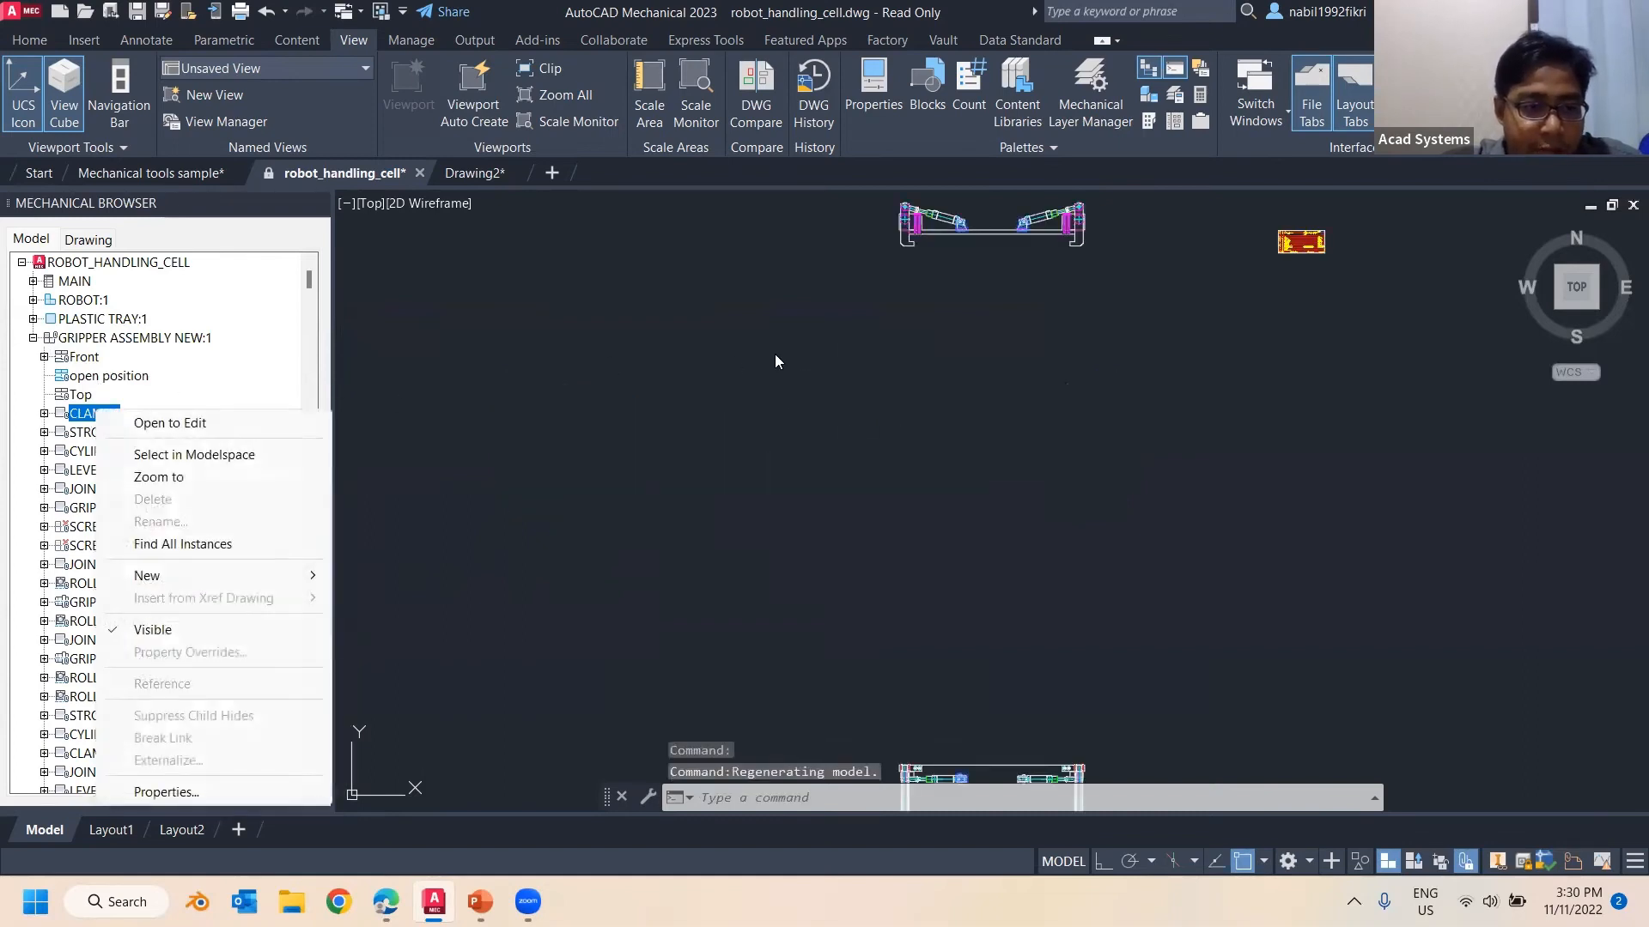
pyautogui.click(642, 482)
pyautogui.moveTo(728, 365); pyautogui.dragTo(538, 558, button='middle')
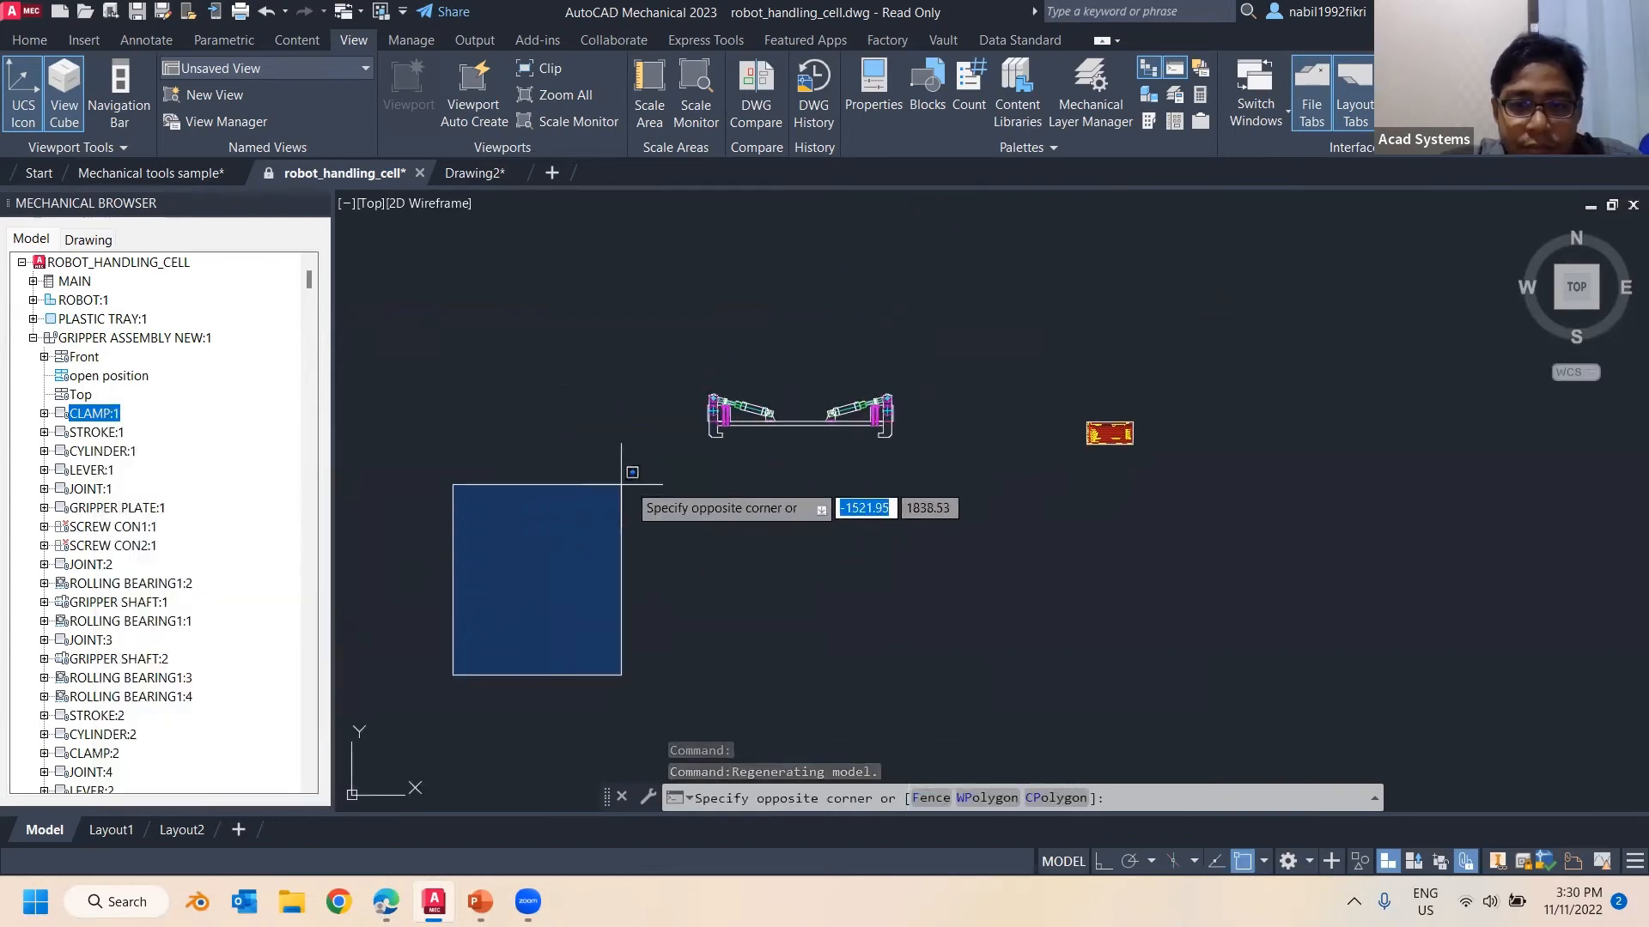
pyautogui.click(624, 482)
pyautogui.scroll(7, 787, 428)
pyautogui.moveTo(784, 335)
pyautogui.mouseDown(button='middle')
pyautogui.moveTo(842, 441)
pyautogui.moveTo(1024, 393)
pyautogui.mouseUp(button='middle')
# Highlight STROKE:1 and CYLINDER:1 in turn to identify their geometry in the gripper's front view
pyautogui.click(96, 432)
pyautogui.click(114, 452)
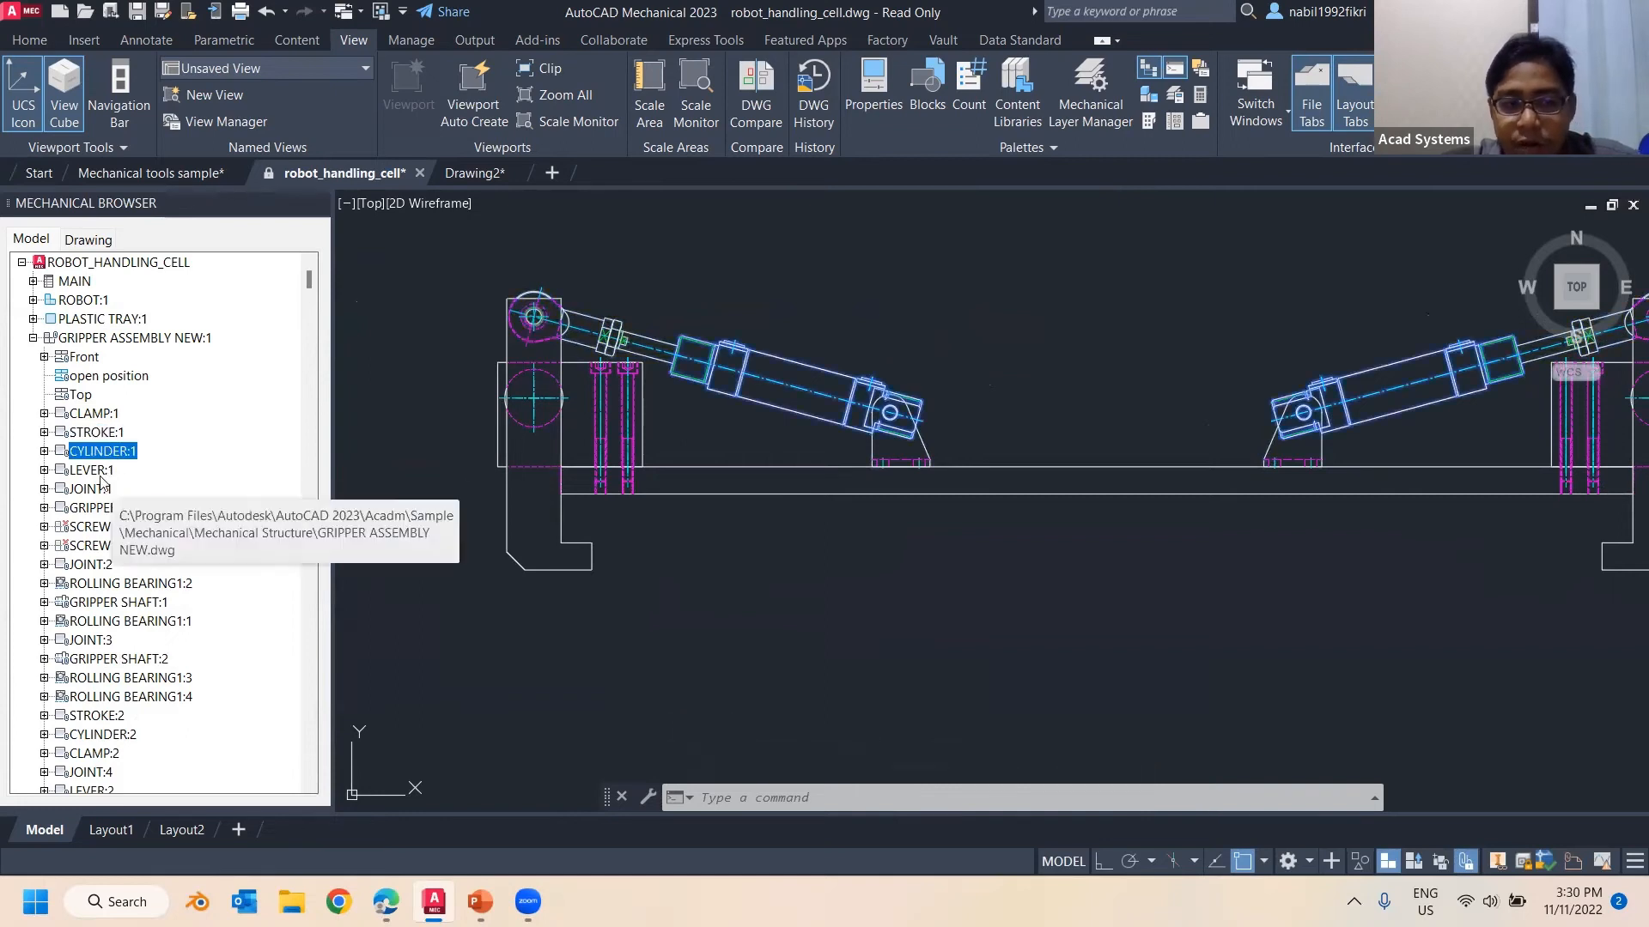
pyautogui.click(97, 433)
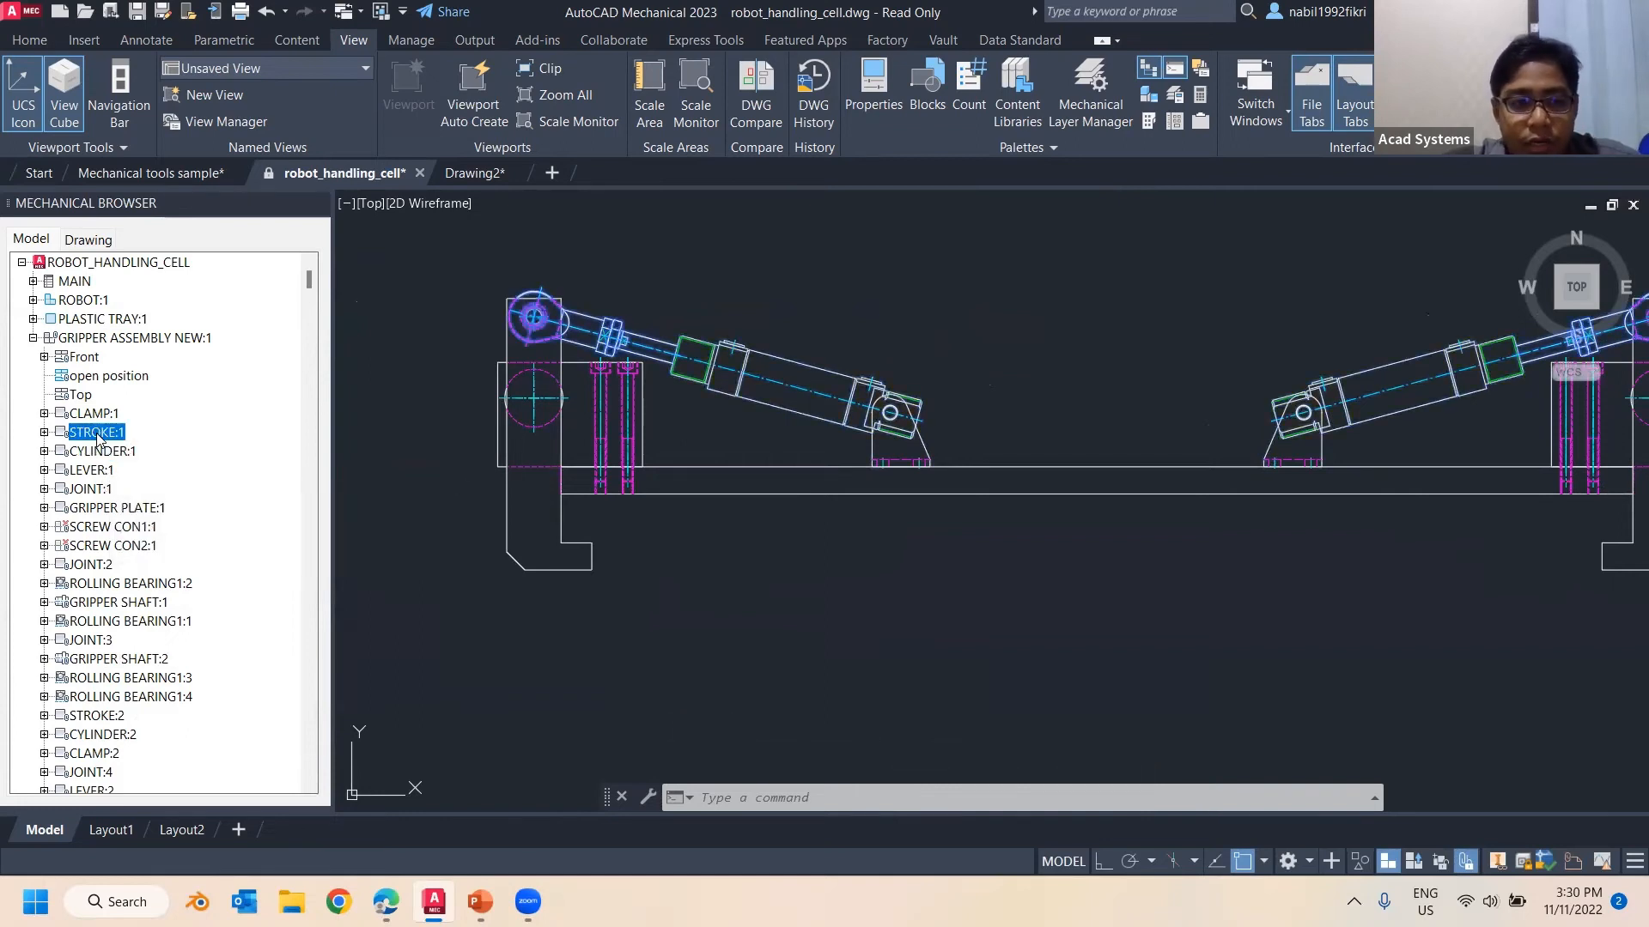
# Expand CLAMP:1 and highlight its Top and Front:2 views to identify which clamp geometry each one represents
pyautogui.click(44, 414)
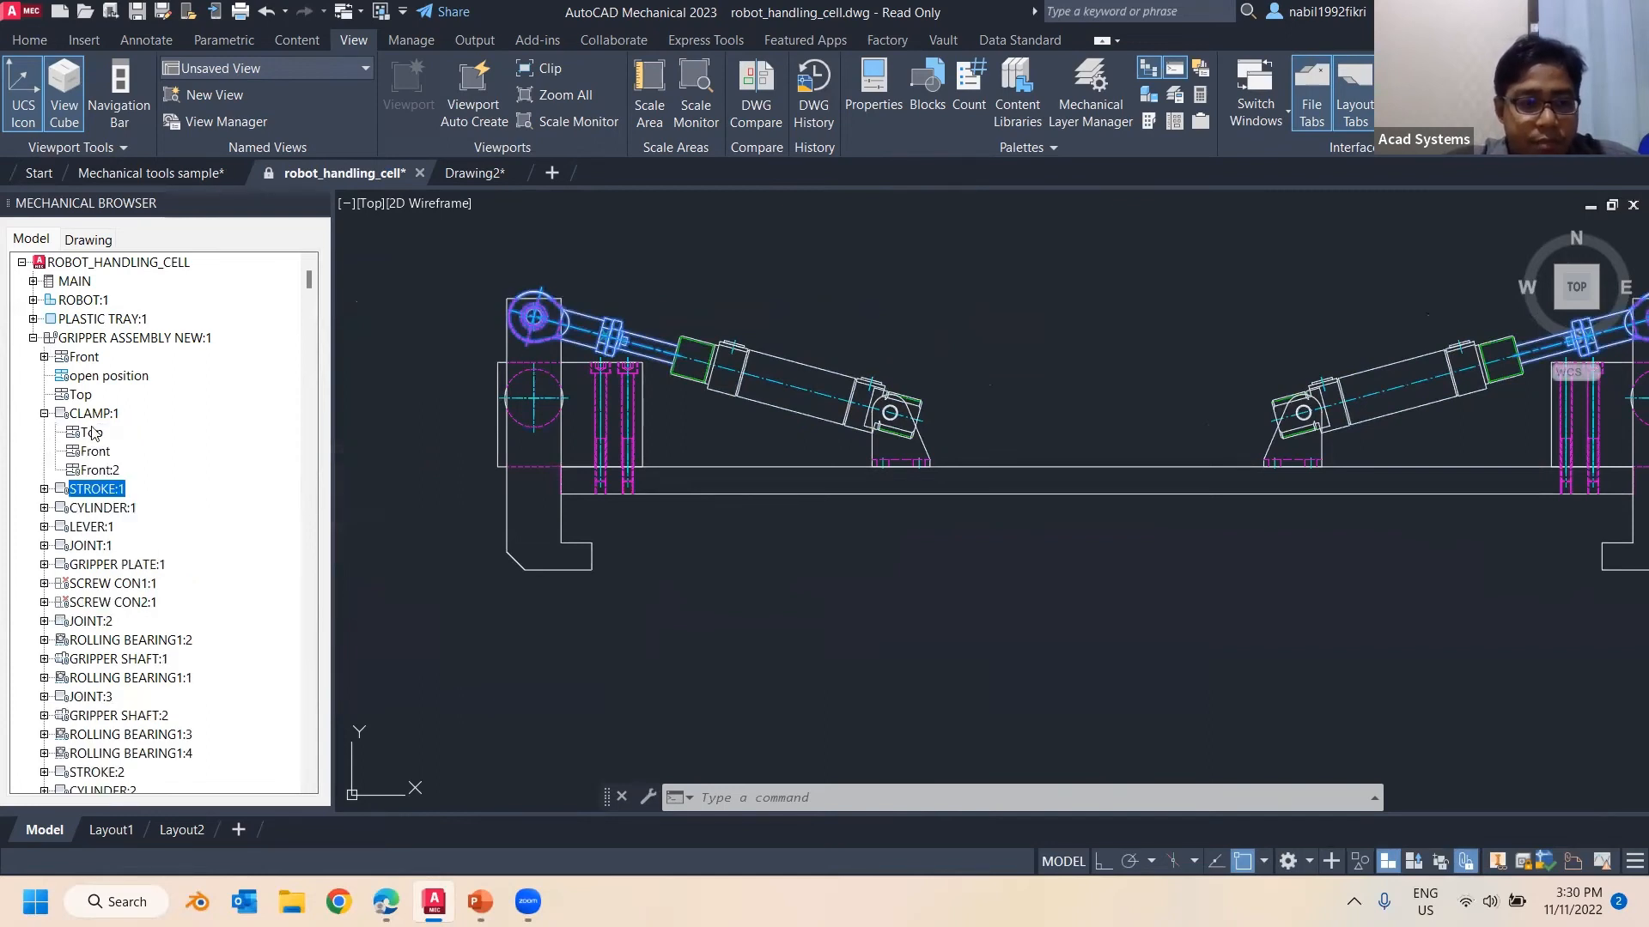
pyautogui.click(93, 432)
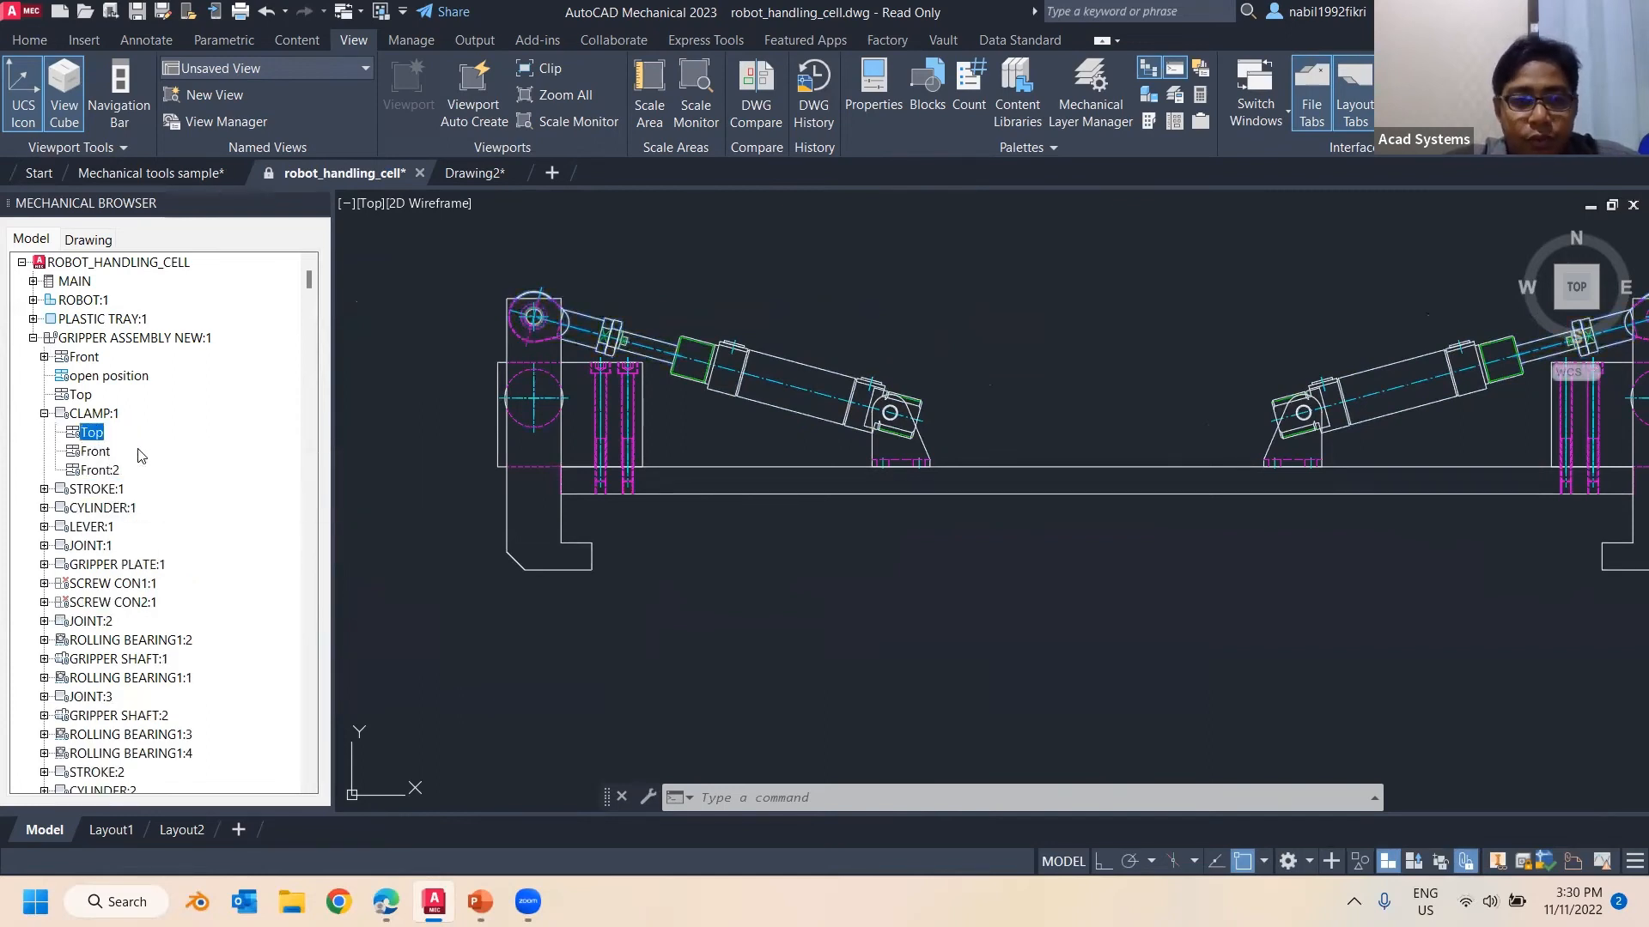
pyautogui.click(94, 414)
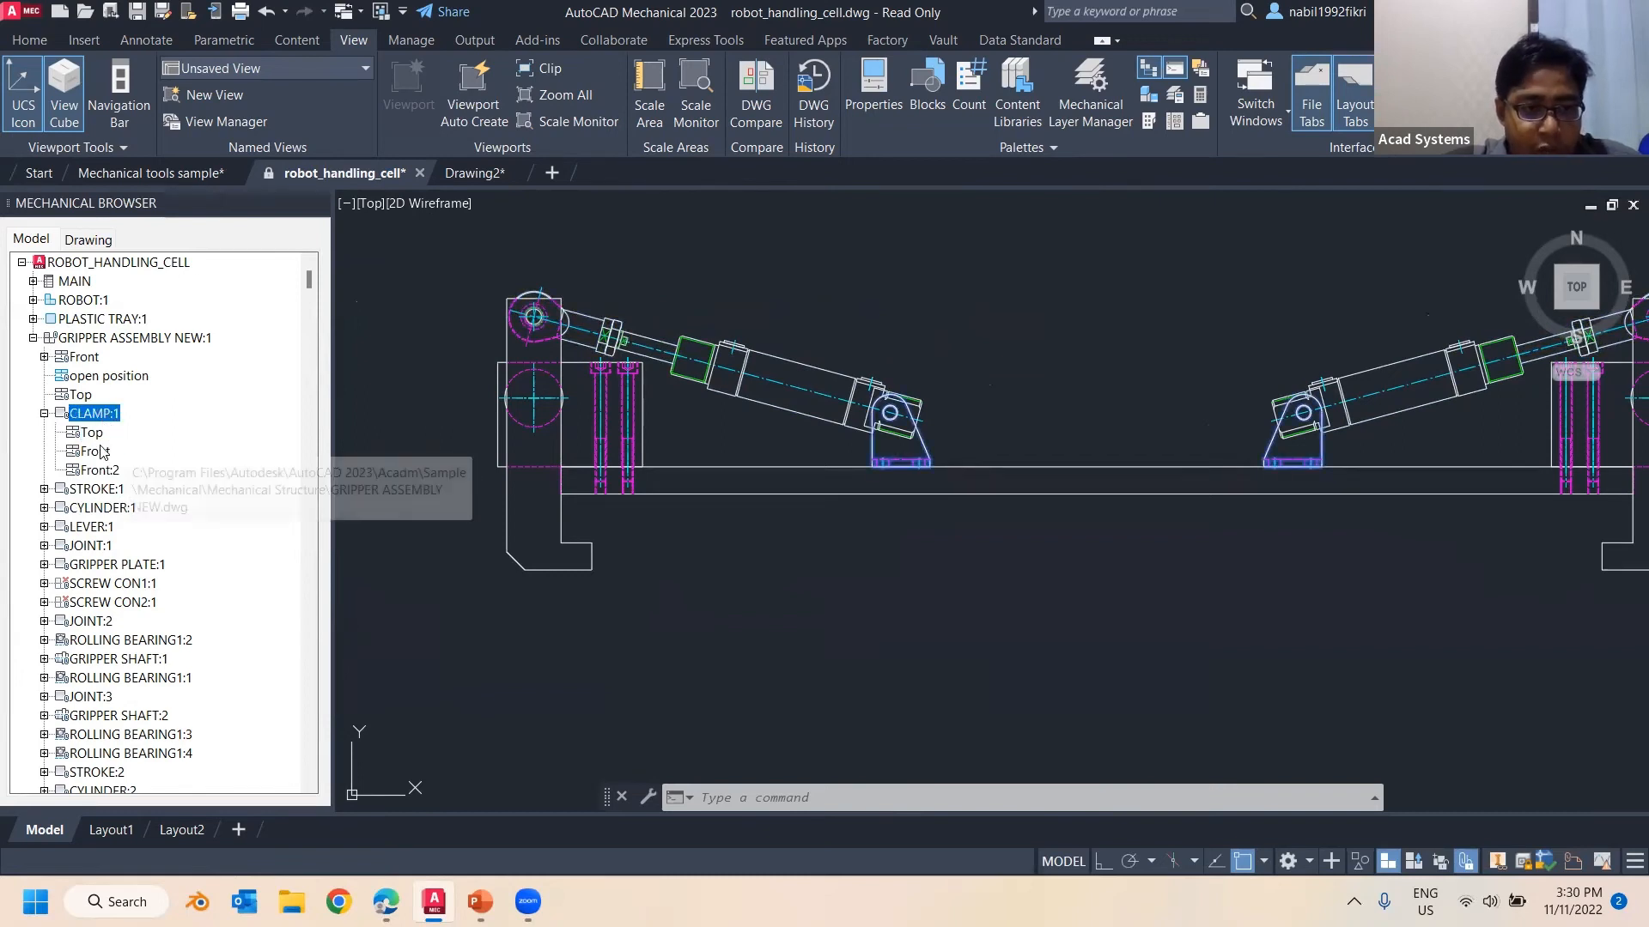
pyautogui.click(93, 433)
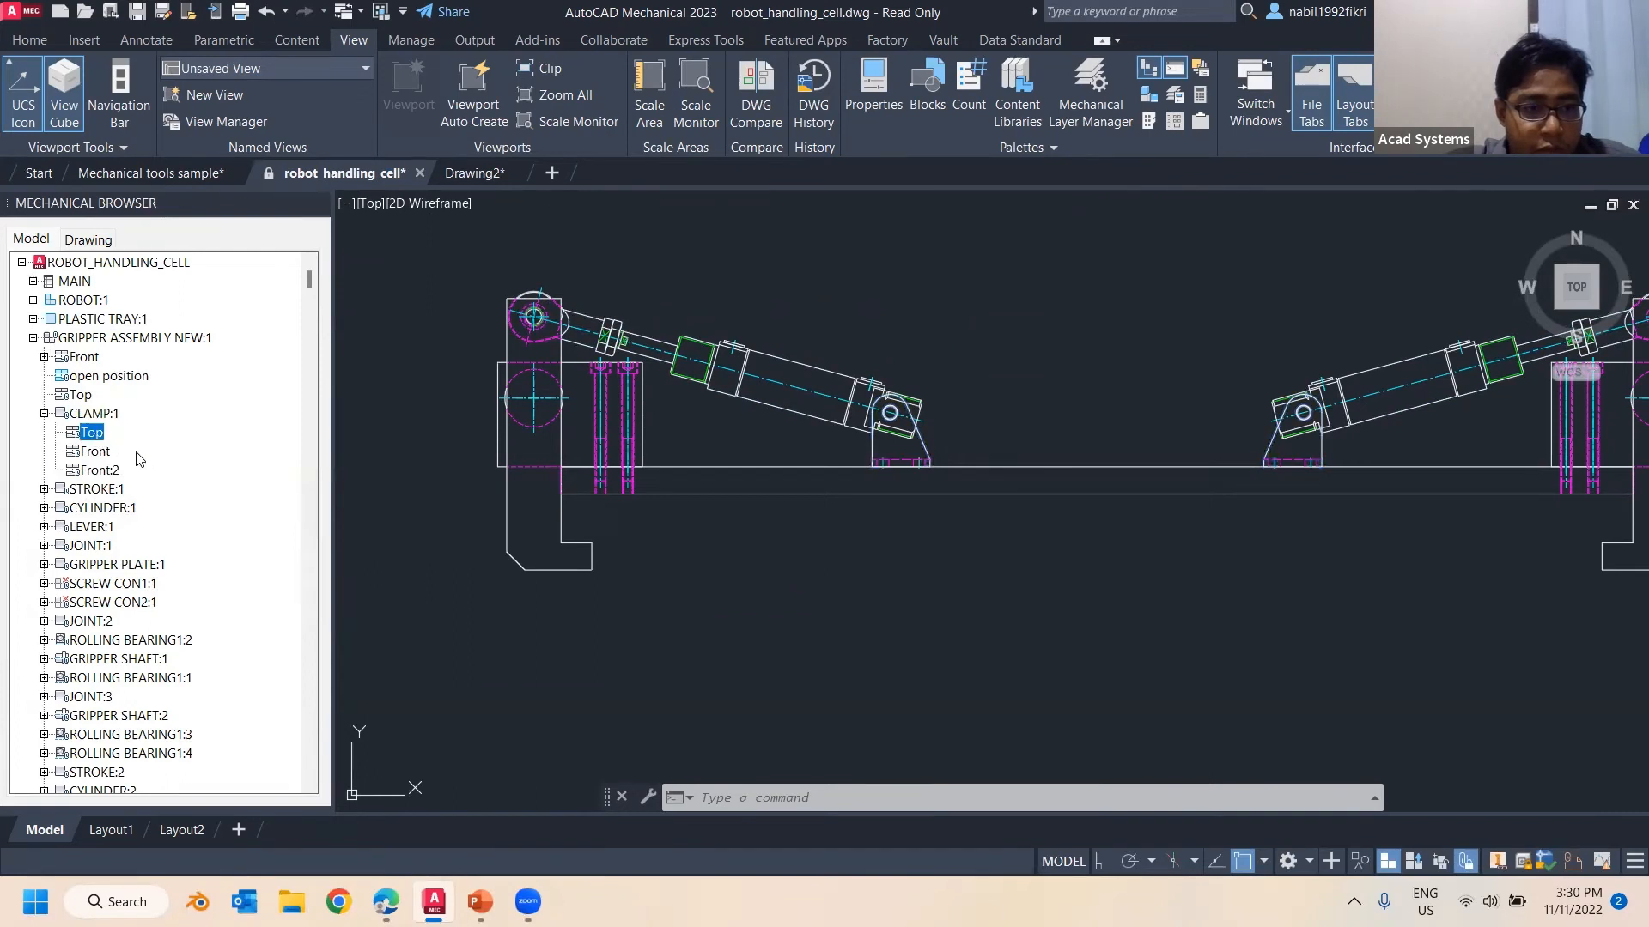
pyautogui.click(102, 473)
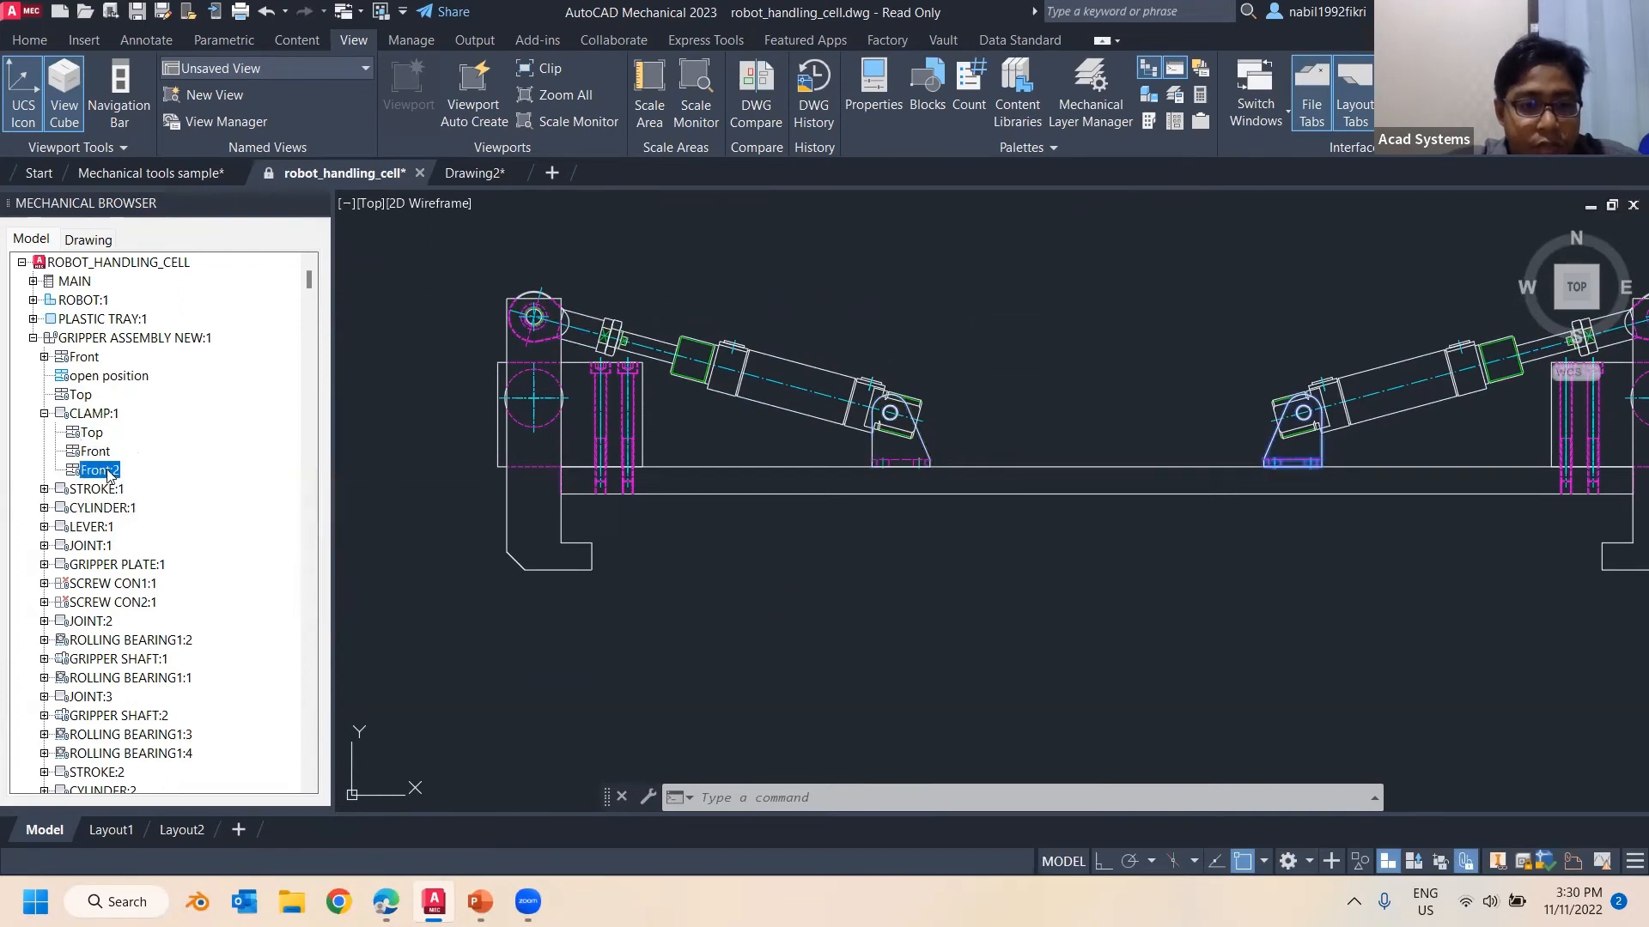
# Insert a new instance of CLAMP:1's Front view above the gripper assembly, using the active parent and 0 rotation
pyautogui.click(101, 453)
pyautogui.rightClick(100, 454)
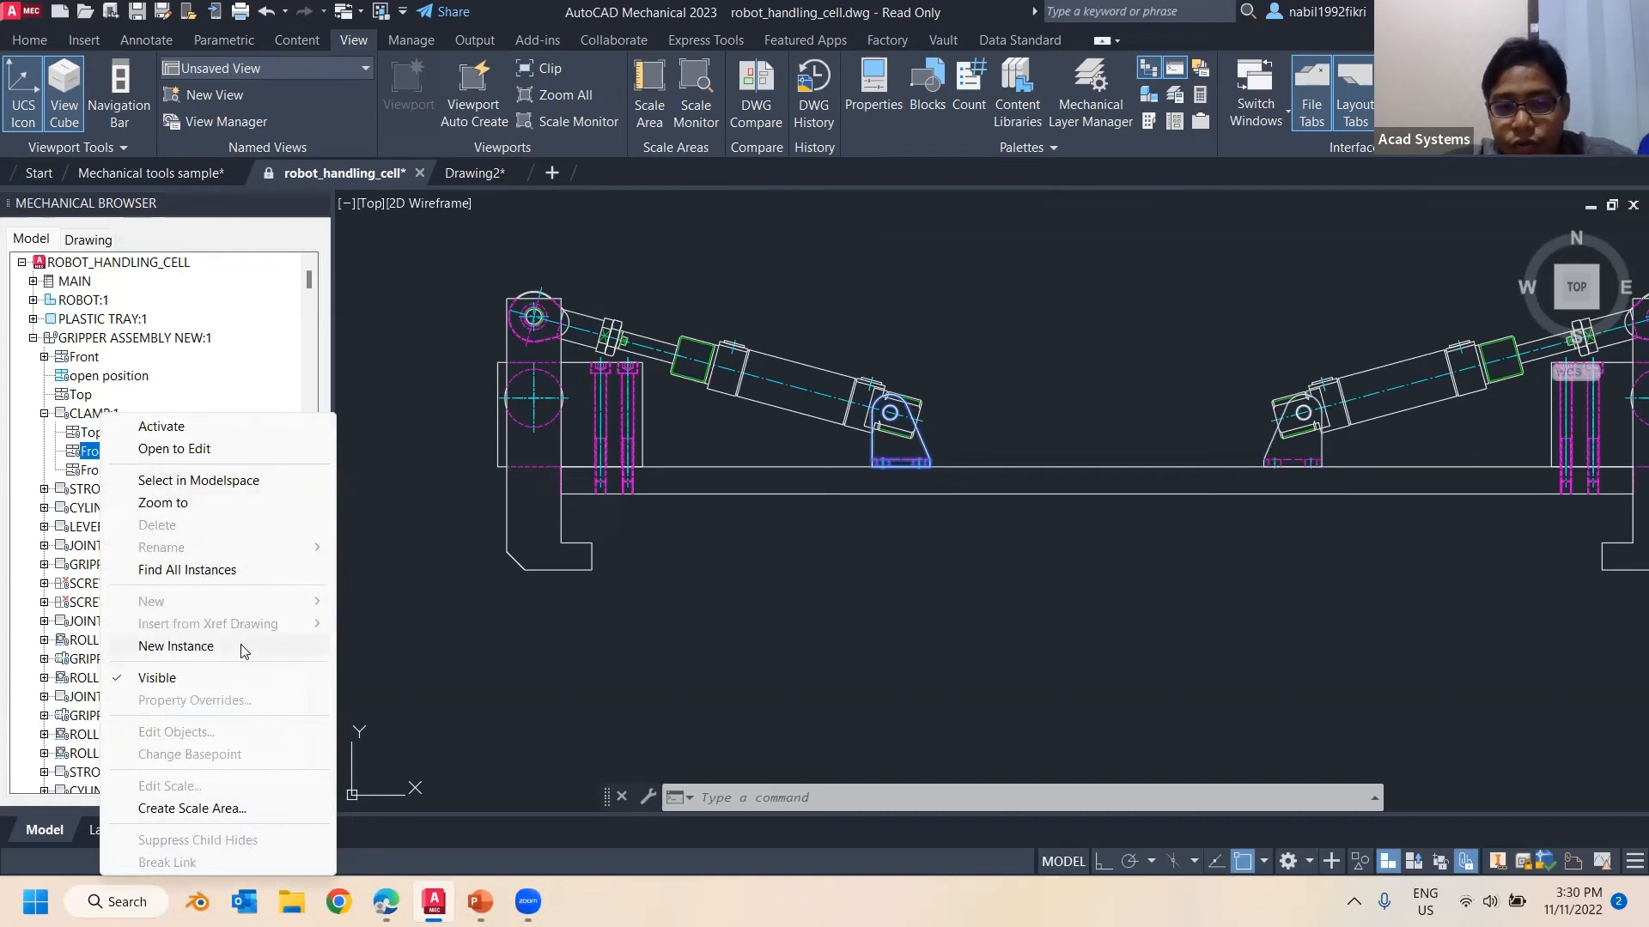
pyautogui.click(176, 646)
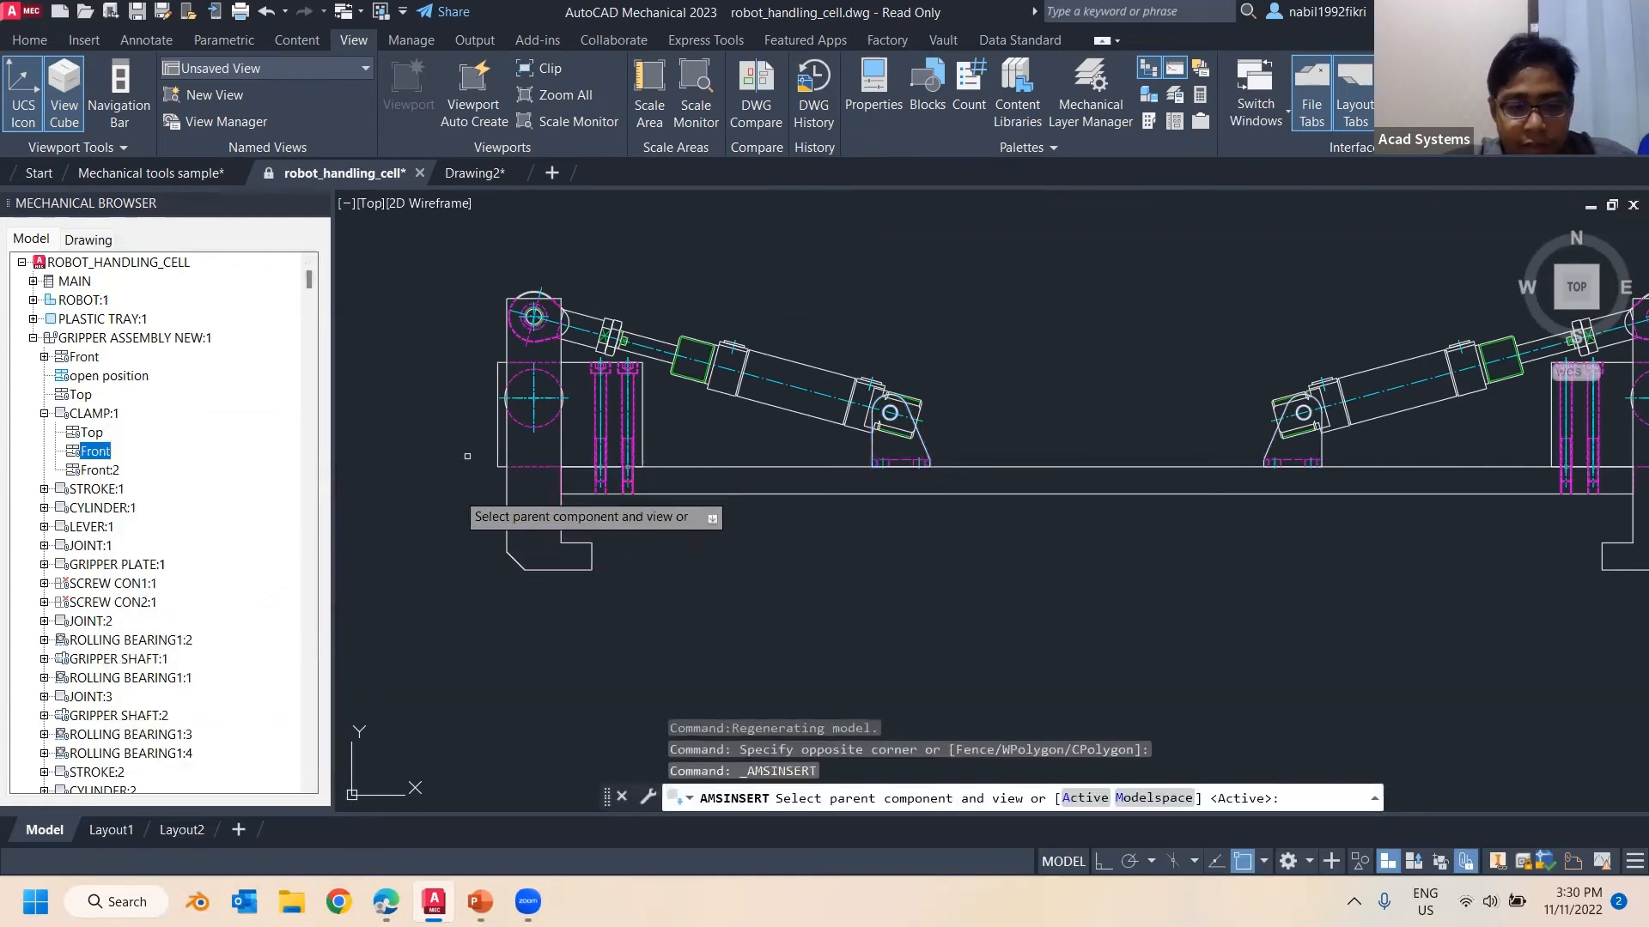
pyautogui.press('Return')
pyautogui.click(972, 302)
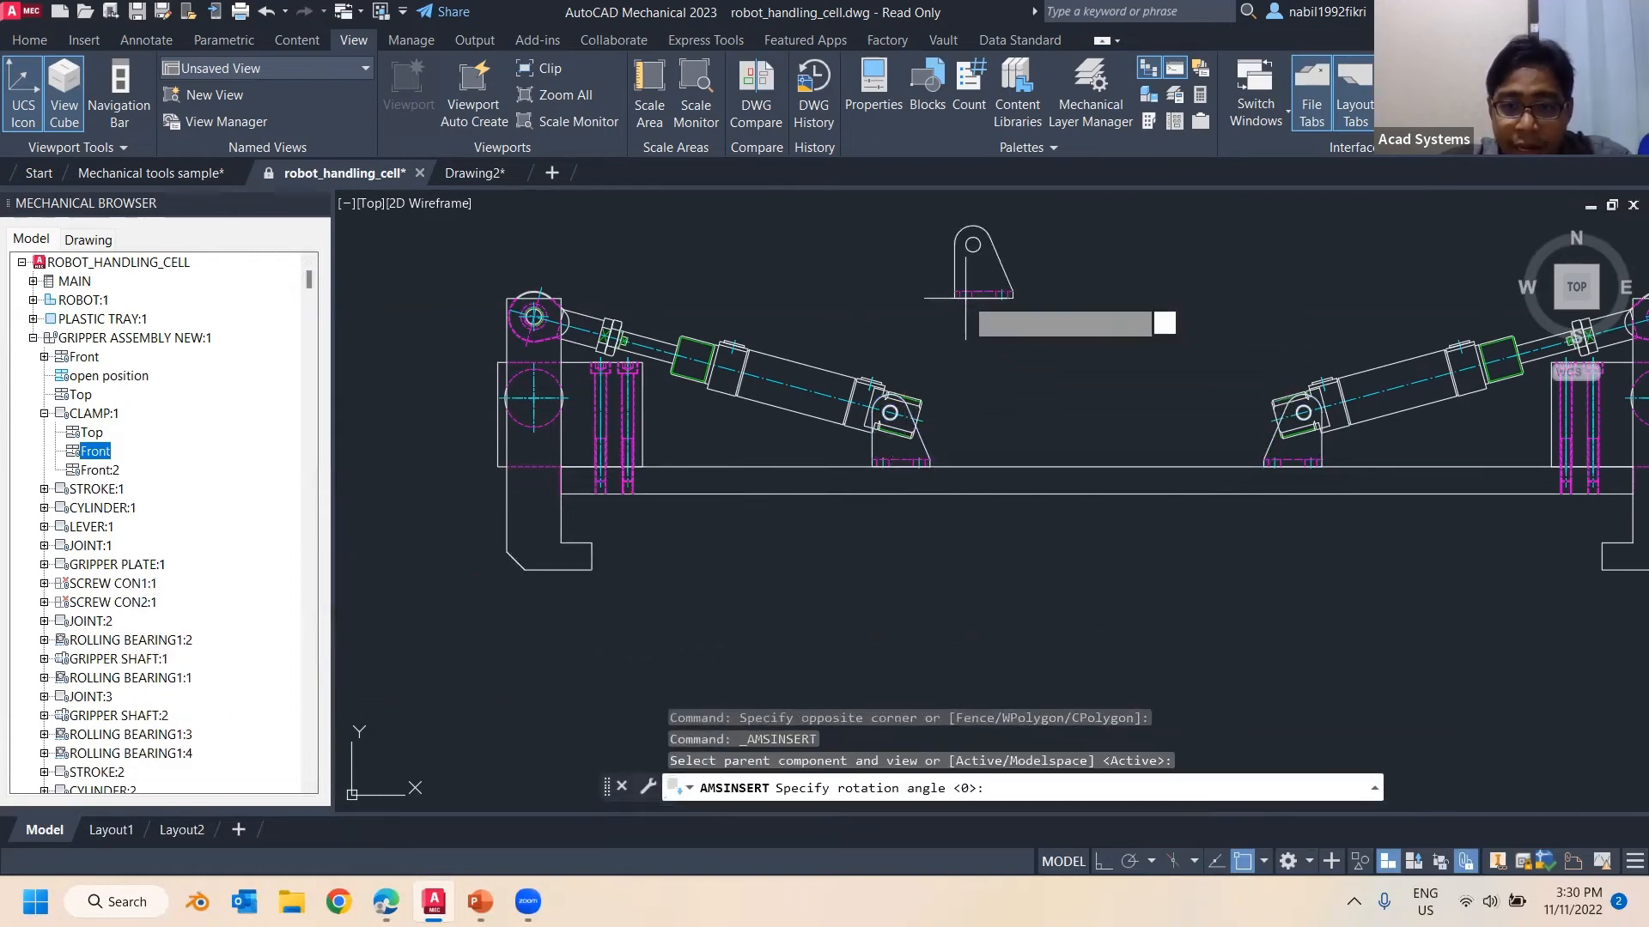
pyautogui.press('Return')
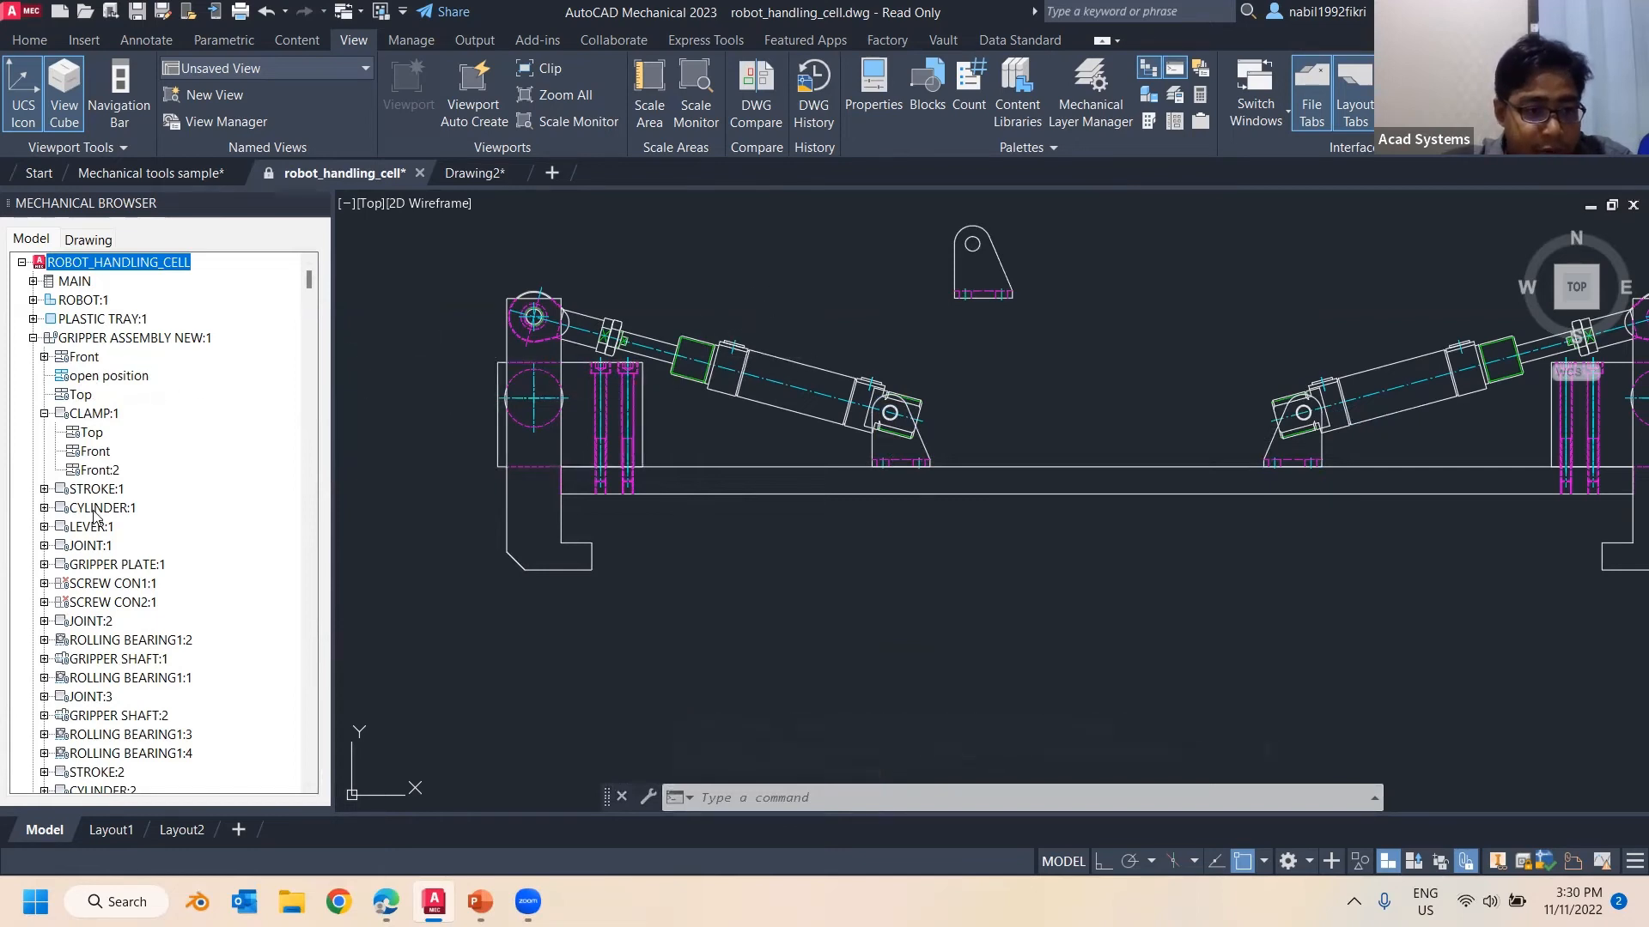
# Expand STROKE:1 and insert a new instance of its Front:2 view below the gripper's left arm, with 0 rotation
pyautogui.click(45, 489)
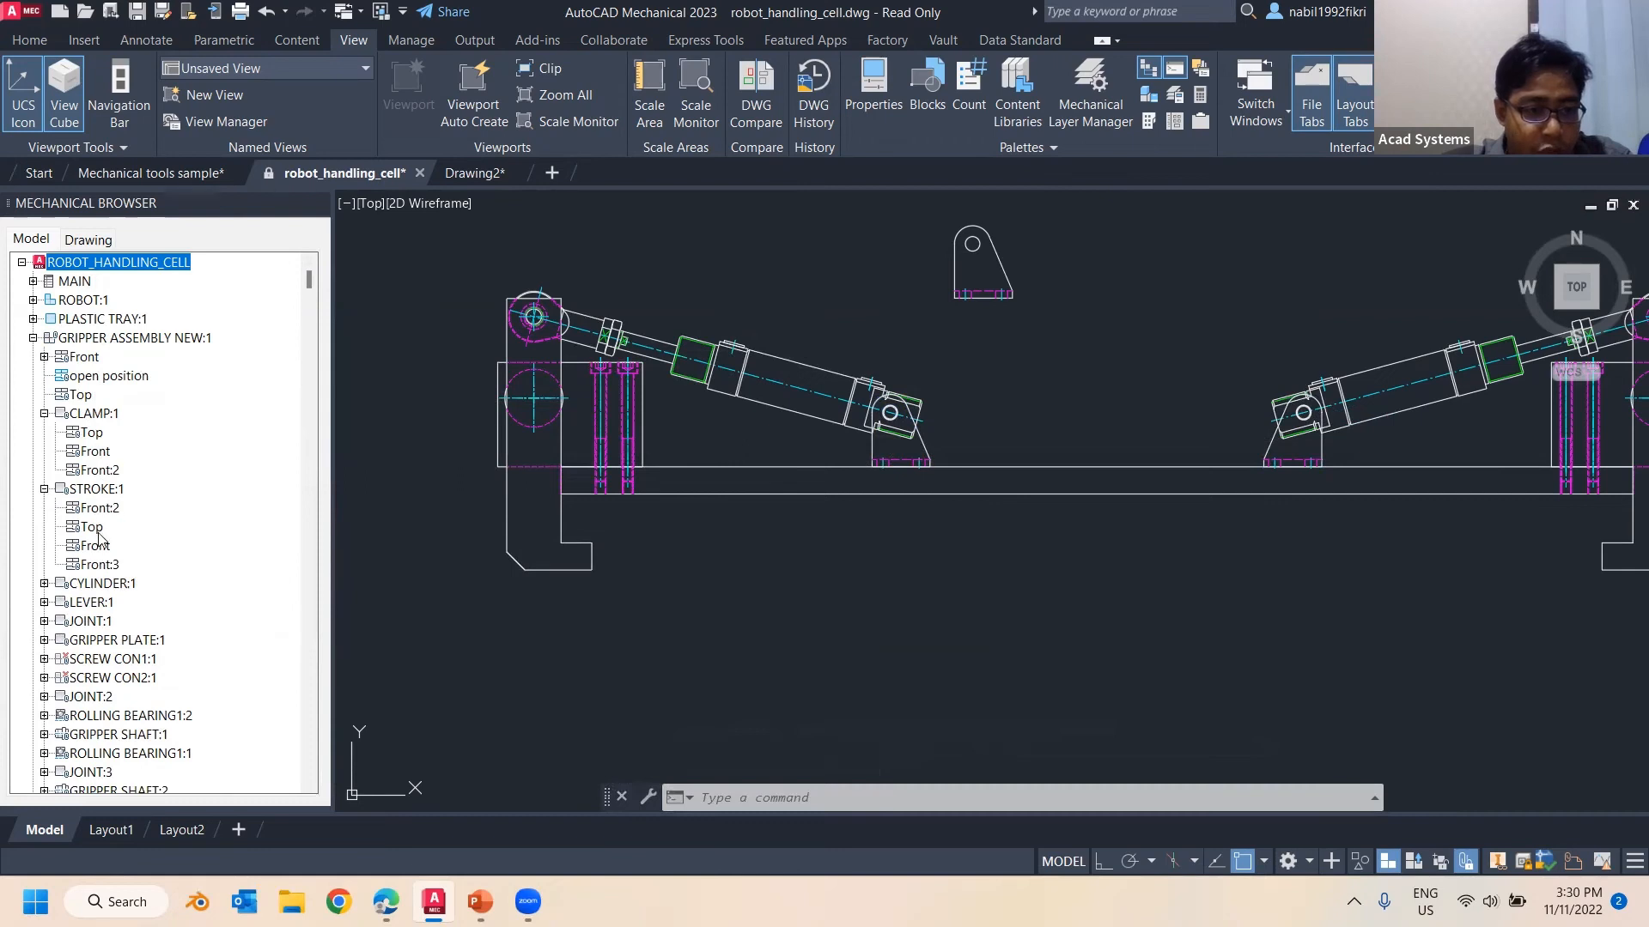
pyautogui.click(99, 509)
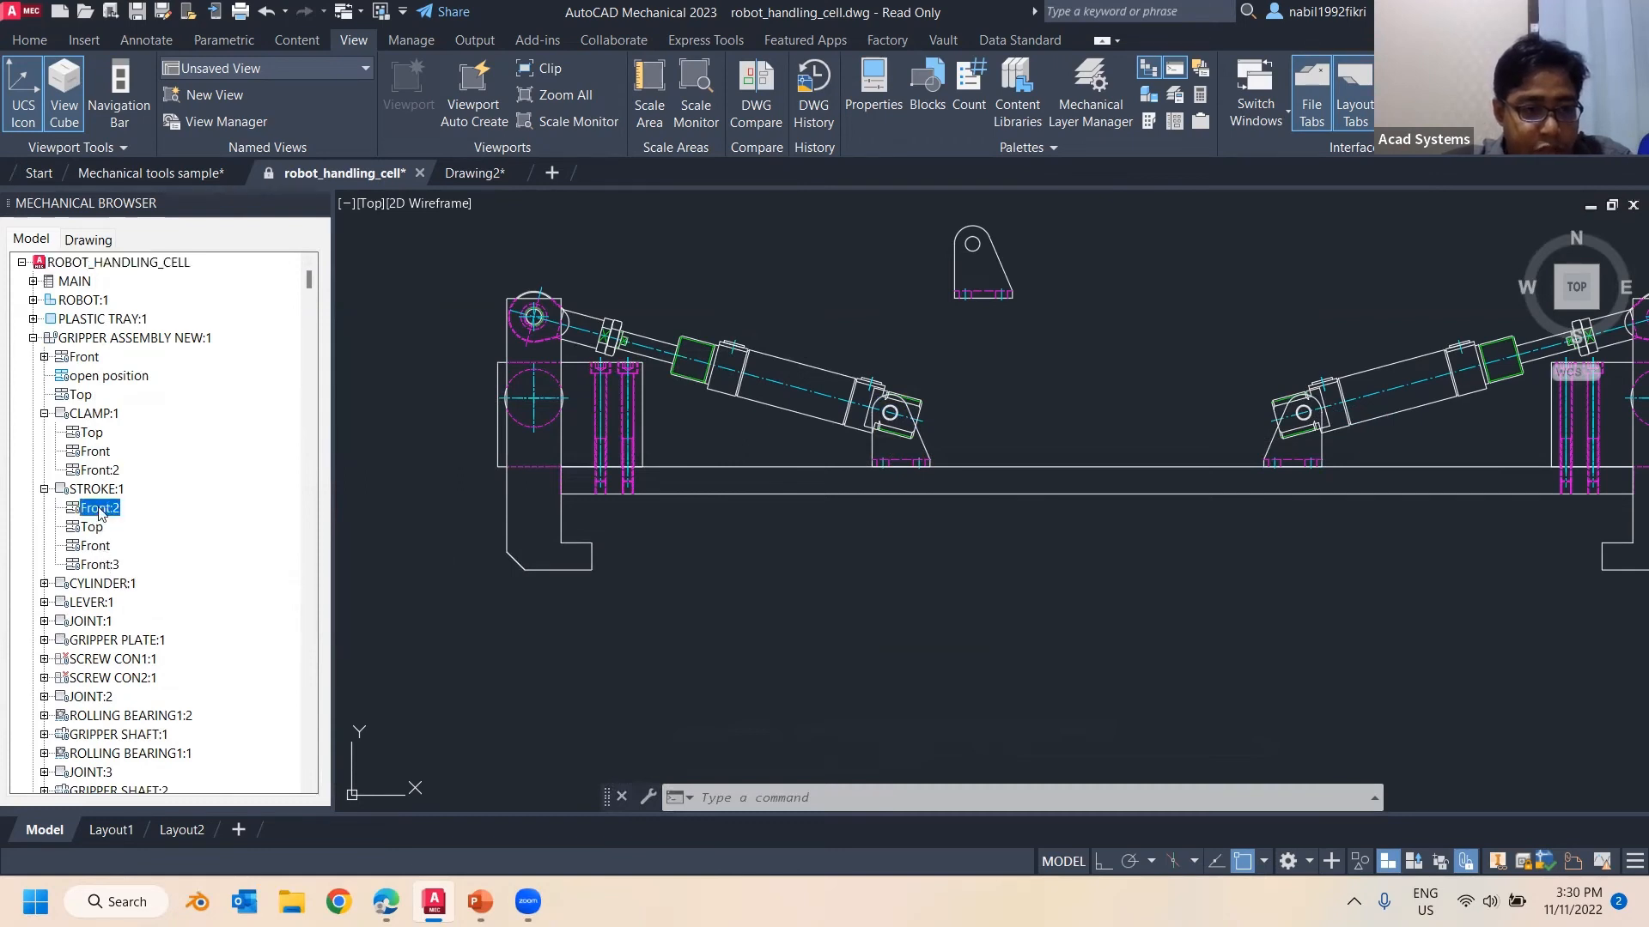
pyautogui.rightClick(99, 509)
pyautogui.click(221, 276)
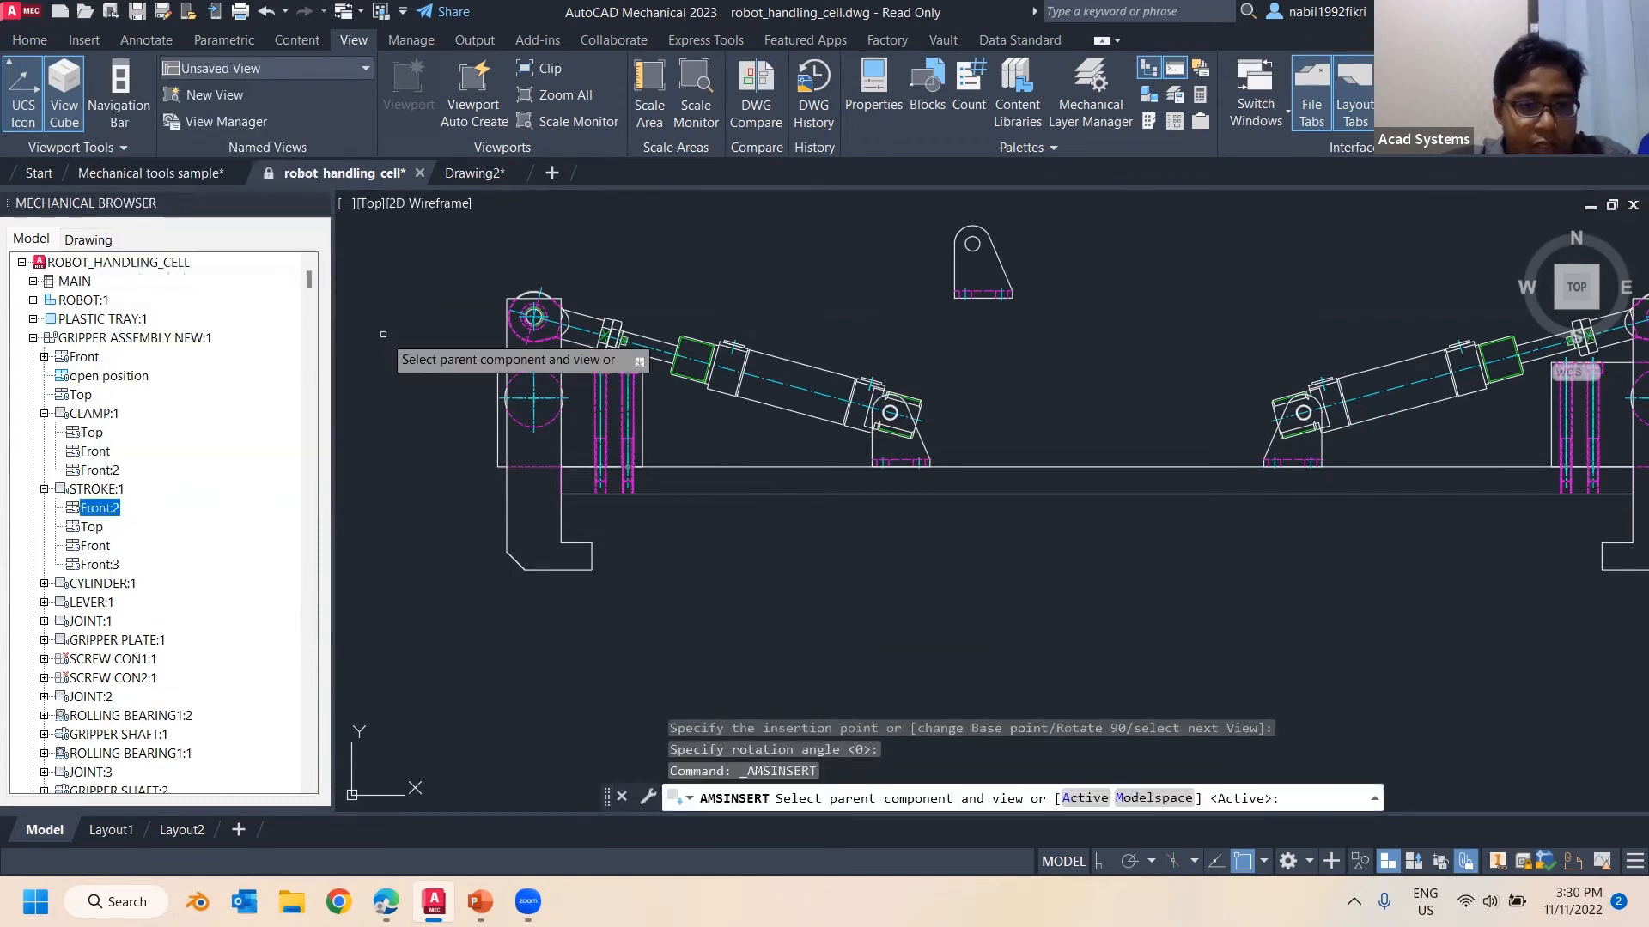
pyautogui.press('Return')
pyautogui.click(635, 627)
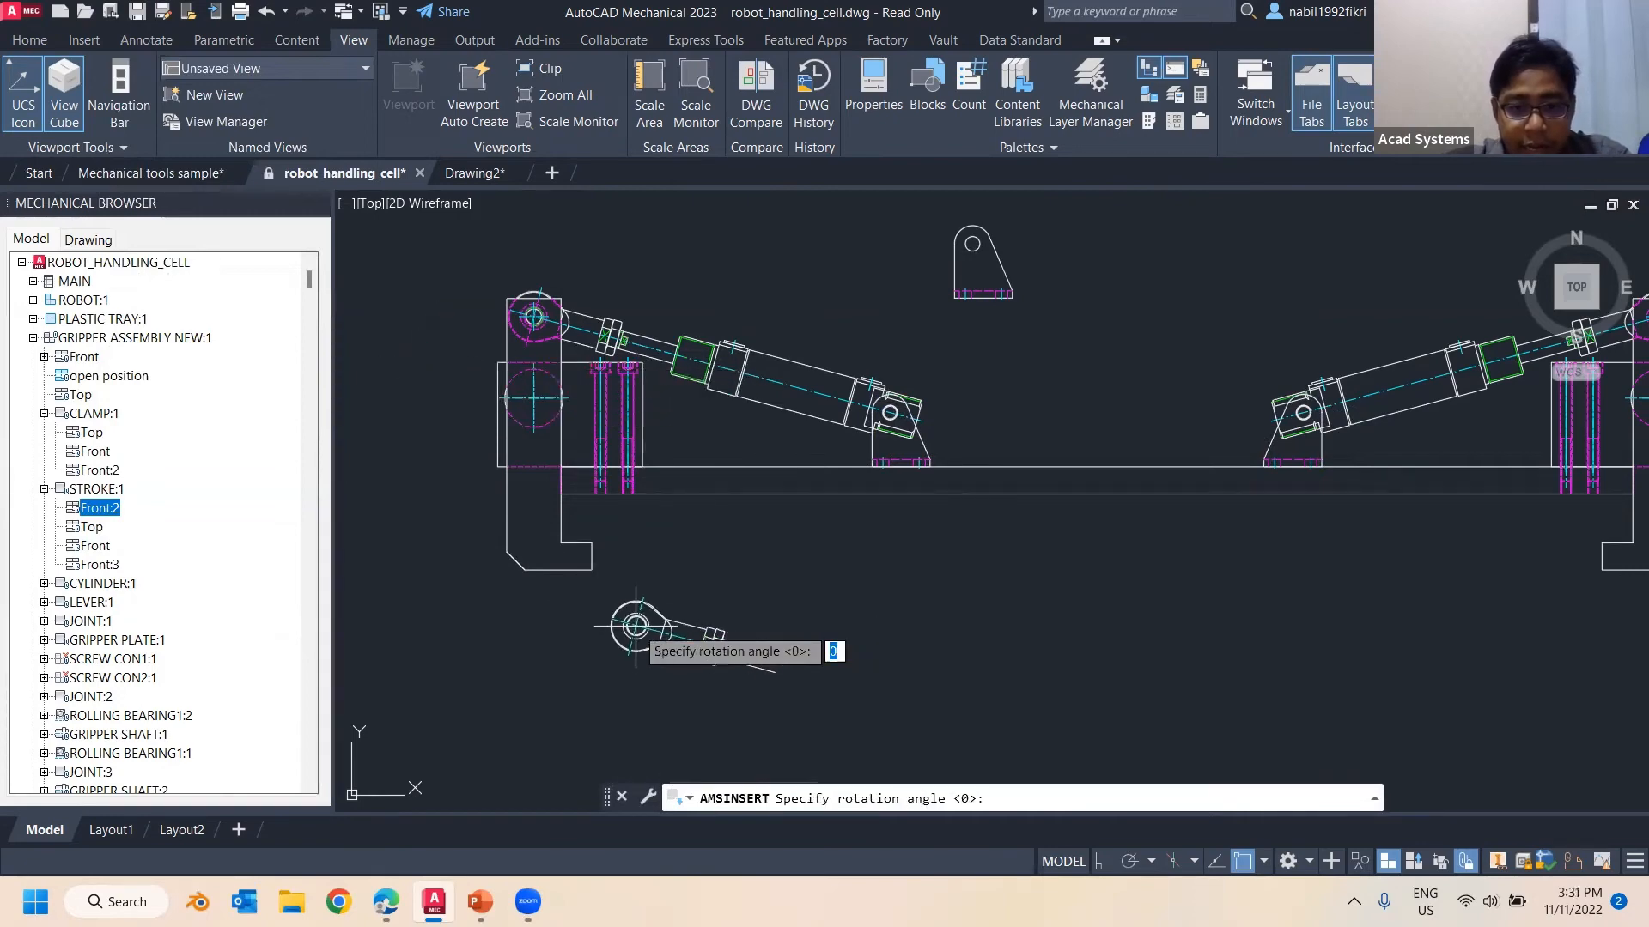
pyautogui.press('Return')
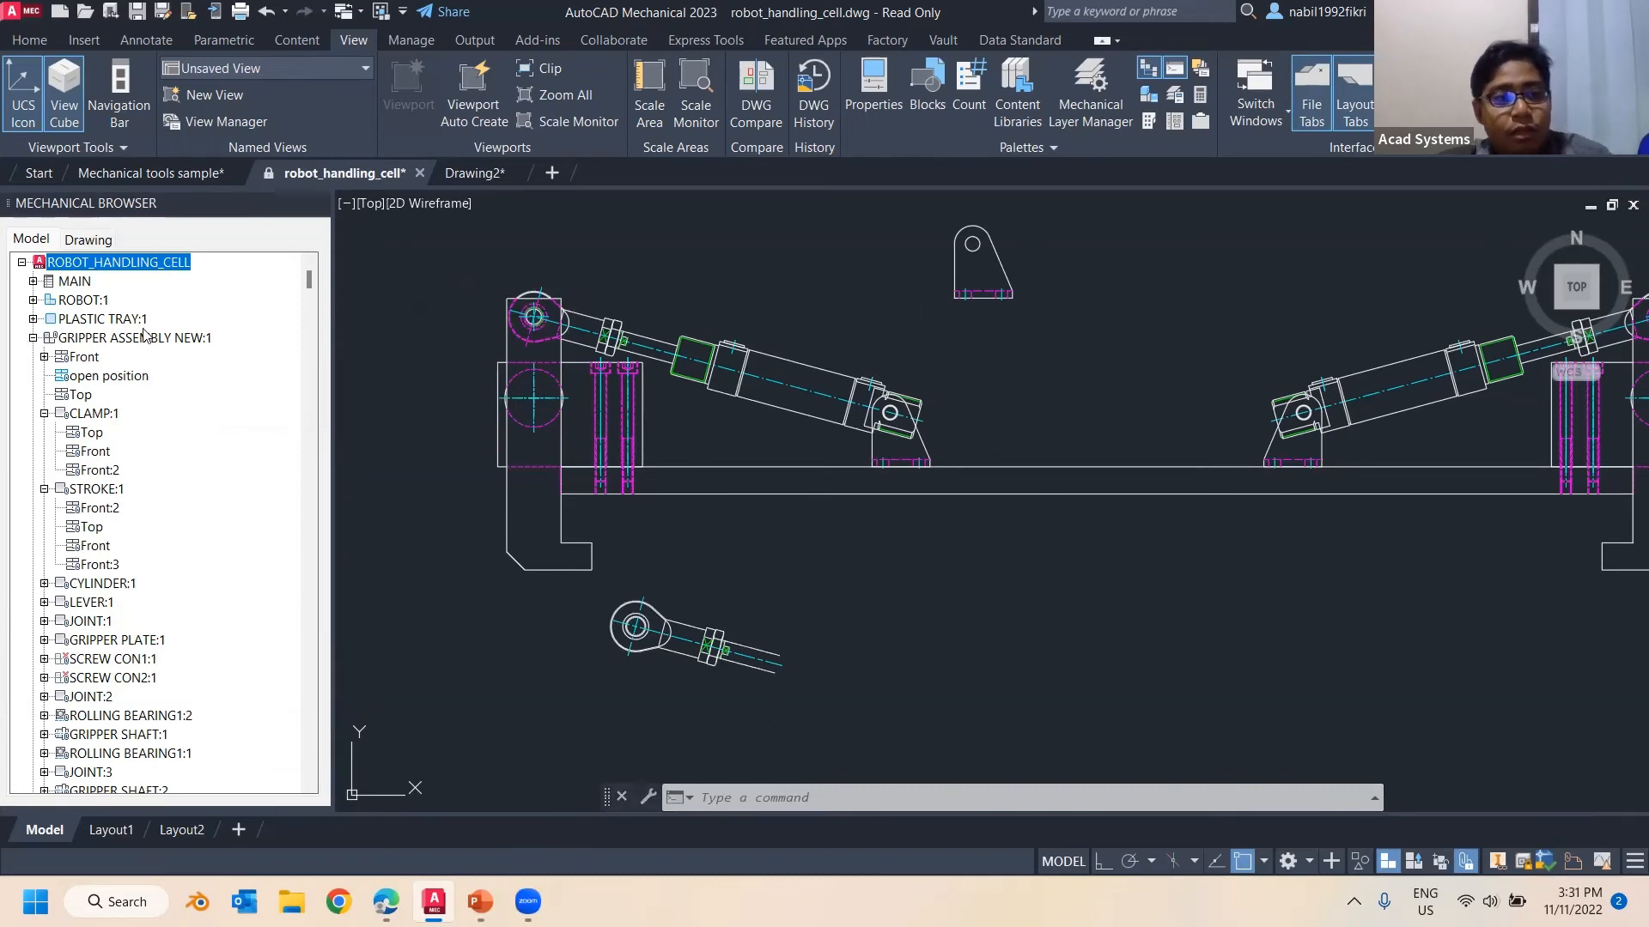
# Highlight CYLINDER:1 in the drawing, and collapse the CLAMP:1 and STROKE:1 view lists in the component structure
pyautogui.scroll(-2, 90, 453)
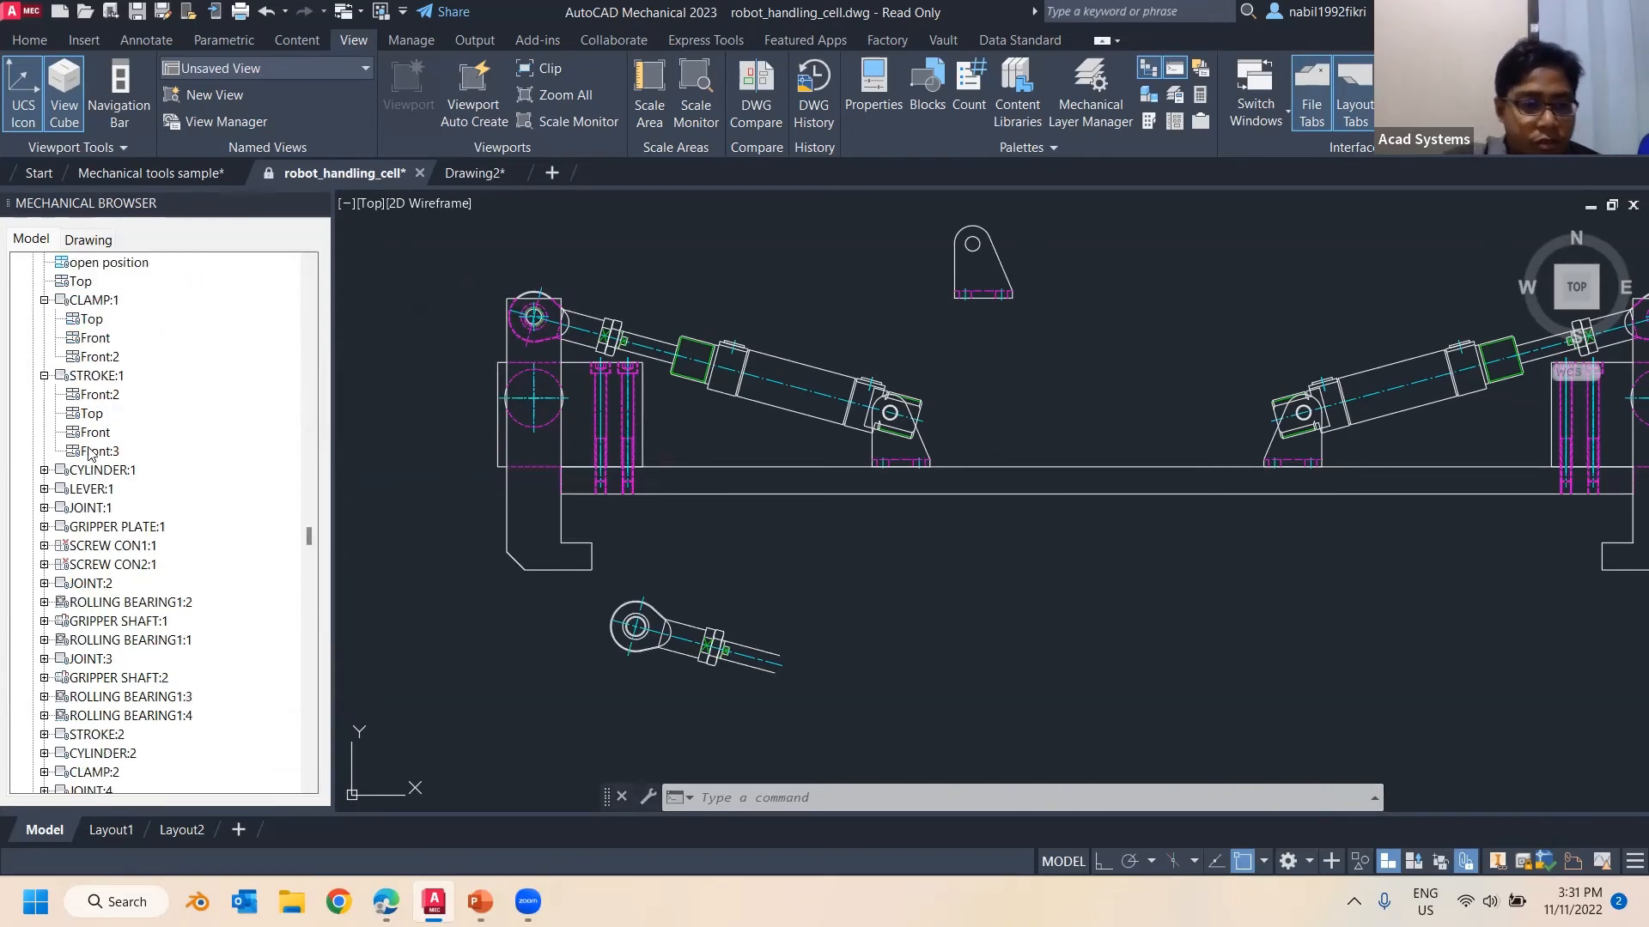
pyautogui.click(99, 472)
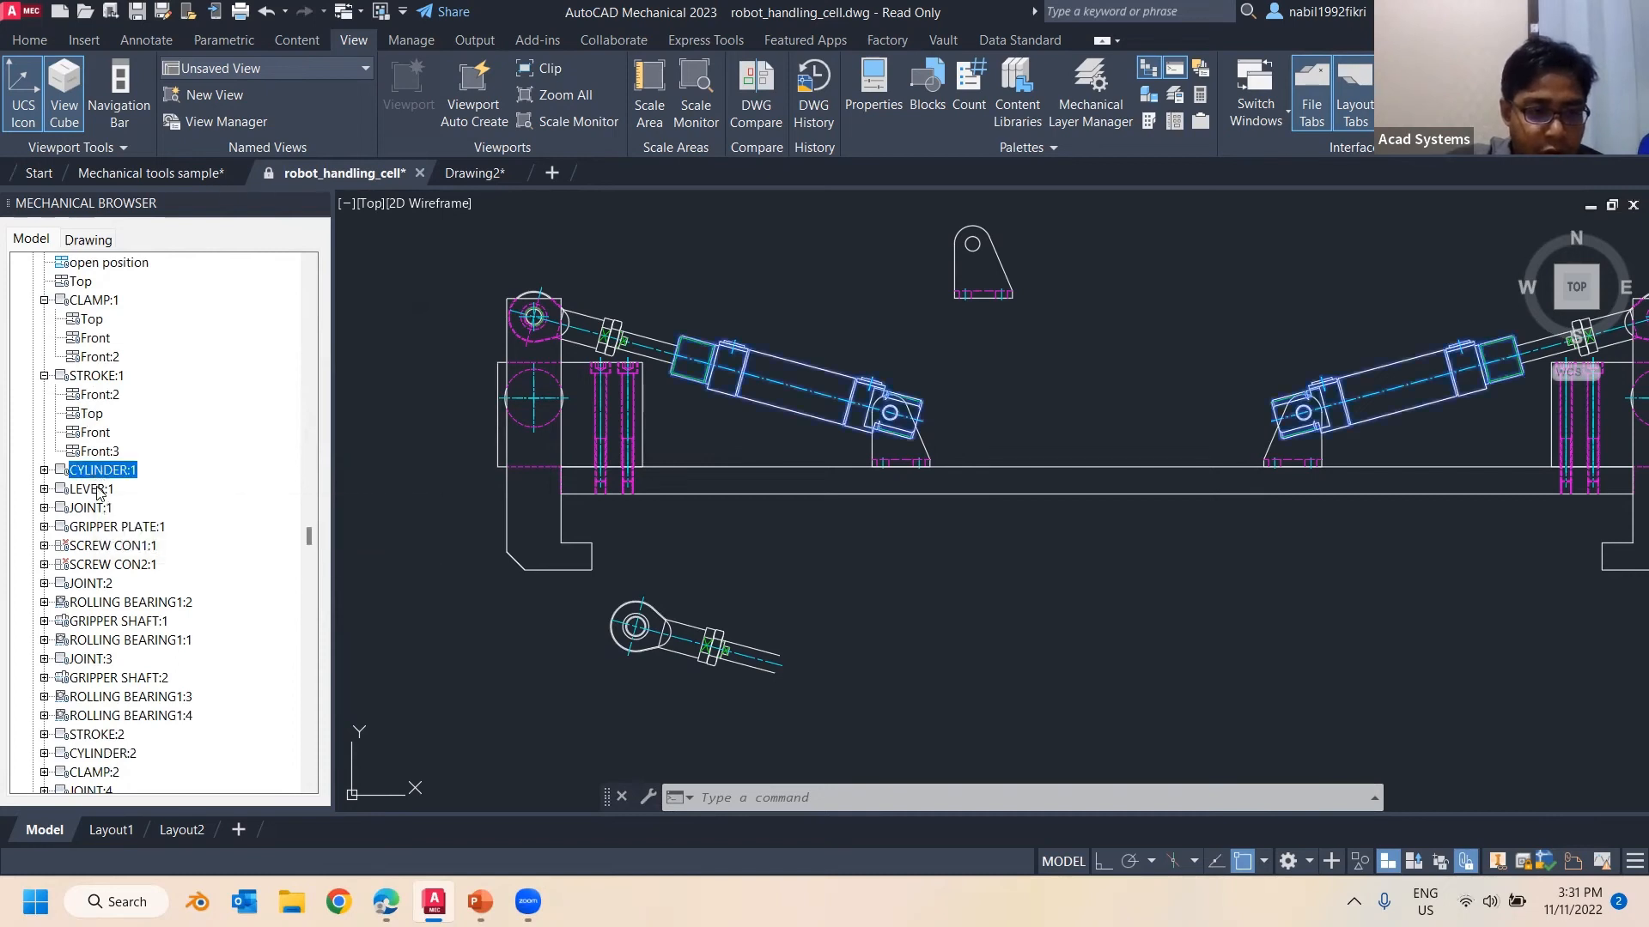
pyautogui.scroll(2, 129, 395)
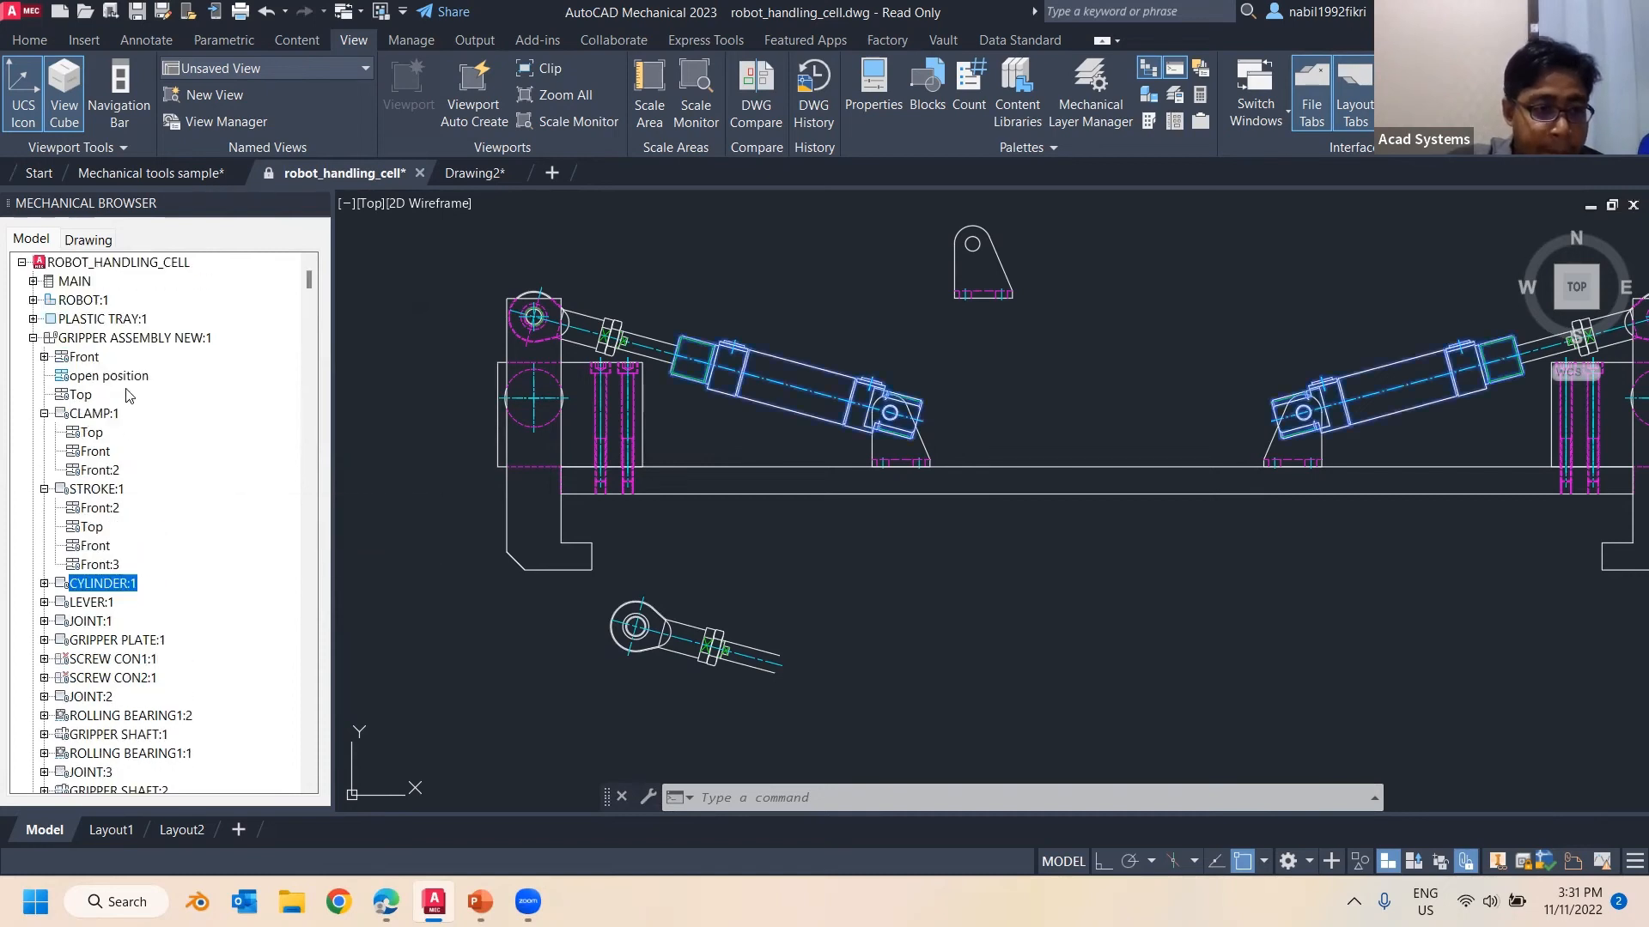
pyautogui.click(33, 338)
pyautogui.click(32, 338)
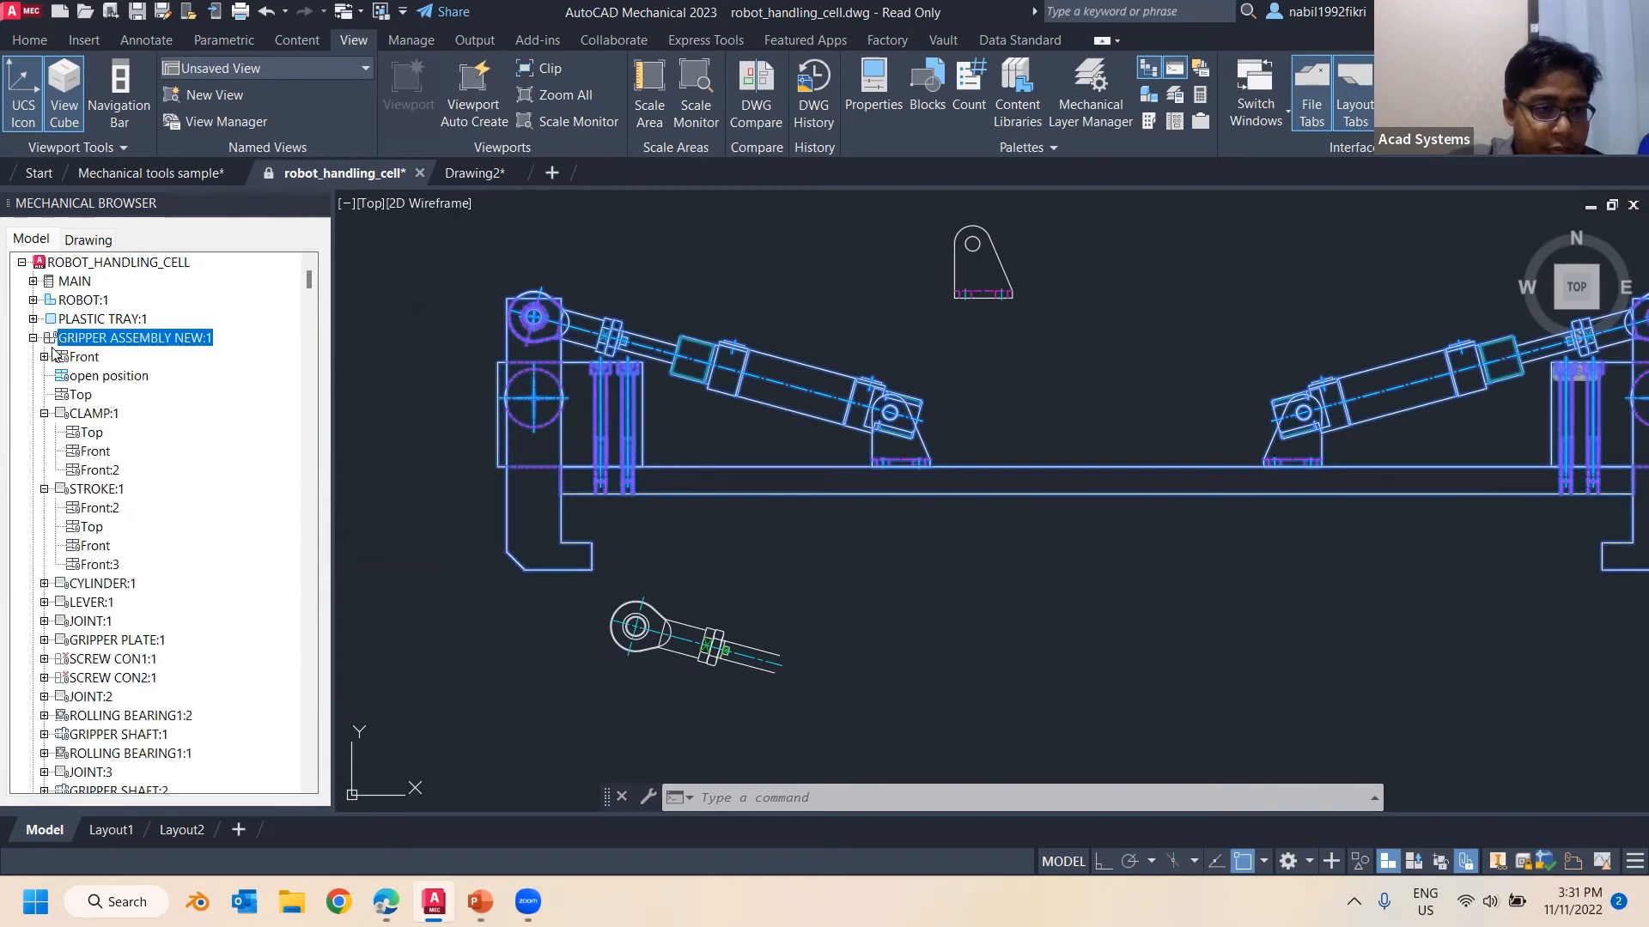
pyautogui.click(44, 414)
pyautogui.click(44, 432)
# Highlight CYLINDER:1 again and expand it to check its list of views, collapsing it when done
pyautogui.click(91, 433)
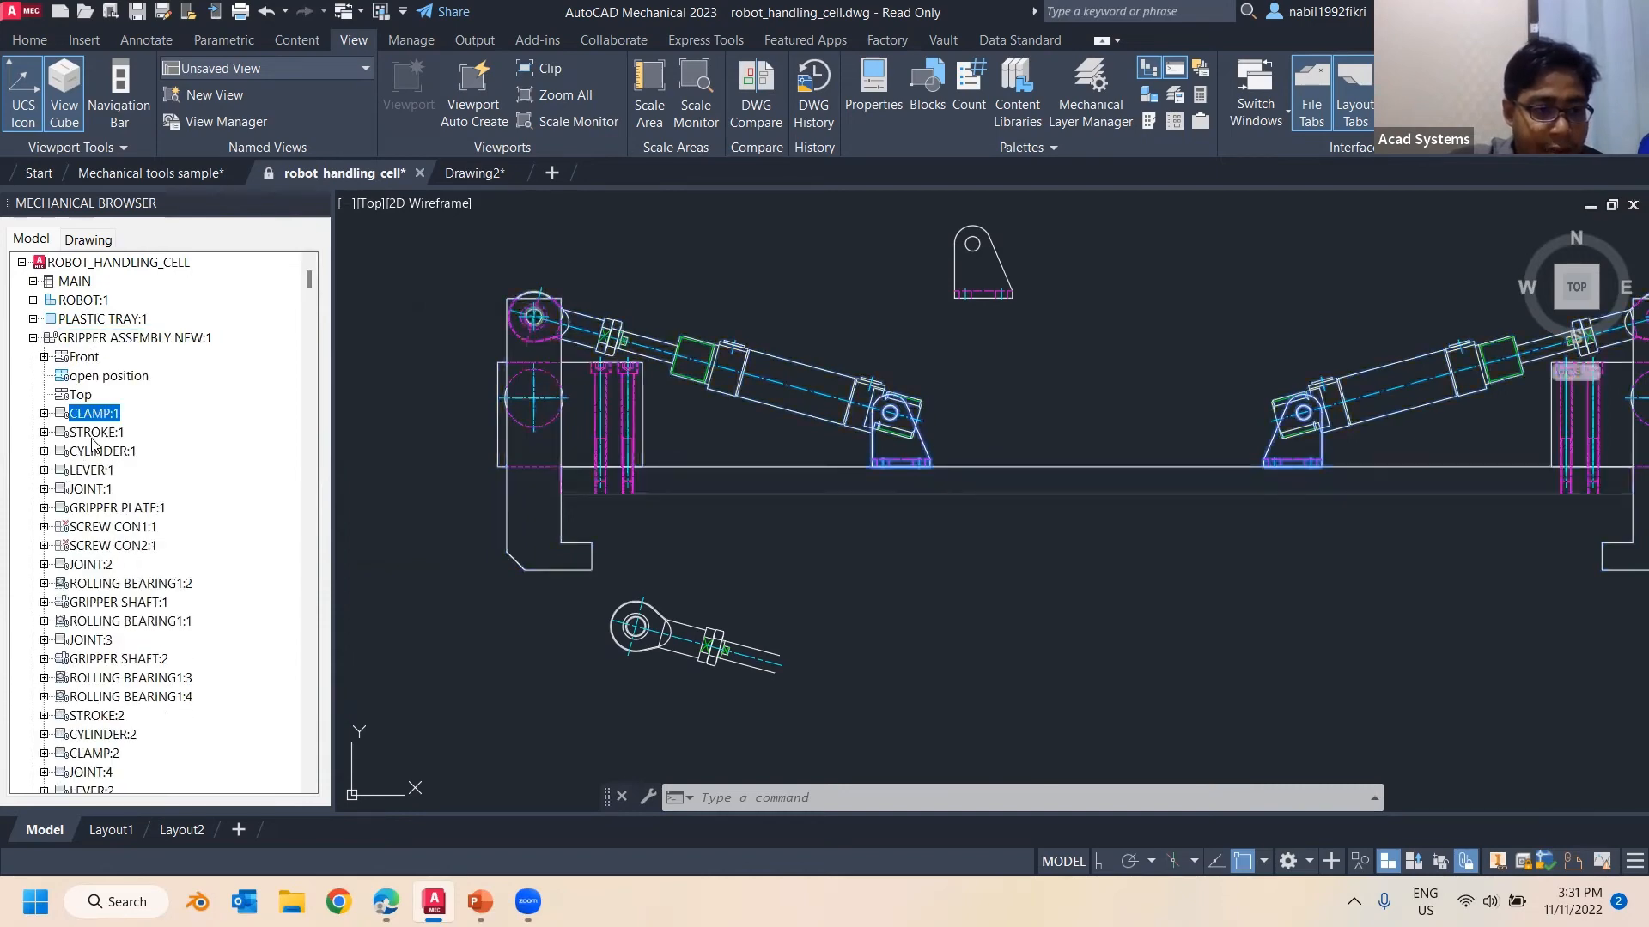
pyautogui.click(95, 453)
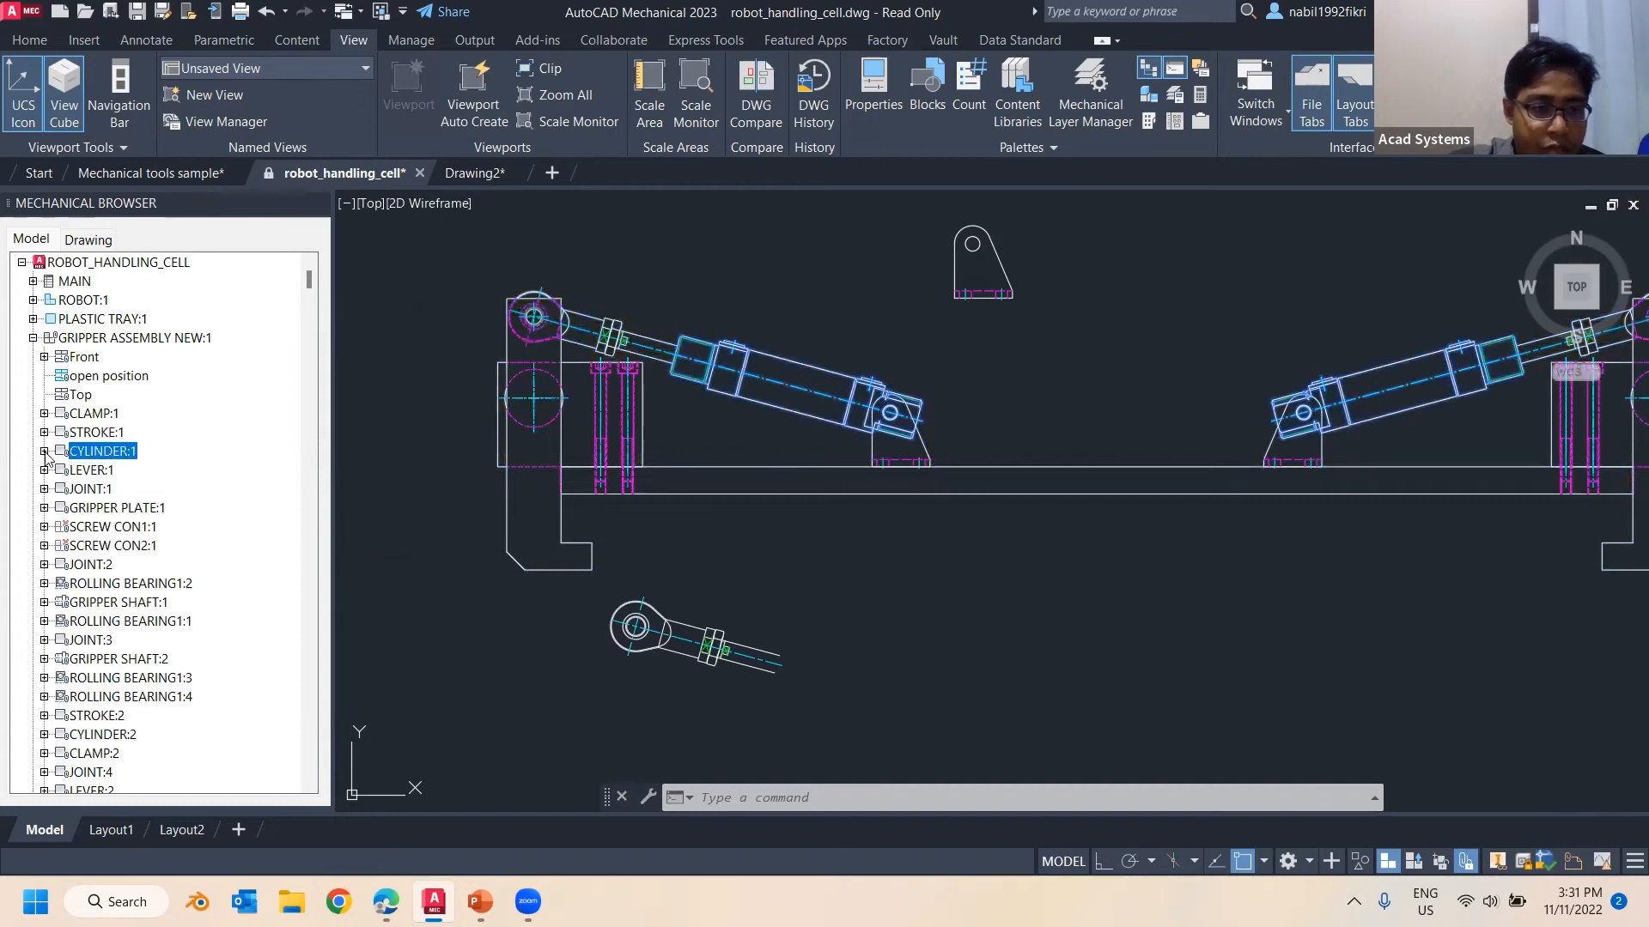
pyautogui.click(44, 452)
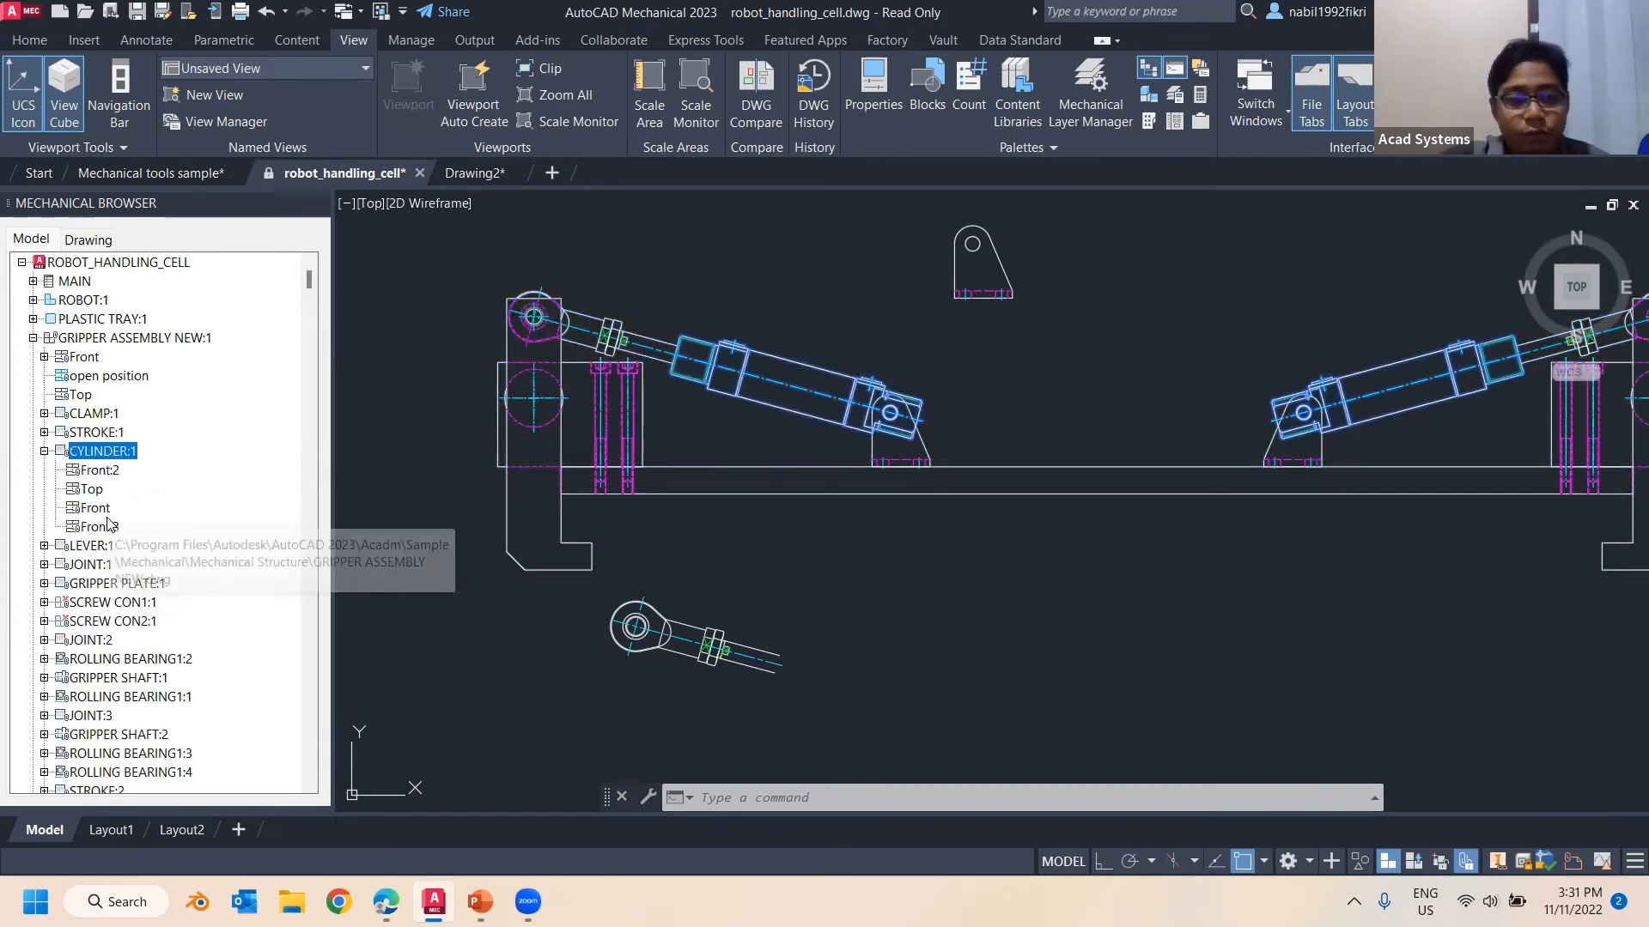
pyautogui.click(44, 451)
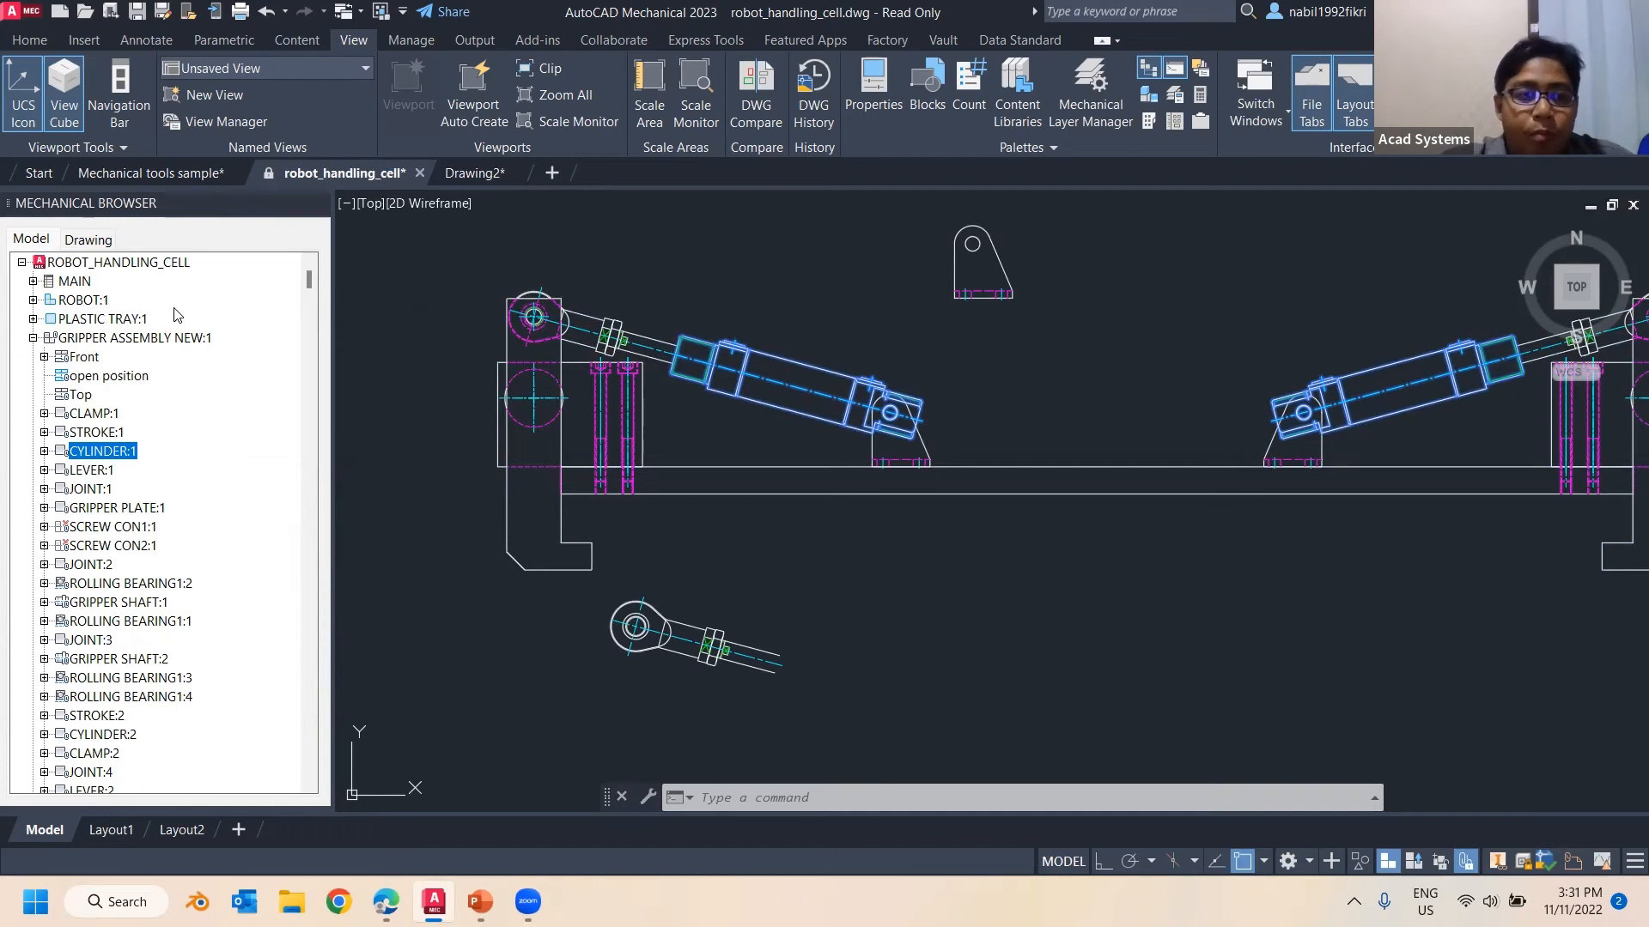
# Open the MAIN bill of materials, review the AXIS and STROKE entries among the listed components, and accept the dialog
pyautogui.scroll(-2, 560, 601)
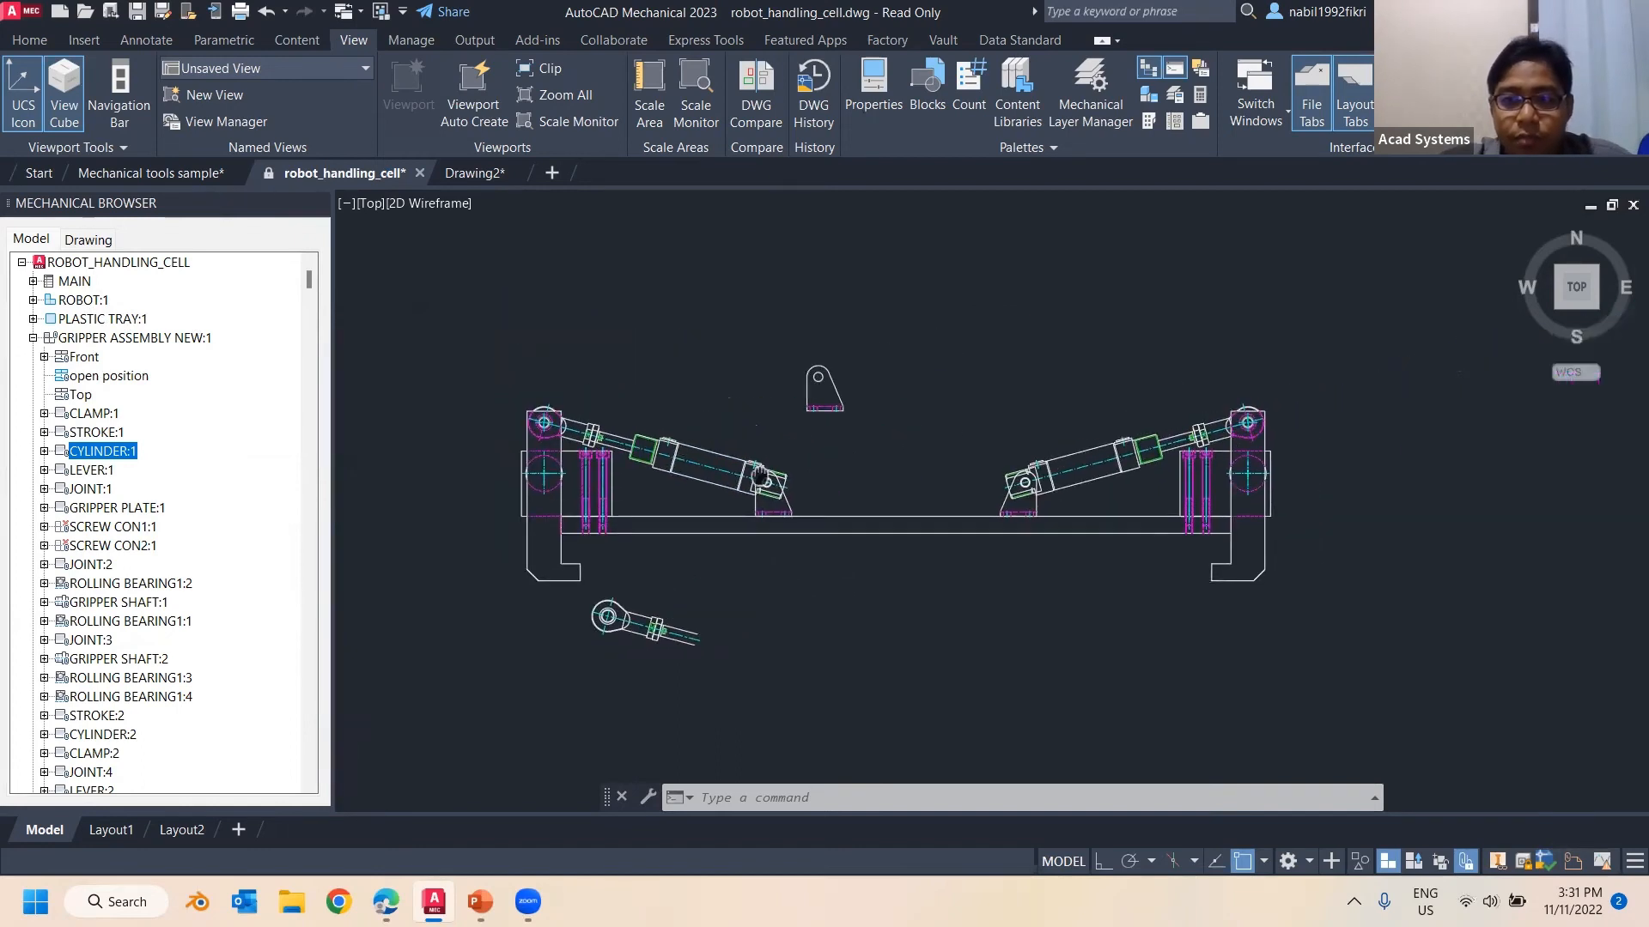
pyautogui.click(75, 283)
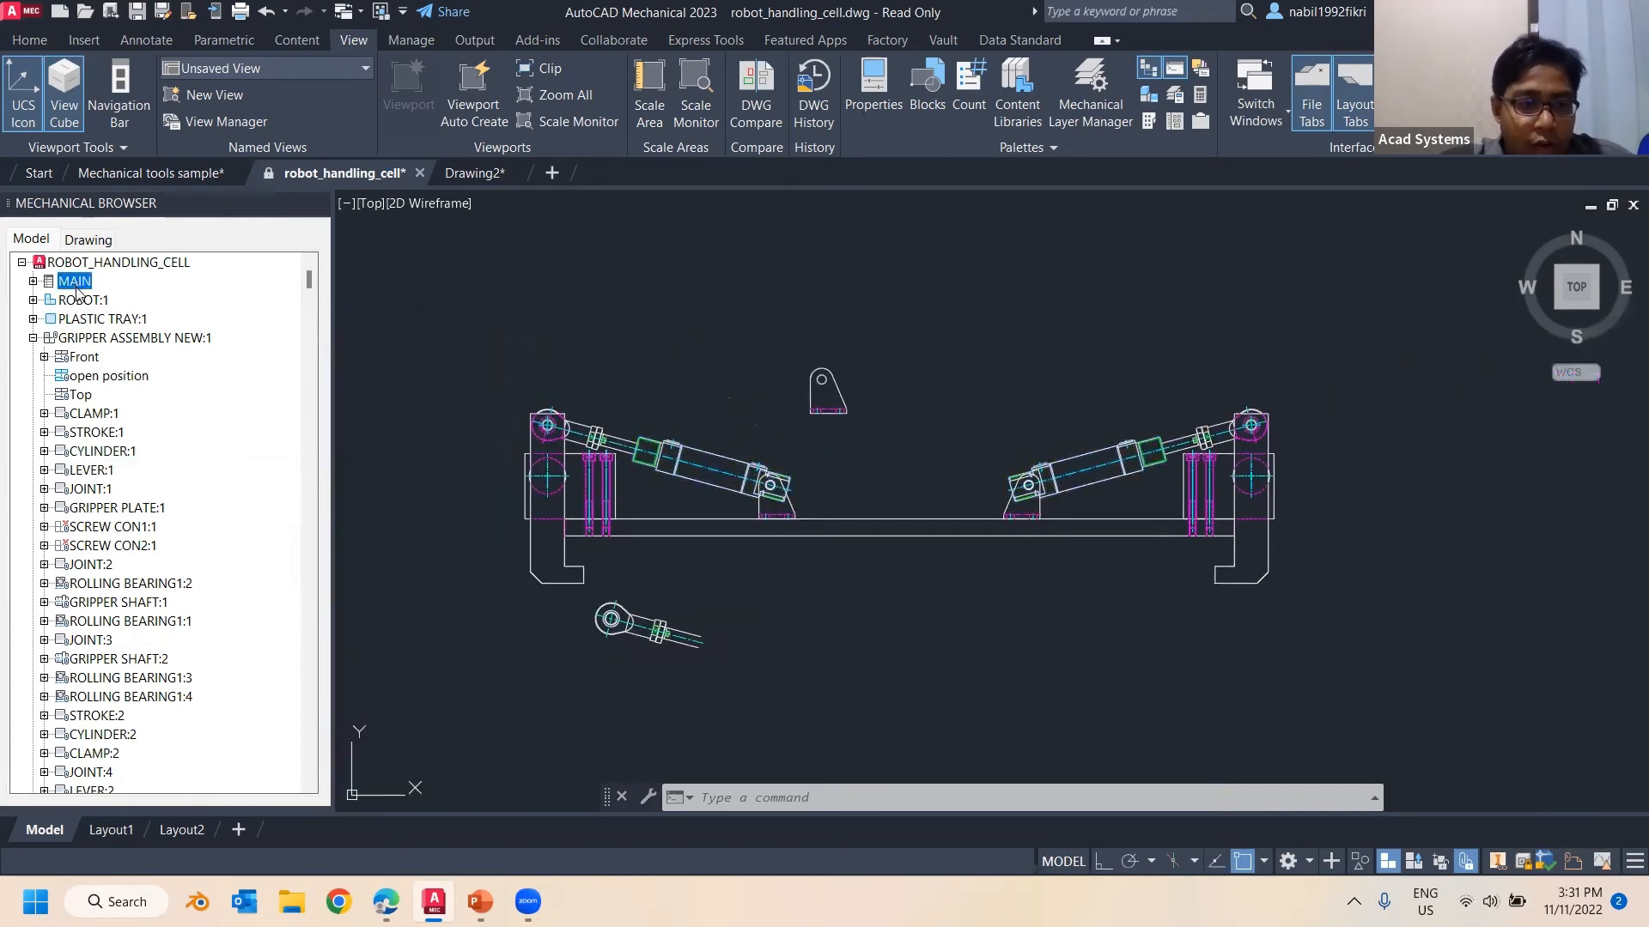
pyautogui.doubleClick(50, 283)
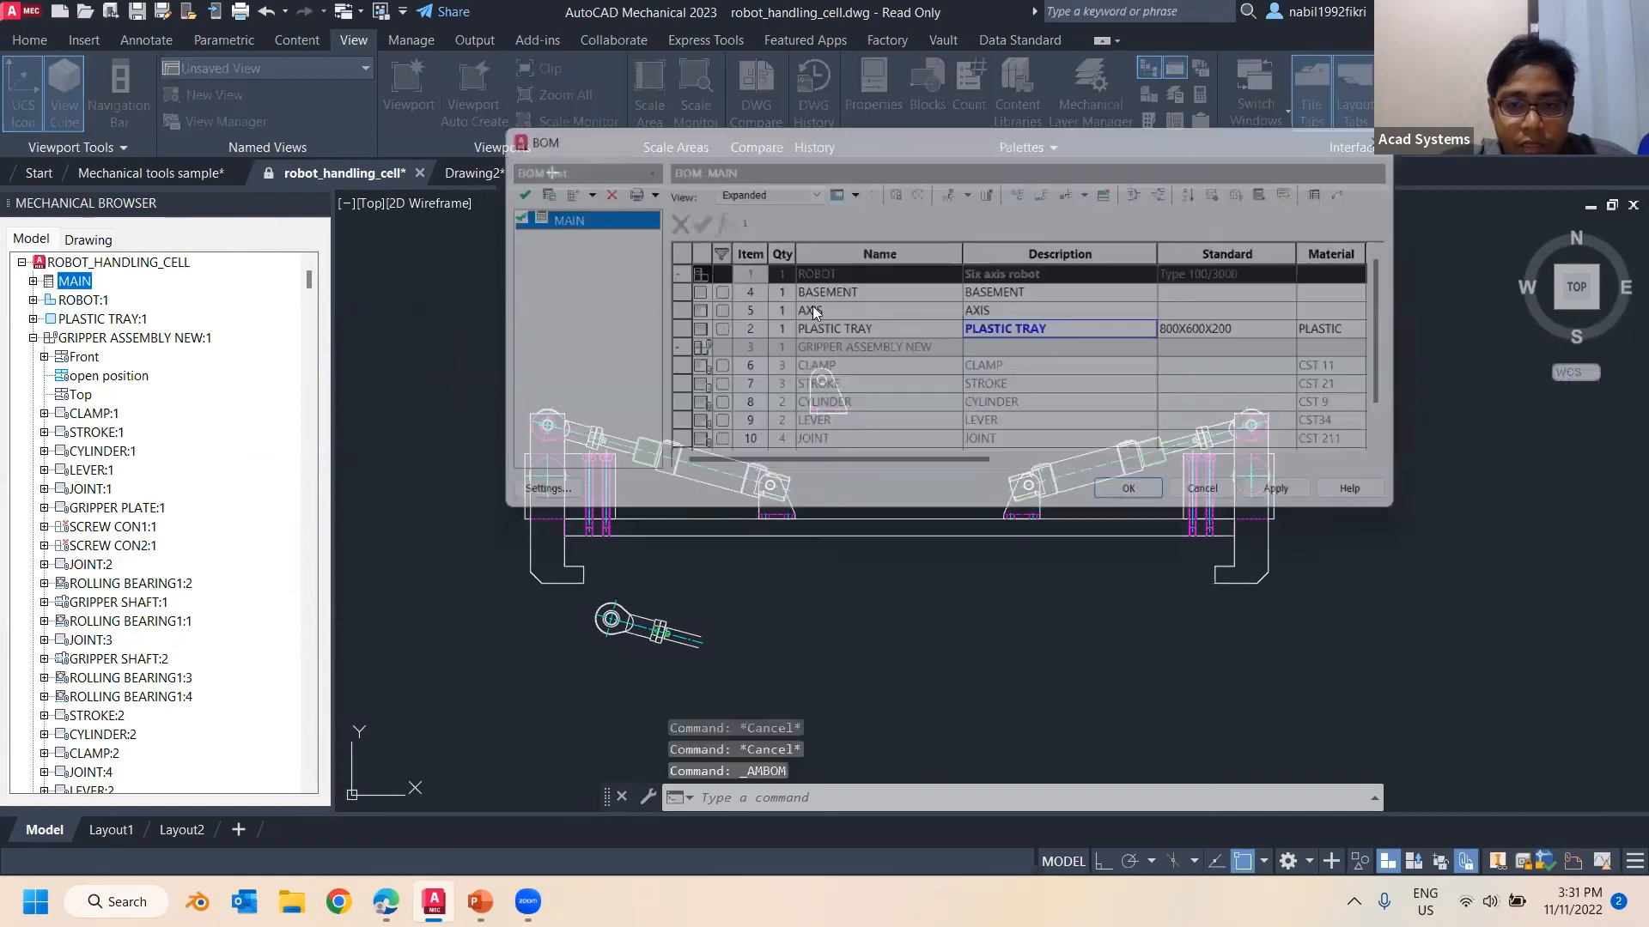
pyautogui.click(826, 312)
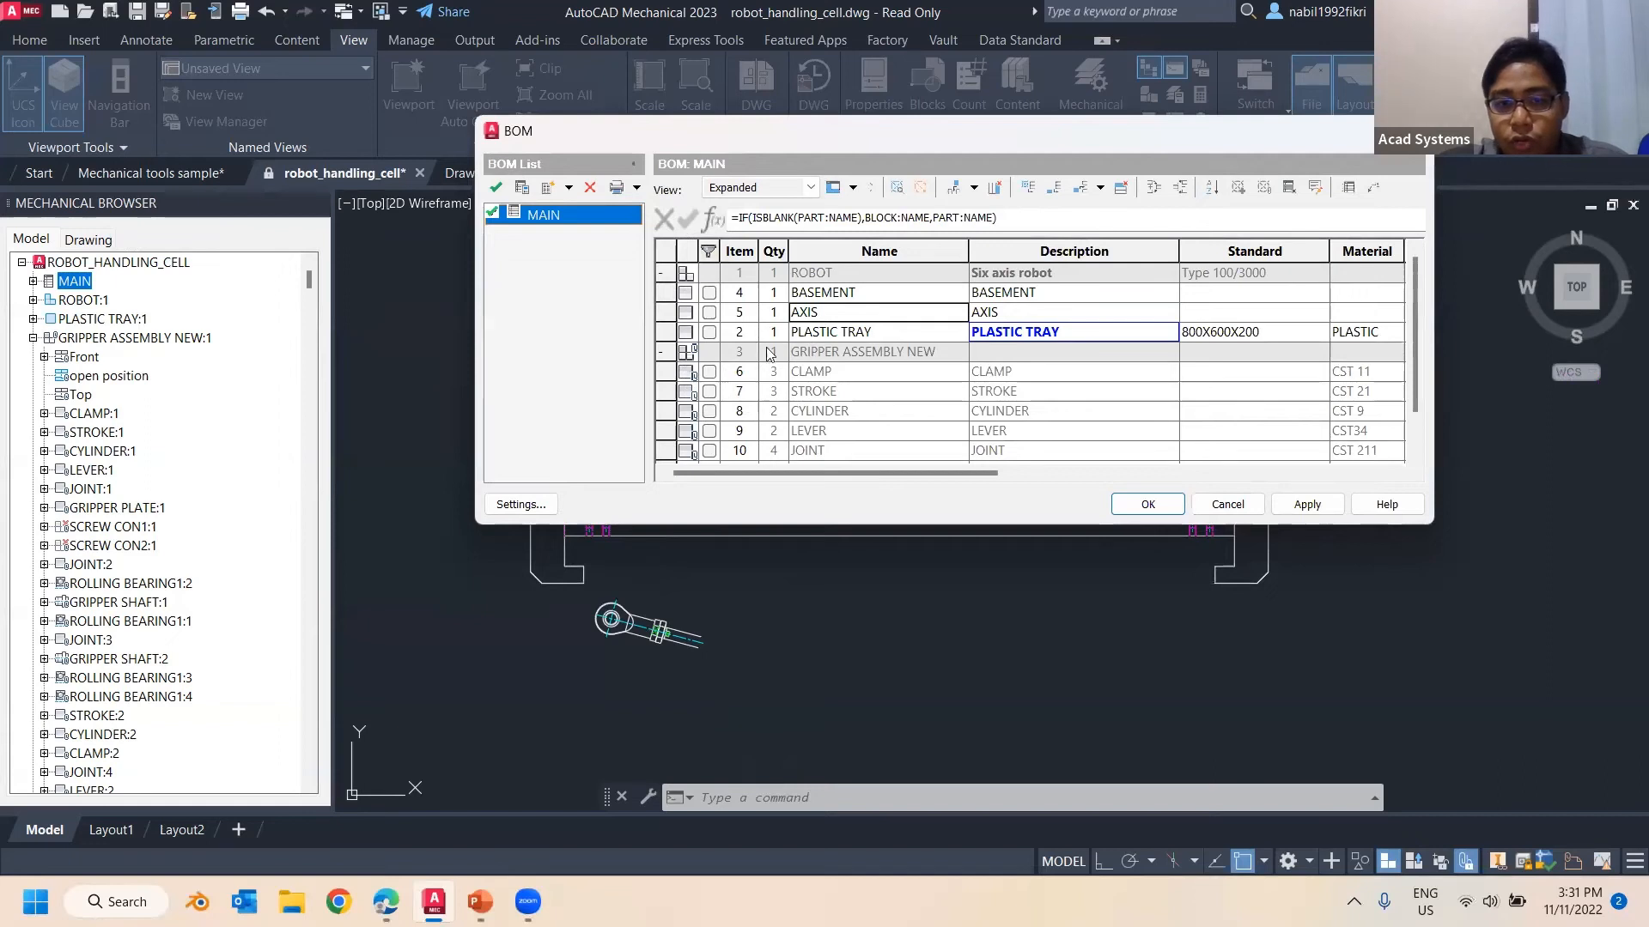
pyautogui.click(788, 397)
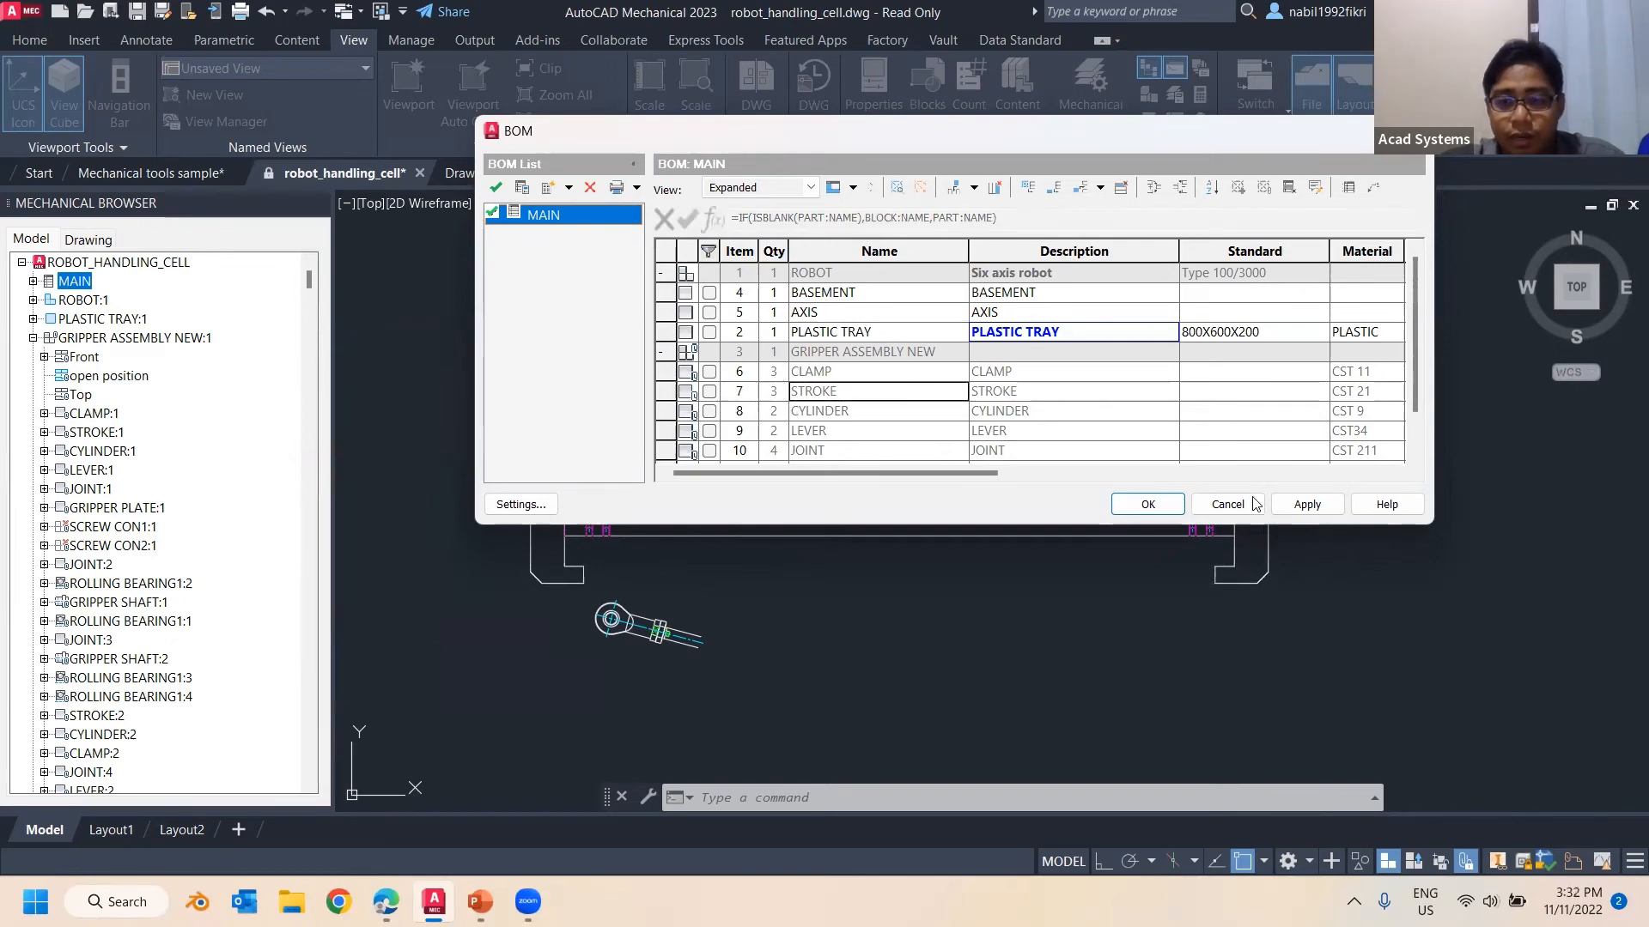
pyautogui.click(1148, 504)
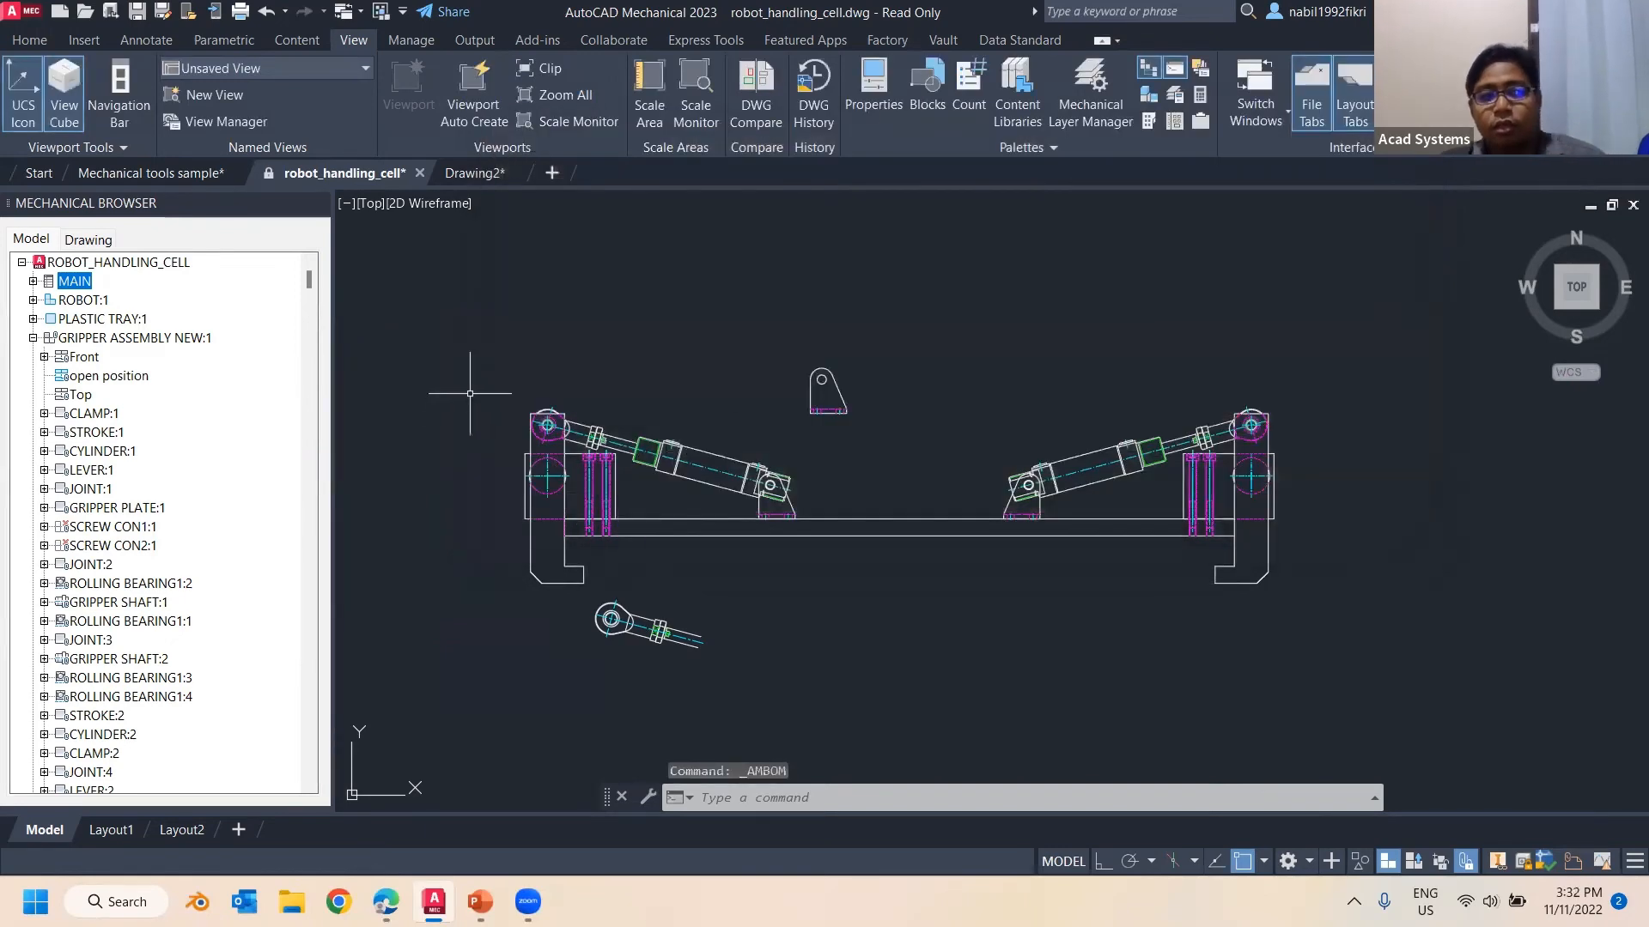
# Switch to the Mechanical tools sample drawing and show all of its part views
pyautogui.click(171, 173)
pyautogui.scroll(-4, 644, 500)
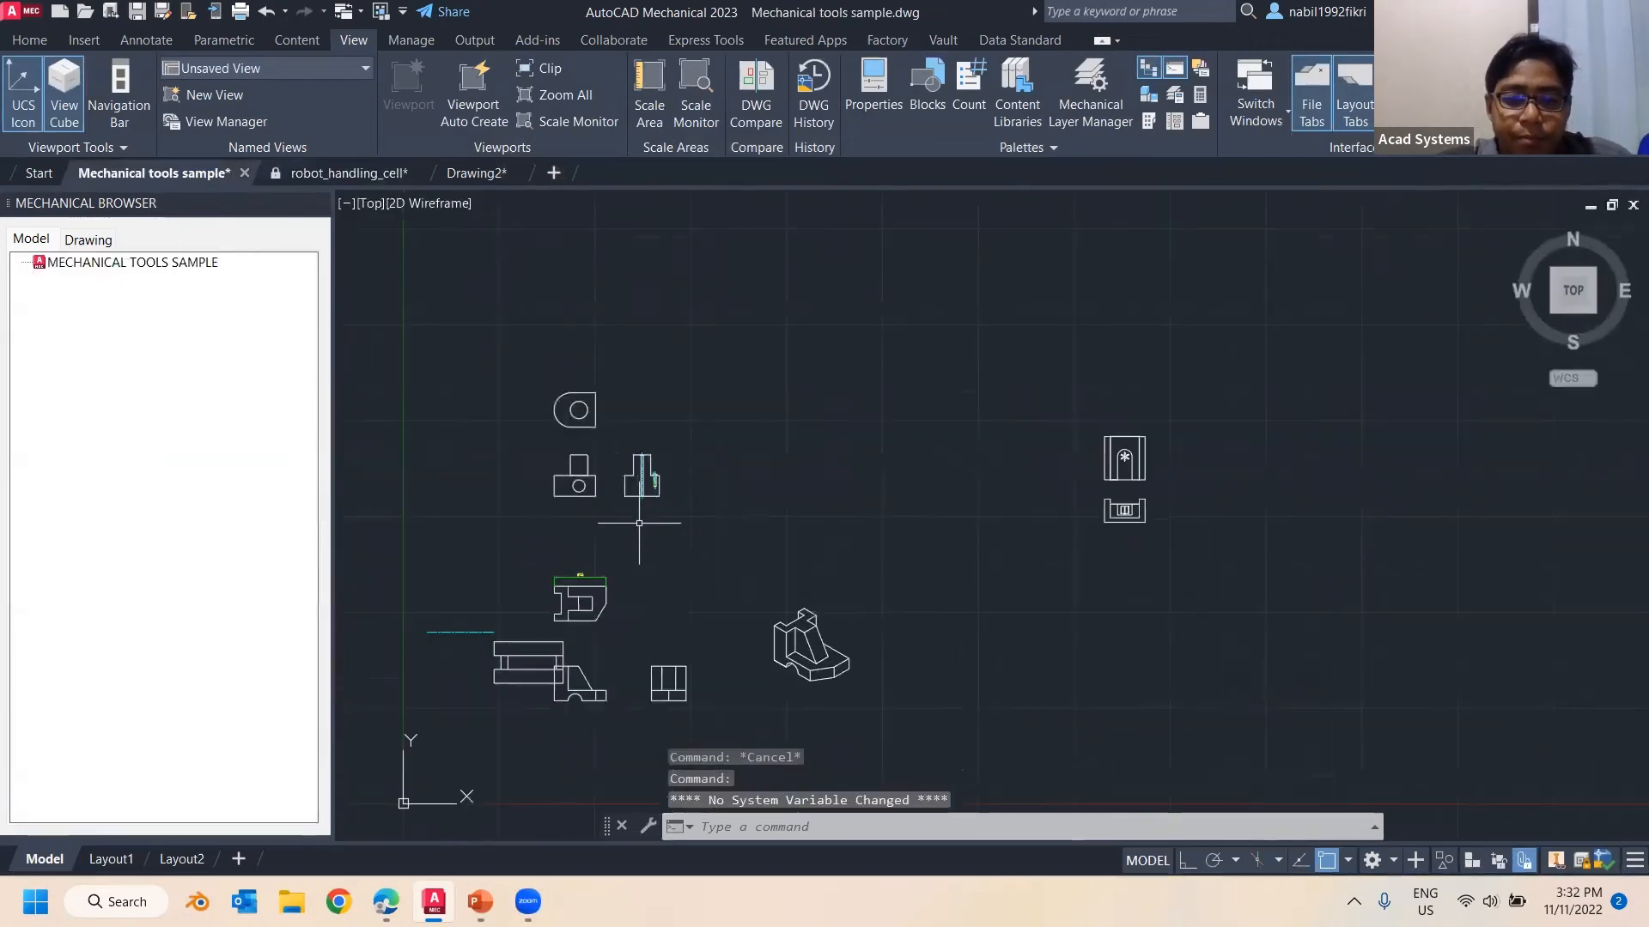
# Start a new component named Turbine under MECHANICAL TOOLS SAMPLE in the component structure
pyautogui.moveTo(736, 674)
pyautogui.mouseDown(button='middle')
pyautogui.moveTo(1067, 428)
pyautogui.moveTo(1153, 339)
pyautogui.mouseUp(button='middle')
pyautogui.scroll(-2, 1142, 374)
pyautogui.scroll(-2, 1127, 481)
pyautogui.moveTo(1127, 481)
pyautogui.mouseDown(button='middle')
pyautogui.moveTo(433, 423)
pyautogui.moveTo(1056, 644)
pyautogui.mouseUp(button='middle')
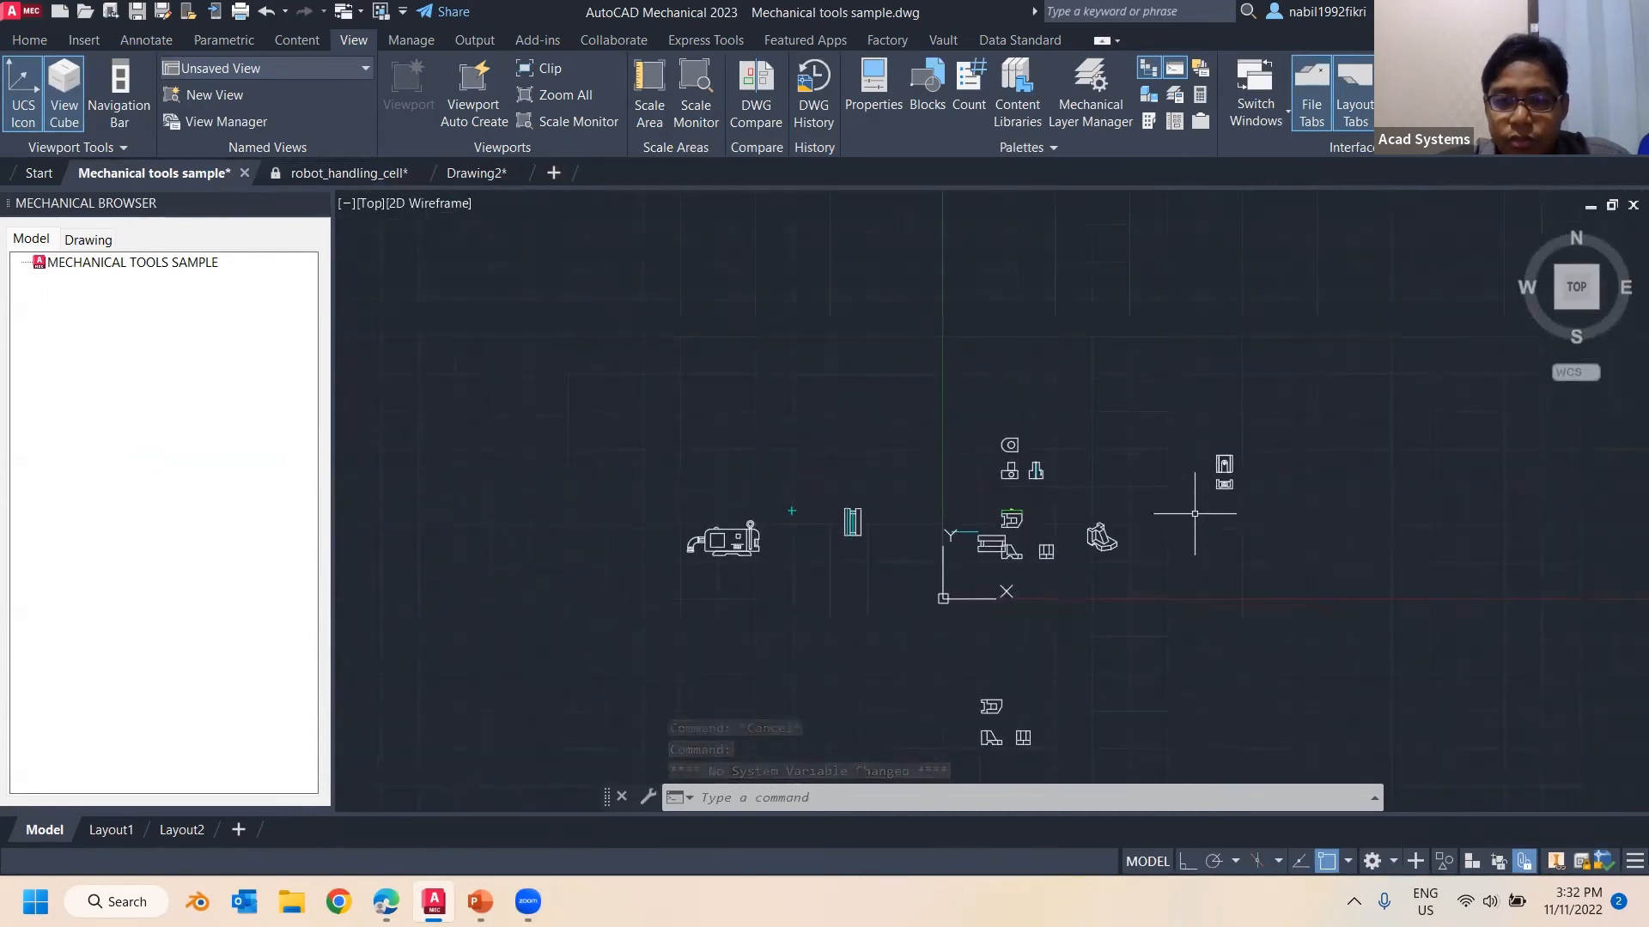
pyautogui.scroll(9, 1241, 463)
pyautogui.moveTo(1086, 587)
pyautogui.mouseDown(button='middle')
pyautogui.moveTo(1115, 518)
pyautogui.moveTo(856, 367)
pyautogui.moveTo(1097, 450)
pyautogui.mouseUp(button='middle')
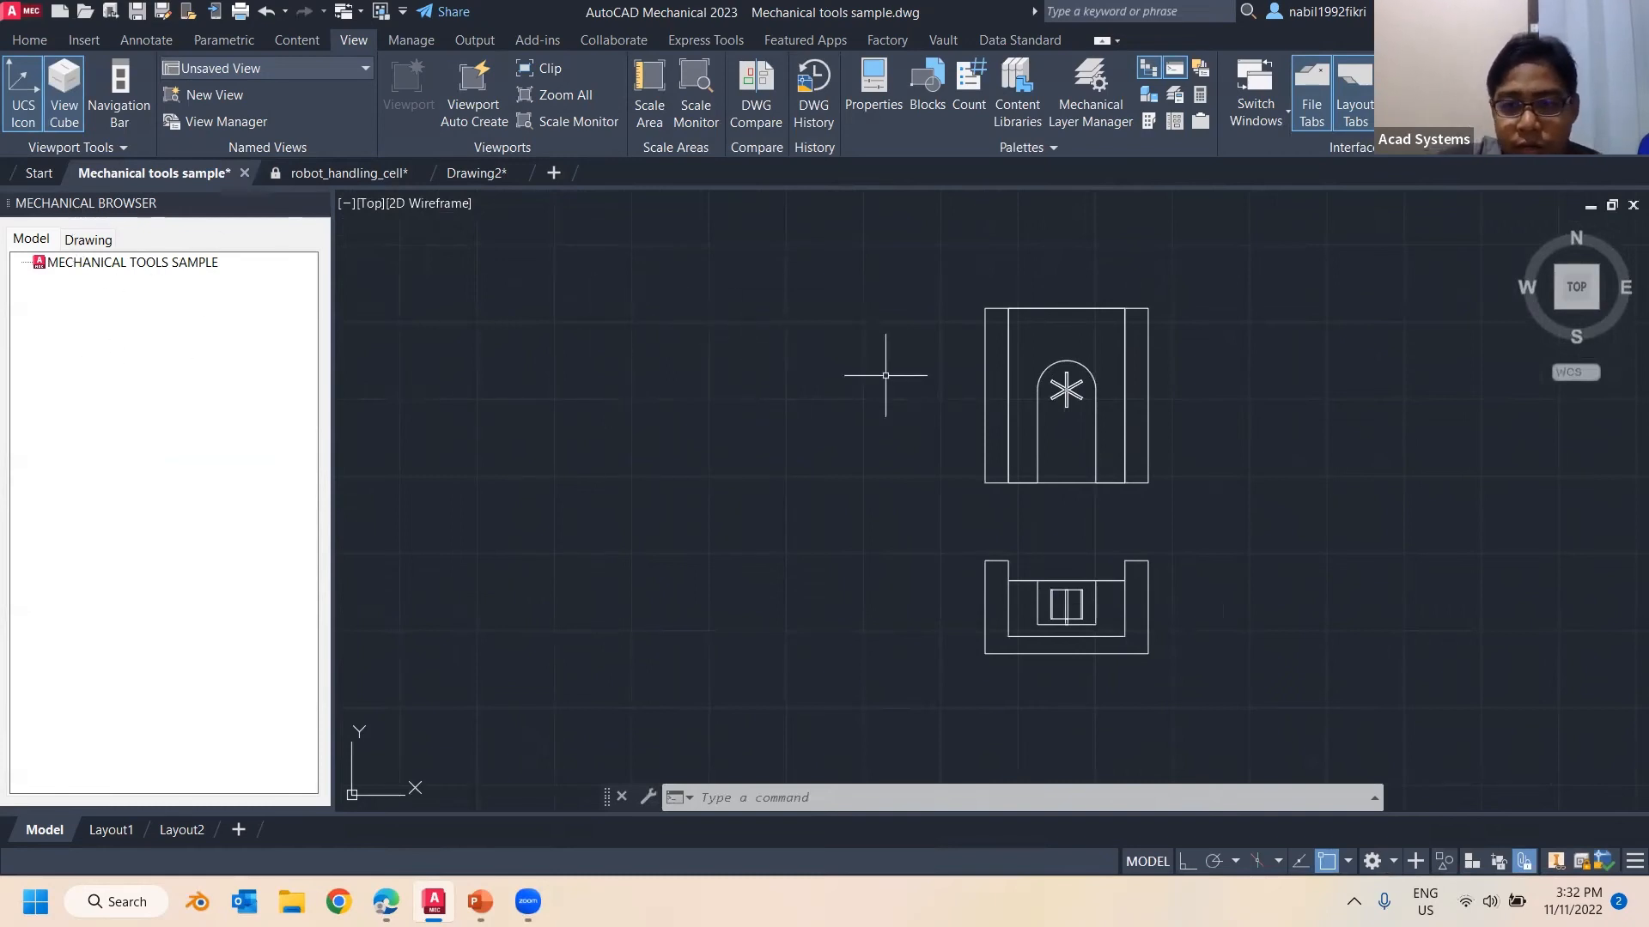
pyautogui.rightClick(95, 264)
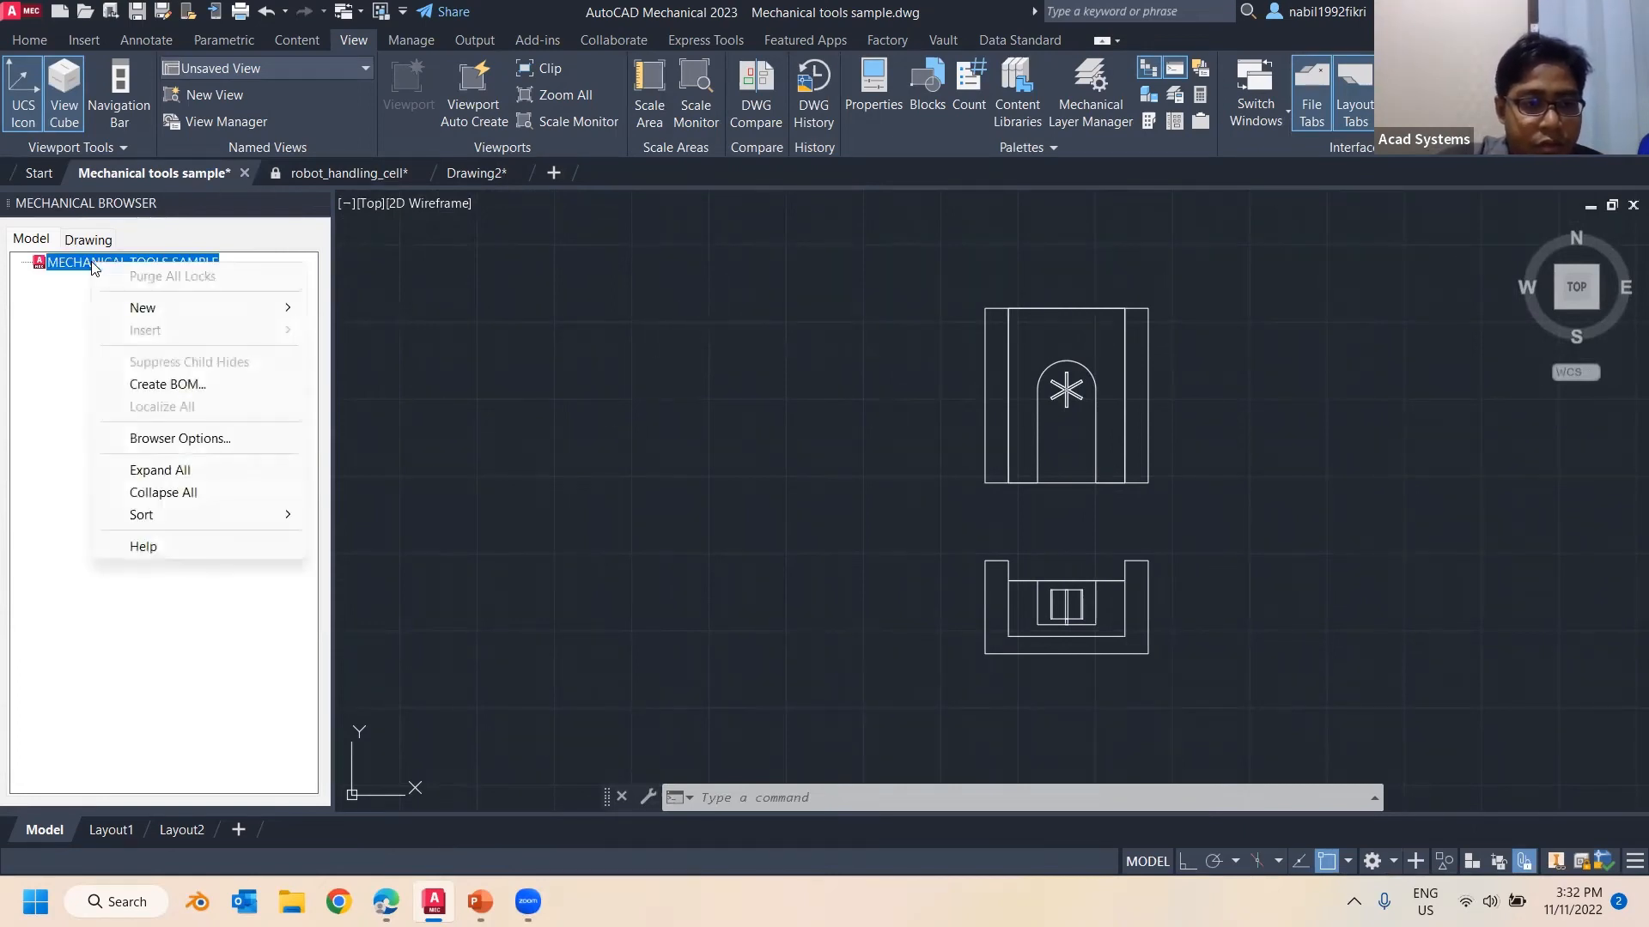
pyautogui.moveTo(204, 316)
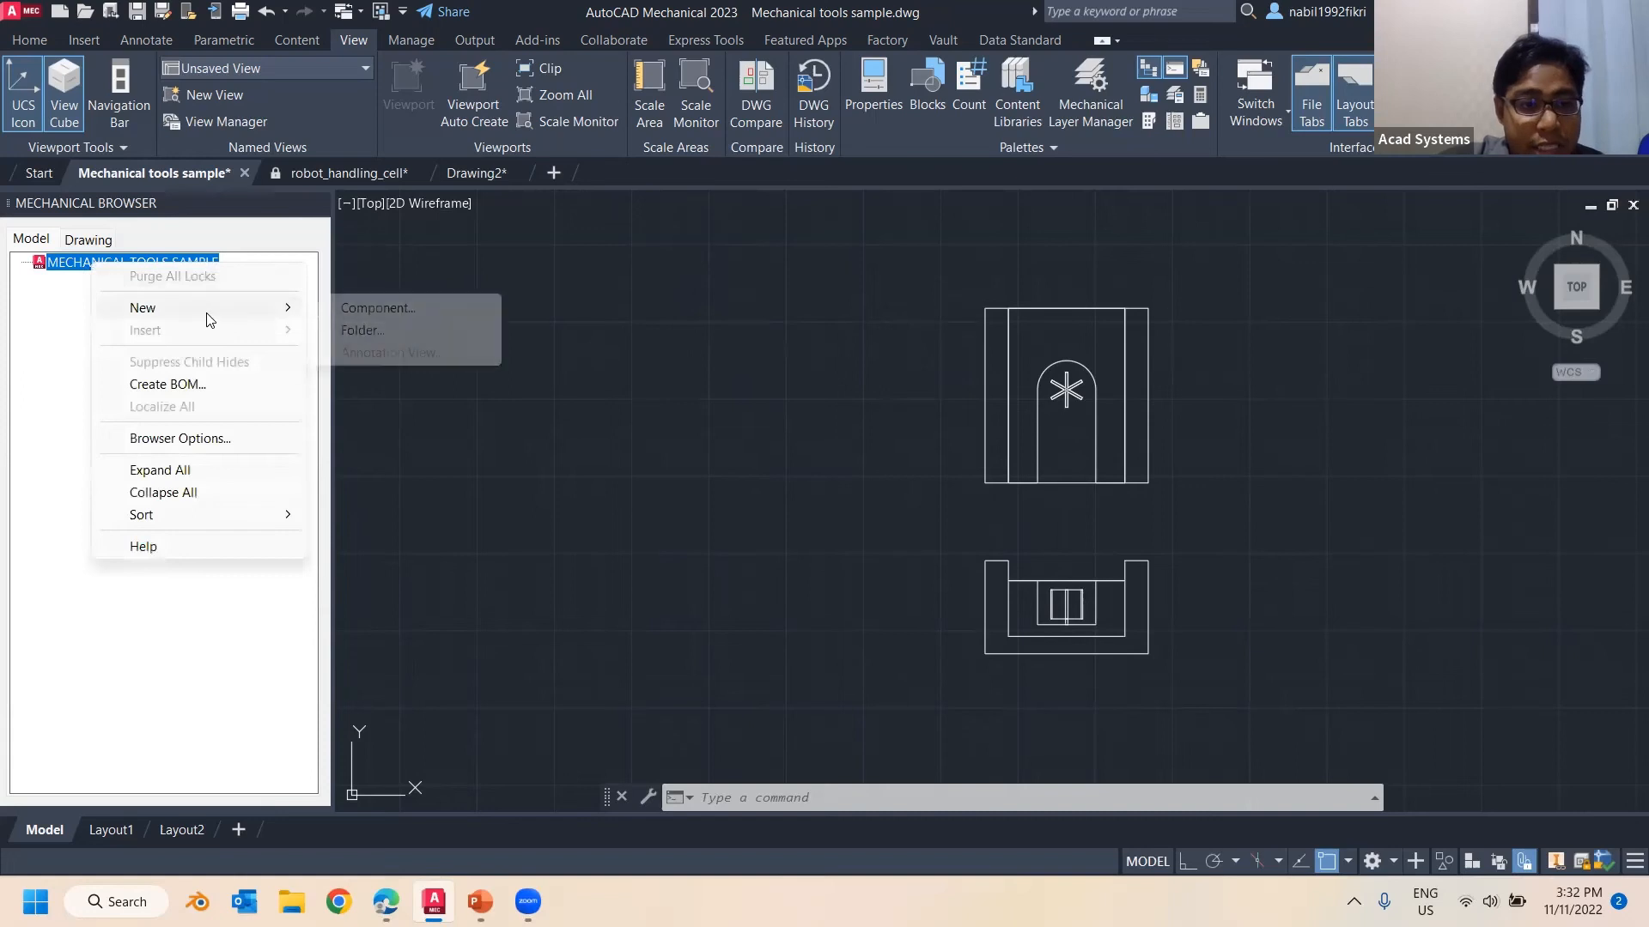
pyautogui.click(352, 313)
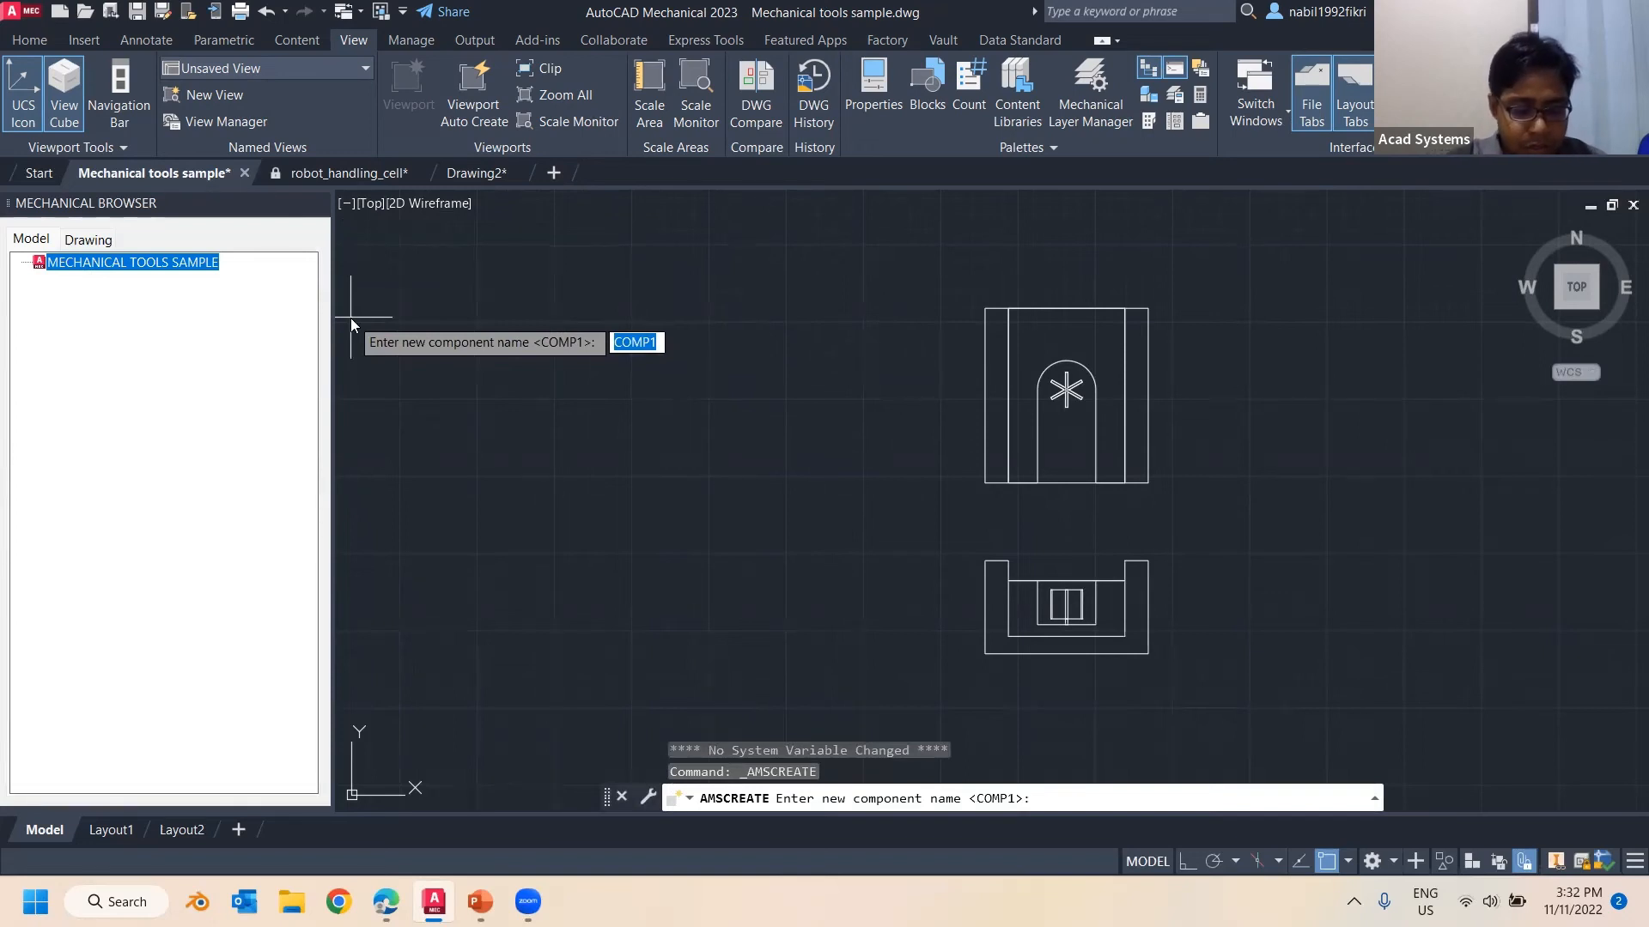
pyautogui.write('Turbine')
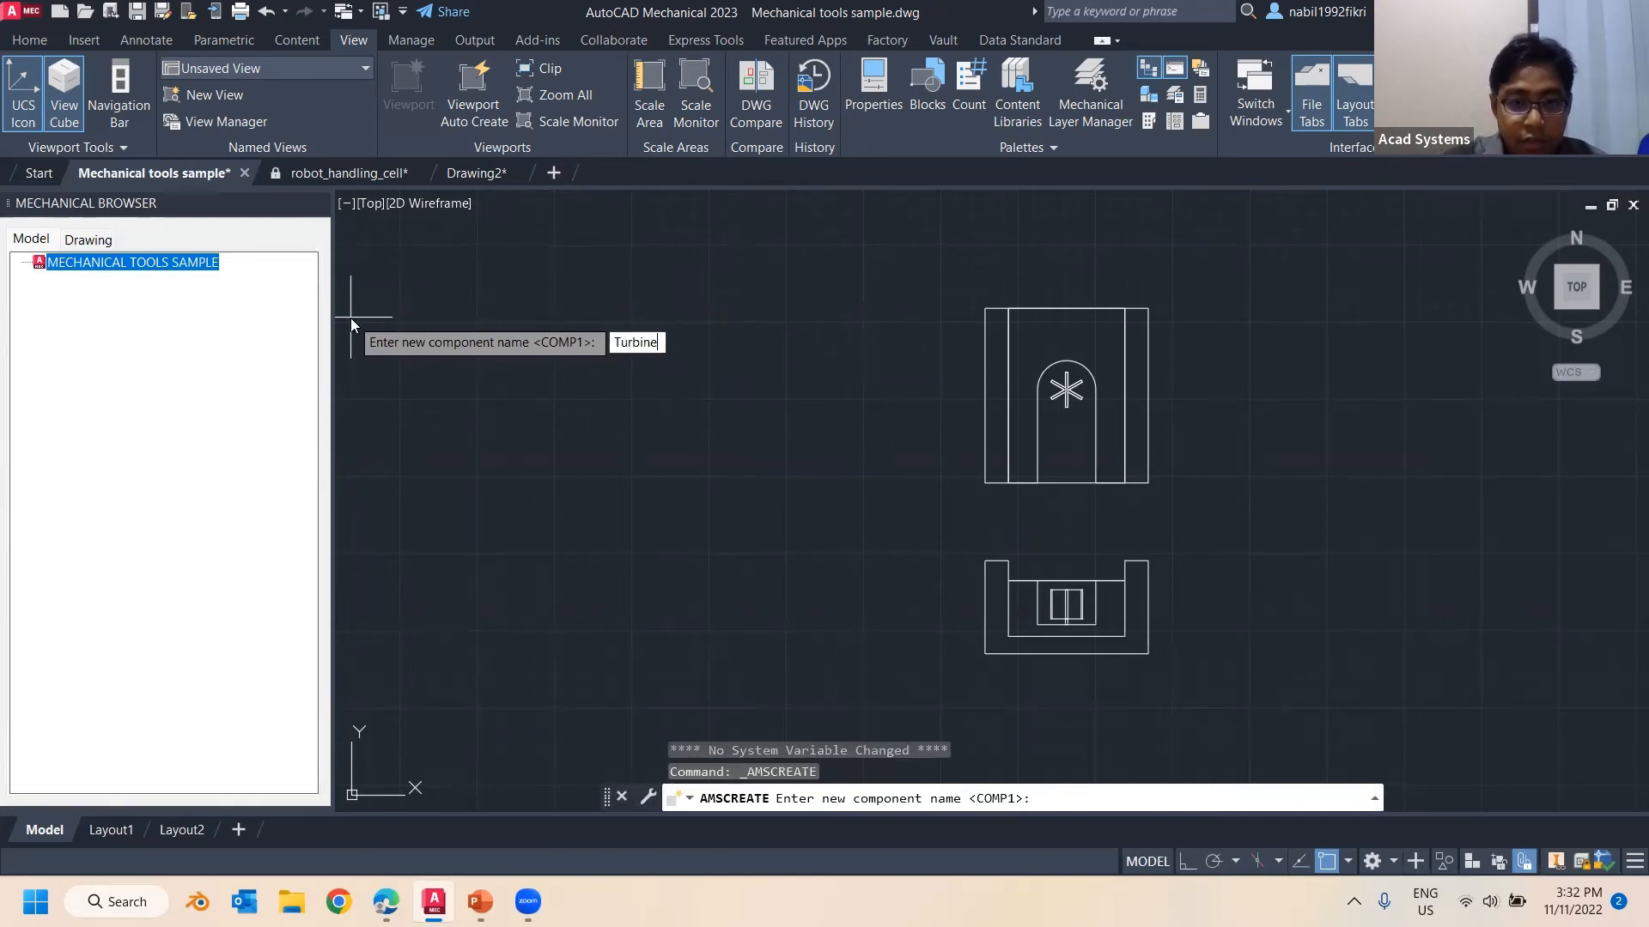
pyautogui.press('Return')
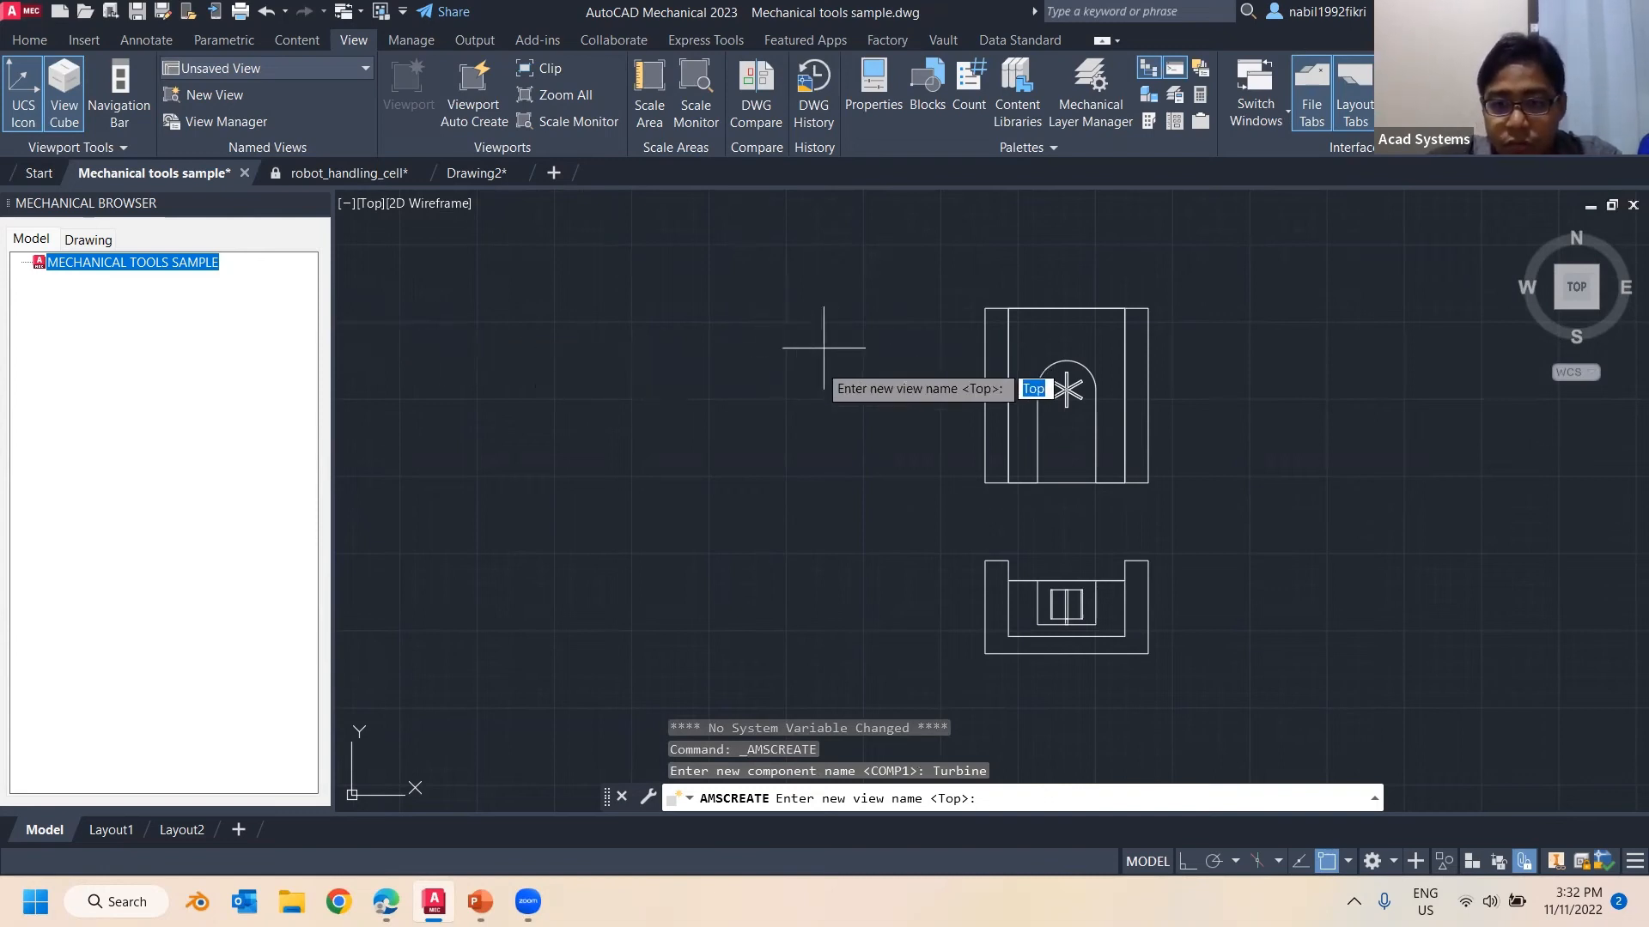
# Accept Top as the view name, include the upper view's geometry with the fan, and set the base point at its lower-left corner
pyautogui.press('Return')
pyautogui.click(963, 273)
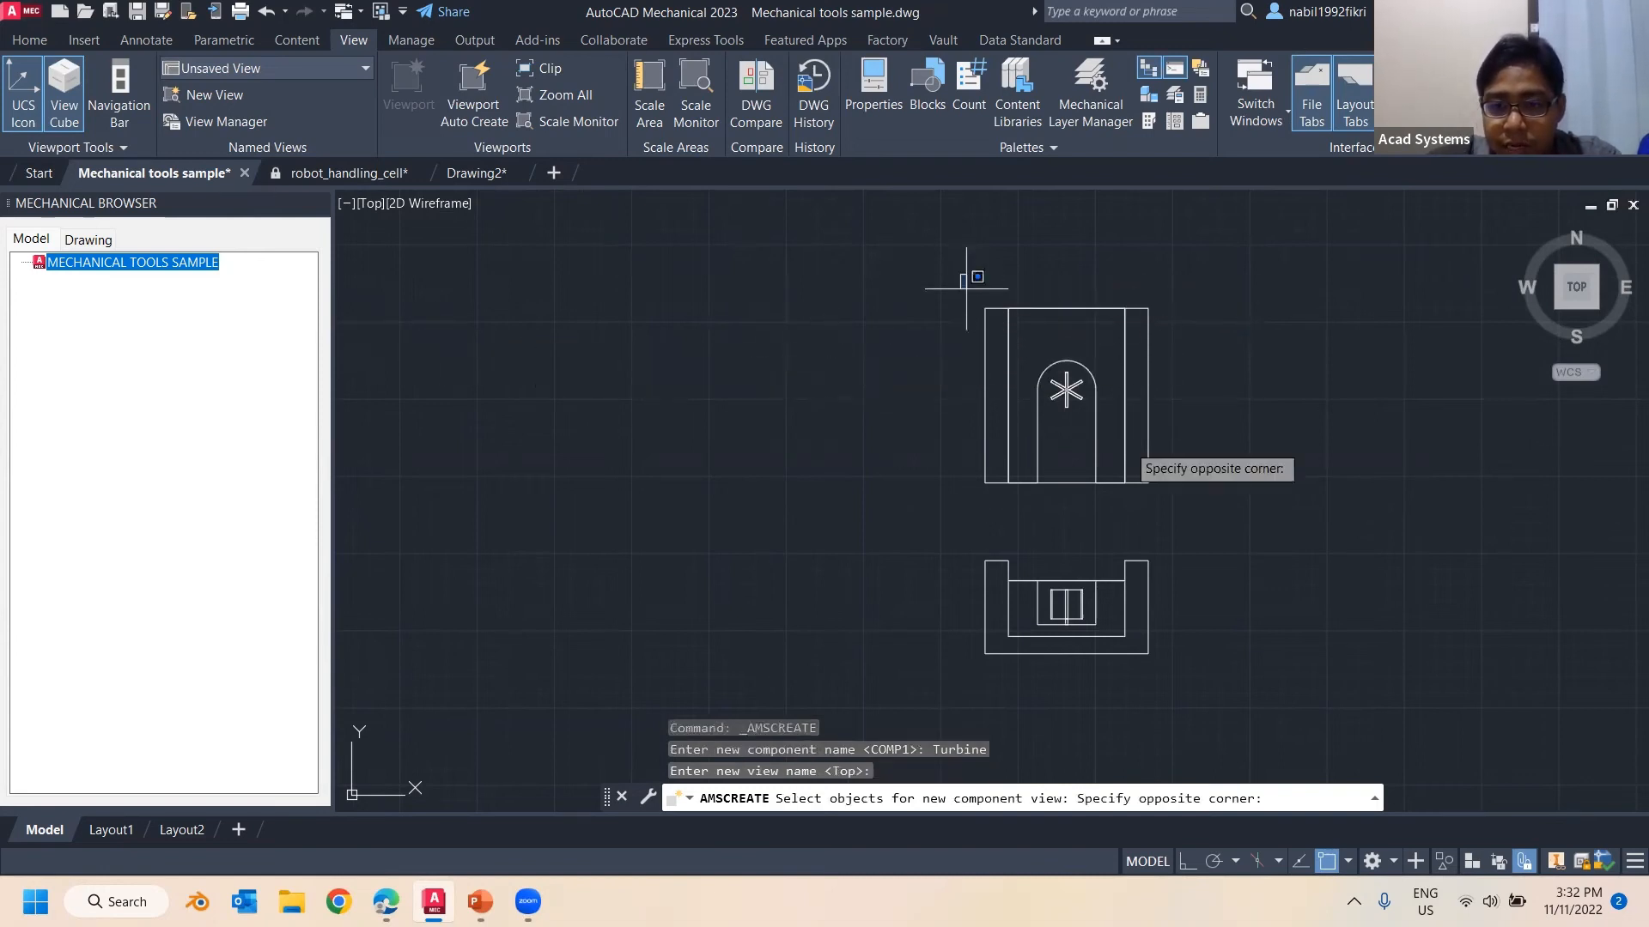
pyautogui.click(1185, 490)
pyautogui.press('Return')
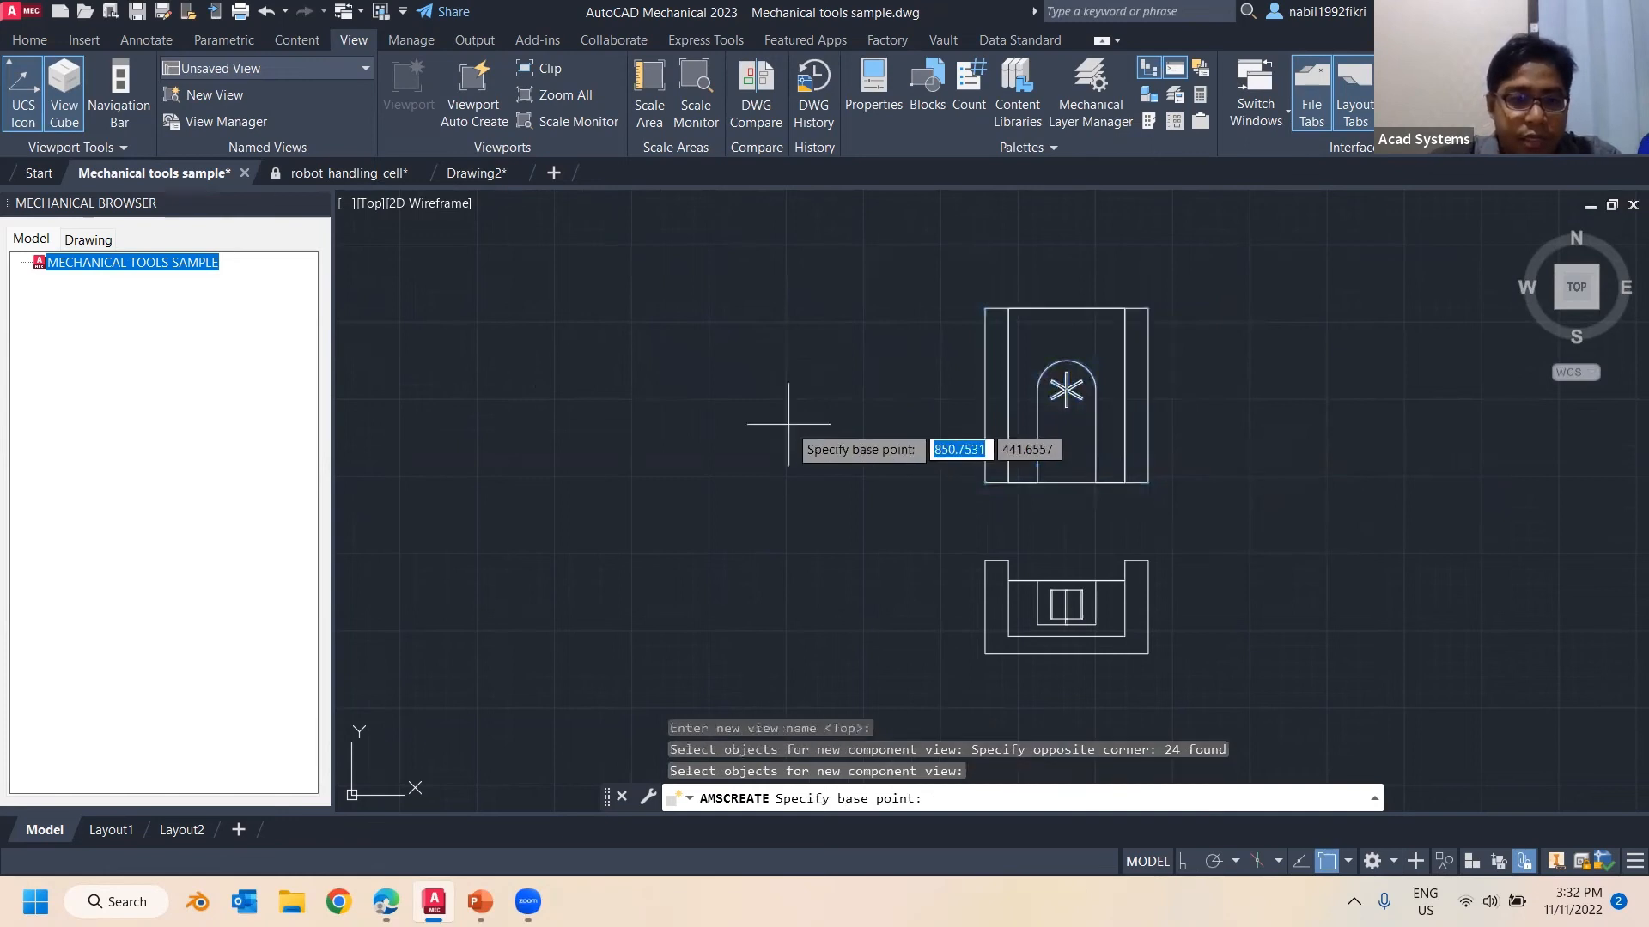
pyautogui.click(985, 482)
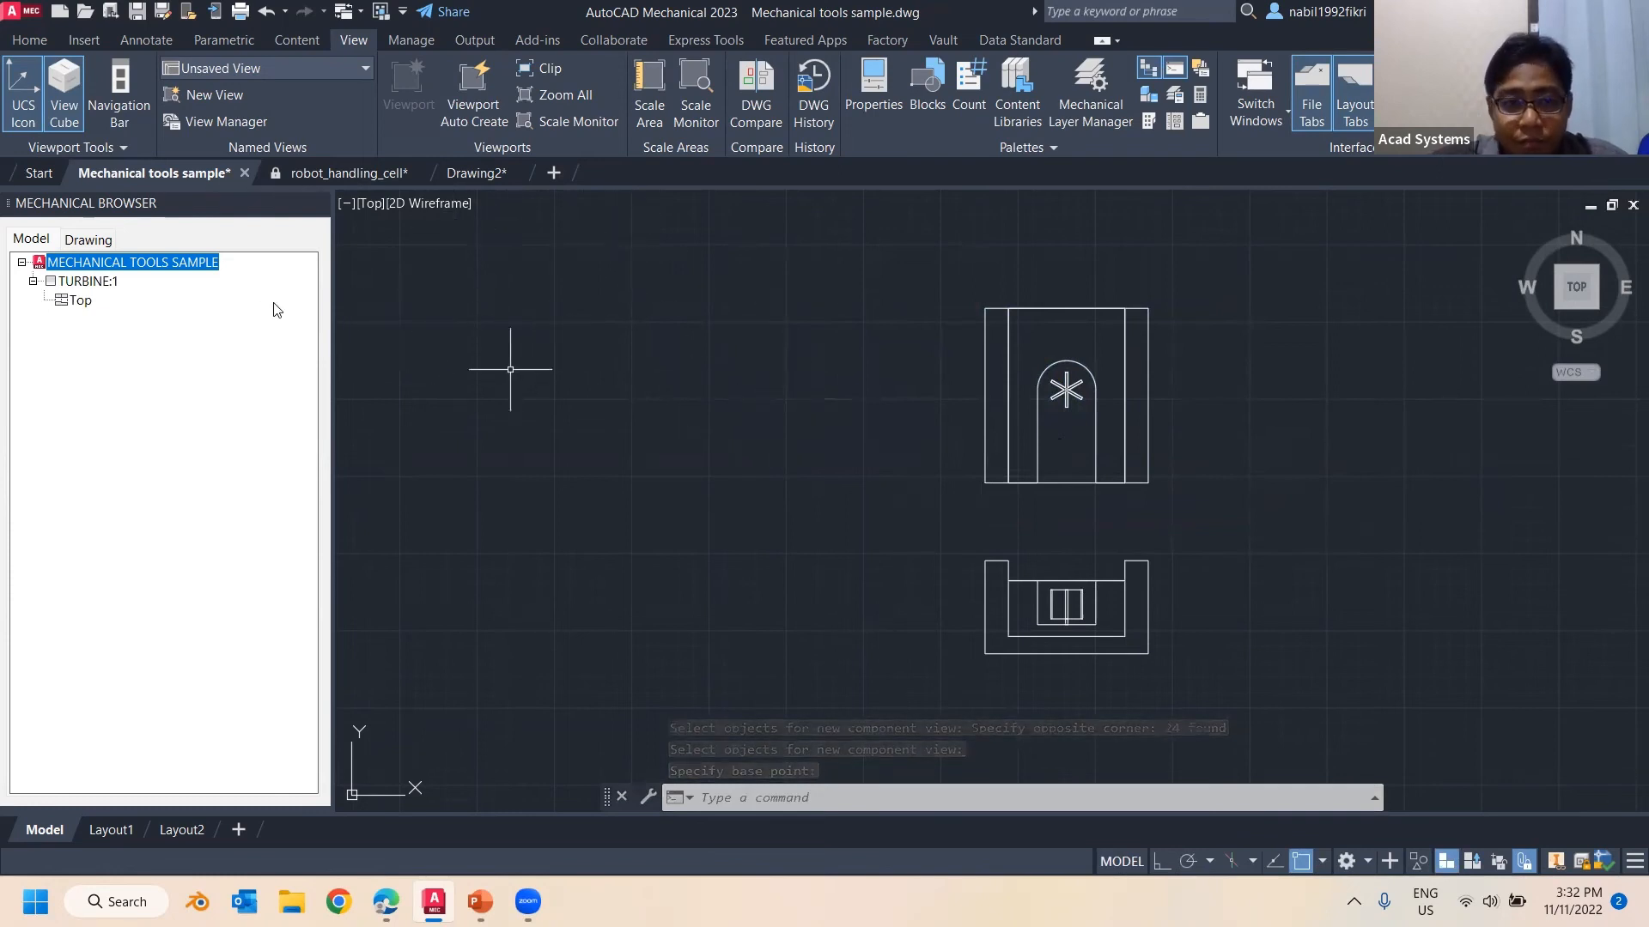
# Highlight the Top view of TURBINE:1 from the component structure to check its geometry in the drawing
pyautogui.click(81, 300)
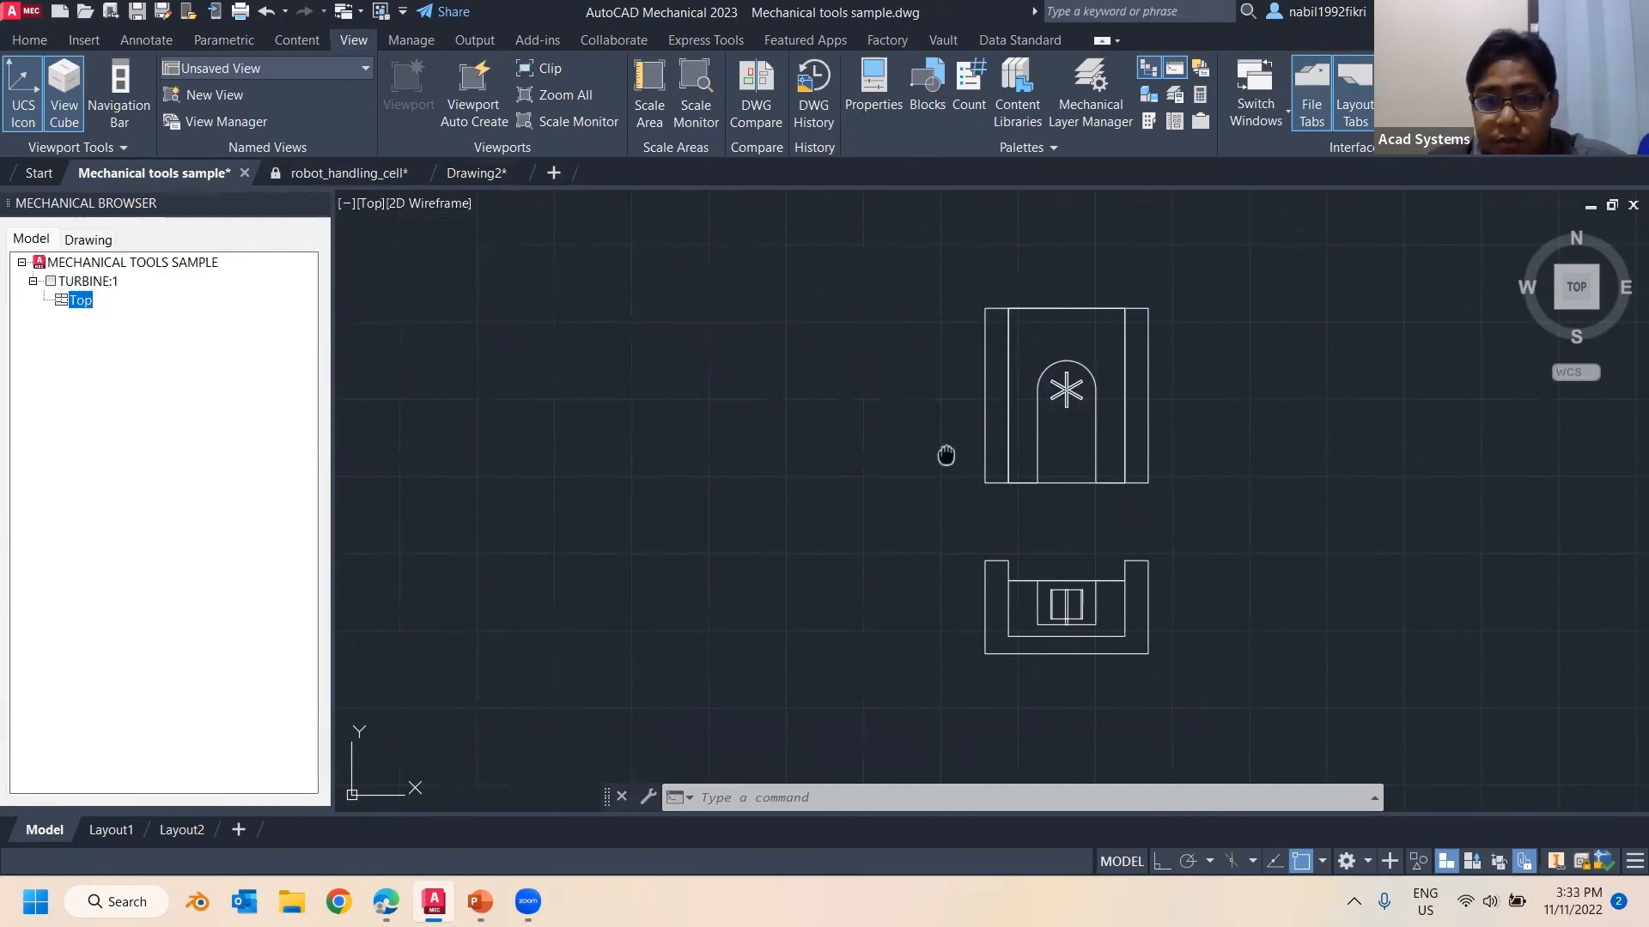
pyautogui.moveTo(869, 434)
pyautogui.mouseDown(button='middle')
pyautogui.moveTo(689, 415)
pyautogui.moveTo(693, 481)
pyautogui.mouseUp(button='middle')
pyautogui.scroll(2, 604, 425)
pyautogui.scroll(-2, 749, 393)
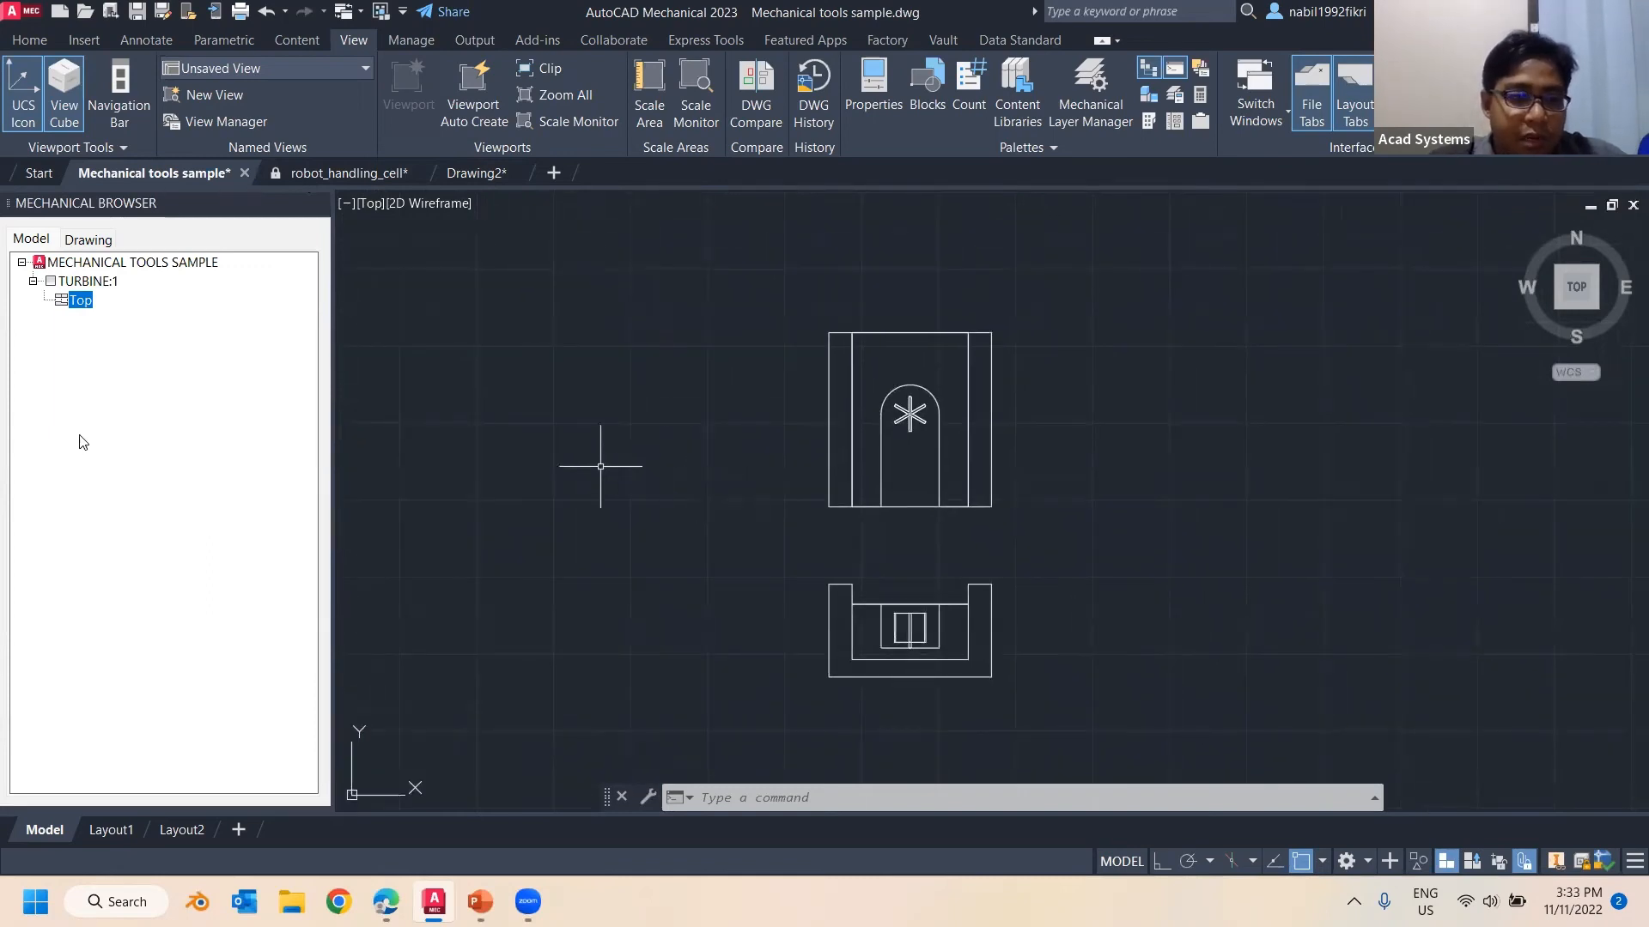
# Add a Front component view to TURBINE:1 from the U-shaped lower view's geometry, with its base point near the lower-left corner
pyautogui.rightClick(92, 282)
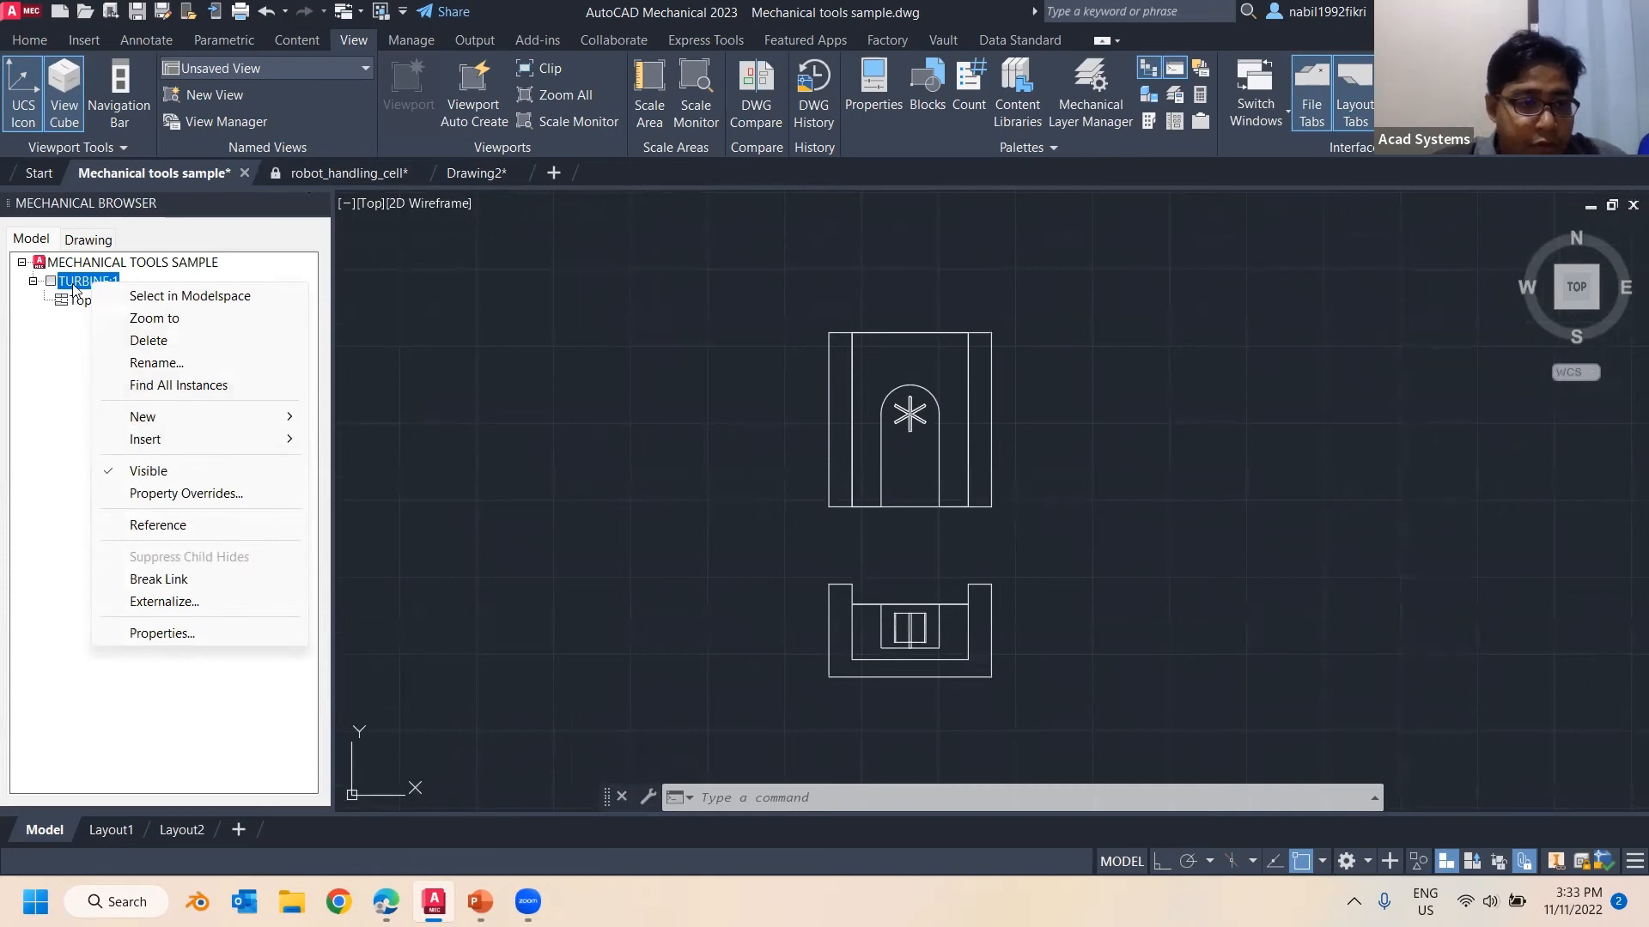
pyautogui.moveTo(221, 415)
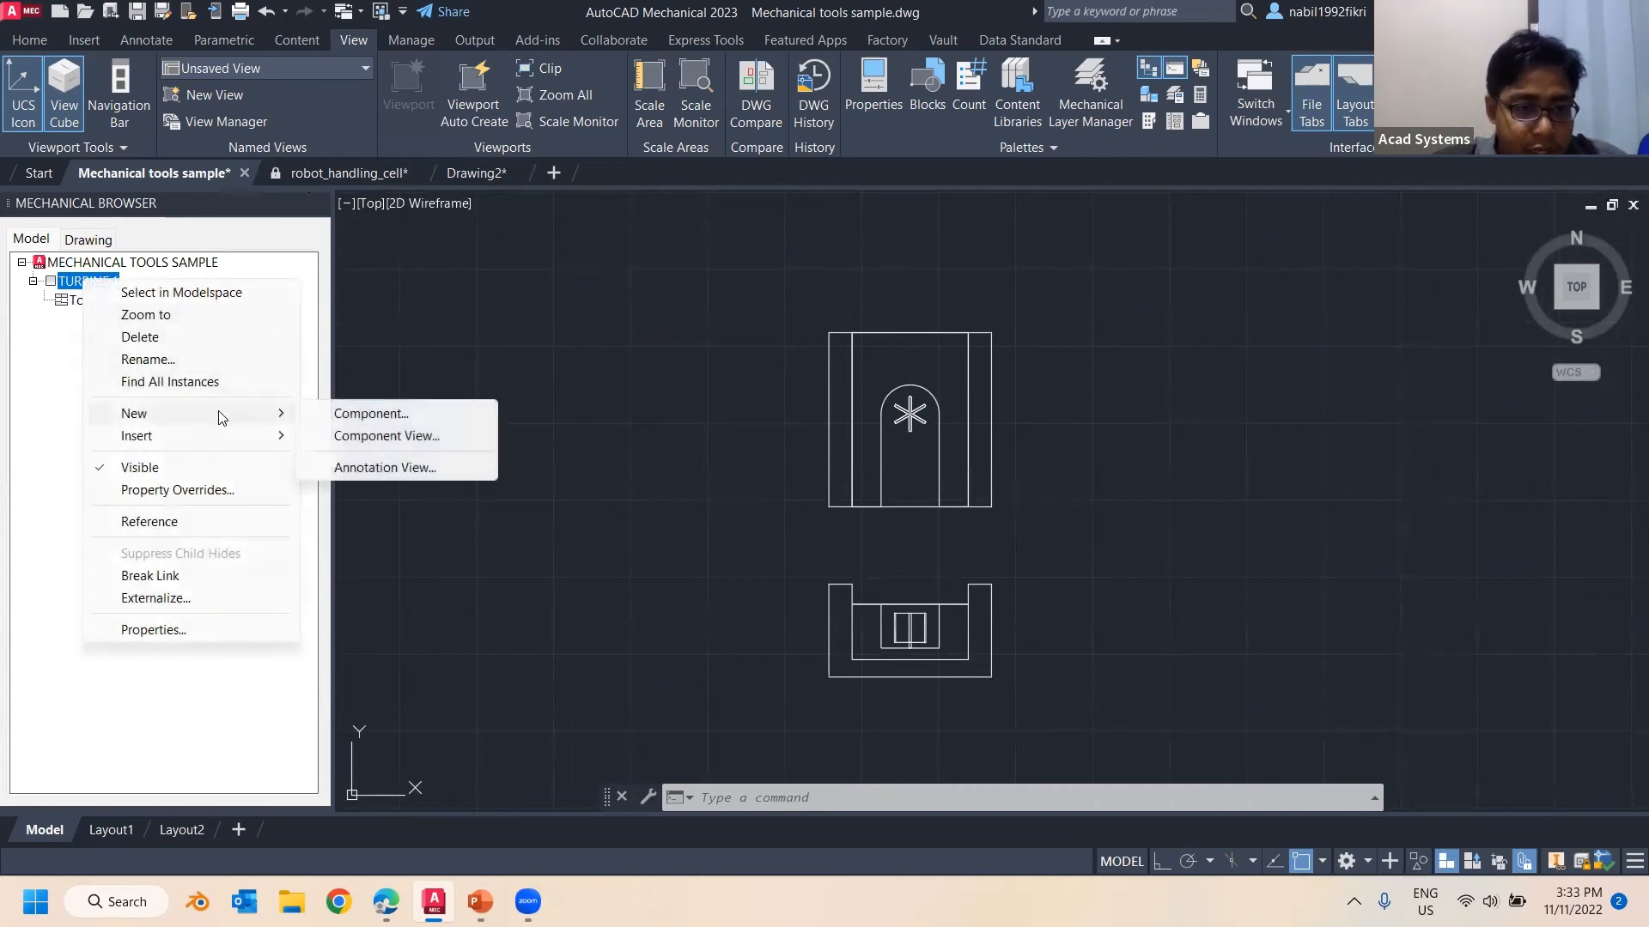
pyautogui.click(369, 436)
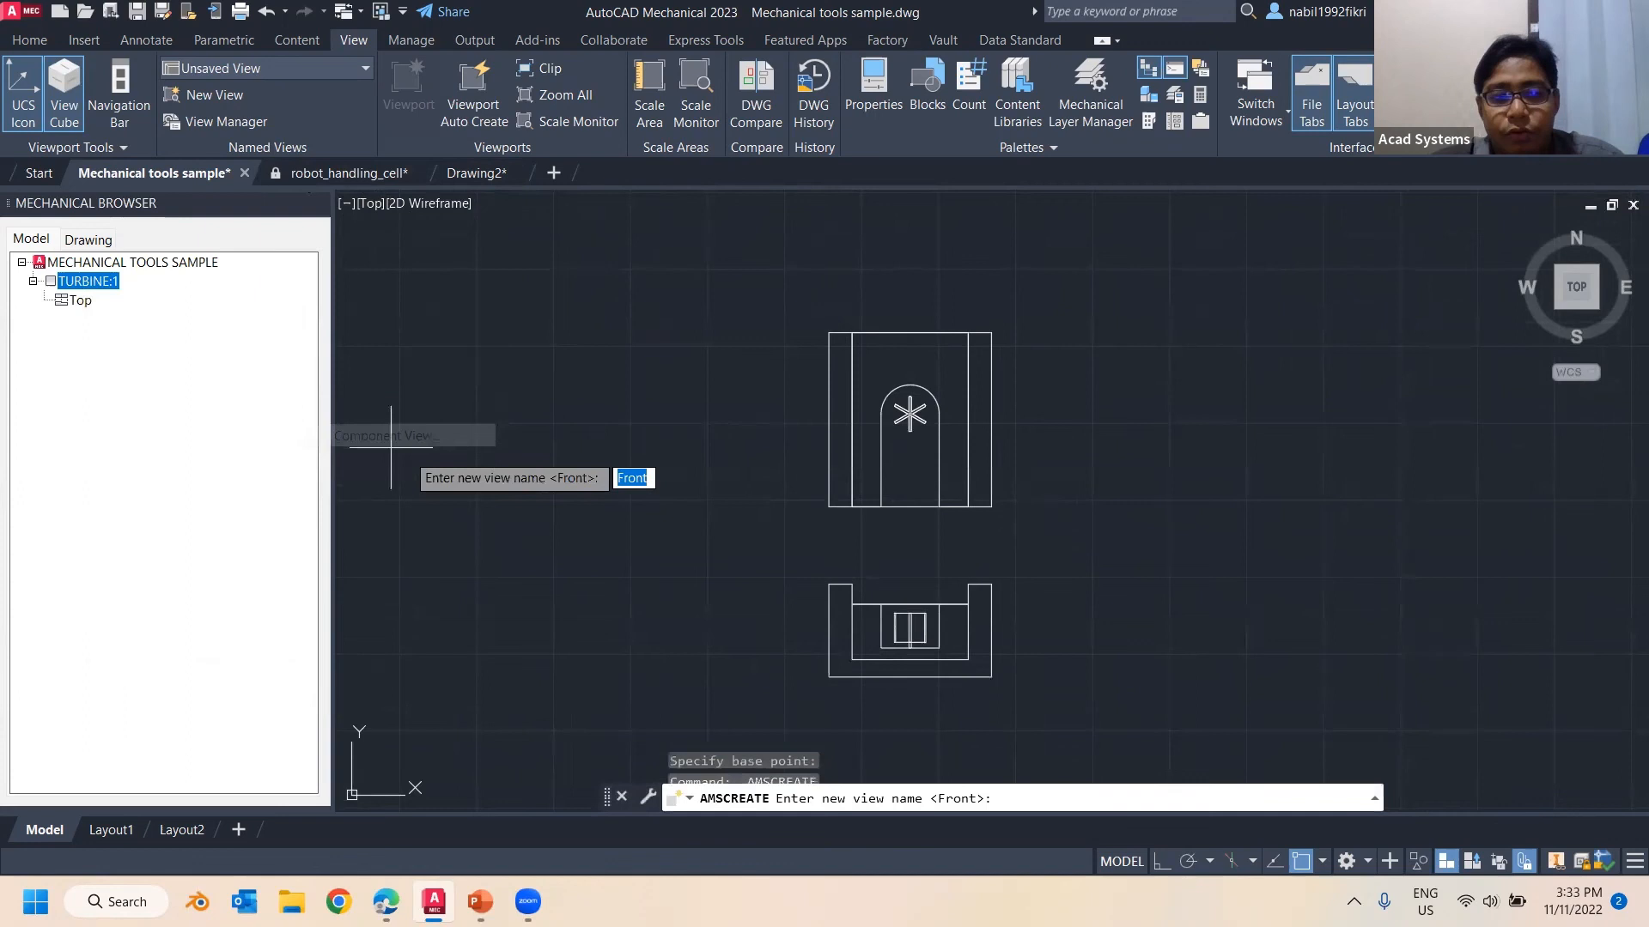
pyautogui.press('Return')
pyautogui.click(765, 526)
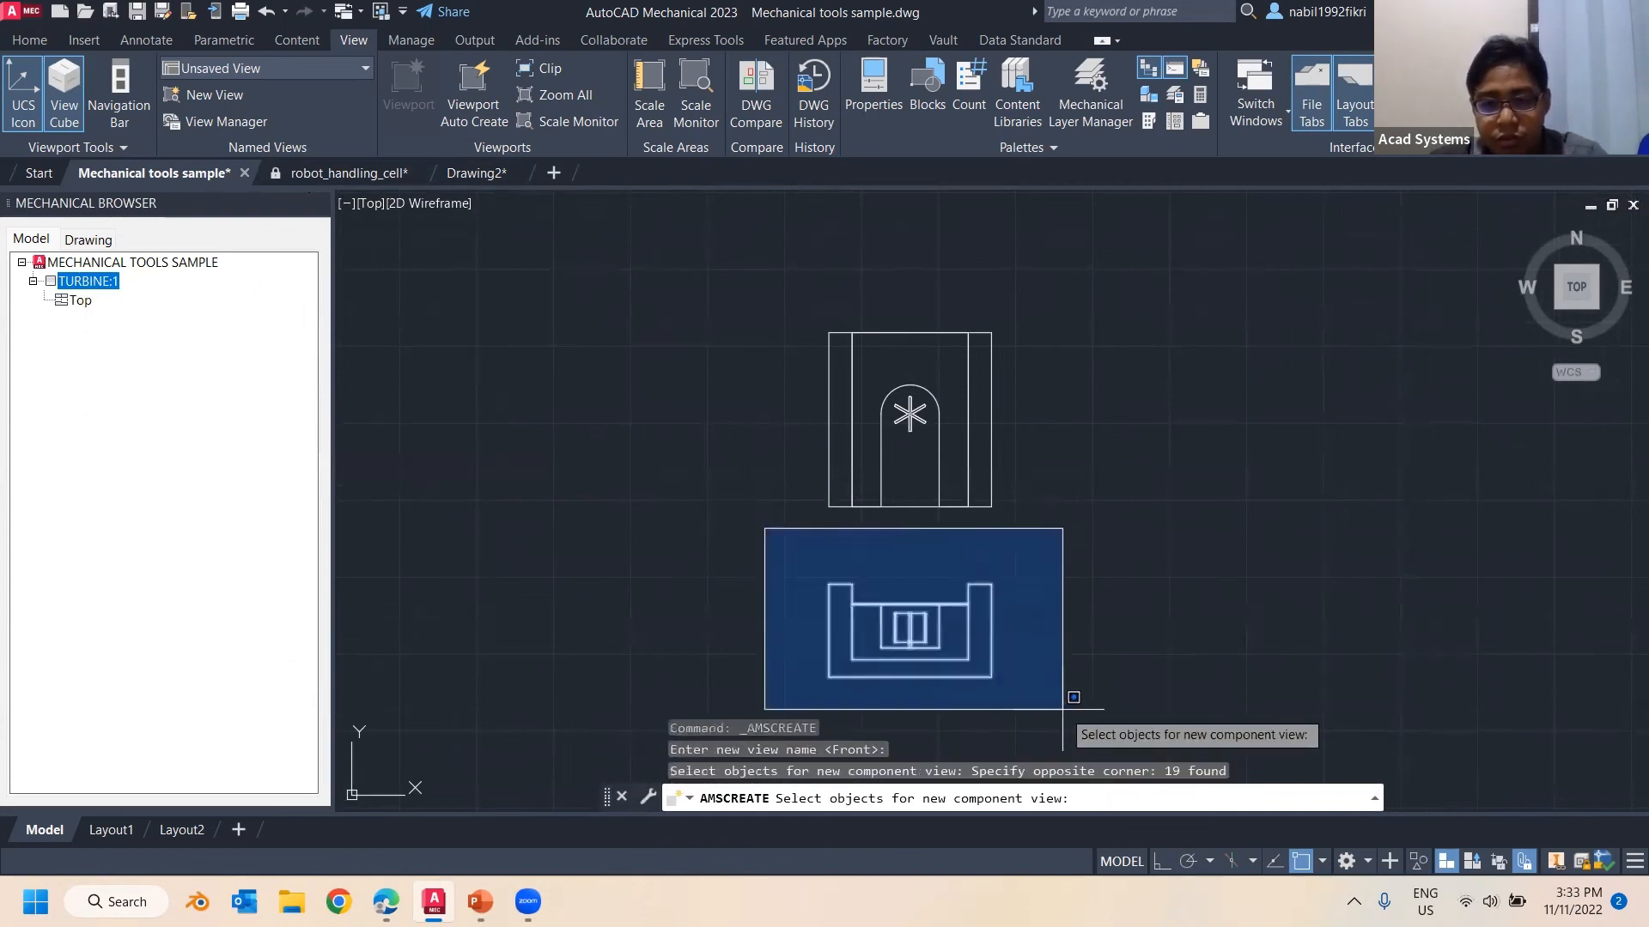
pyautogui.click(1069, 693)
pyautogui.press('Return')
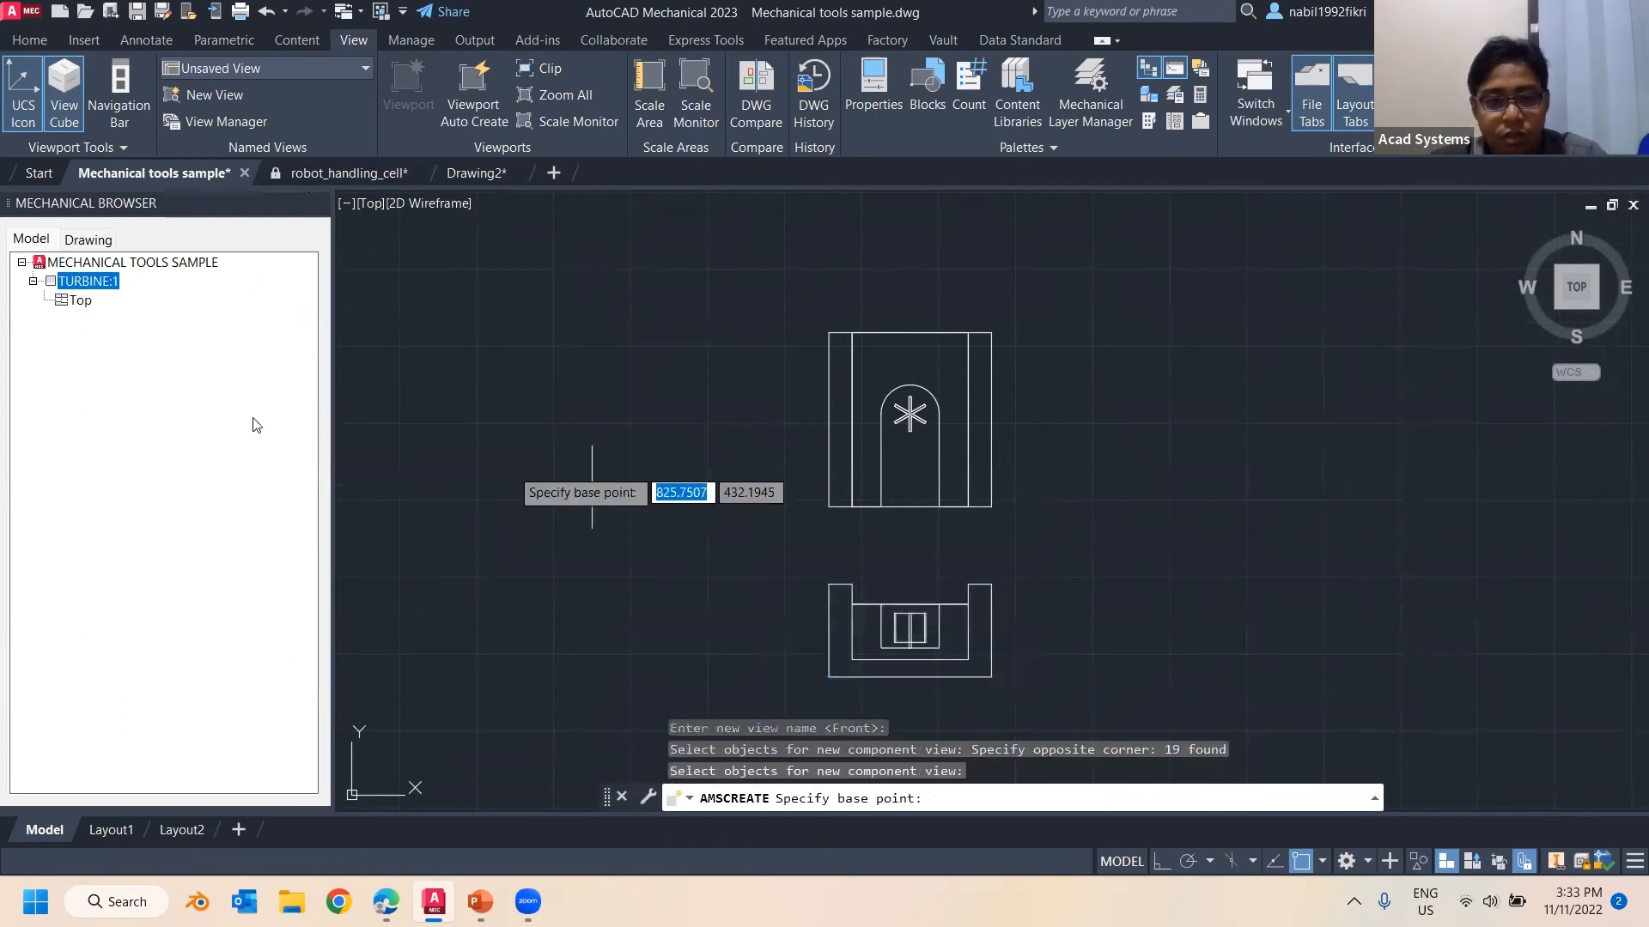
pyautogui.click(798, 643)
# Highlight the Top and Front views and the whole TURBINE:1 component in turn to check which geometry each covers
pyautogui.click(82, 302)
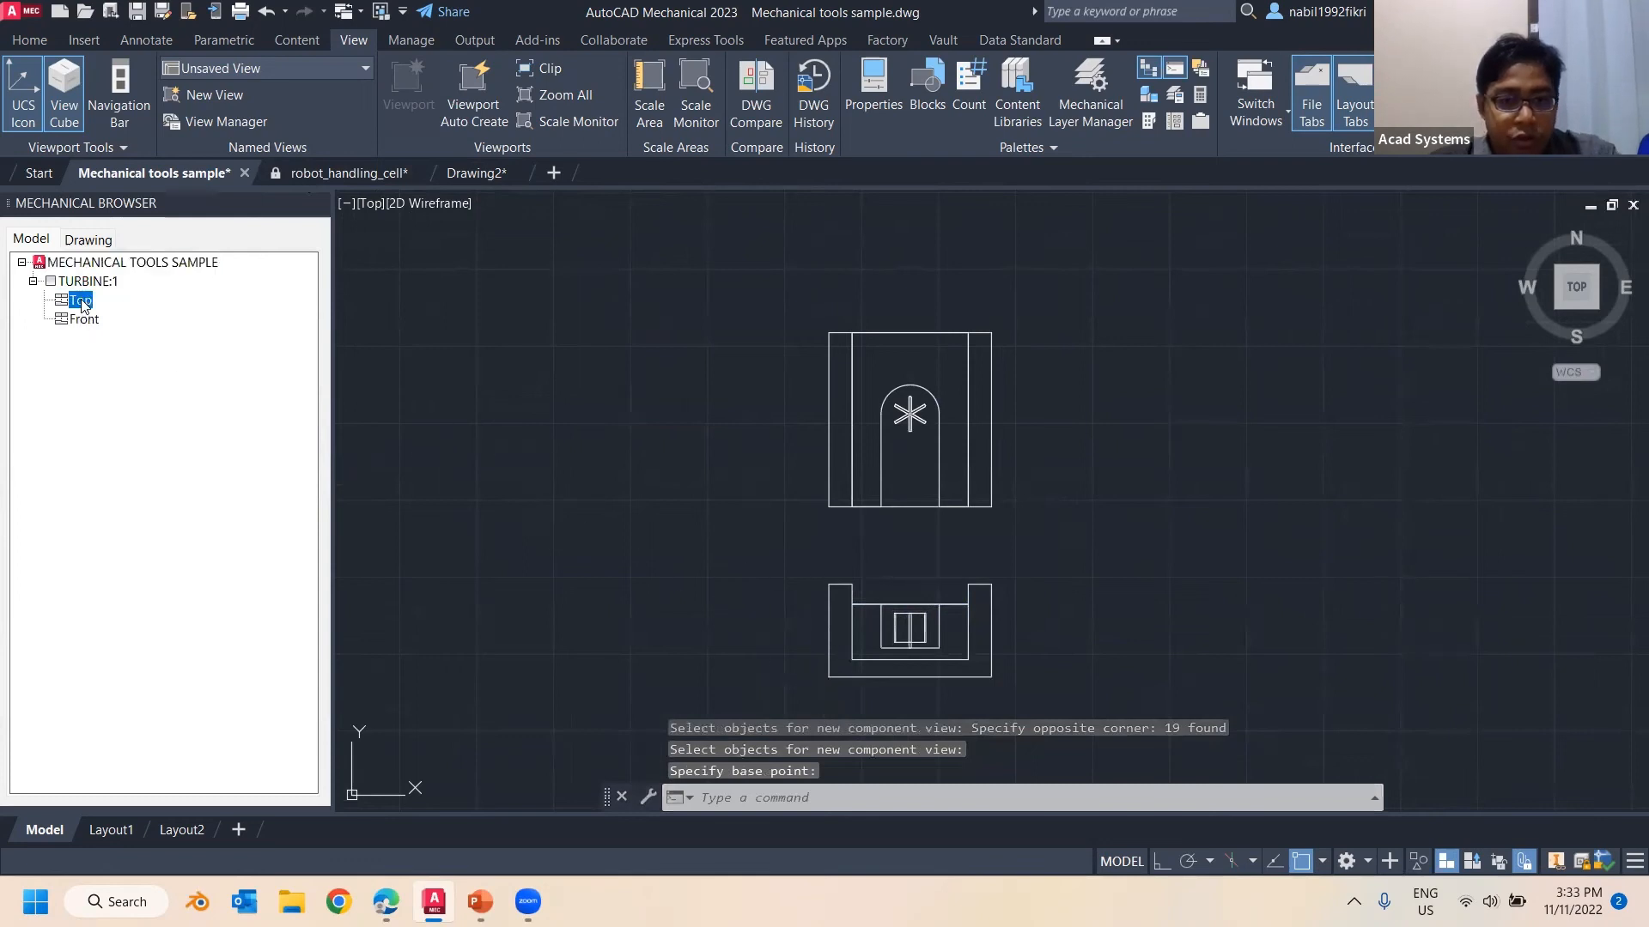
pyautogui.click(456, 319)
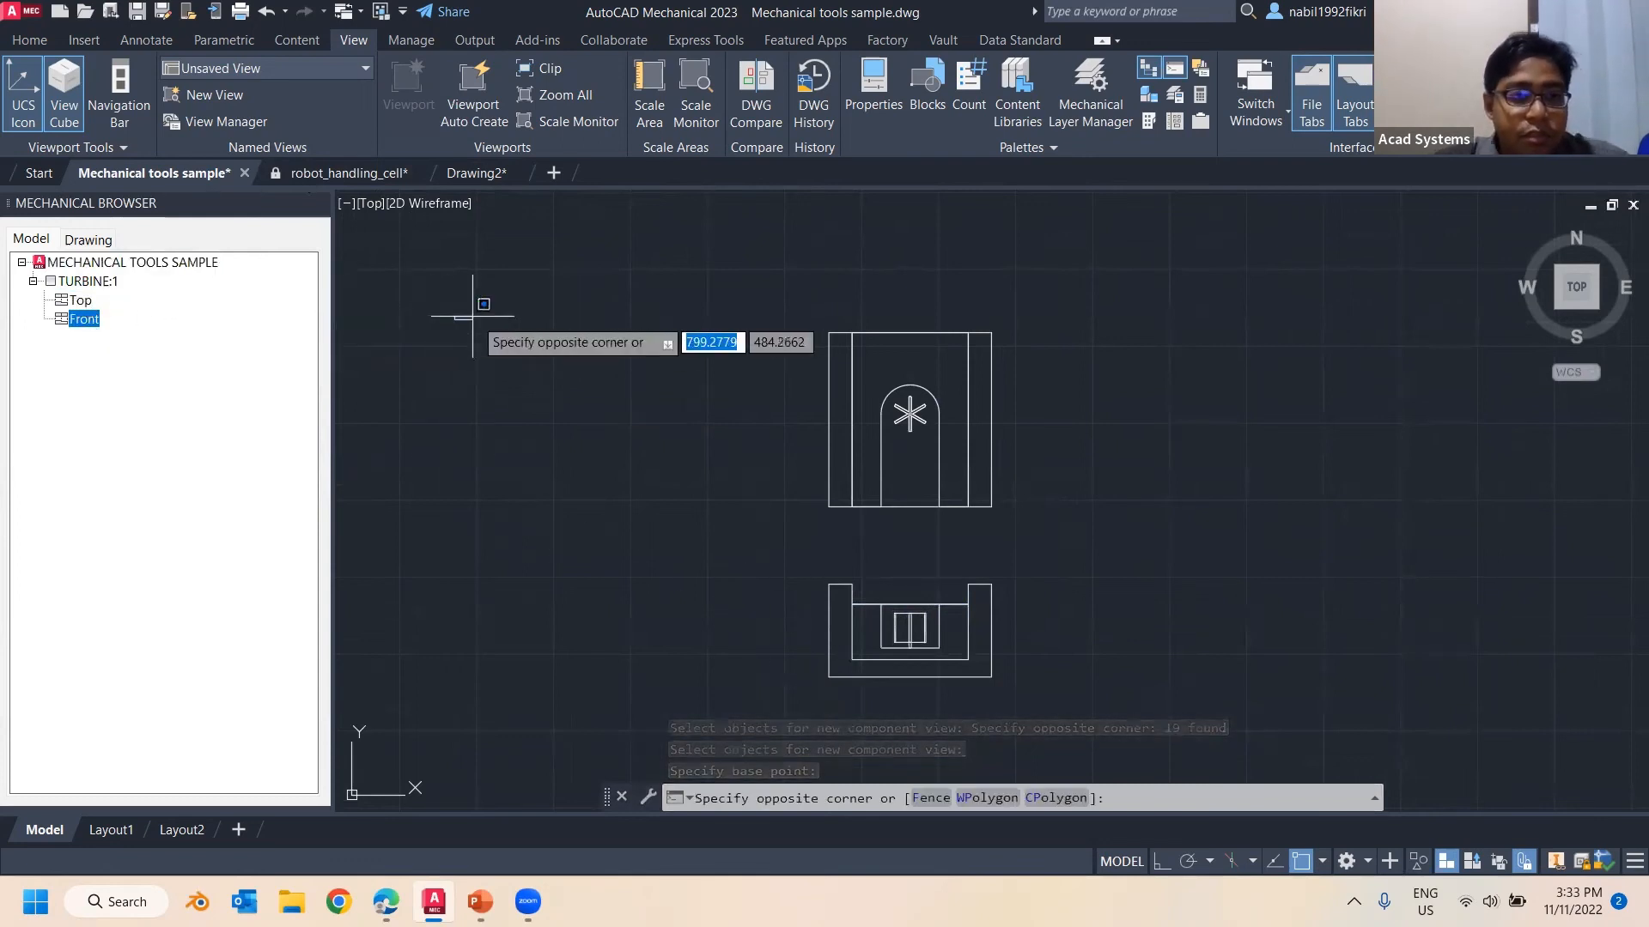
pyautogui.press('Escape')
pyautogui.press('Escape')
pyautogui.press('Escape')
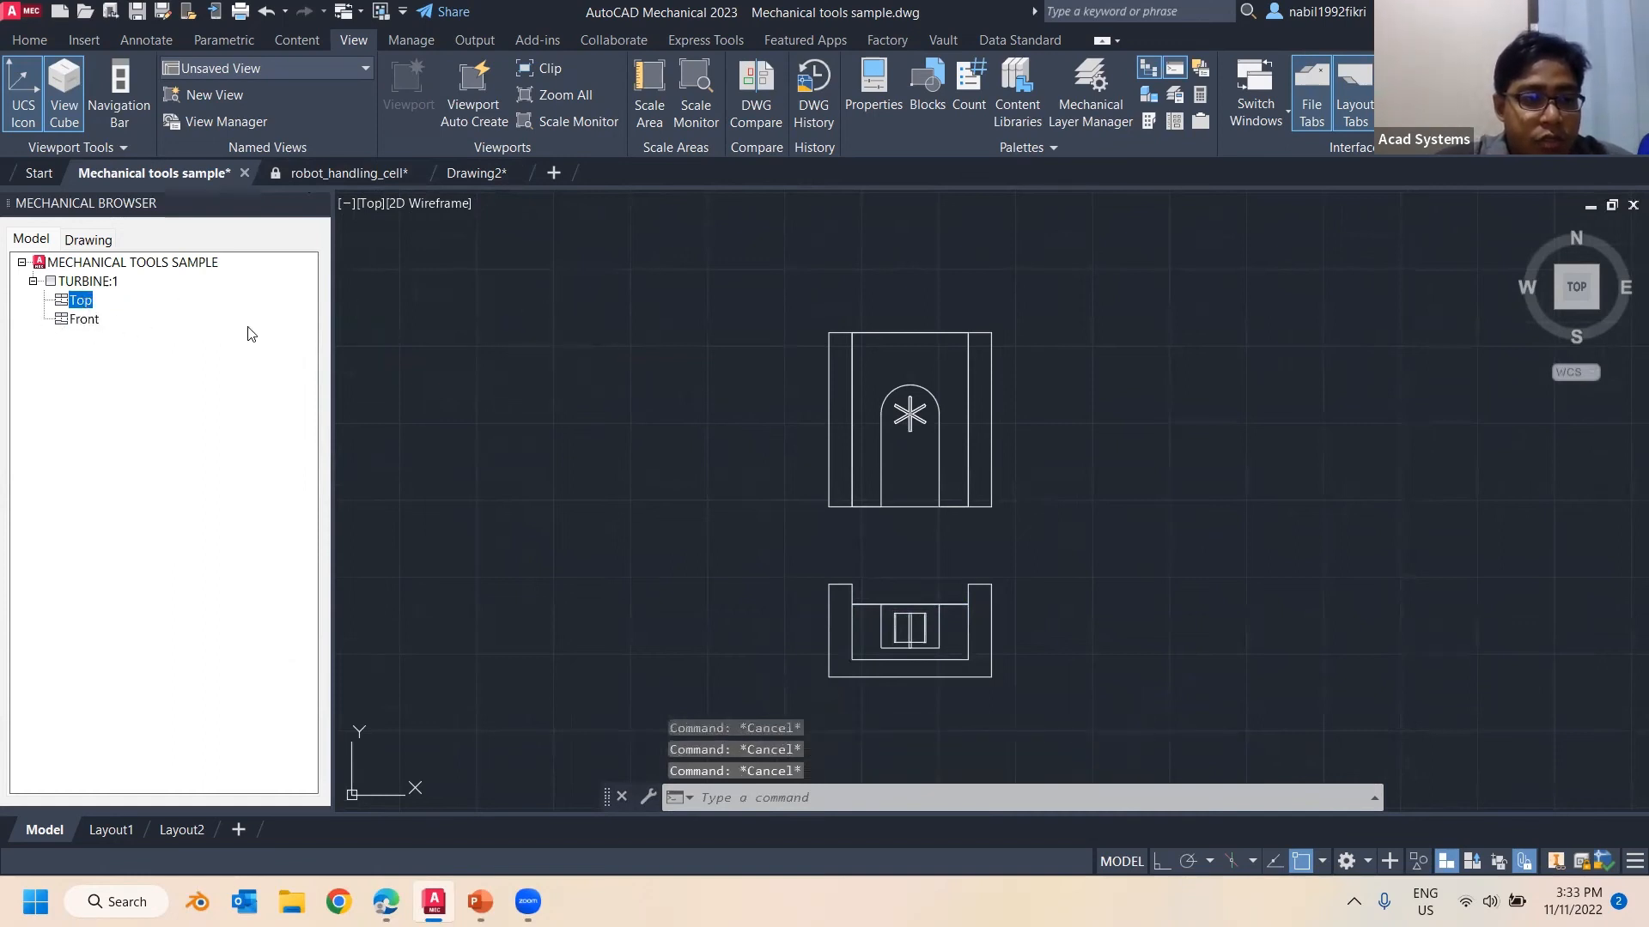
pyautogui.moveTo(594, 385); pyautogui.dragTo(463, 321, button='middle')
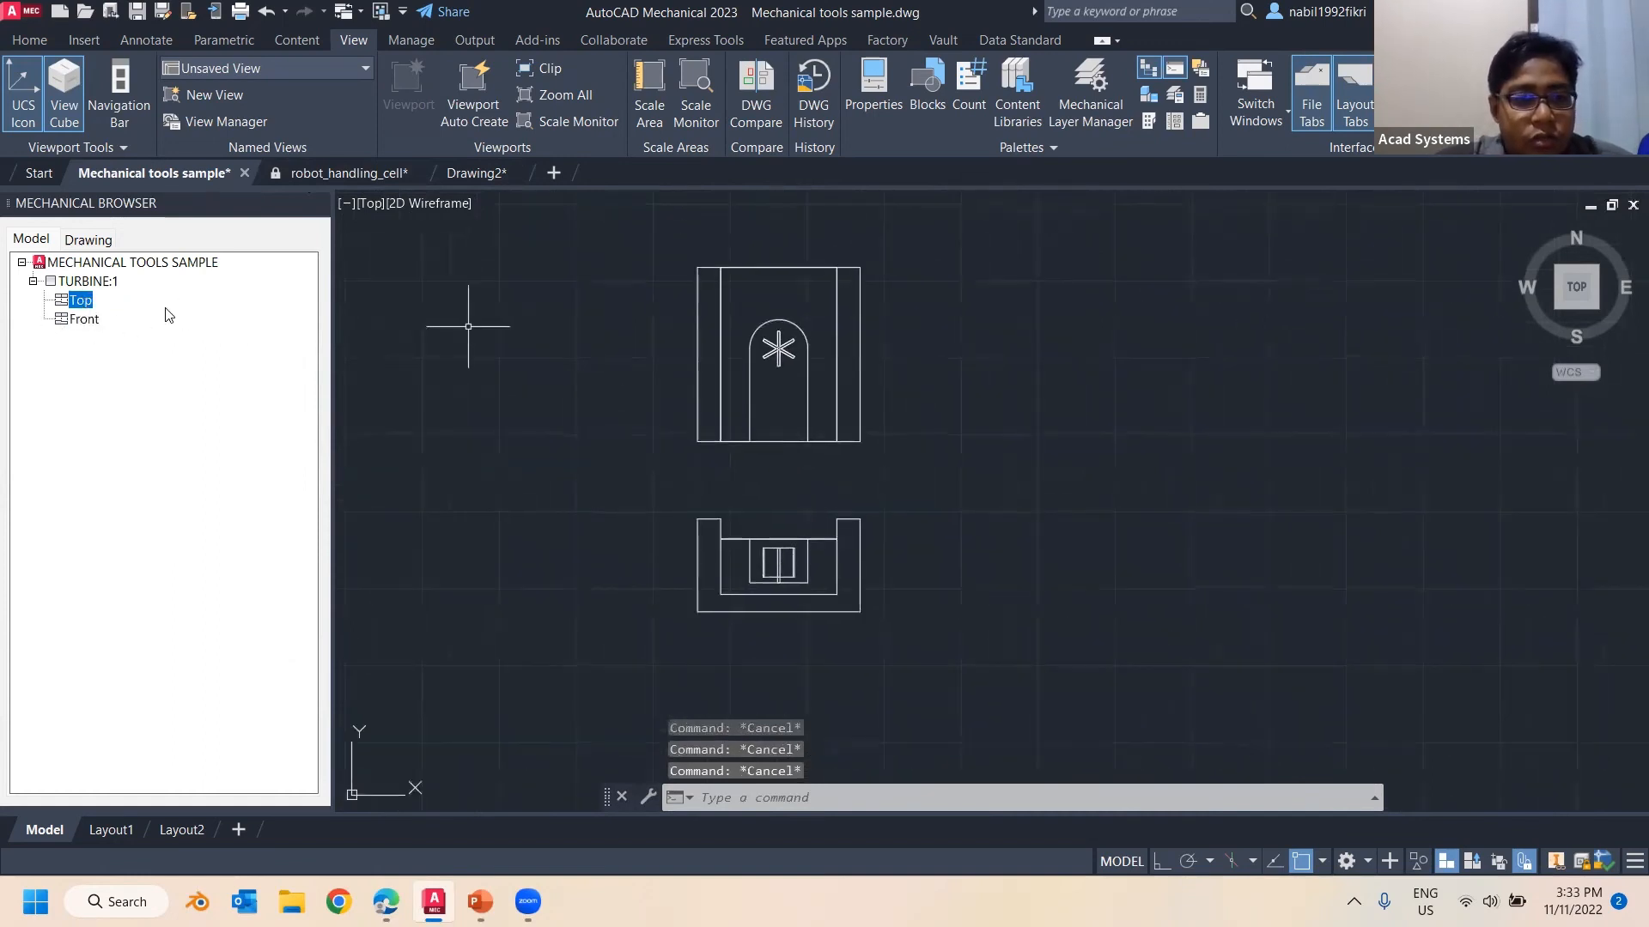
pyautogui.click(78, 282)
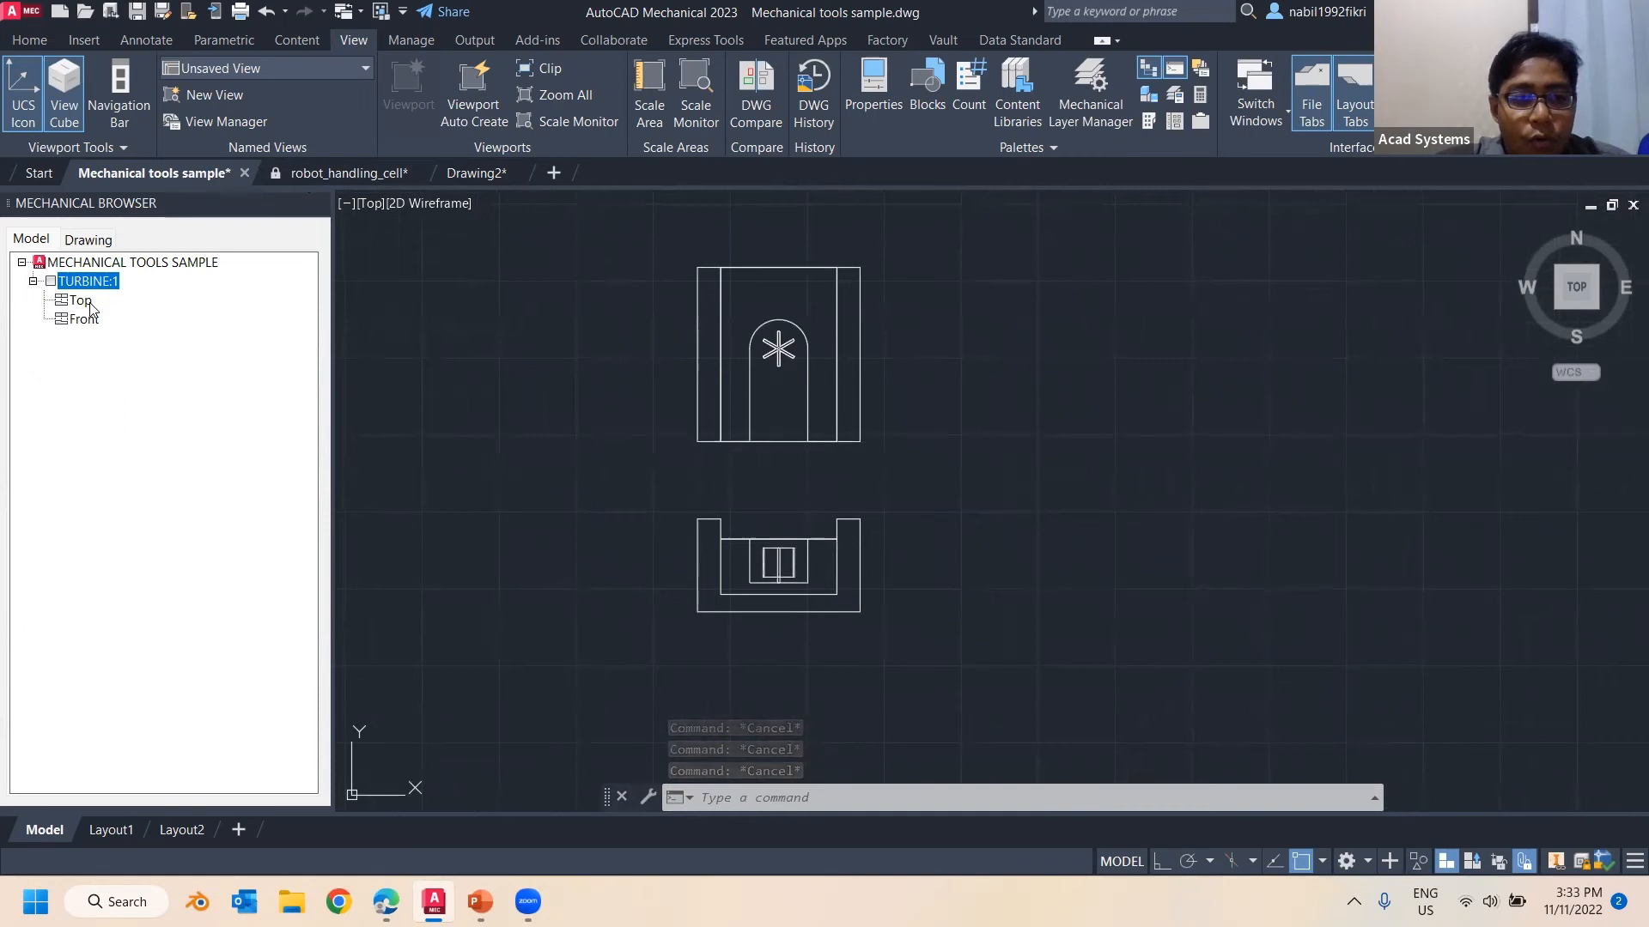
pyautogui.click(82, 301)
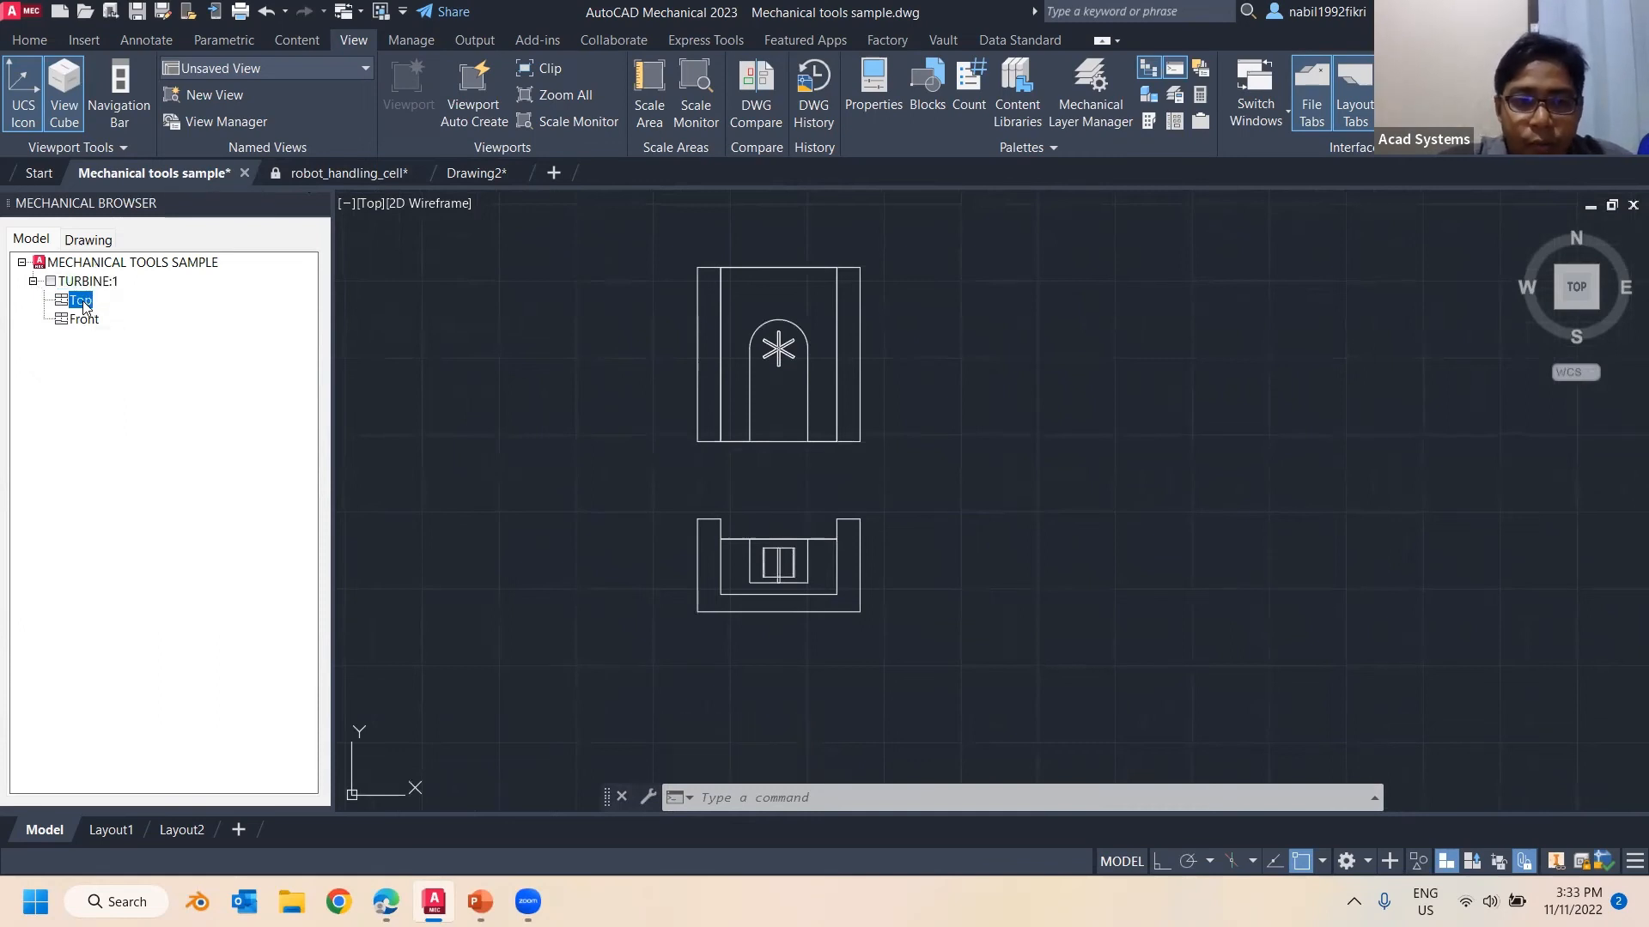
pyautogui.click(69, 283)
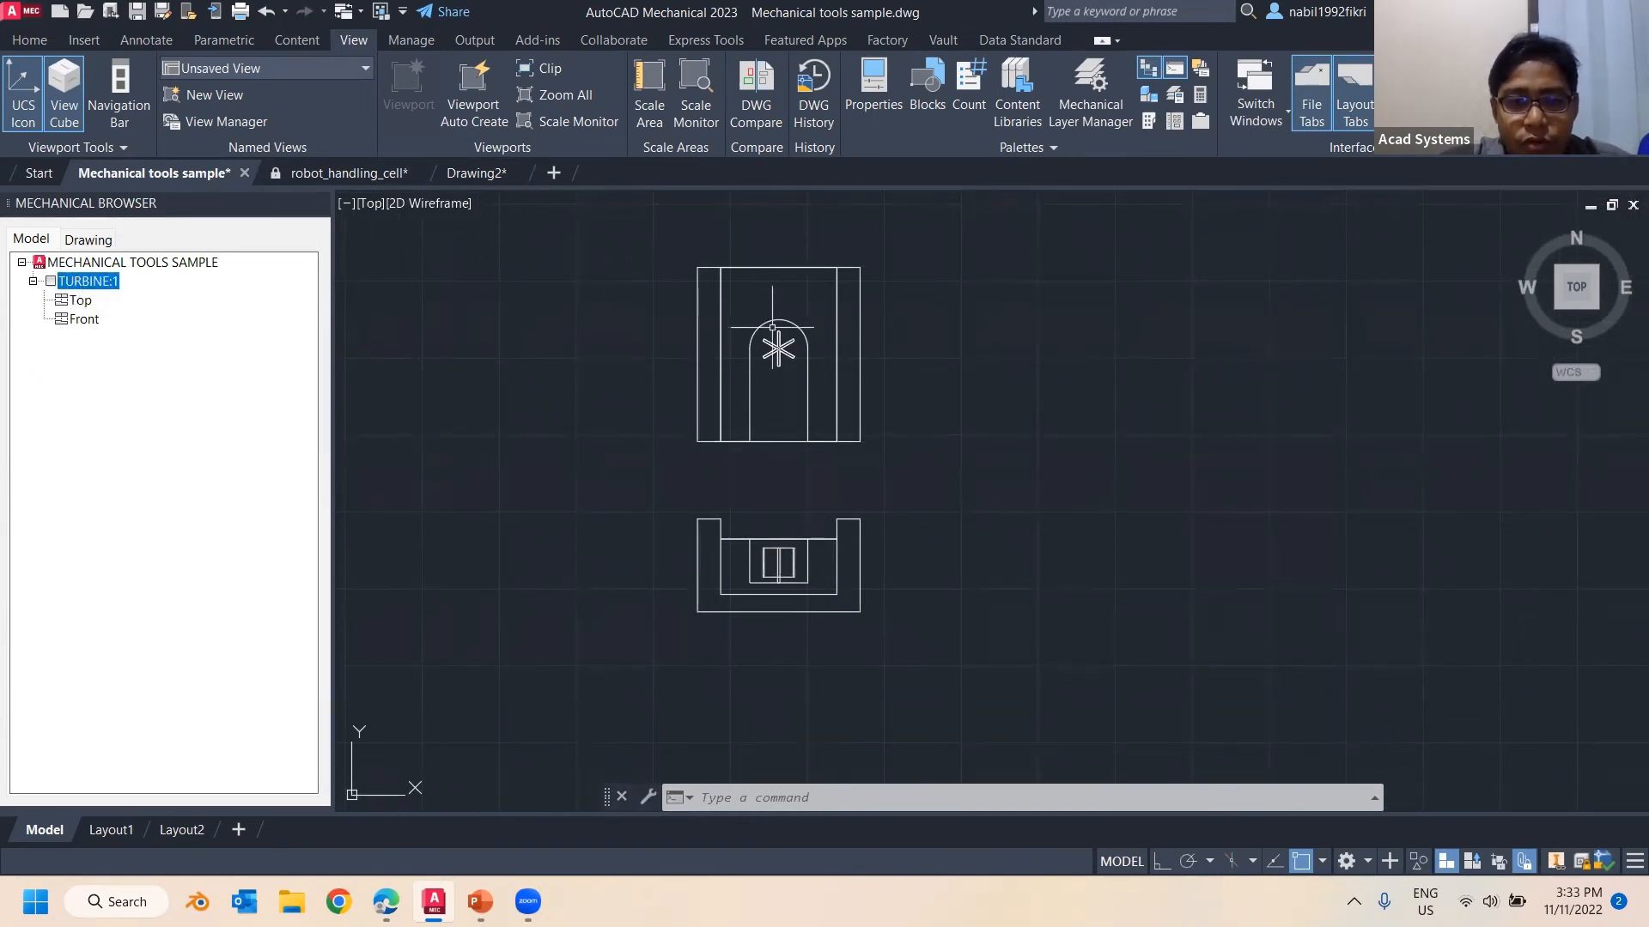
# Start a new subcomponent named Blade under TURBINE:1, accepting Top as its view name
pyautogui.scroll(4, 772, 327)
pyautogui.moveTo(700, 345)
pyautogui.mouseDown(button='middle')
pyautogui.moveTo(721, 429)
pyautogui.moveTo(716, 383)
pyautogui.mouseUp(button='middle')
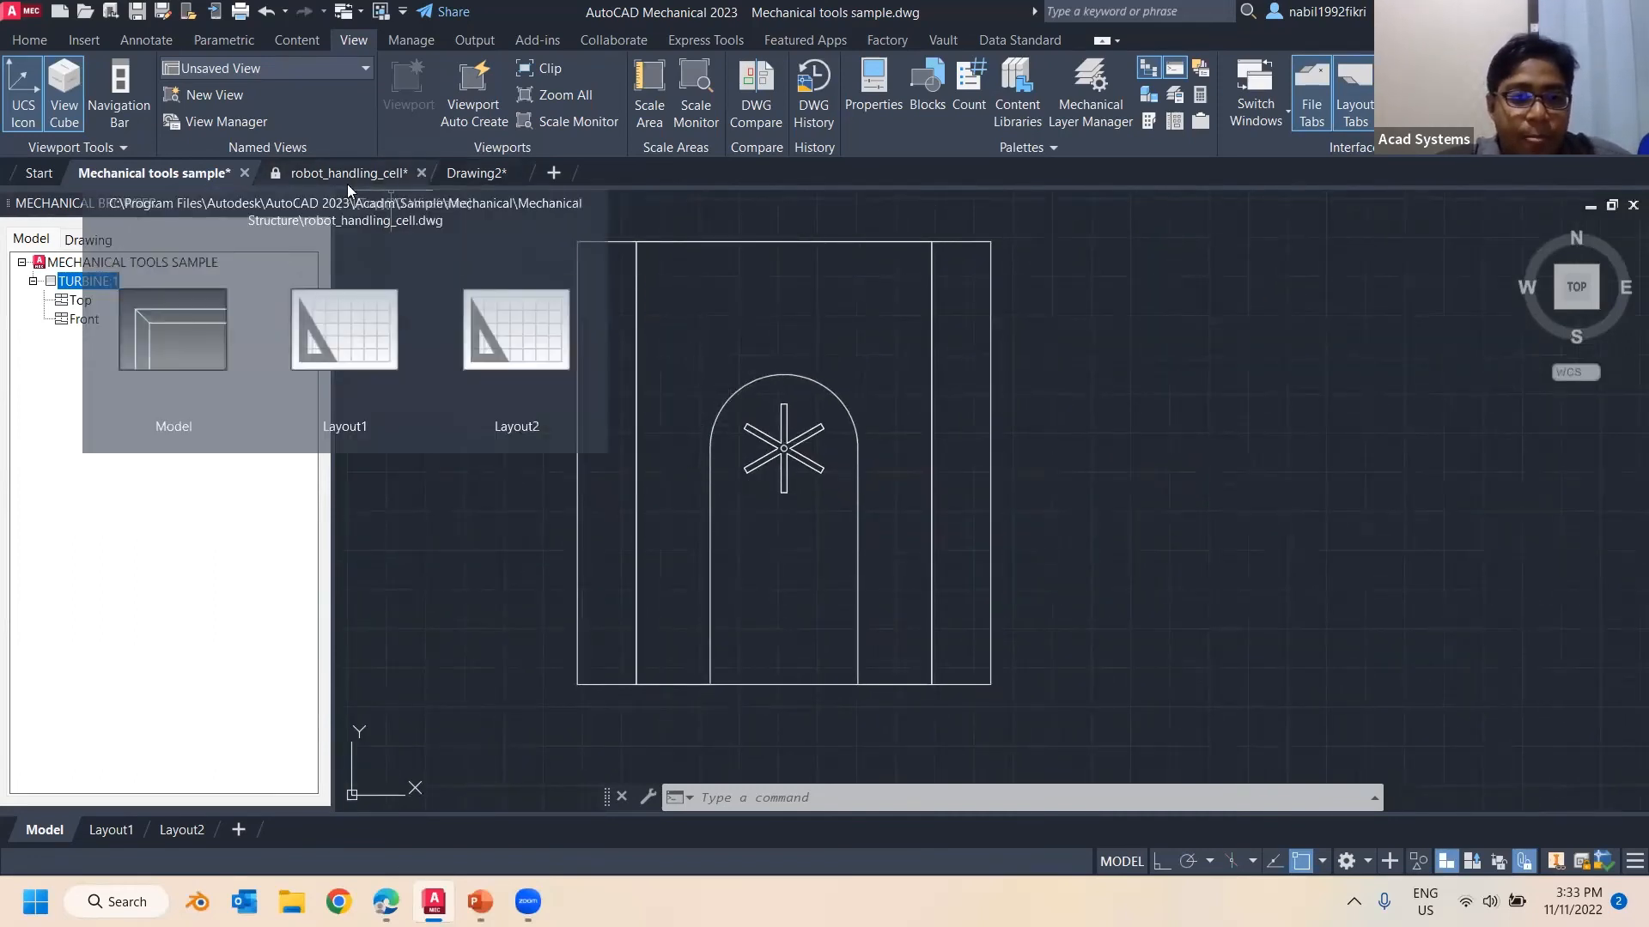
pyautogui.rightClick(119, 287)
pyautogui.moveTo(225, 420)
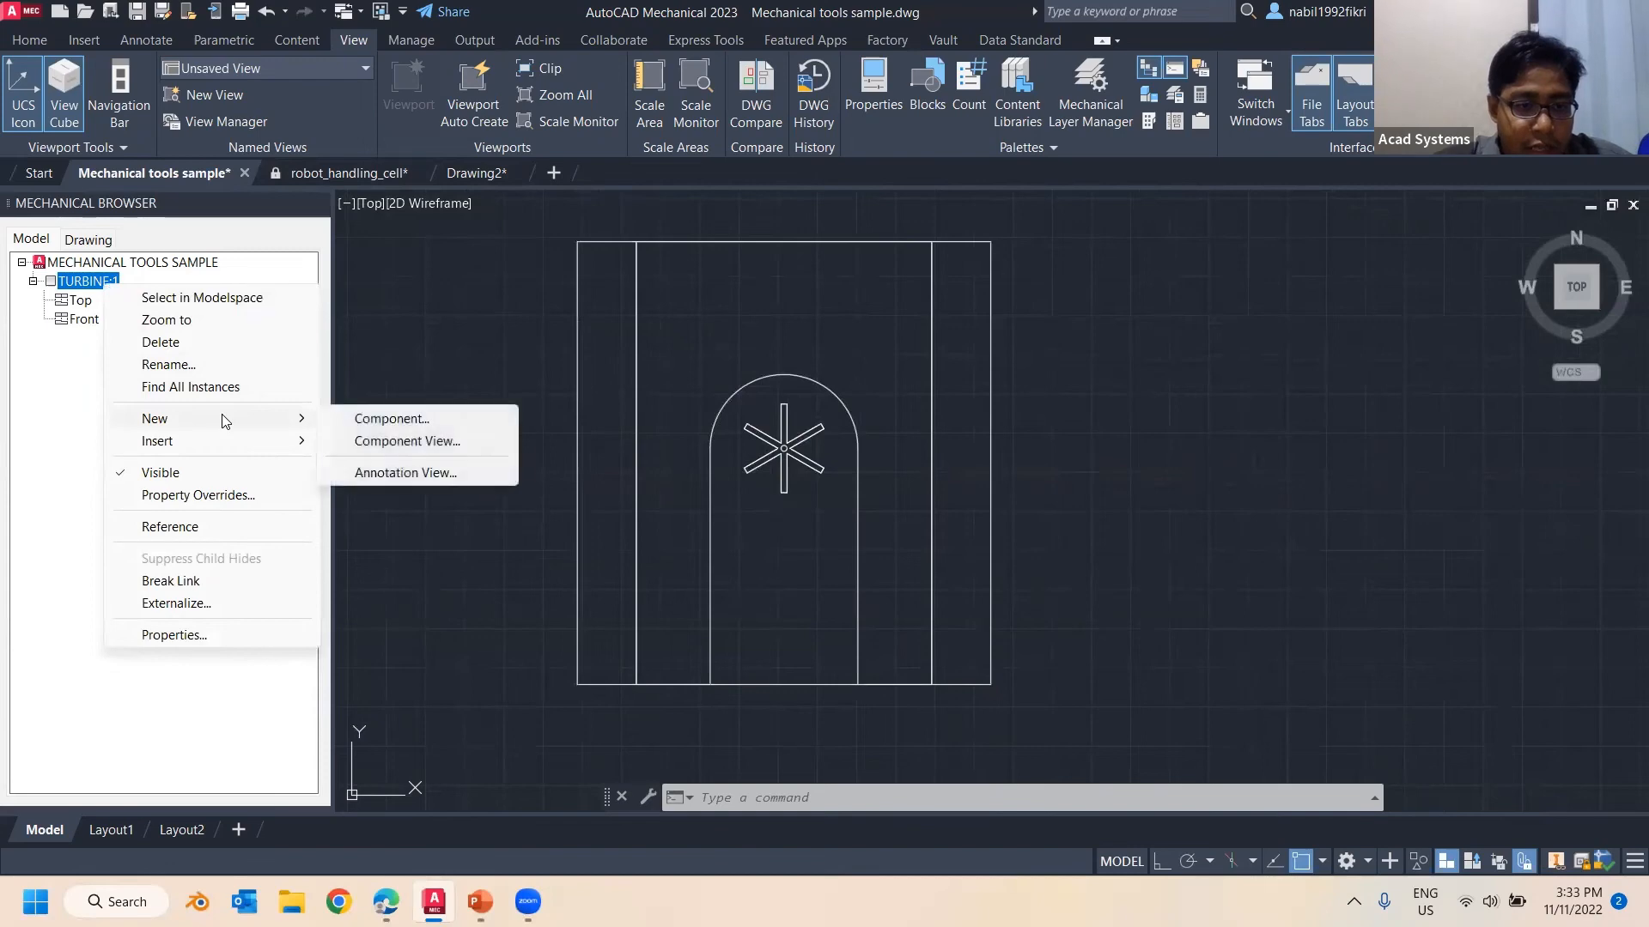
pyautogui.click(382, 426)
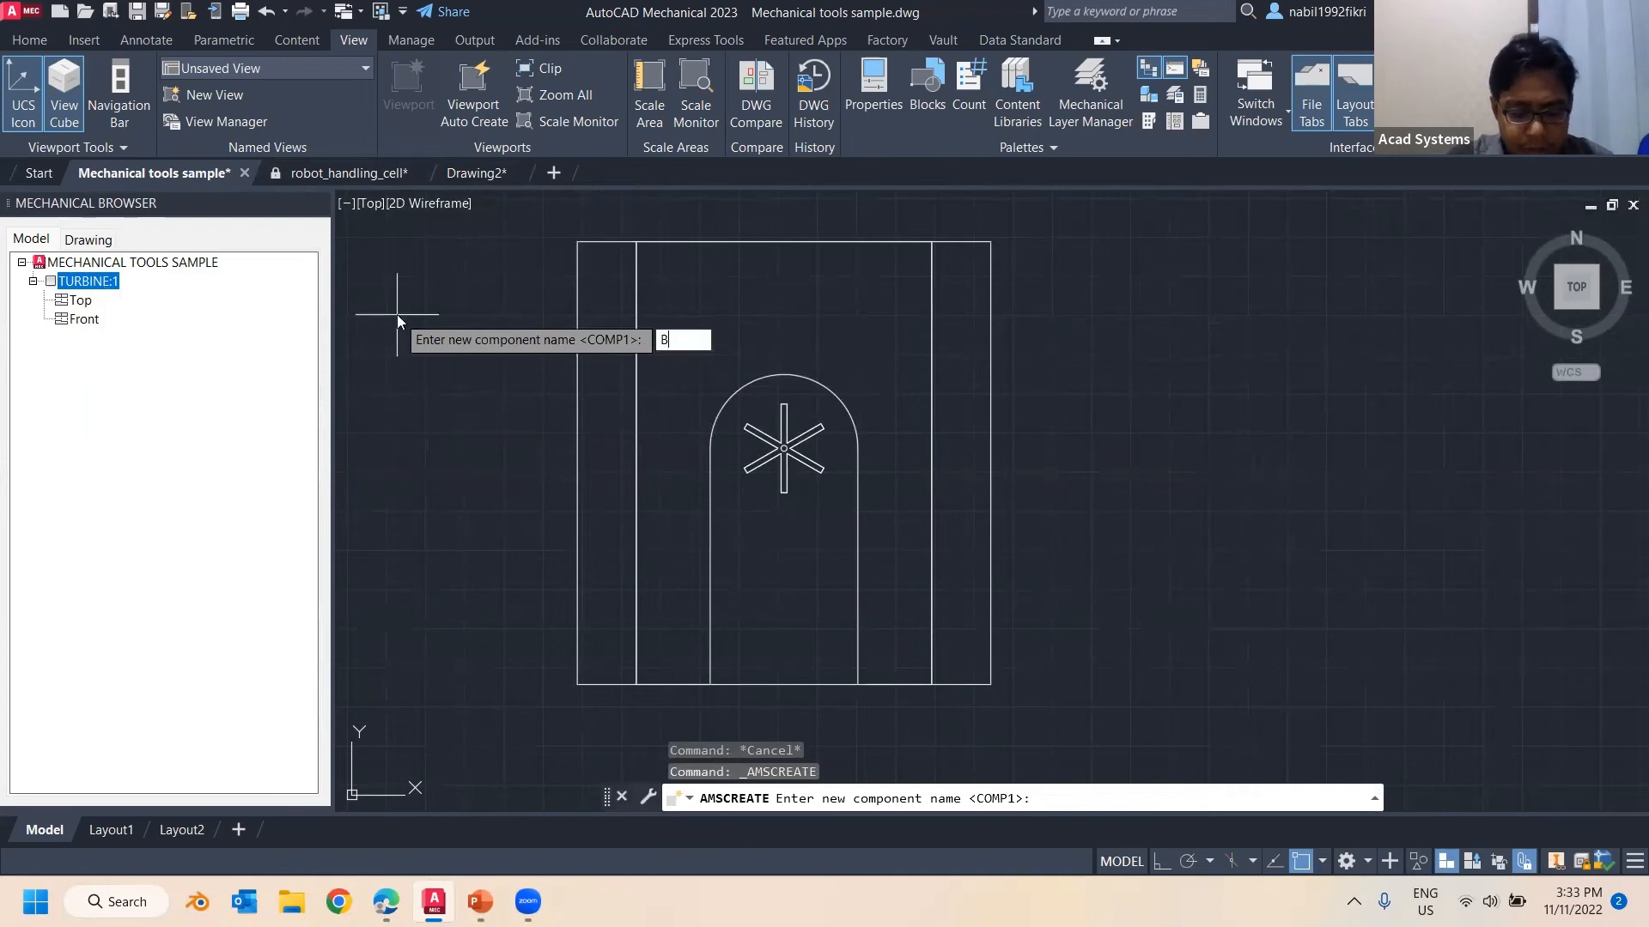
pyautogui.write('Blade')
pyautogui.press('Return')
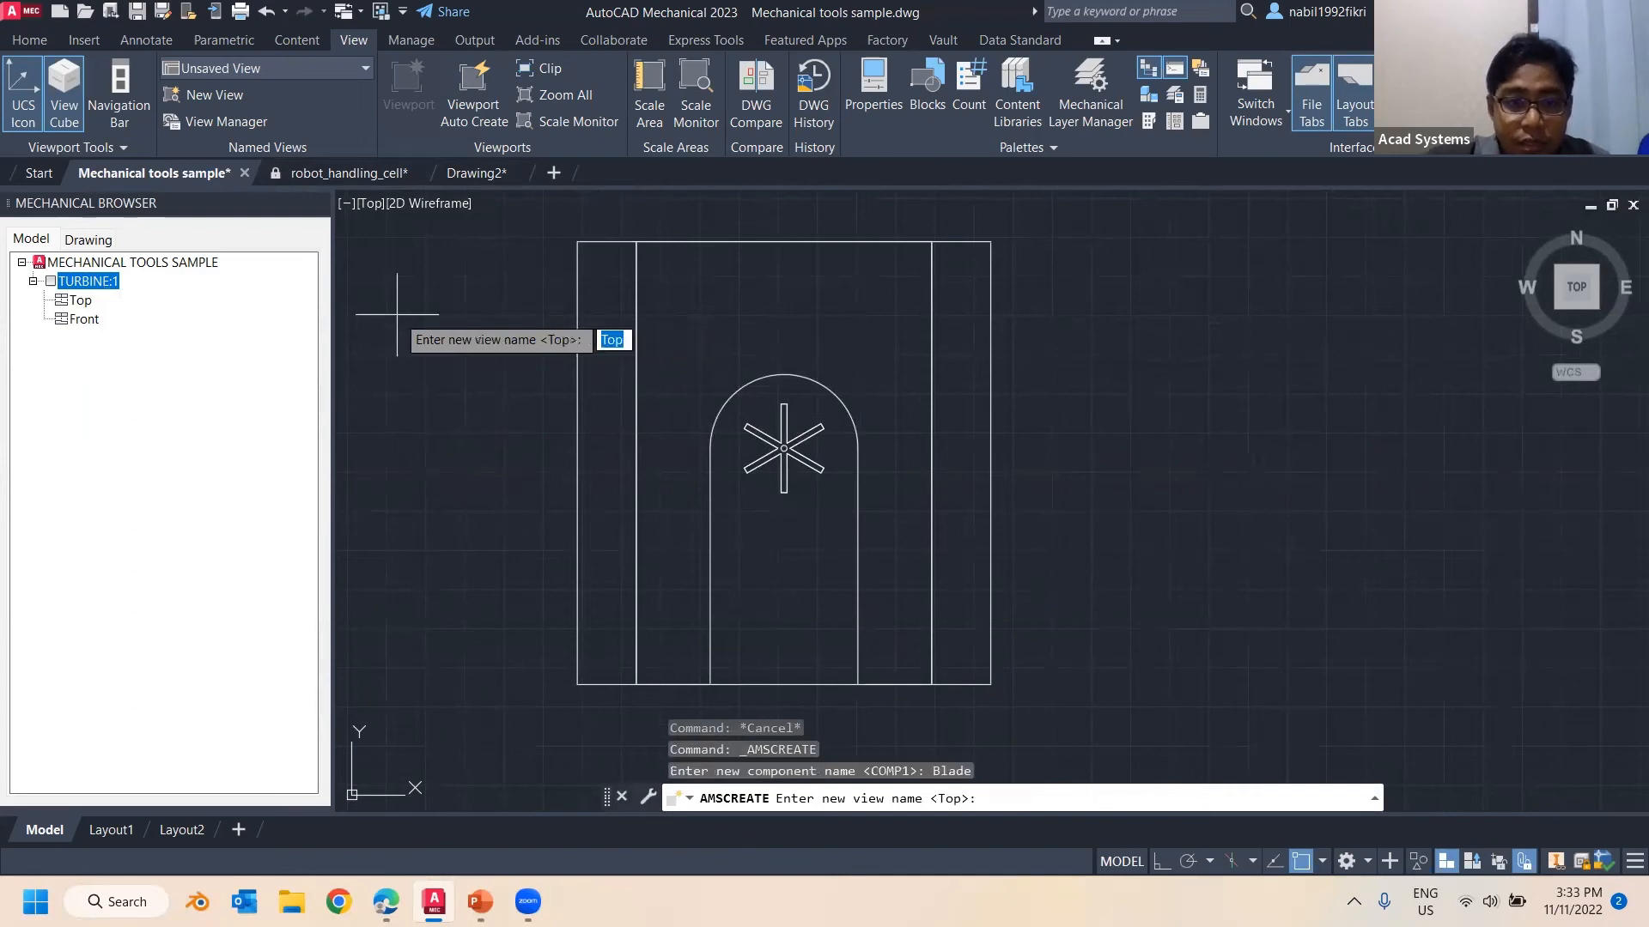
pyautogui.press('Return')
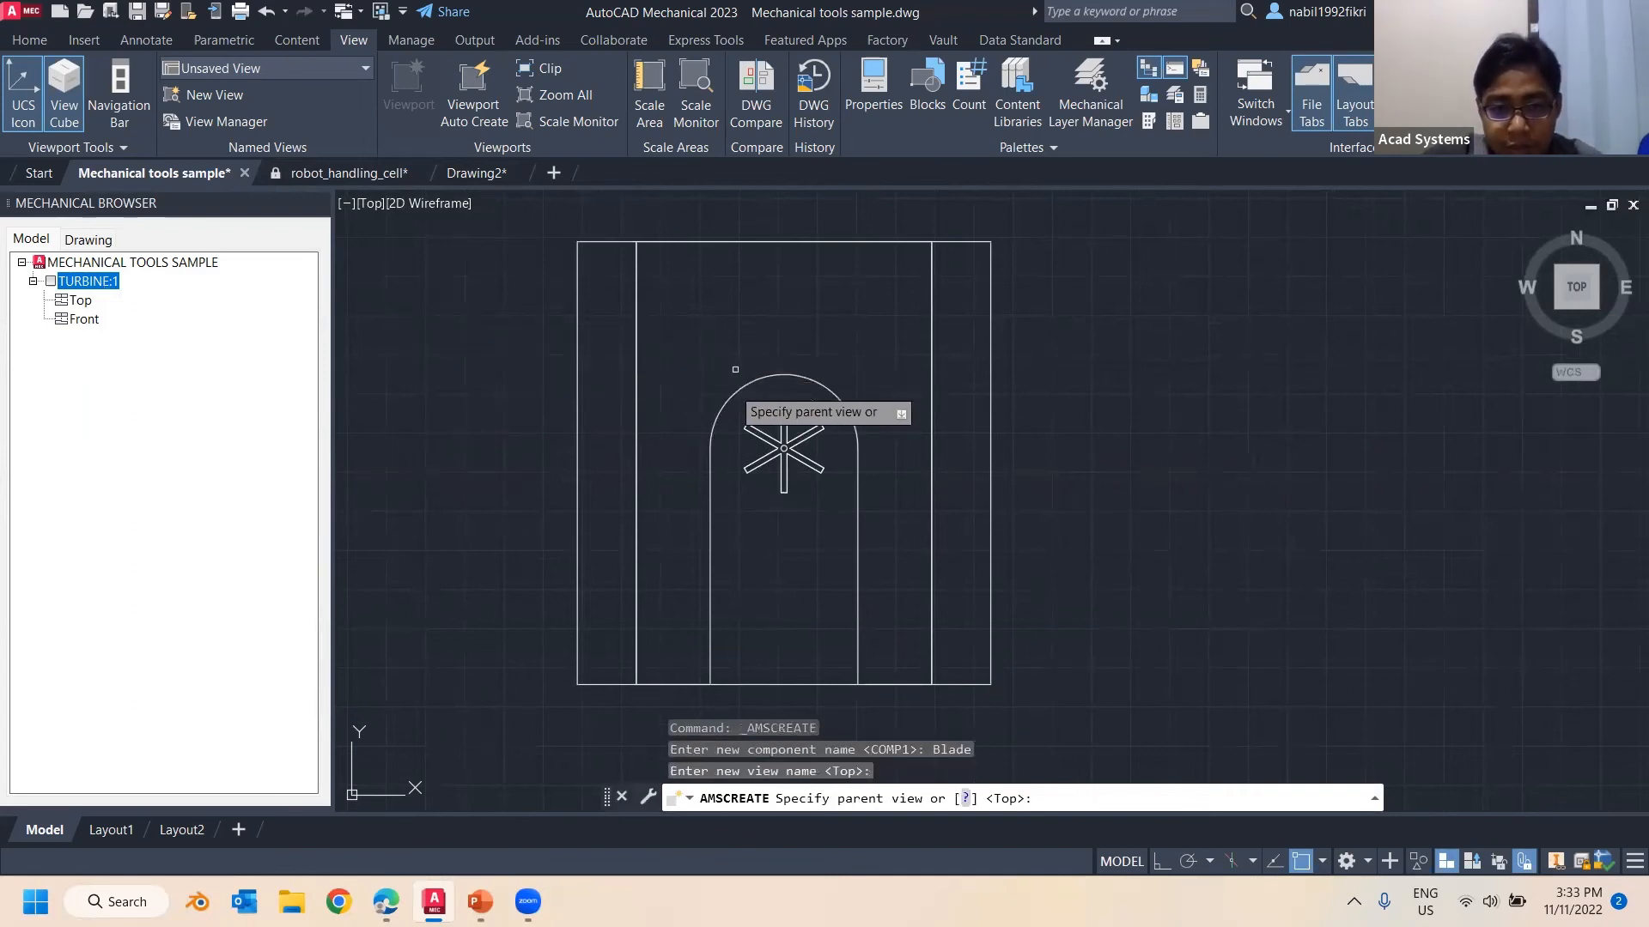
# Assign the turbine's Top view as the parent view of the Blade component
pyautogui.click(854, 491)
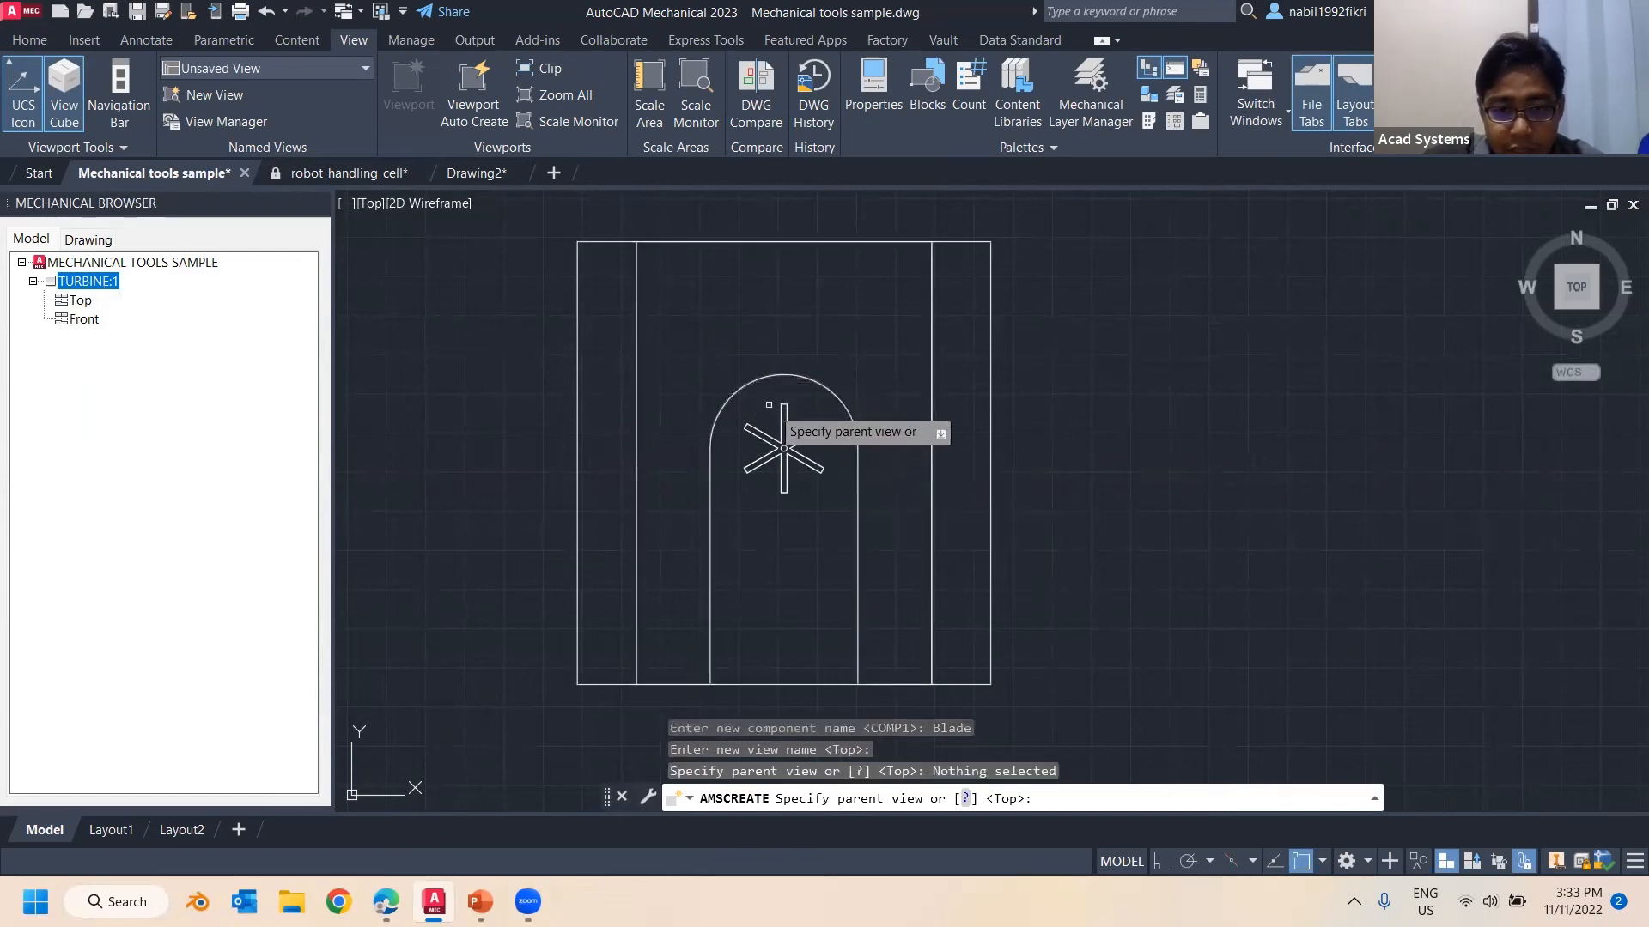
pyautogui.scroll(2, 777, 413)
pyautogui.scroll(-2, 738, 343)
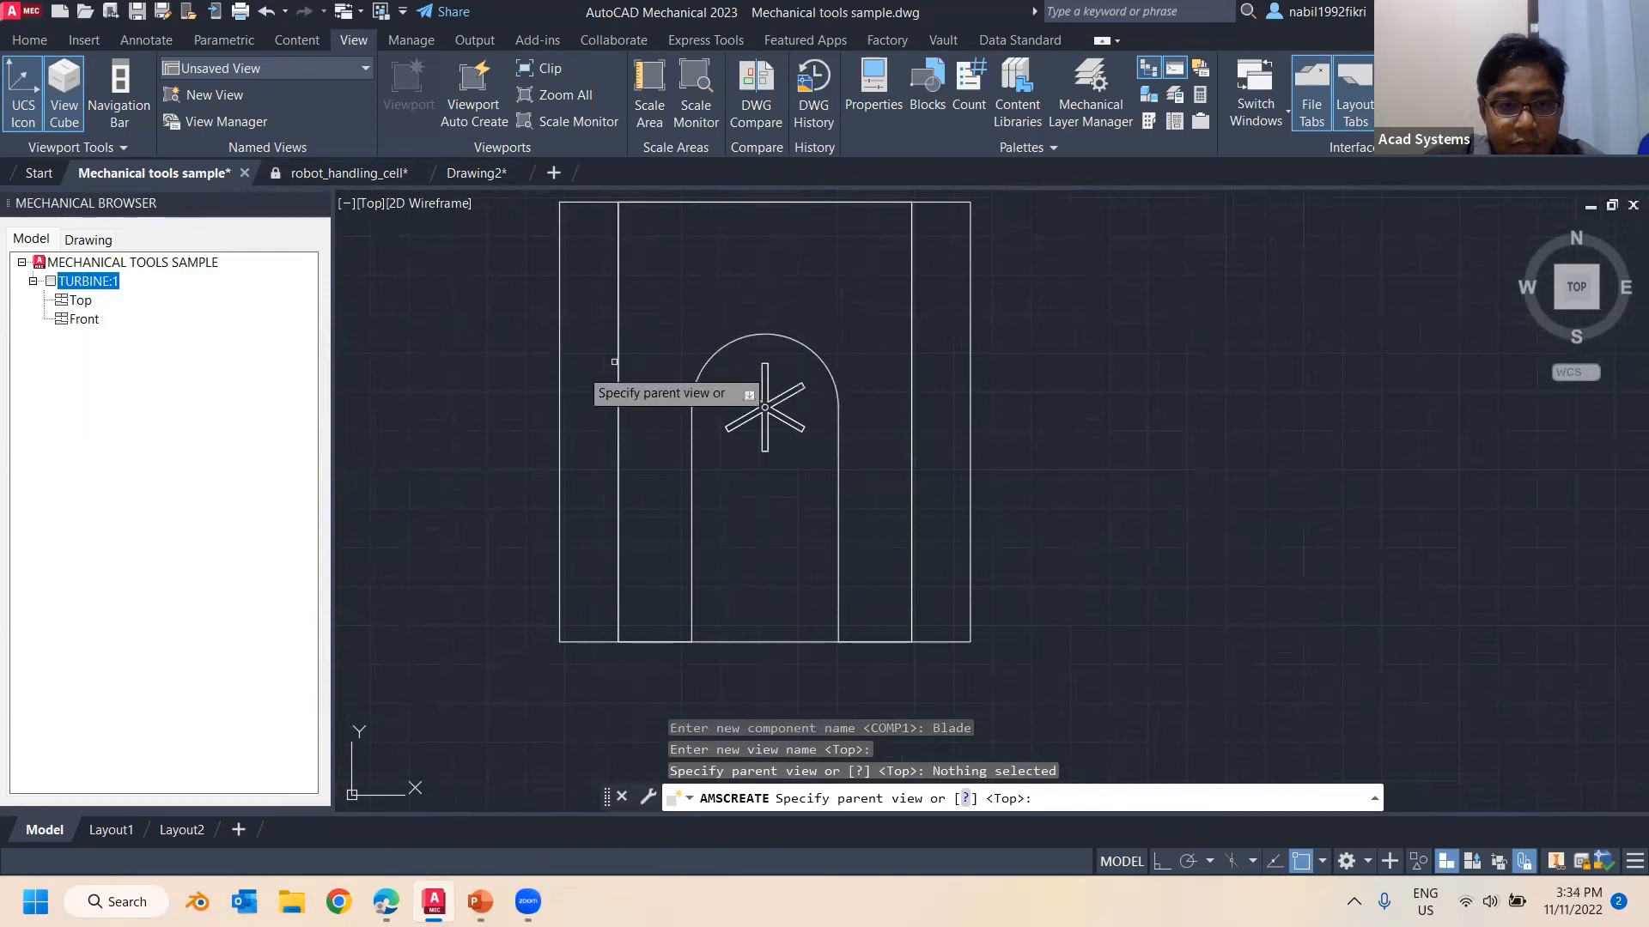
pyautogui.click(560, 374)
pyautogui.press('Return')
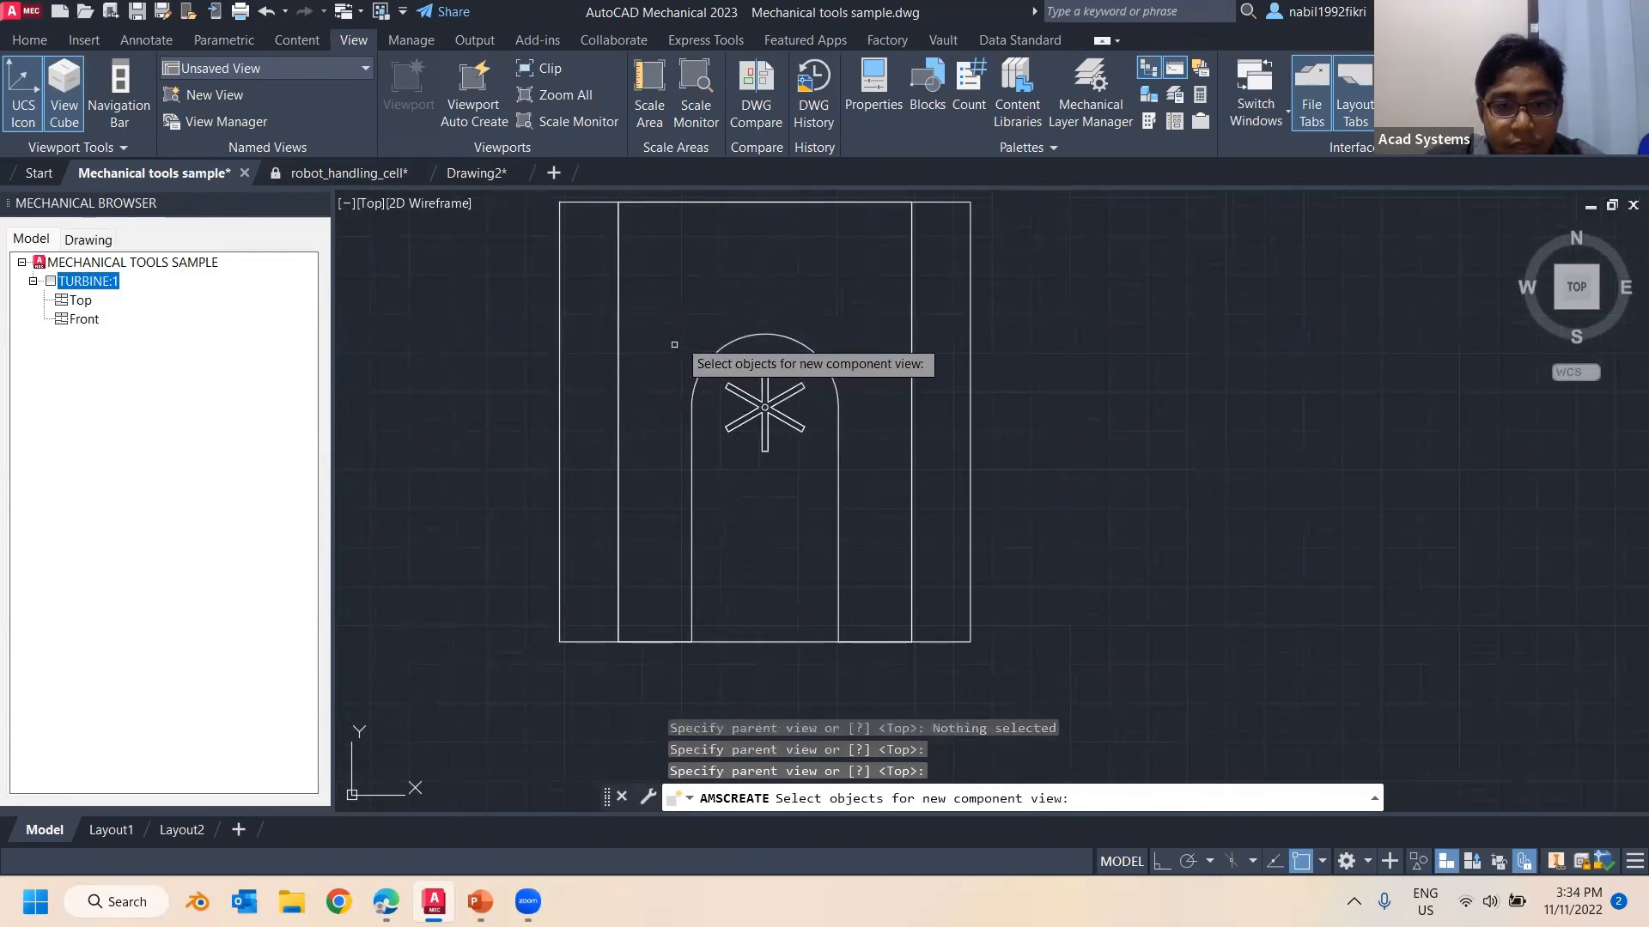
# Select the six-armed shape with its hub circle as the geometry of the Blade's Top view
pyautogui.click(692, 298)
pyautogui.click(829, 446)
pyautogui.press('Return')
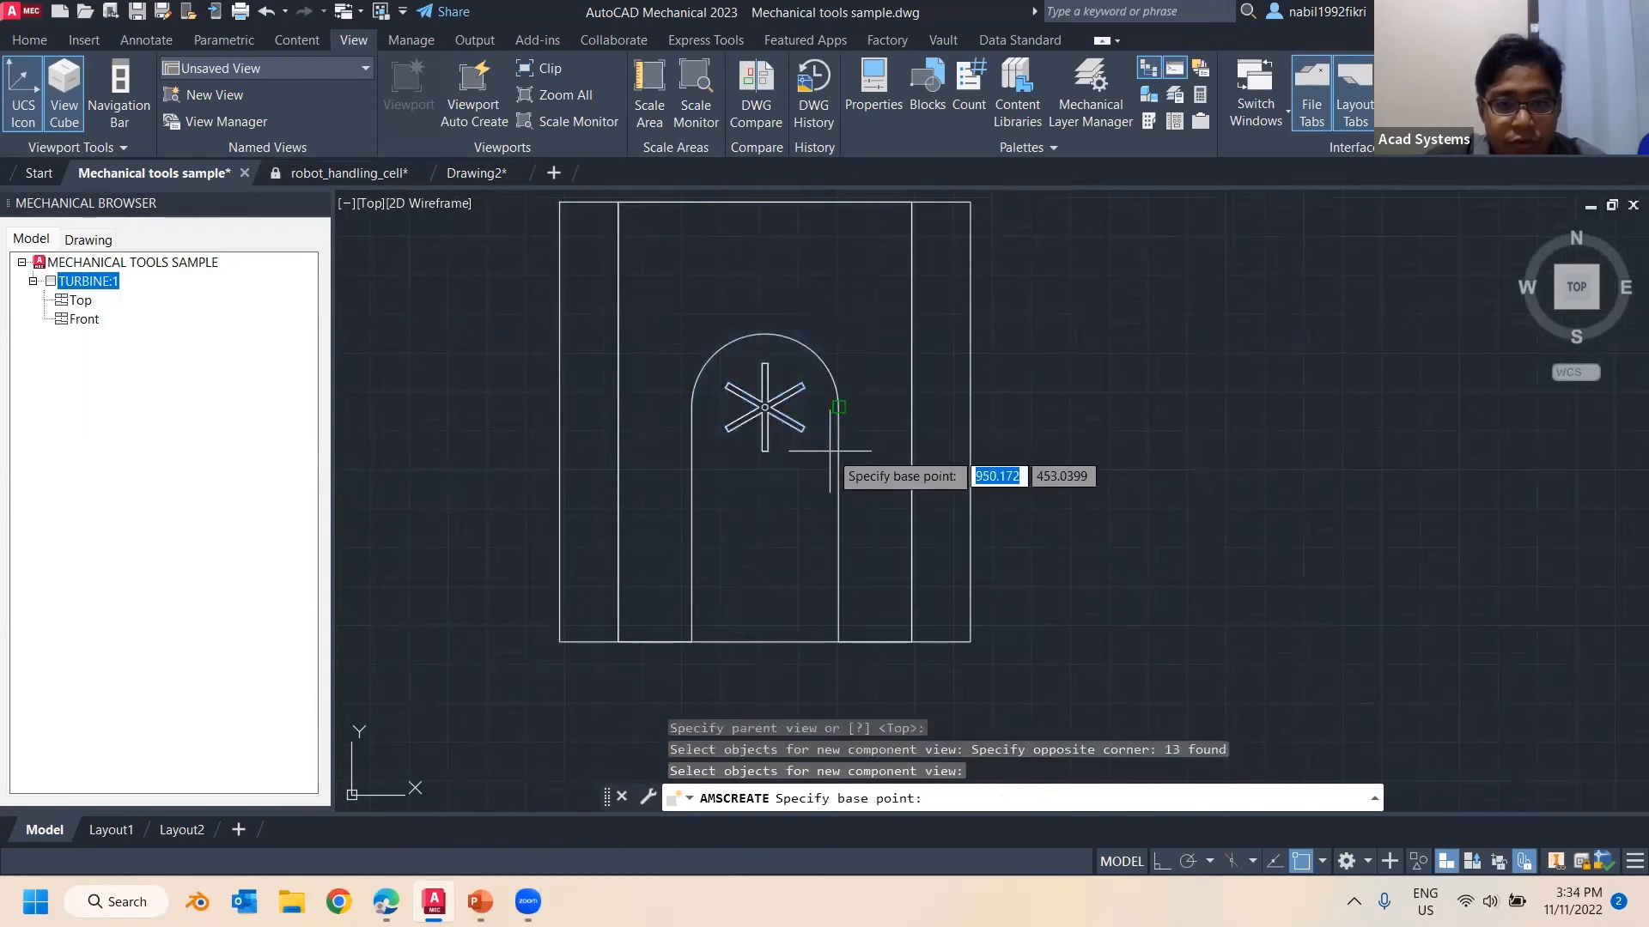
# Use the Center object snap to place the Blade view's base point at the hub circle's centre
pyautogui.scroll(6, 764, 406)
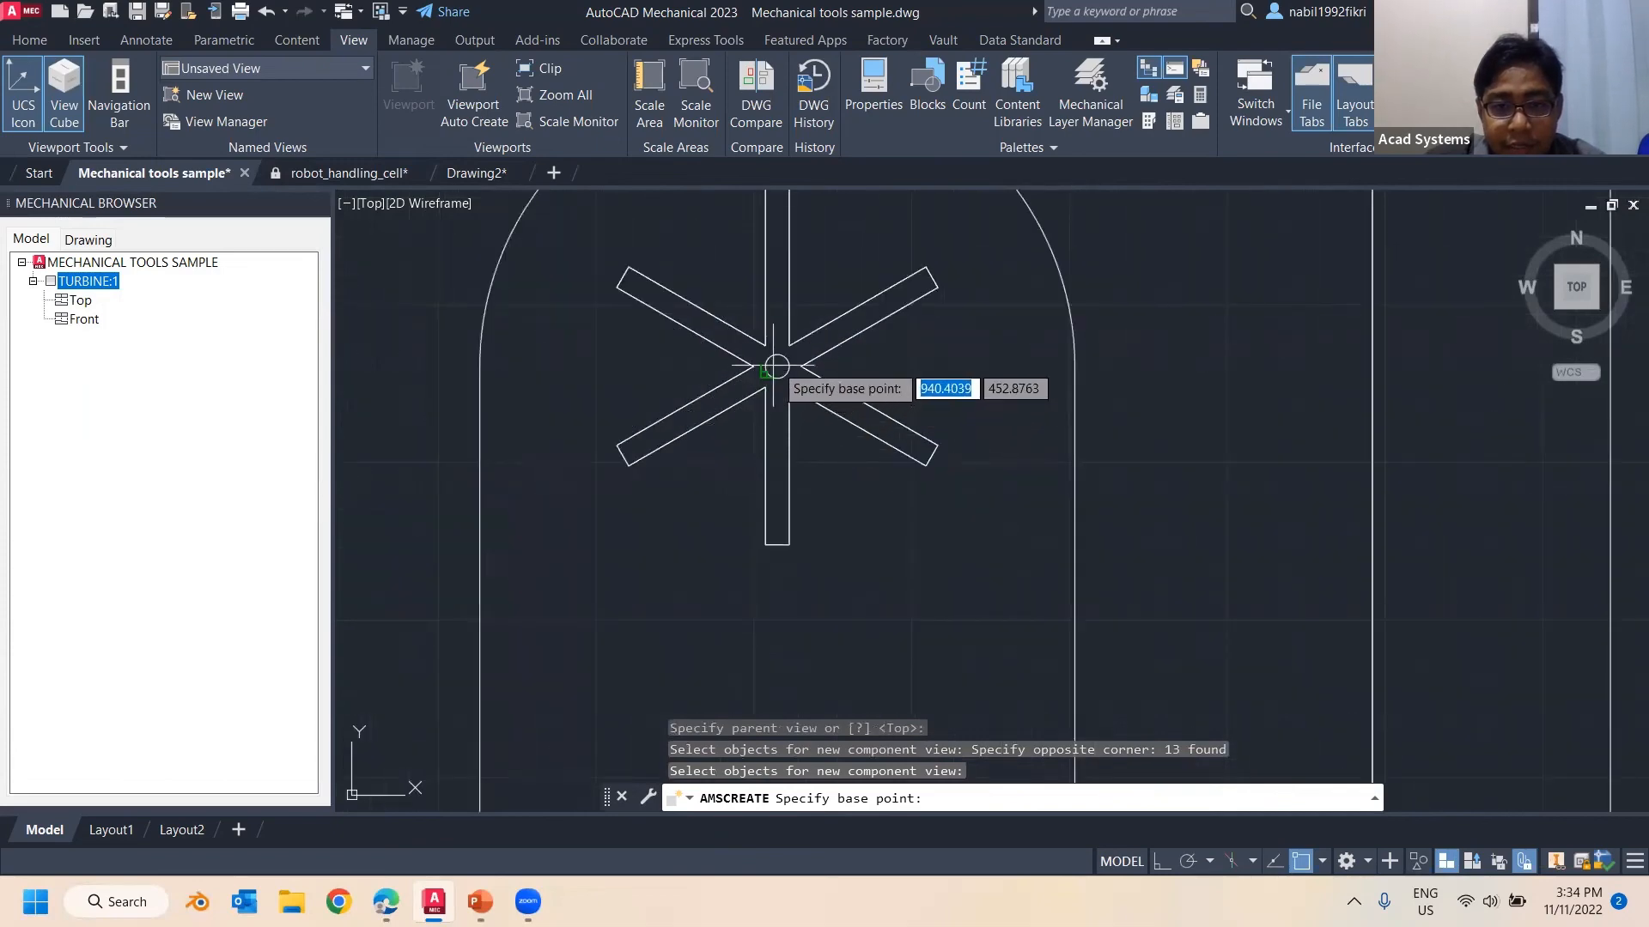
pyautogui.scroll(4, 779, 356)
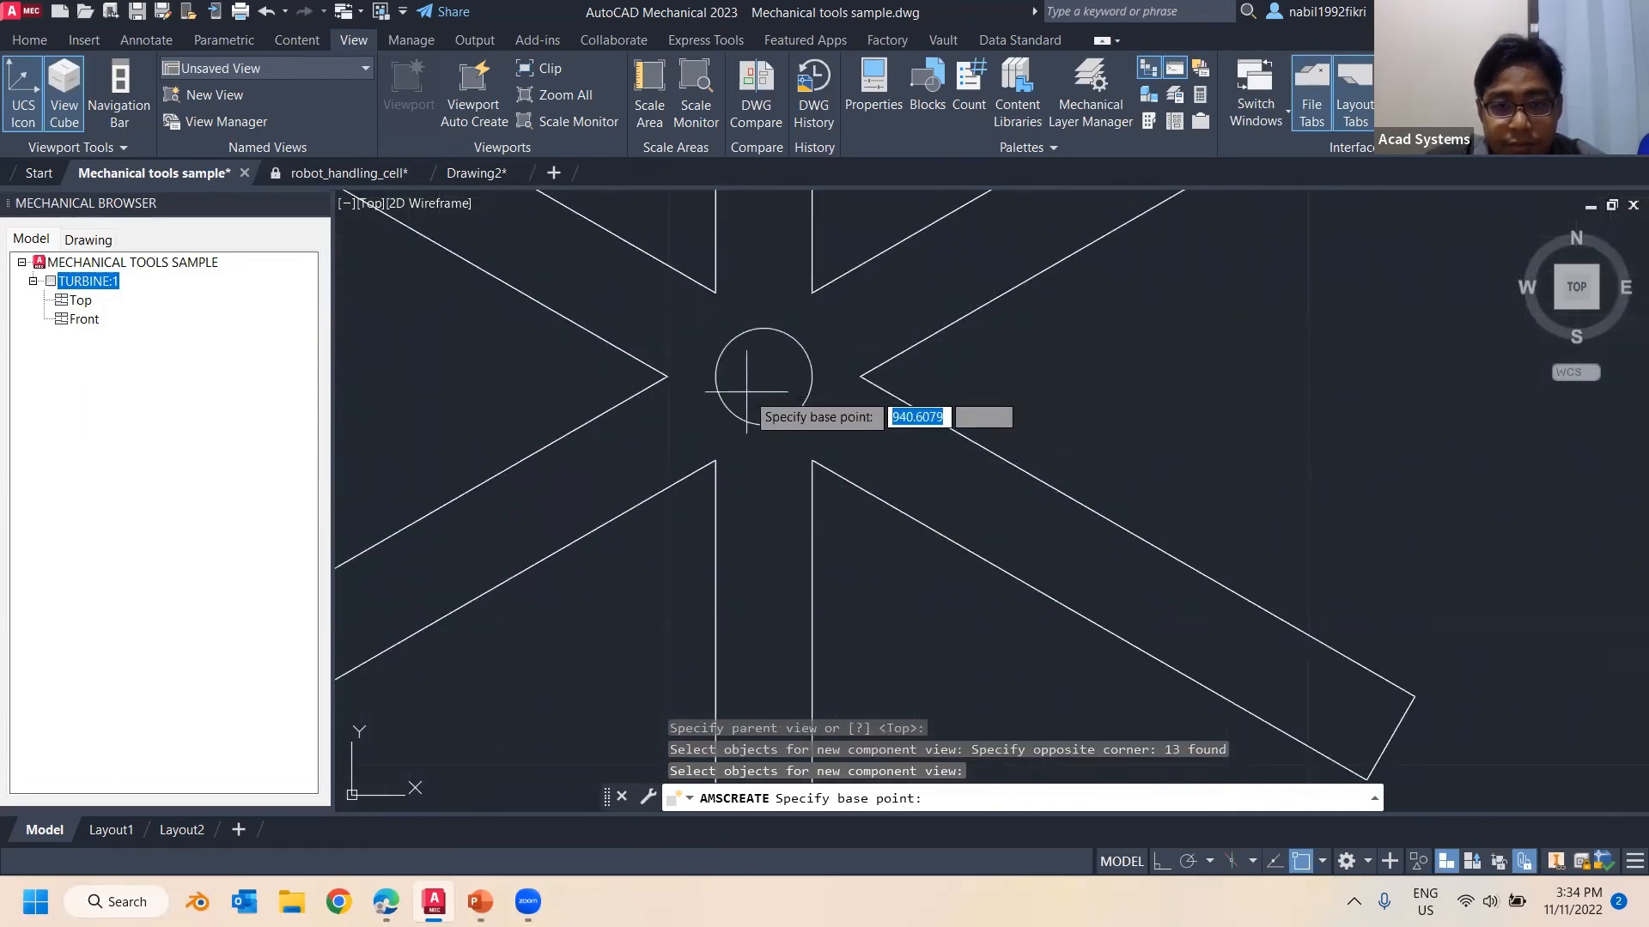
pyautogui.scroll(5, 755, 369)
pyautogui.scroll(-3, 684, 373)
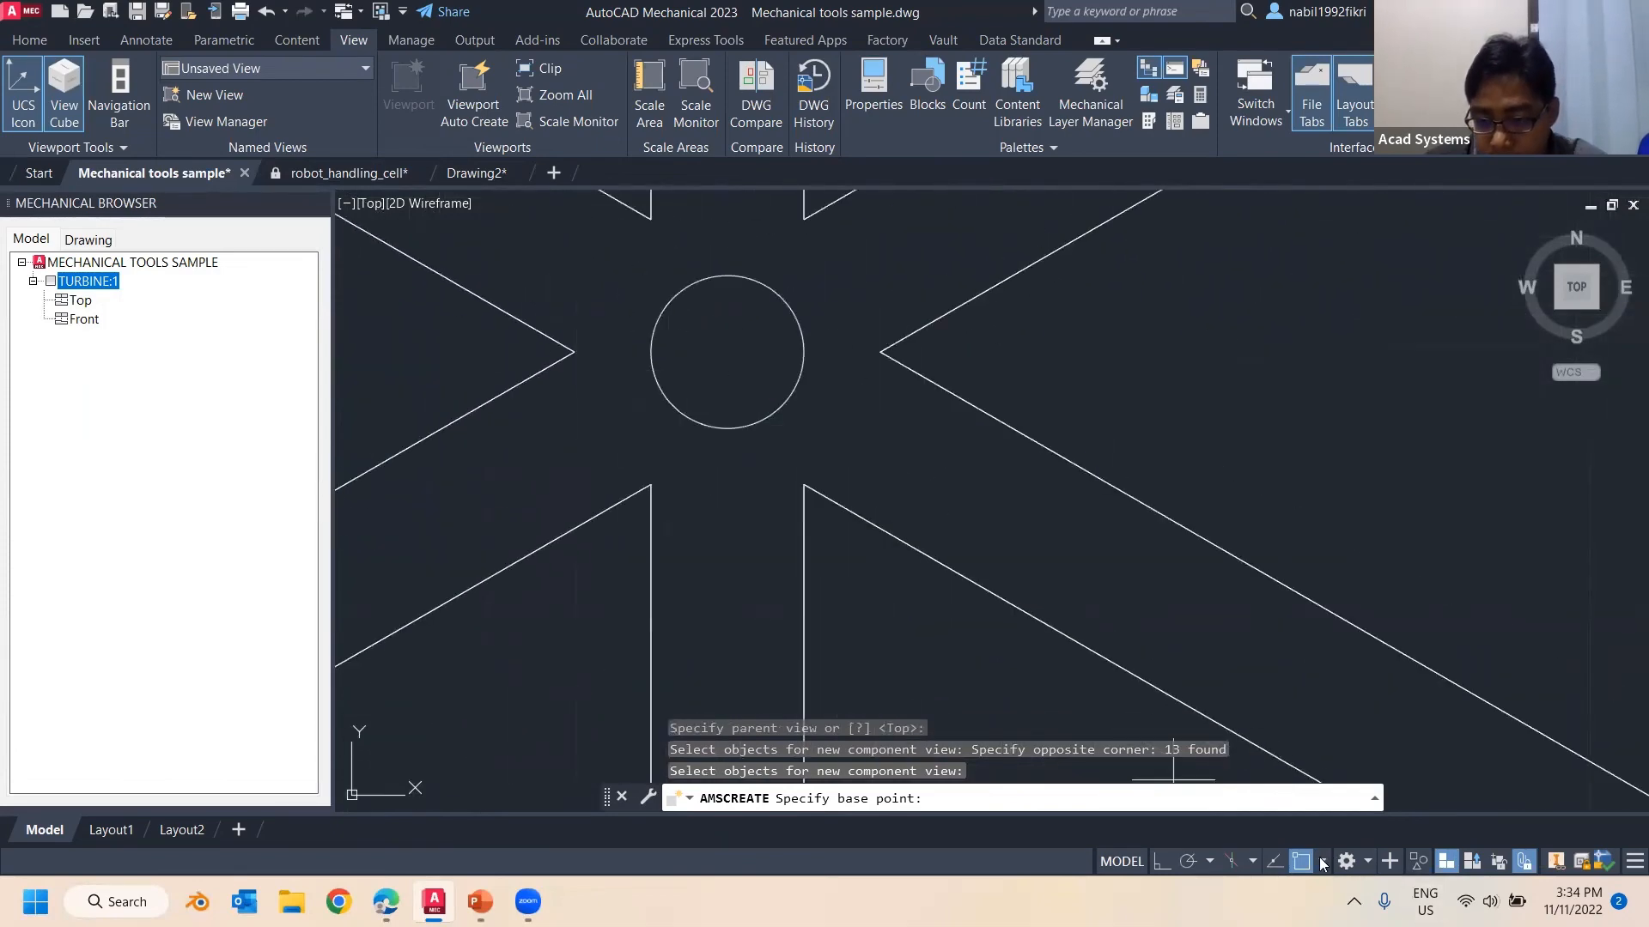
pyautogui.keyDown('shift'); pyautogui.rightClick(1367, 454); pyautogui.keyUp('shift')
pyautogui.click(1348, 443)
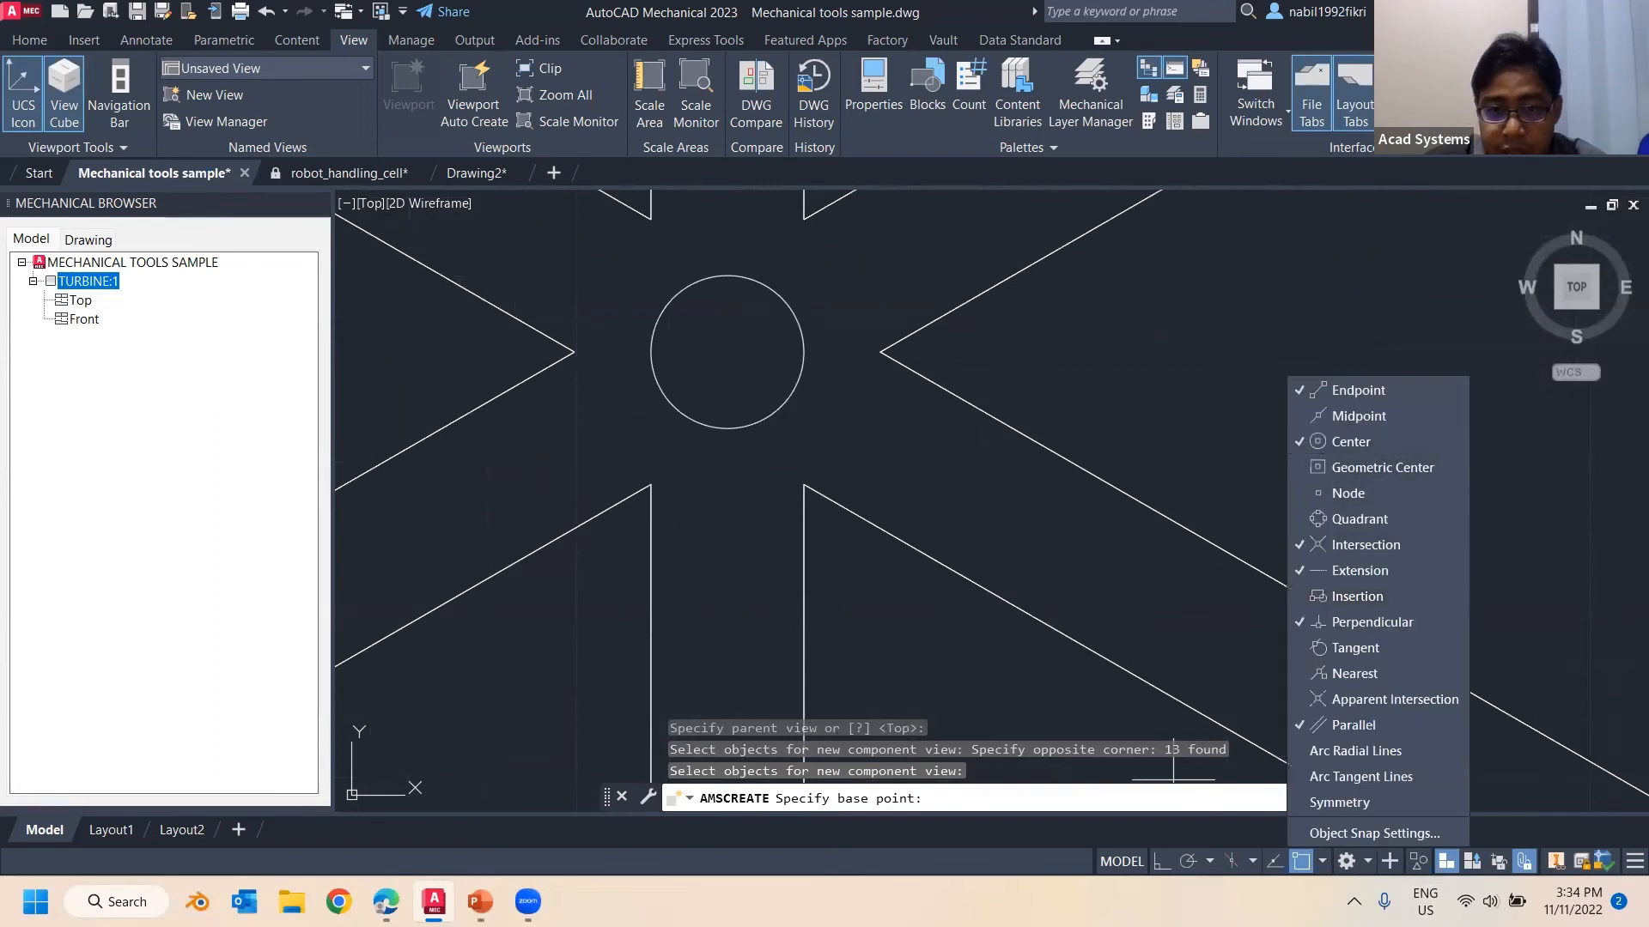
pyautogui.click(718, 351)
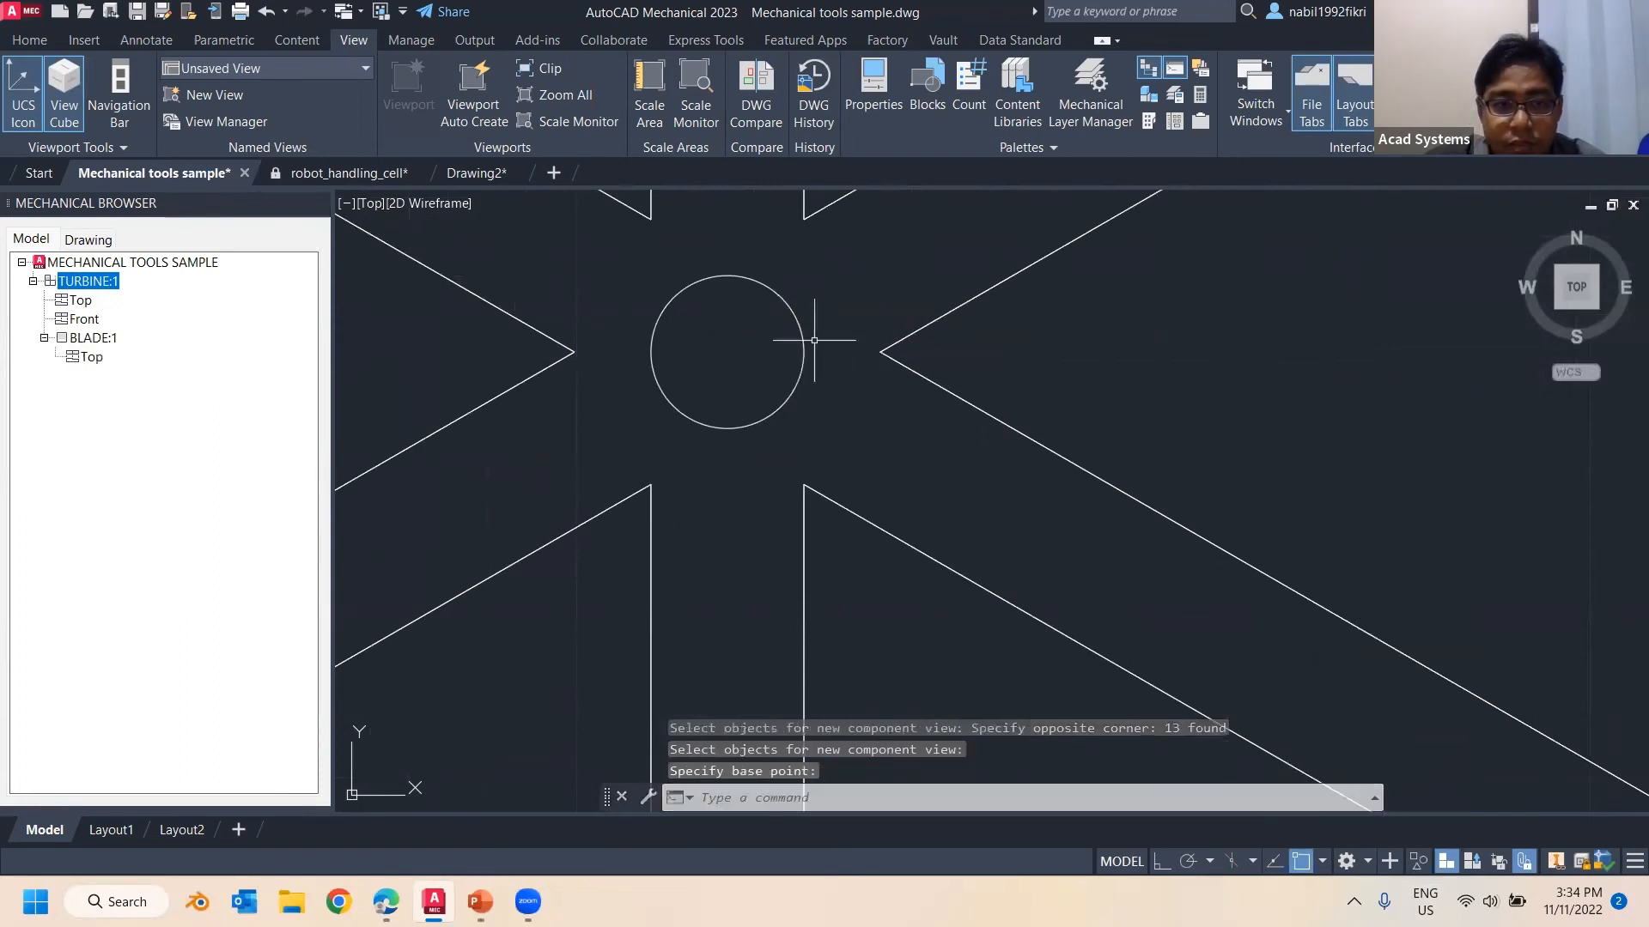
# Highlight the Blade's Top view to check which geometry it covers within the turbine
pyautogui.click(91, 357)
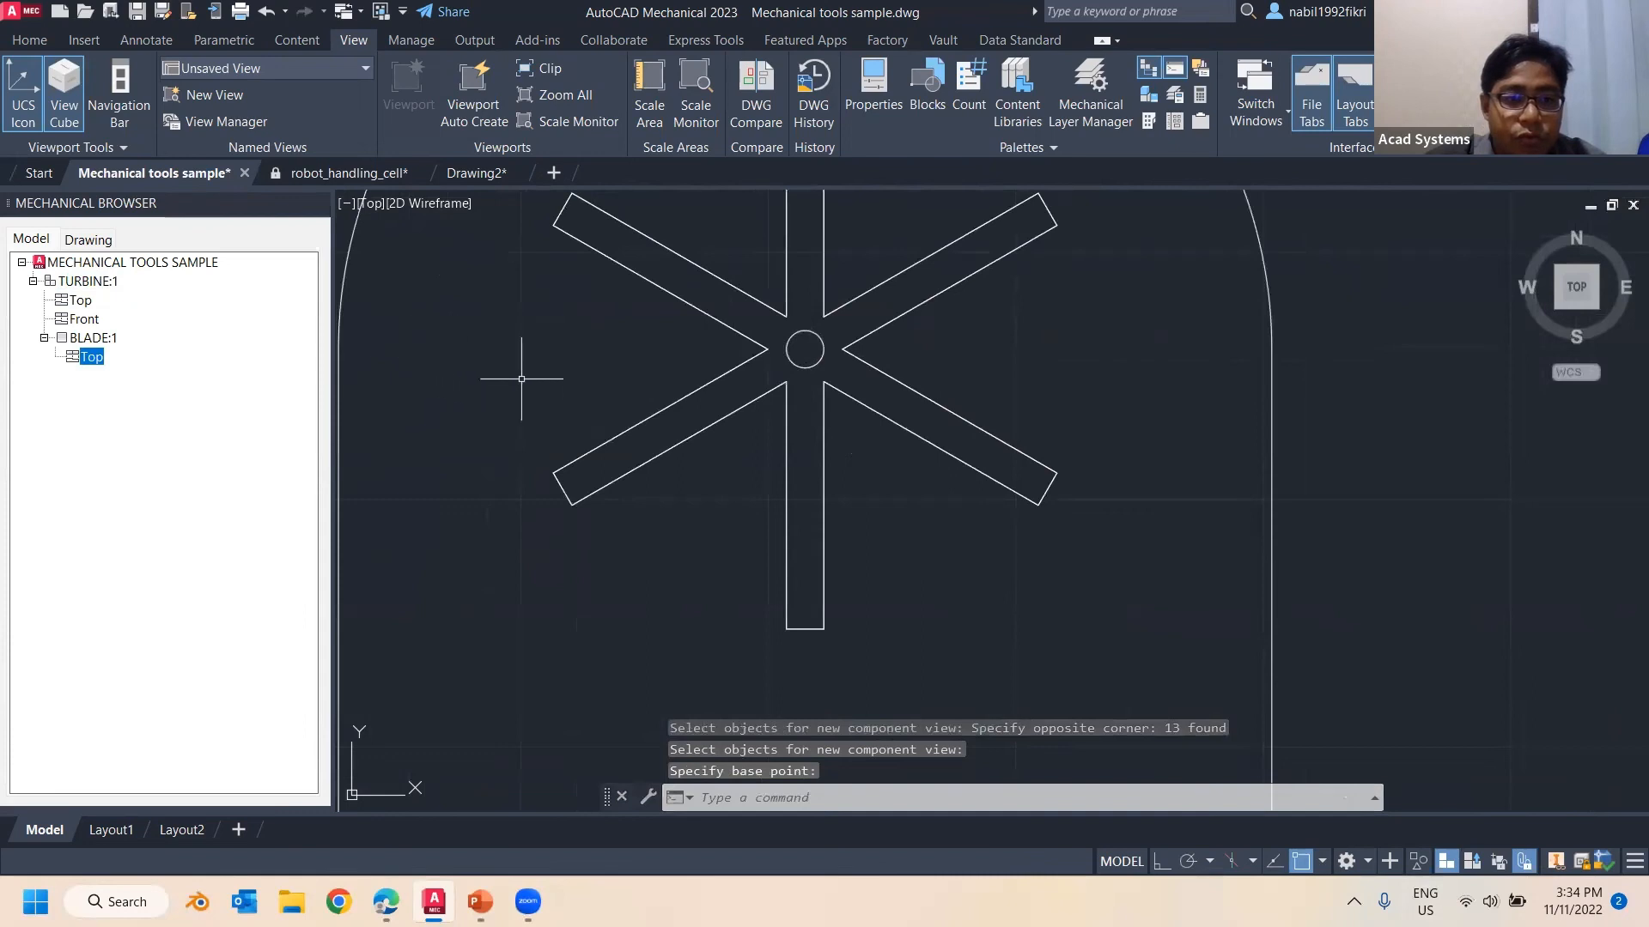
pyautogui.scroll(-3, 521, 379)
pyautogui.moveTo(522, 378); pyautogui.dragTo(666, 428, button='middle')
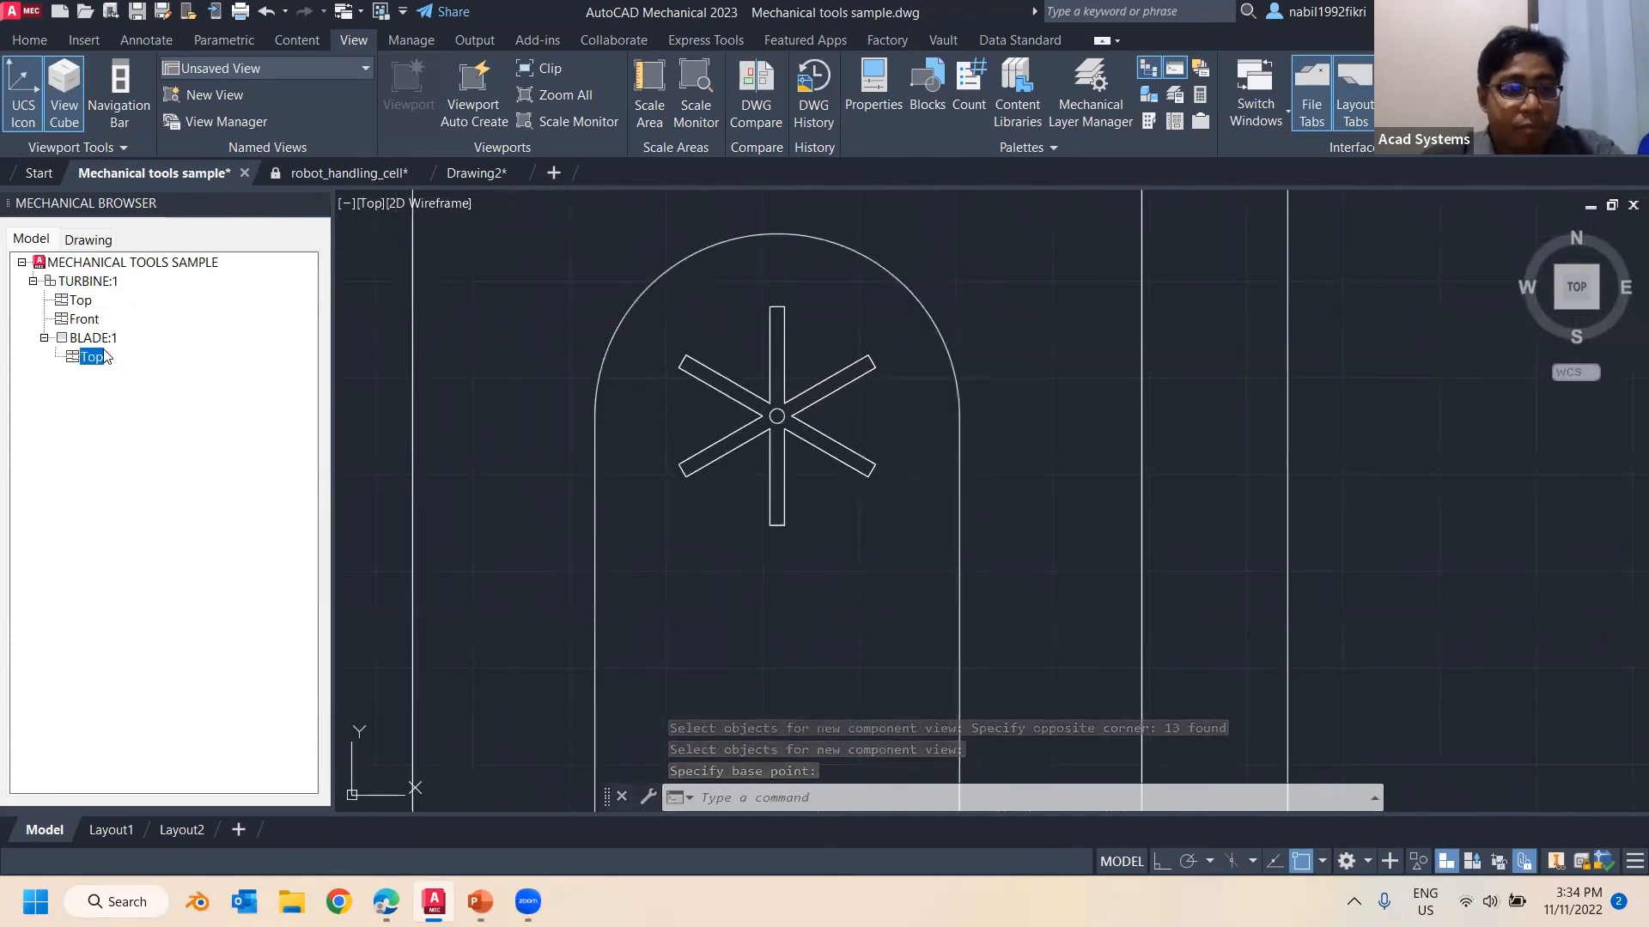
pyautogui.scroll(-4, 522, 382)
pyautogui.moveTo(561, 380); pyautogui.dragTo(601, 356, button='middle')
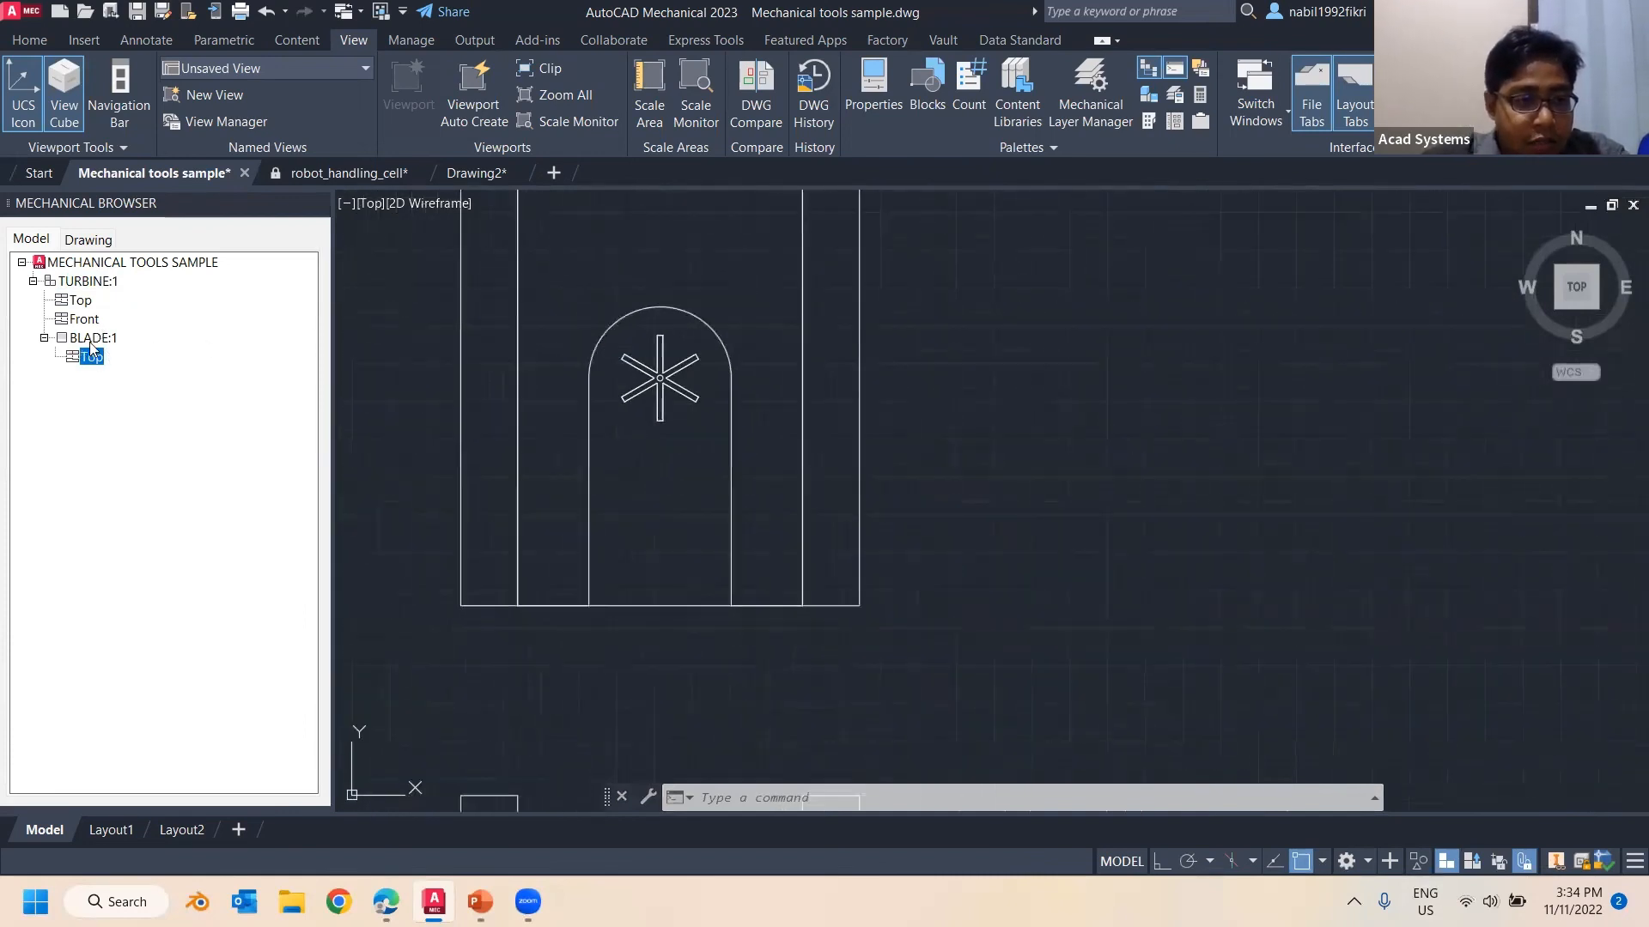
# Start a new subcomponent named Base under TURBINE:1, accepting Top as both its view name and its parent view
pyautogui.click(94, 281)
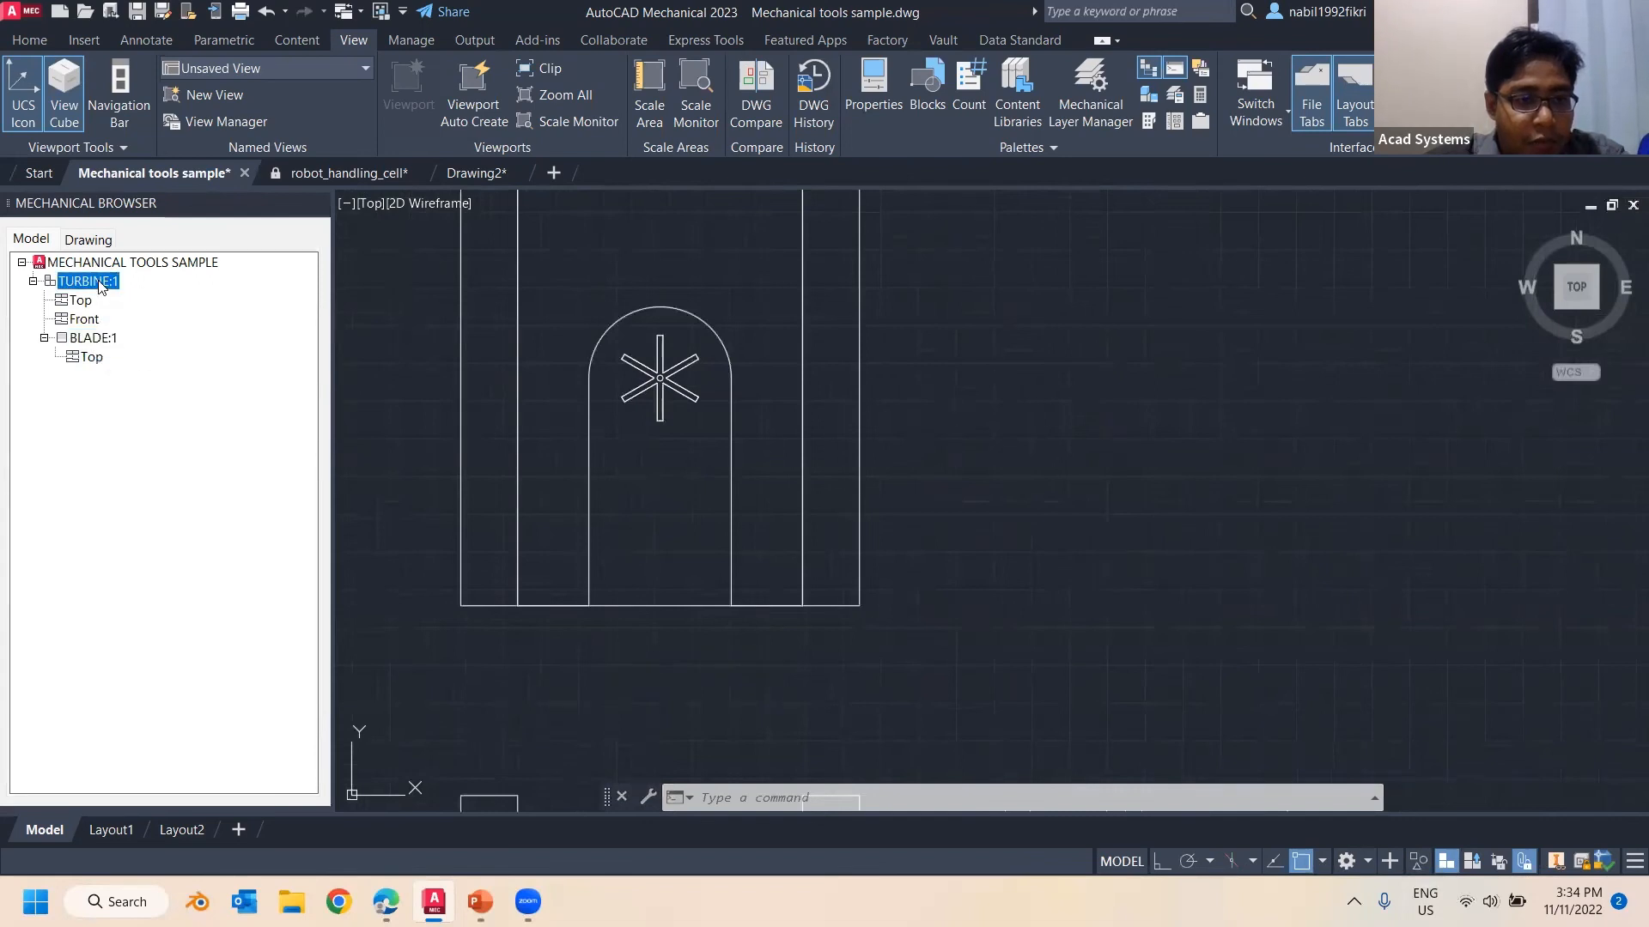
pyautogui.rightClick(102, 286)
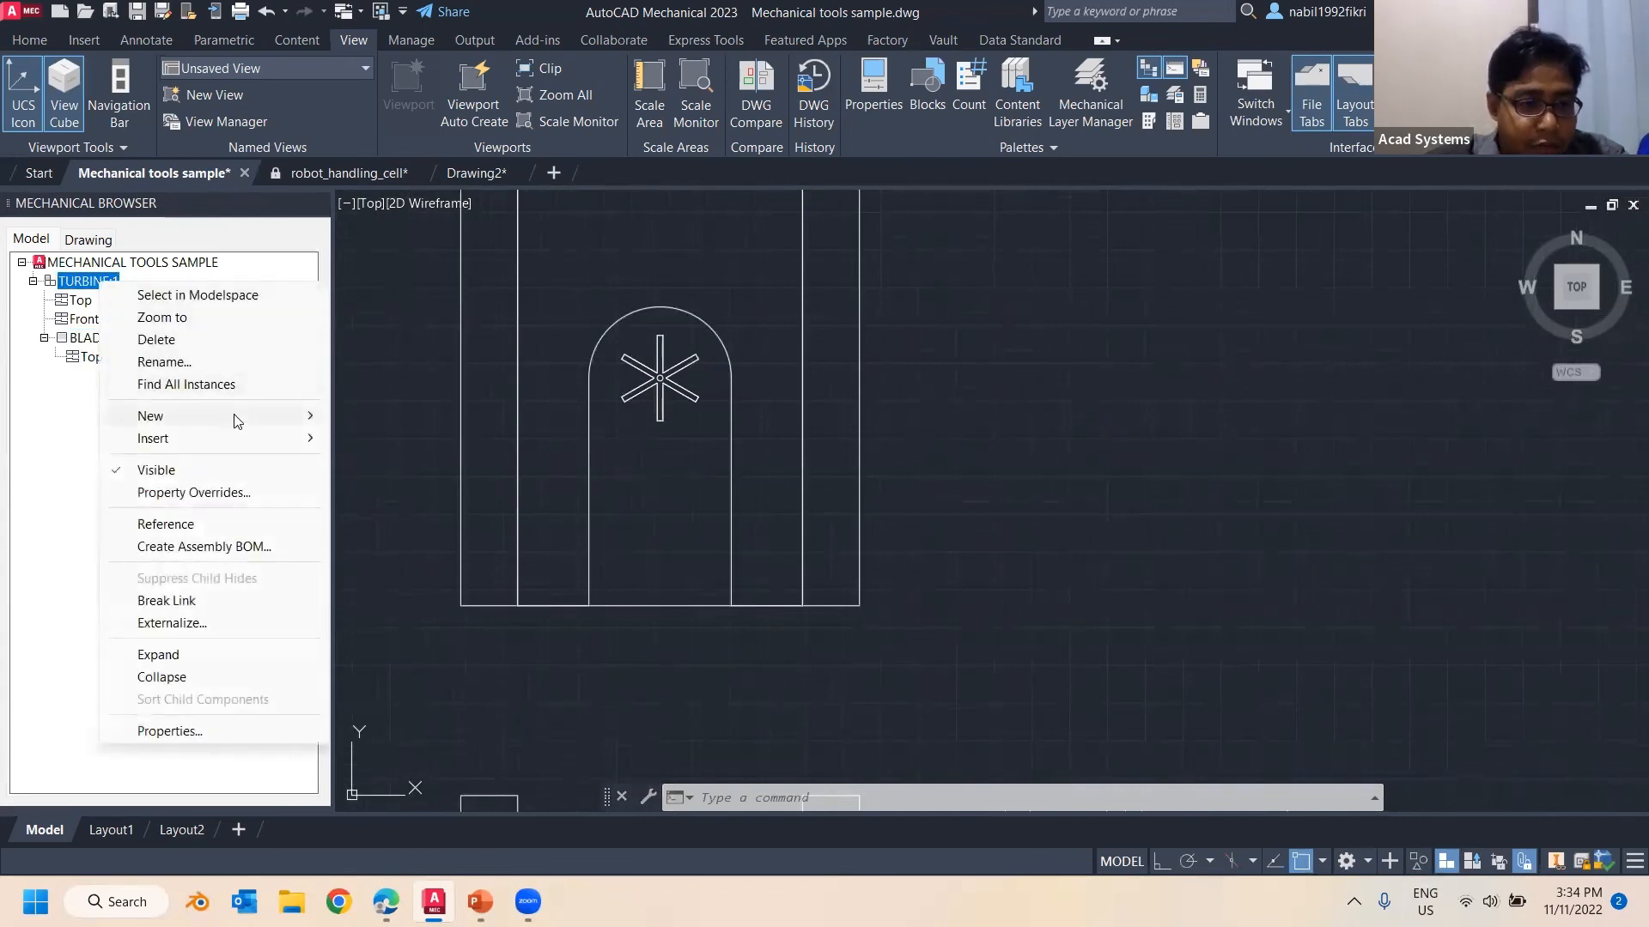
pyautogui.moveTo(238, 421)
pyautogui.click(415, 417)
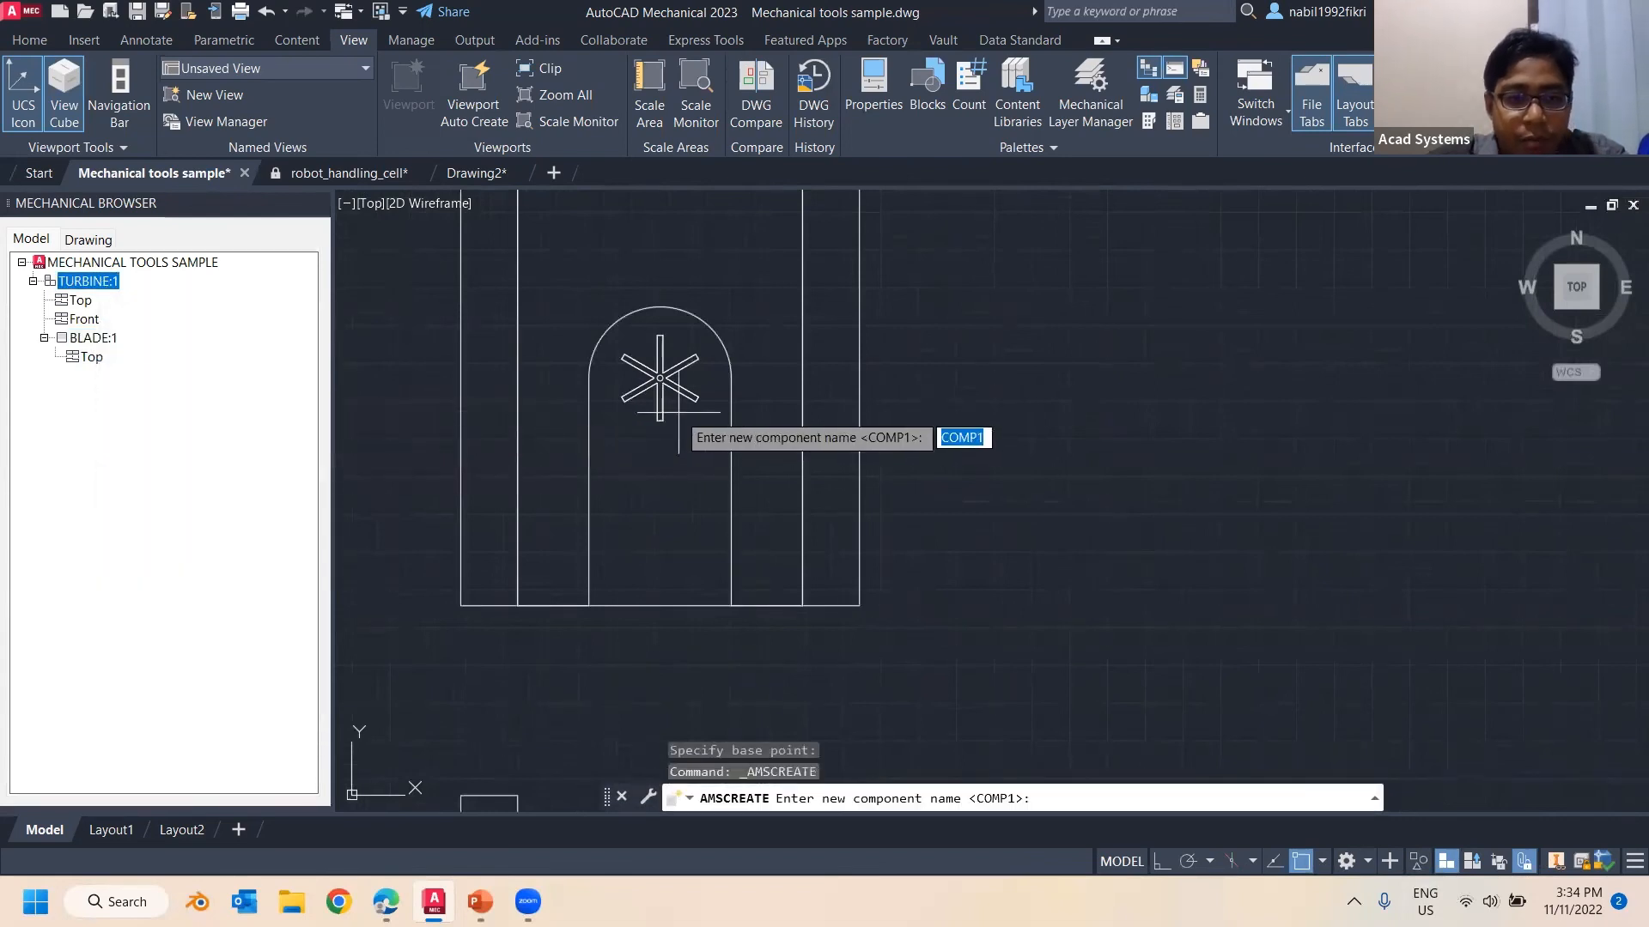
pyautogui.moveTo(582, 448)
pyautogui.mouseDown(button='middle')
pyautogui.moveTo(716, 565)
pyautogui.moveTo(651, 464)
pyautogui.mouseUp(button='middle')
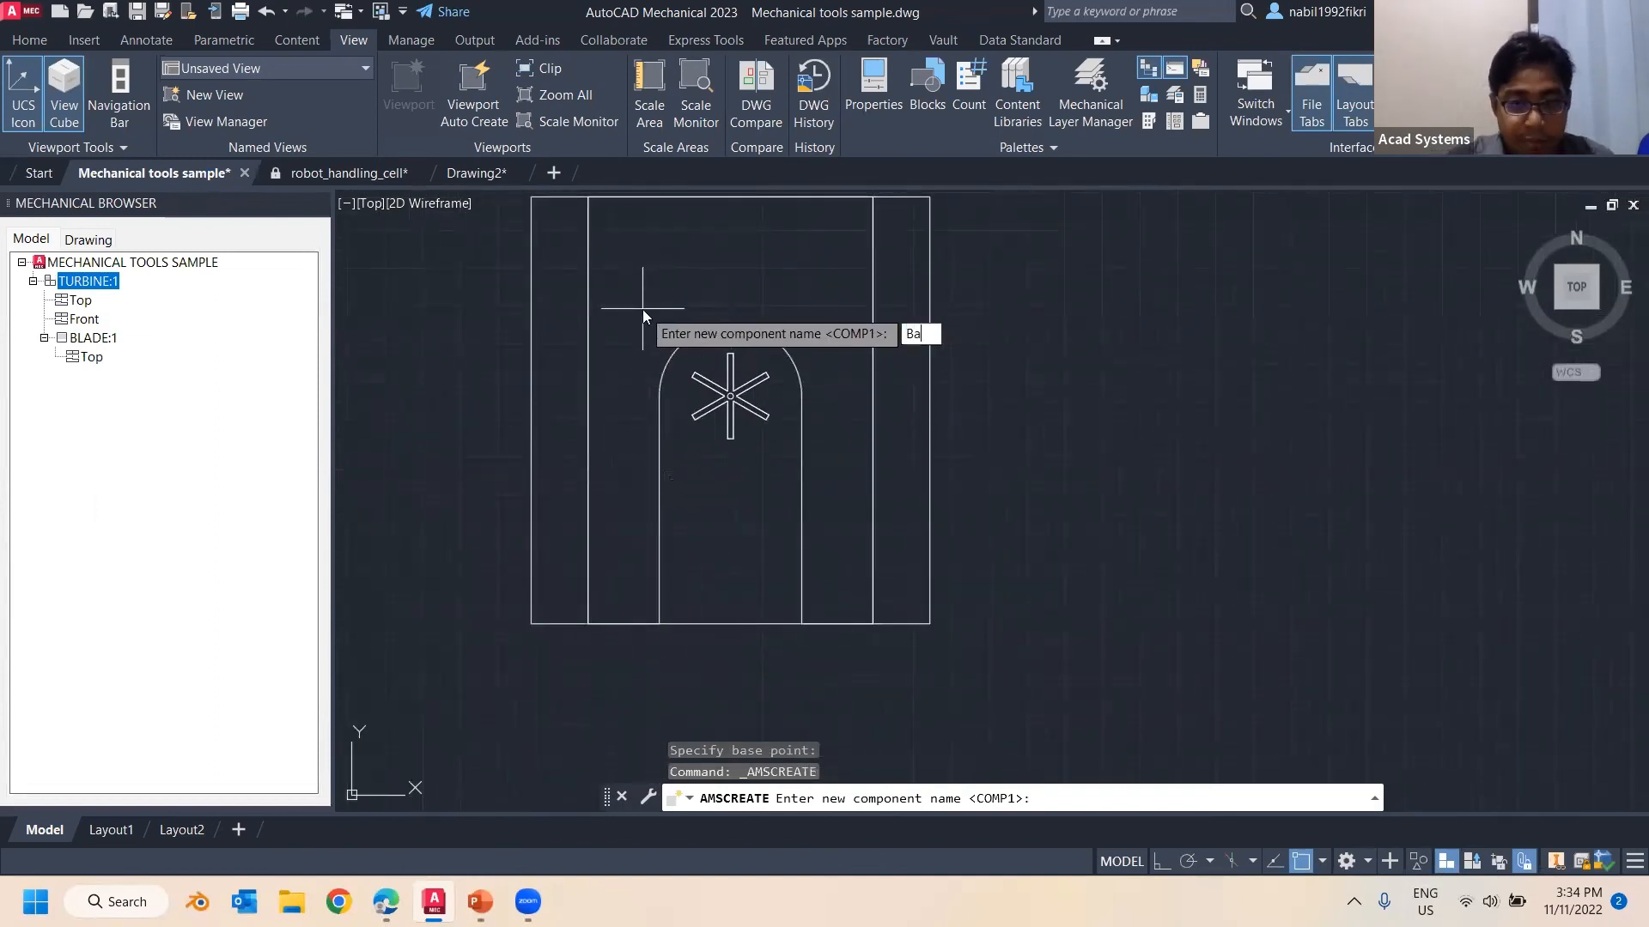
pyautogui.write('Base')
pyautogui.press('Return')
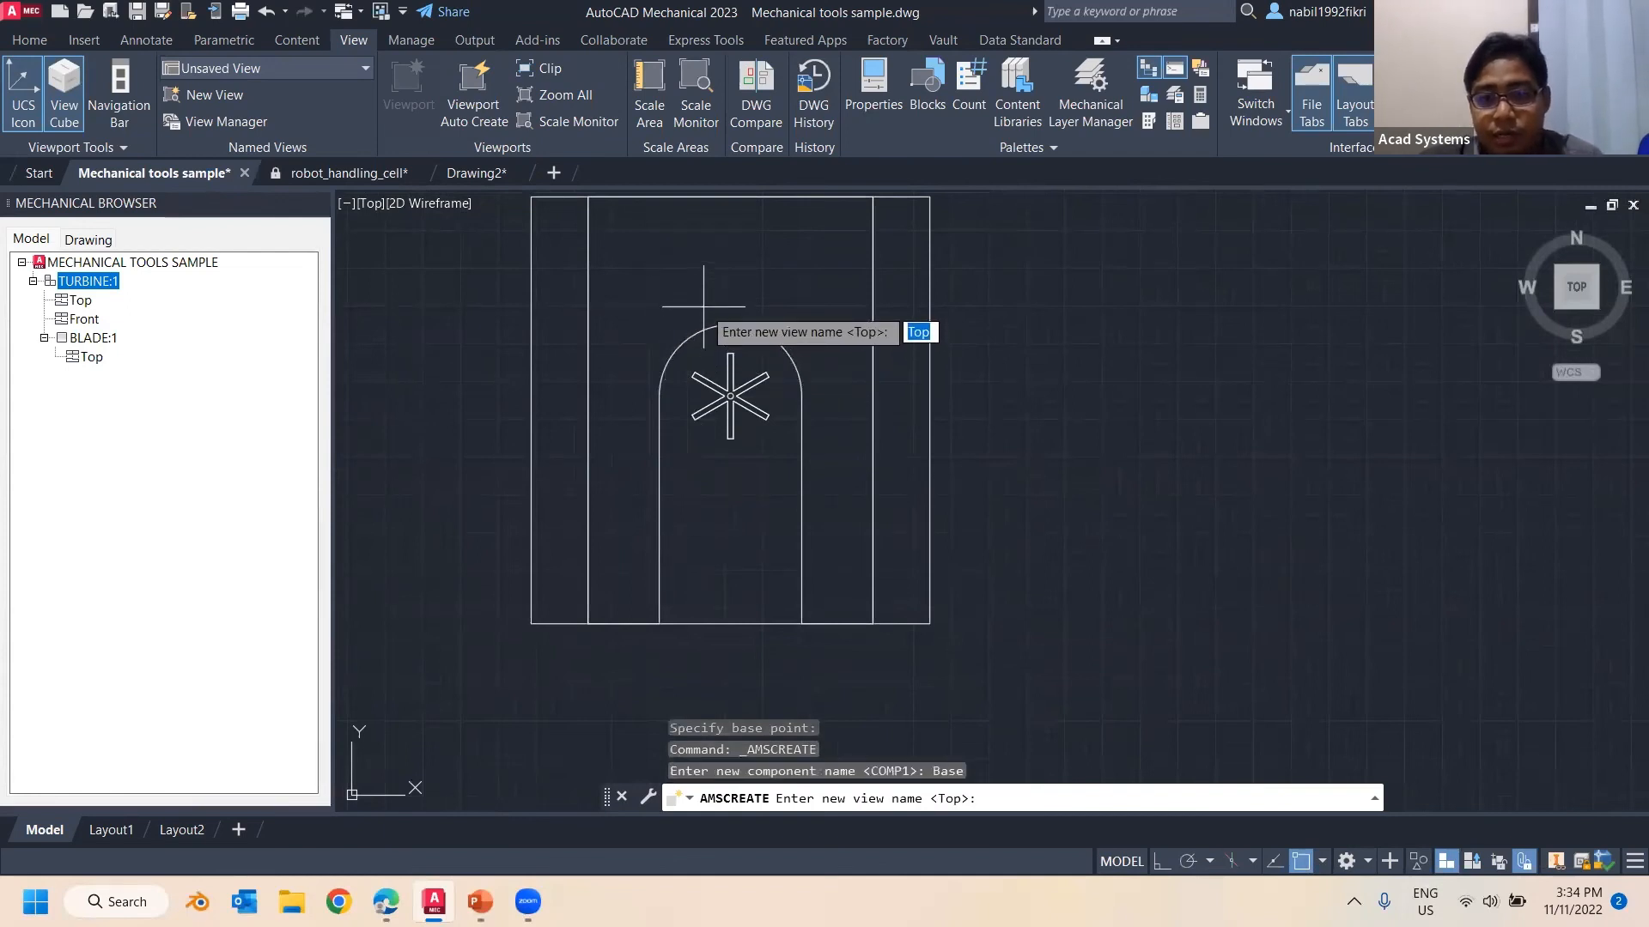
pyautogui.press('Return')
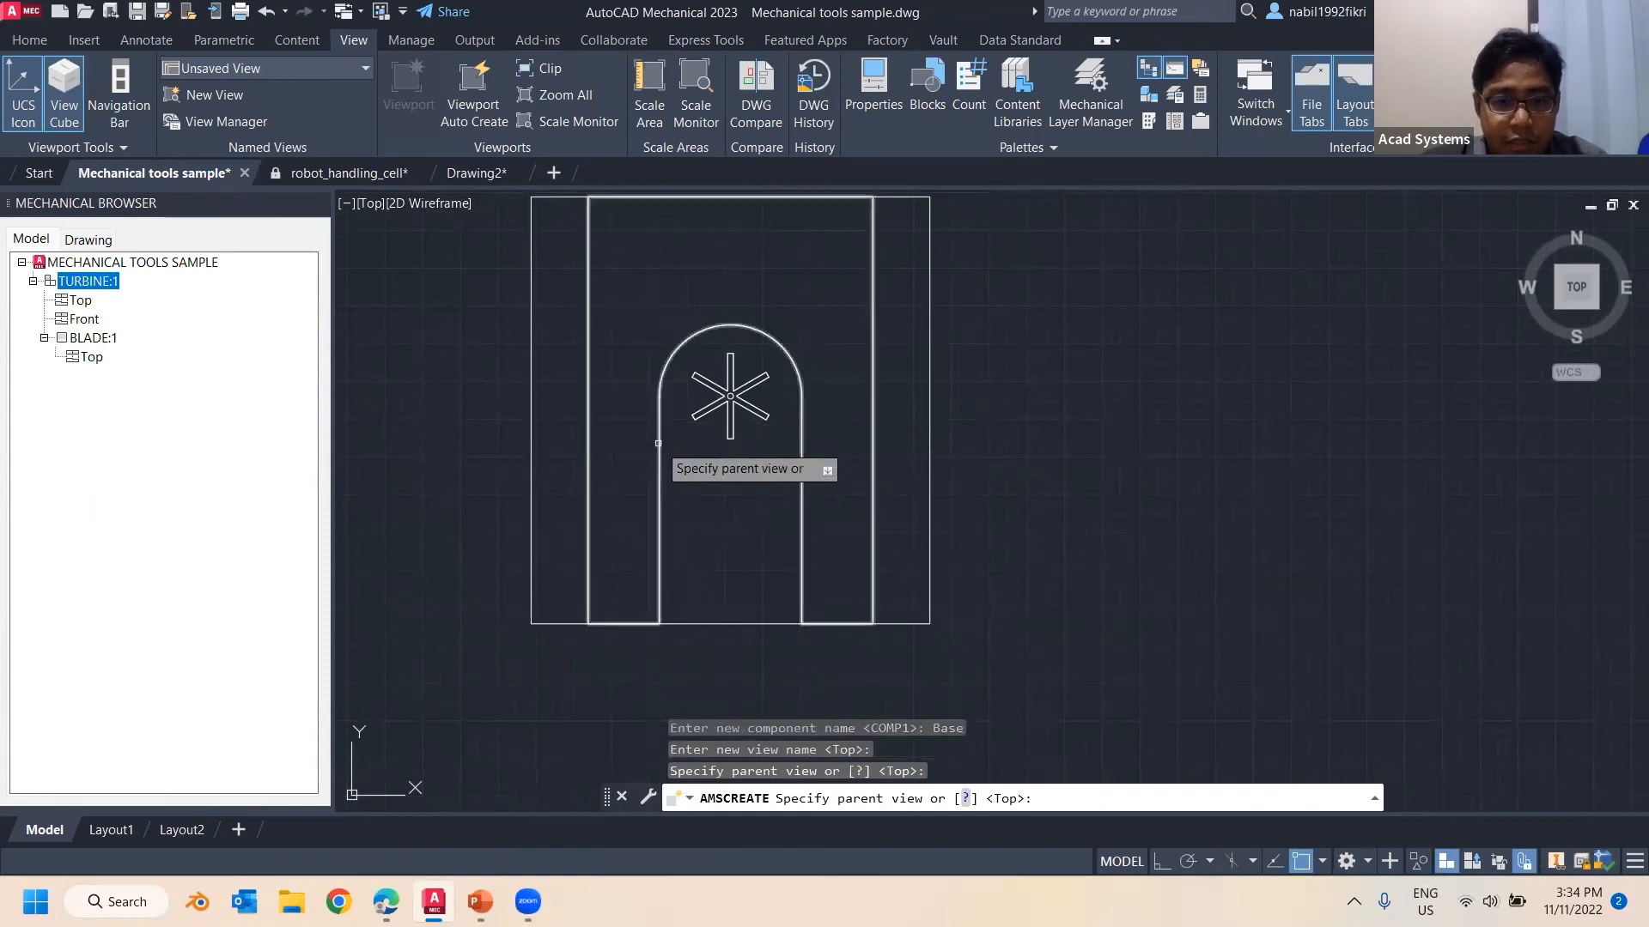
pyautogui.press('Return')
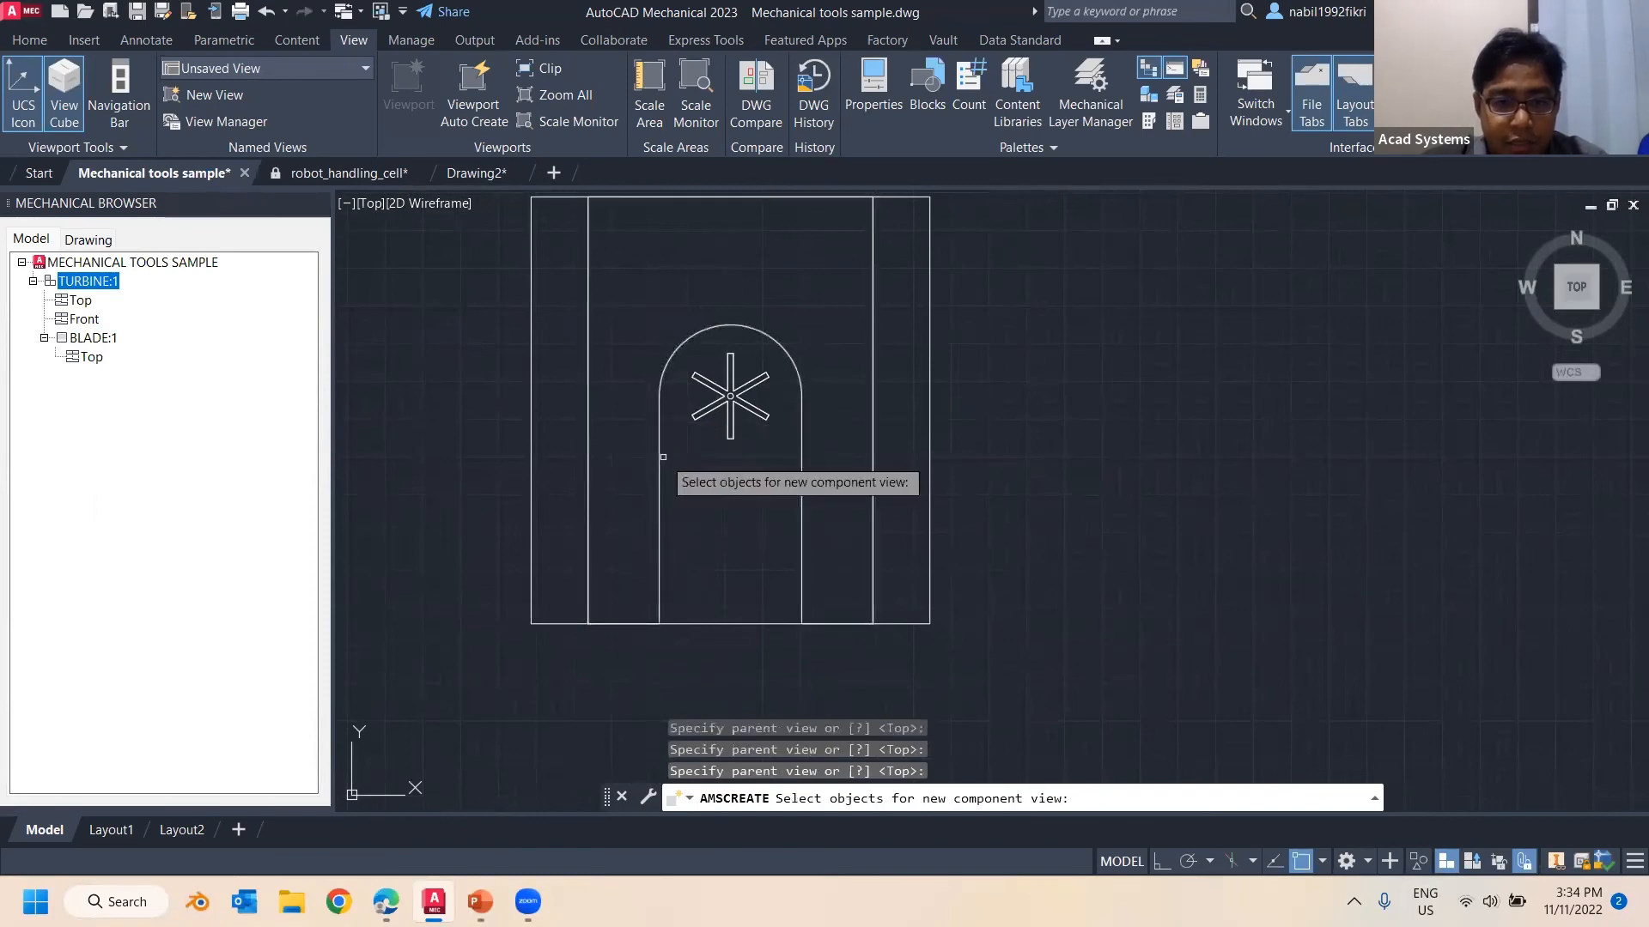
# Build the Base's Top view from the inner outline with the arched cutout, with its base point at the outline's lower-left corner
pyautogui.click(660, 457)
pyautogui.press('Return')
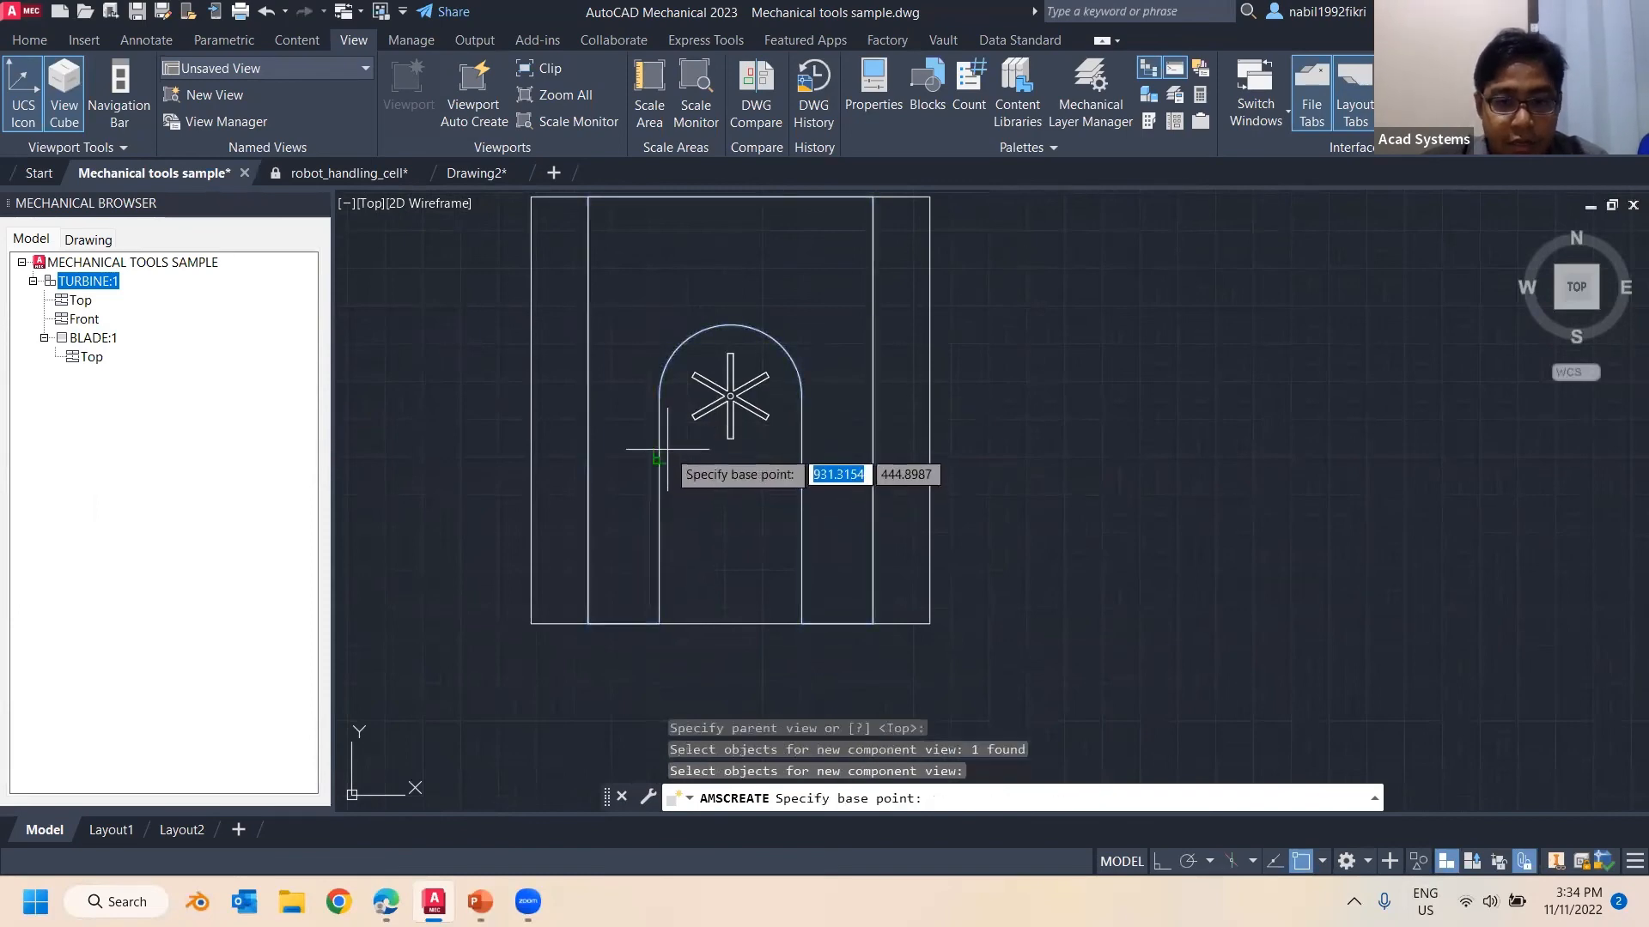
pyautogui.click(587, 613)
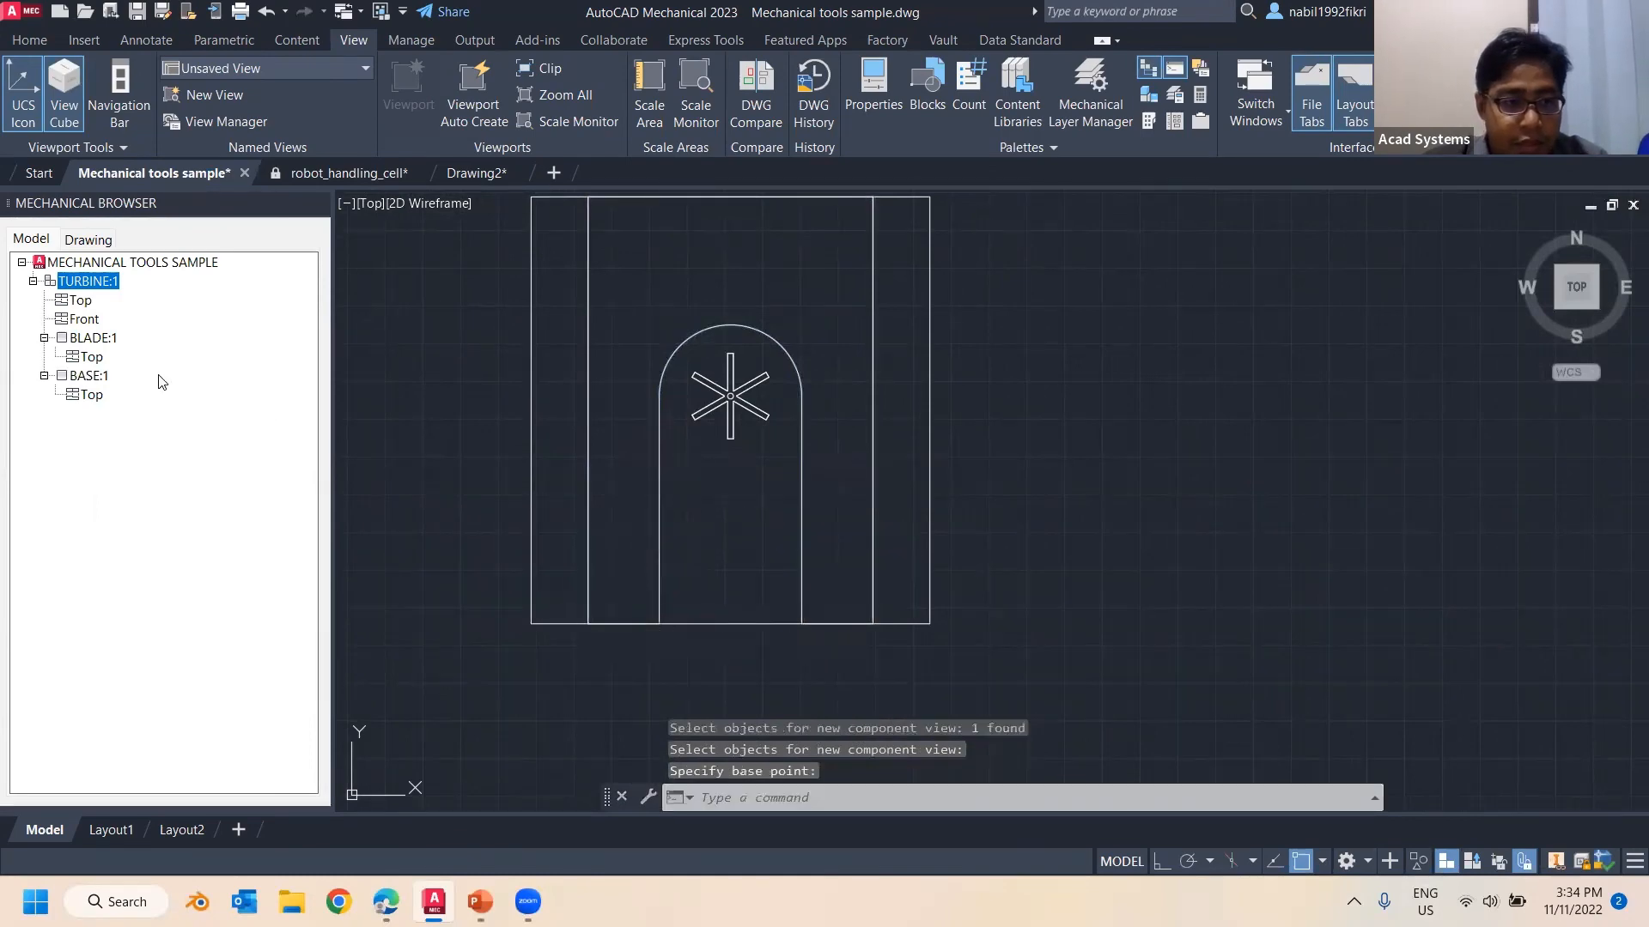
pyautogui.click(92, 357)
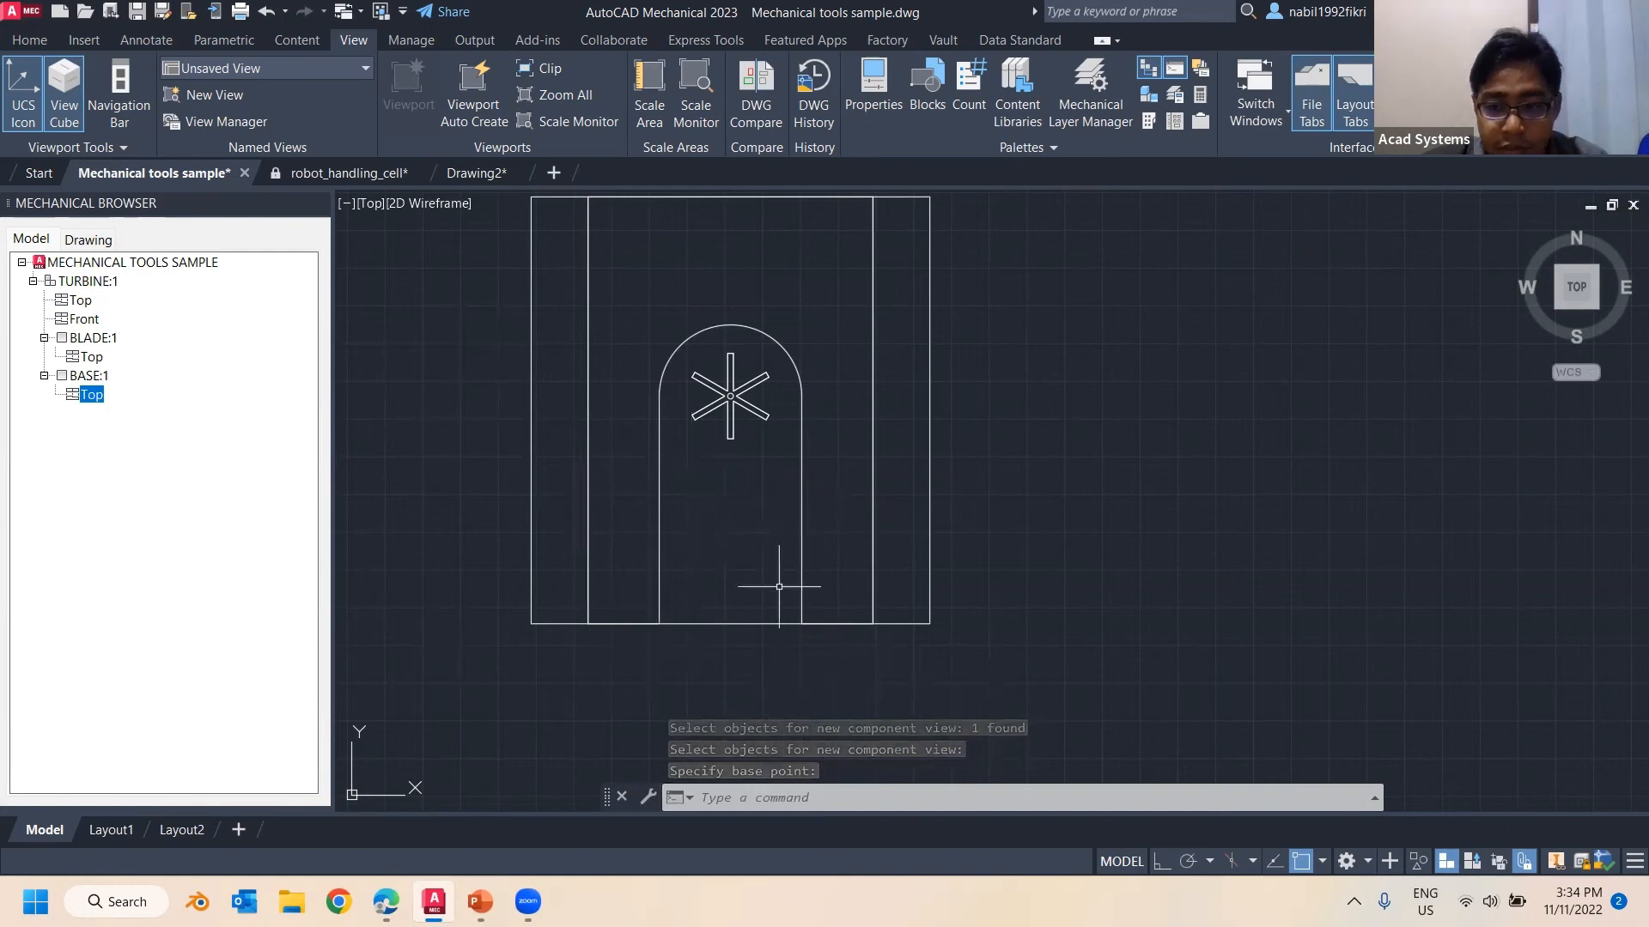
# Start a new subcomponent named Structure under TURBINE:1, accepting Top as both its view name and its parent view
pyautogui.rightClick(86, 287)
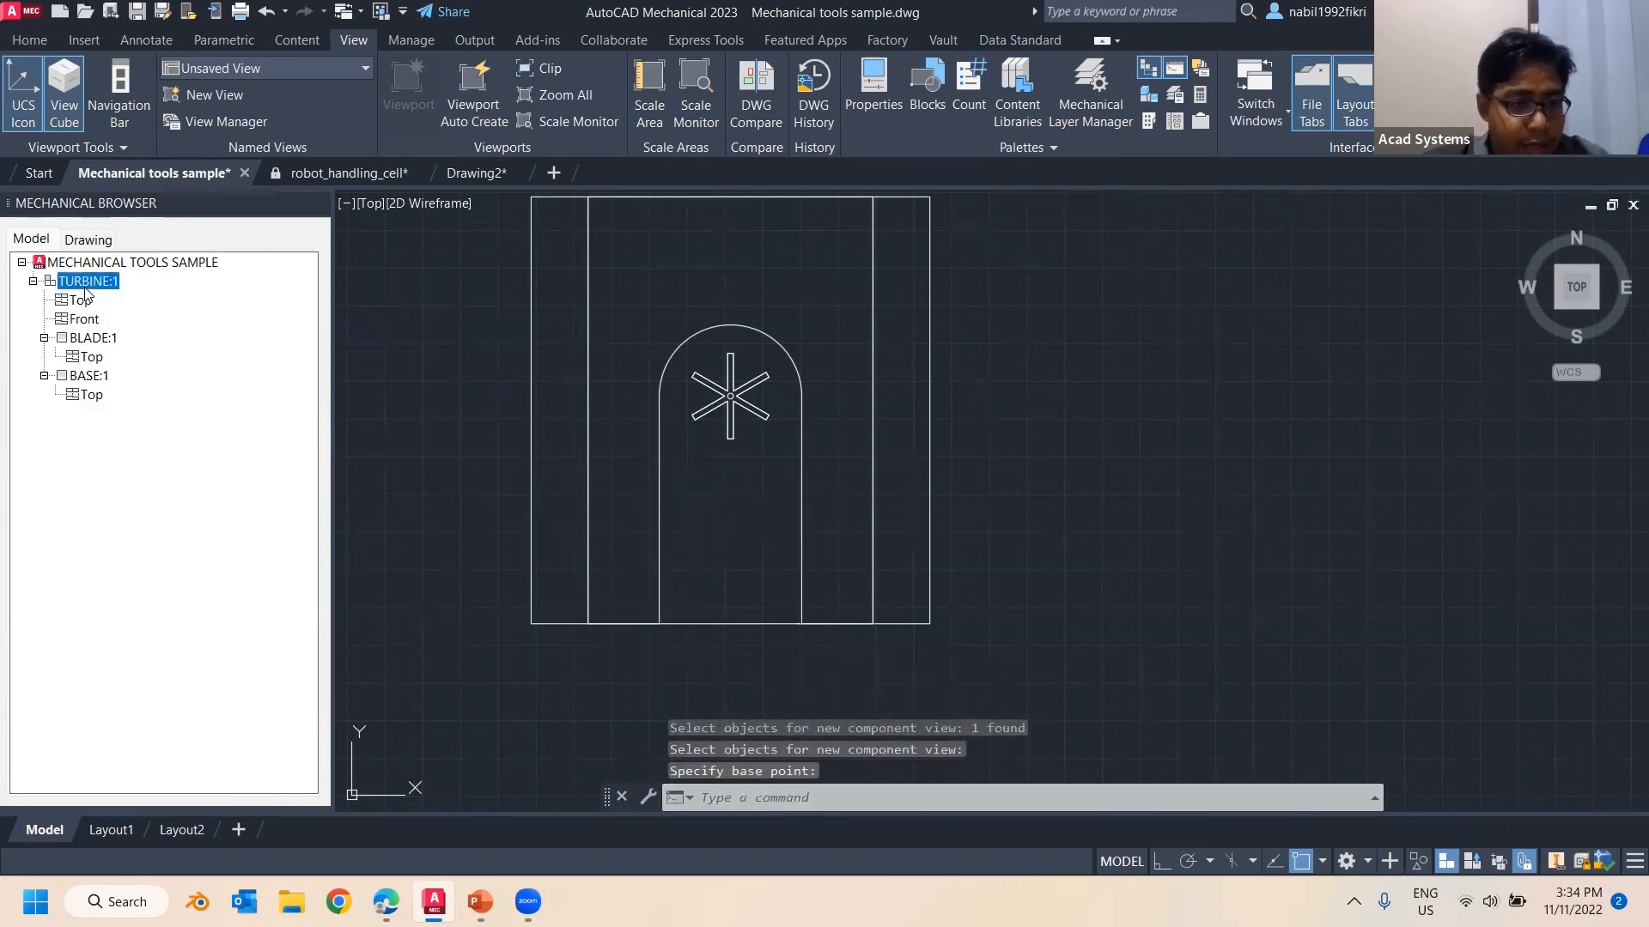
pyautogui.moveTo(209, 422)
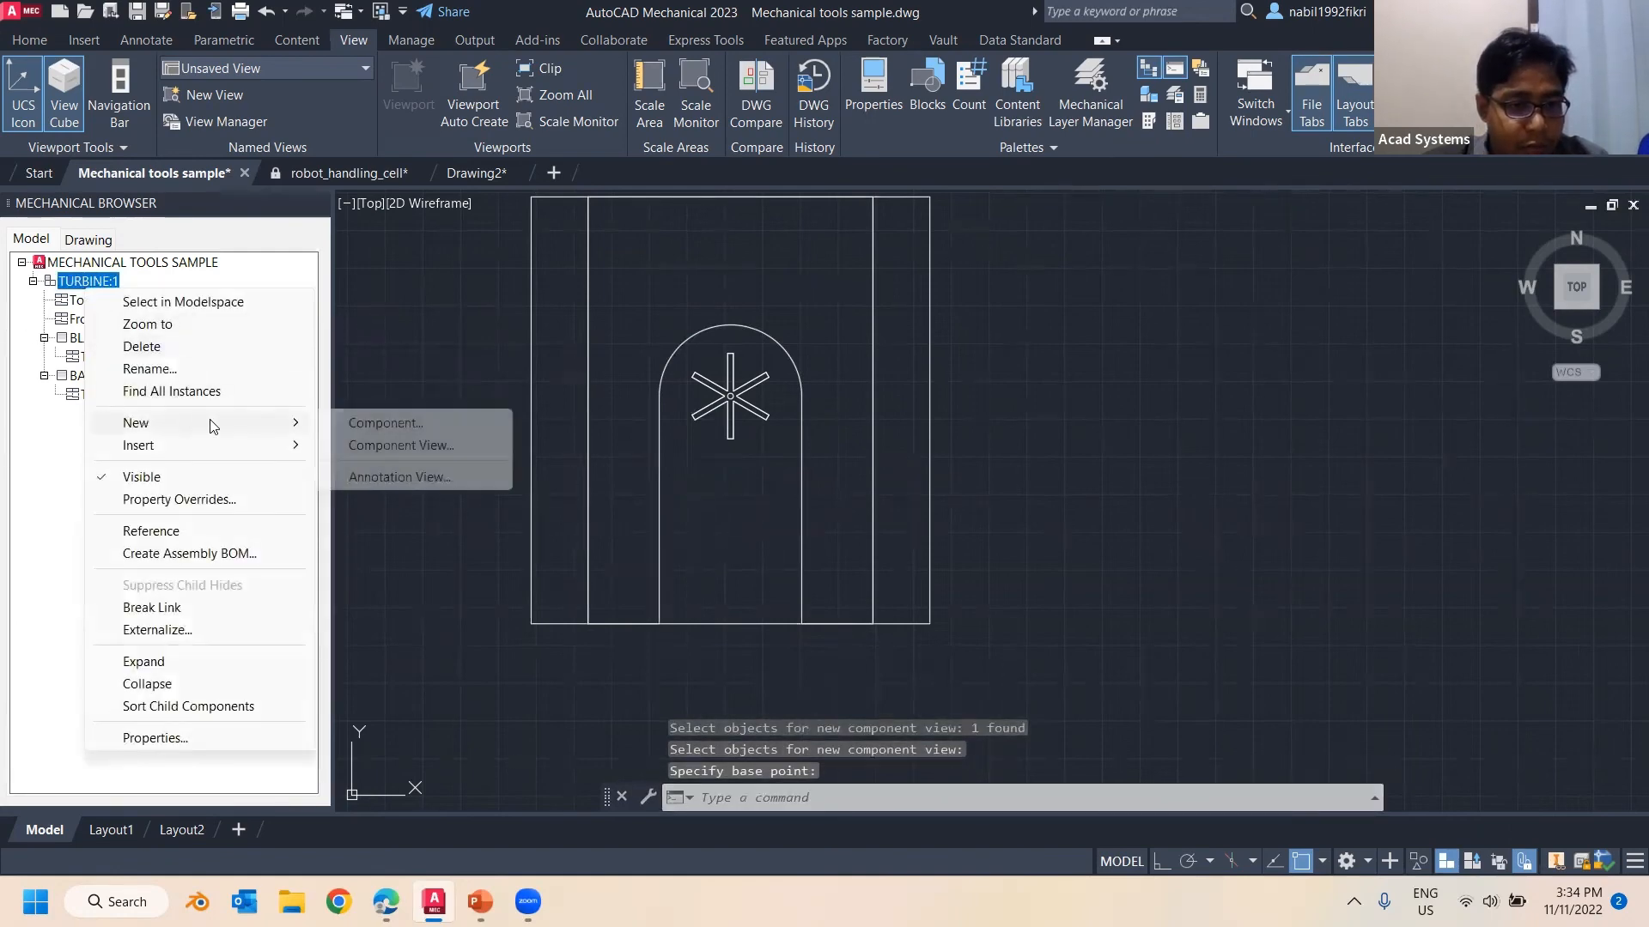
pyautogui.click(433, 431)
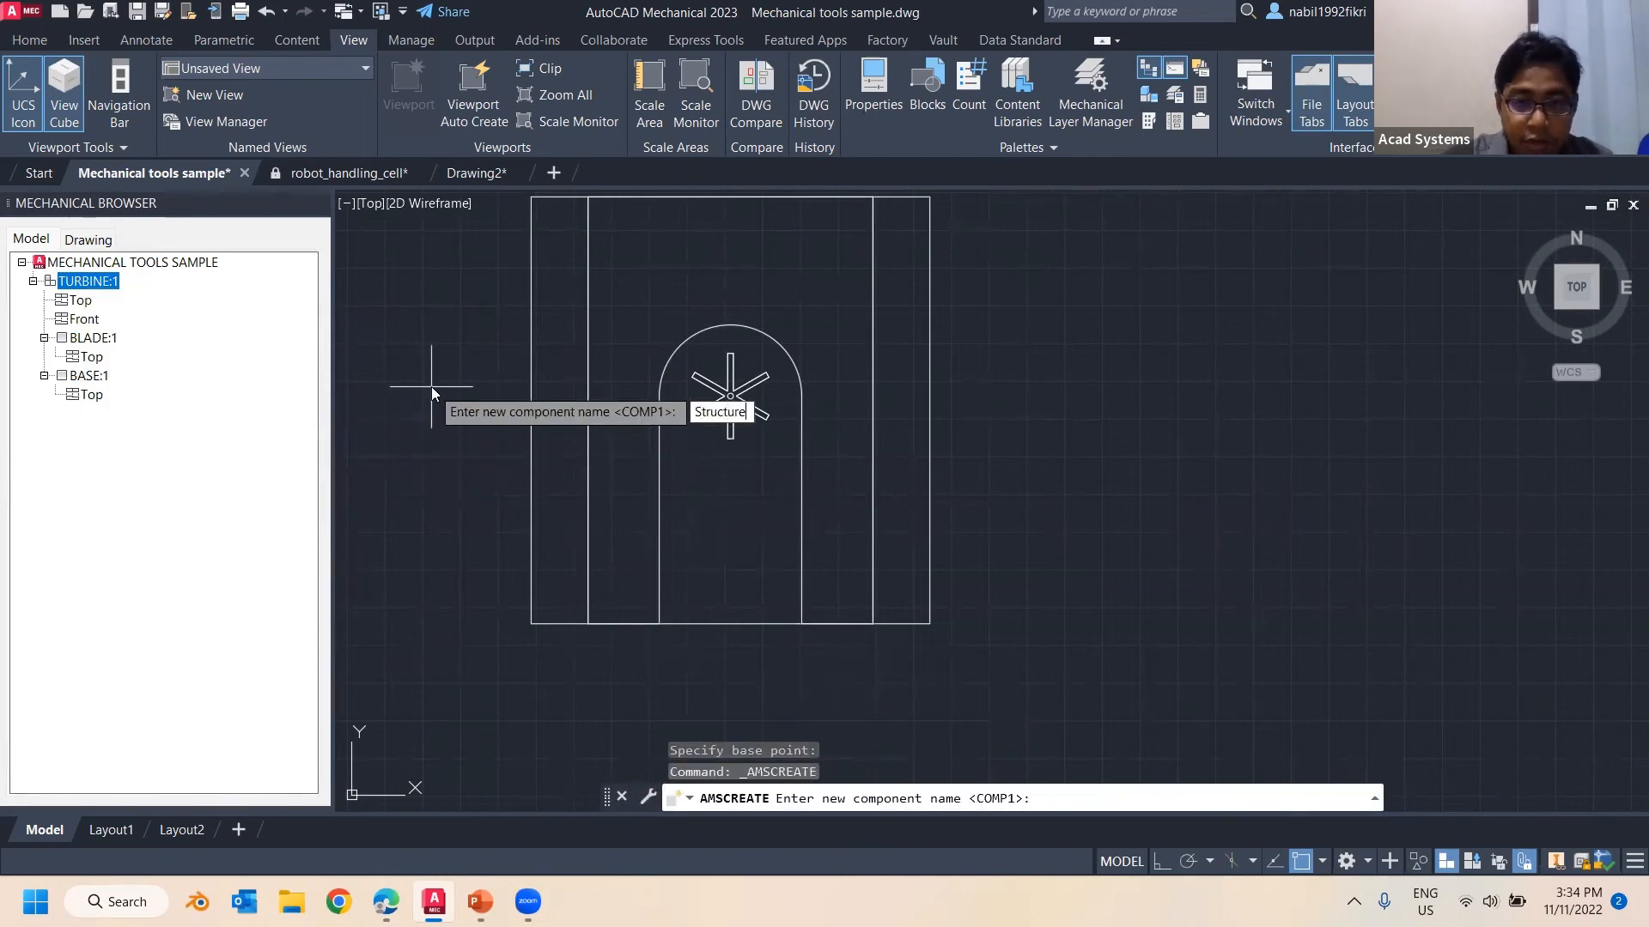
pyautogui.write('Structure')
pyautogui.press('Return')
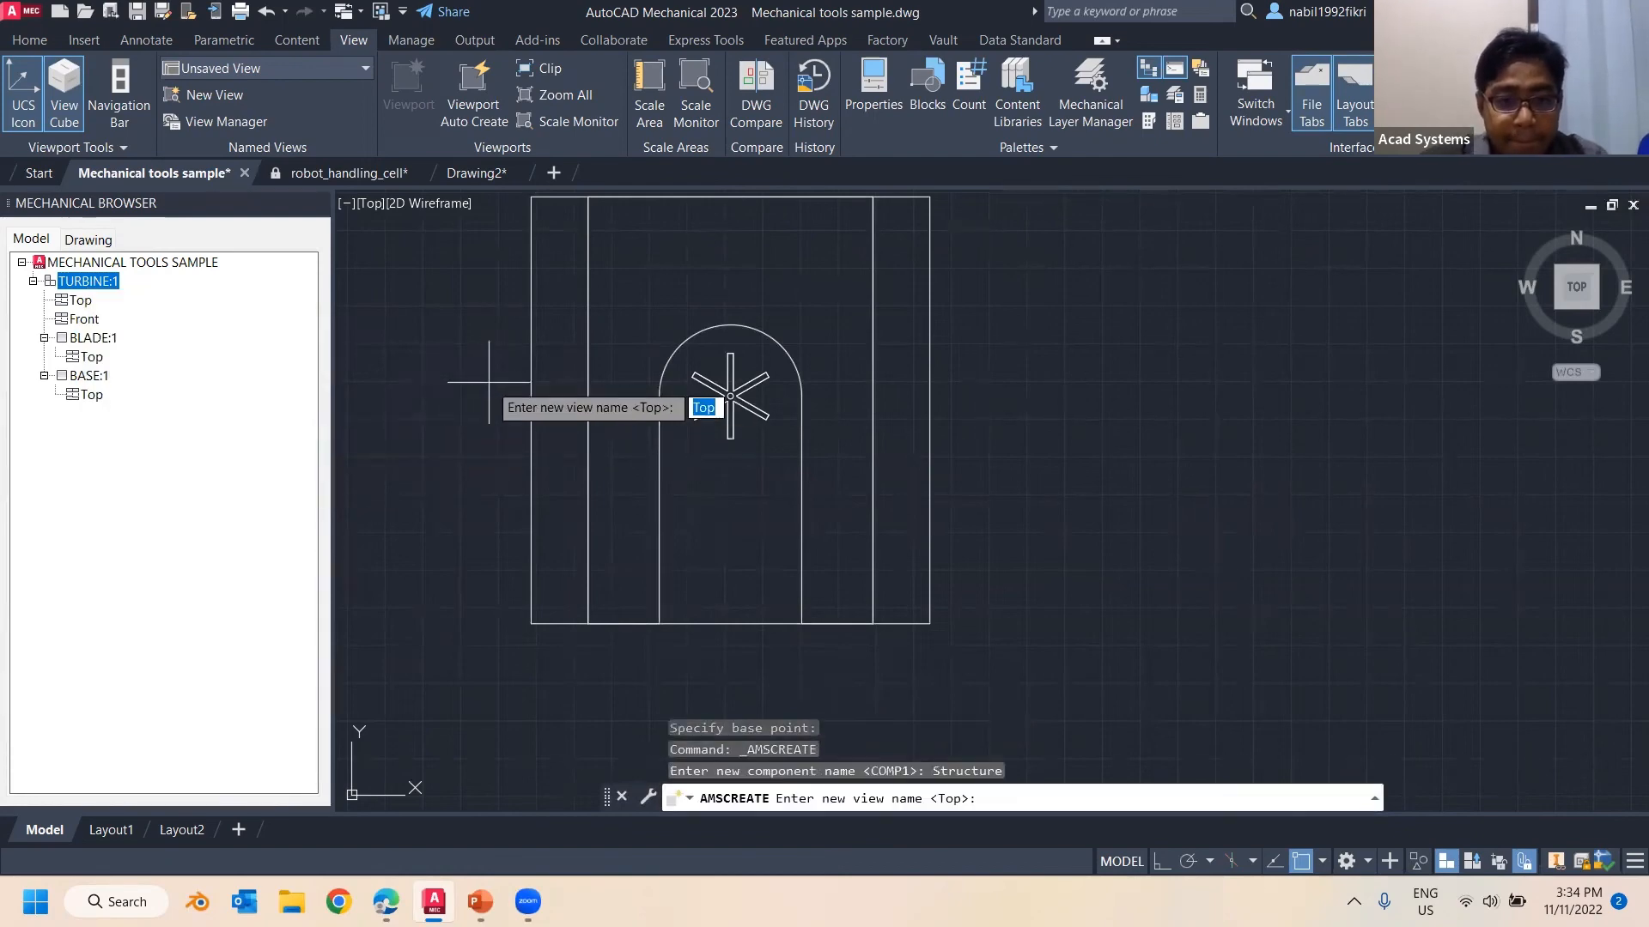
pyautogui.scroll(-2, 481, 387)
pyautogui.press('Return')
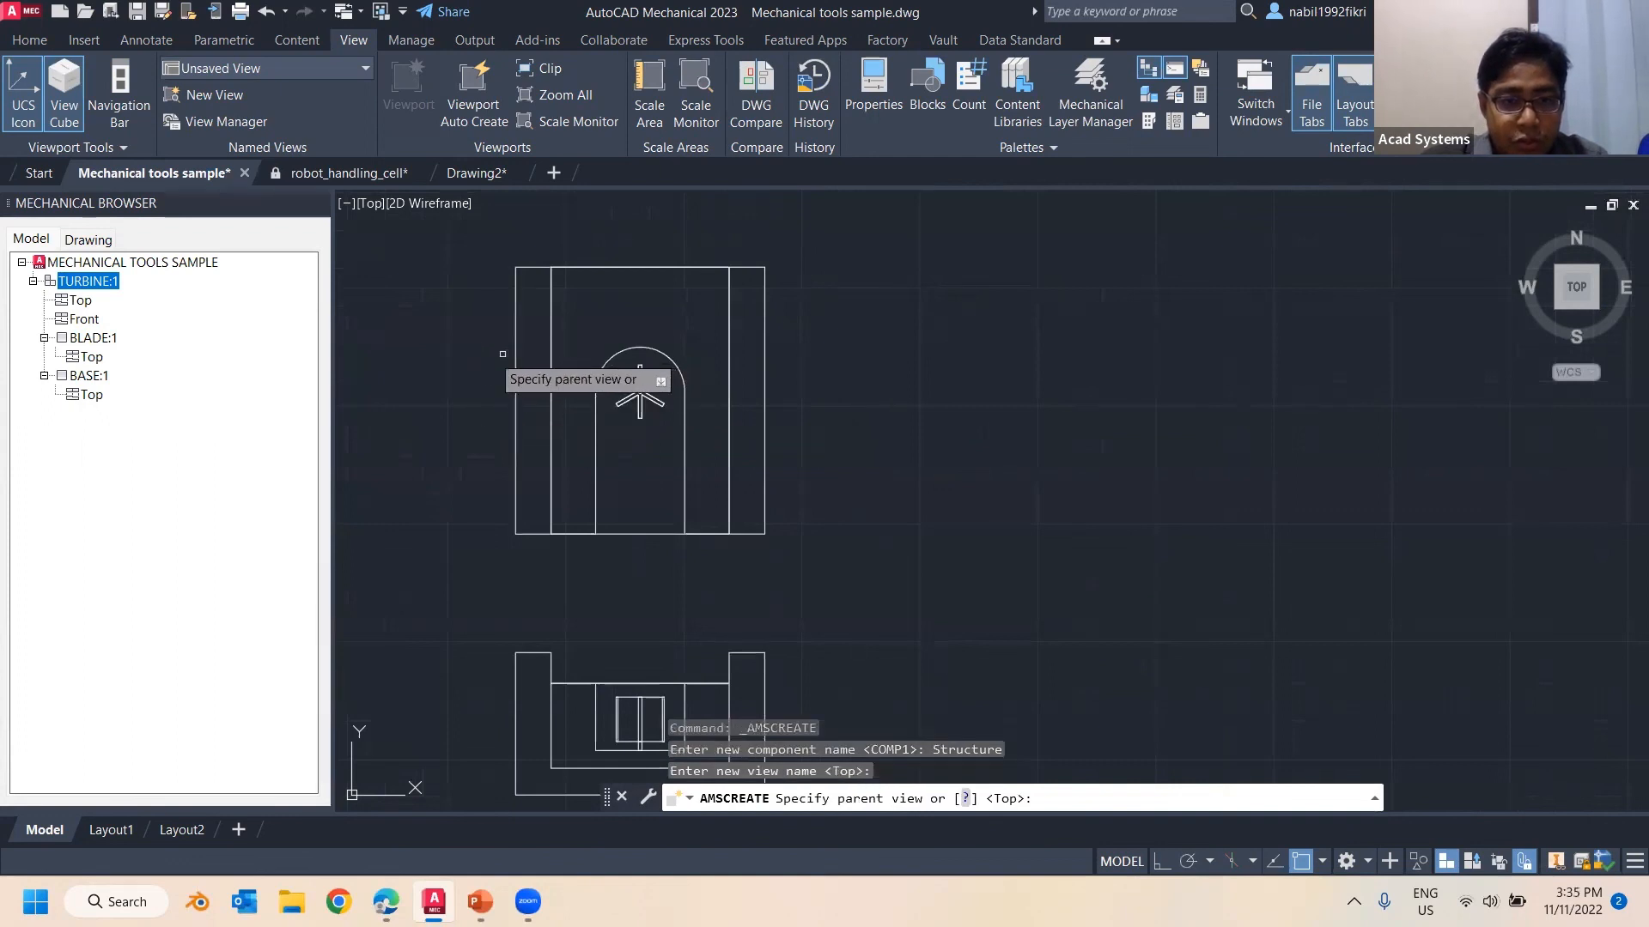
pyautogui.press('Return')
# Select the four edges of the narrow rectangle on the turbine's left side for the Structure's Top view
pyautogui.click(516, 368)
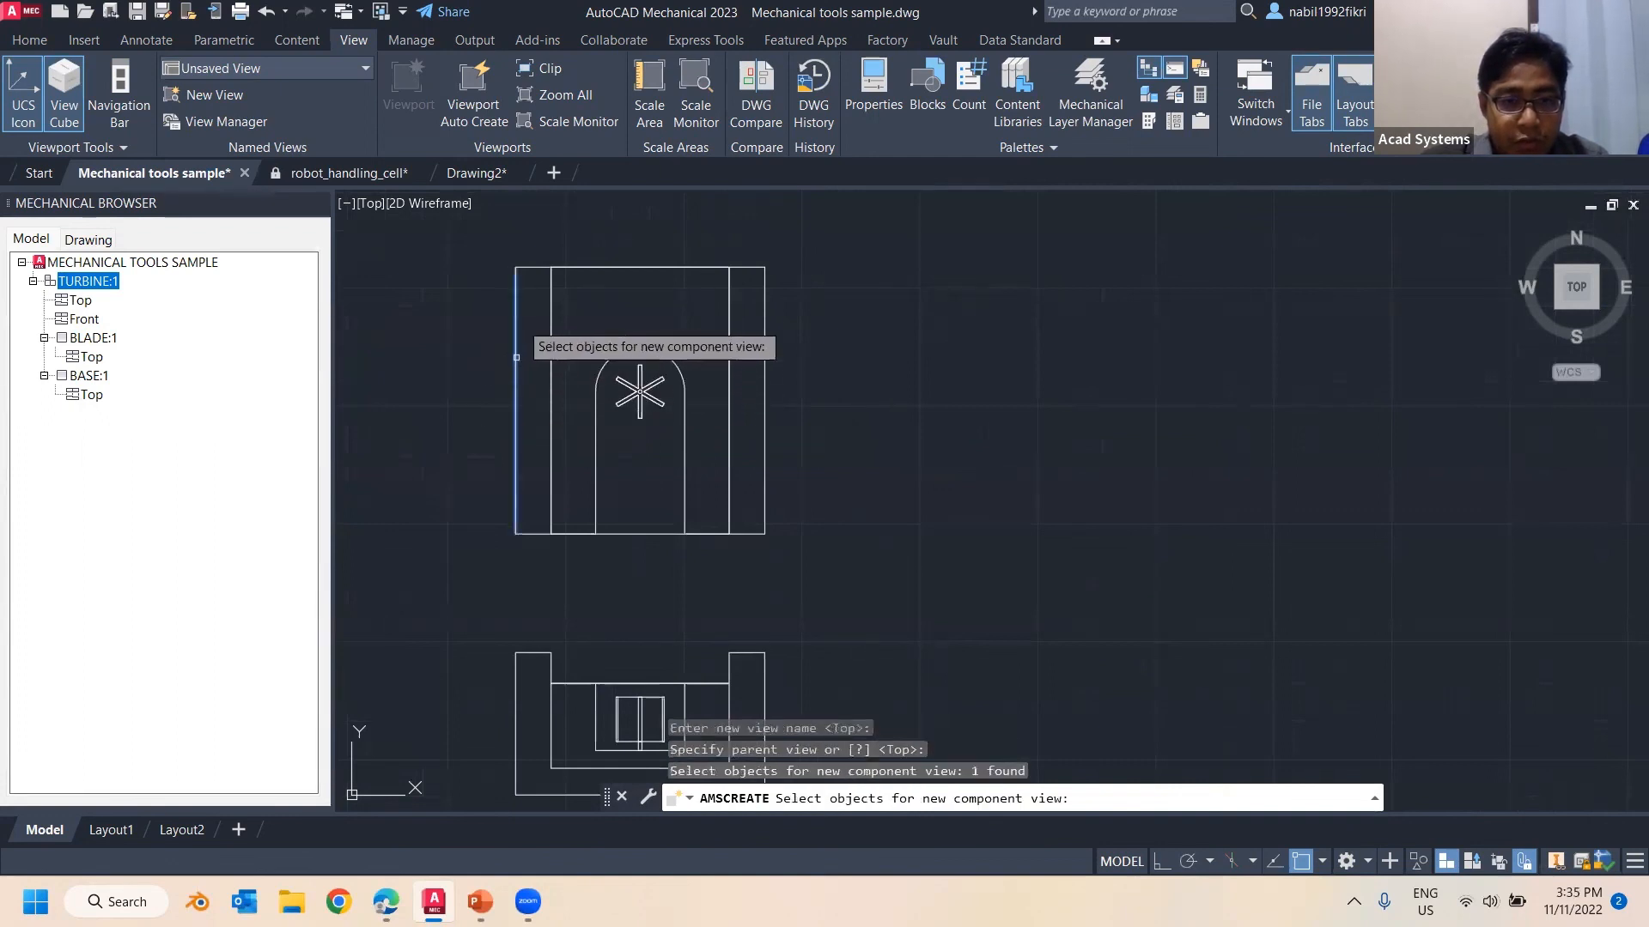
pyautogui.click(529, 272)
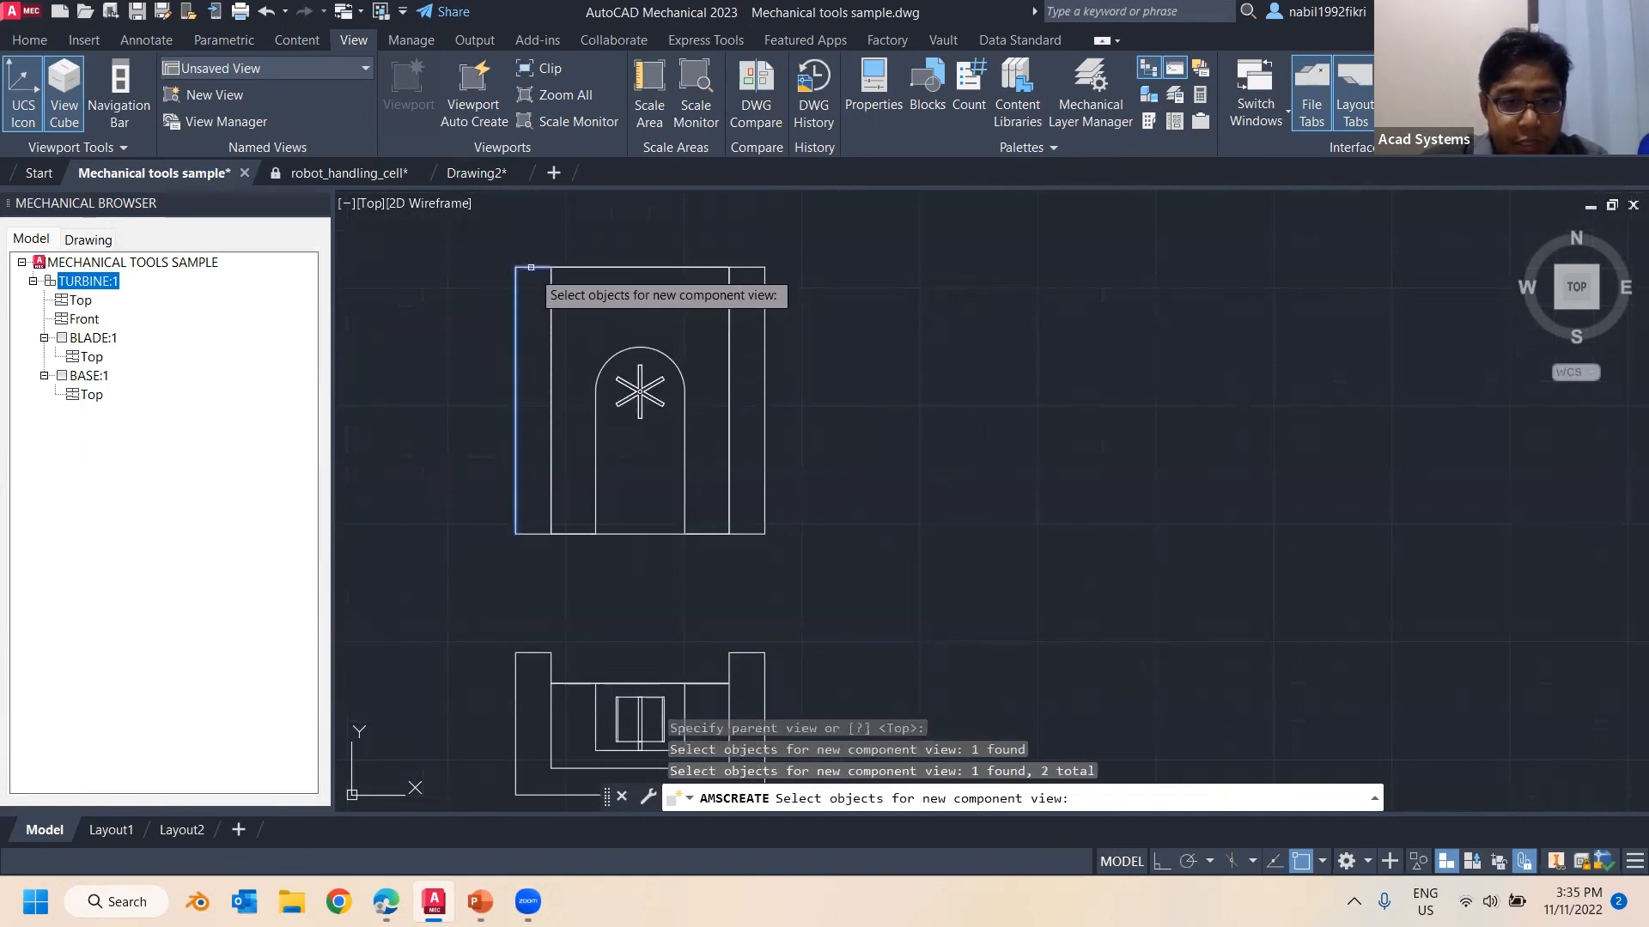
pyautogui.click(550, 306)
pyautogui.click(537, 533)
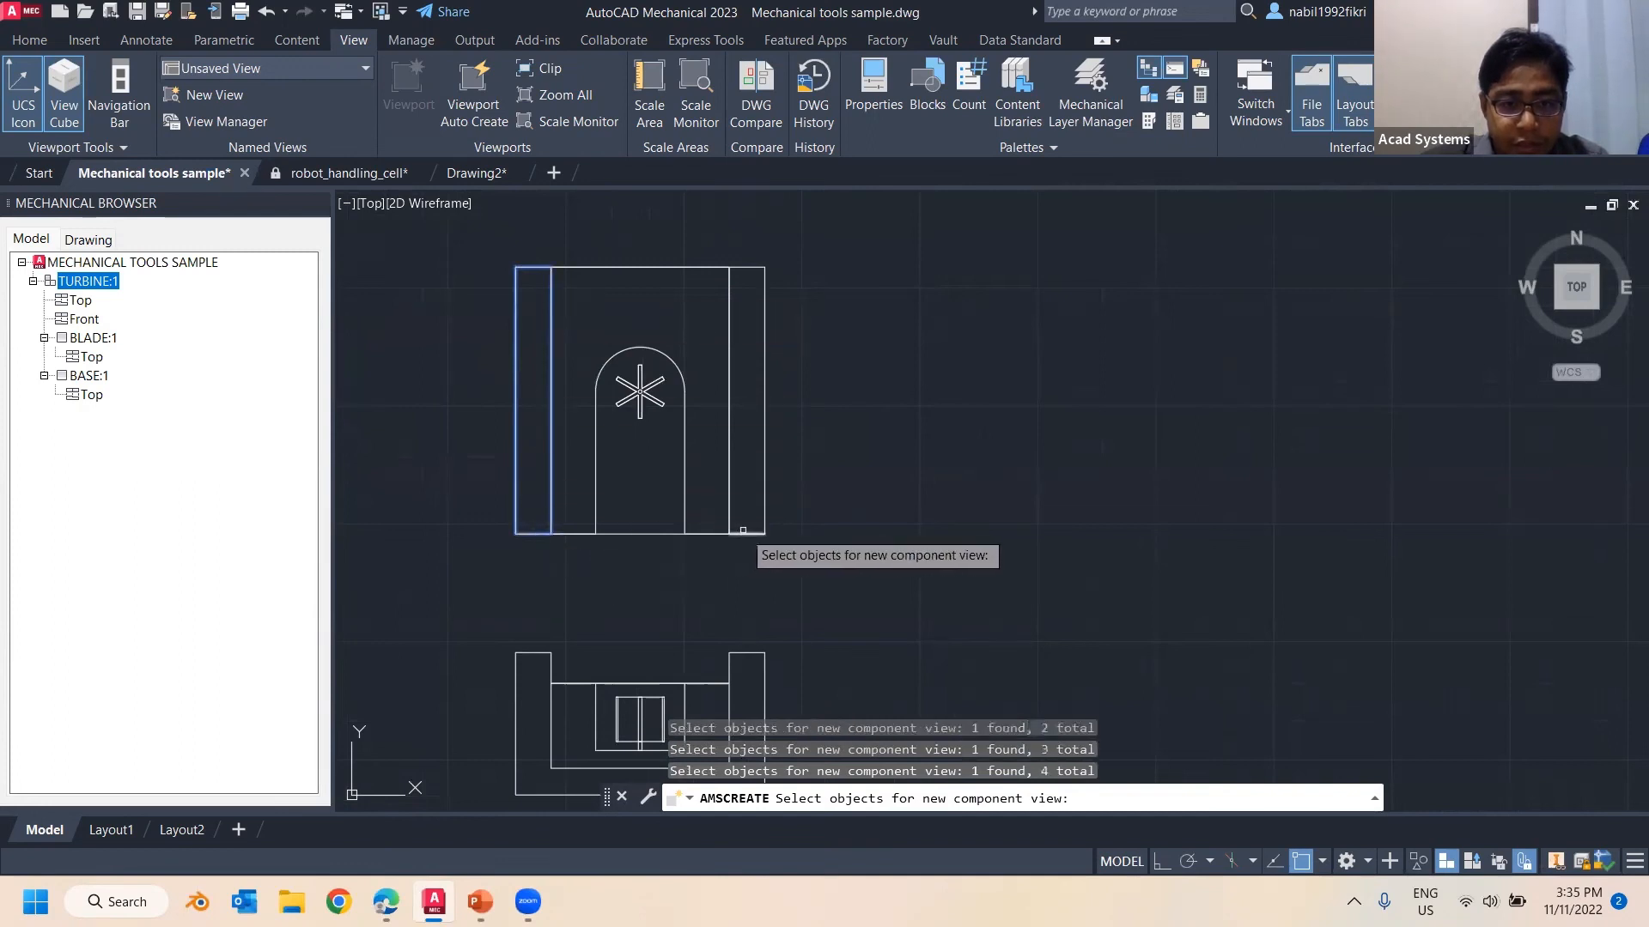
# Add the four edges of the narrow rectangle on the turbine's right side to the Structure's selection
pyautogui.click(747, 526)
pyautogui.click(756, 538)
pyautogui.click(766, 545)
pyautogui.click(757, 517)
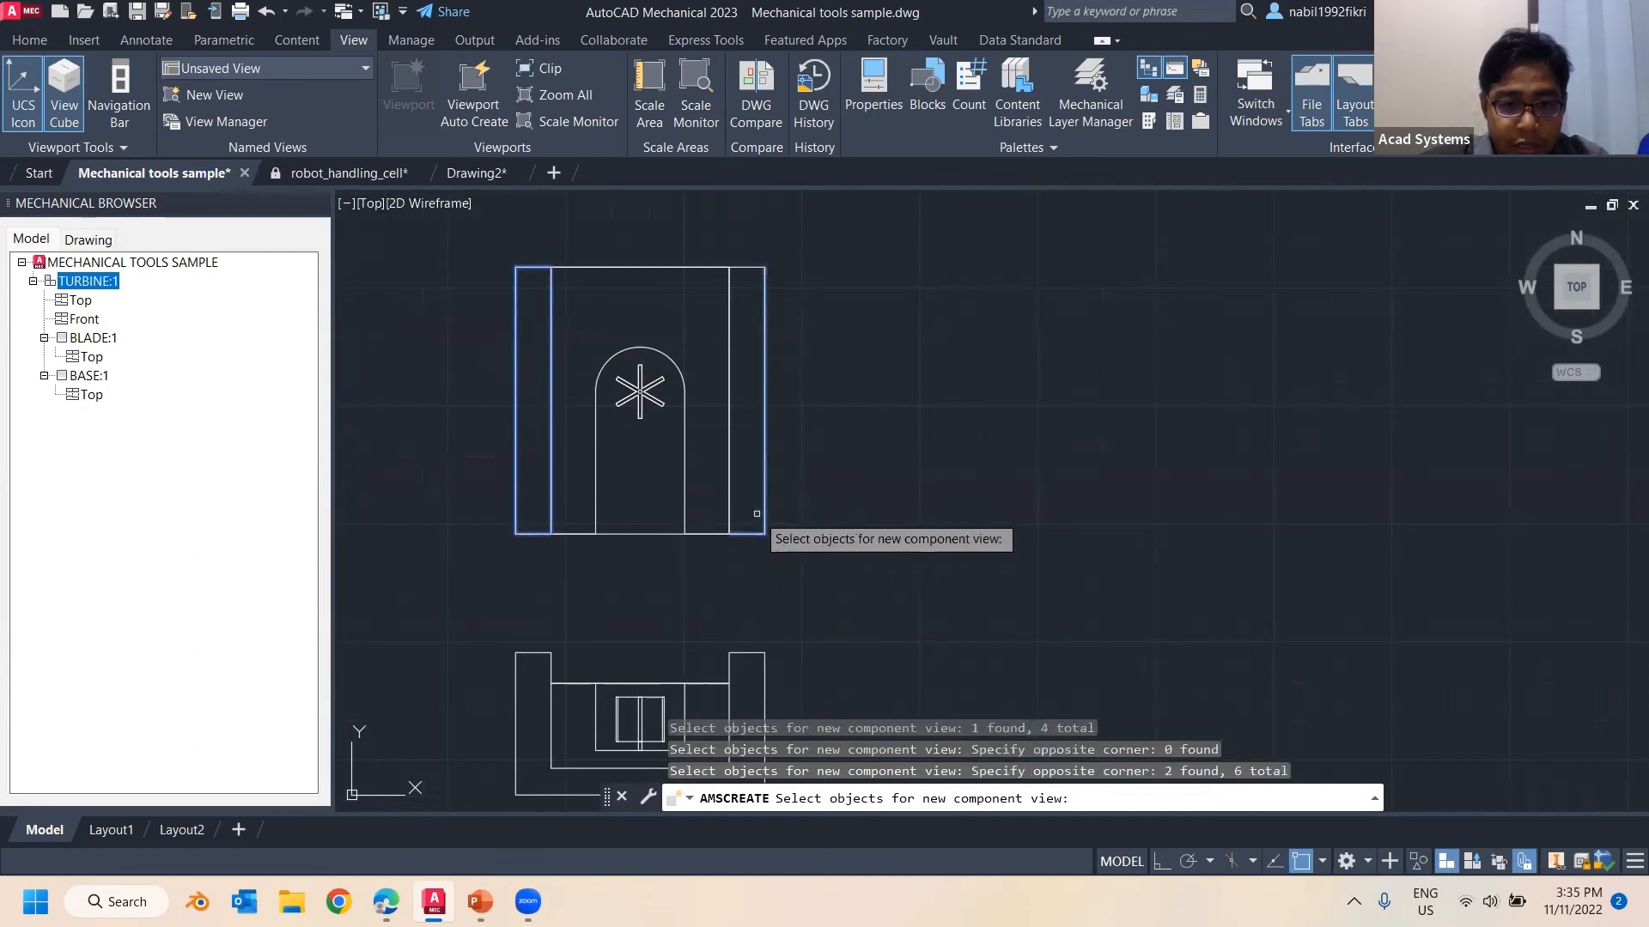
pyautogui.click(749, 267)
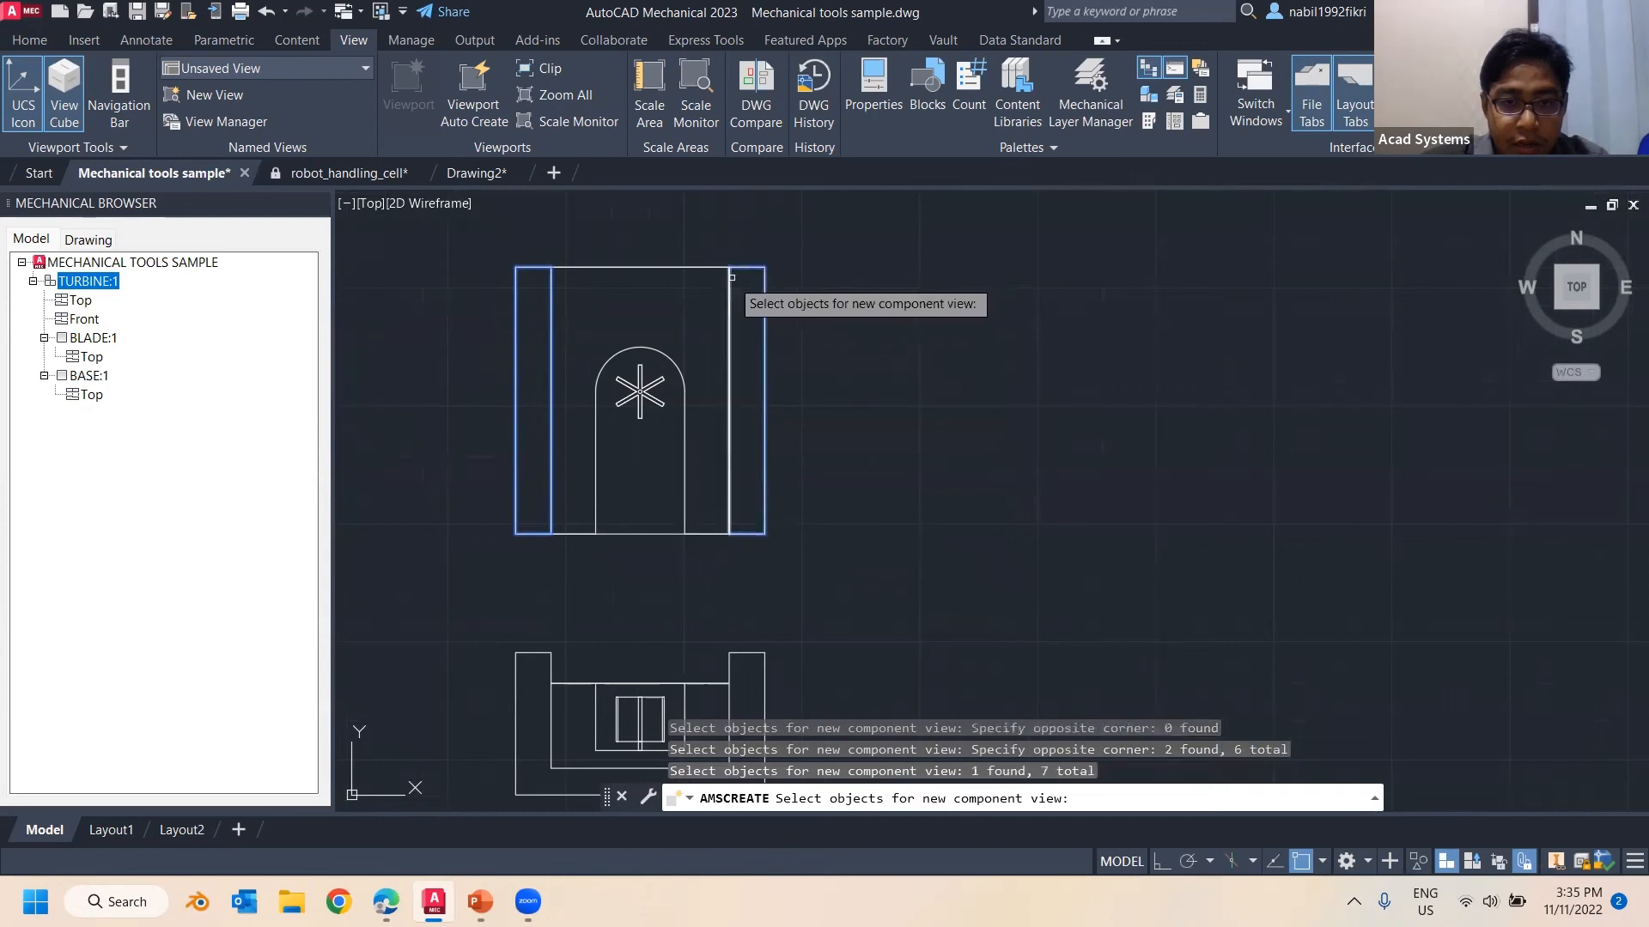
pyautogui.click(729, 284)
# Add the upper and lower lines joining both rectangles, and place the Structure view's base point at the outer lower-left corner
pyautogui.click(719, 268)
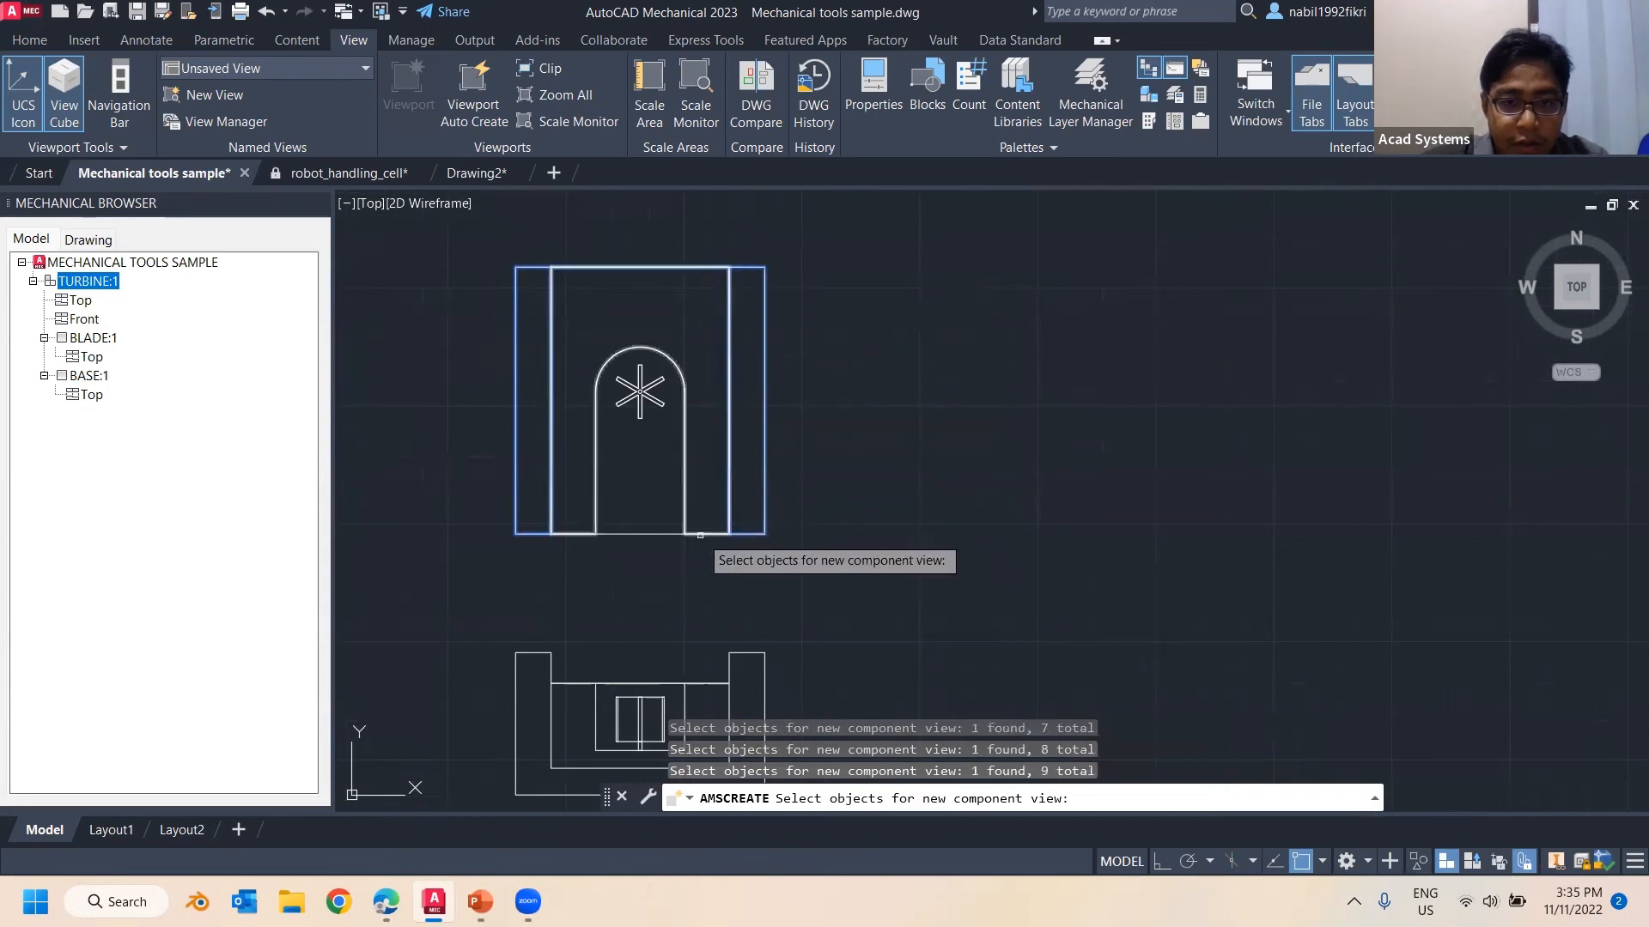
pyautogui.click(667, 532)
pyautogui.press('Return')
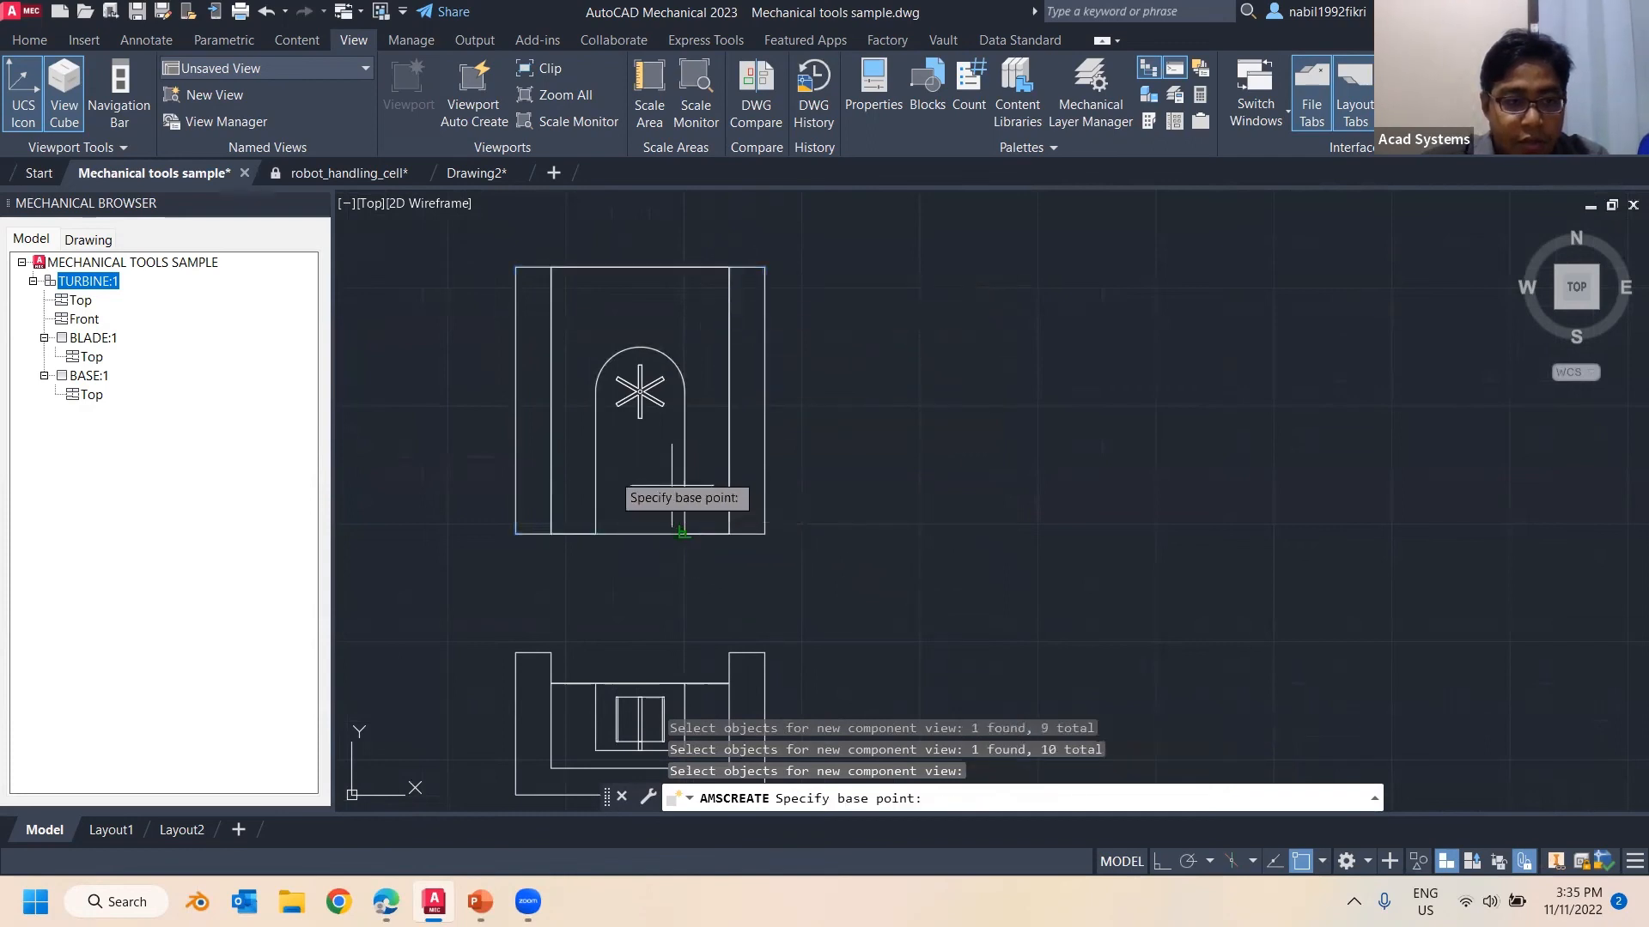
pyautogui.click(513, 532)
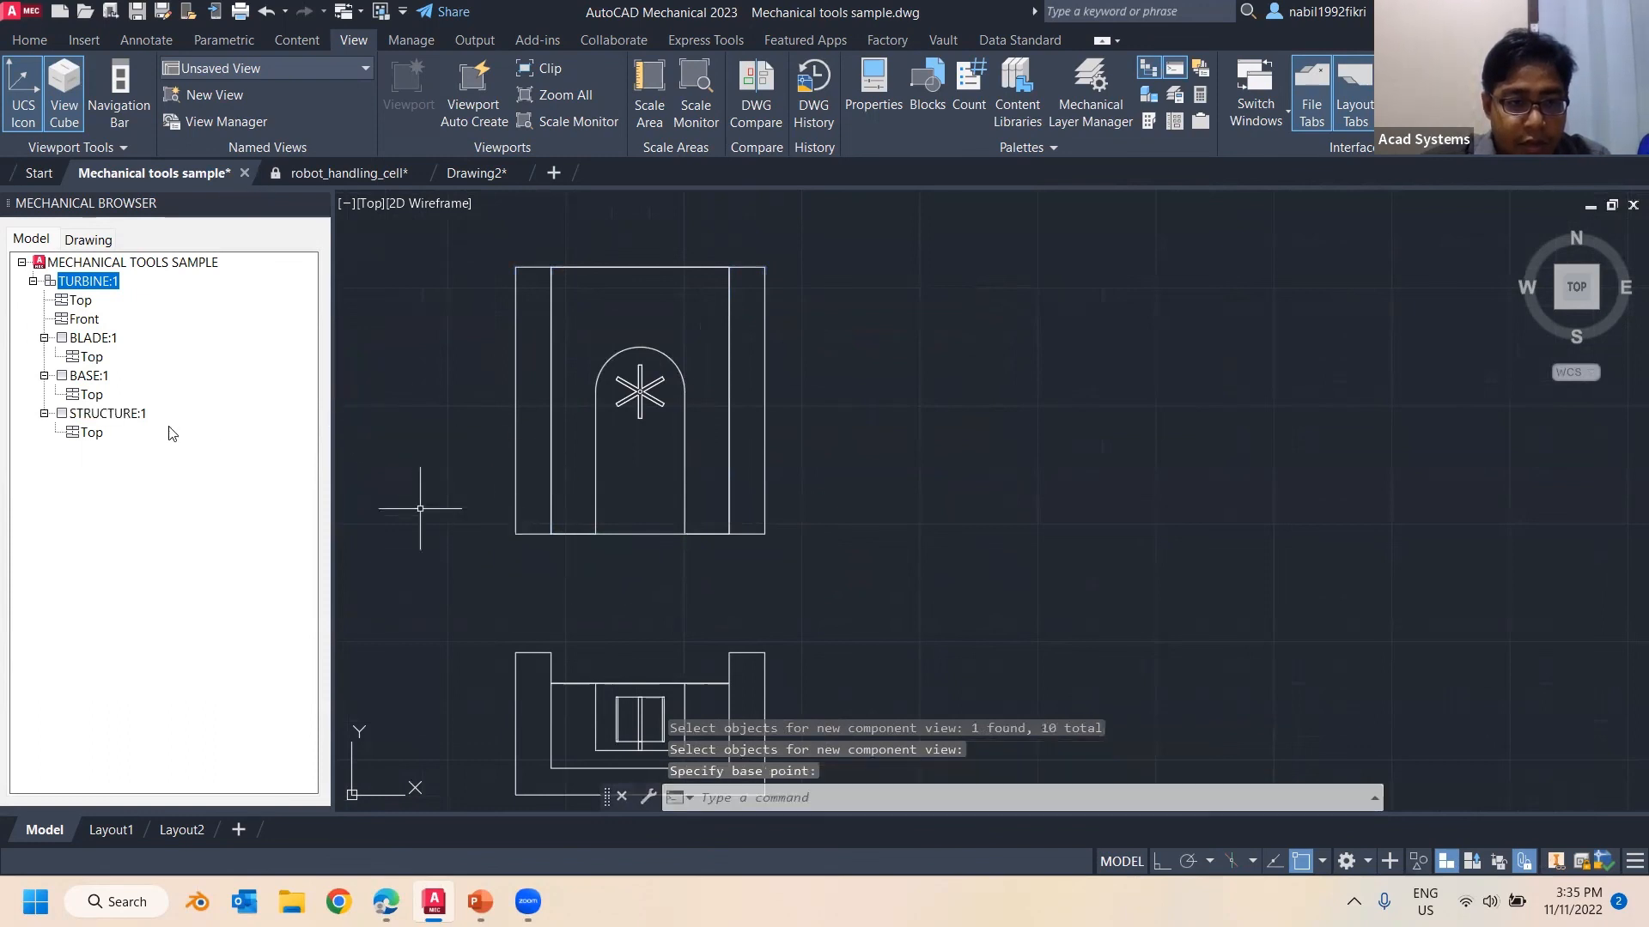
# Insert a new instance of BLADE:1's Top view in the empty area beside the turbine's top view and set its rotation there
pyautogui.click(92, 396)
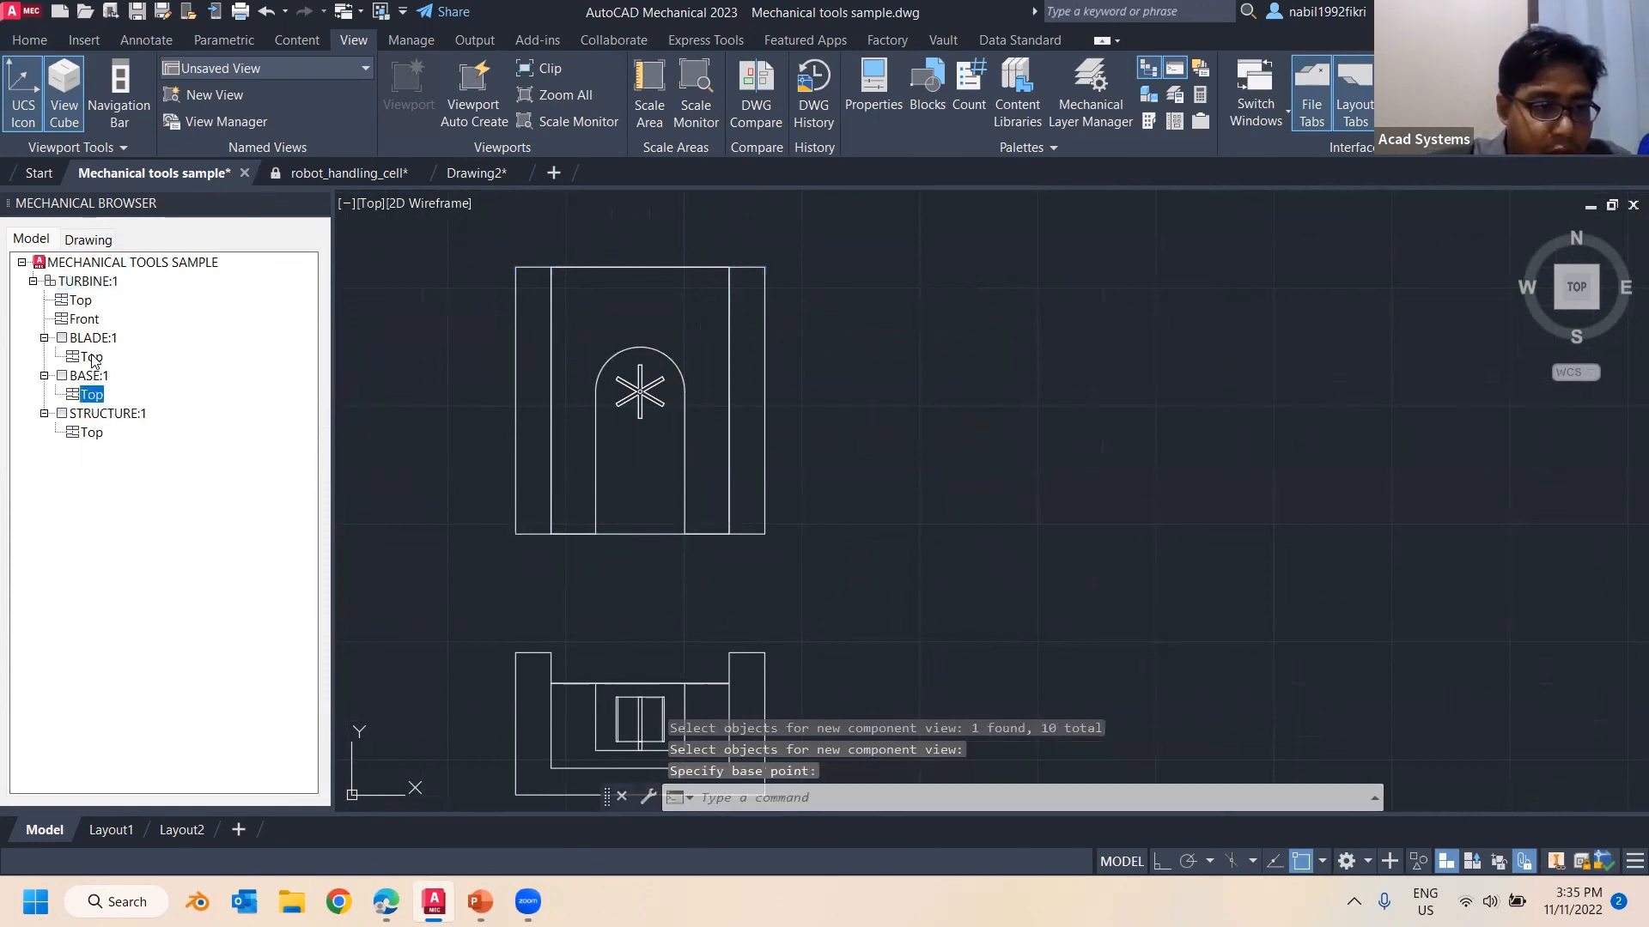
pyautogui.click(92, 340)
pyautogui.click(93, 415)
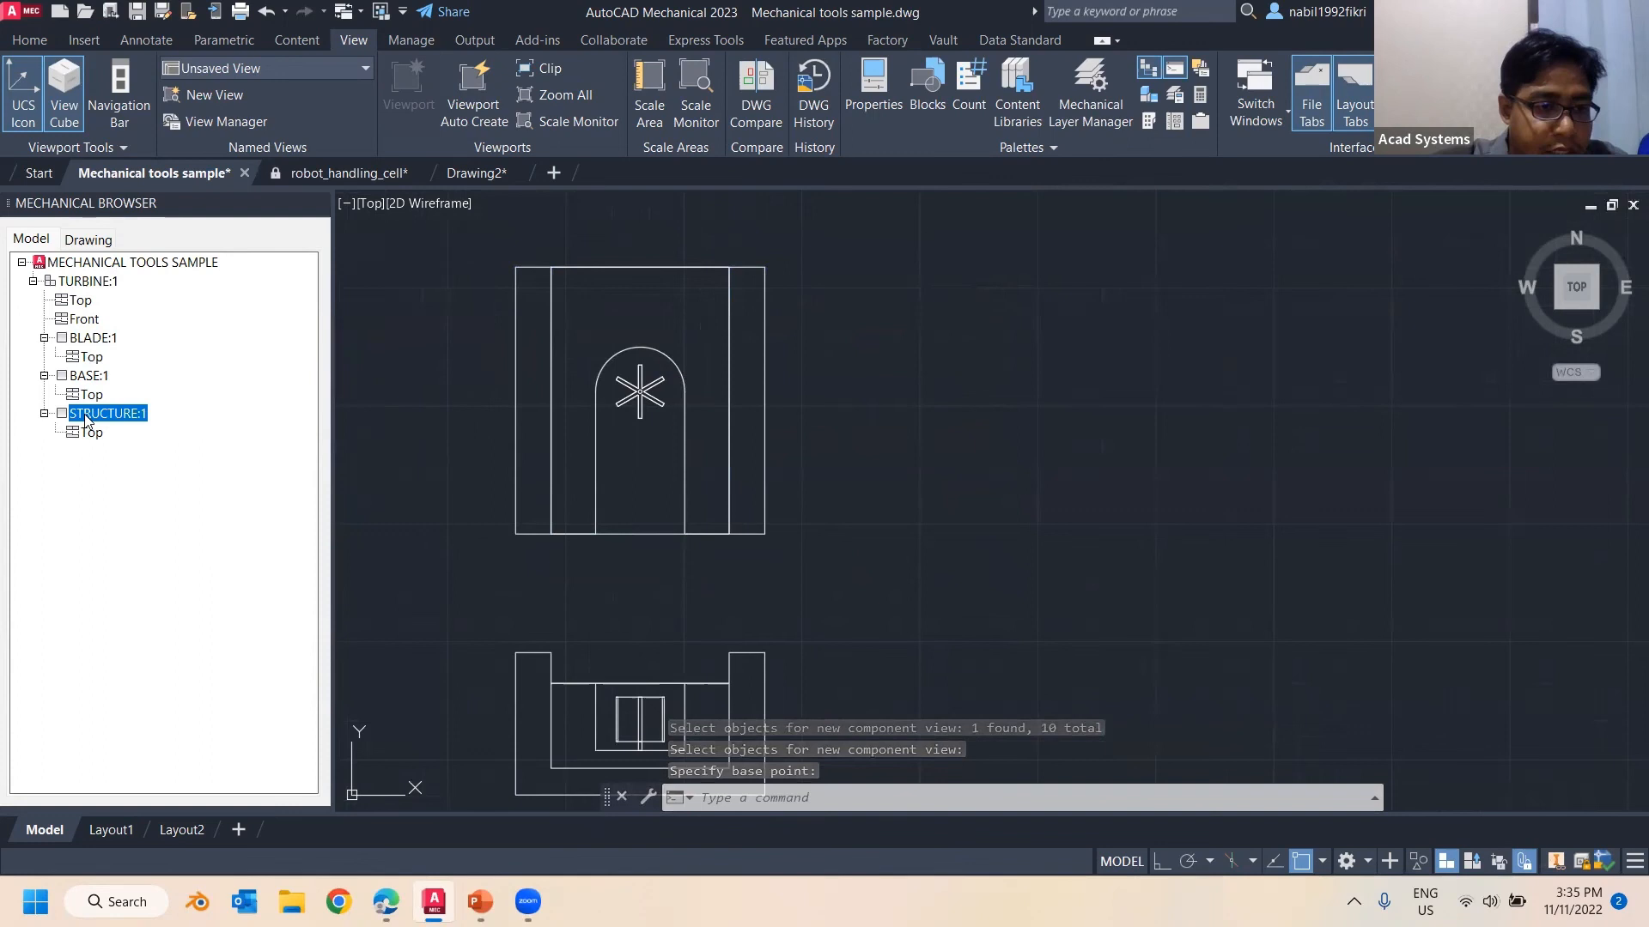
pyautogui.click(92, 339)
pyautogui.rightClick(90, 355)
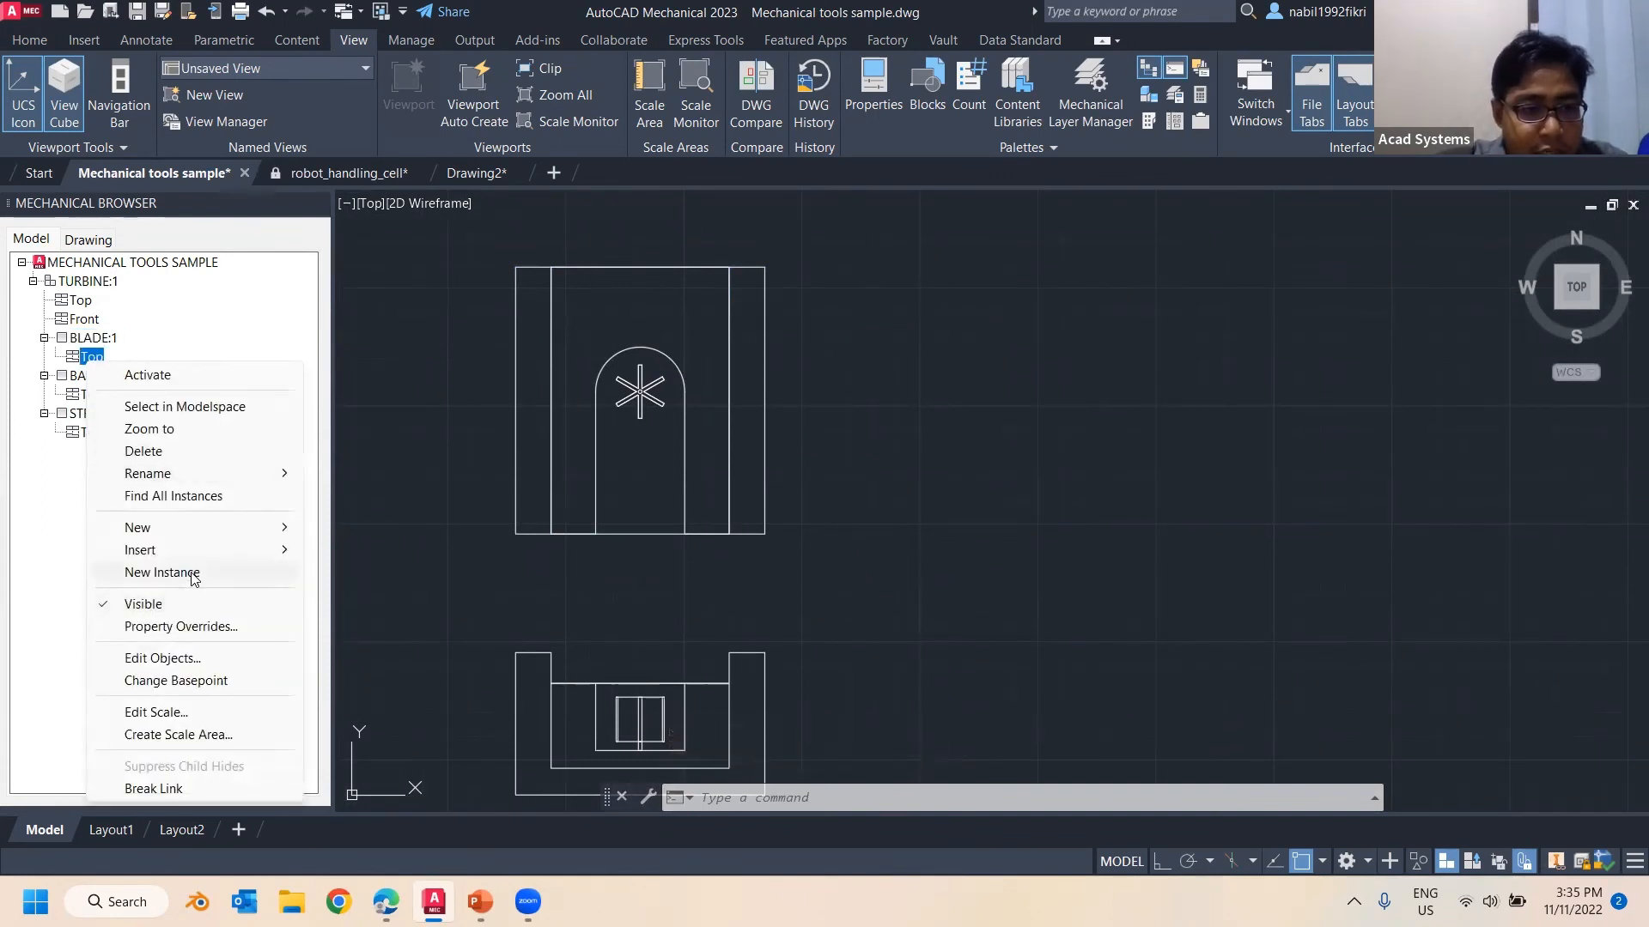
pyautogui.click(162, 573)
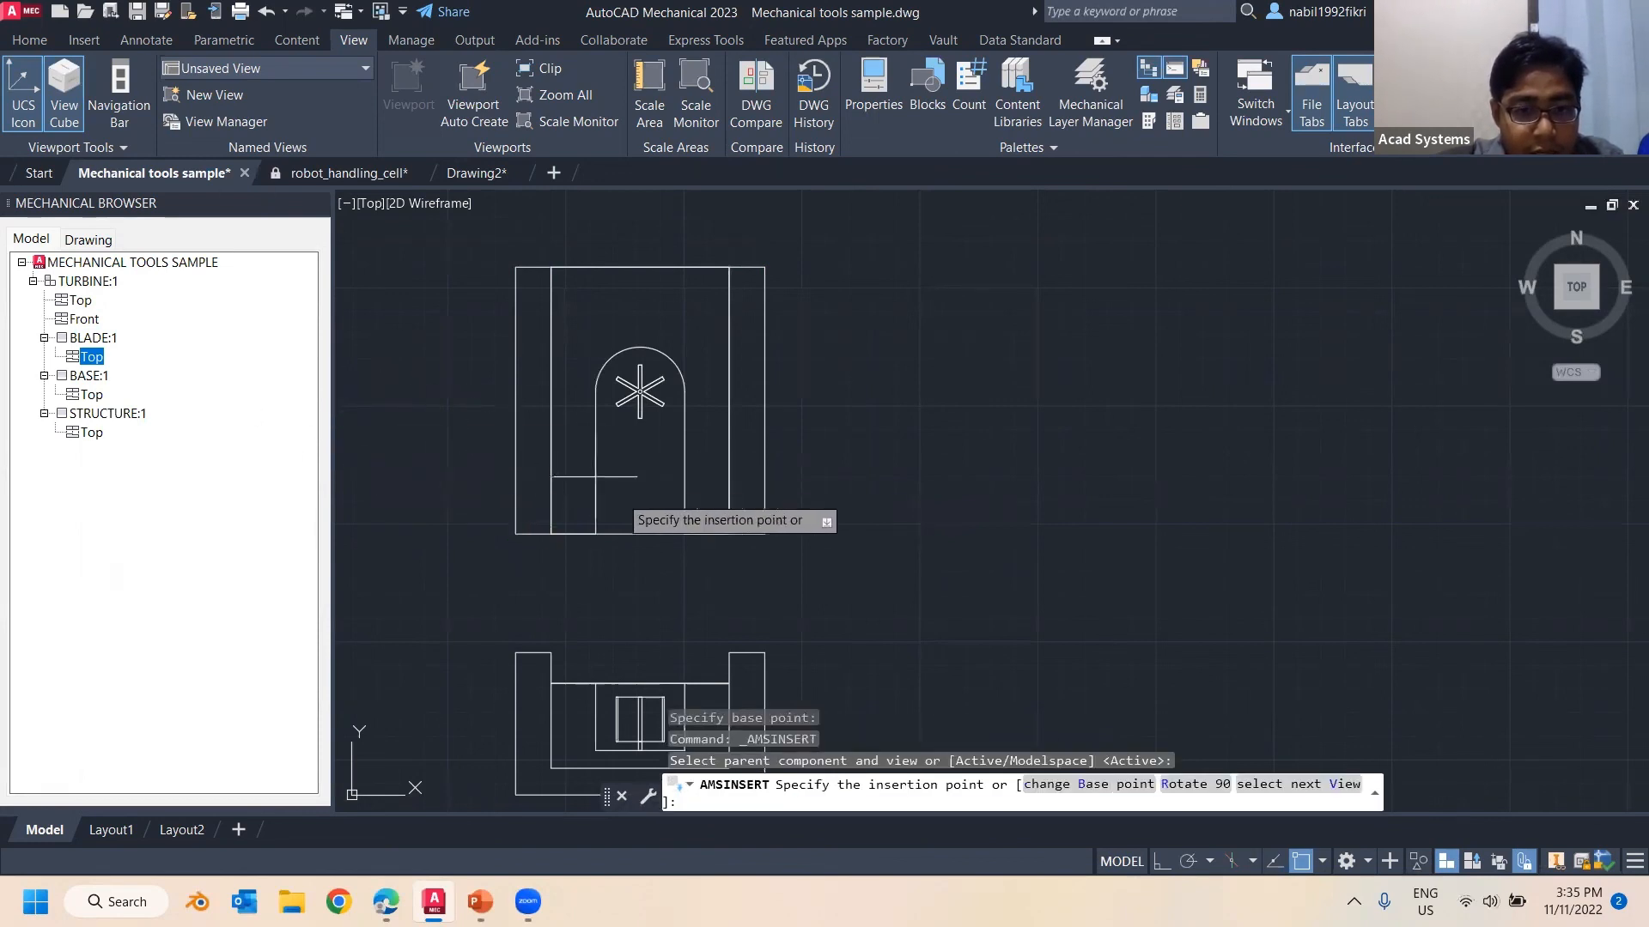
pyautogui.click(859, 485)
pyautogui.click(772, 466)
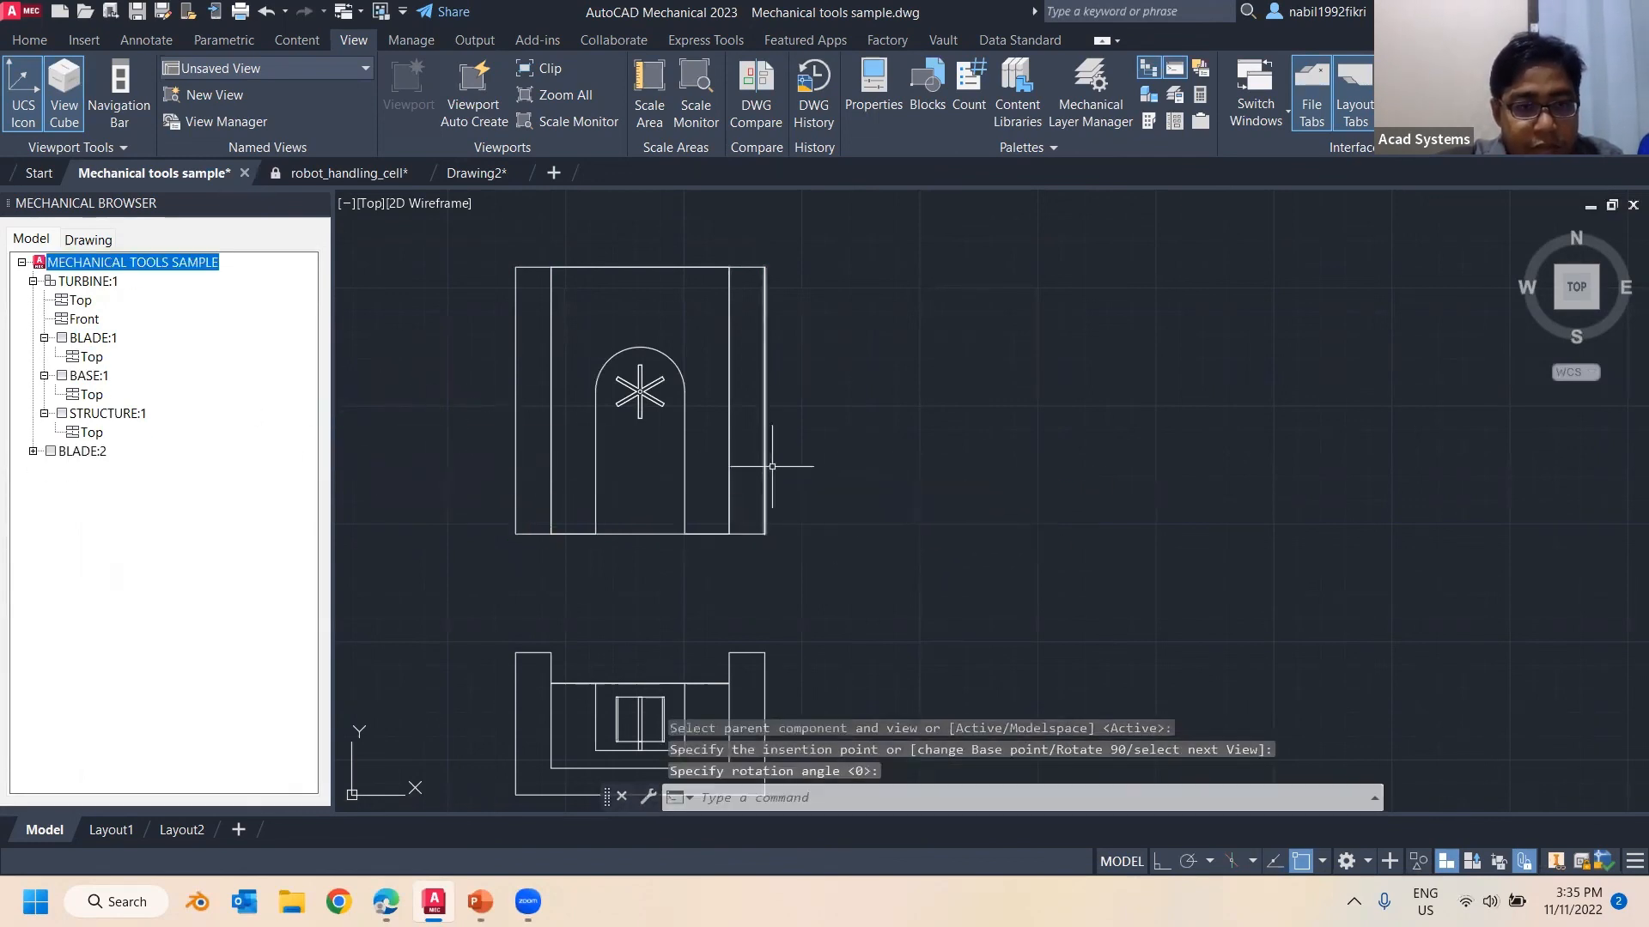
# Examine the BLADE:2 instance, the full drawing area, and the Blade, Base and Structure entries under TURBINE:1
pyautogui.click(82, 453)
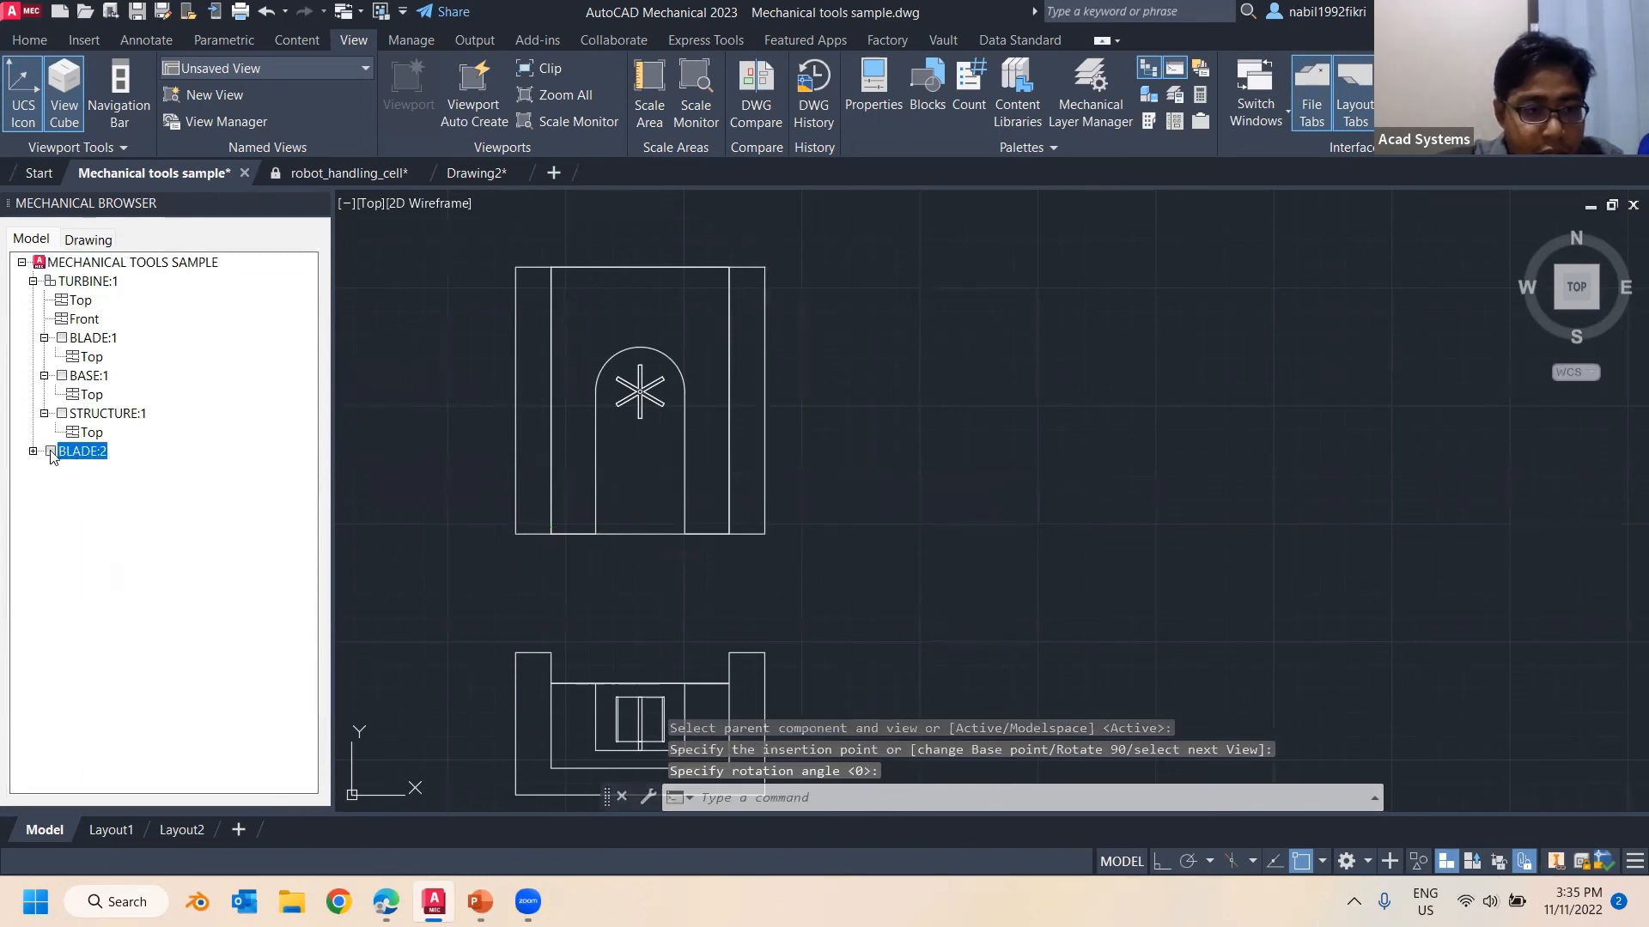
pyautogui.scroll(-8, 960, 461)
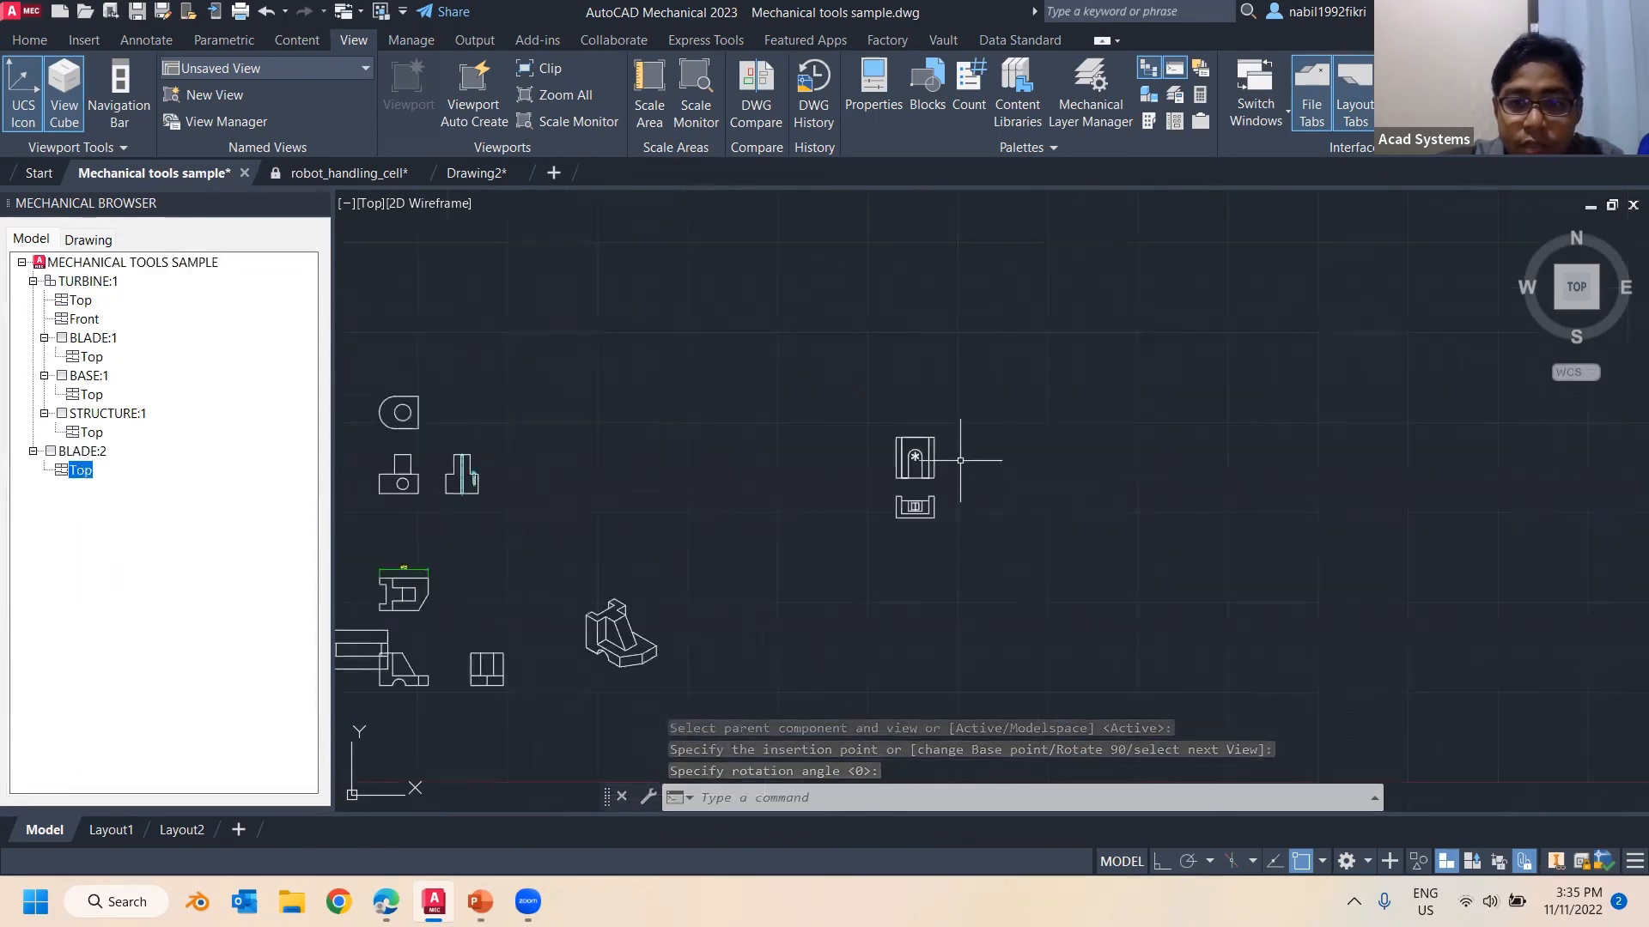
pyautogui.scroll(-7, 962, 452)
pyautogui.middleClick(910, 462)
pyautogui.middleClick(910, 462)
pyautogui.moveTo(879, 467); pyautogui.dragTo(447, 524, button='middle')
pyautogui.scroll(5, 735, 387)
pyautogui.scroll(2, 736, 386)
pyautogui.moveTo(736, 386); pyautogui.dragTo(833, 412, button='middle')
pyautogui.click(89, 343)
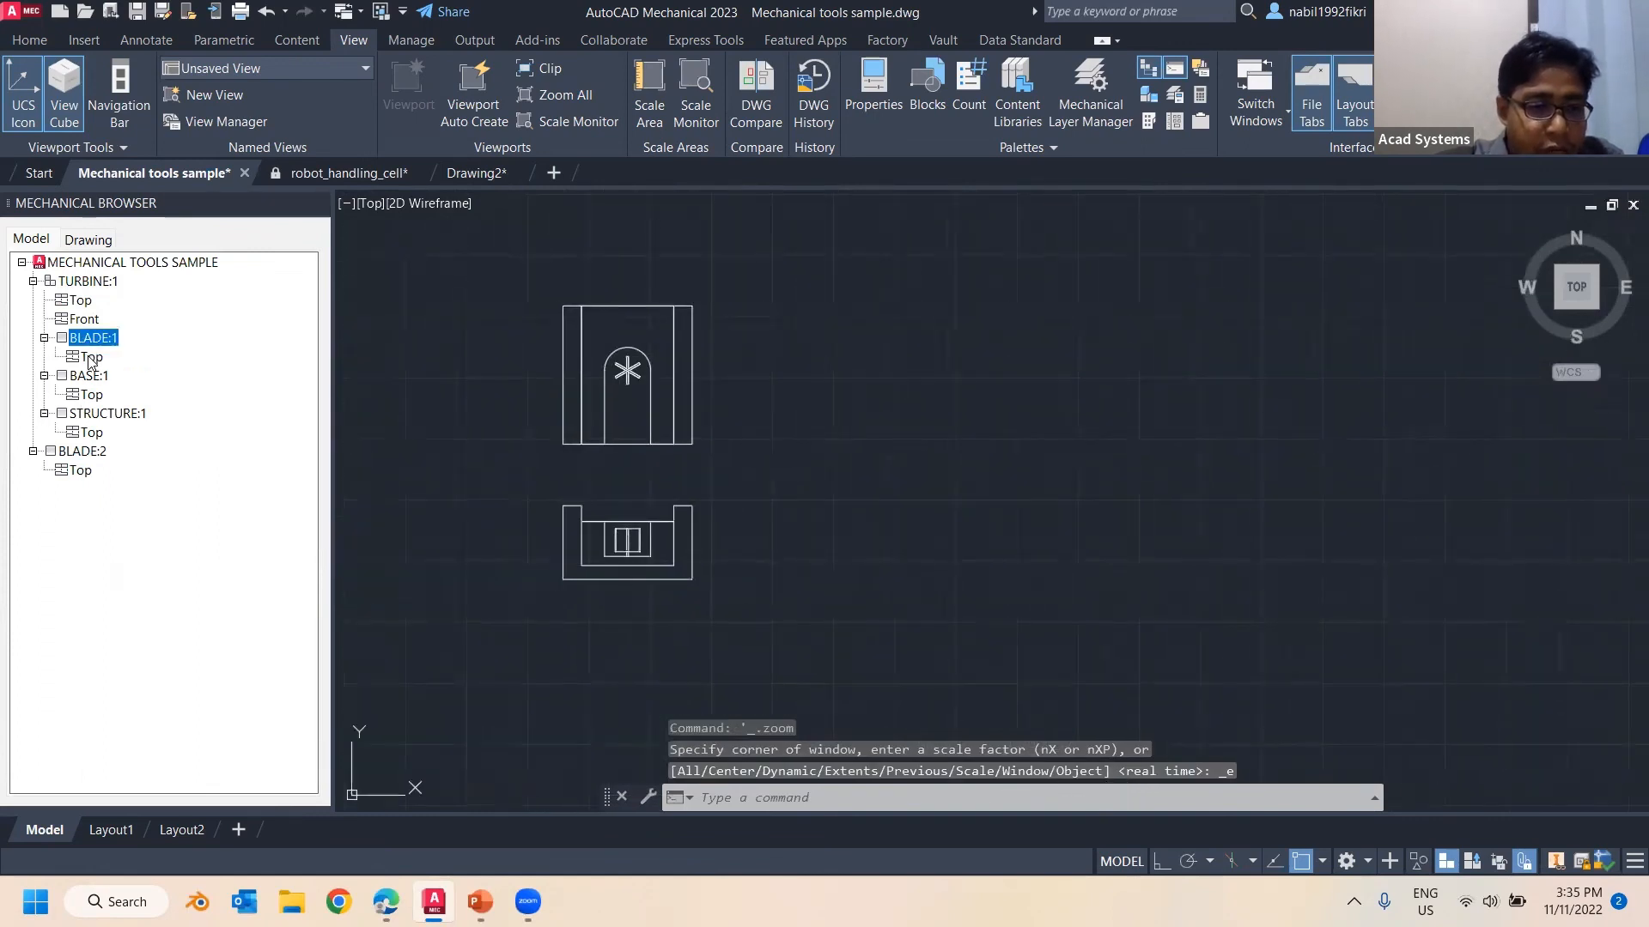
pyautogui.click(84, 285)
pyautogui.click(89, 358)
pyautogui.click(91, 378)
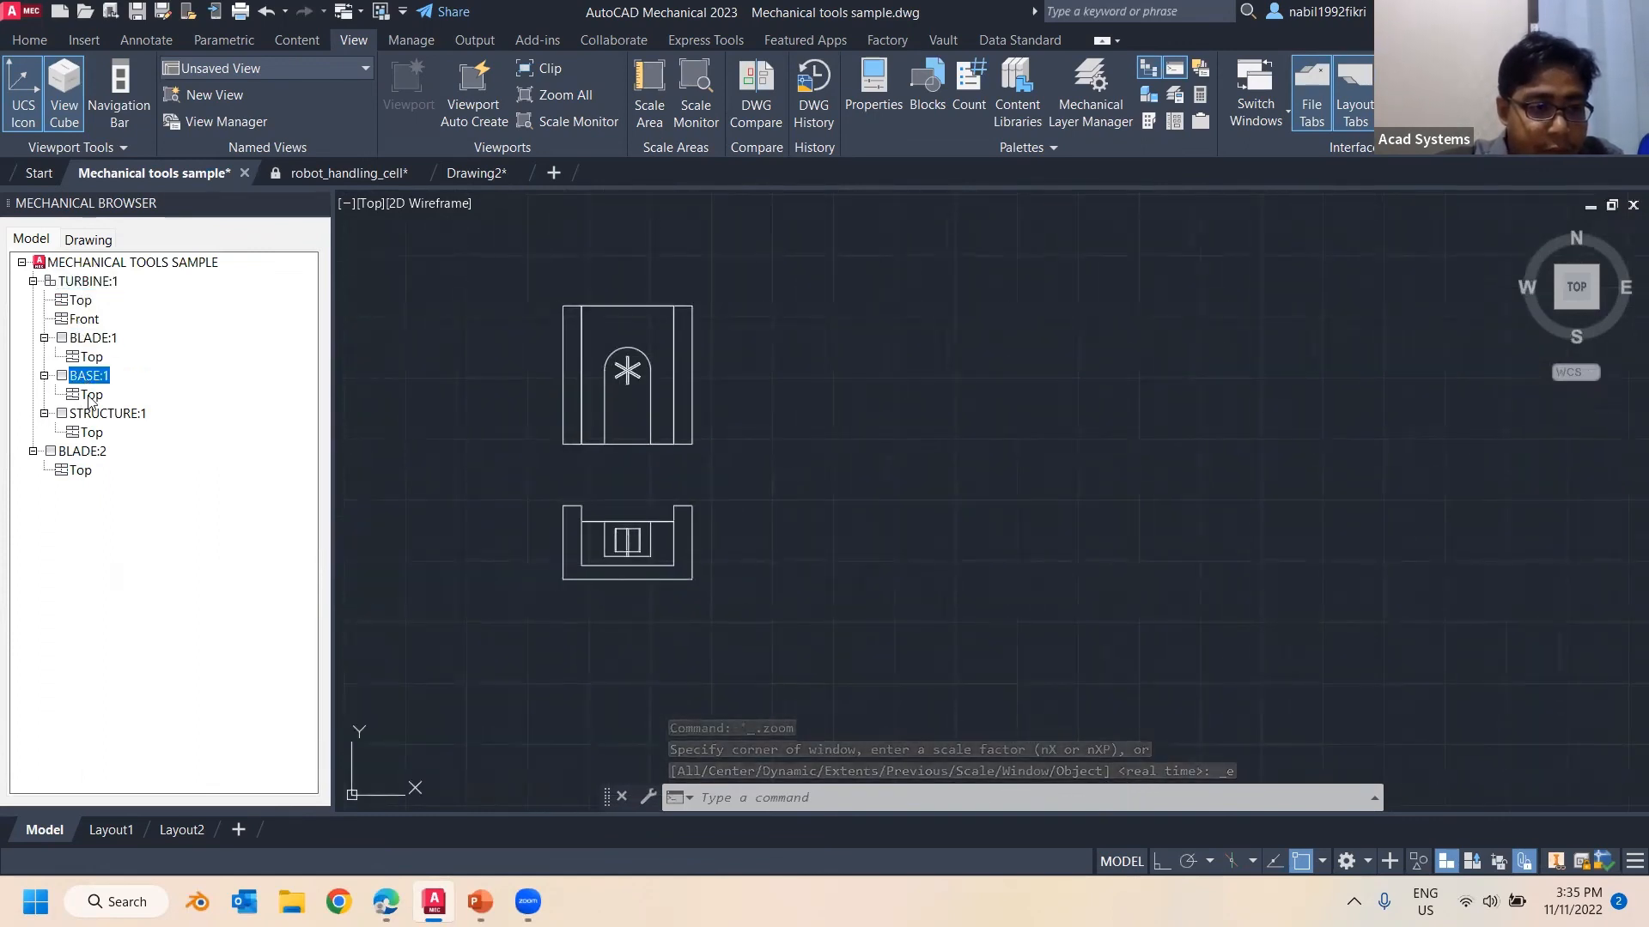
pyautogui.click(139, 418)
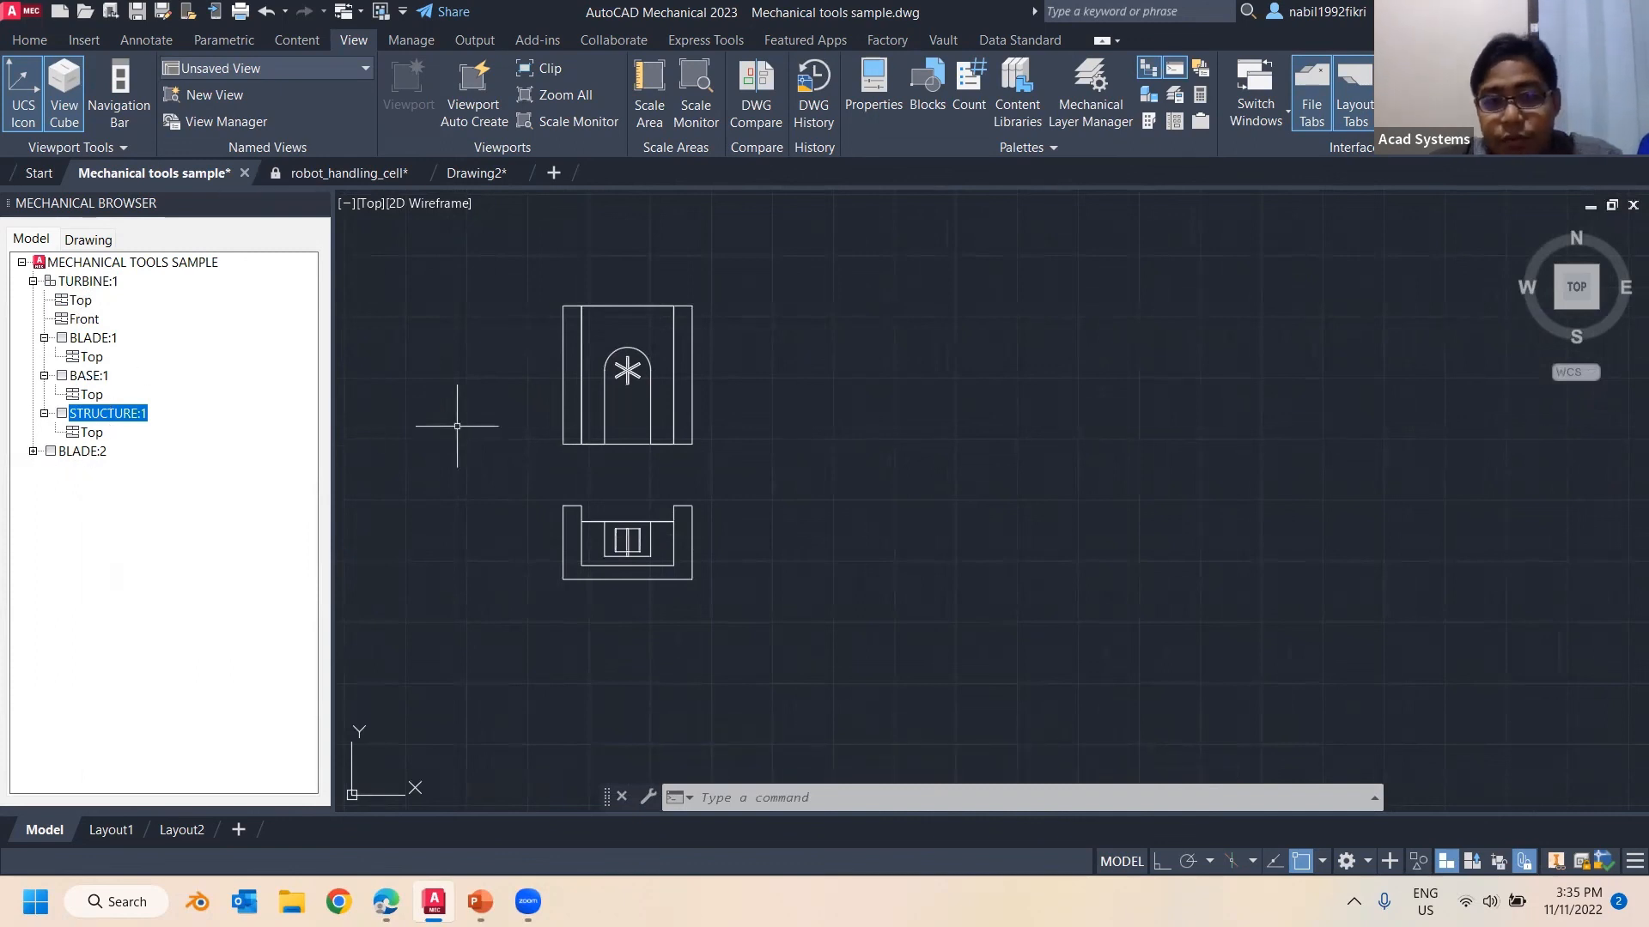
# Start a new component view for BLADE:1, accepting Front as its name and Top as its parent view
pyautogui.click(85, 338)
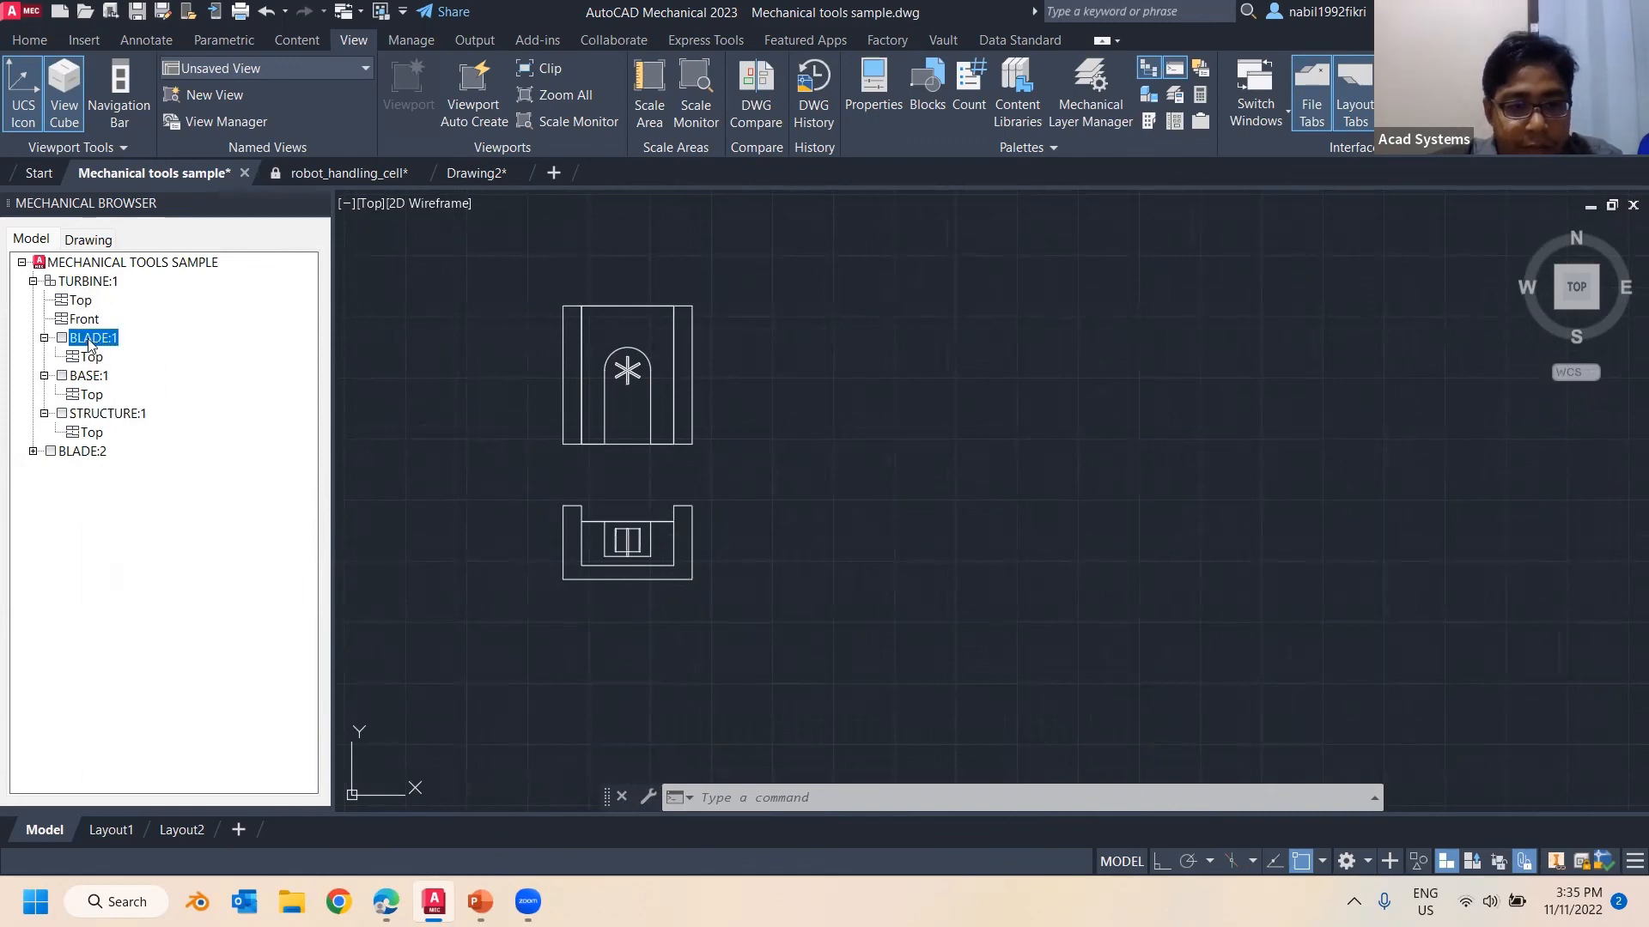
pyautogui.rightClick(90, 344)
pyautogui.moveTo(290, 481)
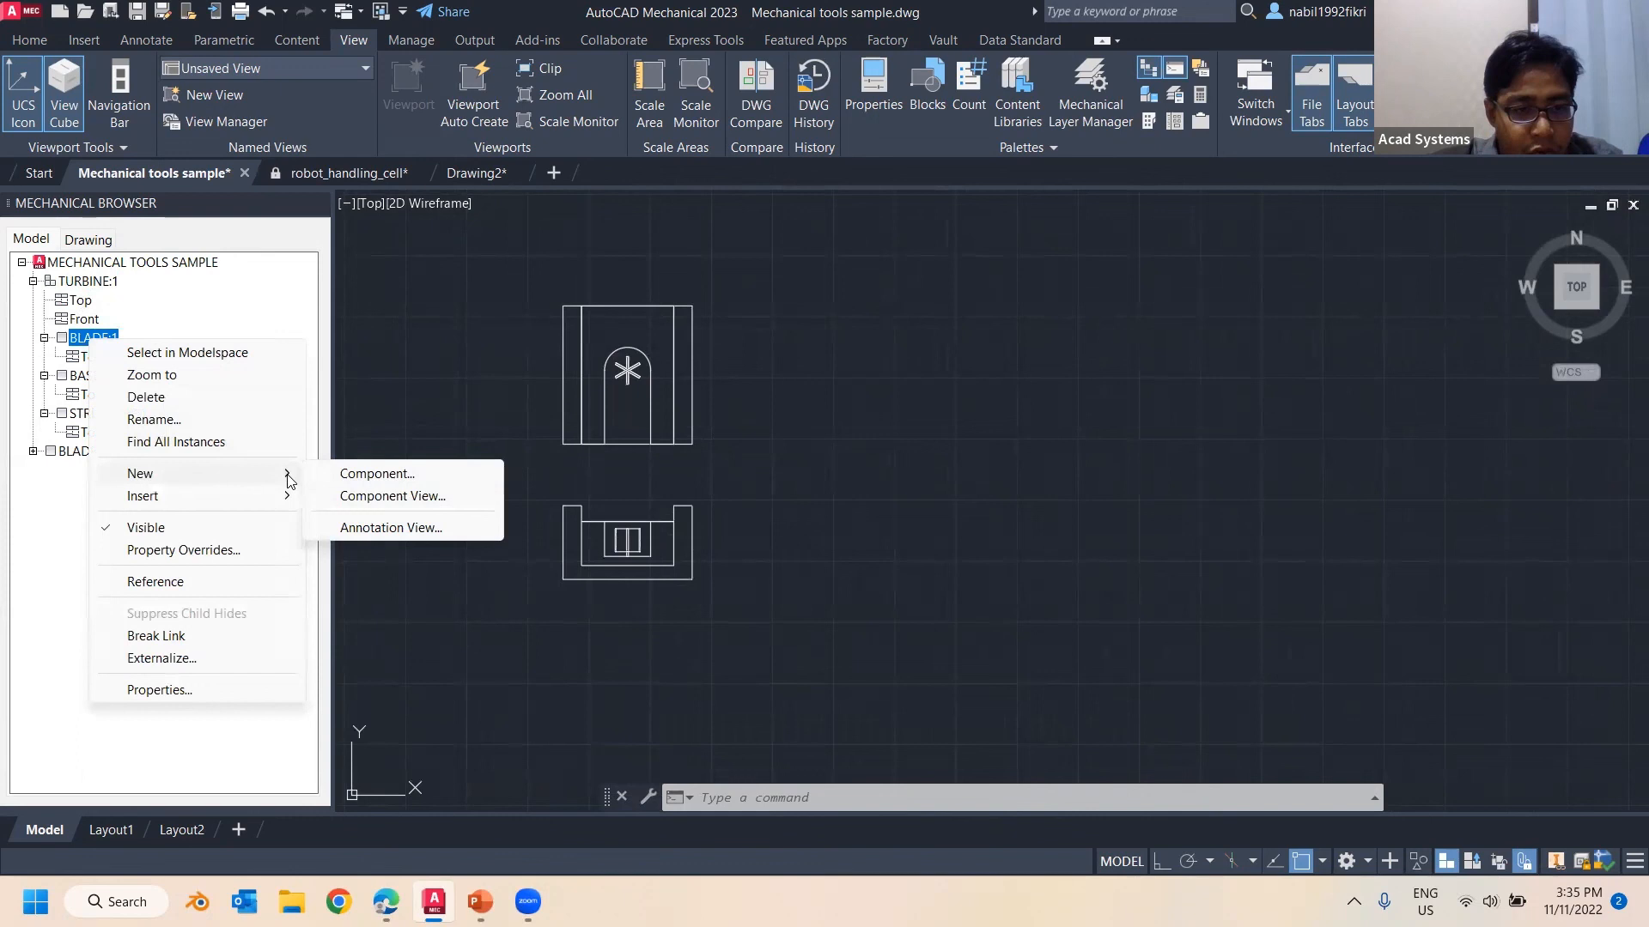
pyautogui.click(406, 498)
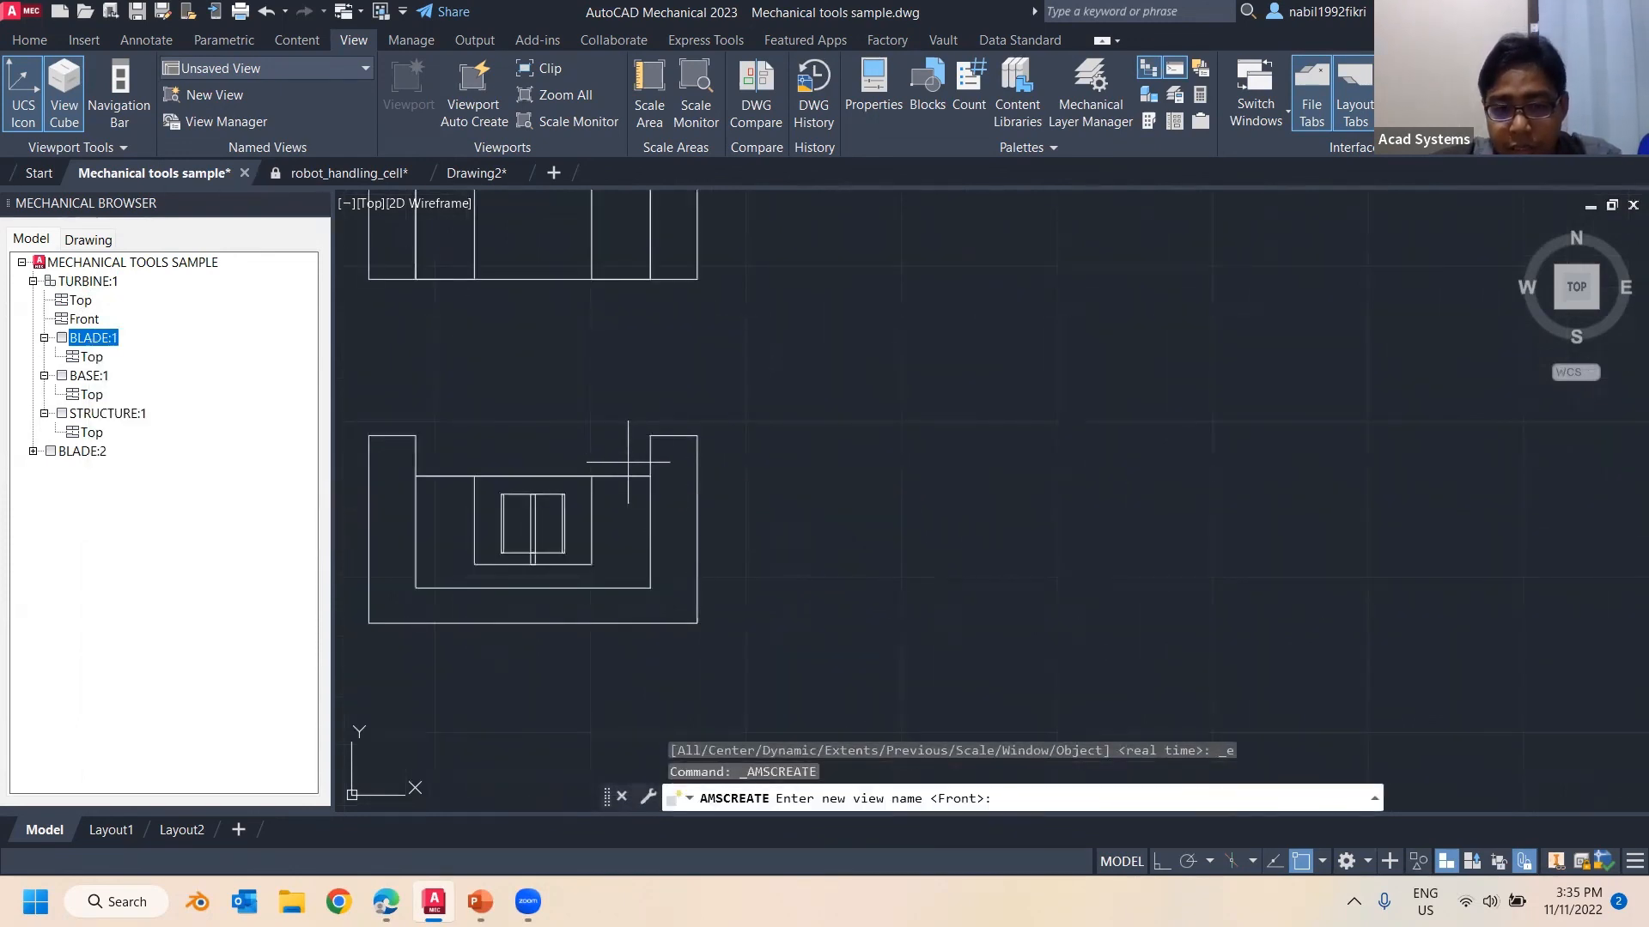
pyautogui.scroll(5, 678, 455)
pyautogui.press('Return')
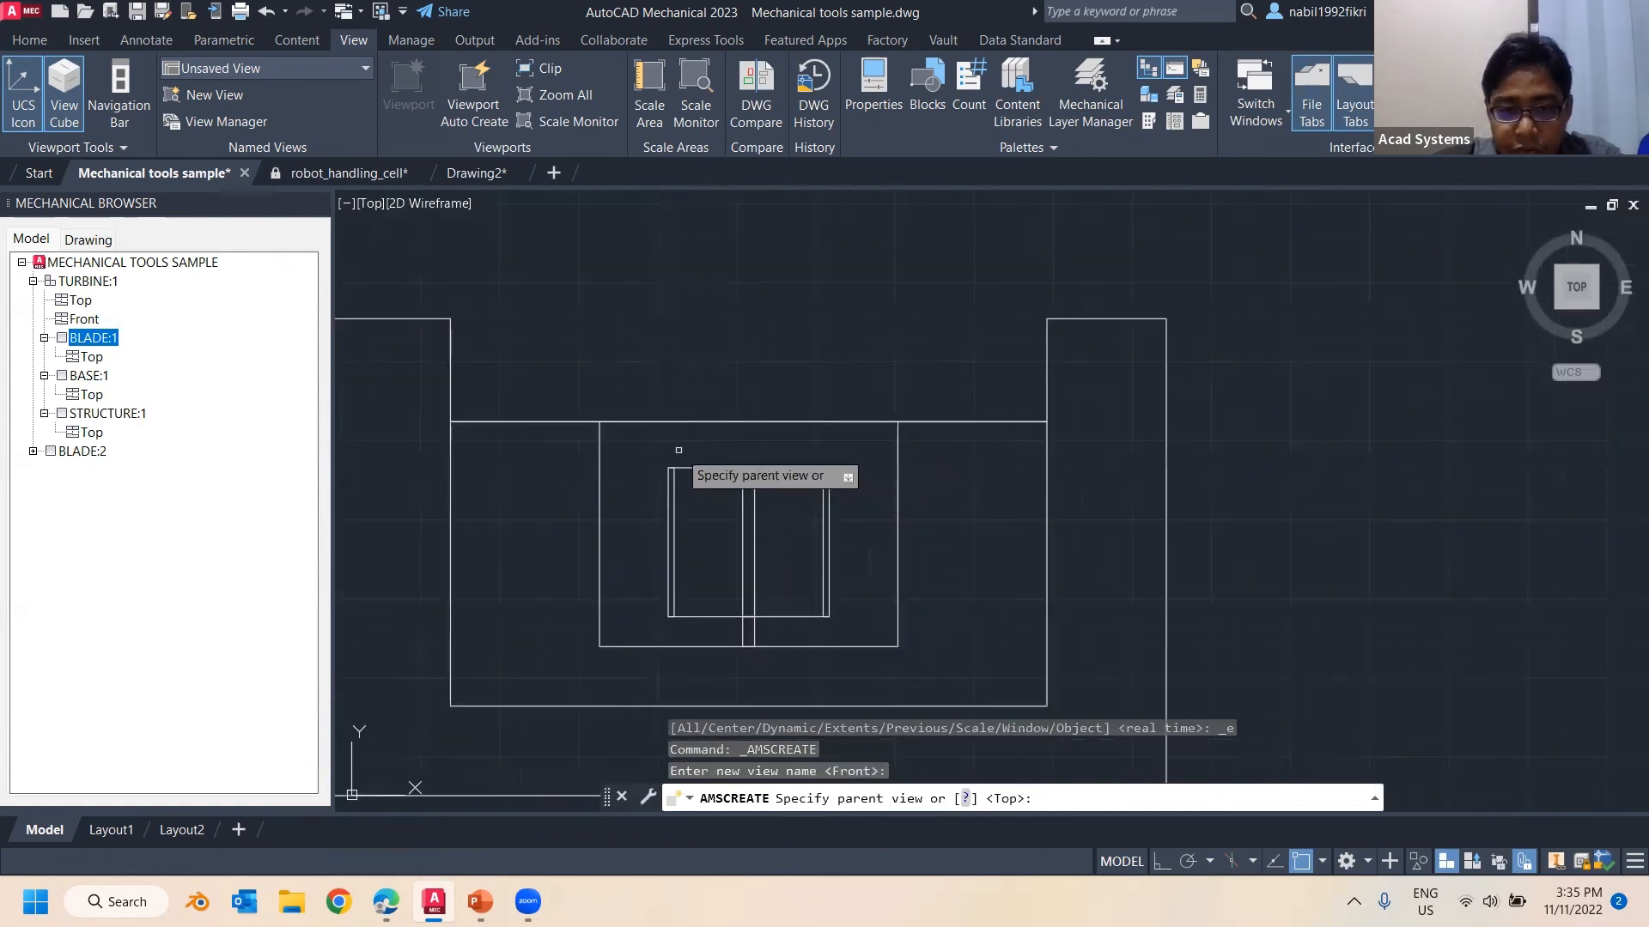
pyautogui.click(678, 450)
pyautogui.press('Return')
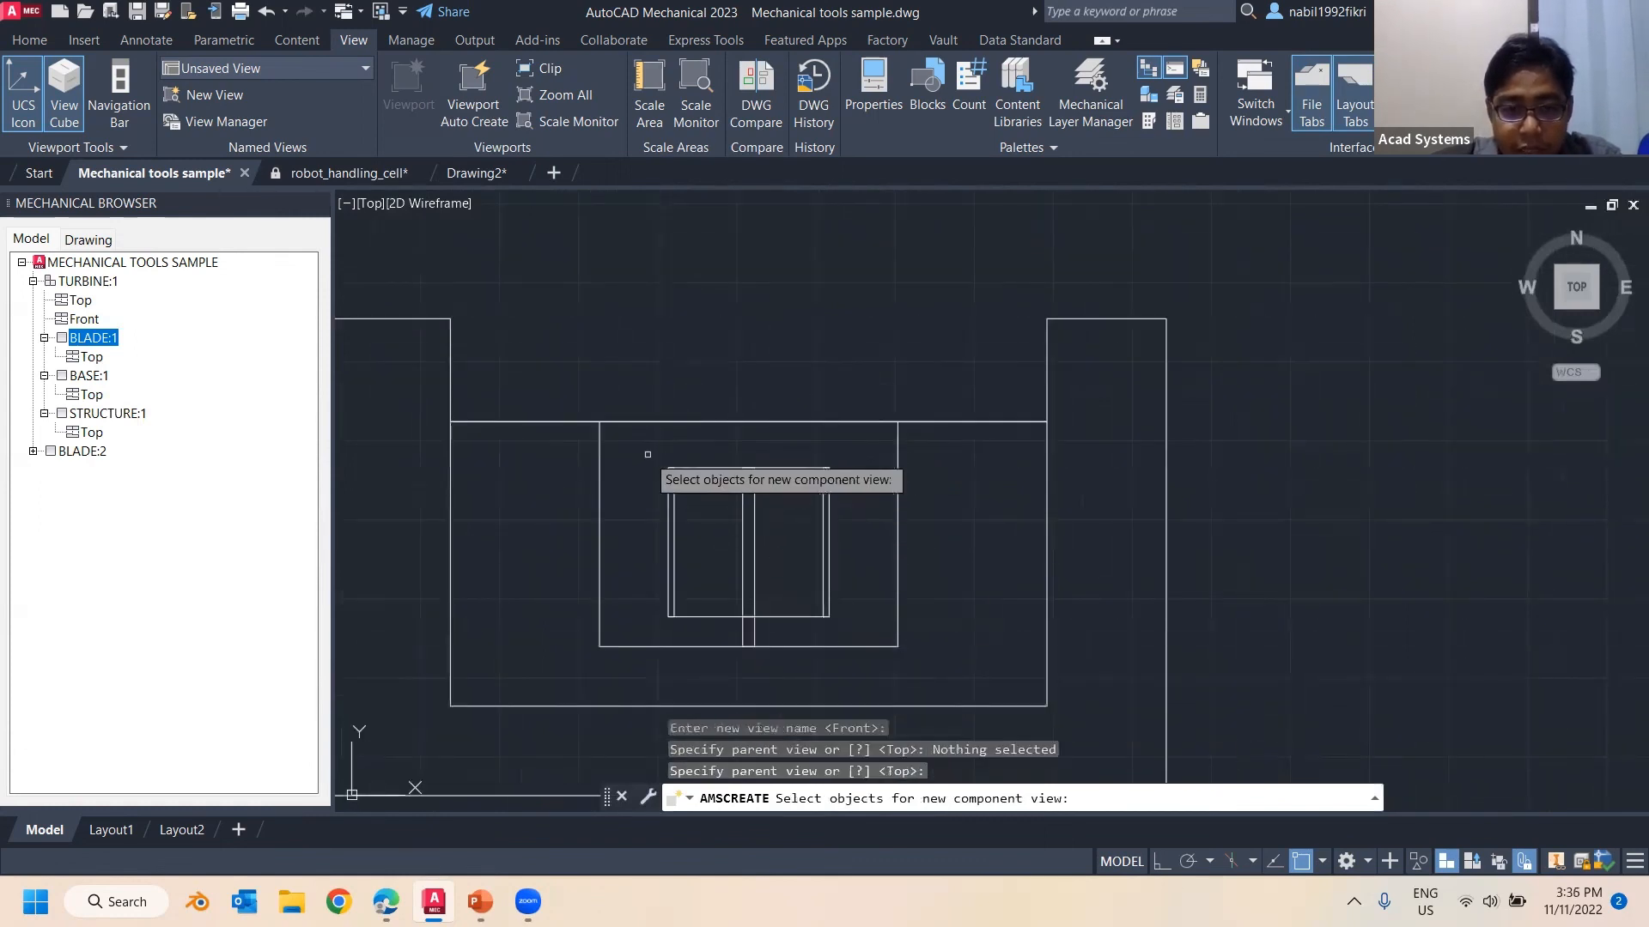
# Select all the blade geometry in the front view for the new view and place its base point at the blade's lower-left corner
pyautogui.click(647, 454)
pyautogui.click(867, 665)
pyautogui.press('Return')
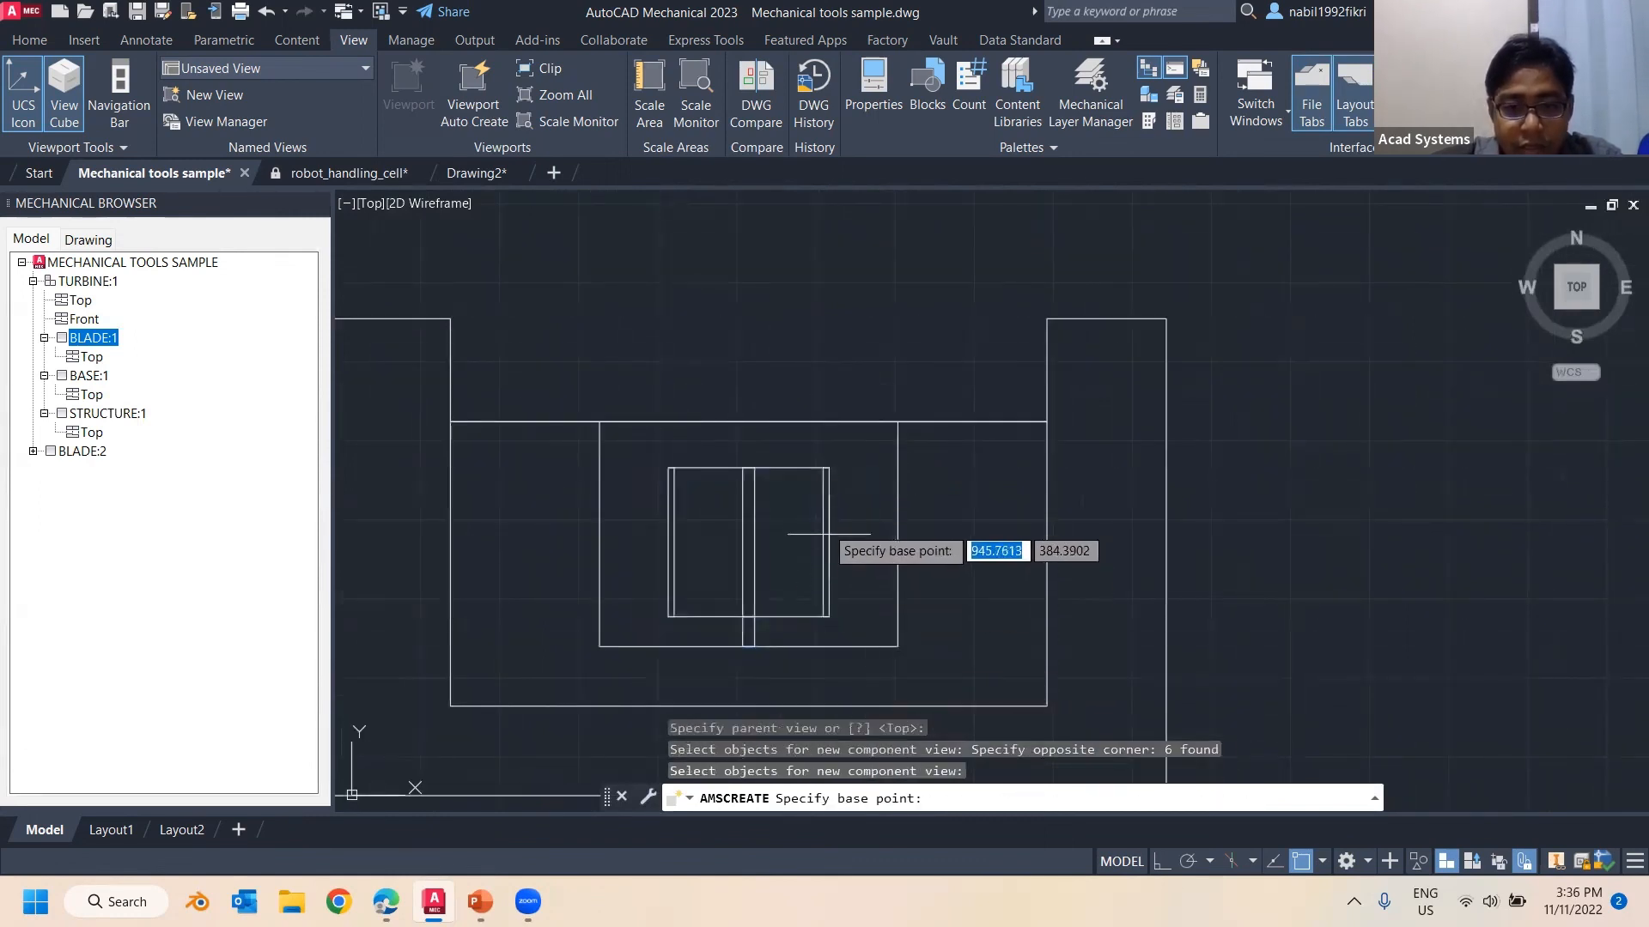
pyautogui.click(668, 616)
pyautogui.press('Return')
pyautogui.press('Escape')
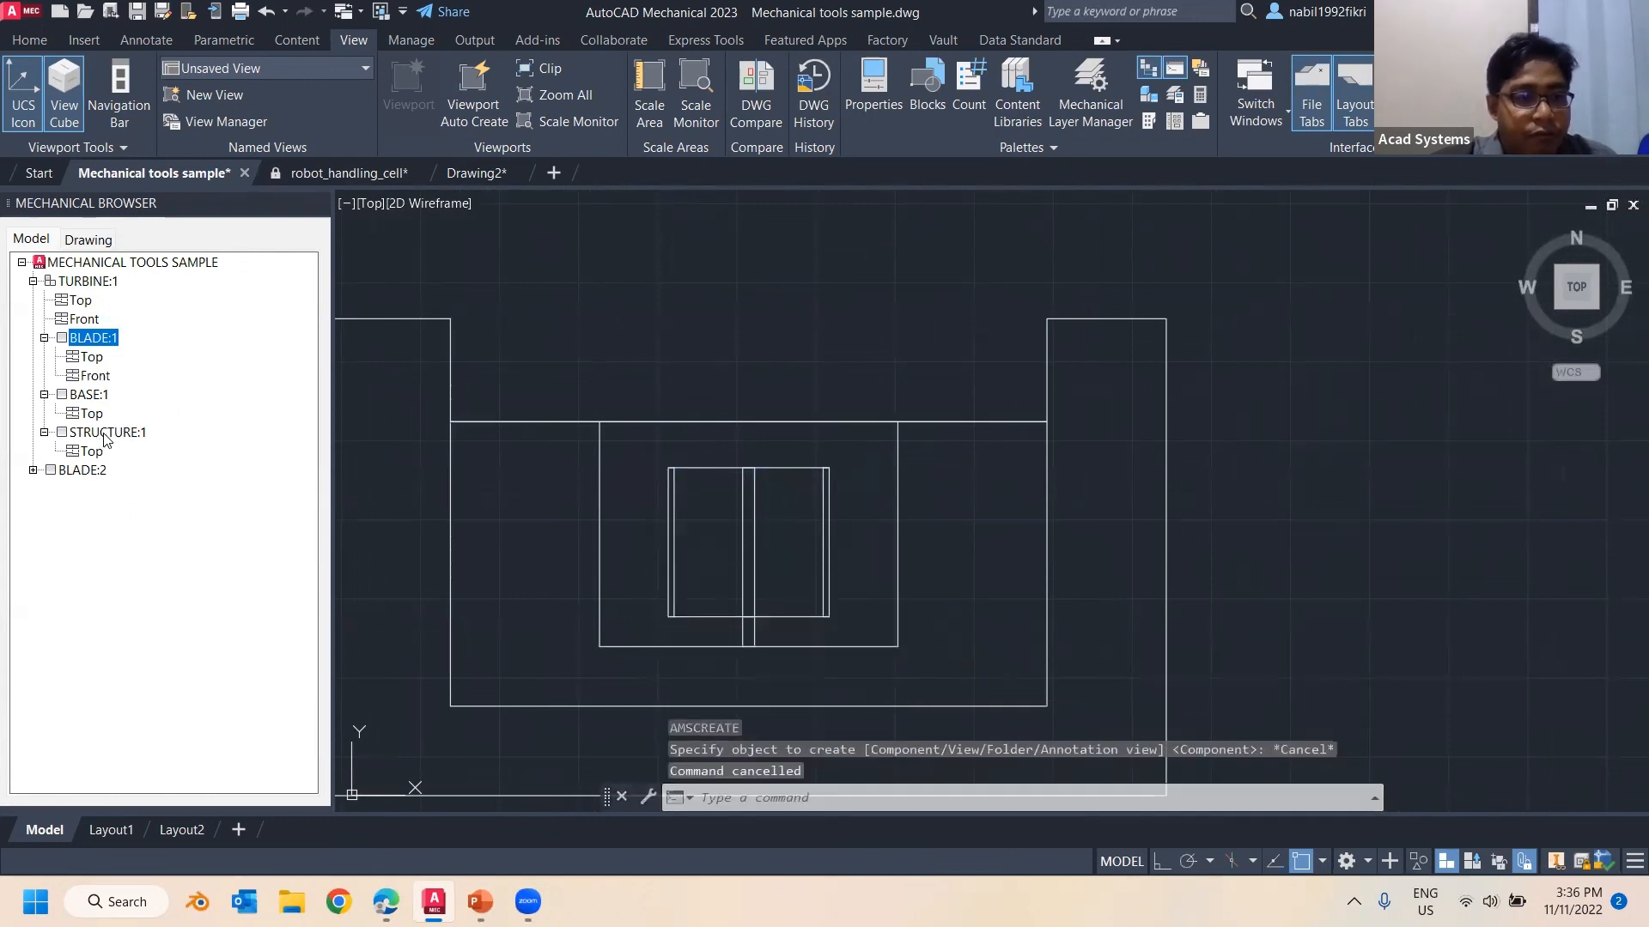
pyautogui.press('Escape')
# Review the component tree by expanding and collapsing TURBINE:1 and the views of its Blade, Base and Structure subcomponents
pyautogui.click(33, 282)
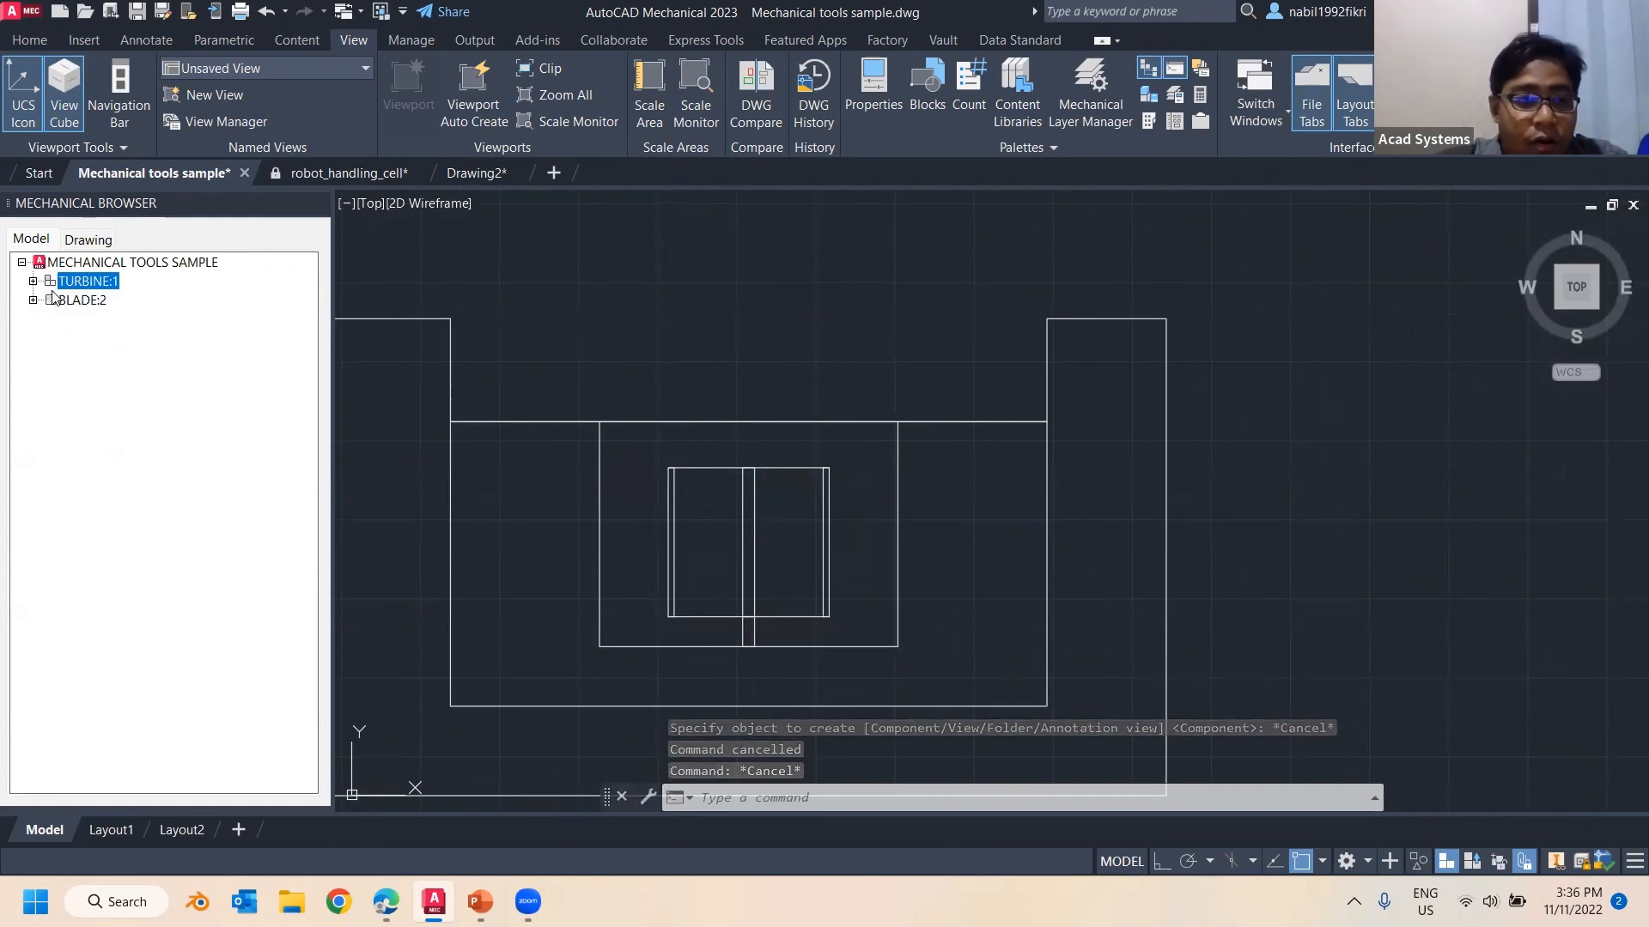
pyautogui.click(32, 281)
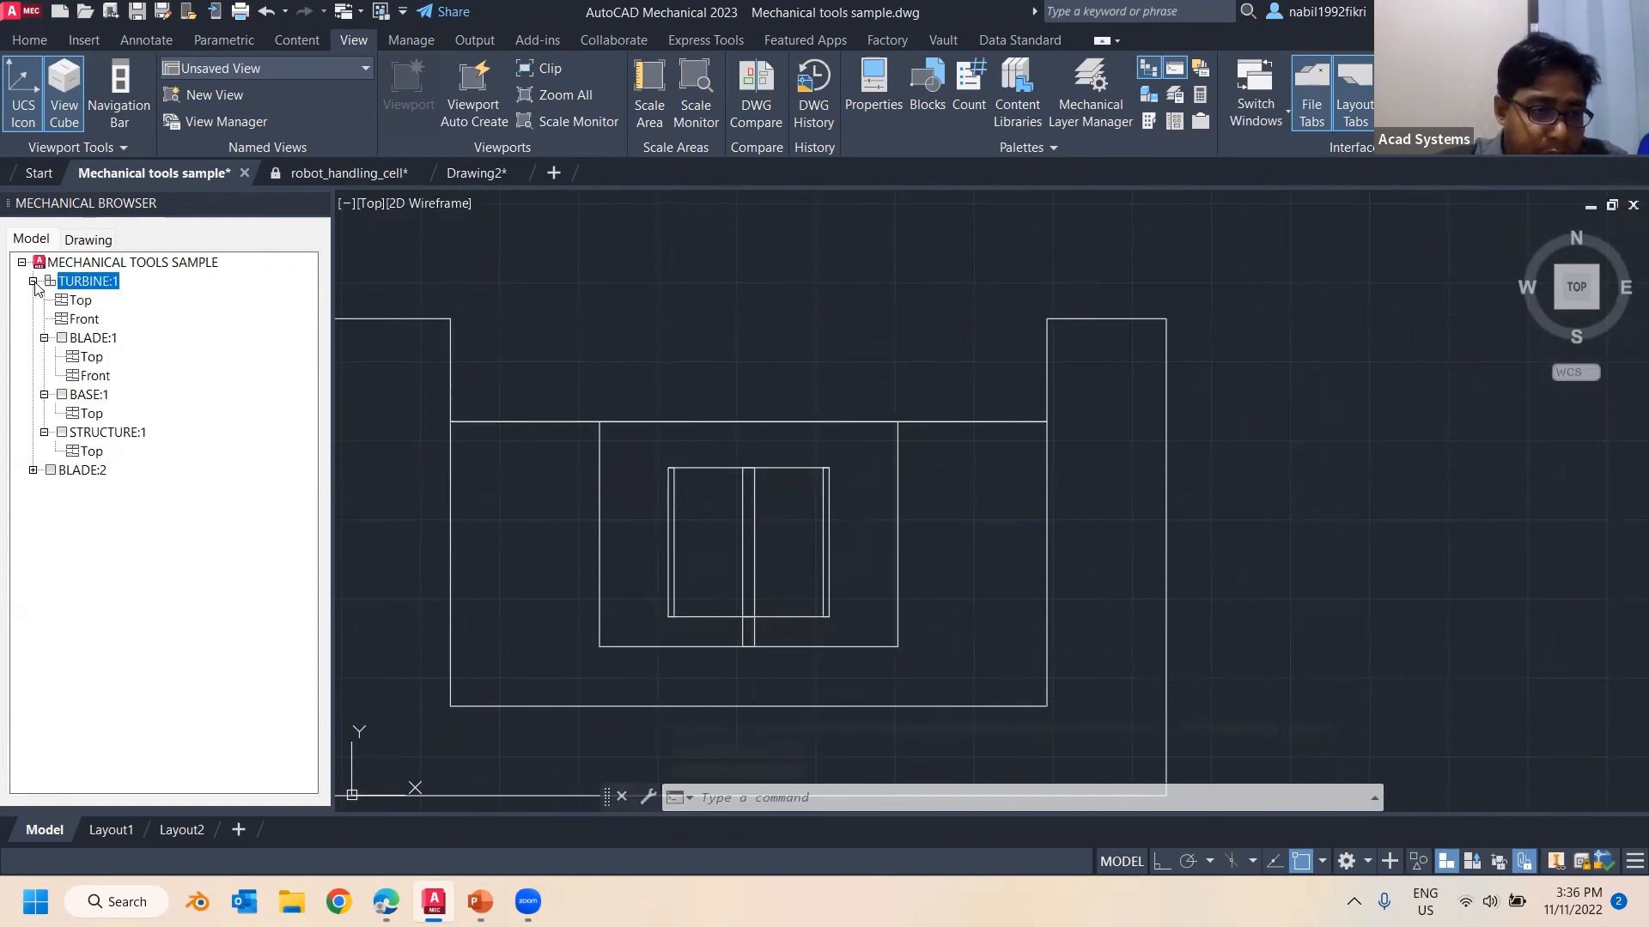
pyautogui.click(43, 338)
pyautogui.click(43, 357)
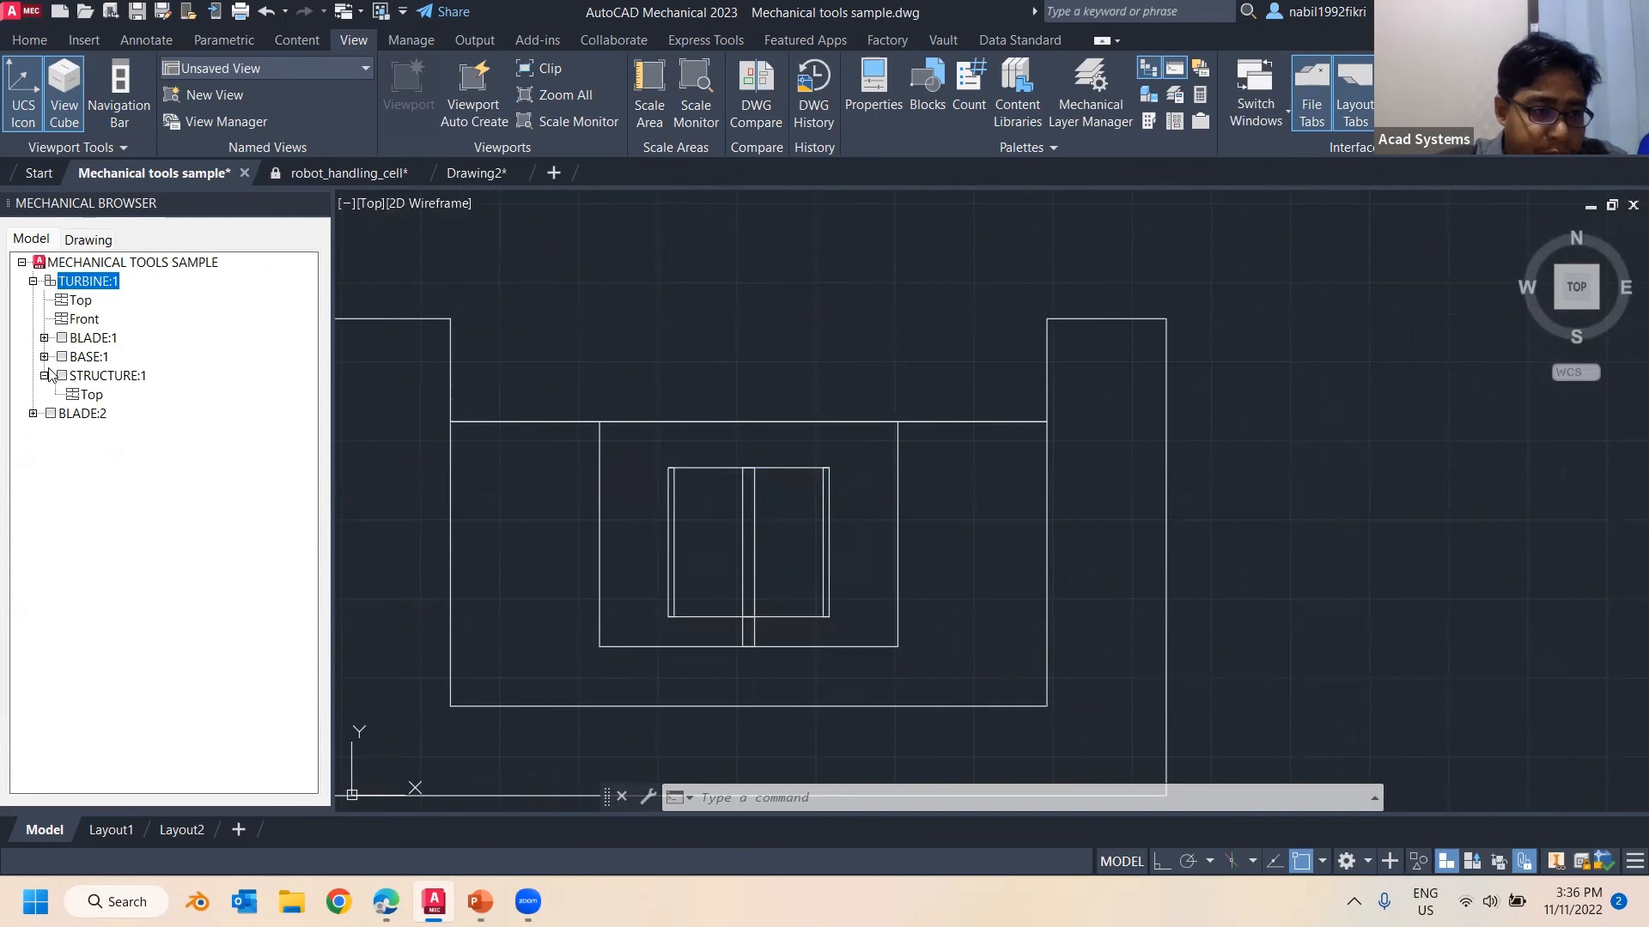
pyautogui.click(44, 375)
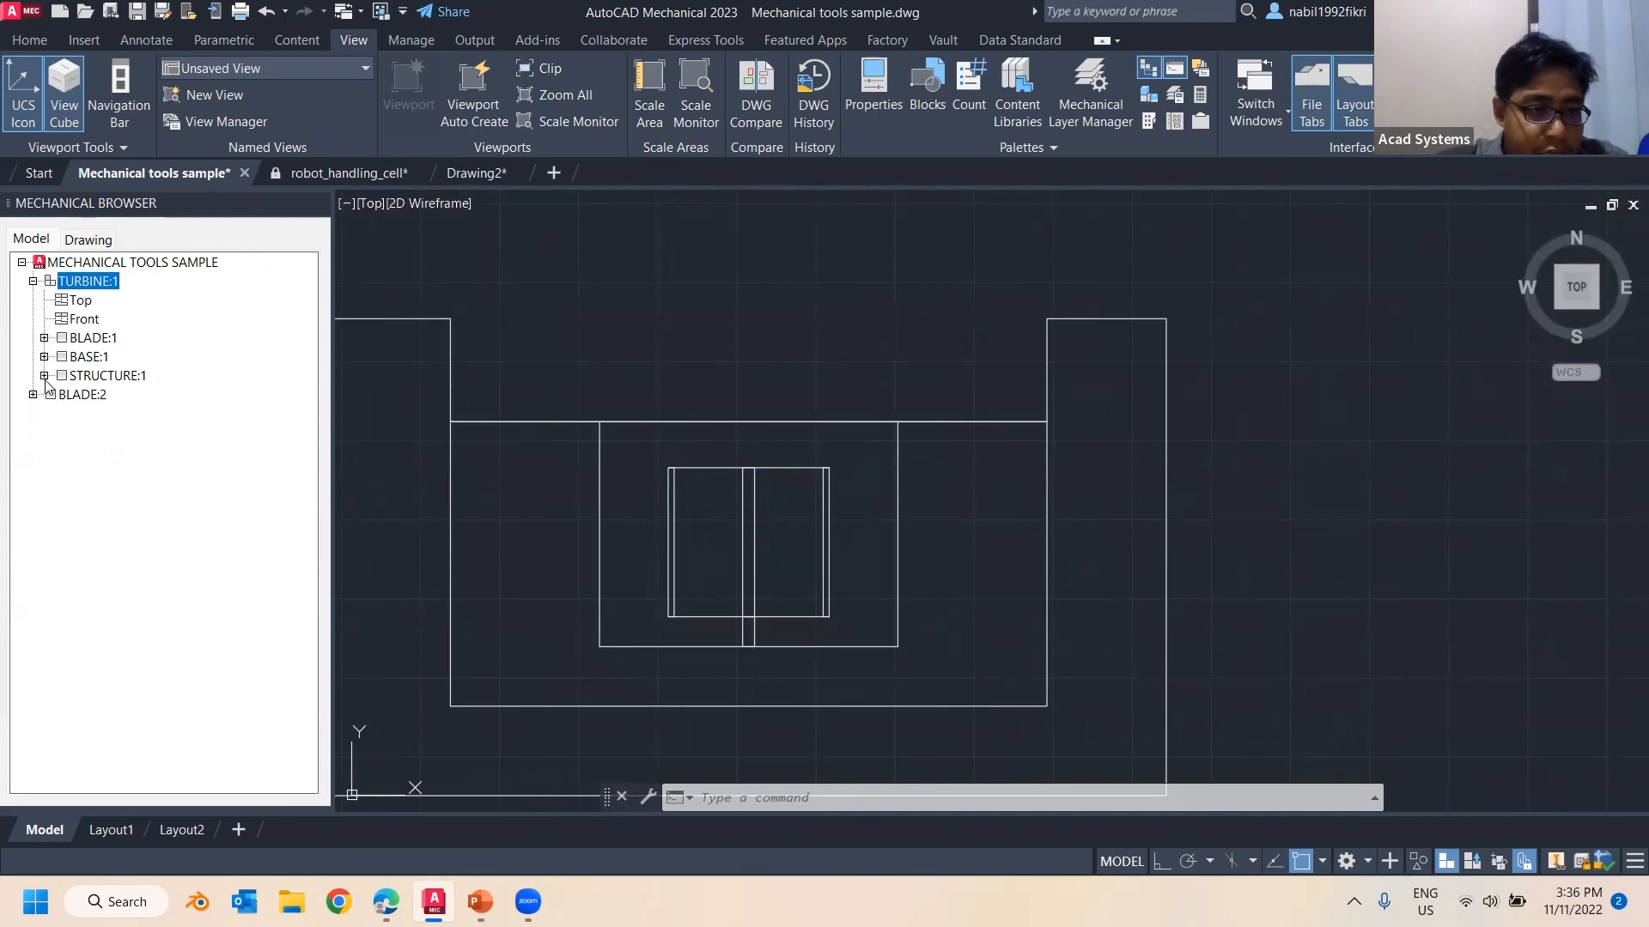
pyautogui.click(44, 338)
pyautogui.click(88, 359)
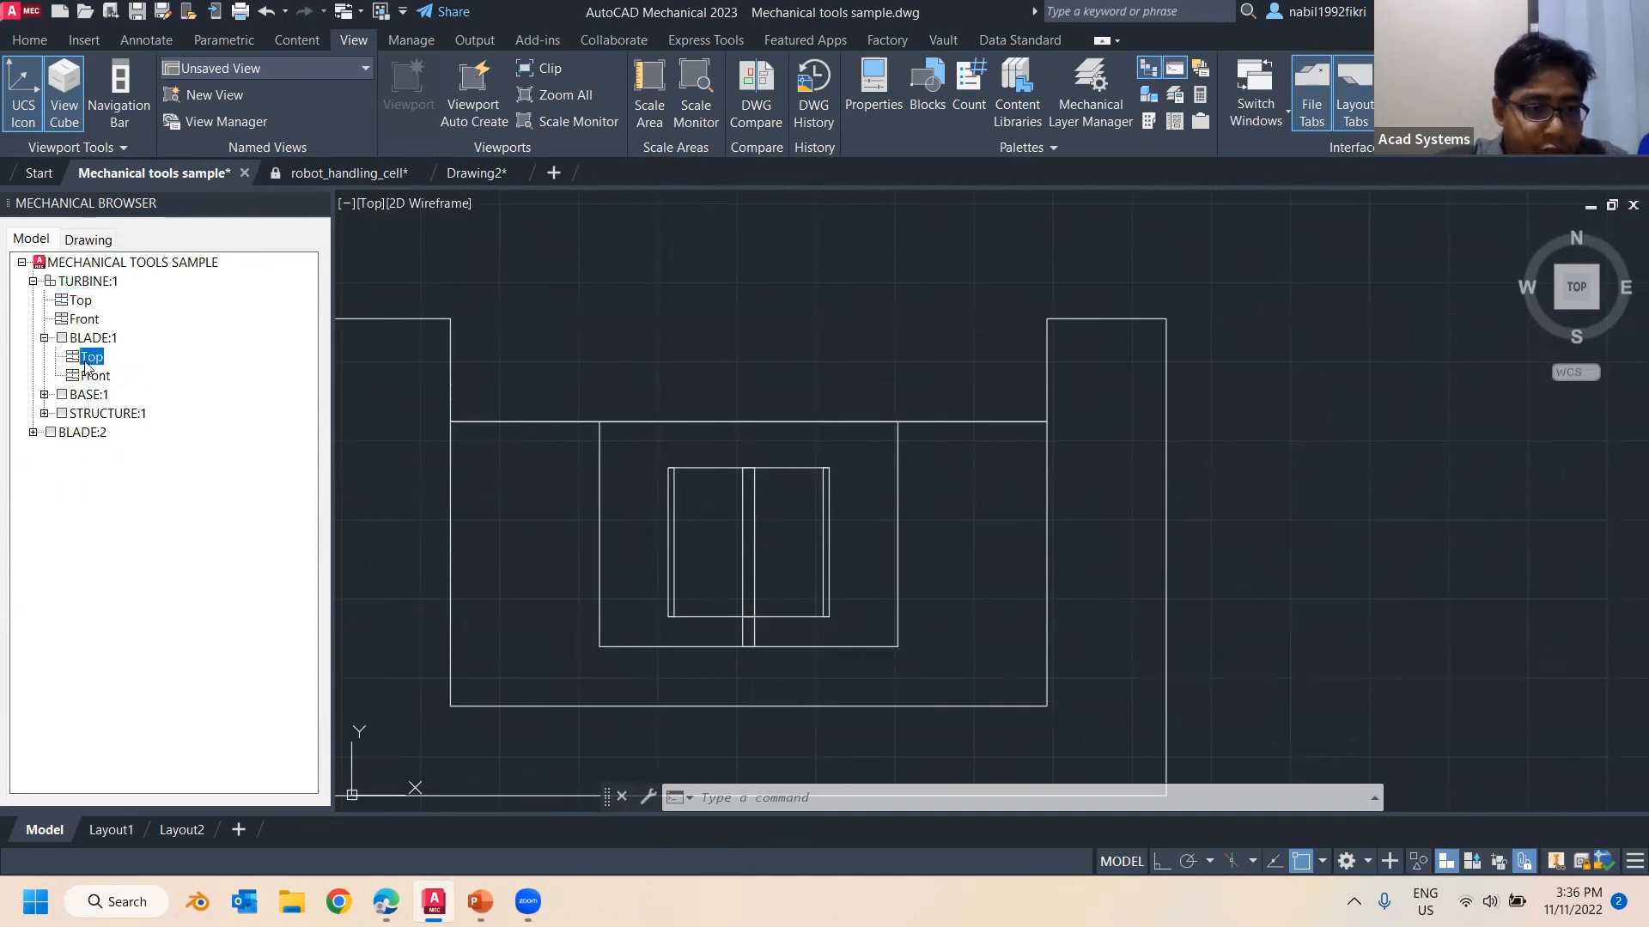
pyautogui.click(45, 394)
pyautogui.click(44, 433)
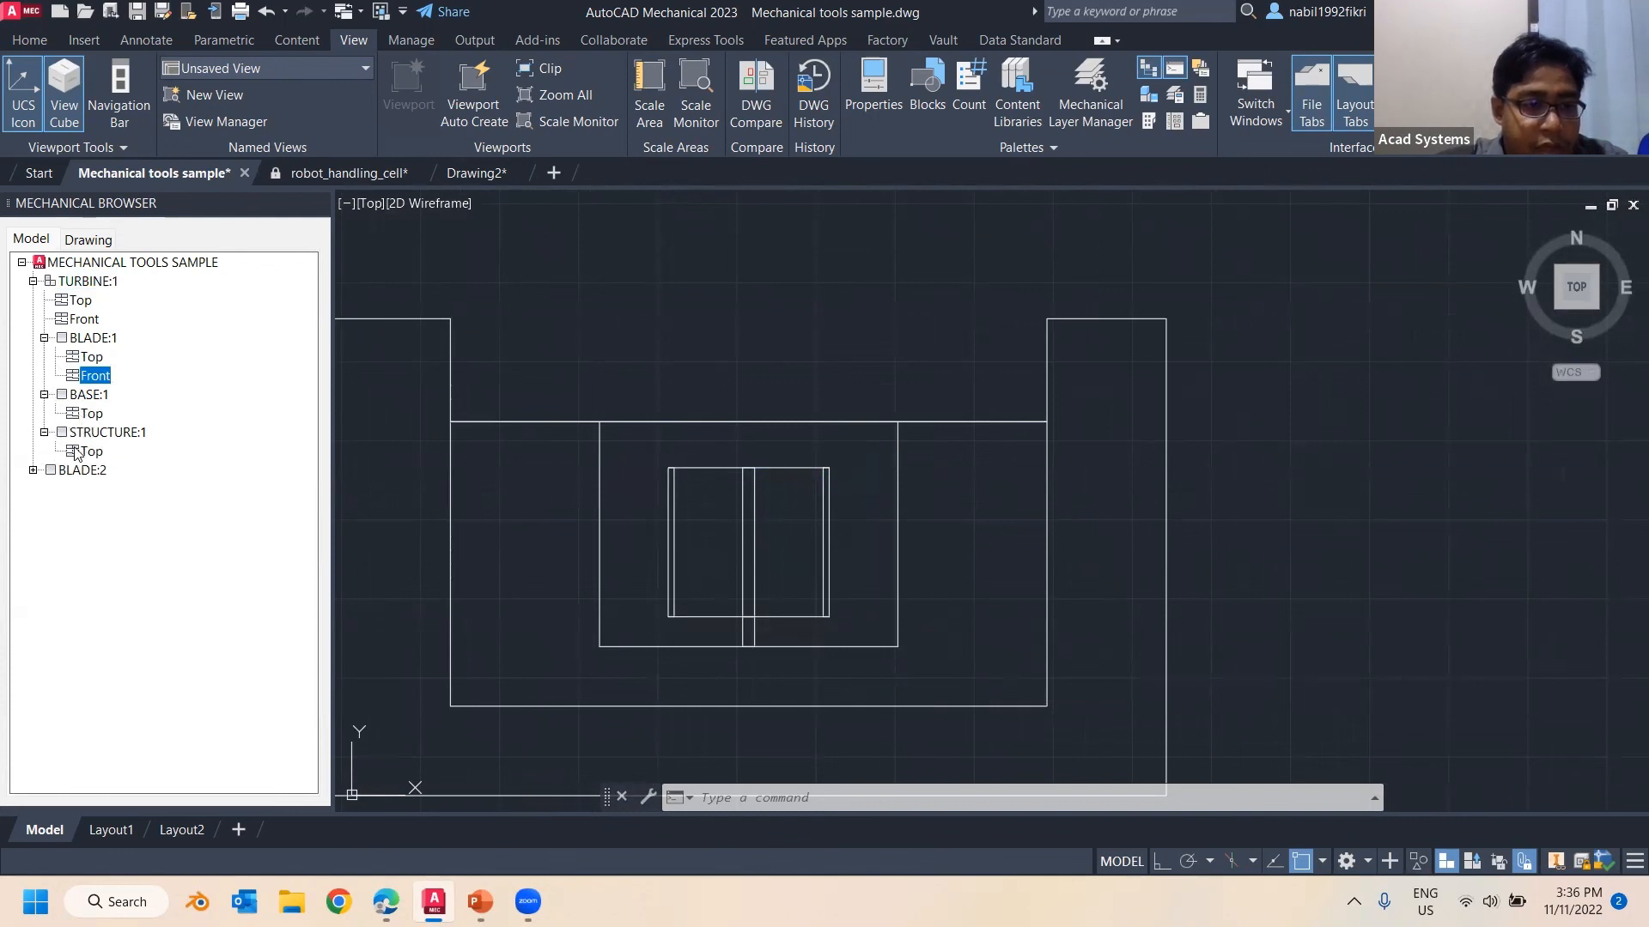
pyautogui.click(44, 338)
pyautogui.scroll(-5, 616, 367)
pyautogui.moveTo(670, 468); pyautogui.dragTo(835, 569, button='middle')
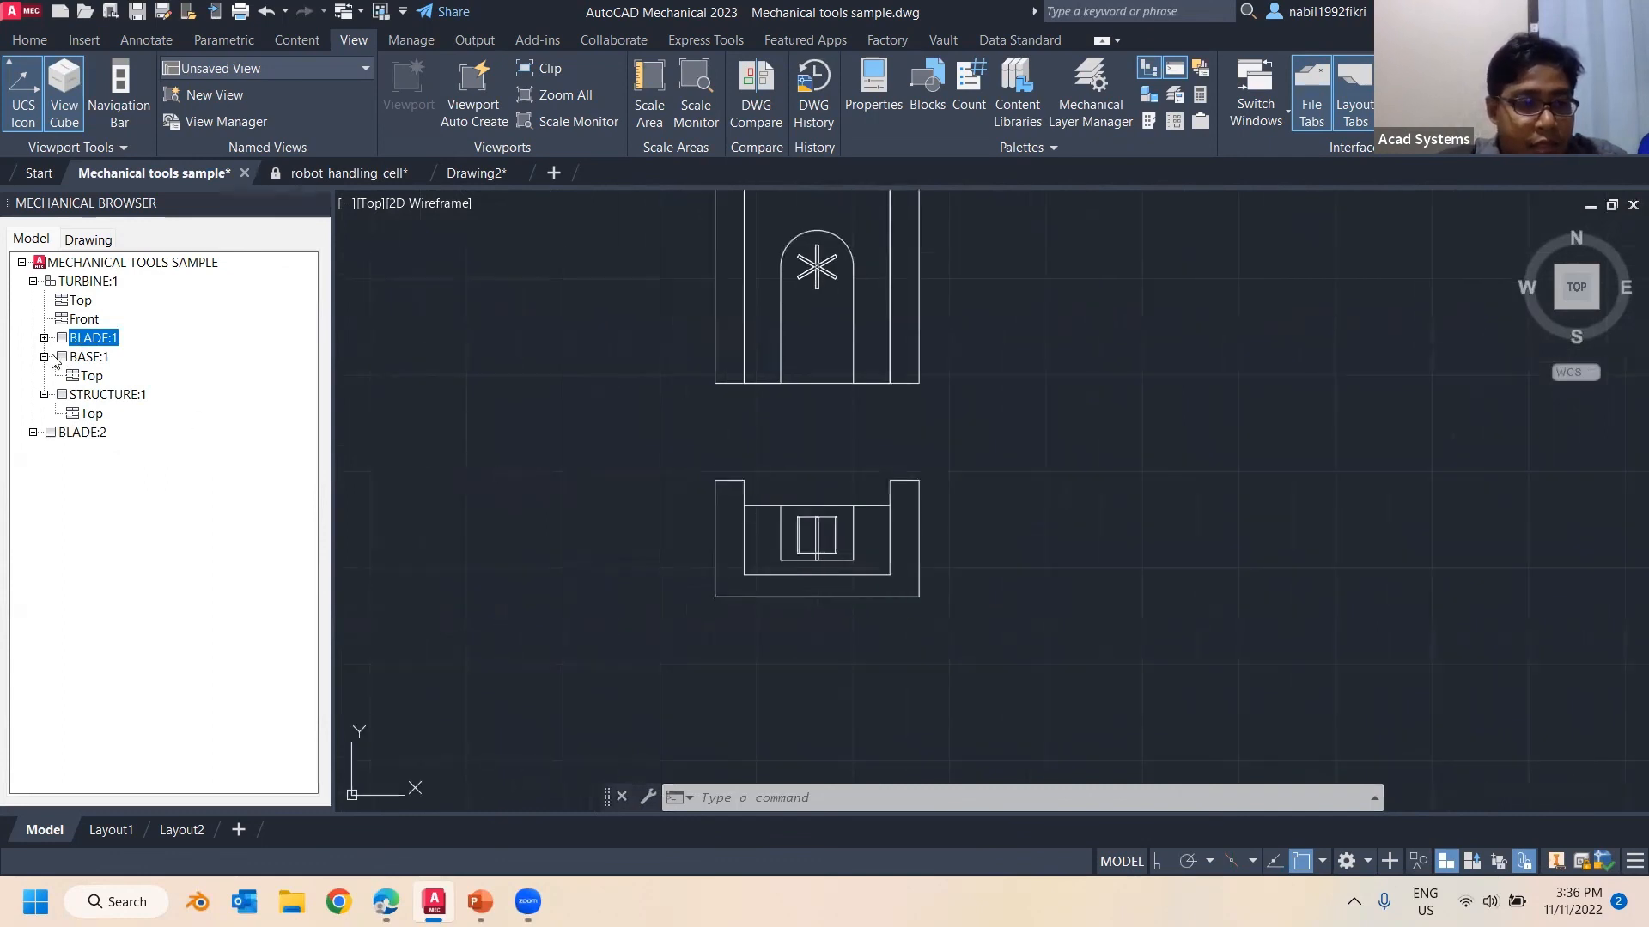
pyautogui.click(33, 282)
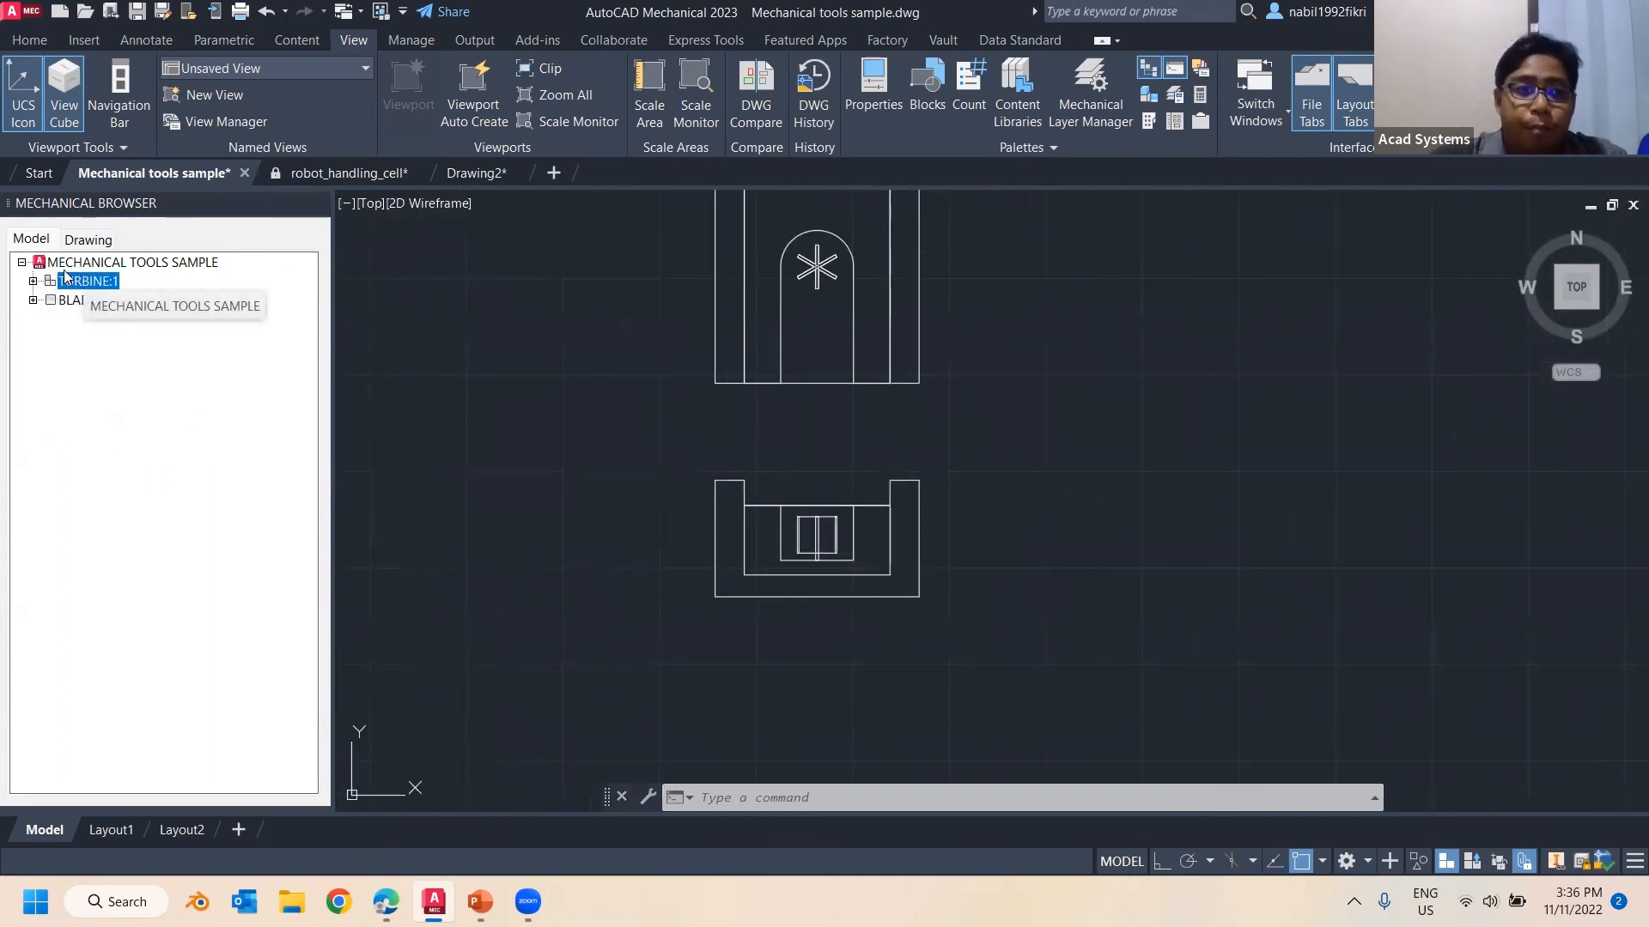
# Create the MAIN bill of materials for the drawing, expand its TURBINE assembly, and accept the BOM
pyautogui.rightClick(146, 270)
pyautogui.click(245, 381)
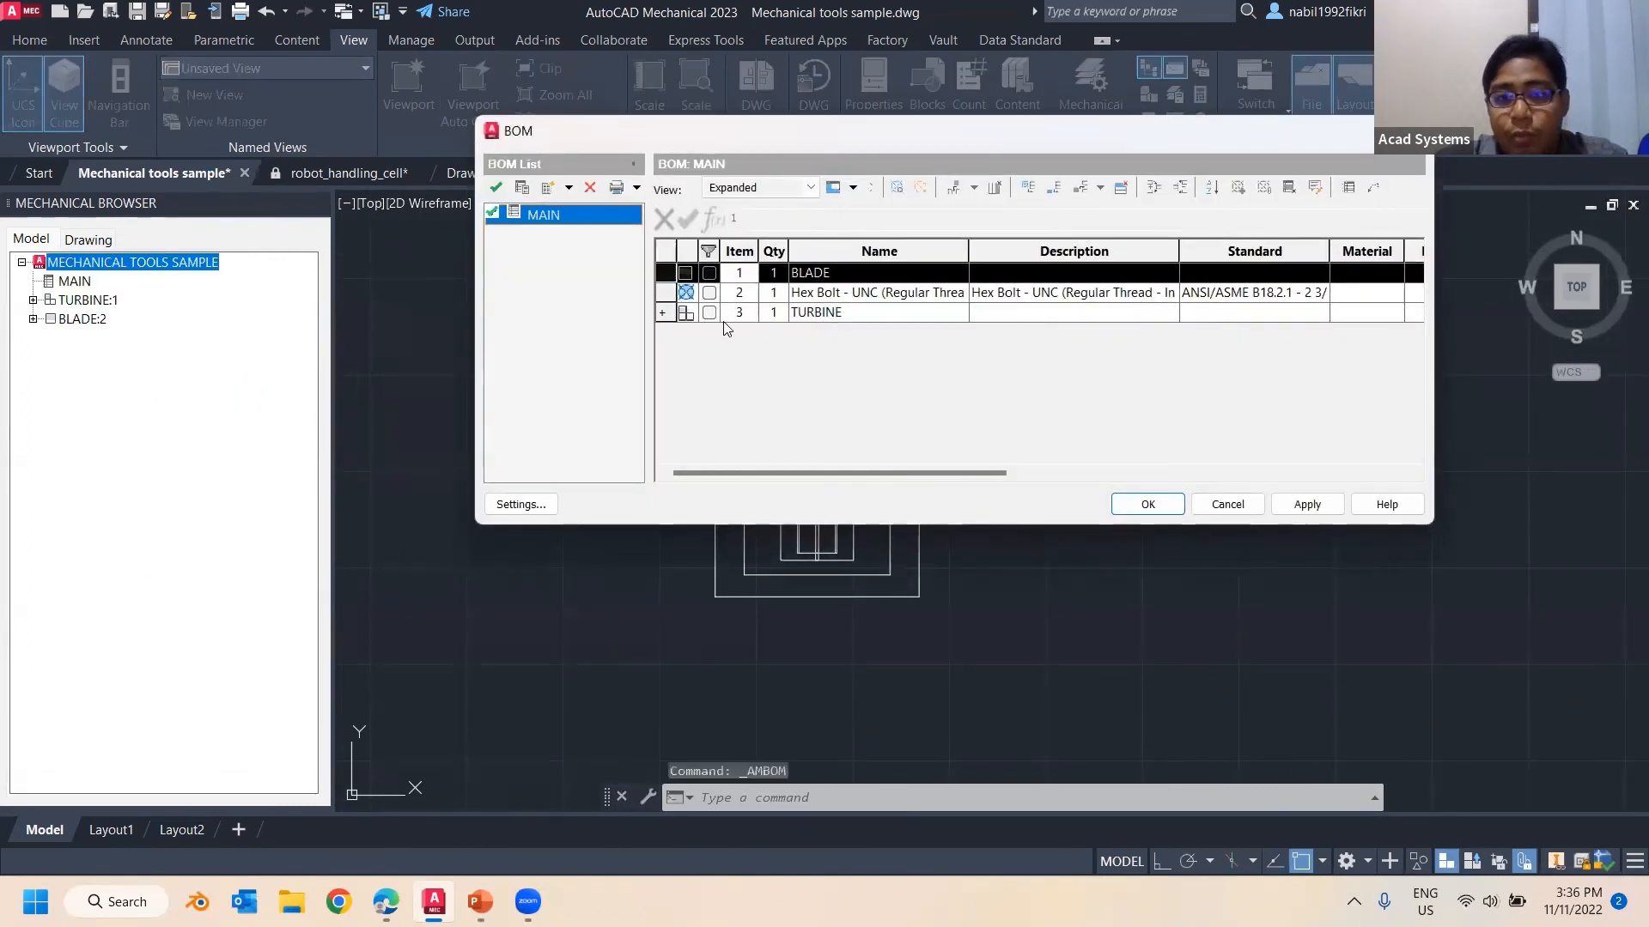
pyautogui.click(666, 312)
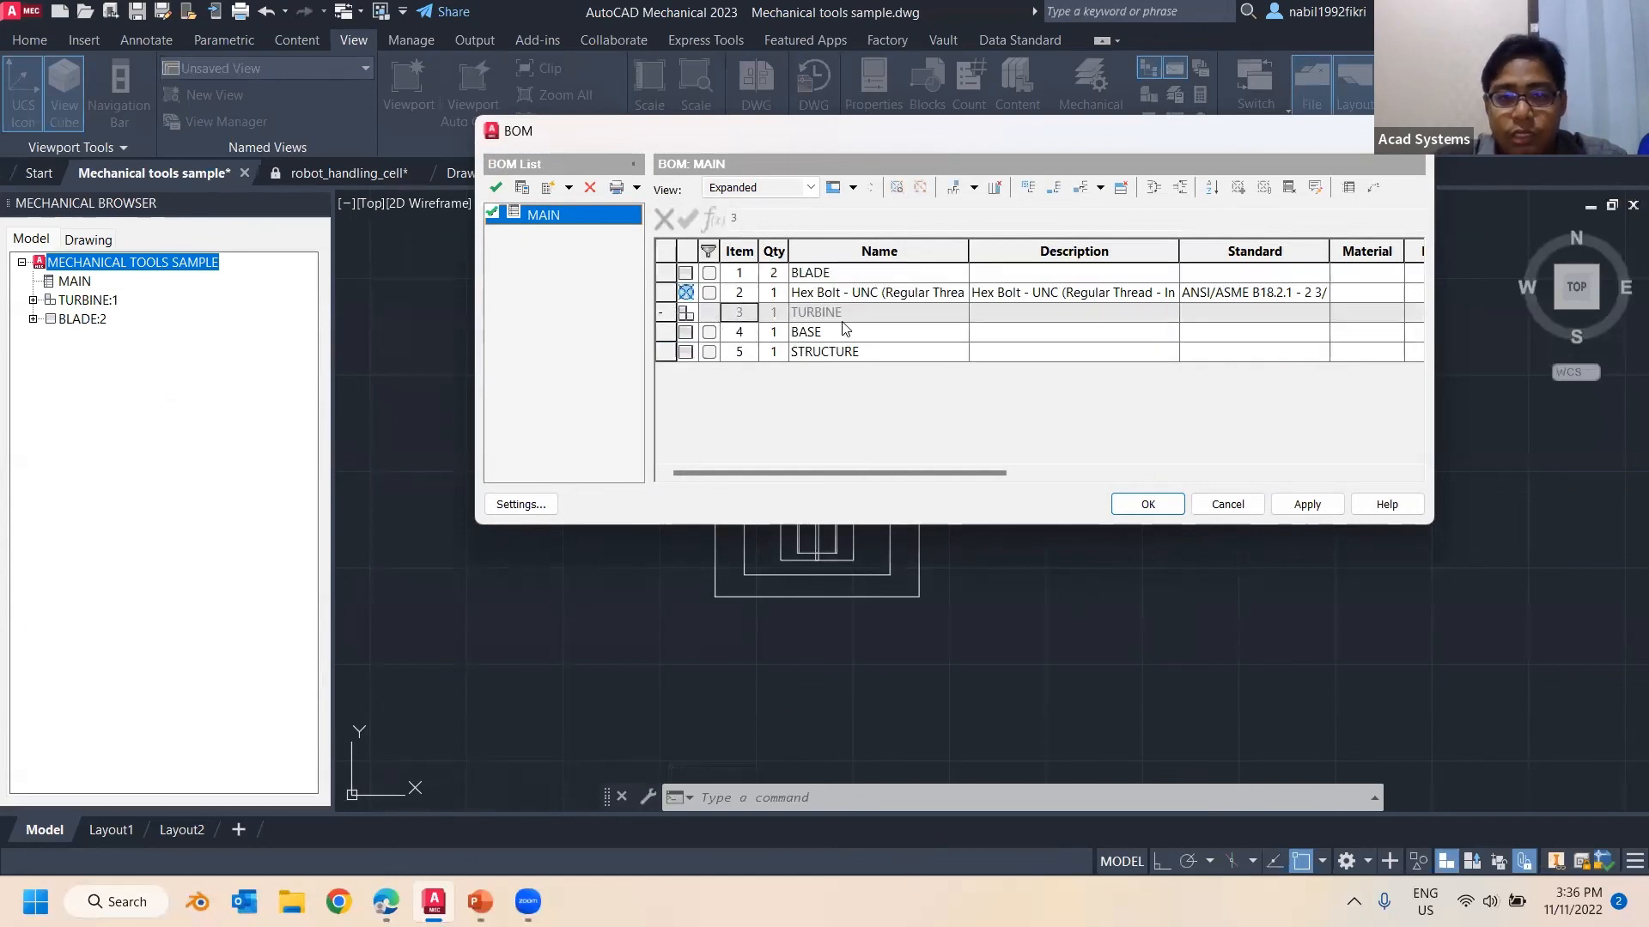
pyautogui.click(1147, 504)
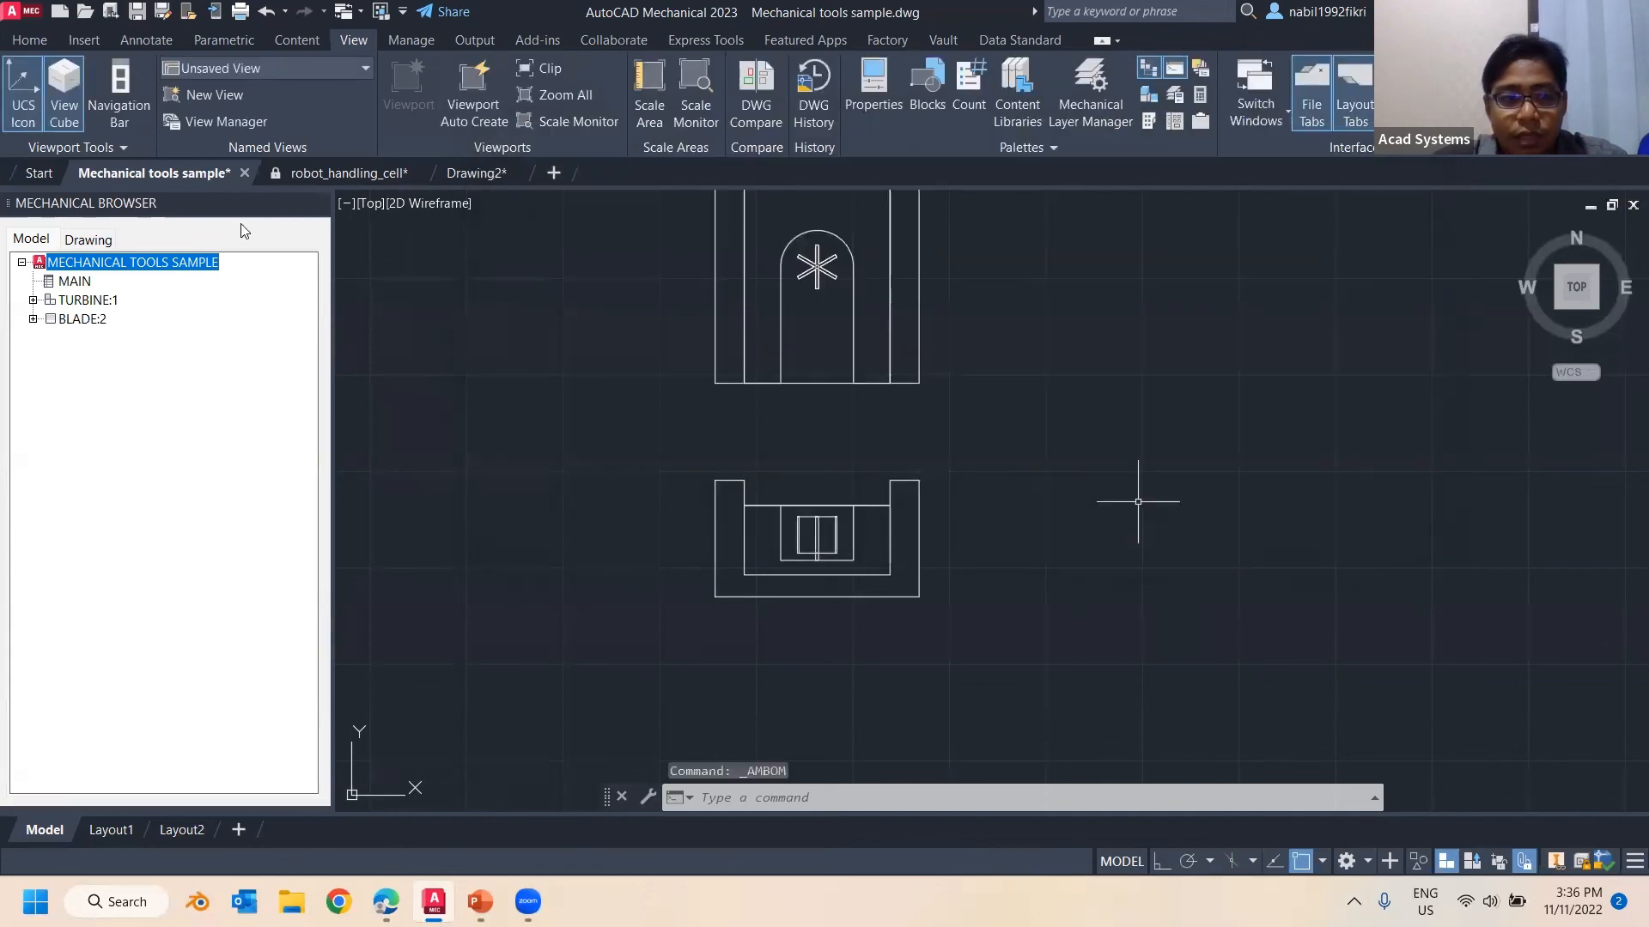
# Start a parts list based on the MAIN BOM
pyautogui.click(74, 282)
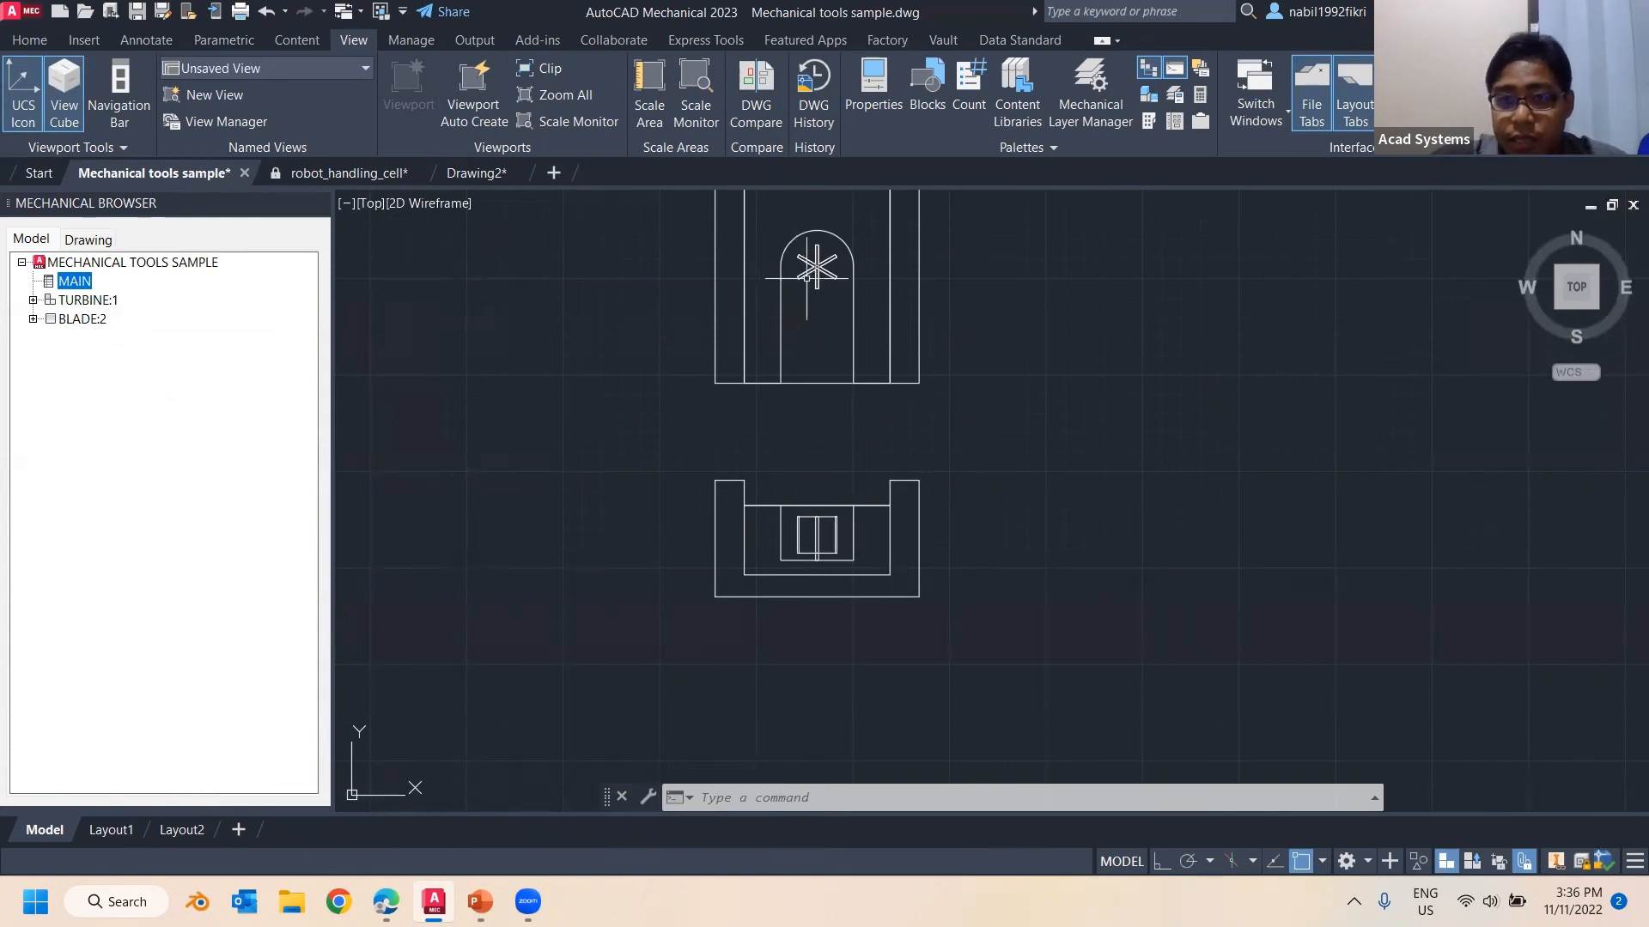
pyautogui.moveTo(1087, 277); pyautogui.dragTo(999, 335, button='middle')
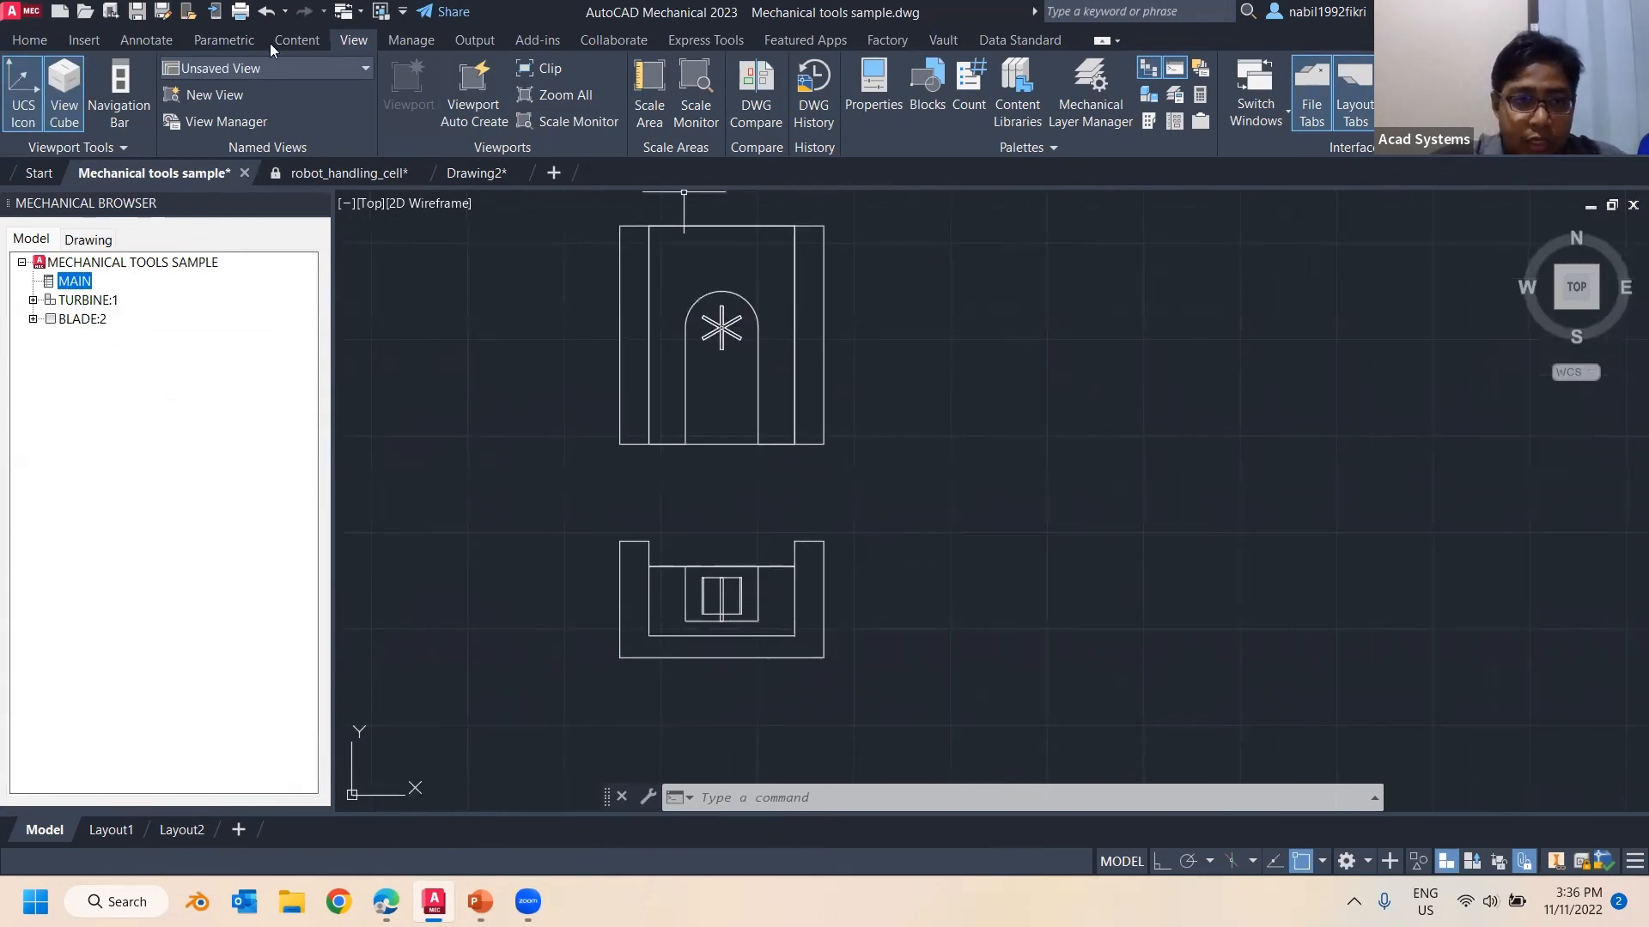
pyautogui.click(146, 41)
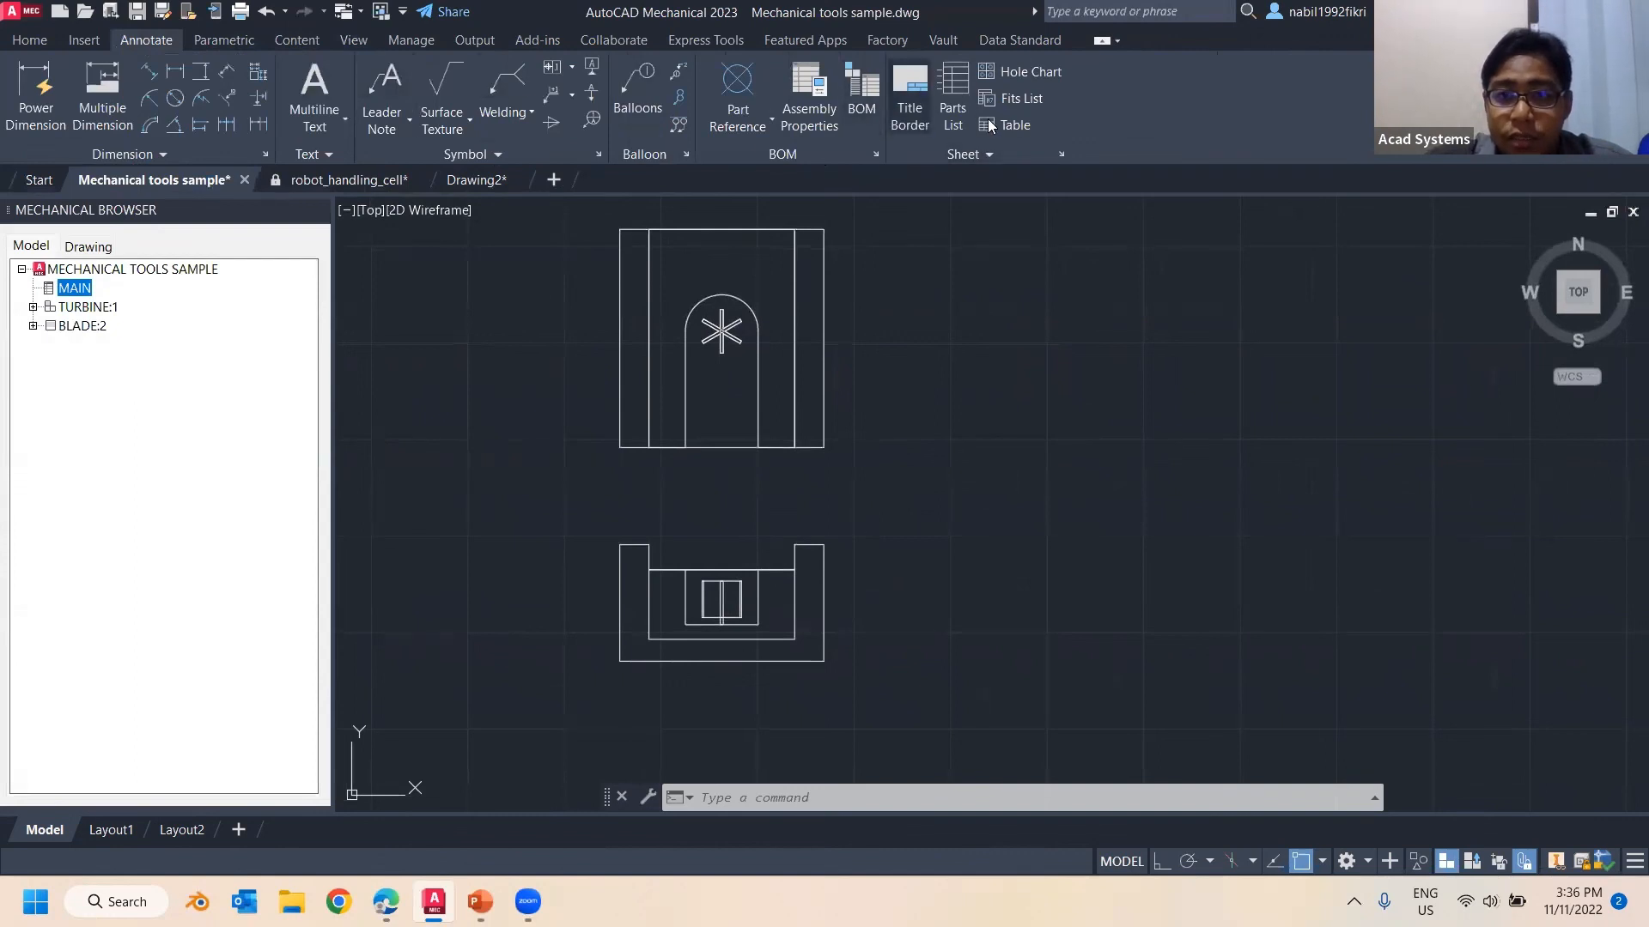
pyautogui.click(955, 94)
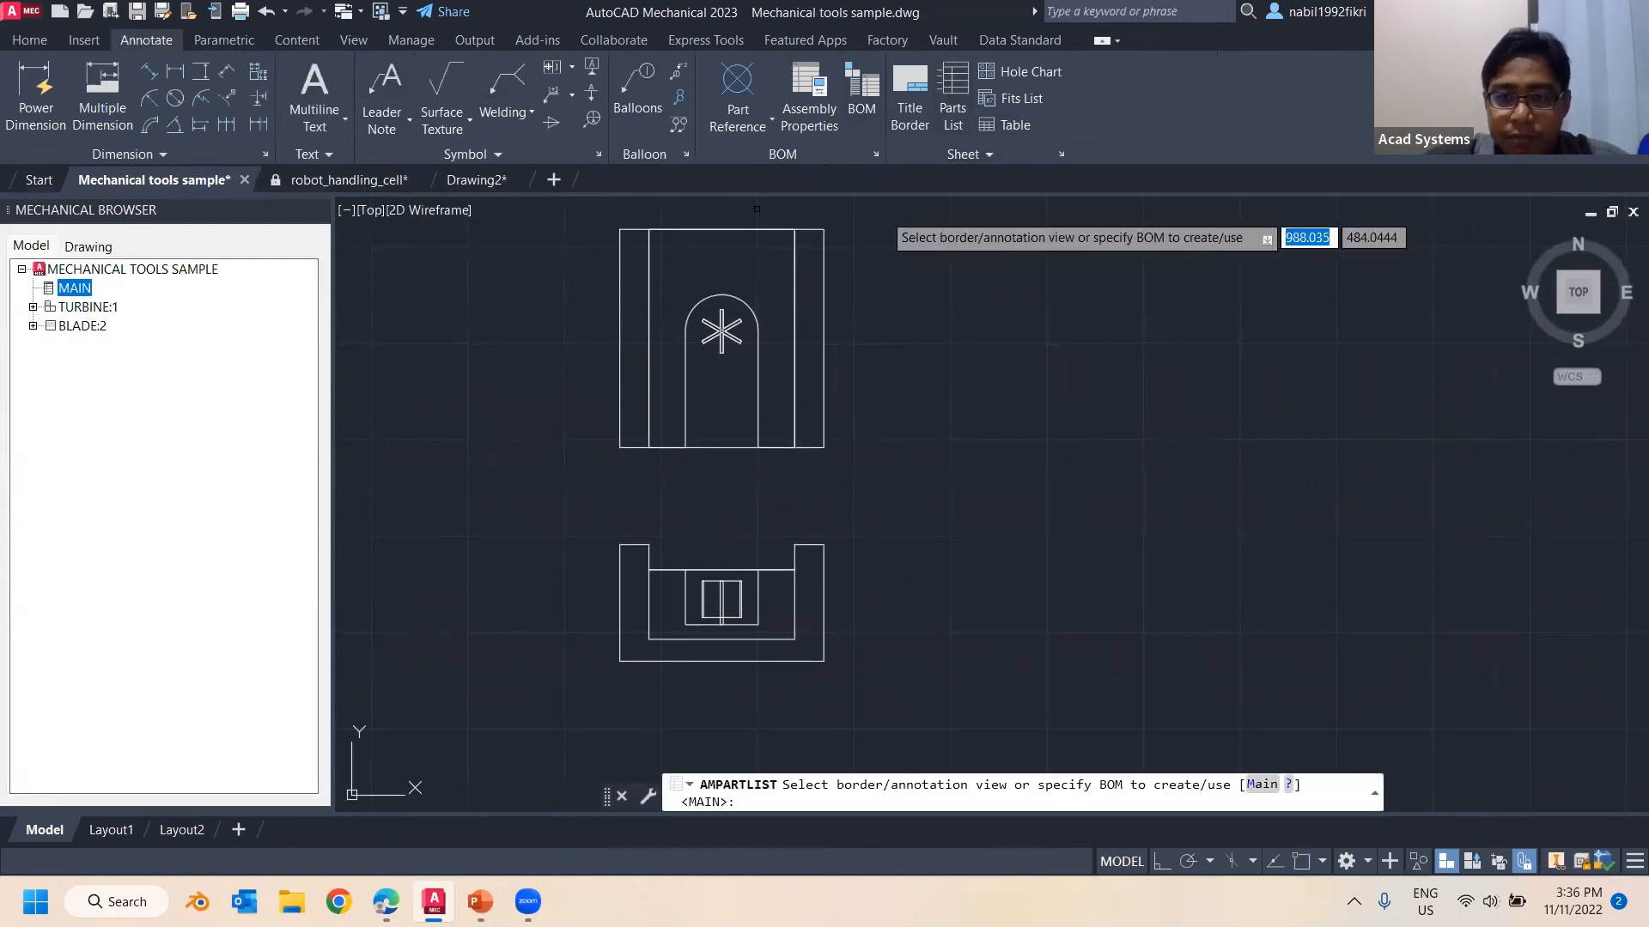
pyautogui.press('Return')
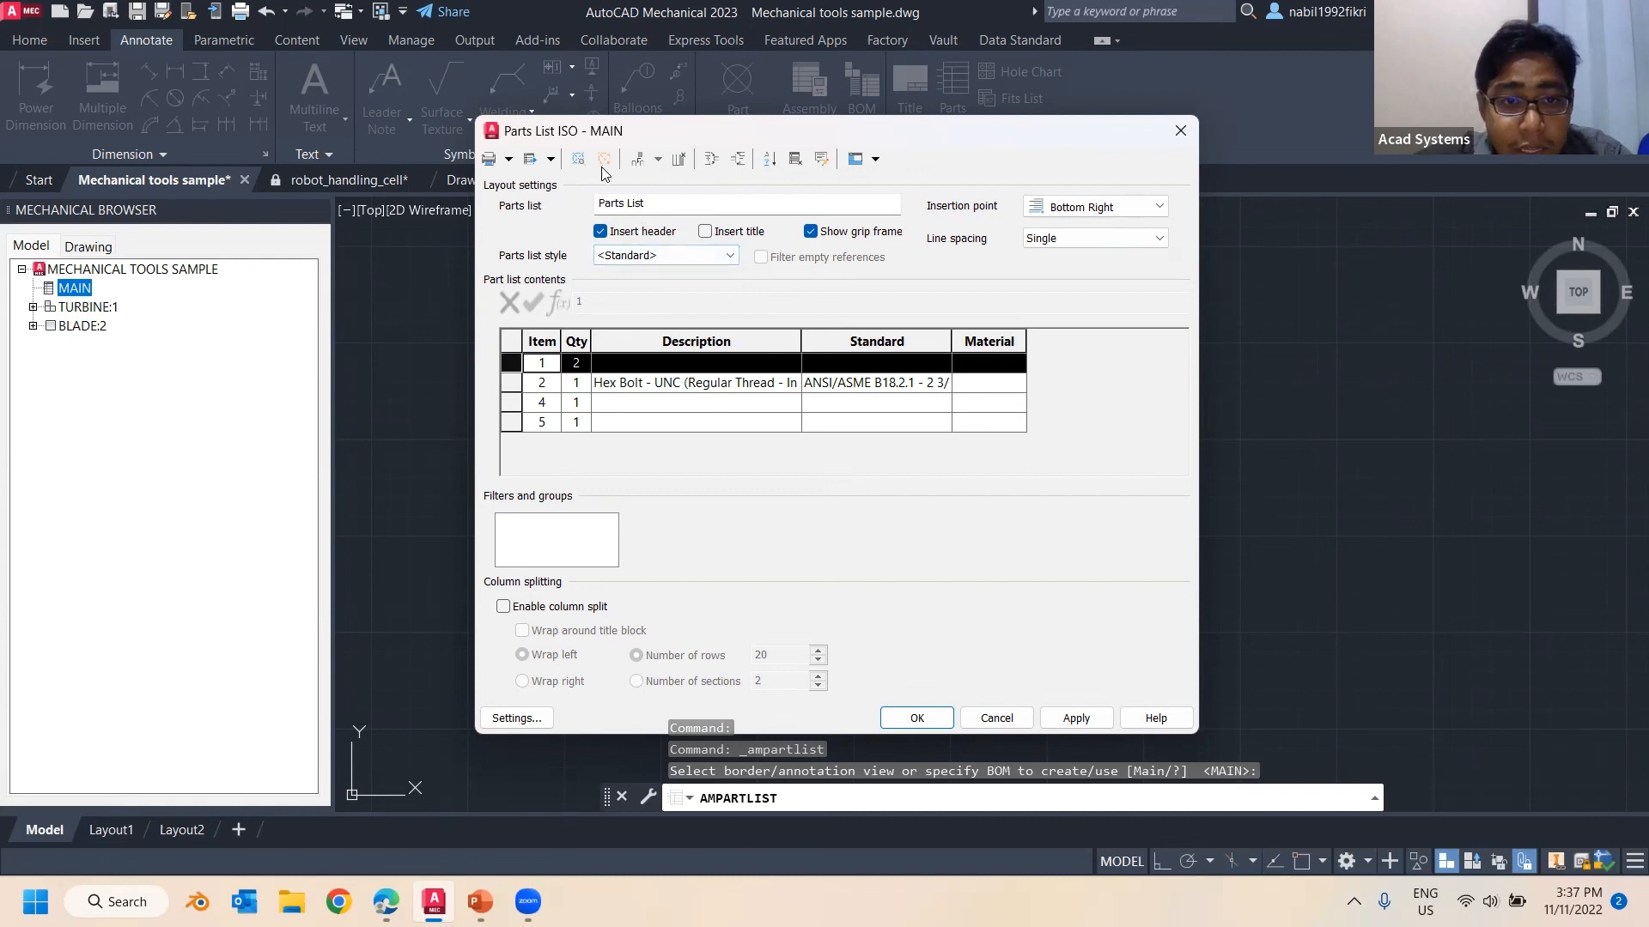
# Insert a Name column immediately before the Description column in the parts list
pyautogui.click(638, 332)
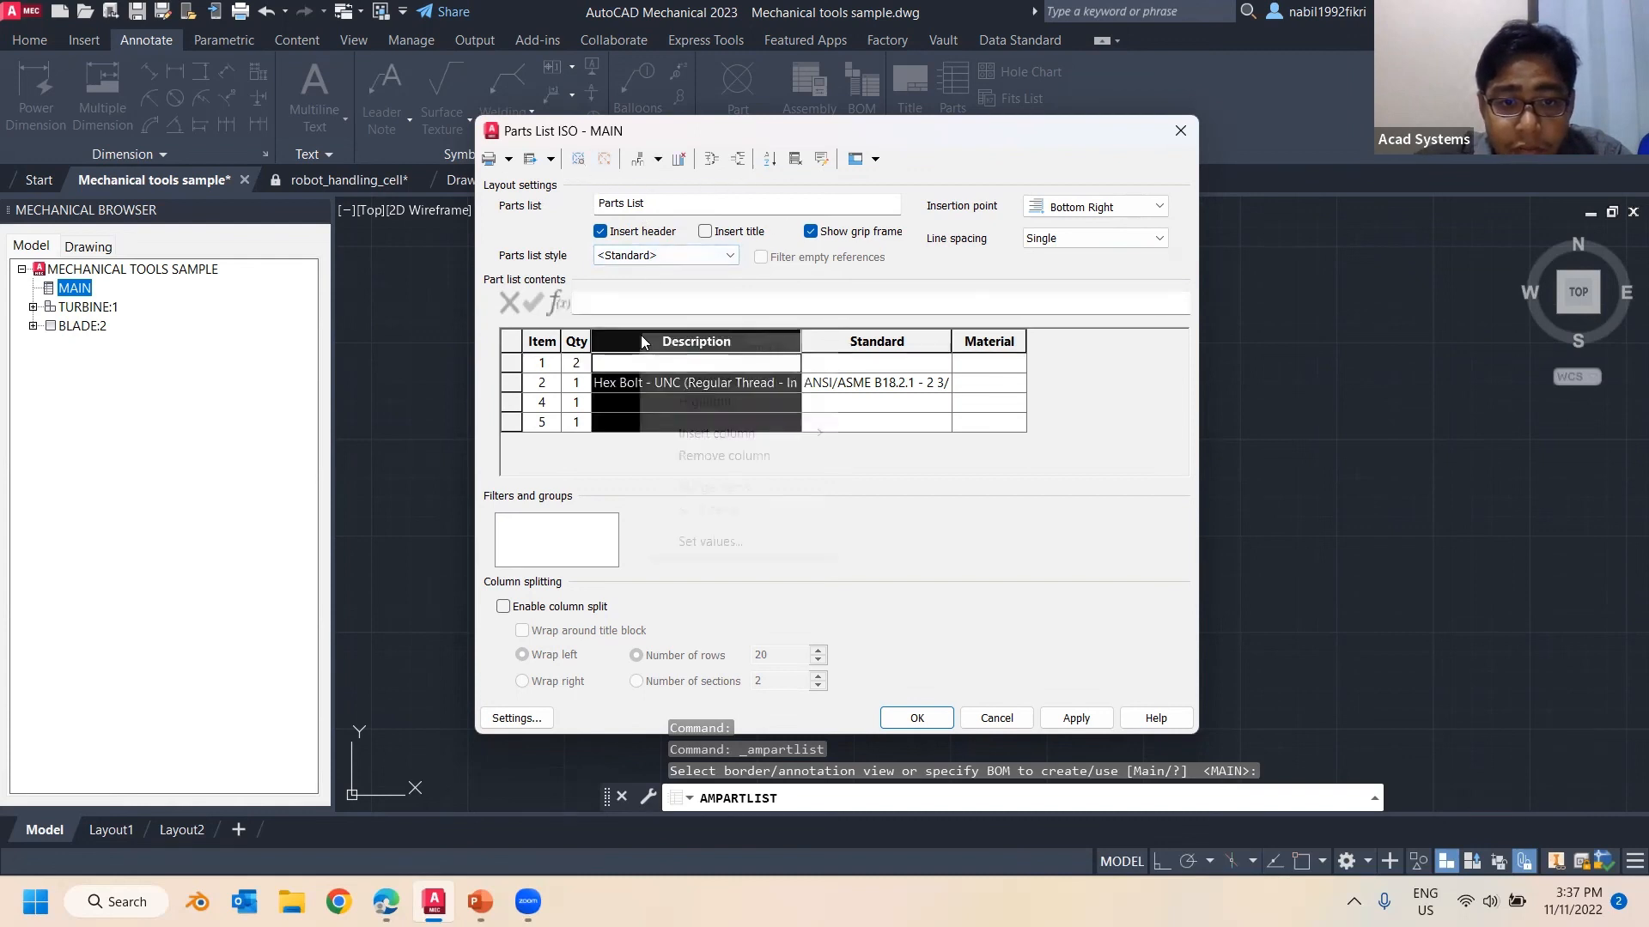
pyautogui.rightClick(640, 334)
pyautogui.moveTo(702, 441)
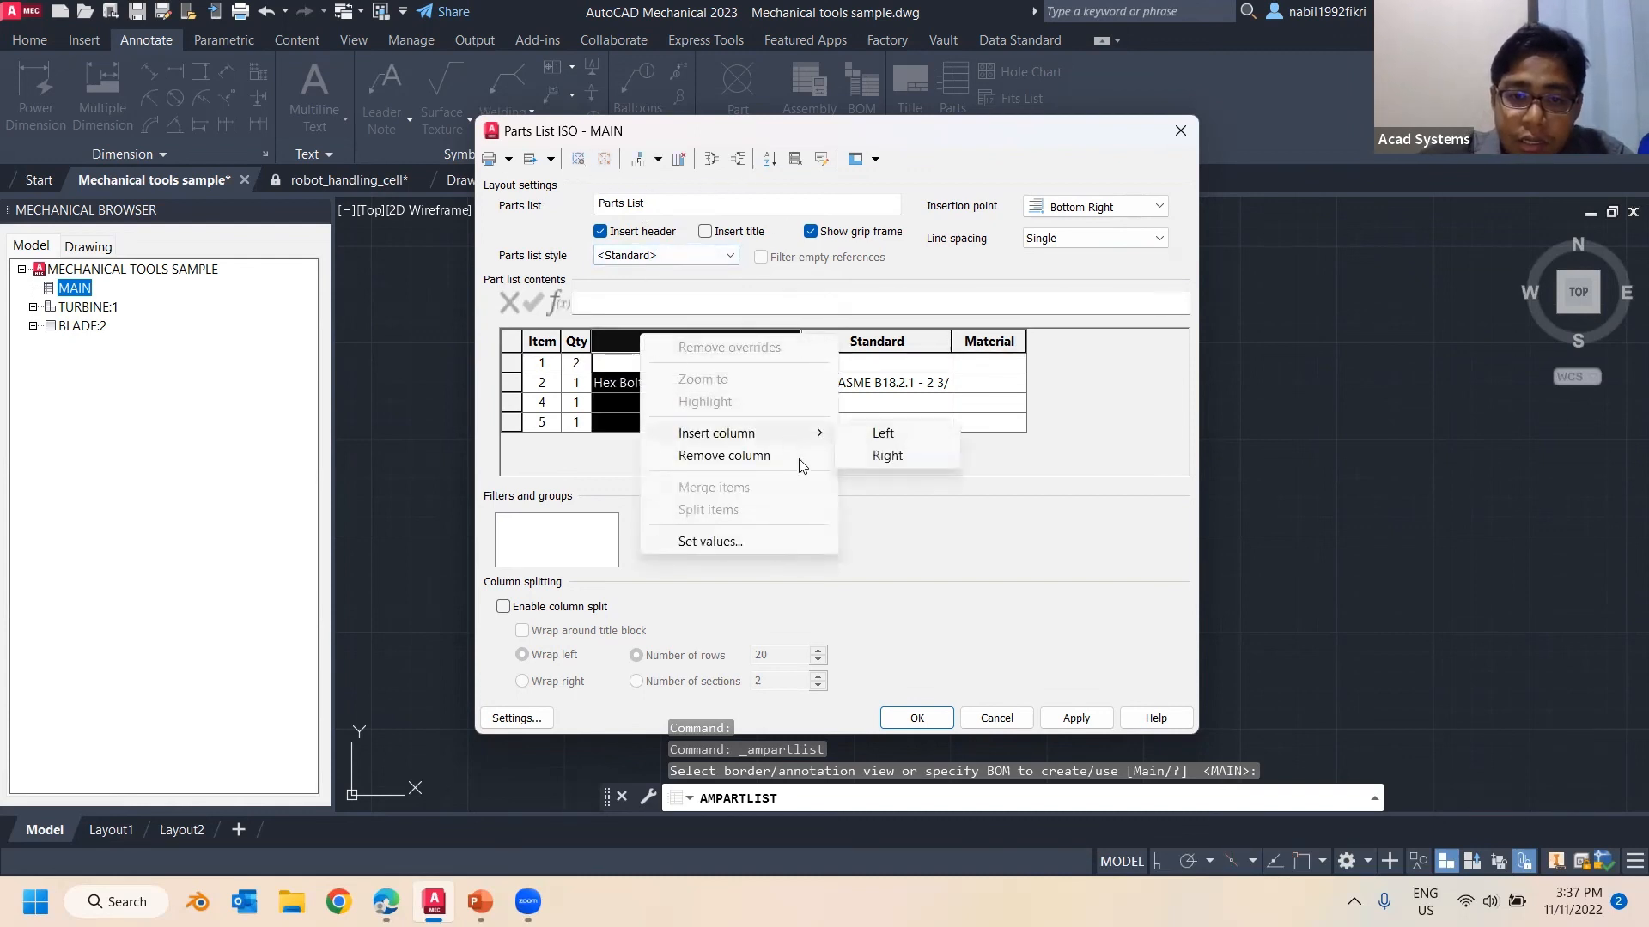
pyautogui.click(882, 434)
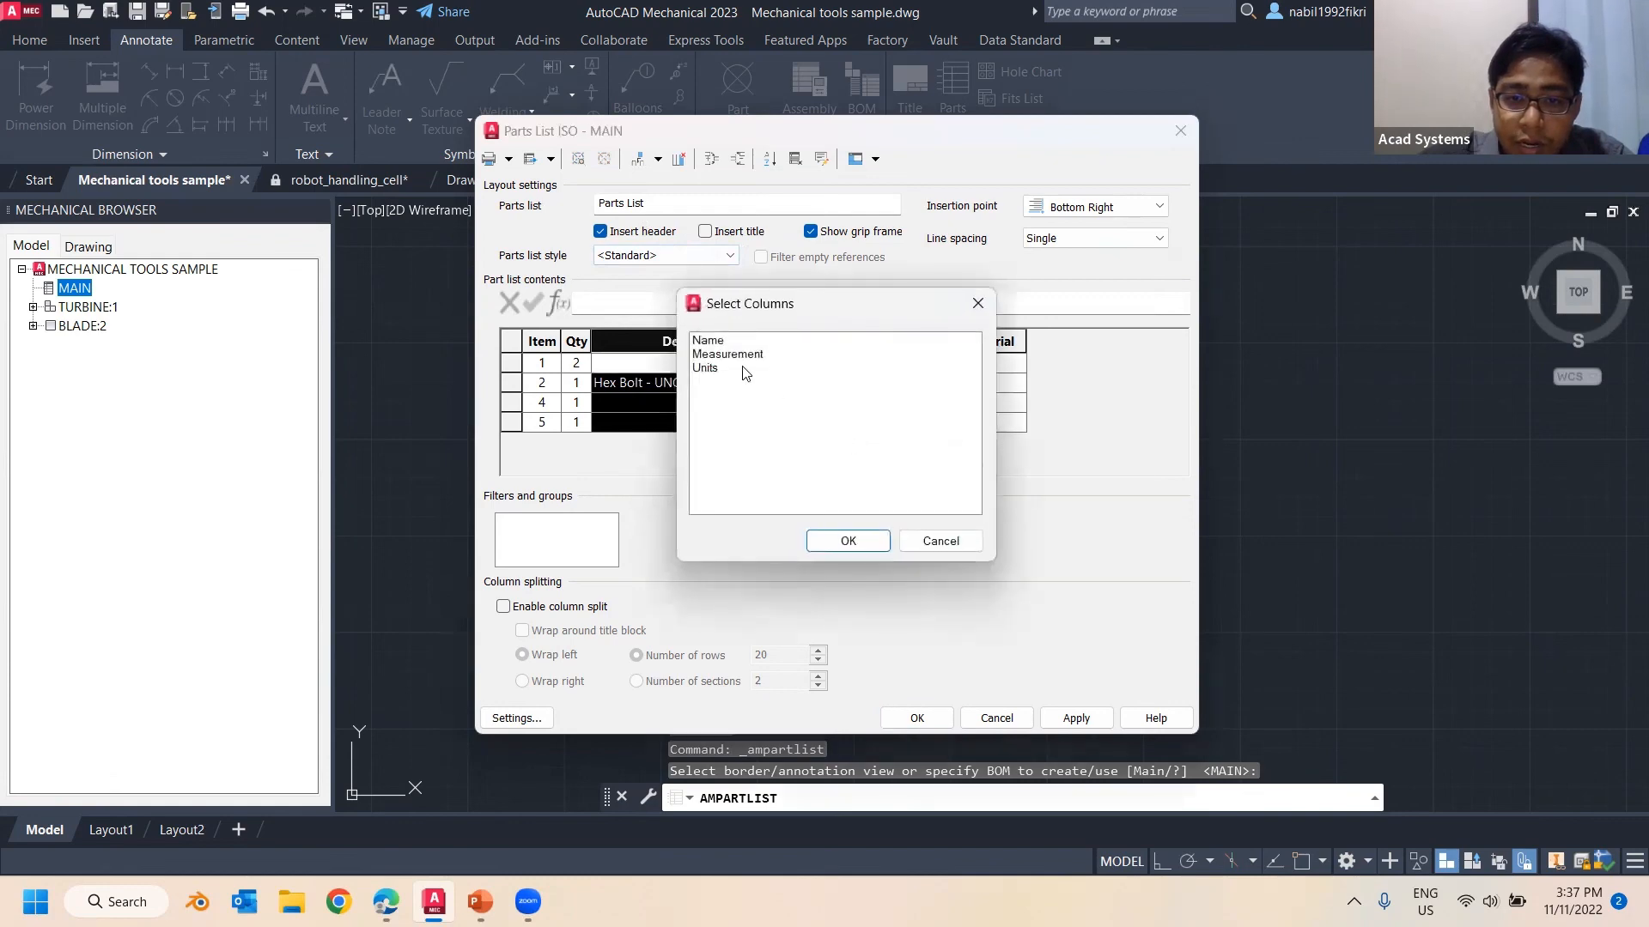
pyautogui.click(848, 541)
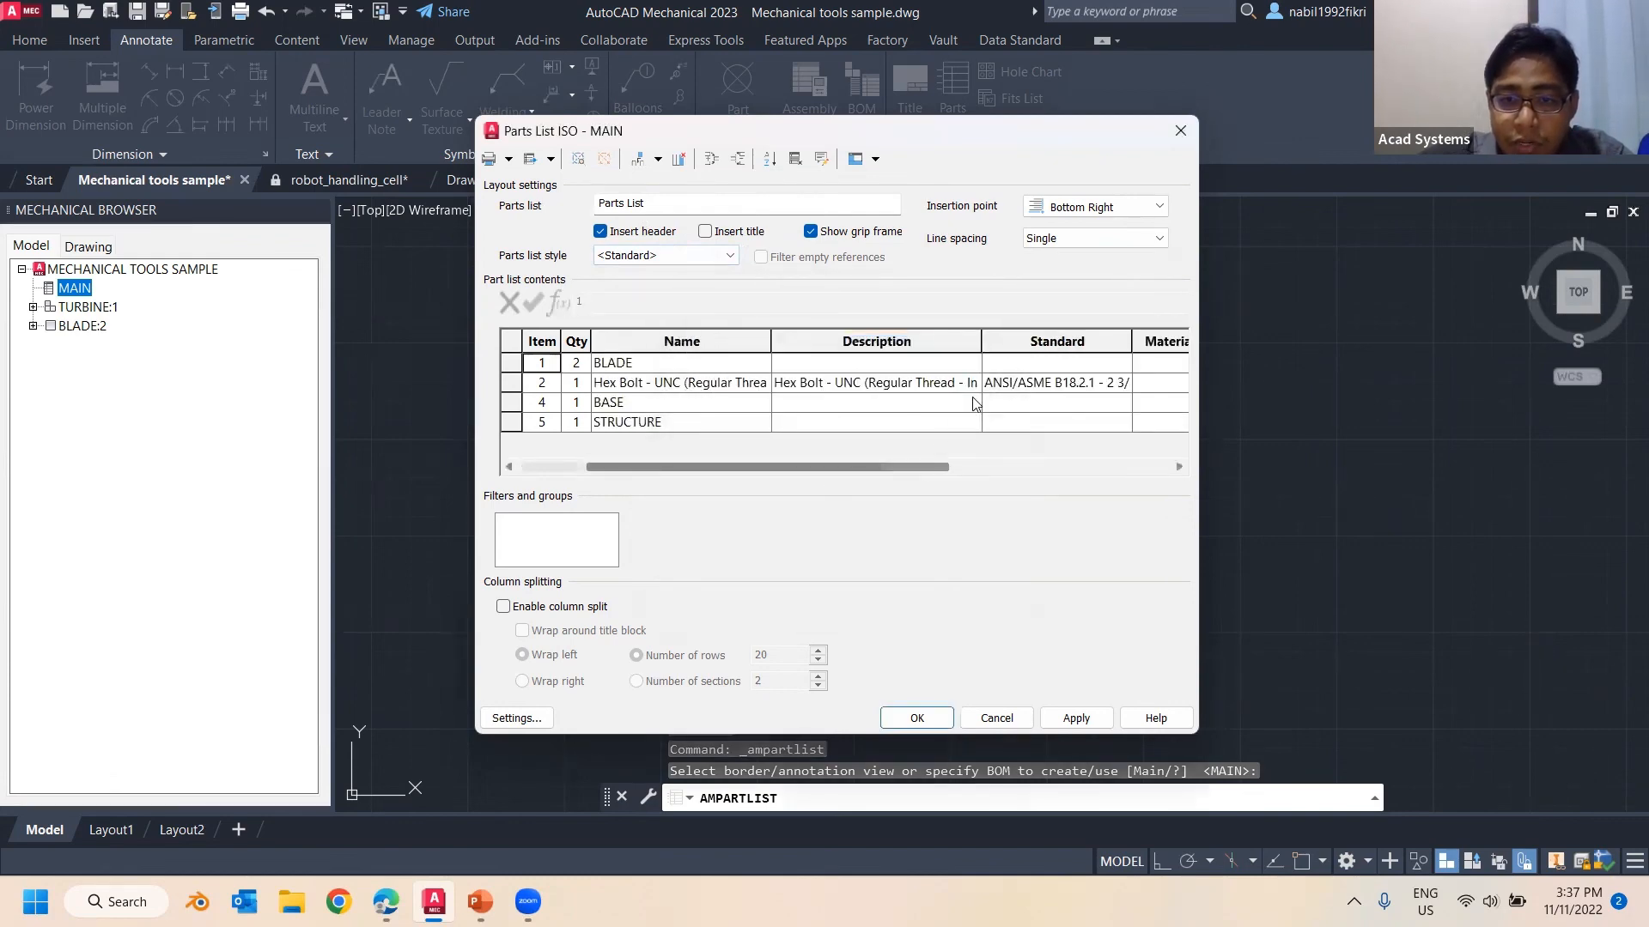
# Remove the Standard column from the parts list
pyautogui.click(1053, 342)
pyautogui.rightClick(1052, 342)
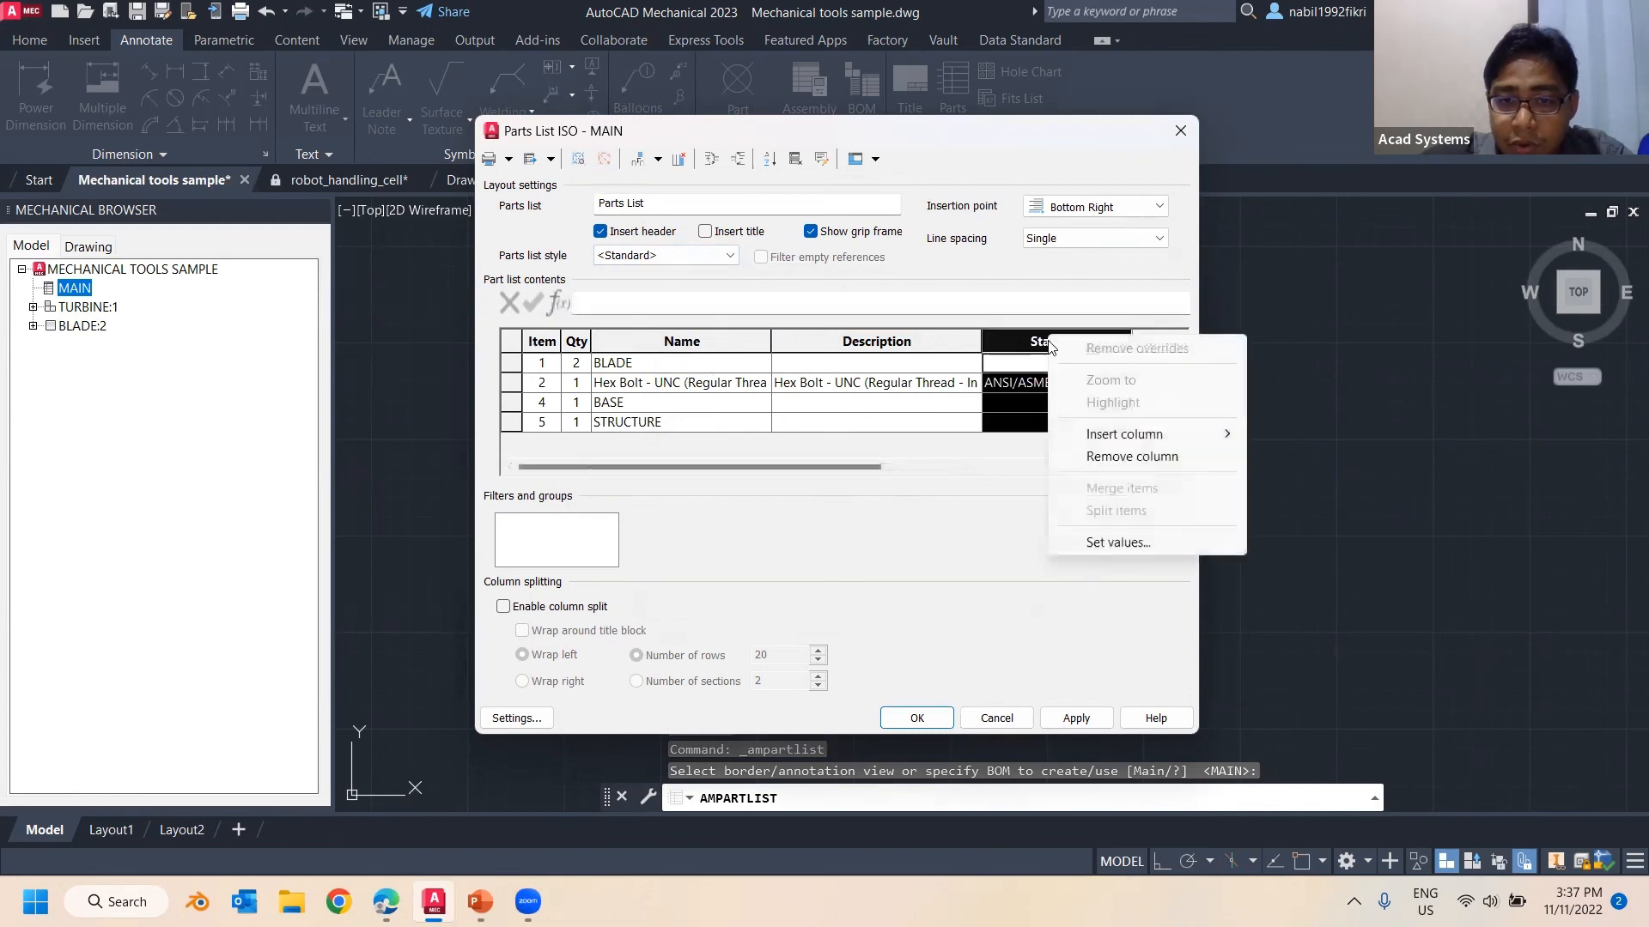
pyautogui.click(1132, 456)
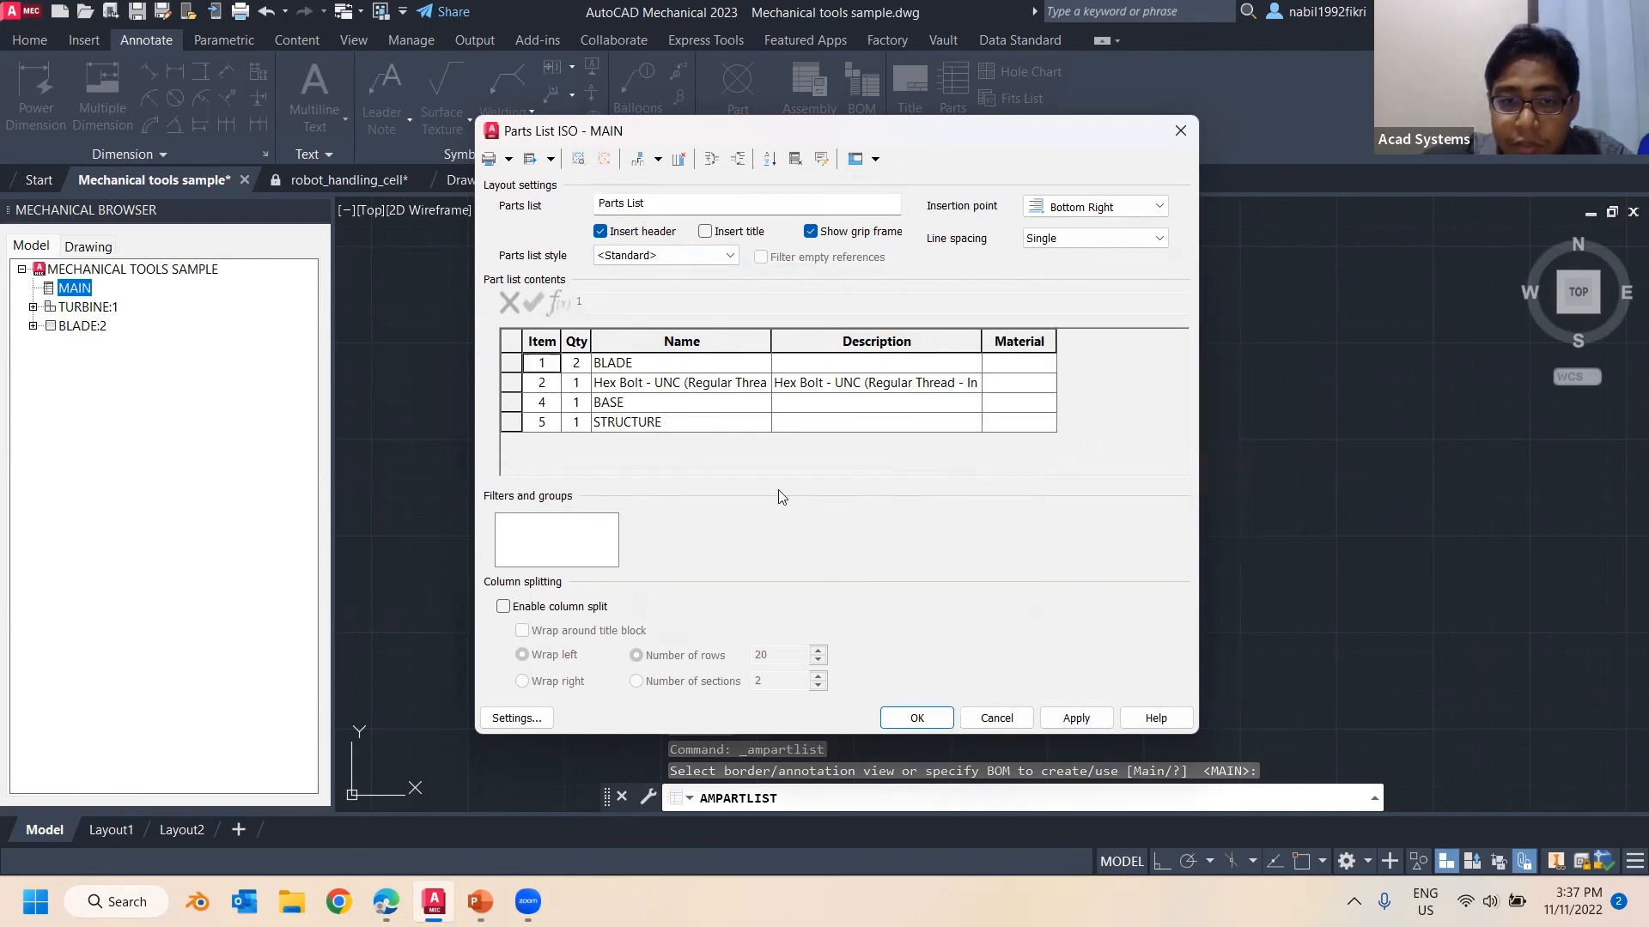
# Set the parts list's insertion point to Top Left, accept its settings, and place it beside the turbine views on their right
pyautogui.click(1135, 207)
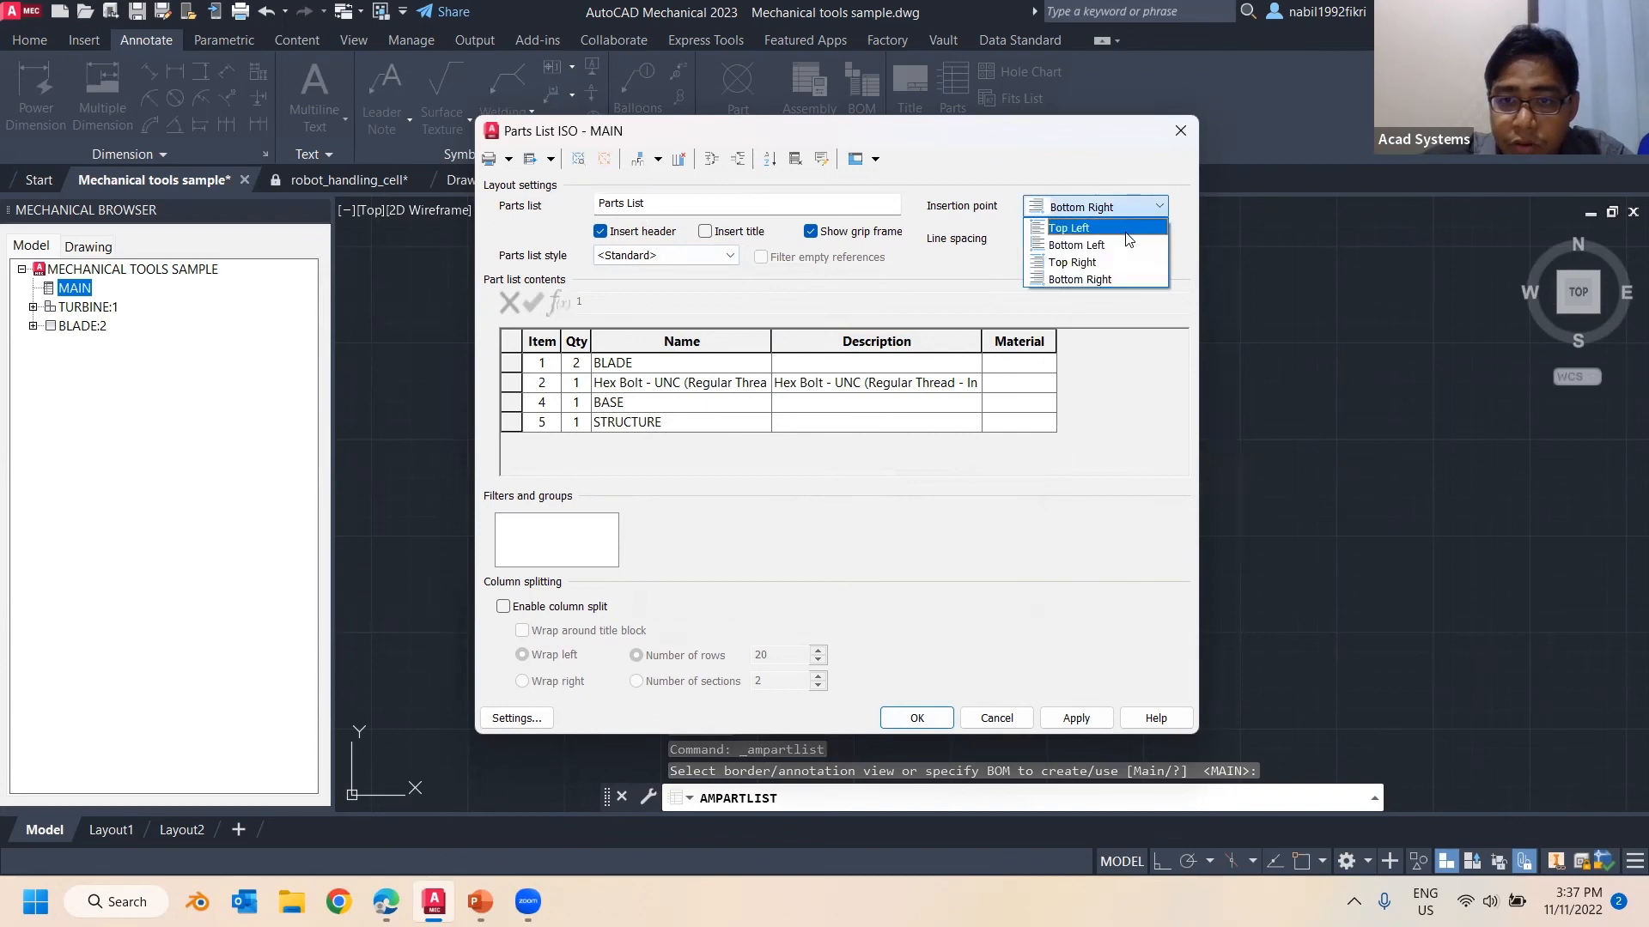
pyautogui.click(1108, 225)
pyautogui.click(916, 717)
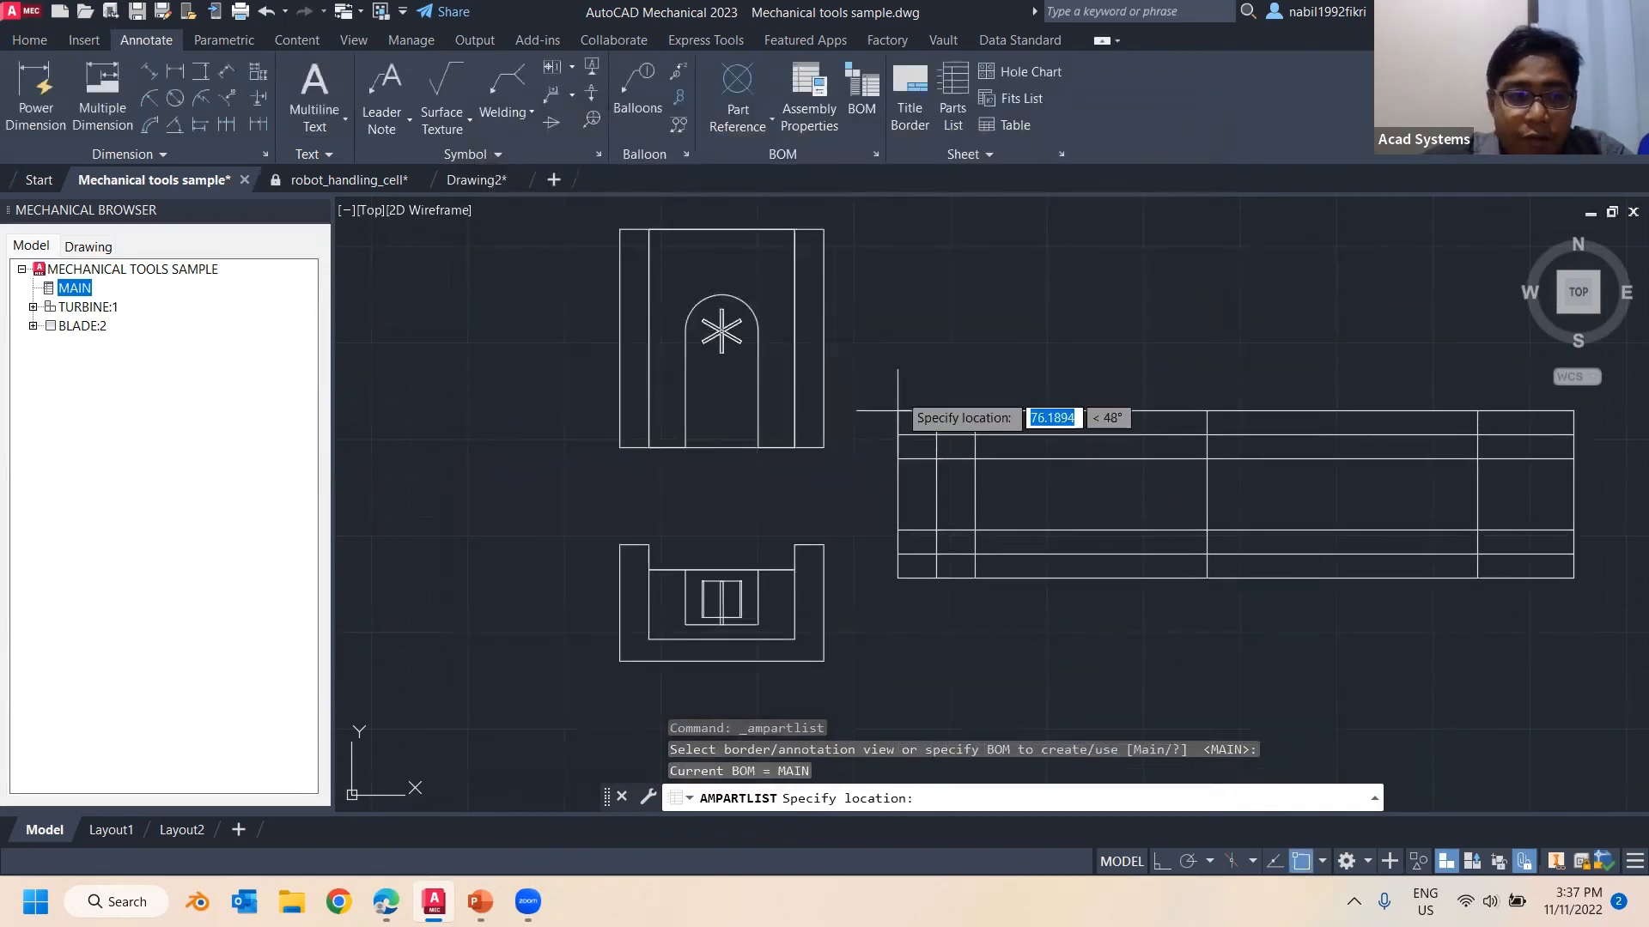
pyautogui.click(893, 378)
pyautogui.scroll(-4, 859, 429)
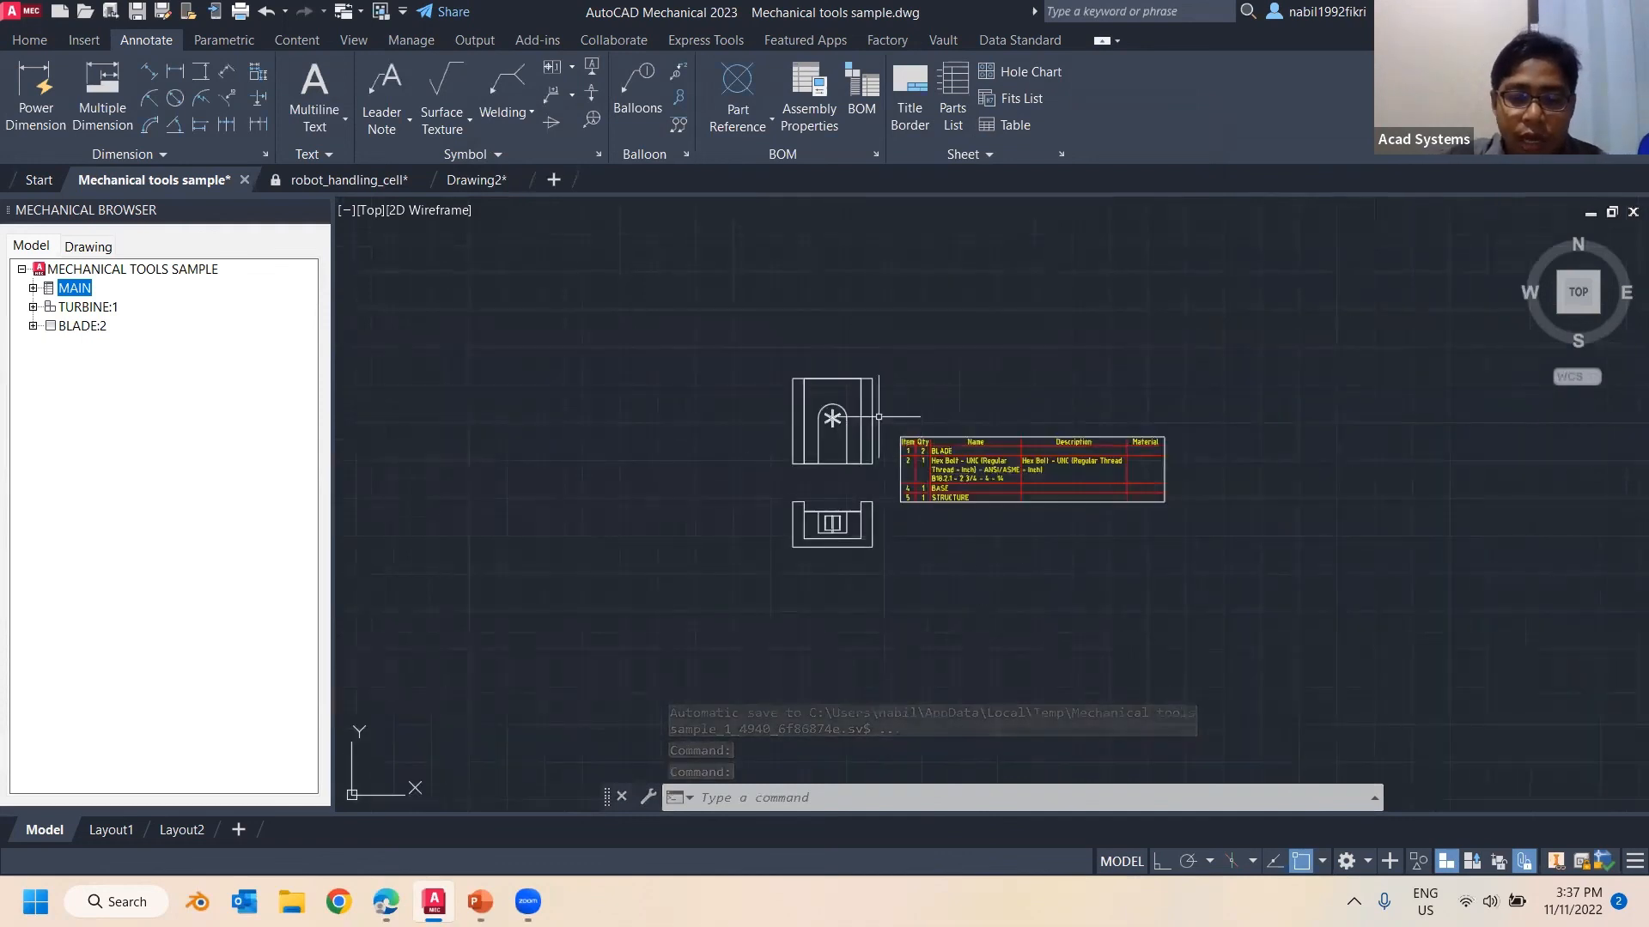
pyautogui.moveTo(1012, 489)
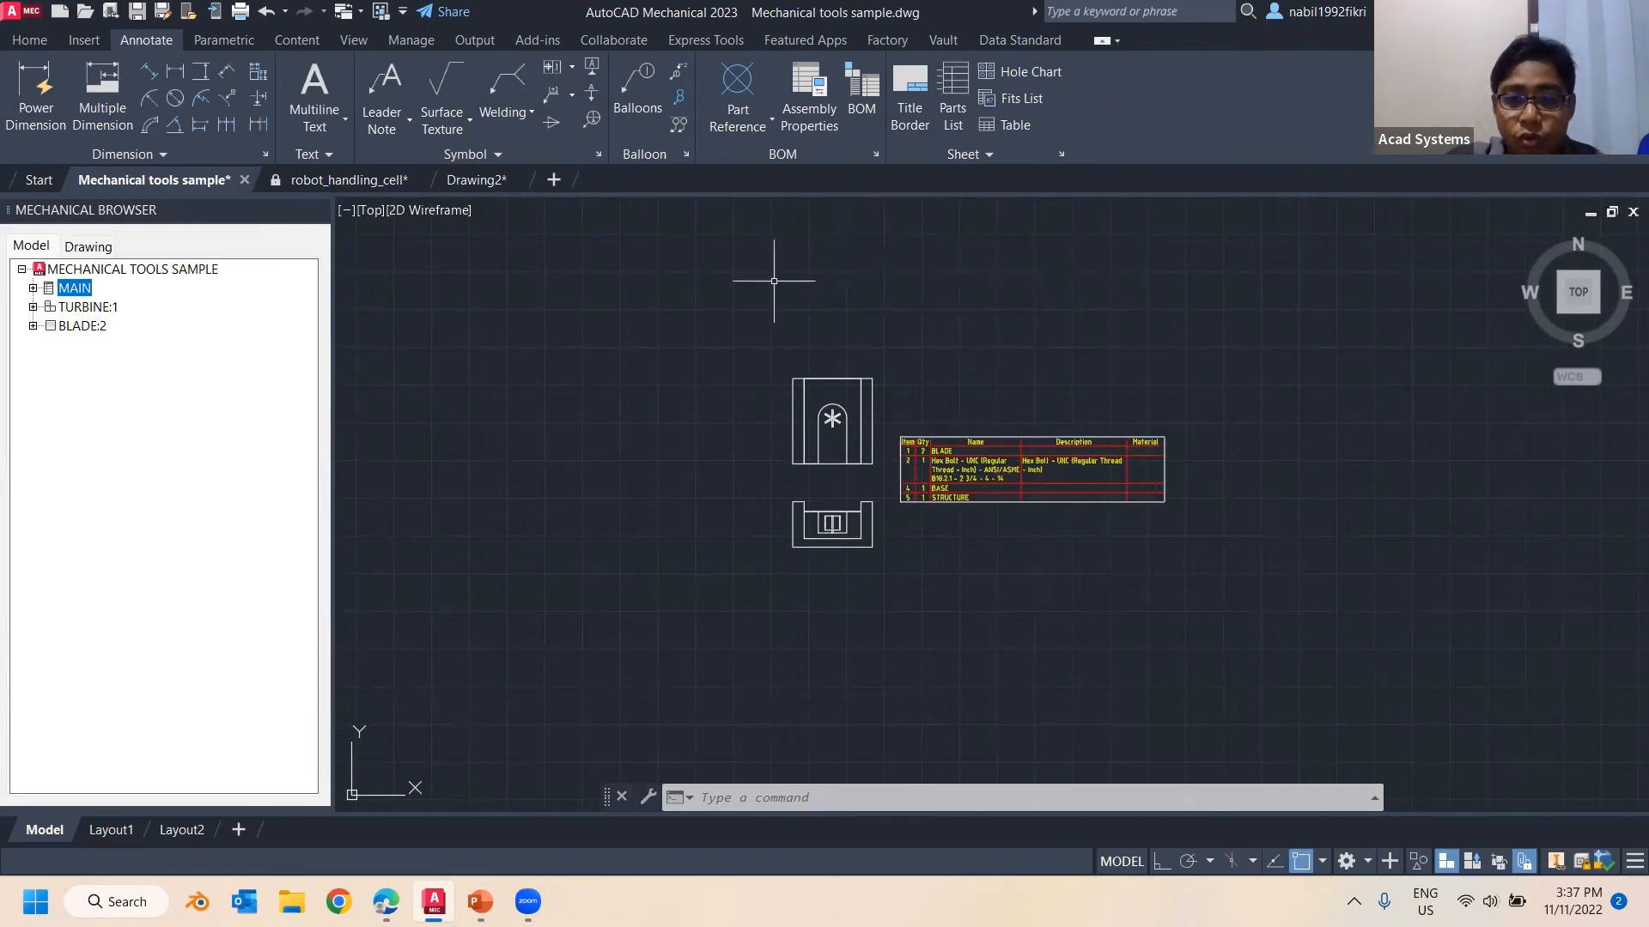
pyautogui.scroll(-2, 645, 477)
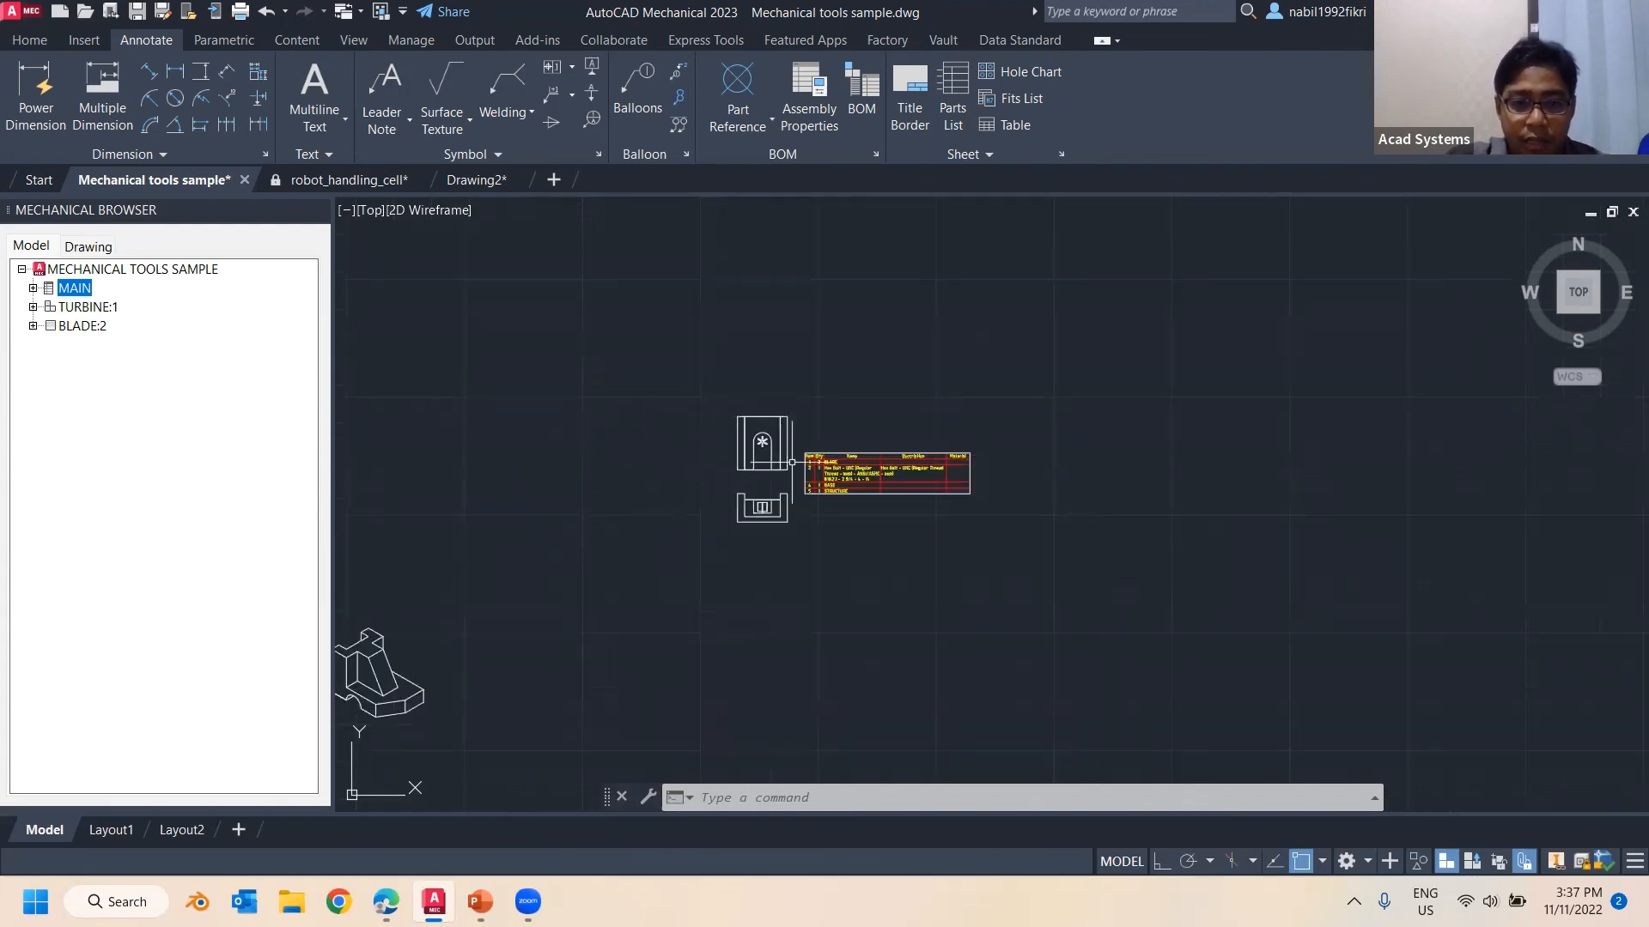
pyautogui.scroll(1, 655, 489)
pyautogui.moveTo(655, 489)
pyautogui.mouseDown(button='middle')
pyautogui.moveTo(839, 497)
pyautogui.moveTo(968, 403)
pyautogui.mouseUp(button='middle')
pyautogui.moveTo(887, 449); pyautogui.dragTo(584, 502, button='middle')
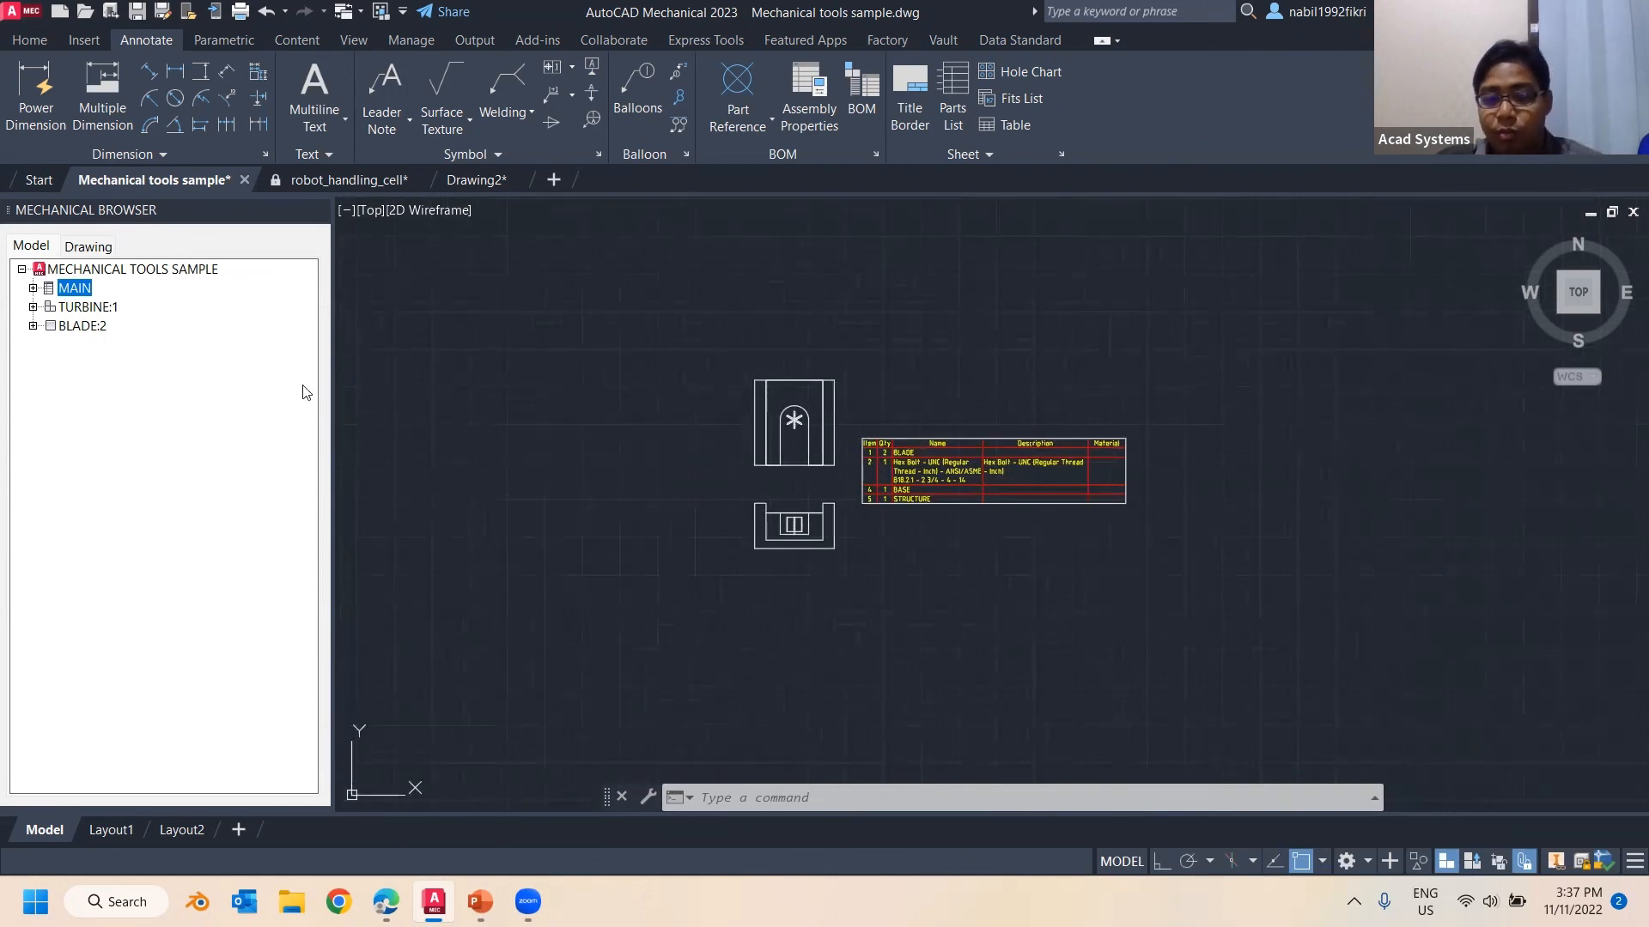